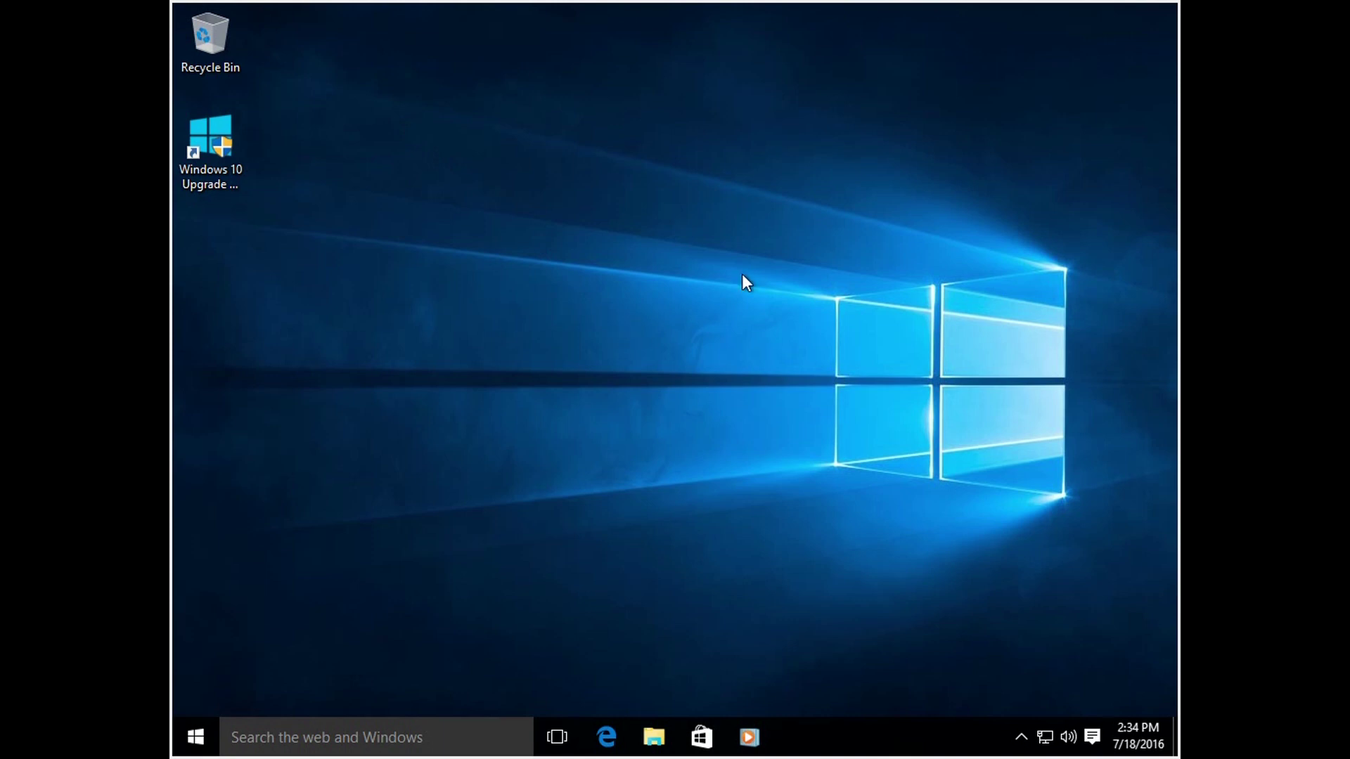
Step: Select the desktop icons and try launching the Windows 10 Upgrade Assistant
drag(1146, 31, 191, 709)
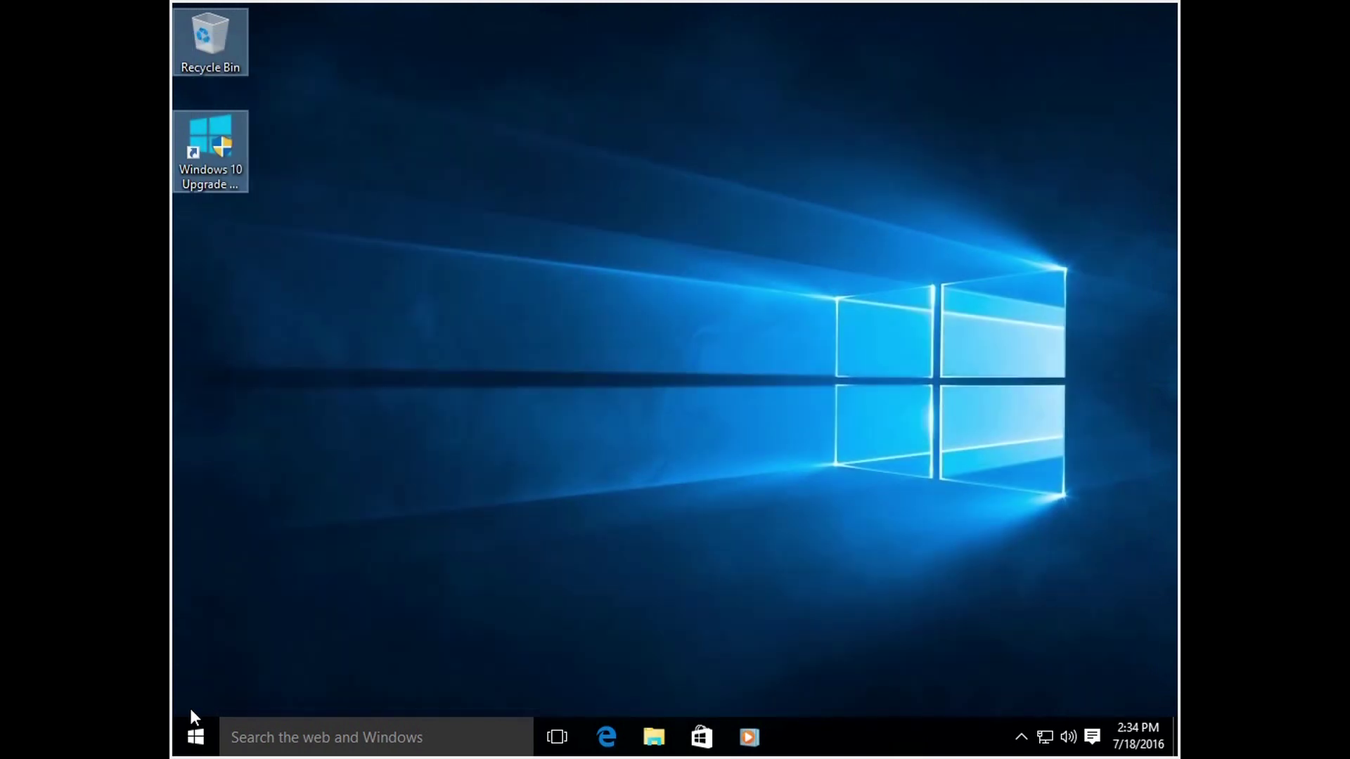
click(270, 560)
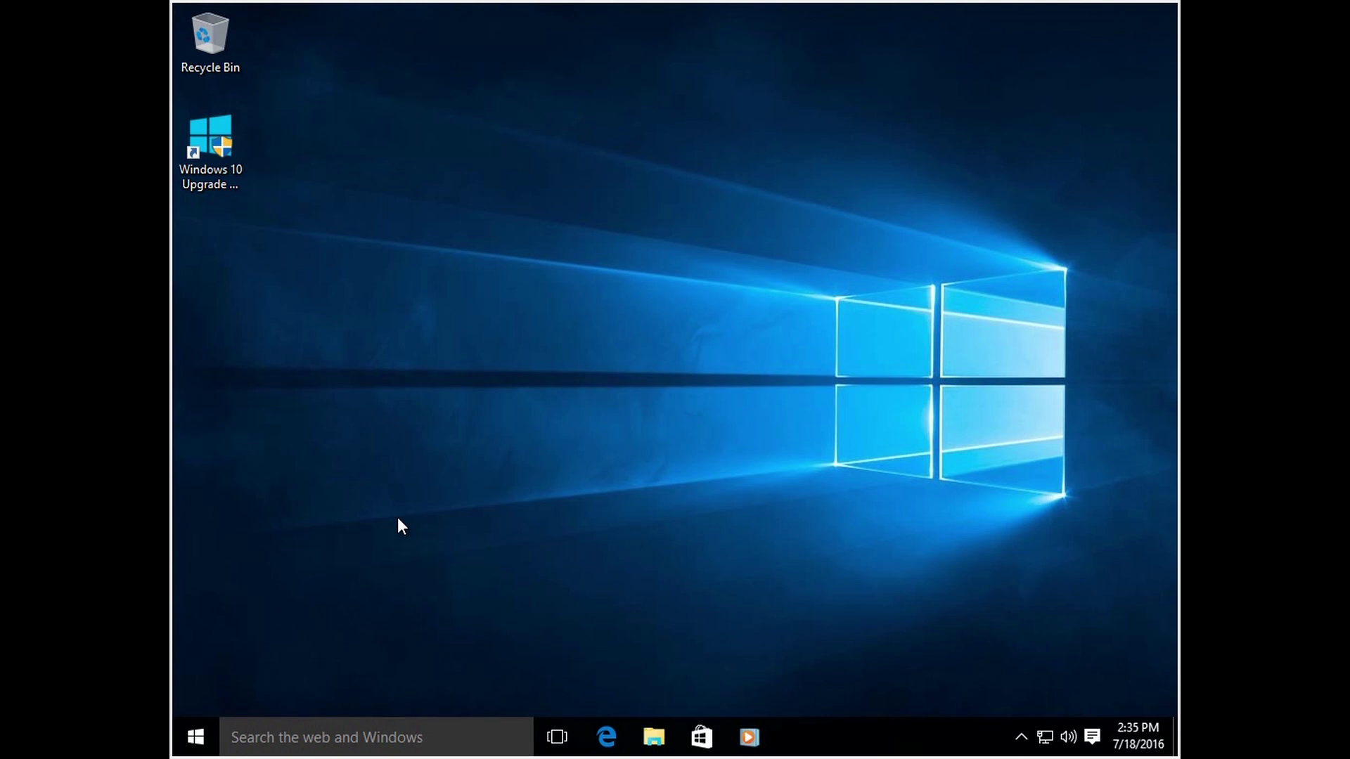
double_click(211, 158)
double_click(218, 149)
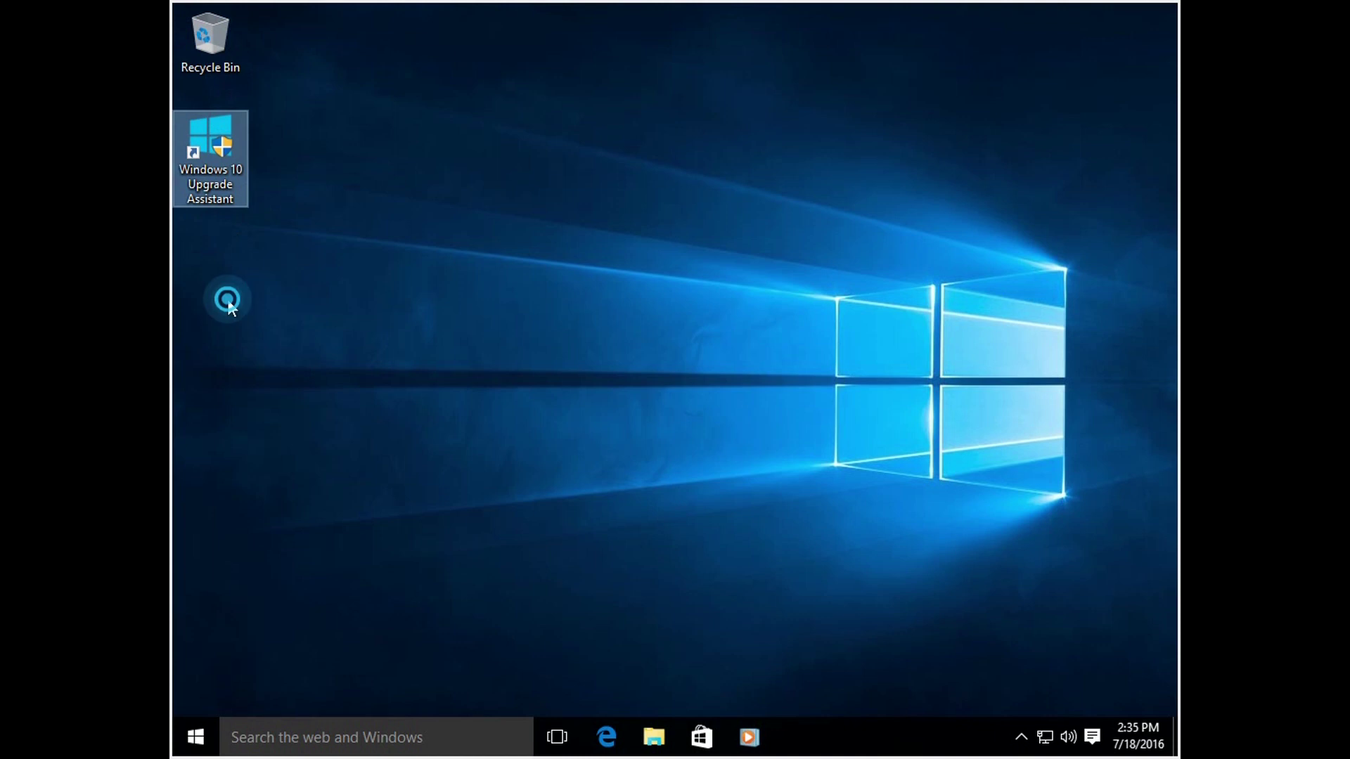
click(222, 35)
click(220, 132)
click(218, 65)
click(221, 122)
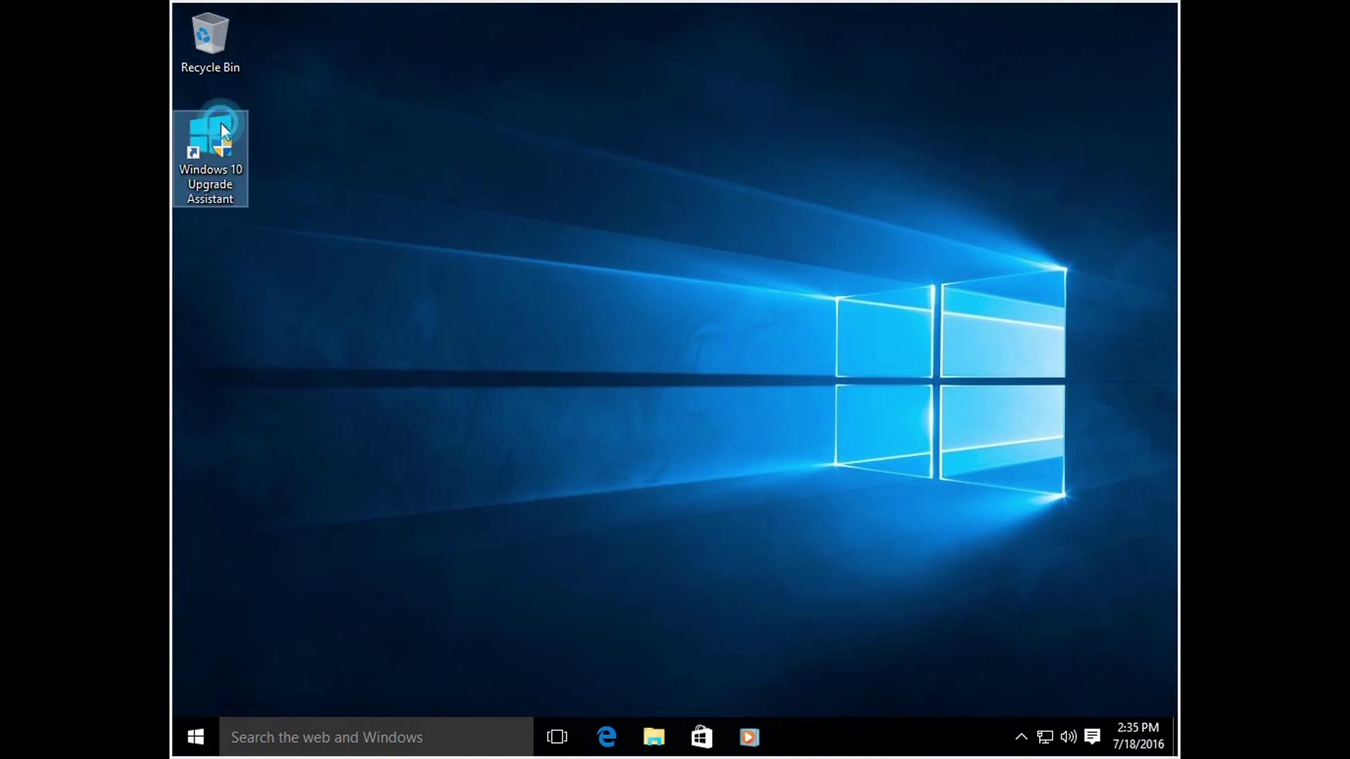
click(486, 181)
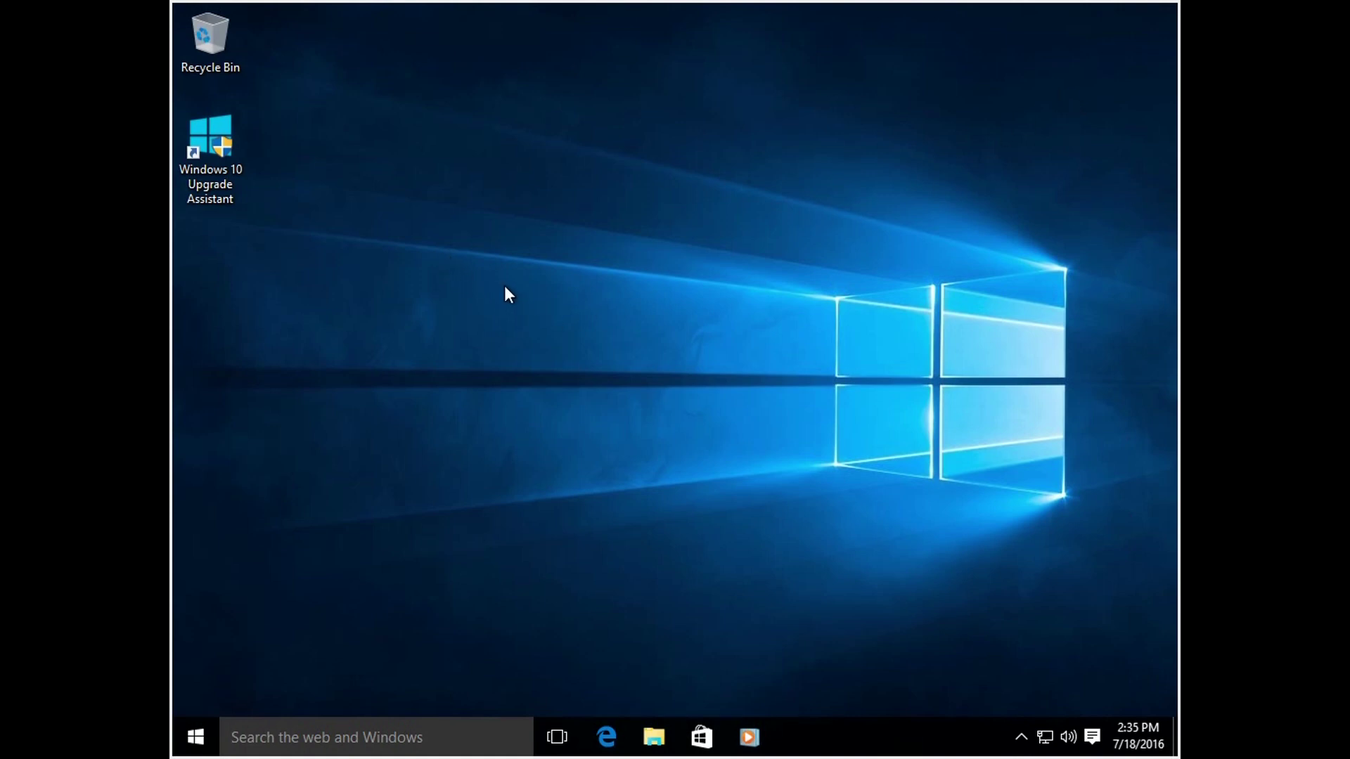
Step: Select the Windows 10 Upgrade Assistant icon and launch it again from the desktop
click(221, 40)
click(219, 140)
click(224, 41)
double_click(222, 126)
click(405, 267)
click(215, 332)
click(217, 383)
click(221, 505)
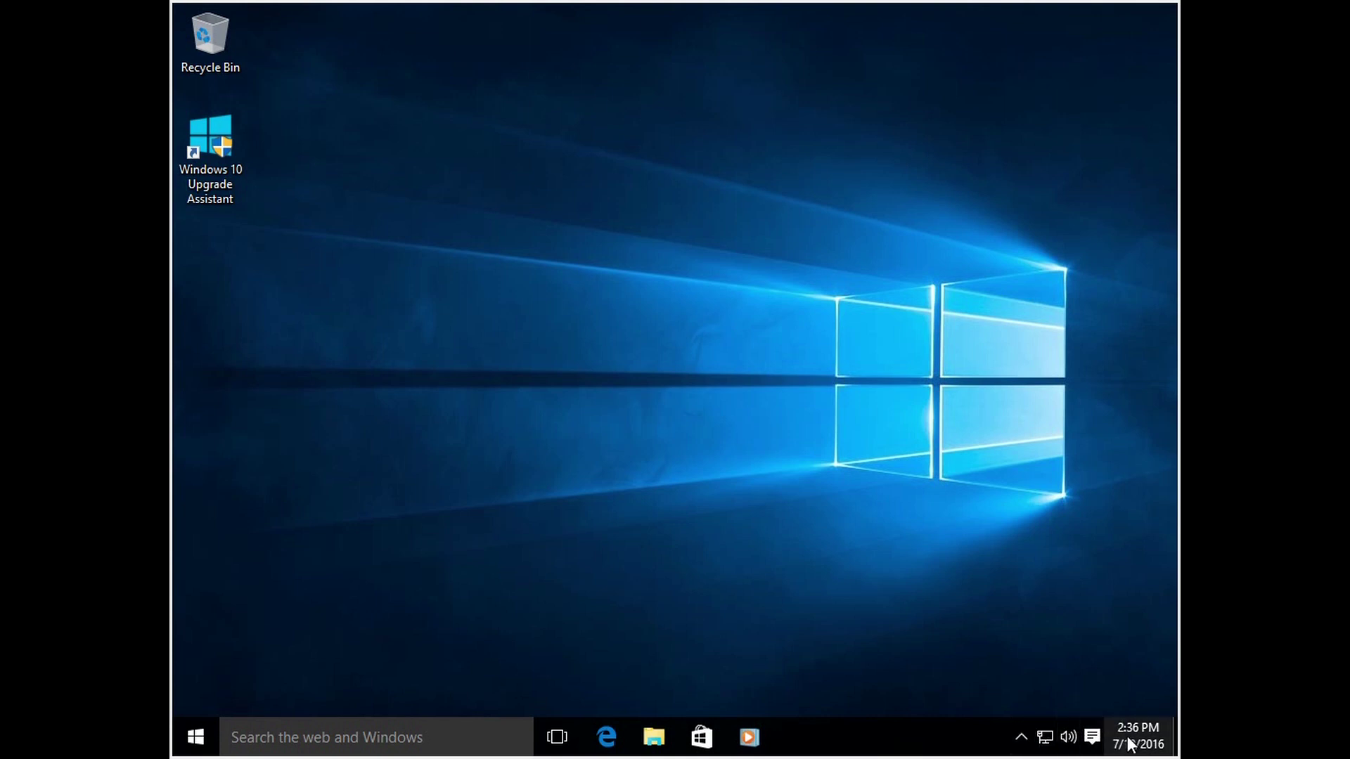
Step: Check the hidden notification-area icons, then browse the Start menu's all-apps and most-used lists
click(1021, 740)
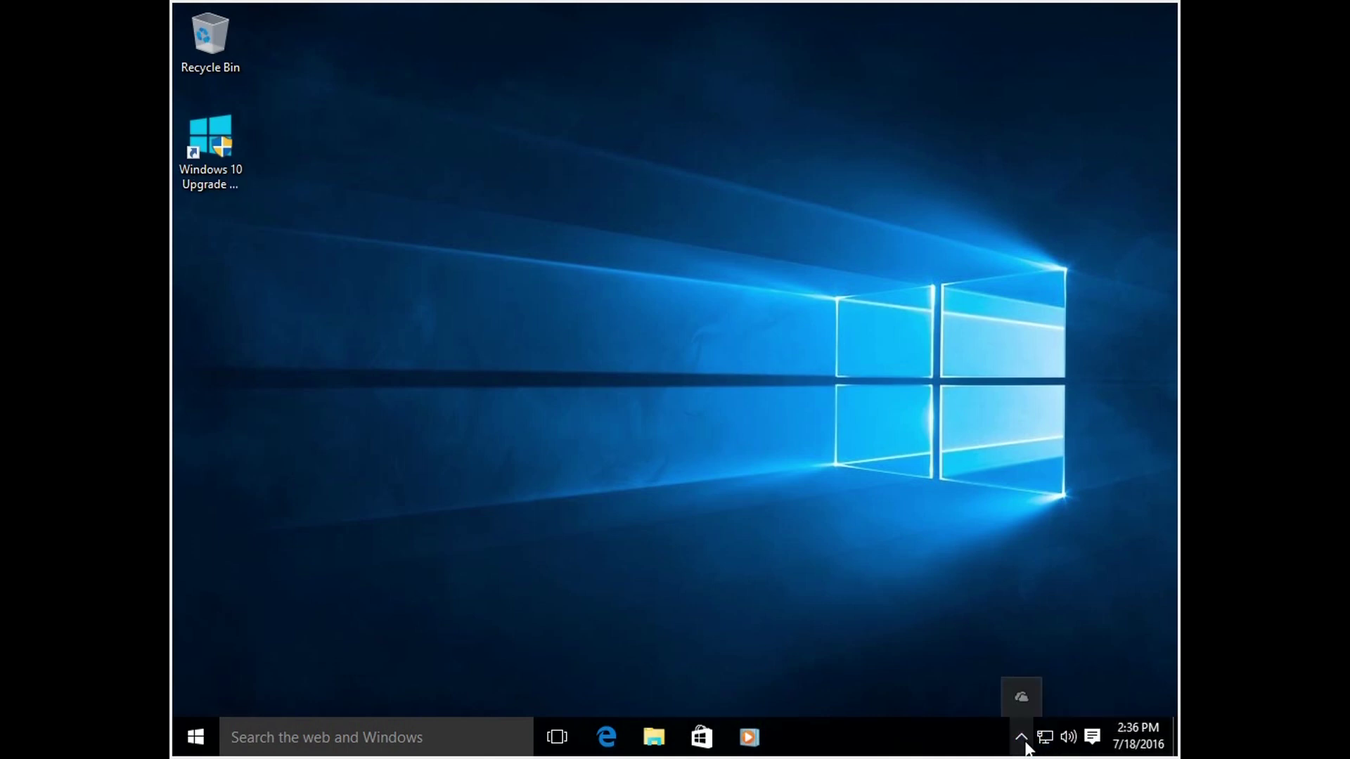
click(1008, 627)
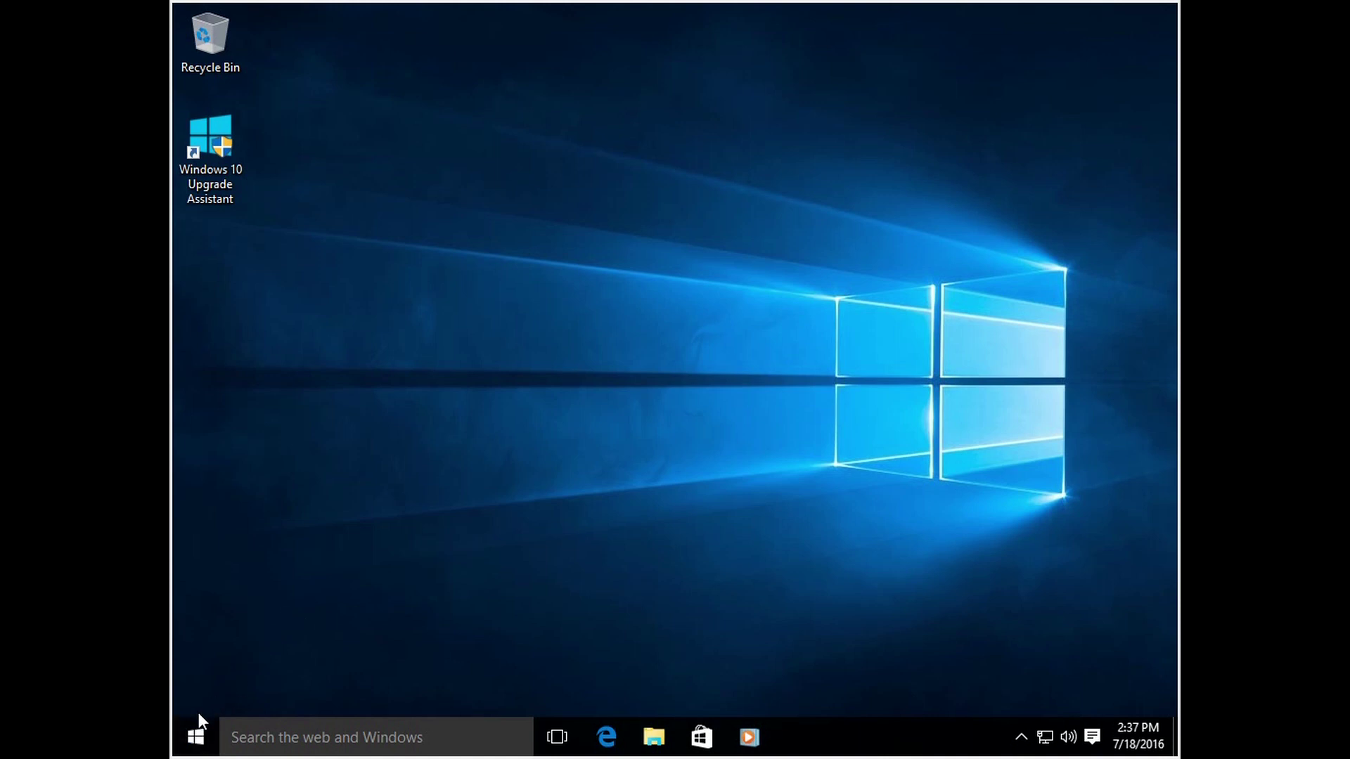
click(190, 741)
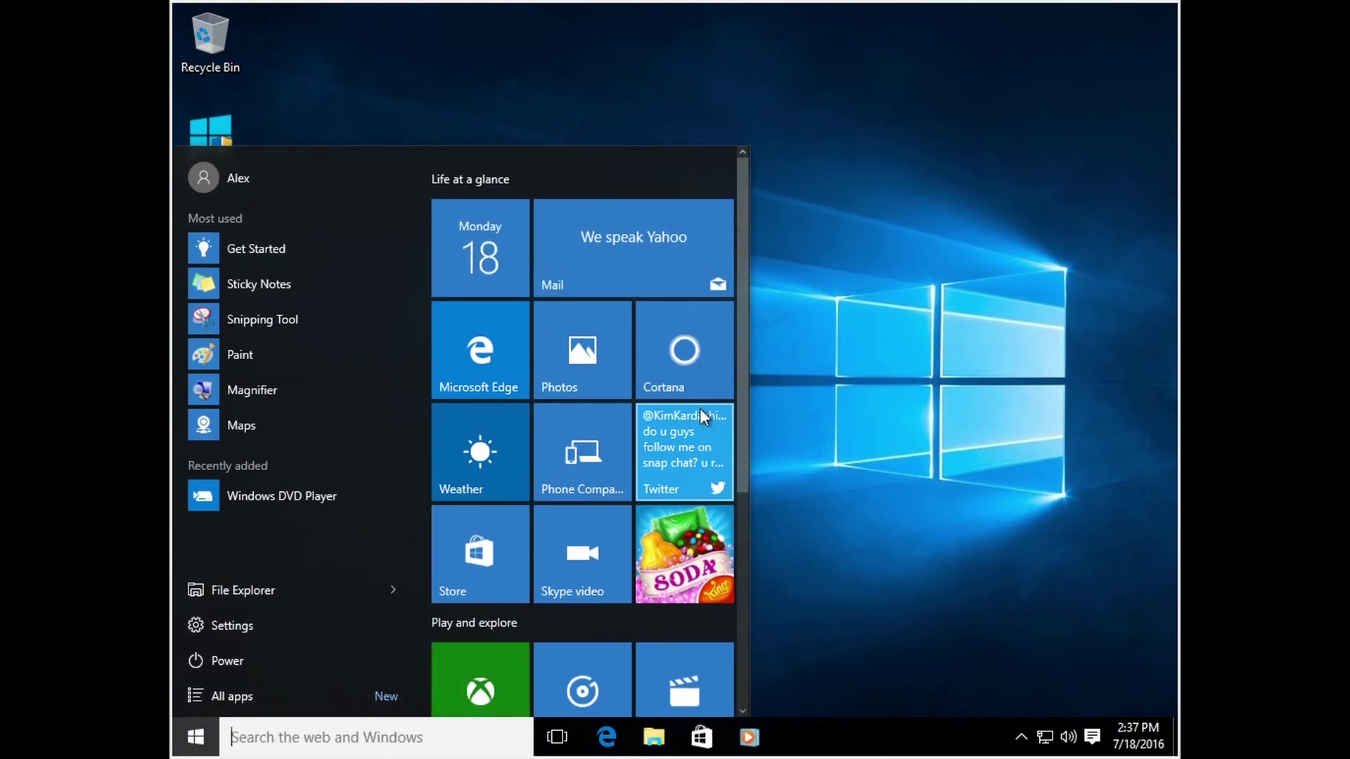
mouse_move(738, 243)
mouse_down()
mouse_move(744, 517)
mouse_move(720, 229)
mouse_up()
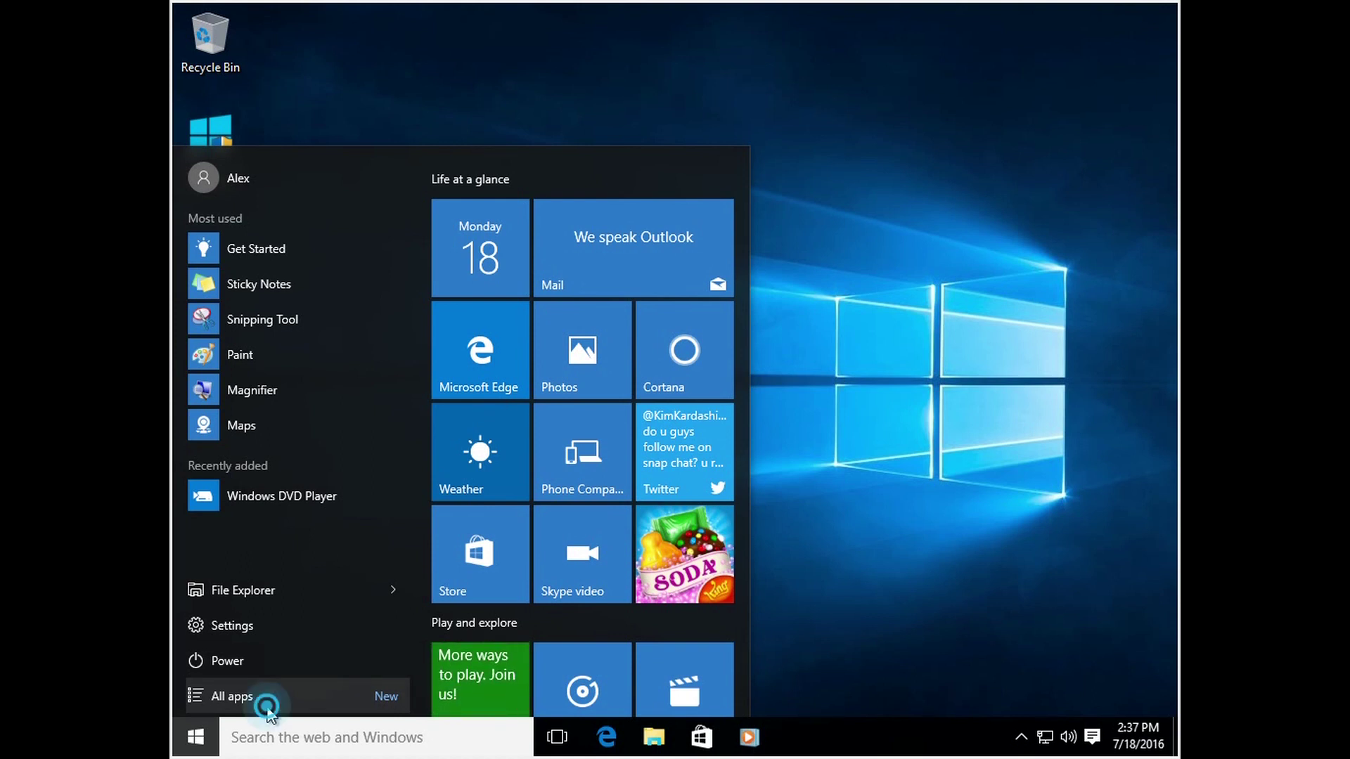
click(267, 708)
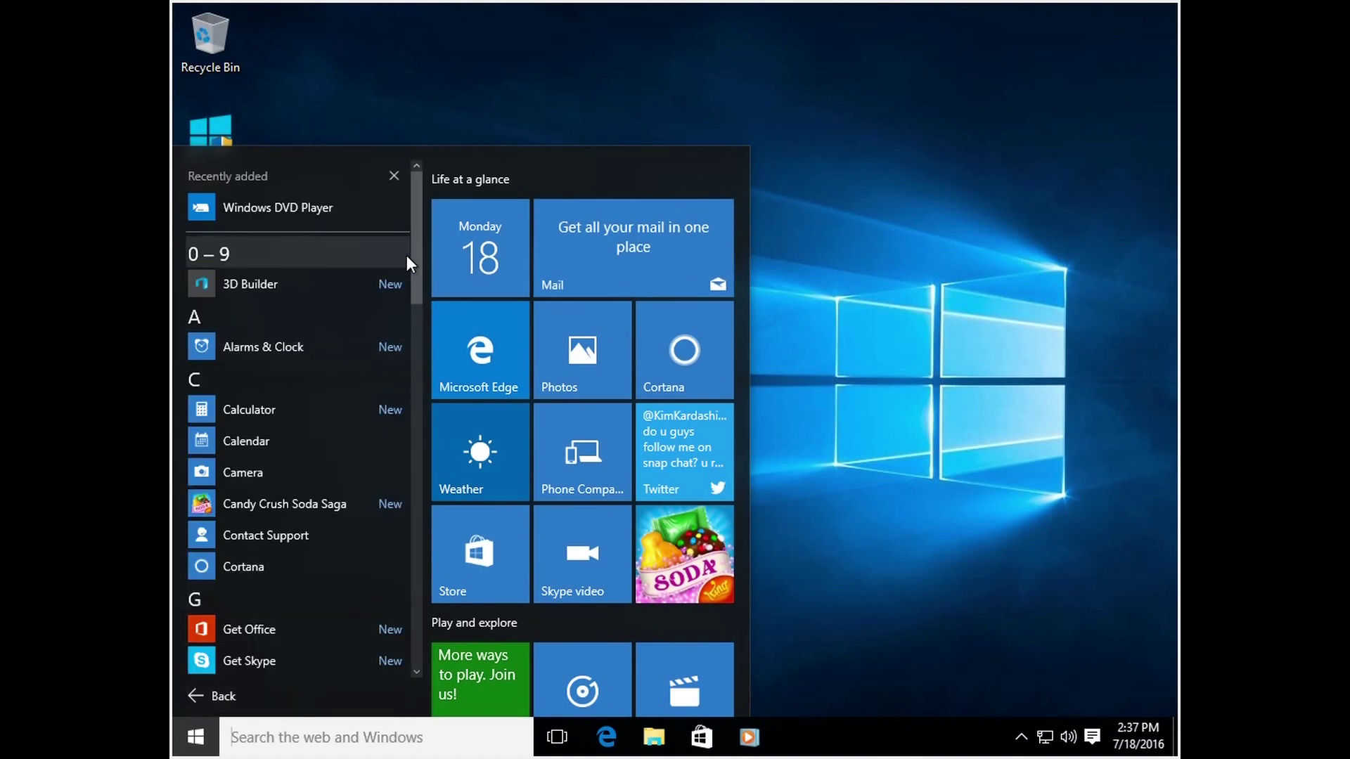
drag(415, 260, 386, 215)
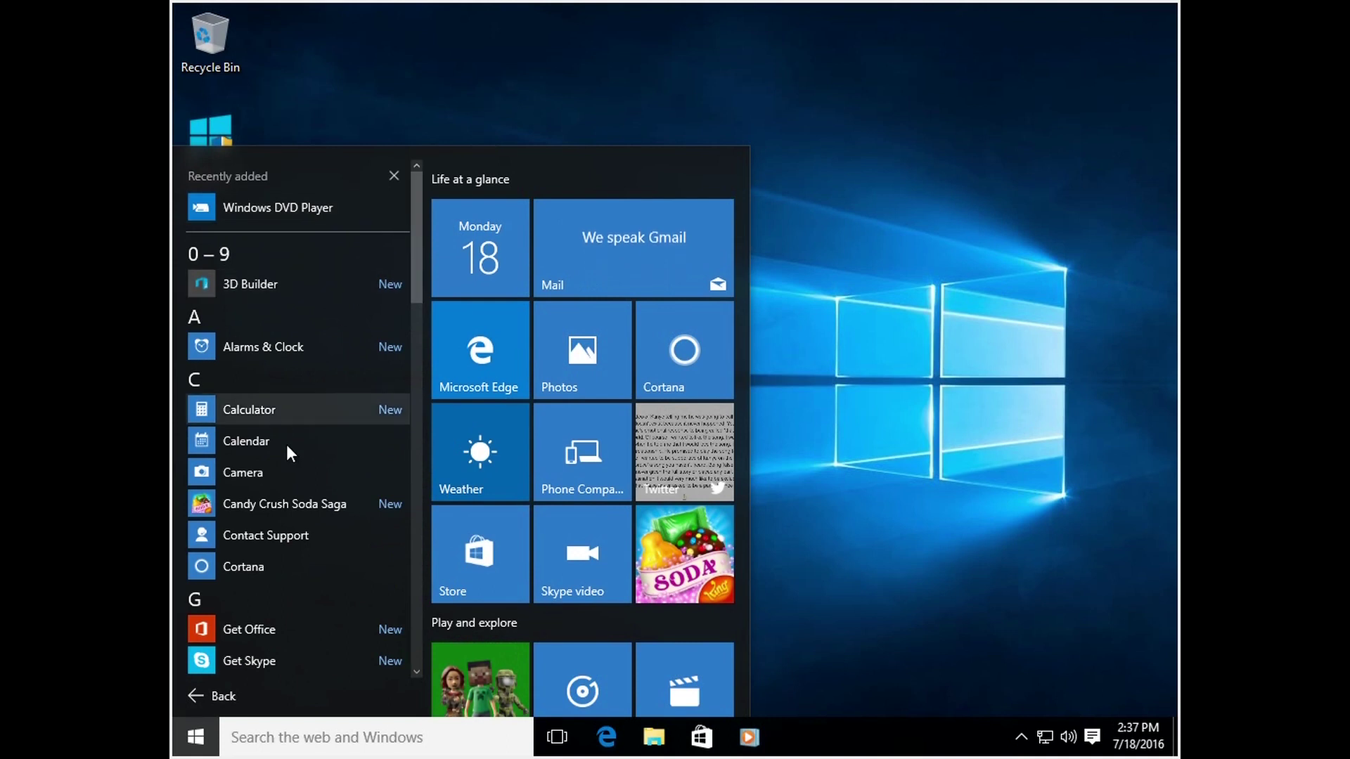
click(236, 702)
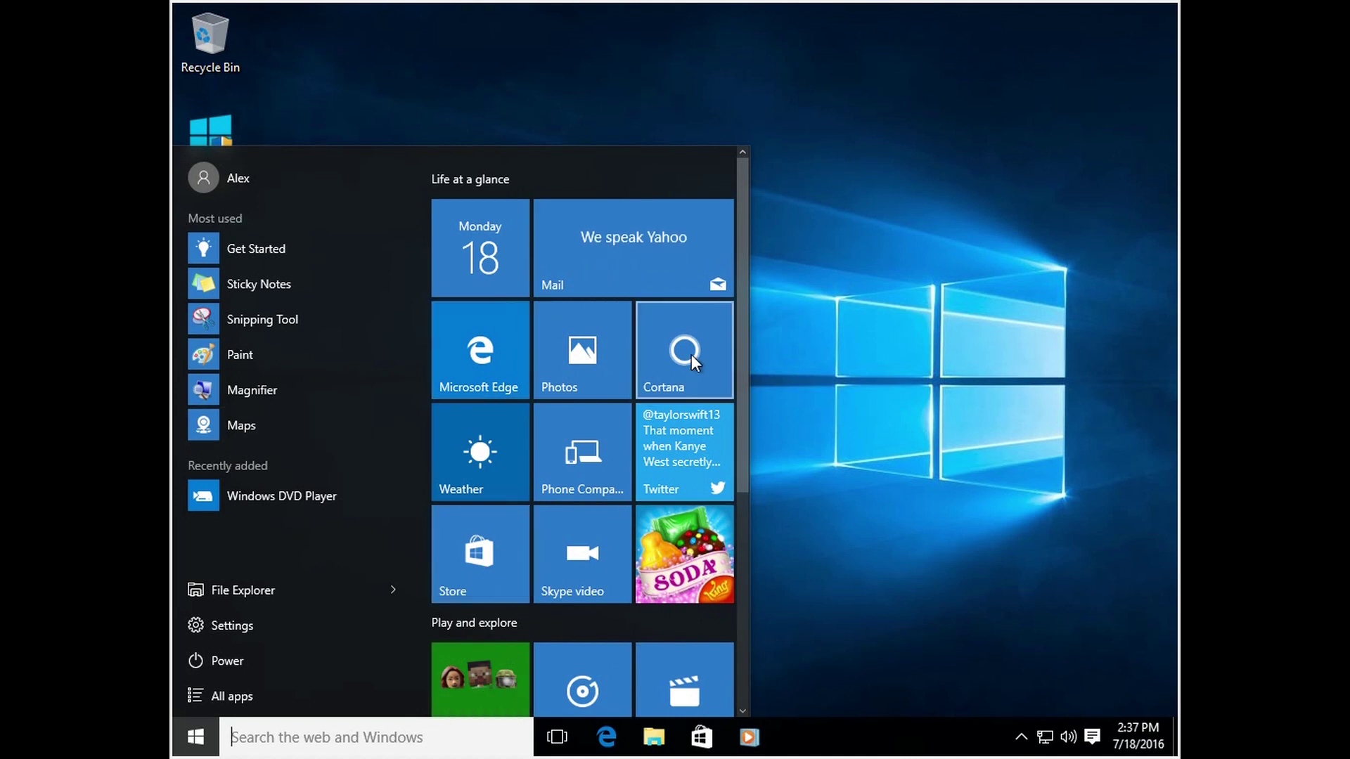
mouse_move(741, 343)
mouse_down()
mouse_move(740, 572)
mouse_move(731, 323)
mouse_up()
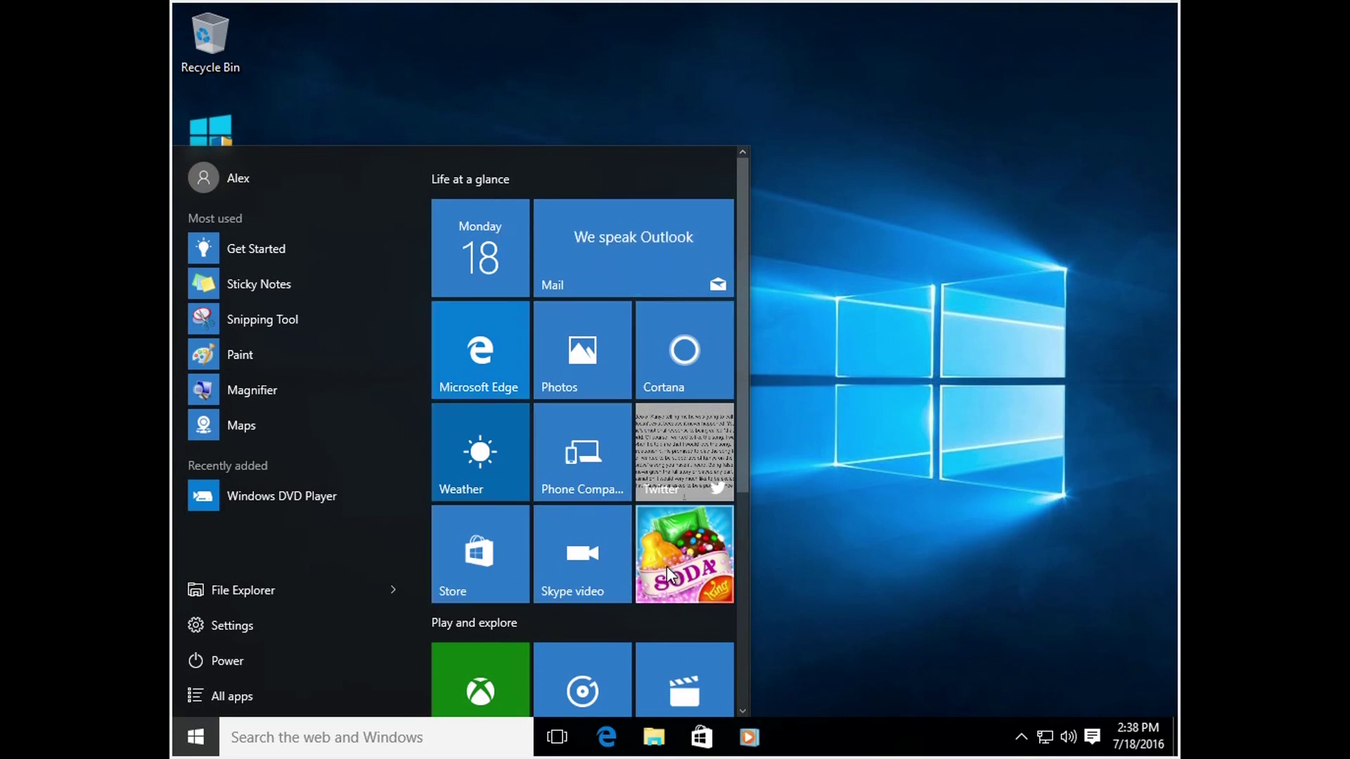
drag(741, 483, 726, 448)
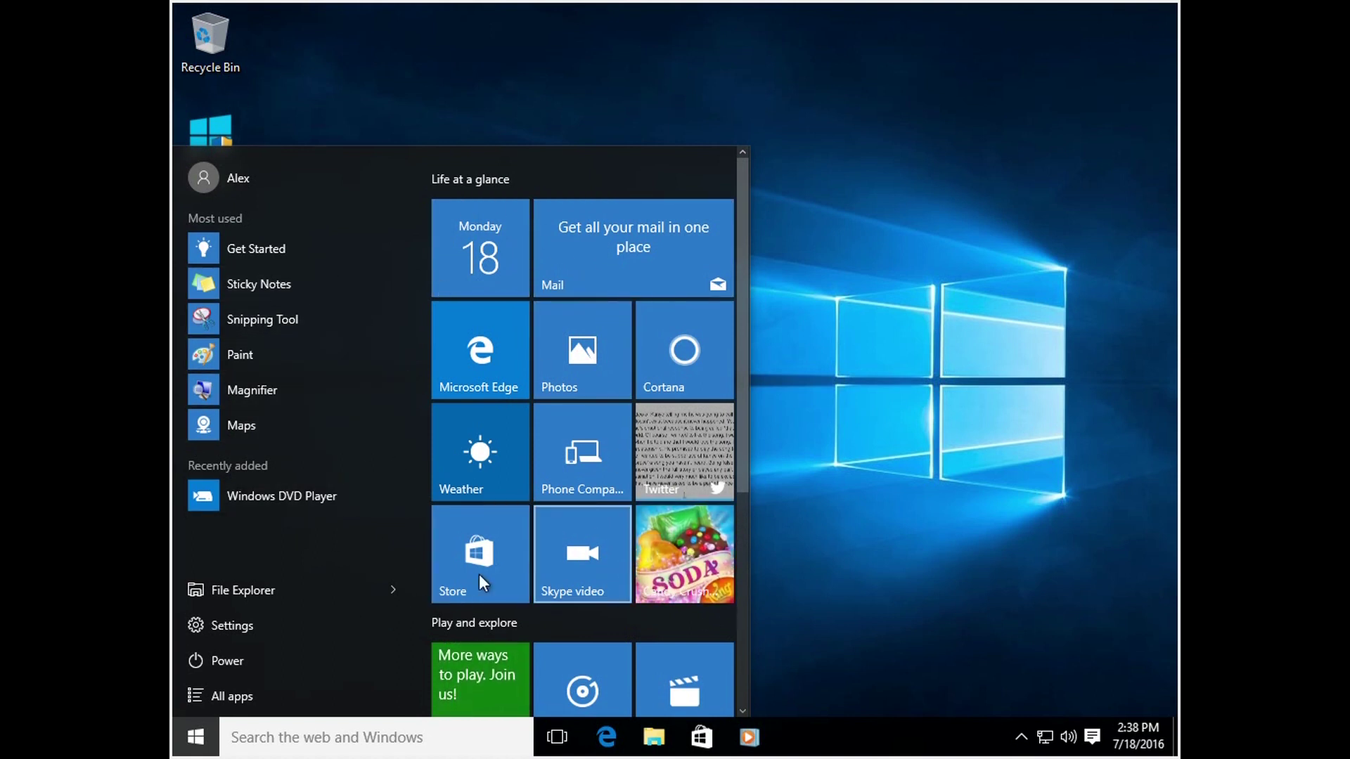
click(816, 528)
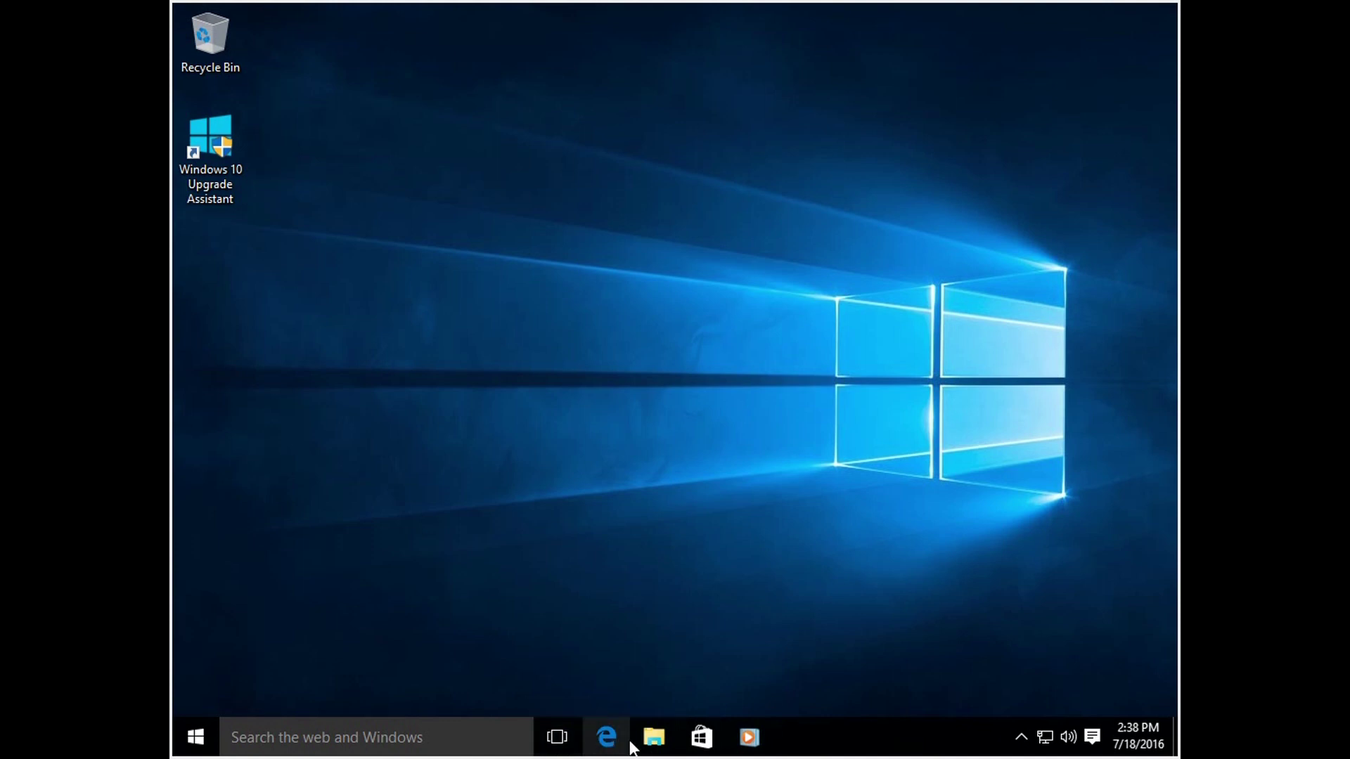
Step: Search for 'notepad', open Notepad and move its window aside
click(352, 735)
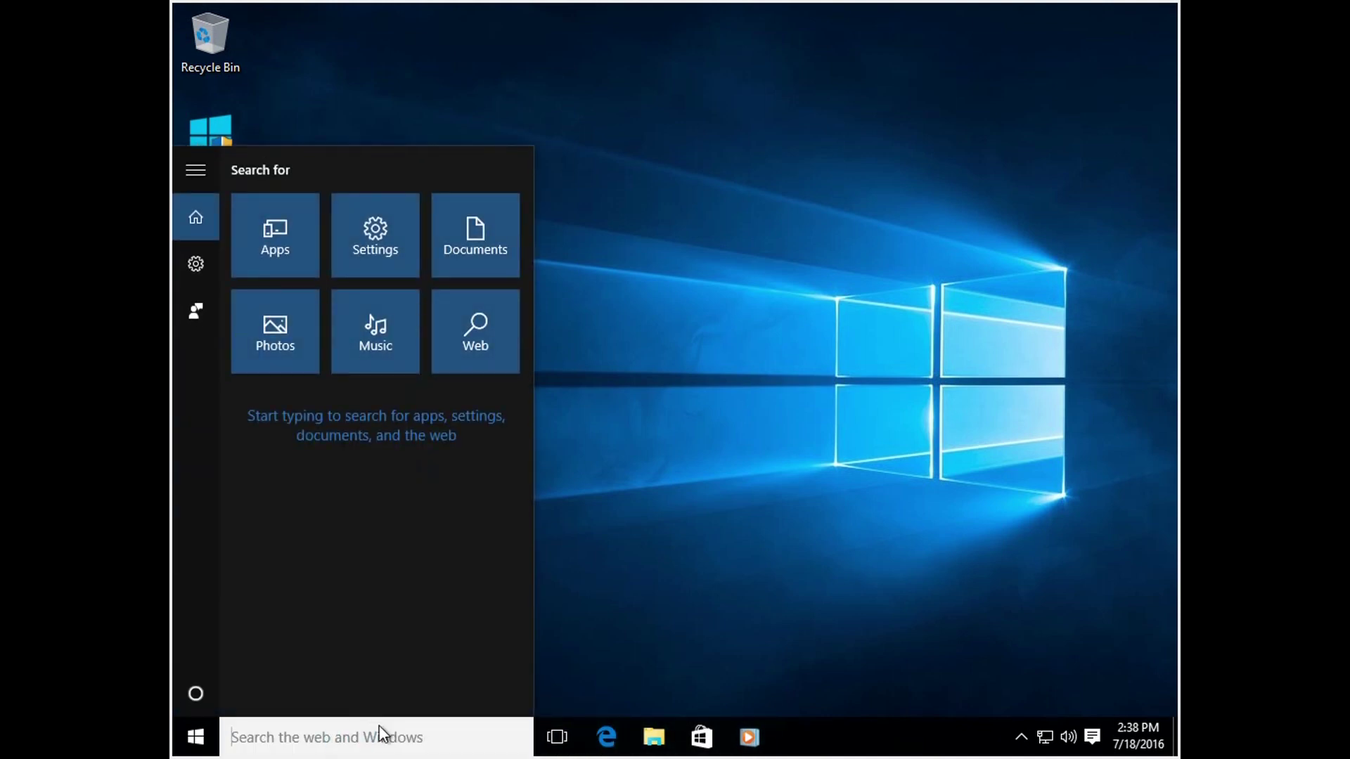
click(353, 733)
text(notepad)
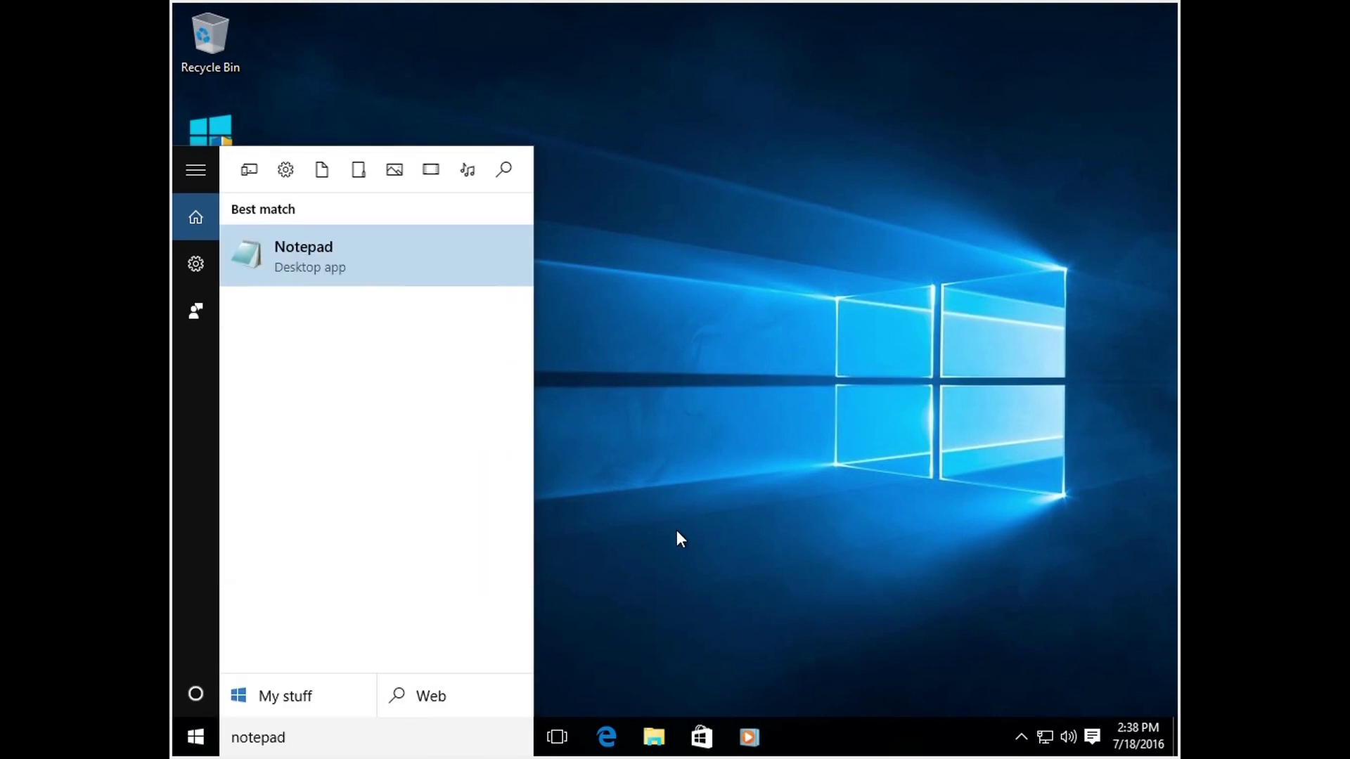
key(Return)
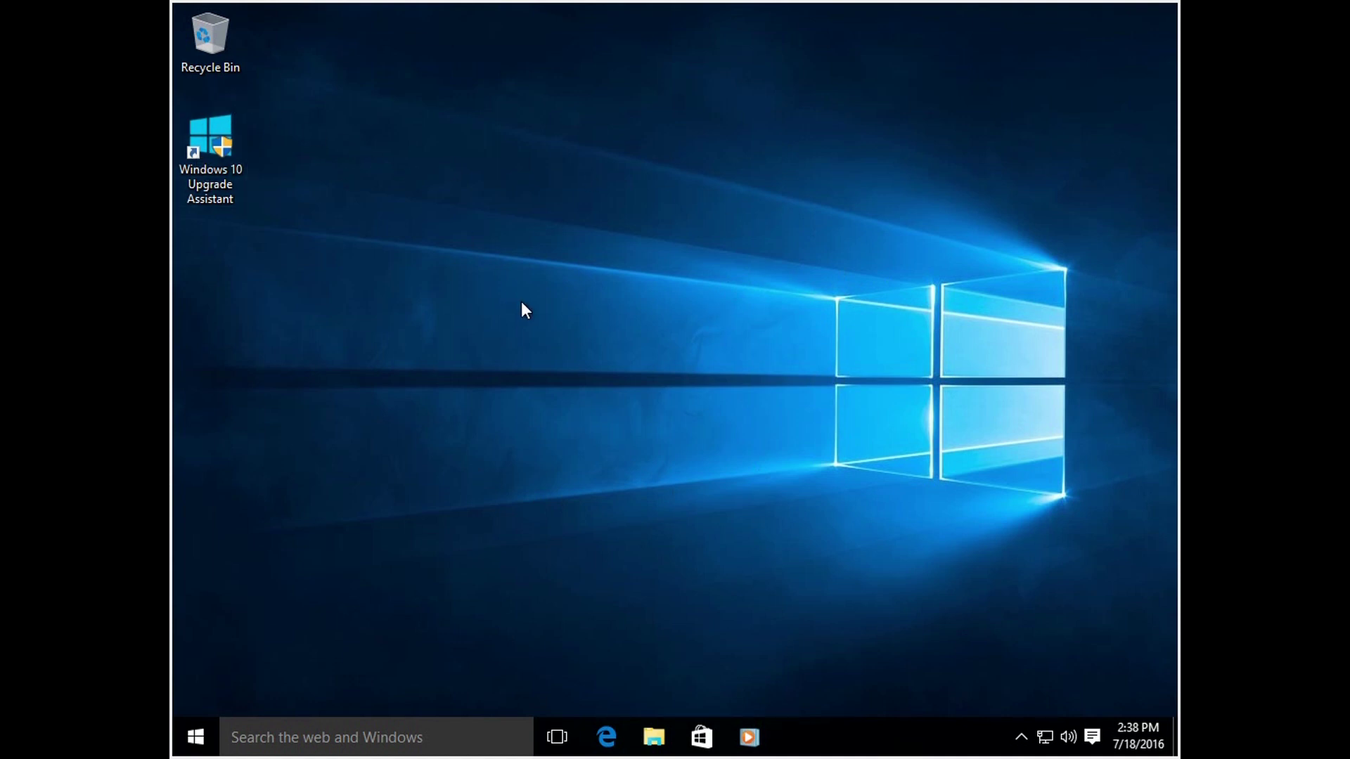
drag(741, 208, 1115, 615)
Step: Open File Explorer from Start and show This PC's folders and drives, checking Local Disk (C:) space
click(195, 740)
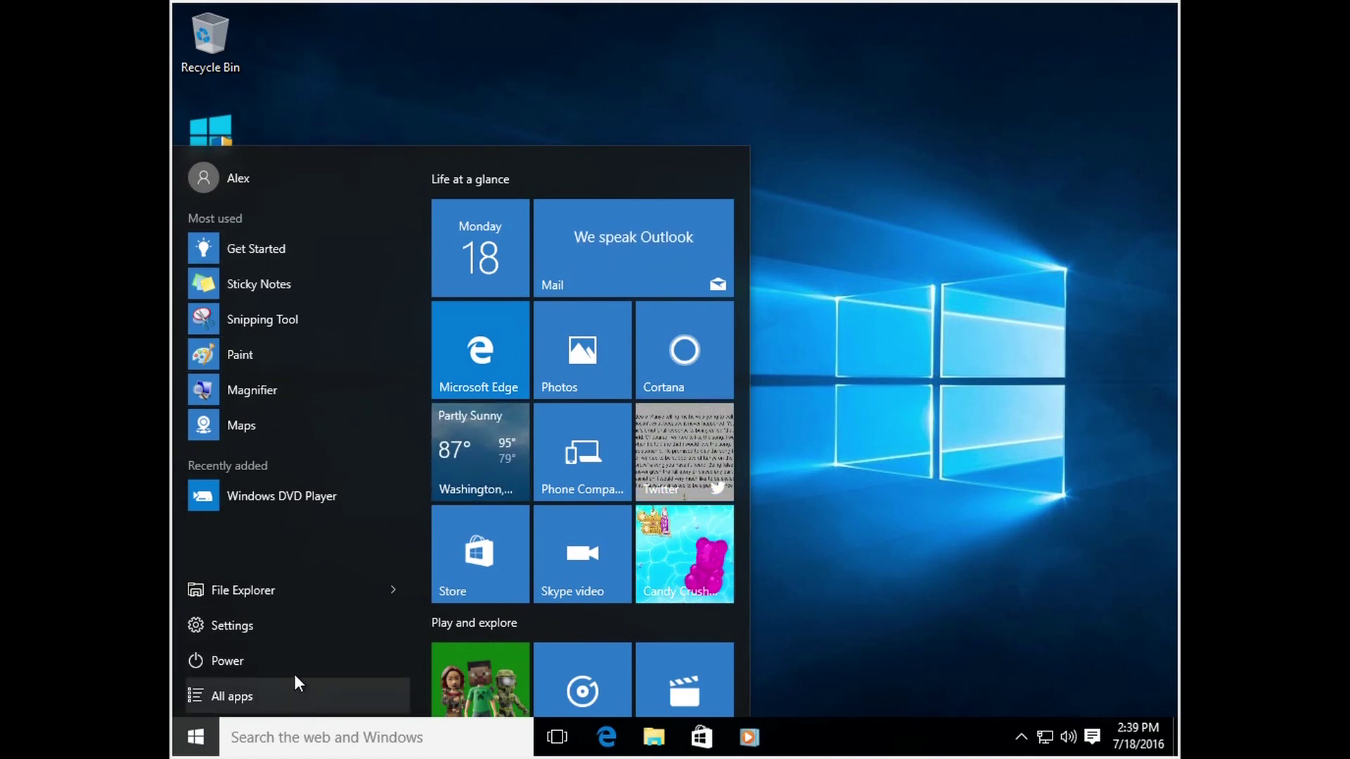
click(234, 594)
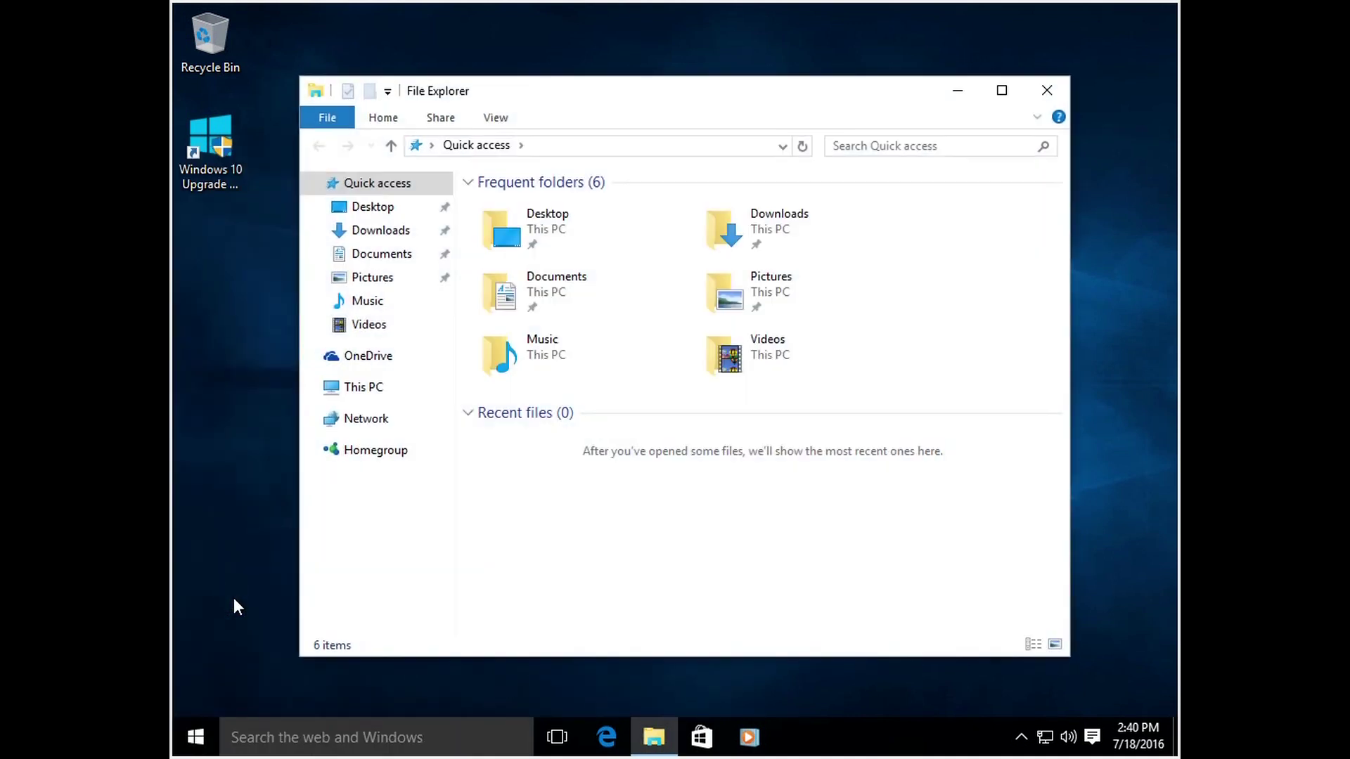
drag(655, 98, 678, 85)
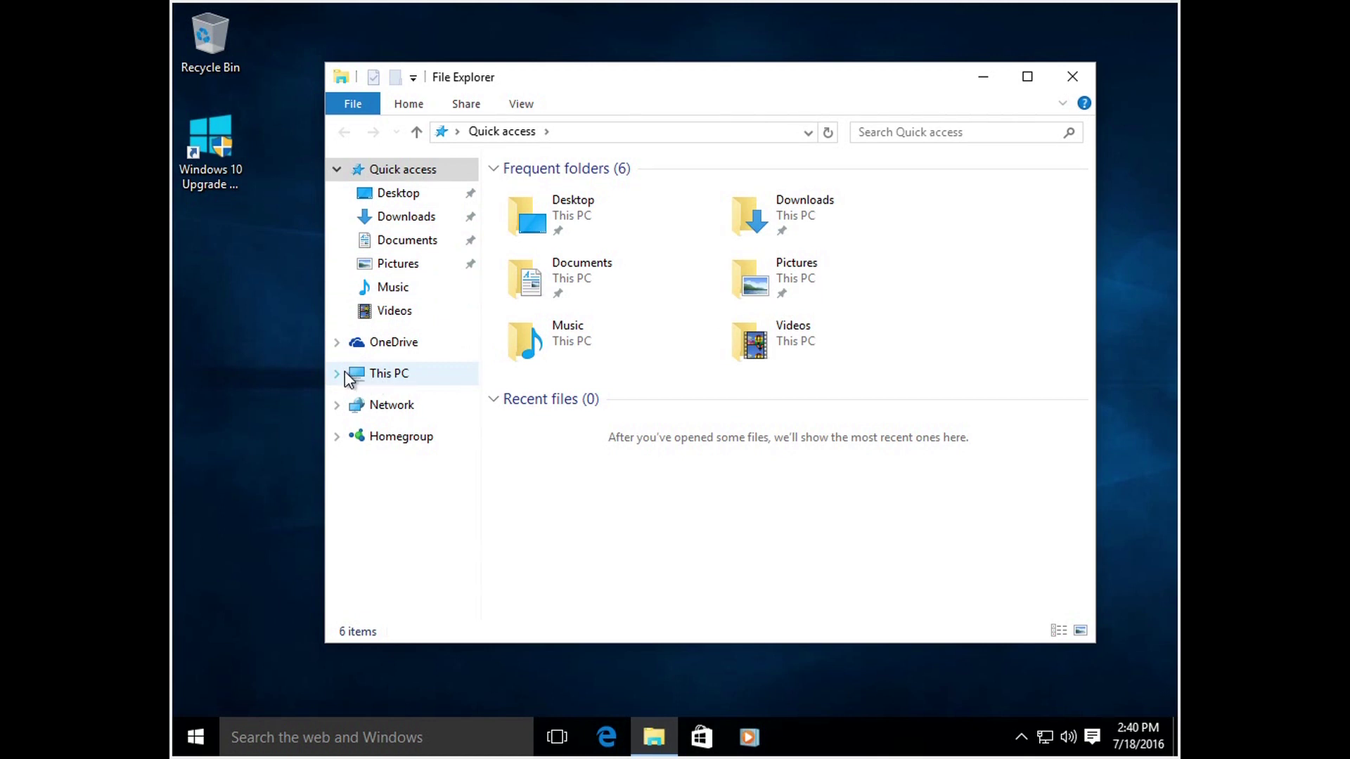
click(337, 373)
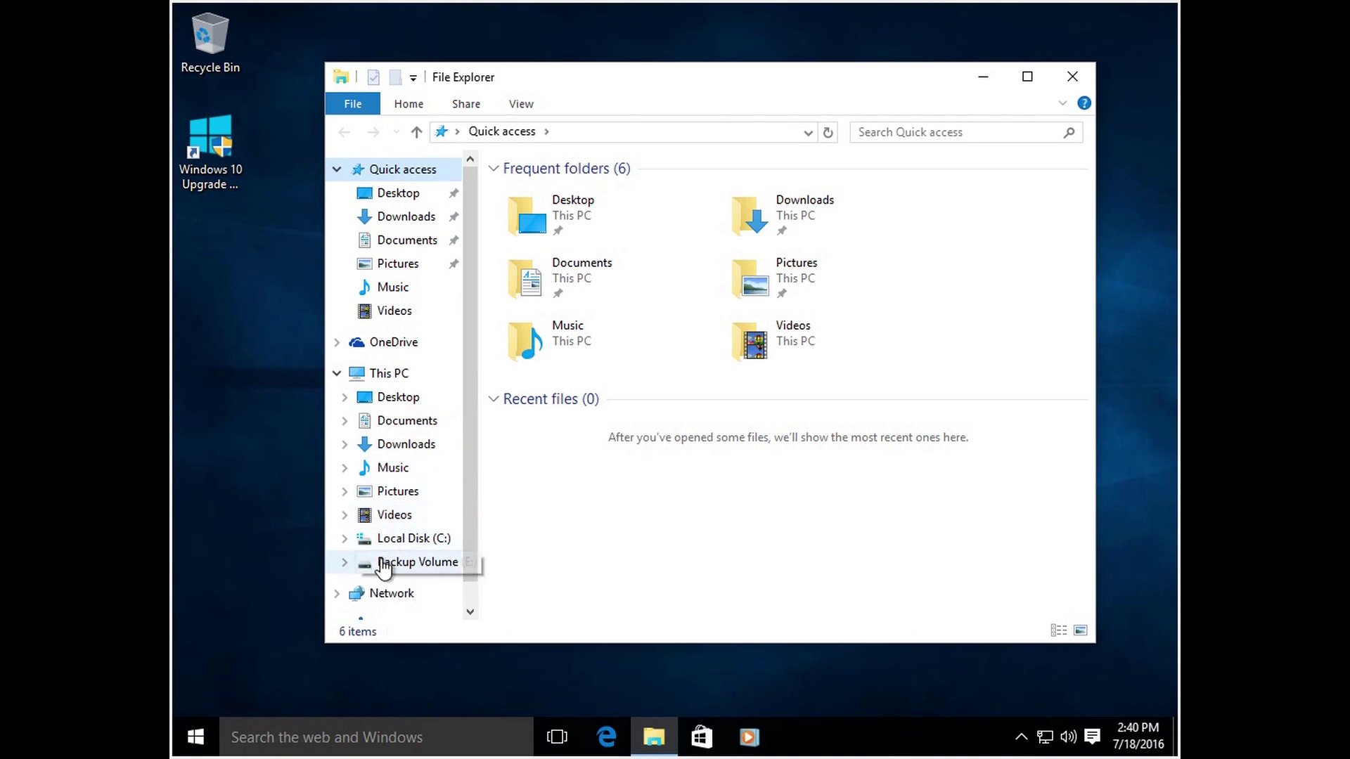
click(337, 374)
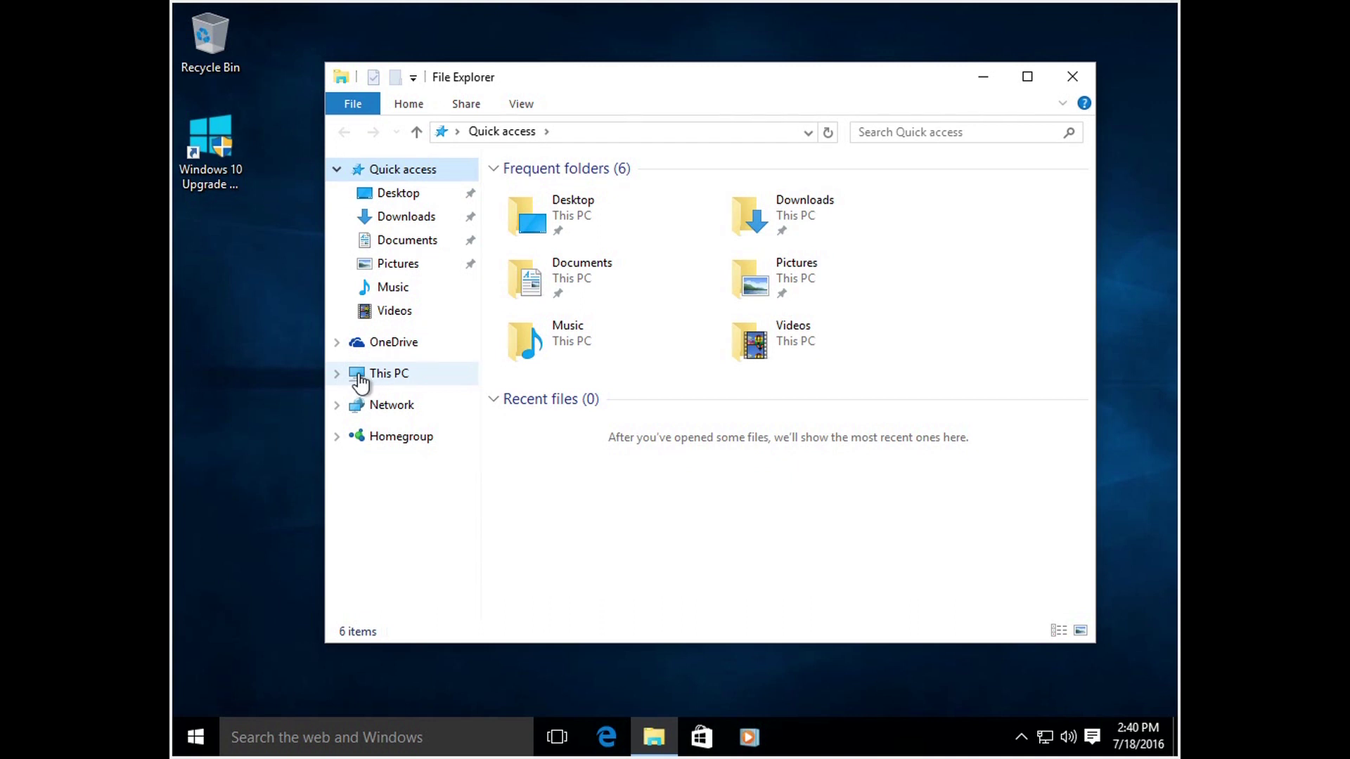
click(390, 374)
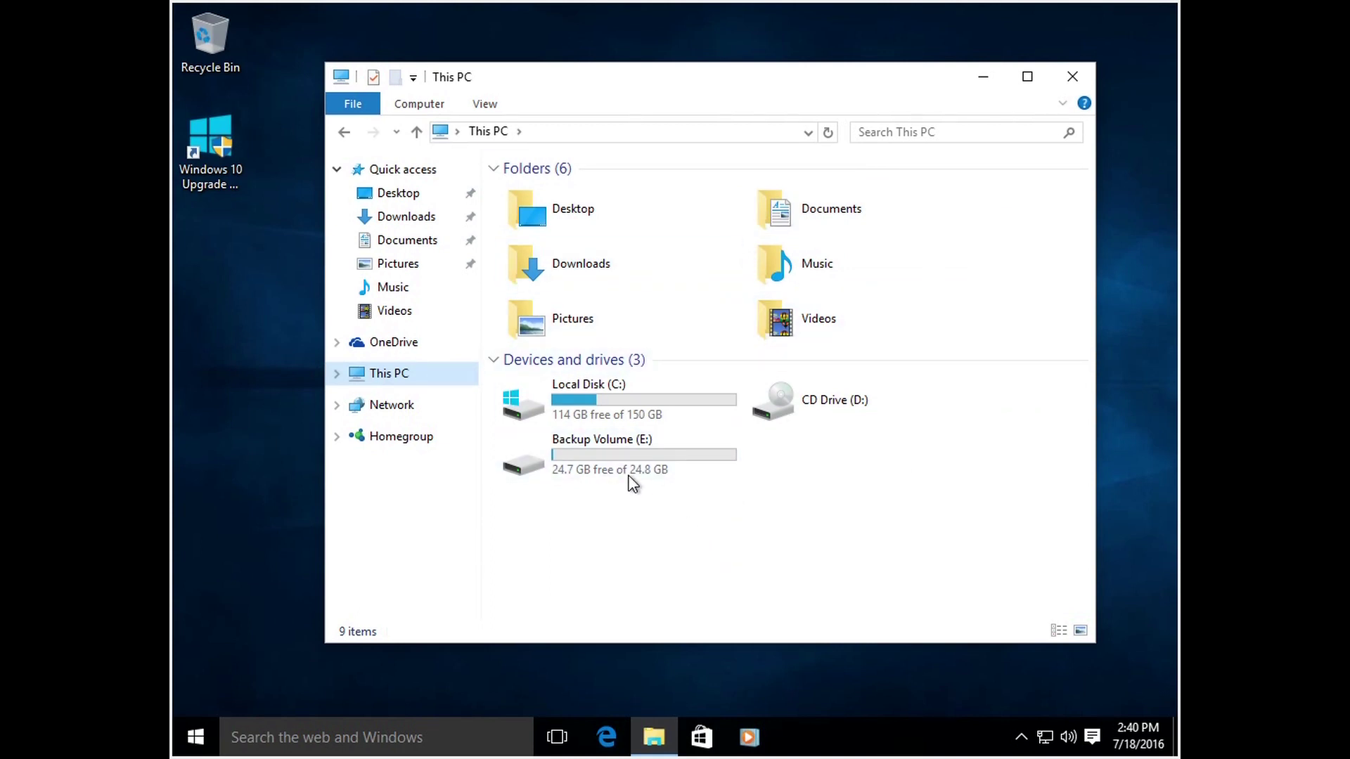
mouse_move(612, 395)
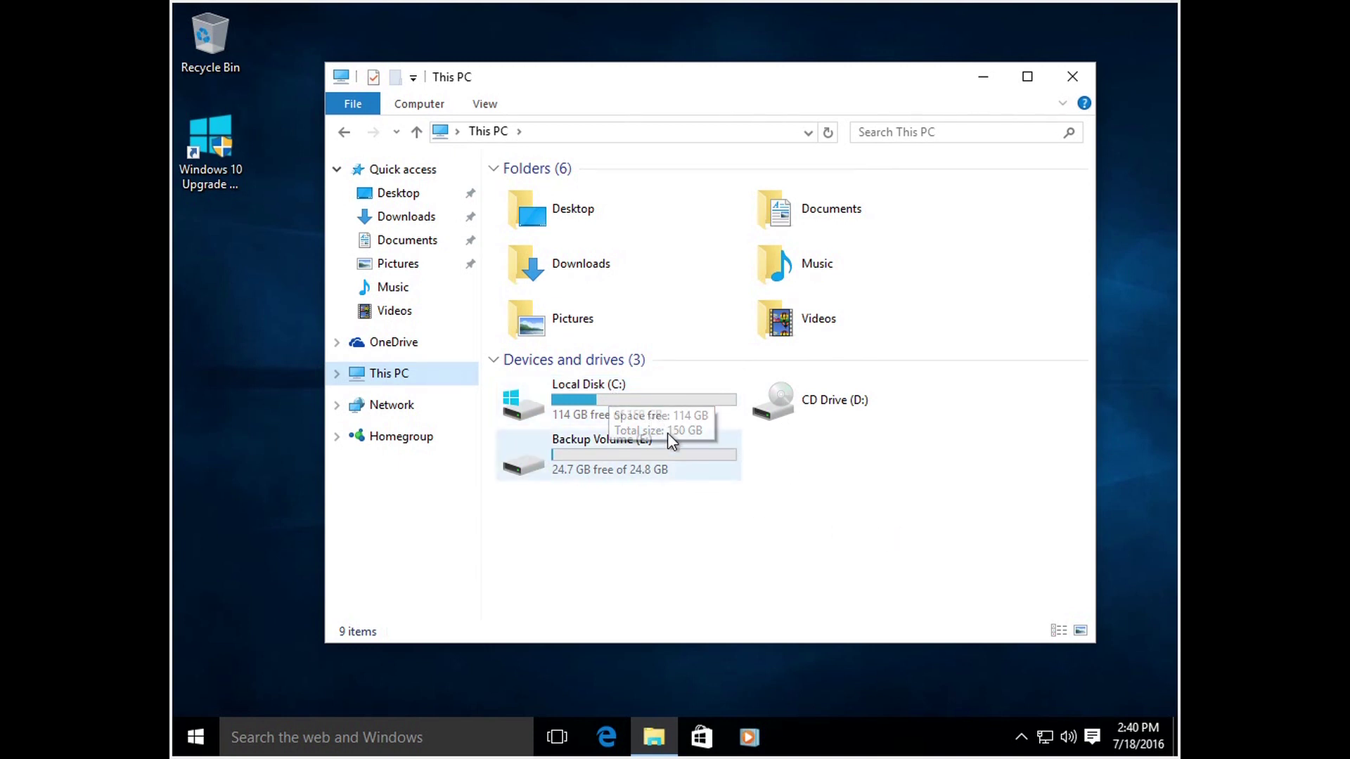
Step: Select Local Disk (C:) in This PC to reveal the Drive Tools options
click(648, 411)
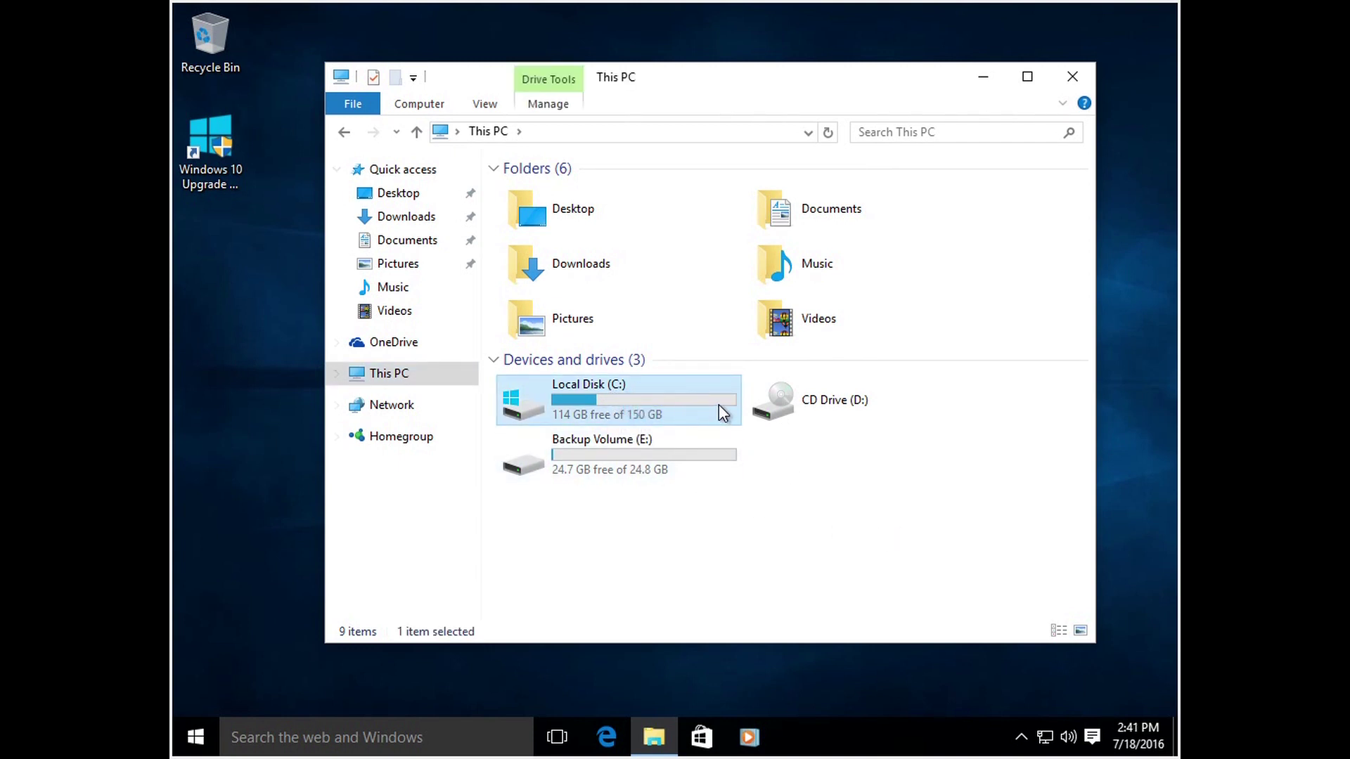
mouse_move(719, 404)
click(660, 408)
click(707, 560)
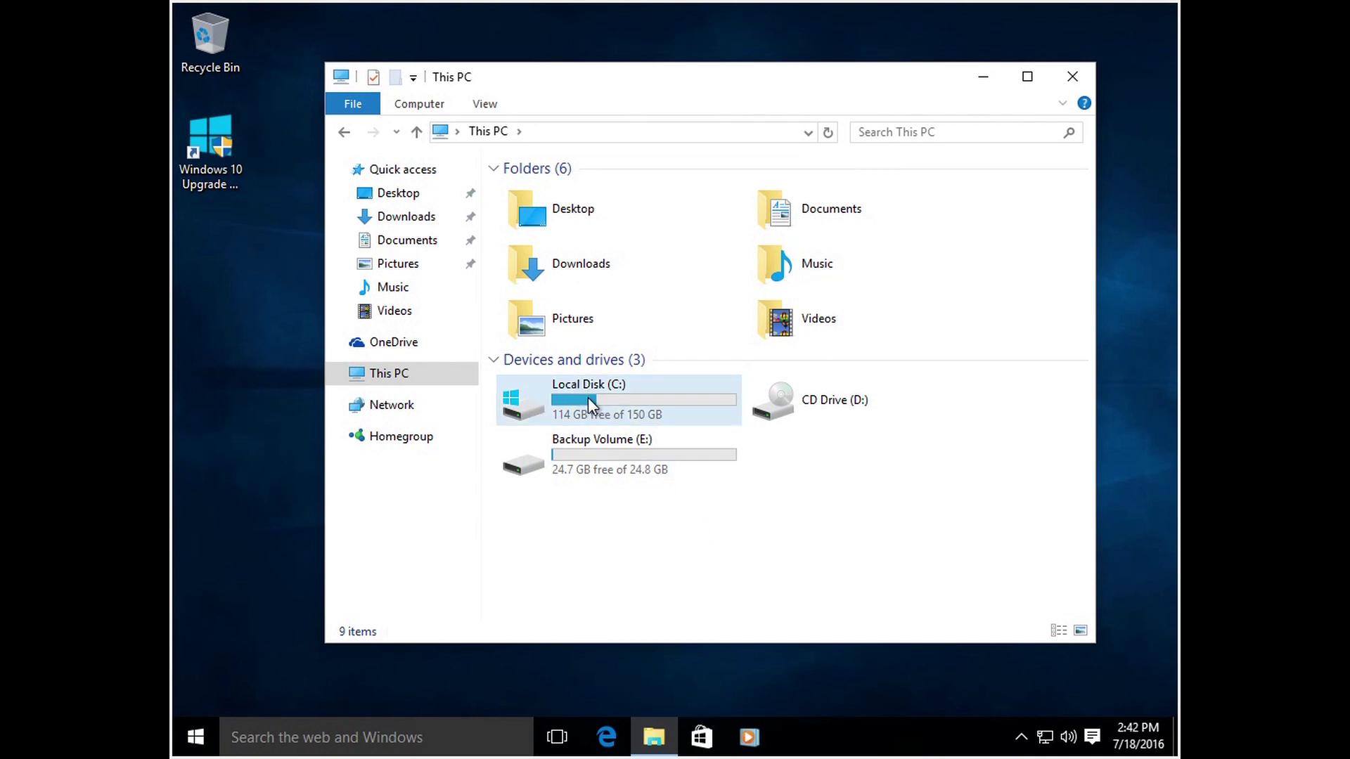
mouse_move(588, 398)
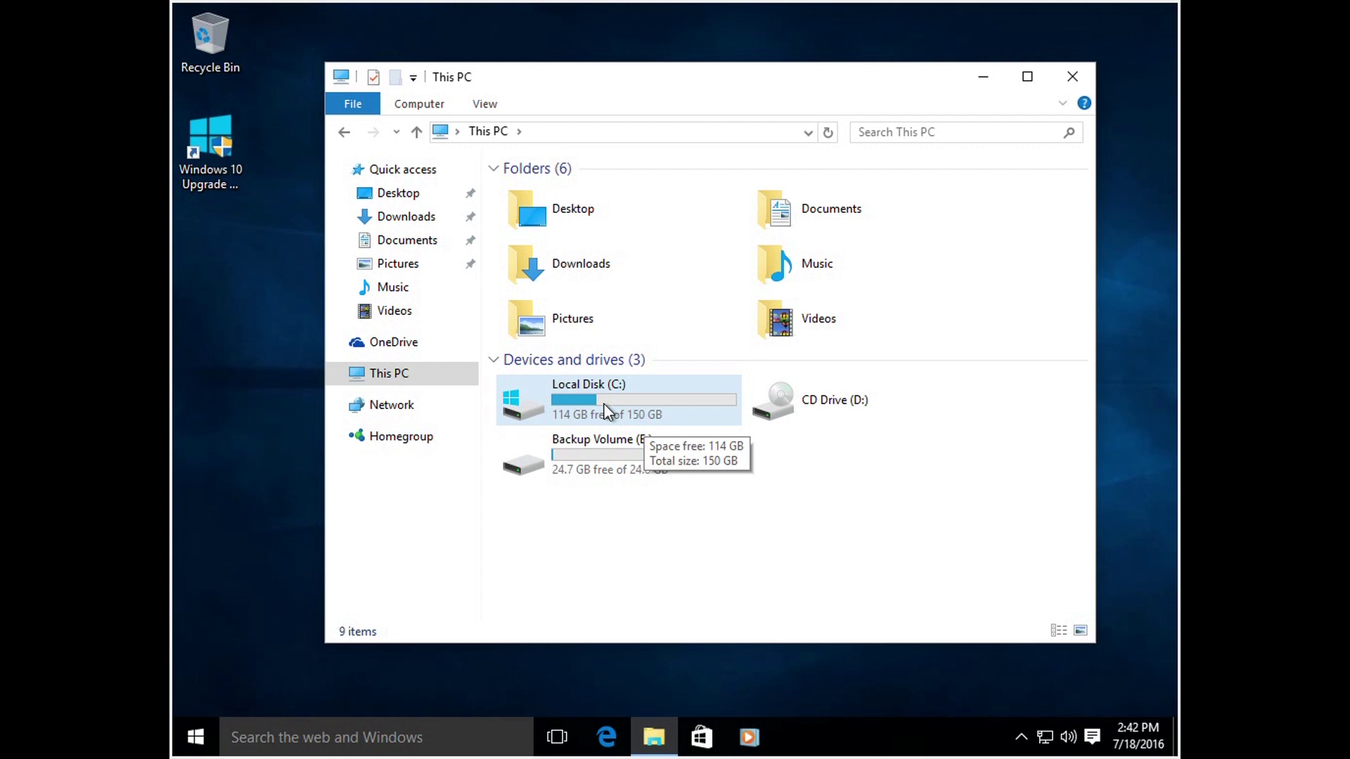
click(544, 263)
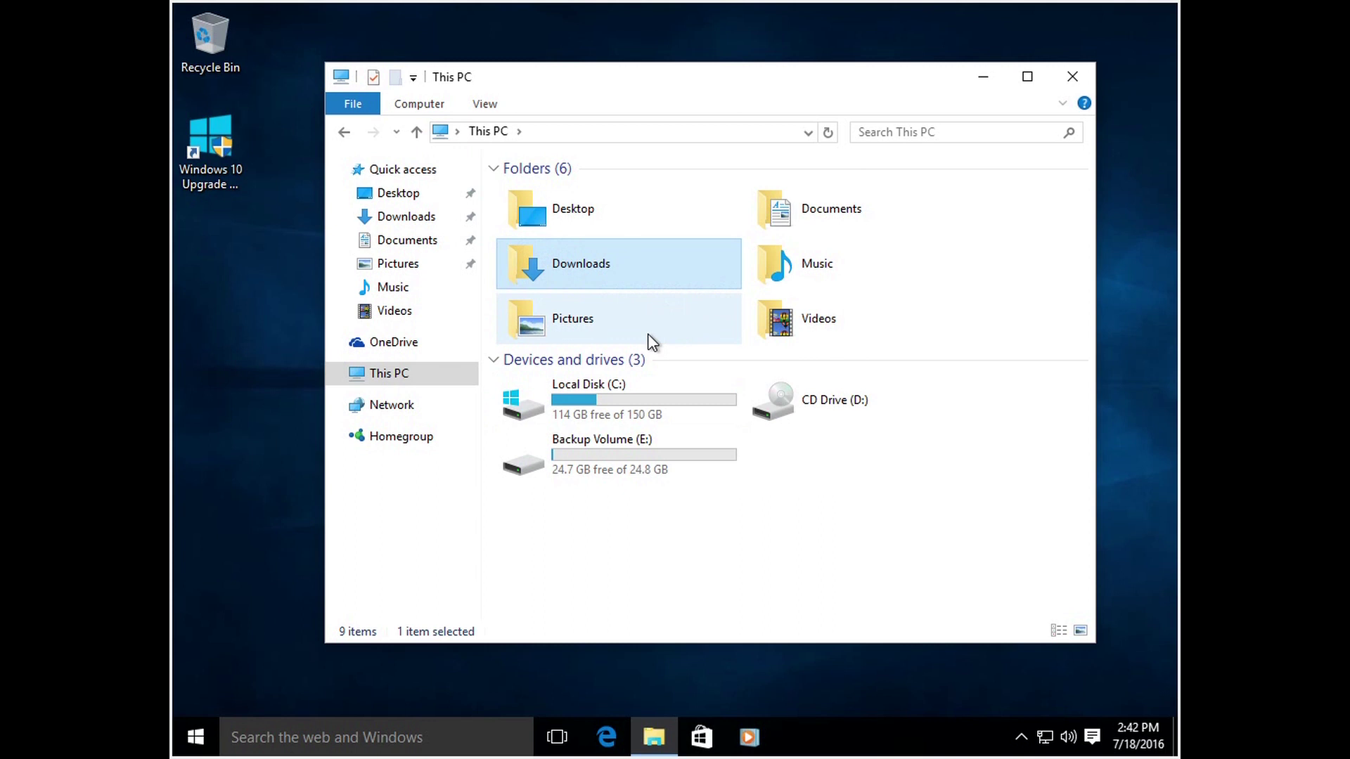
click(759, 225)
click(602, 587)
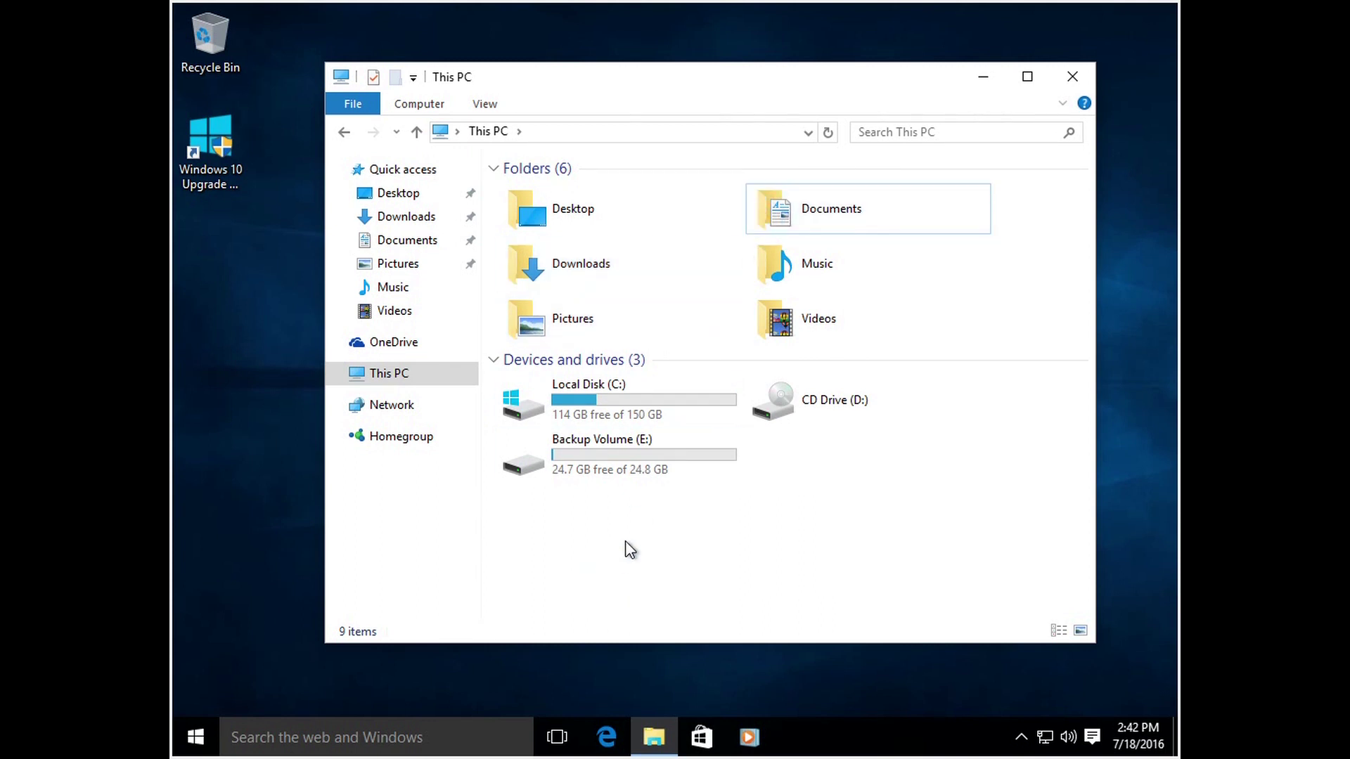
click(639, 407)
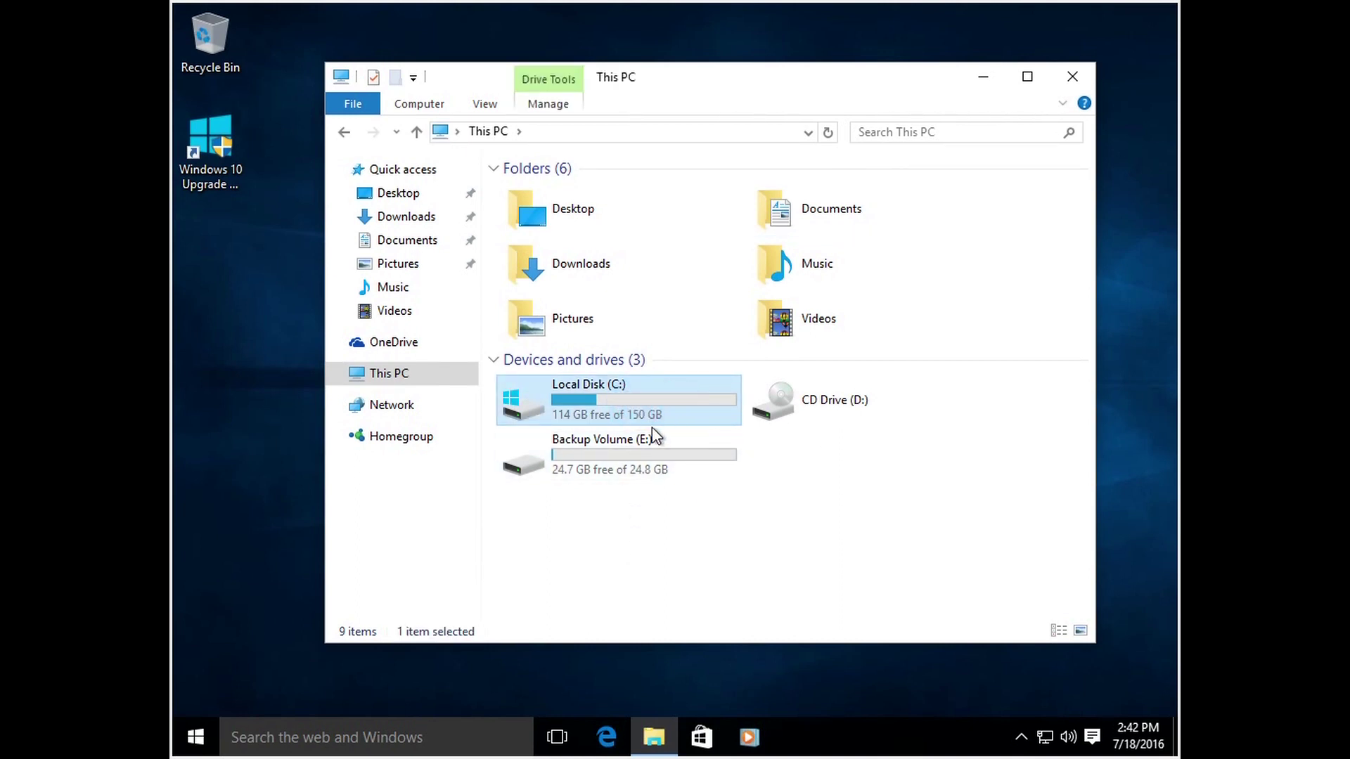
mouse_move(643, 423)
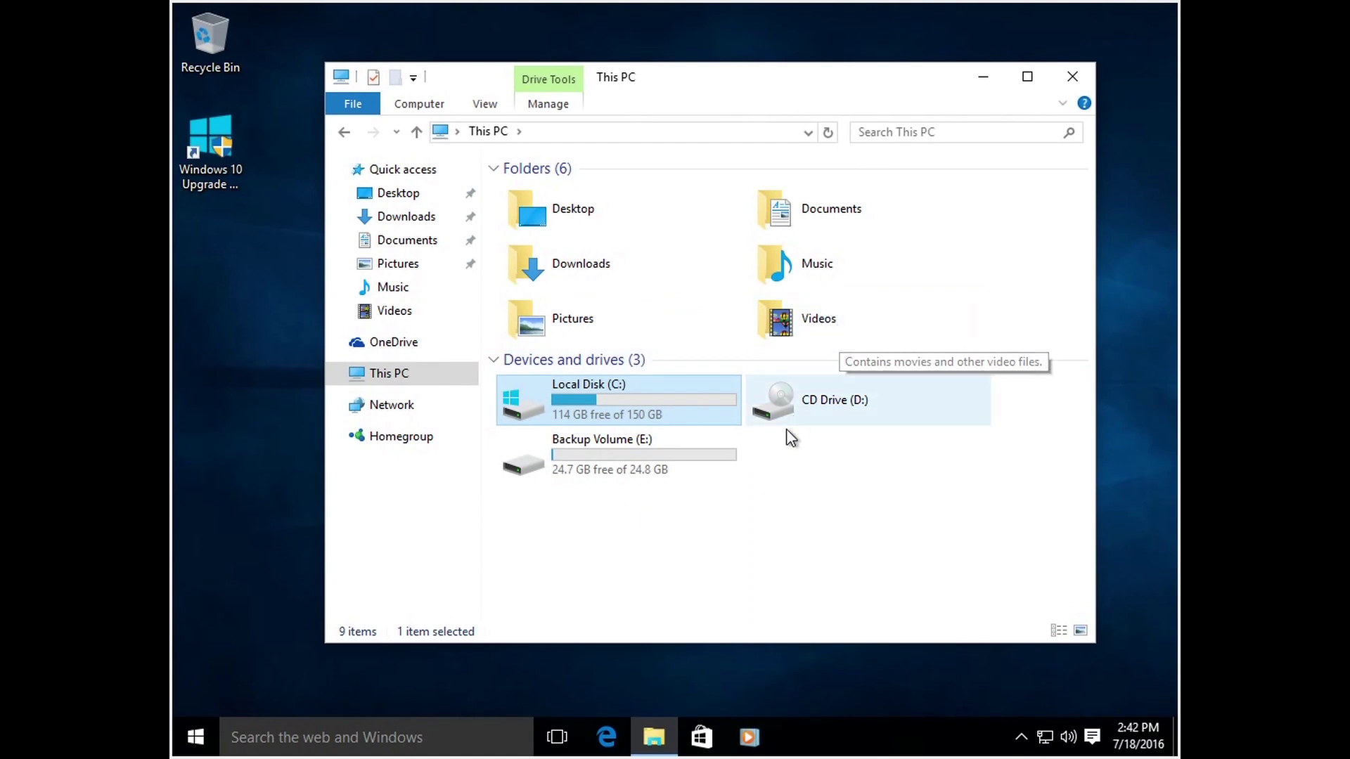
click(642, 413)
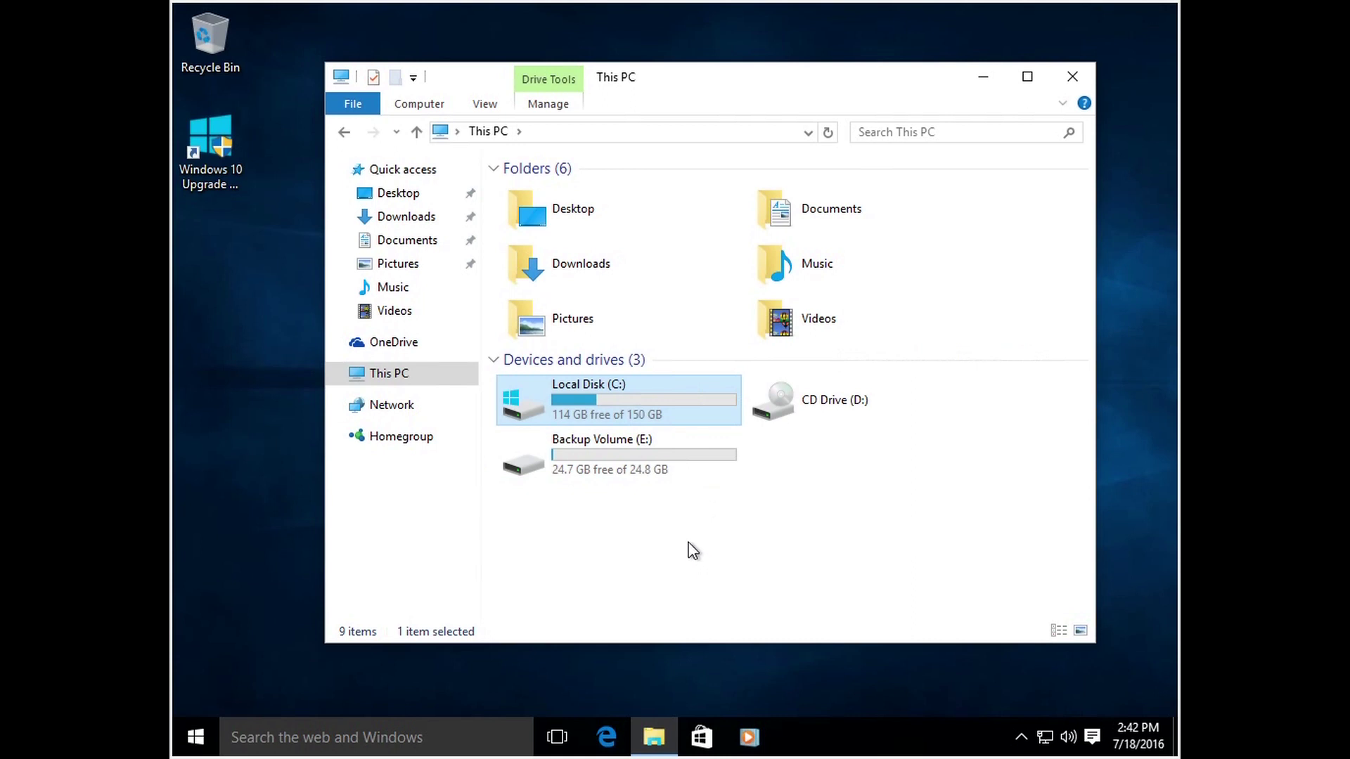
mouse_move(633, 421)
mouse_move(672, 415)
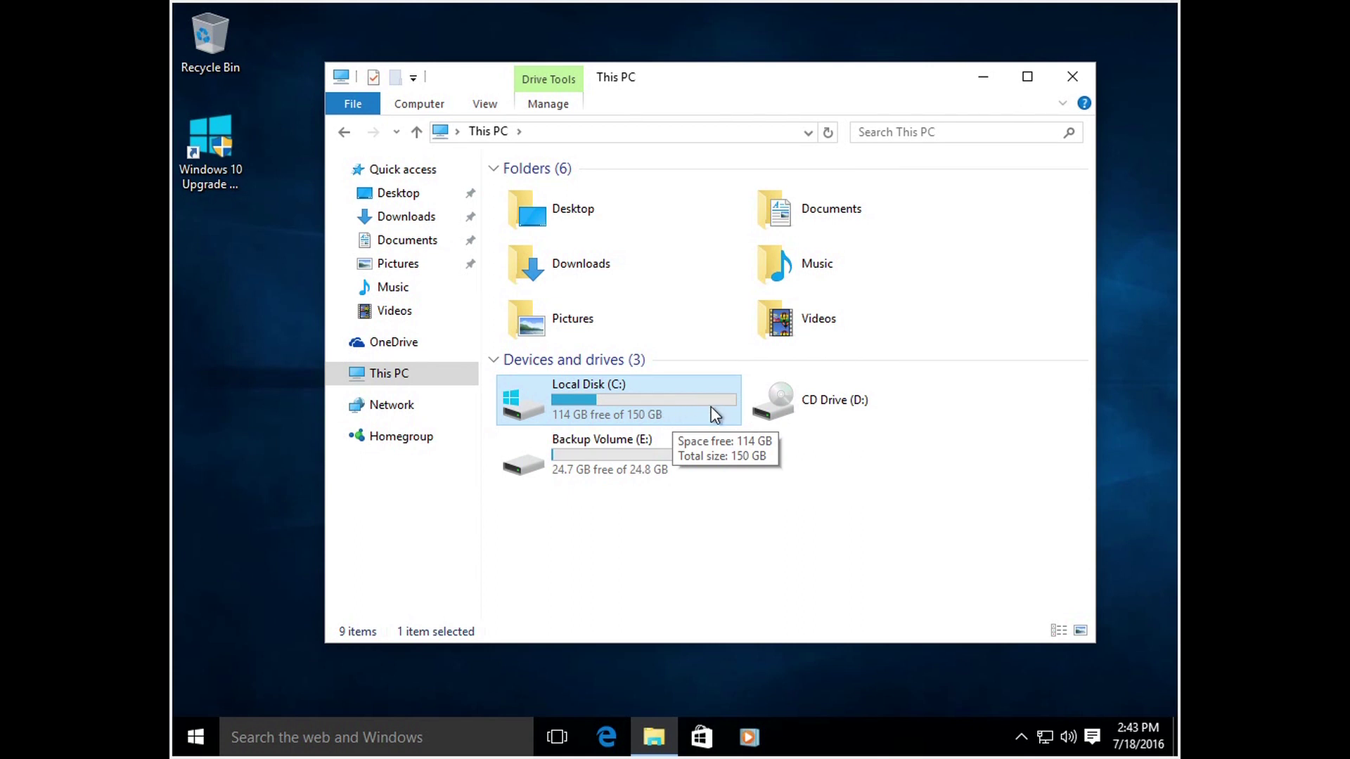
click(690, 568)
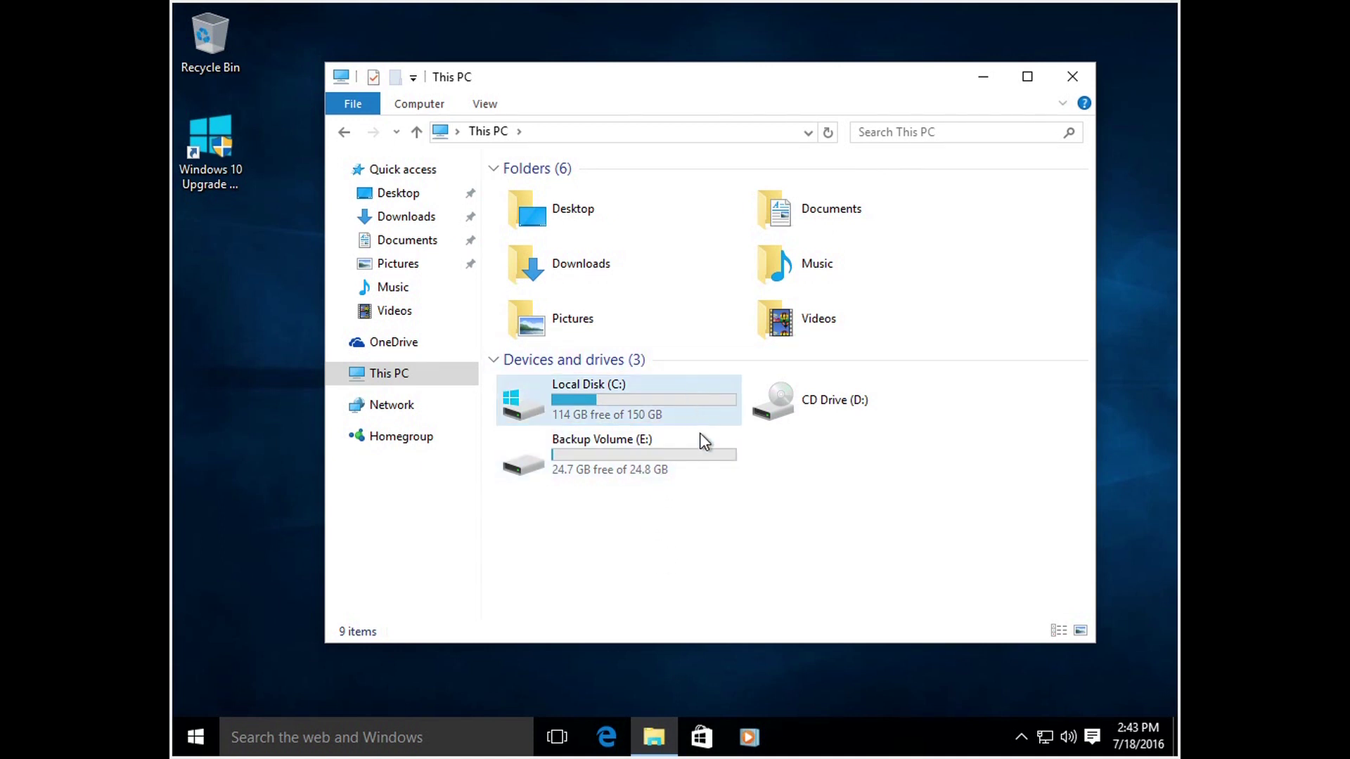
Step: Close This PC, reopen a File Explorer window from the taskbar, then close it too
click(1073, 74)
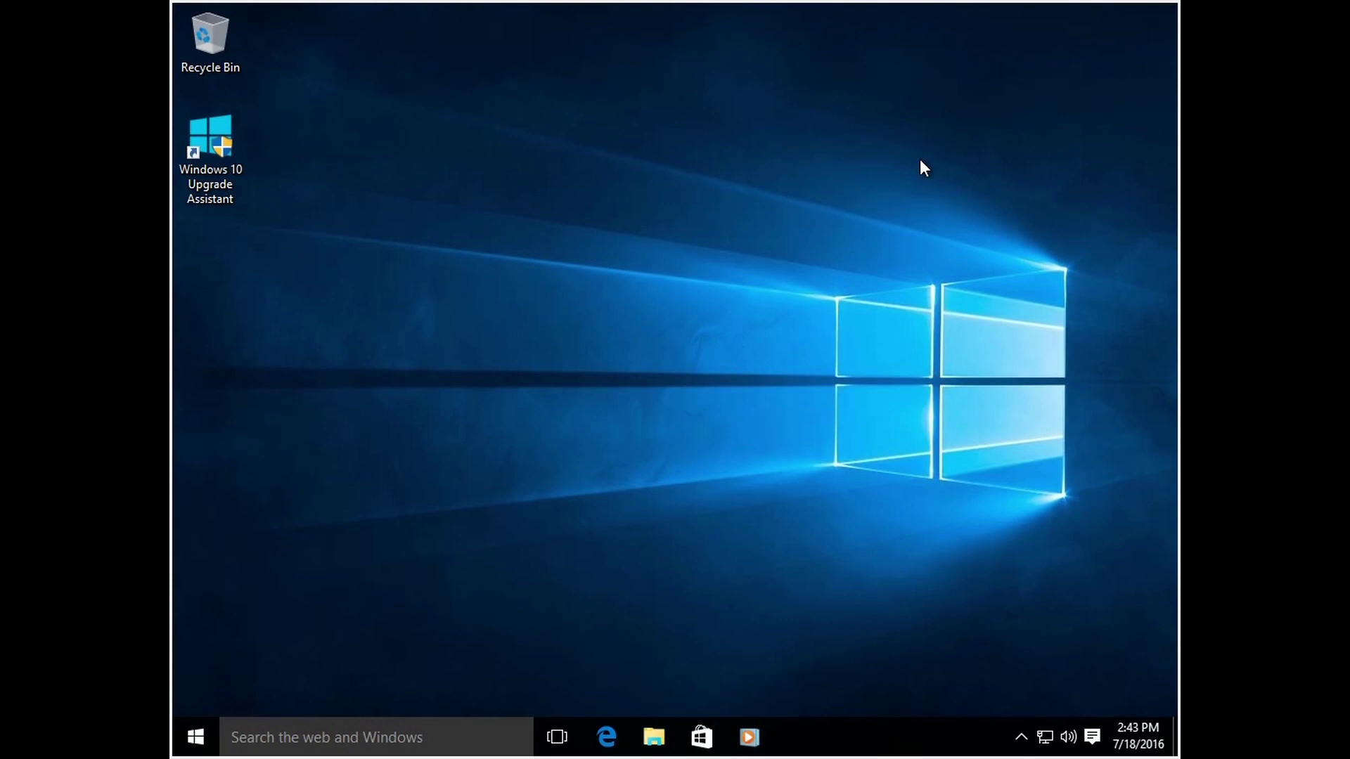
click(654, 736)
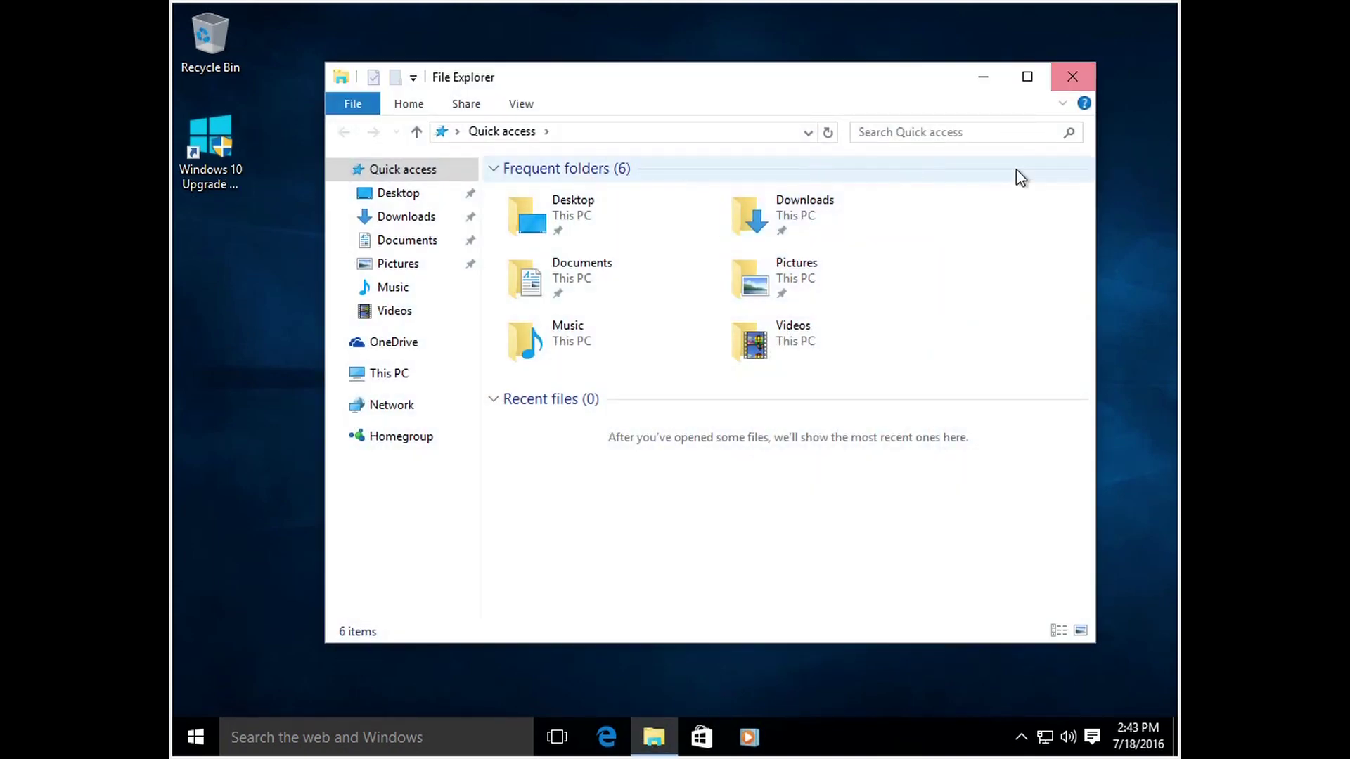
click(1069, 77)
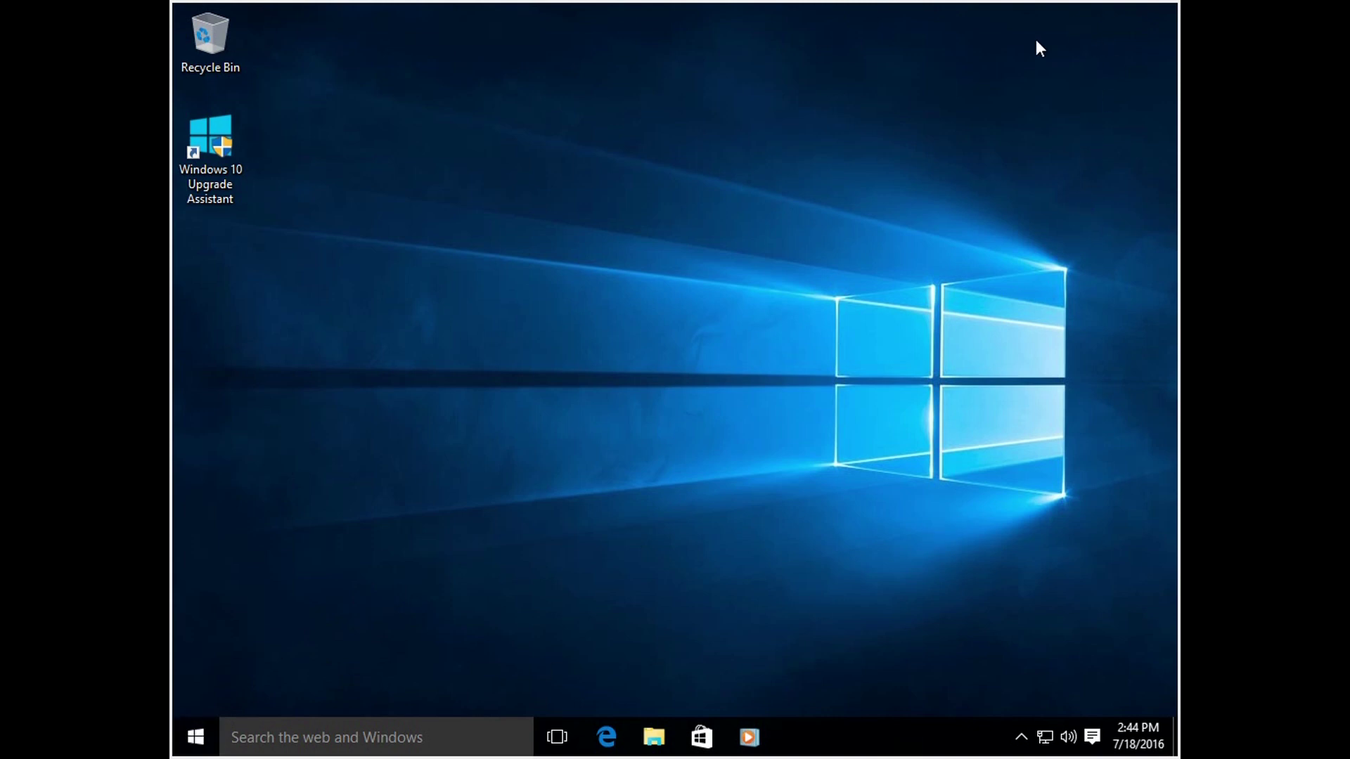
click(197, 736)
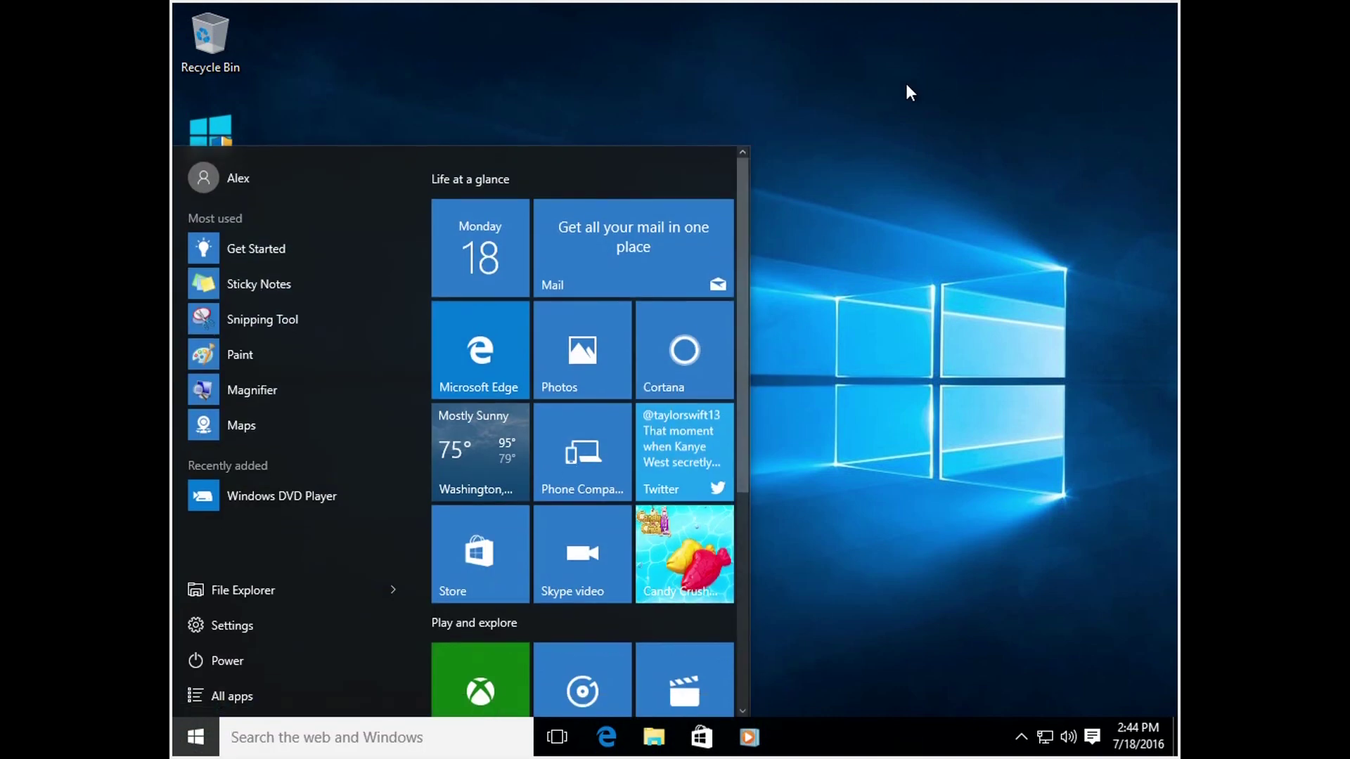
click(905, 81)
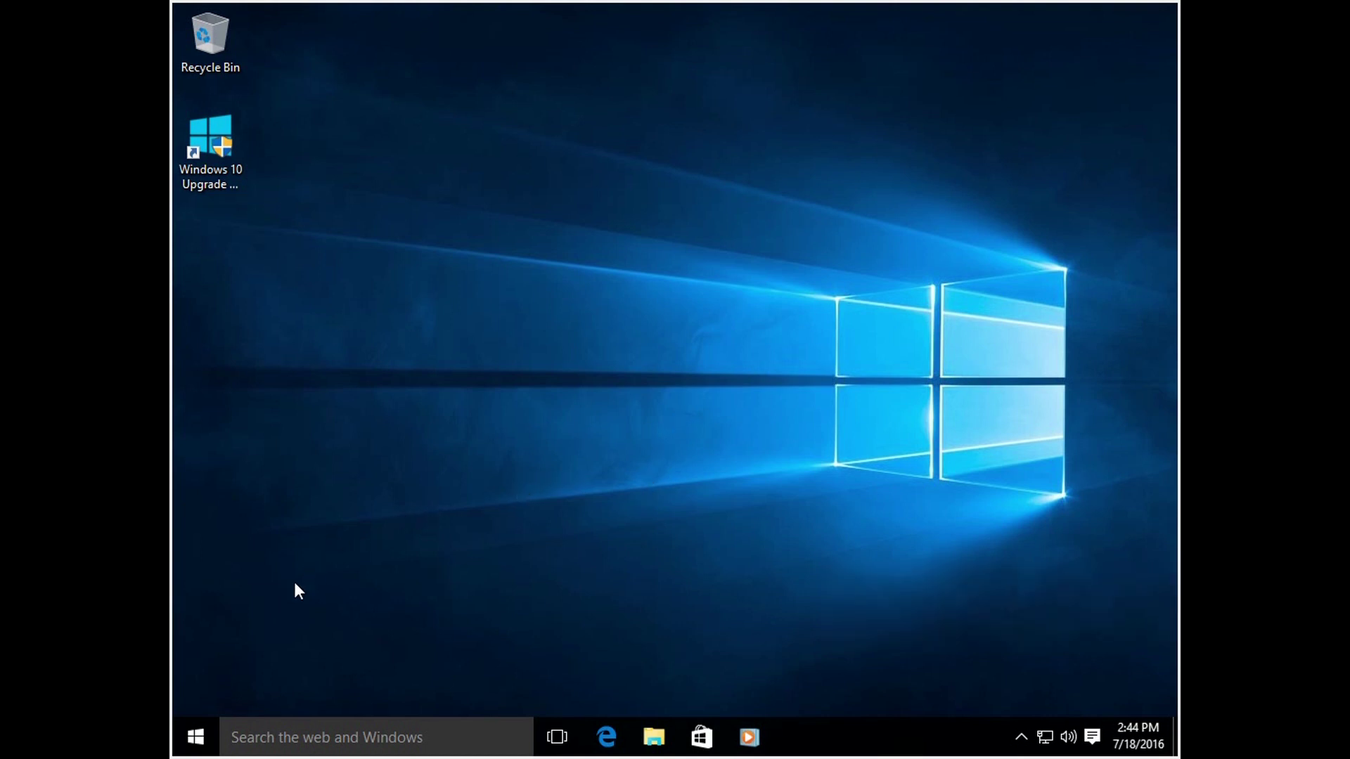
click(203, 736)
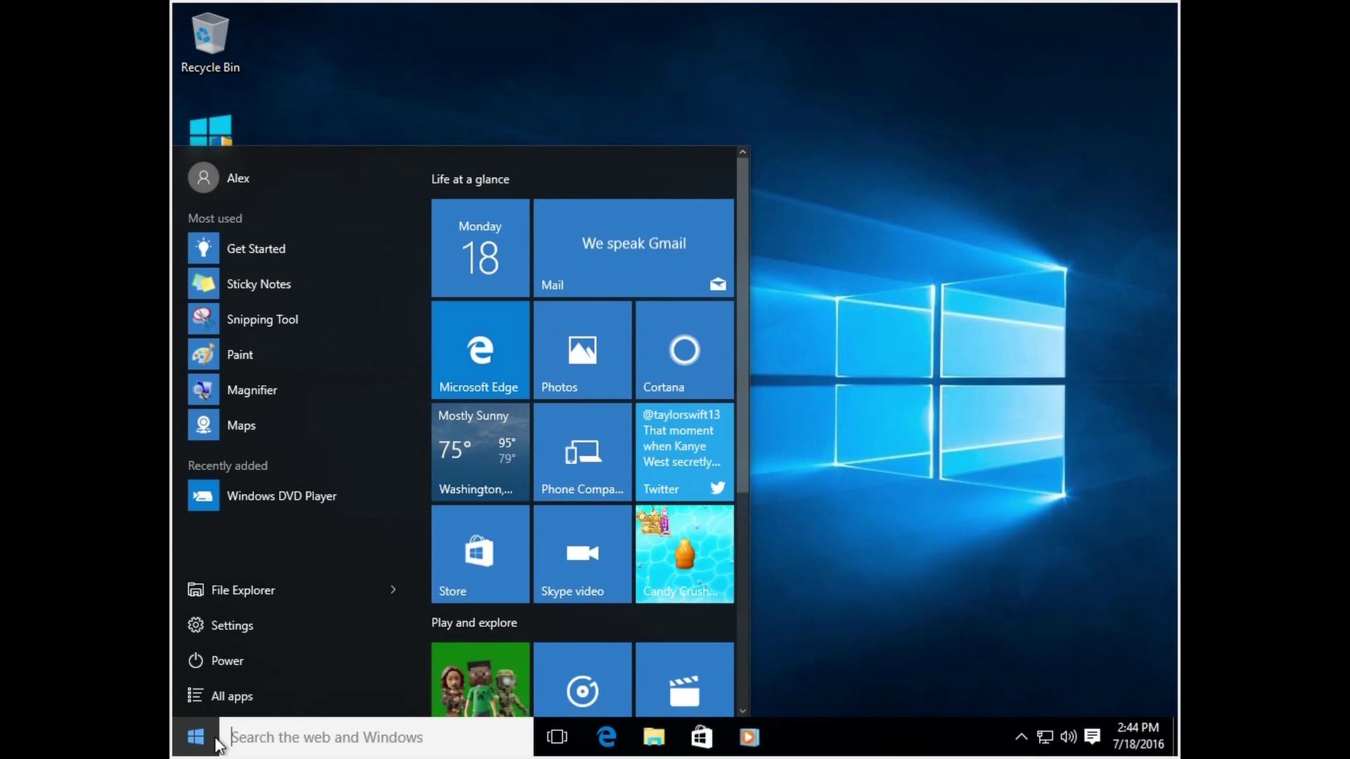
click(801, 538)
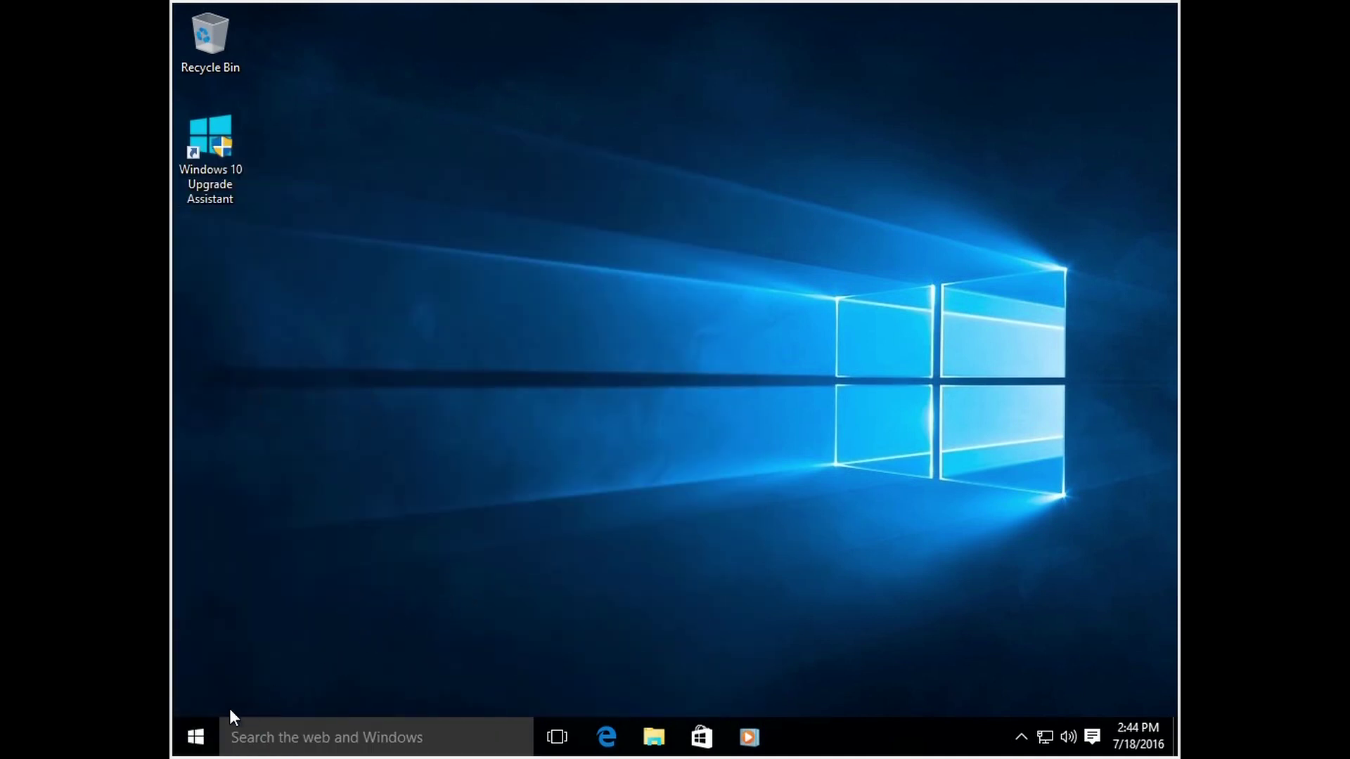
Step: Open the Win+X power-user menu from the Start button and choose System
right_click(203, 738)
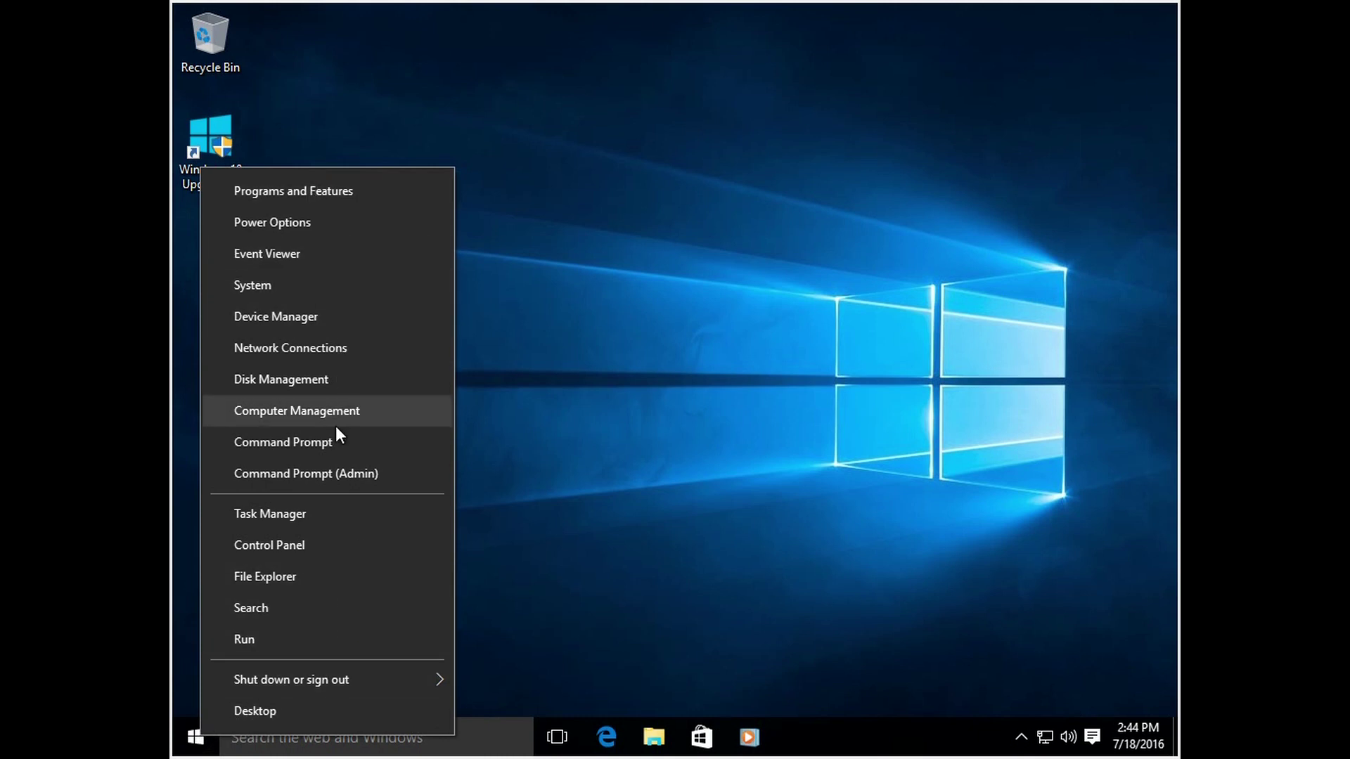
mouse_move(350, 665)
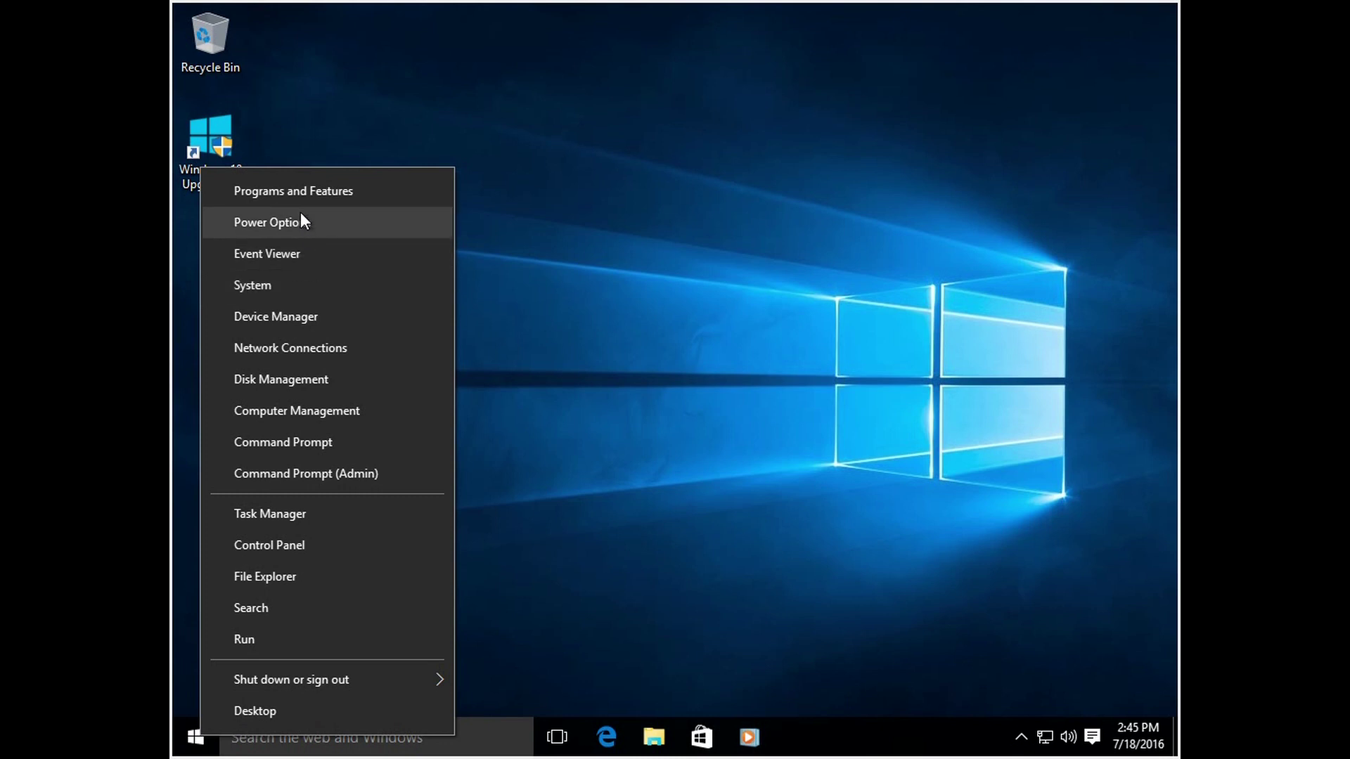
click(288, 290)
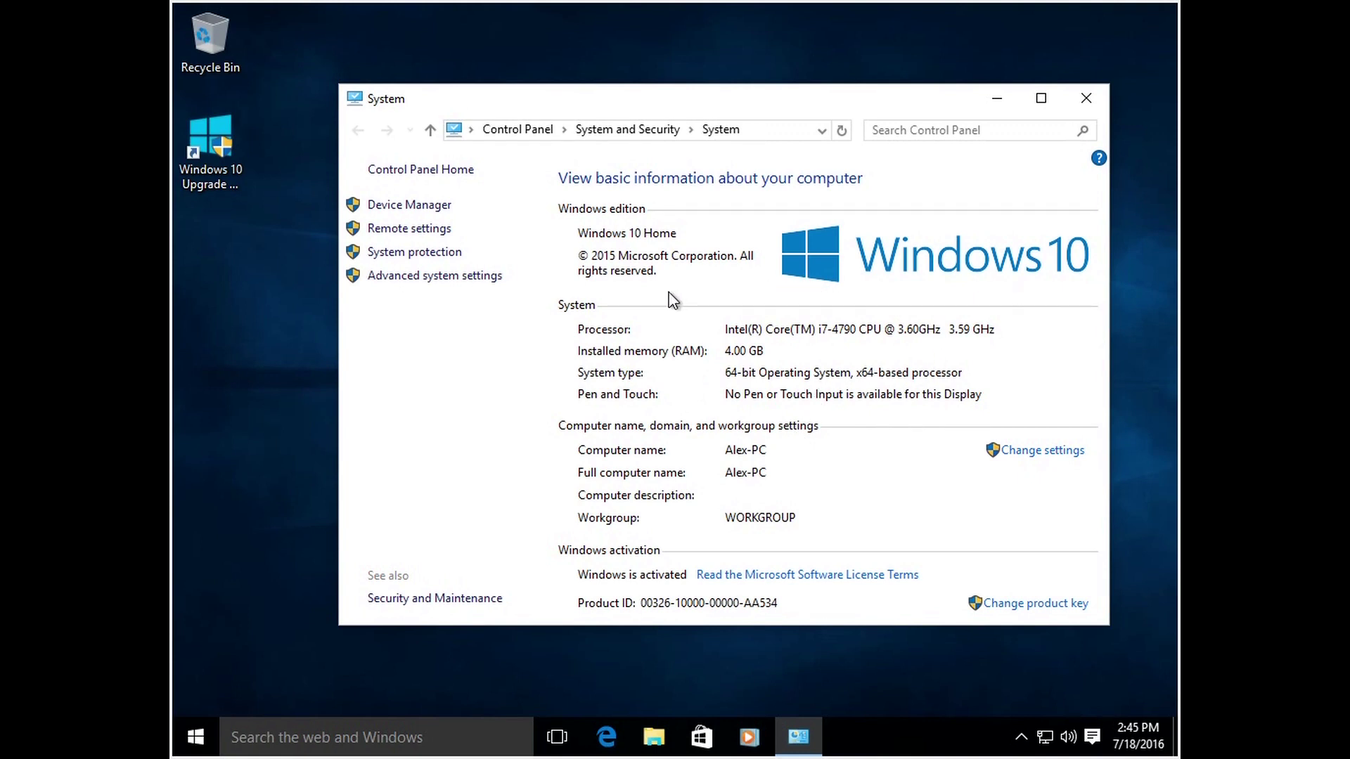
Step: Nudge the System window higher and open Device Manager from its link
drag(737, 106, 734, 93)
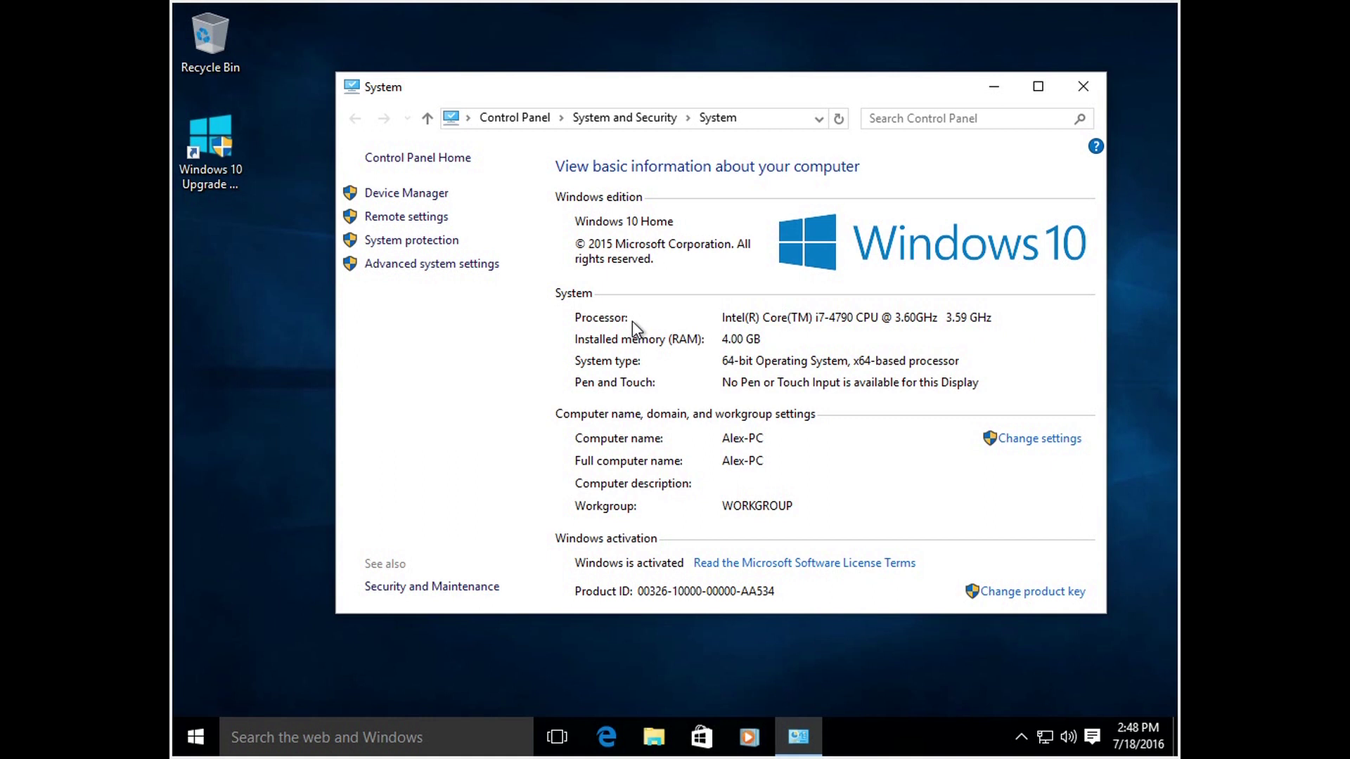
click(409, 196)
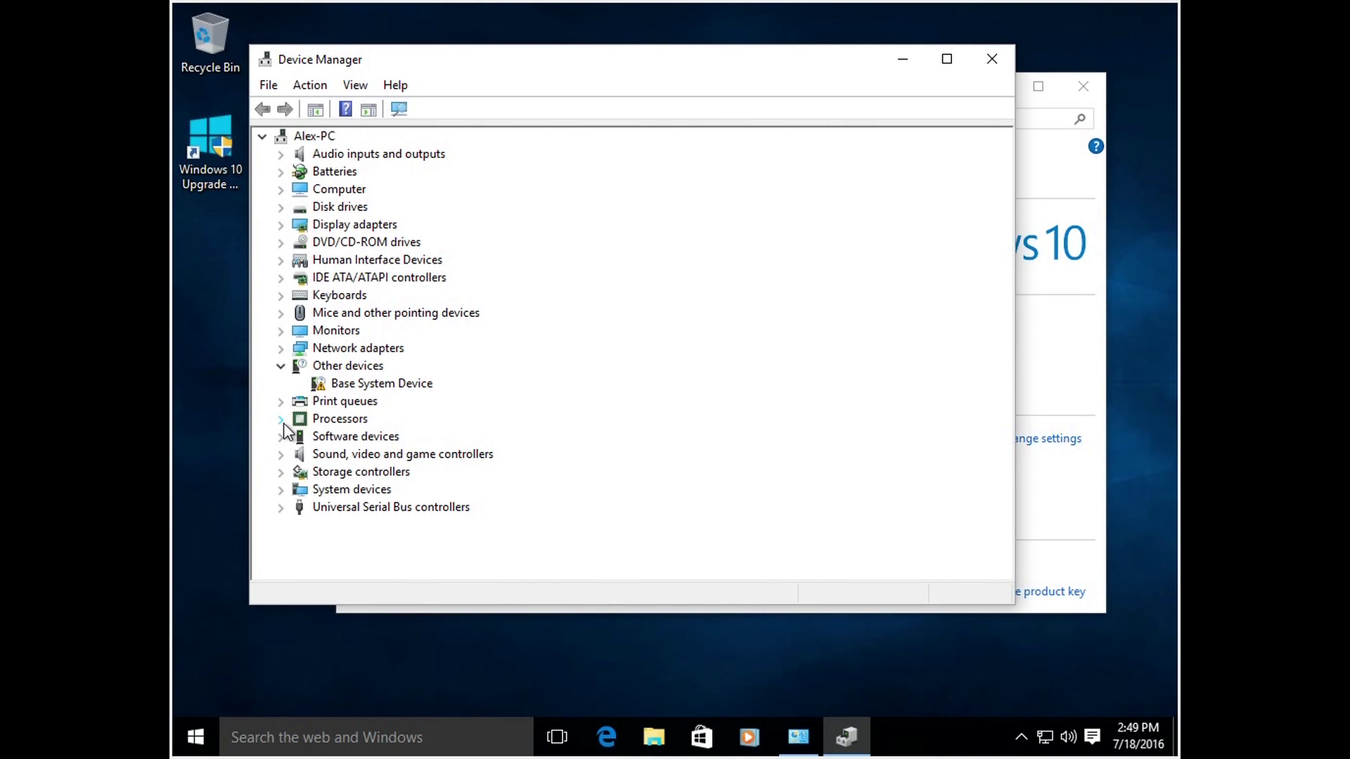
Step: Expand Processors to view the Intel i7-4790 CPU, then collapse the group
click(280, 421)
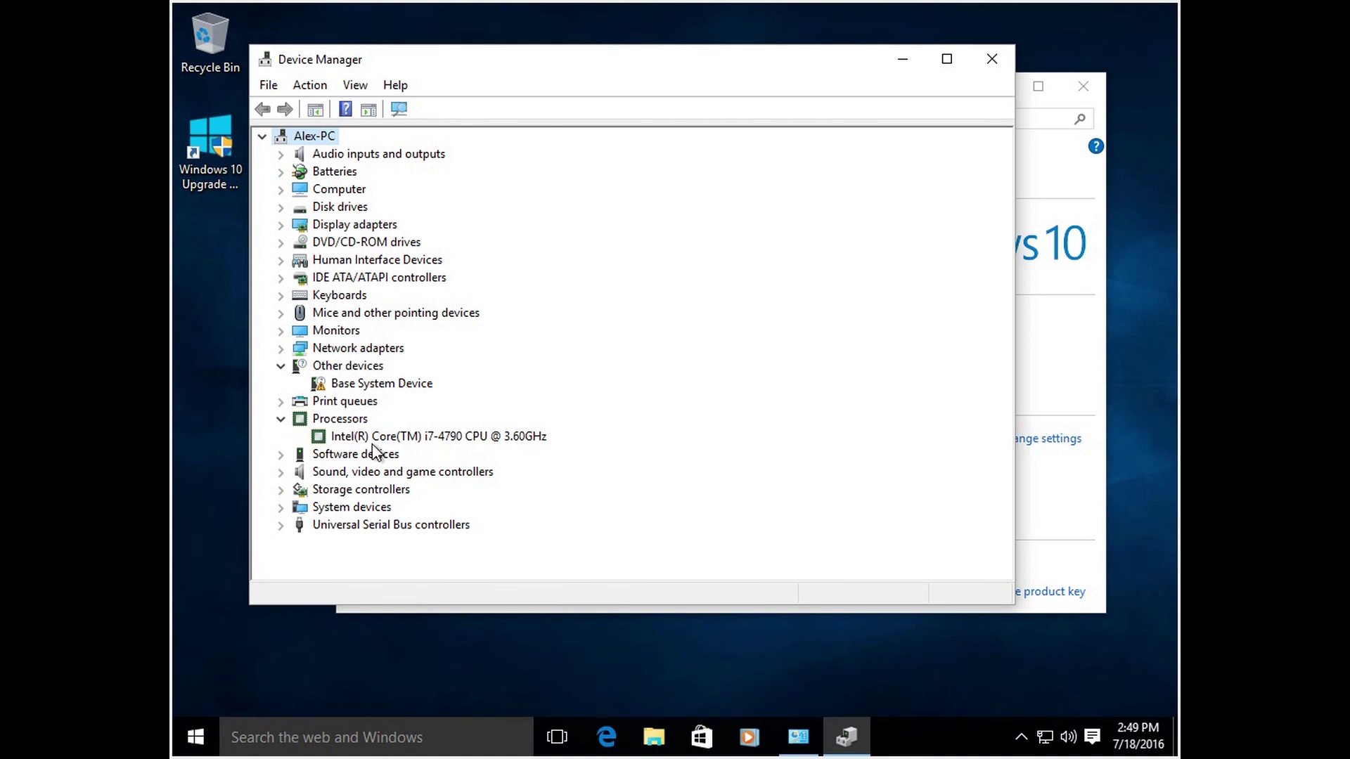
click(350, 434)
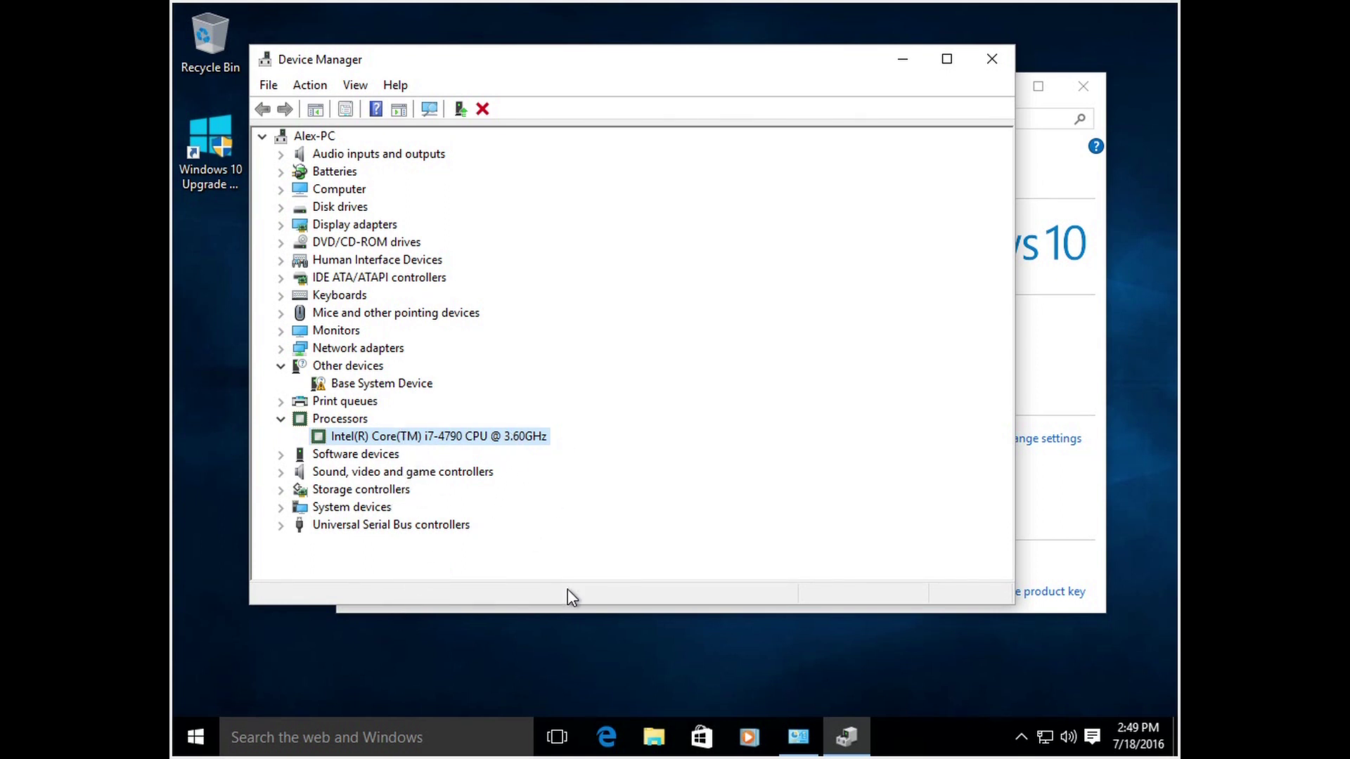
click(280, 420)
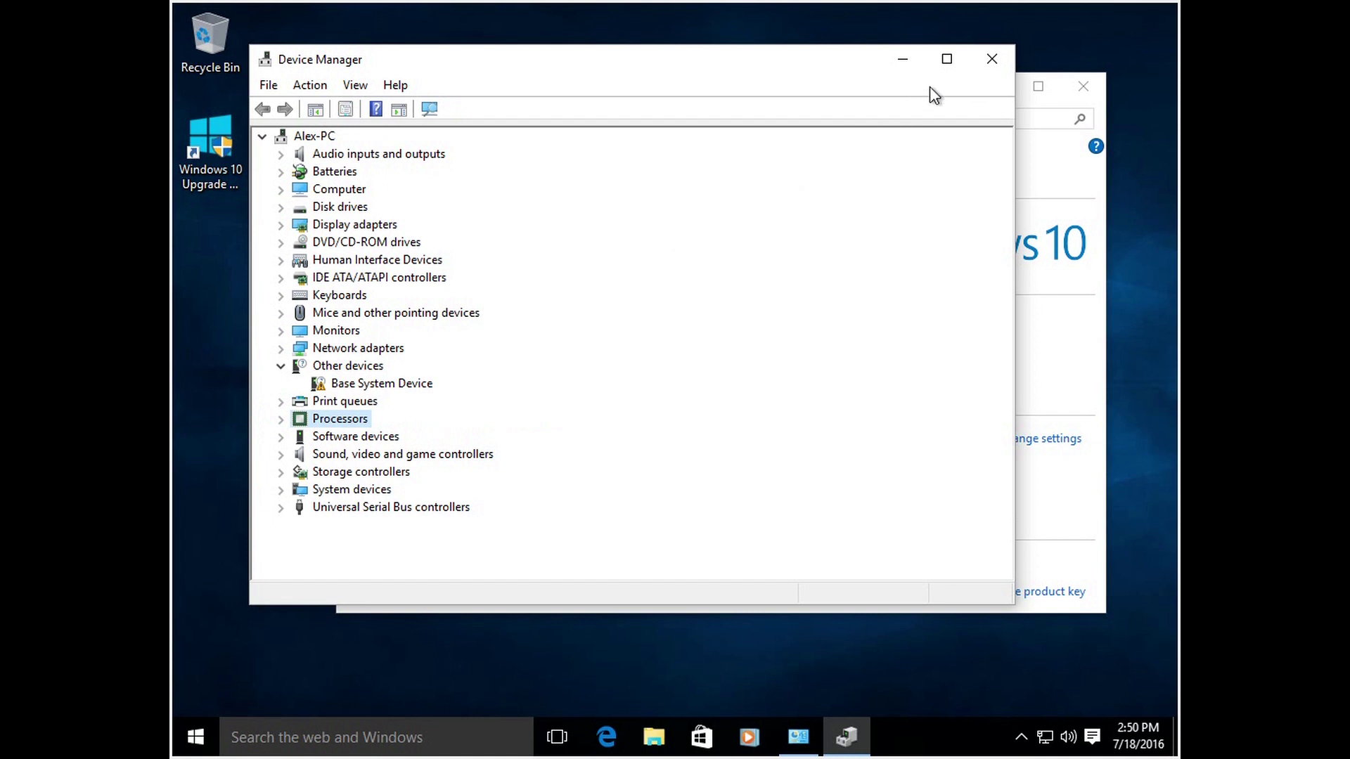
Step: Close Device Manager and launch Task Manager from the taskbar's right-click menu
click(989, 59)
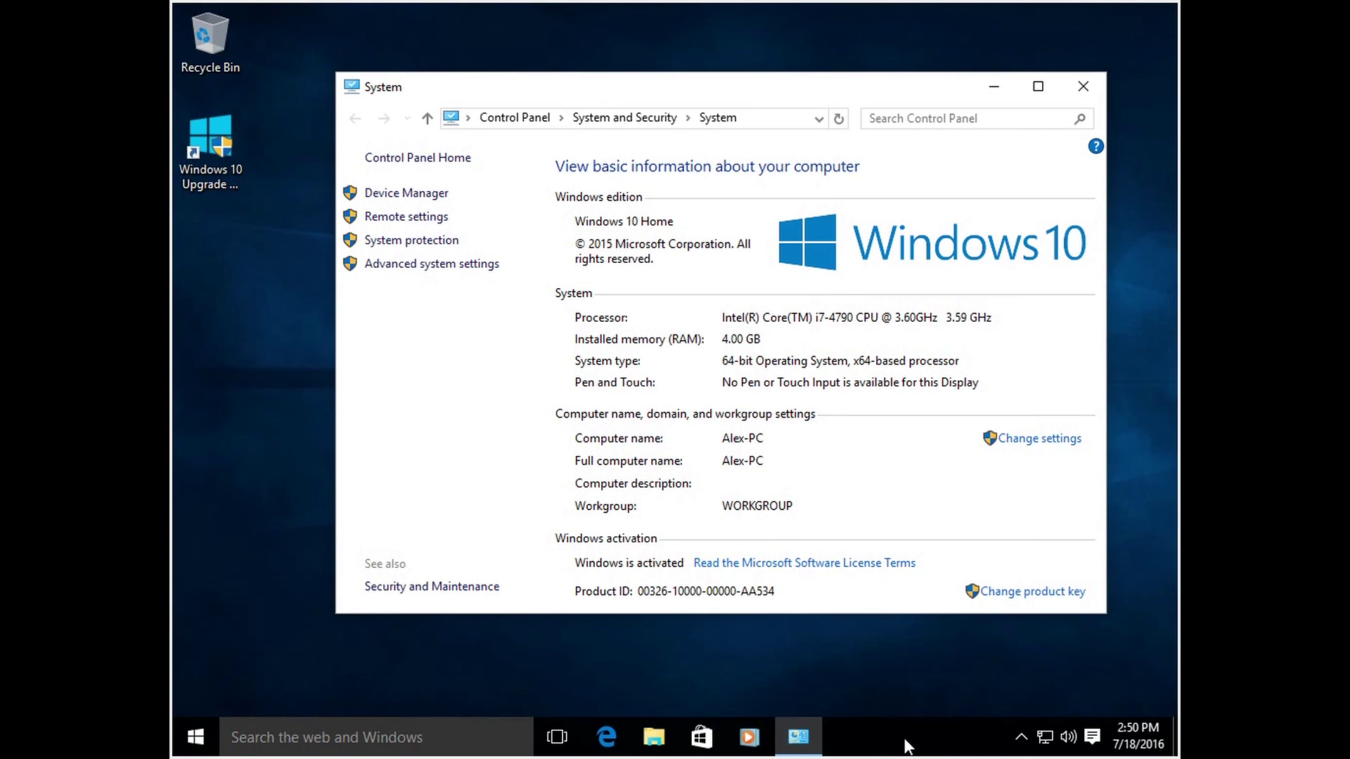
right_click(909, 733)
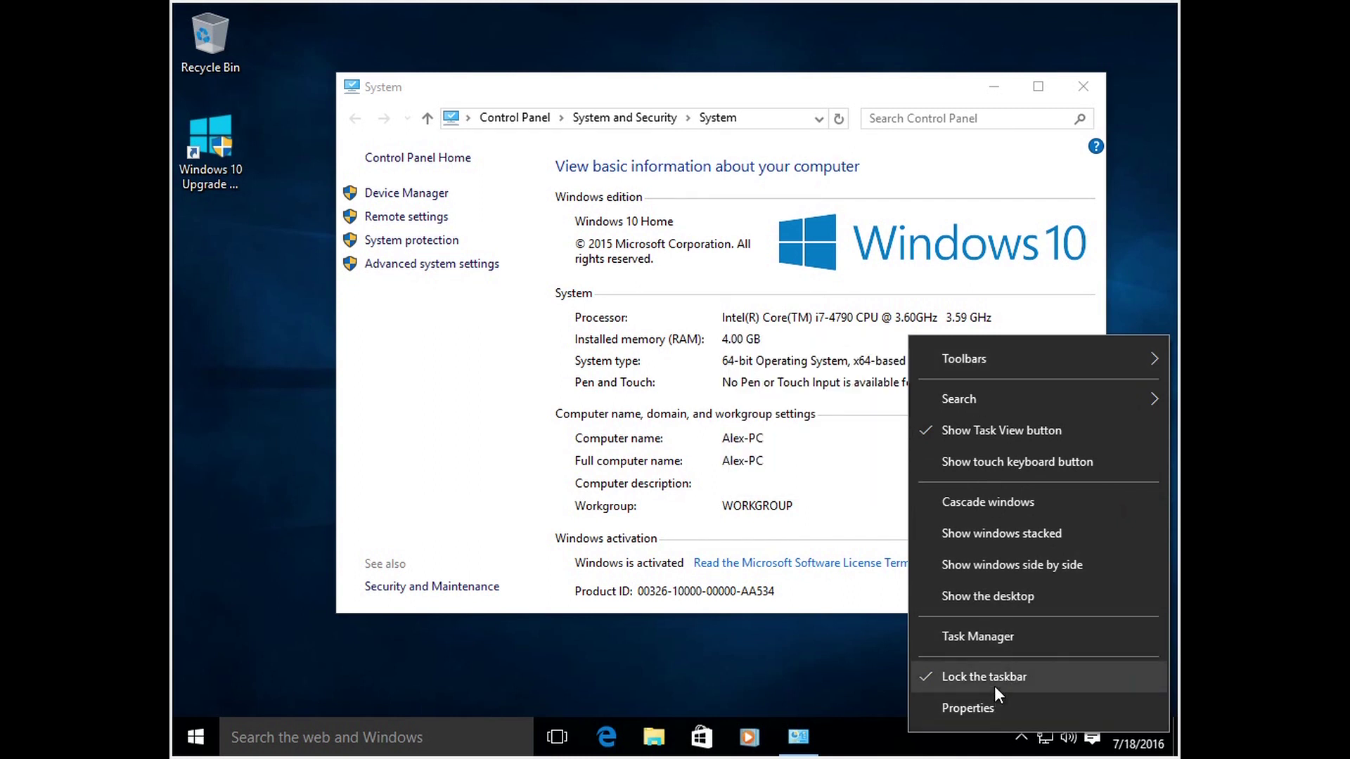
click(989, 635)
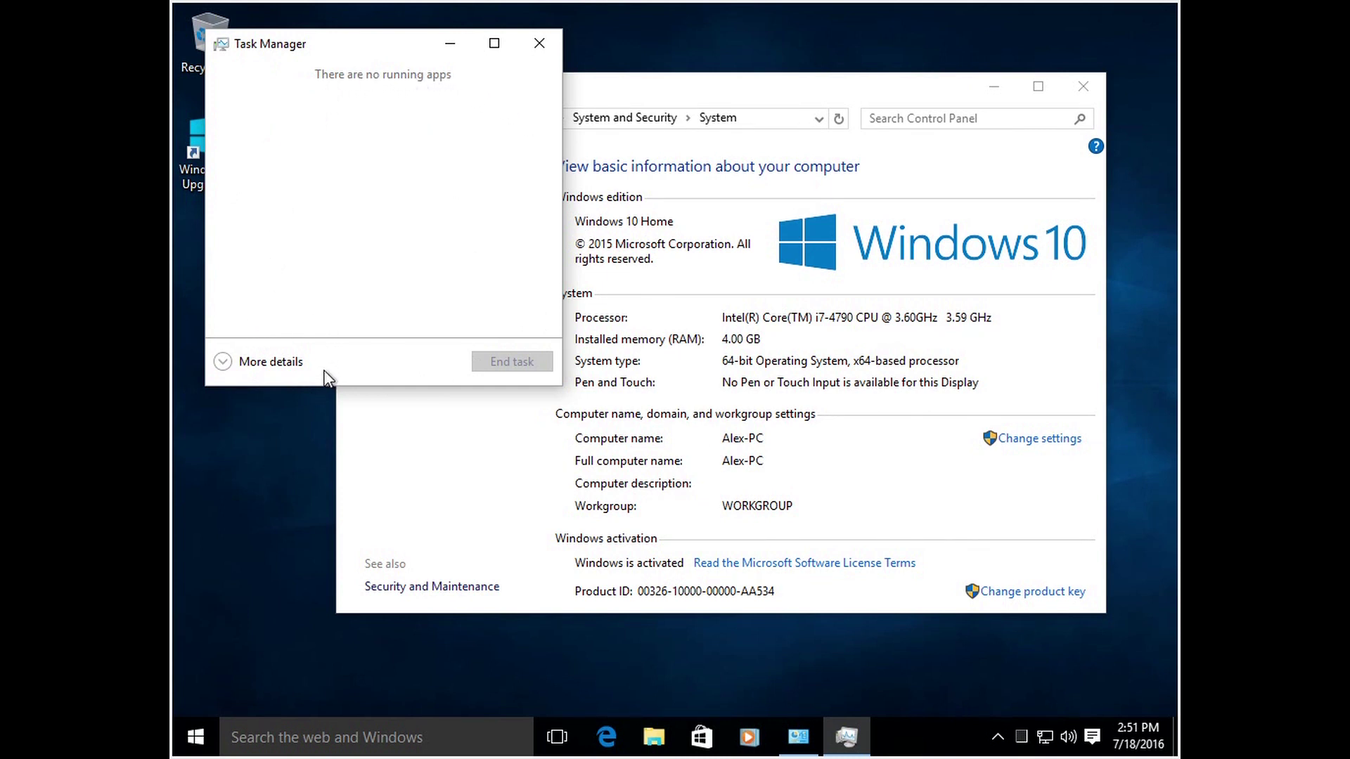
Step: Expand Task Manager to More details and view the Performance tab's CPU graphs
click(223, 363)
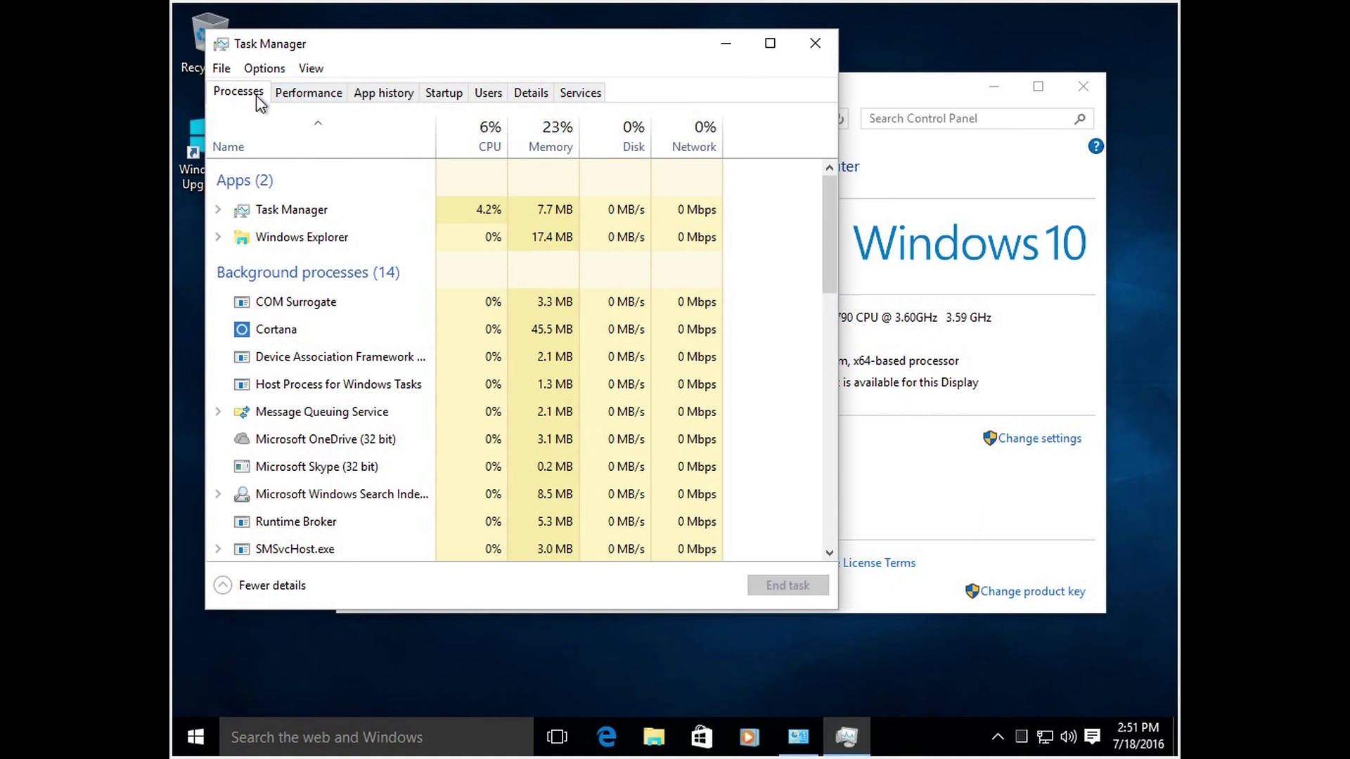
click(301, 95)
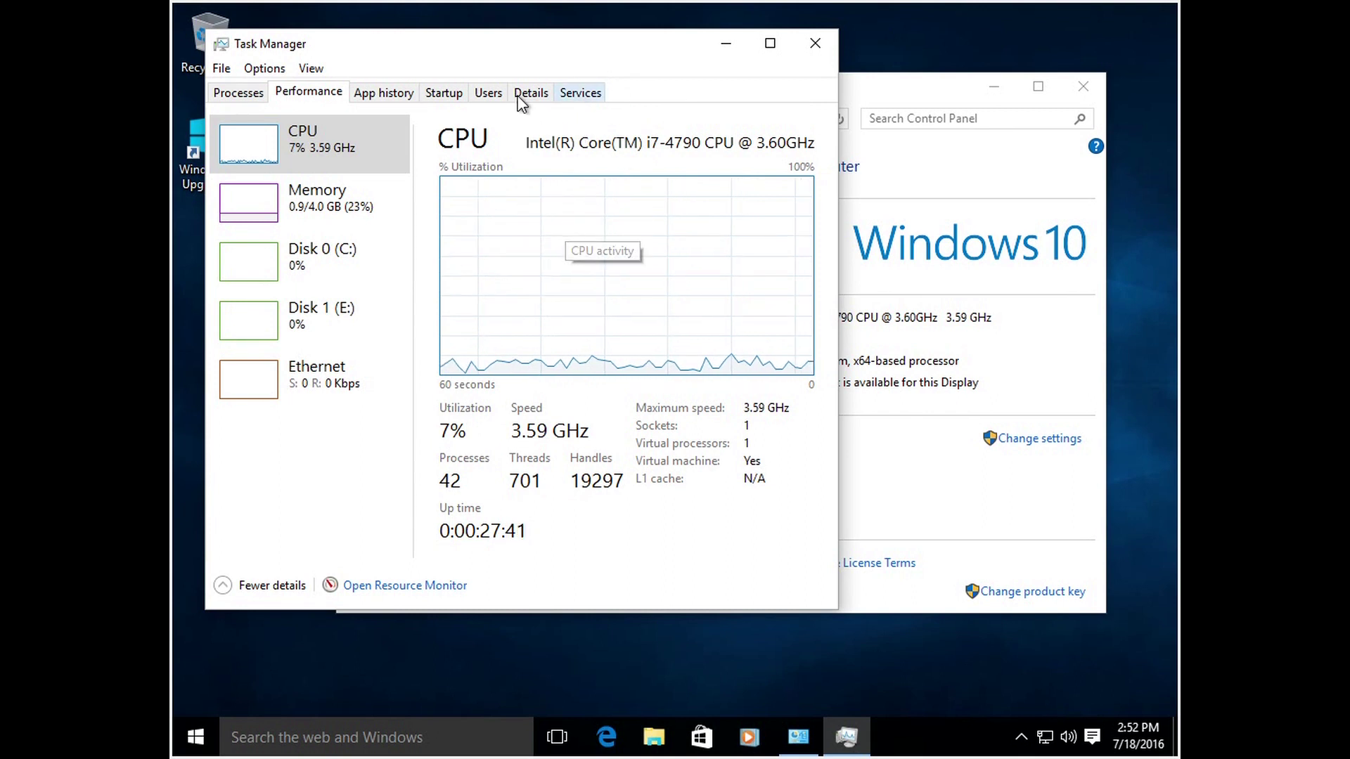
Step: Close Task Manager with its X button
click(813, 43)
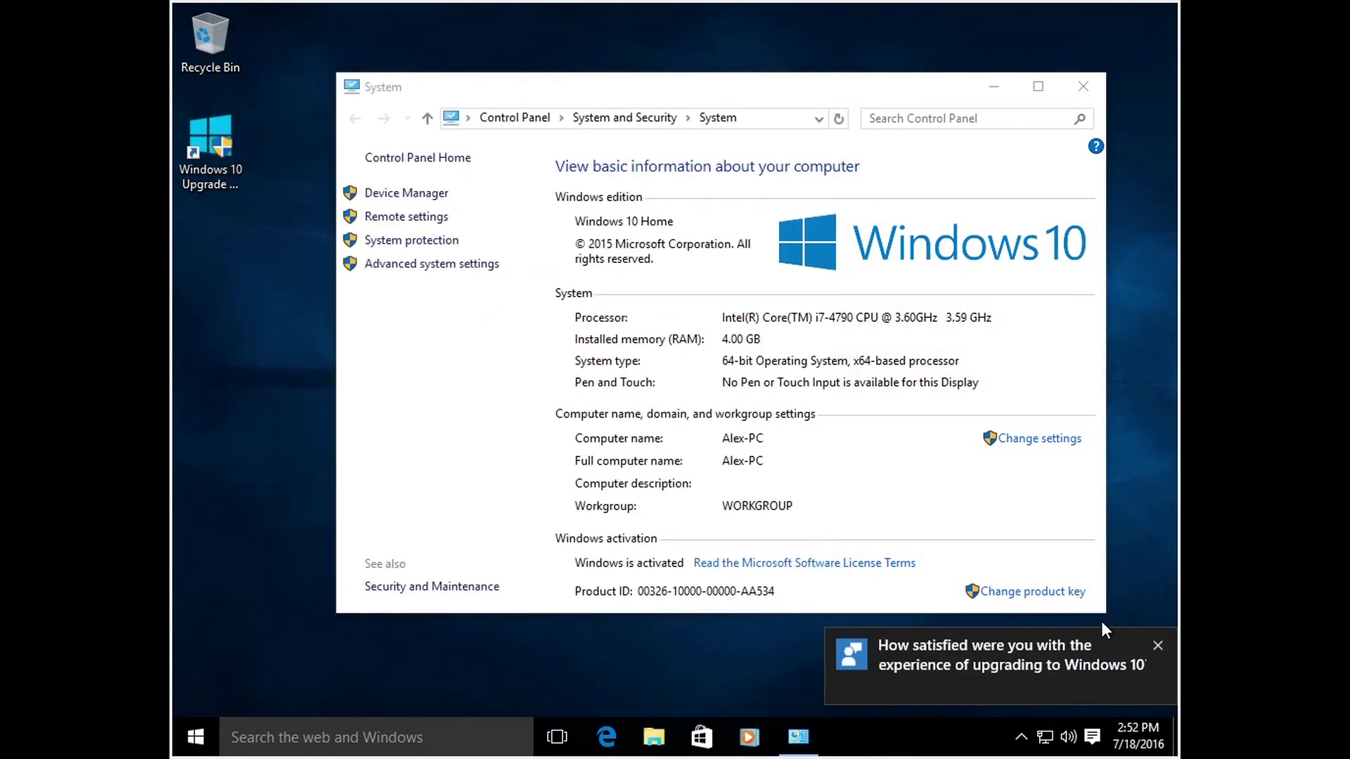
Step: Dismiss the upgrade feedback notification and close the System window
click(1157, 644)
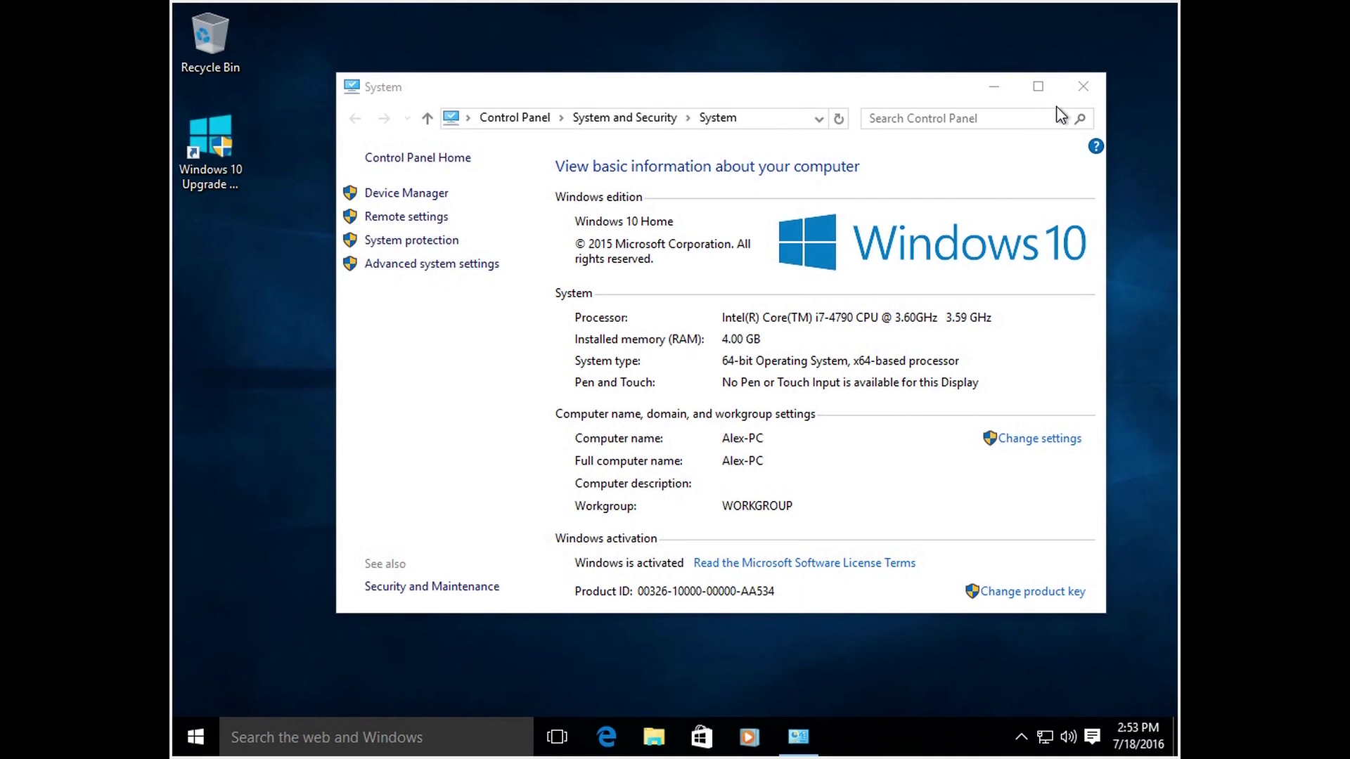
click(1087, 86)
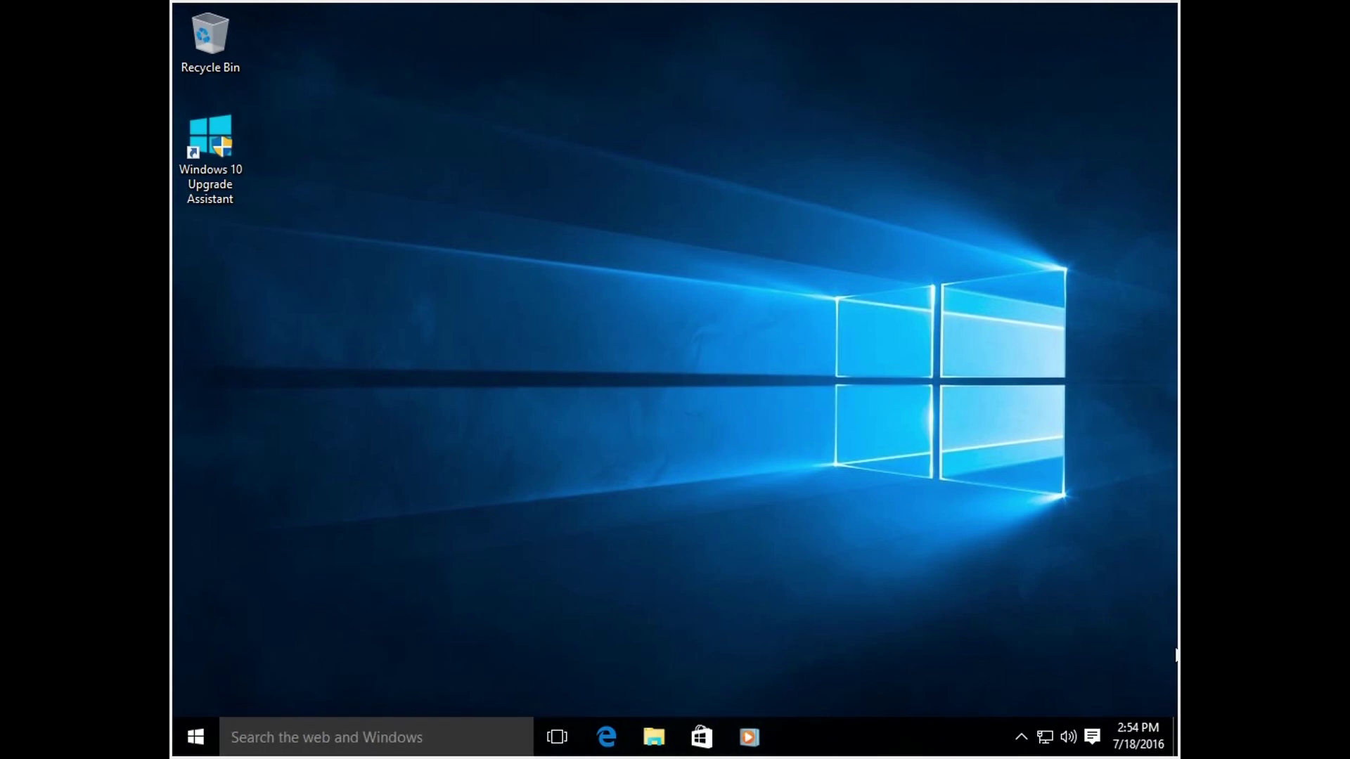
click(196, 737)
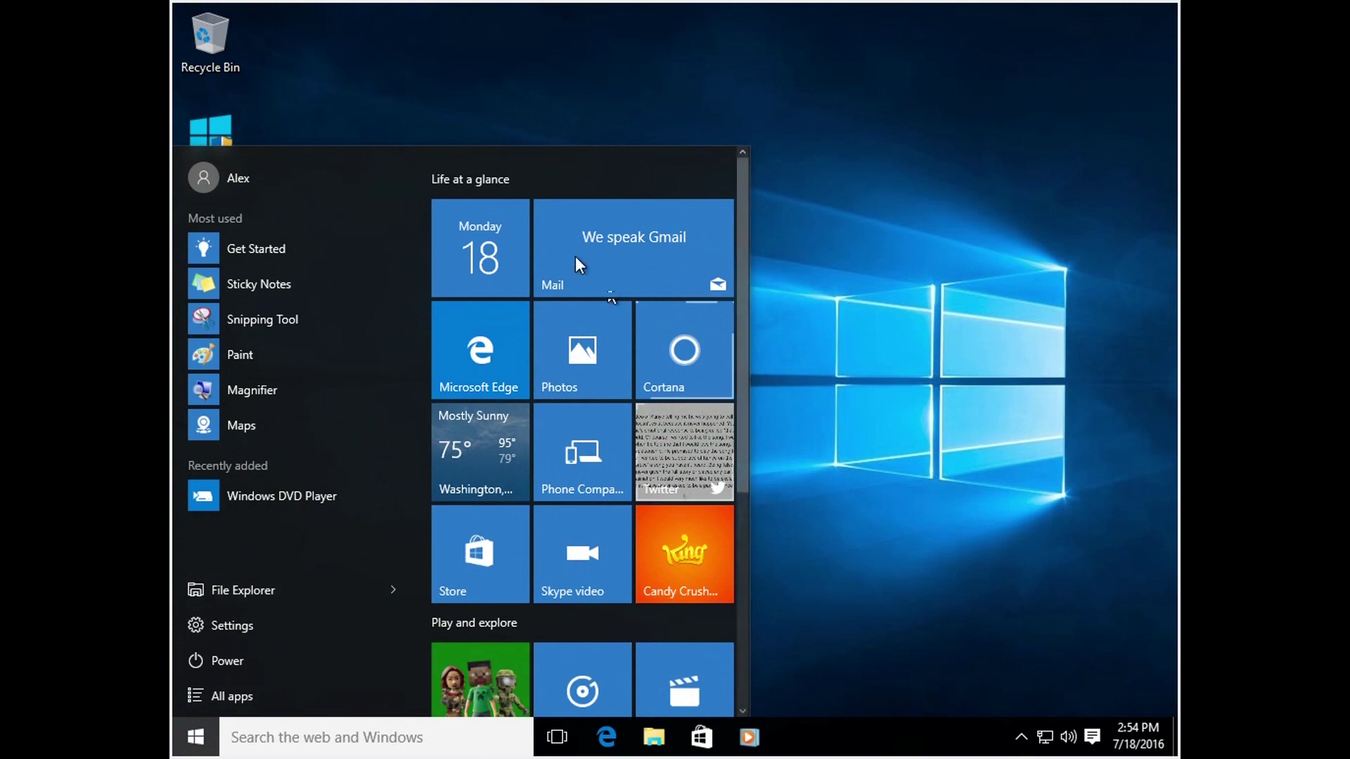
click(964, 273)
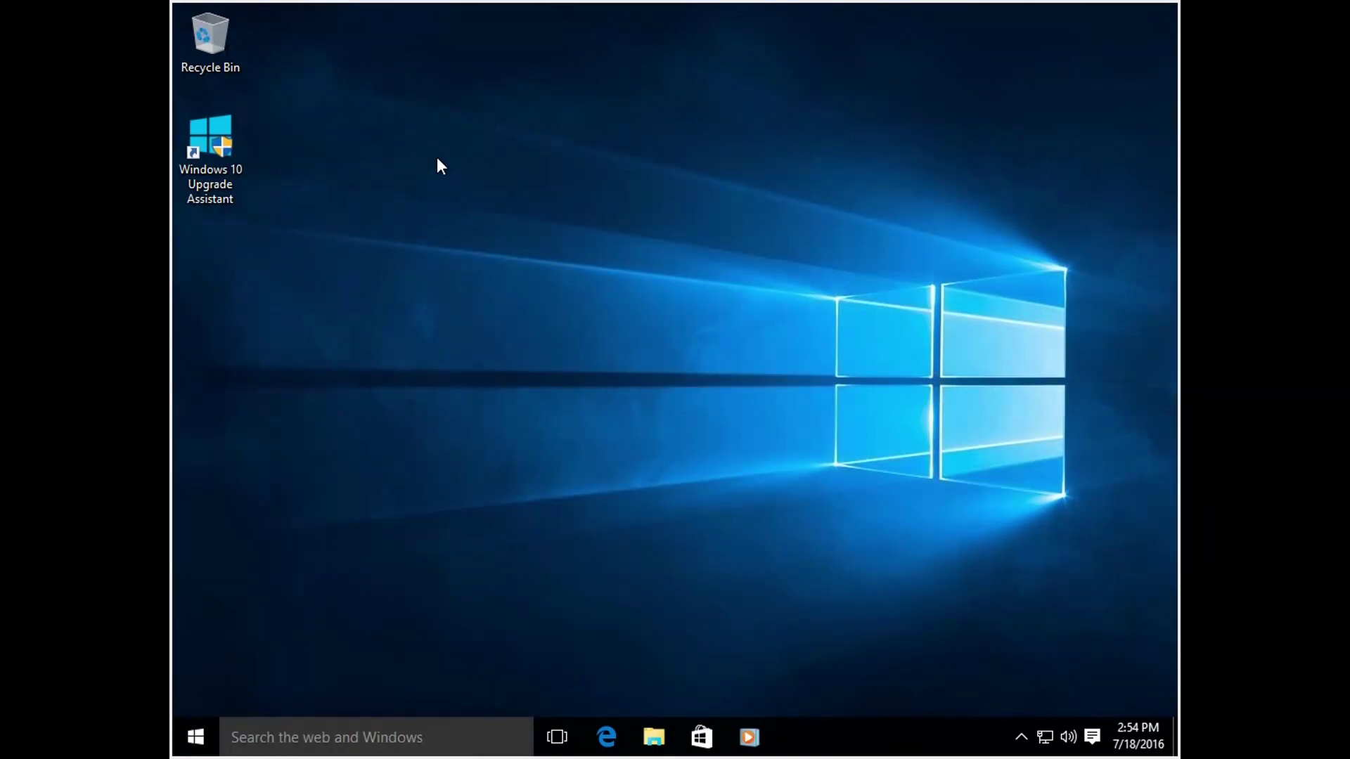
click(201, 731)
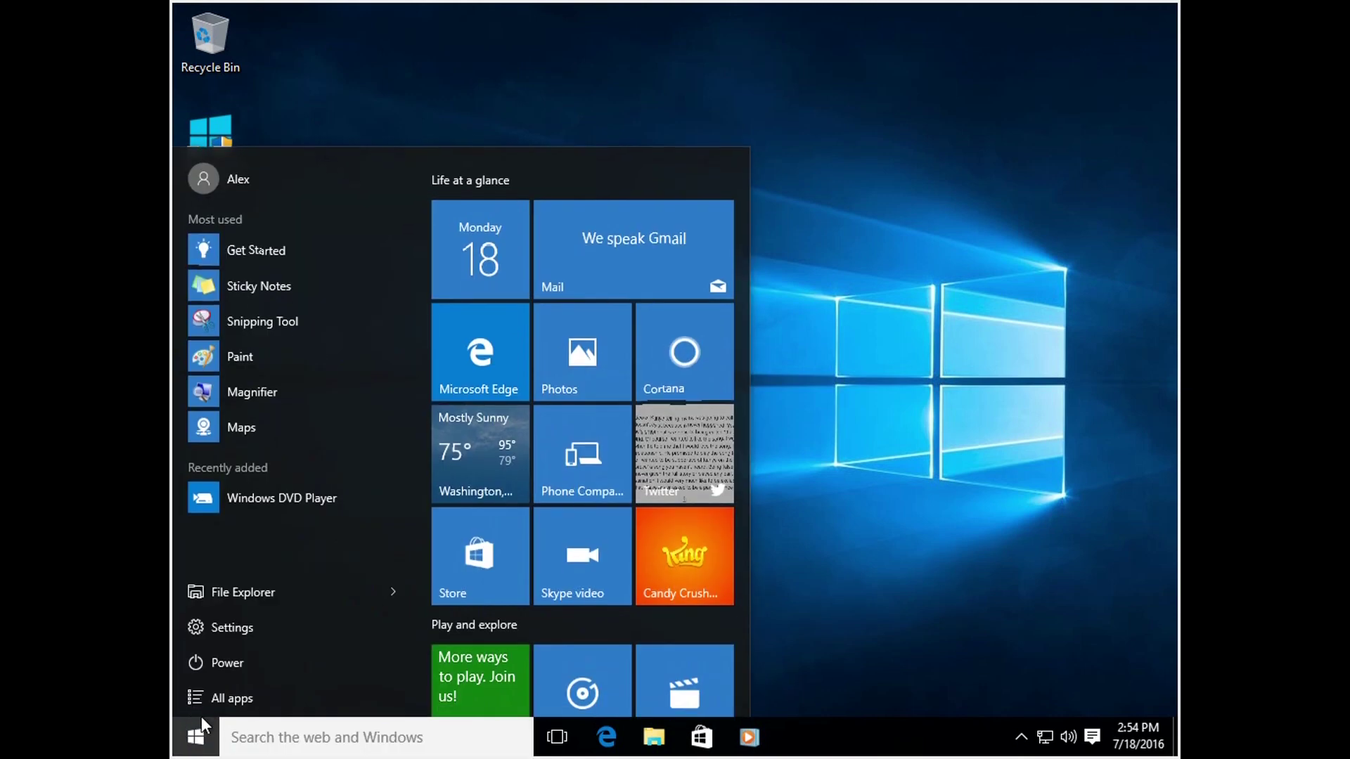
click(253, 594)
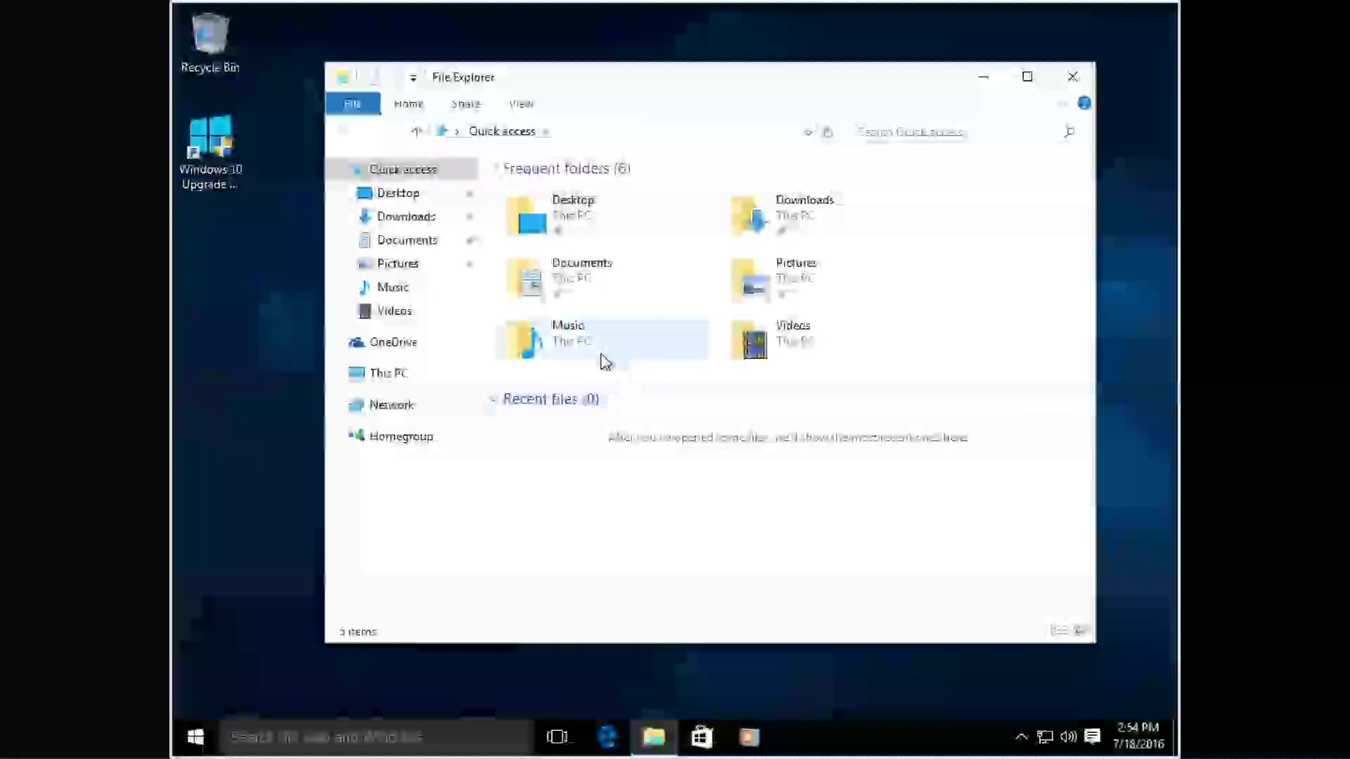
click(388, 375)
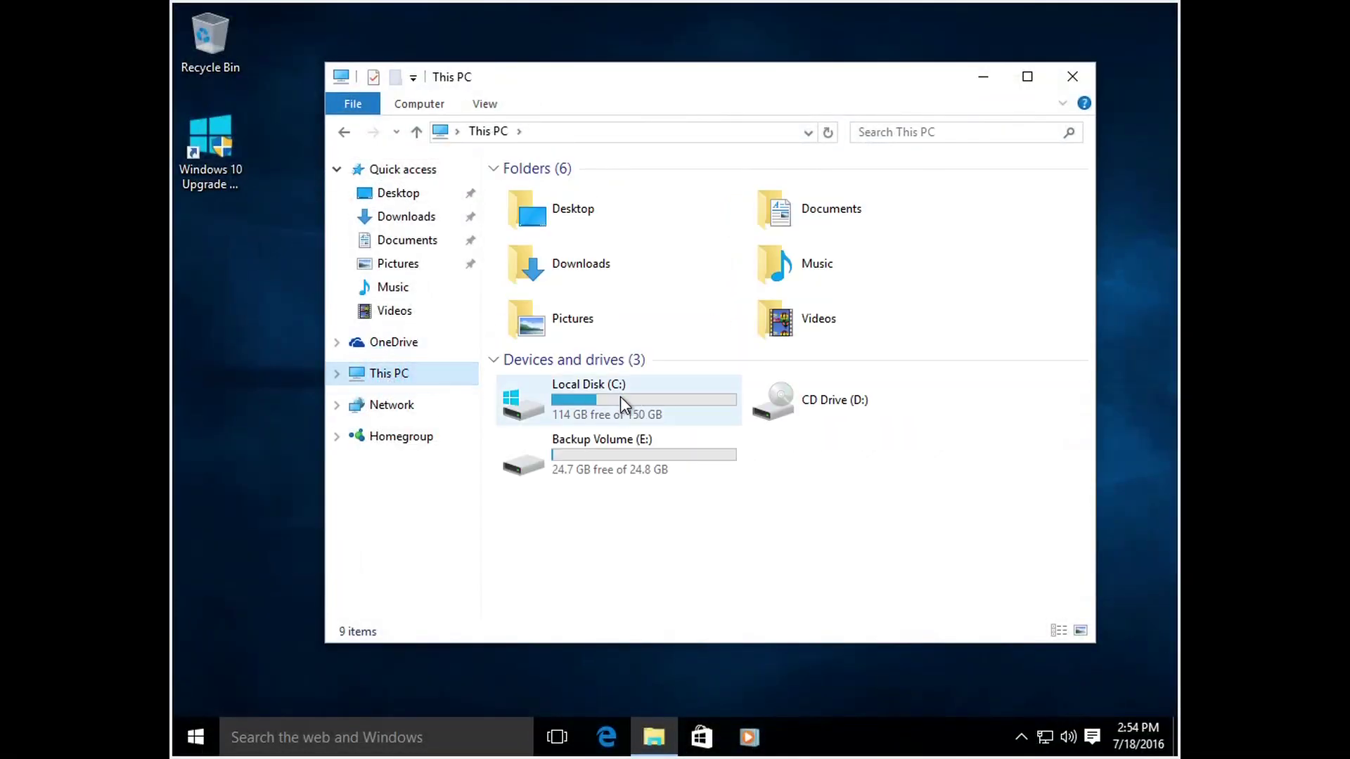
click(571, 414)
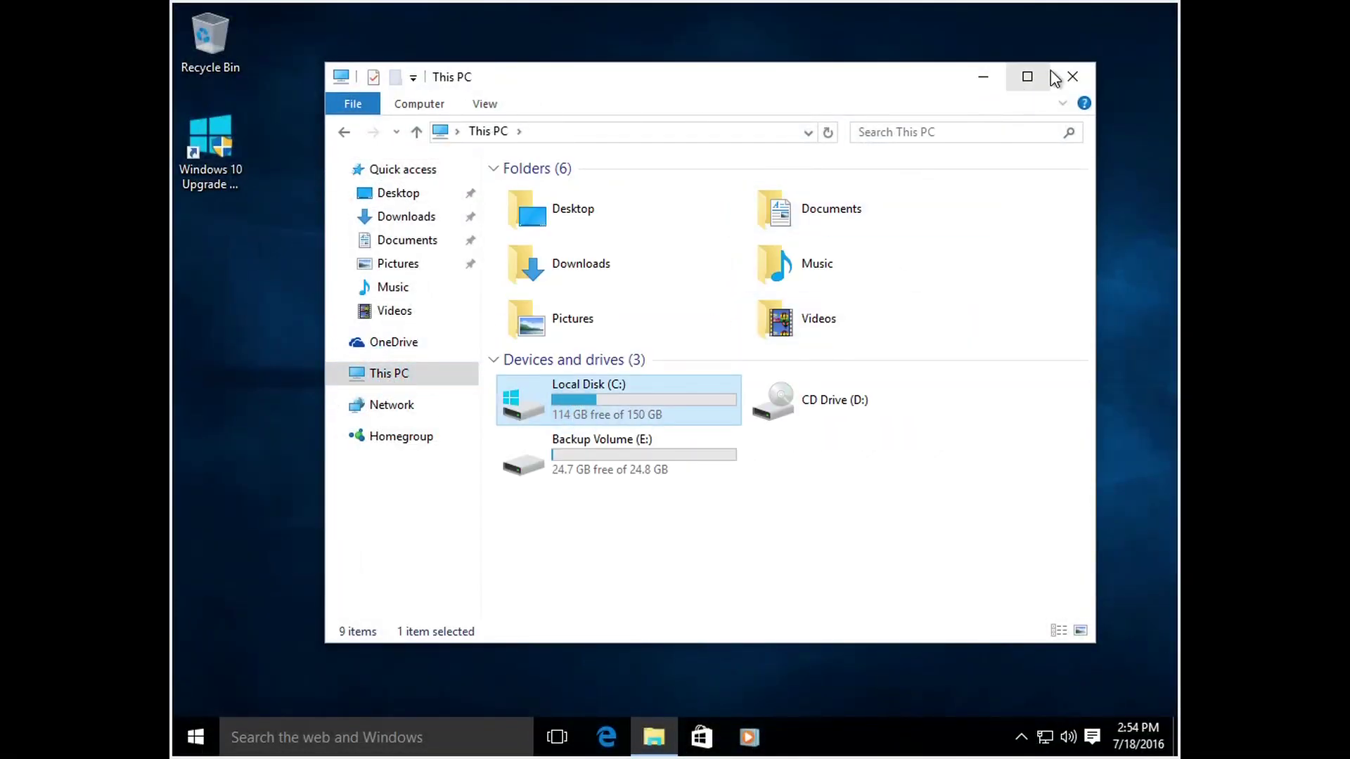
click(1072, 76)
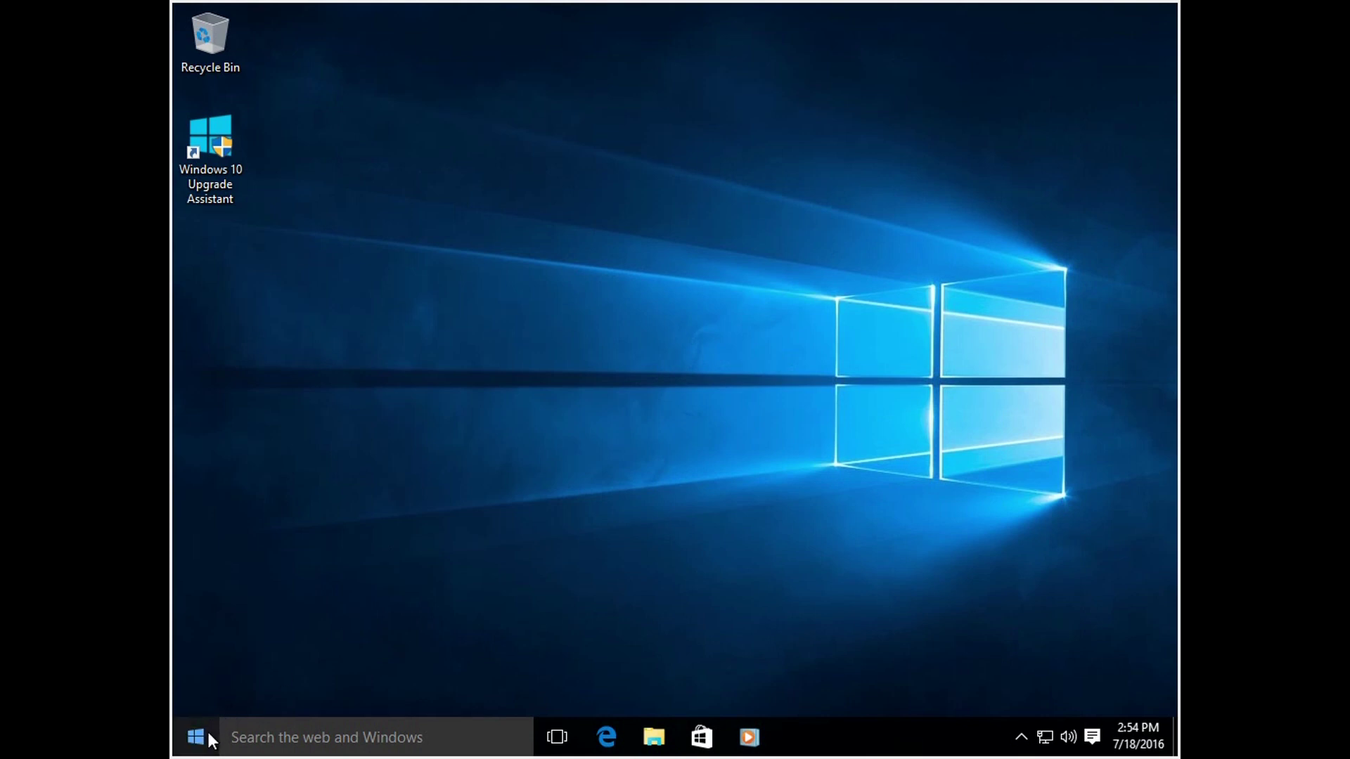
right_click(211, 738)
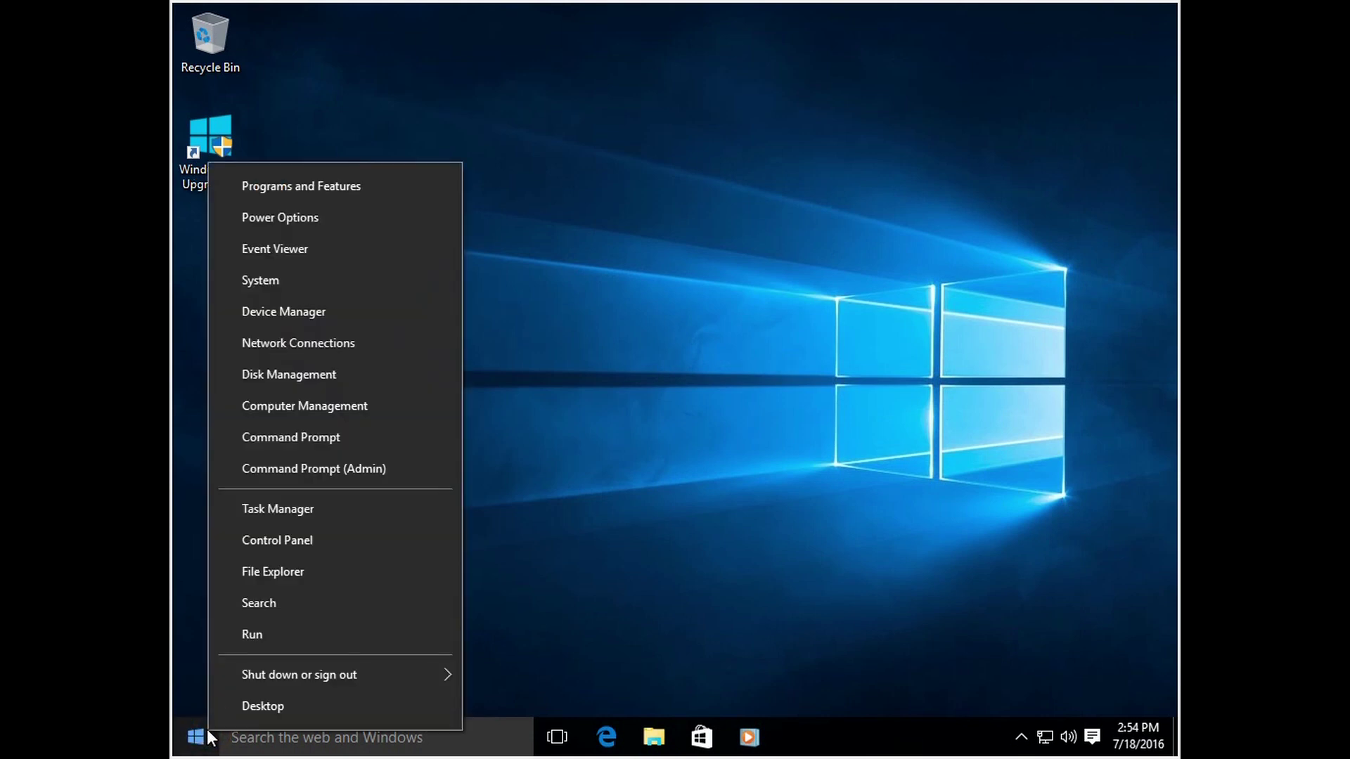
click(329, 272)
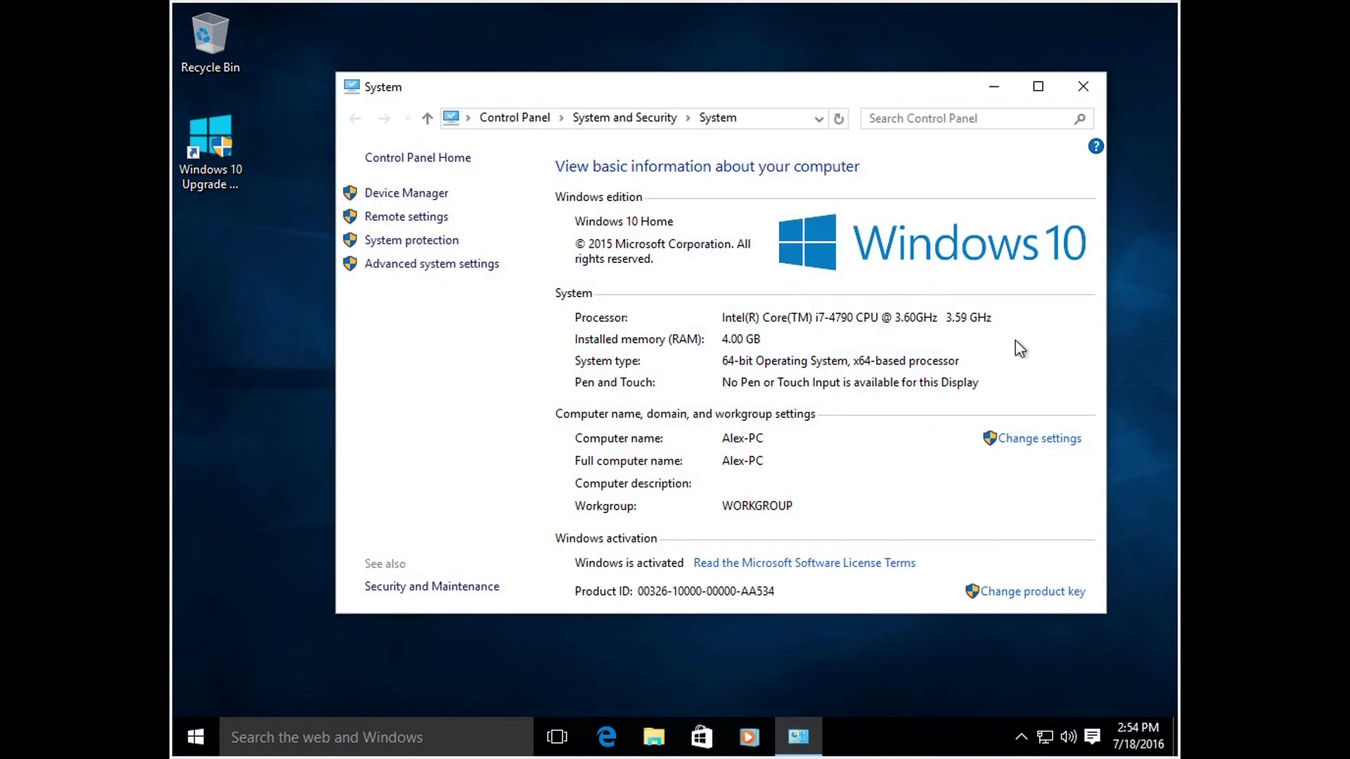
click(1087, 85)
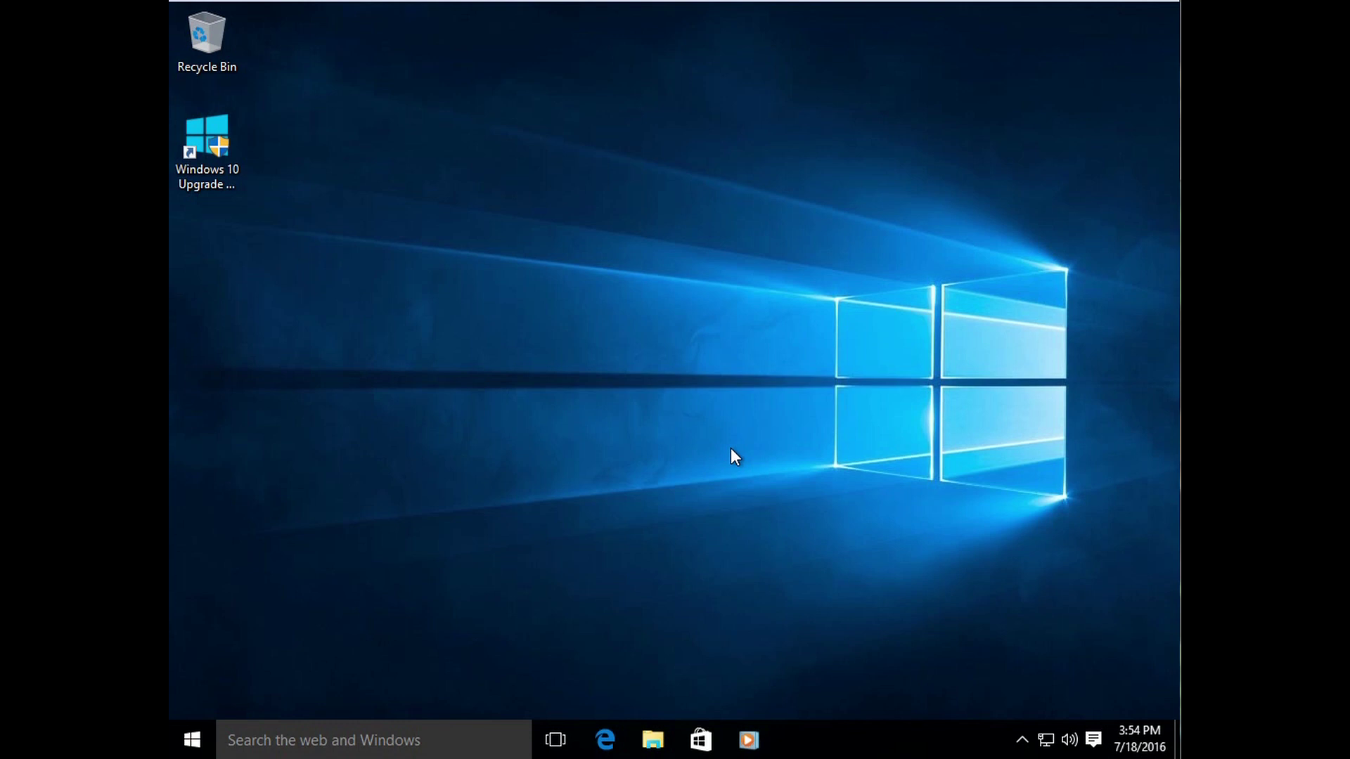
Step: Open the Start menu and scroll the live tiles down to OneNote and Get Office
click(188, 743)
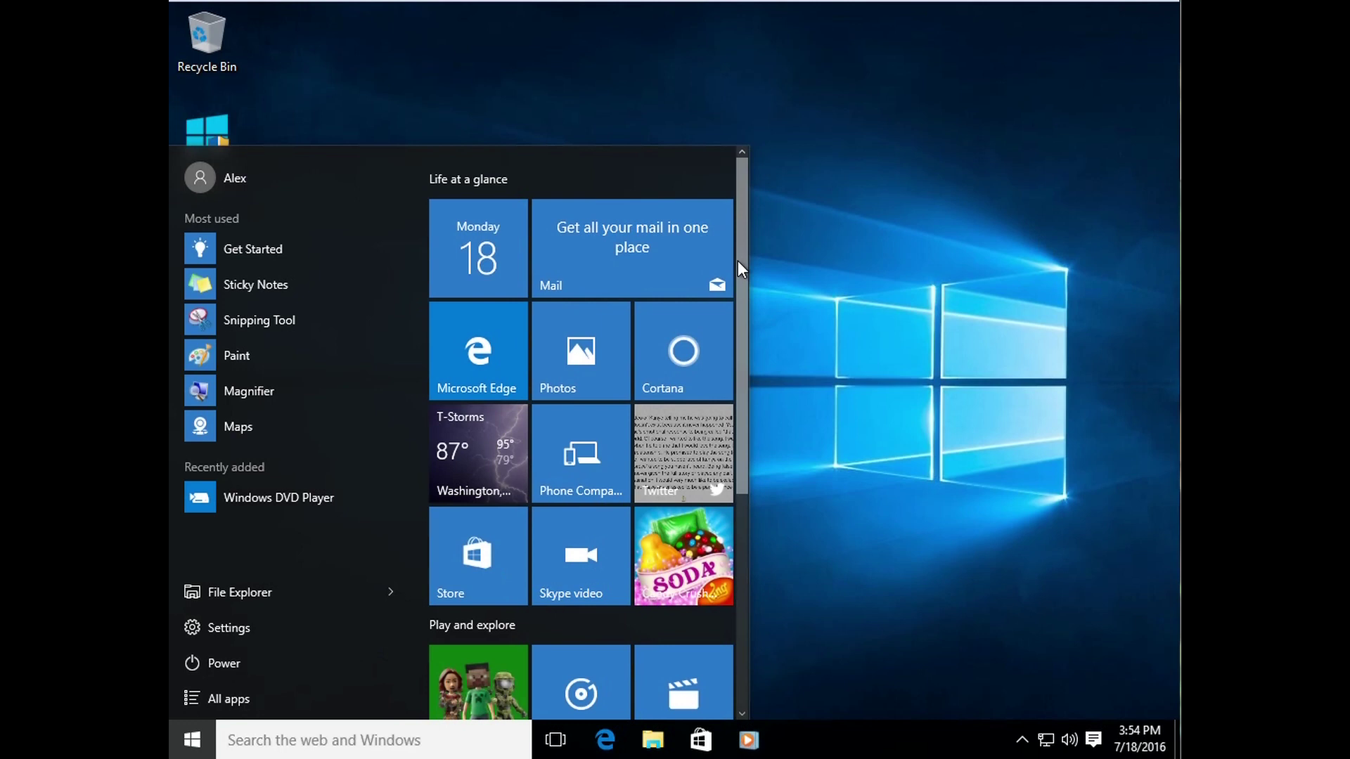
mouse_move(742, 233)
mouse_down()
mouse_move(745, 492)
mouse_move(732, 217)
mouse_up()
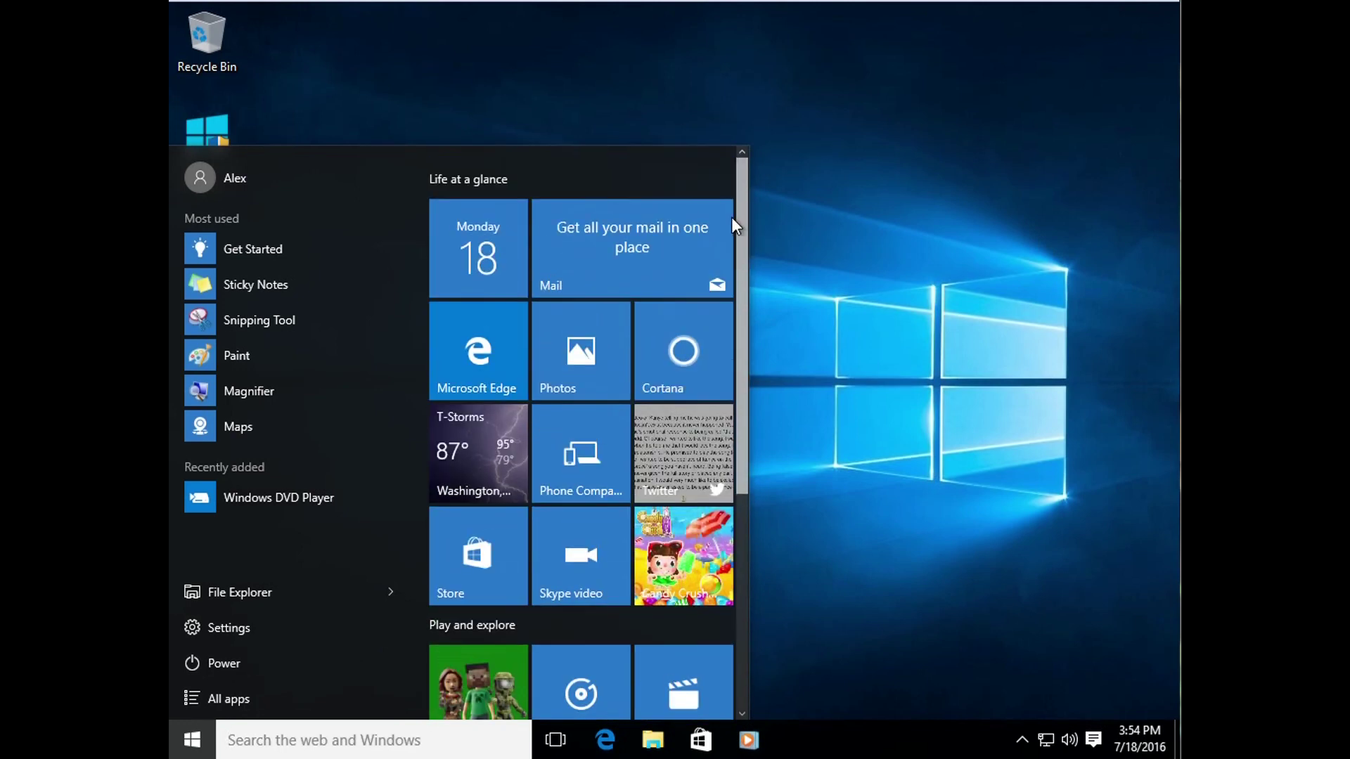
scroll(731, 221, down, 5)
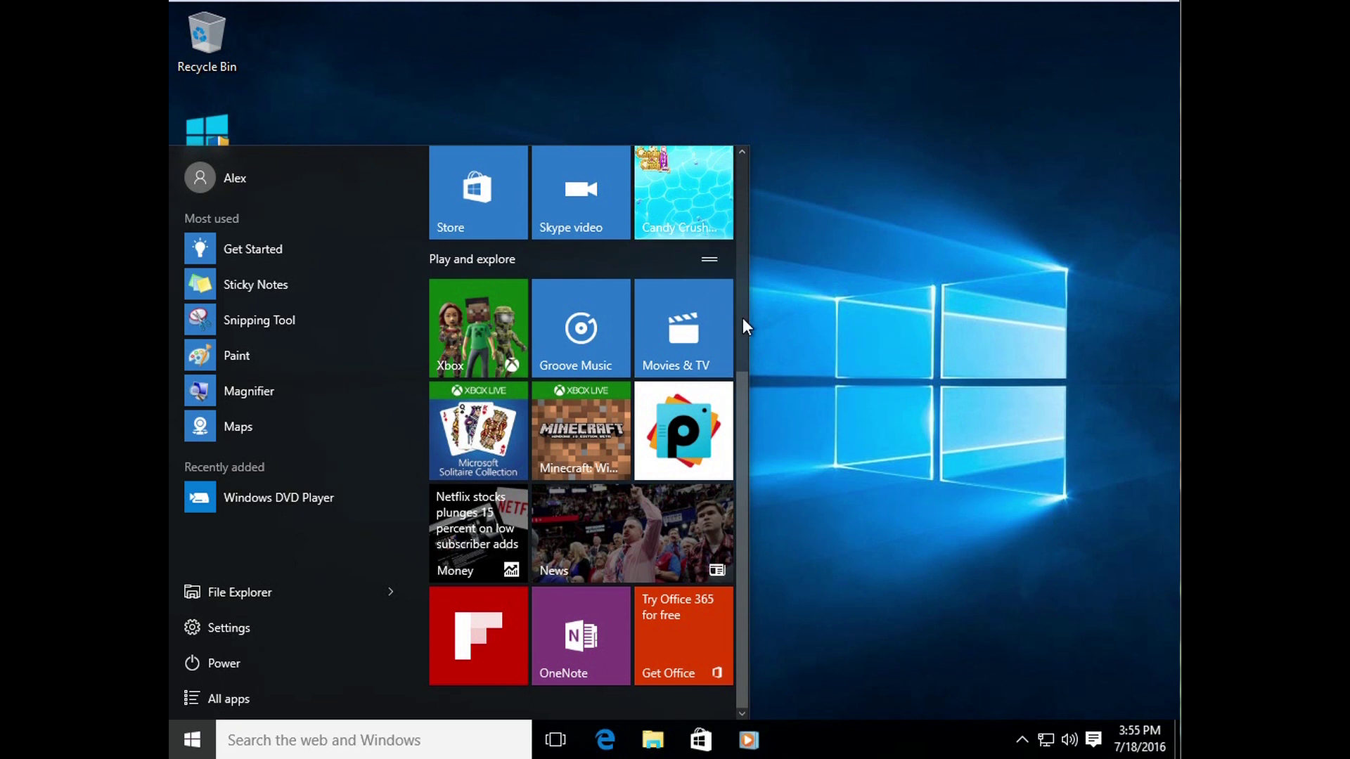
drag(741, 425, 721, 204)
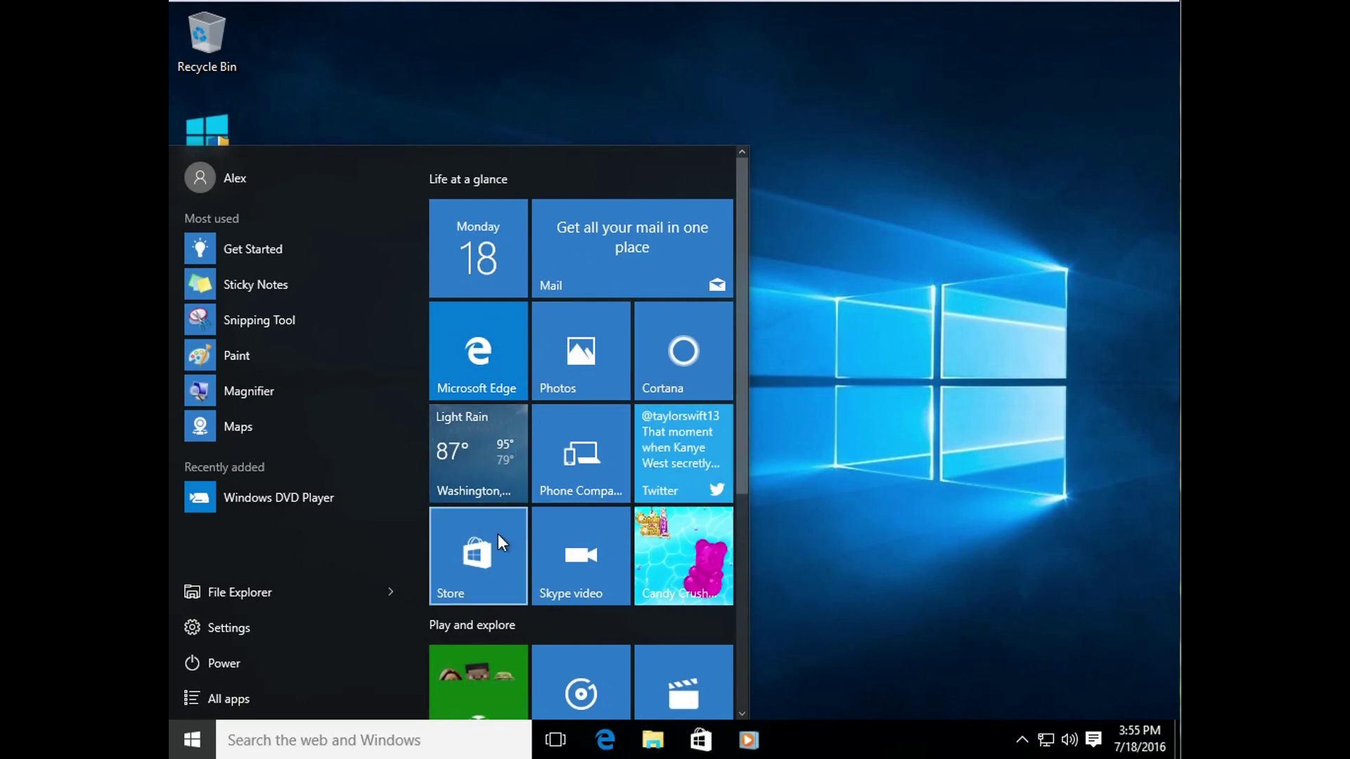
drag(740, 472, 738, 685)
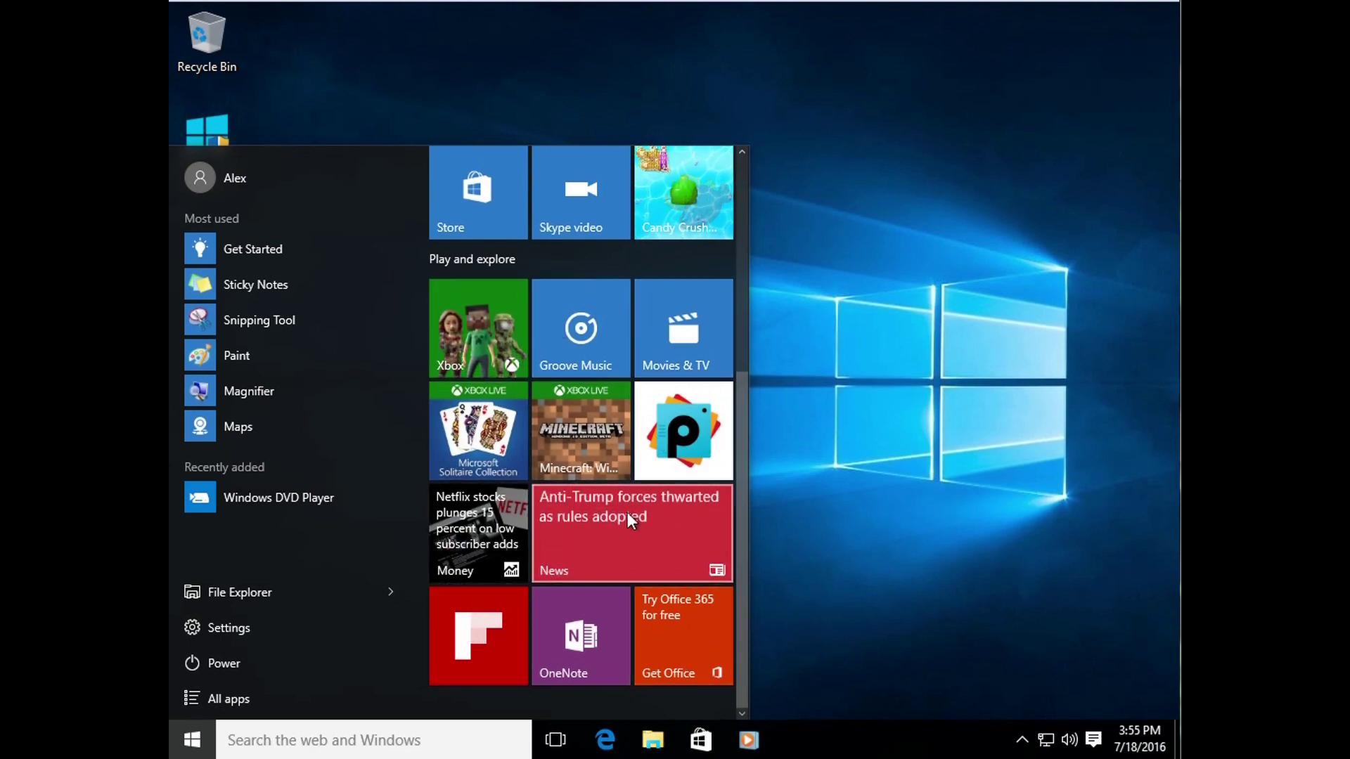
drag(736, 502, 738, 318)
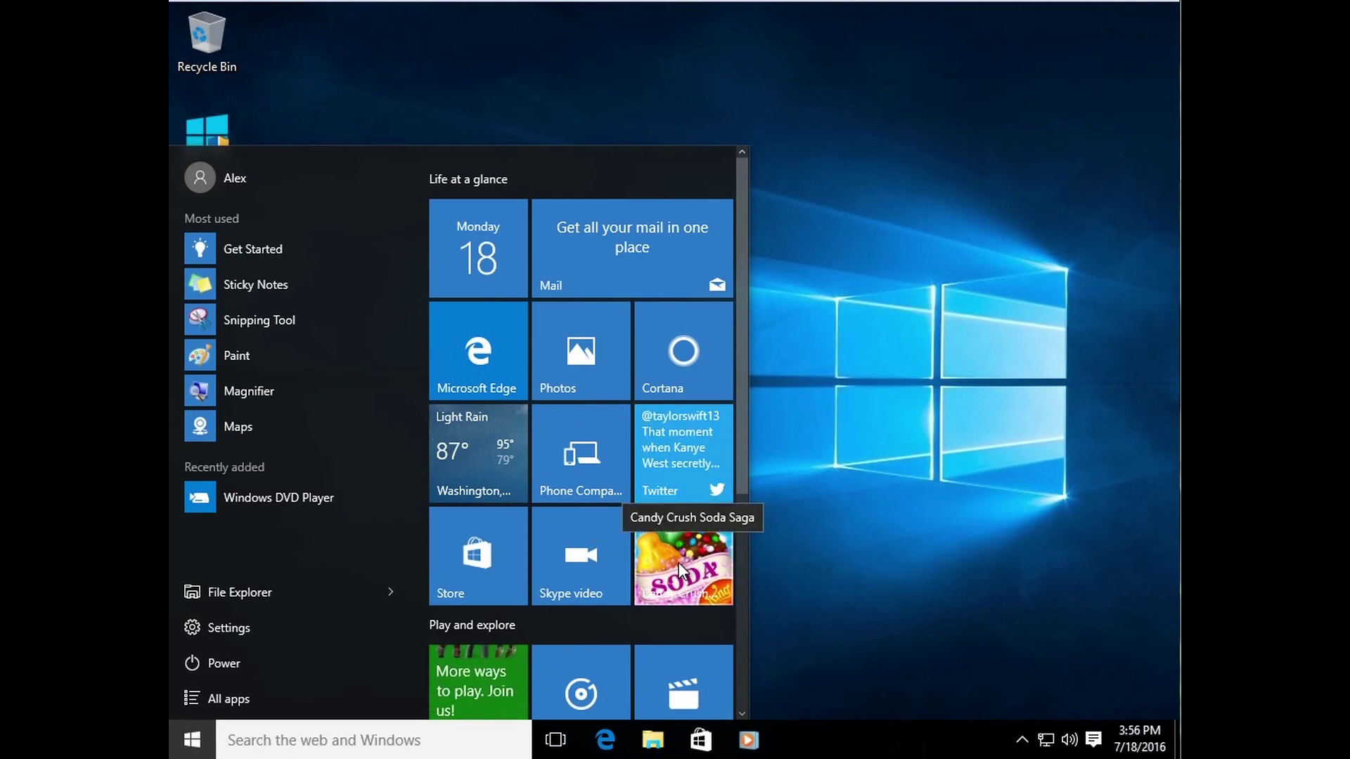
Step: Unpin the Candy Crush Soda Saga tile from the Start menu
right_click(667, 560)
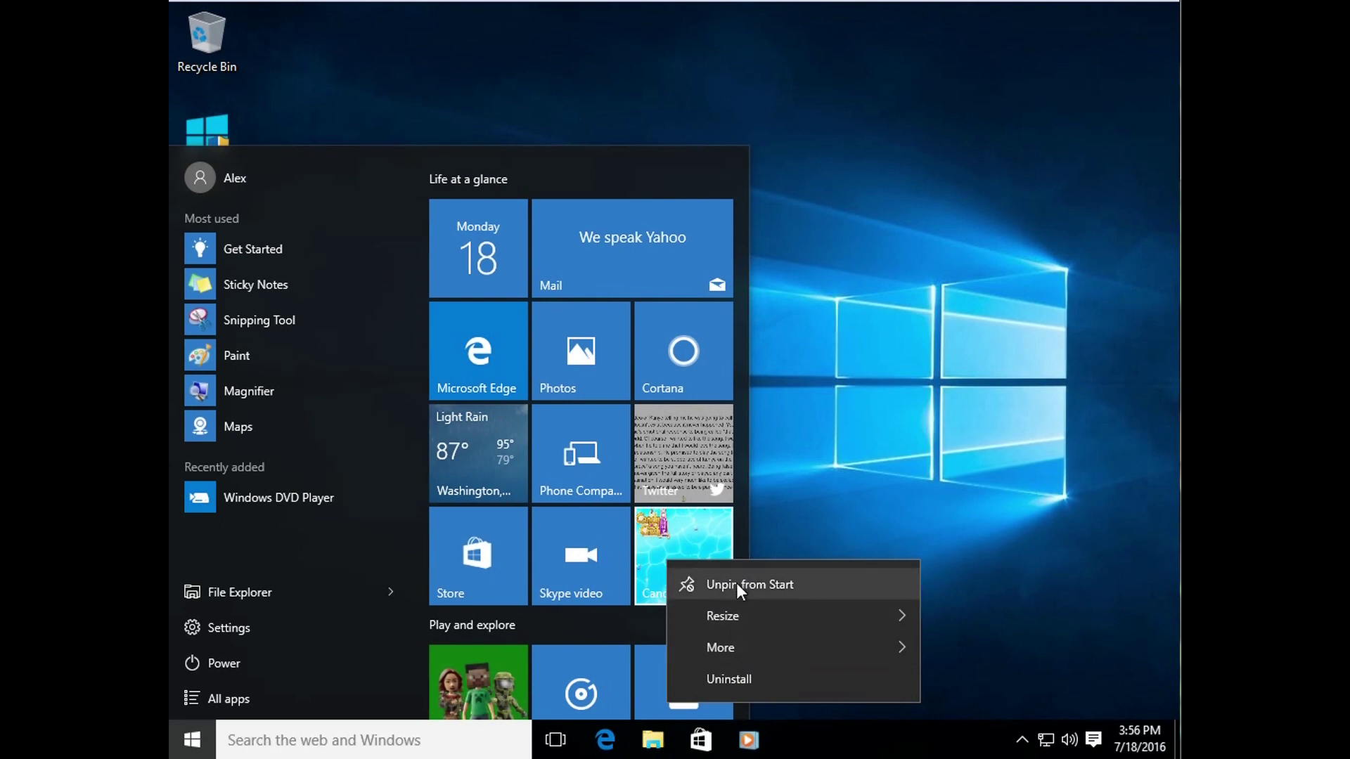
click(800, 587)
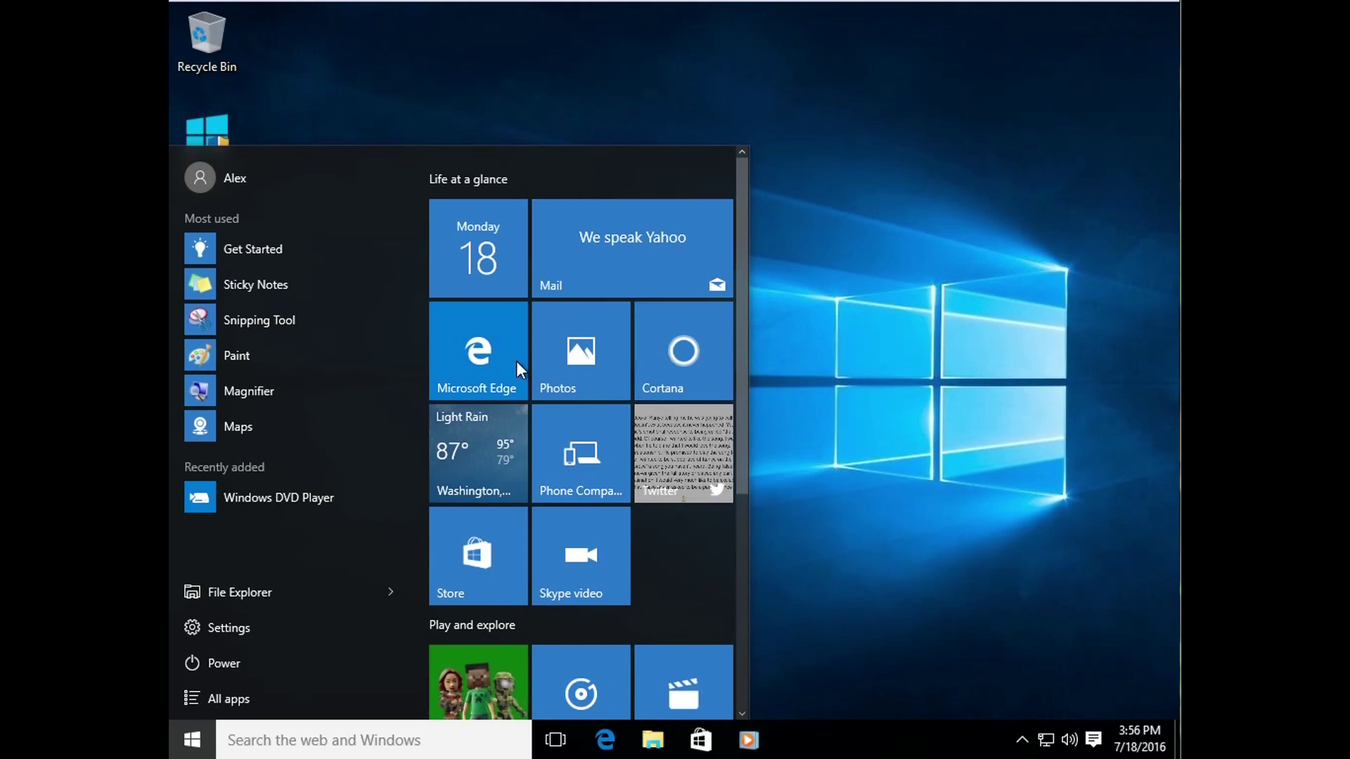
Step: Scroll up and down through the Start menu's tile area
mouse_move(737, 407)
mouse_down()
mouse_move(753, 700)
mouse_move(745, 361)
mouse_move(747, 684)
mouse_move(751, 411)
mouse_up()
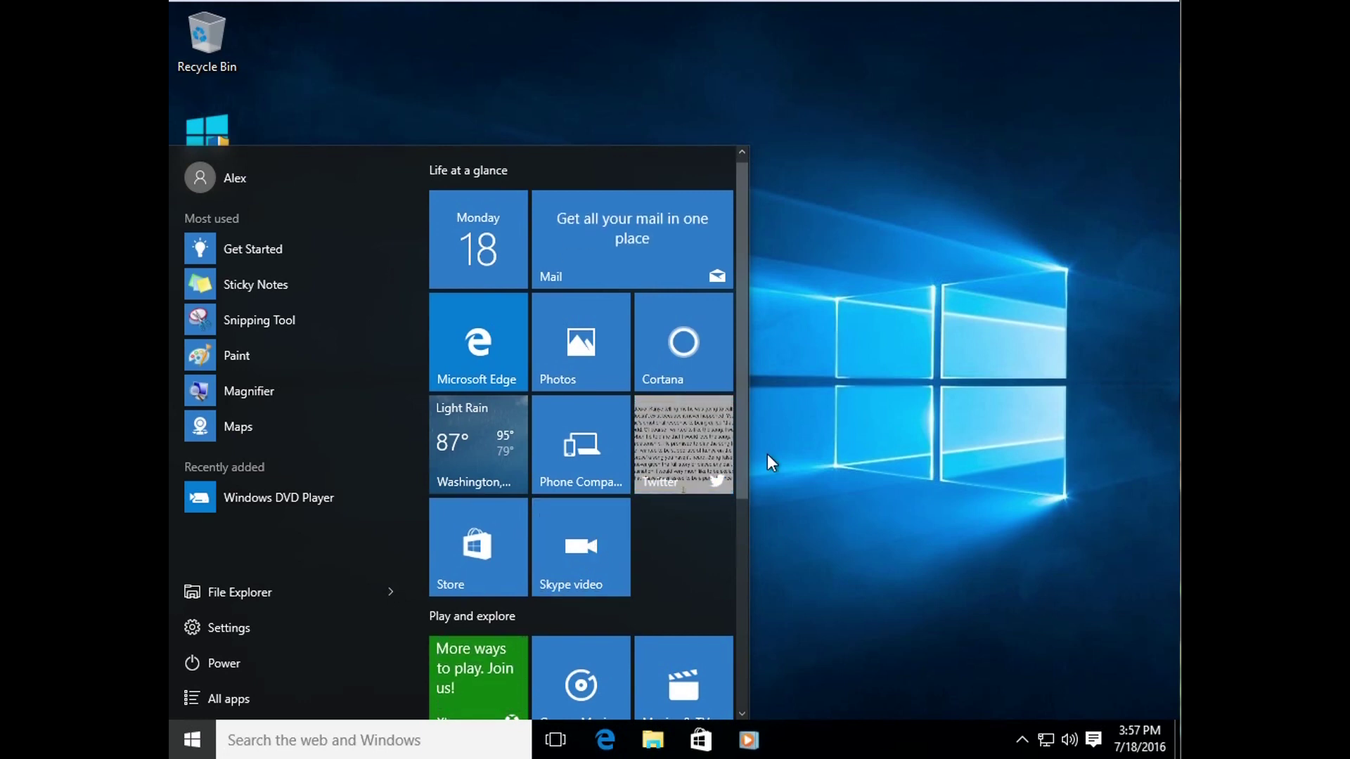
drag(740, 476, 757, 724)
drag(757, 638, 742, 444)
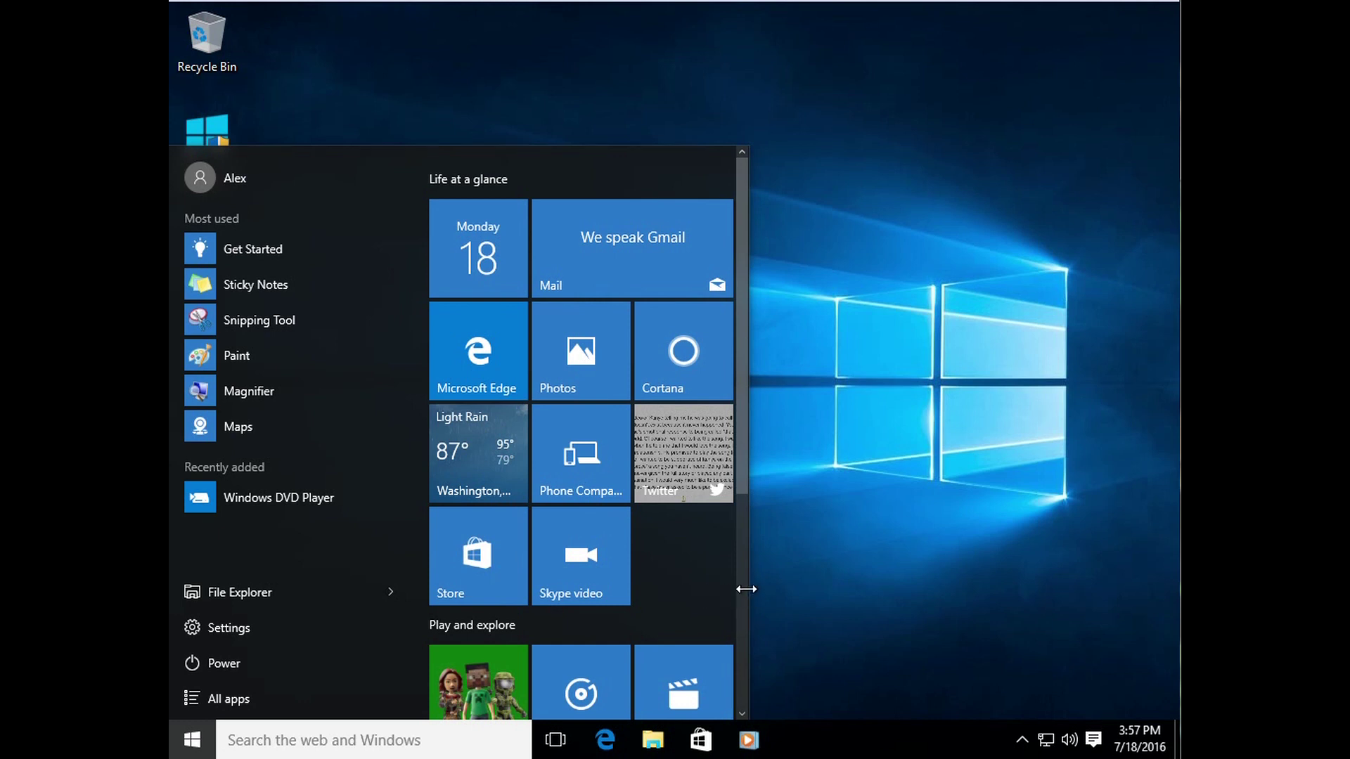
click(745, 589)
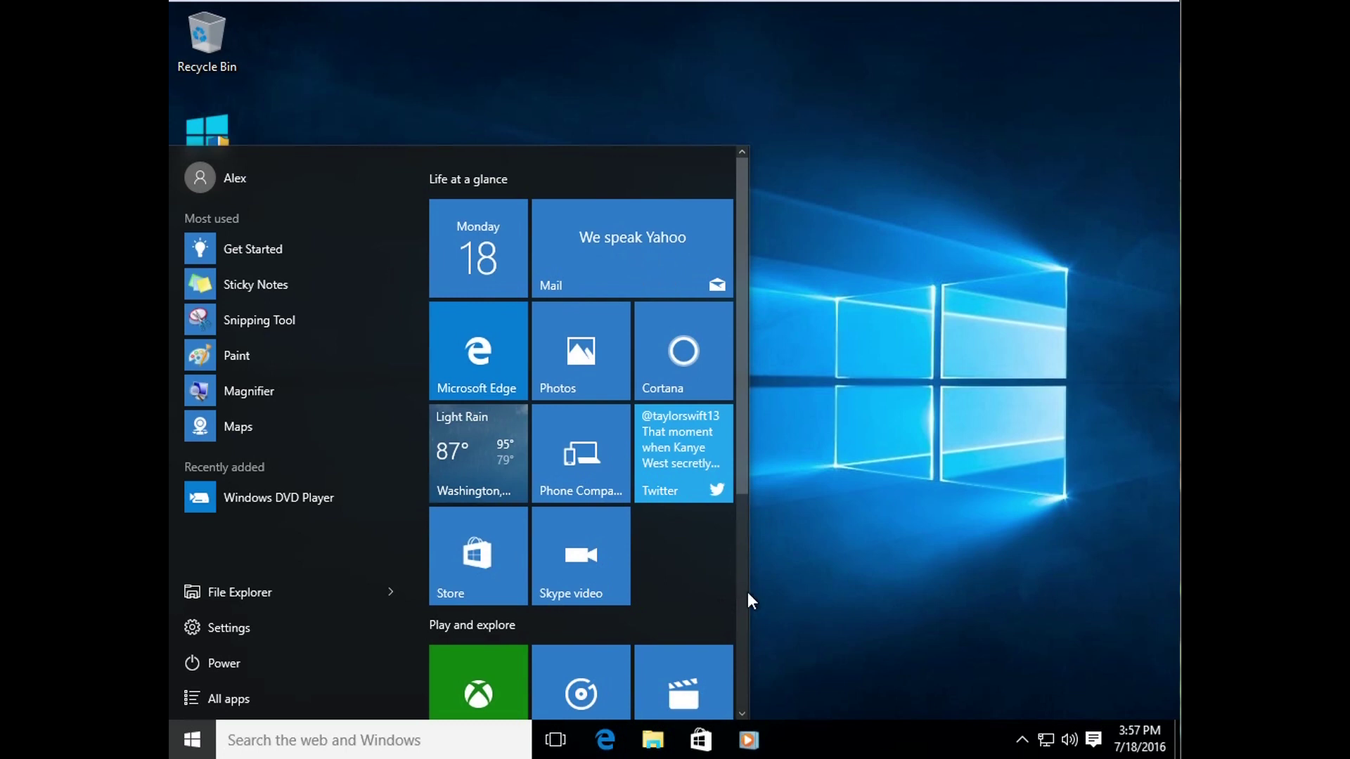
Step: Try widening the Start menu, then drag its top edge up to make it slightly taller
drag(747, 595, 803, 599)
drag(911, 592, 829, 597)
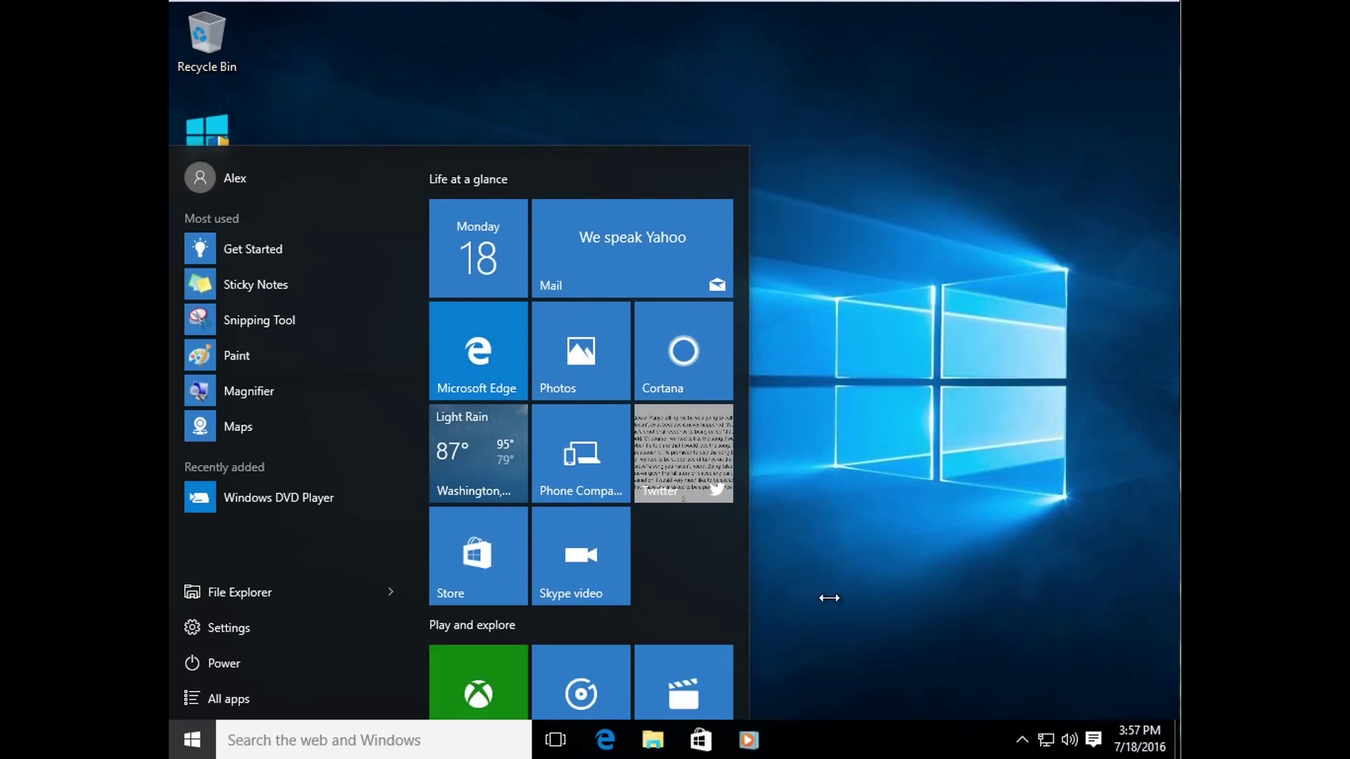
mouse_move(569, 142)
mouse_down()
mouse_move(569, 64)
mouse_move(594, 293)
mouse_move(626, 333)
mouse_move(603, 116)
mouse_up()
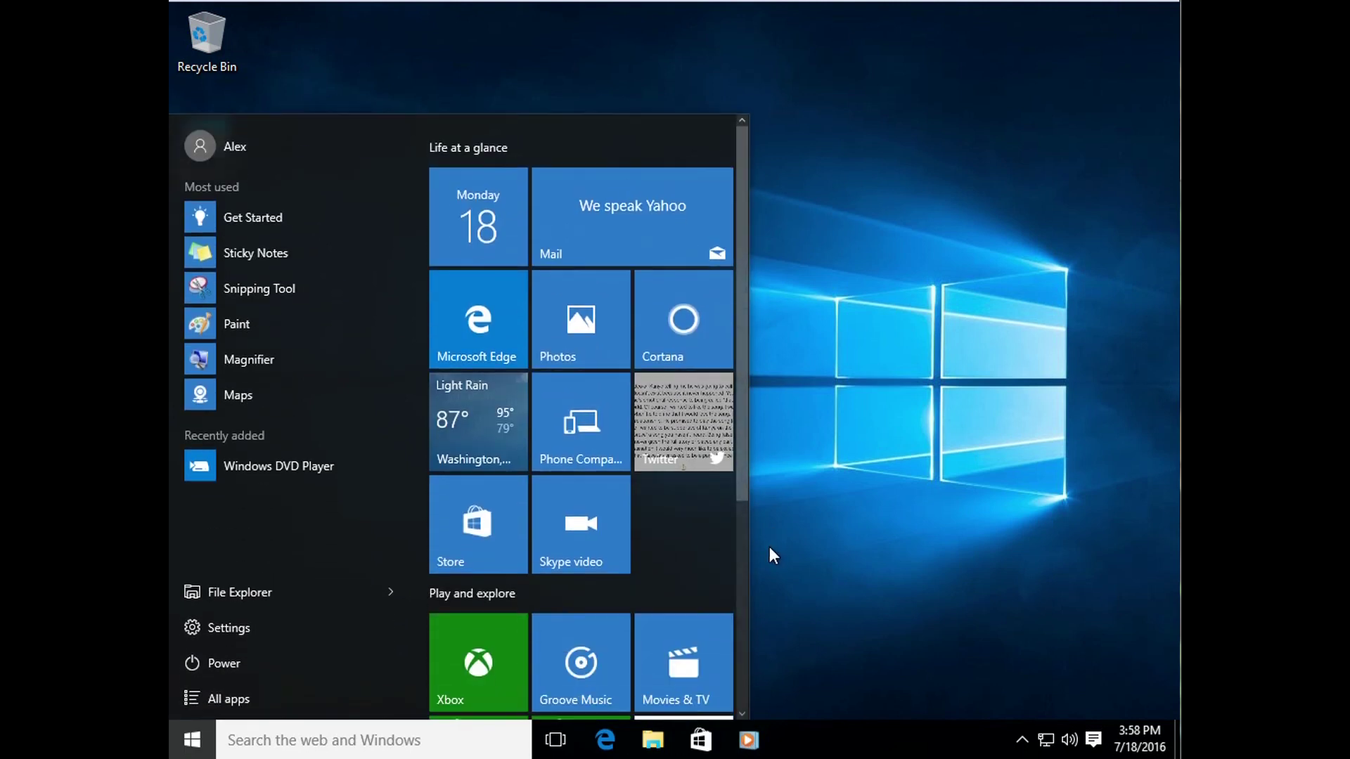
Step: Unpin the Get Office, OneNote, Flipboard and News tiles from Start
drag(748, 558, 985, 562)
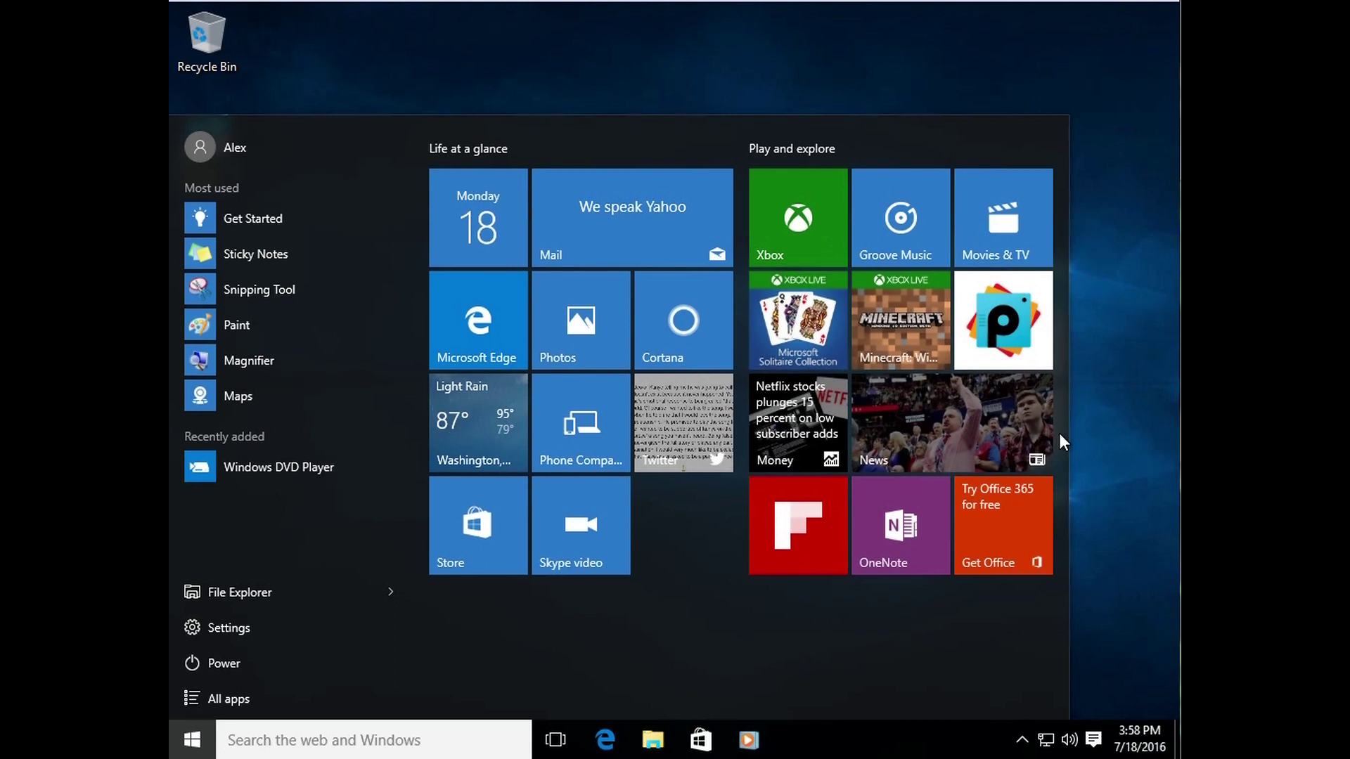
drag(1067, 635, 820, 636)
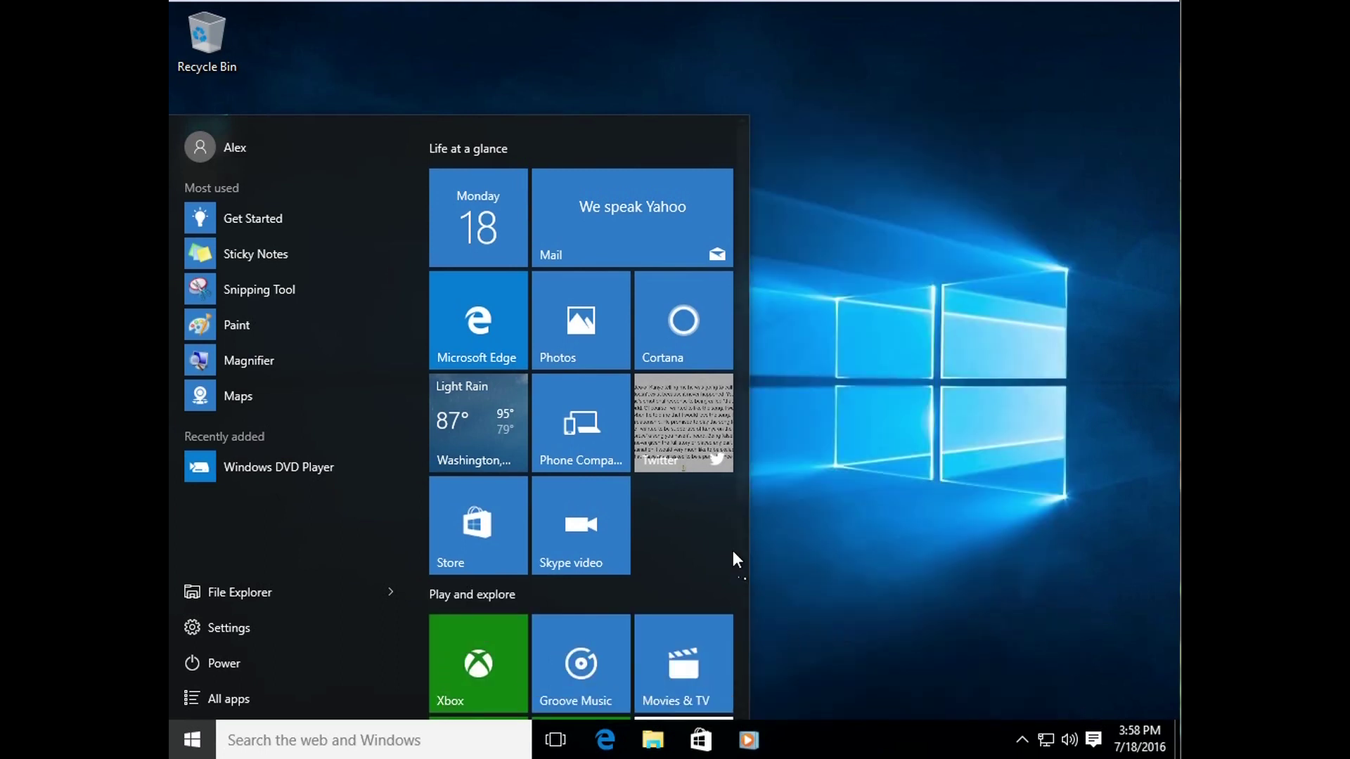
drag(741, 479, 749, 722)
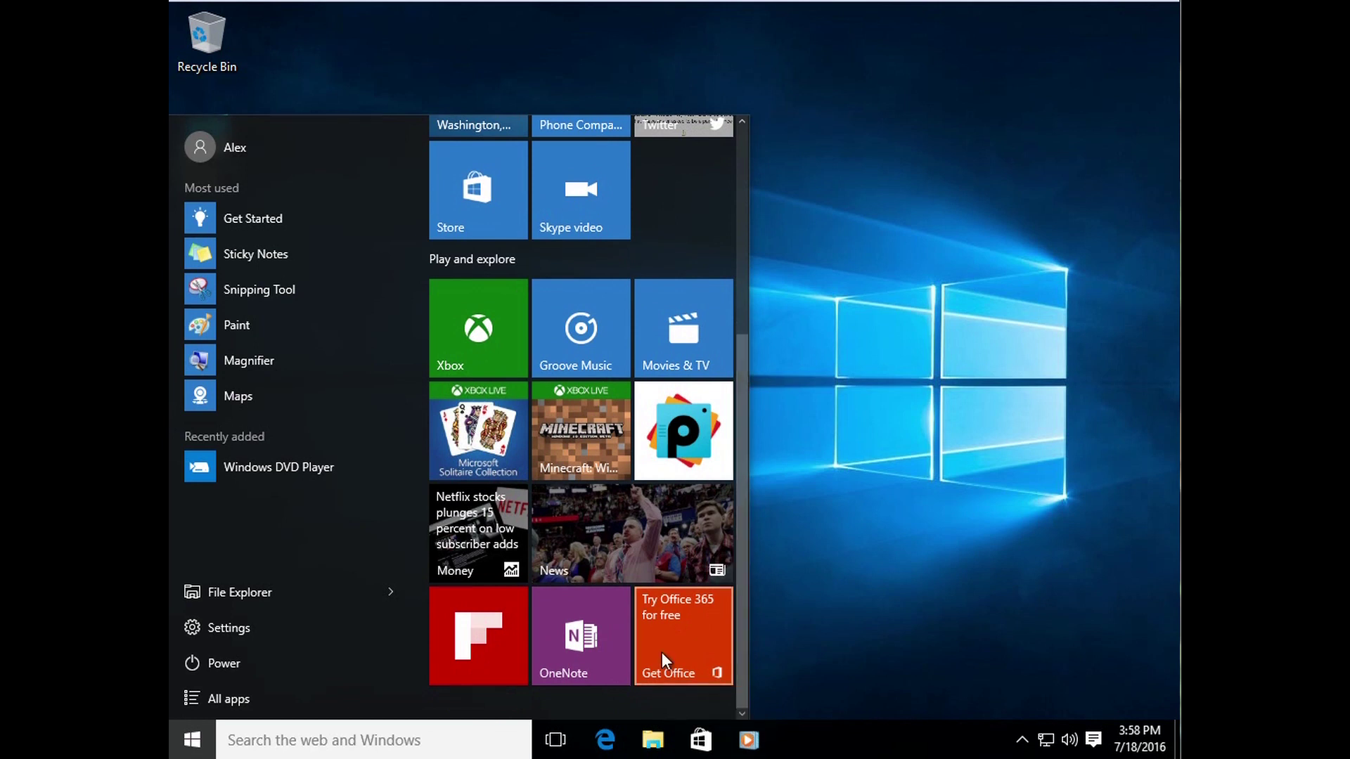
right_click(665, 630)
click(738, 511)
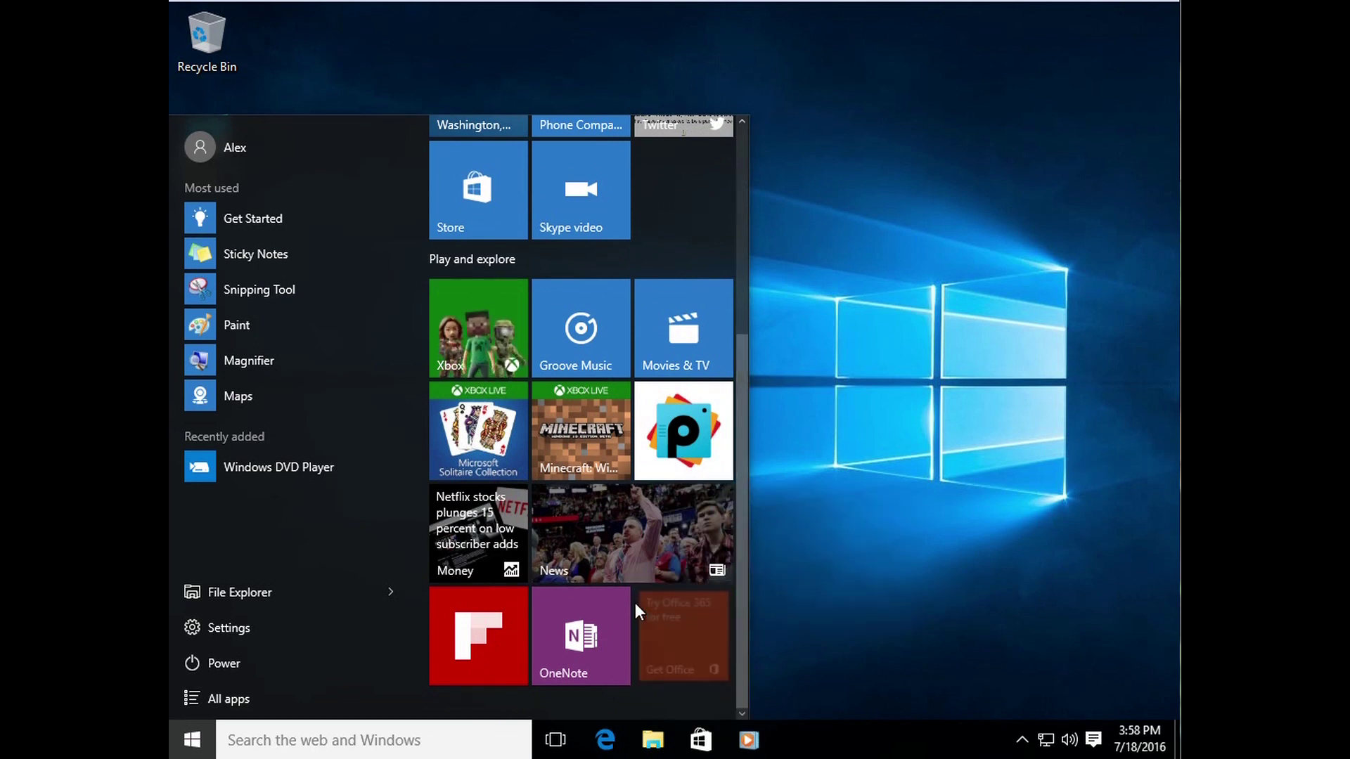
right_click(597, 631)
click(645, 550)
right_click(501, 631)
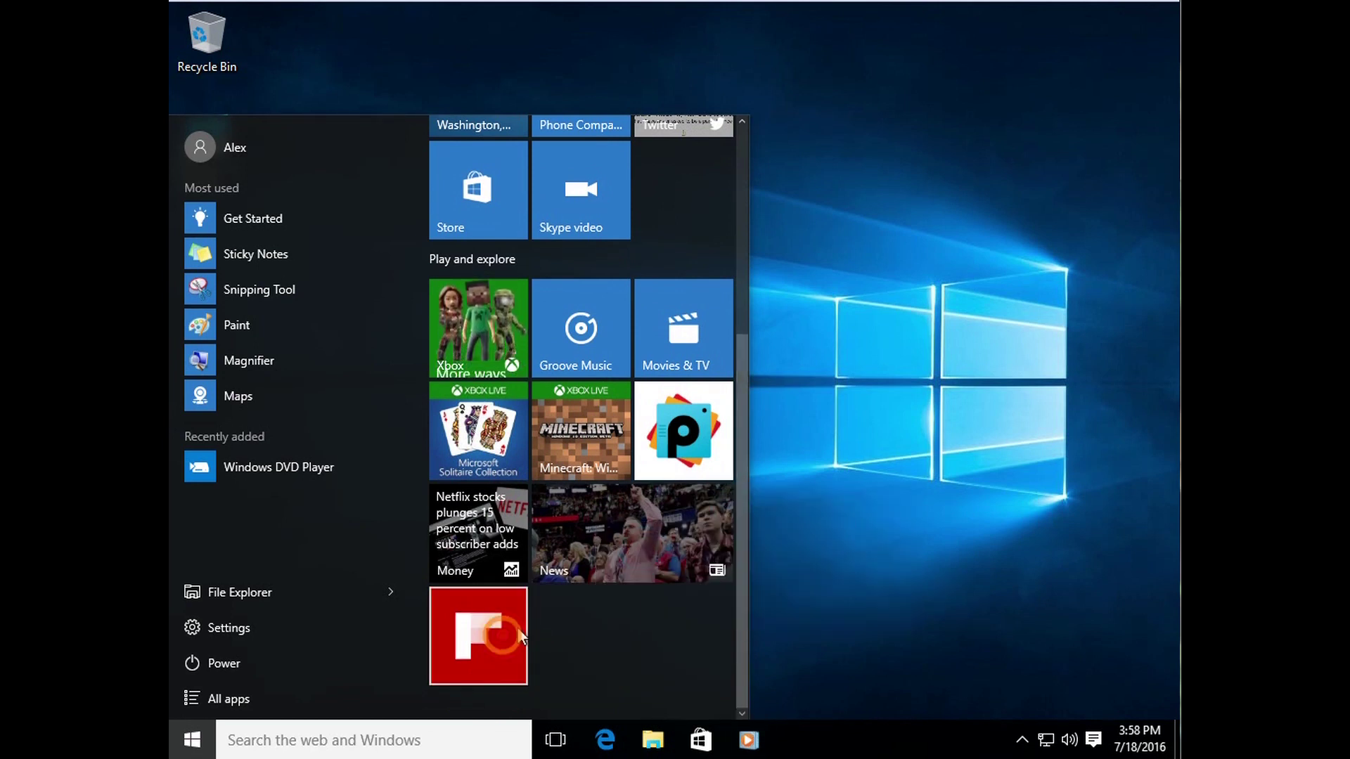
click(629, 550)
right_click(614, 632)
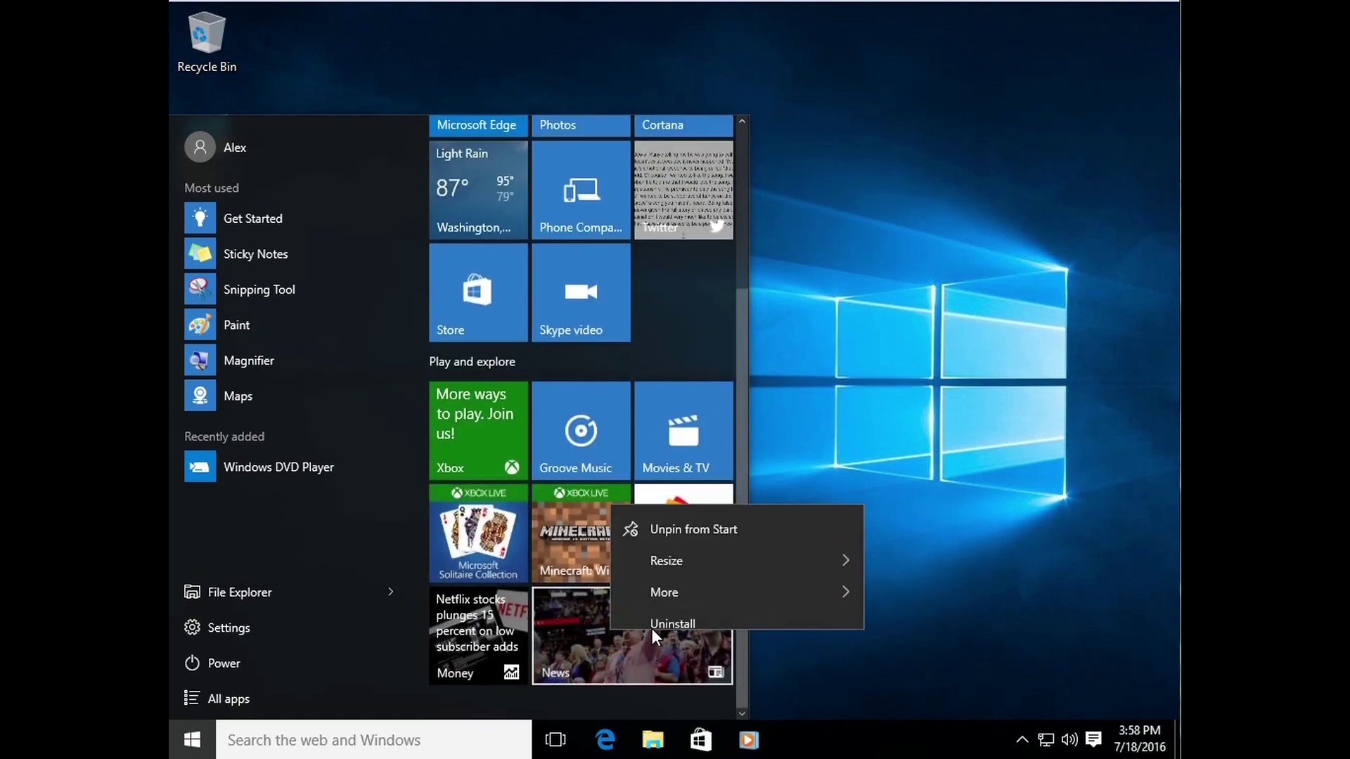
click(685, 520)
Step: Unpin the Money, PicsArt, Minecraft, Movies & TV and Groove Music tiles
right_click(495, 631)
click(597, 520)
right_click(686, 631)
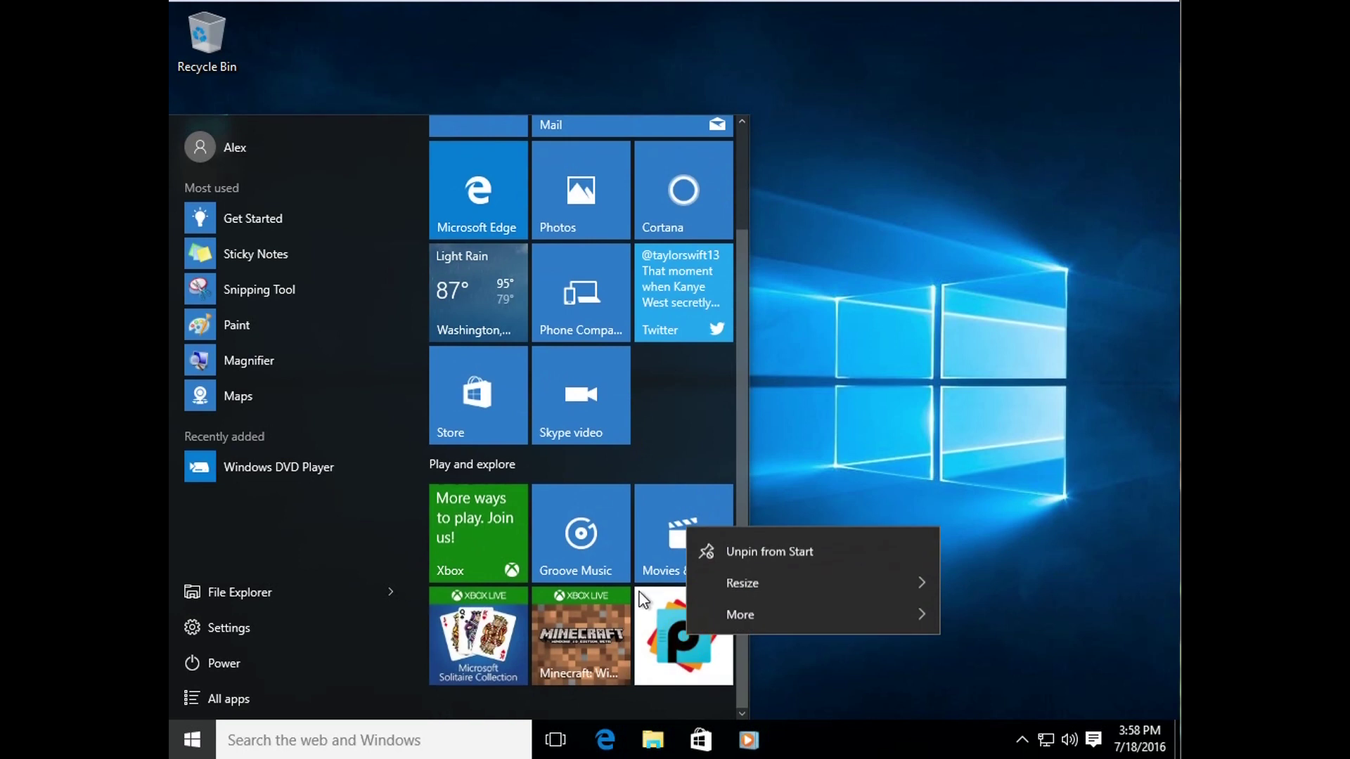
click(745, 545)
right_click(614, 631)
click(696, 541)
right_click(674, 552)
click(738, 573)
right_click(581, 552)
click(654, 563)
Step: Widen Start to two tile groups and unpin the Xbox and Microsoft Solitaire Collection tiles
drag(748, 617, 779, 615)
drag(882, 616, 736, 618)
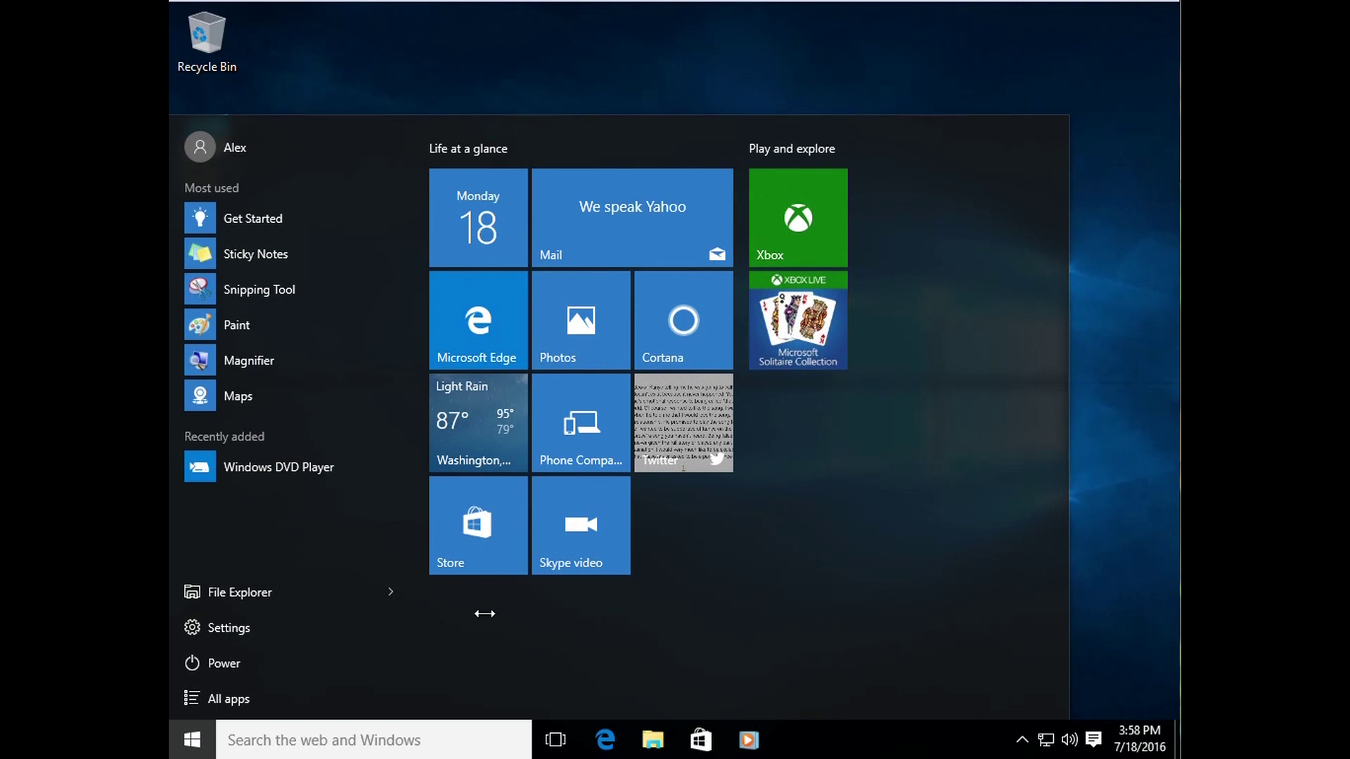
right_click(504, 643)
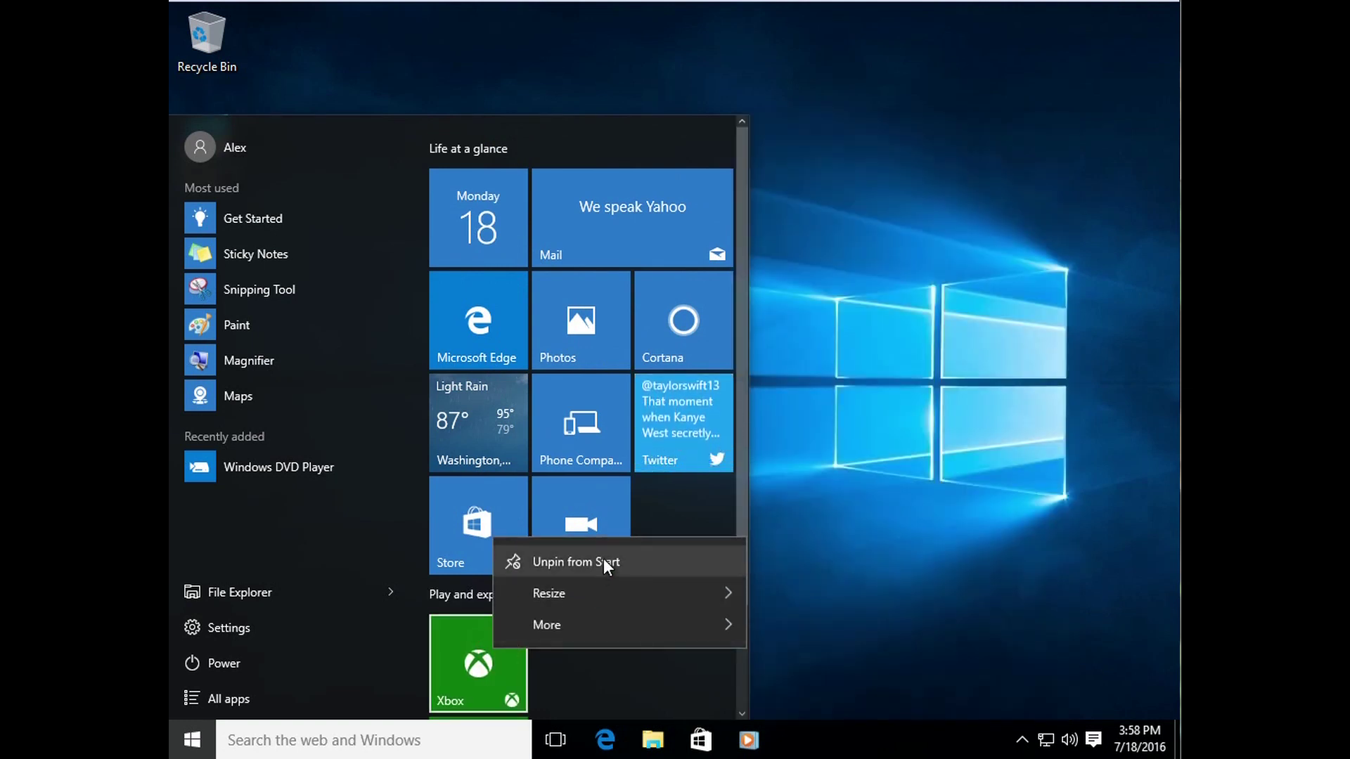
click(603, 561)
right_click(478, 660)
click(549, 538)
Step: Widen Start again, move the Skype video tile beside Mail, and close Start
drag(879, 605, 1088, 501)
drag(619, 537, 795, 254)
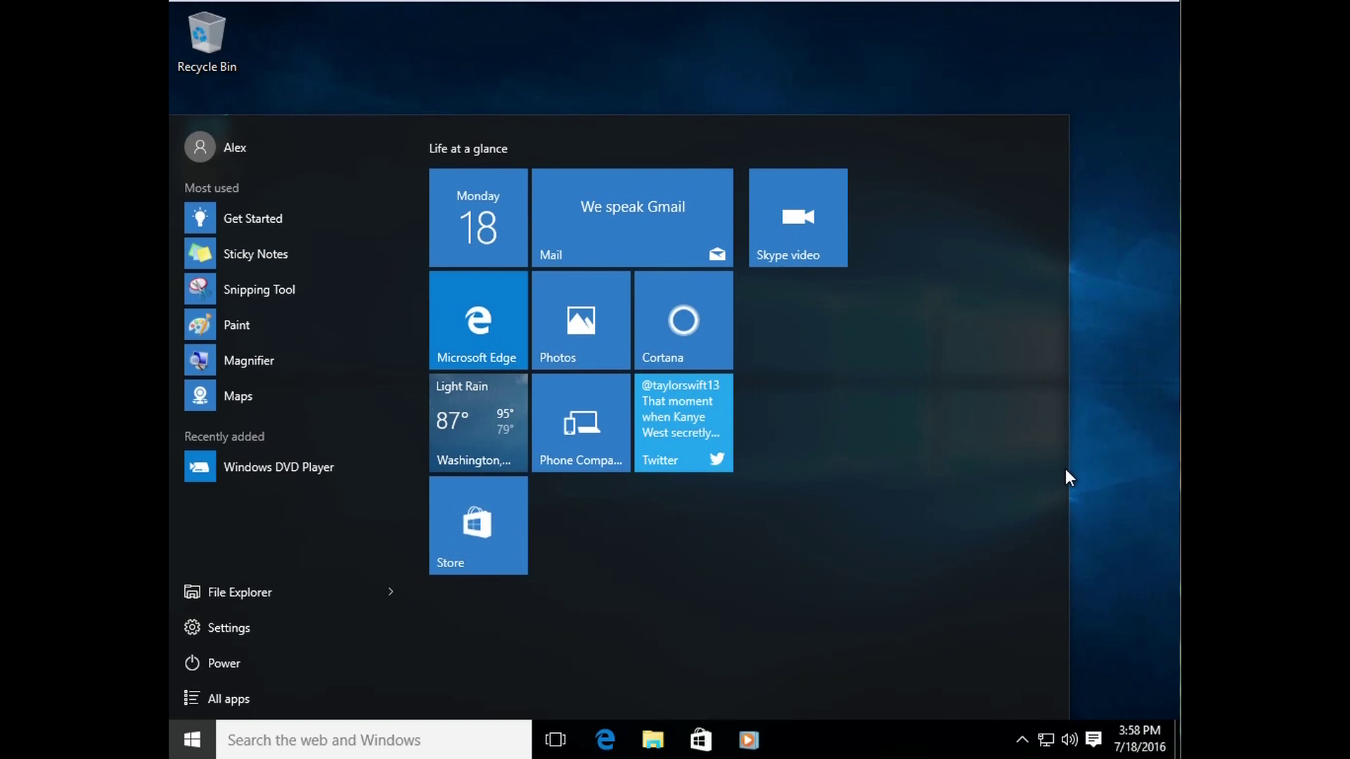
click(736, 62)
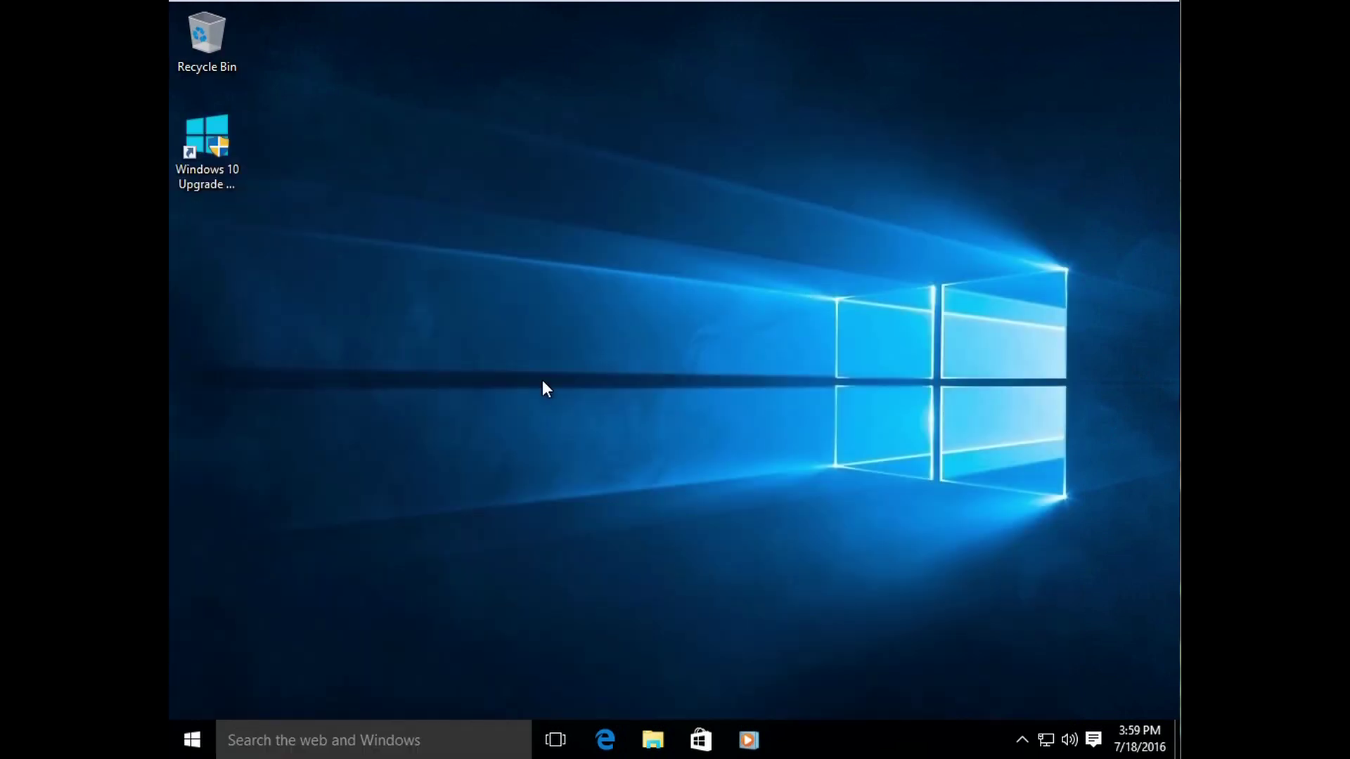
Step: Reopen Start and unpin the Store, Weather, Phone Companion and Twitter tiles
click(189, 739)
right_click(502, 519)
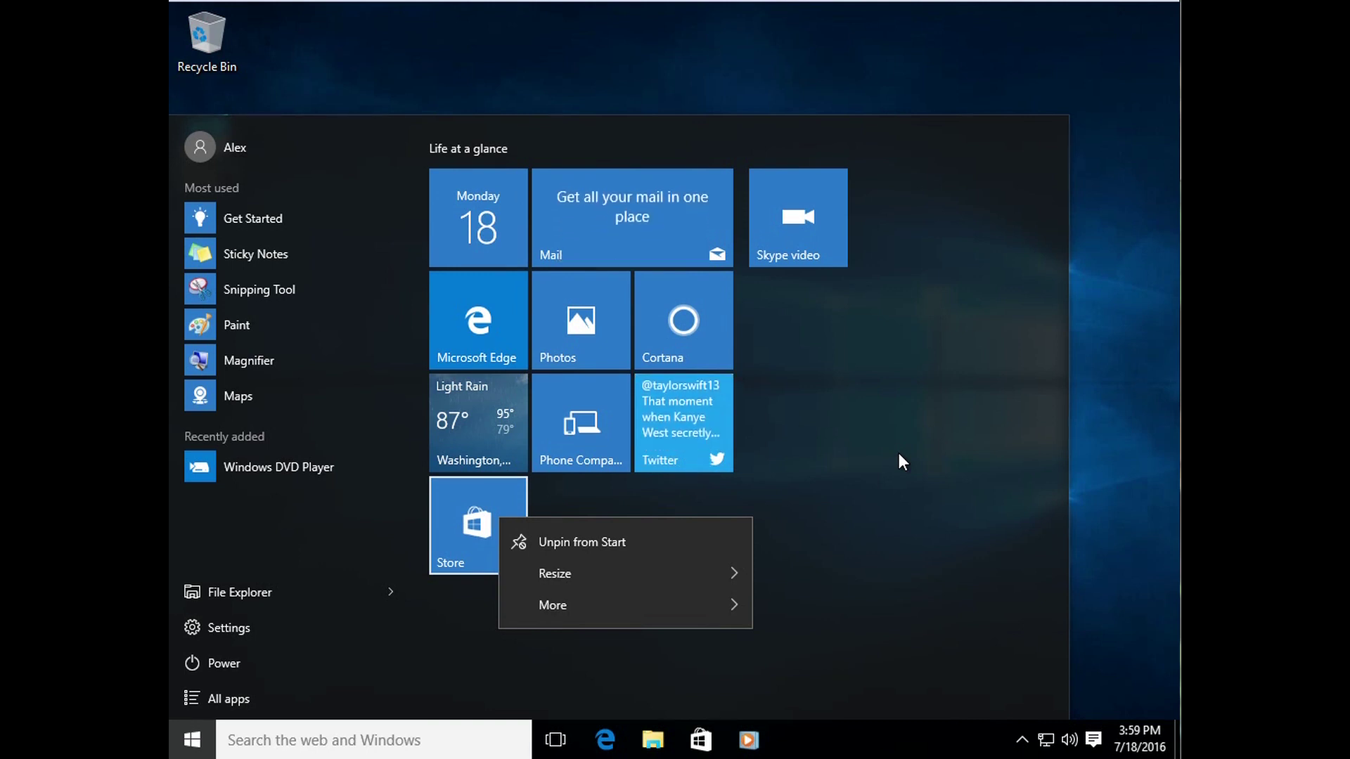
click(643, 546)
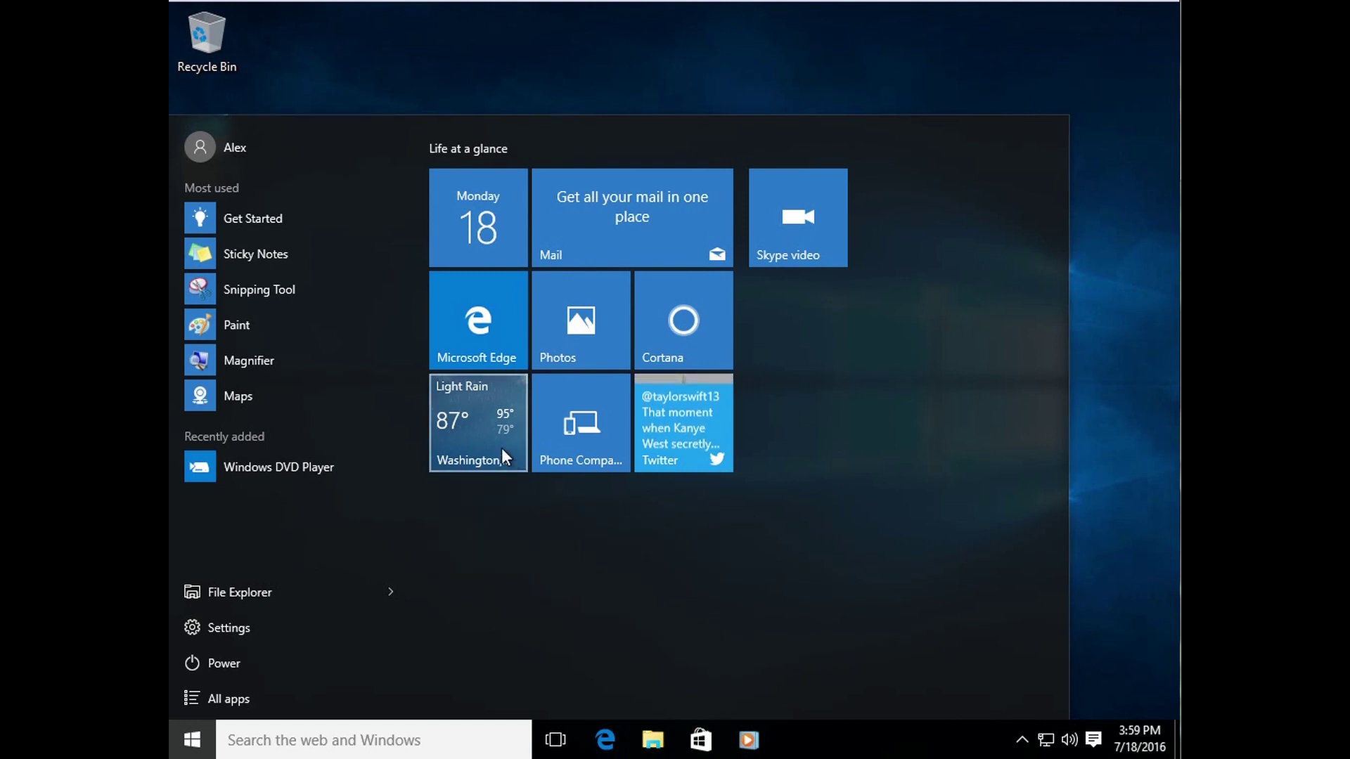
right_click(486, 432)
click(535, 450)
right_click(555, 447)
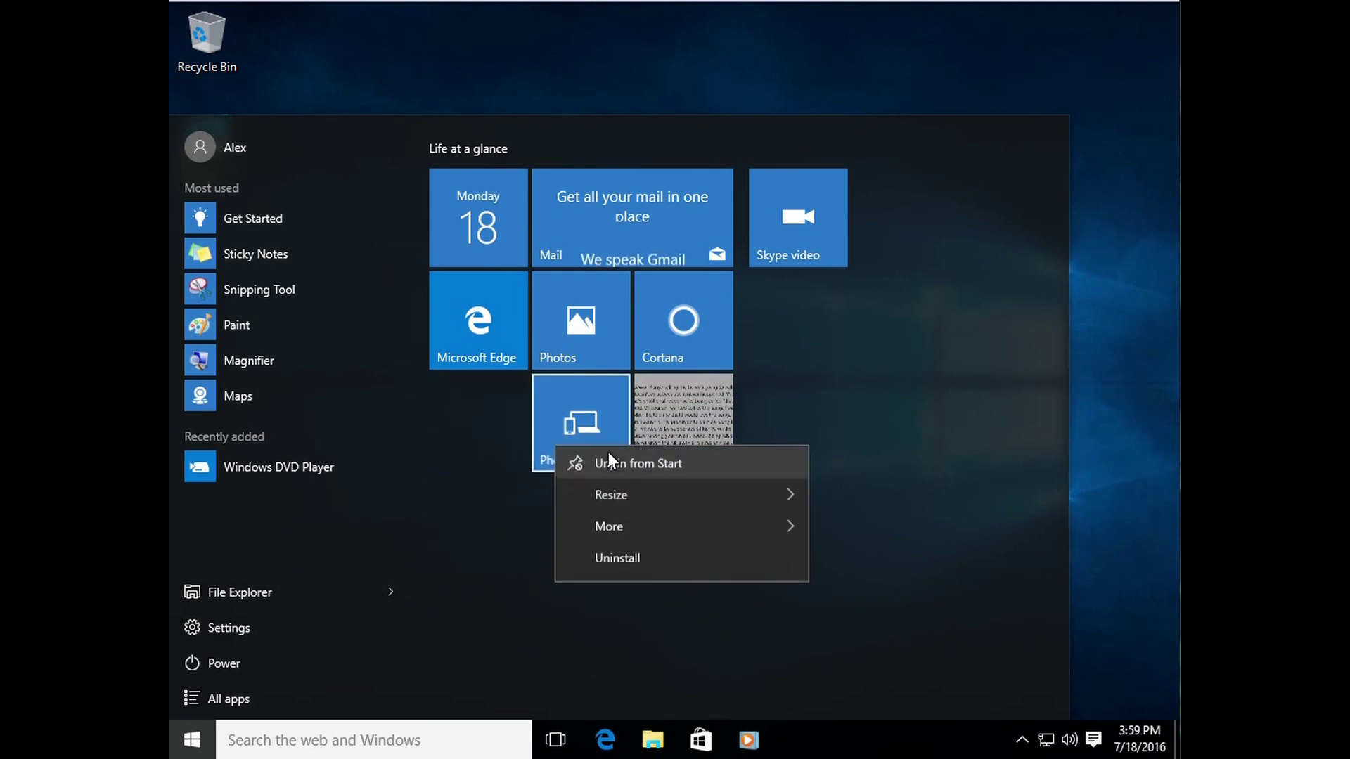
click(611, 455)
right_click(658, 432)
click(710, 445)
Step: Unpin Skype video, Mail, Cortana, Photos, Microsoft Edge and Calendar, then narrow Start to the app list
right_click(808, 219)
click(861, 235)
right_click(692, 225)
click(719, 246)
right_click(699, 308)
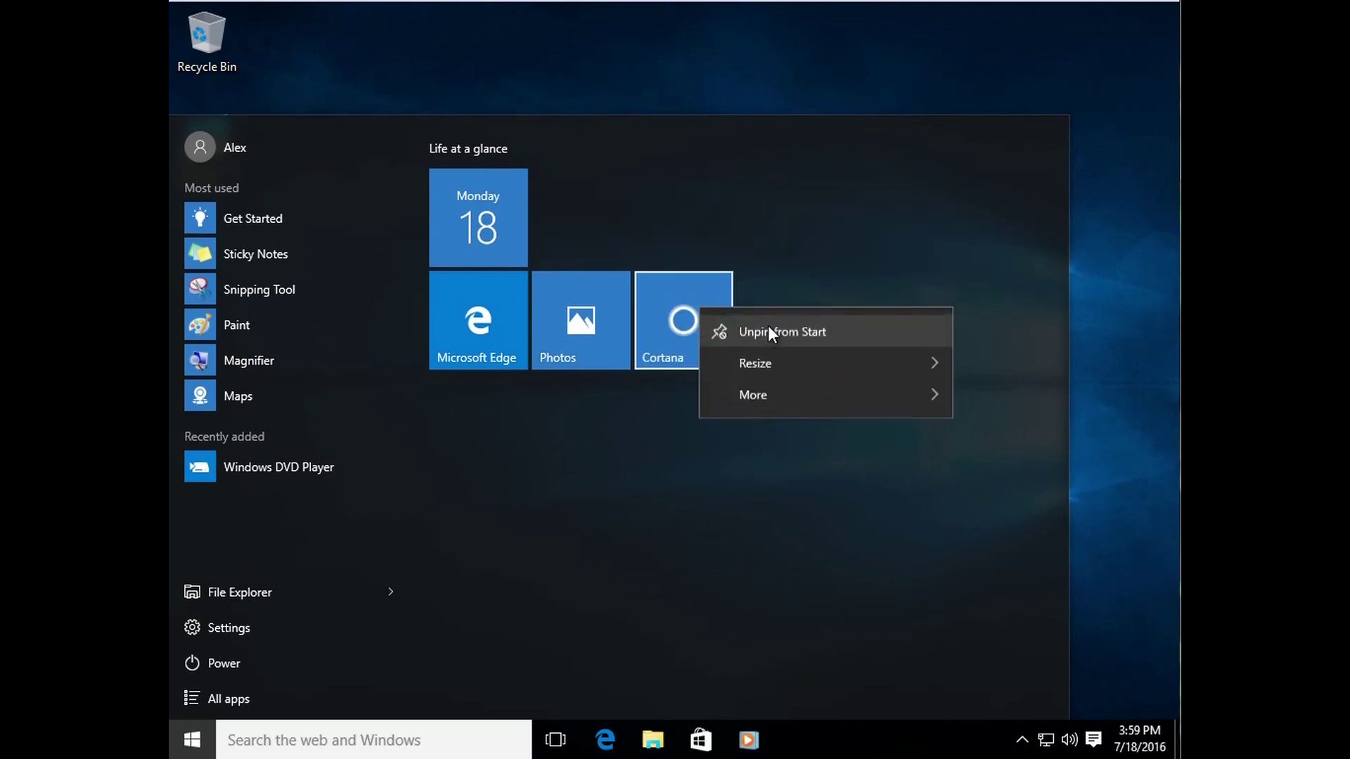
click(771, 331)
right_click(601, 318)
click(703, 327)
right_click(482, 332)
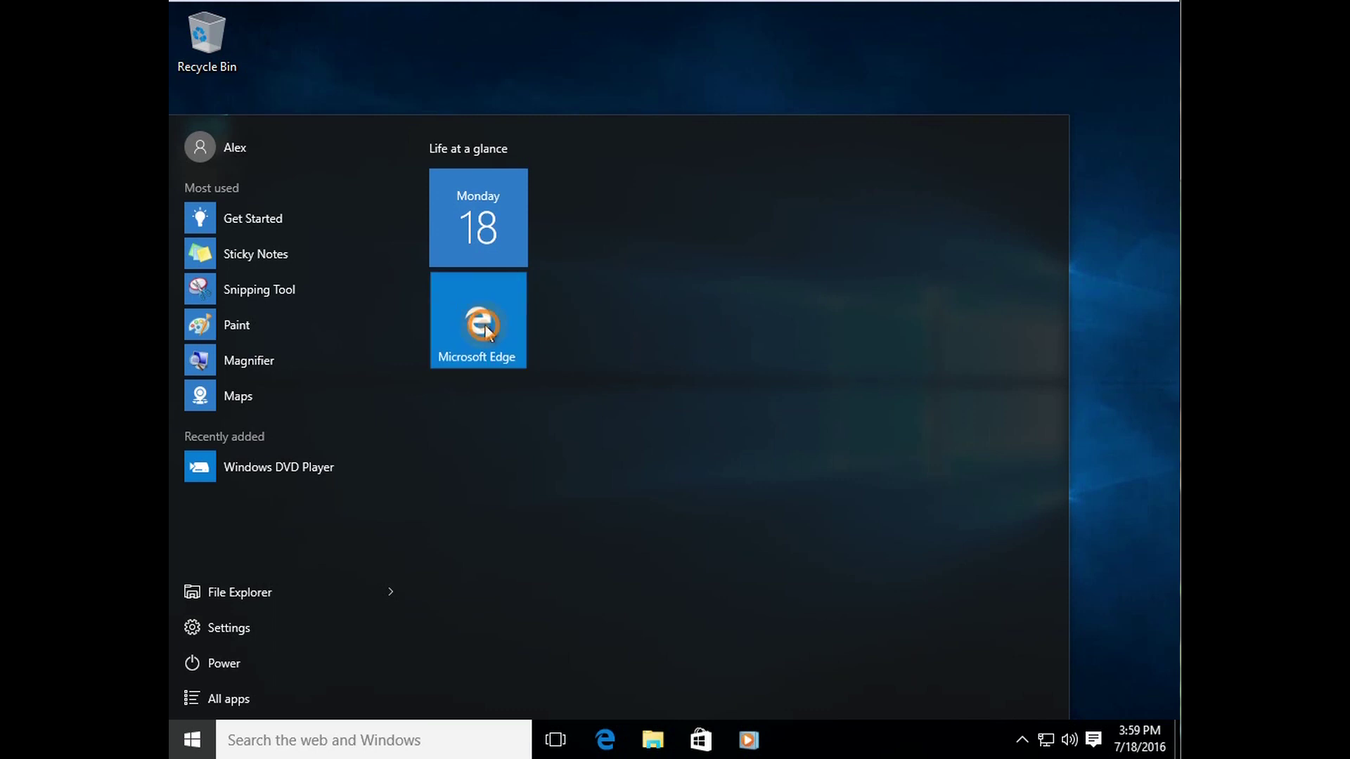
click(584, 346)
right_click(503, 243)
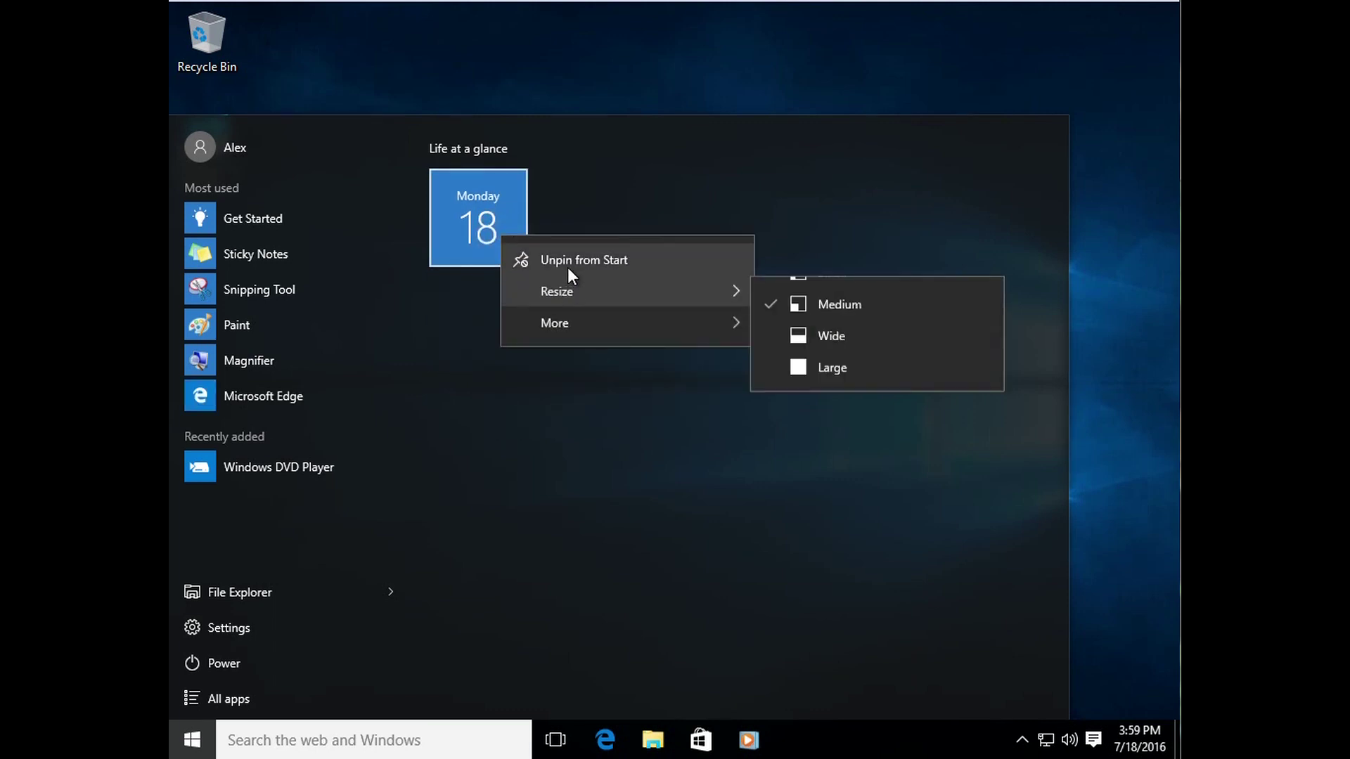
click(568, 261)
drag(1064, 426, 399, 401)
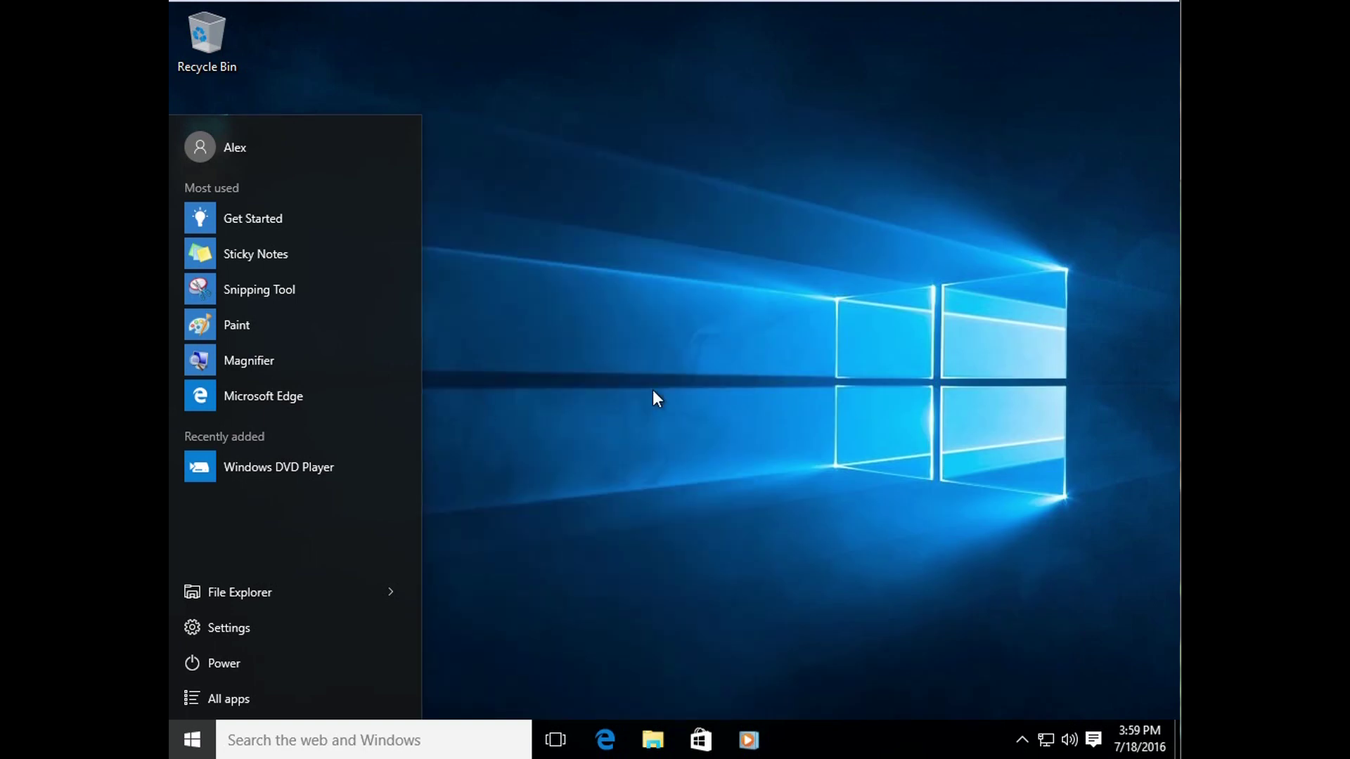
drag(340, 109, 328, 228)
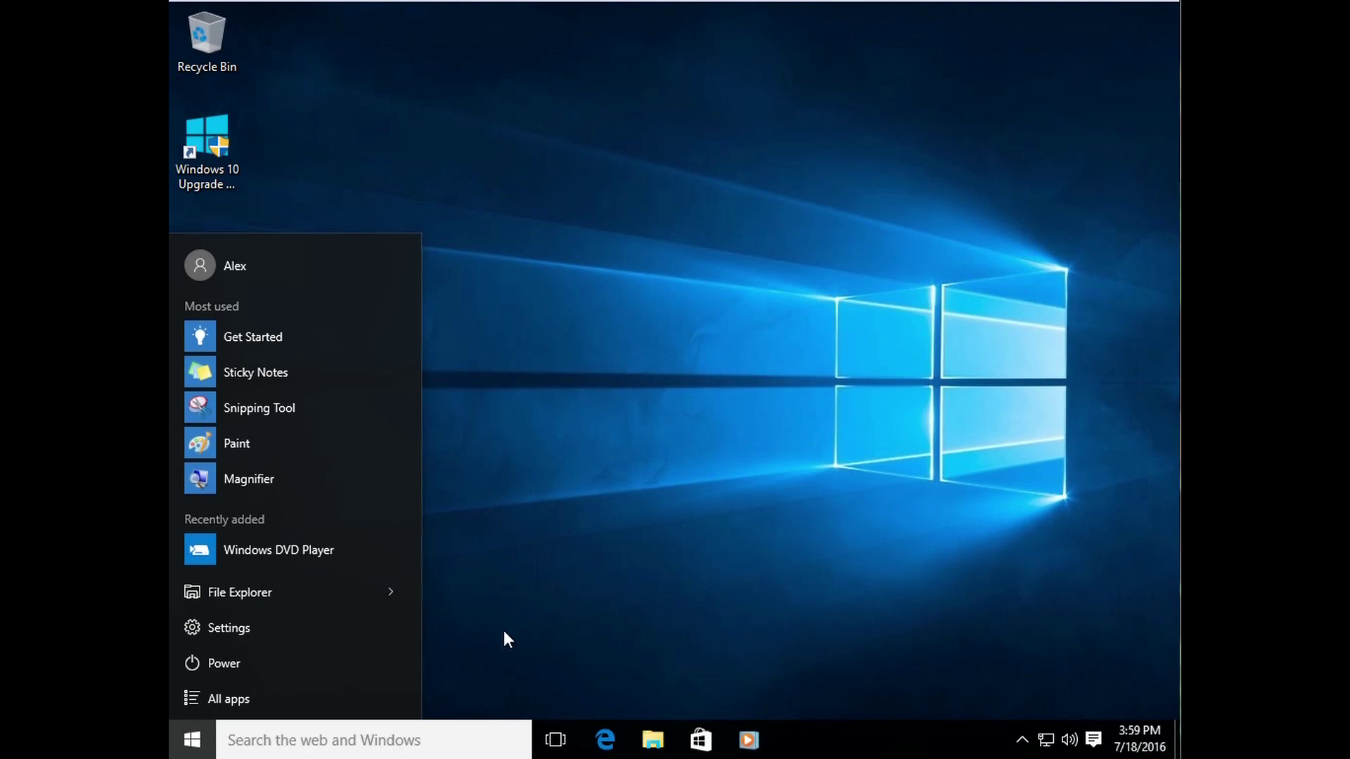
click(277, 703)
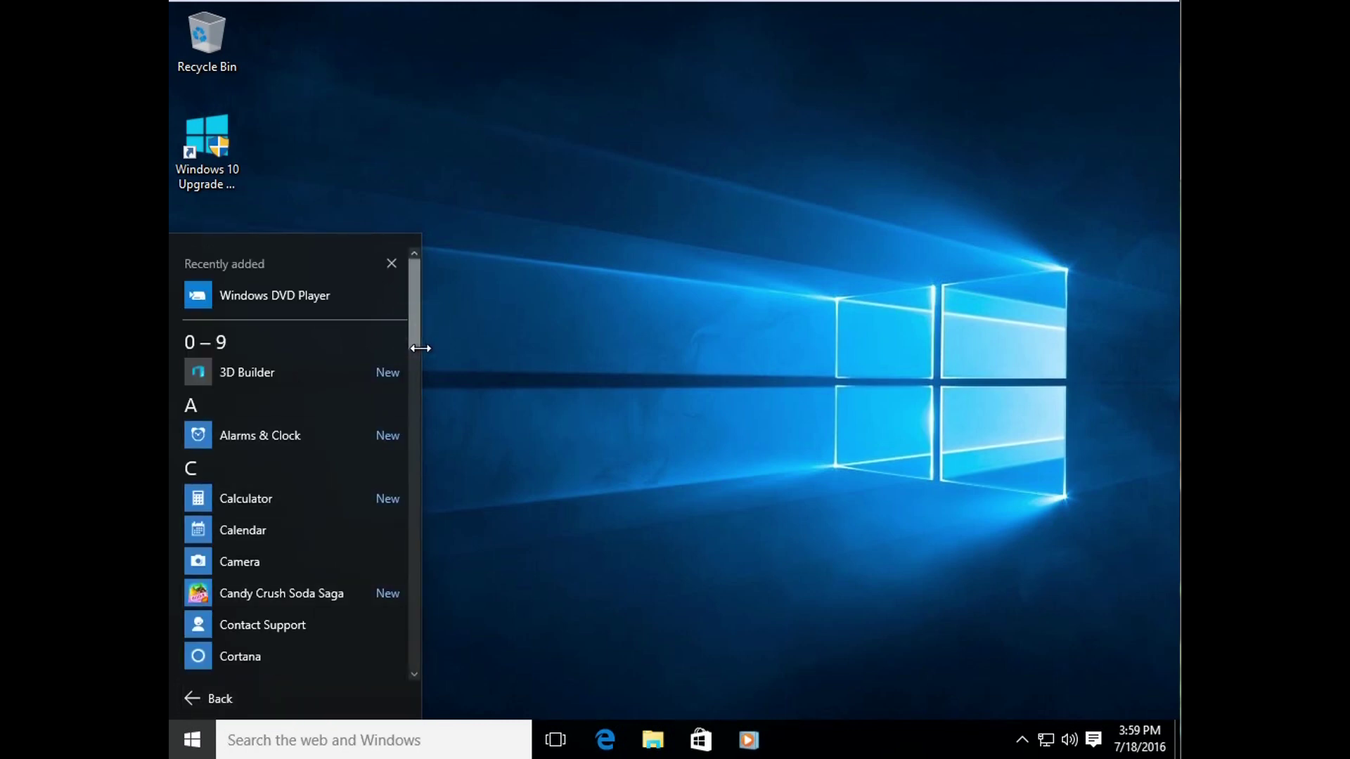
drag(412, 336, 409, 295)
click(212, 695)
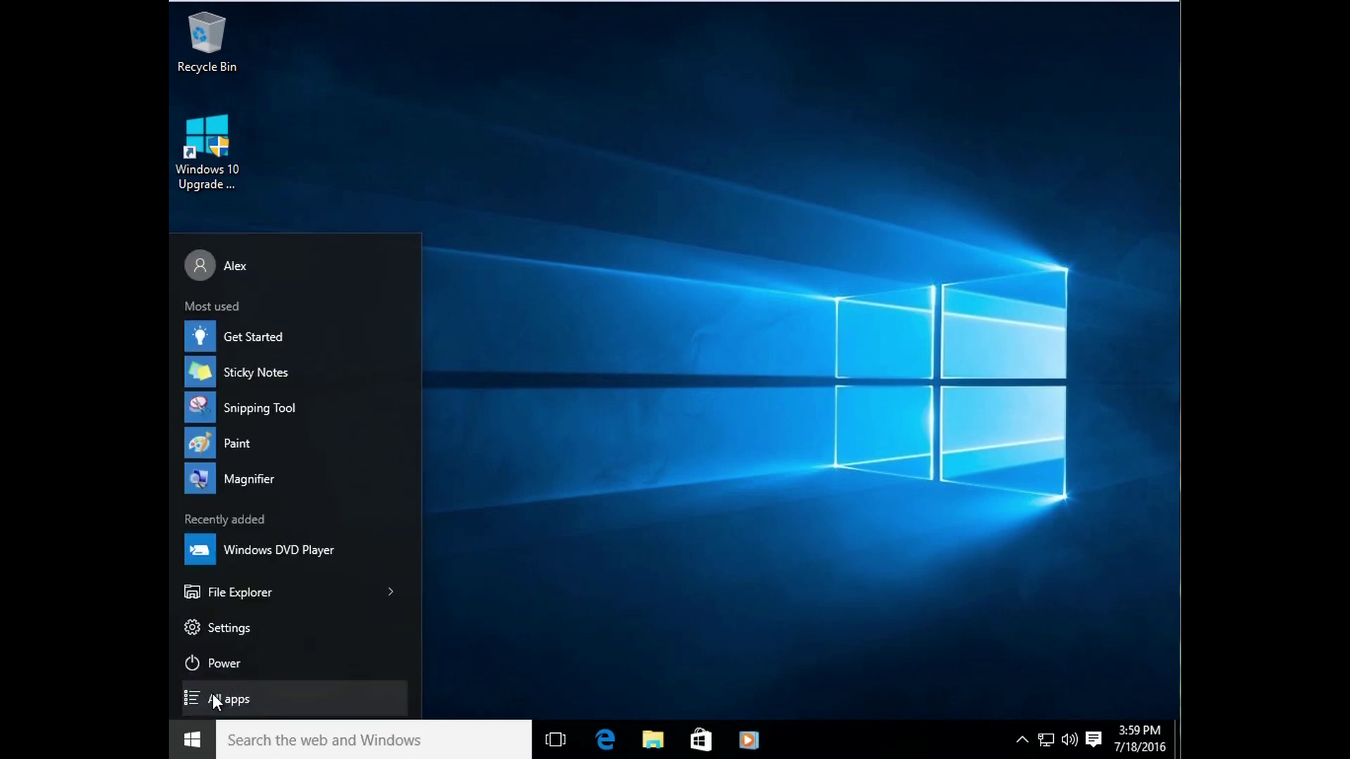
click(234, 663)
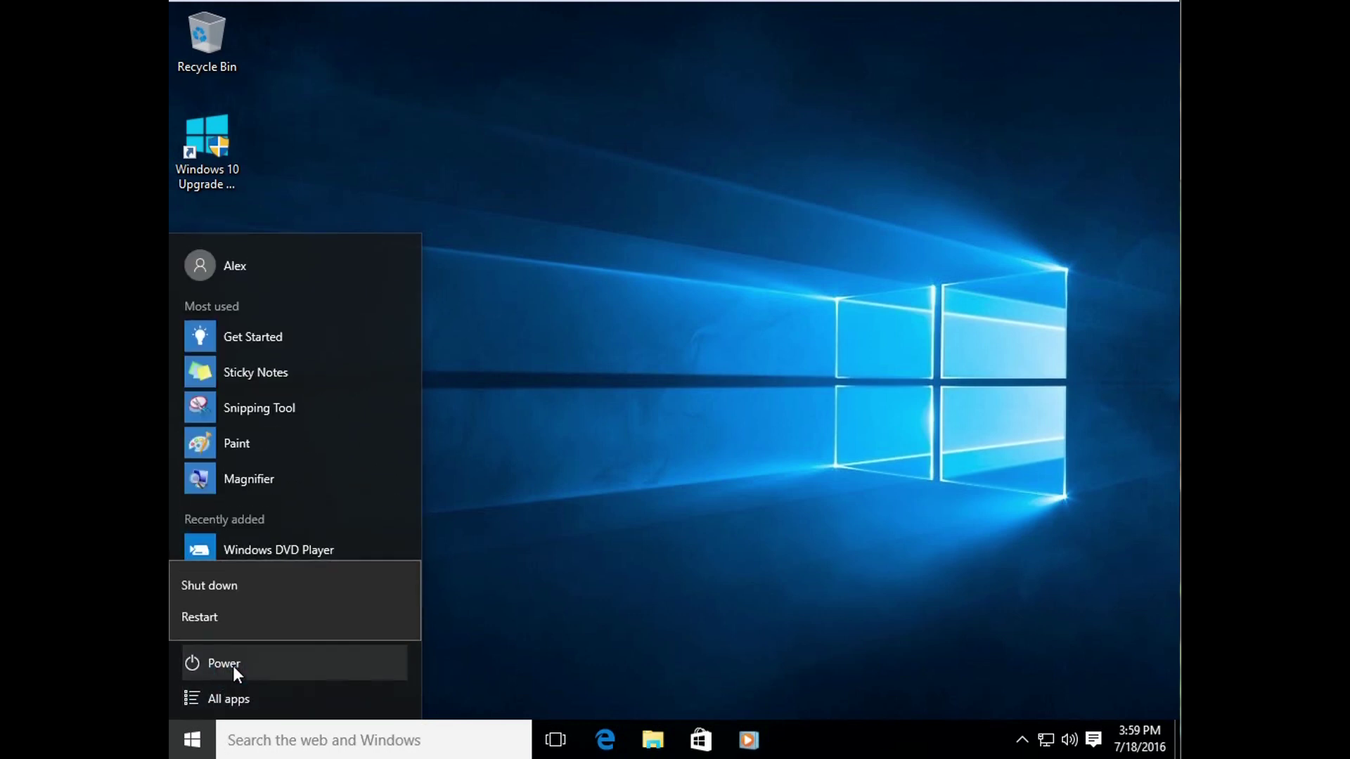
click(430, 646)
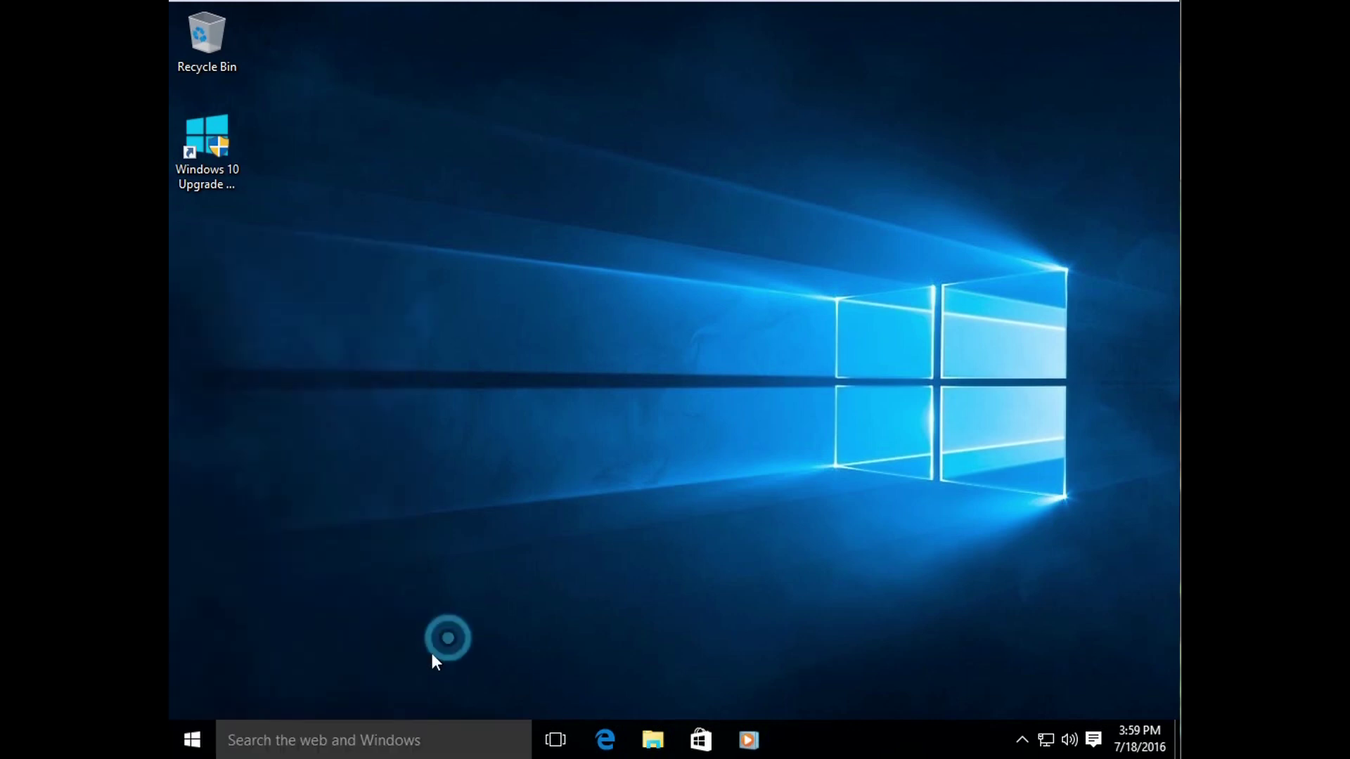
click(200, 744)
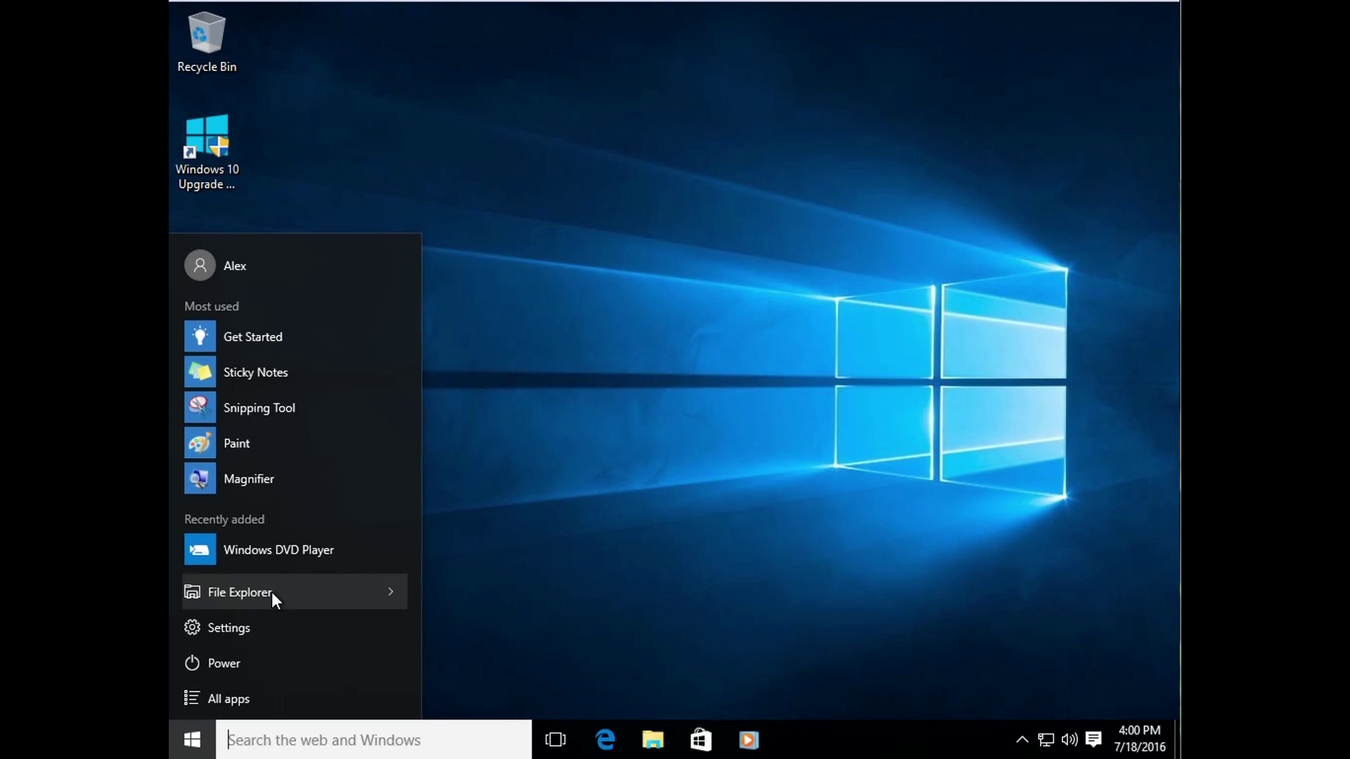
click(201, 592)
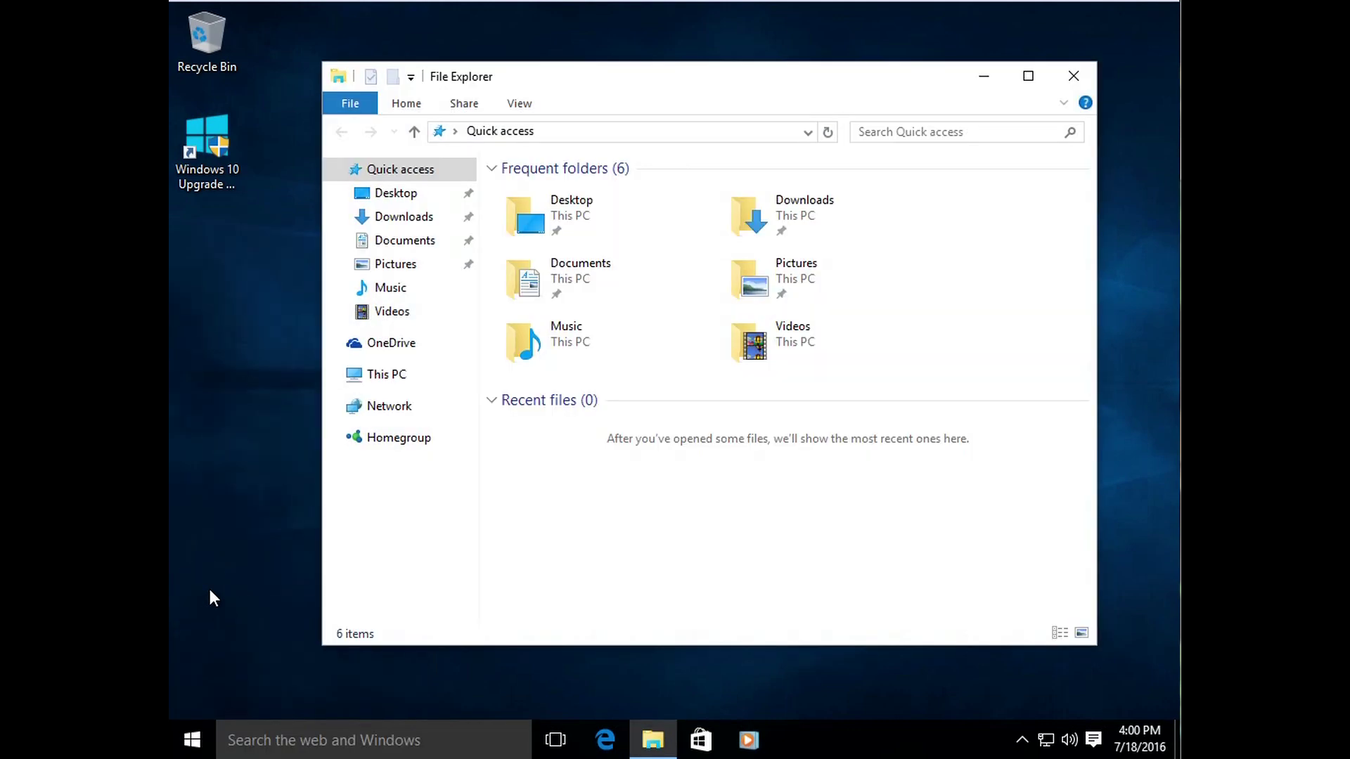
click(372, 380)
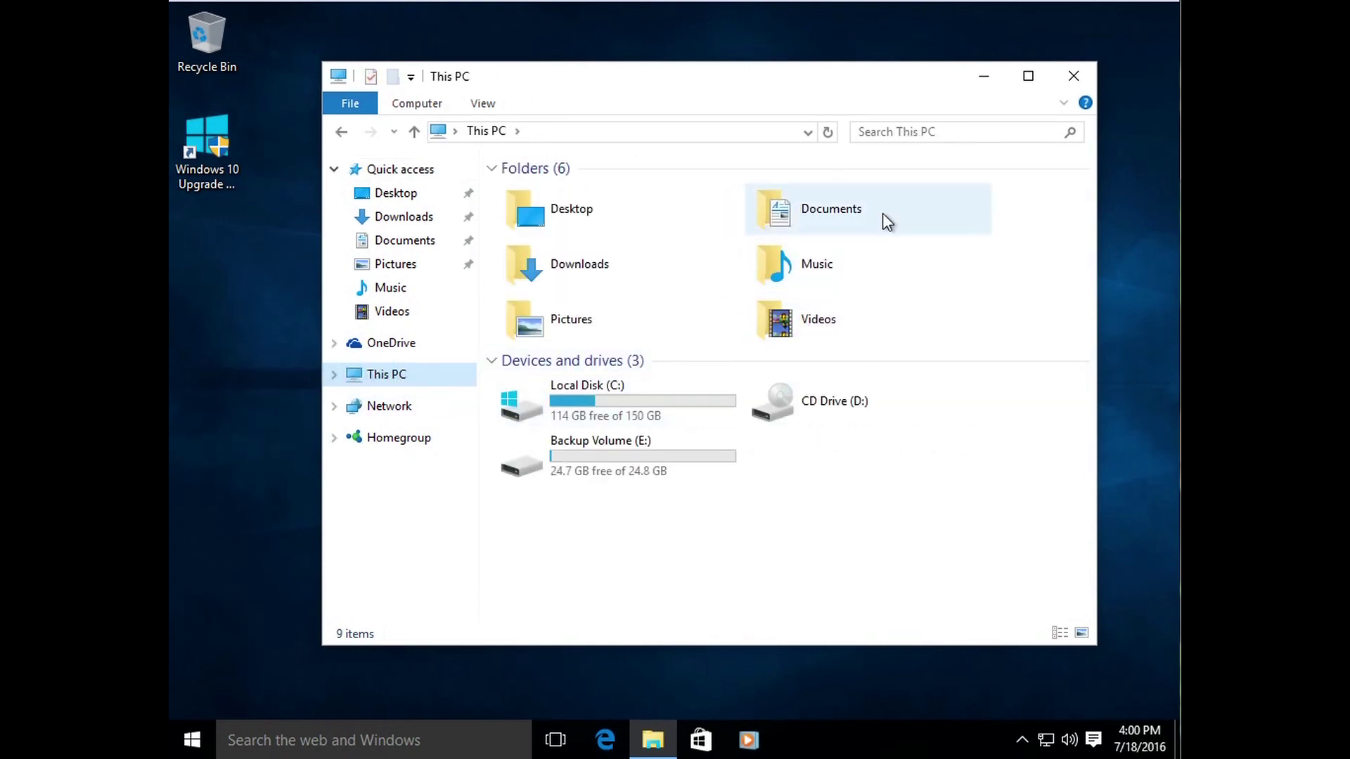
click(1075, 78)
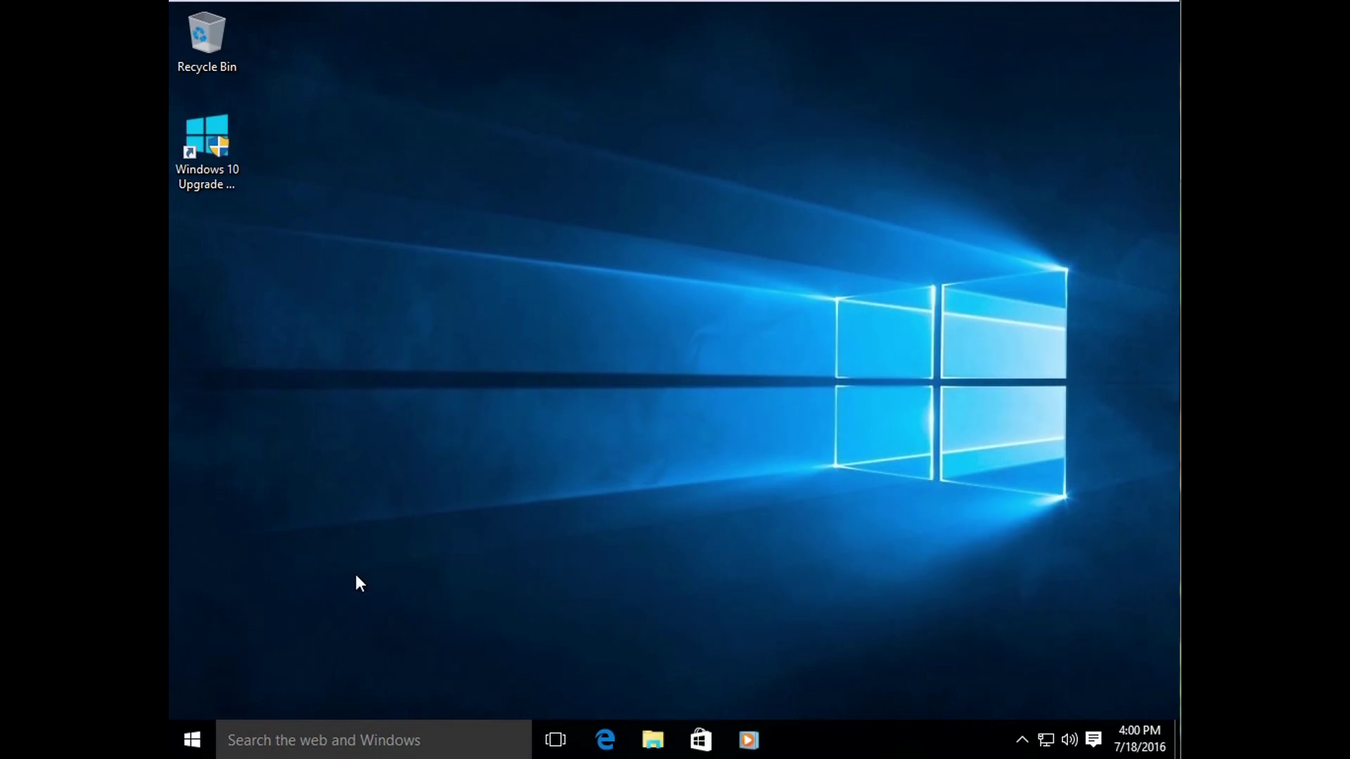
click(198, 734)
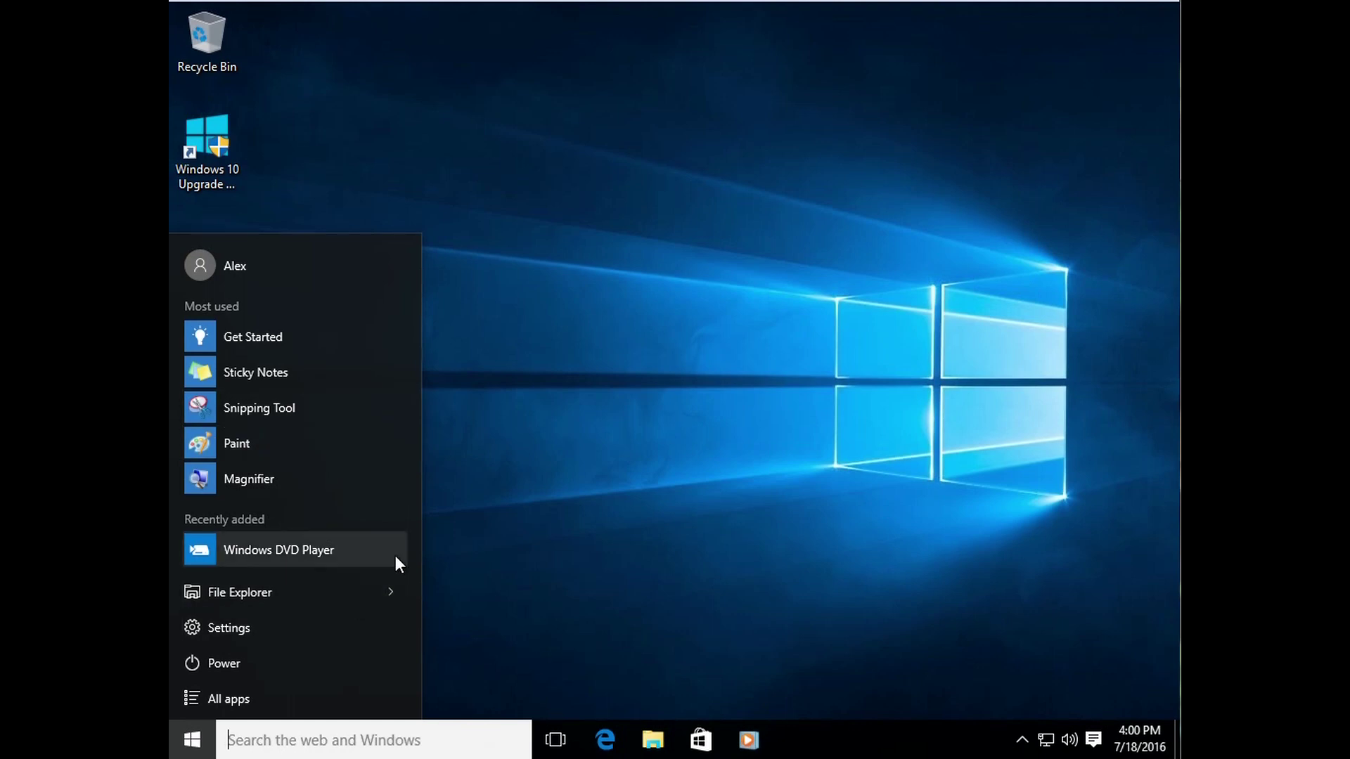
Step: Widen the Start menu and pin 3D Builder from the All apps list
drag(418, 551, 617, 566)
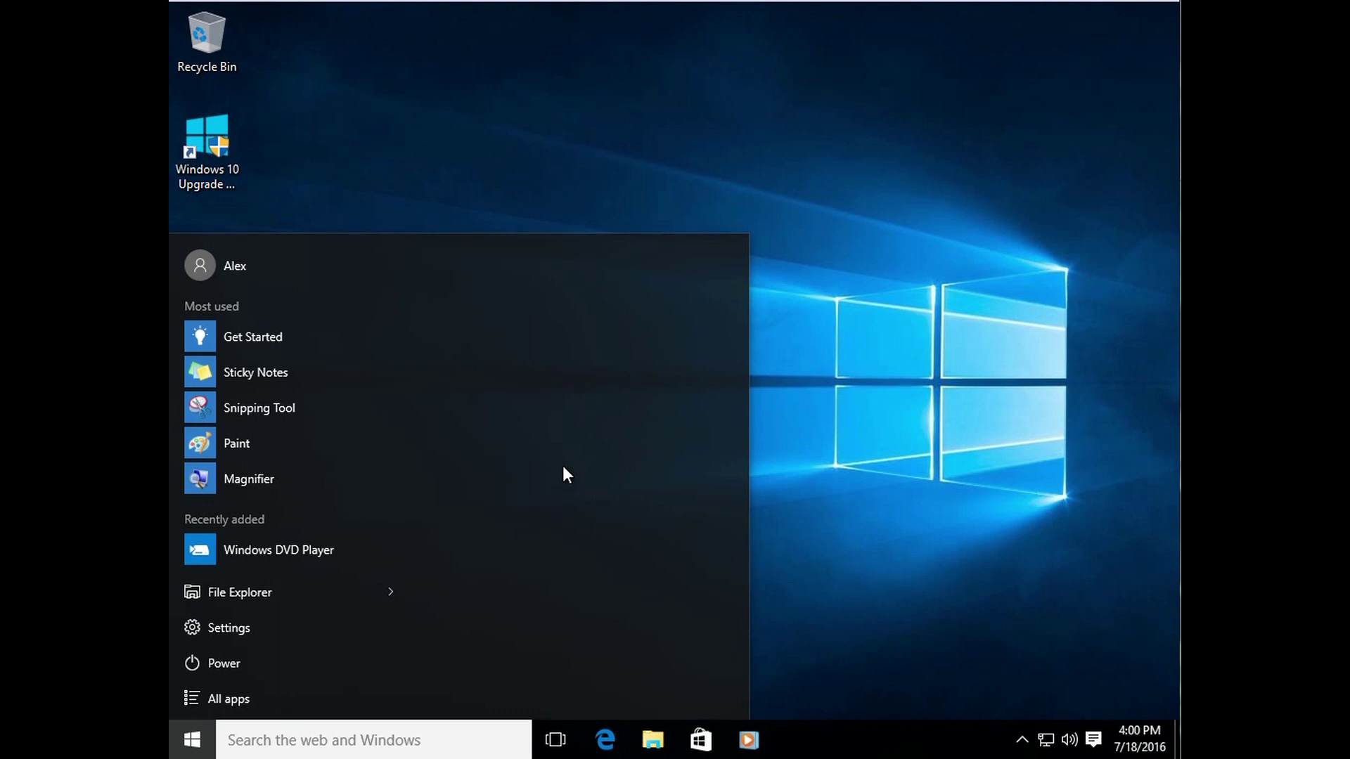
click(196, 701)
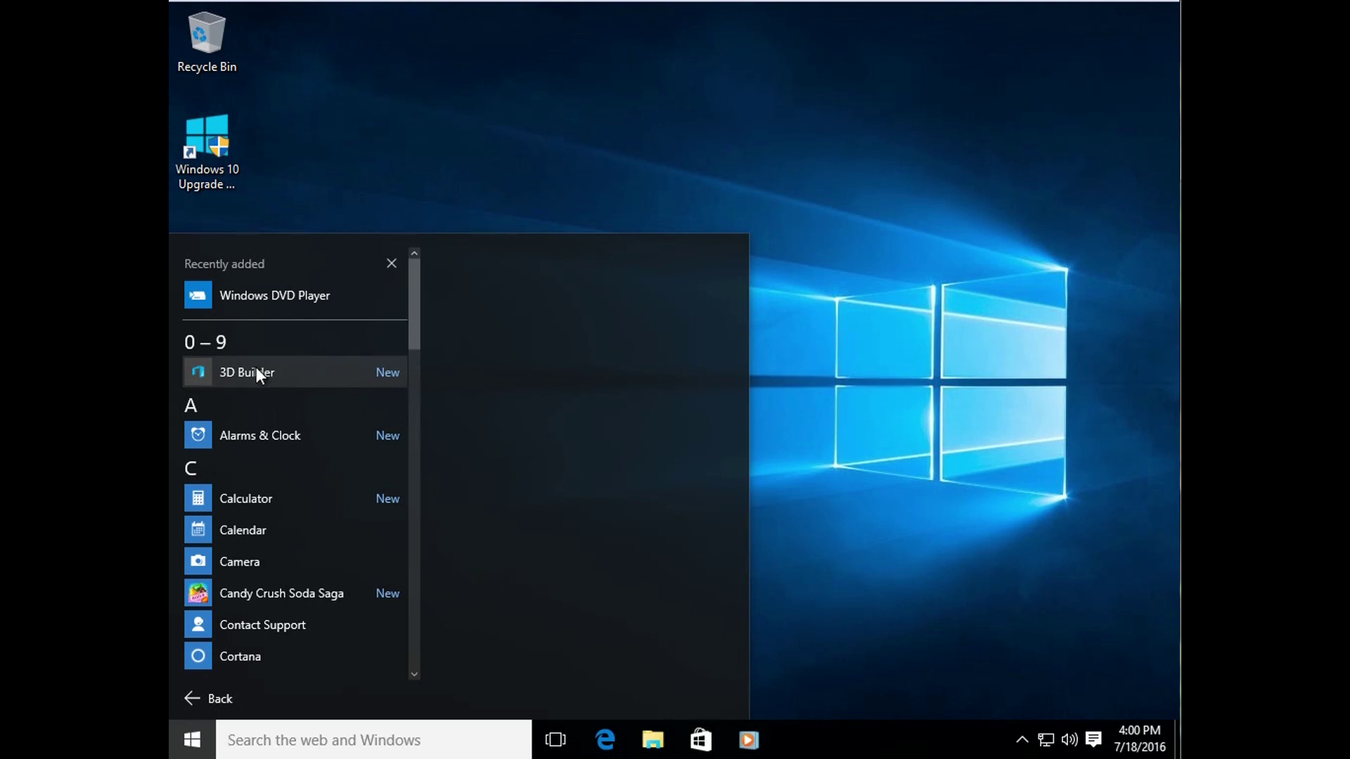
right_click(256, 366)
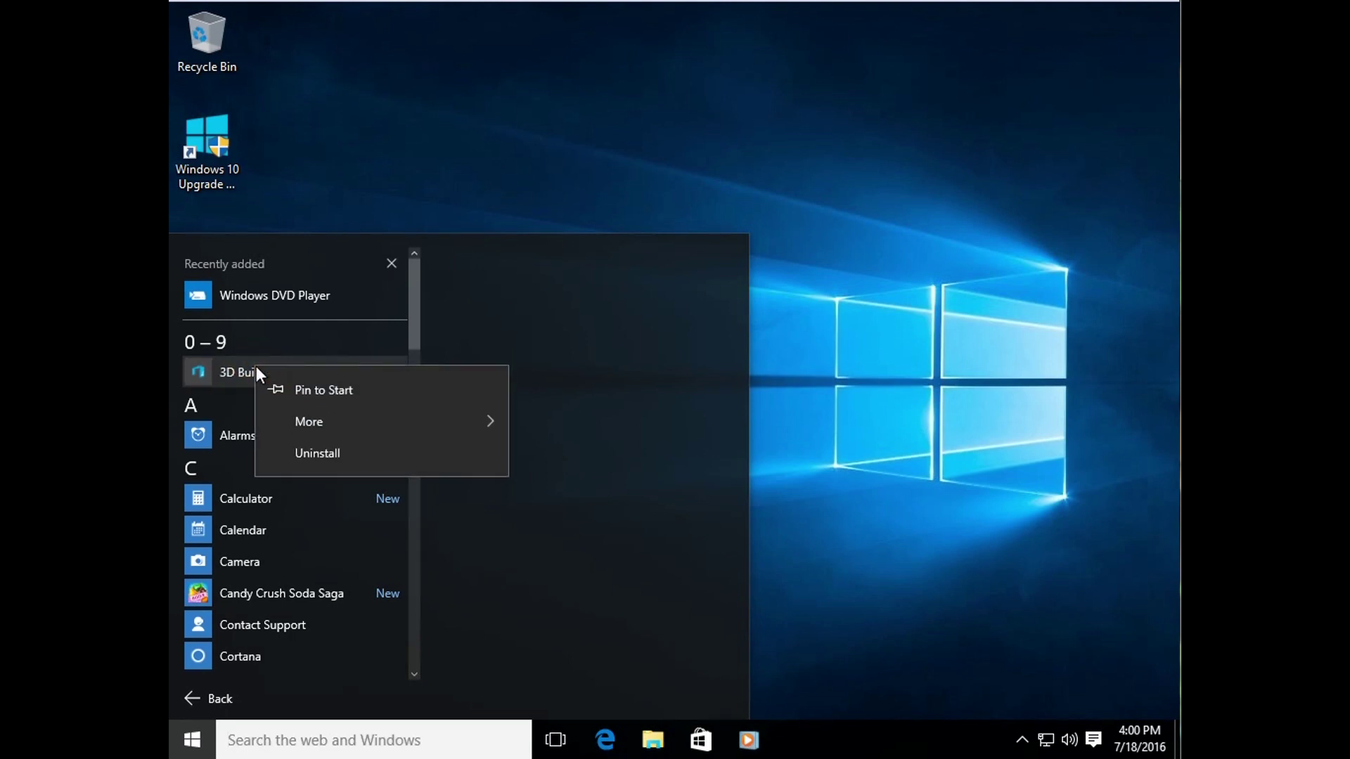
click(327, 389)
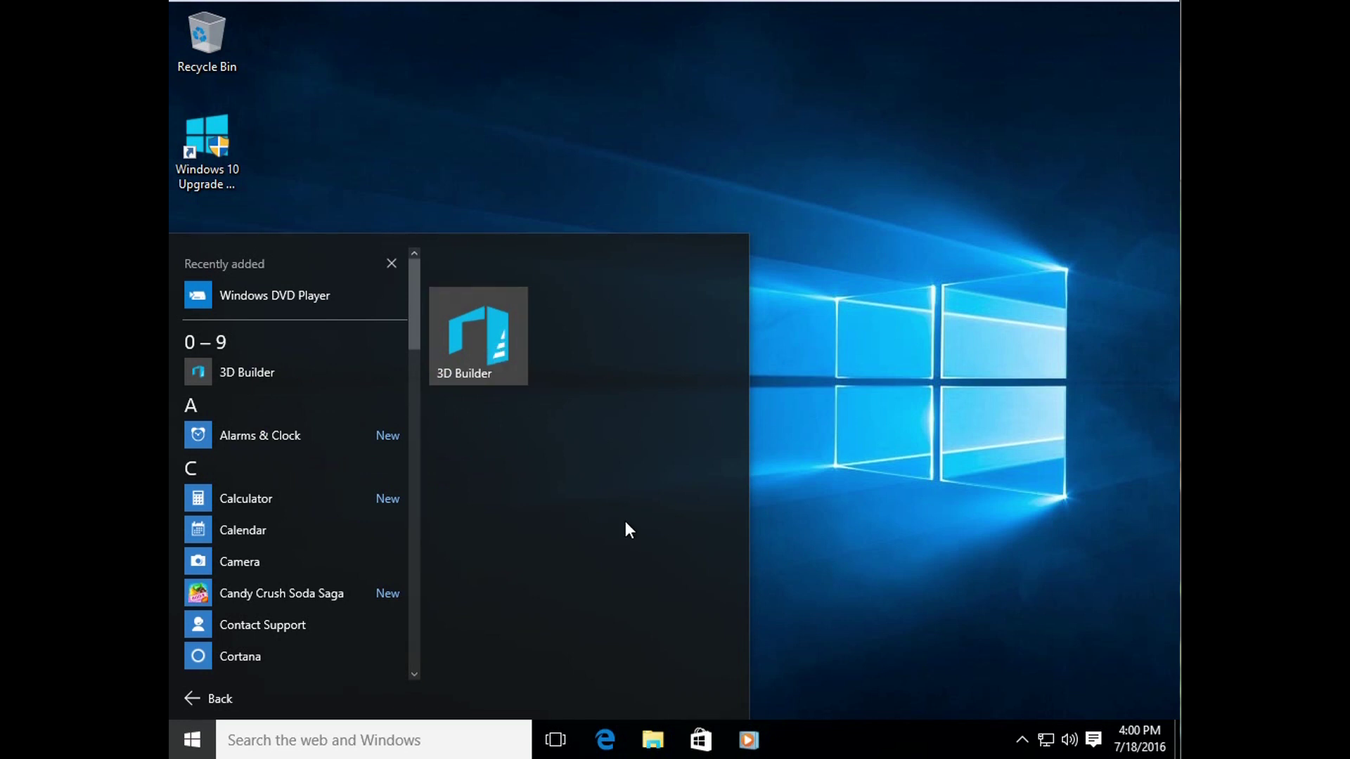
Step: Resize the 3D Builder tile to wide, then large, then medium
right_click(494, 333)
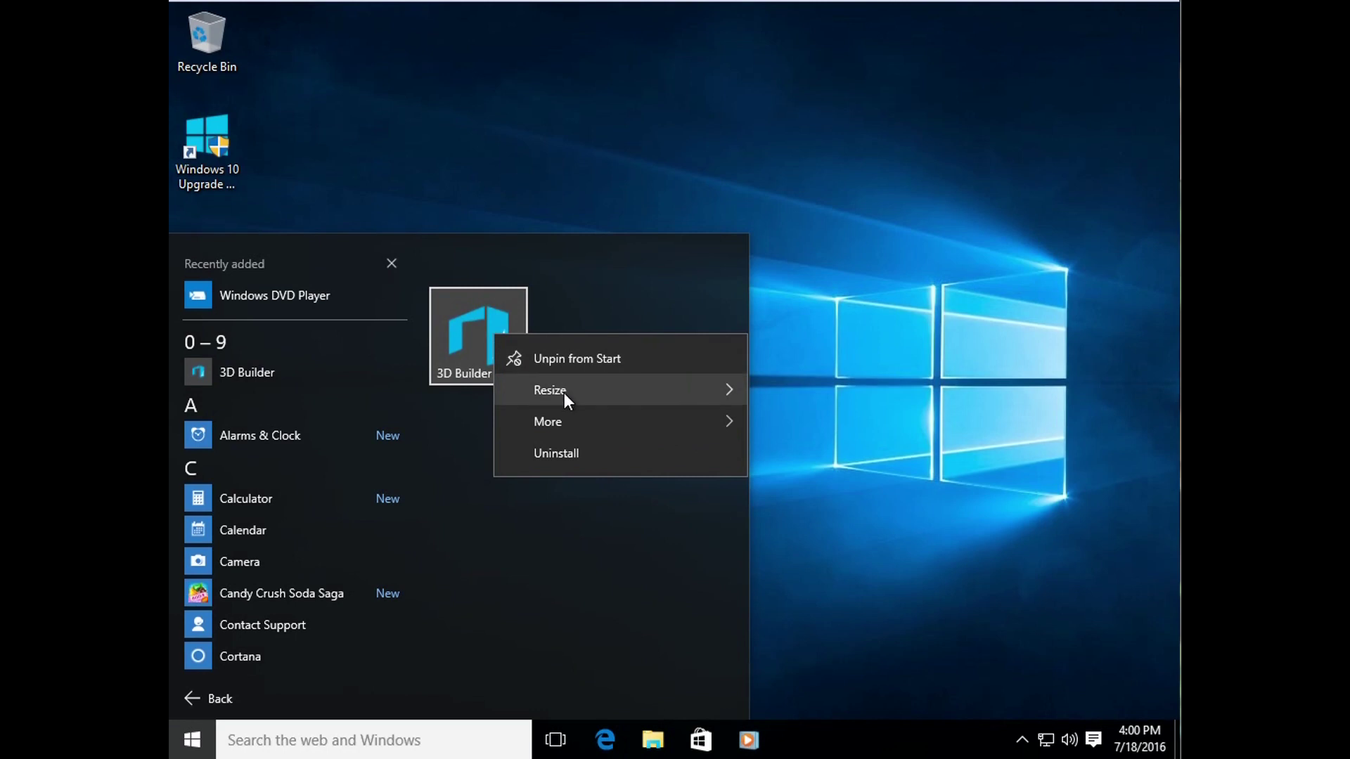
mouse_move(565, 391)
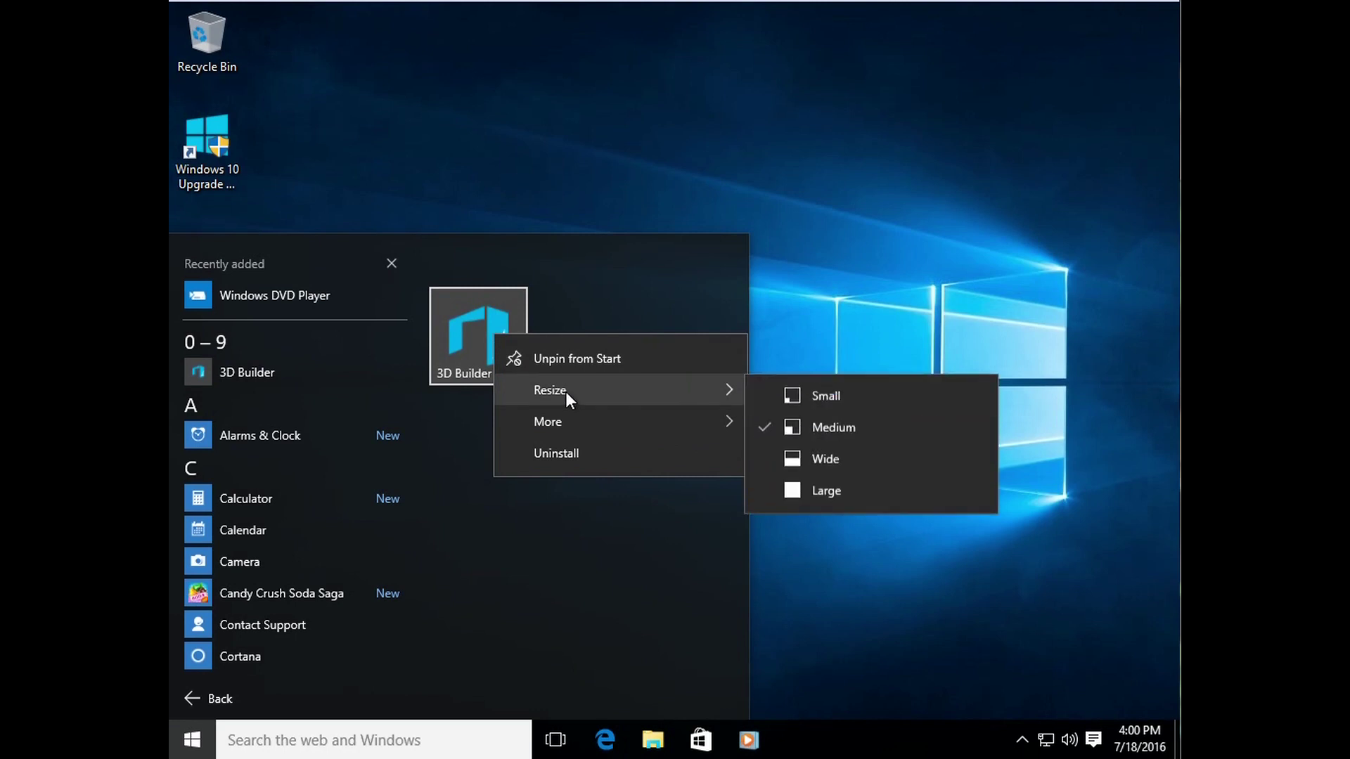
click(808, 455)
right_click(545, 335)
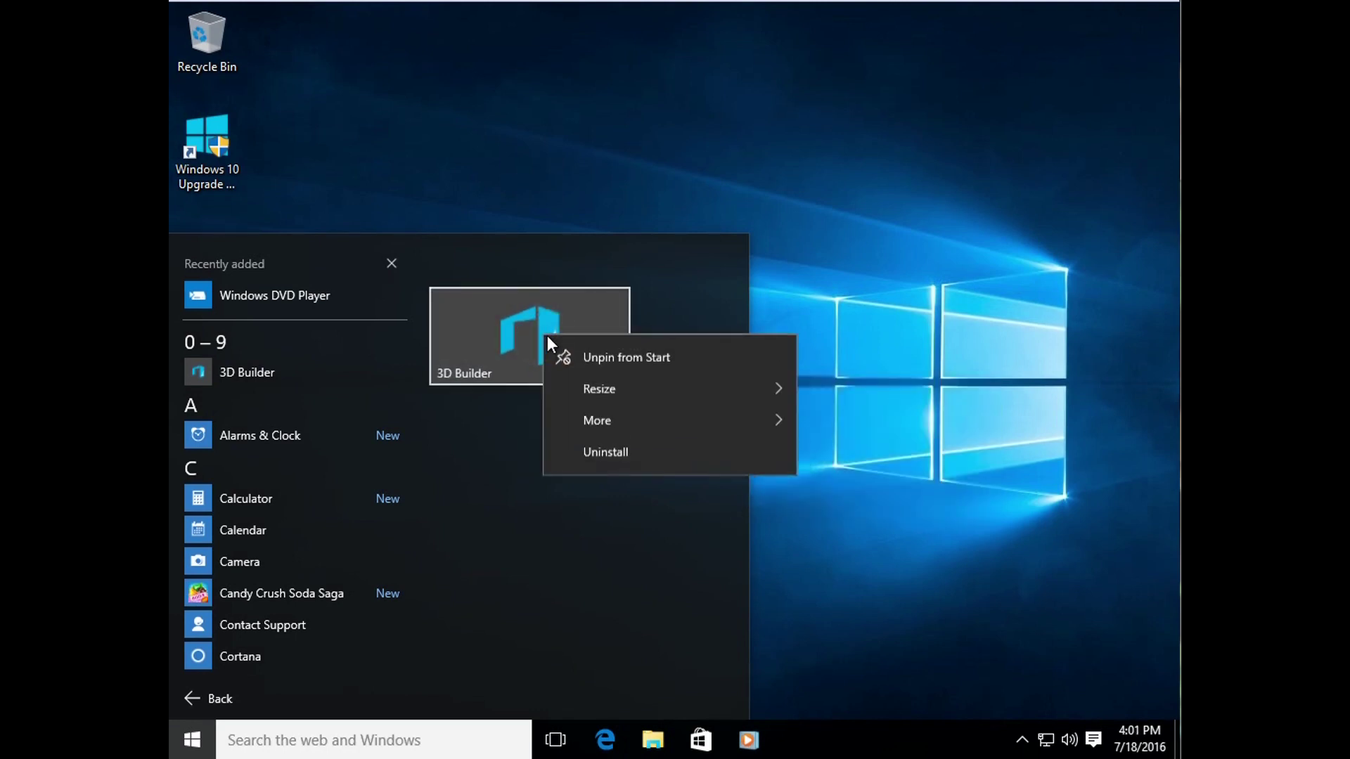
mouse_move(614, 395)
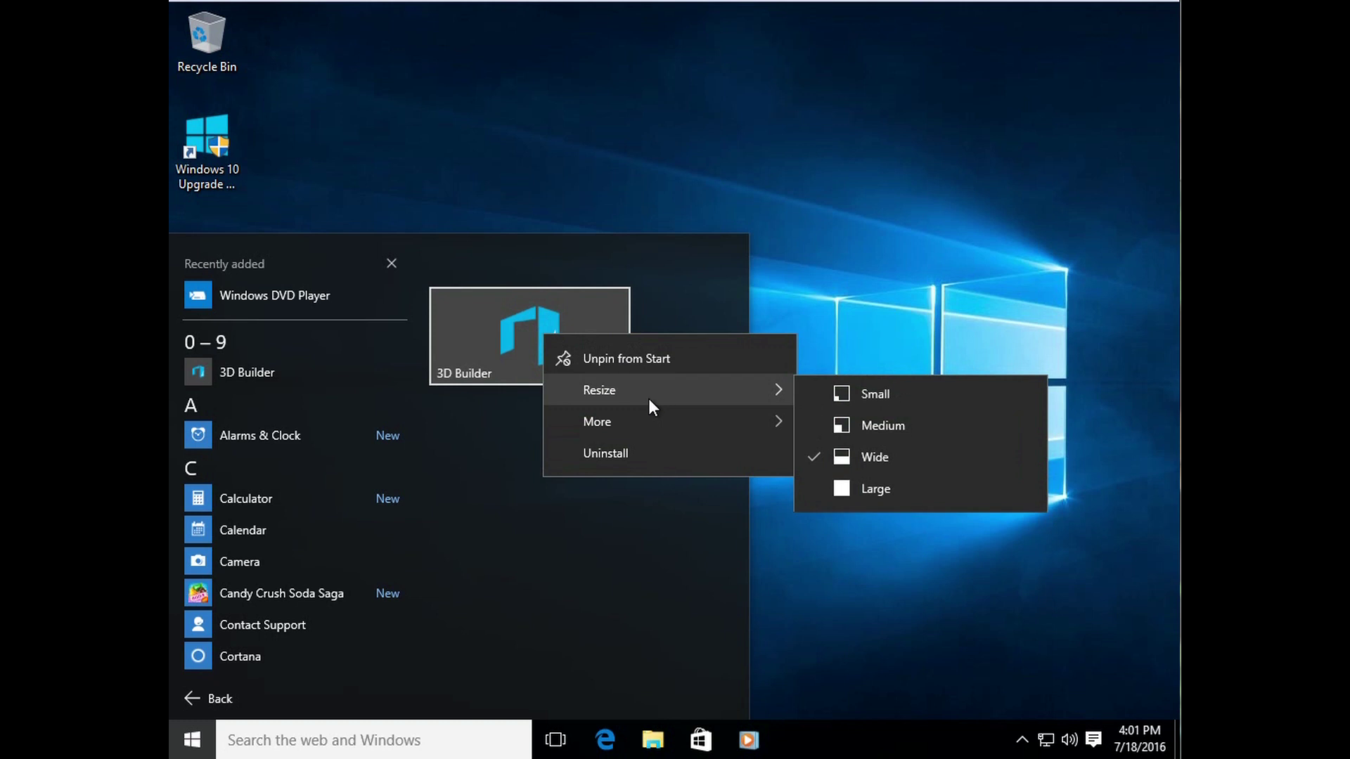
click(853, 494)
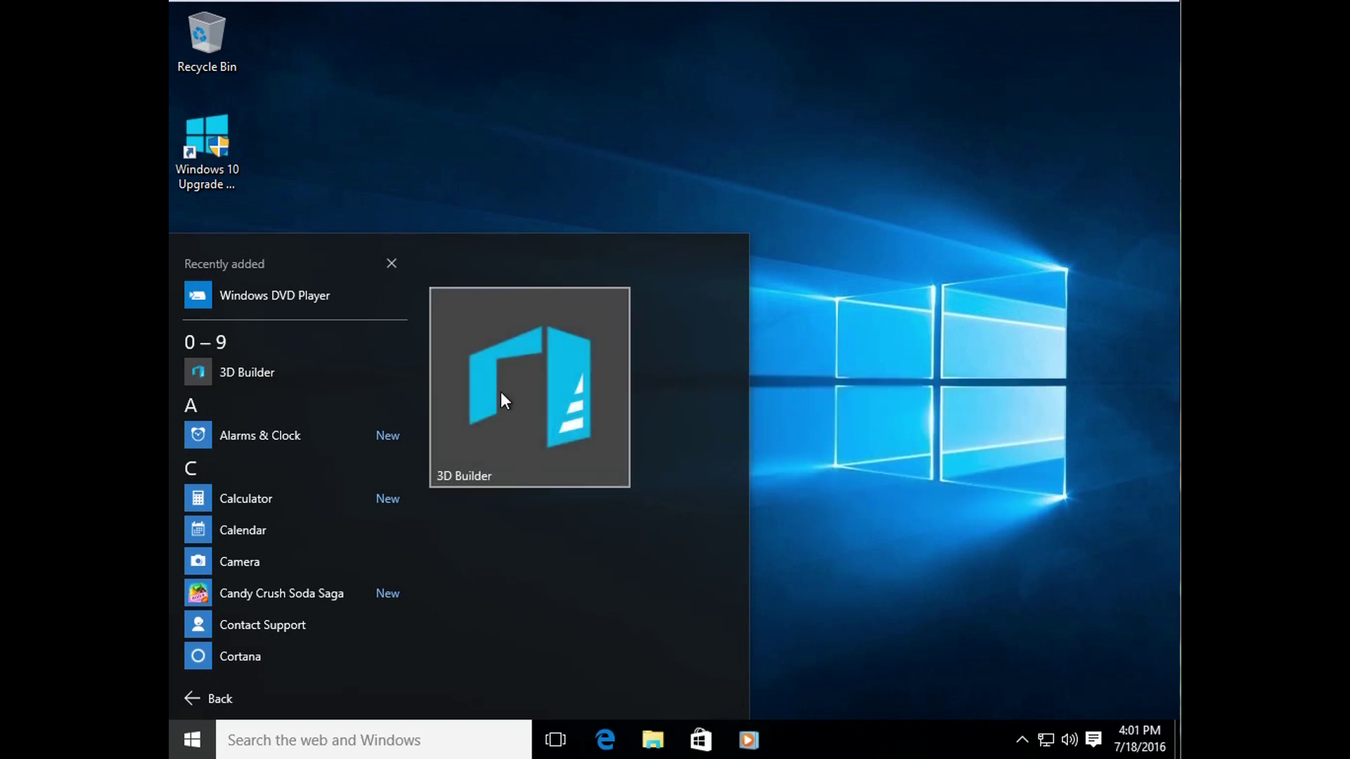
right_click(498, 377)
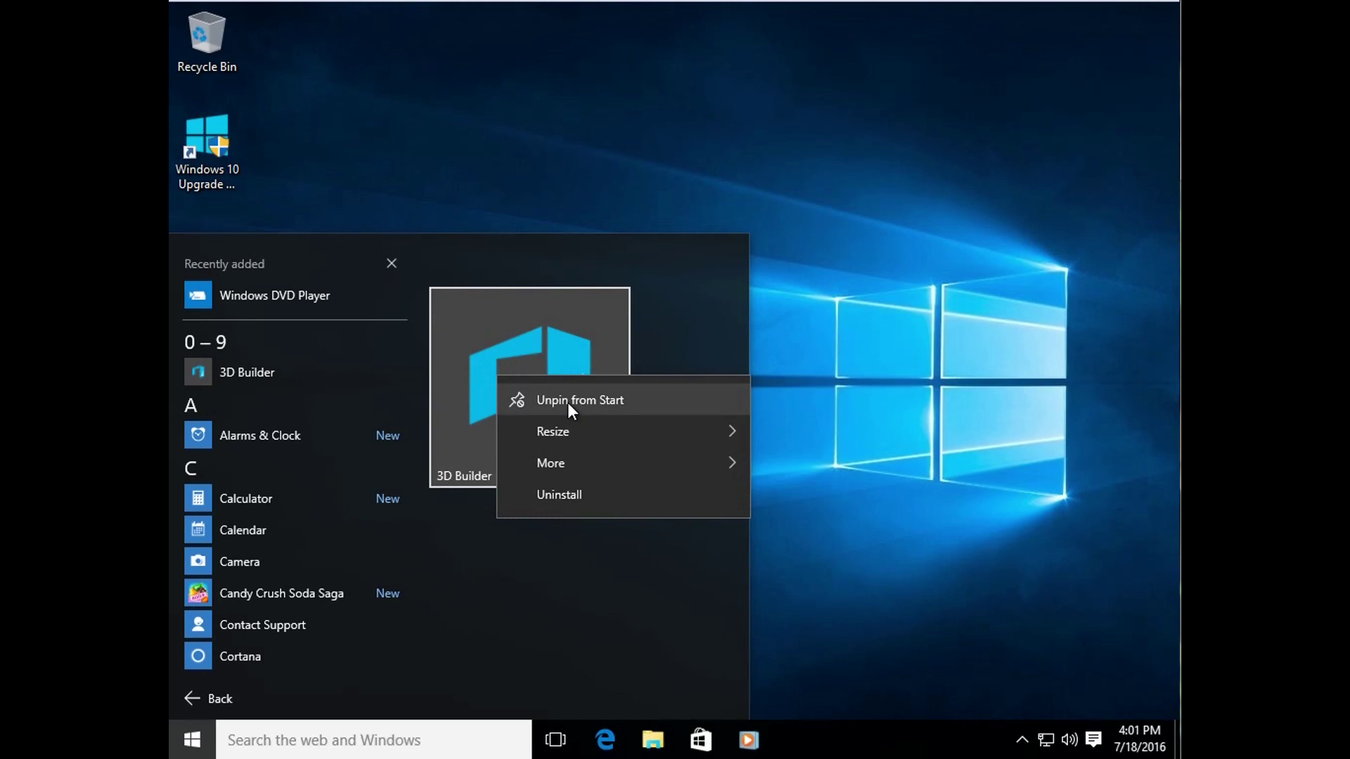
mouse_move(579, 433)
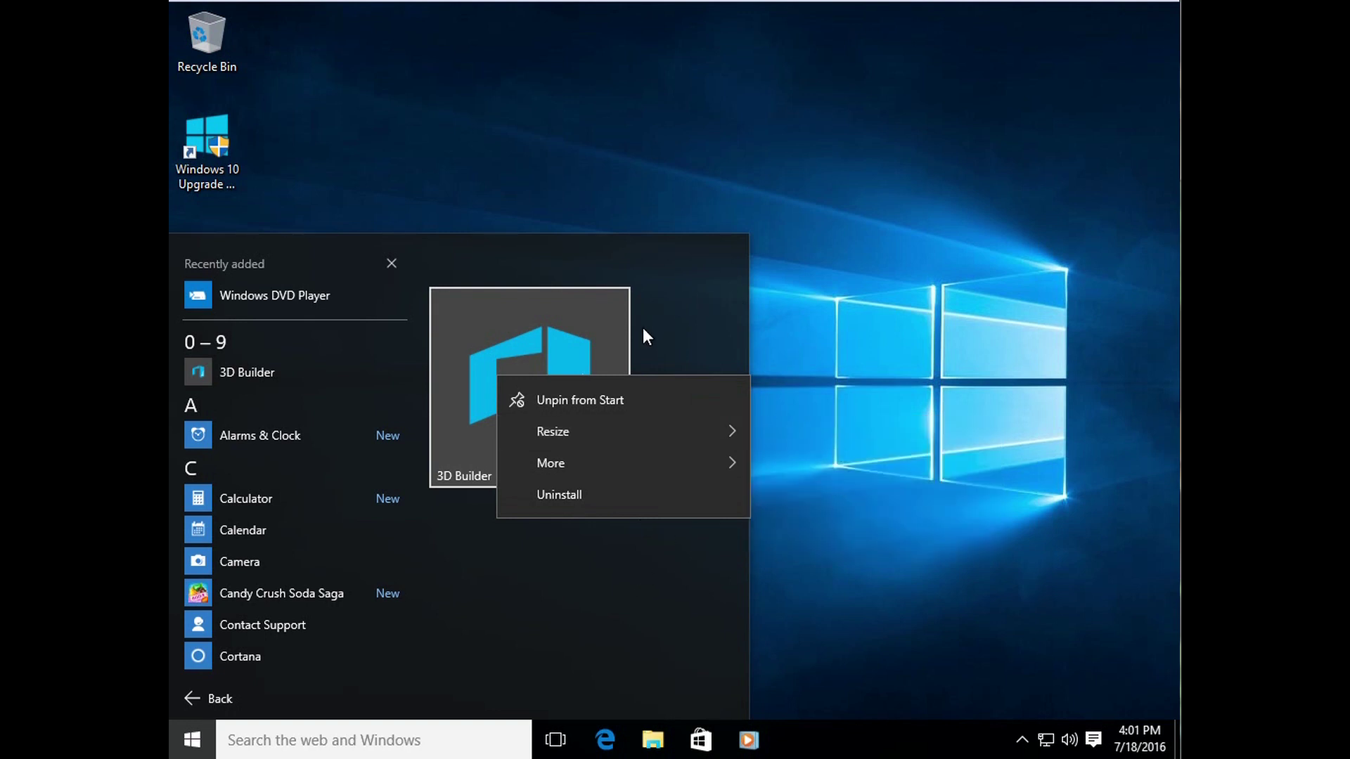
mouse_move(639, 431)
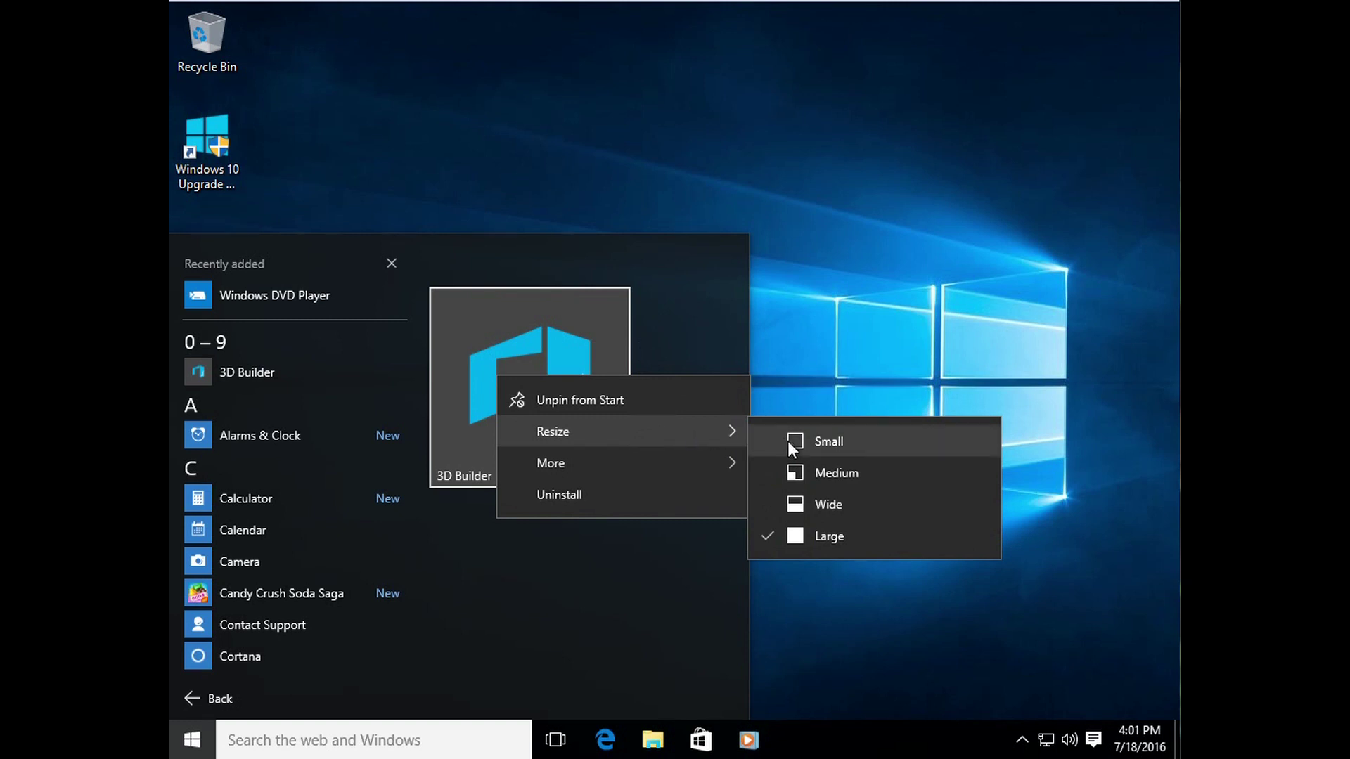
click(843, 469)
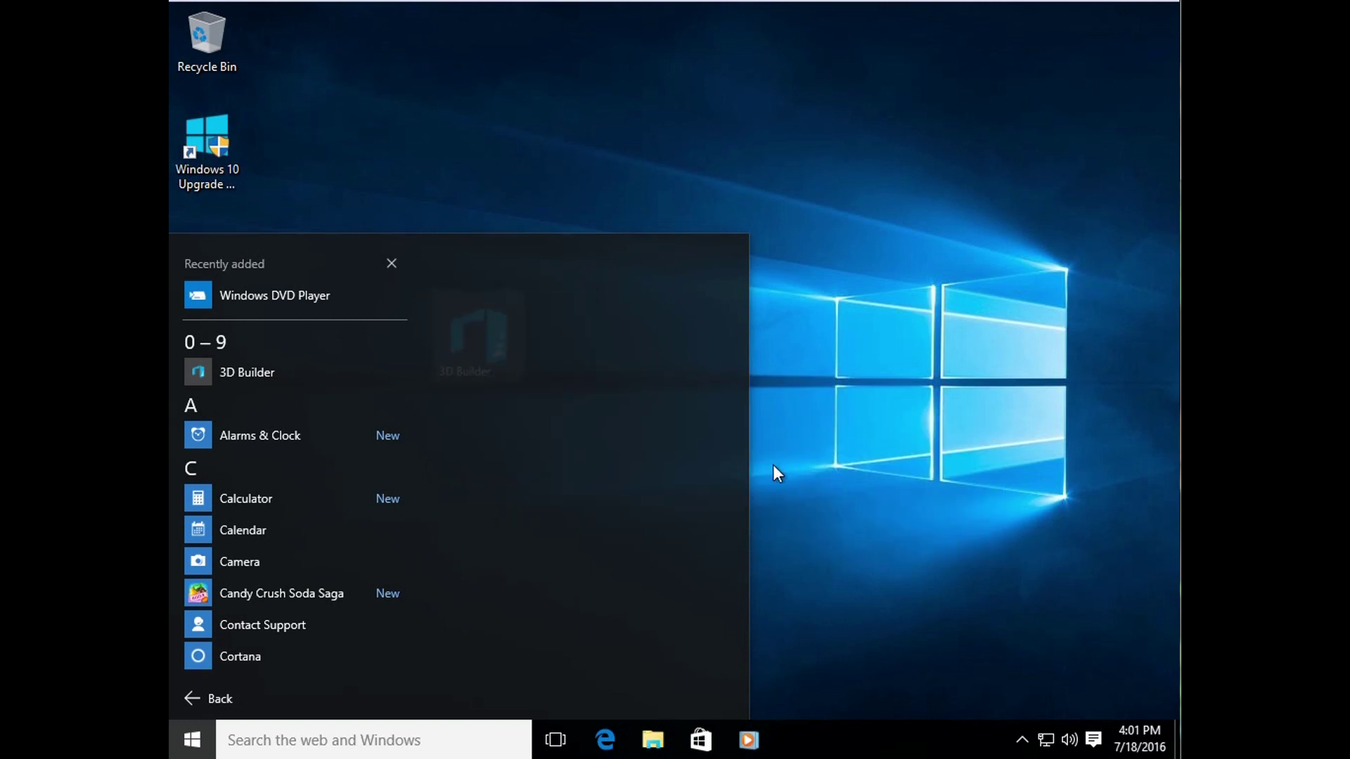
Step: Resize 3D Builder to small and back to medium, then pin Calculator to Start
right_click(500, 336)
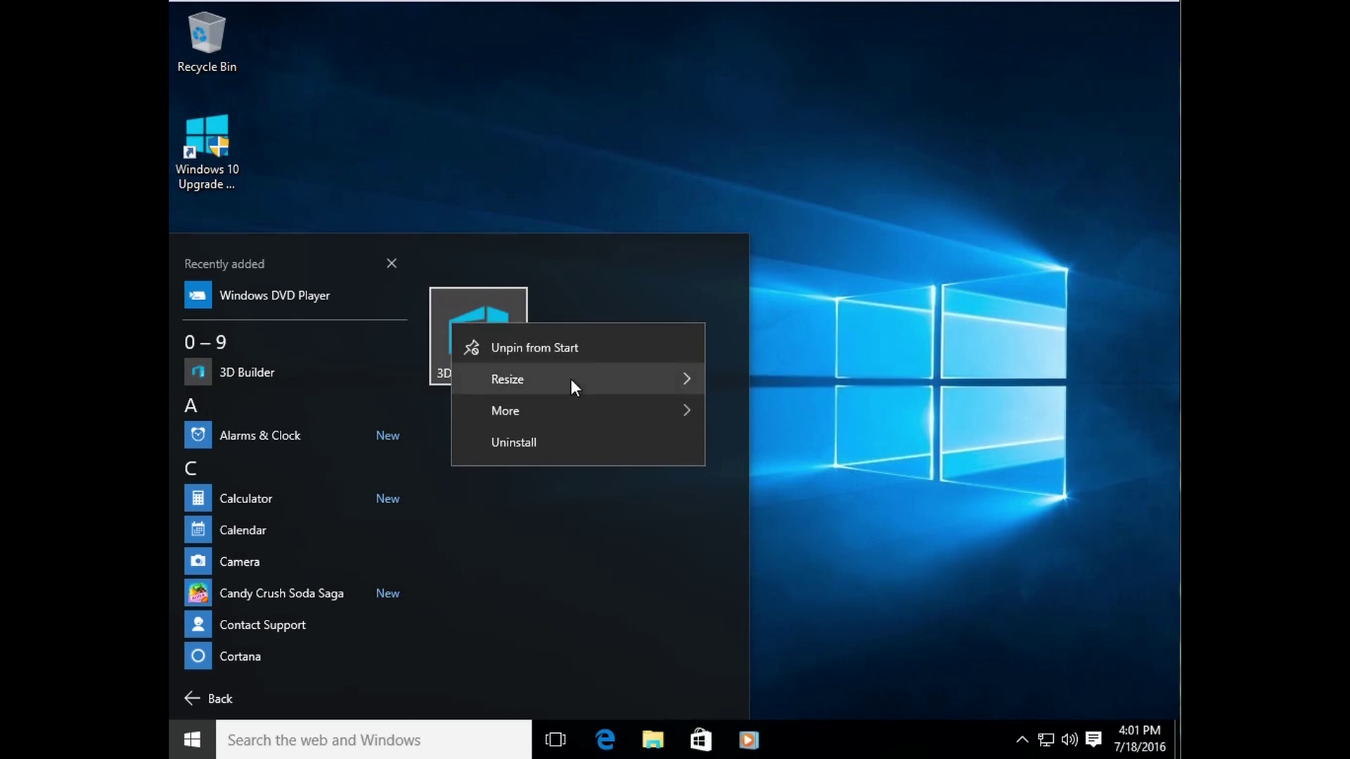
mouse_move(571, 379)
click(732, 389)
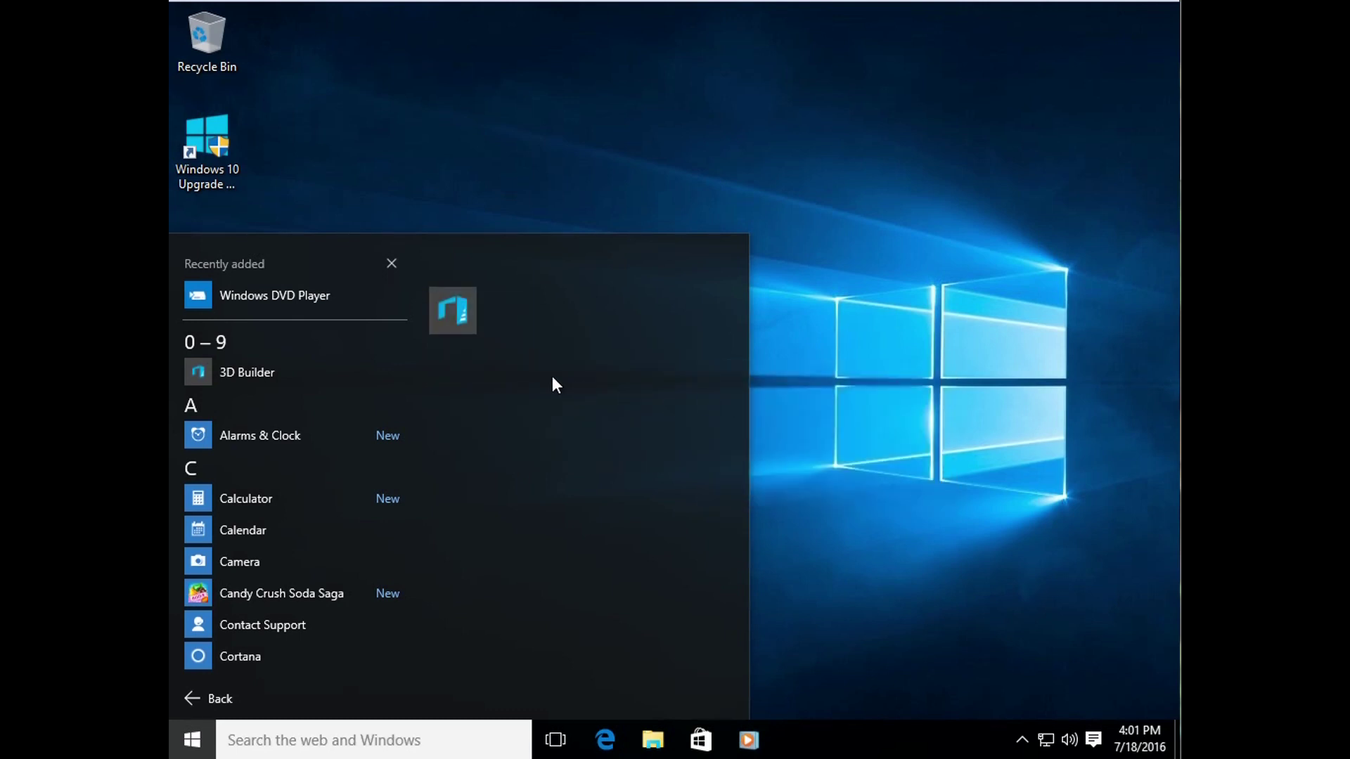
right_click(447, 314)
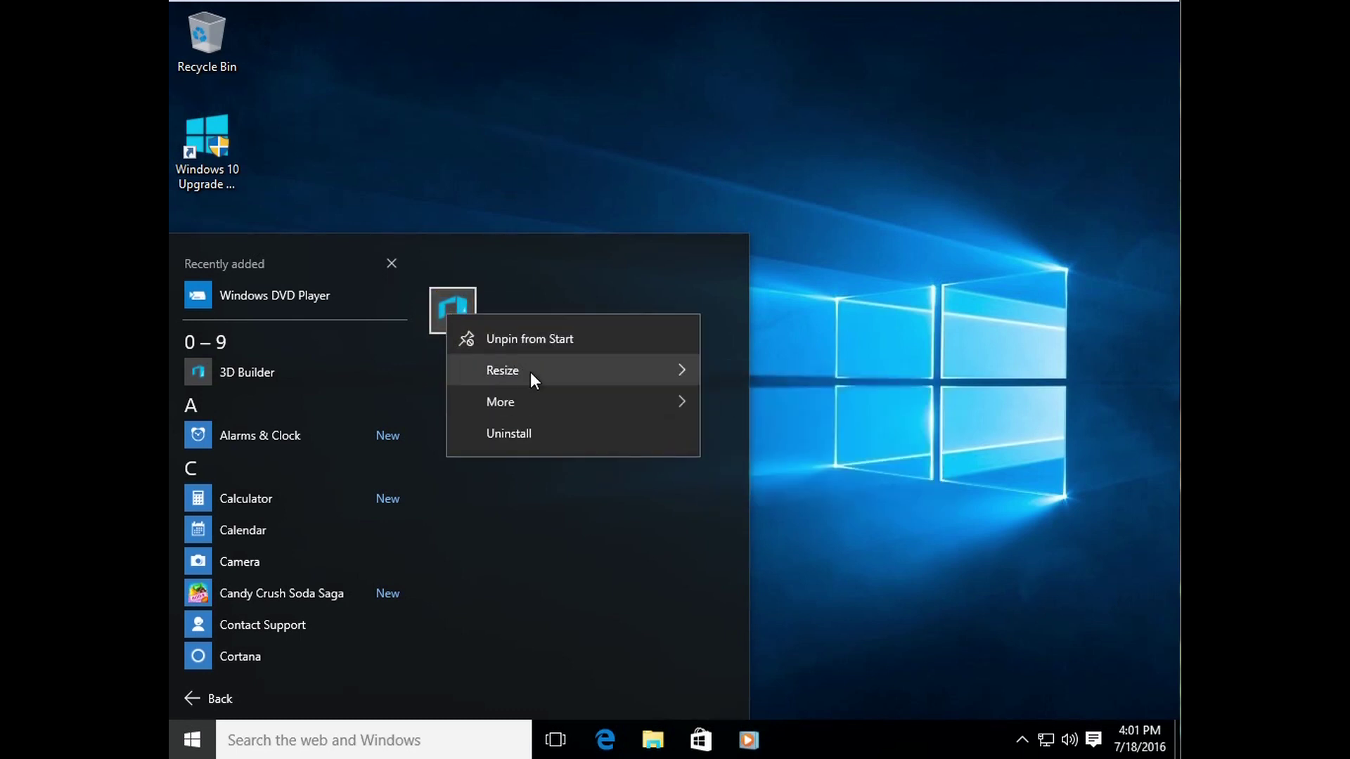
mouse_move(693, 373)
click(753, 416)
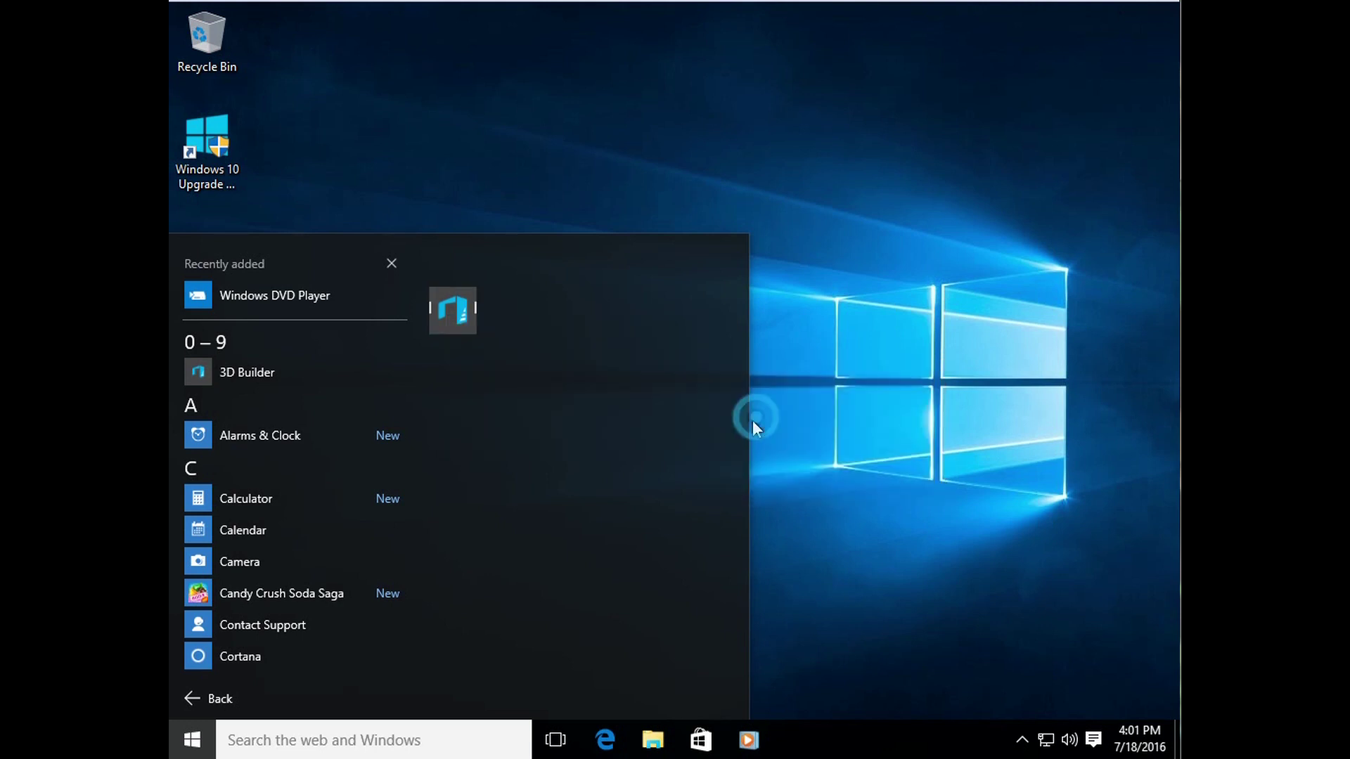
right_click(271, 500)
click(335, 523)
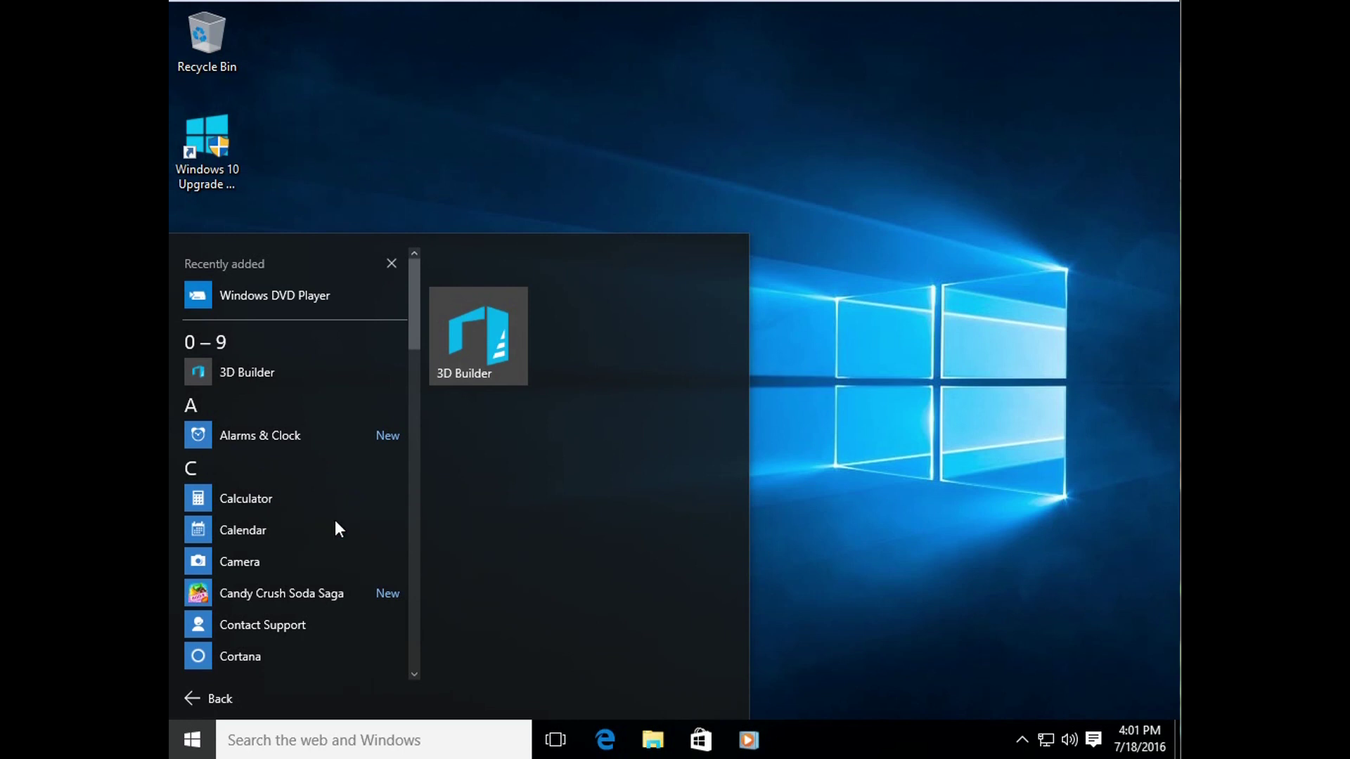
Step: Resize the Calculator tile to Wide
right_click(606, 352)
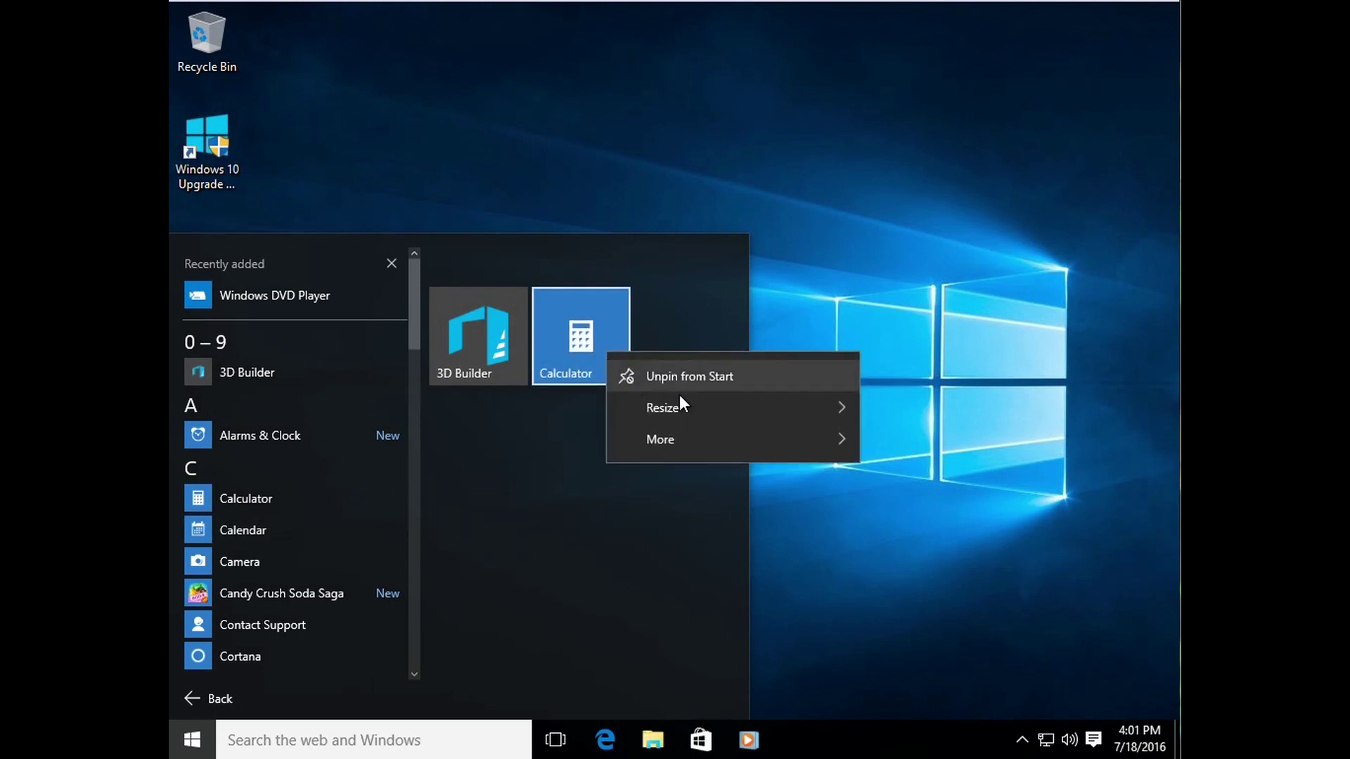
mouse_move(714, 415)
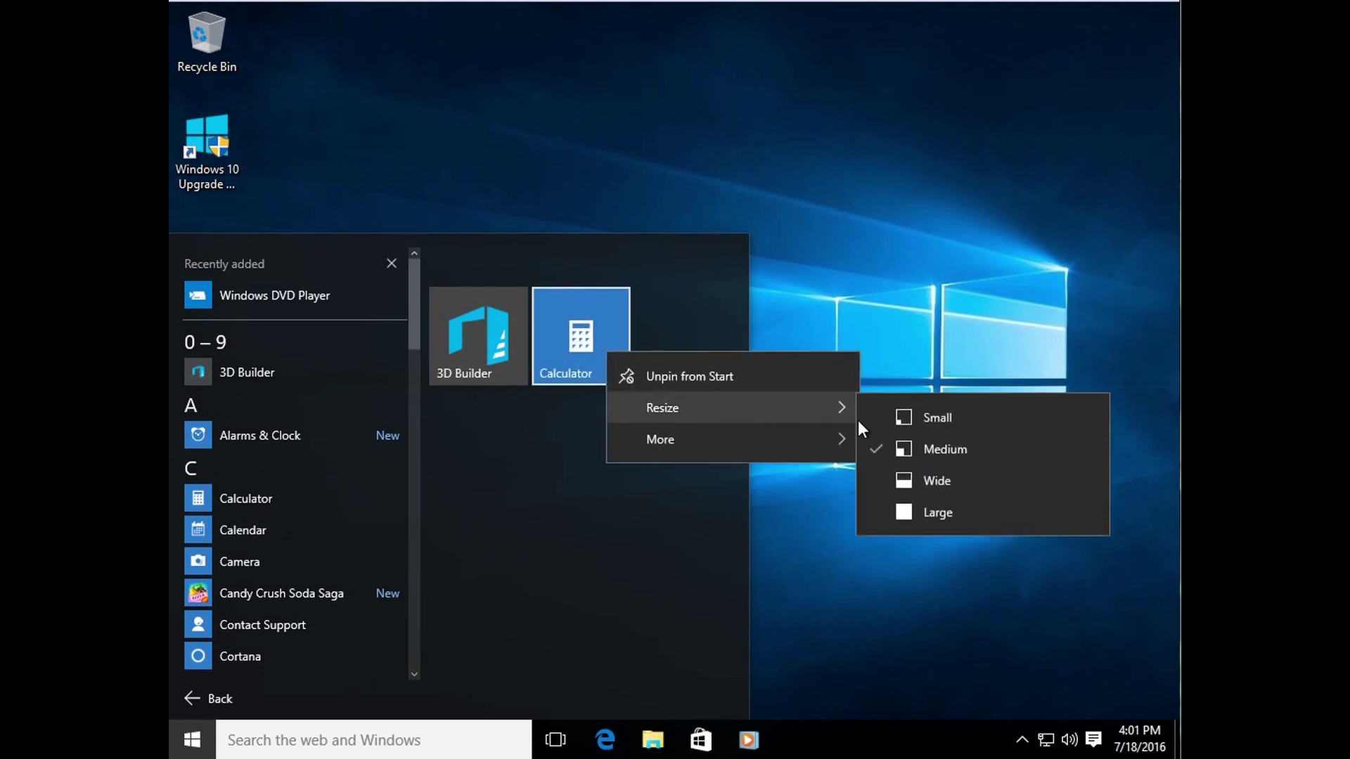
click(926, 474)
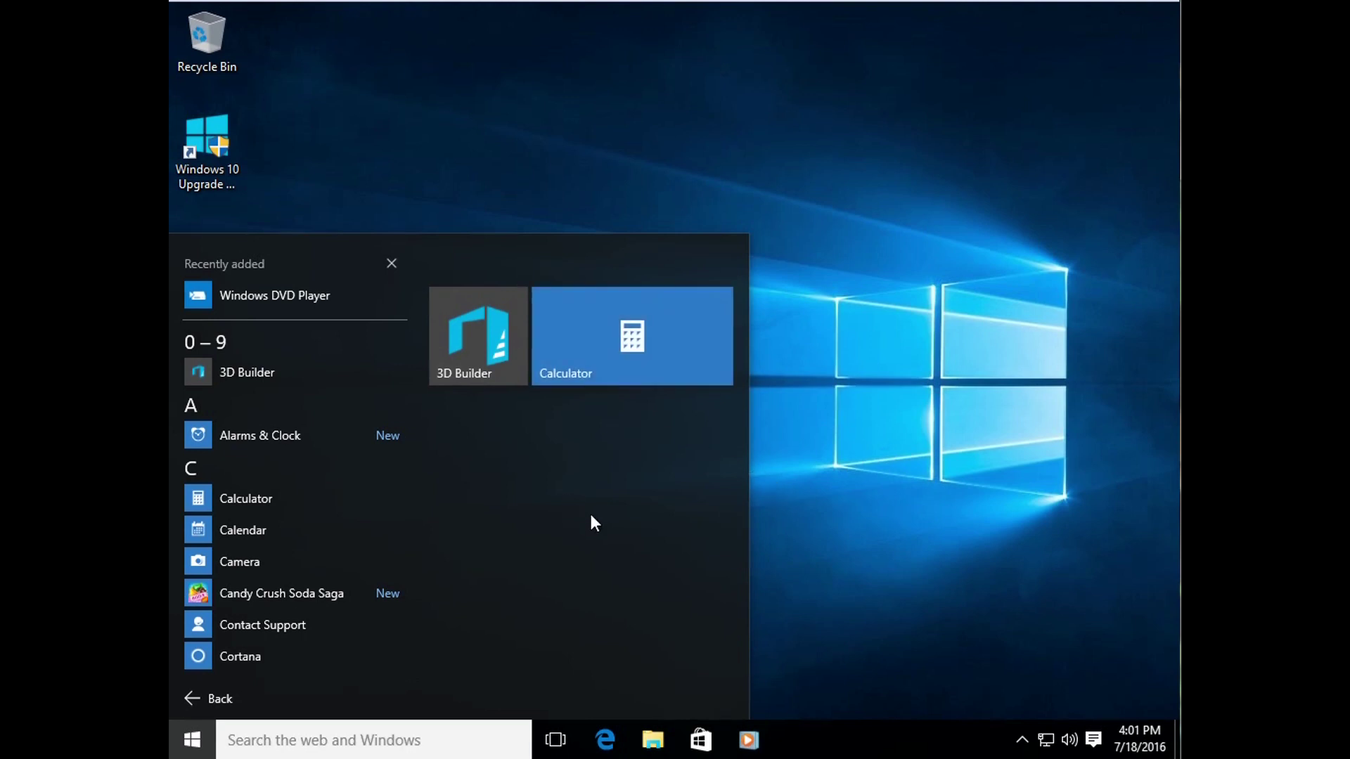
Step: Pin Camera and Candy Crush Soda Saga to Start, then close Start to the desktop
right_click(256, 562)
click(336, 585)
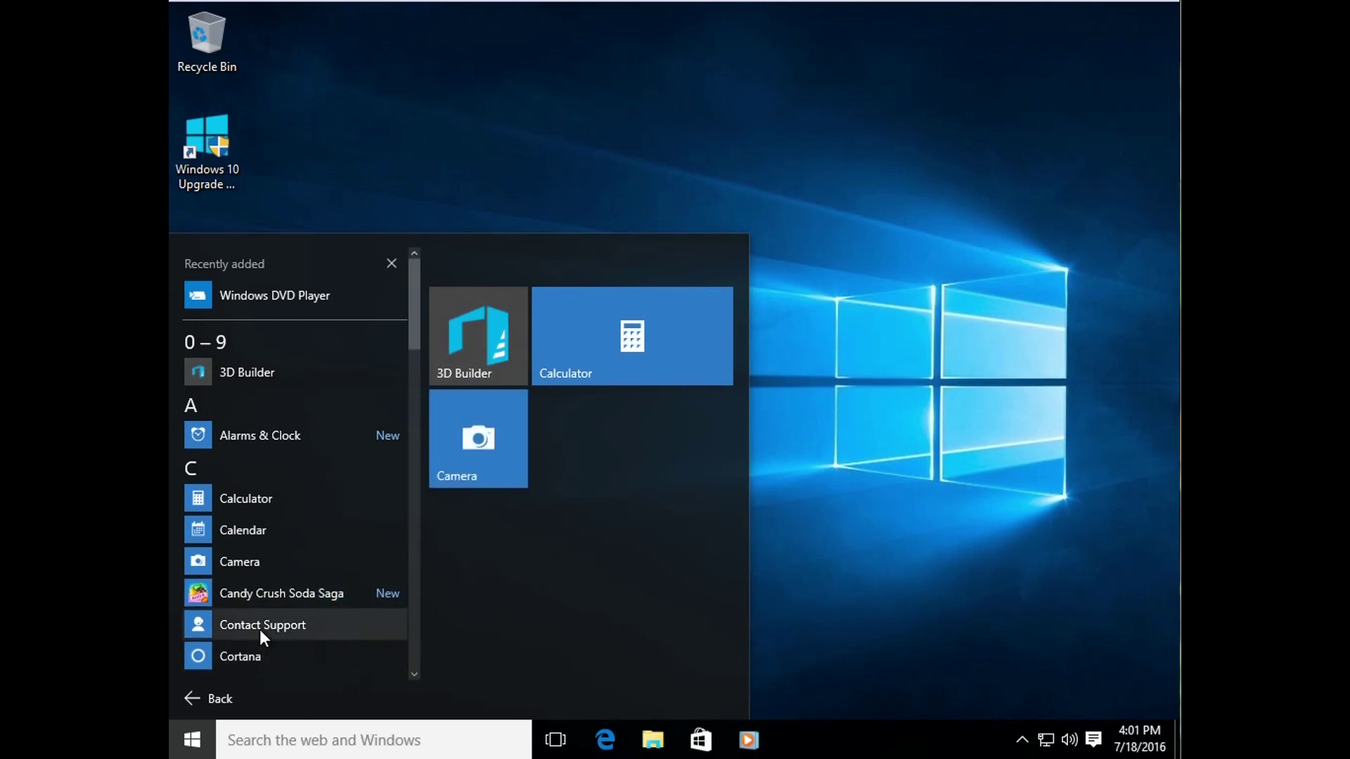
click(269, 597)
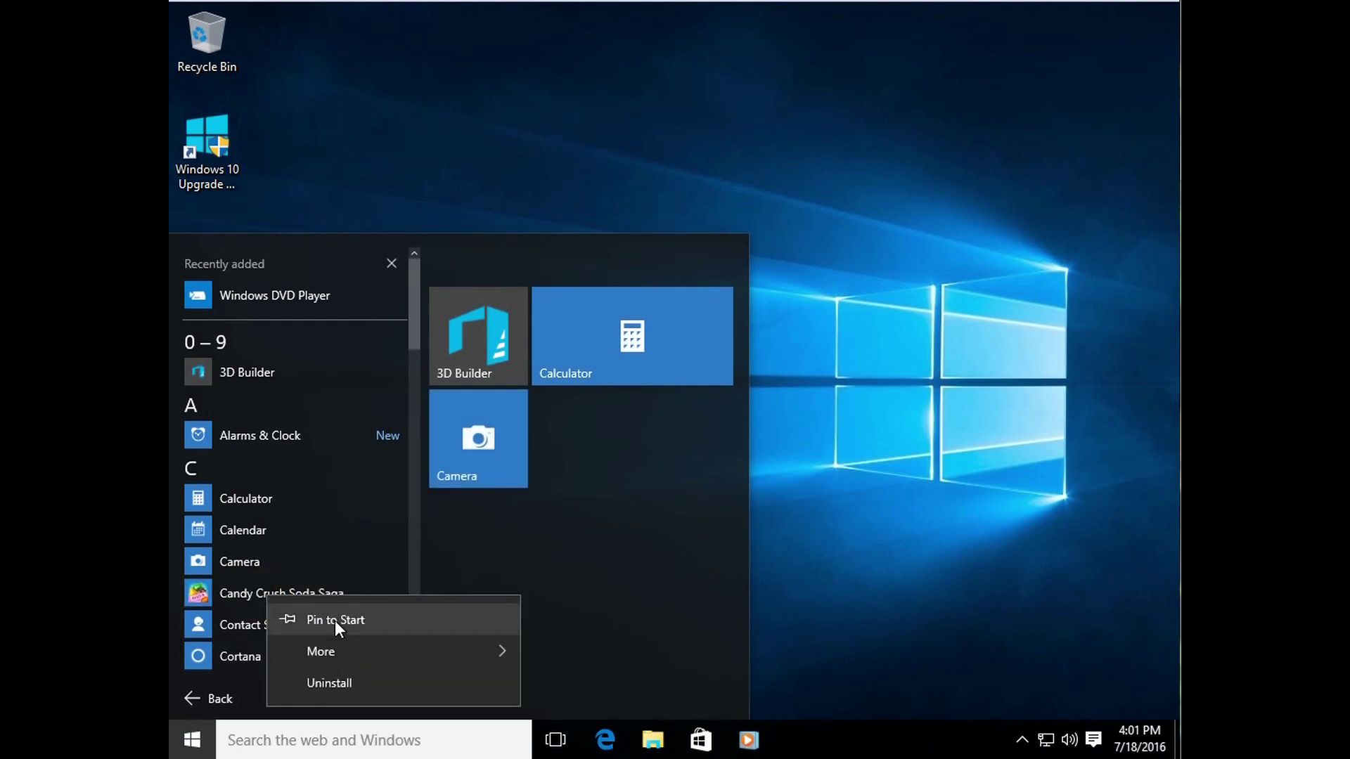
click(335, 620)
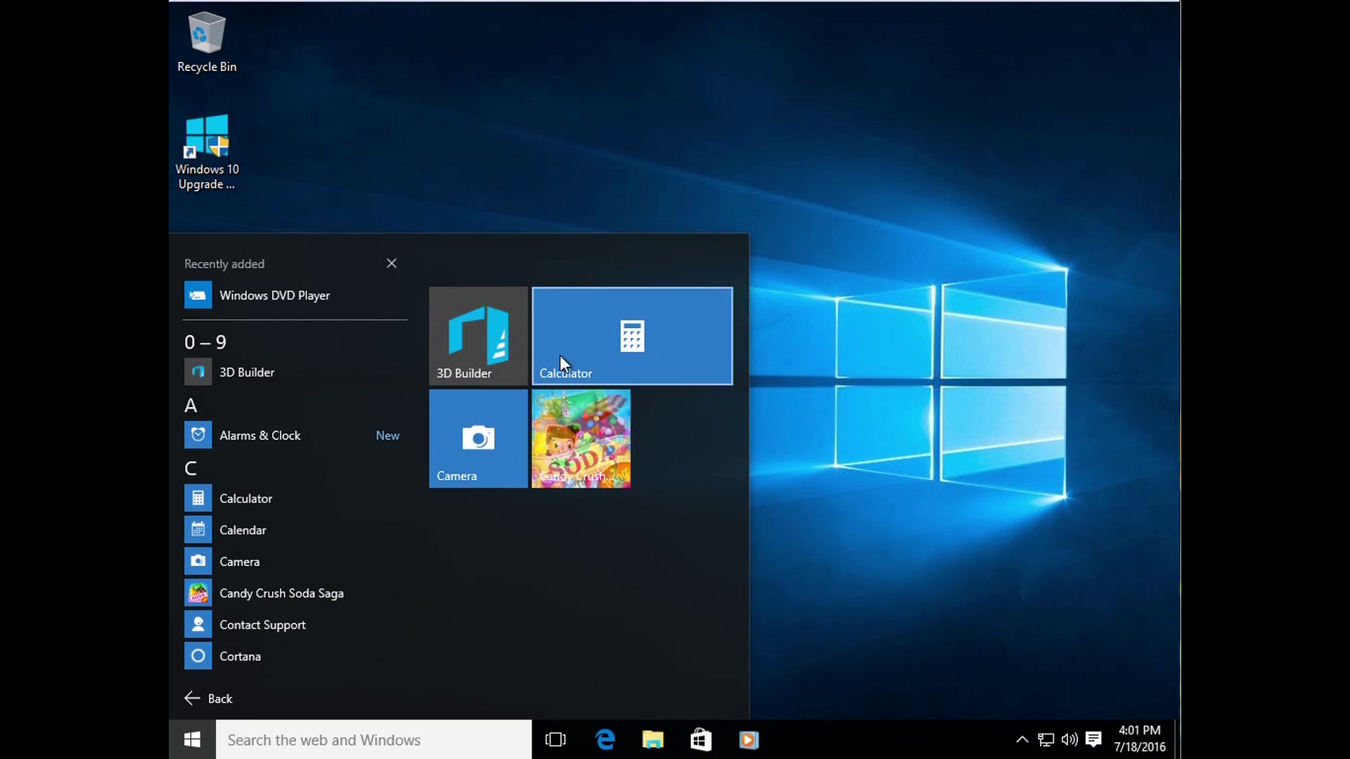
click(815, 539)
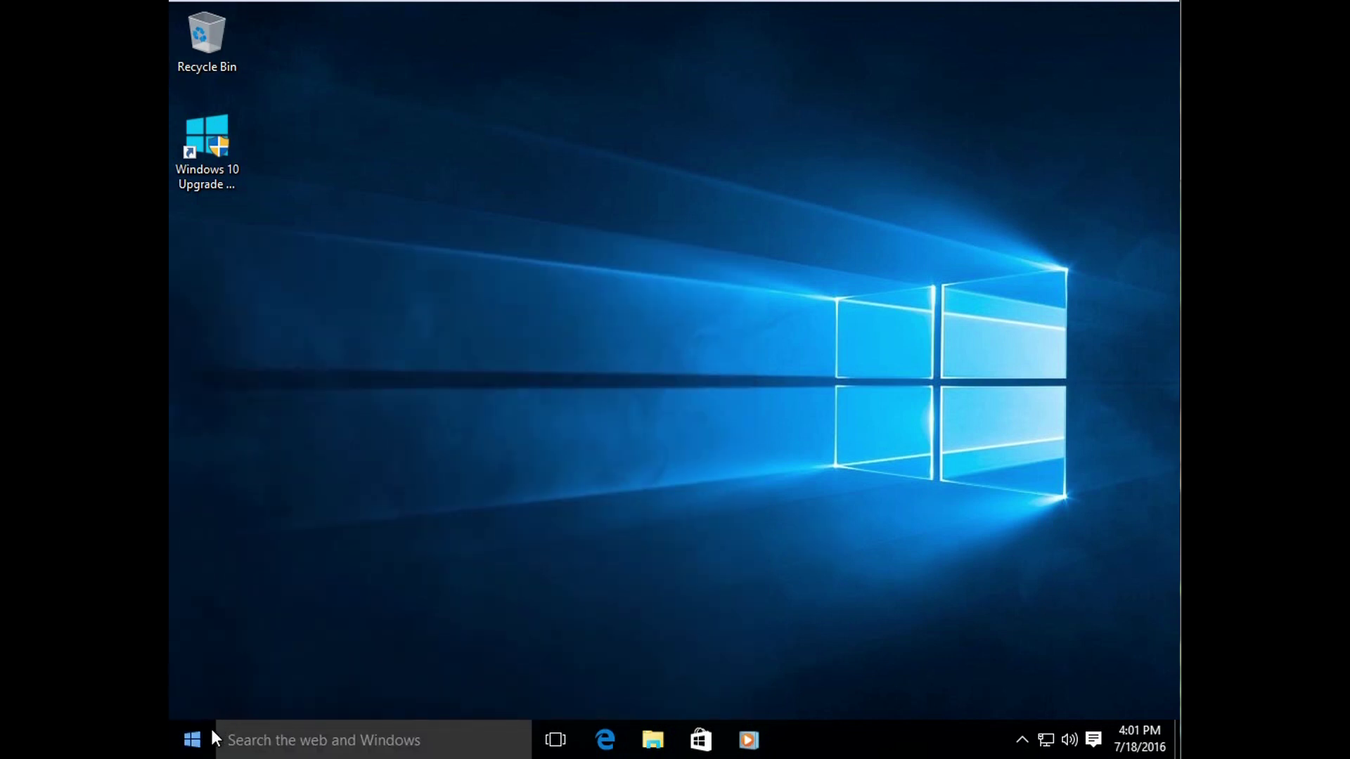
Step: Open and close Start, then reopen it and show the alphabetical All apps list
click(211, 738)
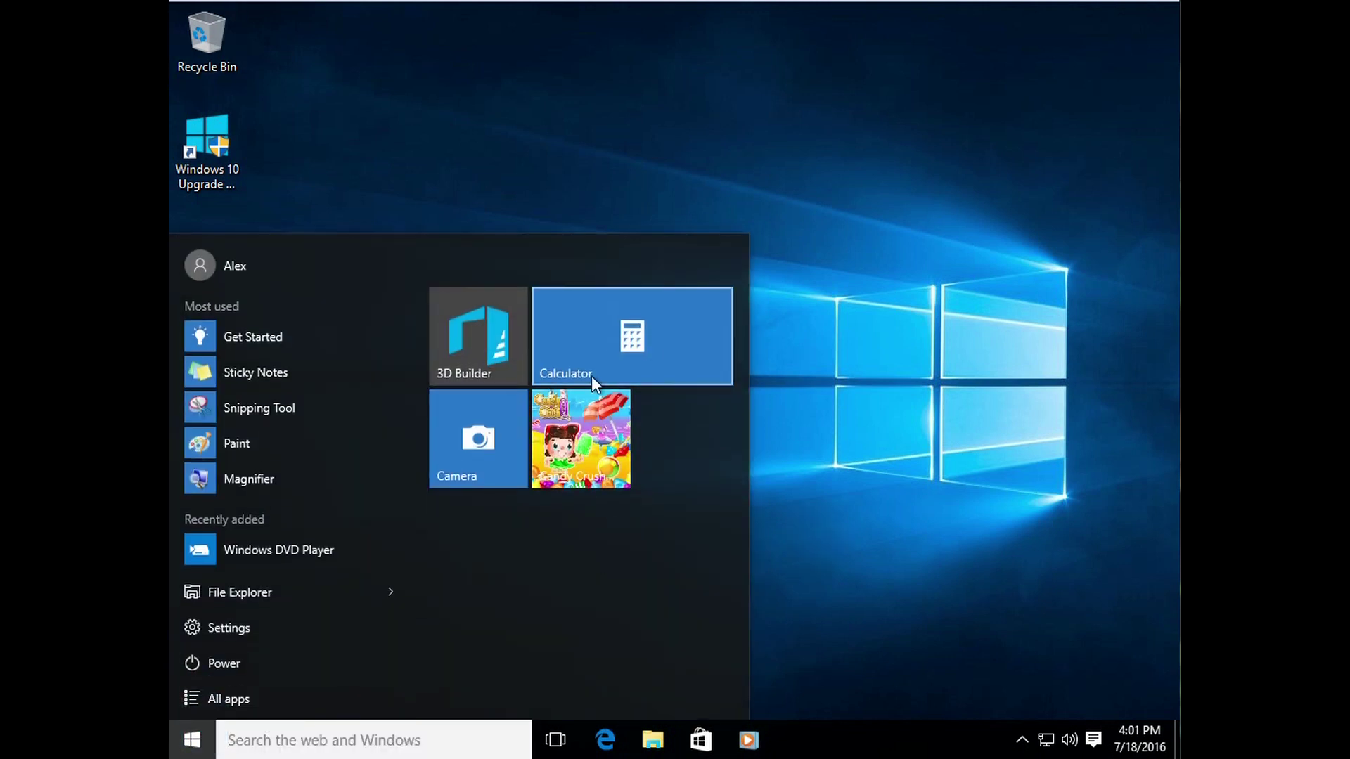
click(808, 369)
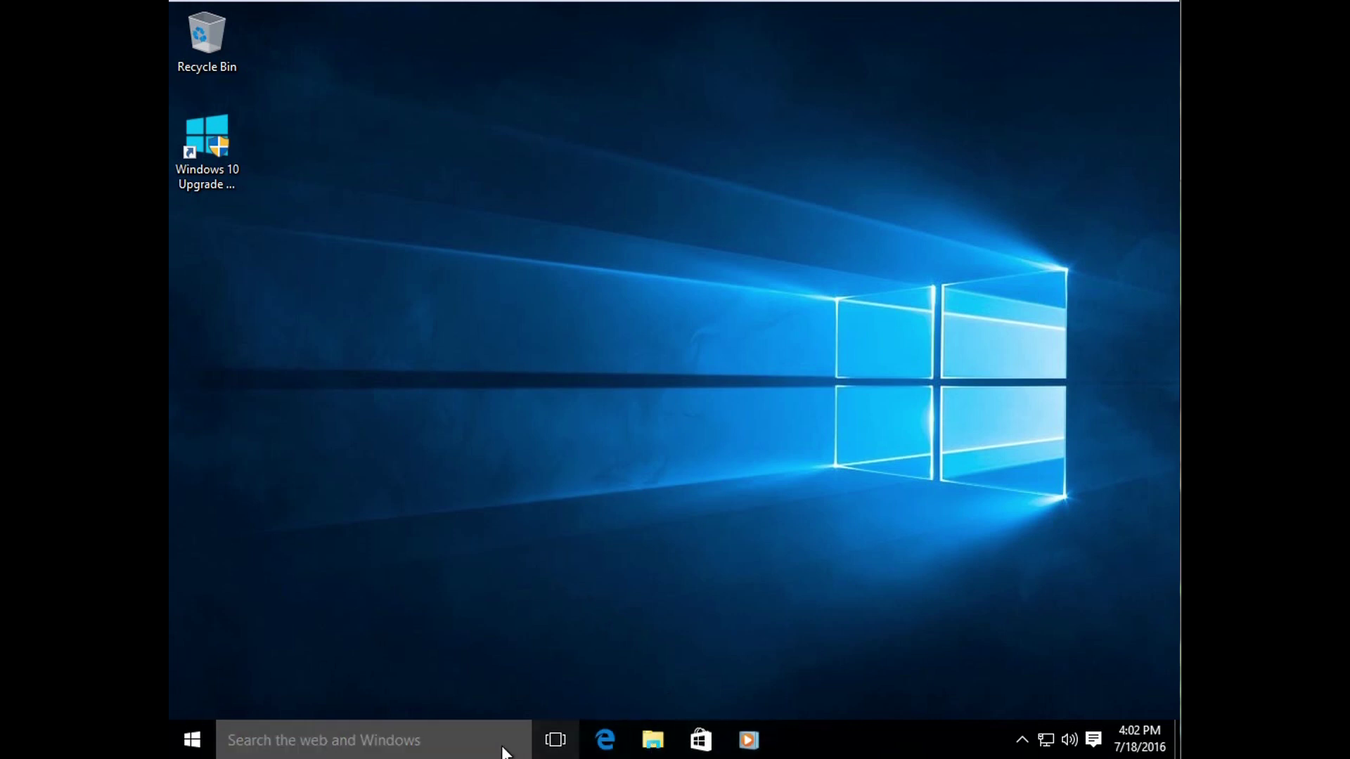
click(191, 738)
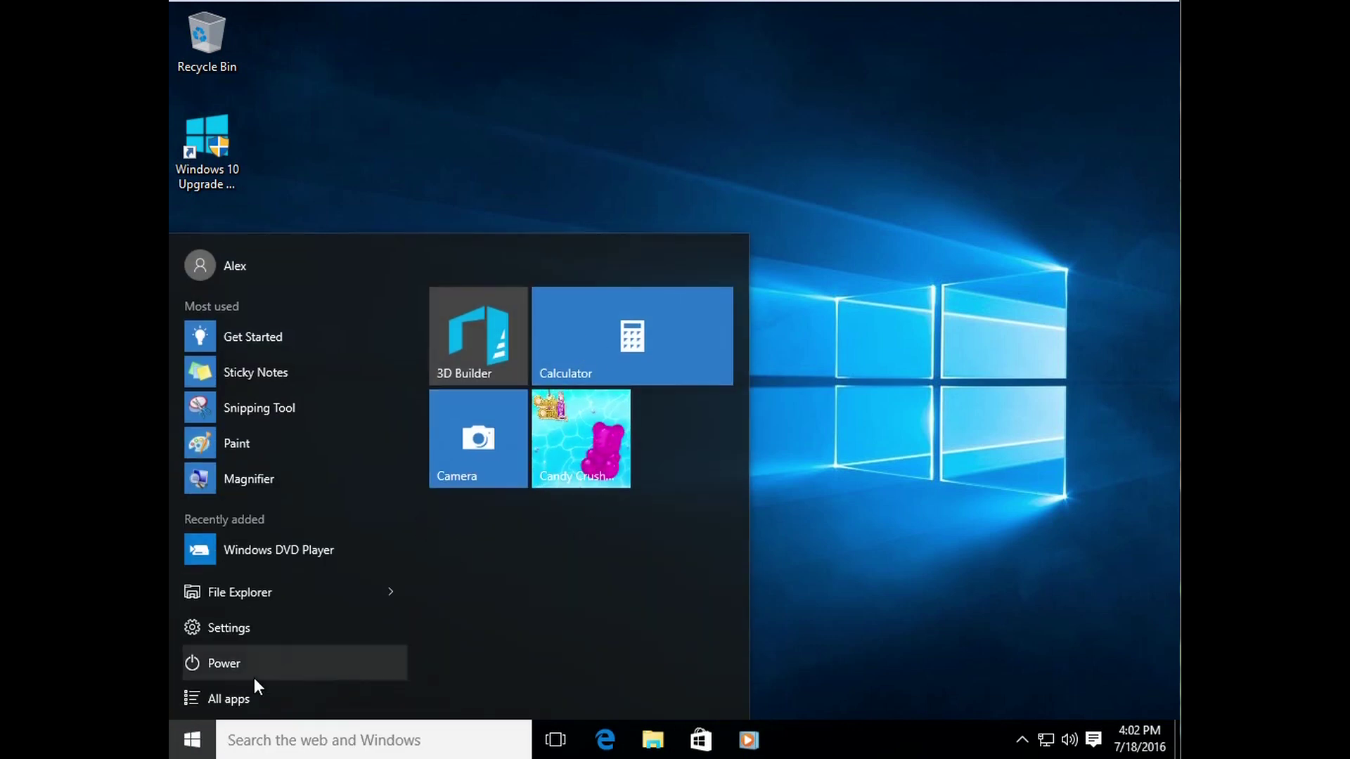
click(239, 696)
mouse_move(415, 327)
mouse_down()
mouse_move(420, 629)
mouse_move(410, 330)
mouse_move(404, 622)
mouse_move(411, 320)
mouse_up()
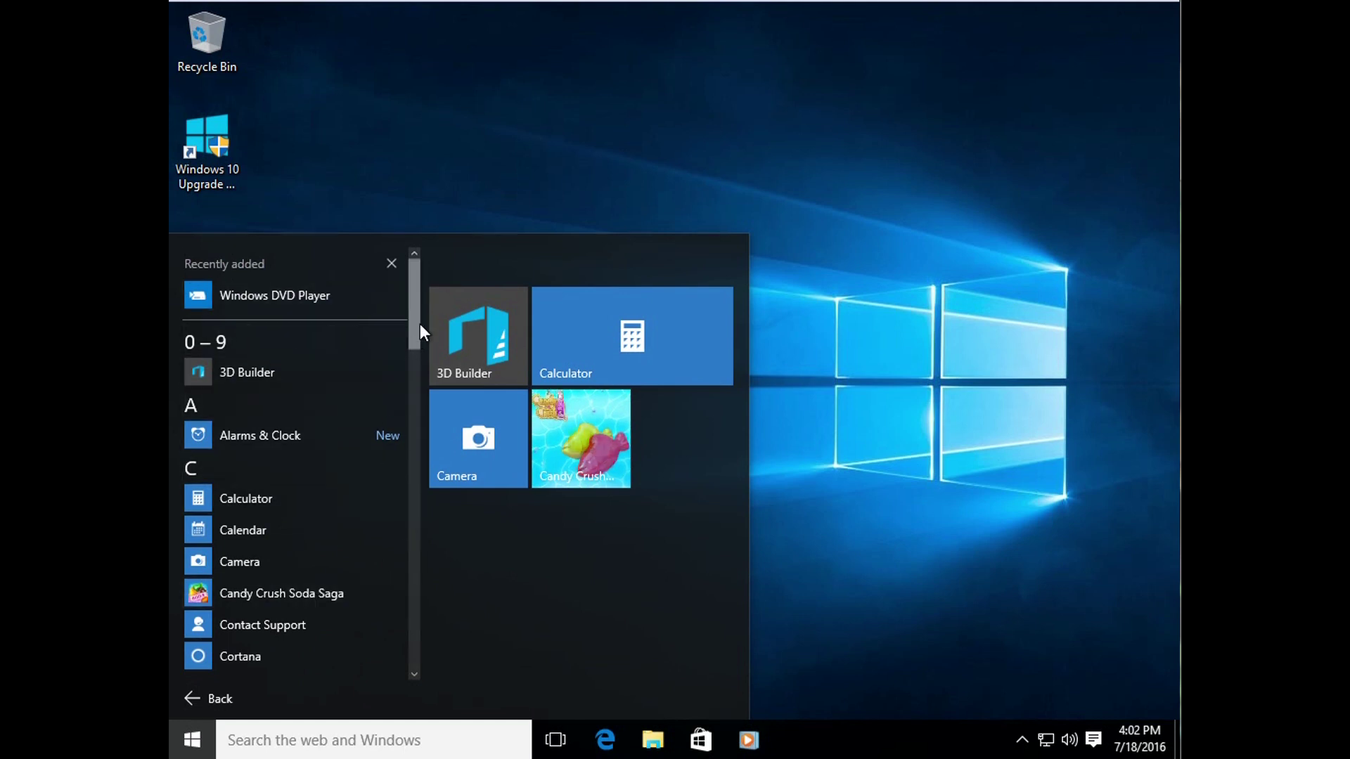
Step: Scroll the All apps list, close Start, reopen it with the Windows key, and close it again
drag(414, 328, 418, 467)
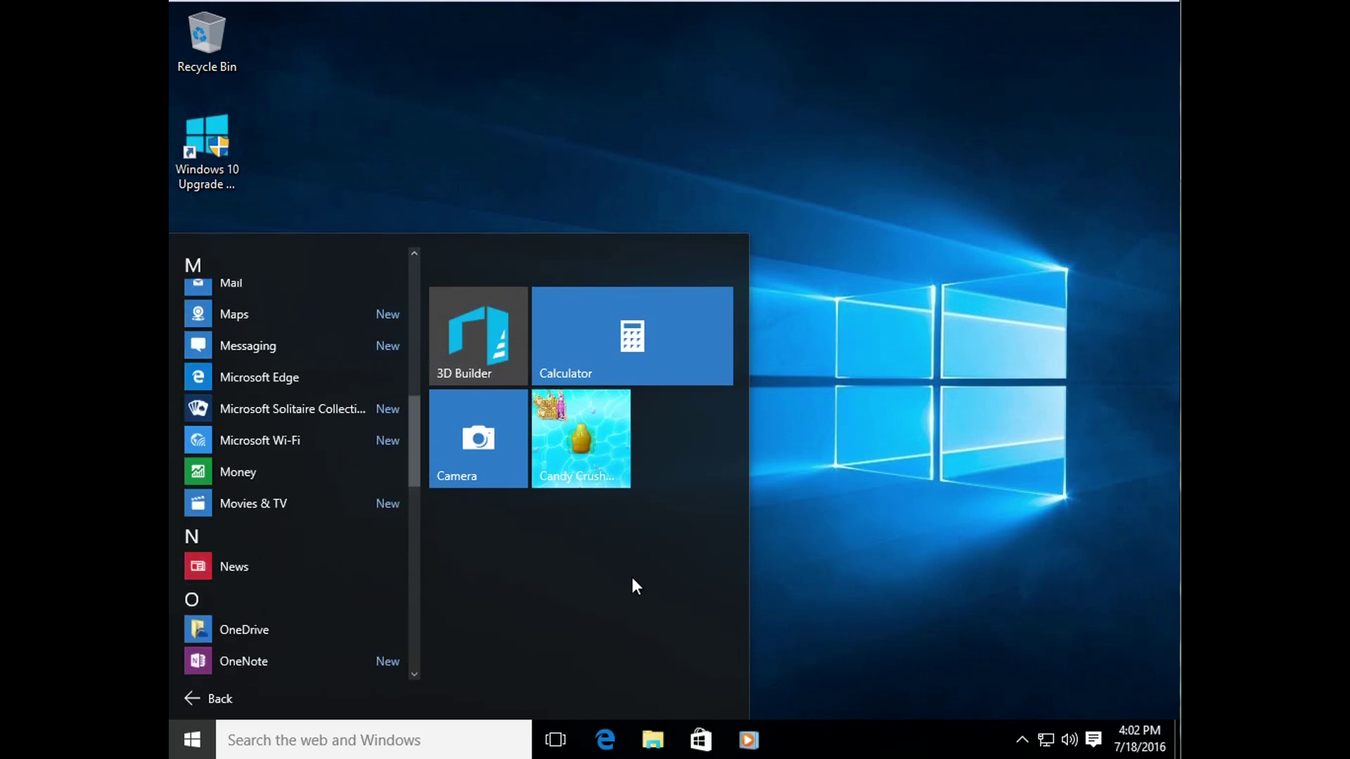
drag(748, 584, 717, 584)
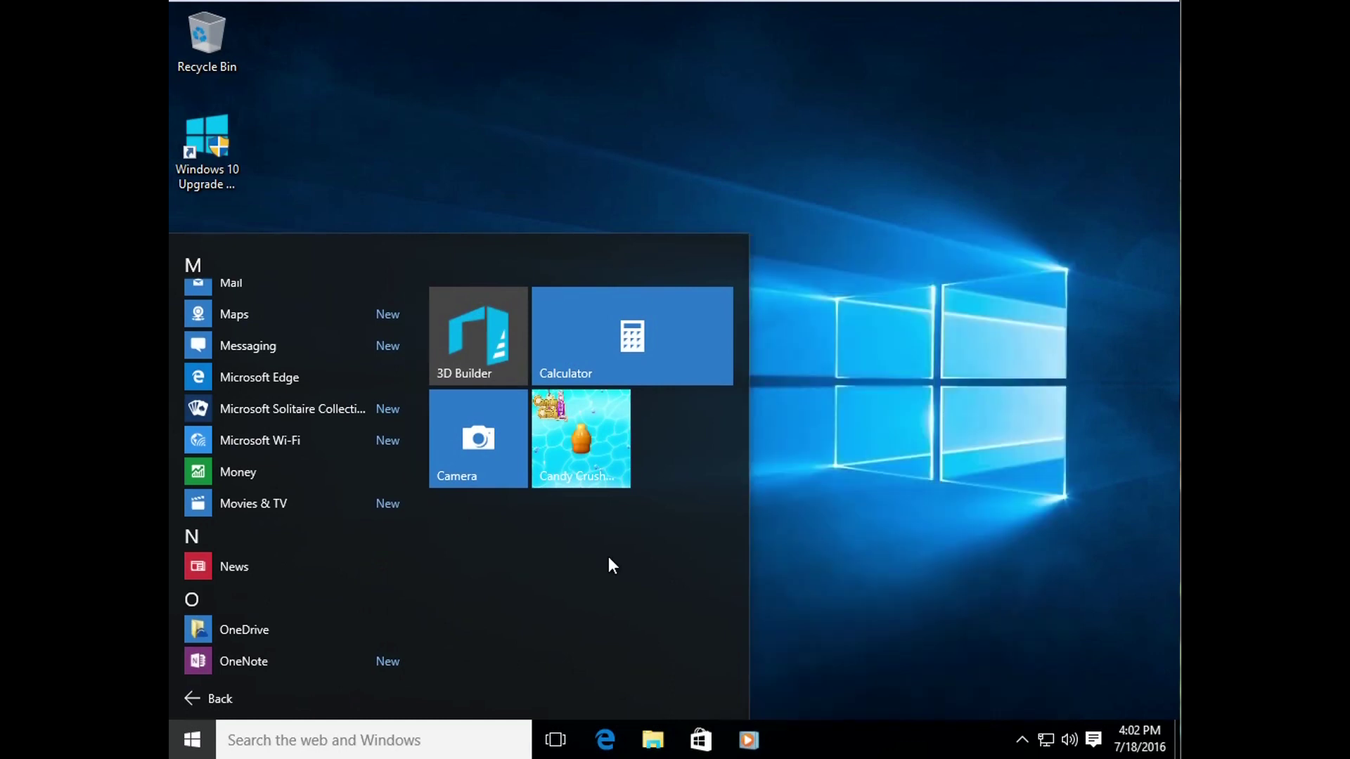
drag(415, 423, 317, 226)
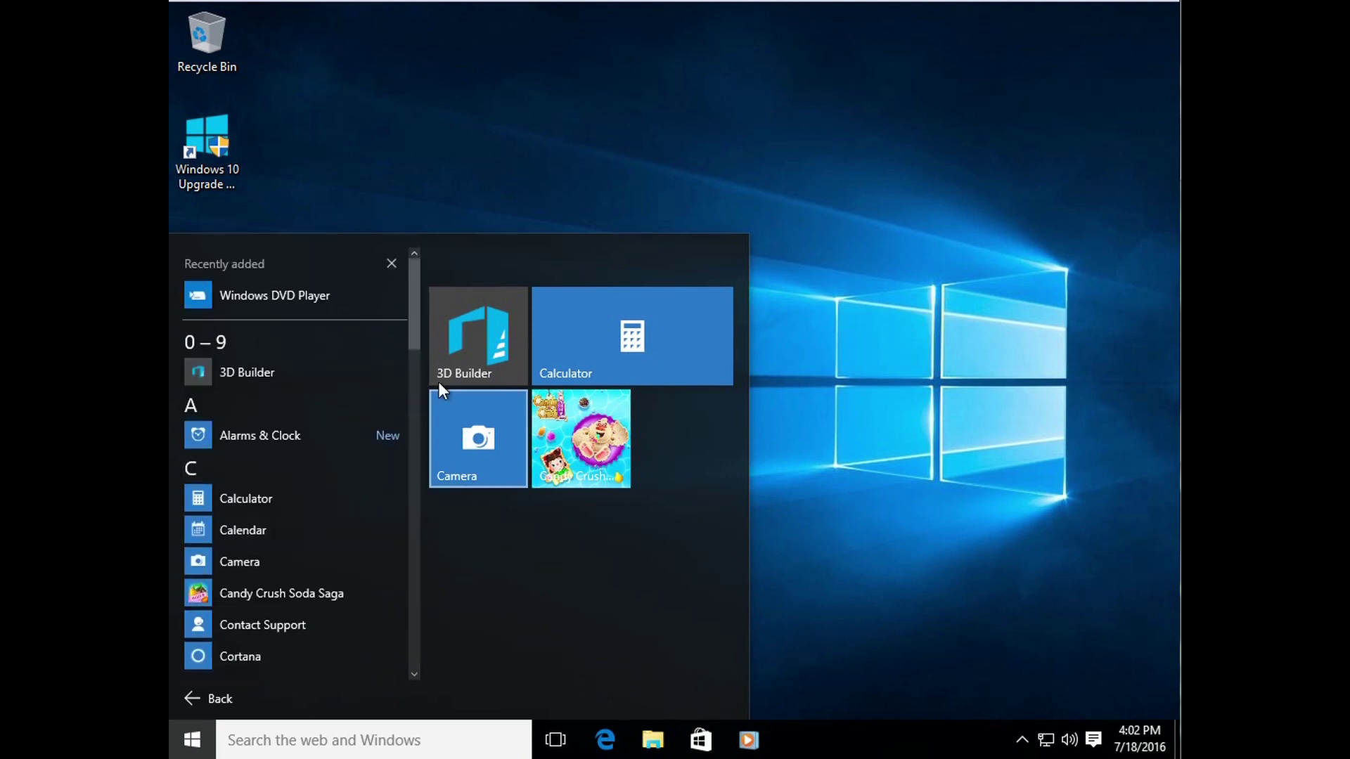
click(848, 397)
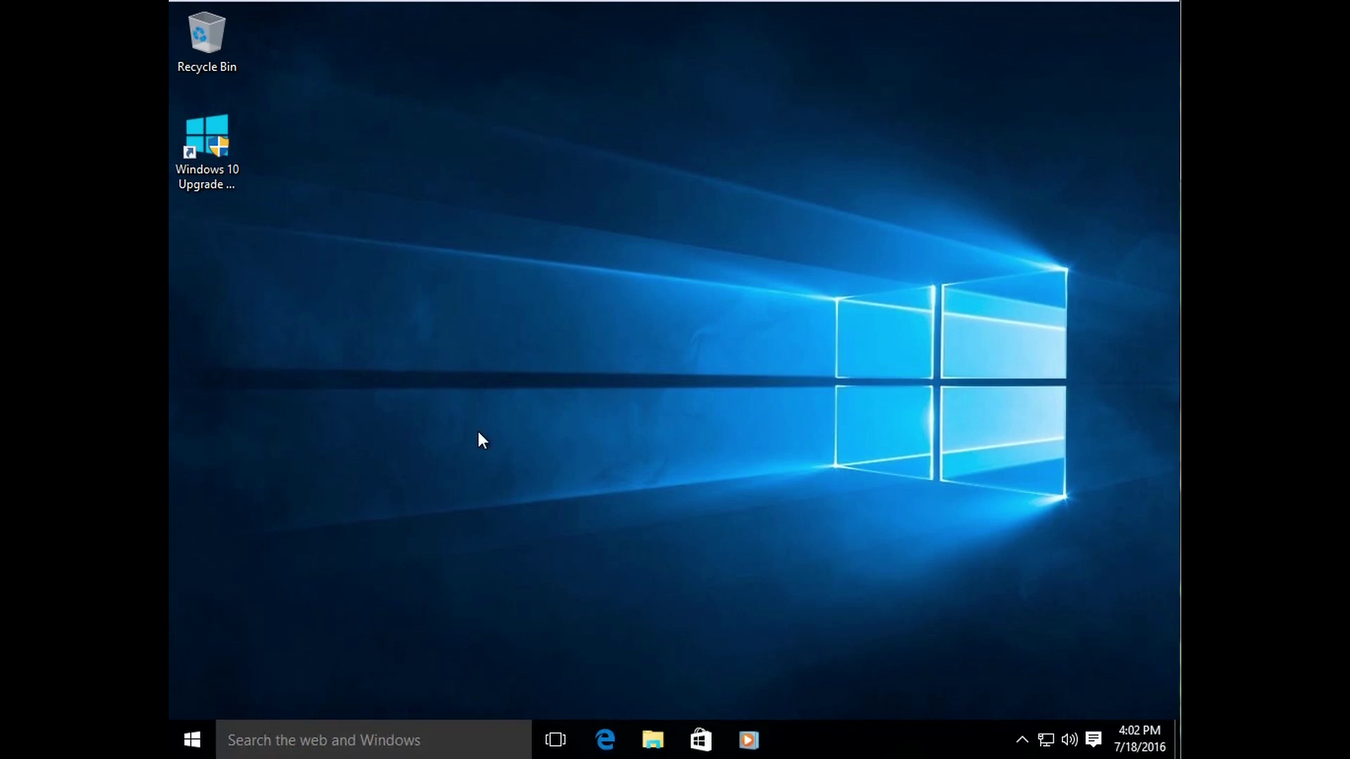
key(super)
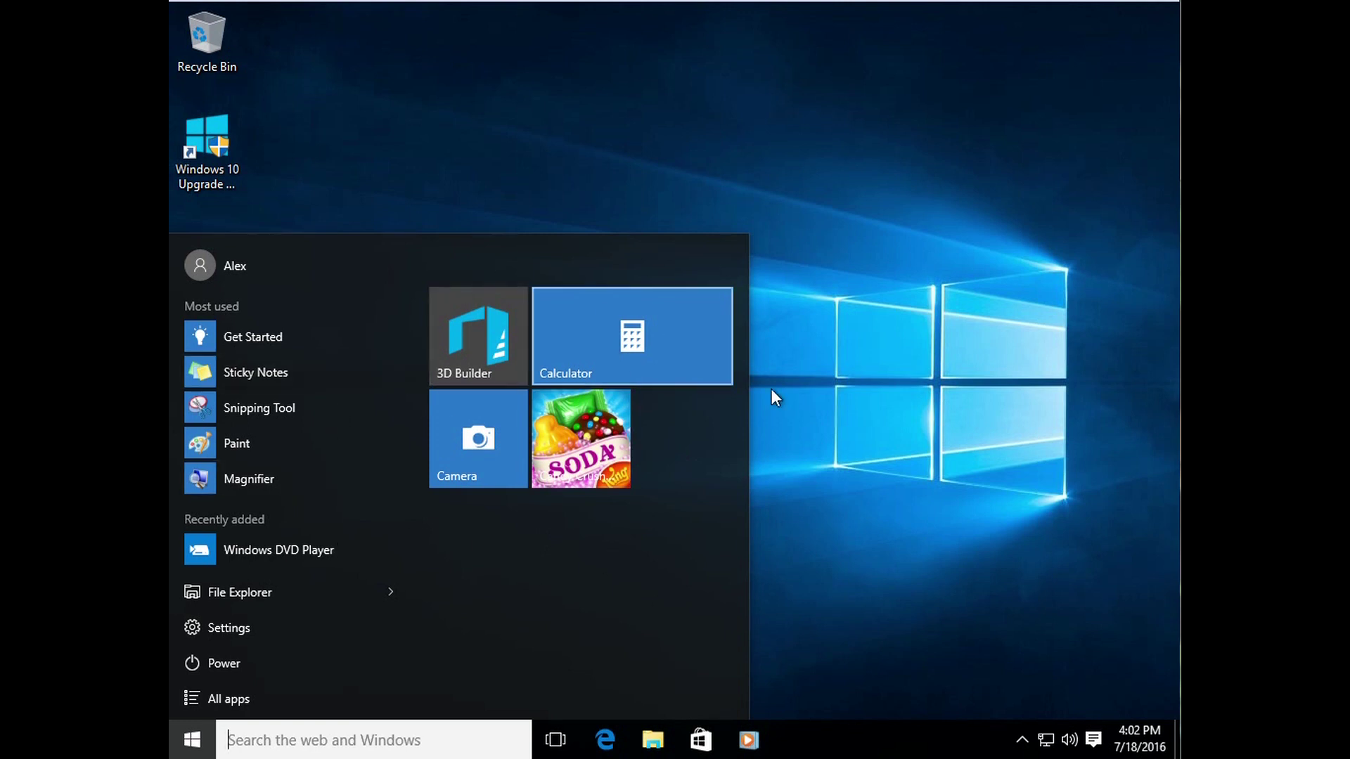
click(890, 433)
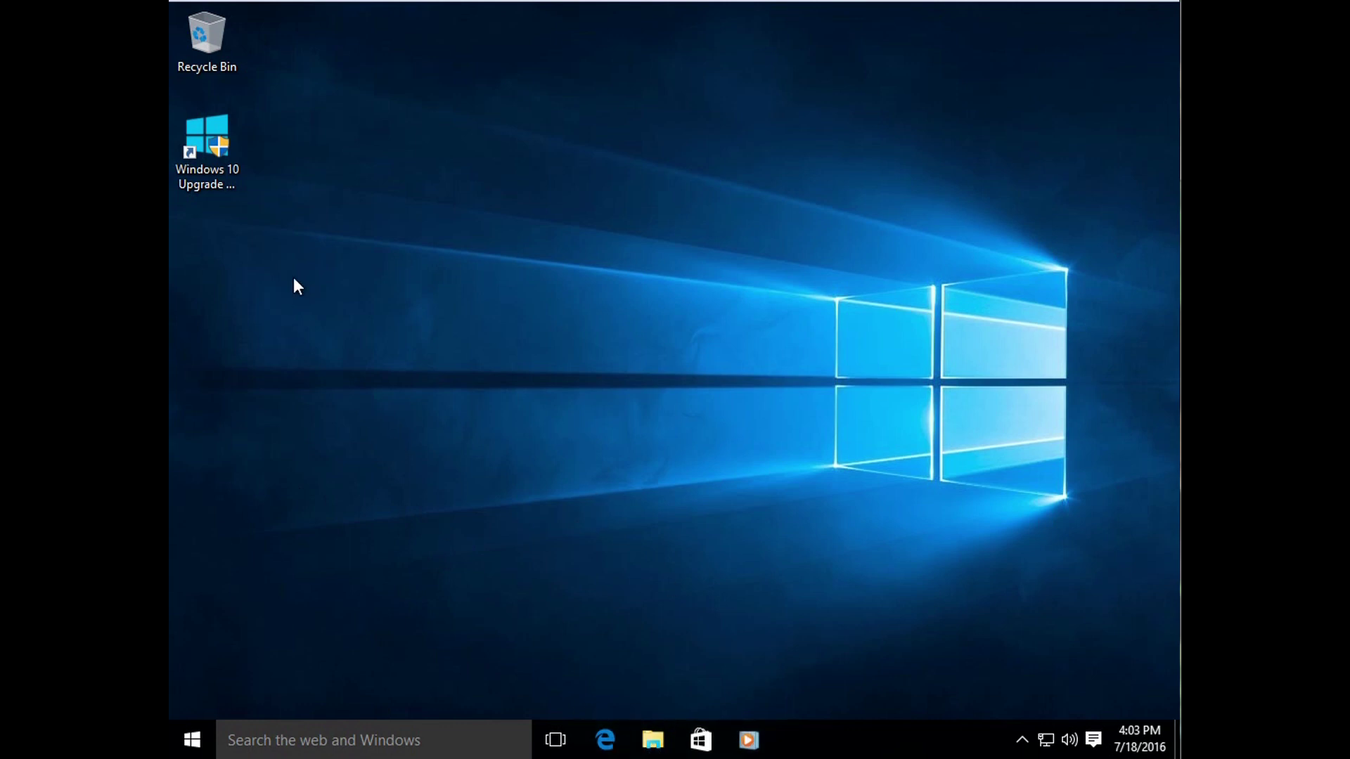
Step: Launch Calculator from Start and close it, then open File Explorer from the taskbar
click(219, 173)
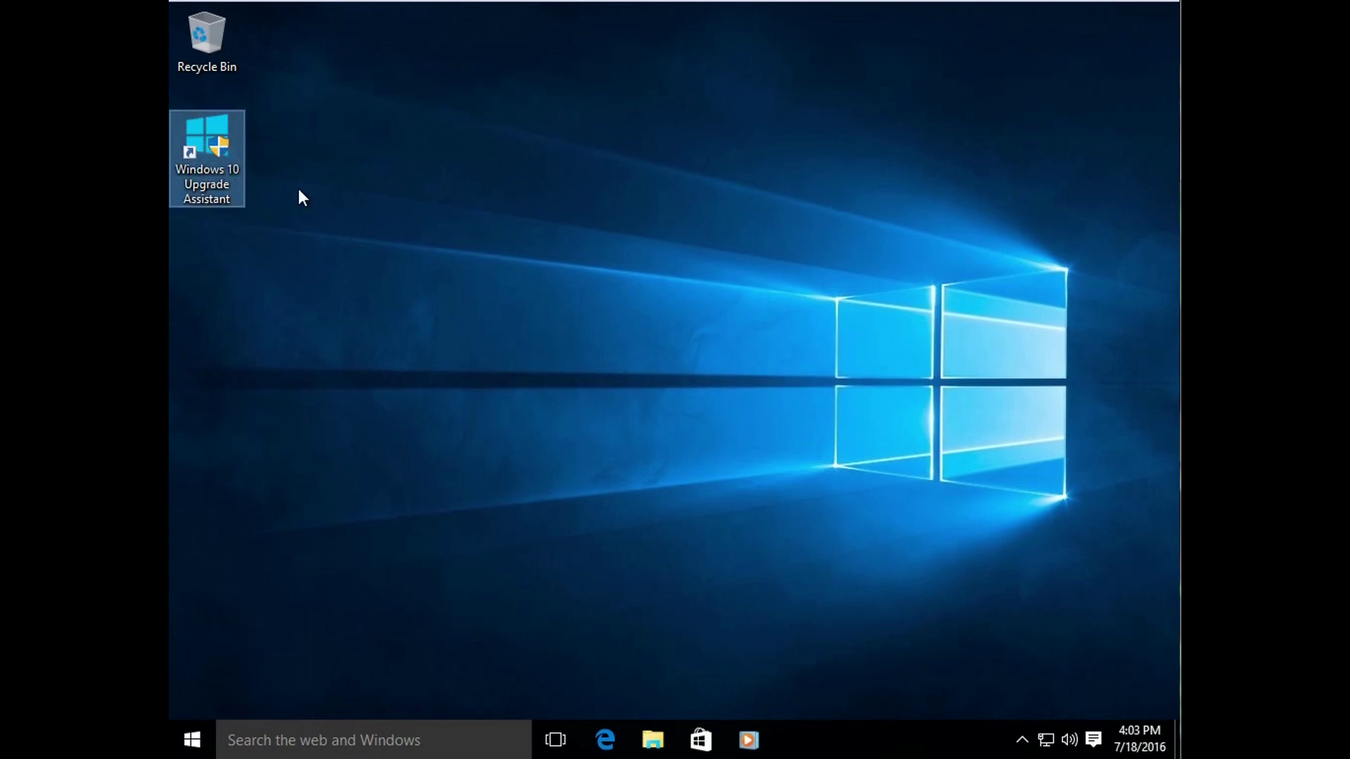
click(698, 358)
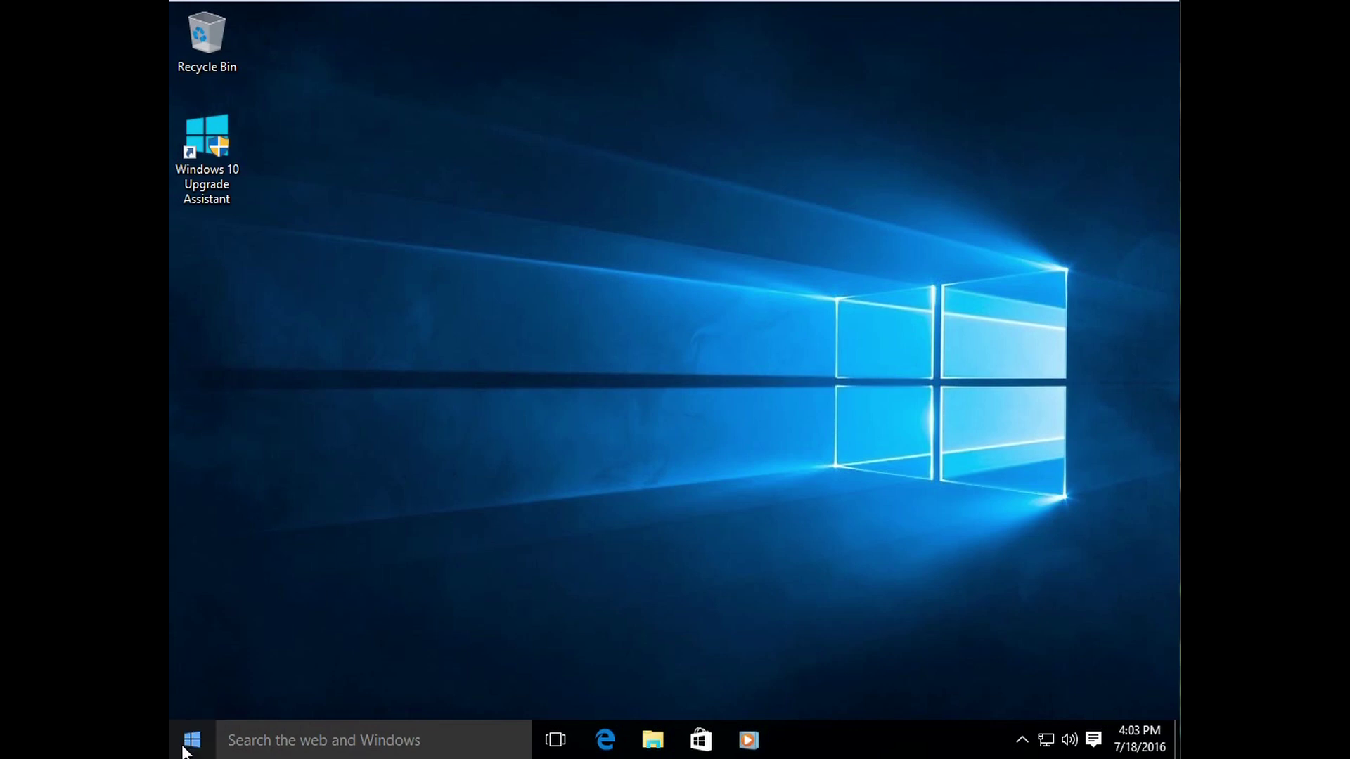
click(202, 726)
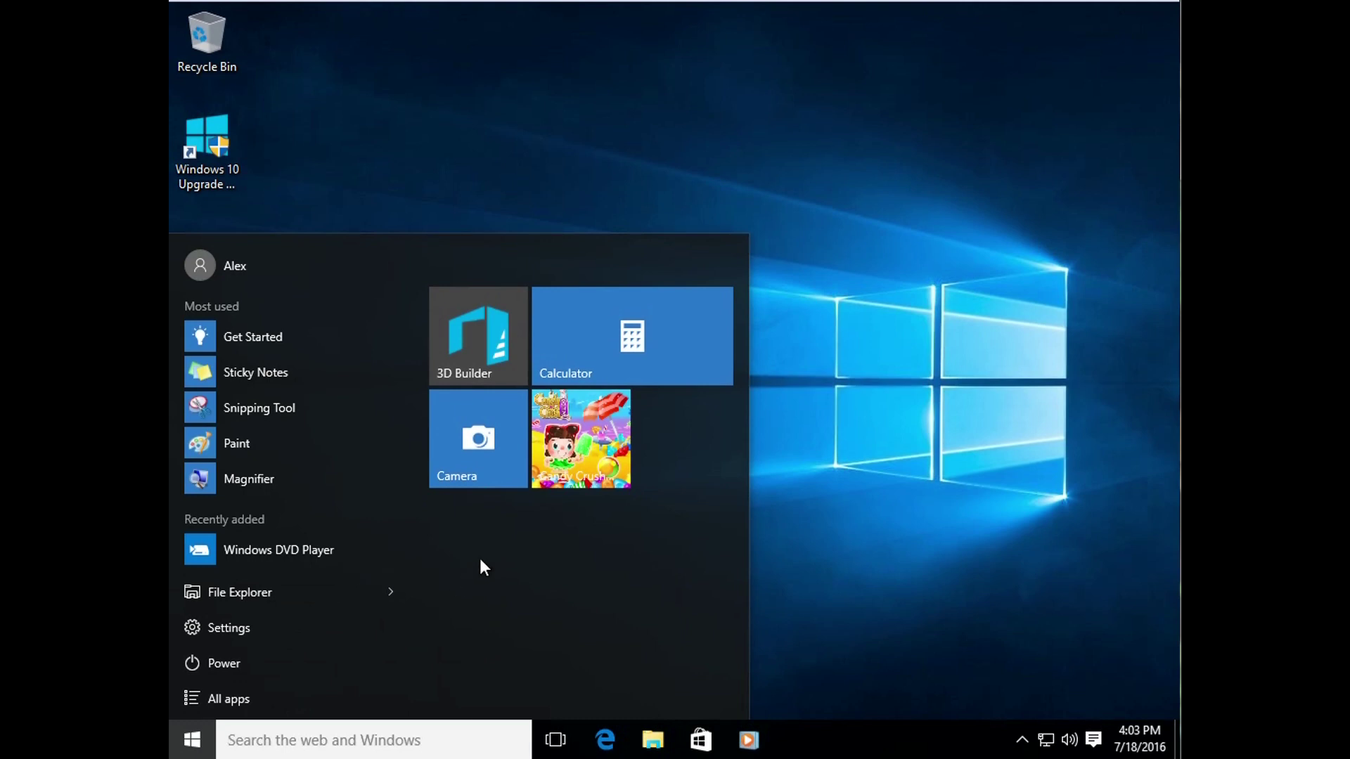
click(603, 356)
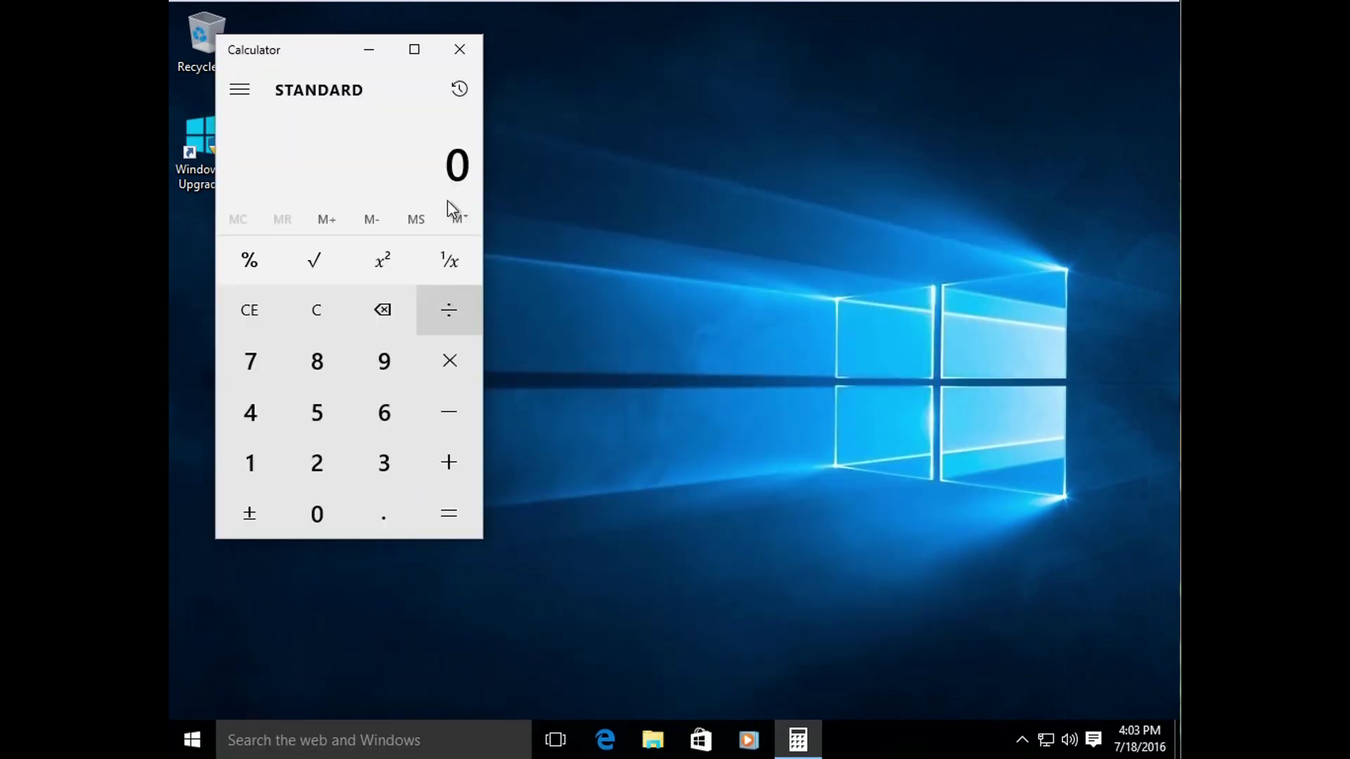
click(466, 44)
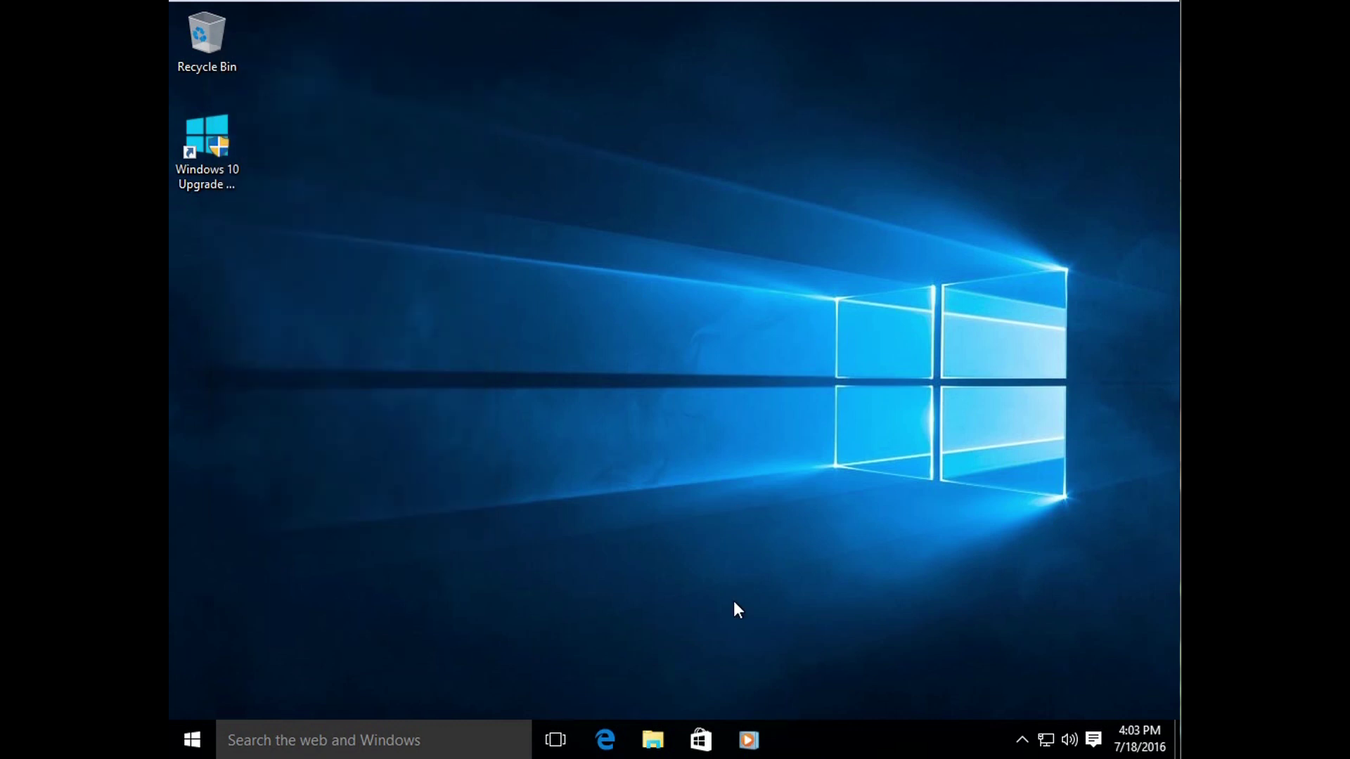
click(653, 740)
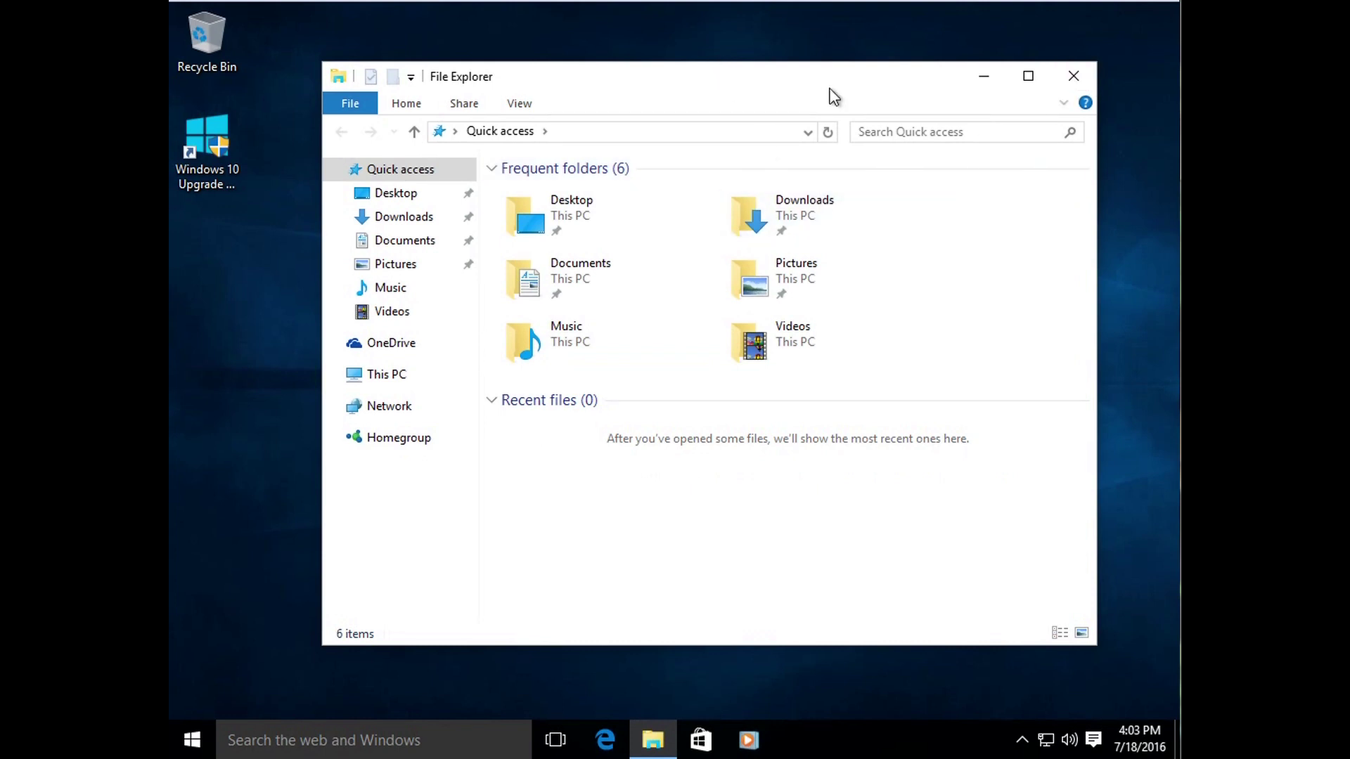
Step: Close File Explorer, view and close the empty Recycle Bin, then open Recycle Bin again
click(1073, 75)
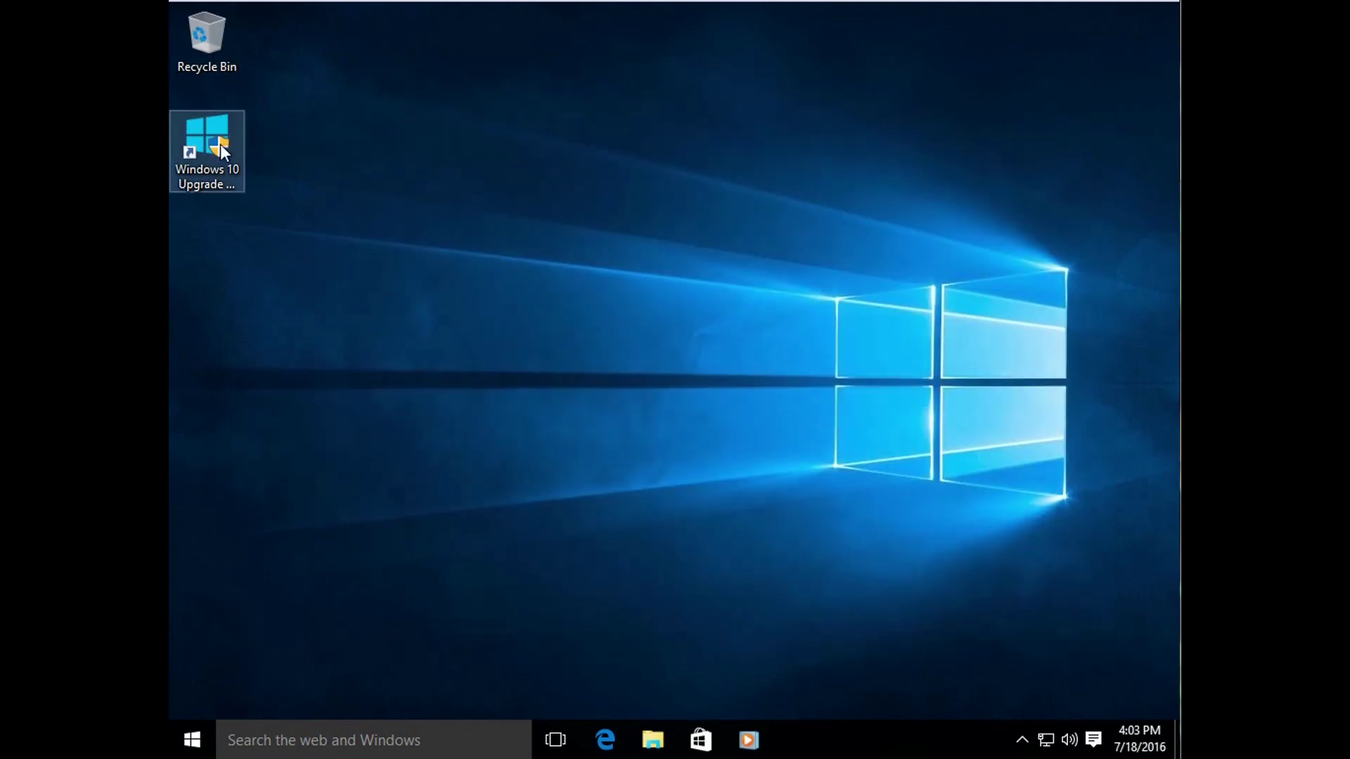
double_click(221, 53)
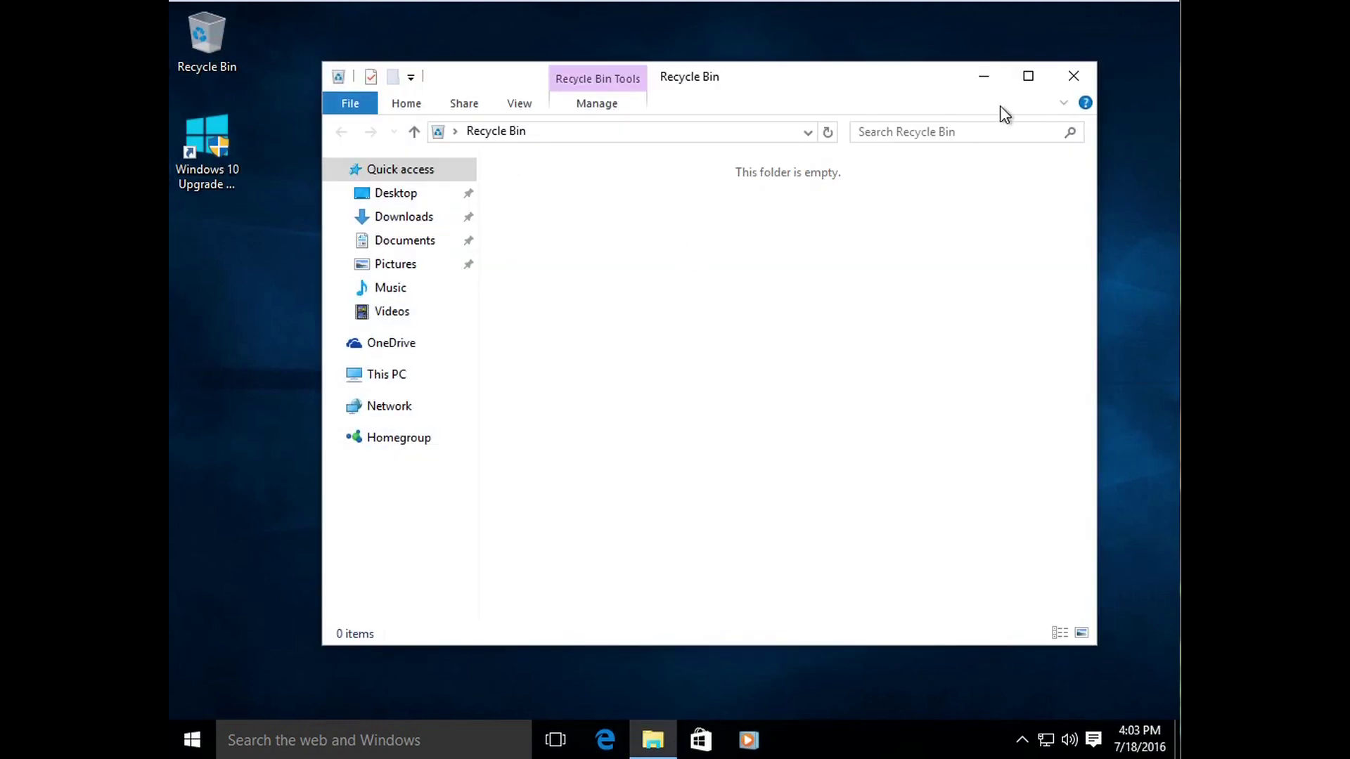
click(1073, 75)
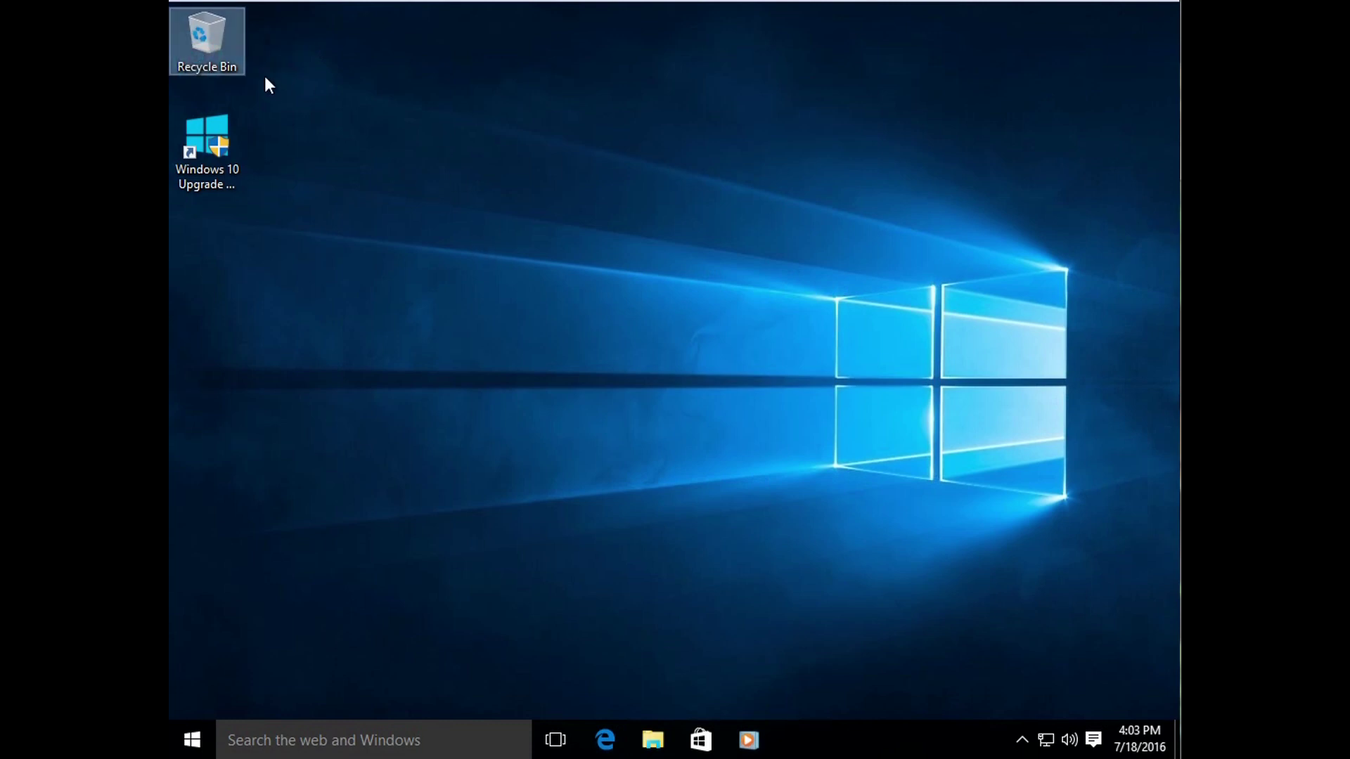
click(332, 96)
double_click(211, 42)
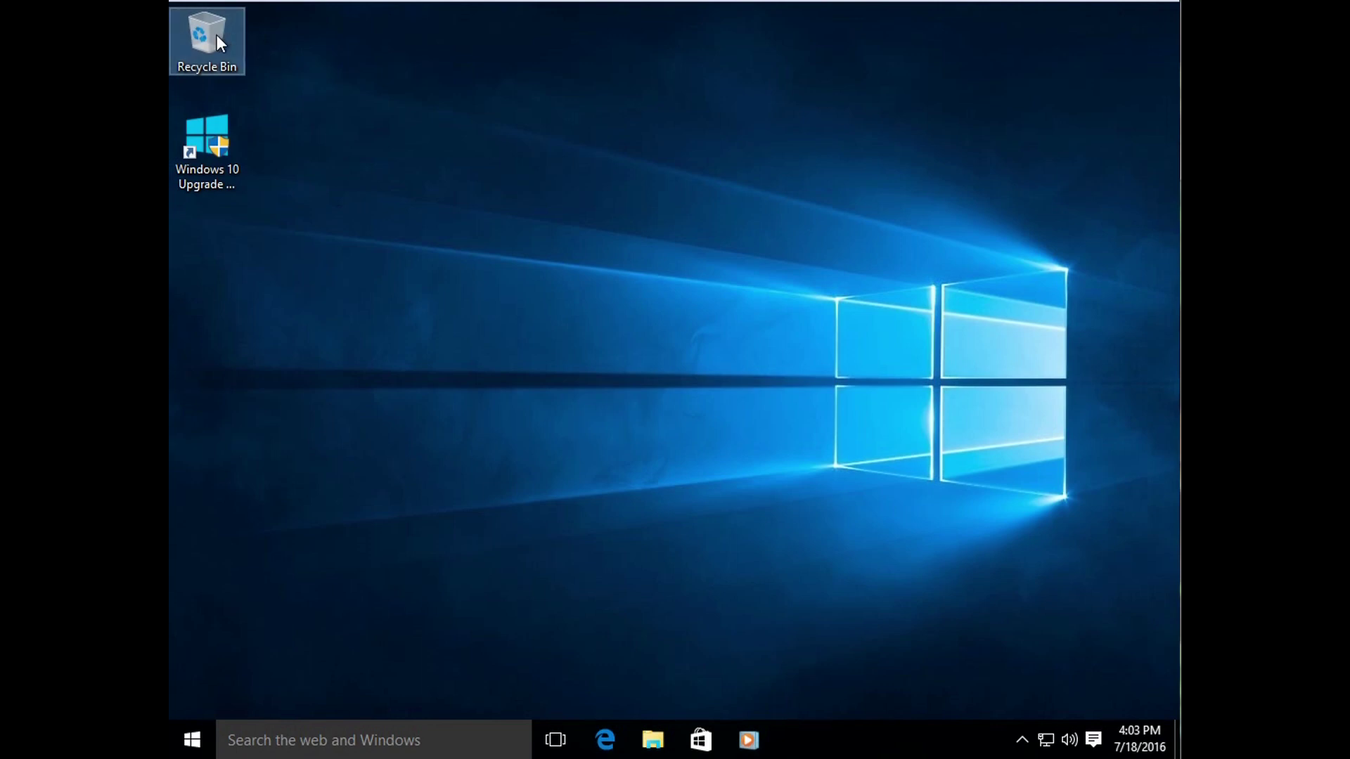
drag(219, 36, 321, 104)
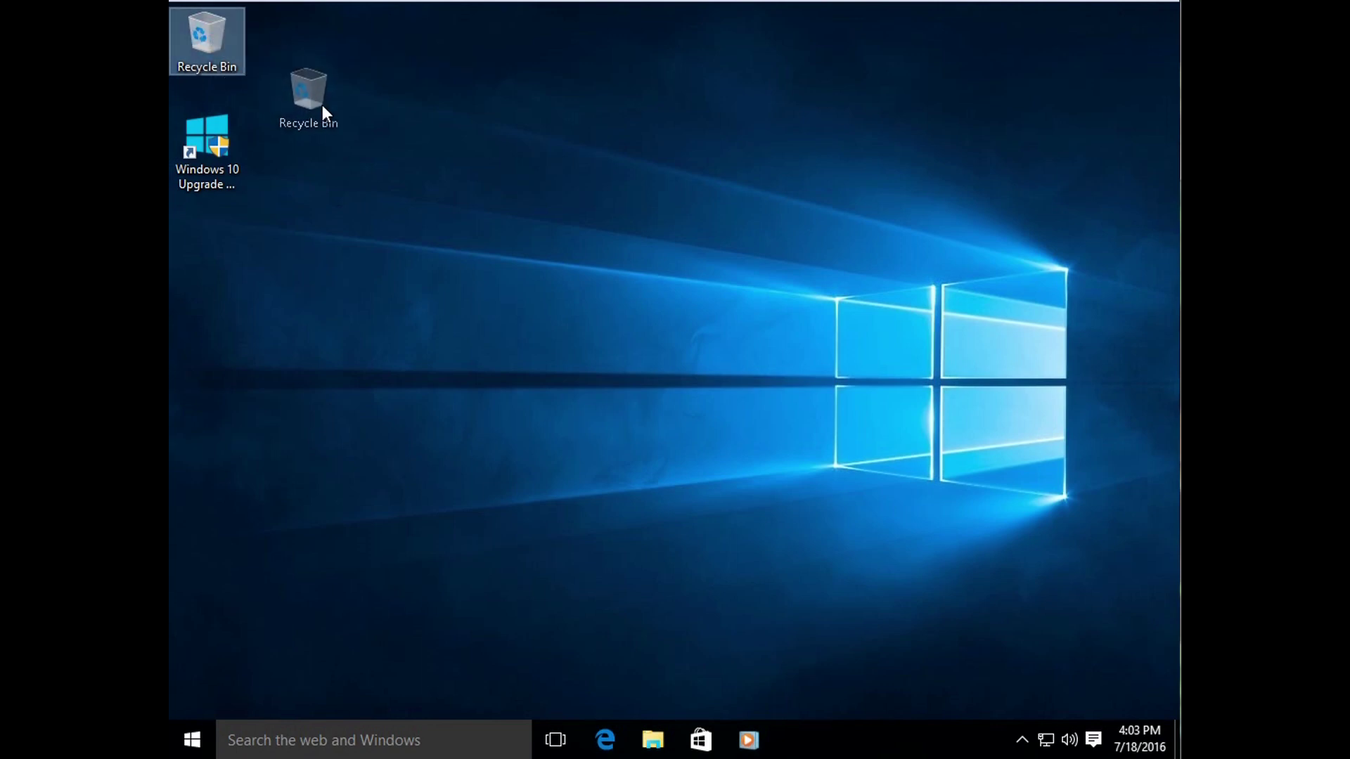
drag(246, 257, 206, 267)
click(192, 739)
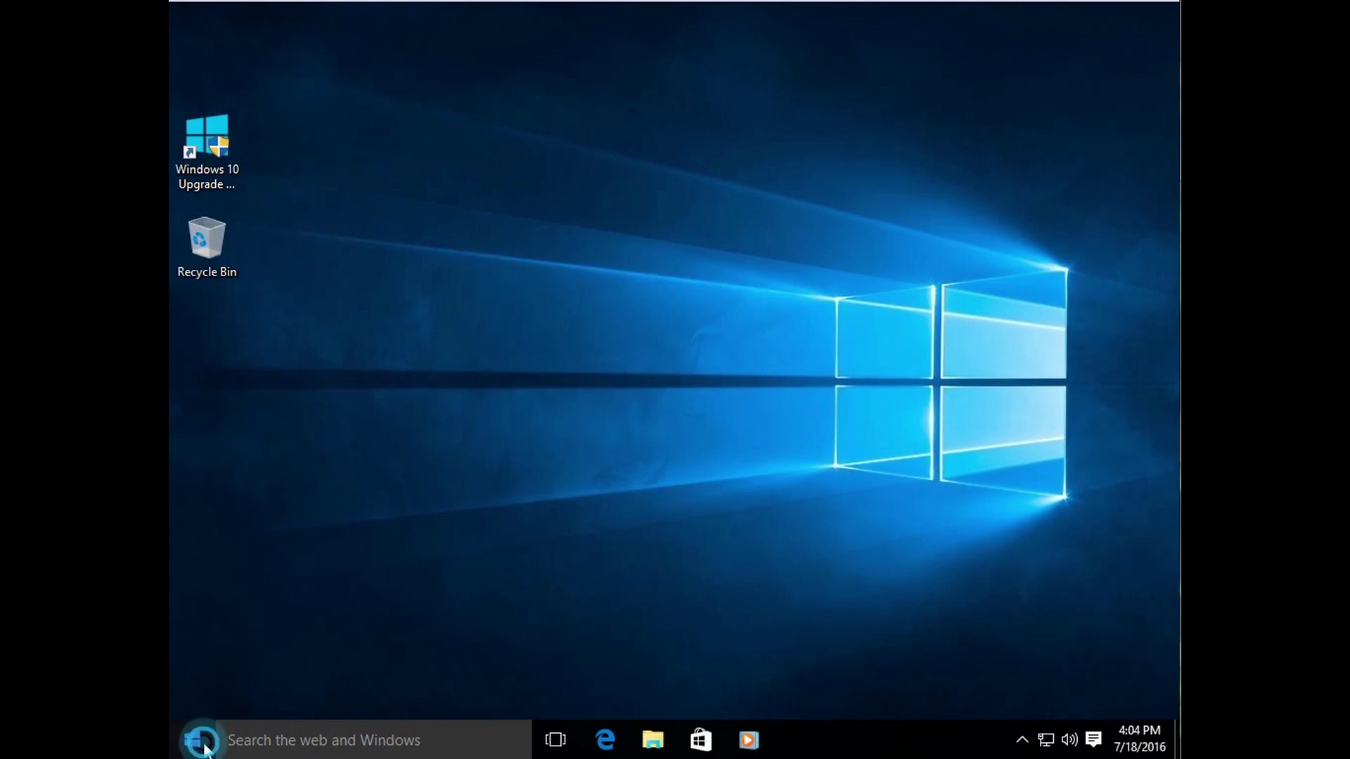
drag(747, 572, 673, 589)
click(203, 700)
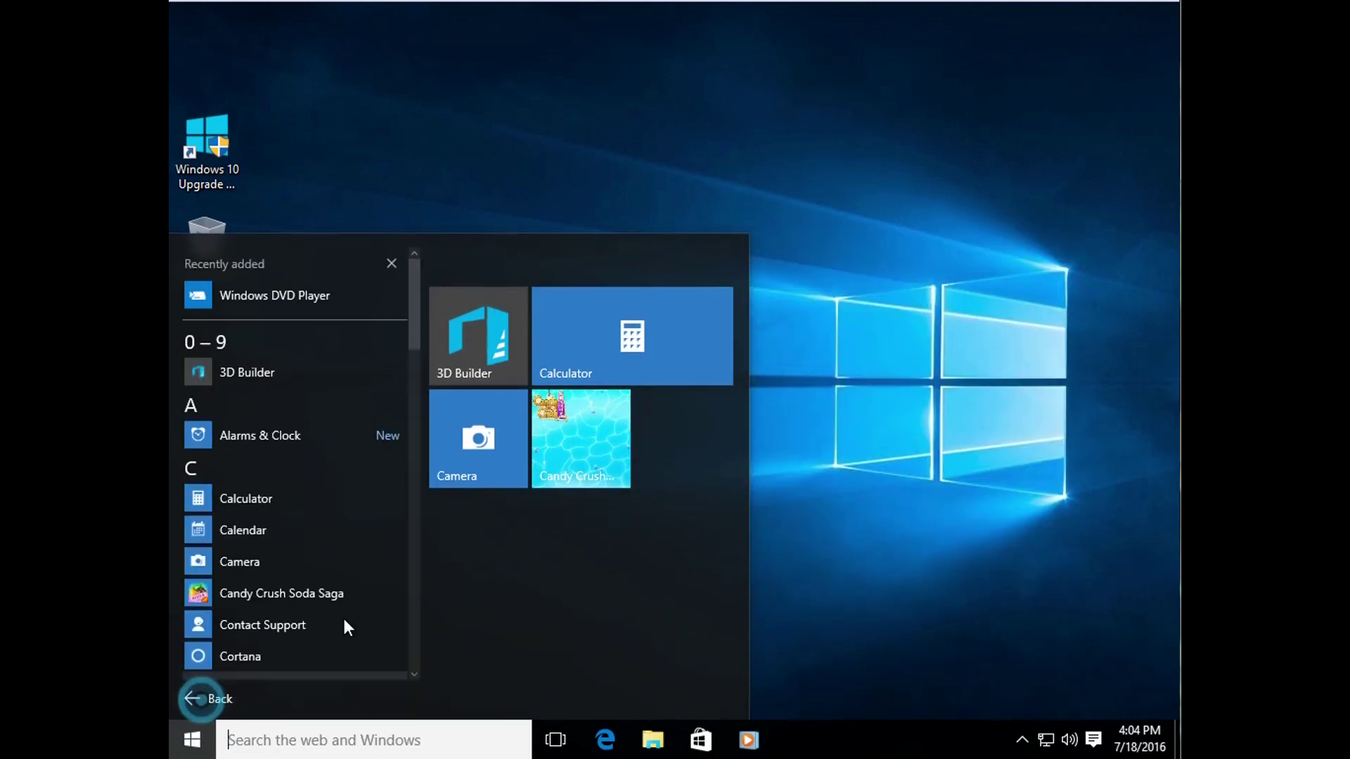
drag(411, 309, 411, 237)
click(410, 235)
drag(202, 262, 310, 230)
drag(249, 57, 204, 57)
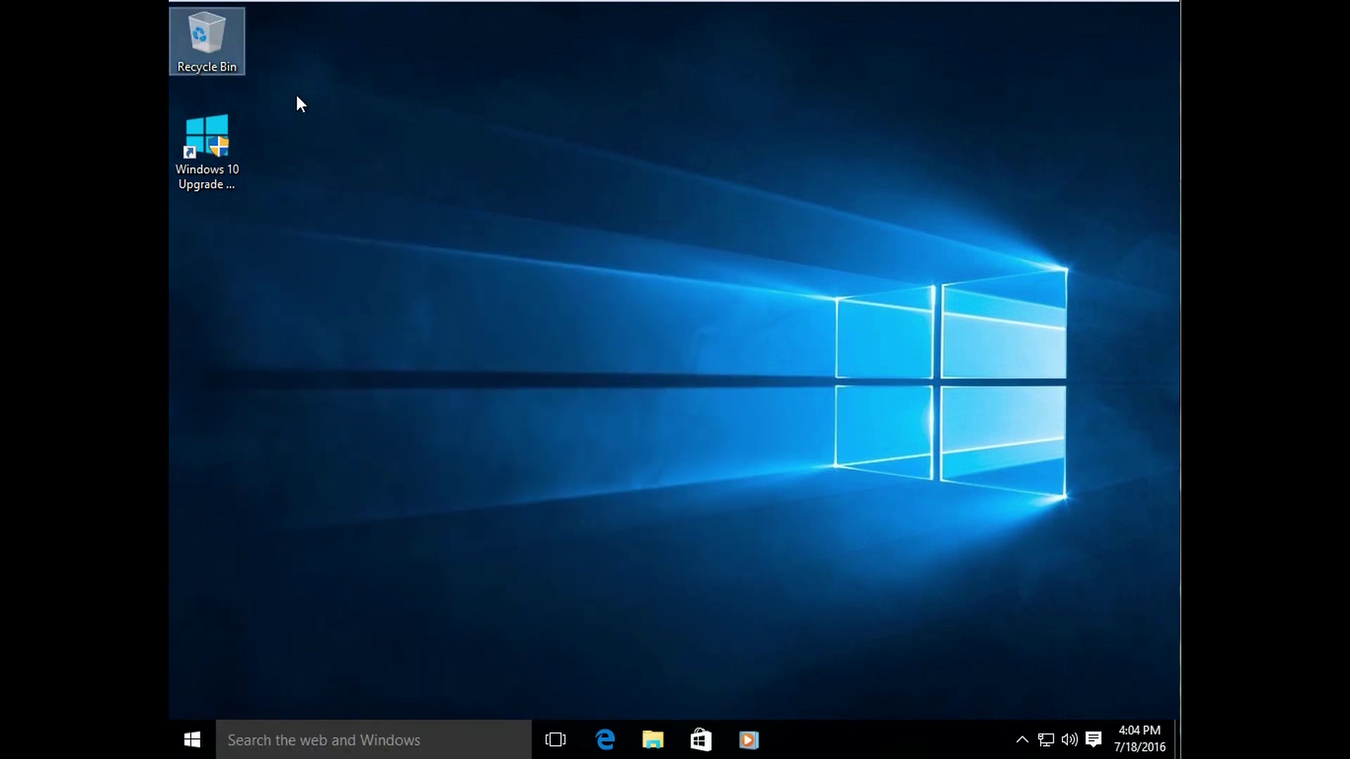
click(301, 97)
click(218, 41)
click(339, 170)
click(317, 109)
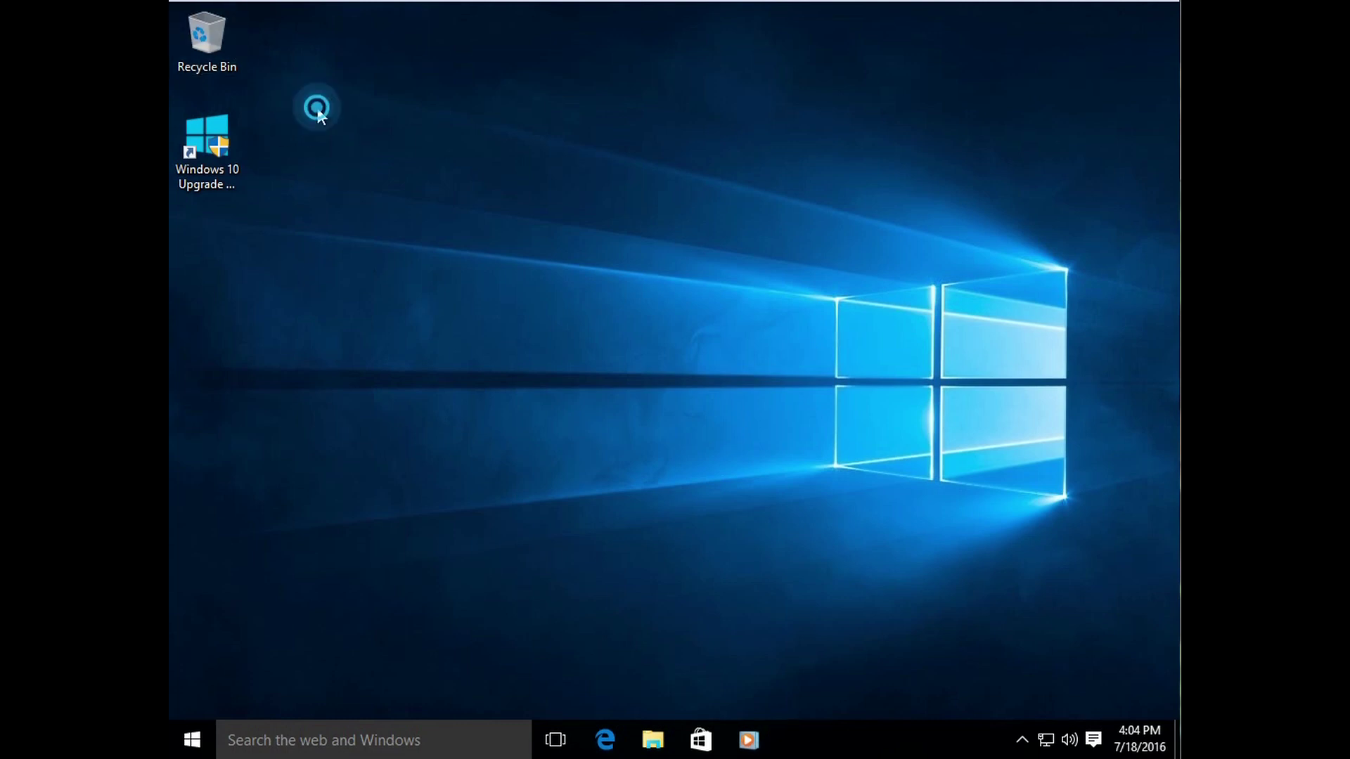
click(241, 144)
click(351, 306)
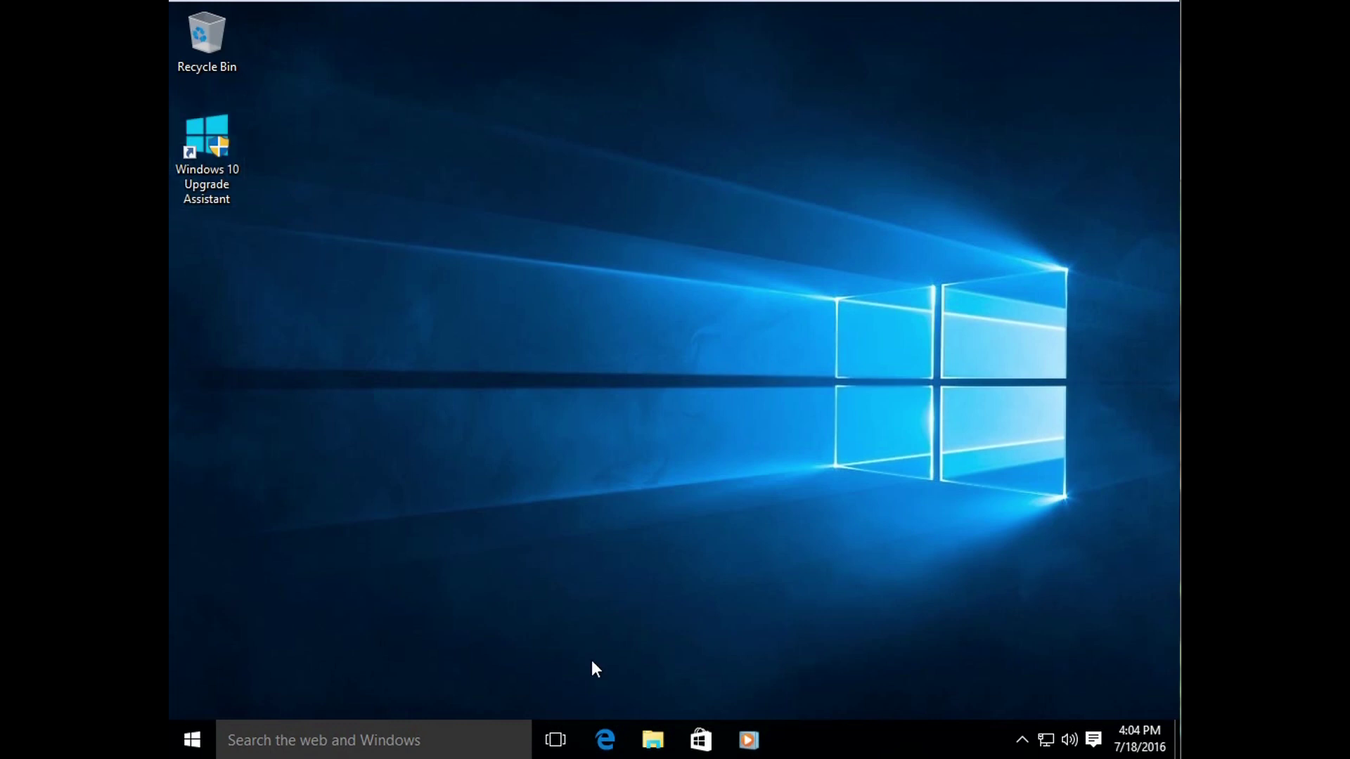
click(652, 740)
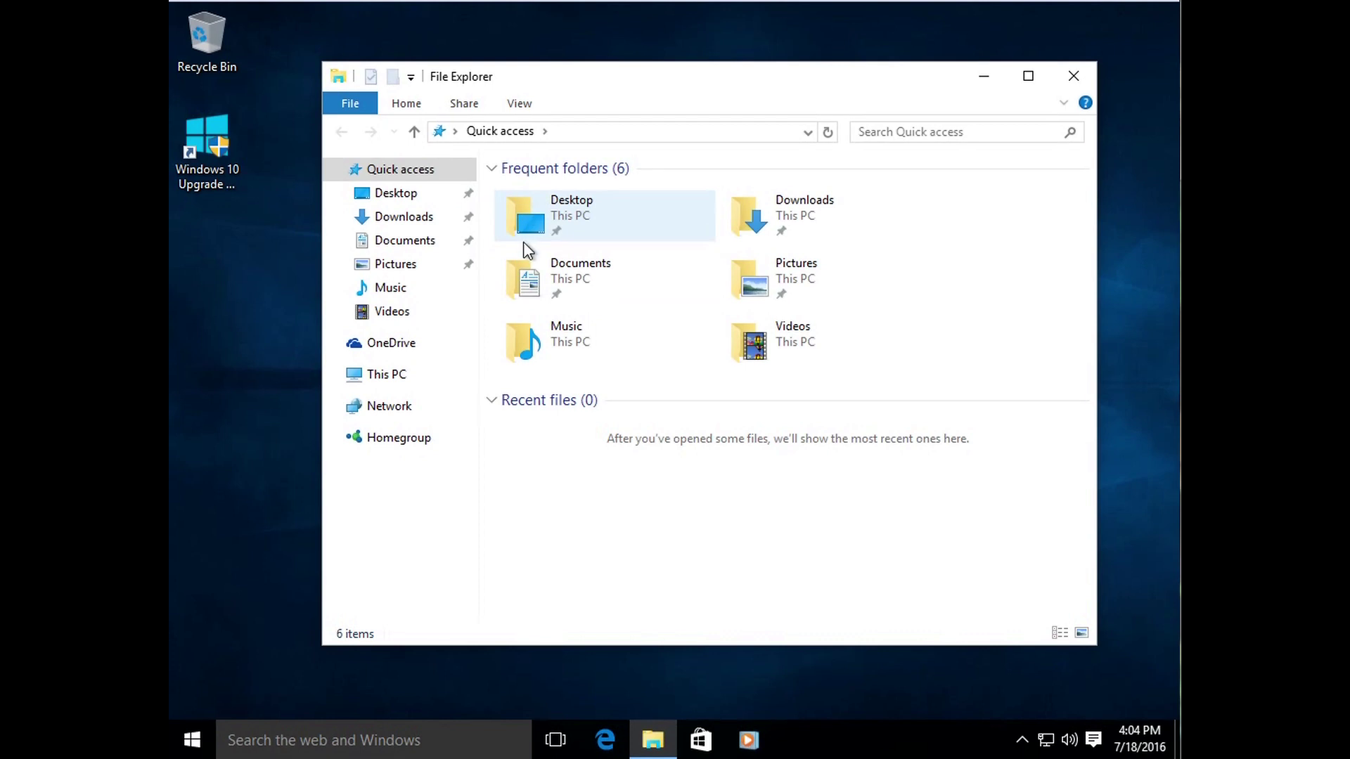
click(580, 339)
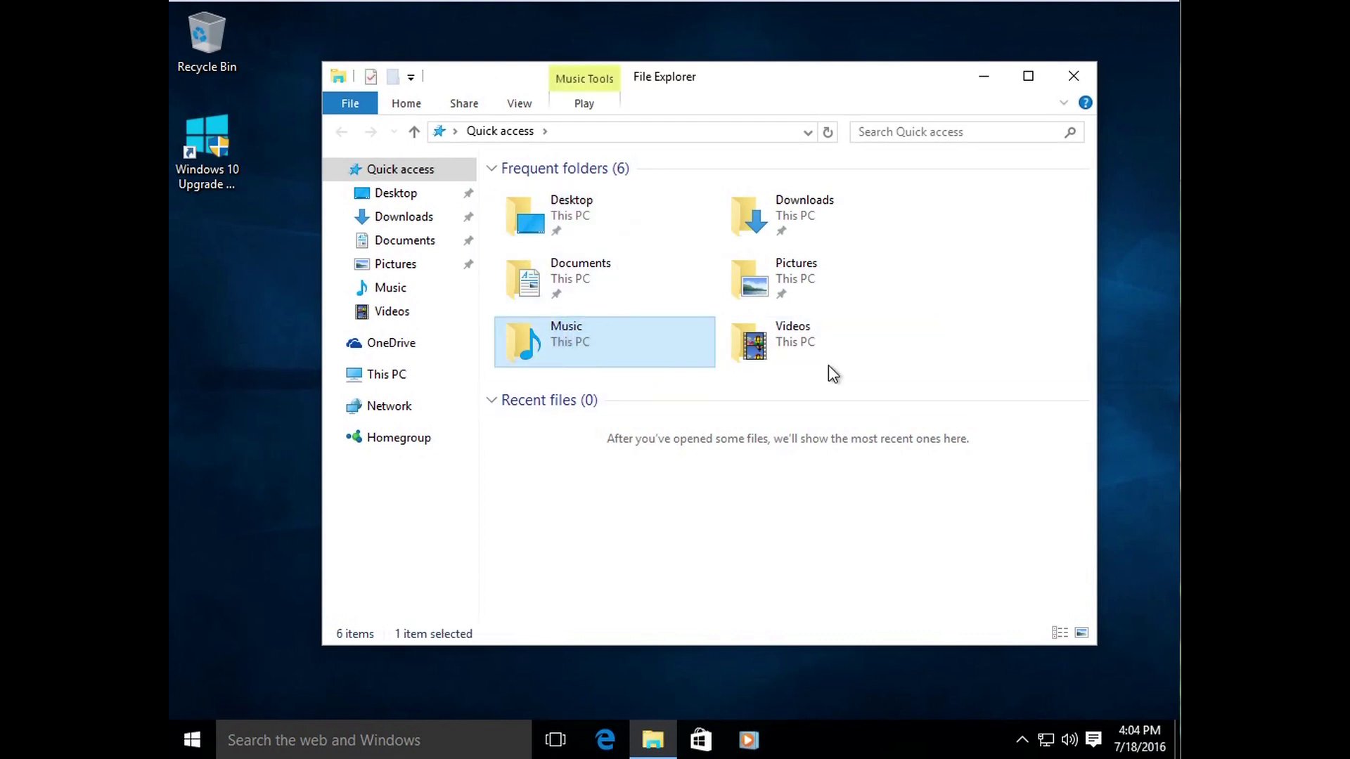
double_click(614, 341)
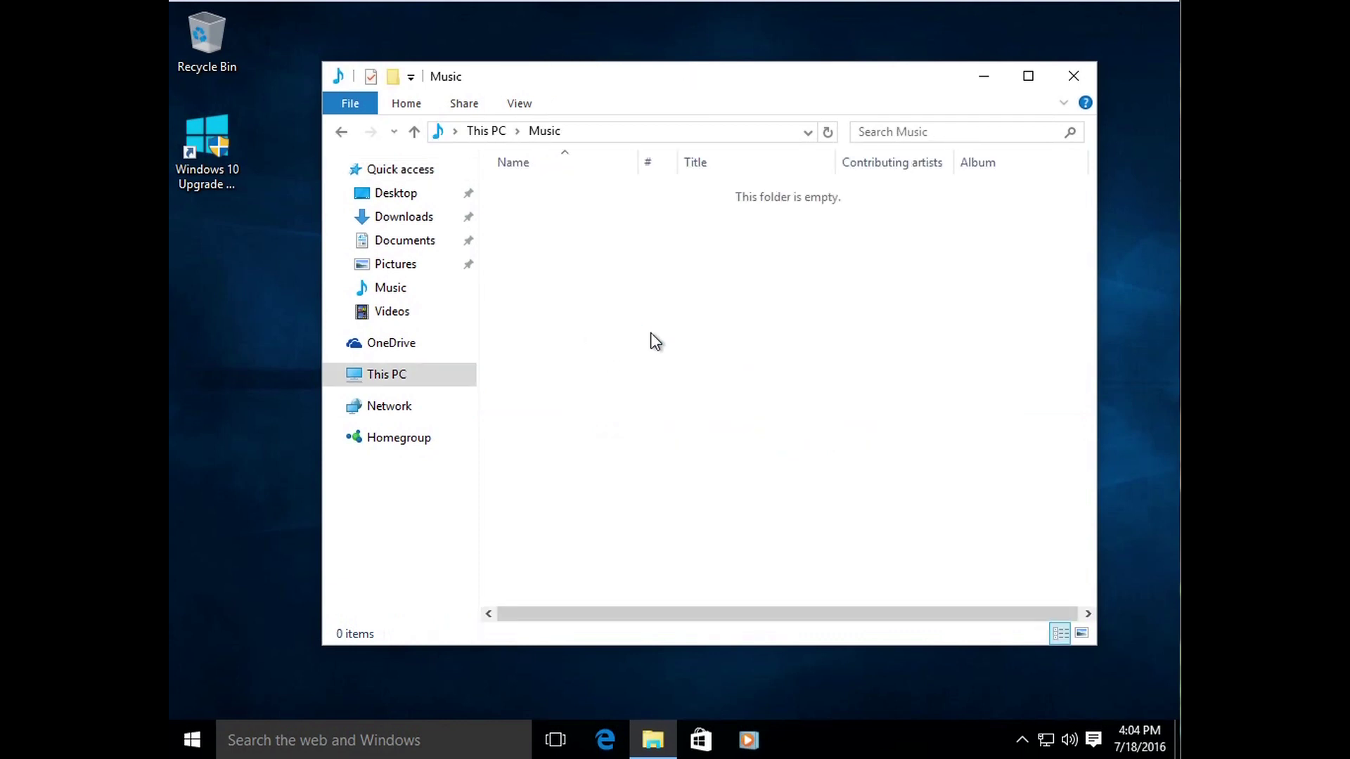
click(342, 132)
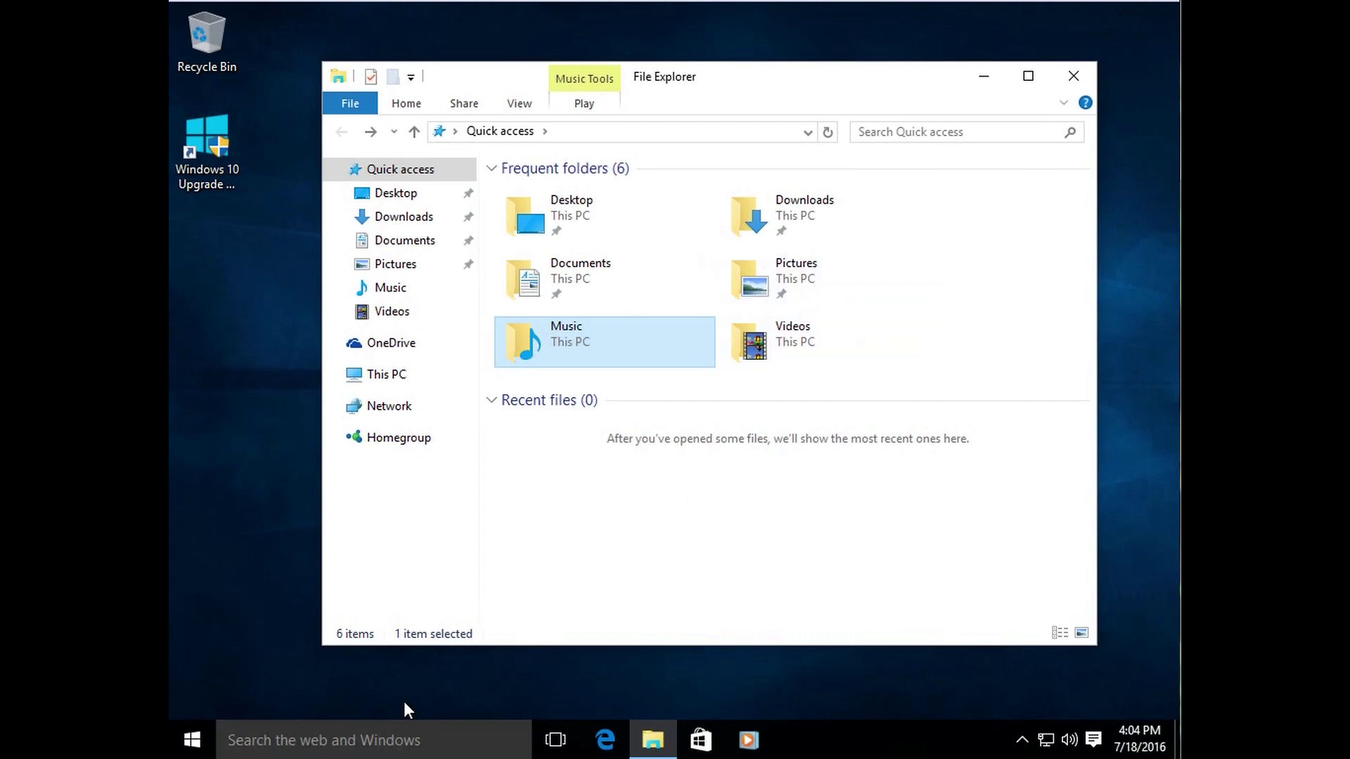
click(191, 739)
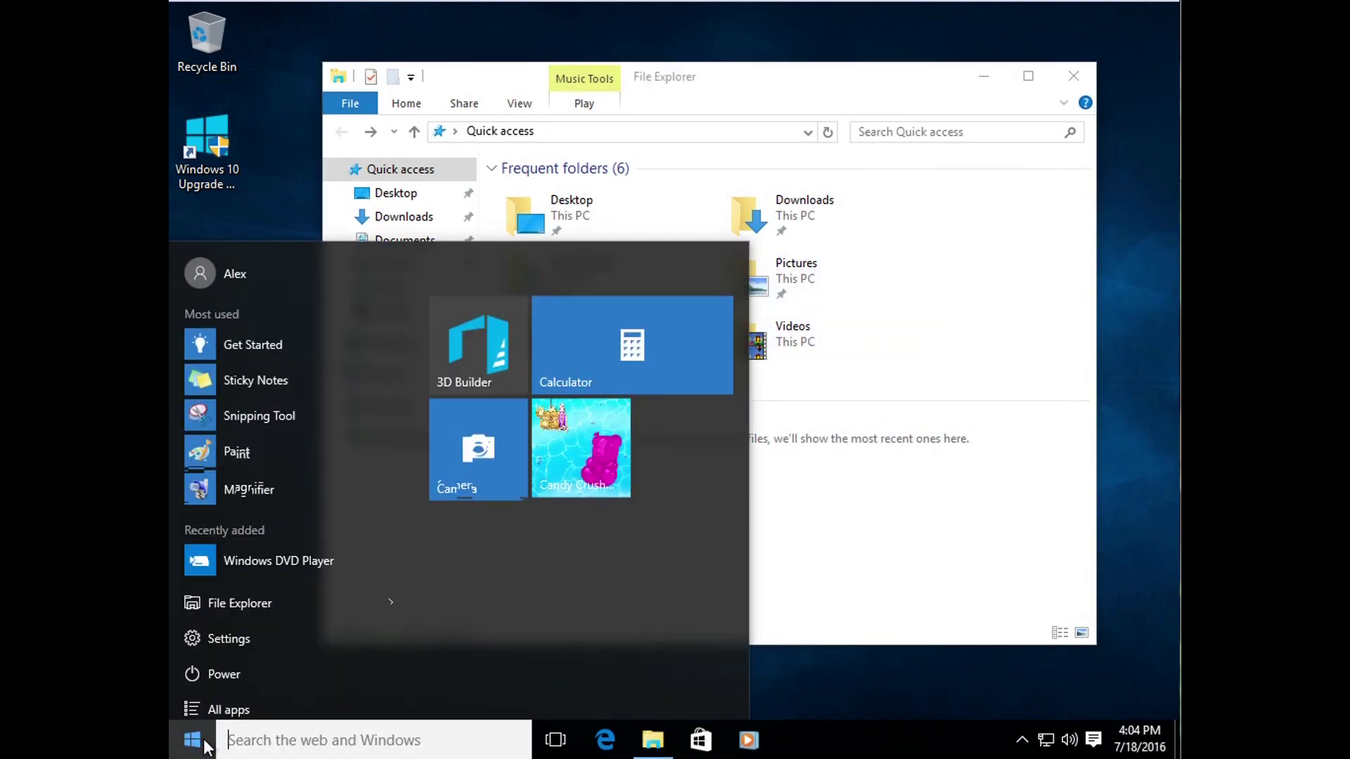
click(279, 700)
click(281, 534)
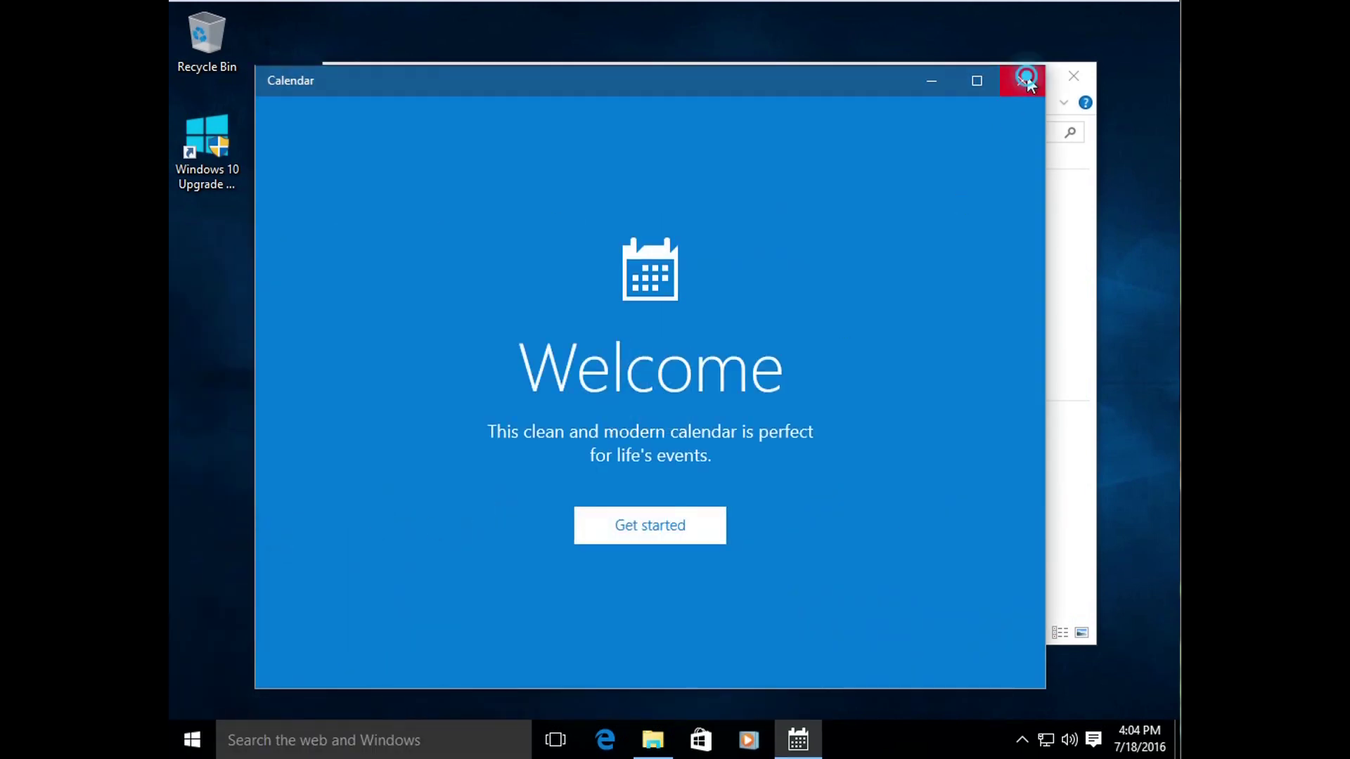
click(1022, 80)
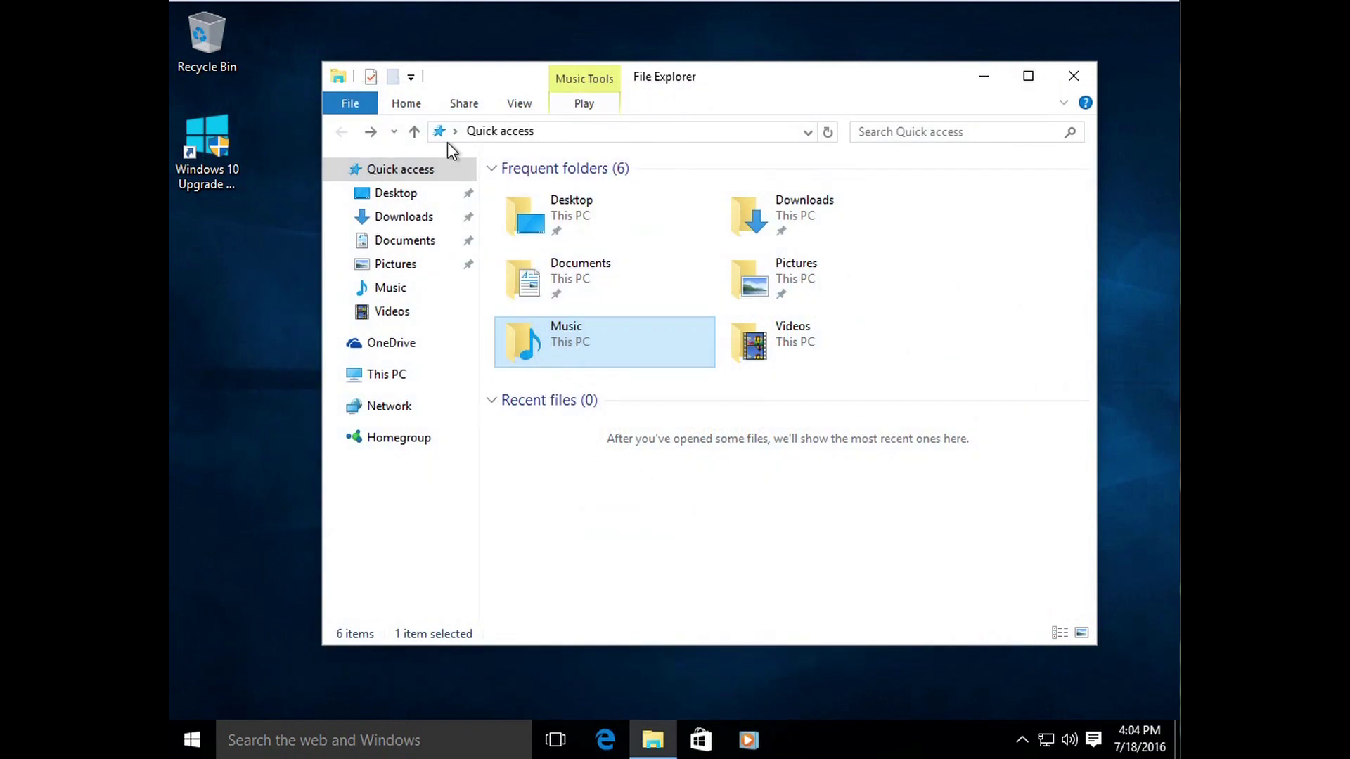
click(372, 193)
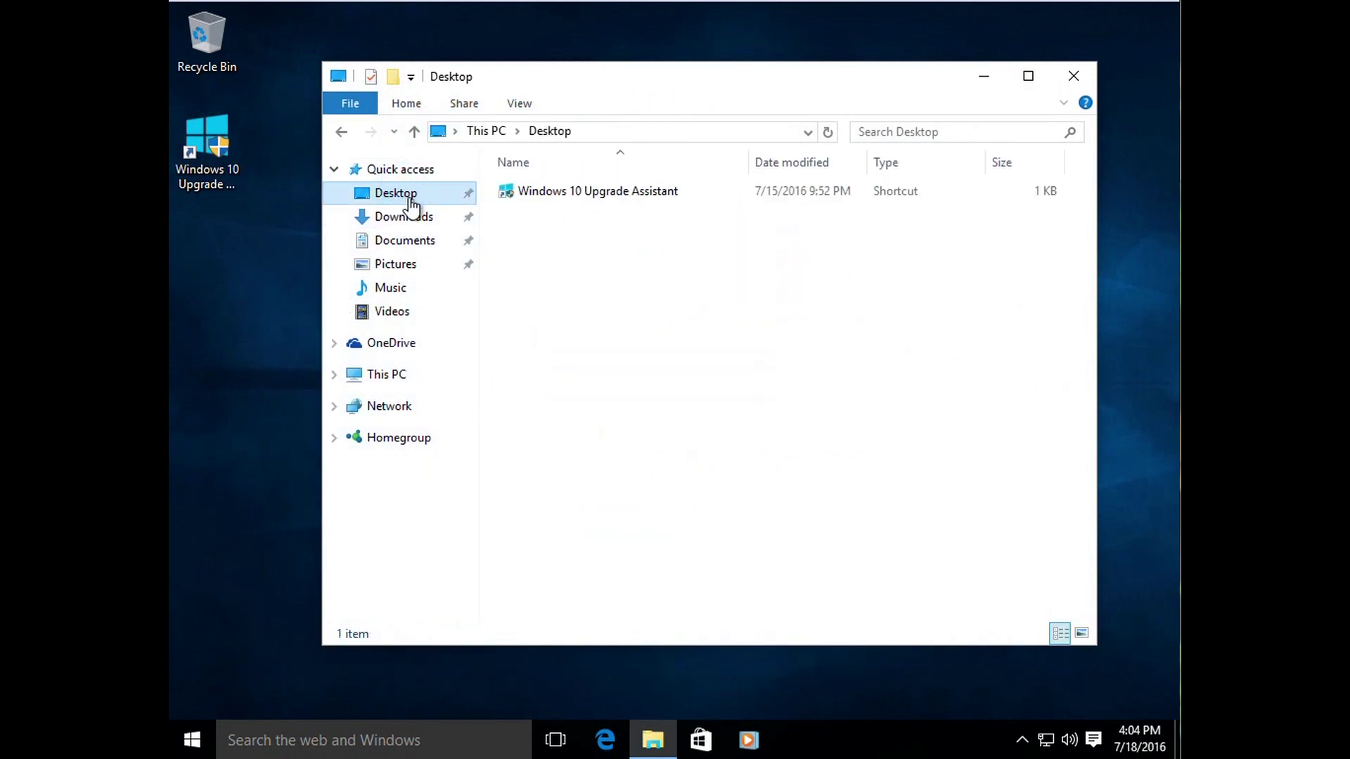
click(335, 169)
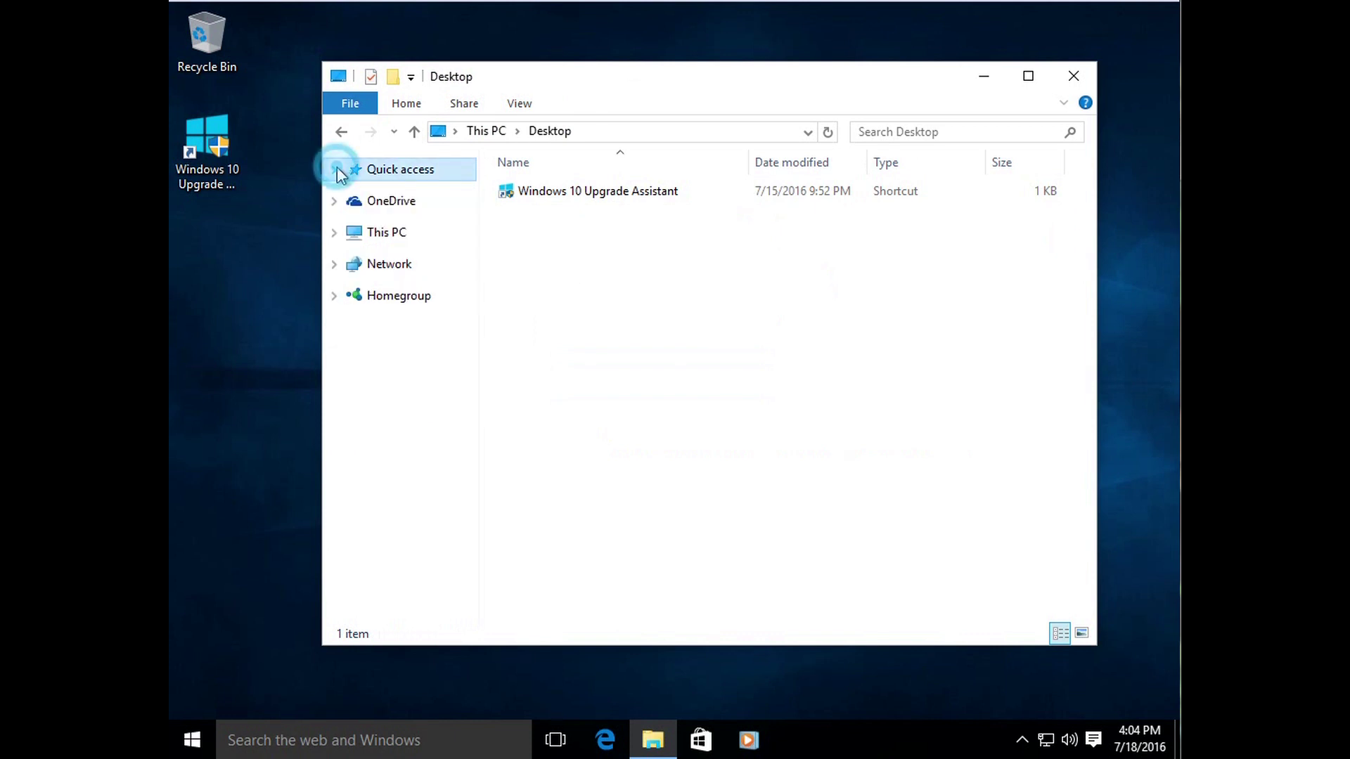
click(1074, 78)
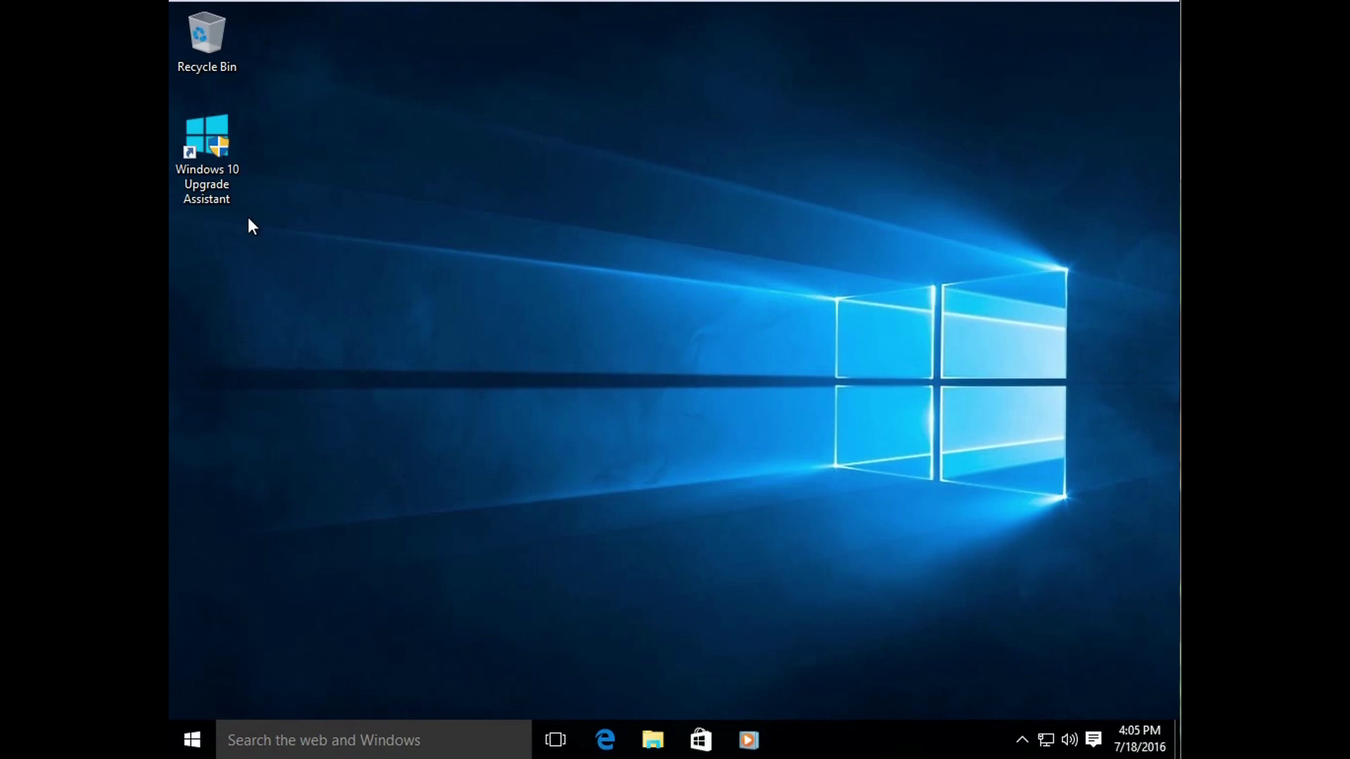
click(429, 223)
right_click(487, 309)
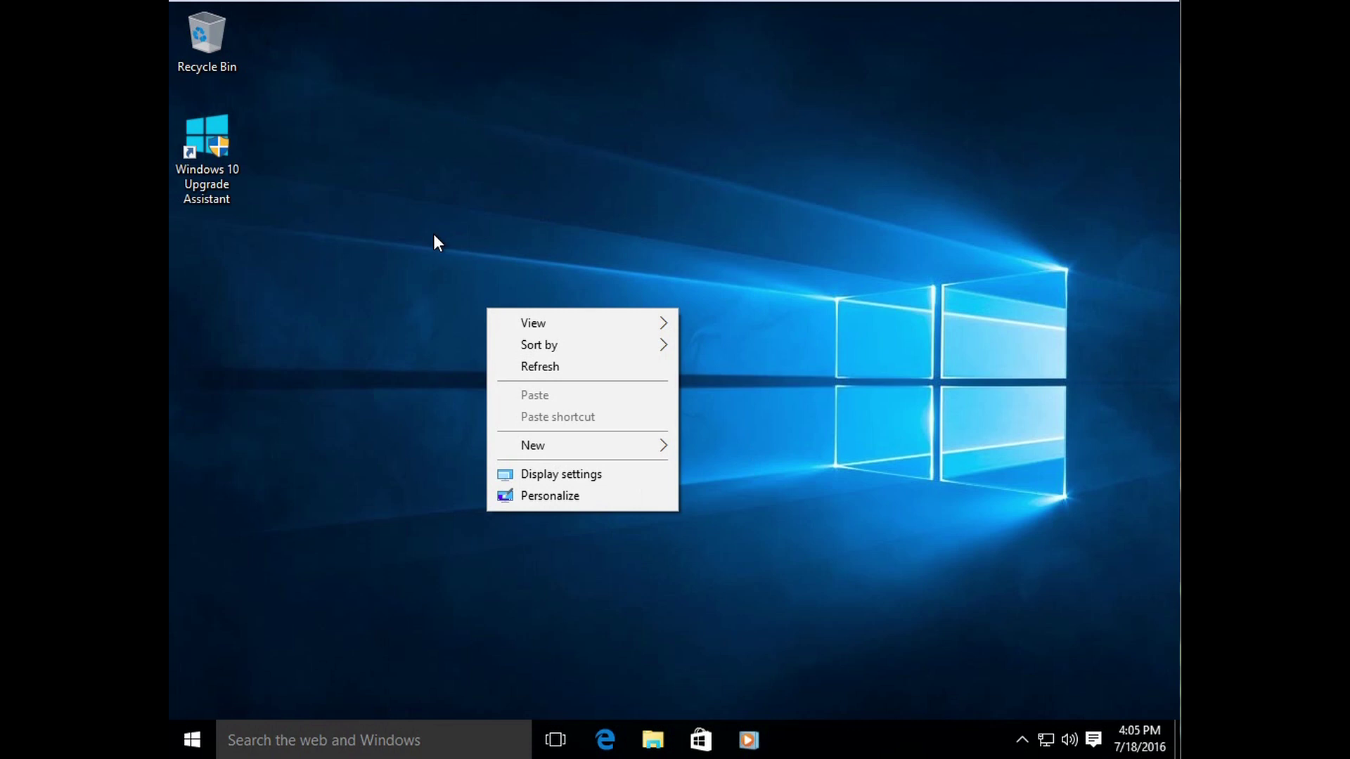
right_click(605, 218)
mouse_move(650, 235)
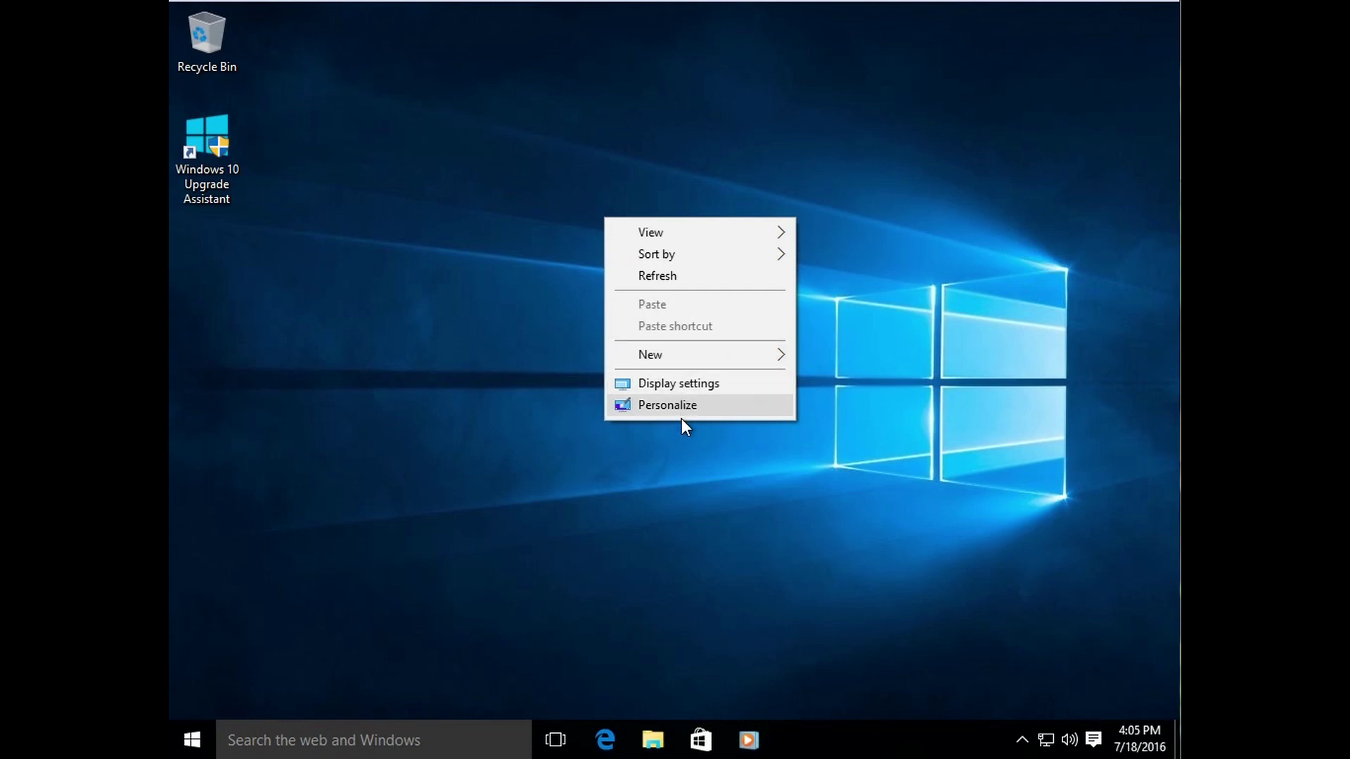
click(506, 369)
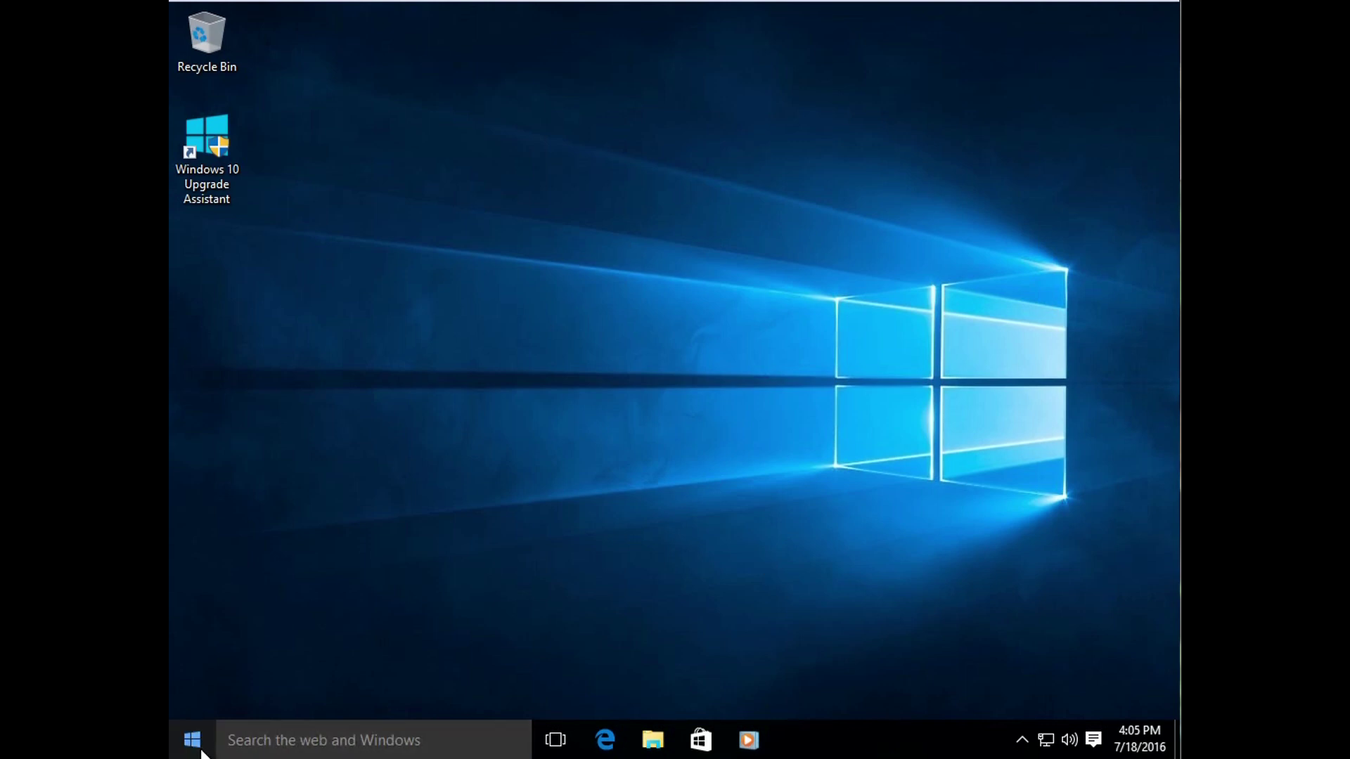
right_click(661, 740)
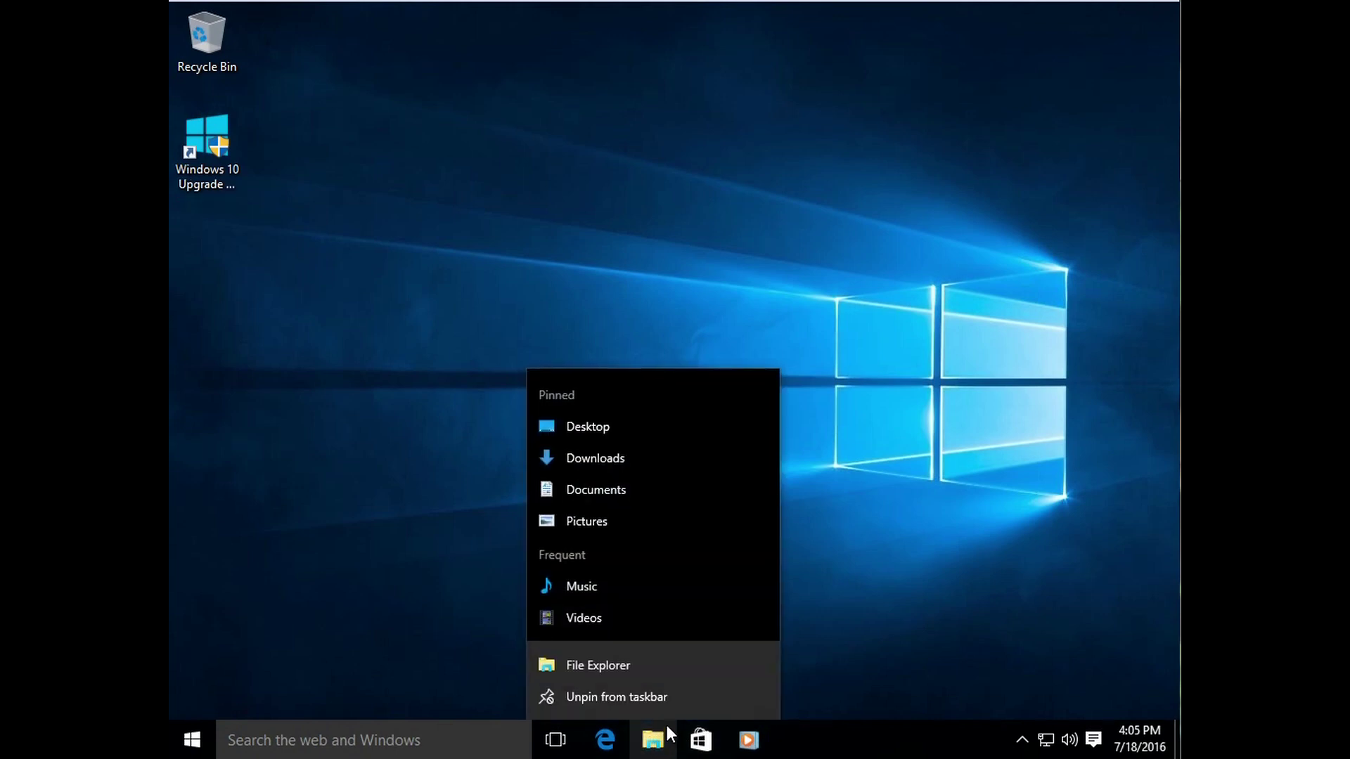
click(841, 646)
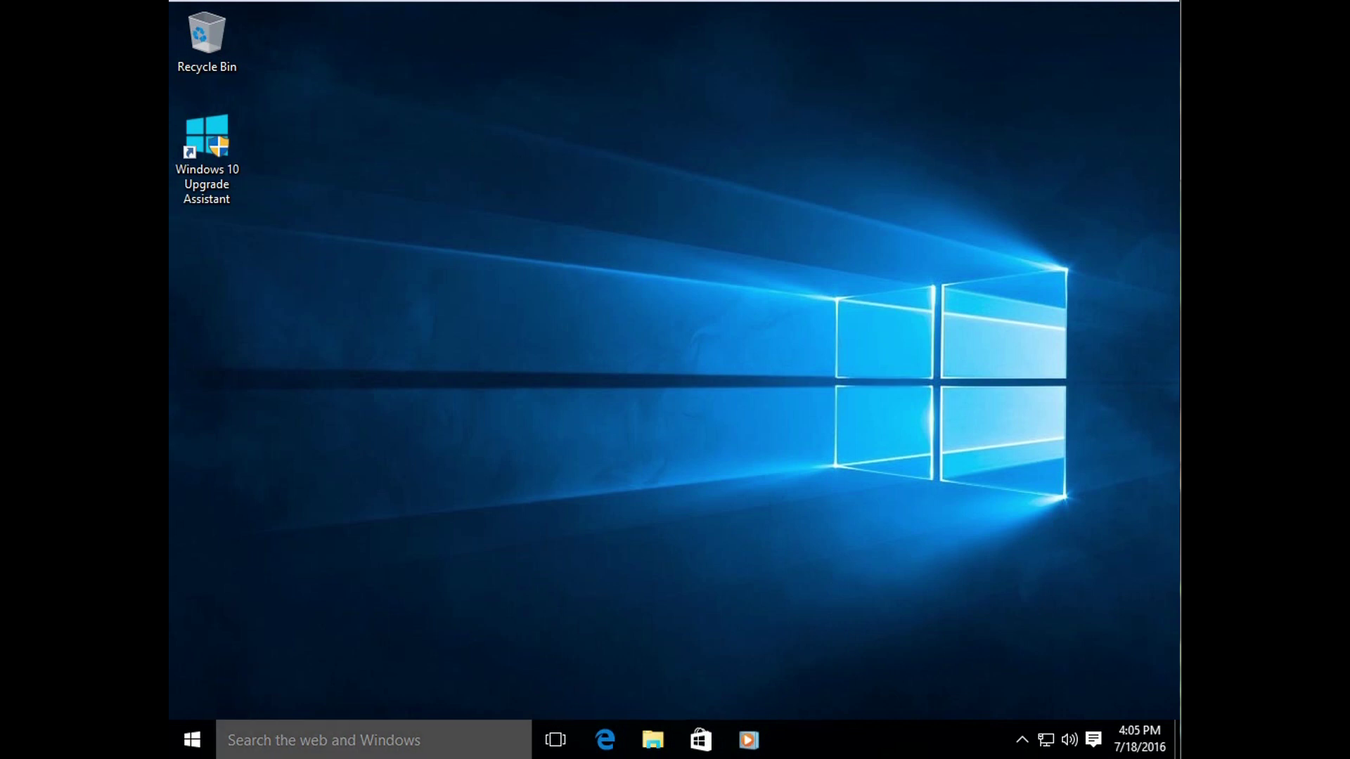
right_click(203, 737)
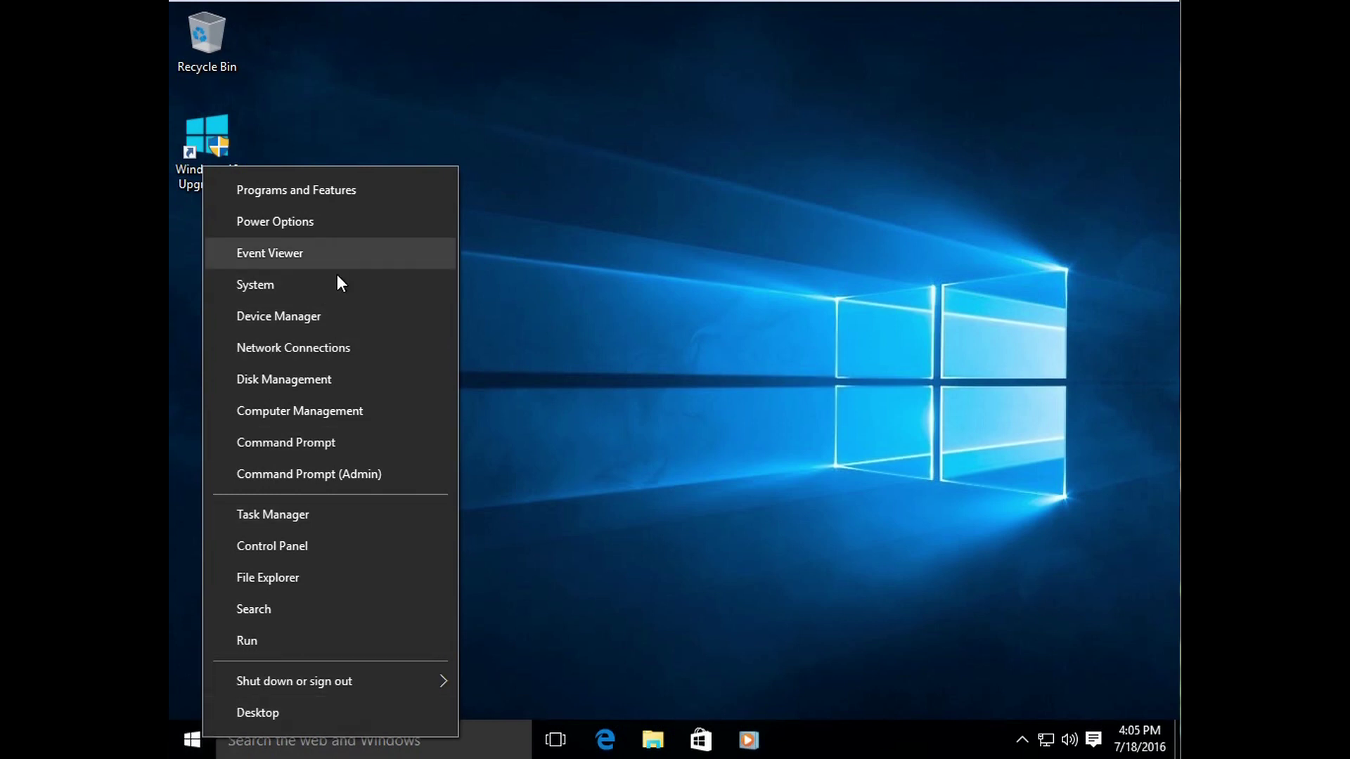
click(702, 368)
click(198, 742)
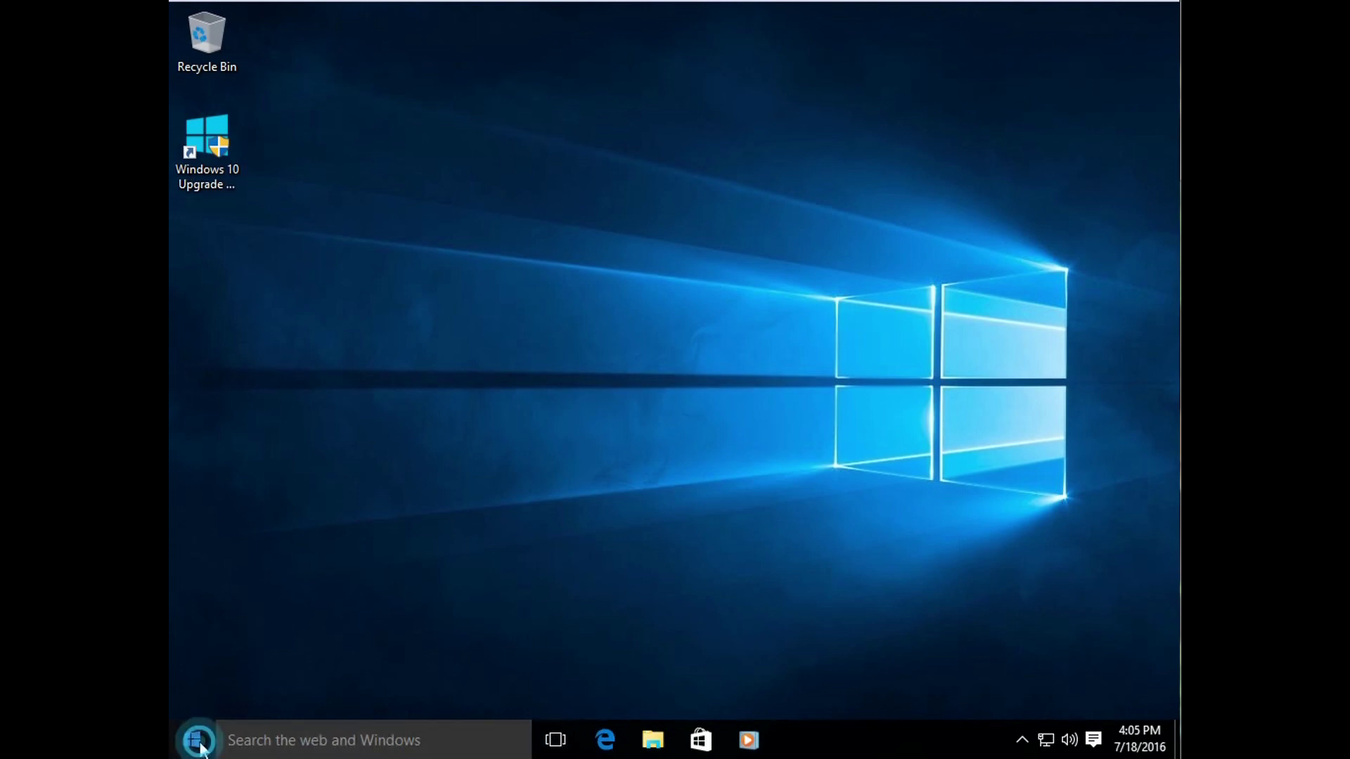
right_click(457, 336)
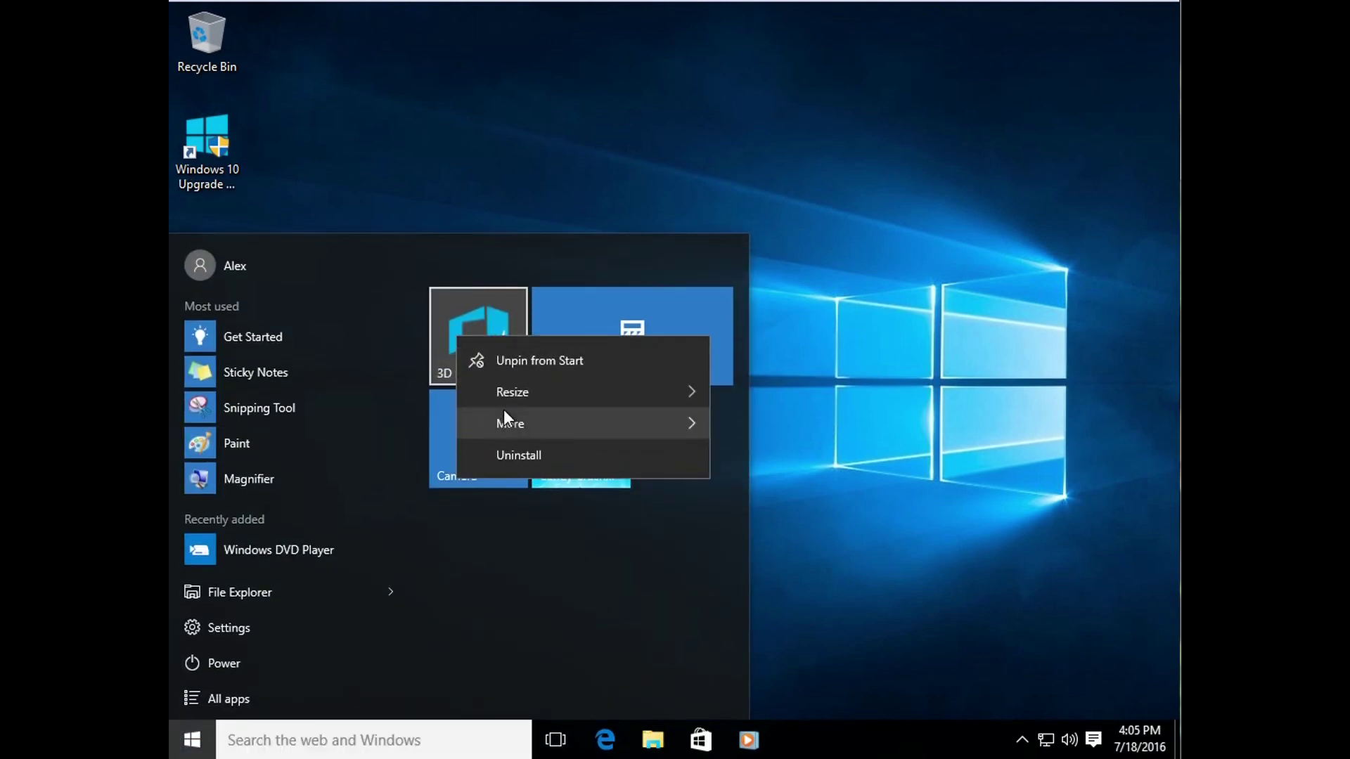
click(480, 202)
right_click(217, 46)
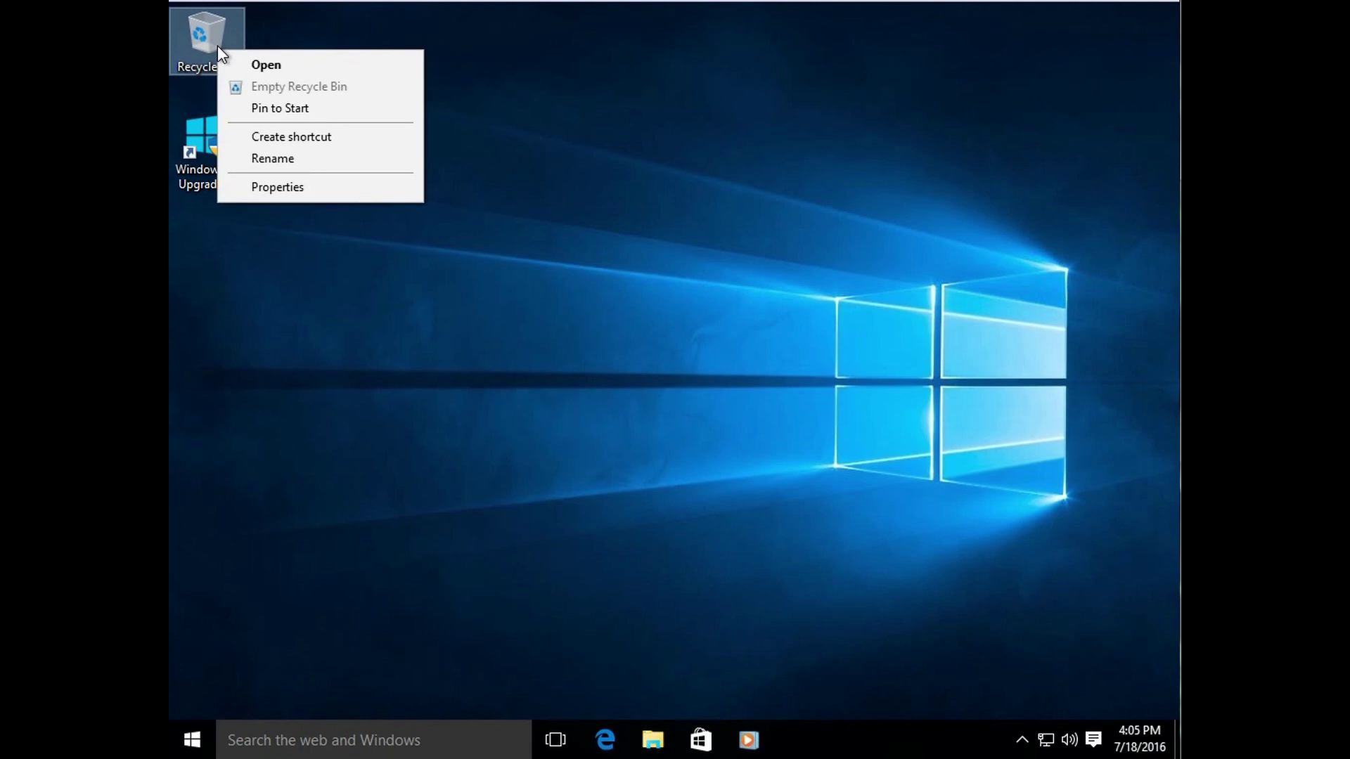
click(197, 173)
right_click(196, 171)
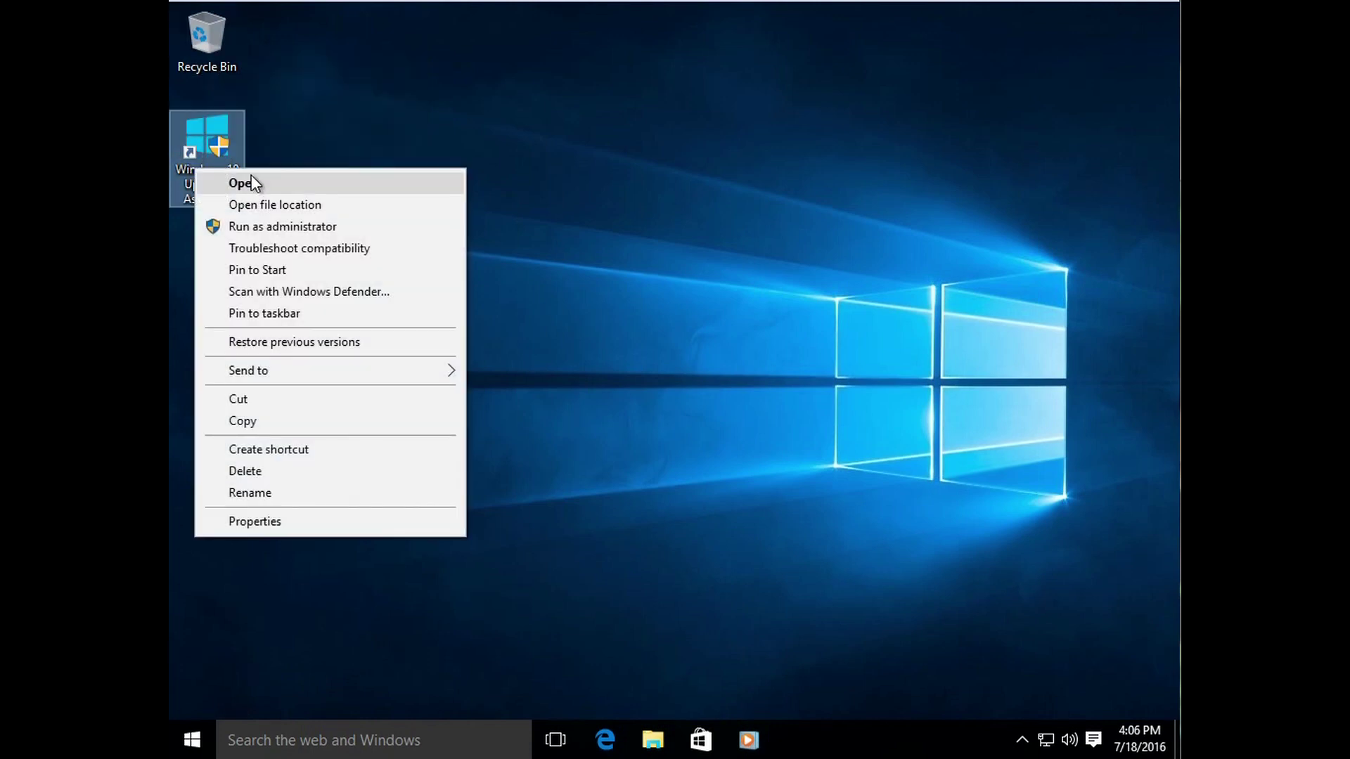
click(344, 584)
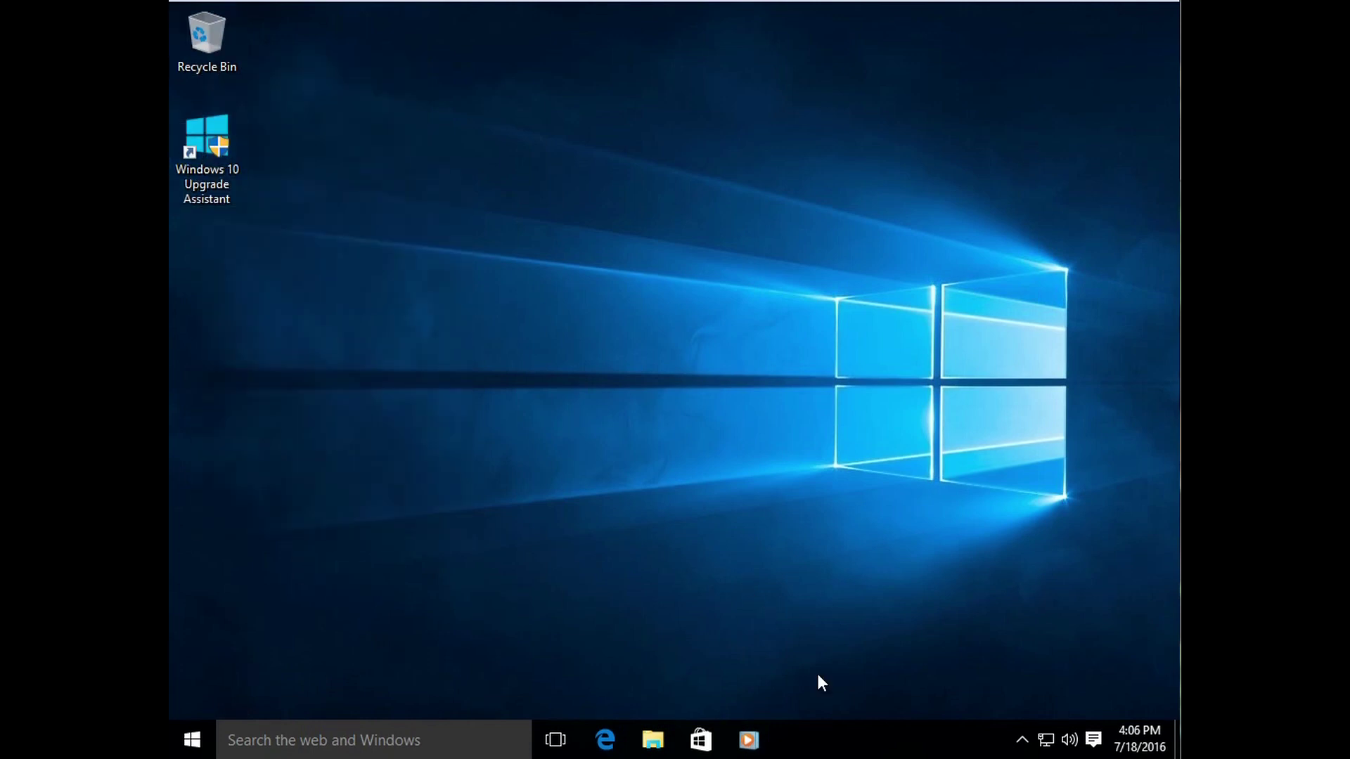
right_click(860, 748)
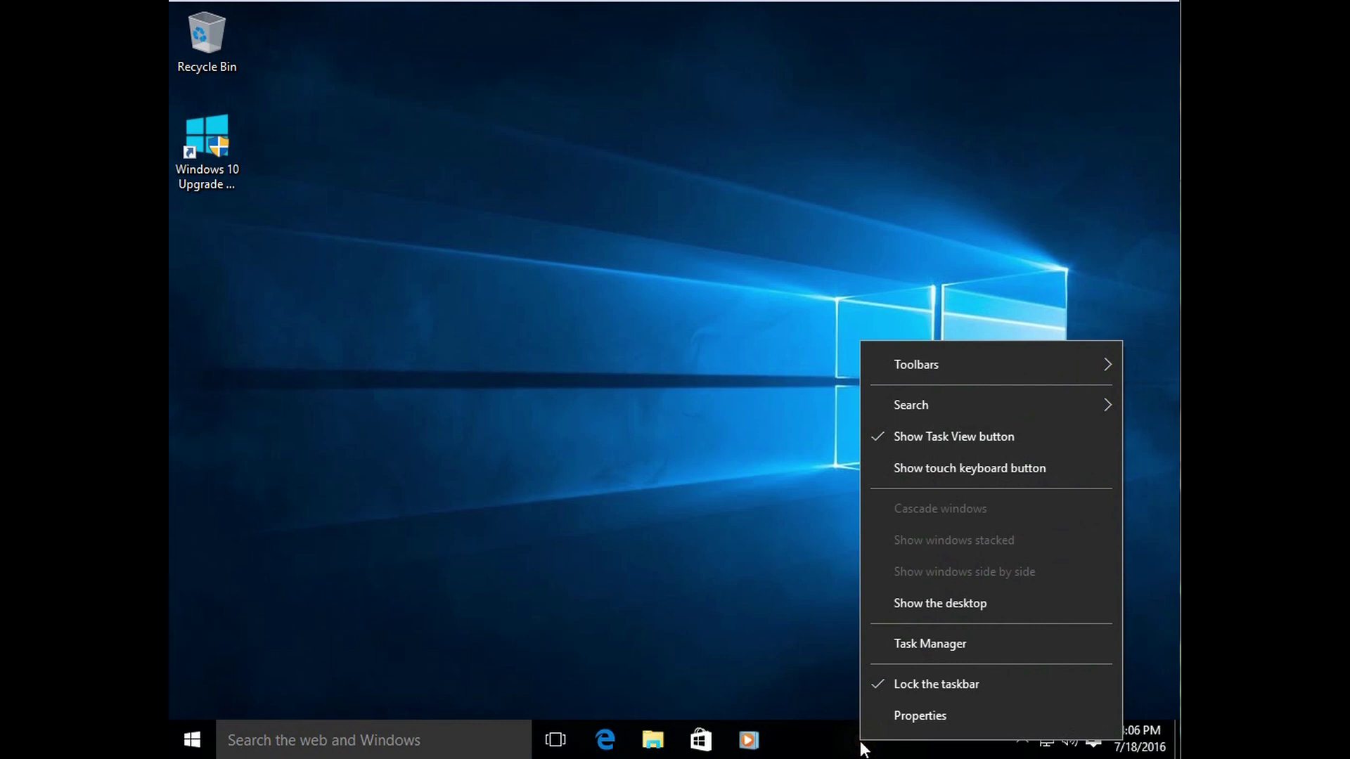
click(939, 651)
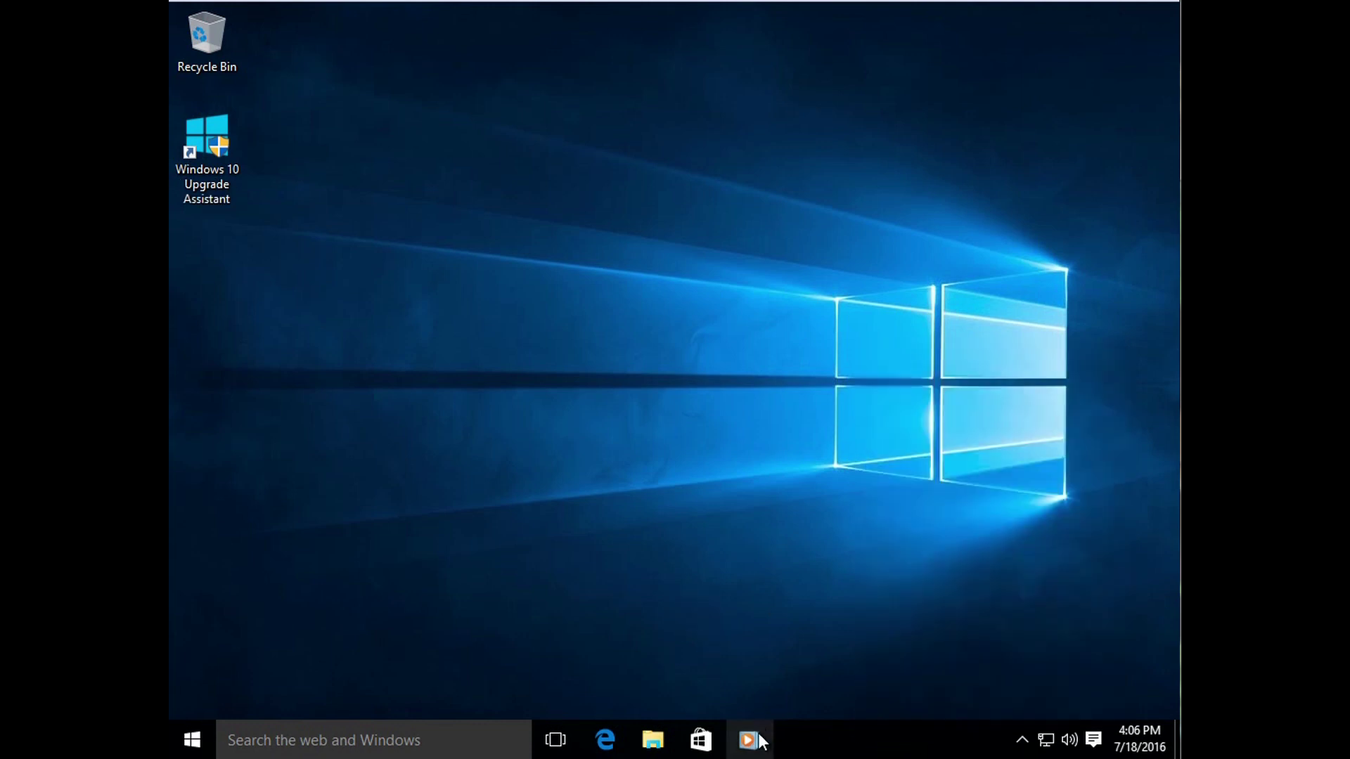
right_click(647, 742)
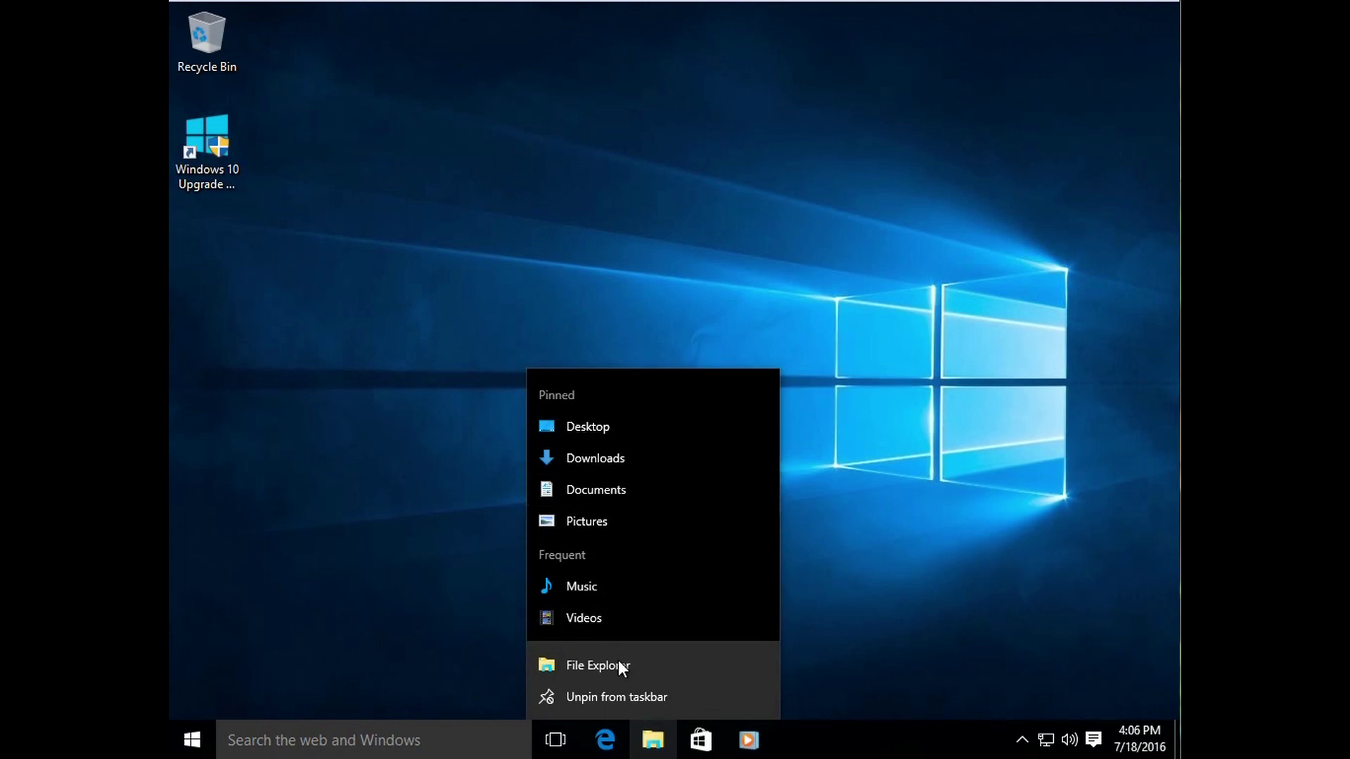
click(418, 523)
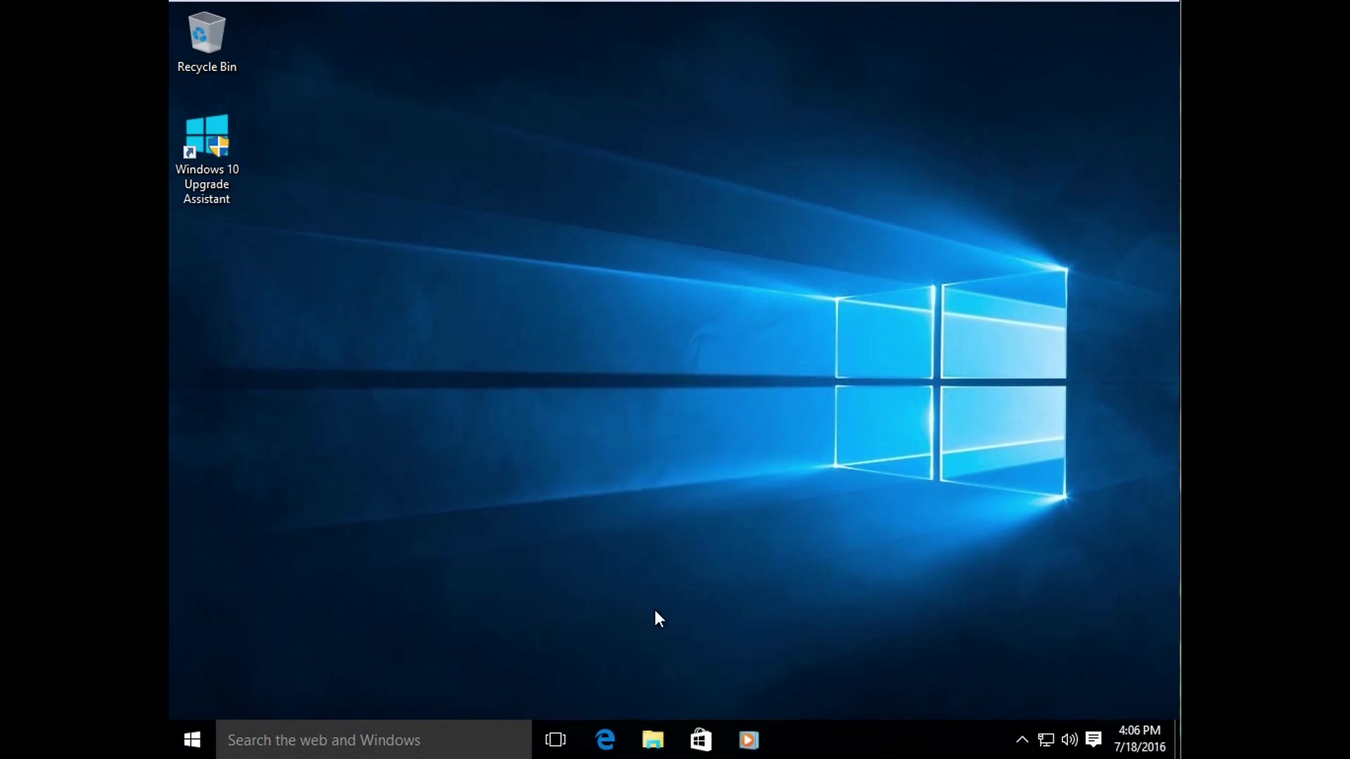
Step: Show the desktop context menu, then open and close the empty Recycle Bin
right_click(644, 414)
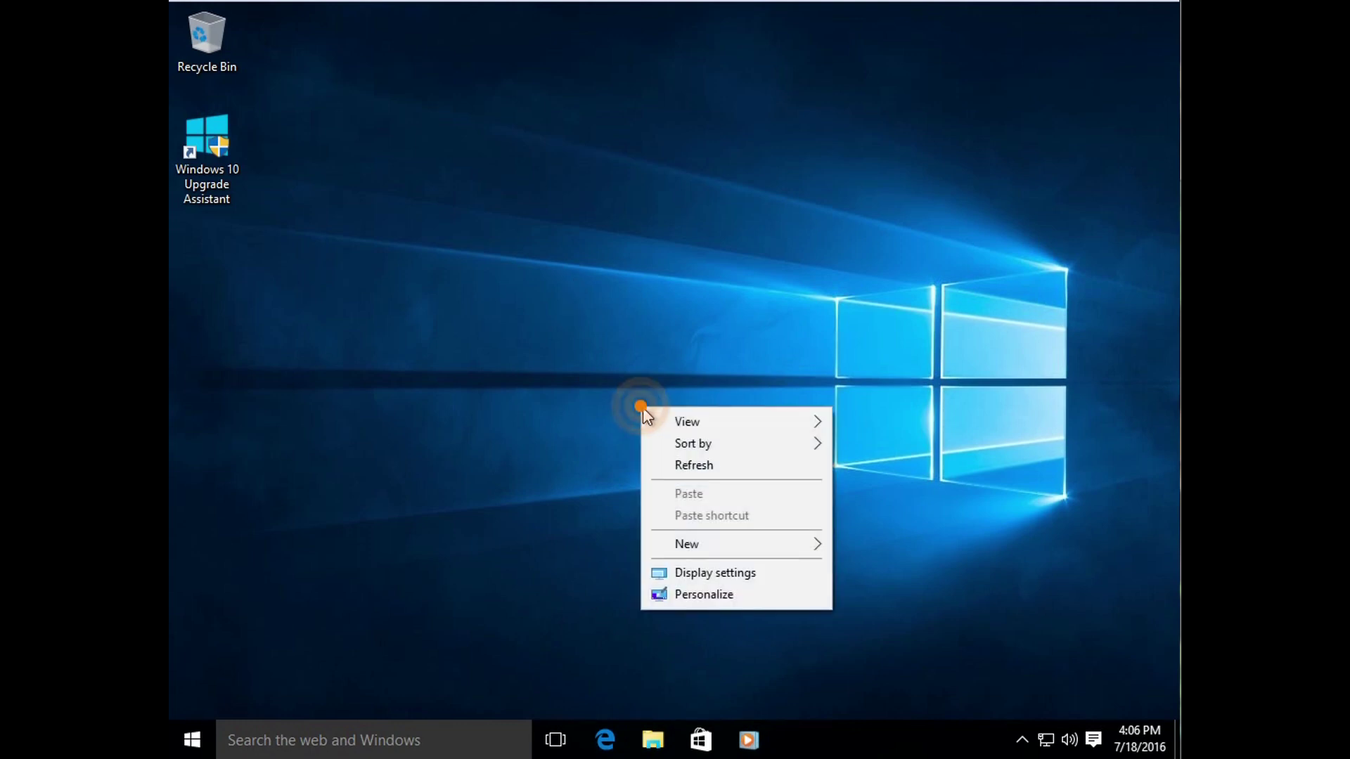
click(724, 661)
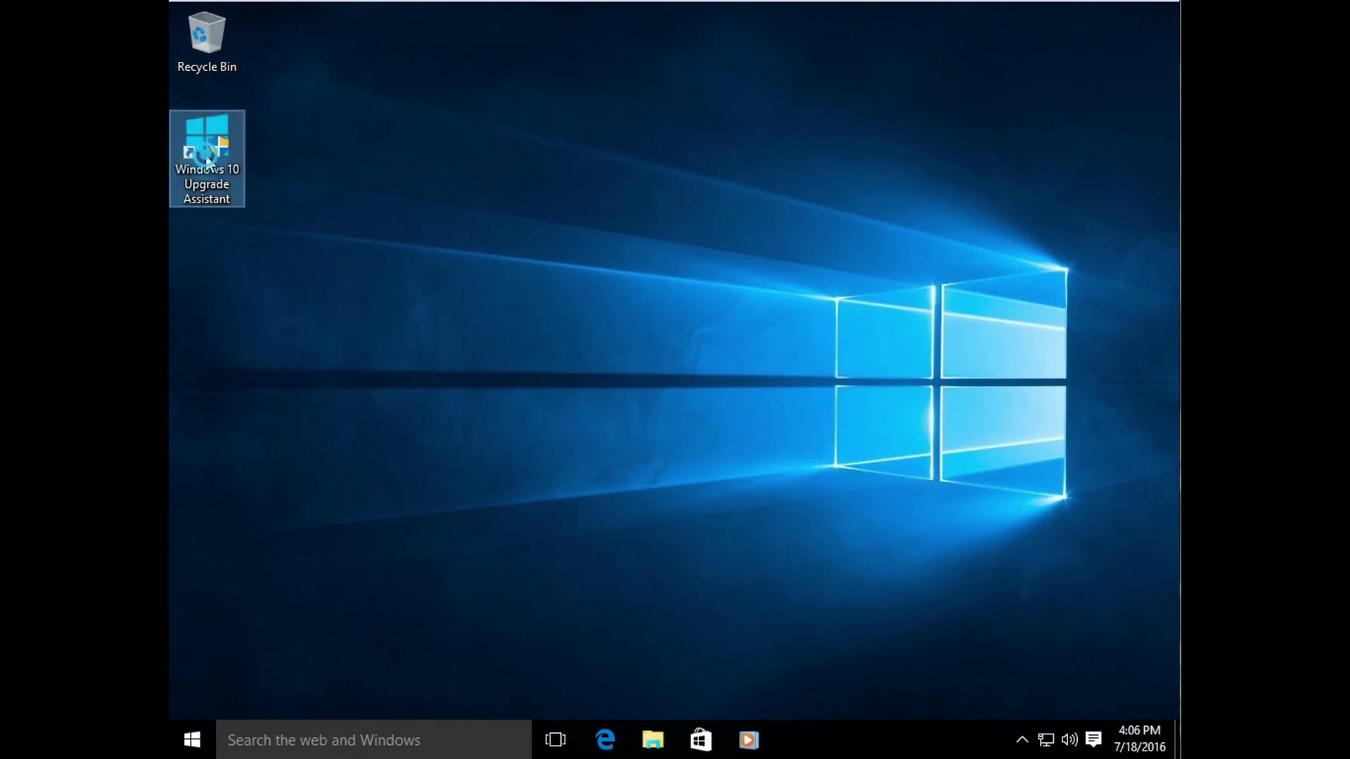
double_click(202, 61)
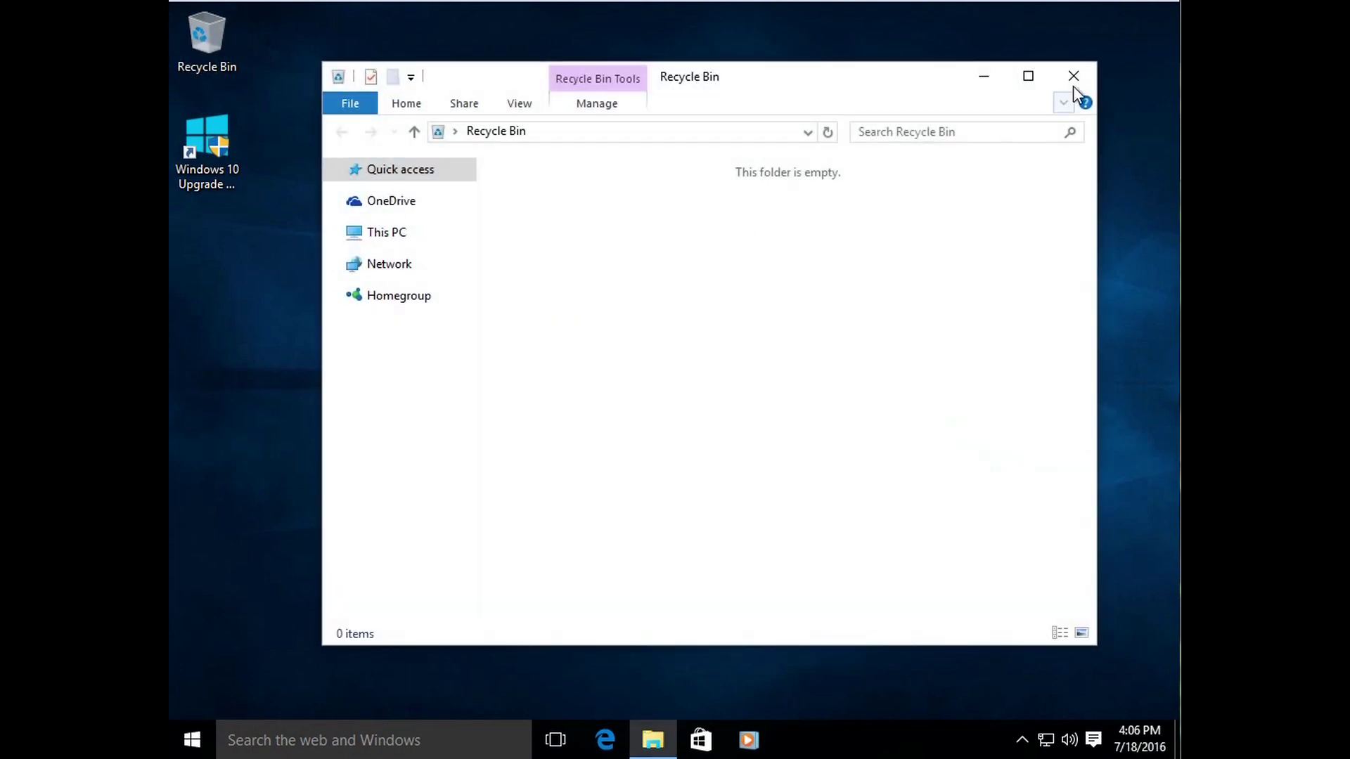
click(1071, 74)
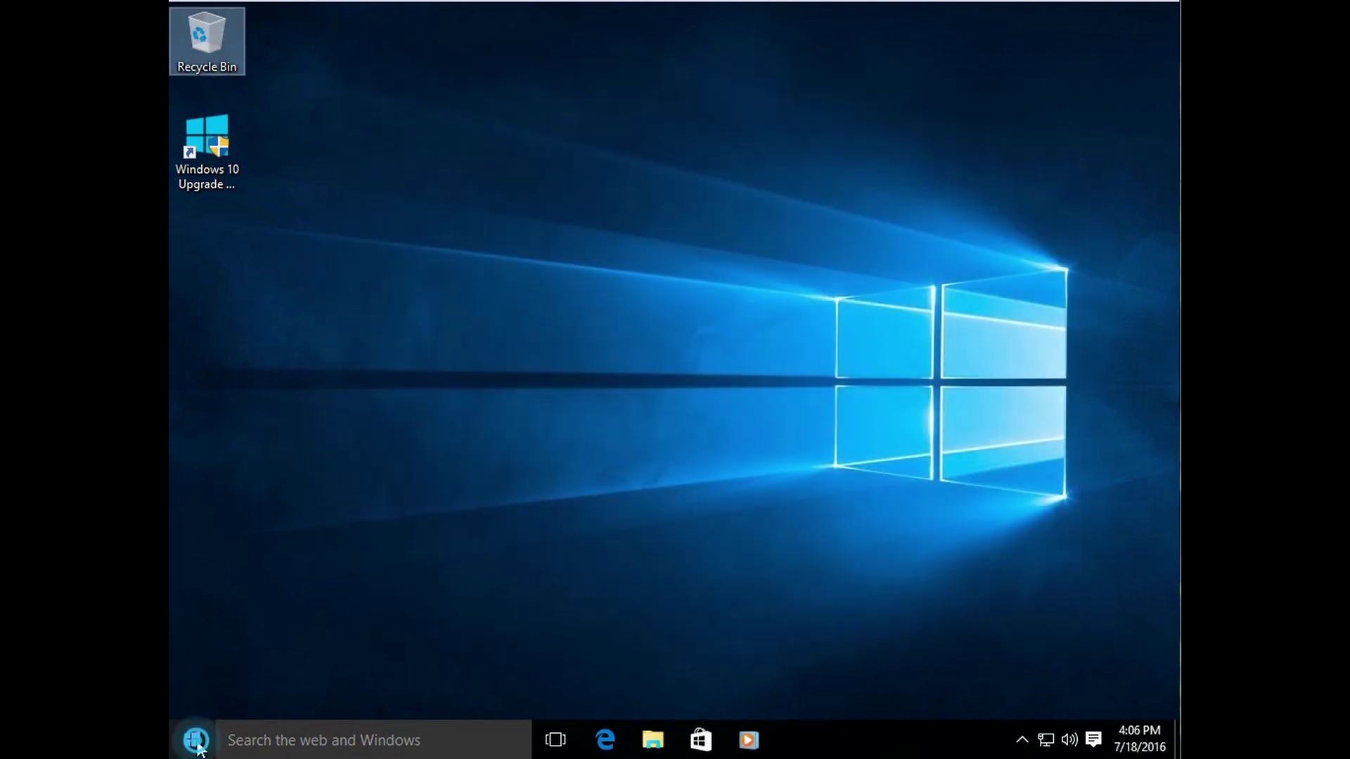
Step: Open and close Start, then show the clock with the July 2016 calendar
click(195, 740)
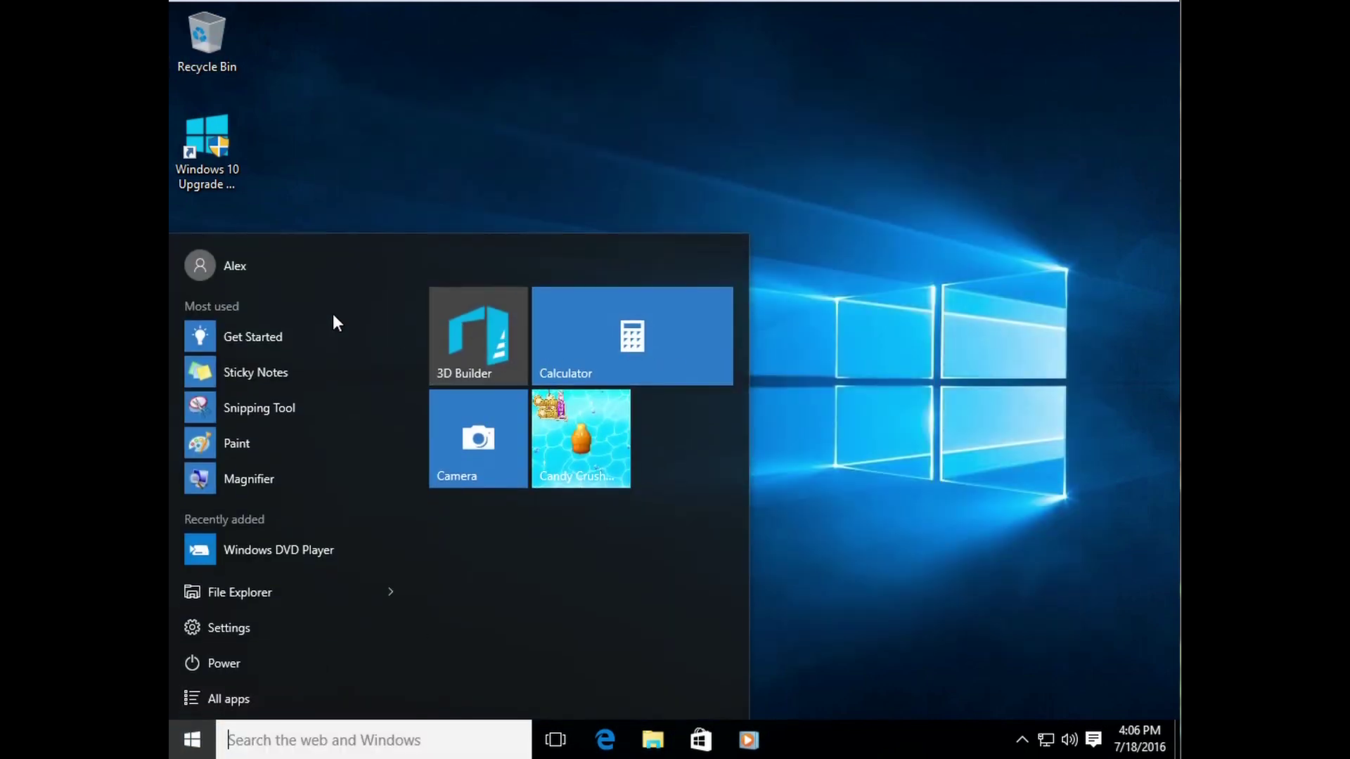
click(865, 595)
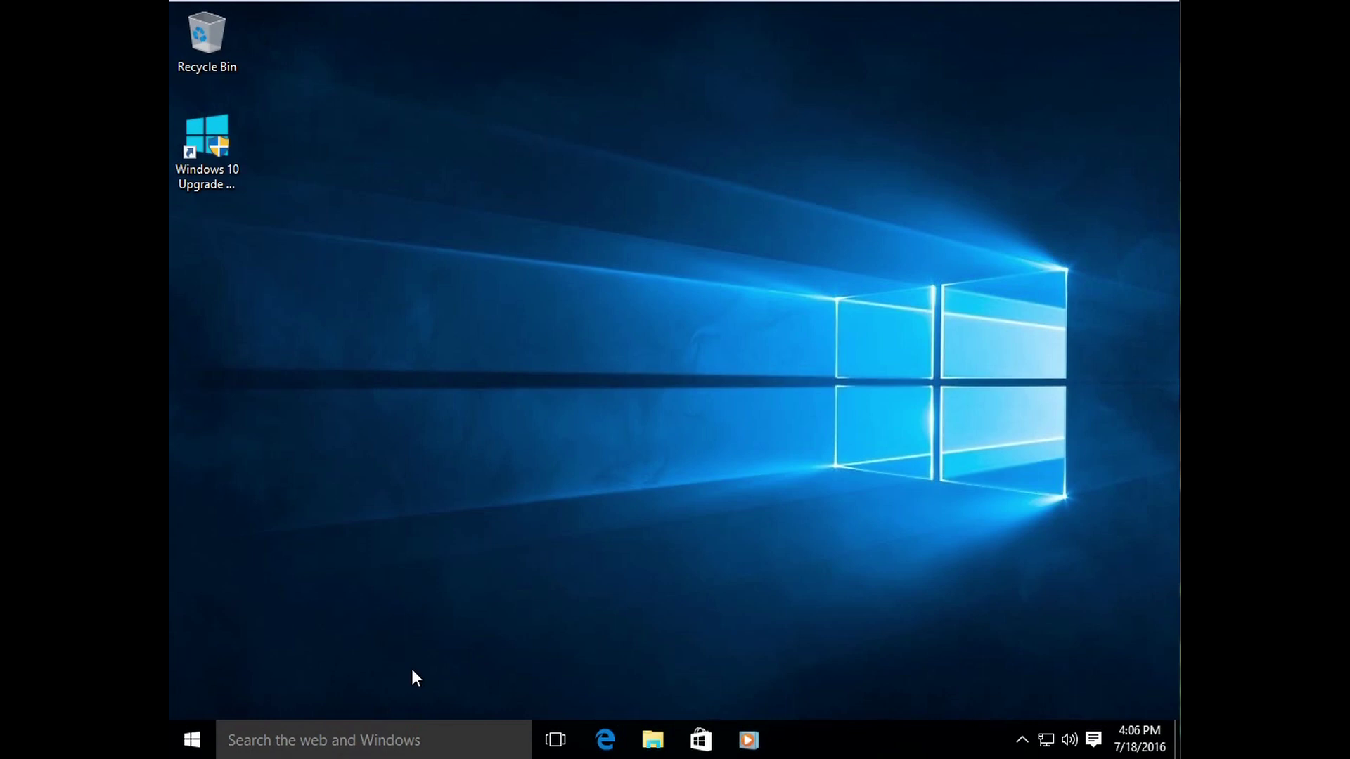
click(1140, 746)
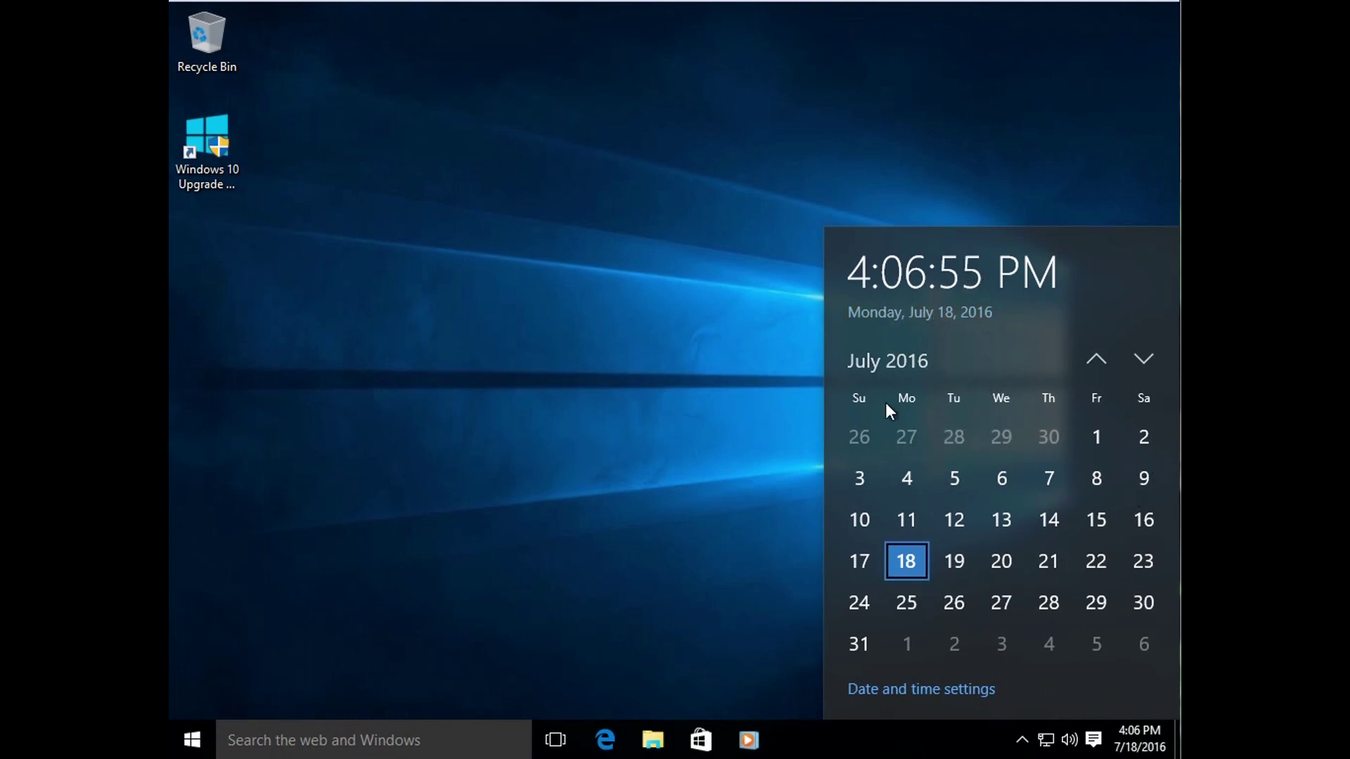
click(755, 544)
right_click(1156, 738)
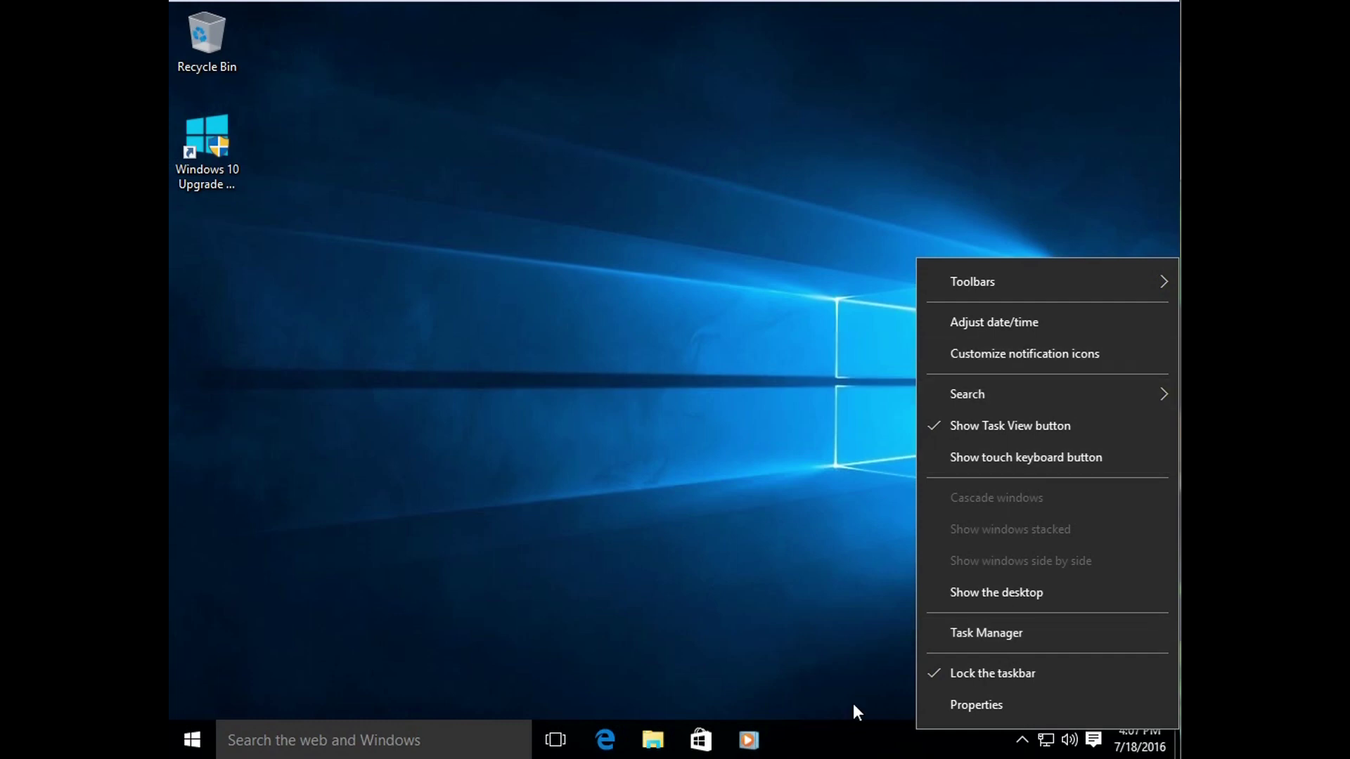
right_click(850, 745)
right_click(1139, 748)
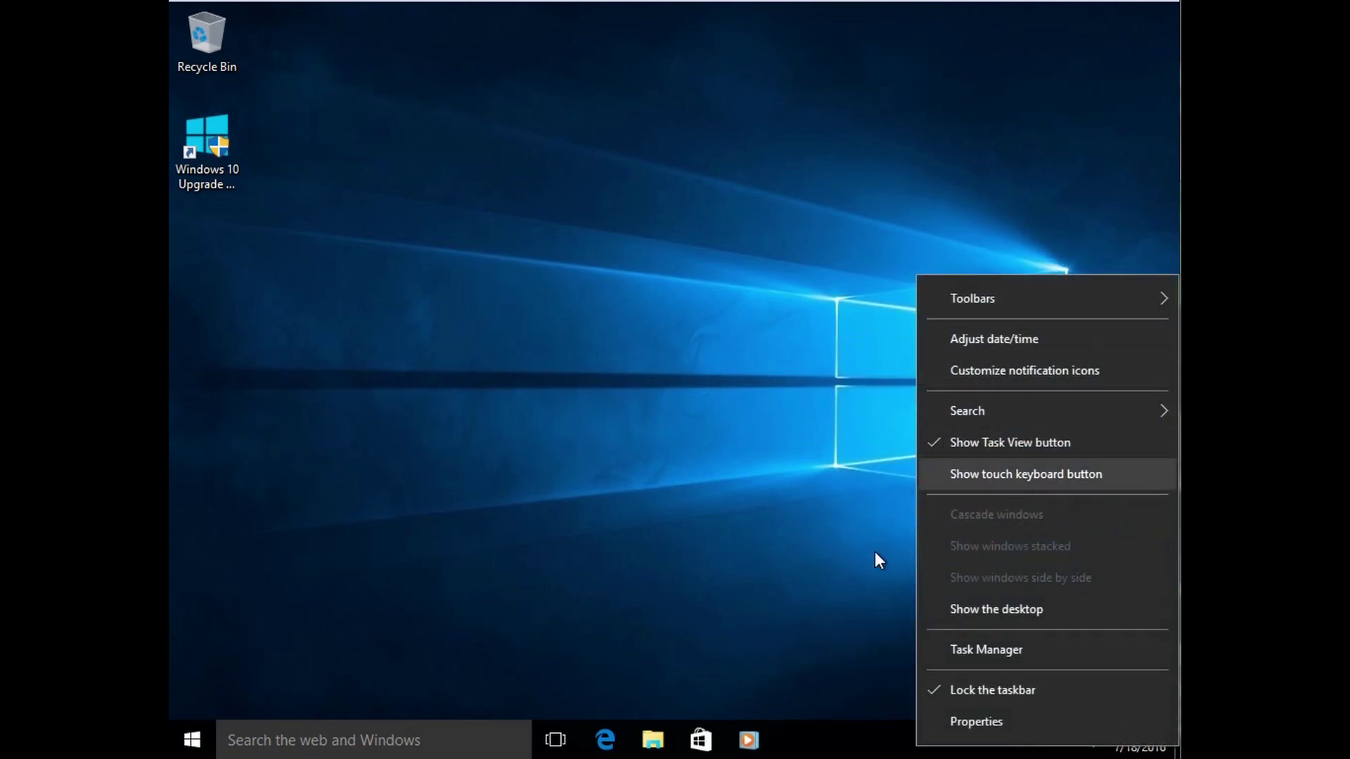
click(785, 563)
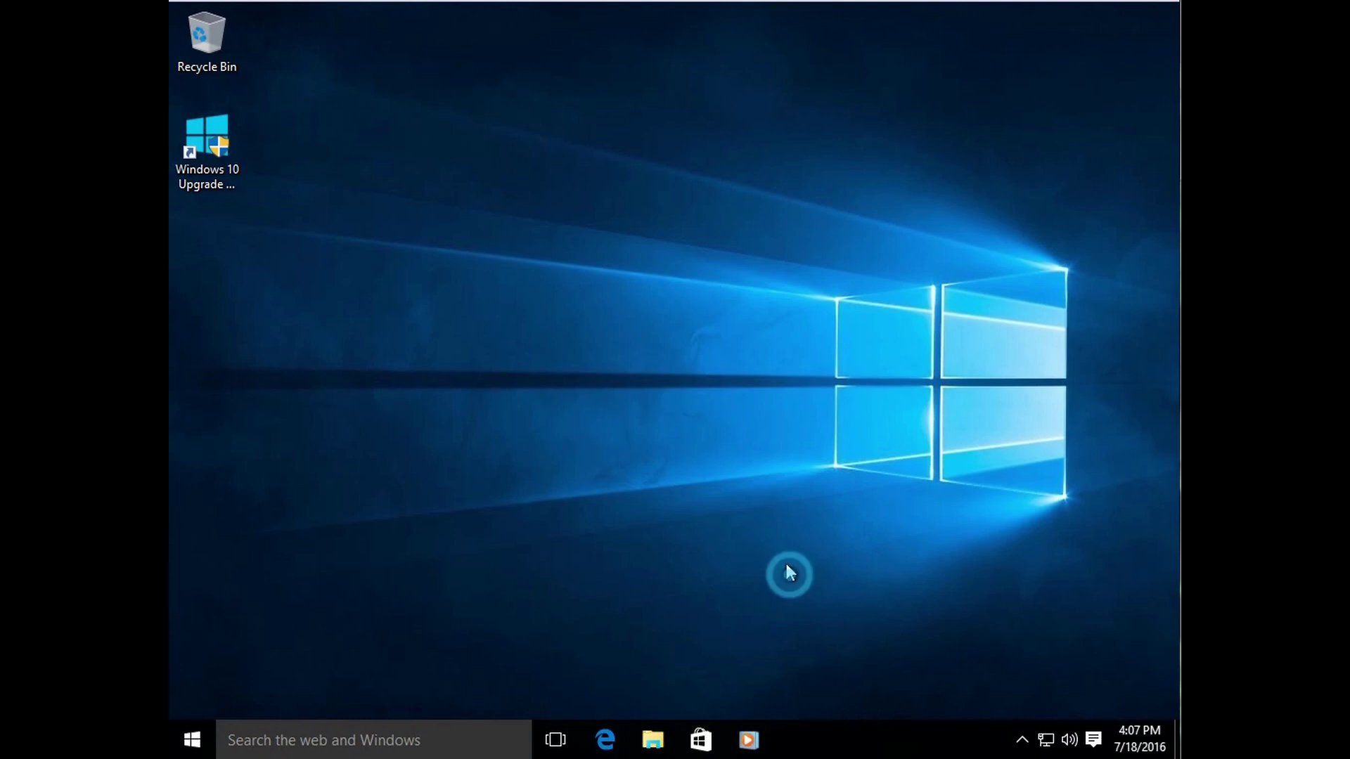
click(1149, 745)
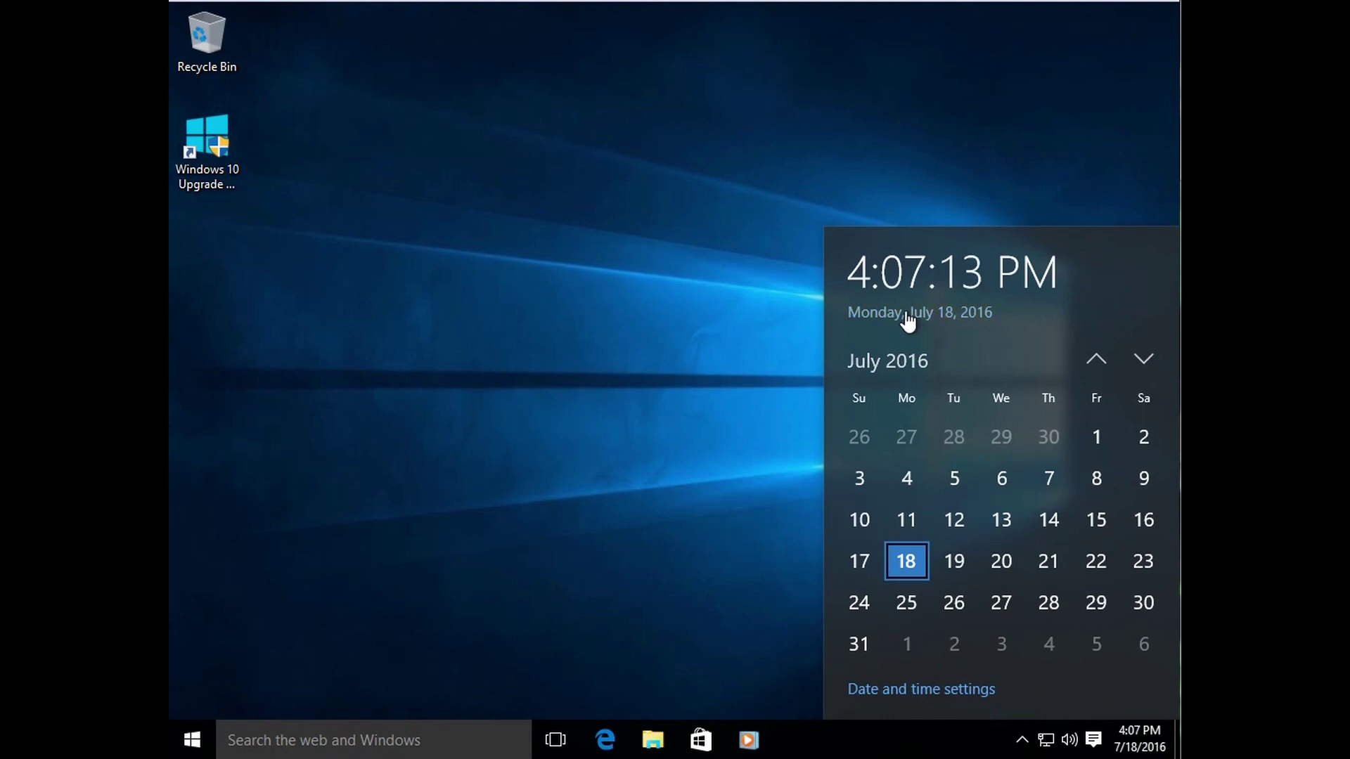
click(953, 688)
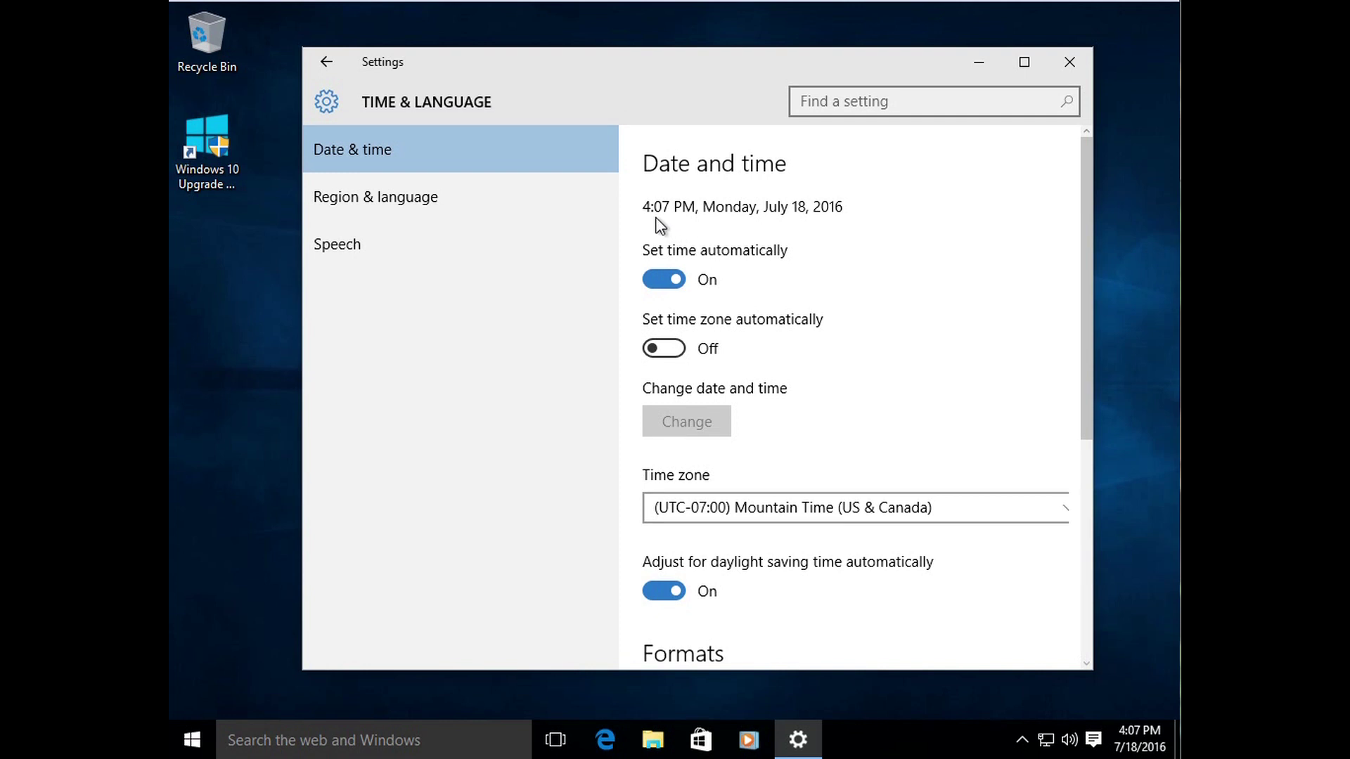
click(676, 284)
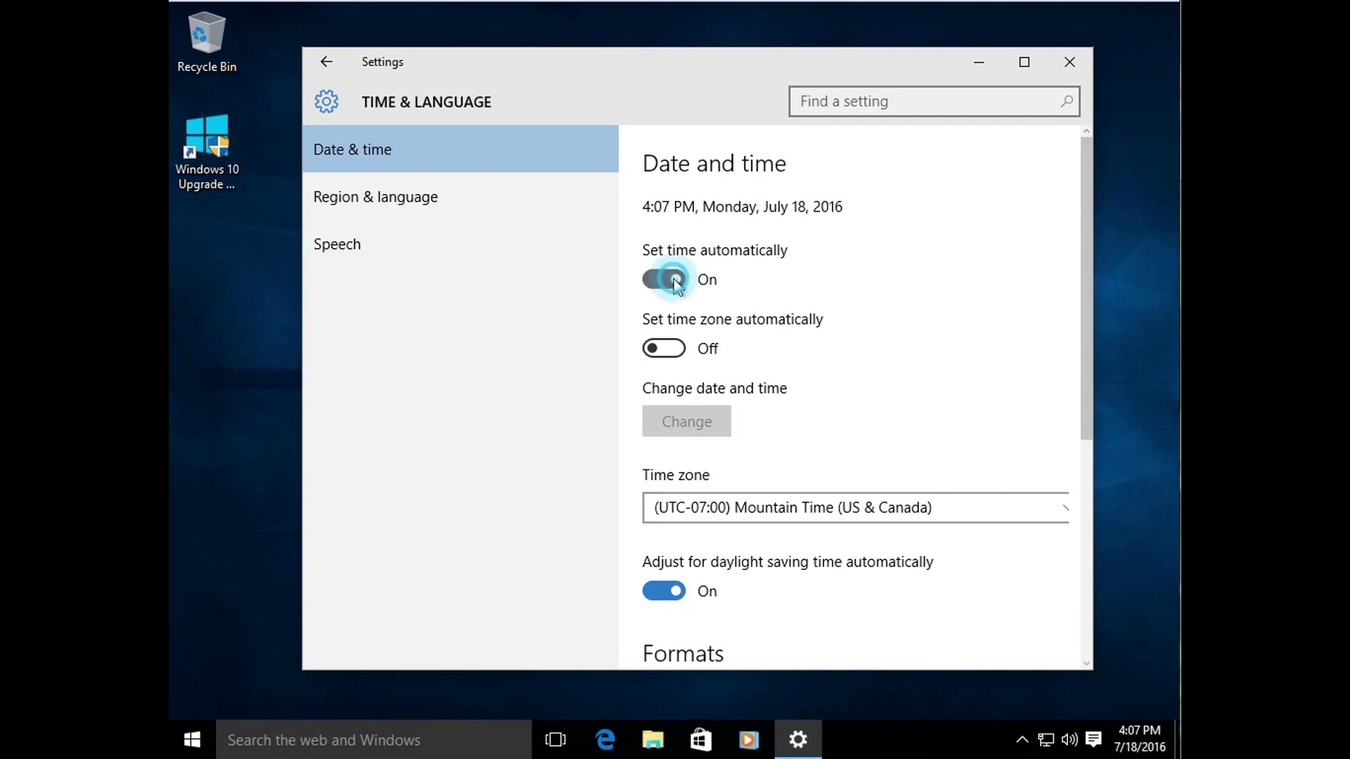
click(704, 425)
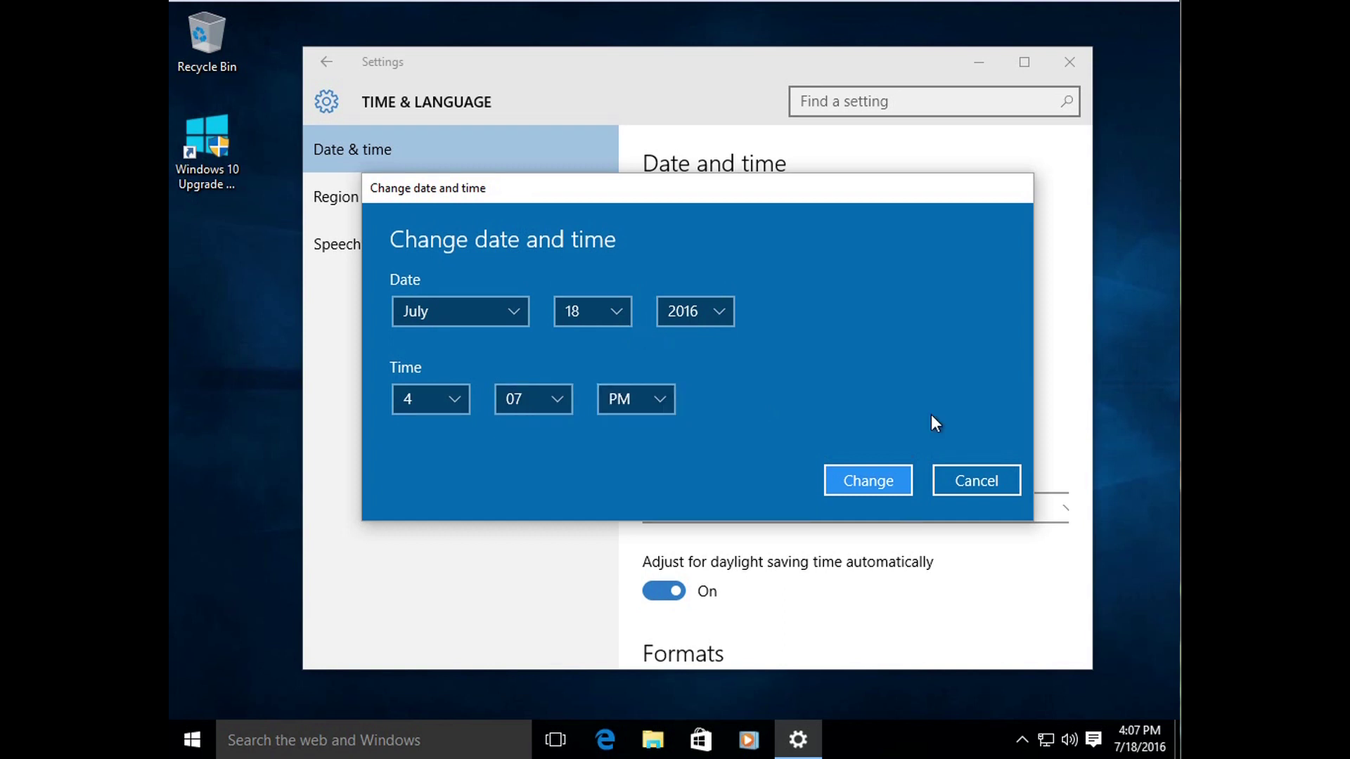
click(957, 477)
click(677, 281)
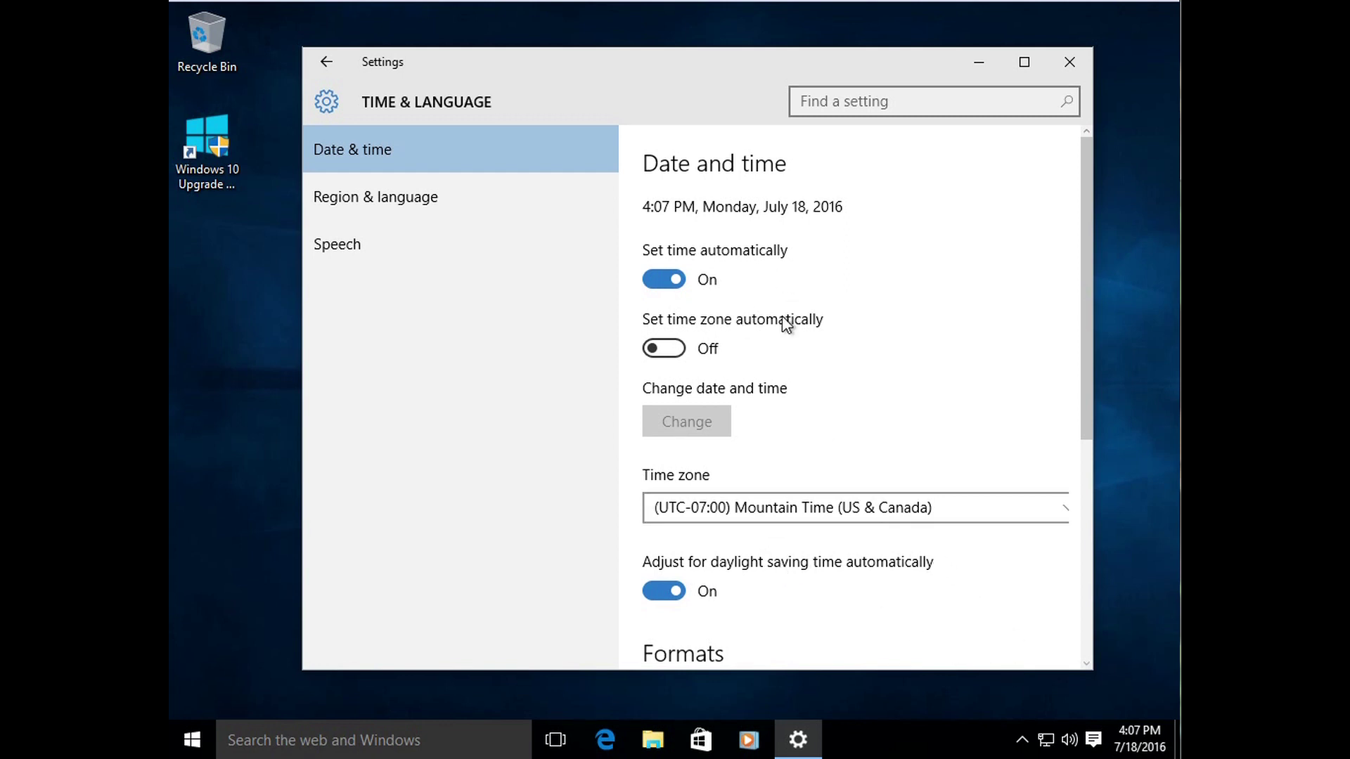
click(1063, 63)
click(1140, 735)
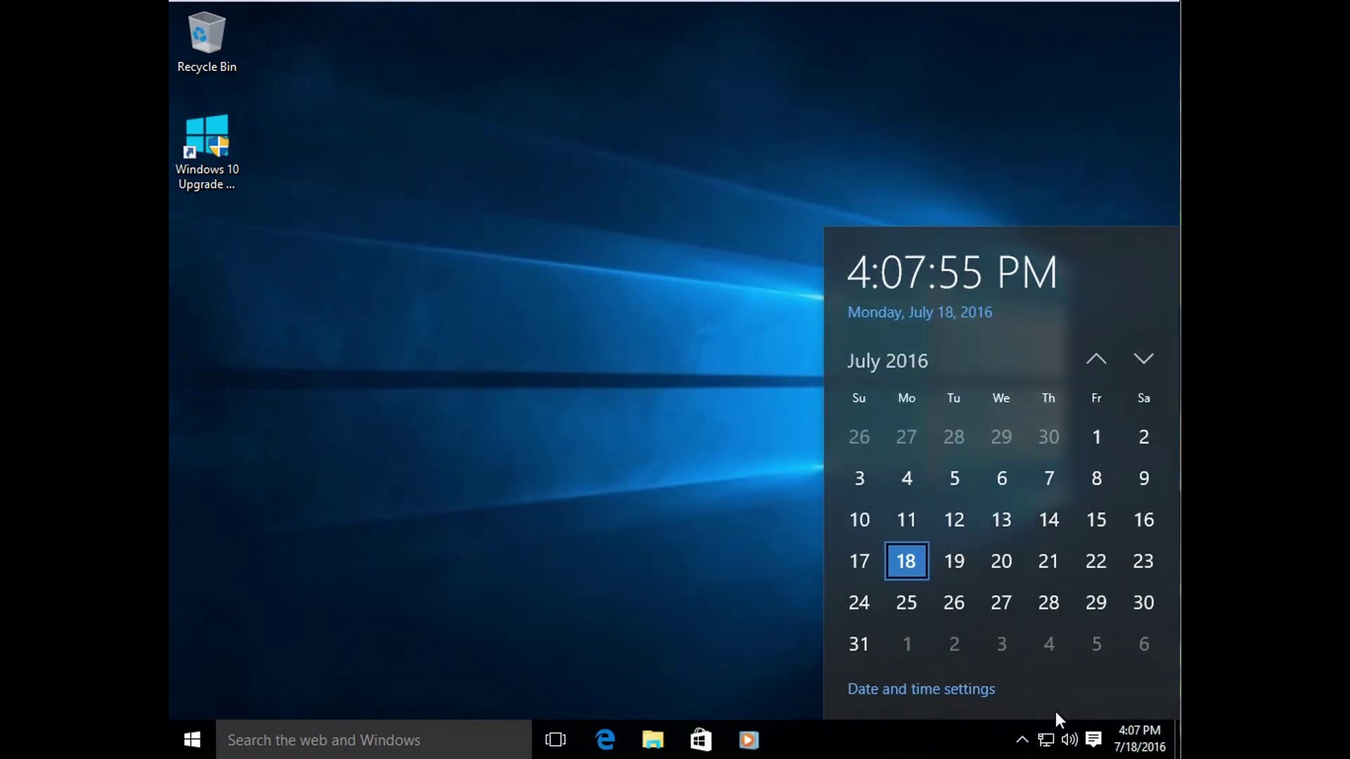
Step: Keep the time zone at (UTC-07:00) Mountain Time (US & Canada) and close Date & time settings
click(958, 688)
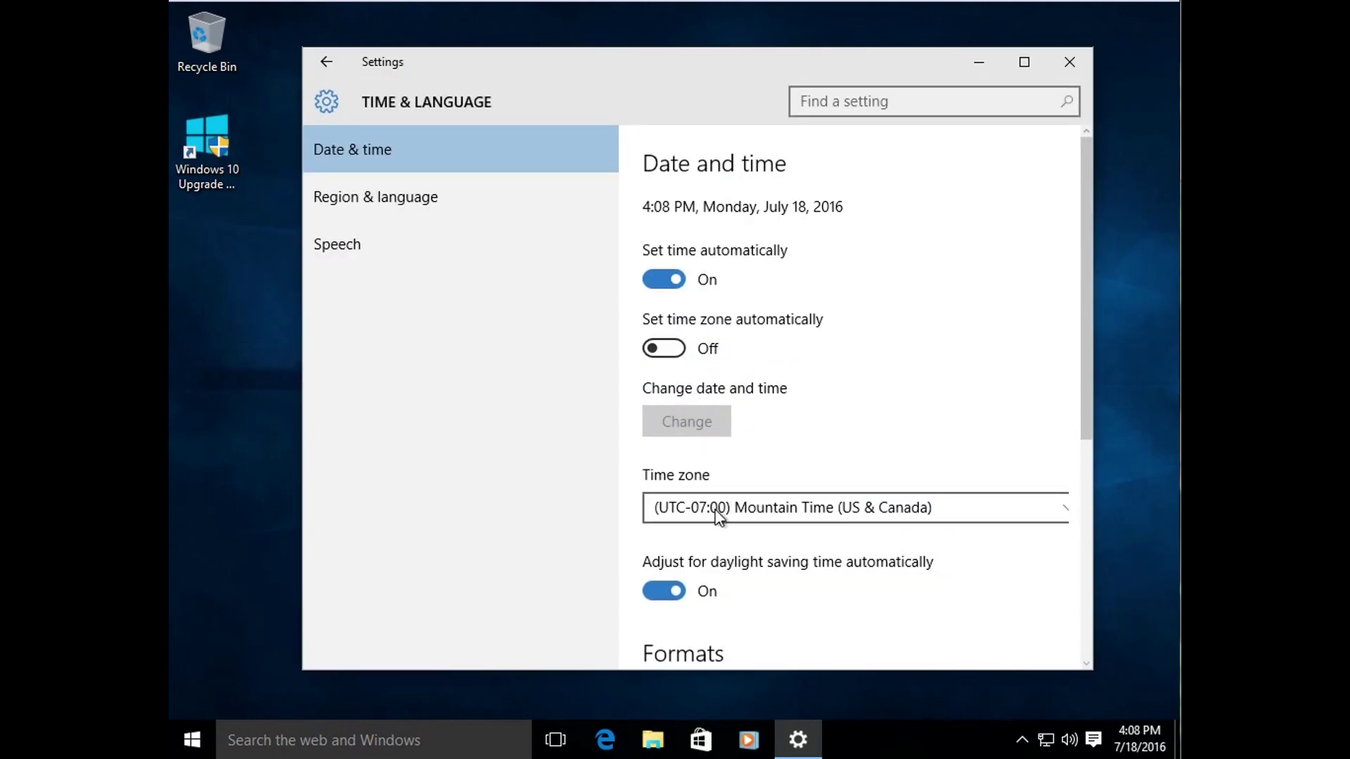
click(887, 513)
click(863, 508)
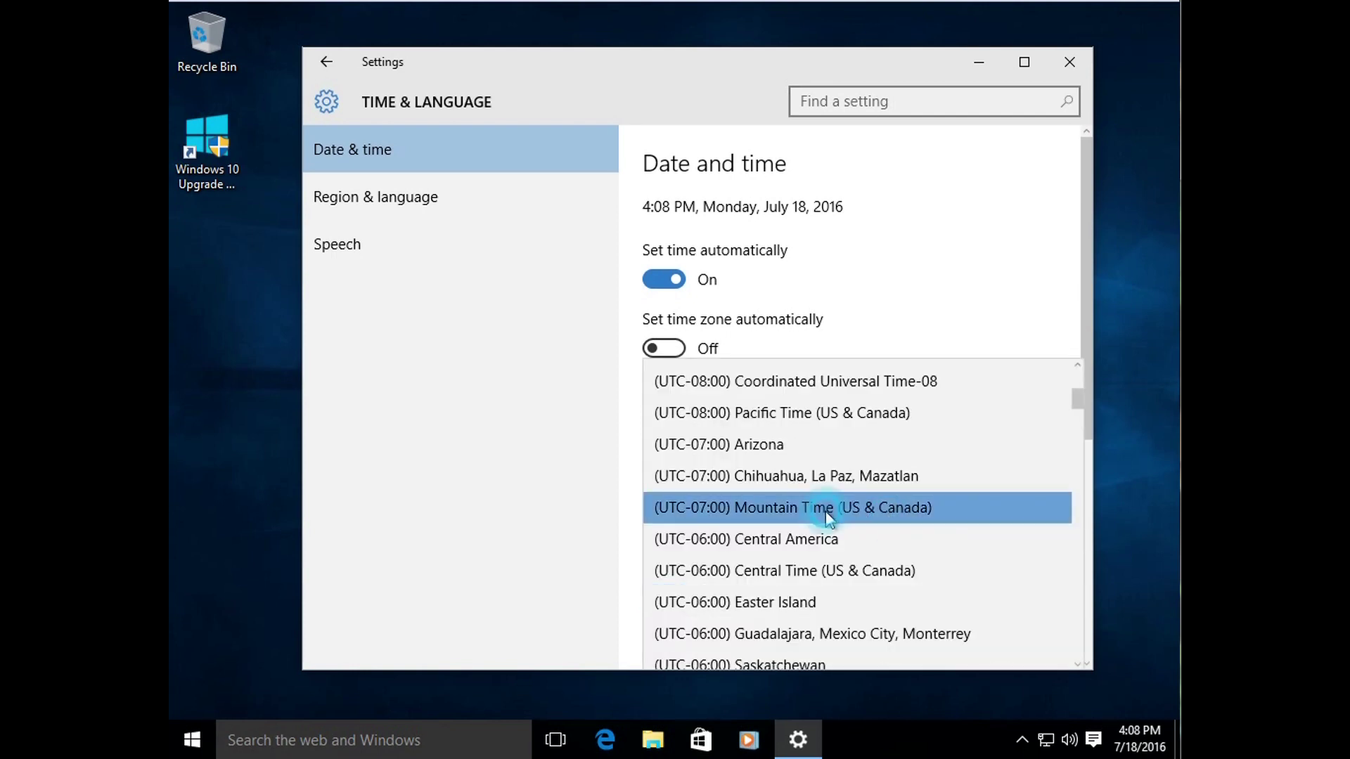
drag(1083, 430, 1081, 346)
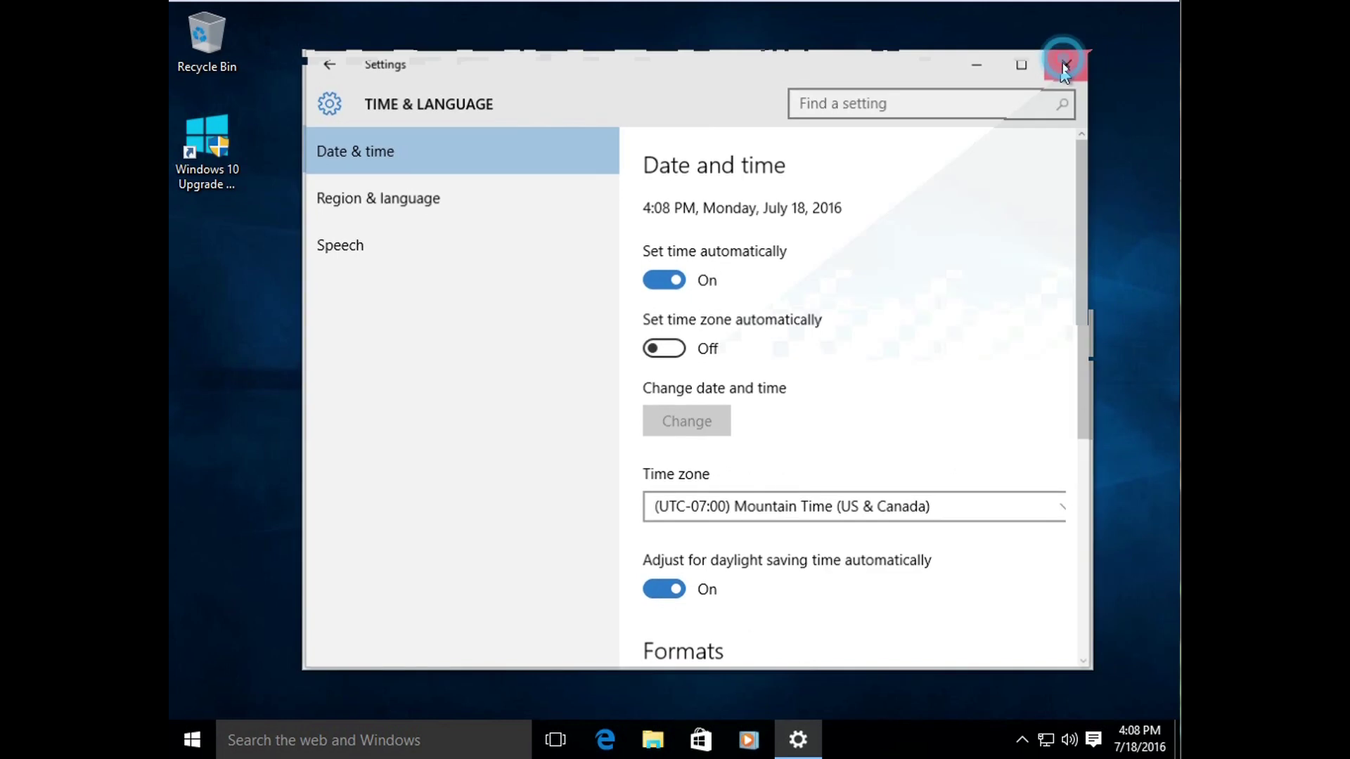
click(1067, 62)
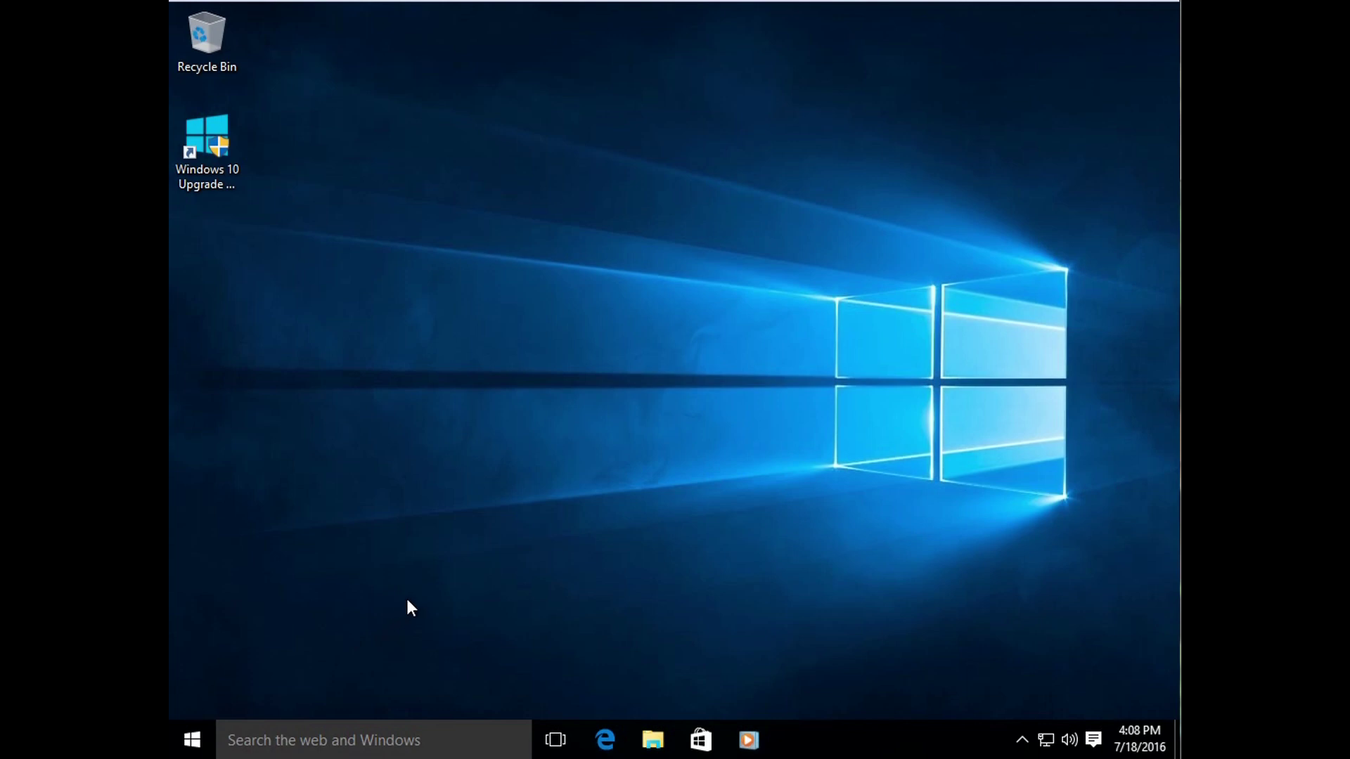
click(202, 724)
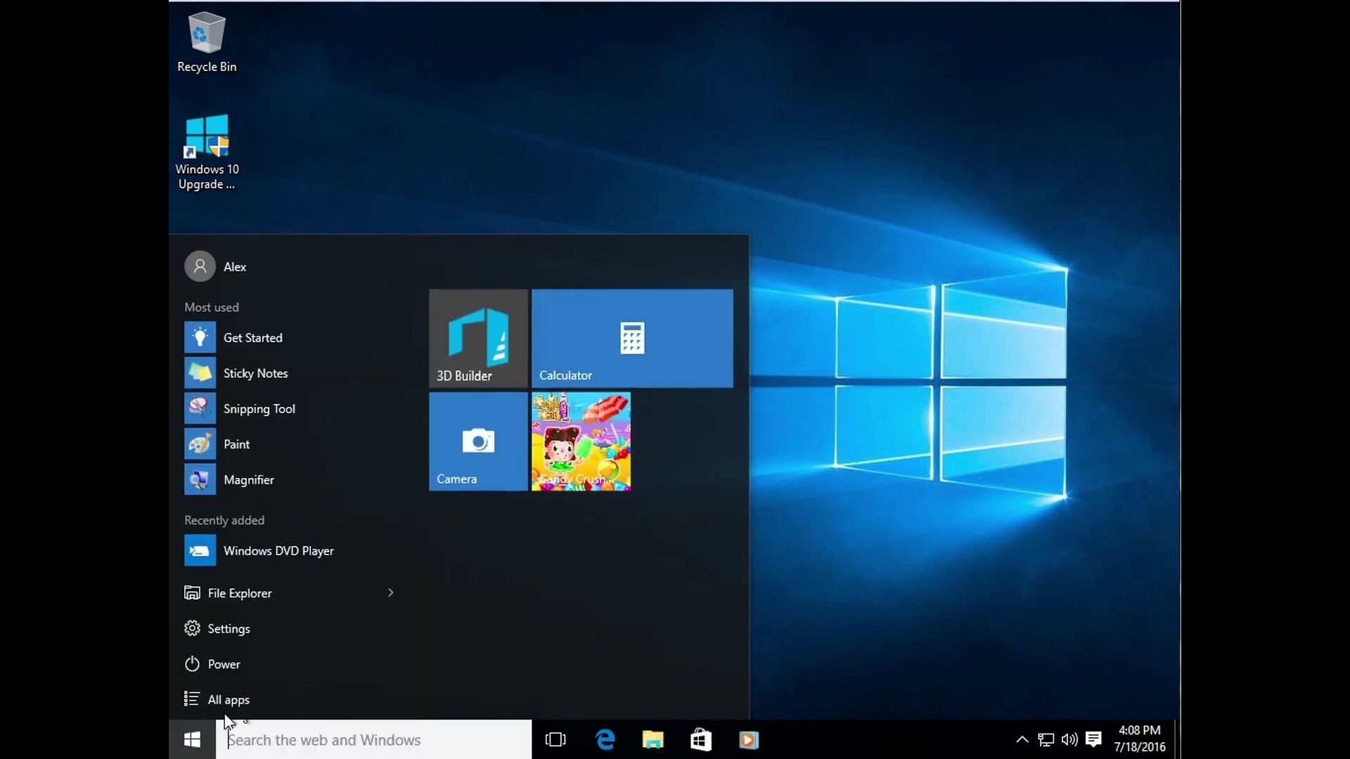
click(293, 698)
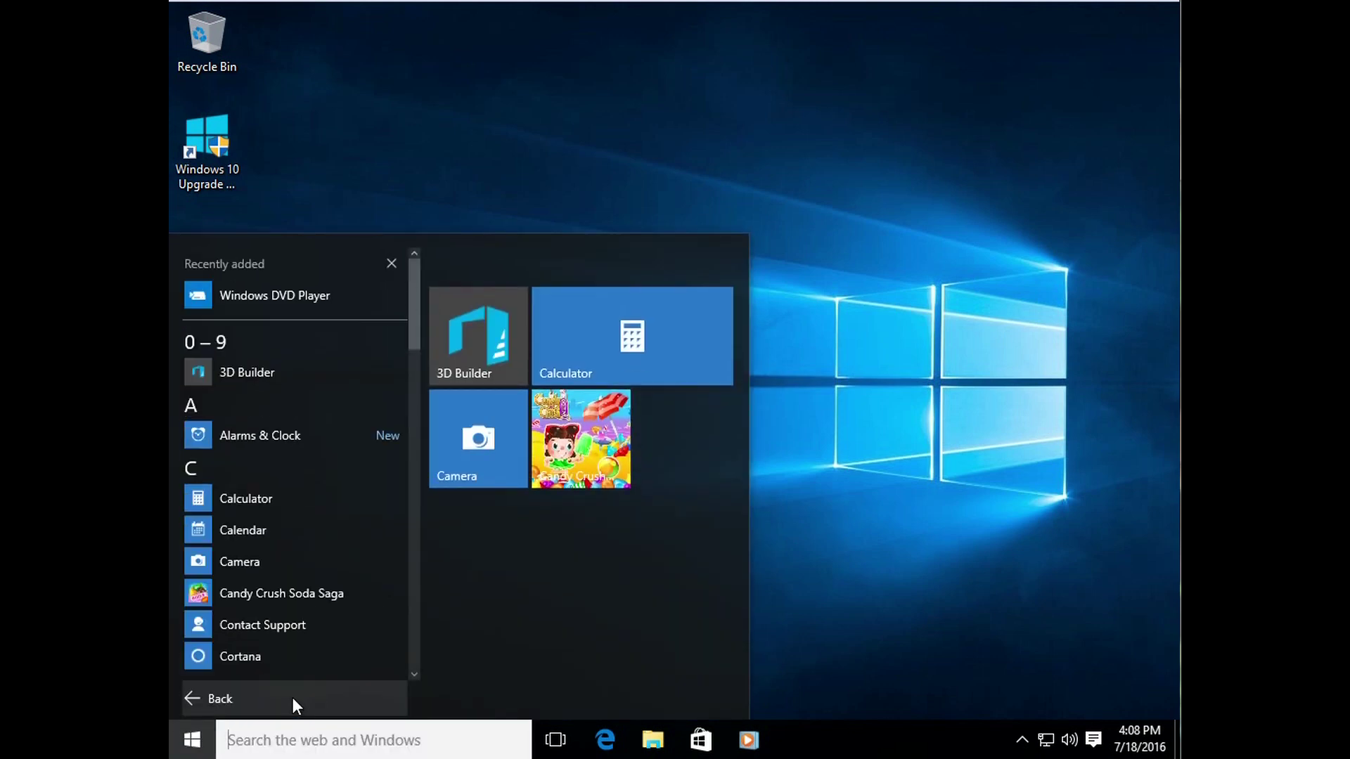
click(853, 369)
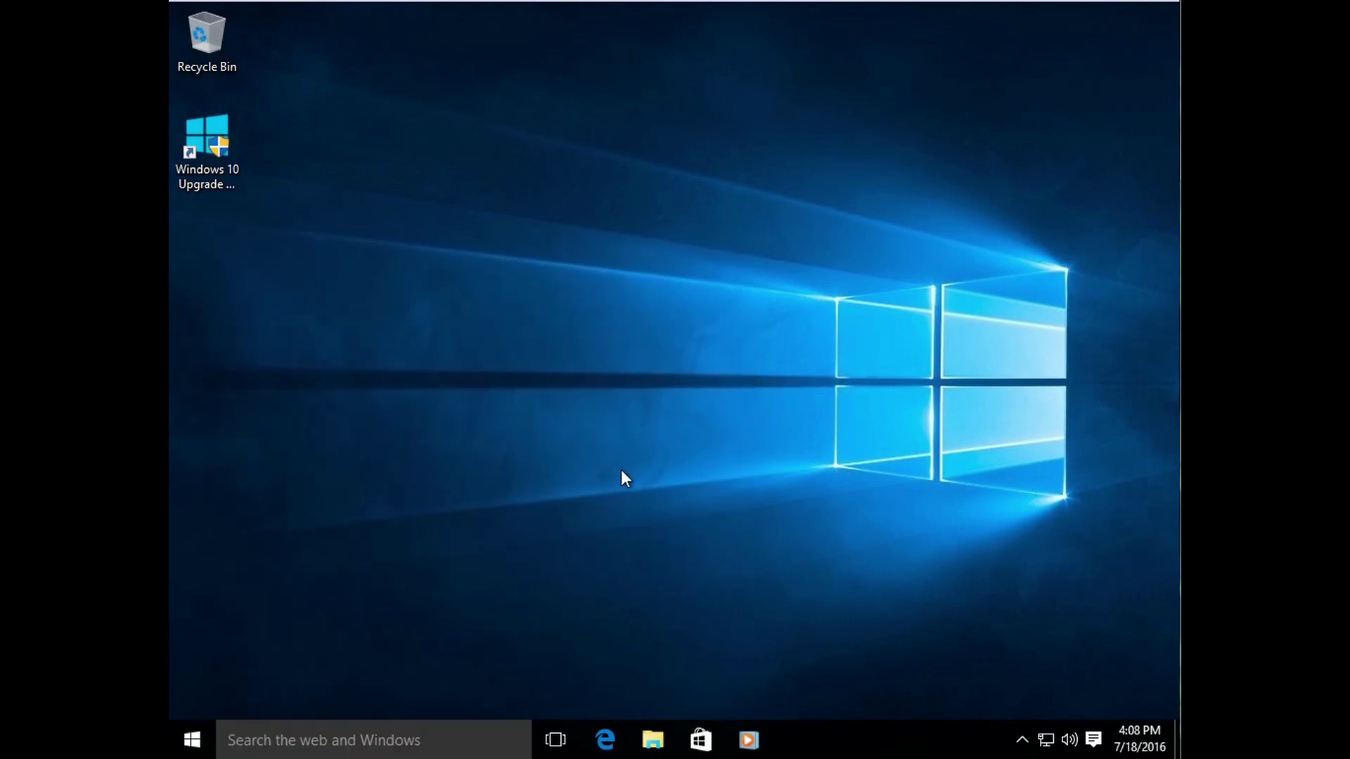
click(211, 728)
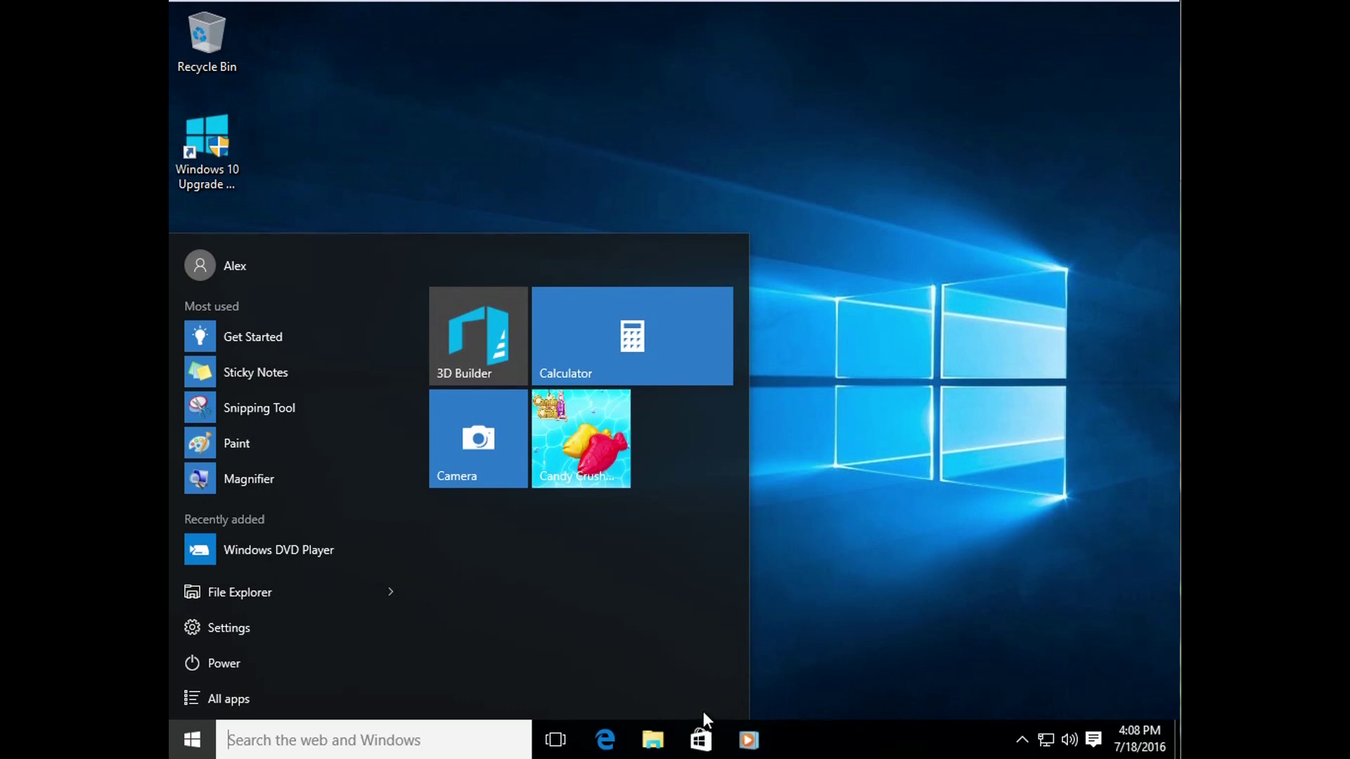
click(888, 548)
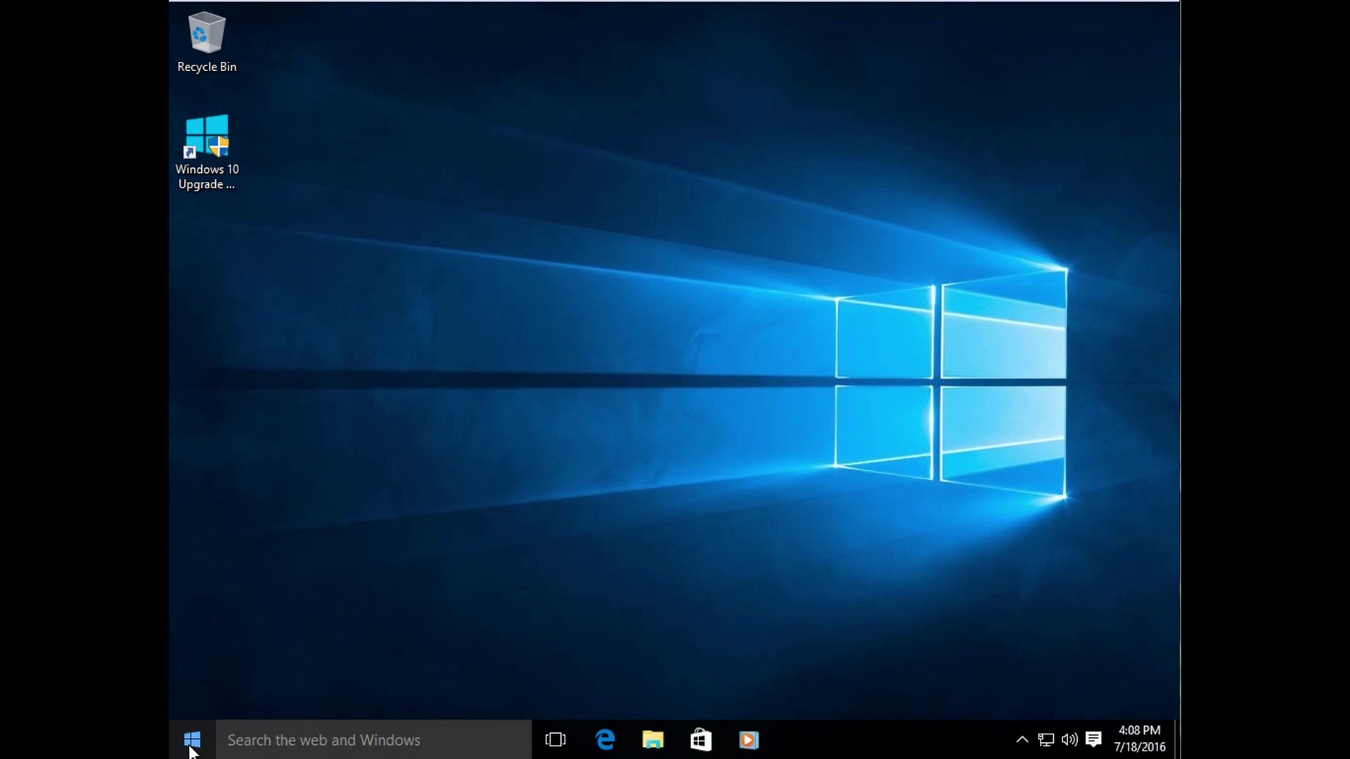
click(191, 746)
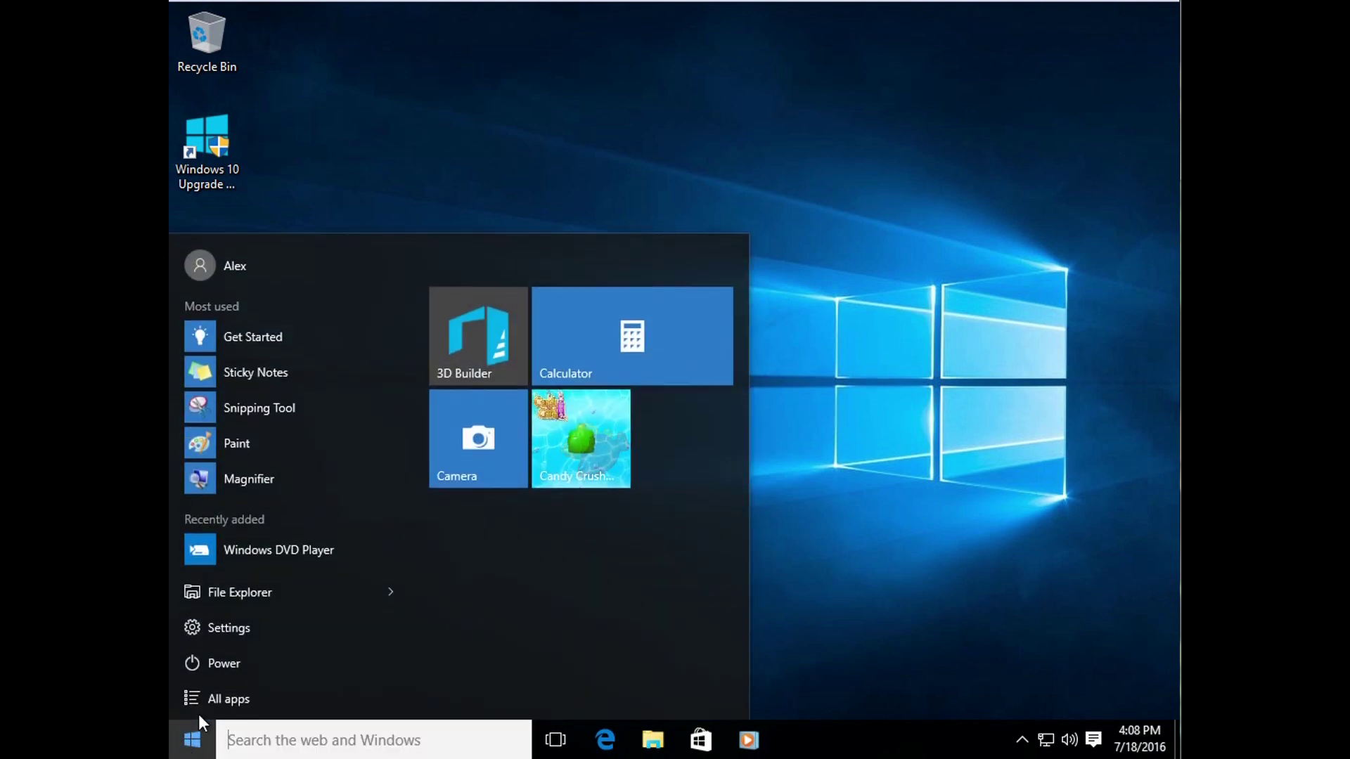
click(229, 626)
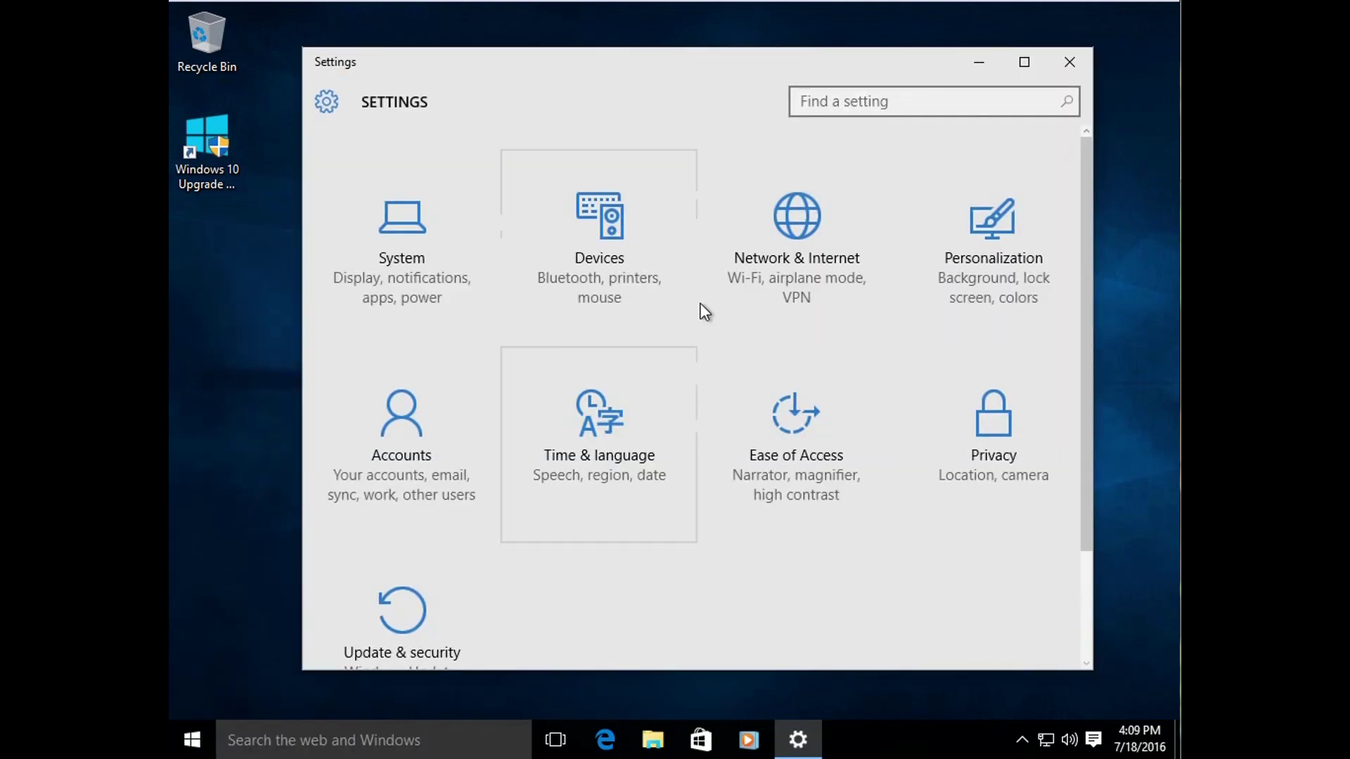
click(1068, 63)
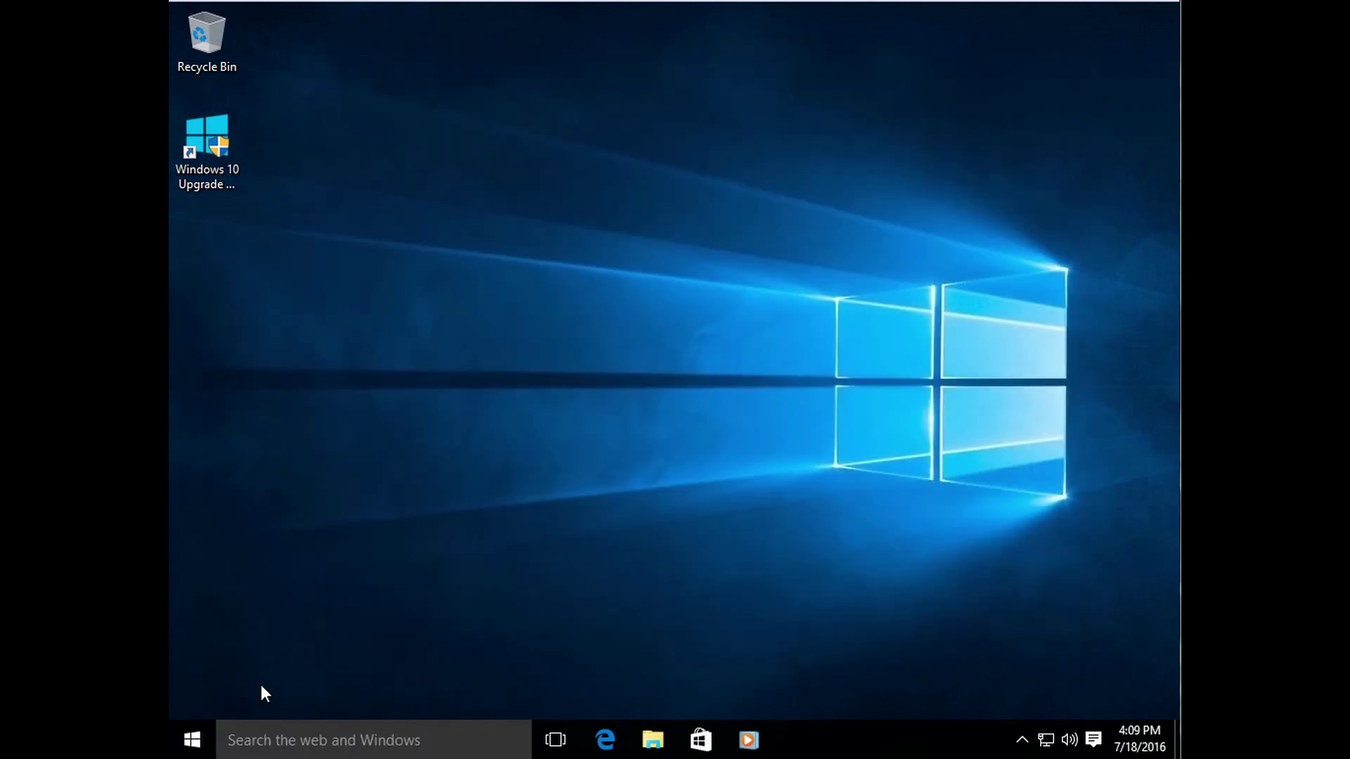
click(199, 748)
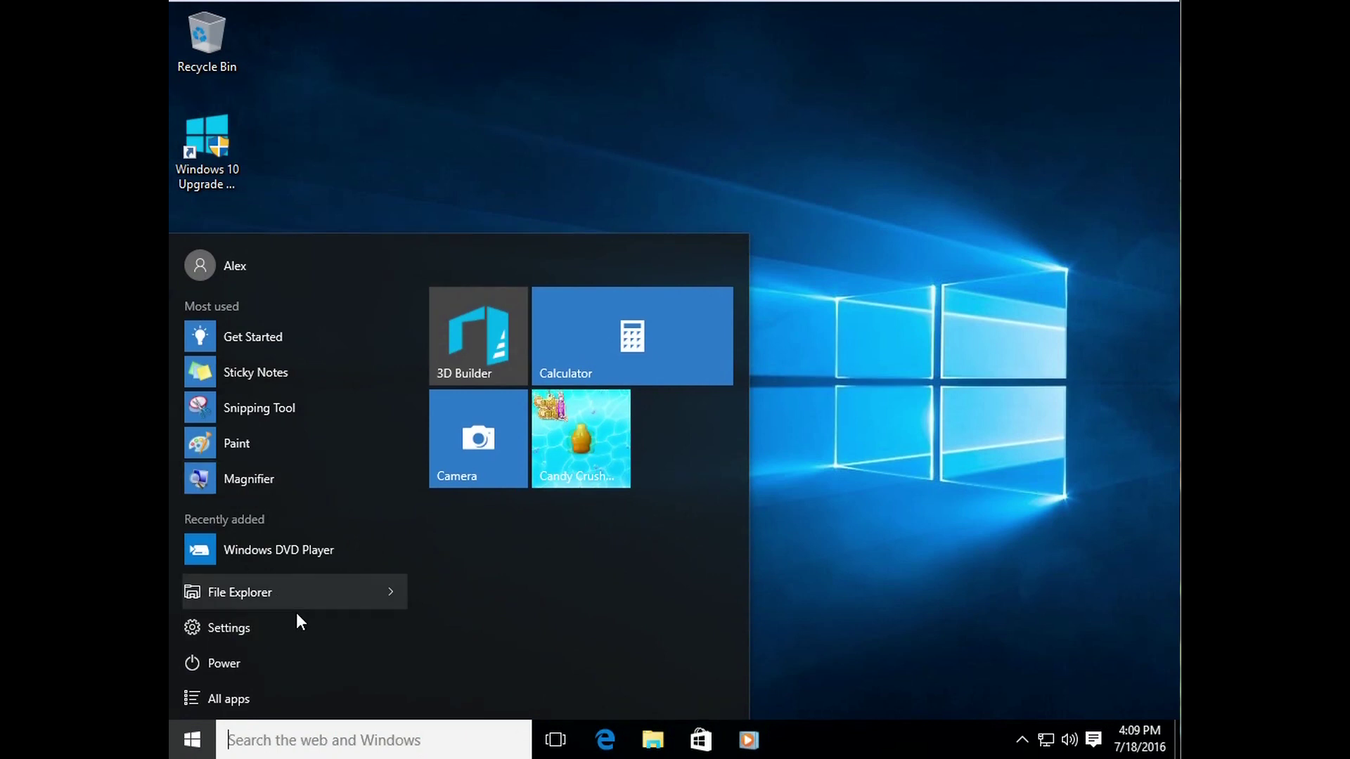
click(263, 629)
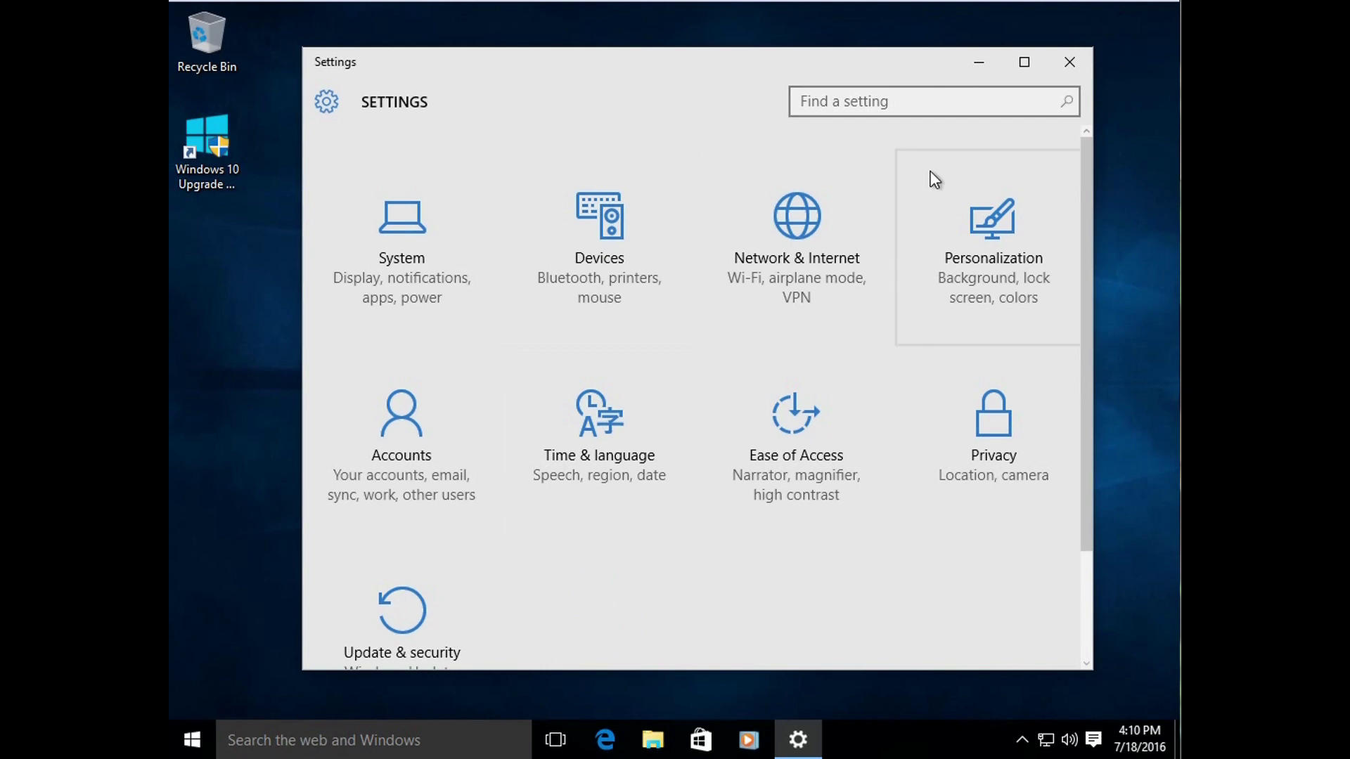
click(1074, 59)
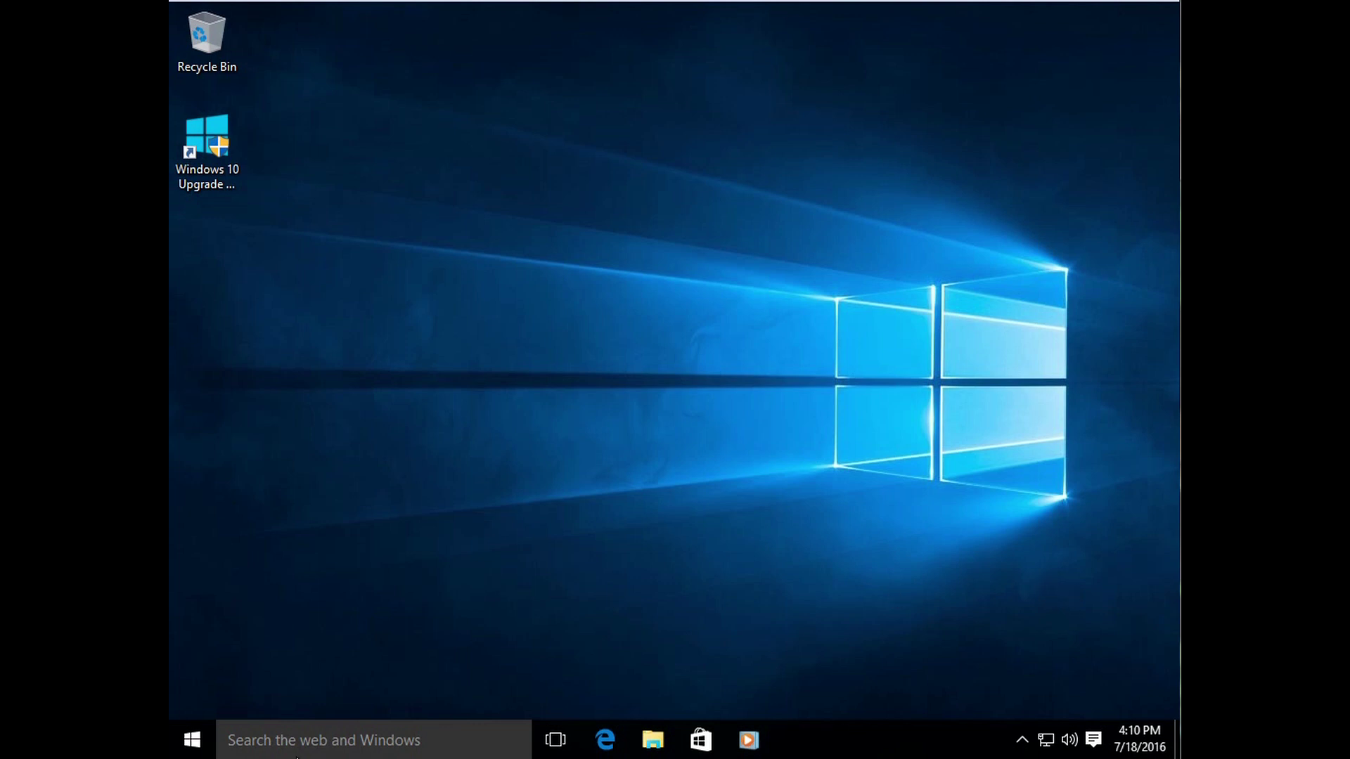
Step: Open and close Start, then show and dismiss the desktop context menu
click(191, 739)
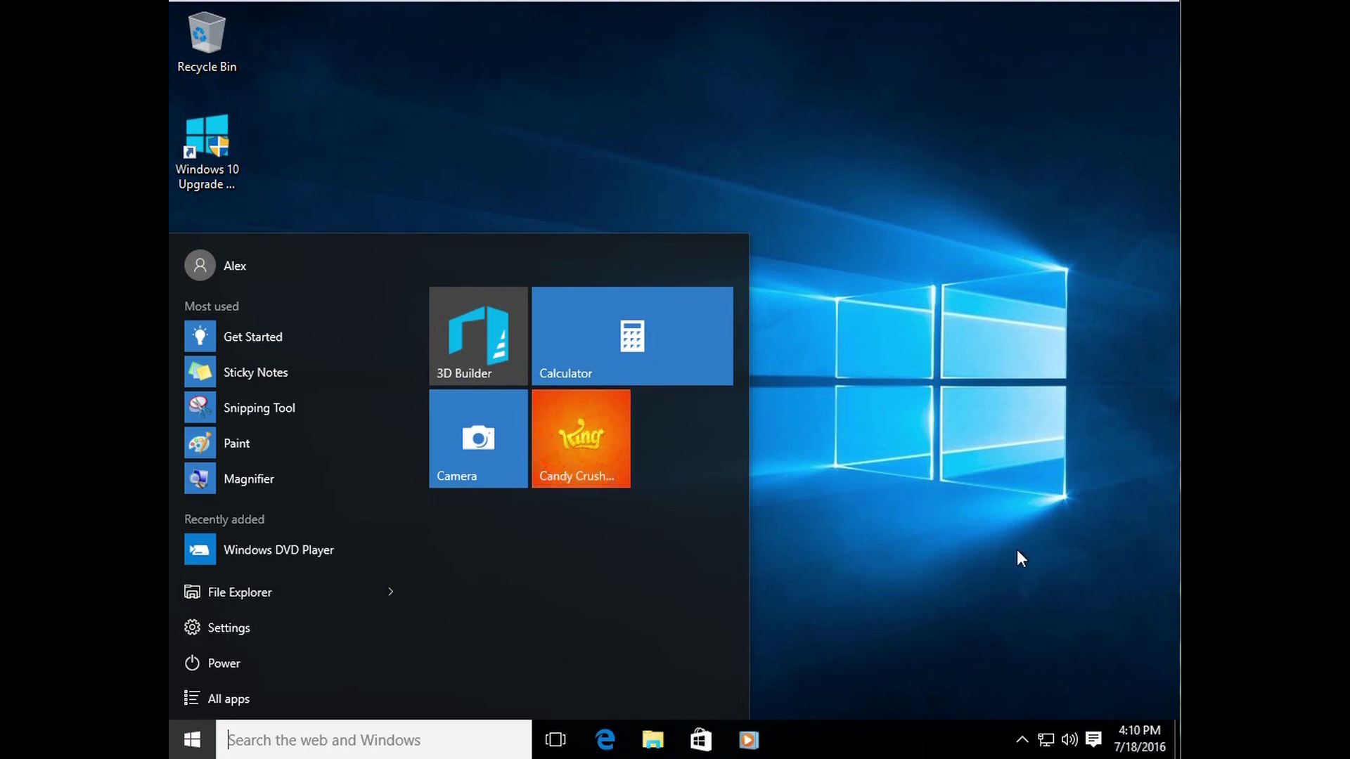
click(815, 325)
right_click(604, 336)
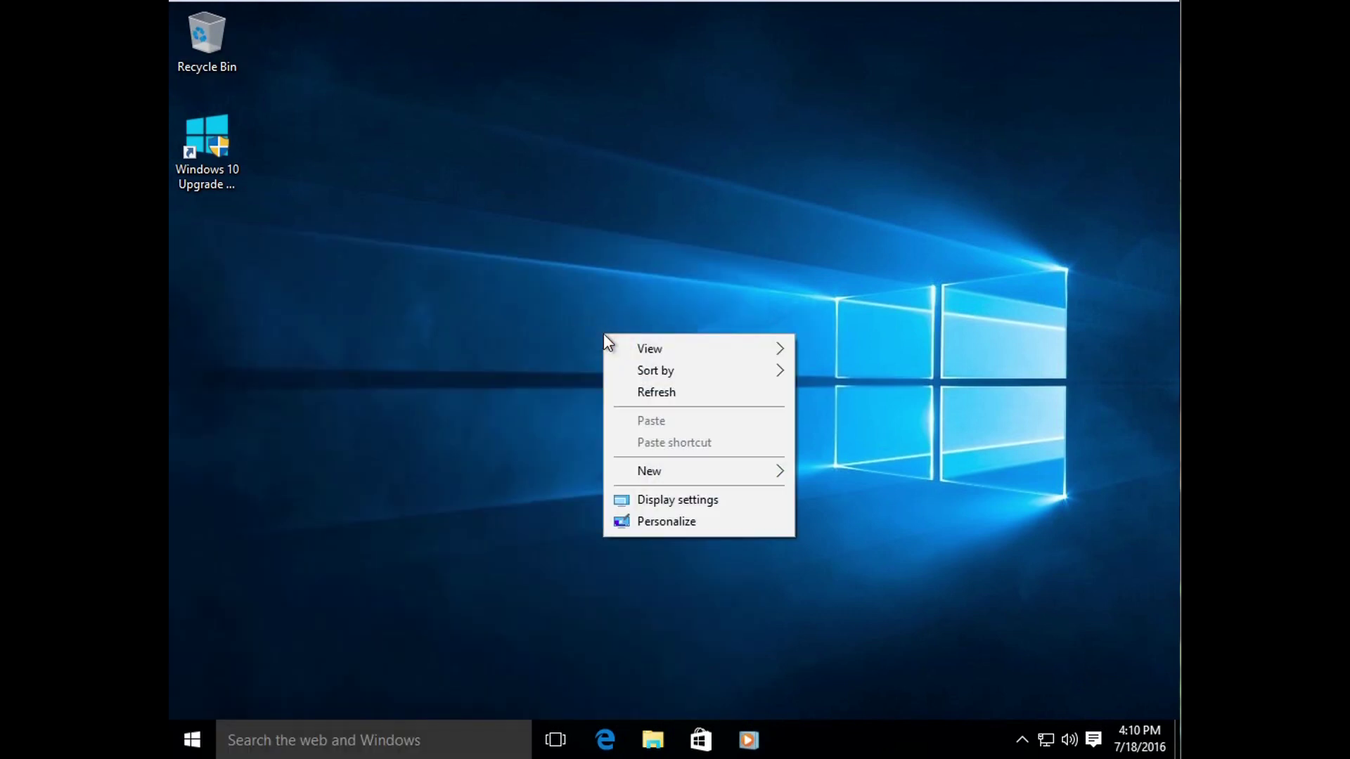
click(469, 491)
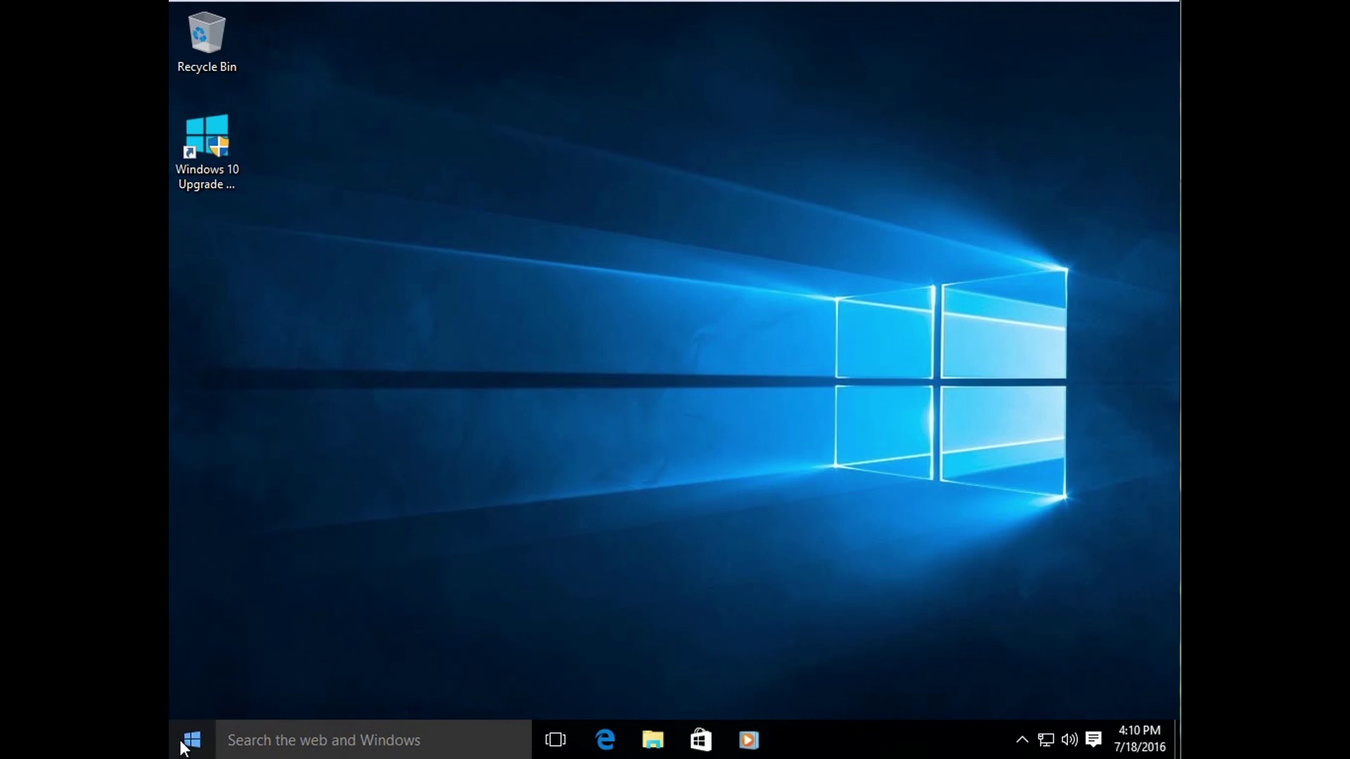
Step: Open and close Start again, then launch File Explorer from the Start menu
click(192, 739)
click(867, 570)
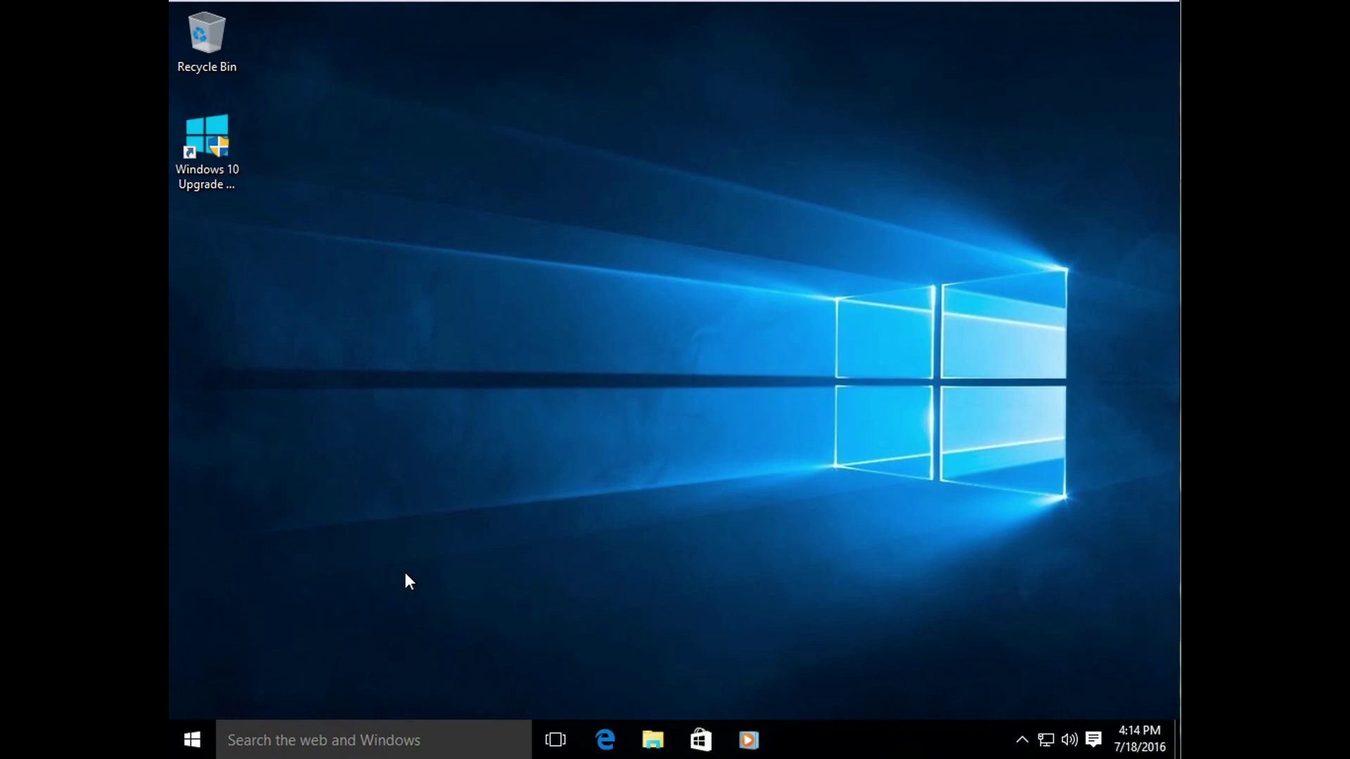
click(200, 744)
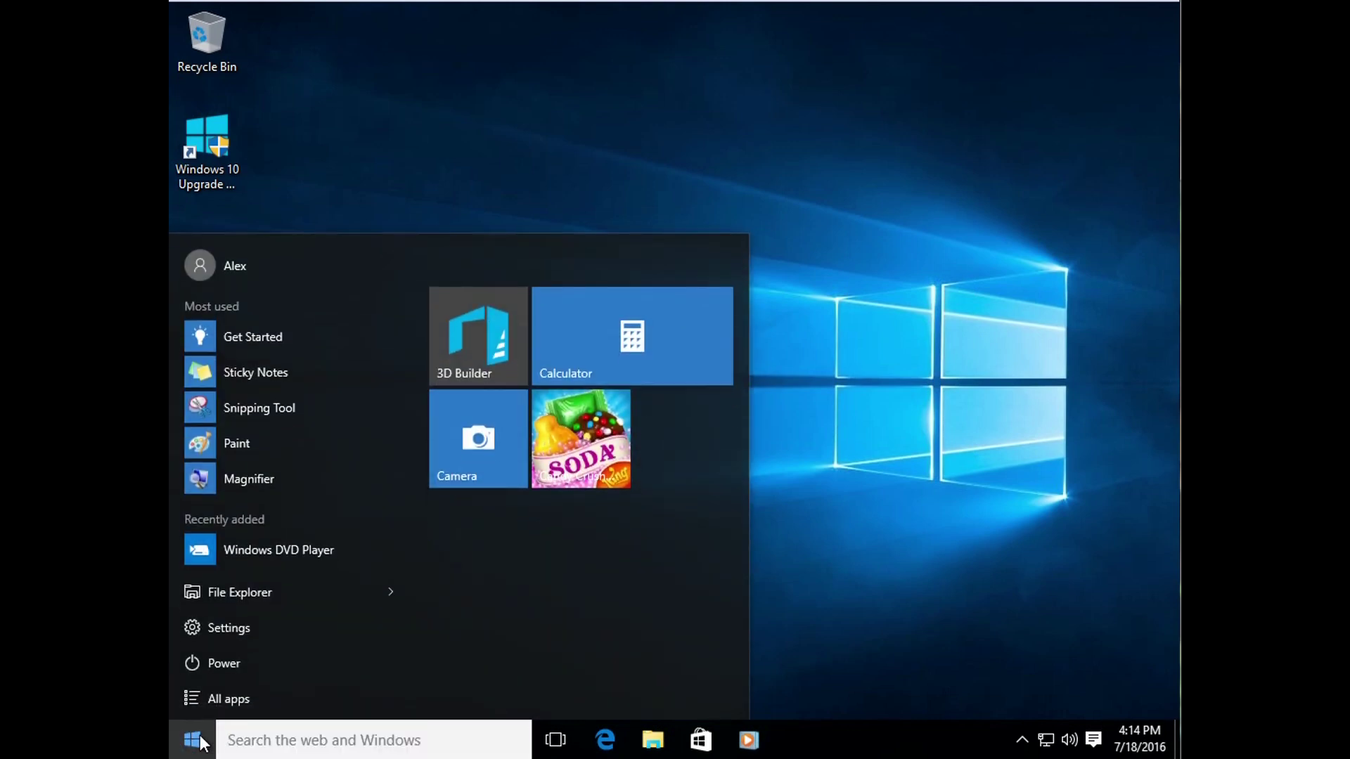
click(279, 597)
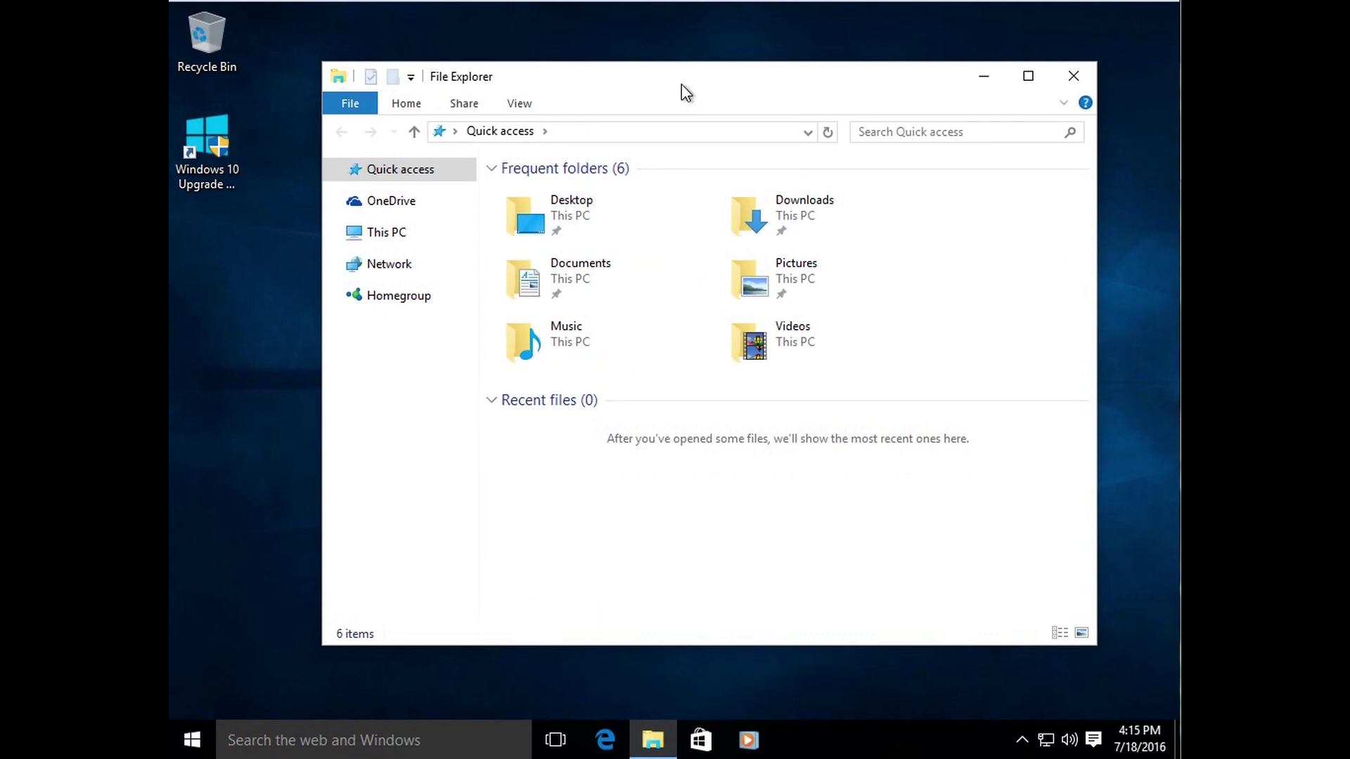
Step: Drag the File Explorer window by its title bar a little right and down
drag(681, 91, 691, 109)
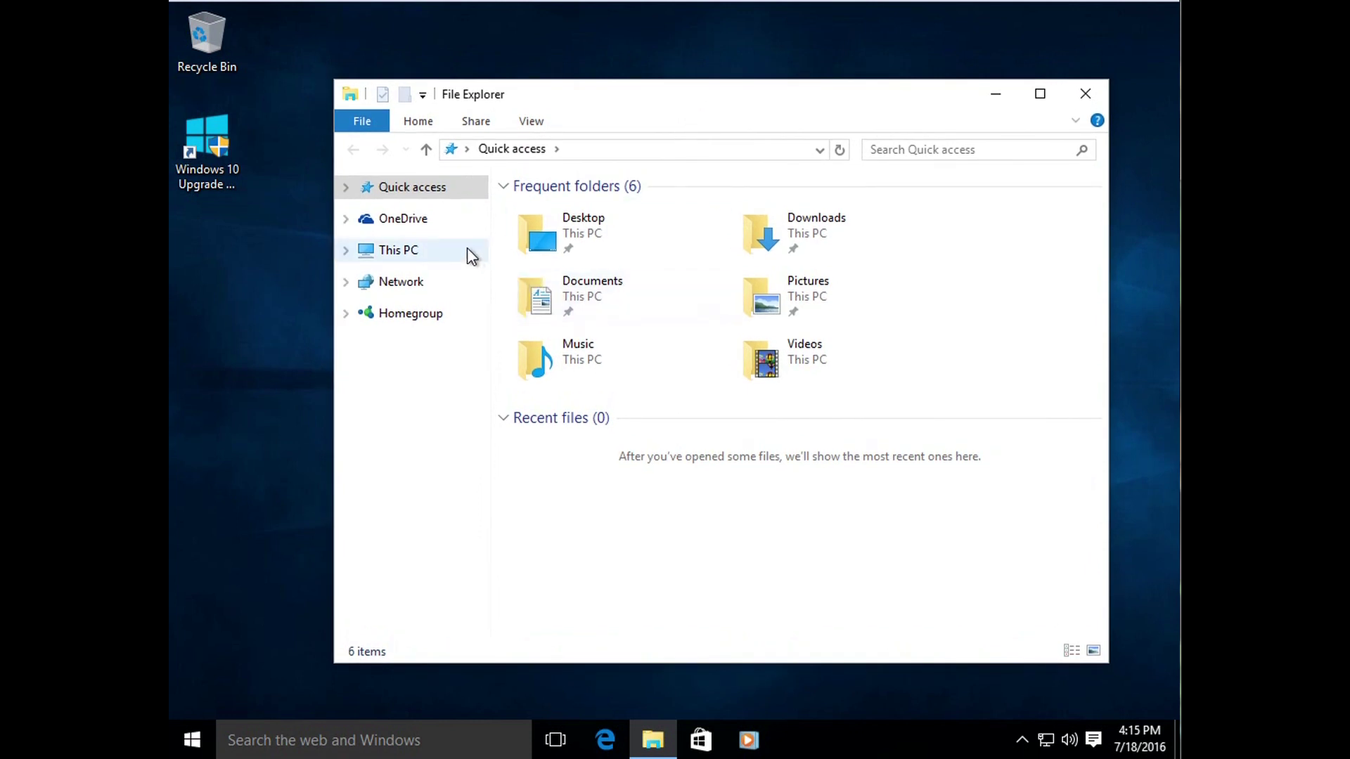
Step: Go to This PC and open Local Disk (C:)
click(399, 252)
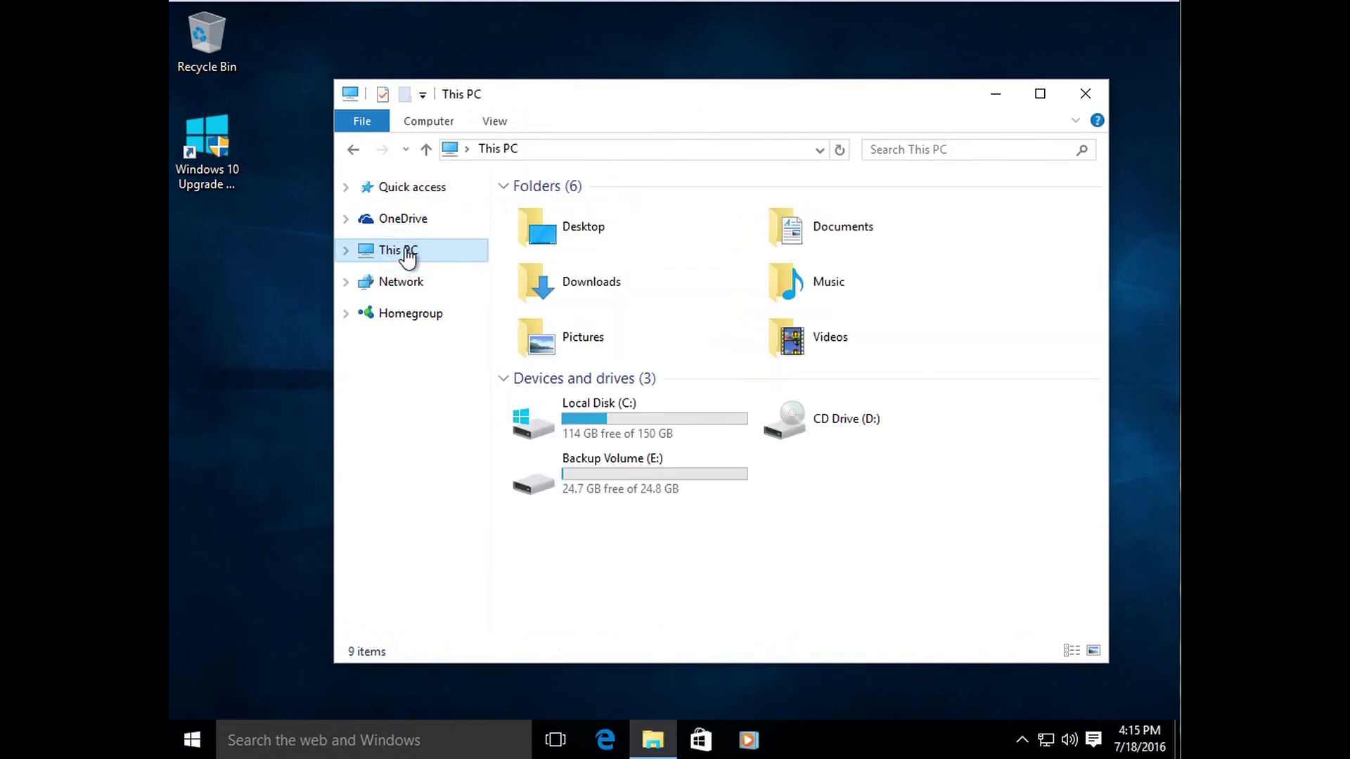
click(618, 420)
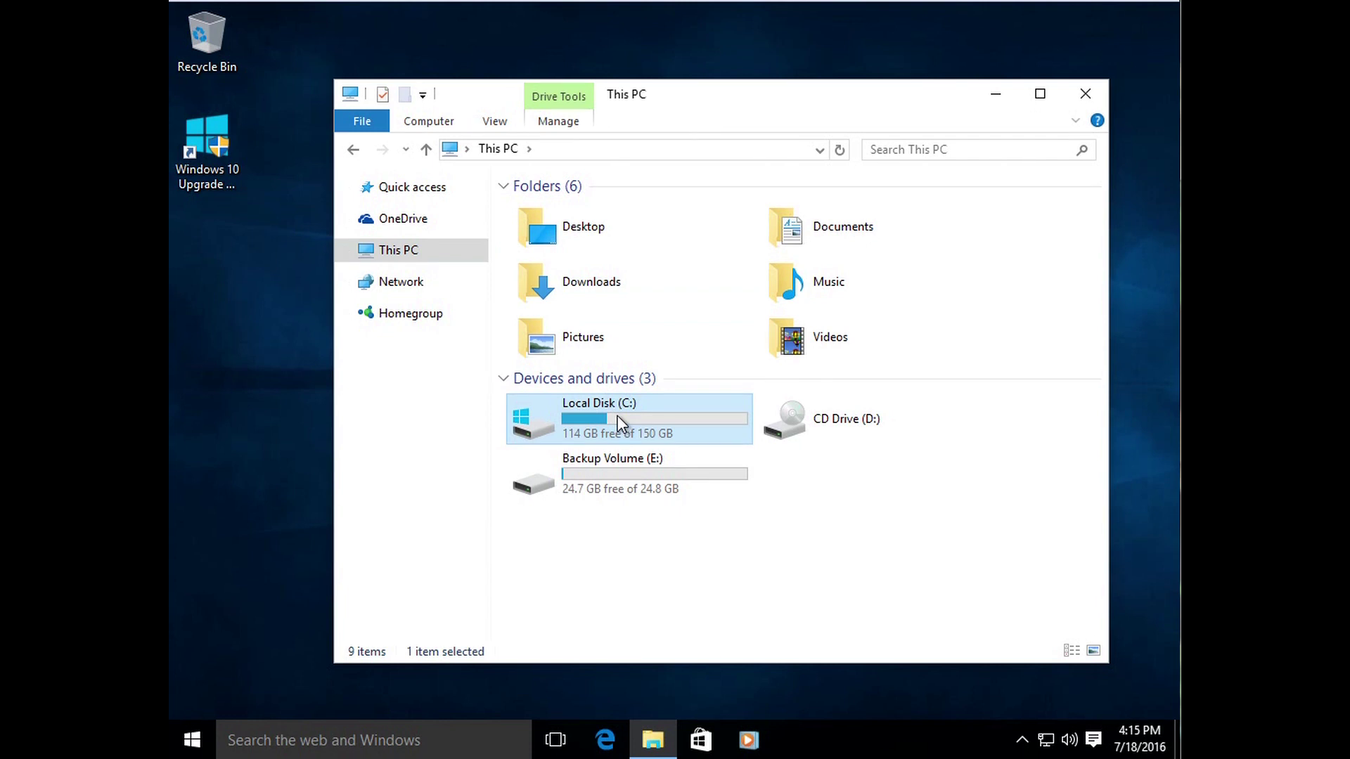
double_click(618, 415)
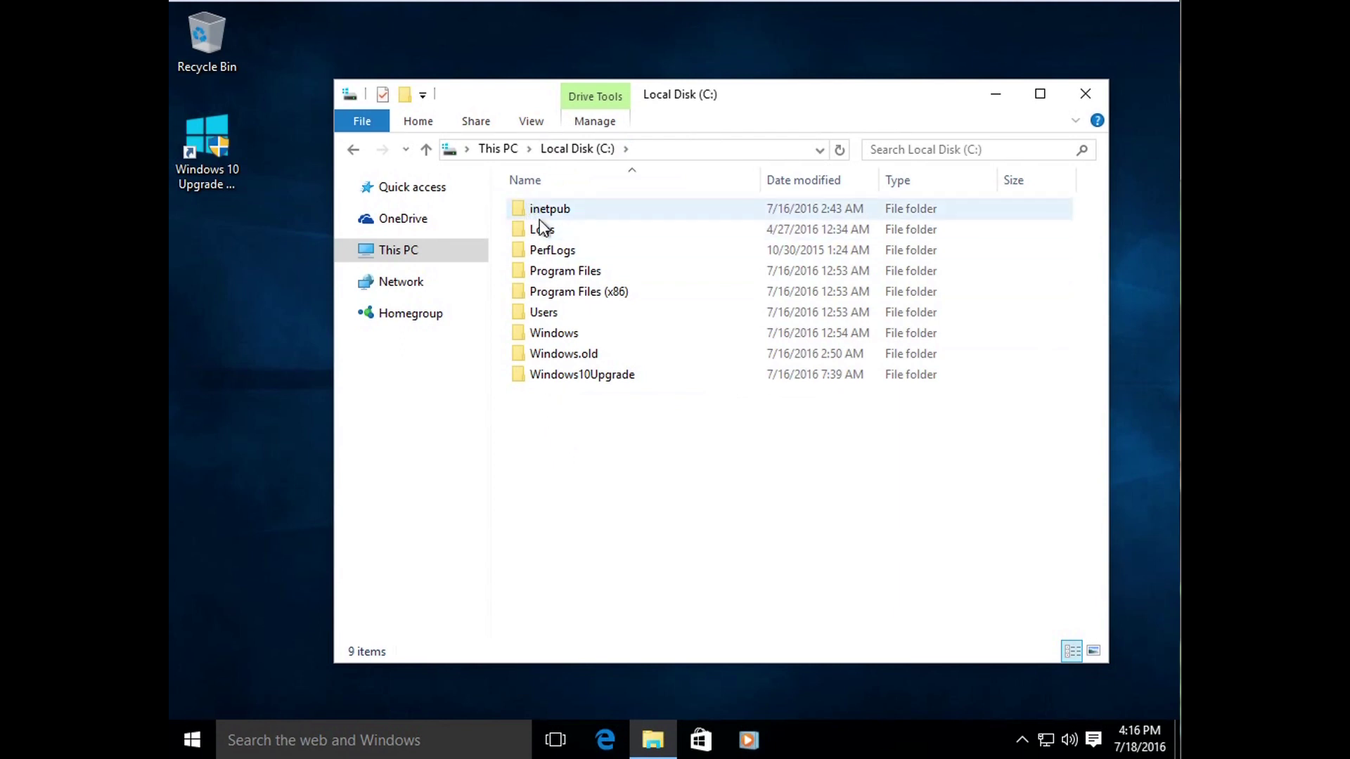
click(597, 470)
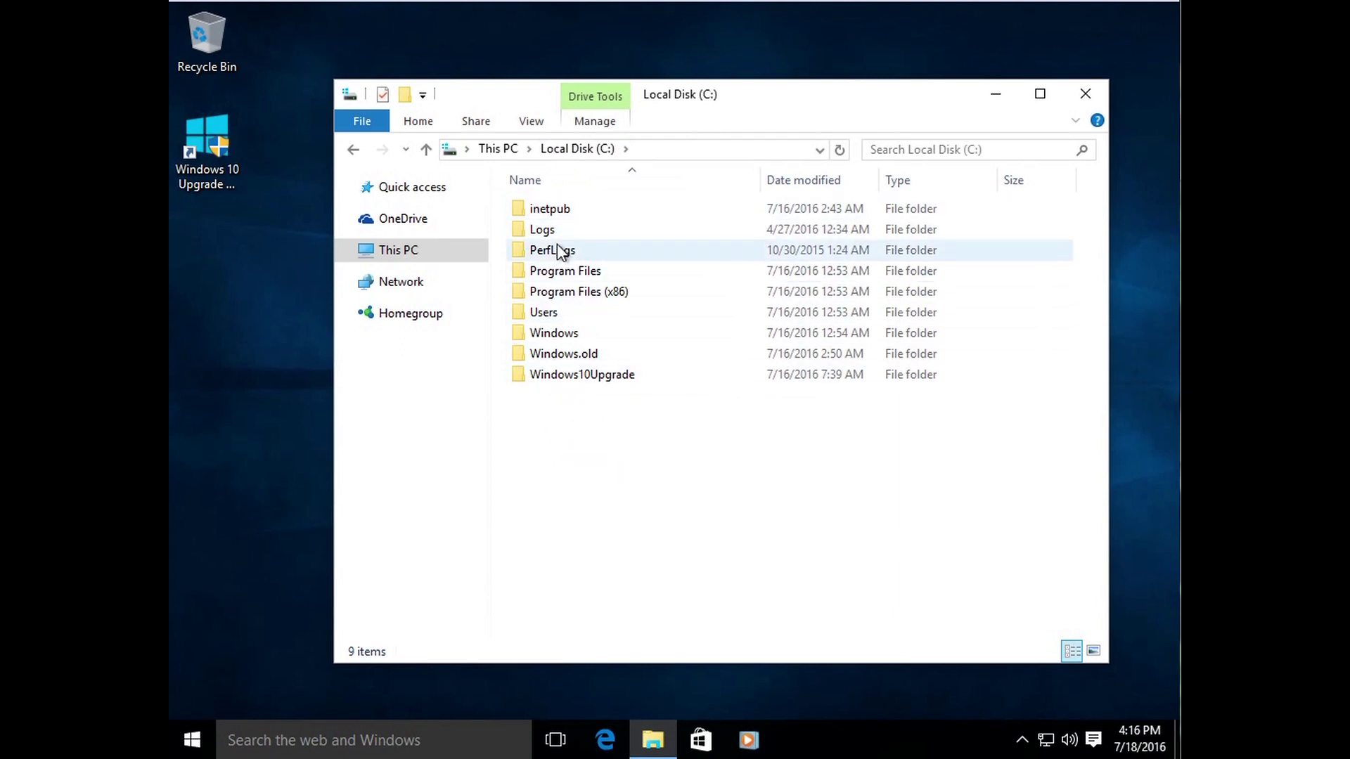
mouse_move(611, 238)
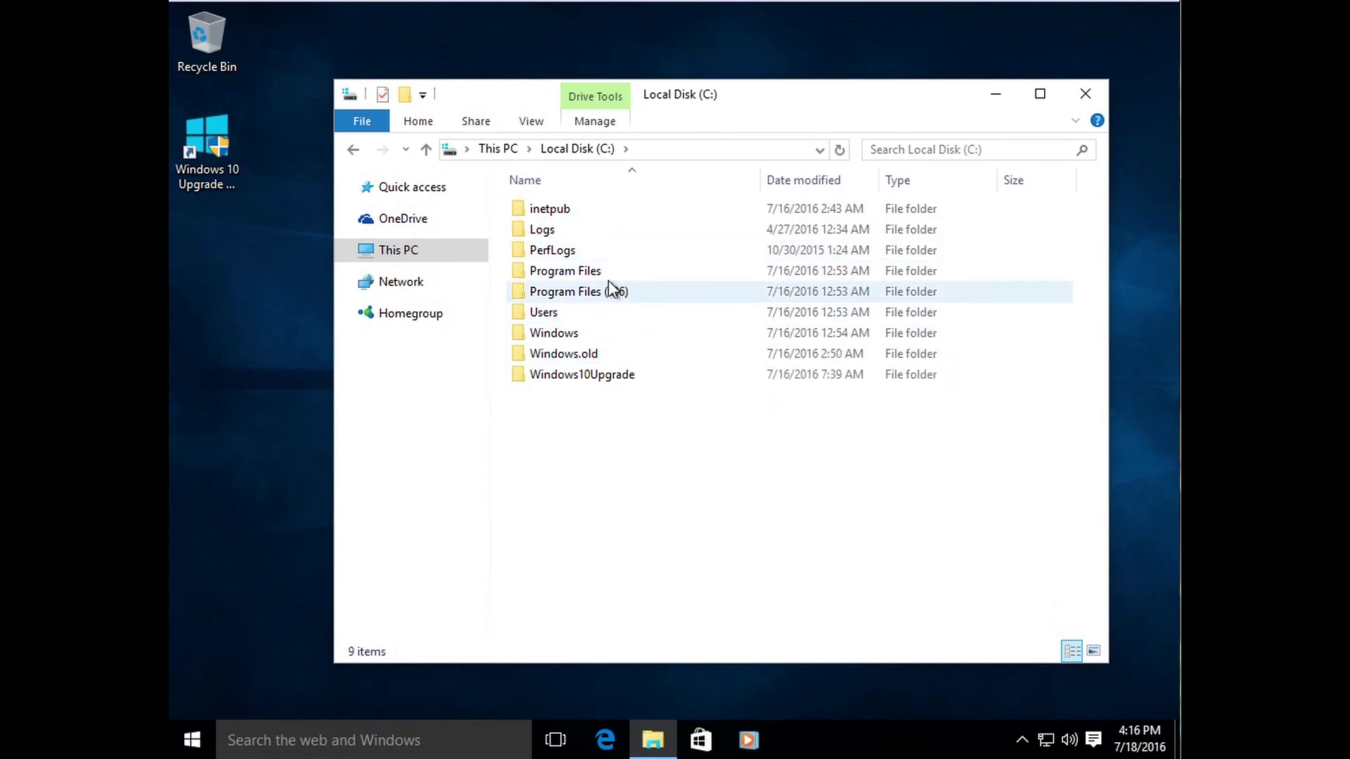
Step: Browse Program Files into Windows Multimedia Platform, then return to Local Disk (C:)
double_click(567, 271)
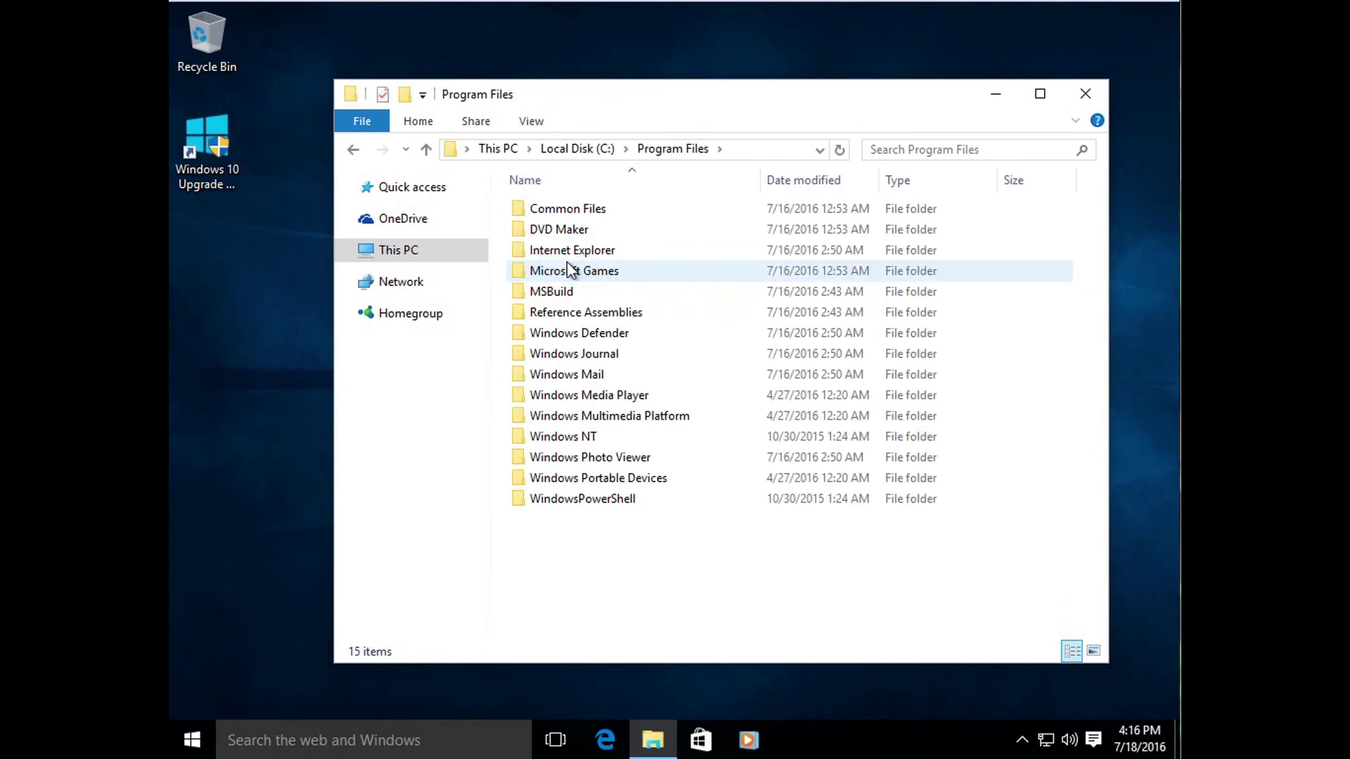
double_click(608, 418)
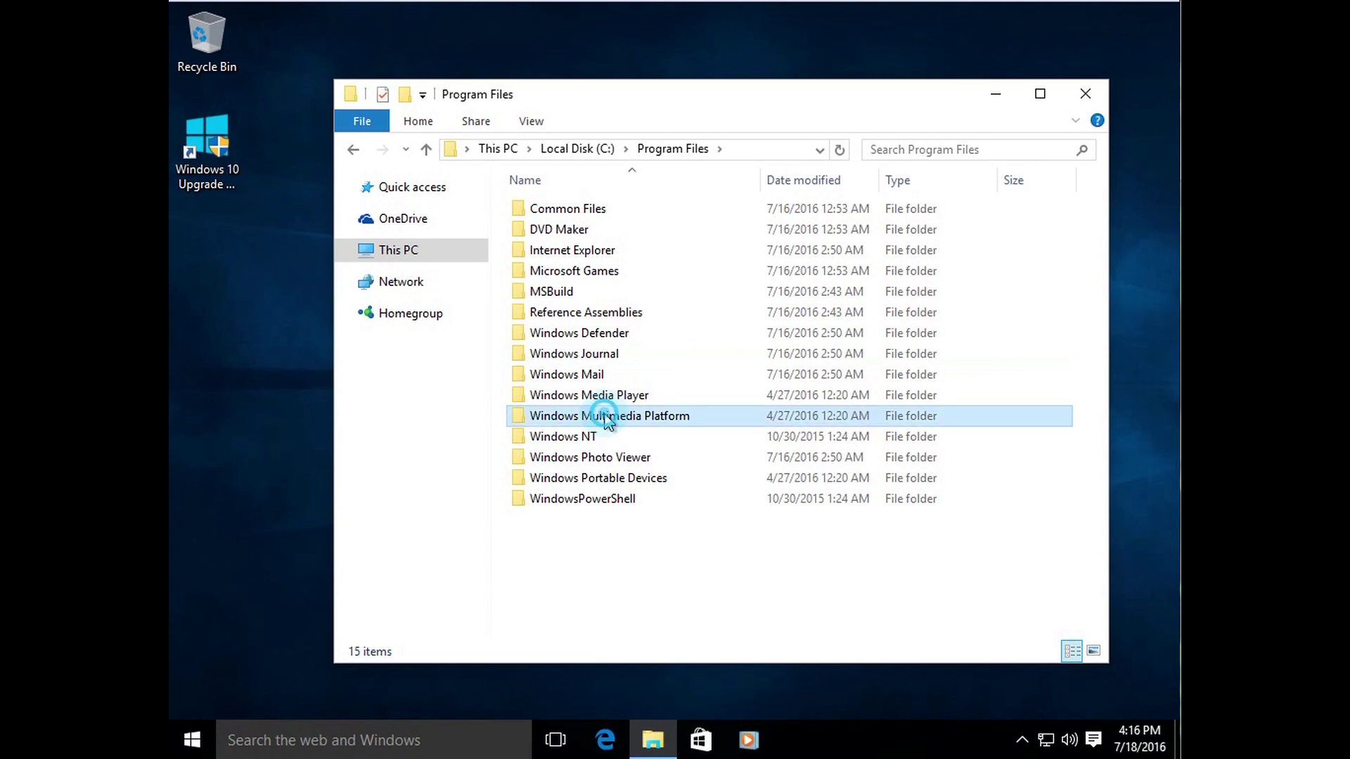
click(354, 151)
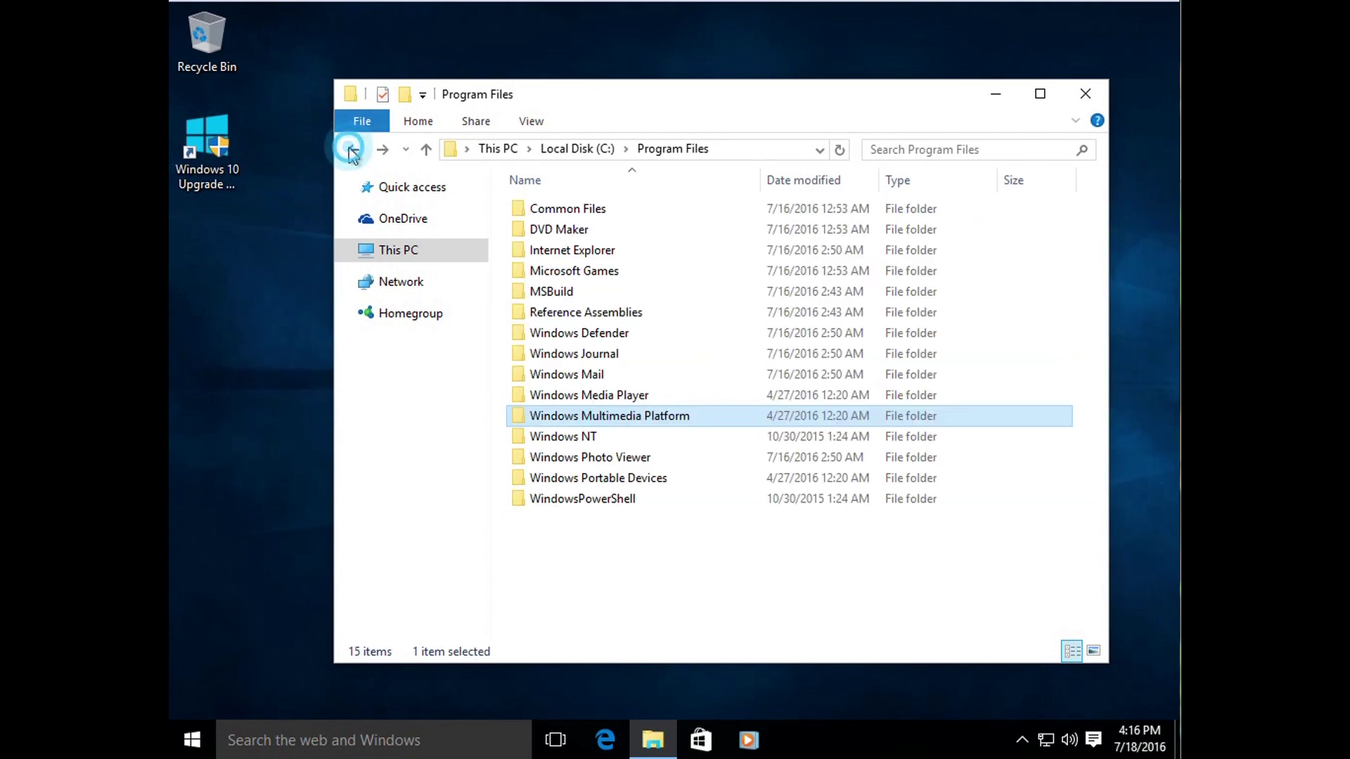
click(354, 151)
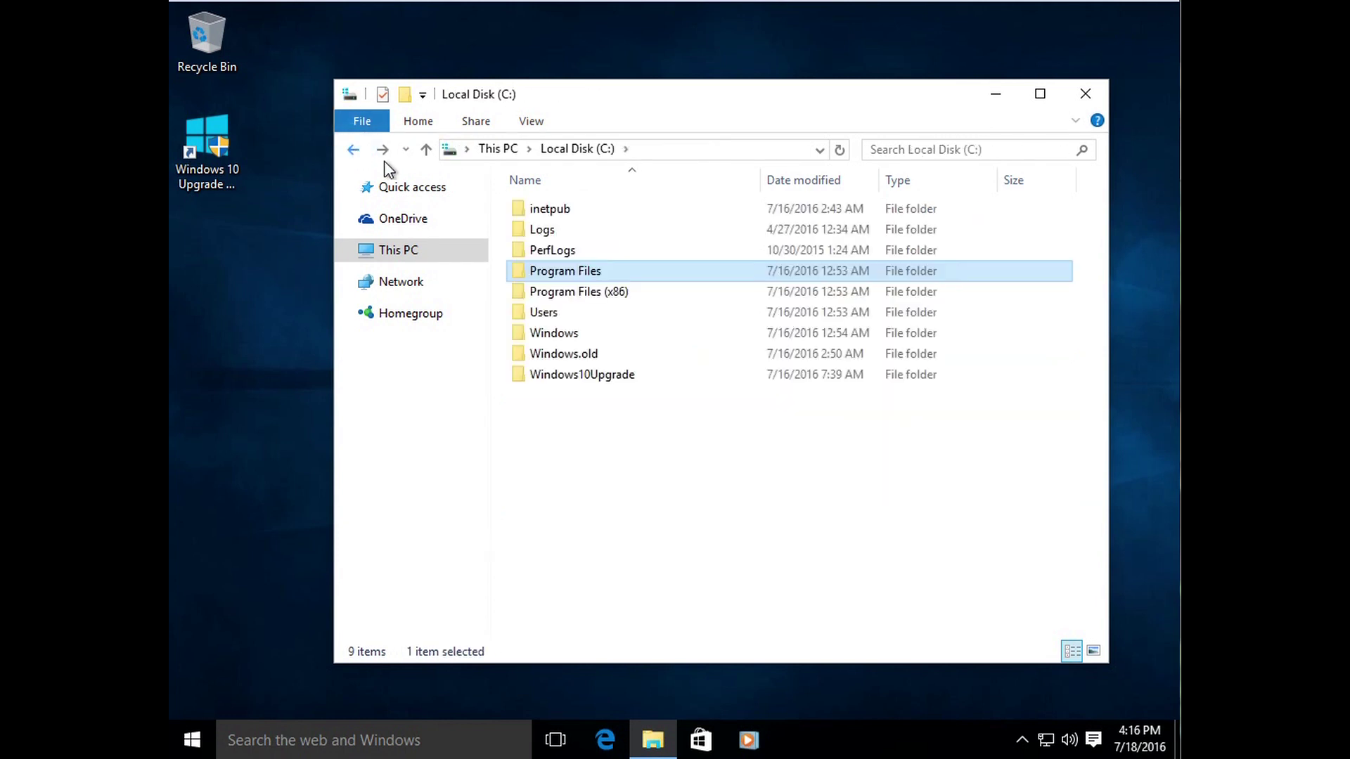
Step: Open Users, the personal folder and its Documents, then go back to This PC
double_click(571, 312)
double_click(548, 210)
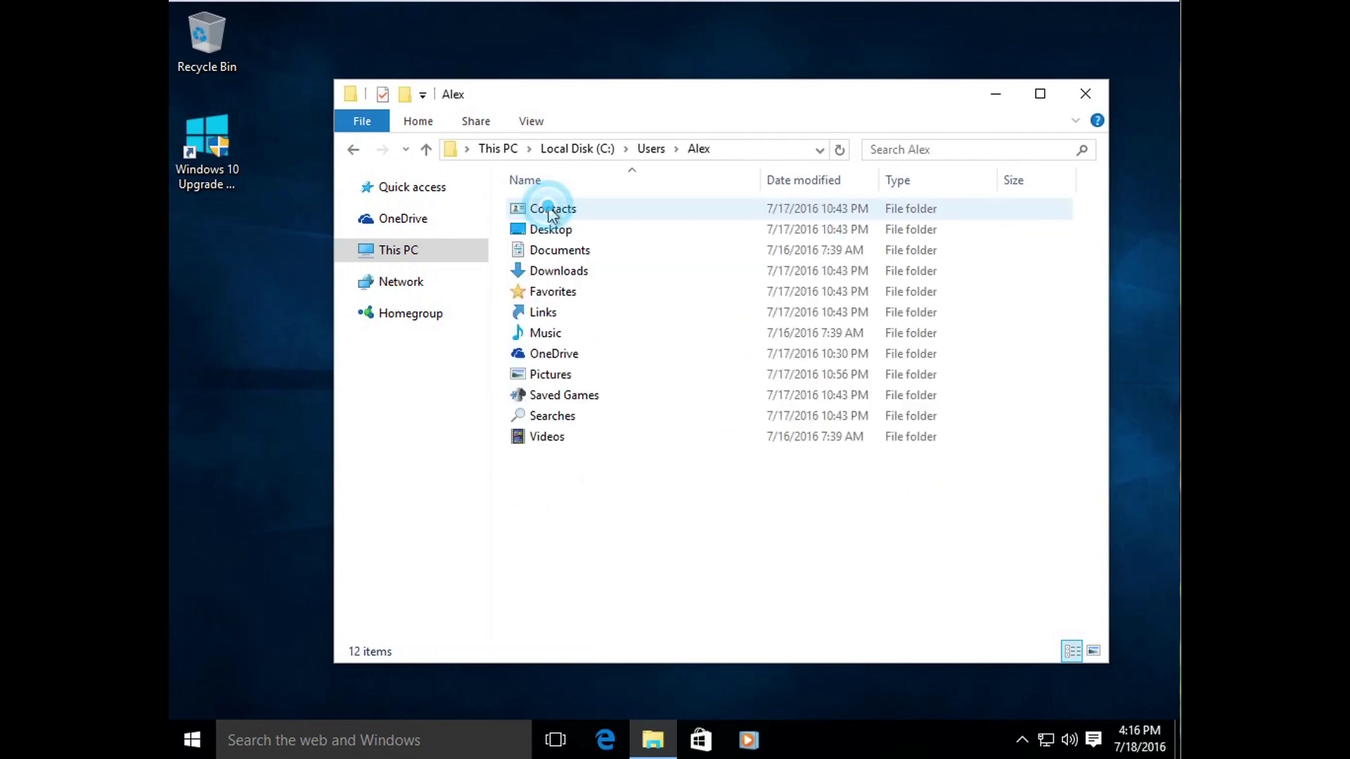
double_click(573, 252)
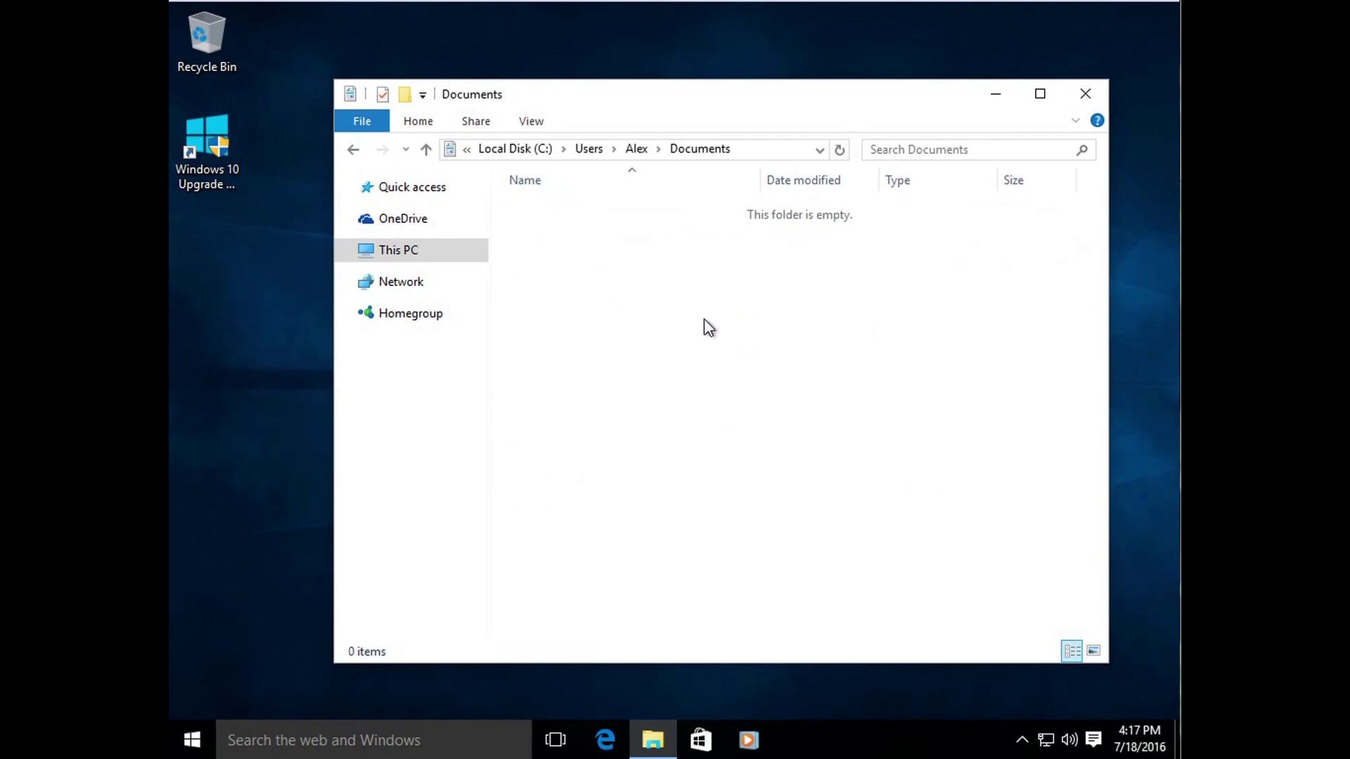
click(355, 150)
click(354, 150)
click(354, 150)
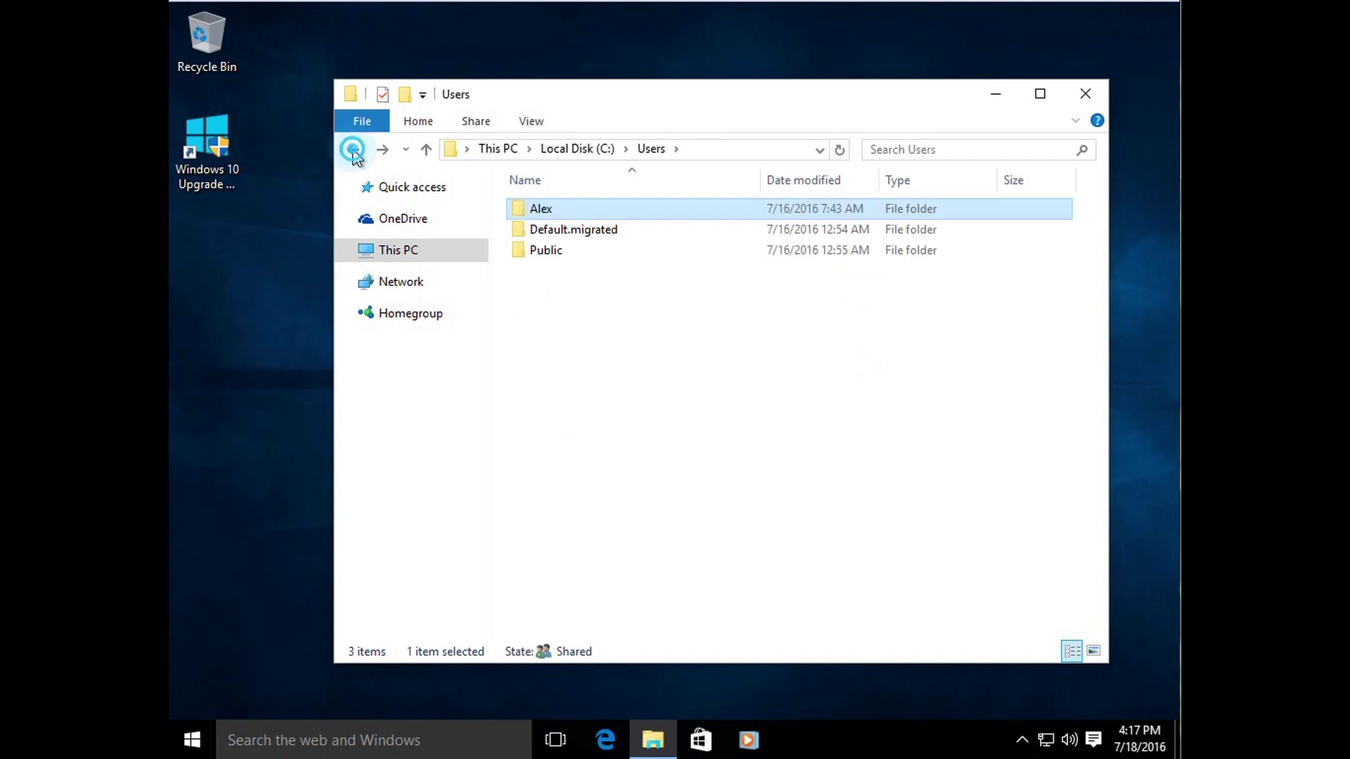
click(581, 414)
click(587, 428)
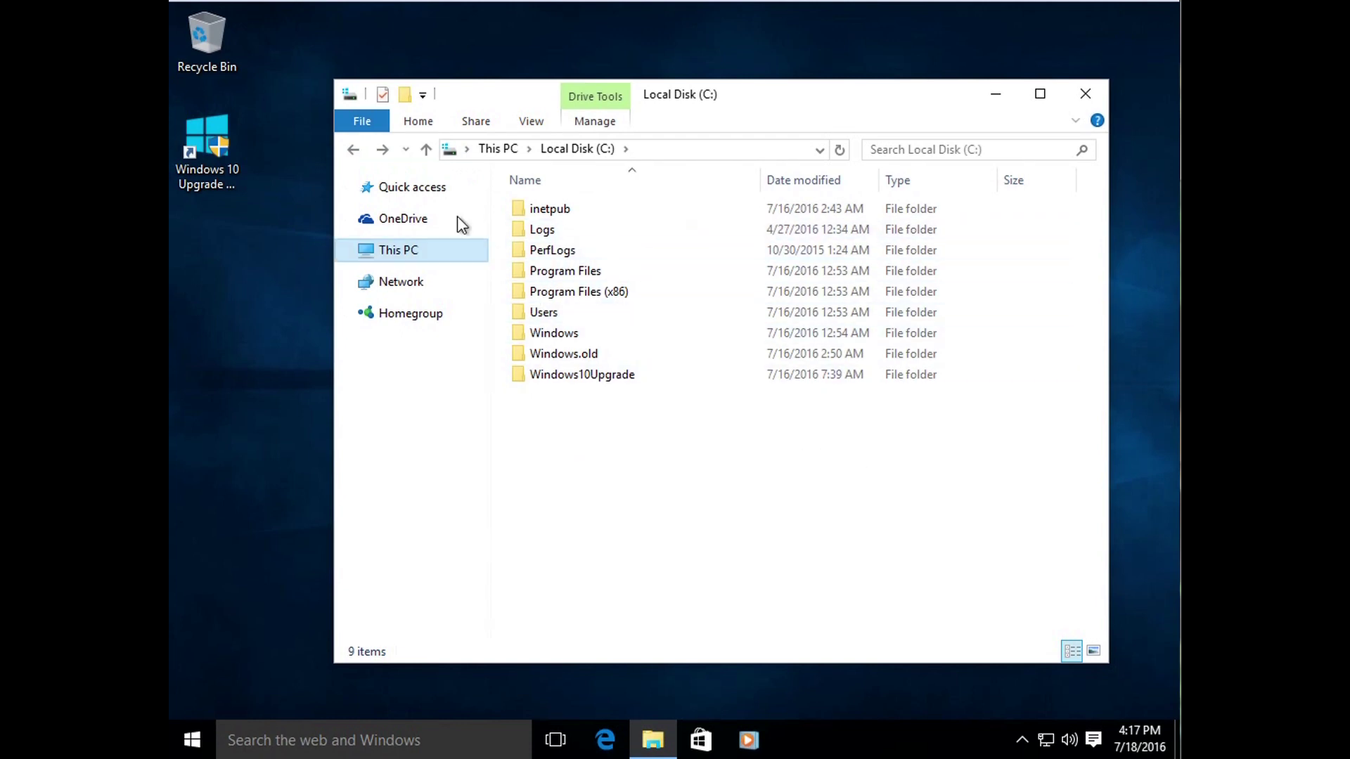
click(355, 149)
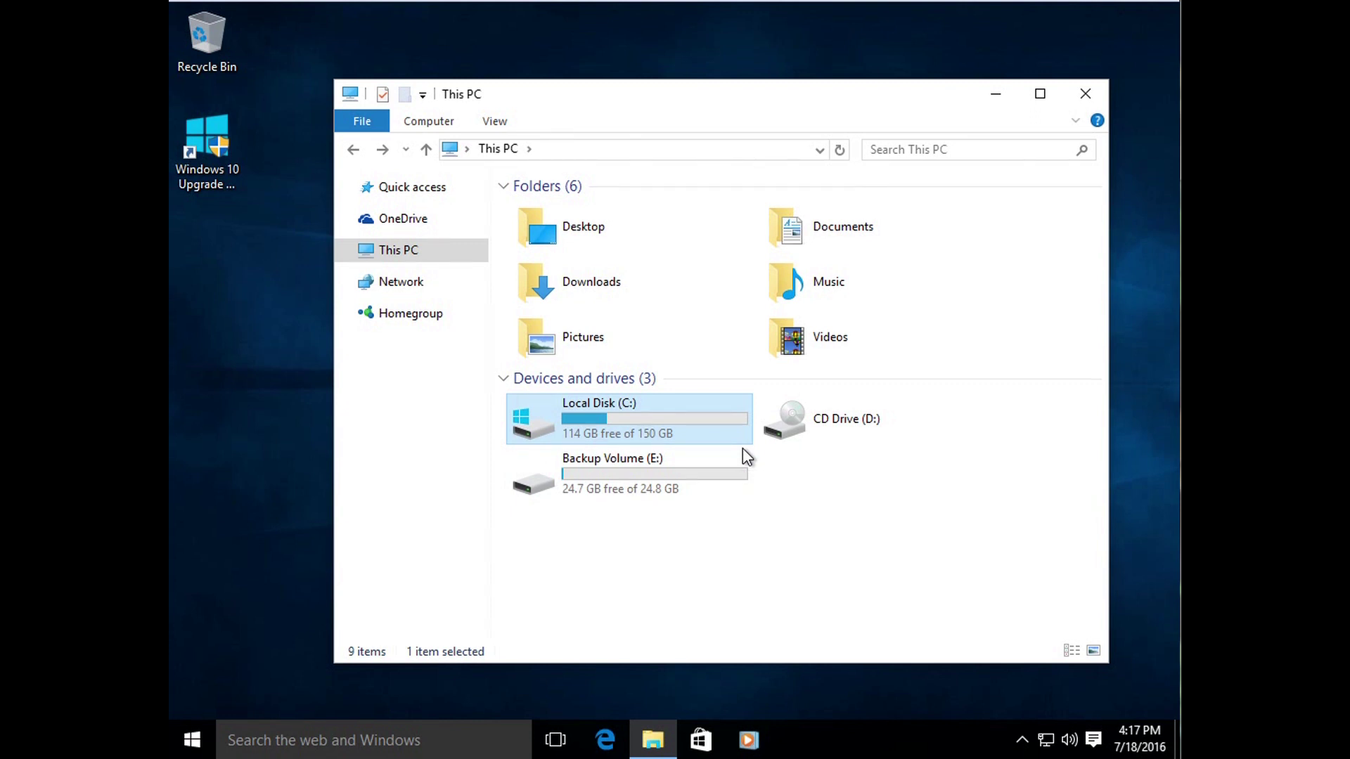
Step: Expand This PC in the navigation pane and collapse then re-expand the Folders group
click(712, 603)
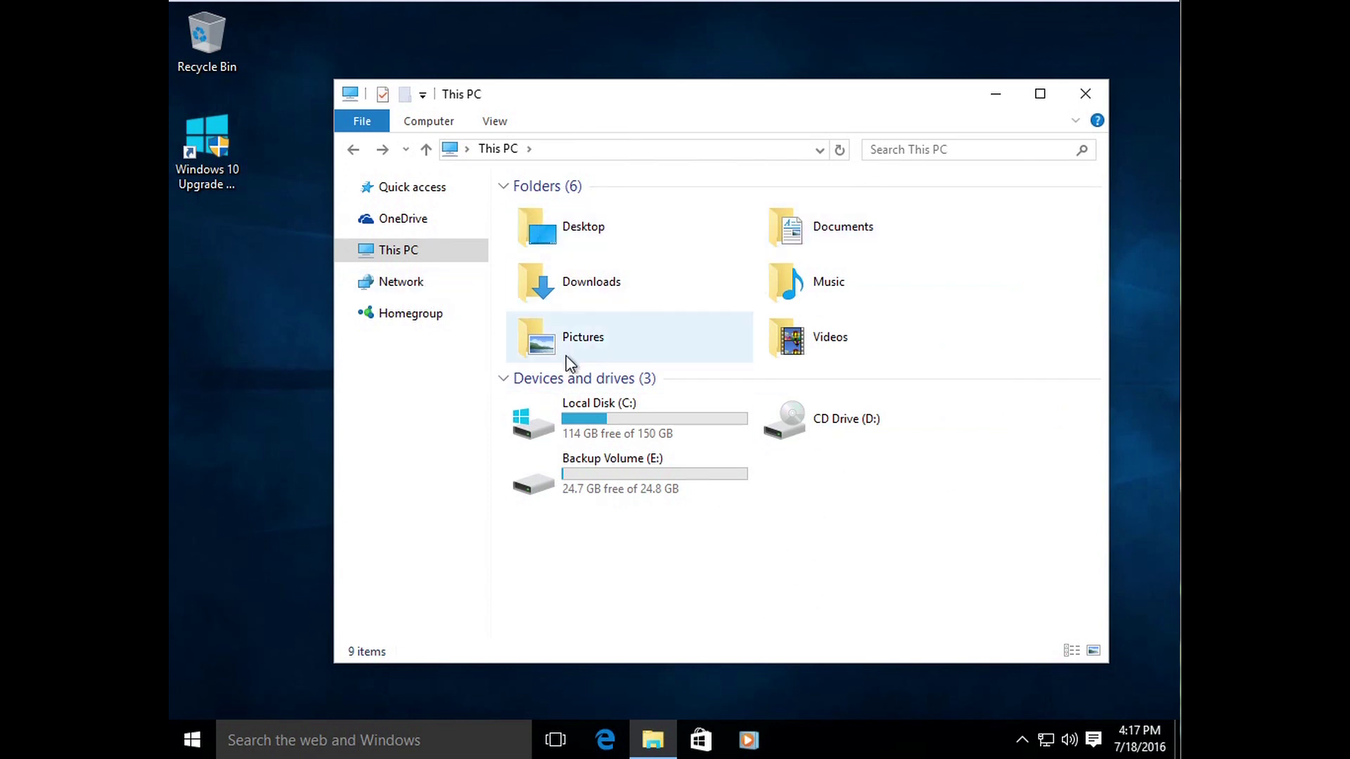
click(345, 250)
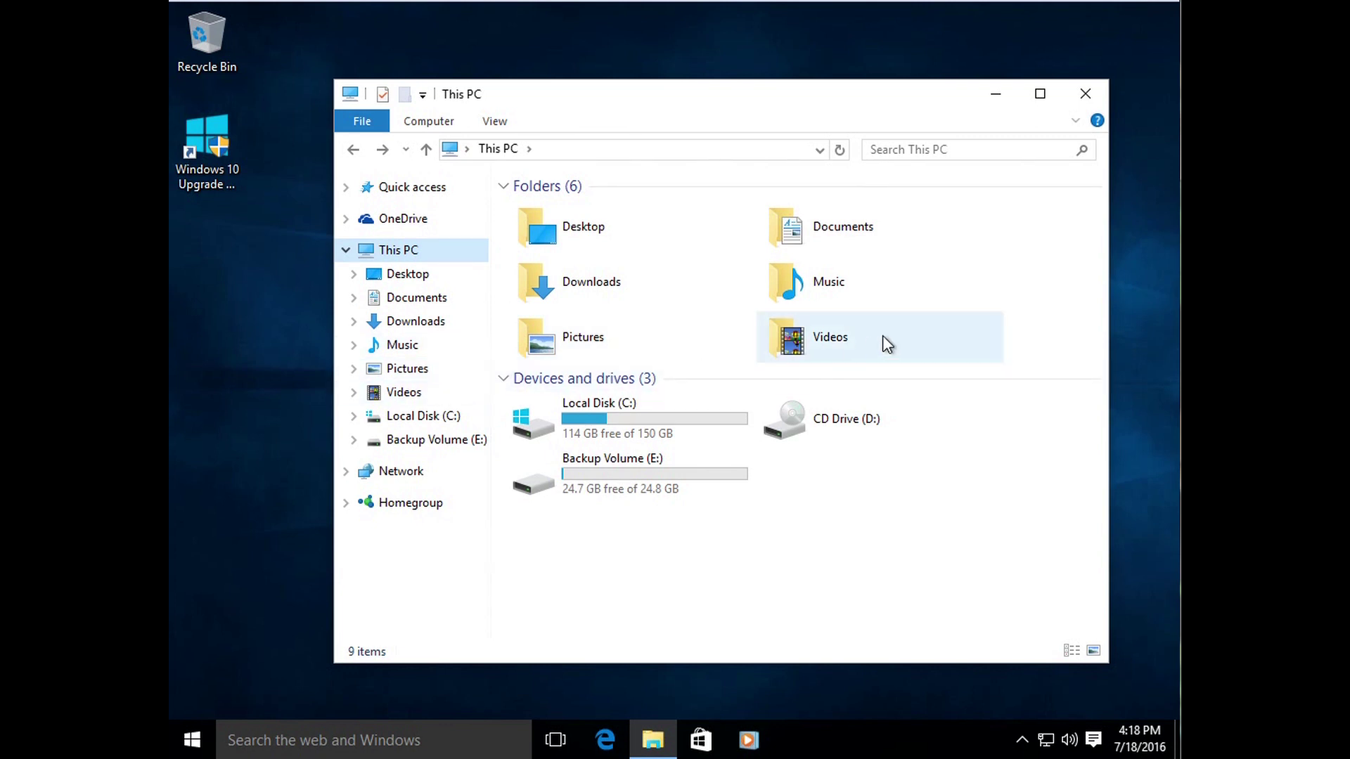
click(500, 190)
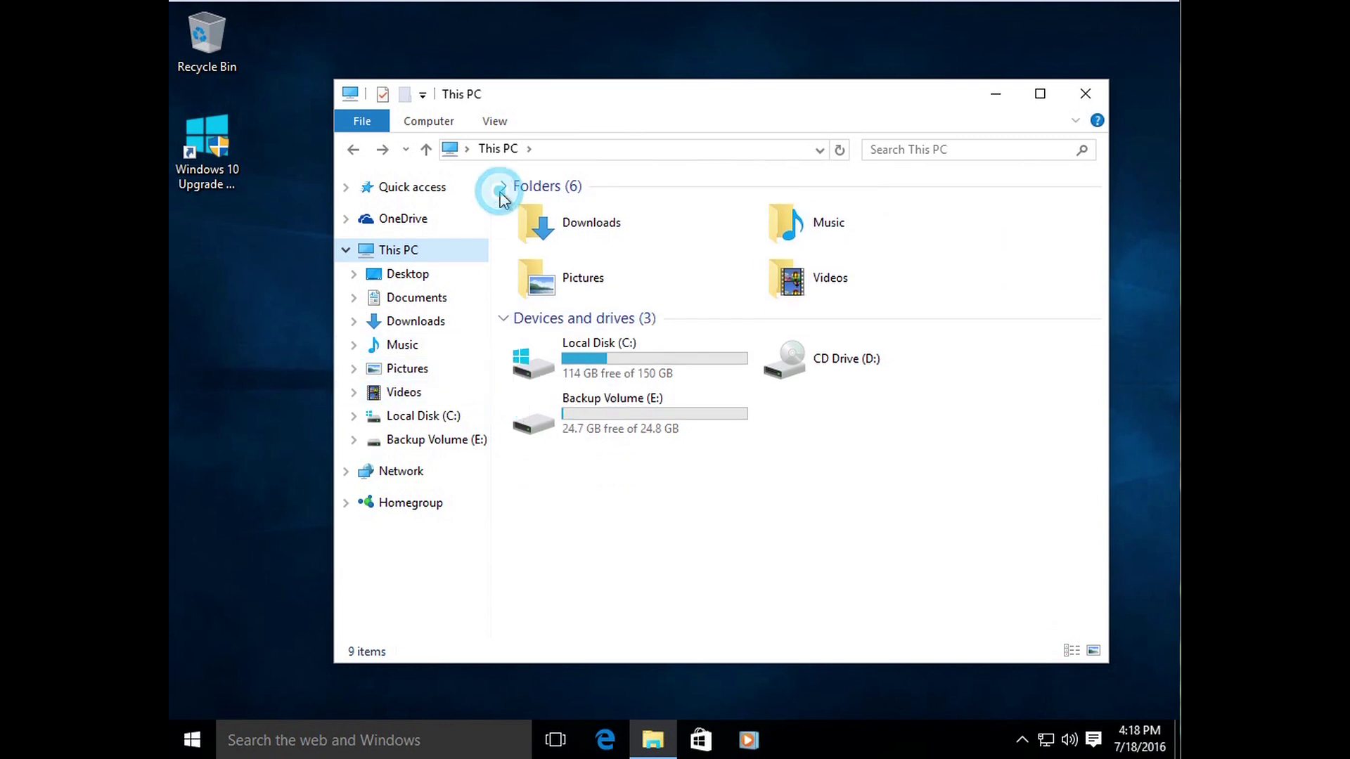
click(502, 187)
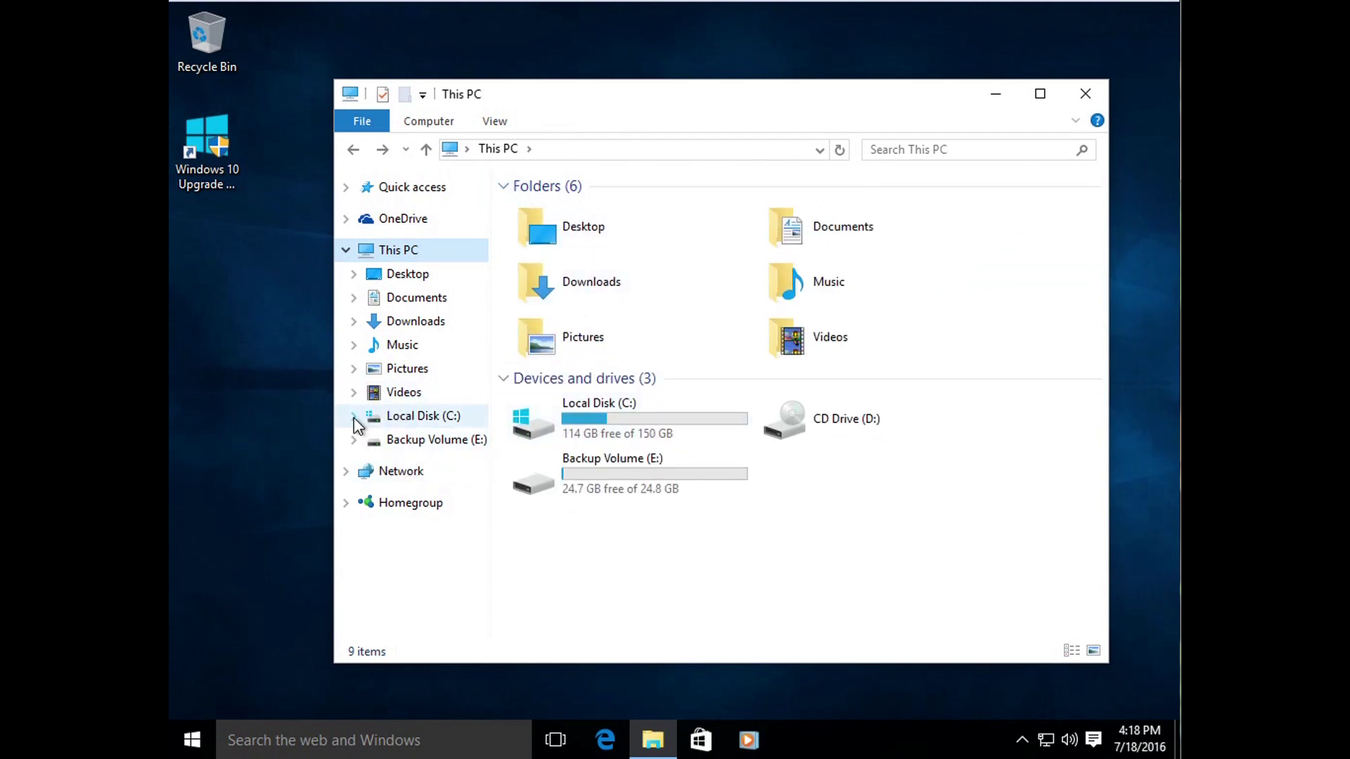
Step: Collapse This PC, toggle Quick access open and shut, then expand This PC again
click(345, 251)
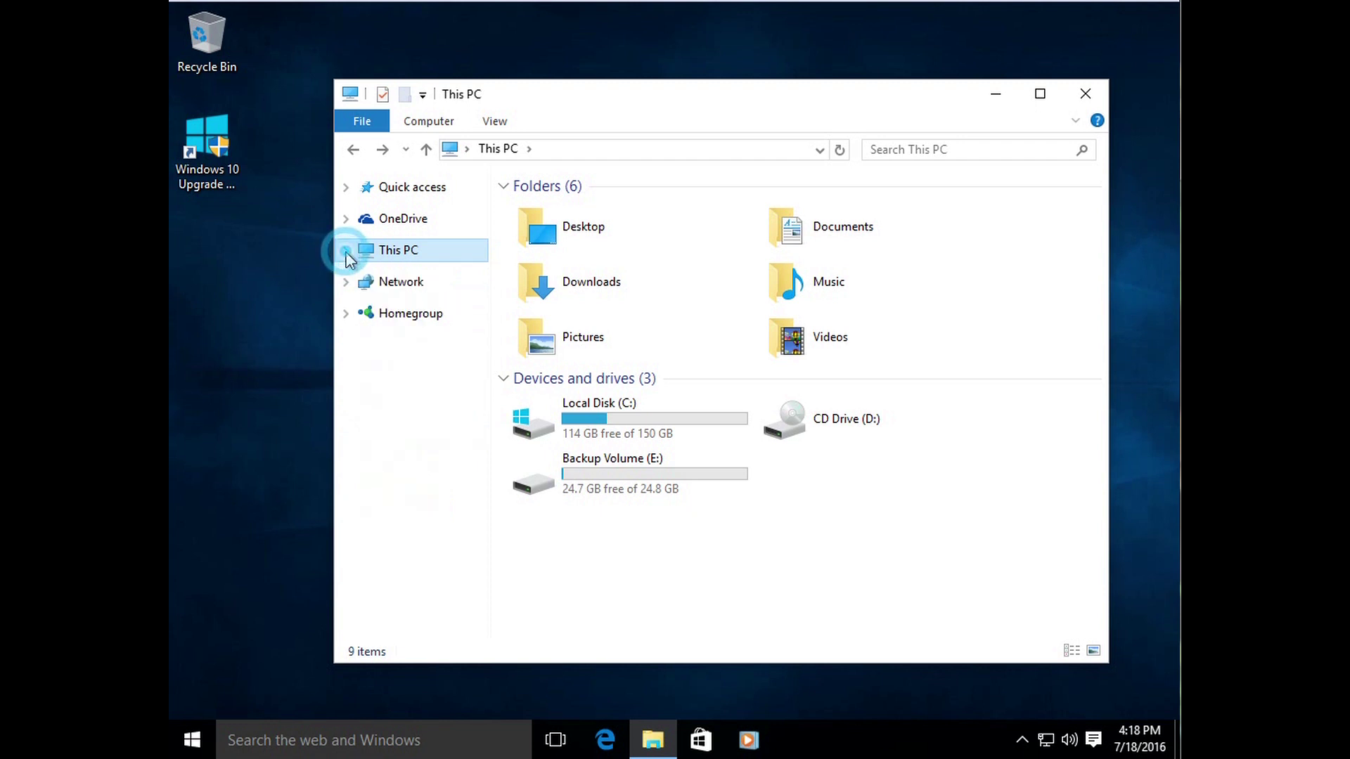
click(346, 187)
click(345, 188)
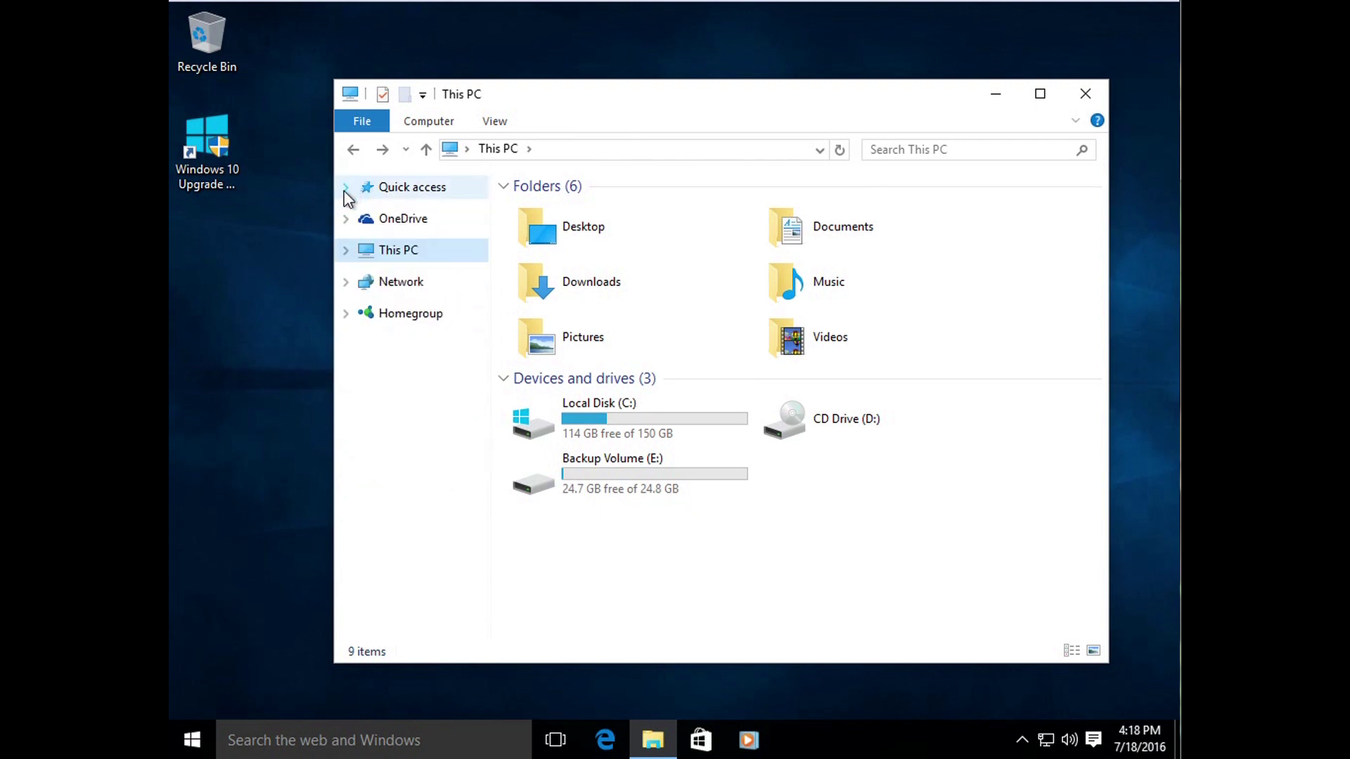
click(345, 251)
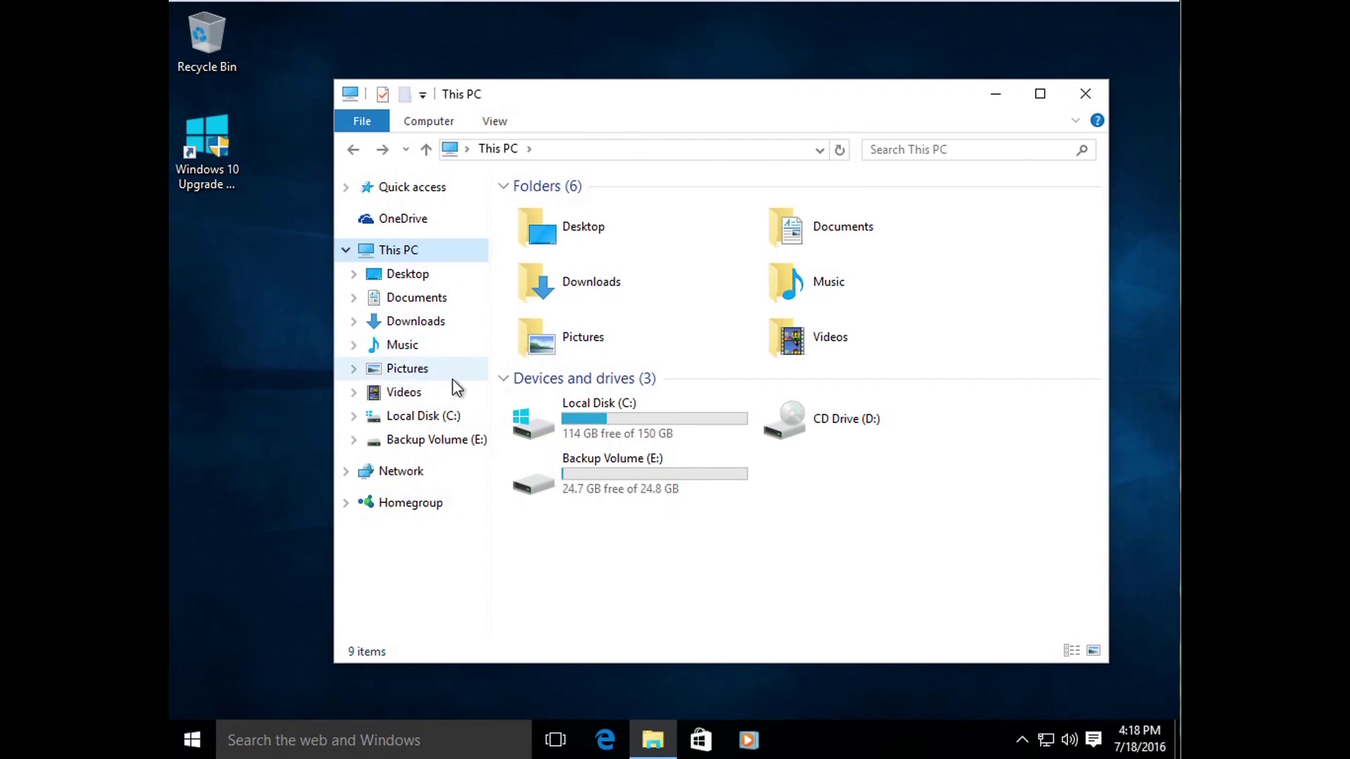
double_click(540, 338)
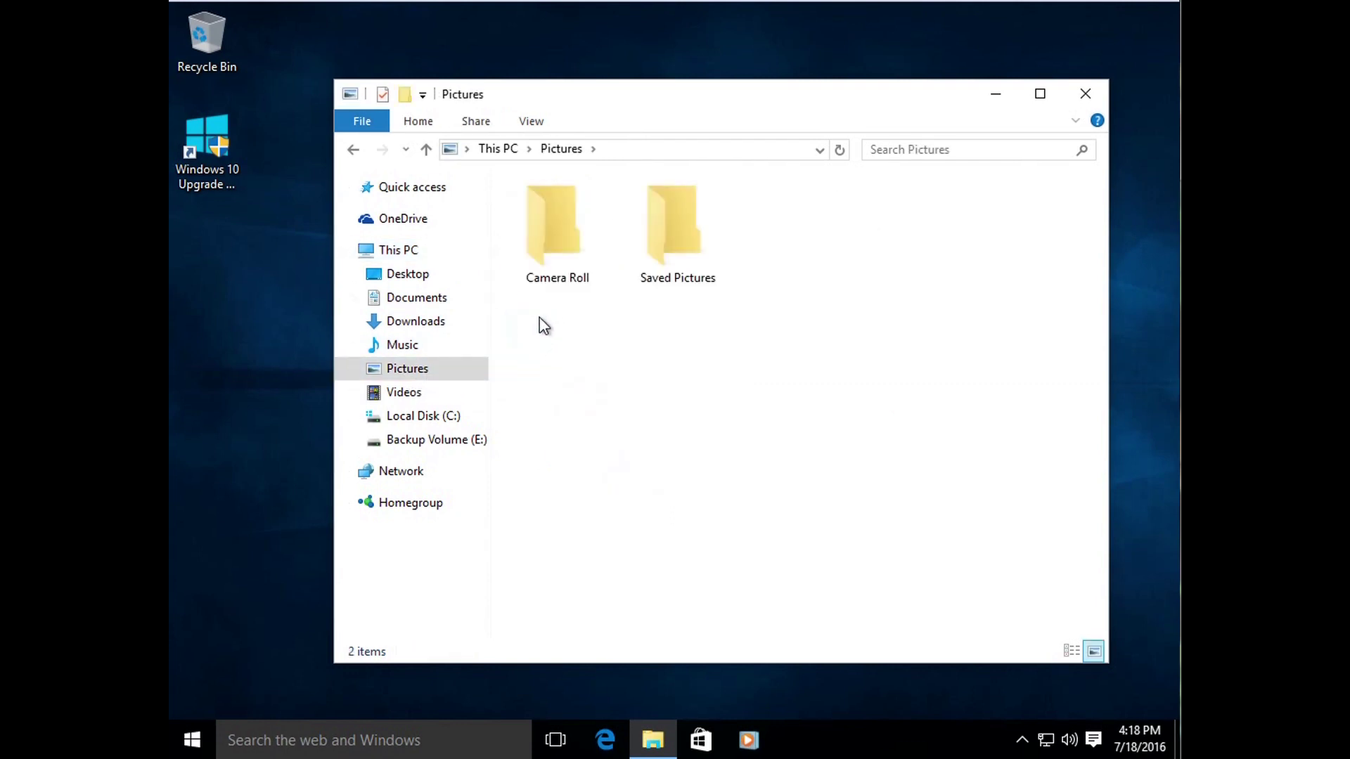
click(353, 149)
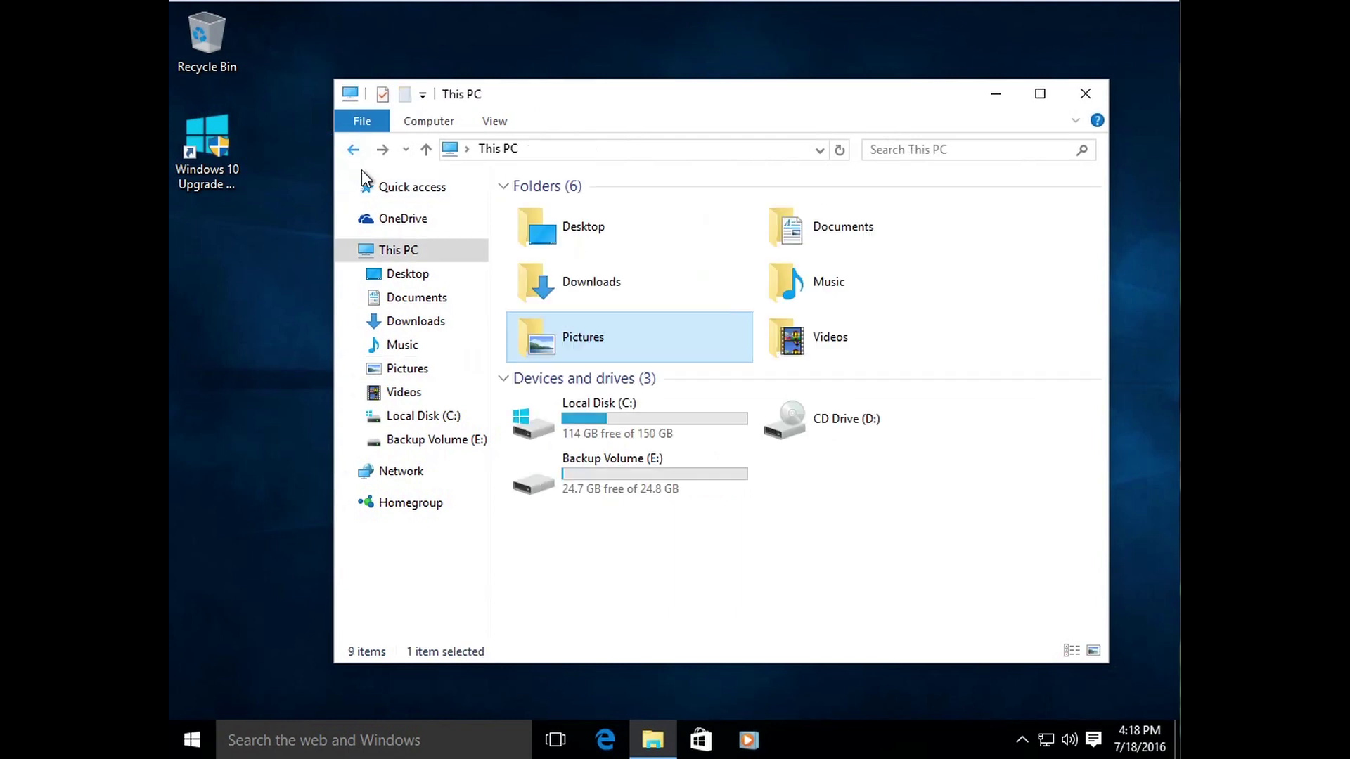
double_click(779, 331)
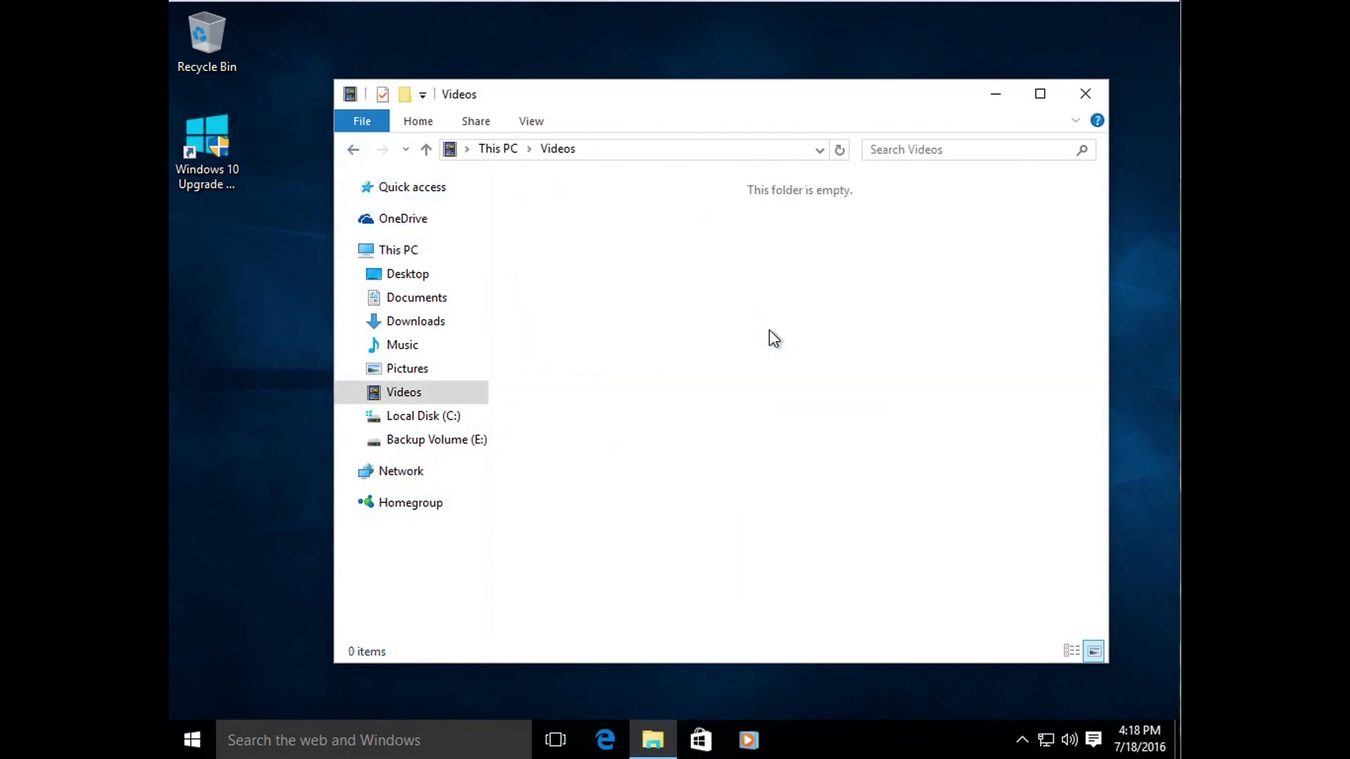
click(355, 149)
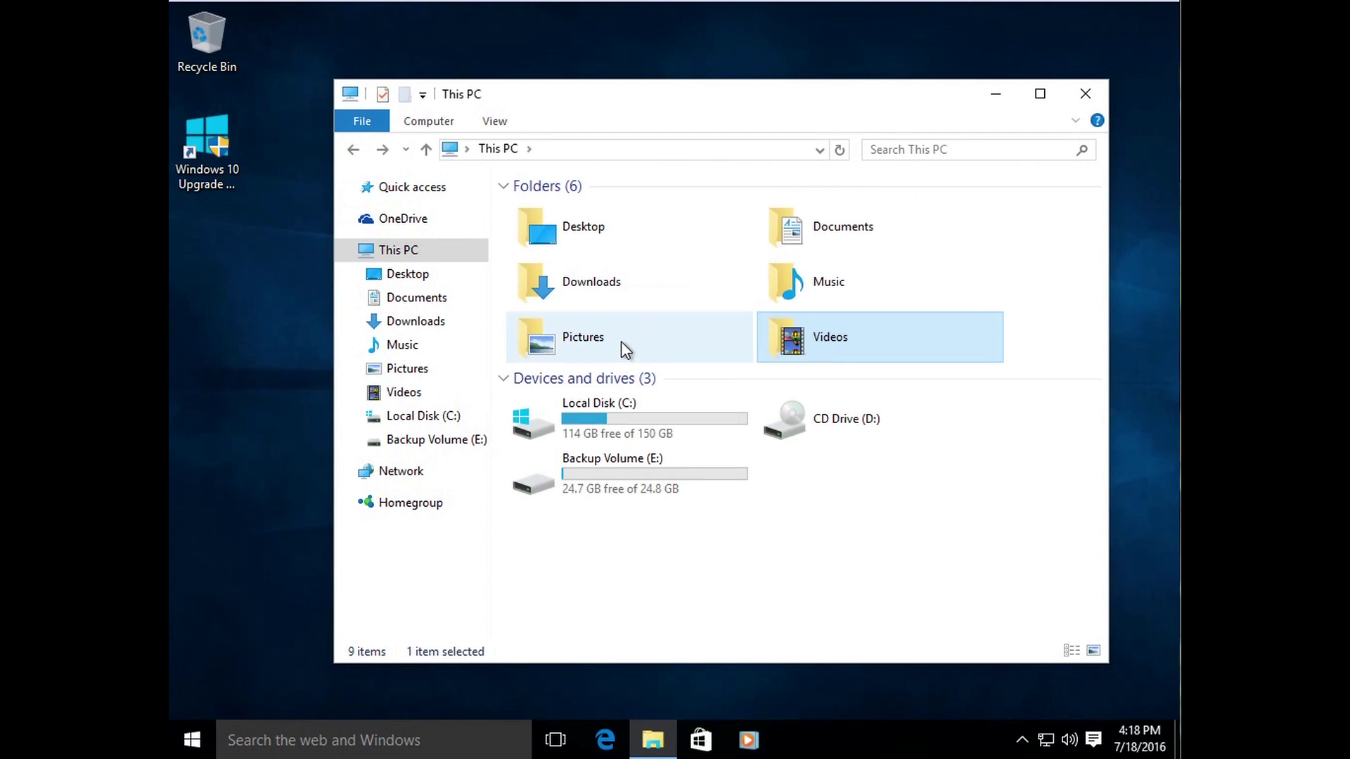
double_click(621, 340)
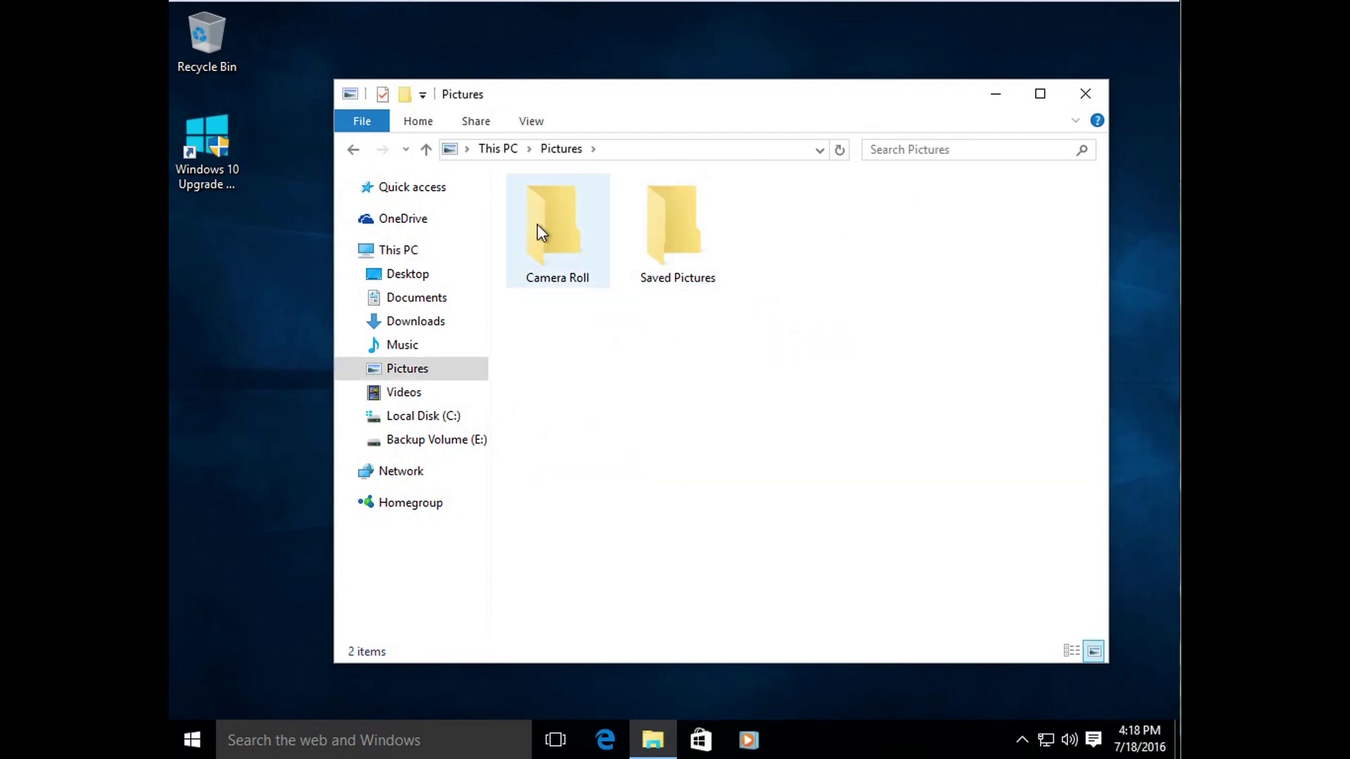
click(560, 259)
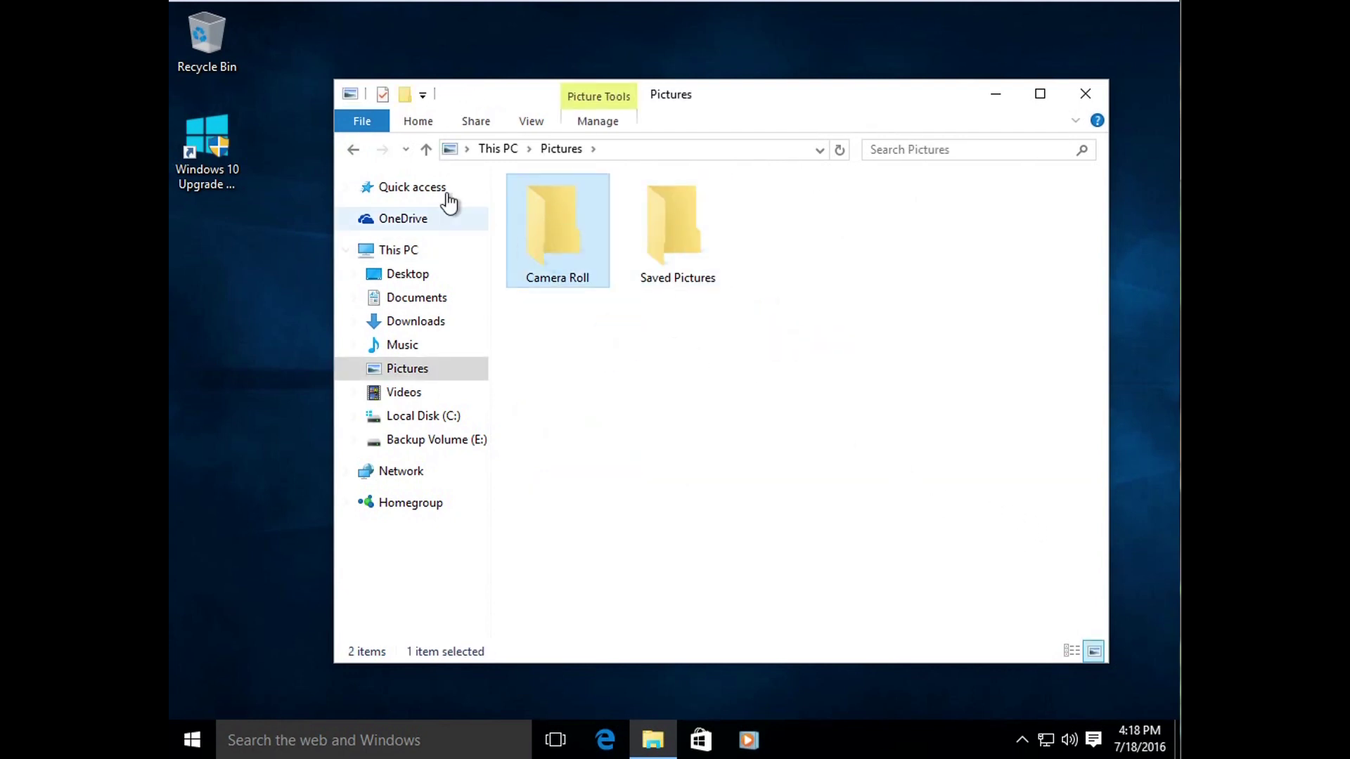
click(353, 149)
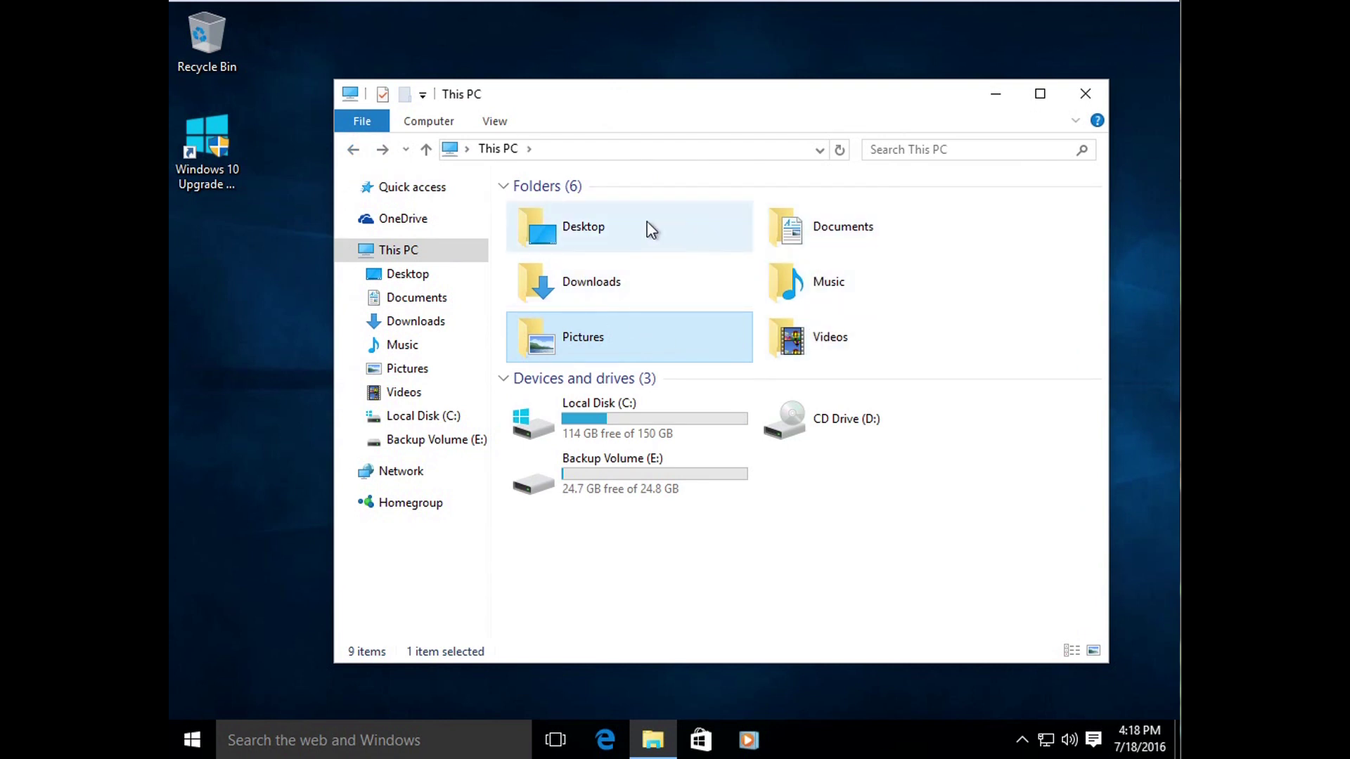
double_click(591, 281)
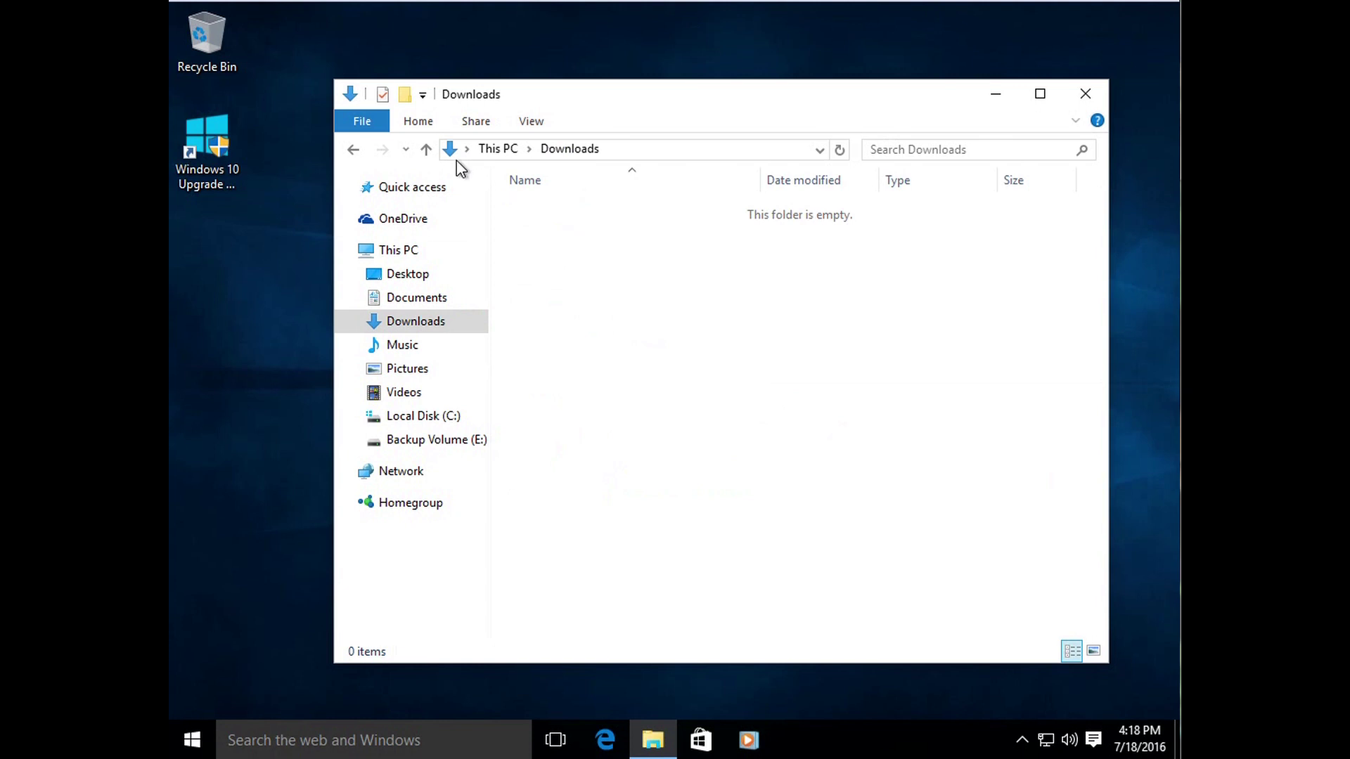
click(355, 148)
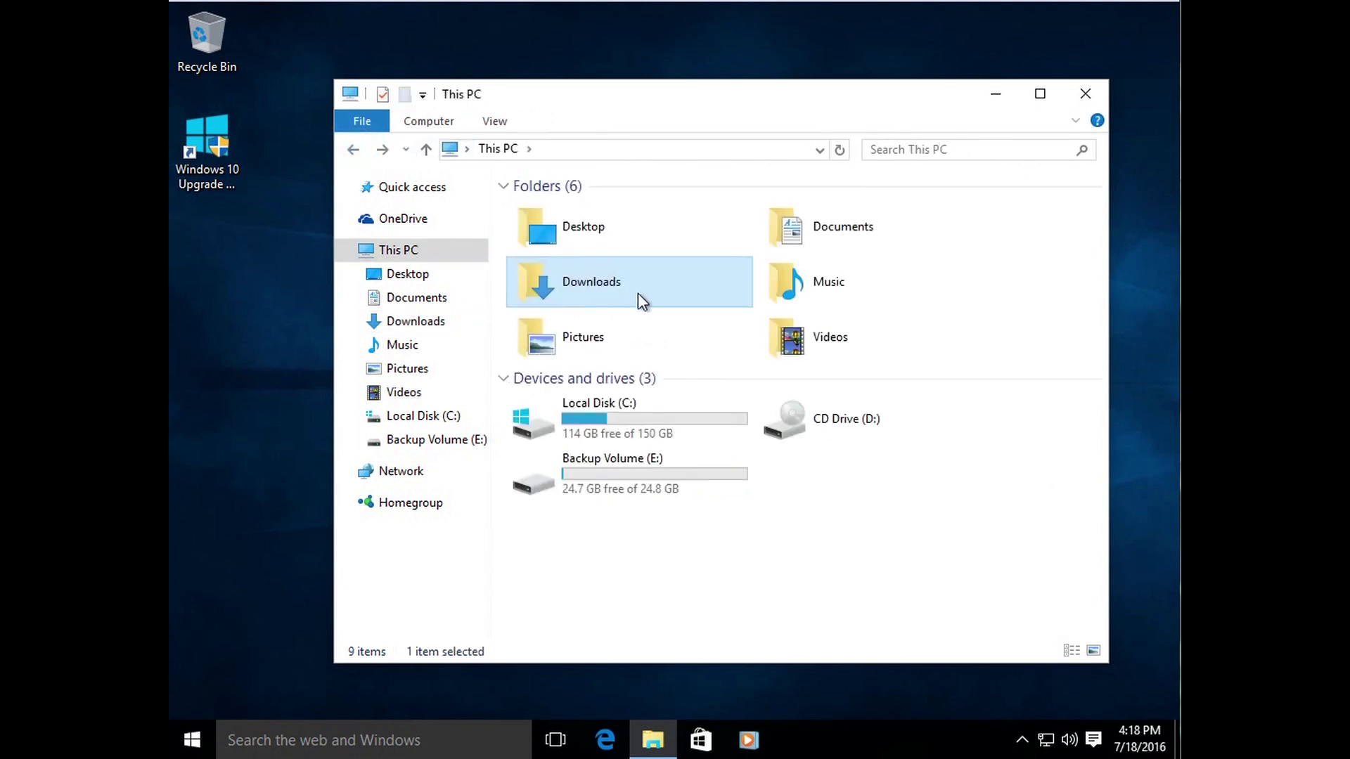
double_click(564, 235)
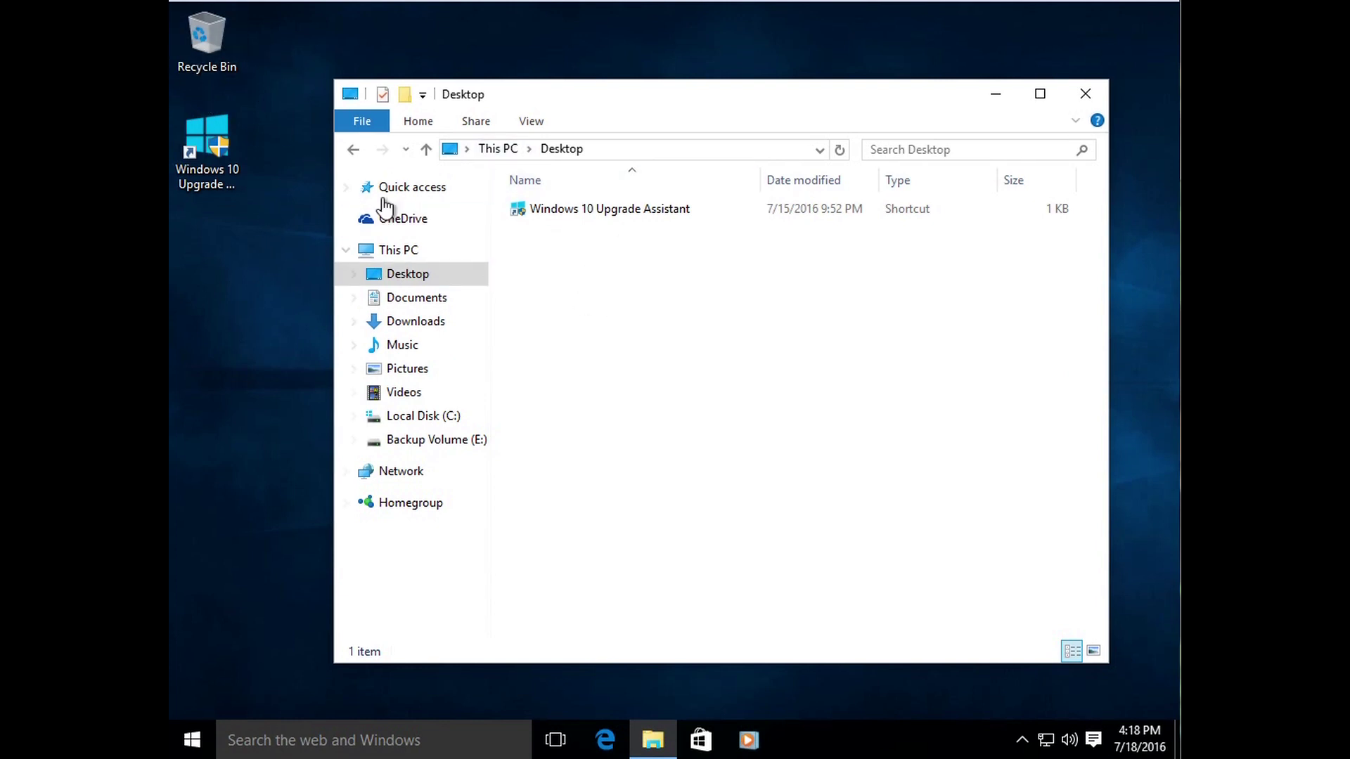
click(353, 149)
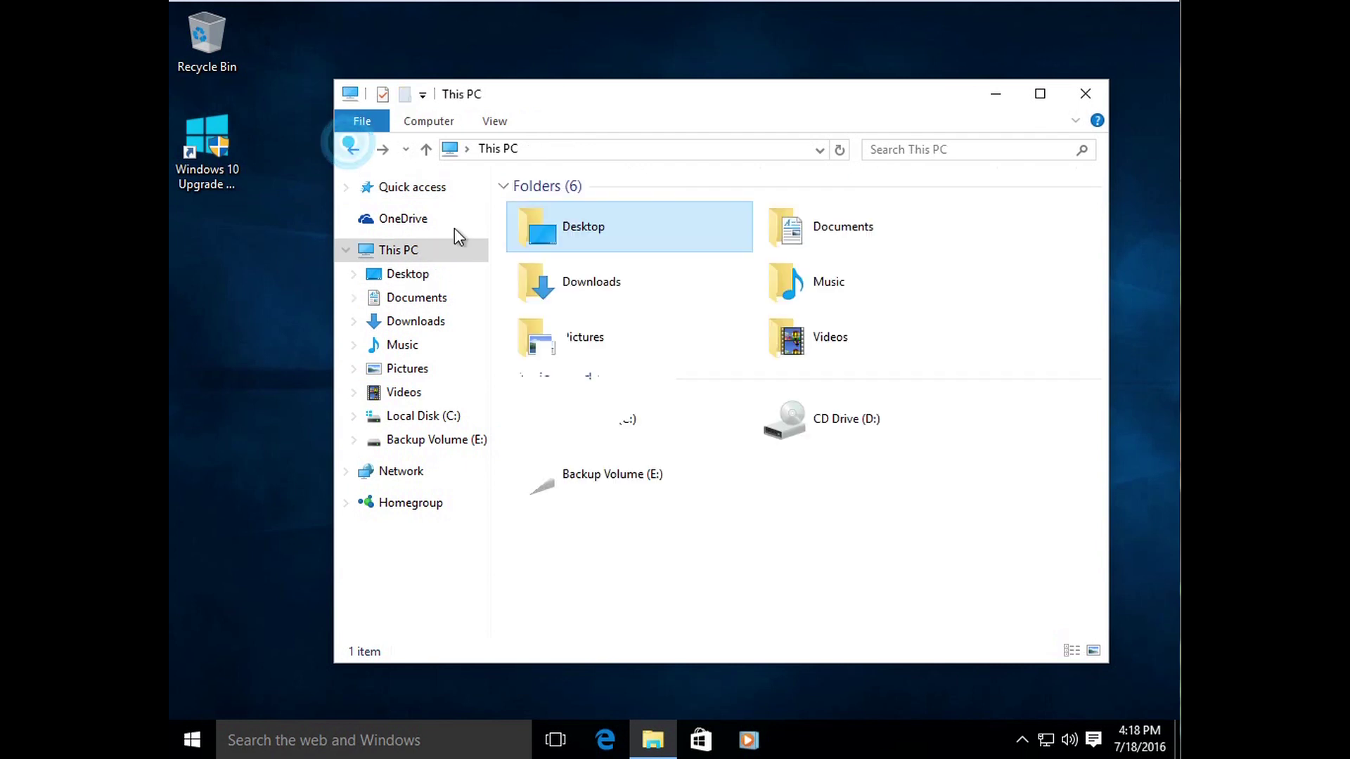
click(738, 556)
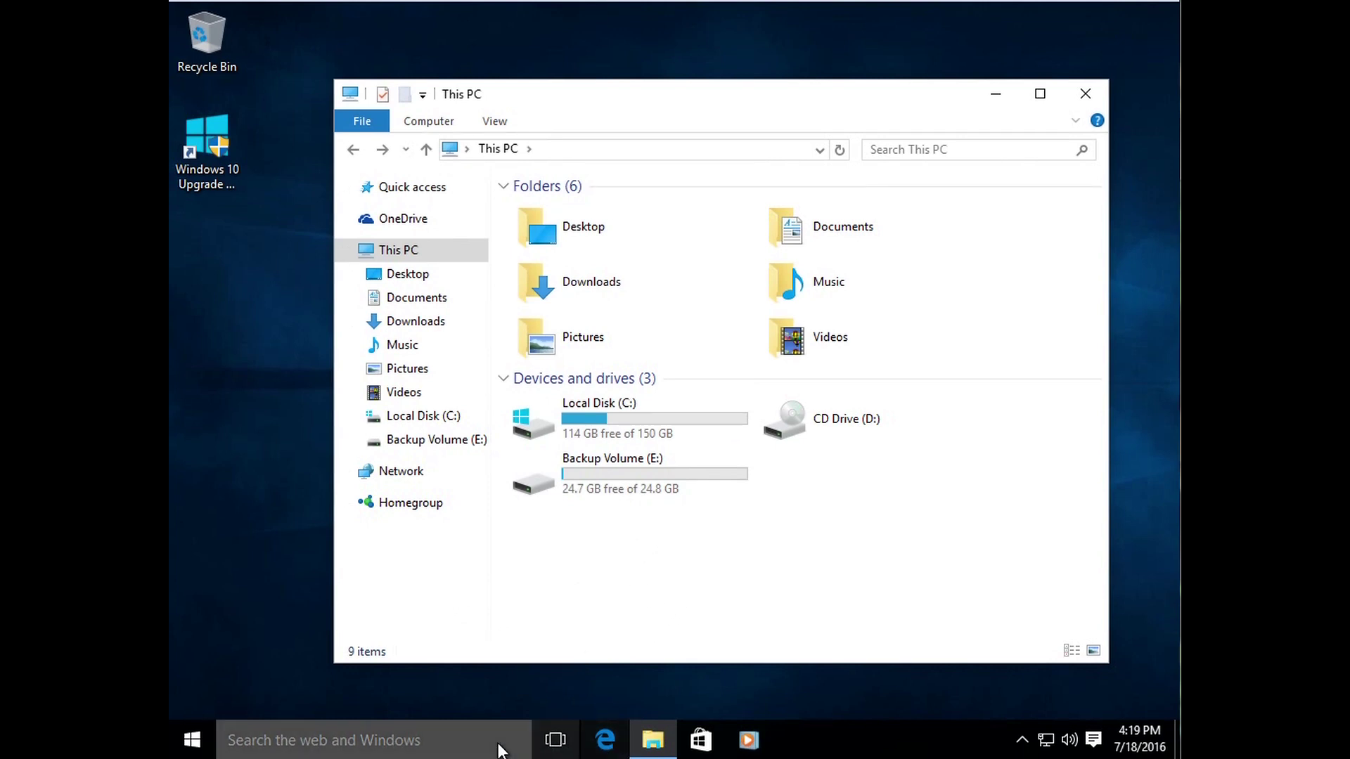
Step: Launch Notepad through taskbar search and type 'THIS IS A FILE'
click(429, 735)
text(notepad)
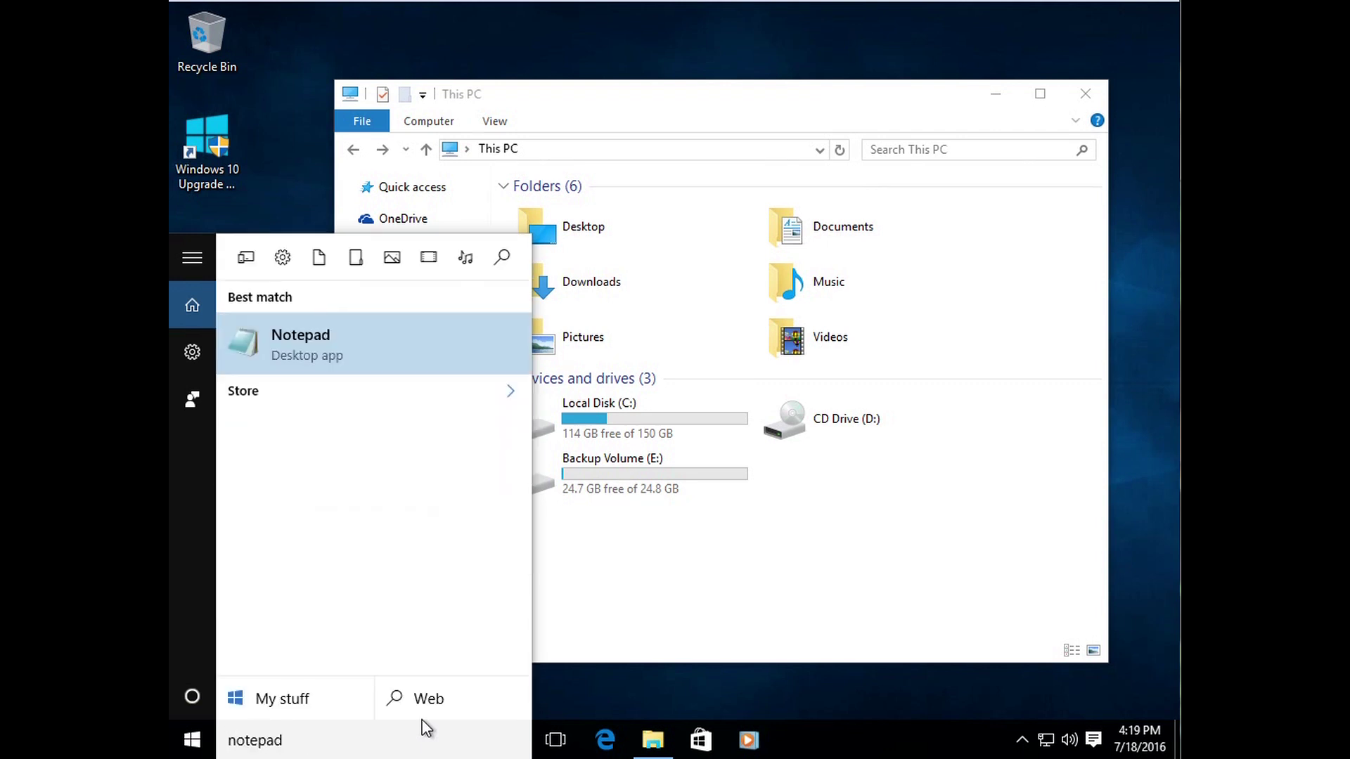
key(Return)
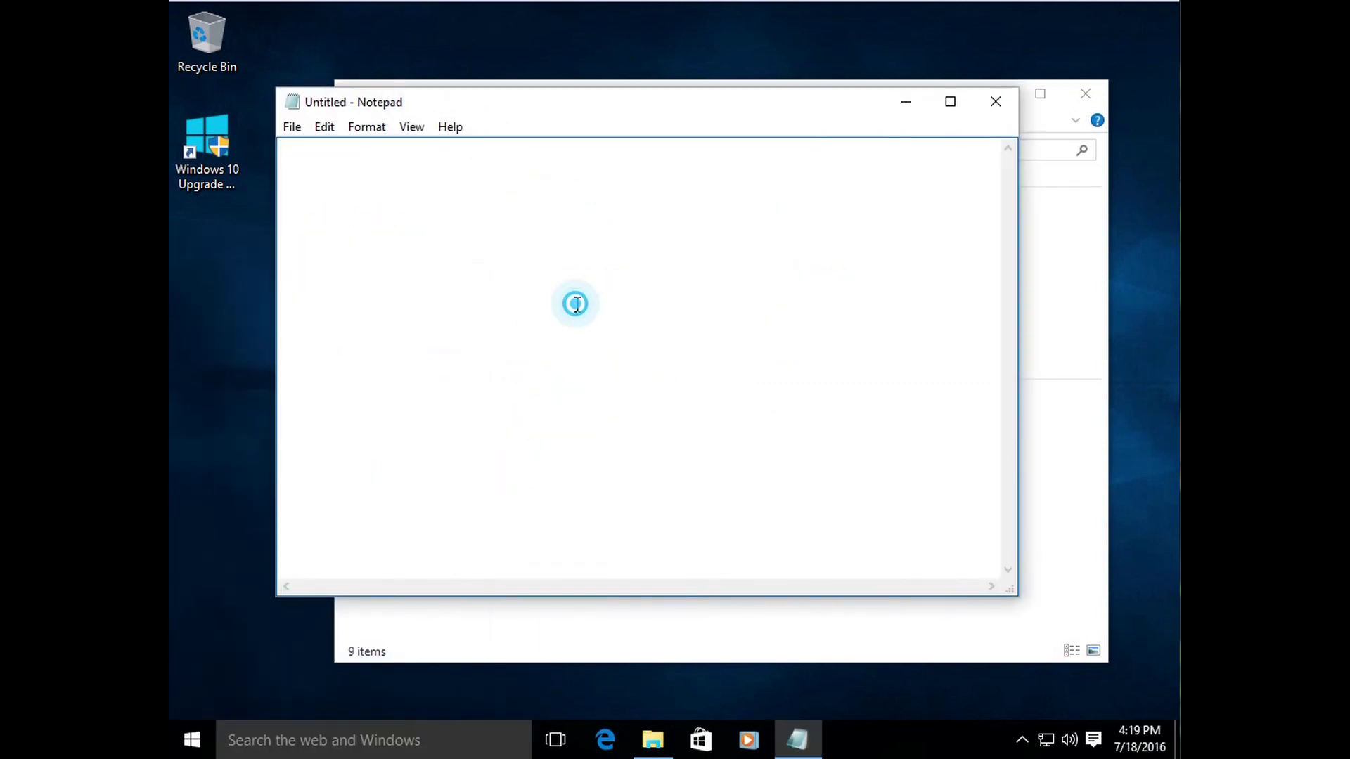
text(THIS IS A FILE)
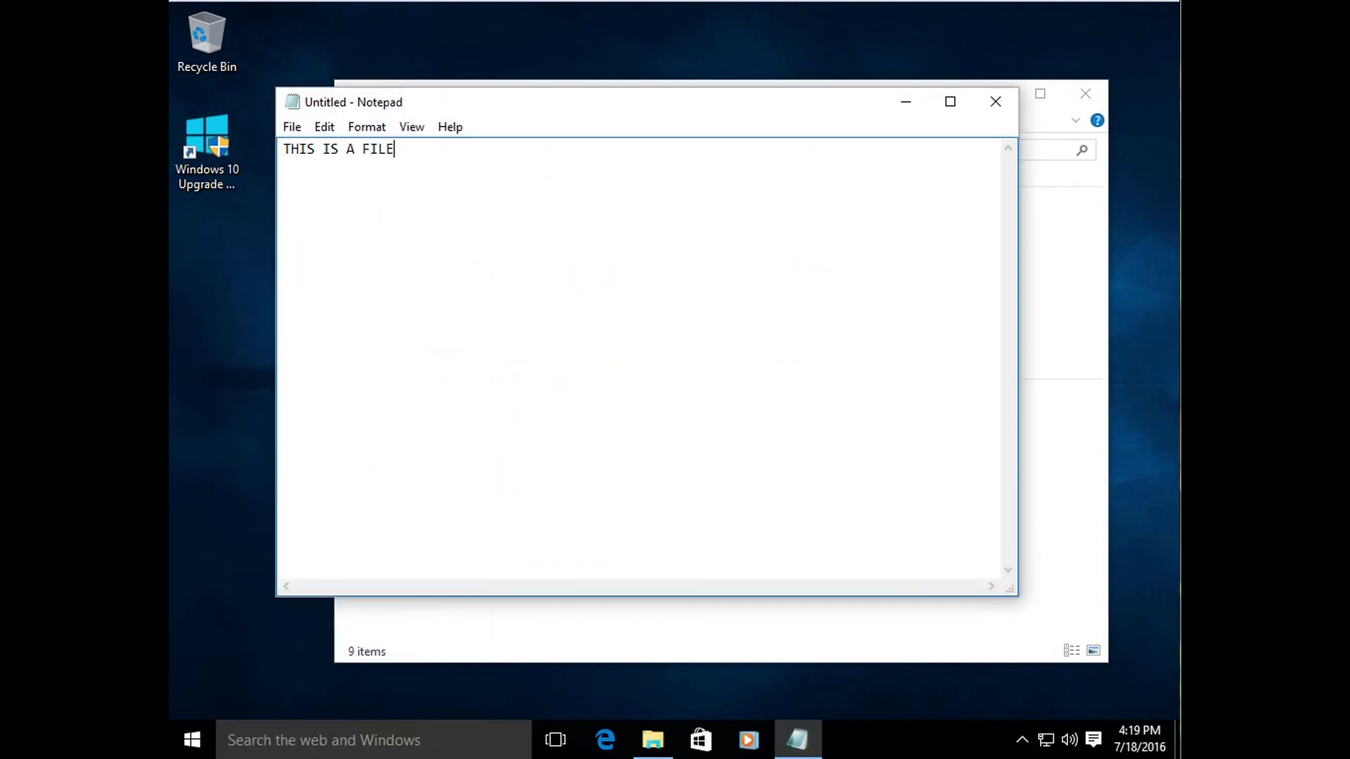
Step: Save the note as FILE in Documents with Save As, then close Notepad
click(292, 126)
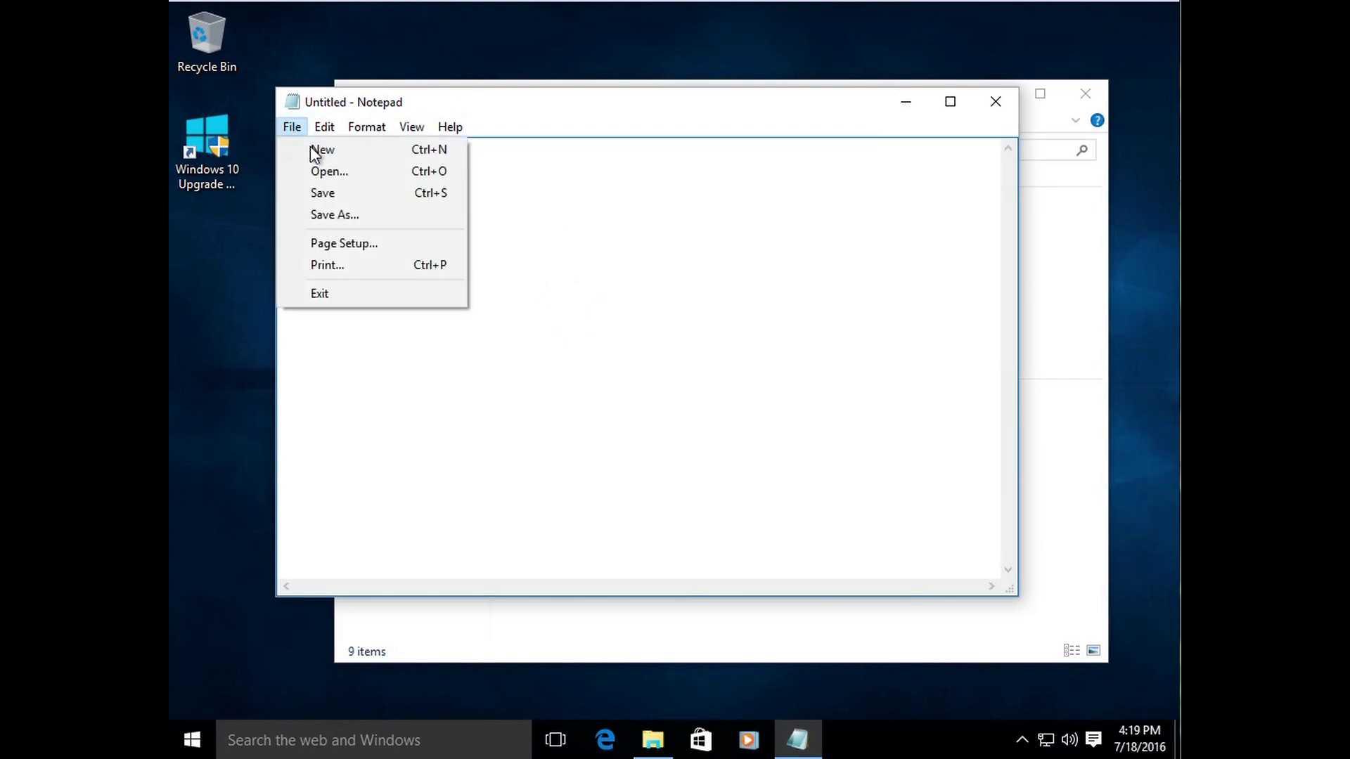
click(339, 212)
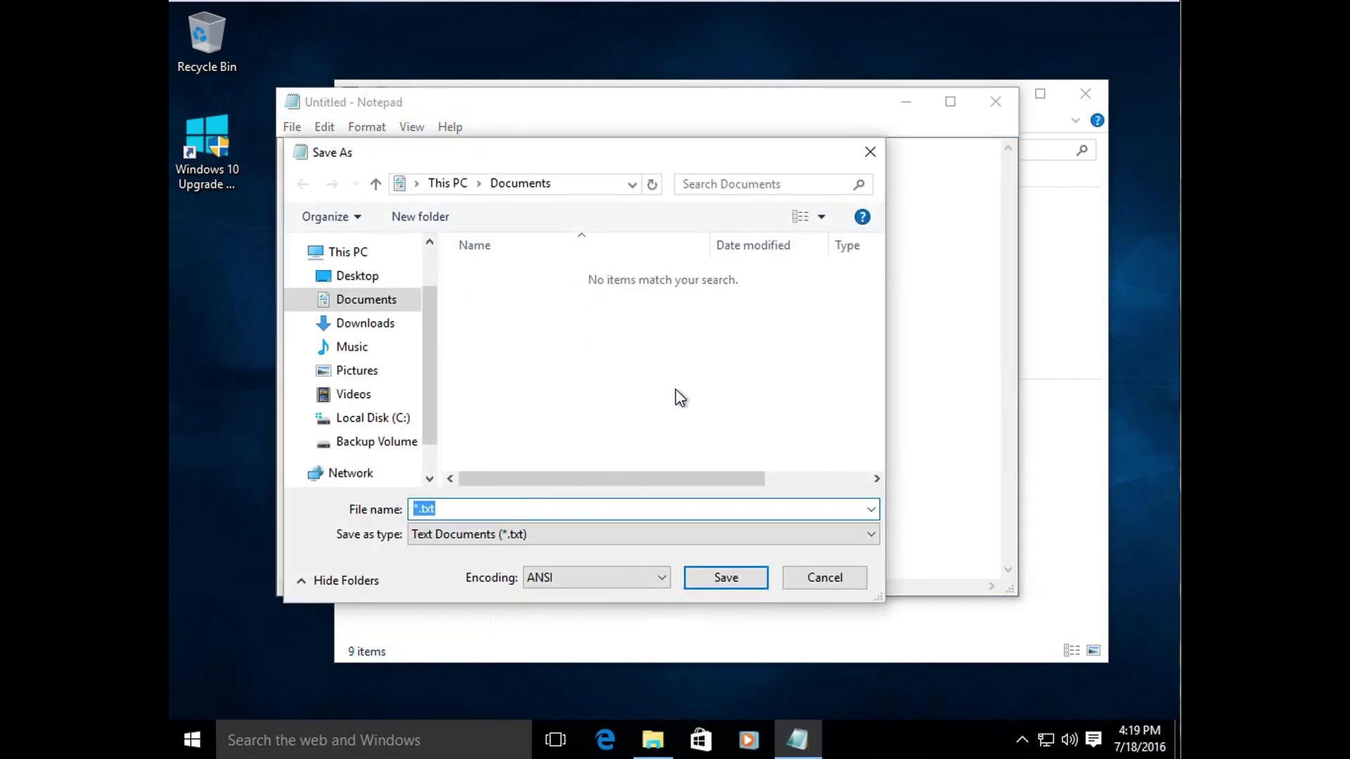
text(FILE)
click(728, 577)
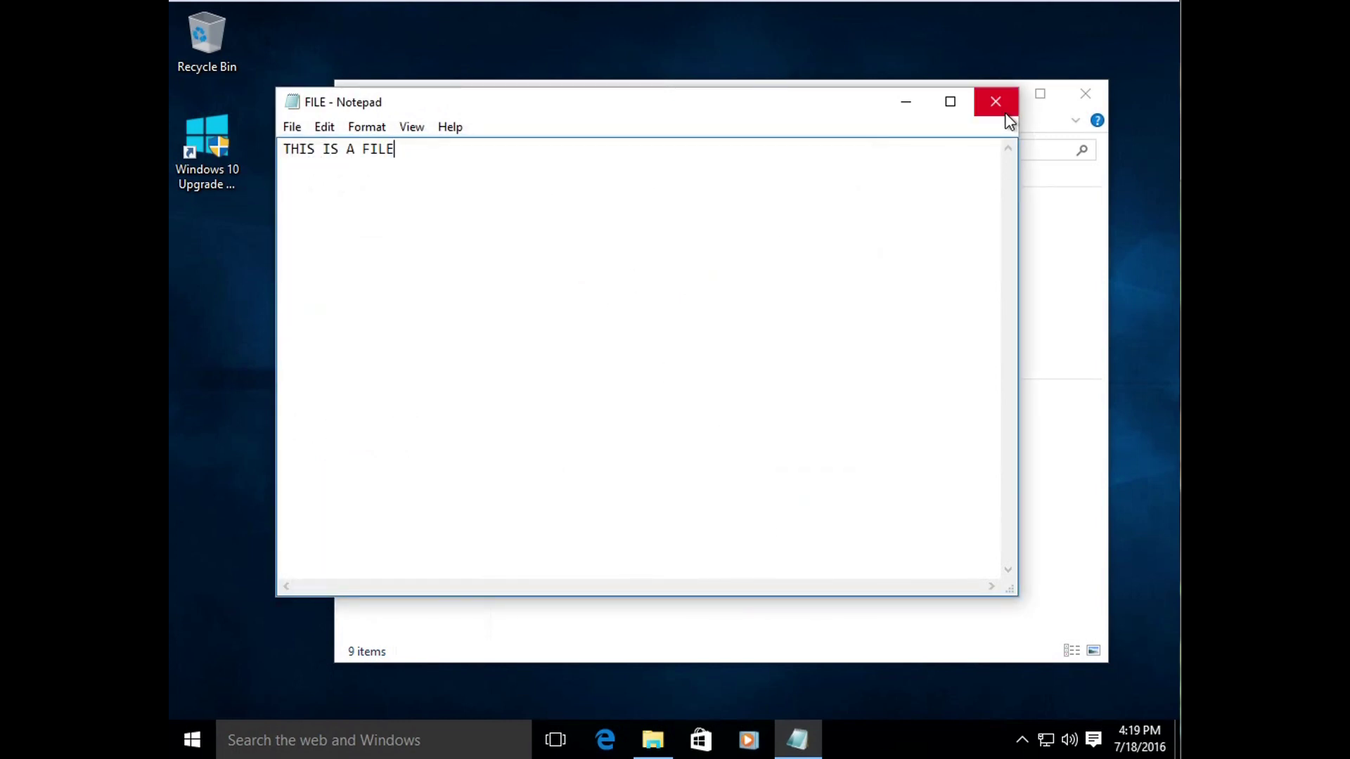
click(996, 103)
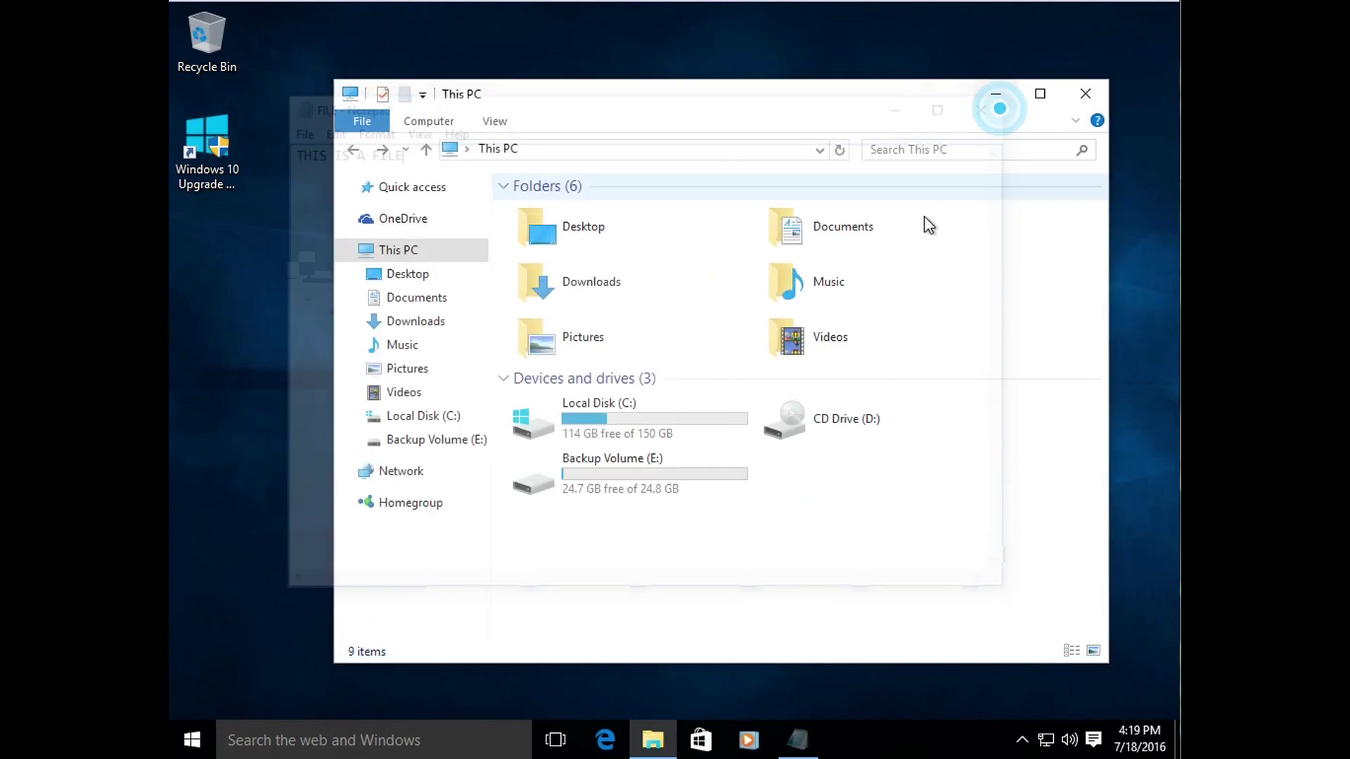
Step: Open the Documents folder from This PC
double_click(840, 231)
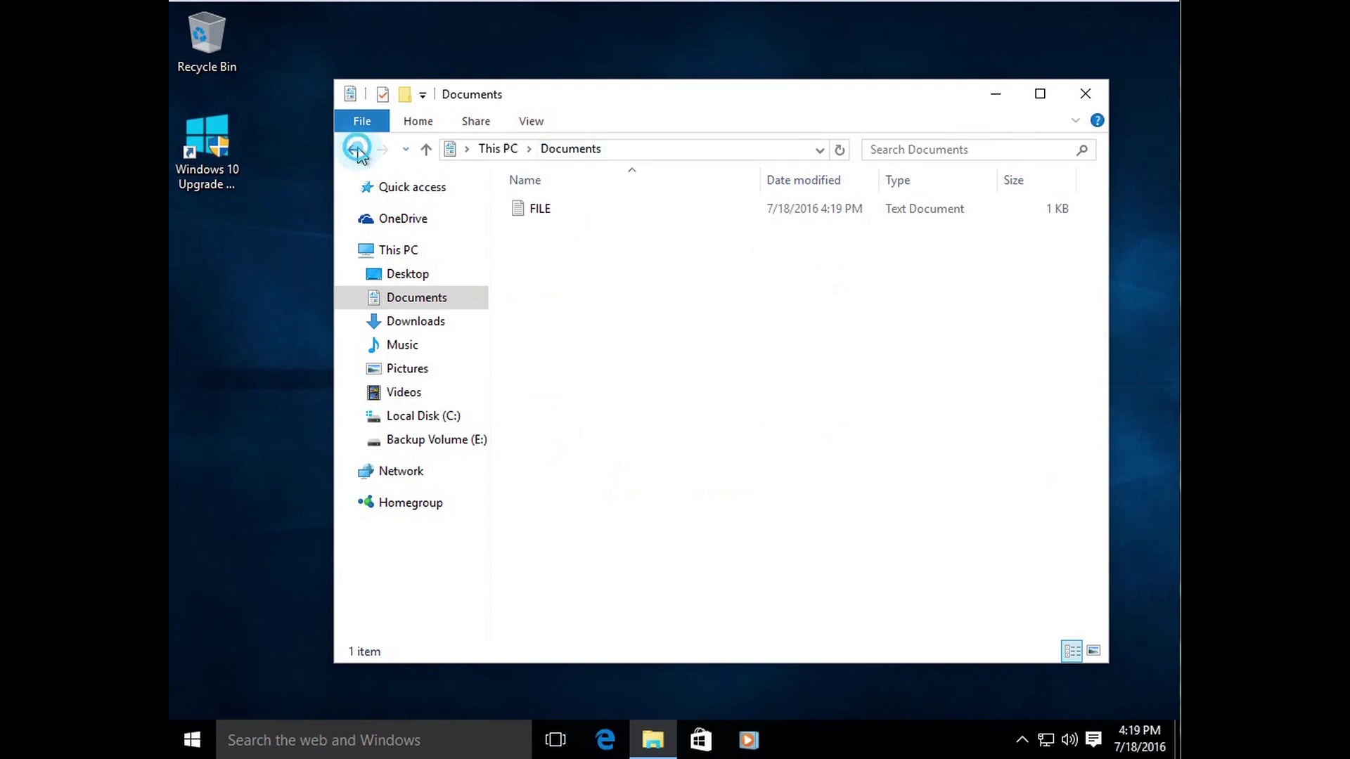
click(355, 150)
double_click(816, 213)
Step: Open FILE in Notepad and reposition its window down and right
click(564, 205)
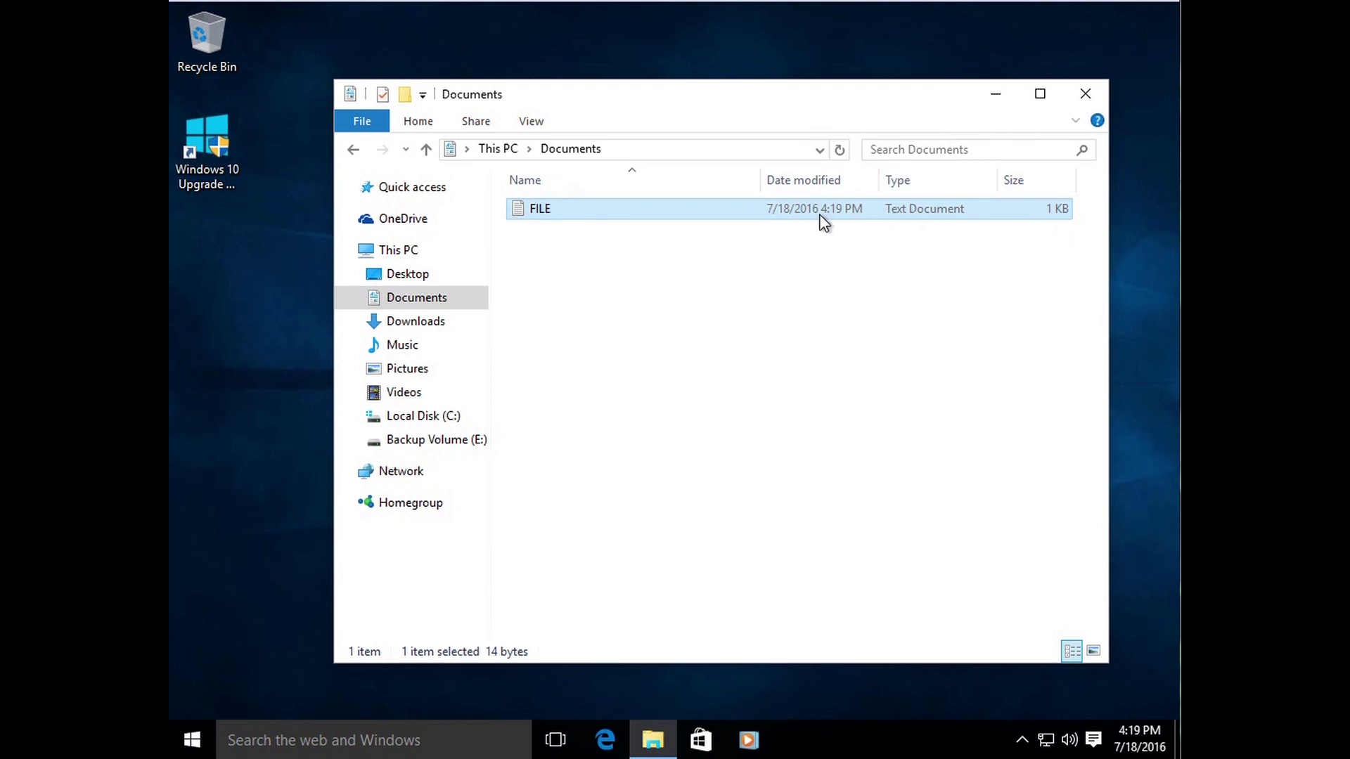
click(681, 271)
click(547, 213)
double_click(564, 214)
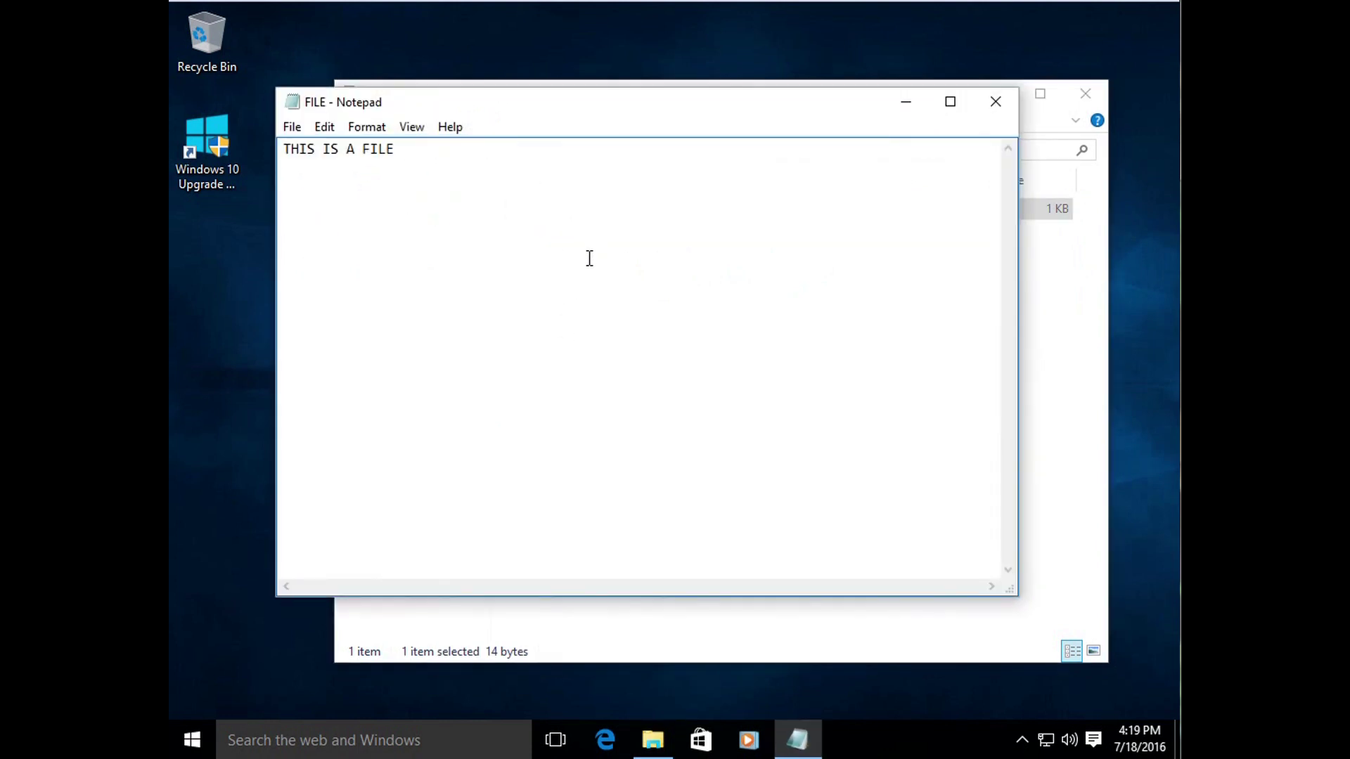
drag(613, 121, 693, 176)
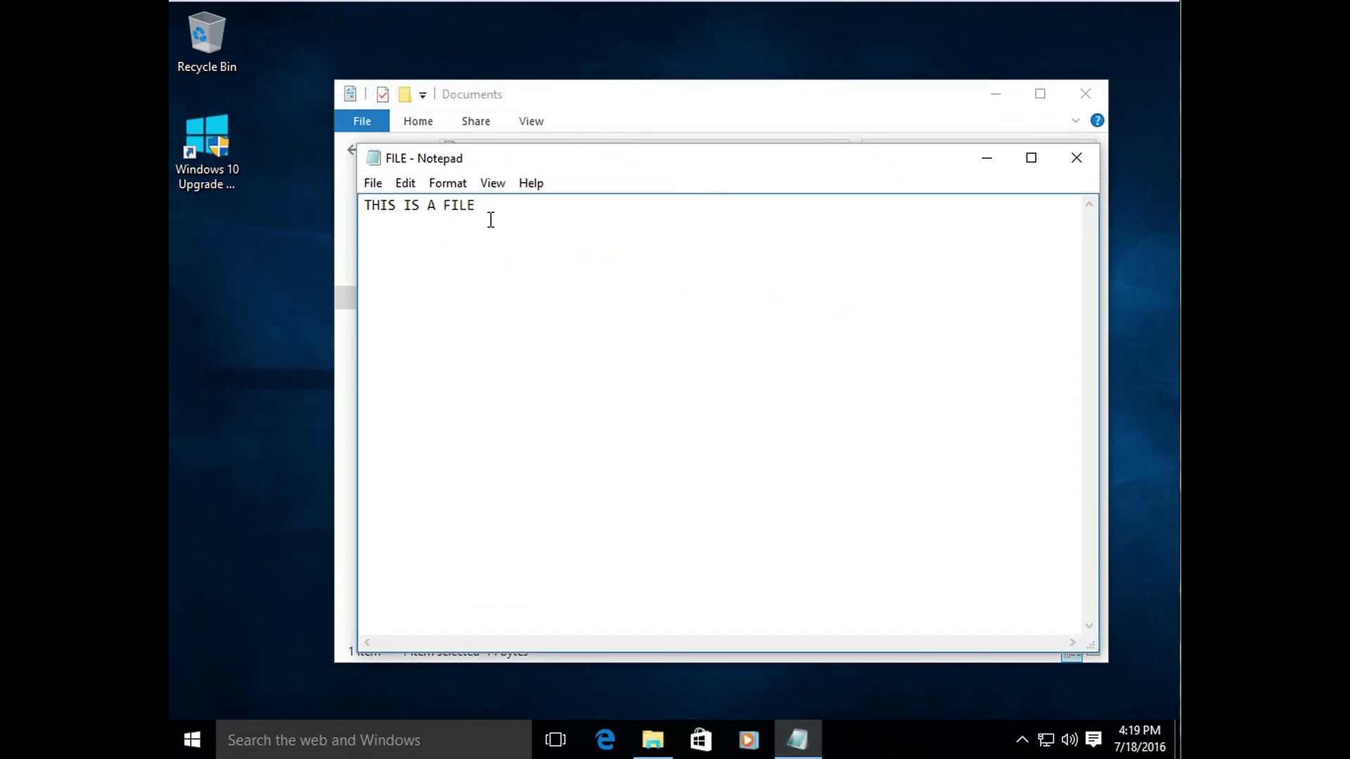
drag(572, 157, 530, 150)
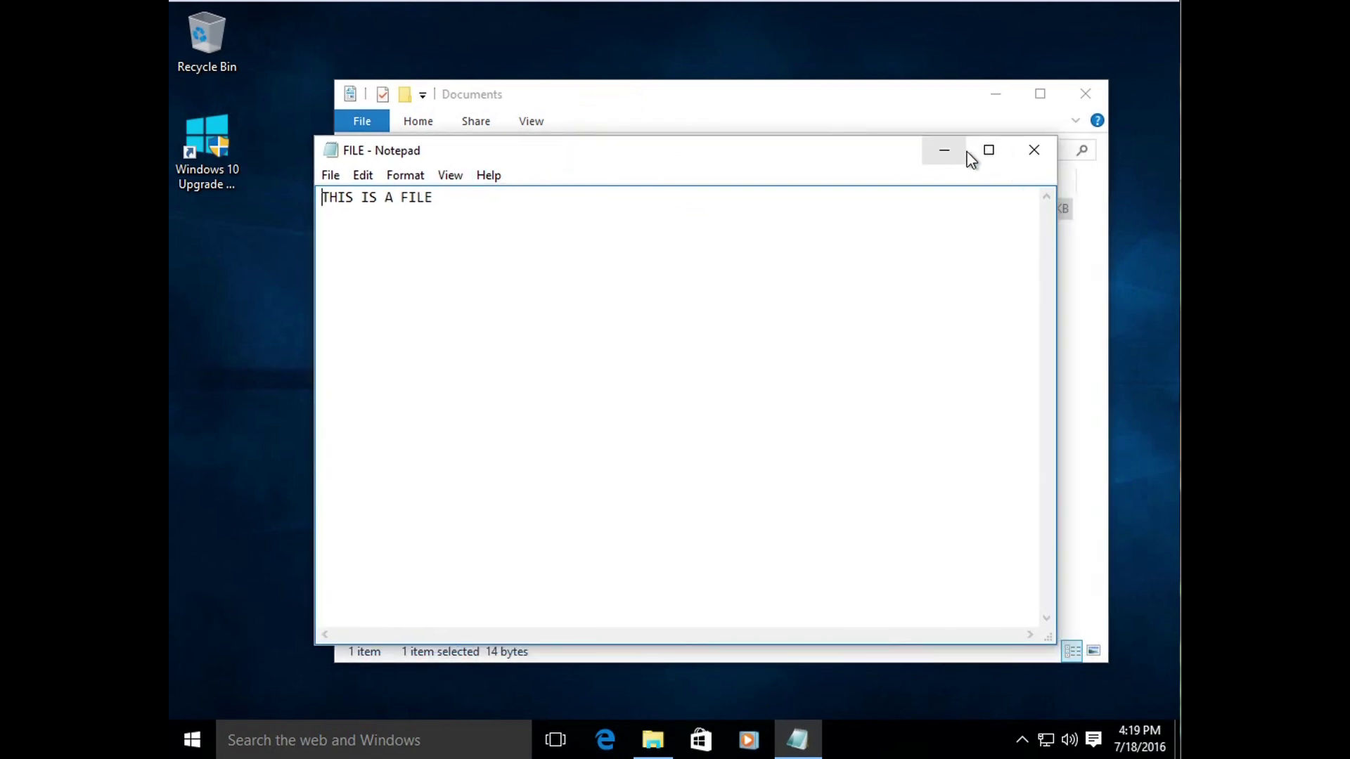
Step: Close Notepad and nudge the File Explorer window slightly higher
click(1026, 150)
click(692, 277)
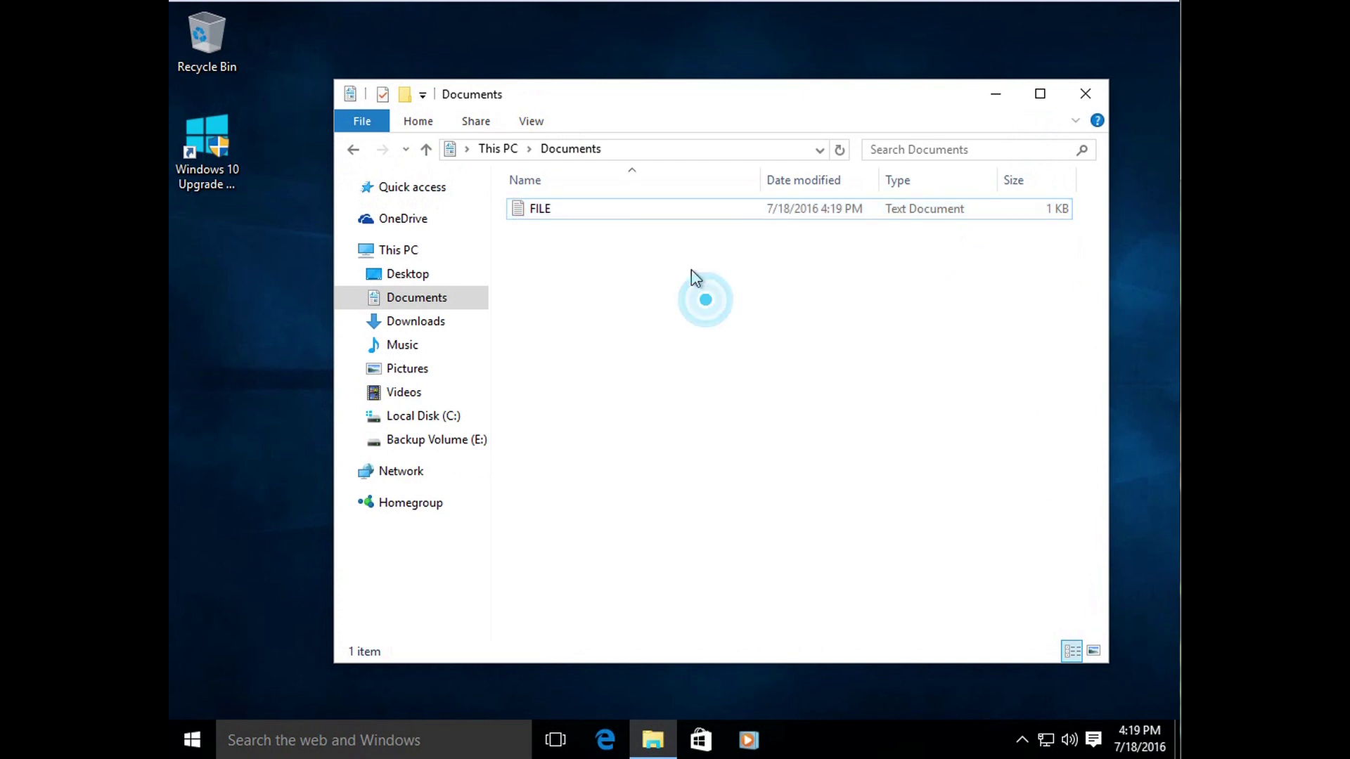
drag(670, 106, 677, 92)
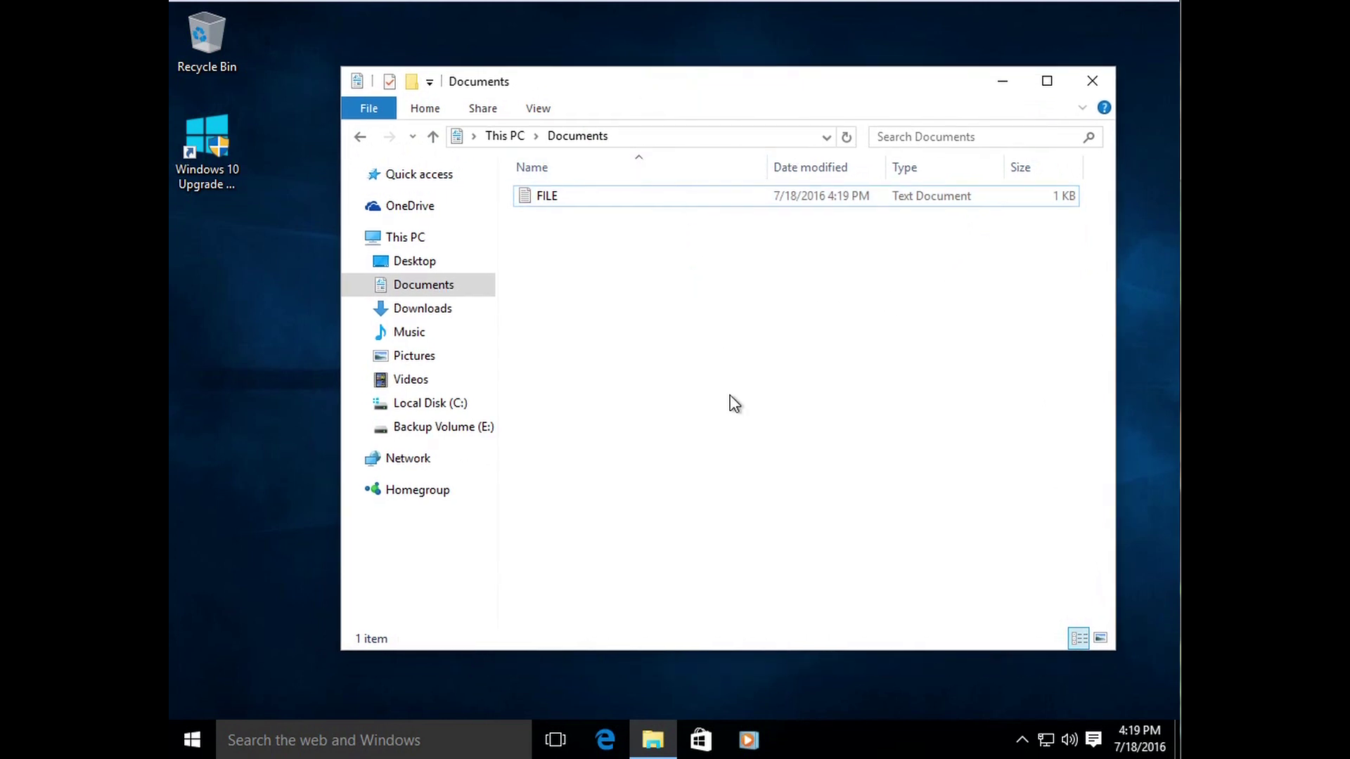
Step: Look through Pictures, Camera Roll and Saved Pictures, then go back to Documents
click(426, 357)
double_click(593, 257)
click(359, 136)
double_click(664, 246)
click(359, 136)
click(358, 136)
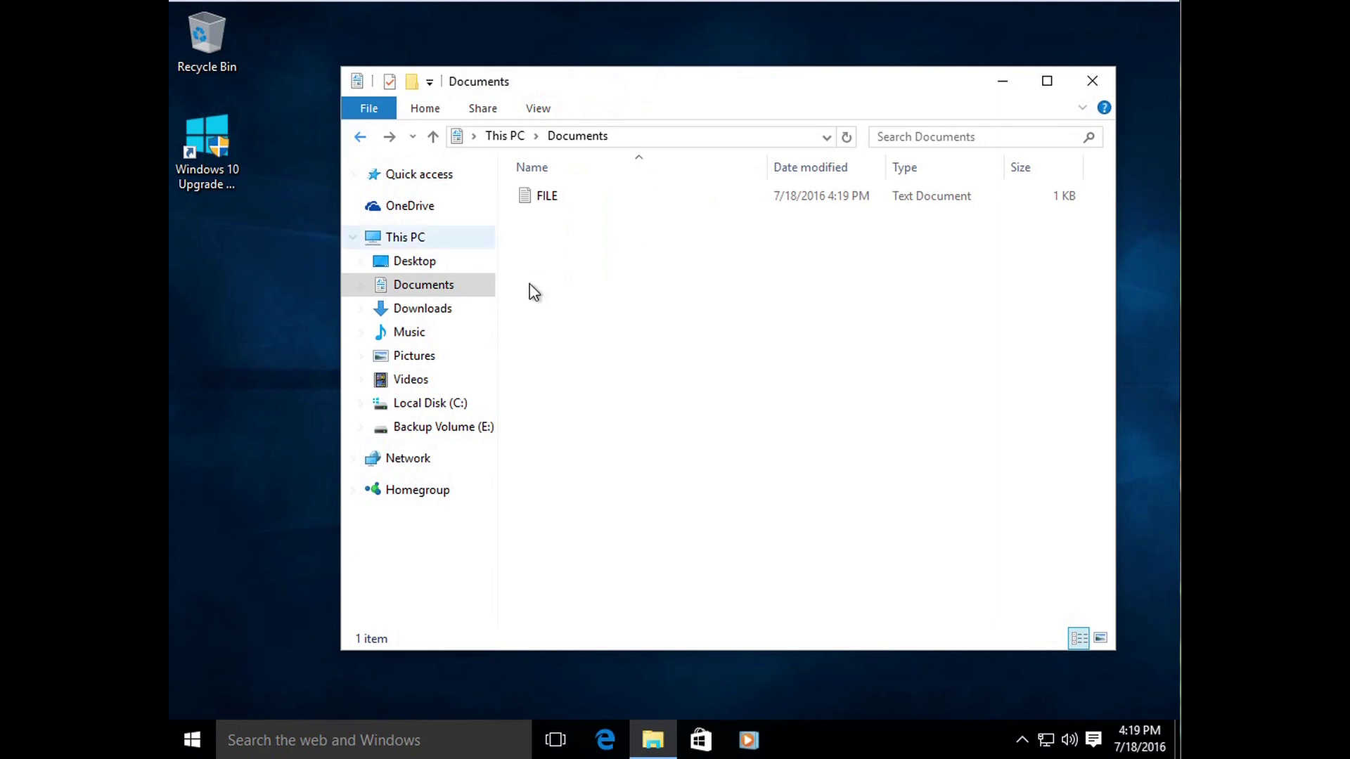
Step: Toggle the selection on FILE in Documents, ending with FILE selected
click(556, 255)
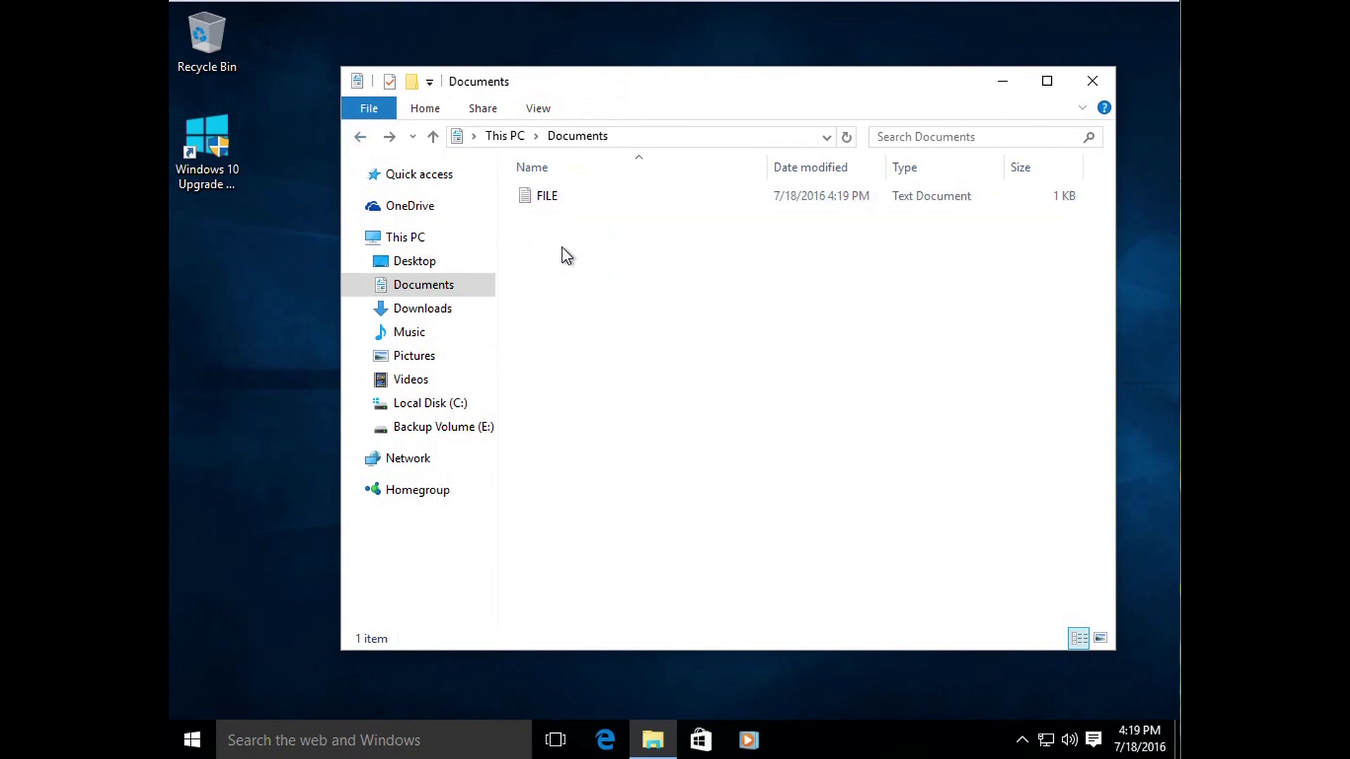
click(560, 197)
click(561, 249)
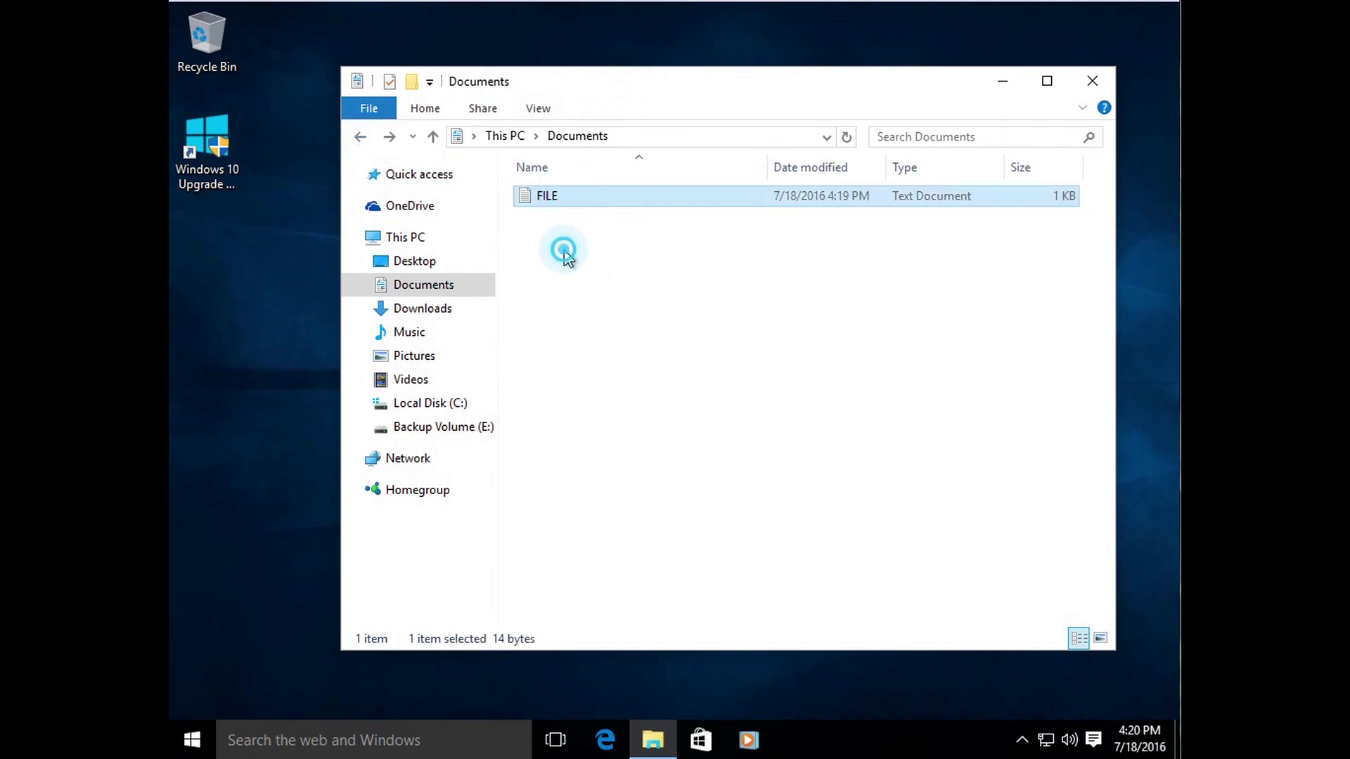
click(550, 201)
click(564, 238)
click(550, 194)
click(567, 237)
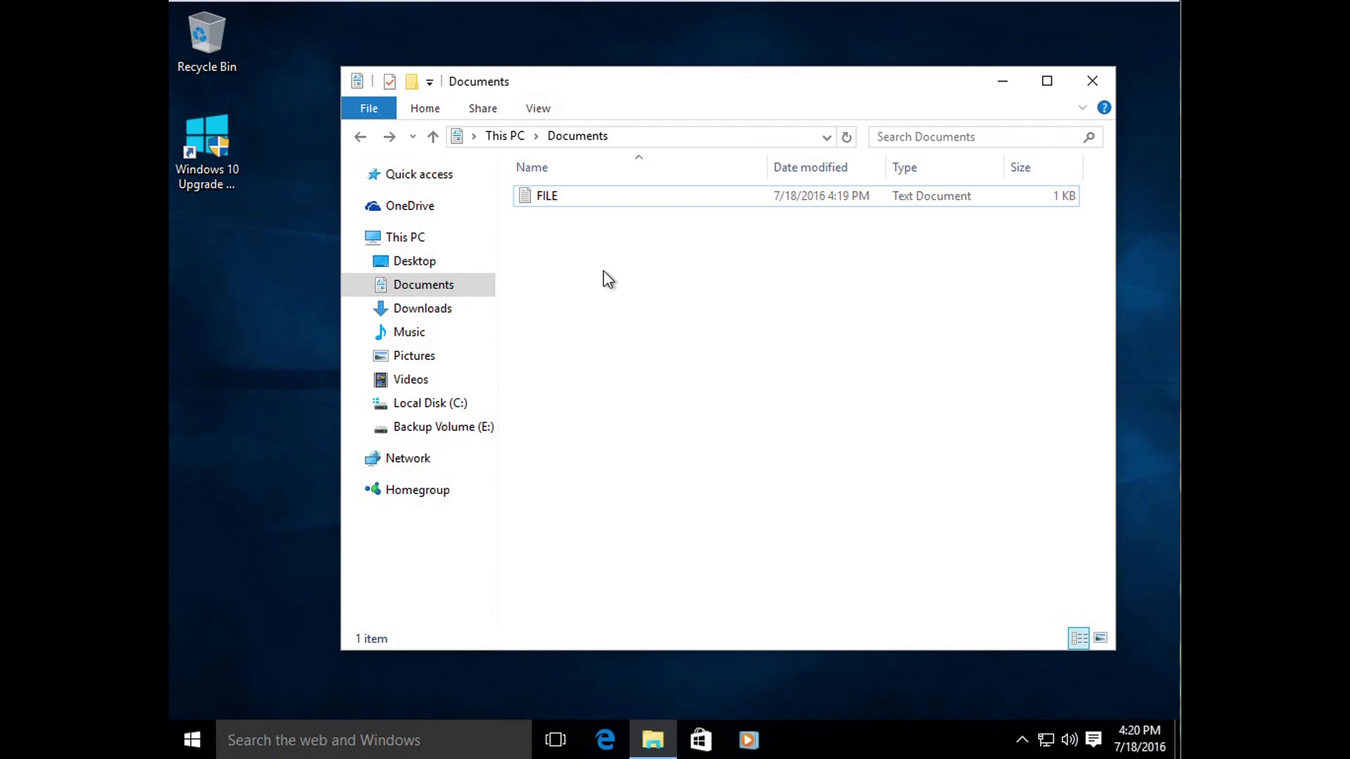
click(548, 203)
right_click(548, 204)
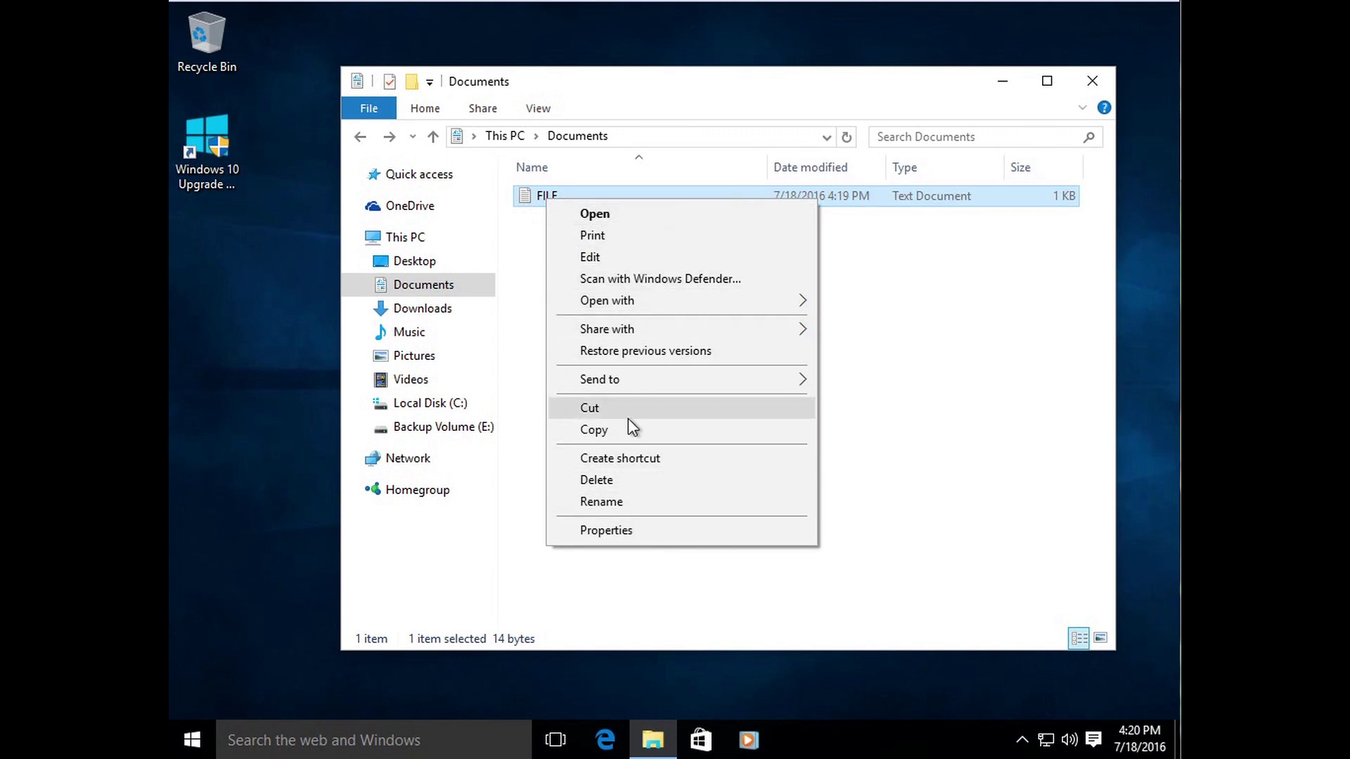
click(920, 332)
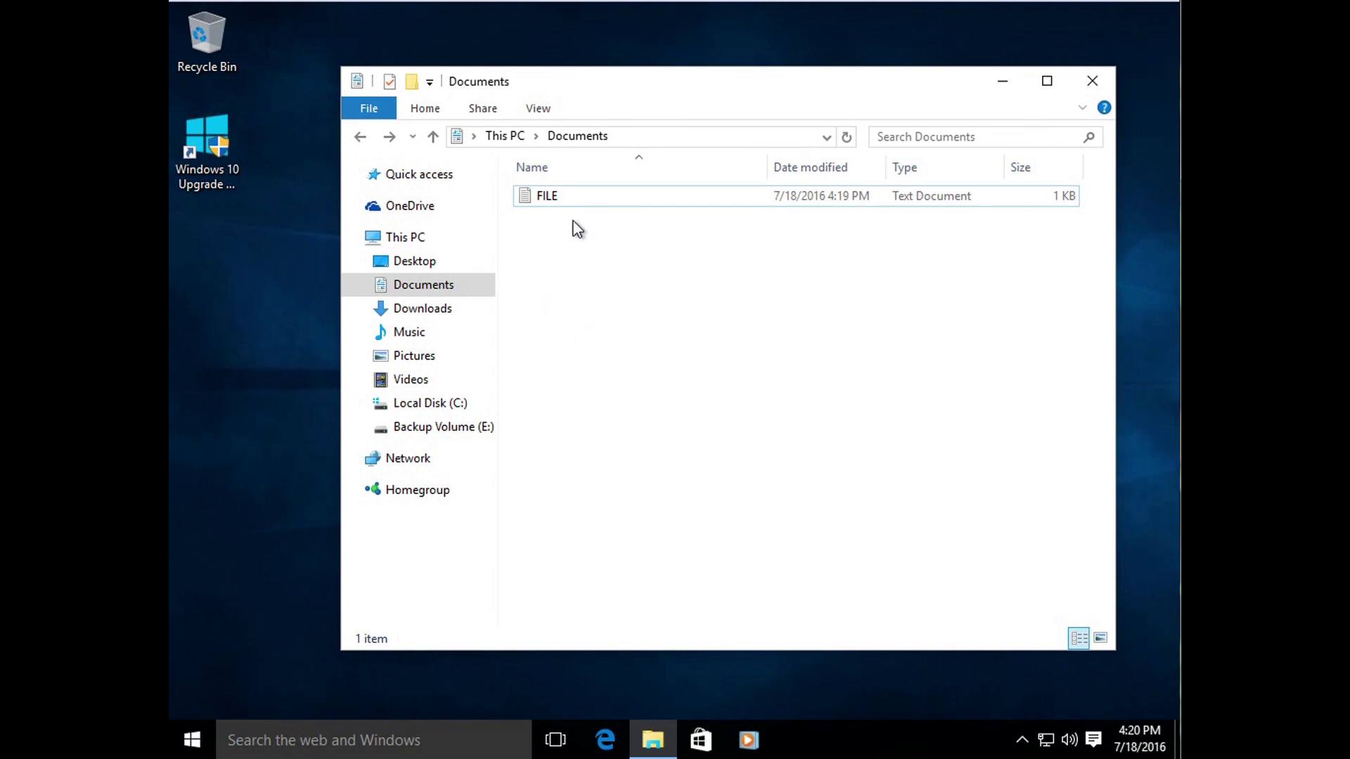
click(567, 197)
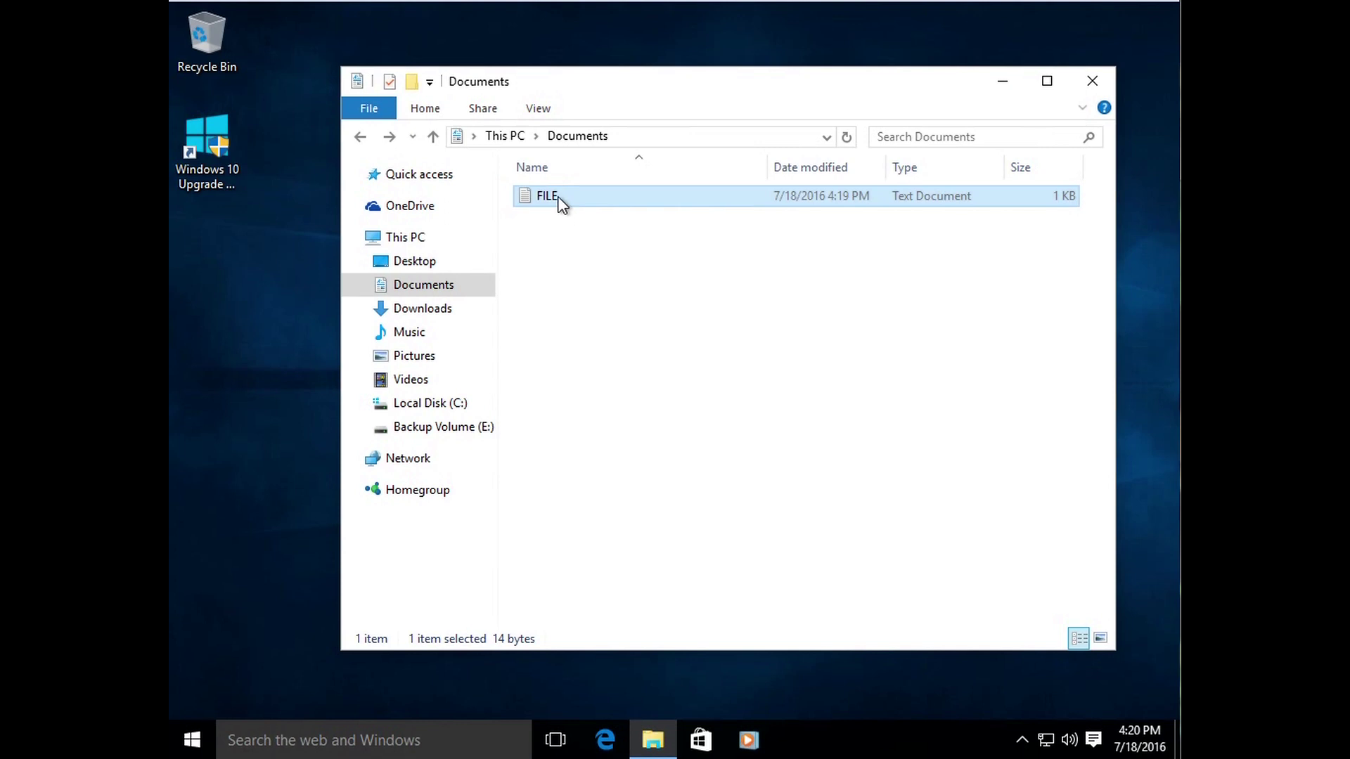
drag(601, 91, 655, 78)
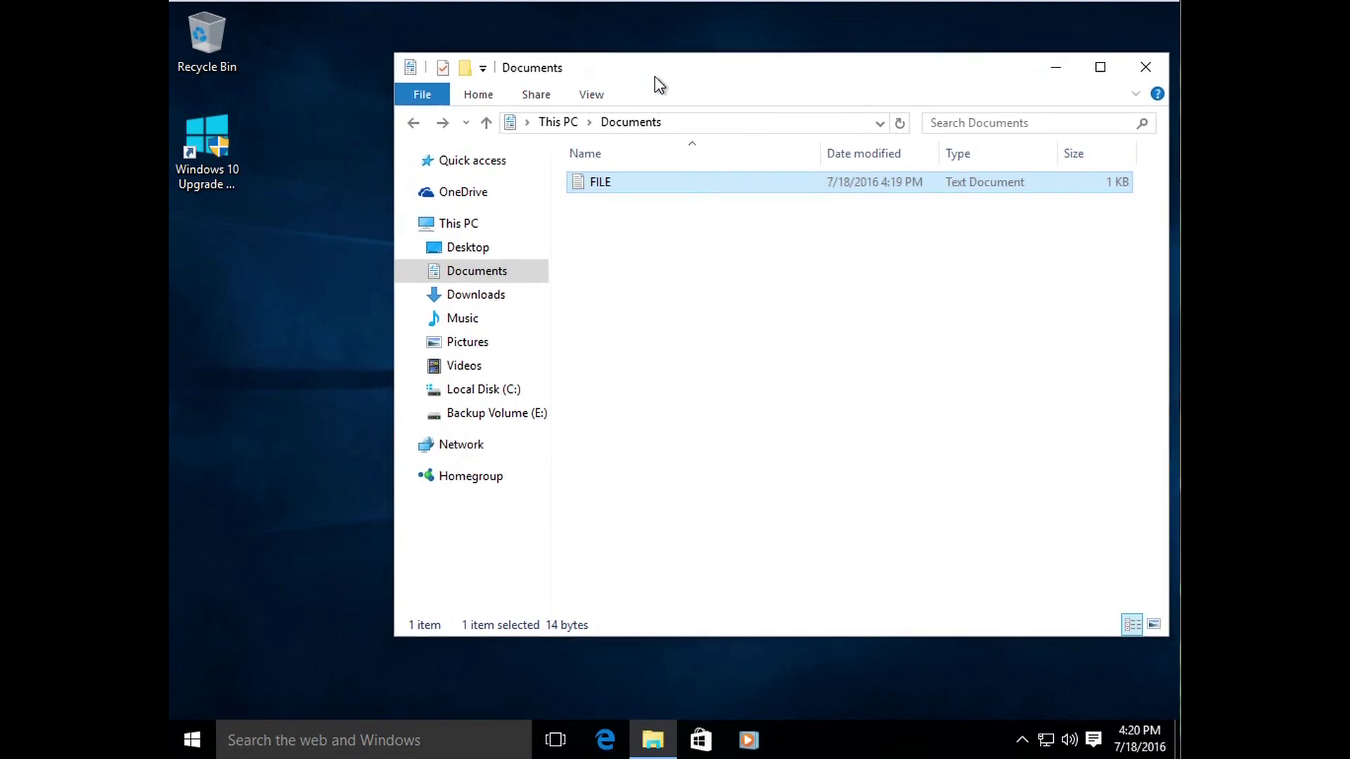
click(193, 738)
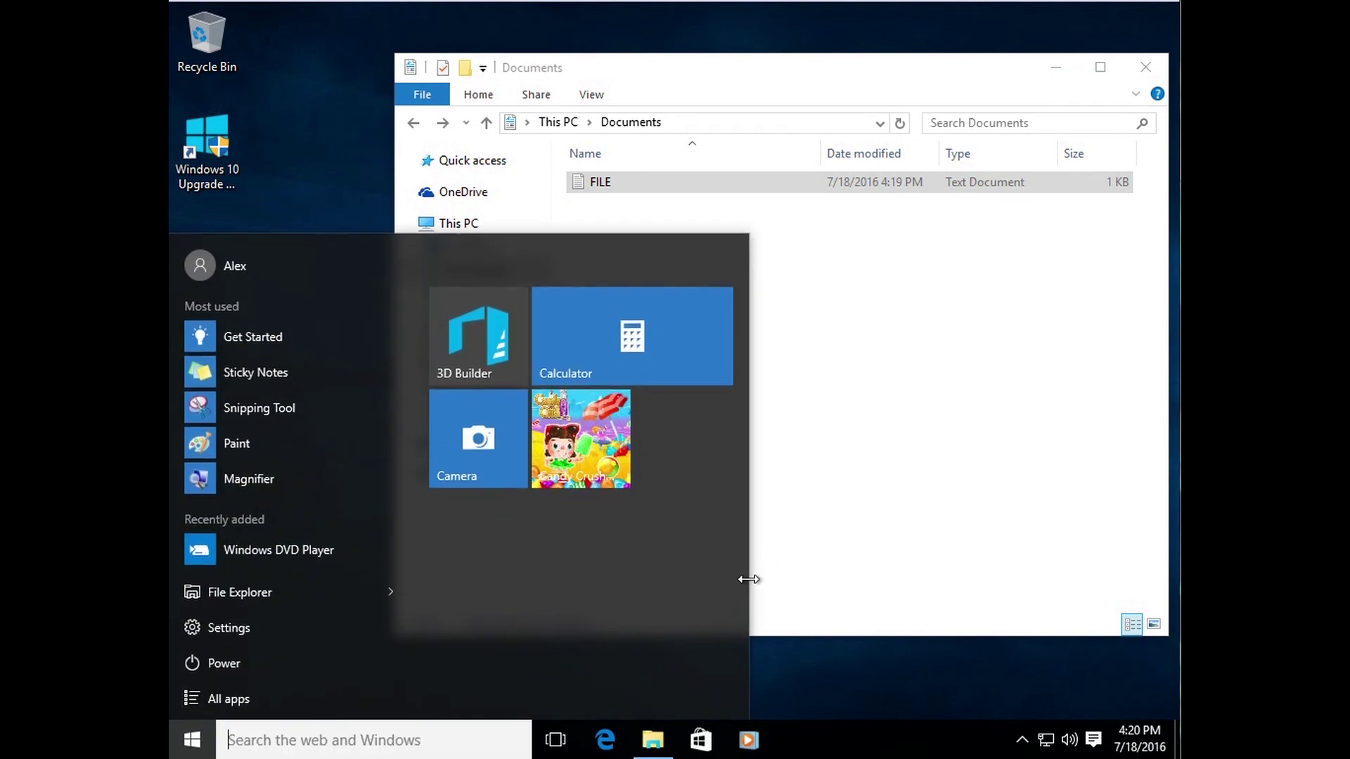
drag(748, 582, 1084, 581)
drag(855, 588, 629, 582)
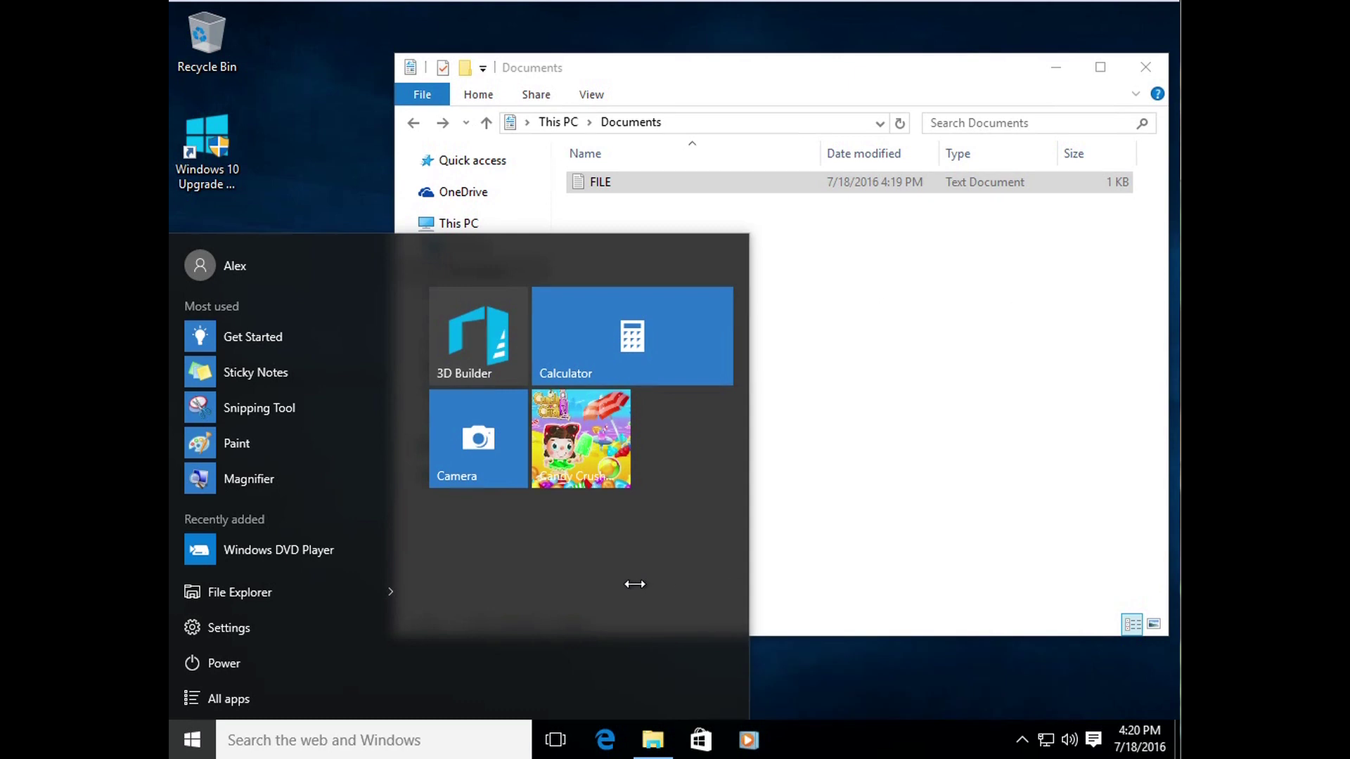
click(264, 698)
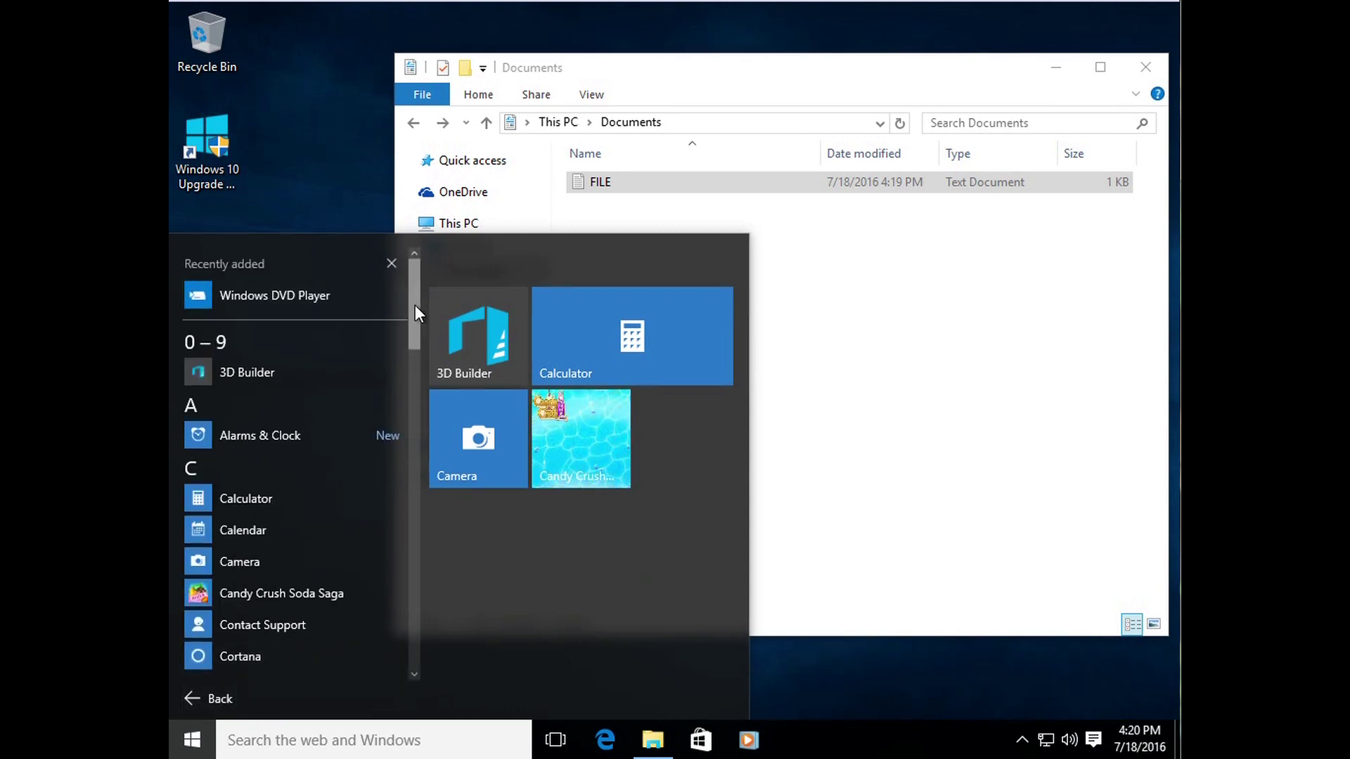
drag(418, 314, 430, 267)
click(830, 411)
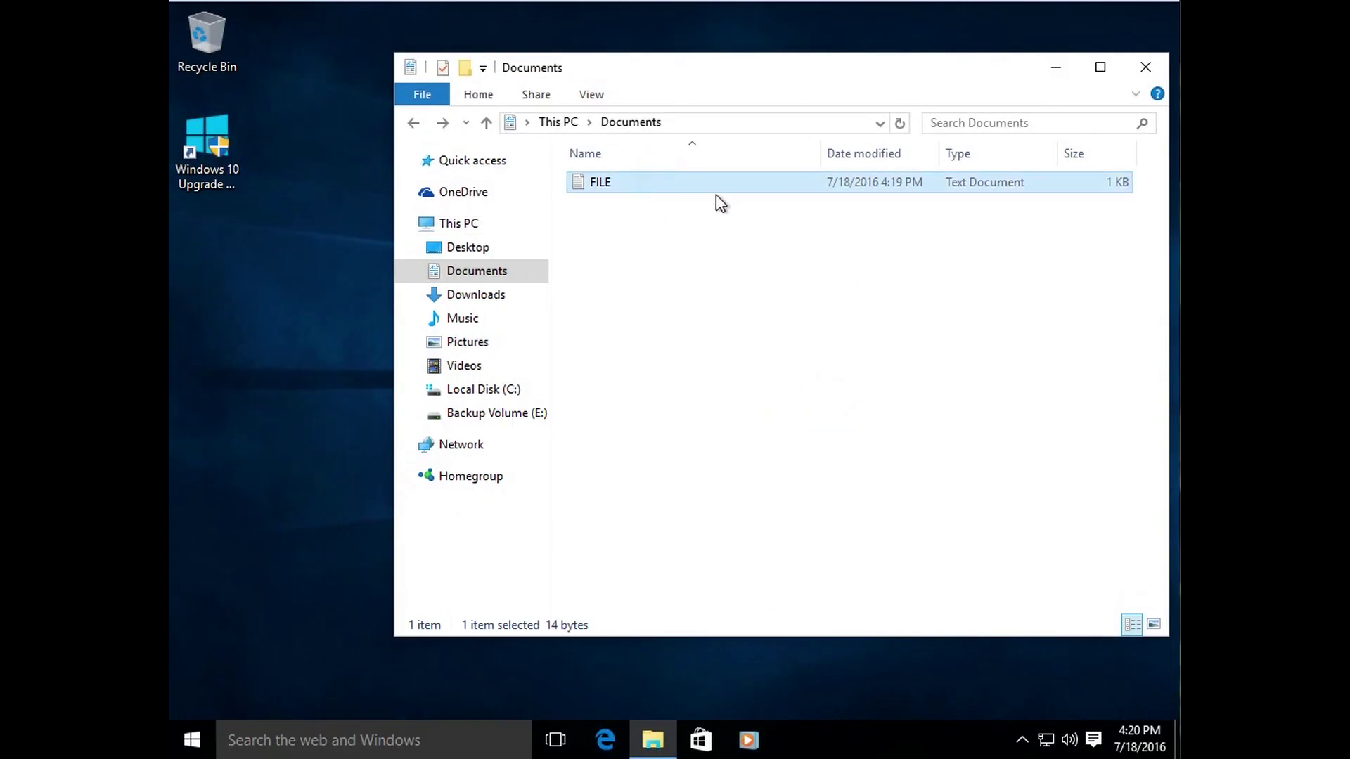
click(696, 235)
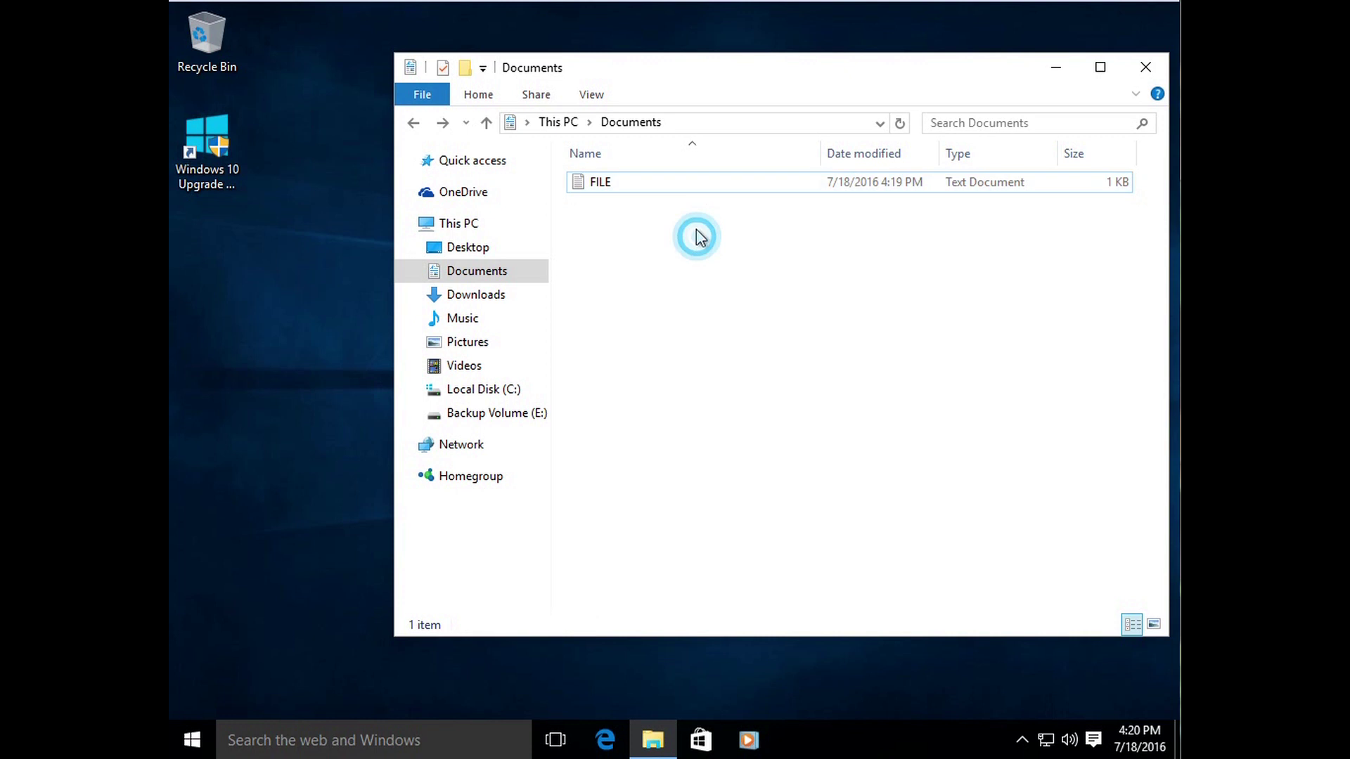
click(687, 183)
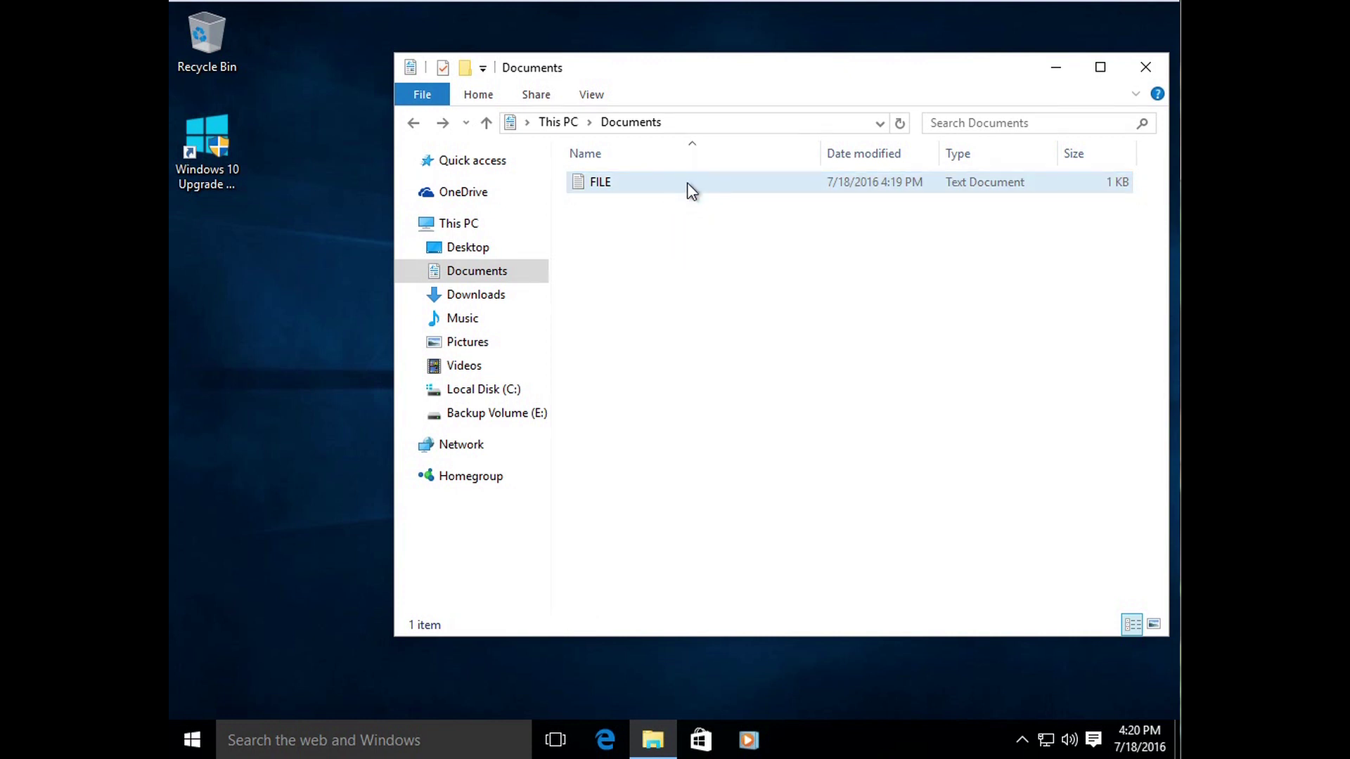
drag(685, 186, 635, 252)
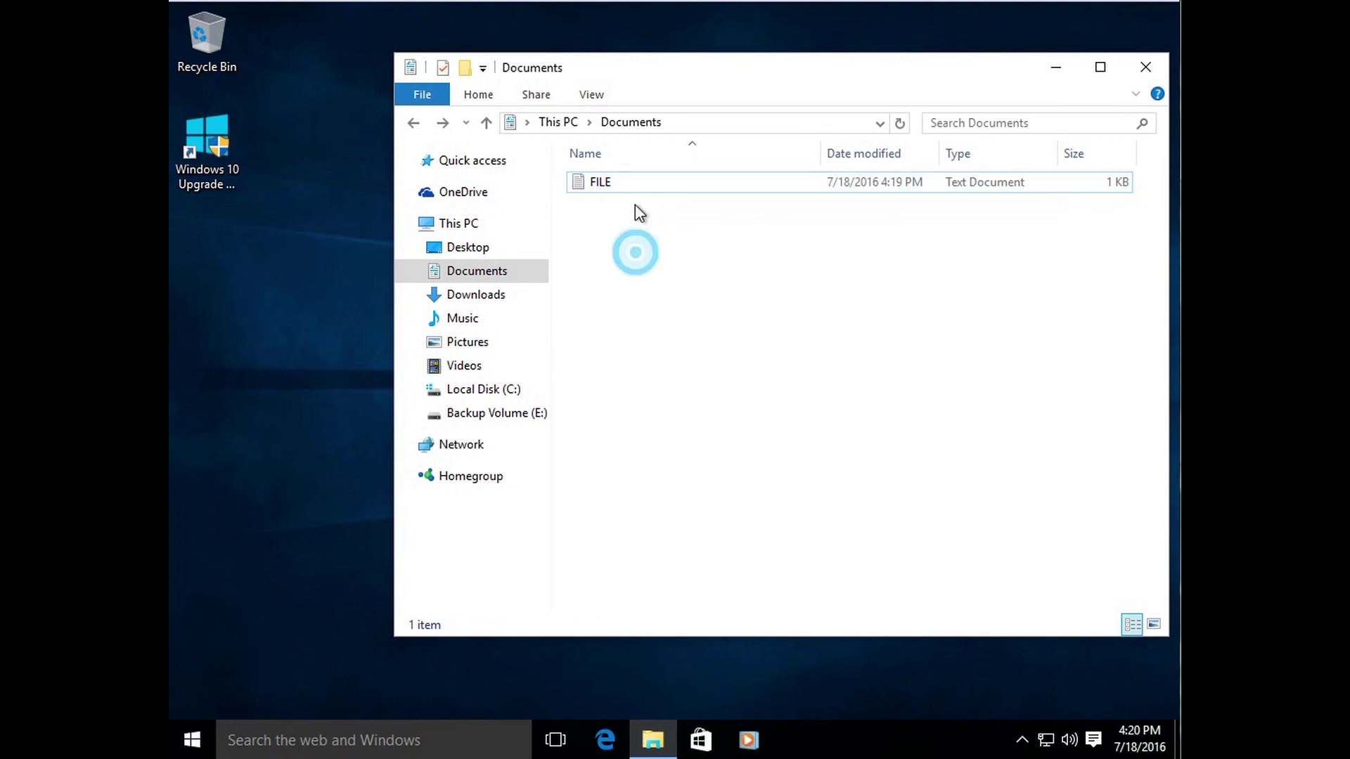
click(633, 183)
drag(632, 182, 621, 224)
drag(682, 175, 631, 322)
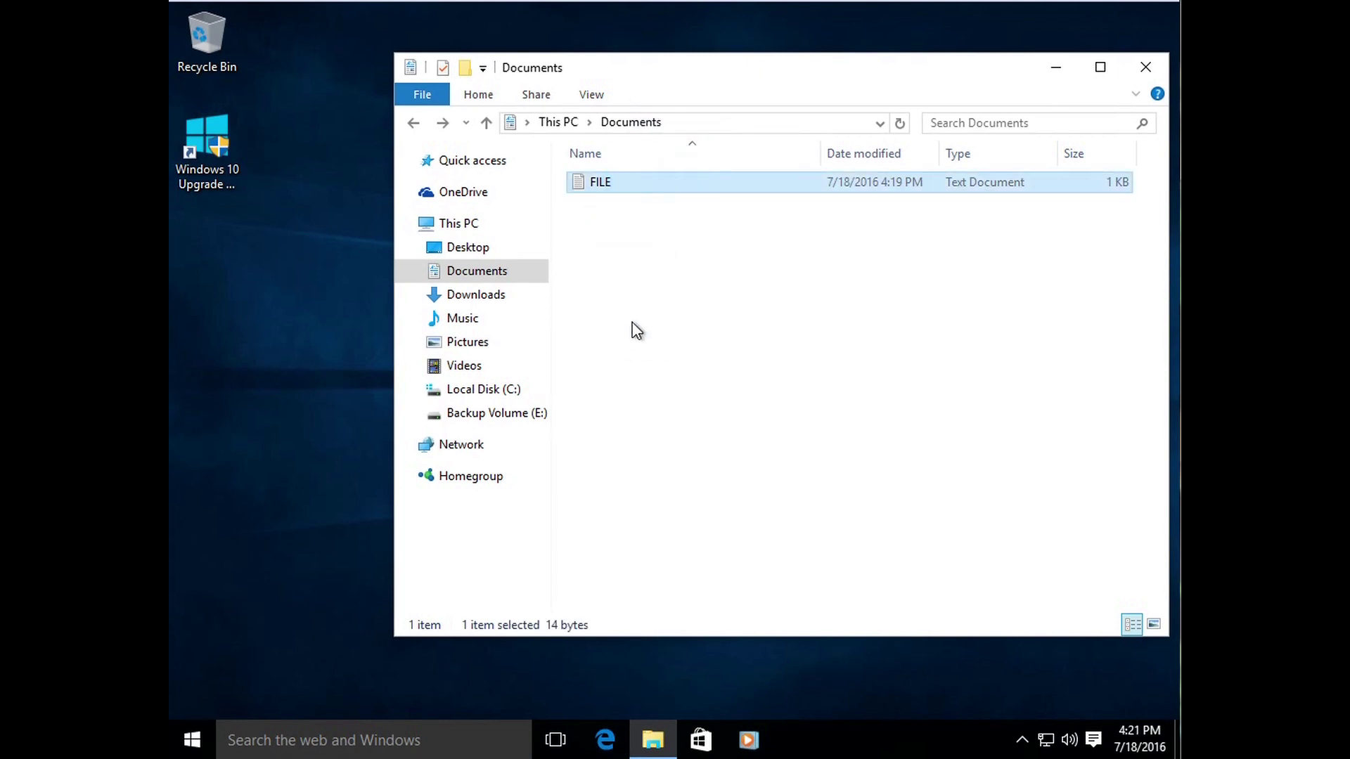
drag(635, 181, 234, 311)
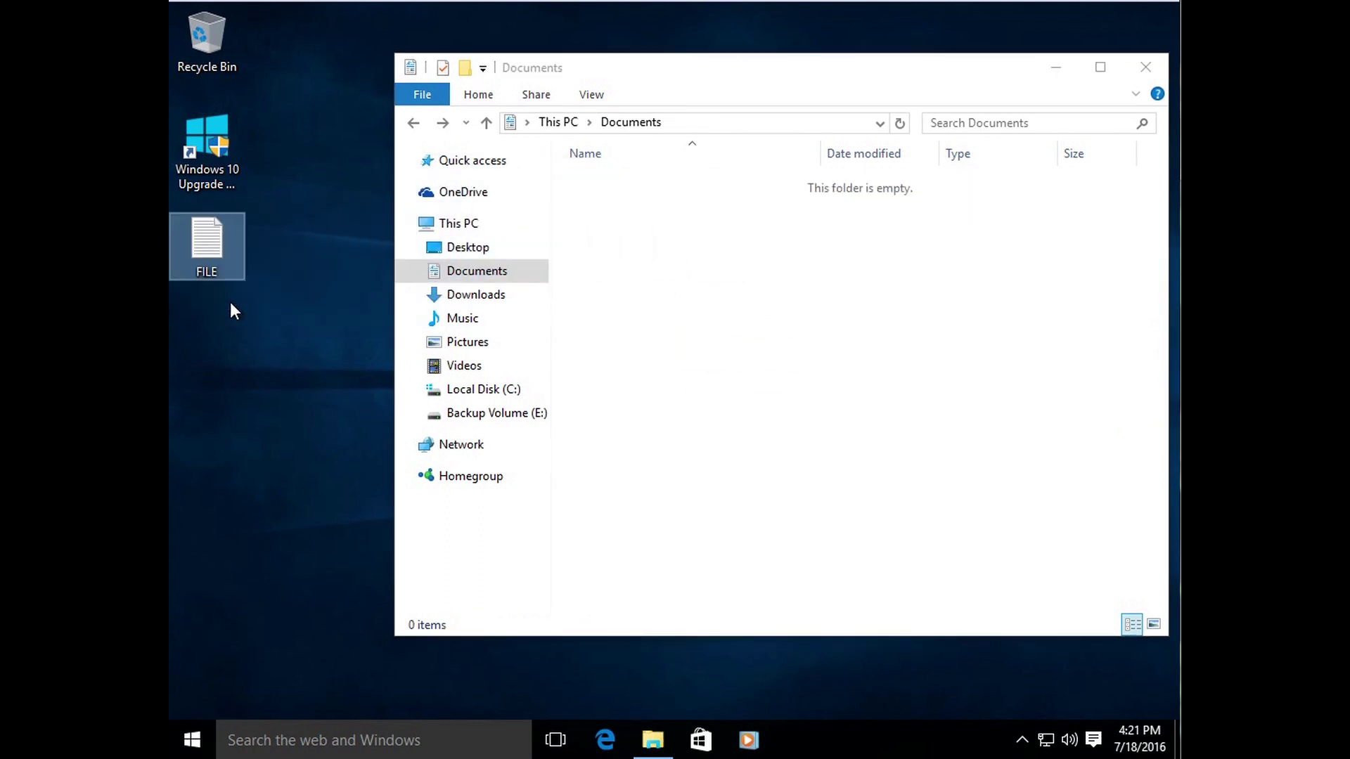
click(252, 328)
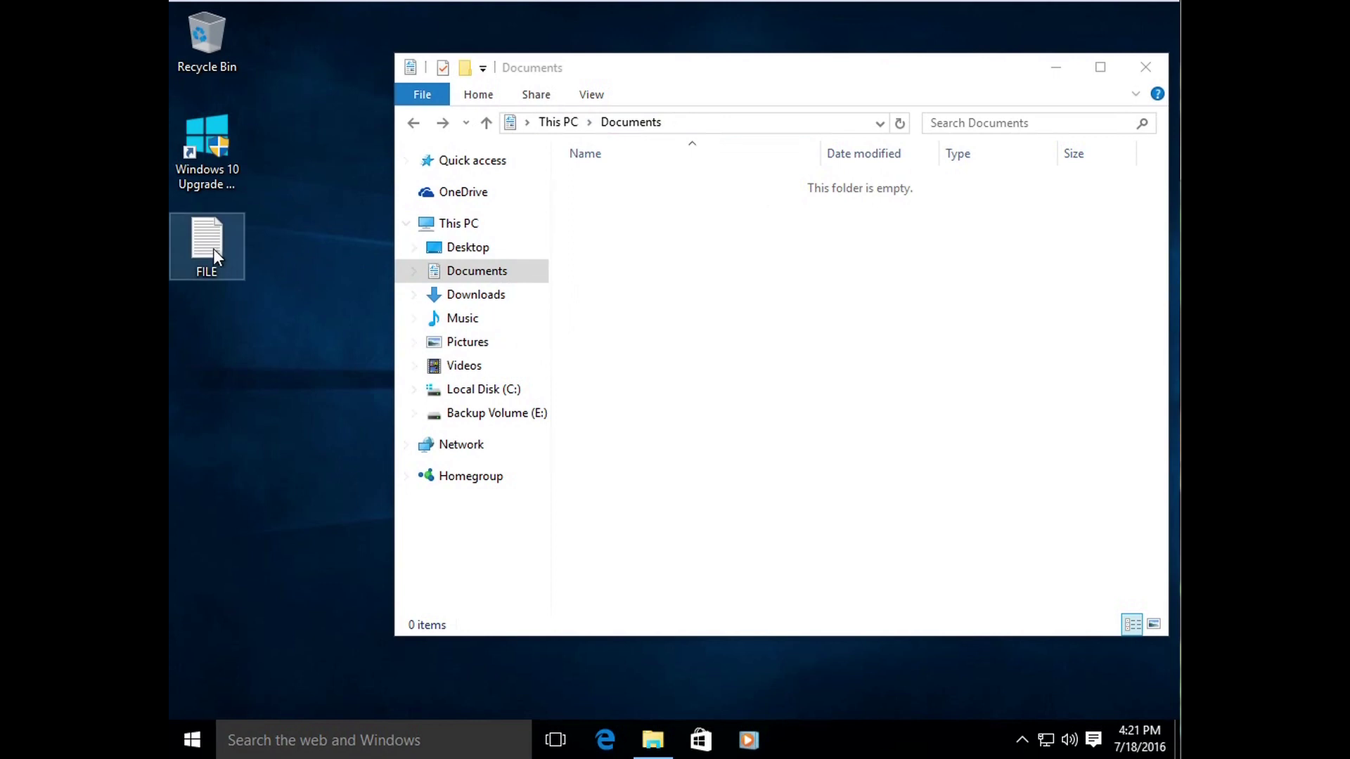
drag(208, 238, 854, 293)
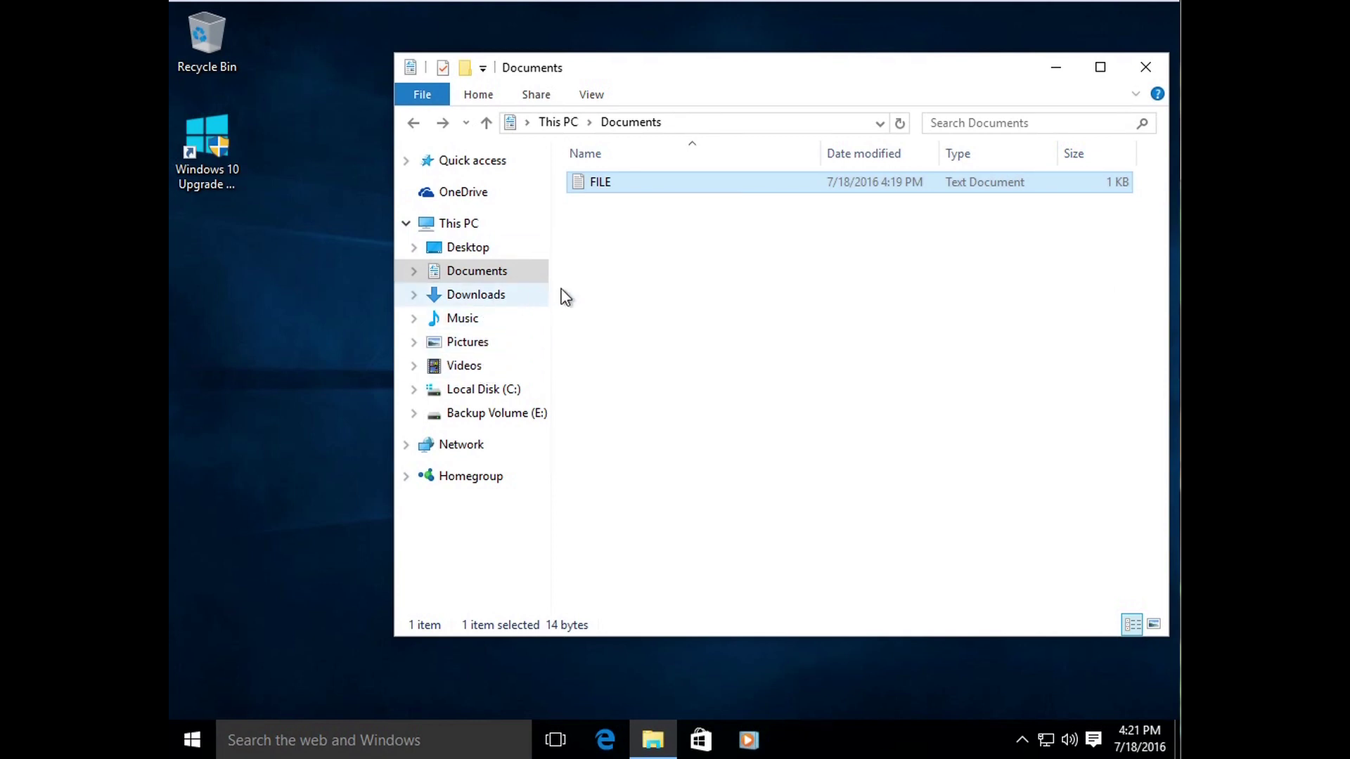
Step: Drag FILE from Documents onto Pictures in the navigation pane
click(678, 284)
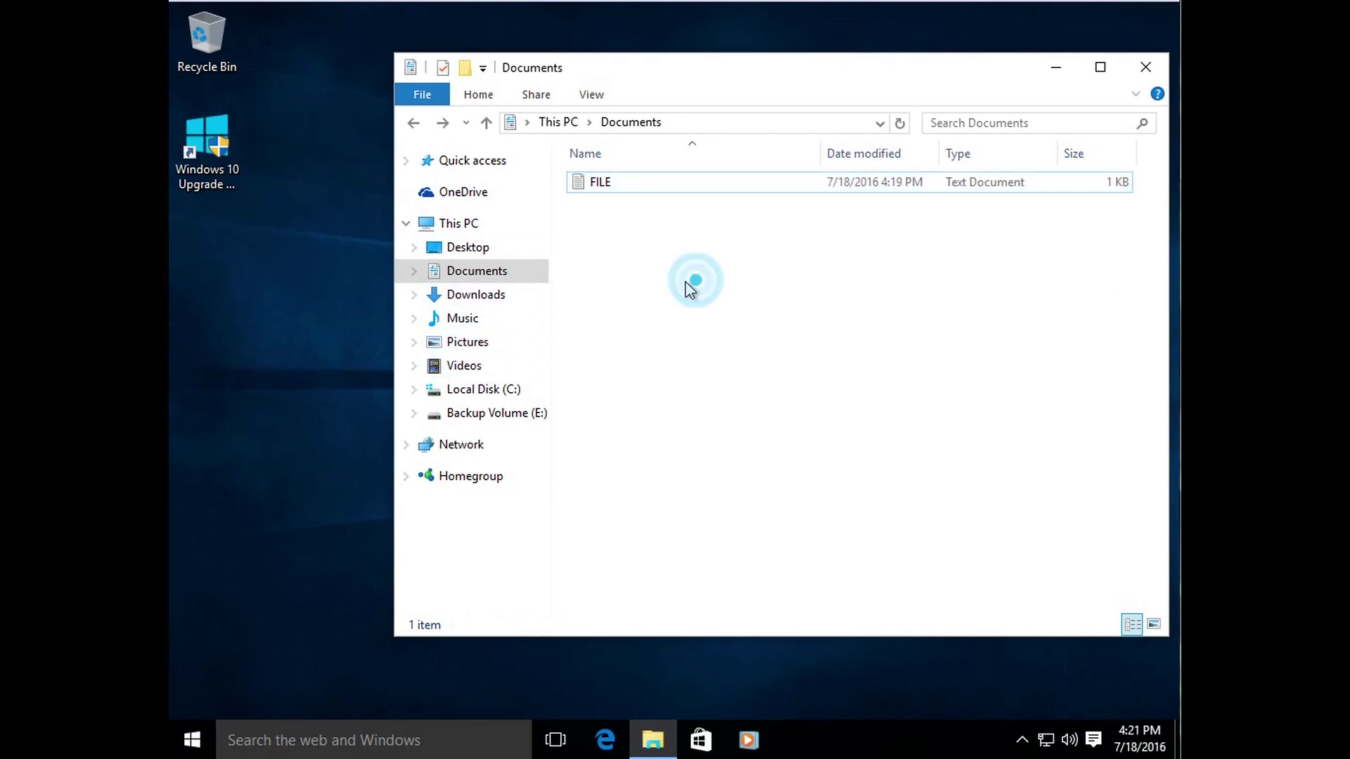
click(616, 183)
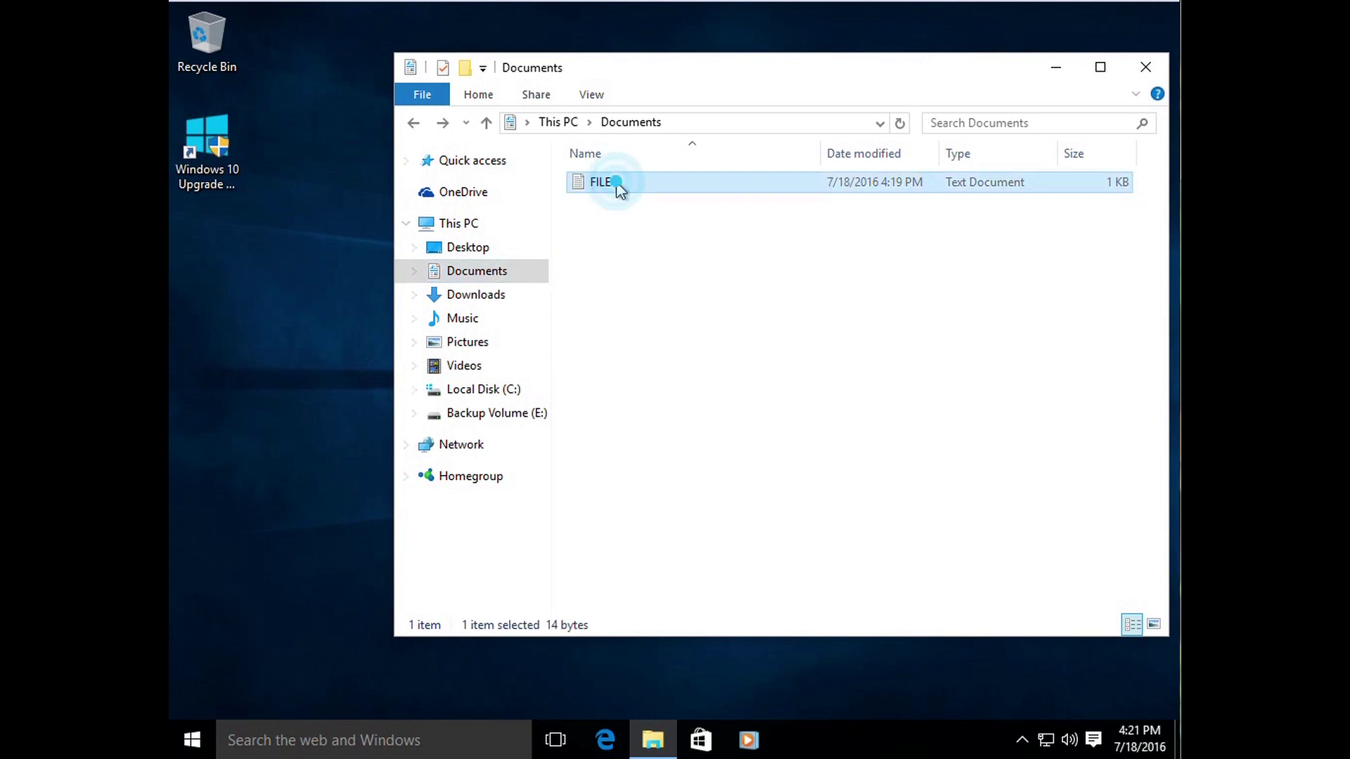
click(624, 244)
click(632, 181)
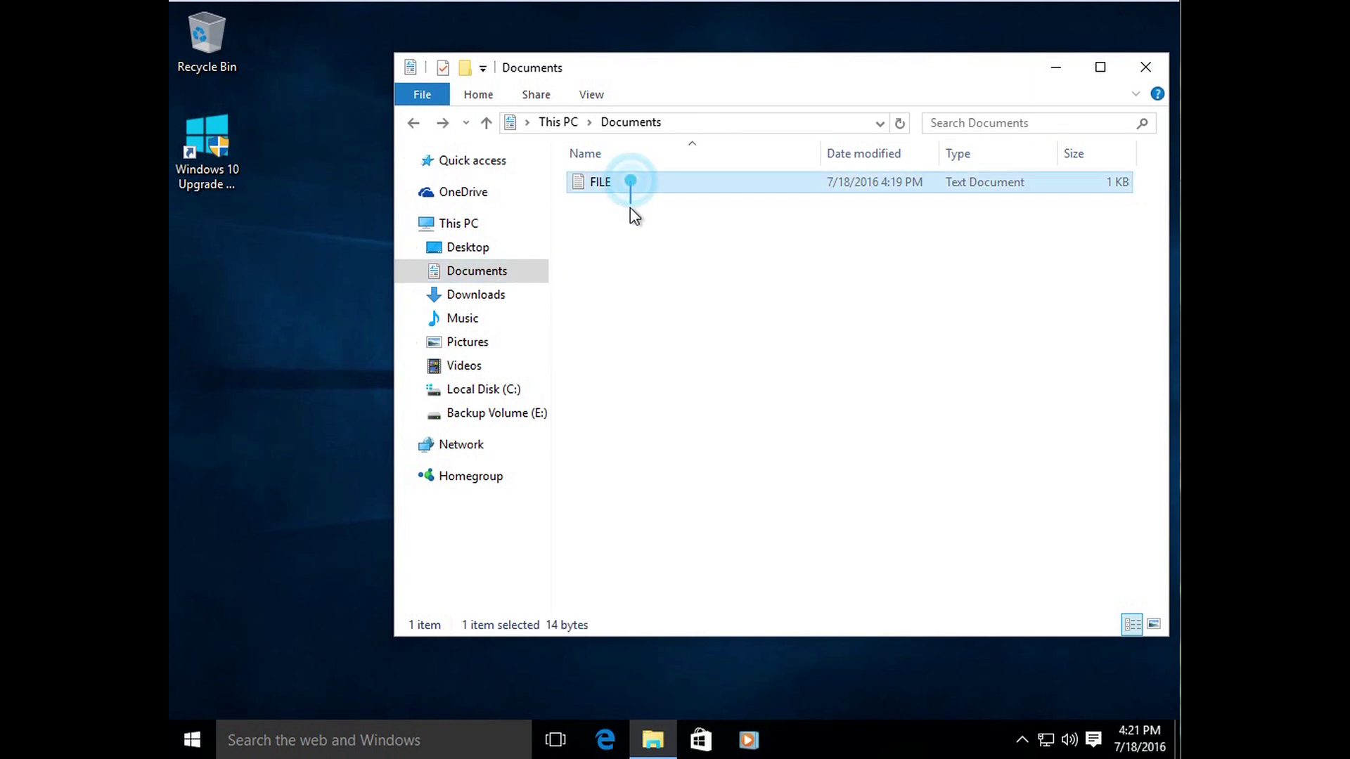
drag(610, 182, 504, 344)
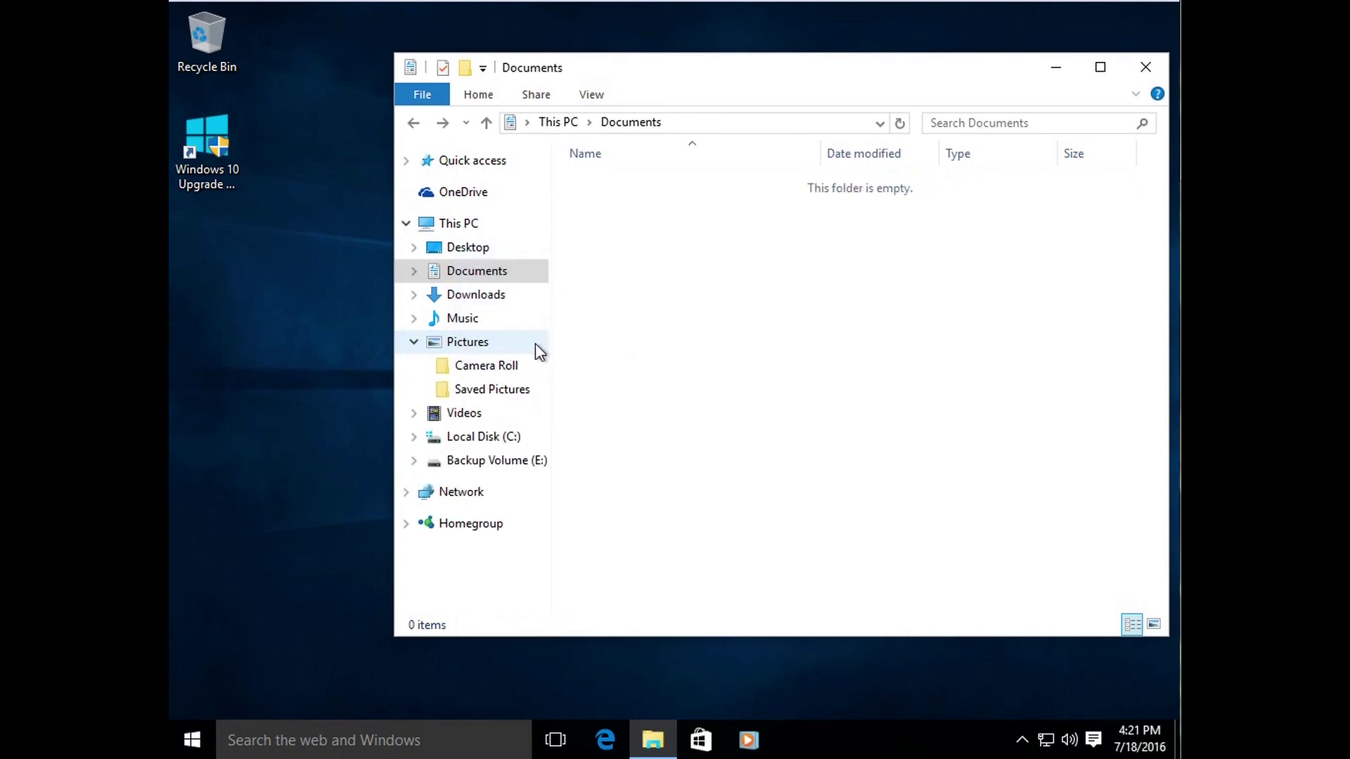
Step: Open Pictures and drag FILE back out onto Documents
click(465, 343)
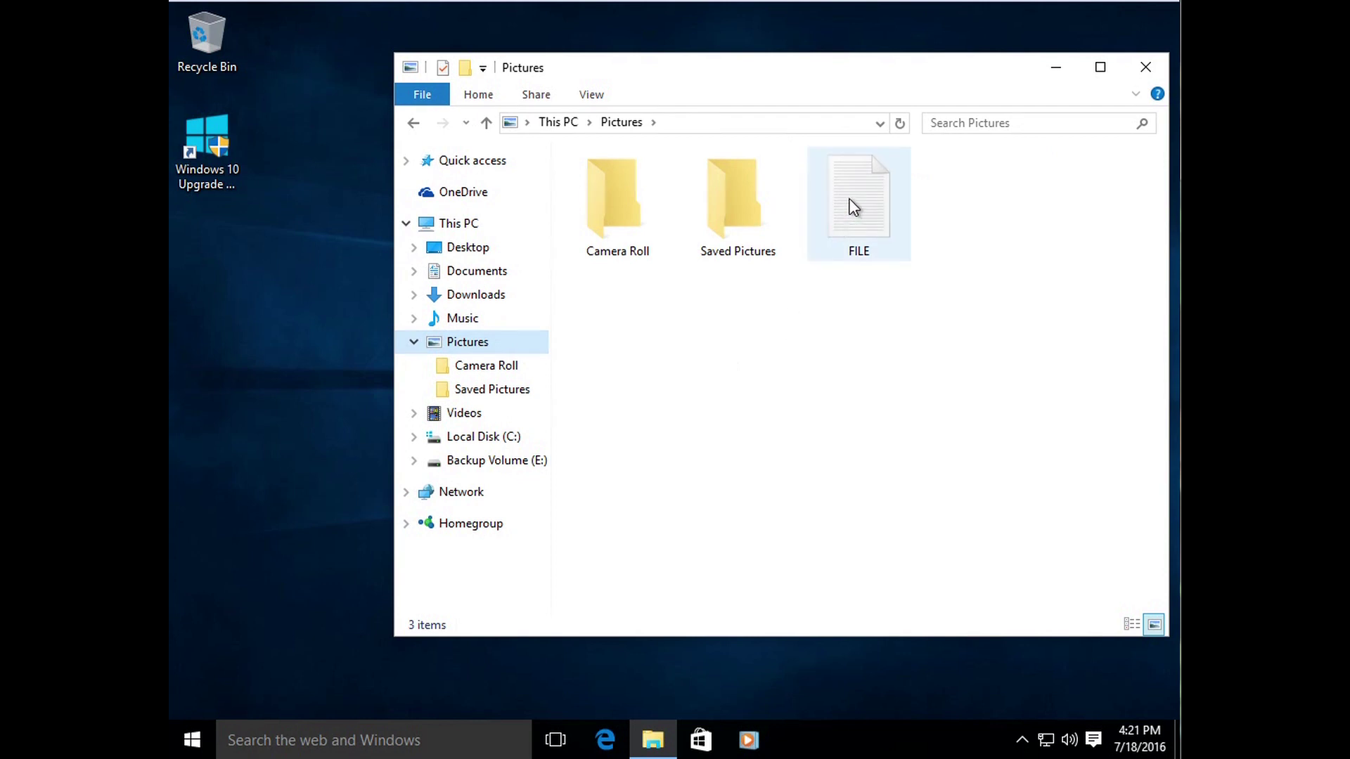
click(837, 330)
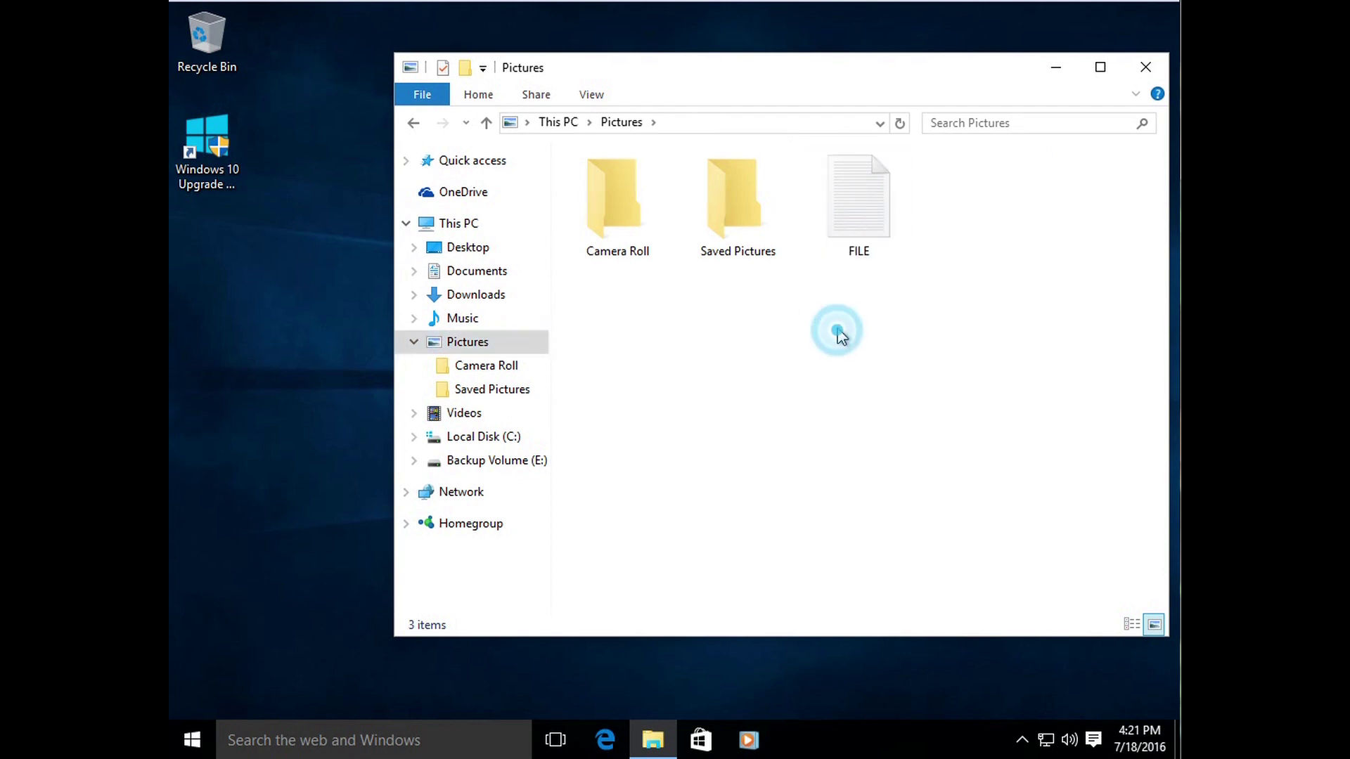
drag(845, 199, 501, 276)
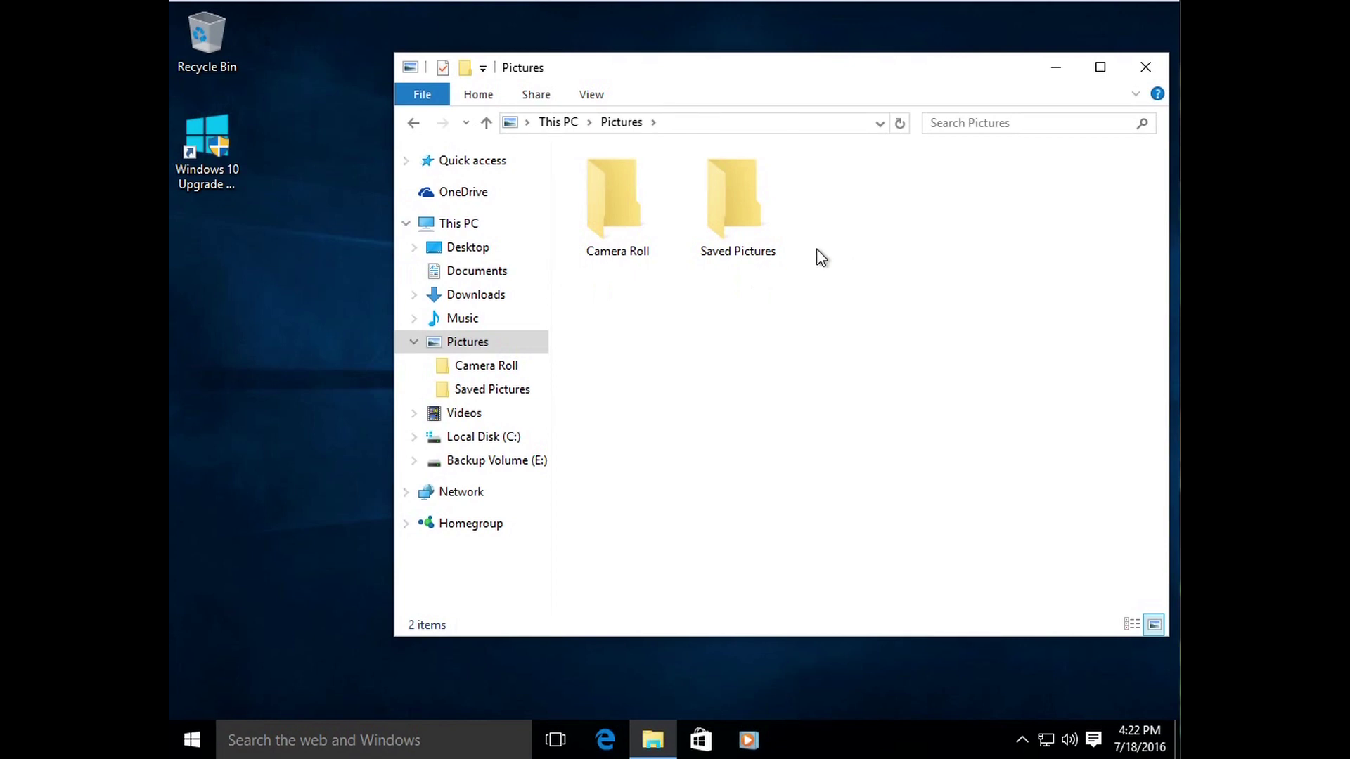
Step: Copy FILE from Documents via its right-click menu, then show the Pictures folder
click(471, 273)
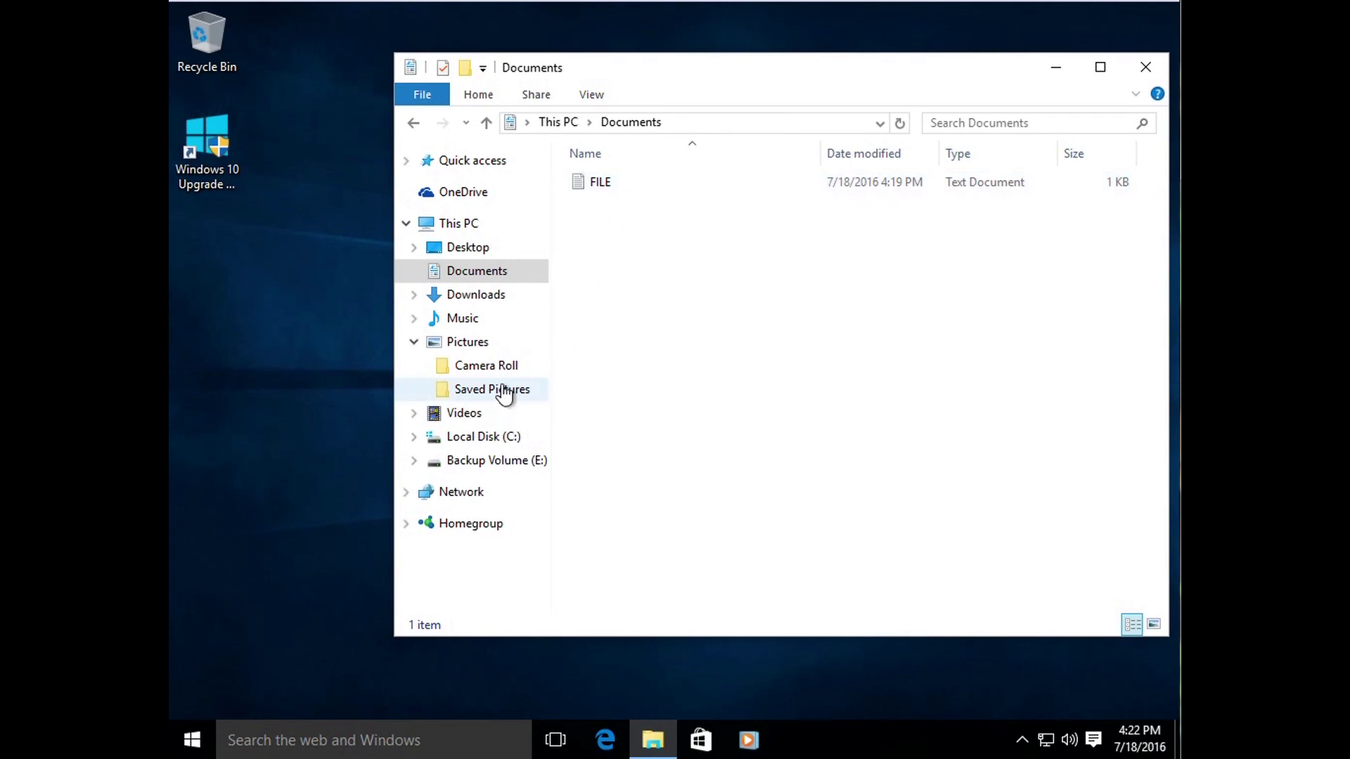
right_click(608, 189)
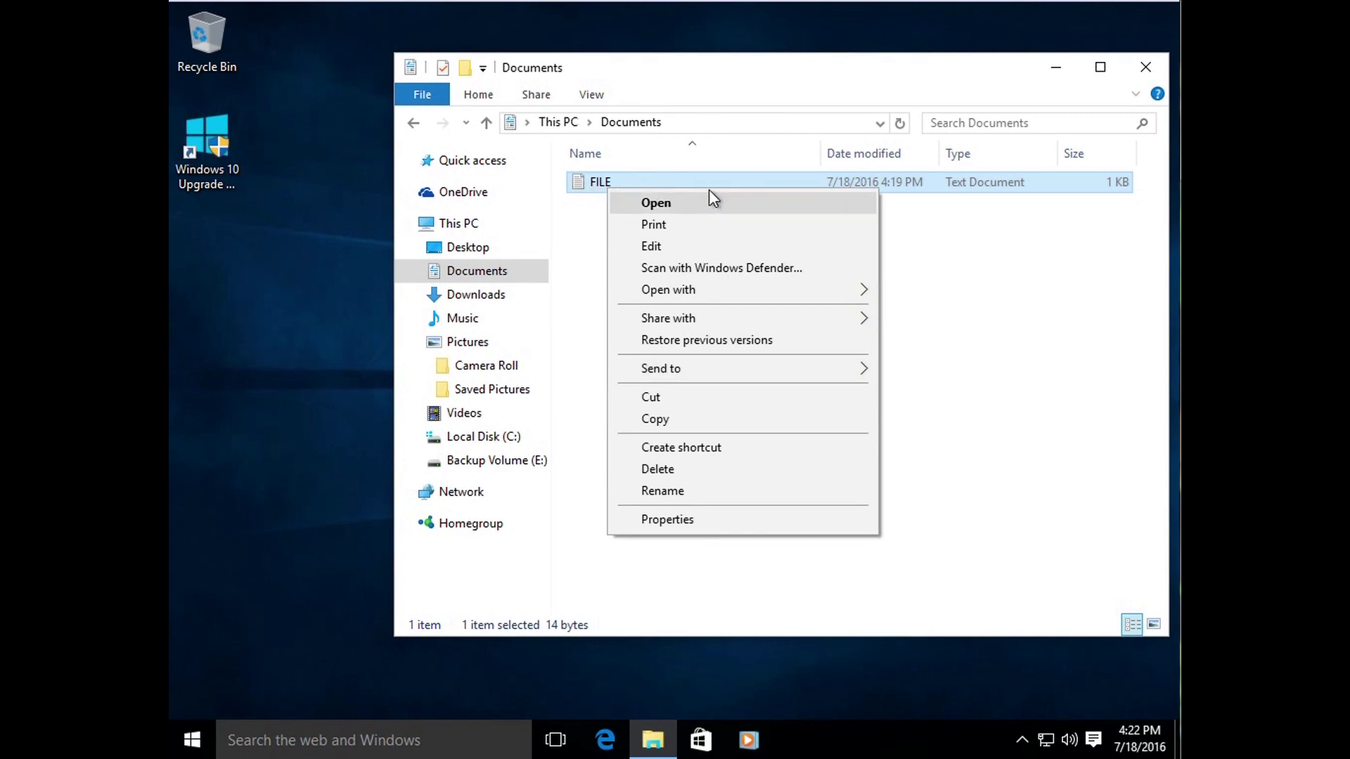
click(708, 424)
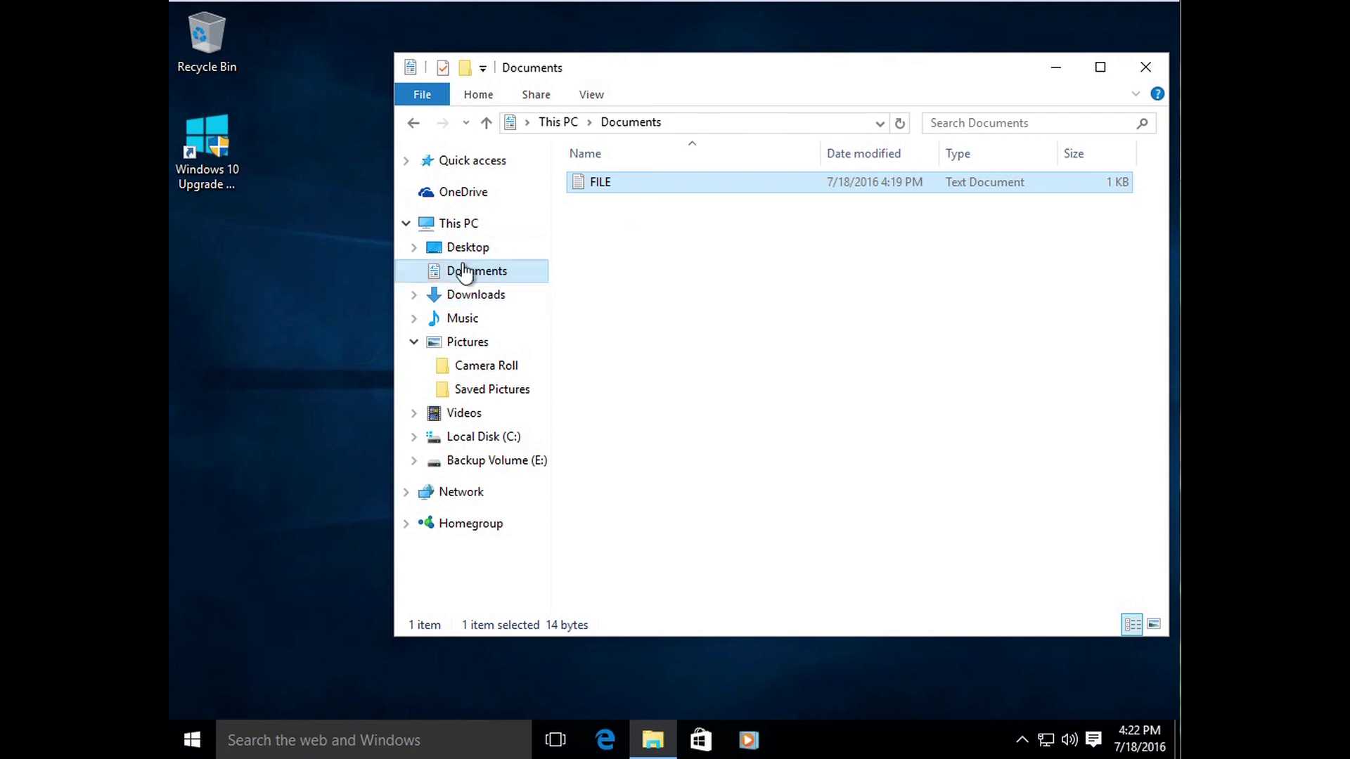
click(463, 343)
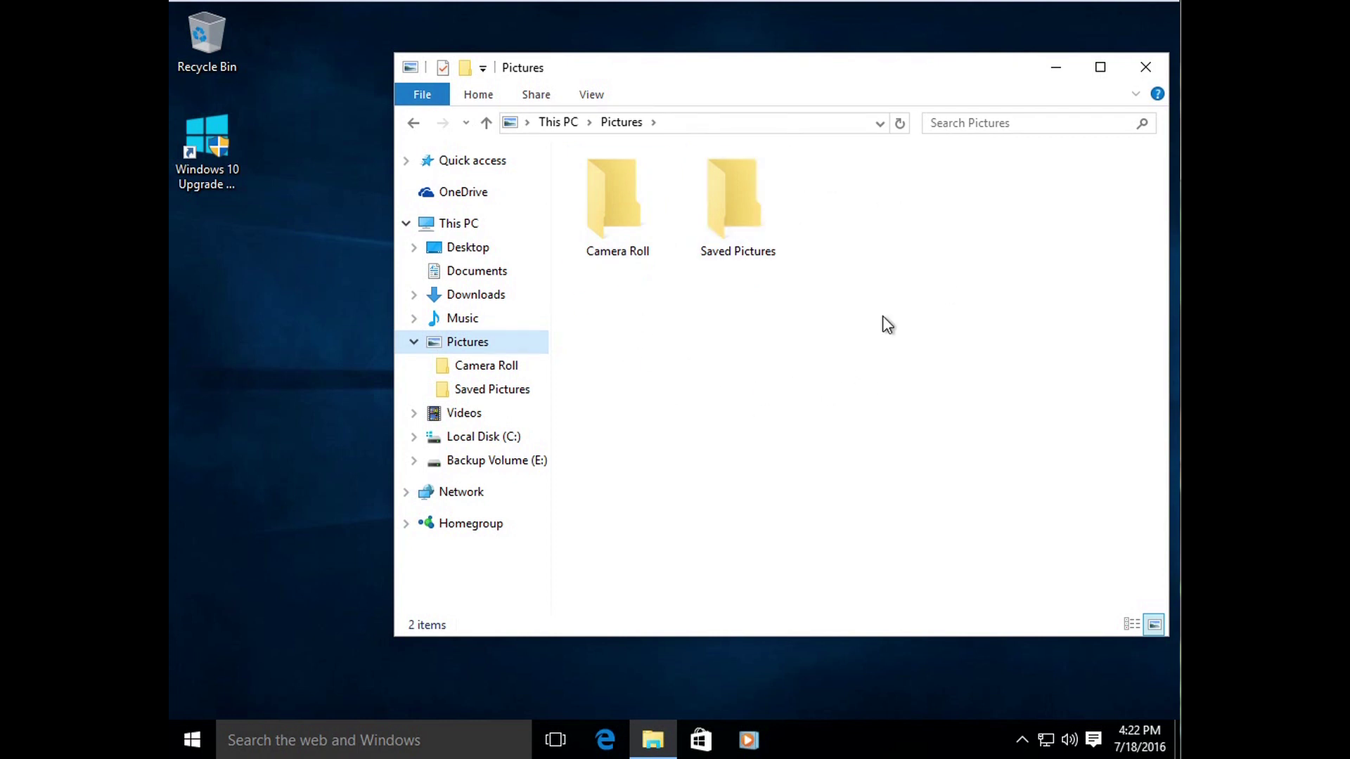
Step: Paste the copied FILE into the Pictures folder
right_click(842, 201)
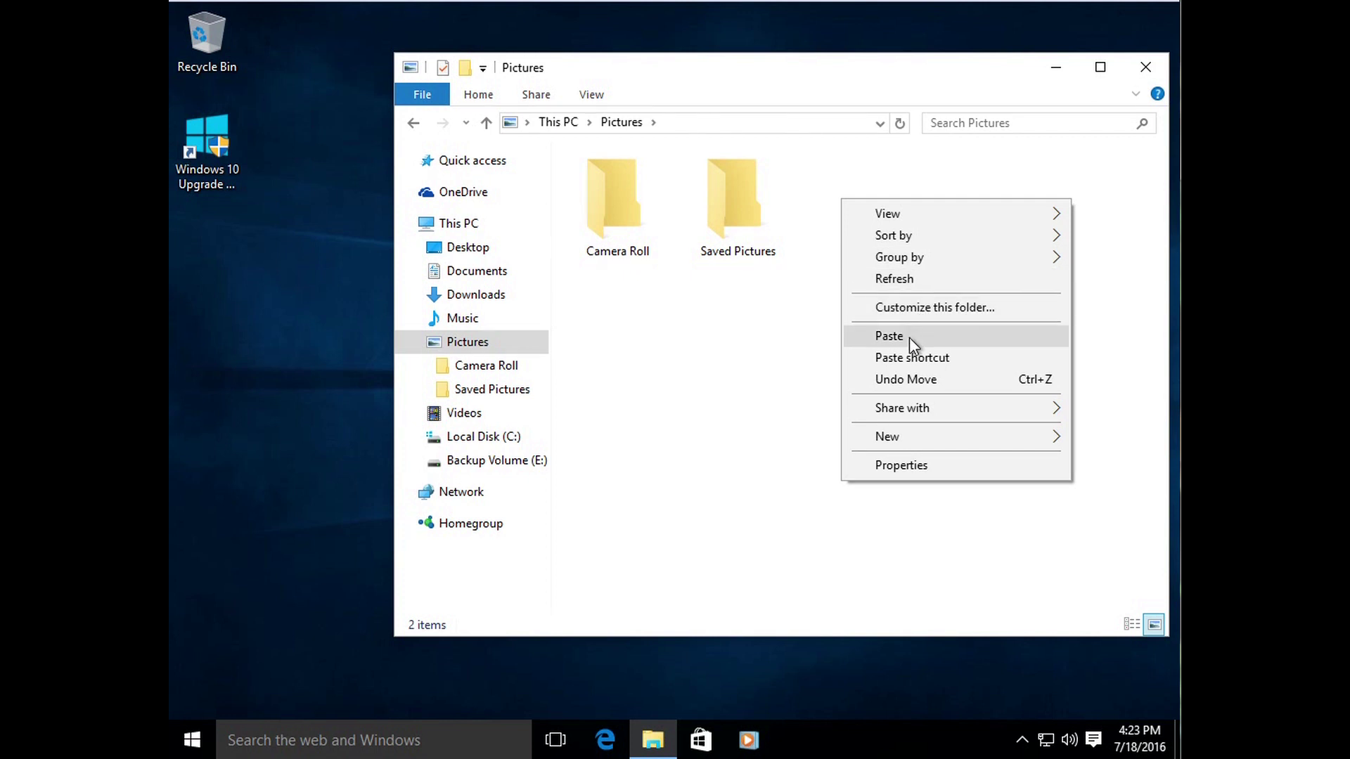
click(726, 367)
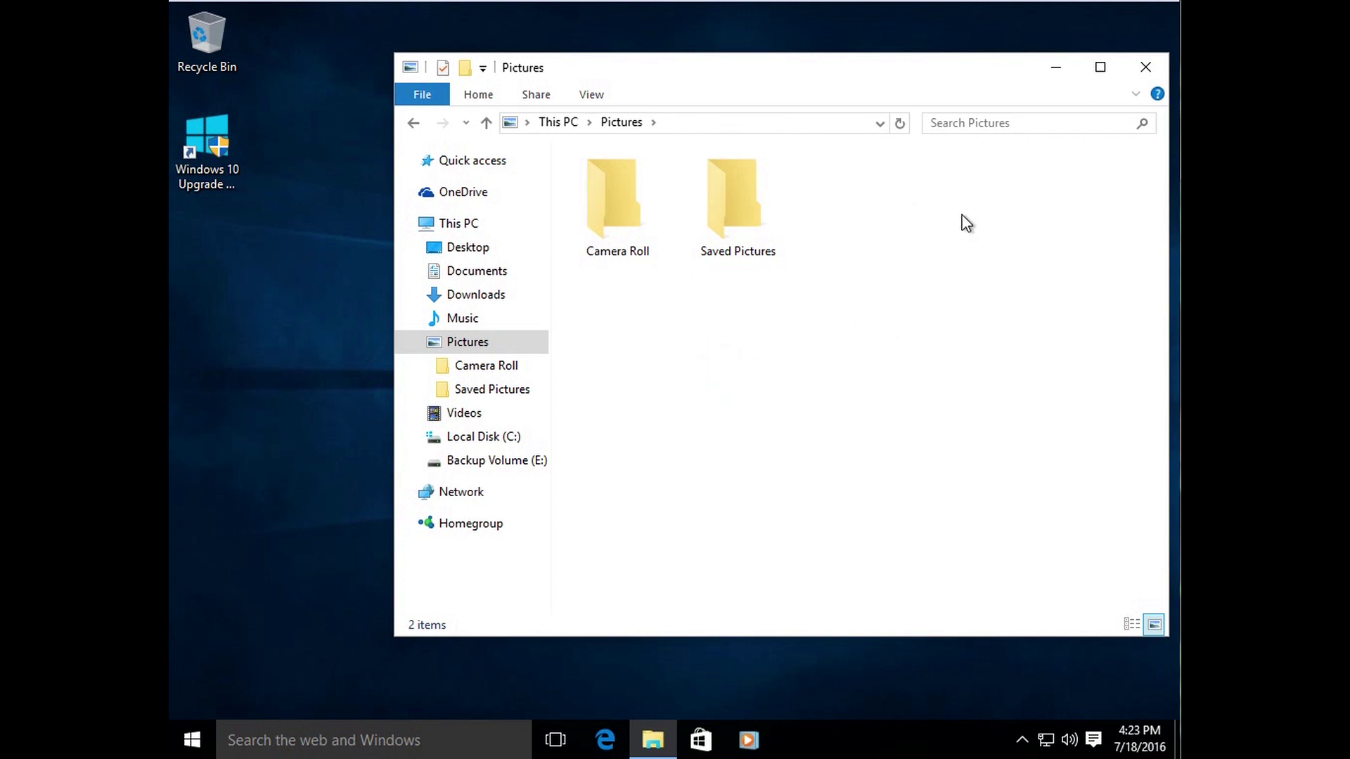
right_click(825, 208)
click(904, 343)
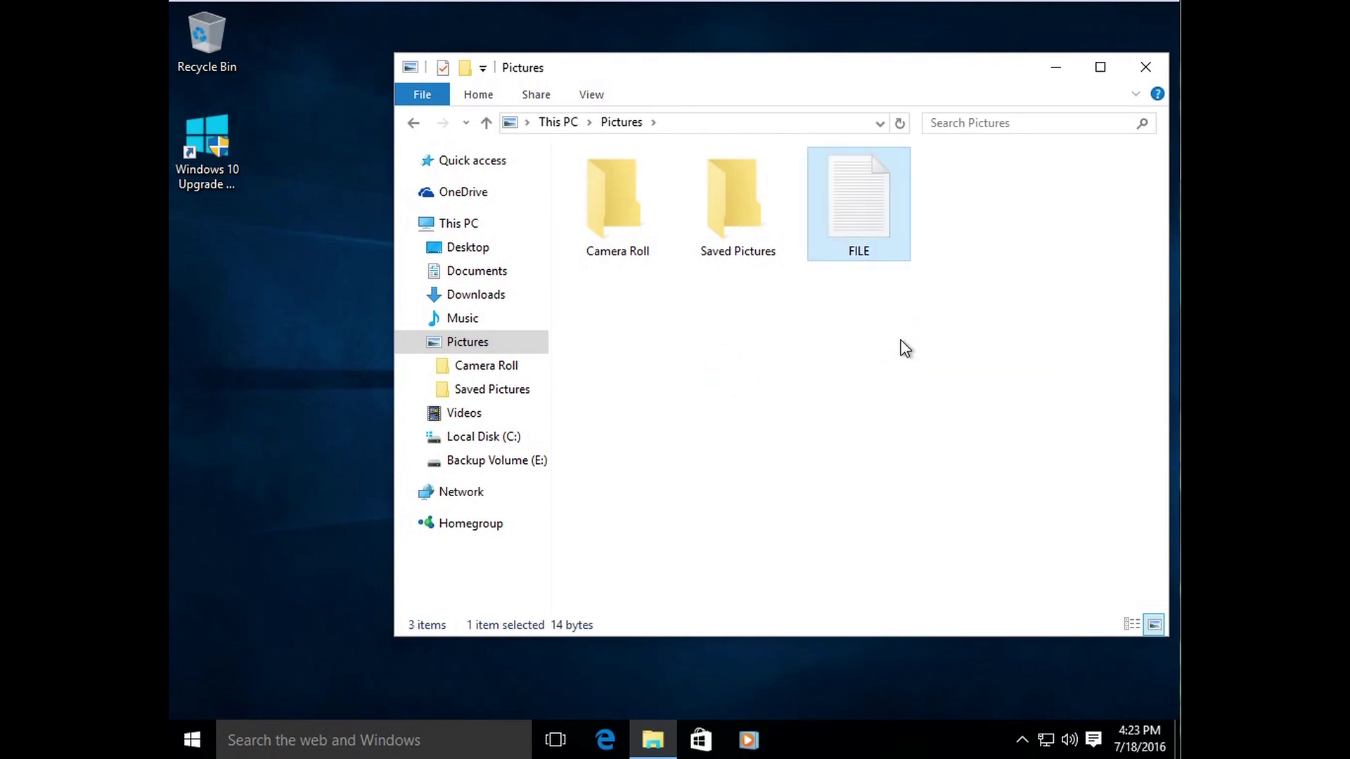
click(900, 342)
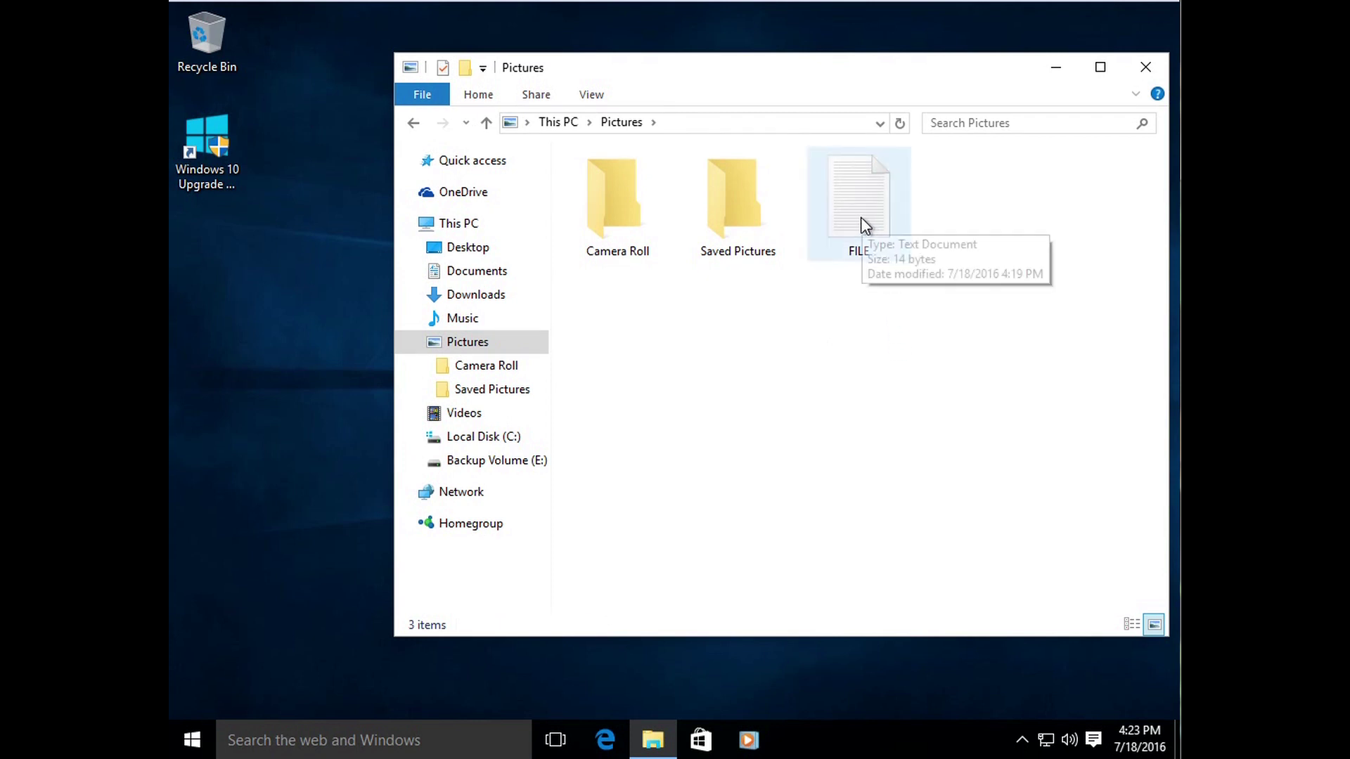
Step: Confirm the original FILE is still in Documents, then return to the pasted copy in Pictures
click(496, 272)
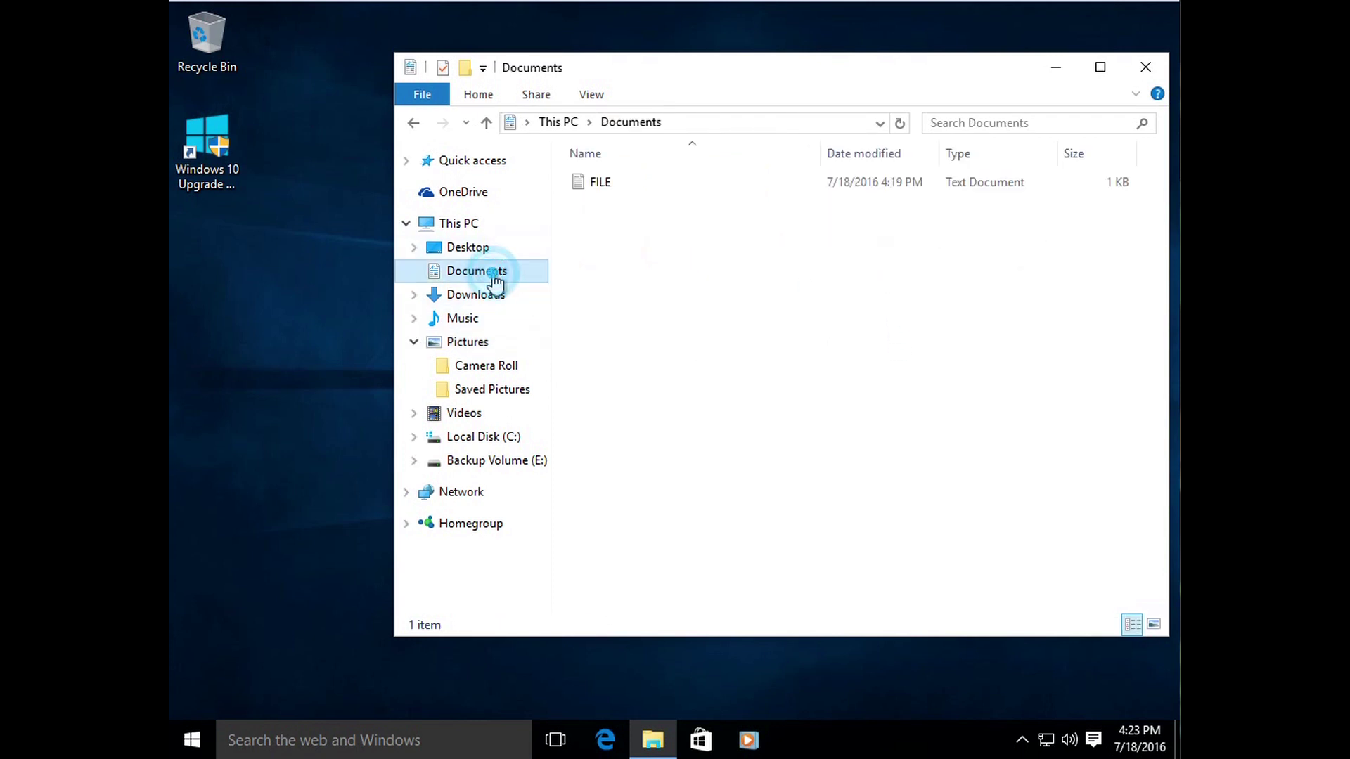
click(610, 183)
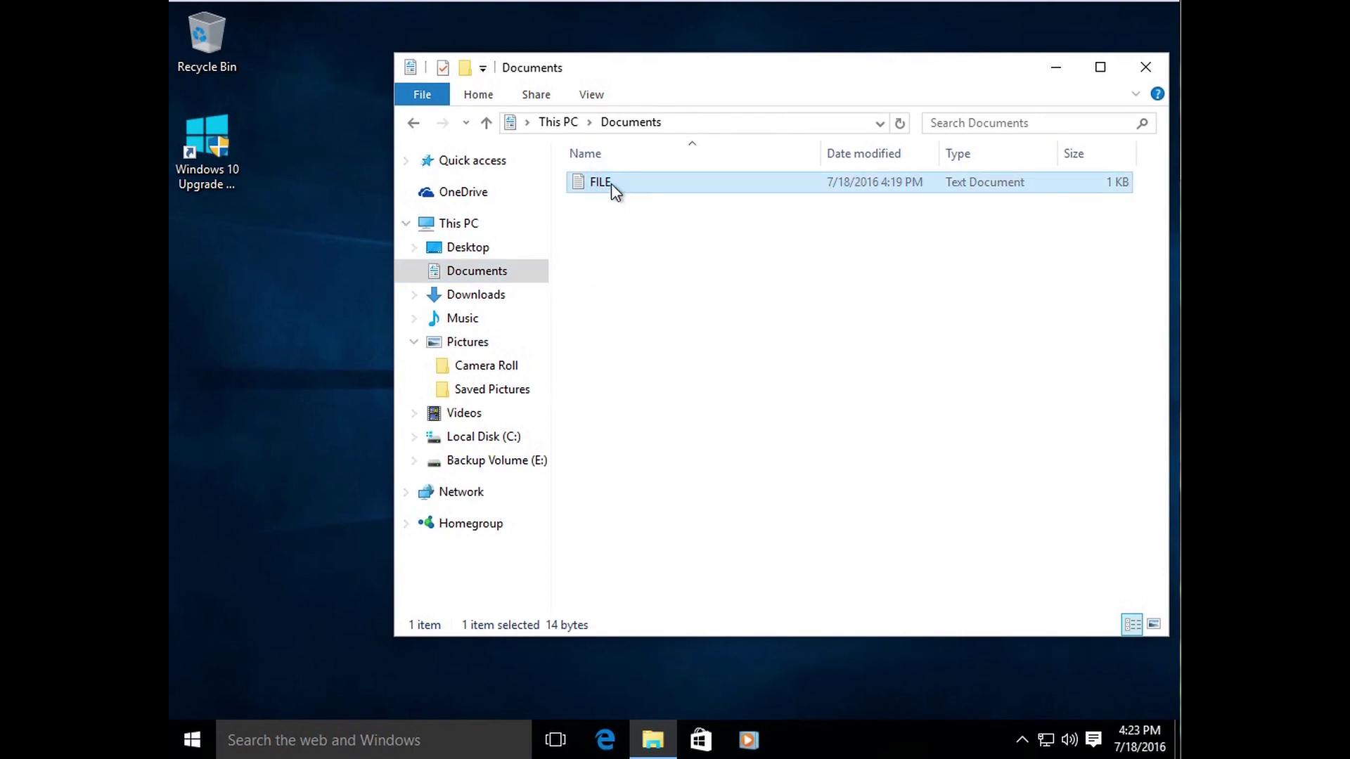
click(466, 345)
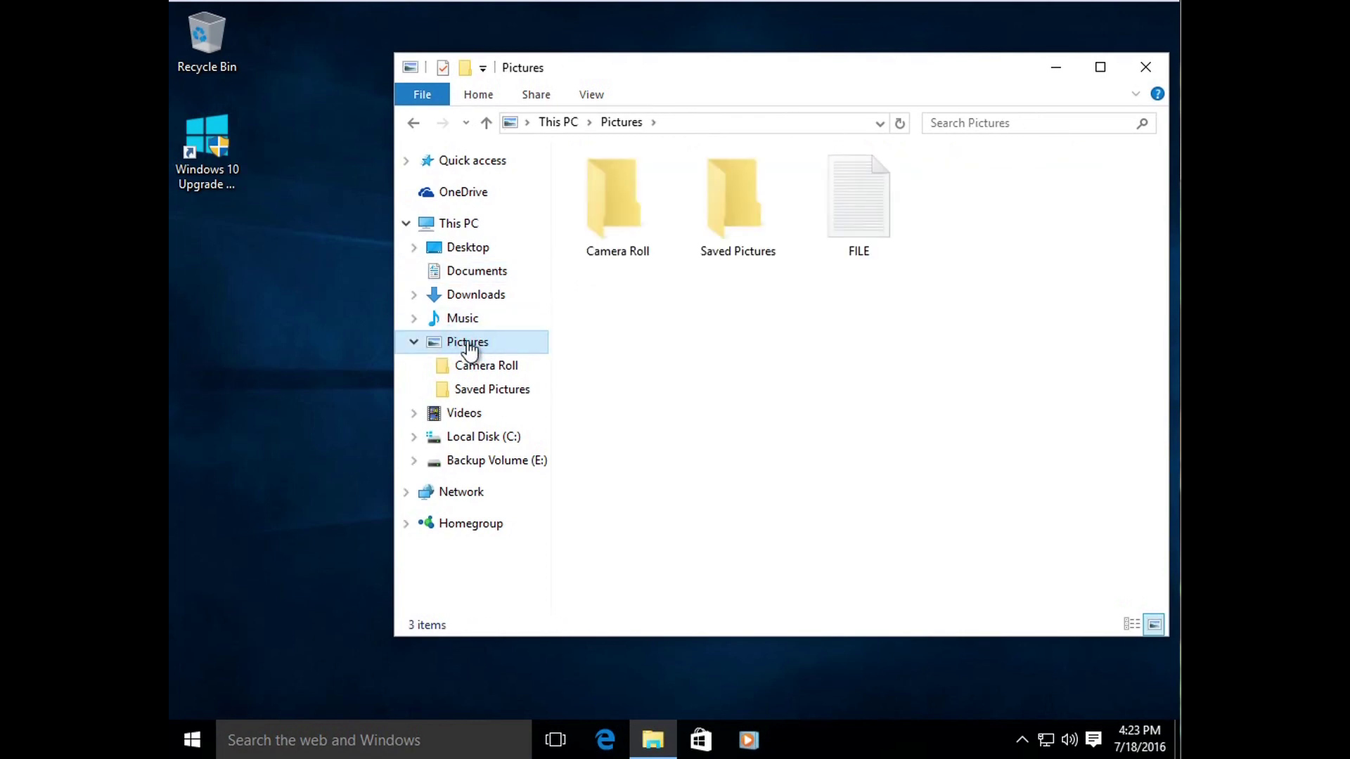
click(872, 204)
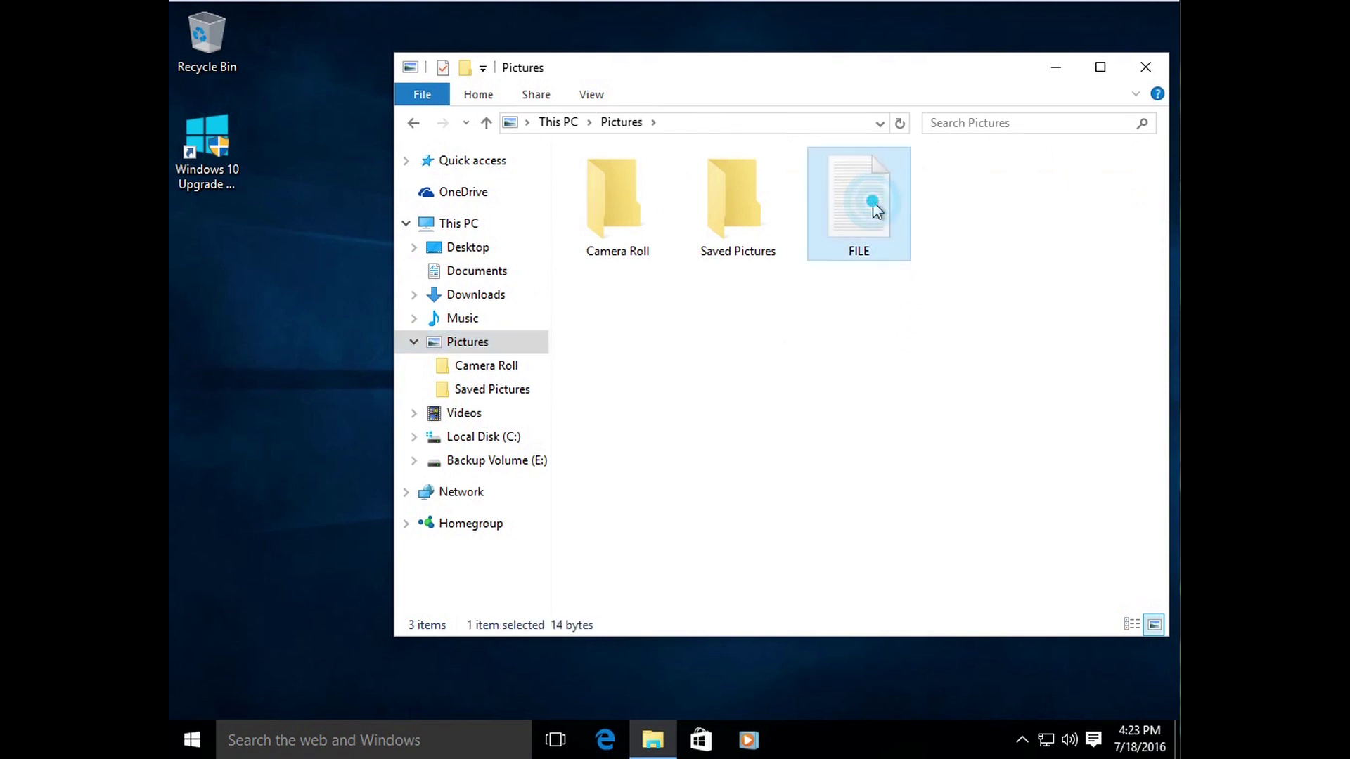
click(840, 343)
click(859, 309)
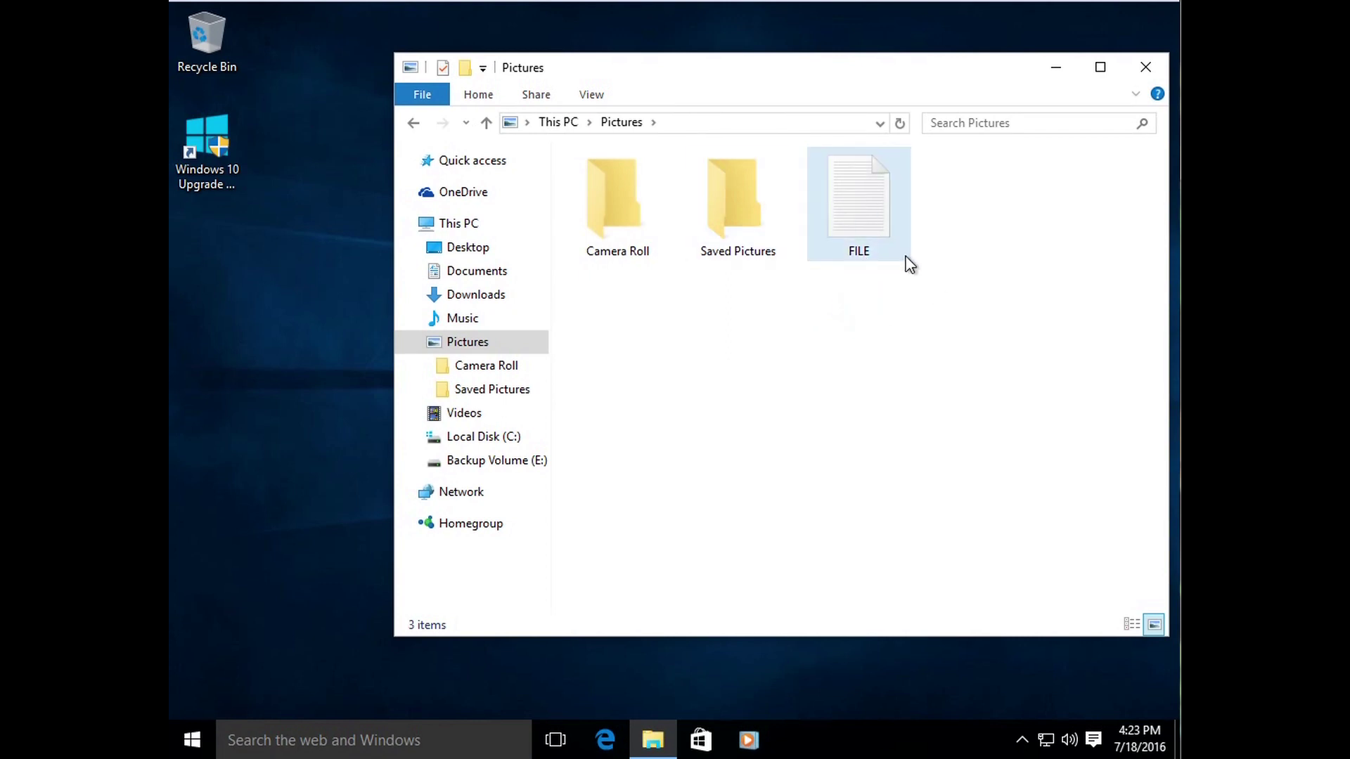
click(836, 340)
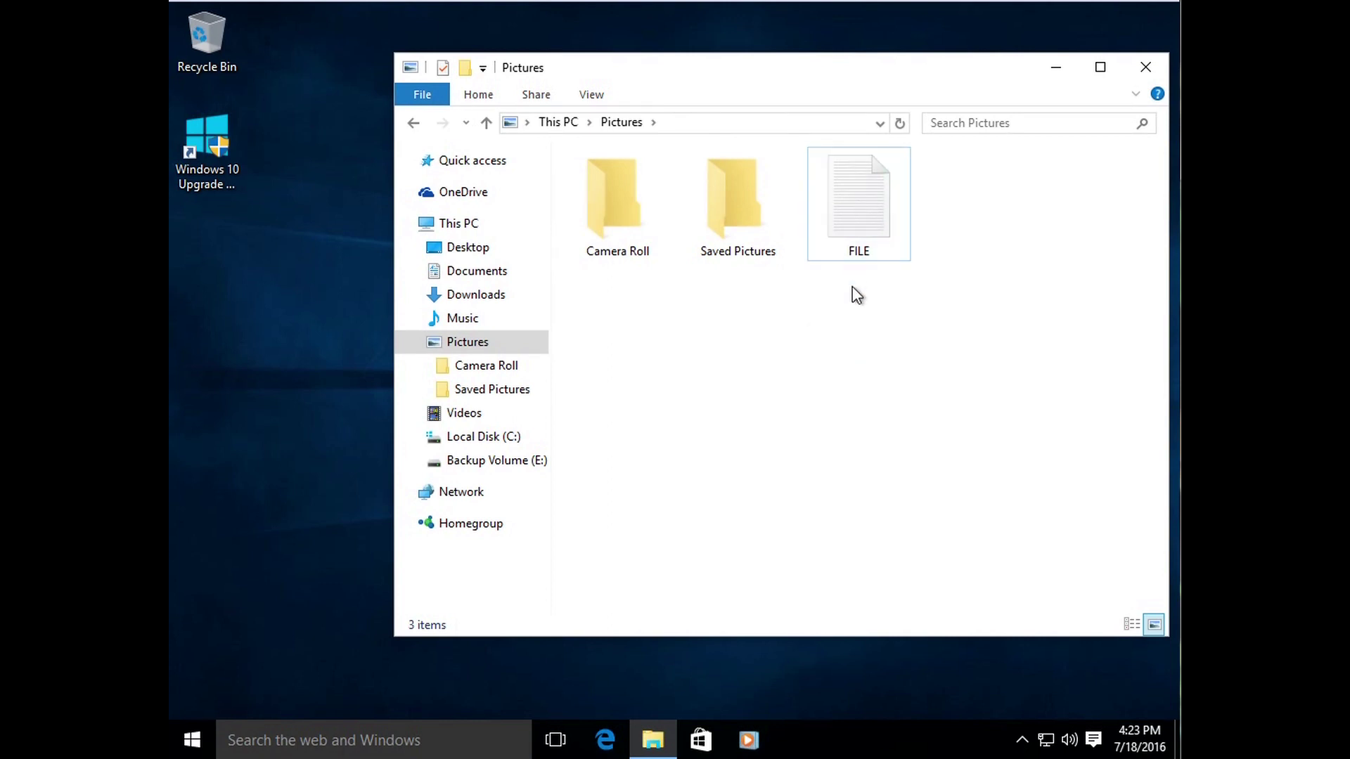
Step: Delete the FILE copy from Pictures, confirming it goes to the Recycle Bin
right_click(863, 221)
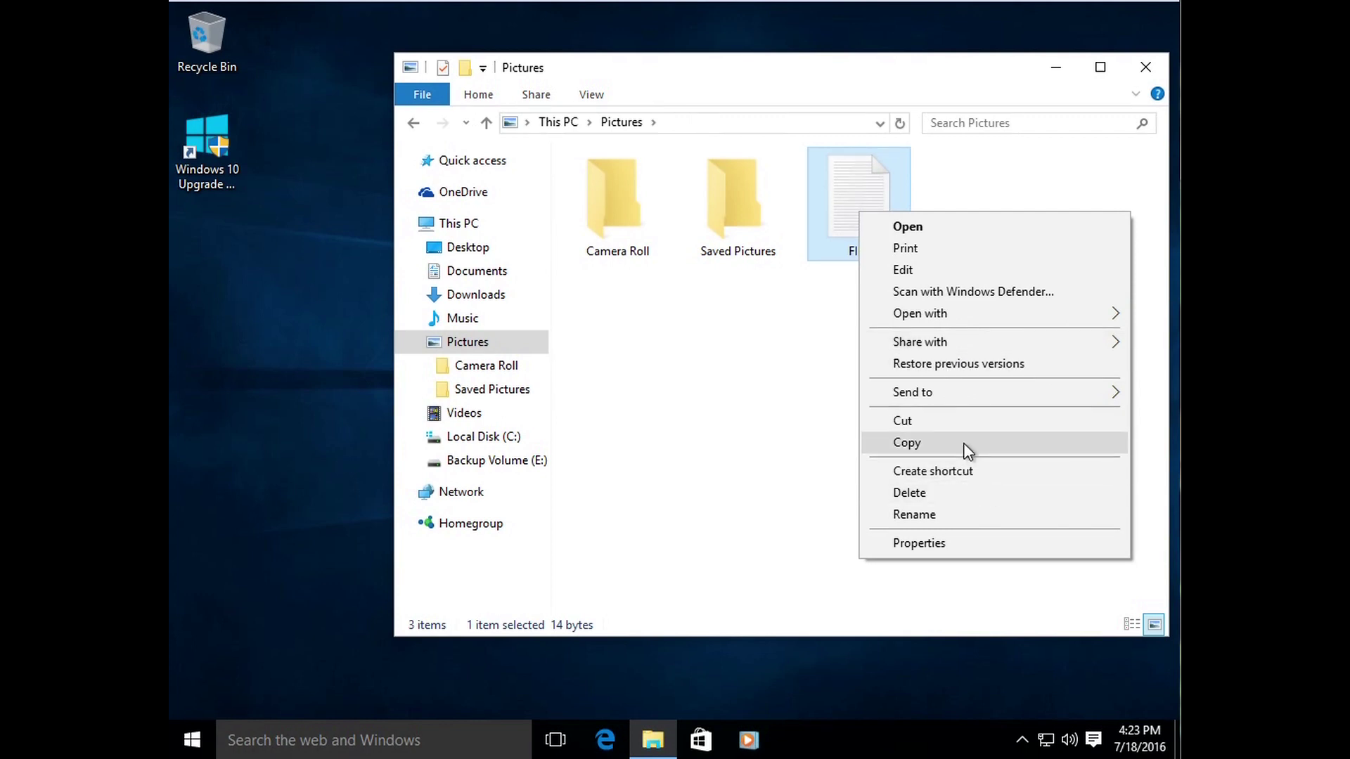
click(953, 494)
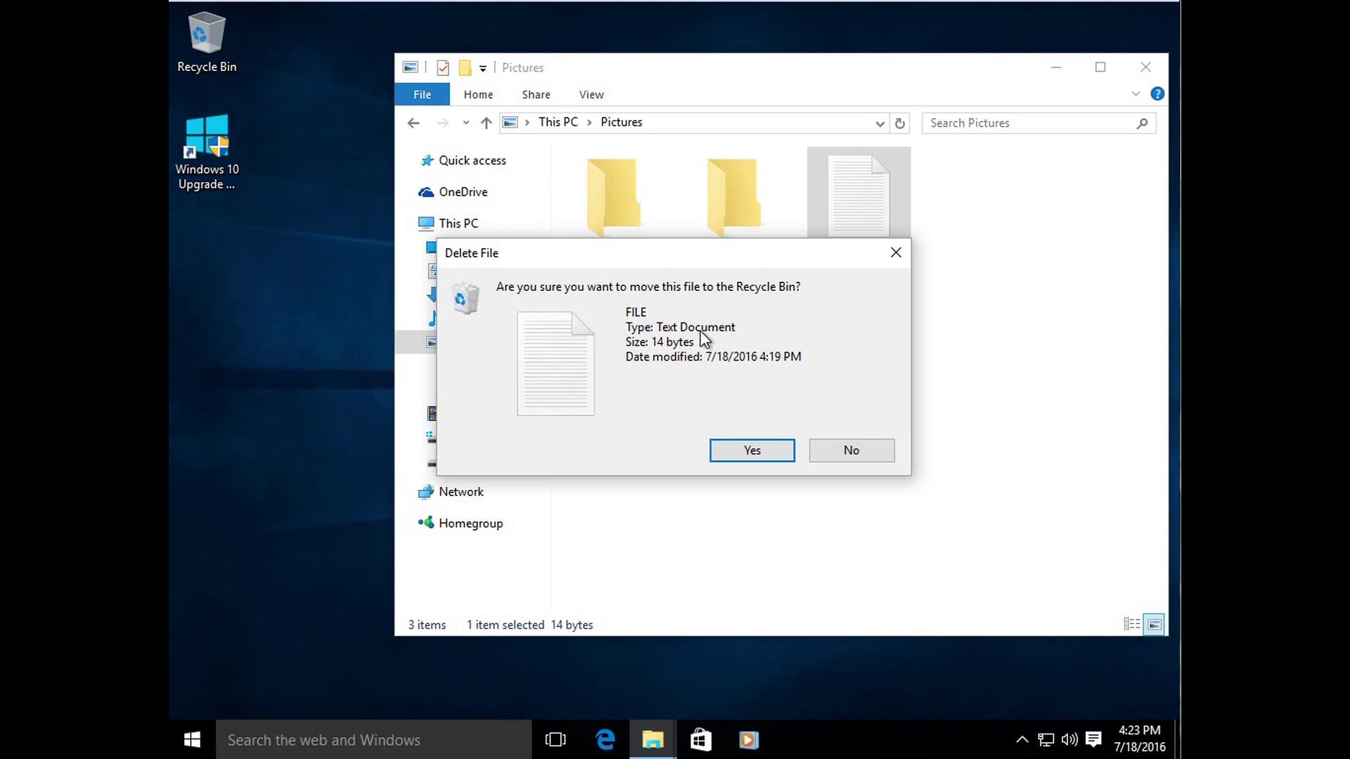
click(751, 450)
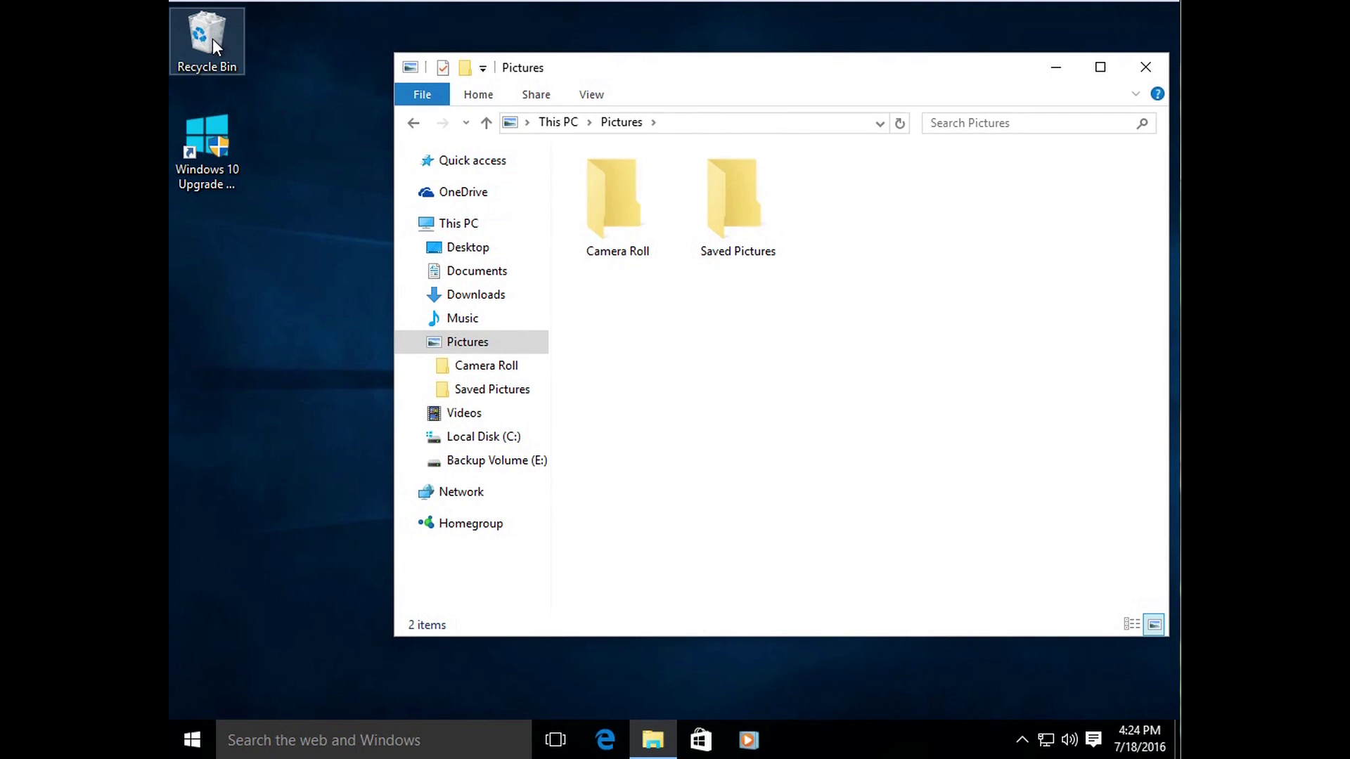
Step: Switch File Explorer to the Documents folder
click(661, 402)
click(483, 271)
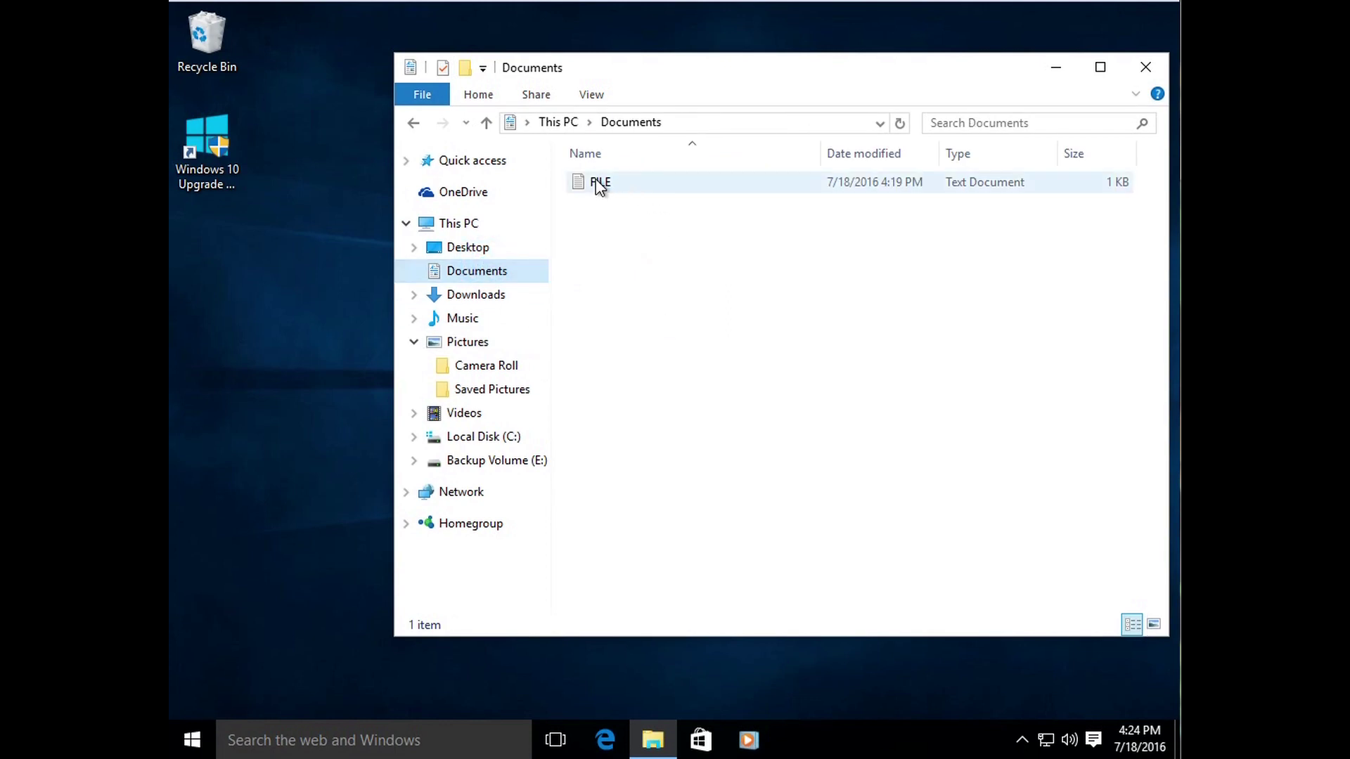
click(631, 309)
click(634, 343)
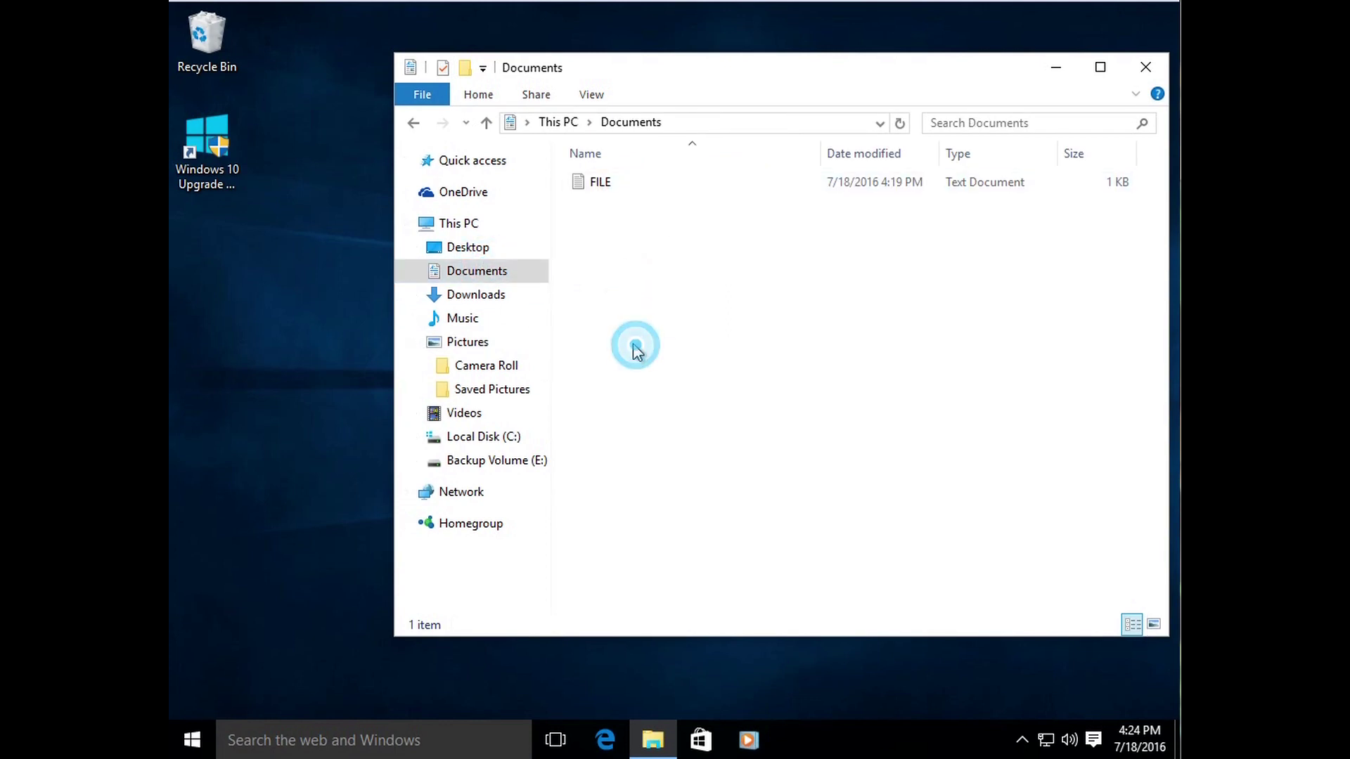
click(722, 304)
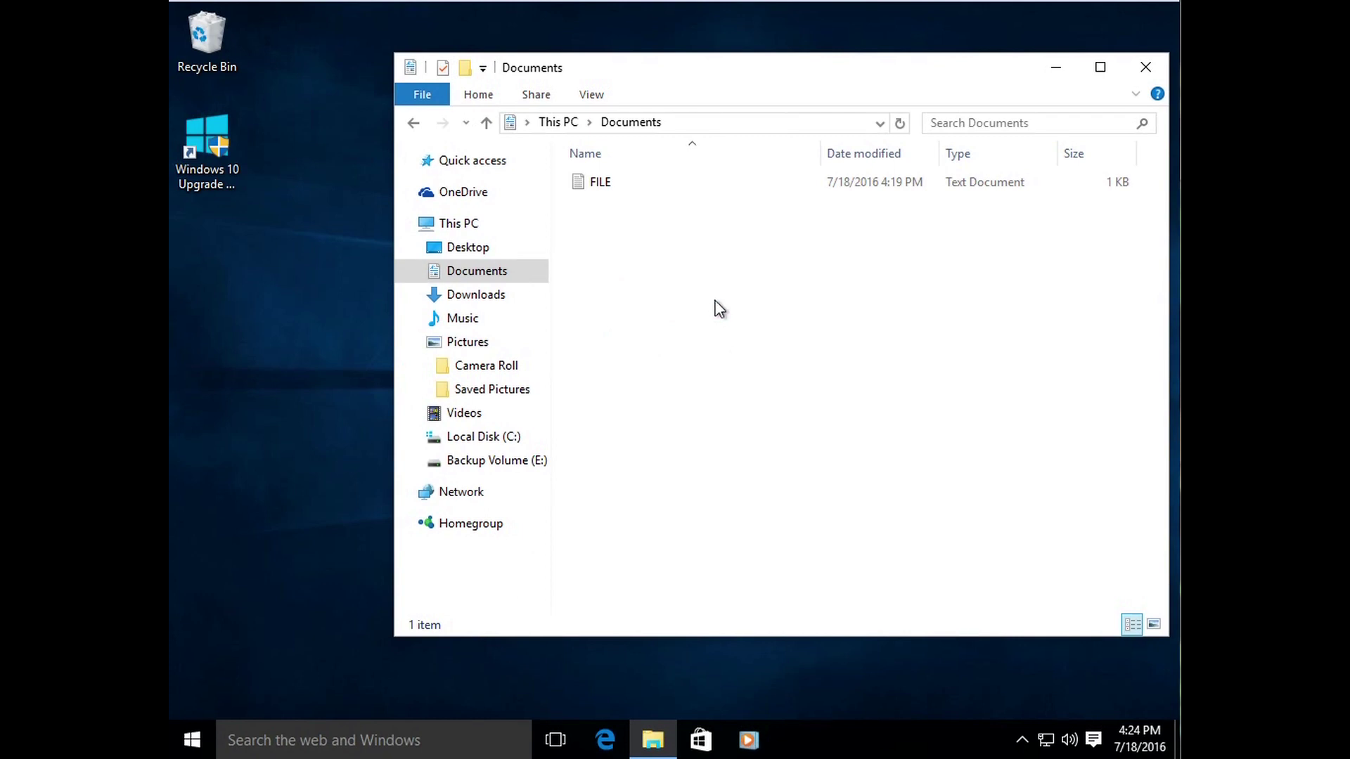
click(342, 740)
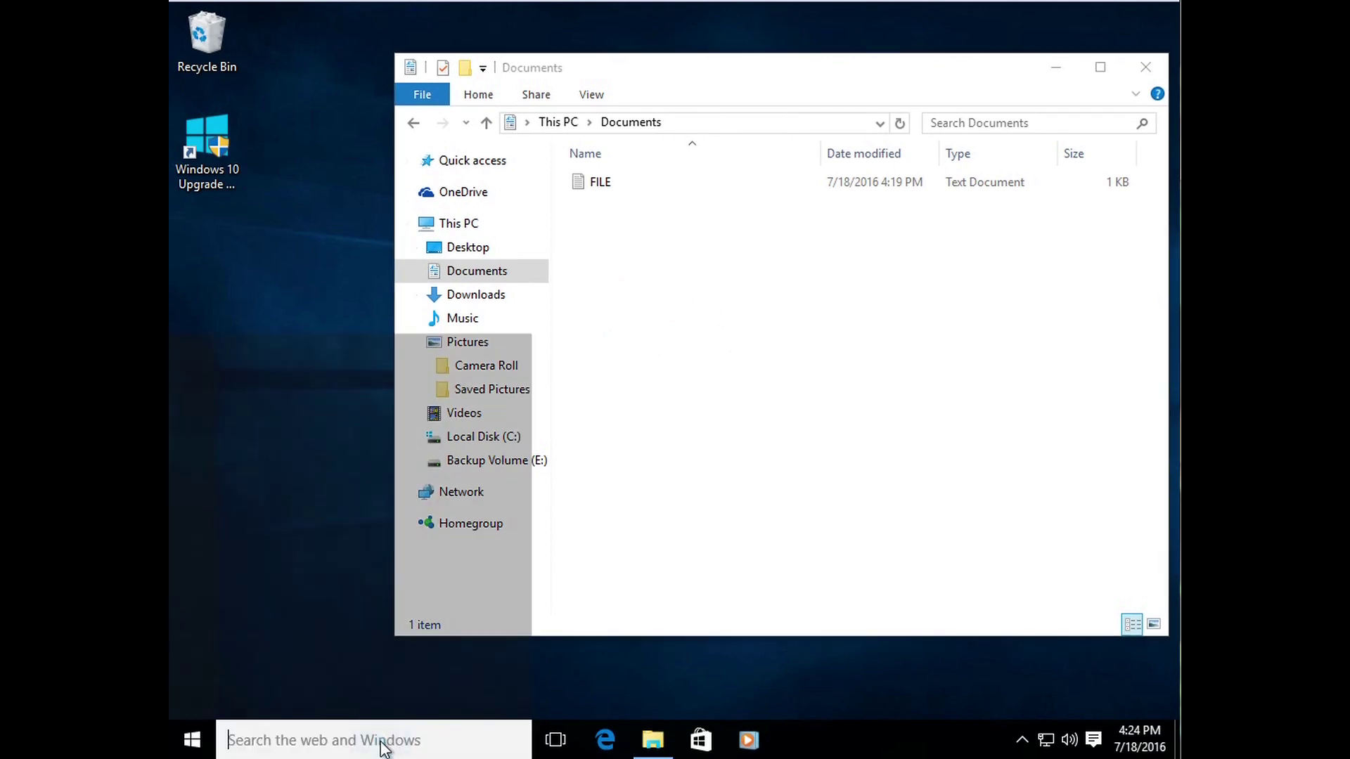
click(696, 266)
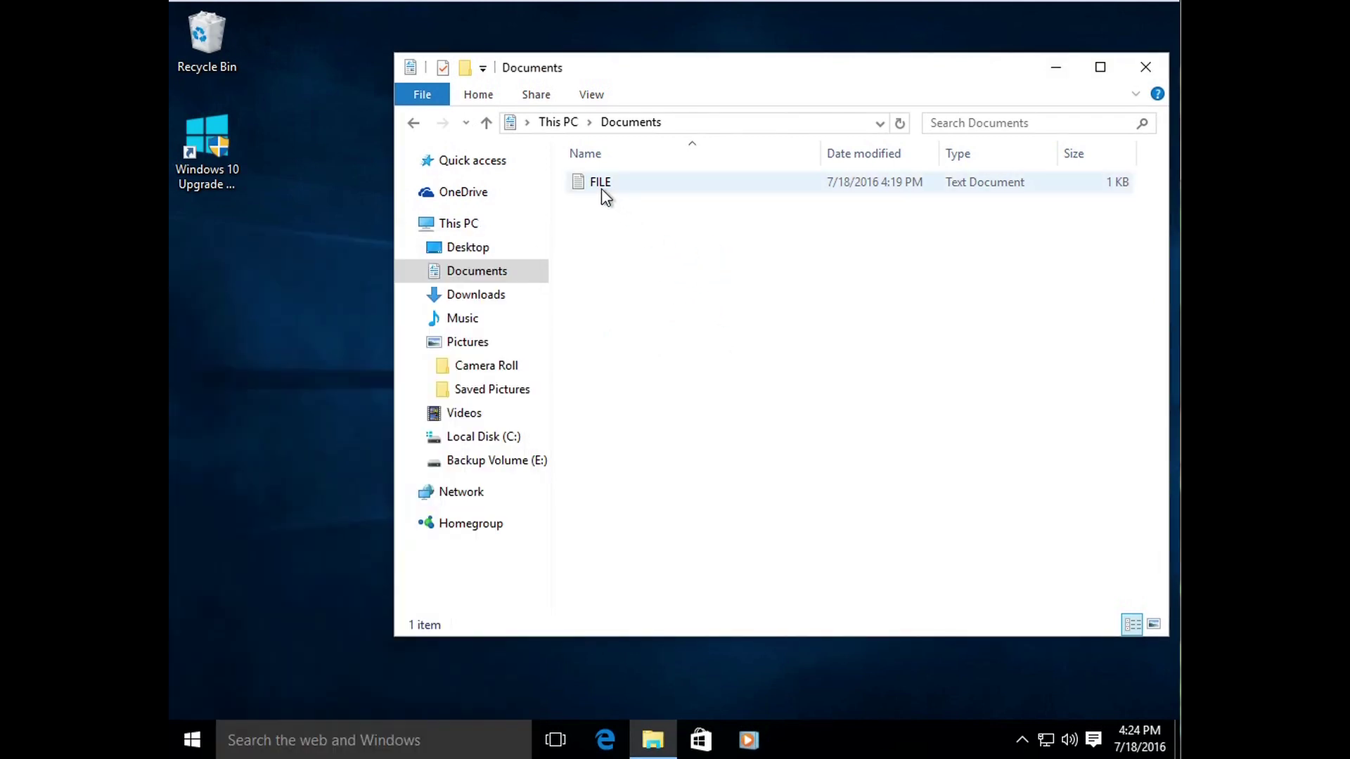
Step: Create a Notepad document reading 'THIS IS ANOTHER DOCUMENT', save it as FILE2, and close Notepad
click(329, 740)
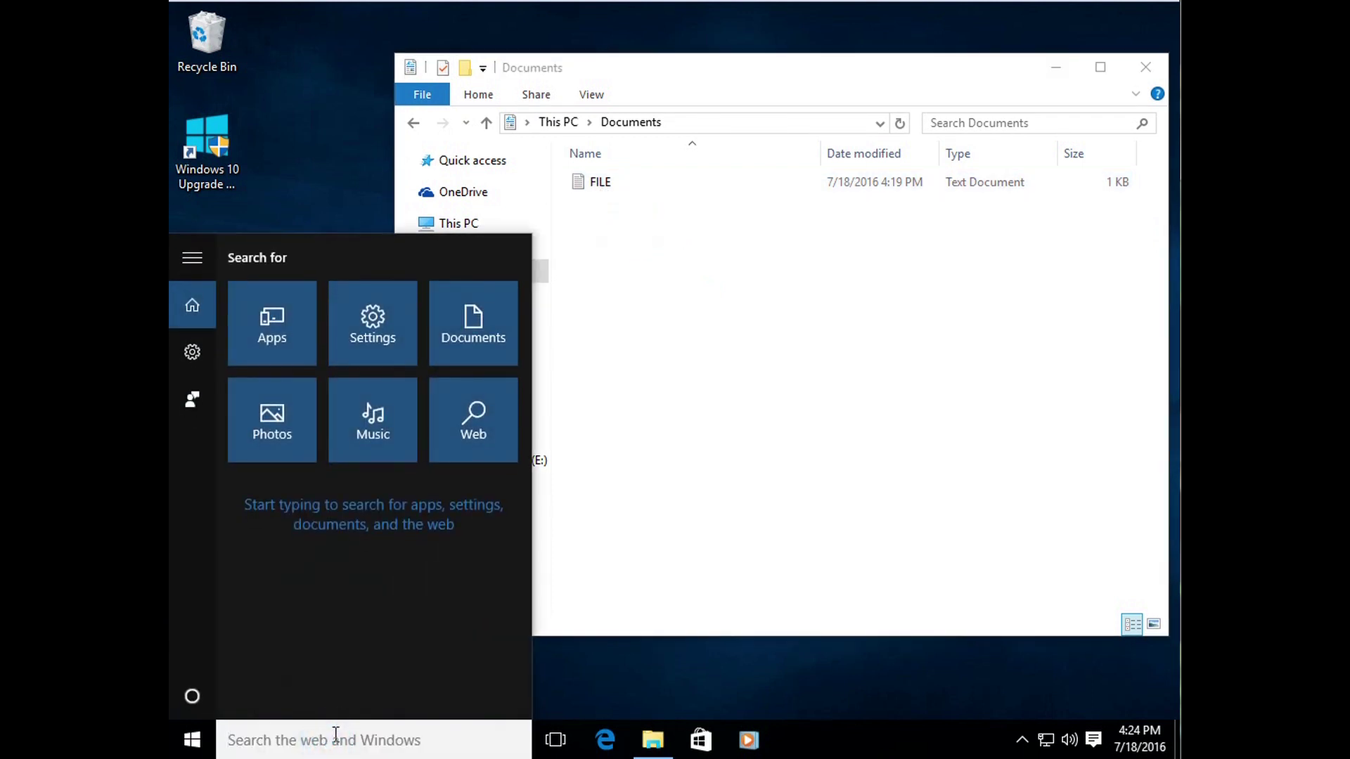
text(NOTEPAD)
key(Return)
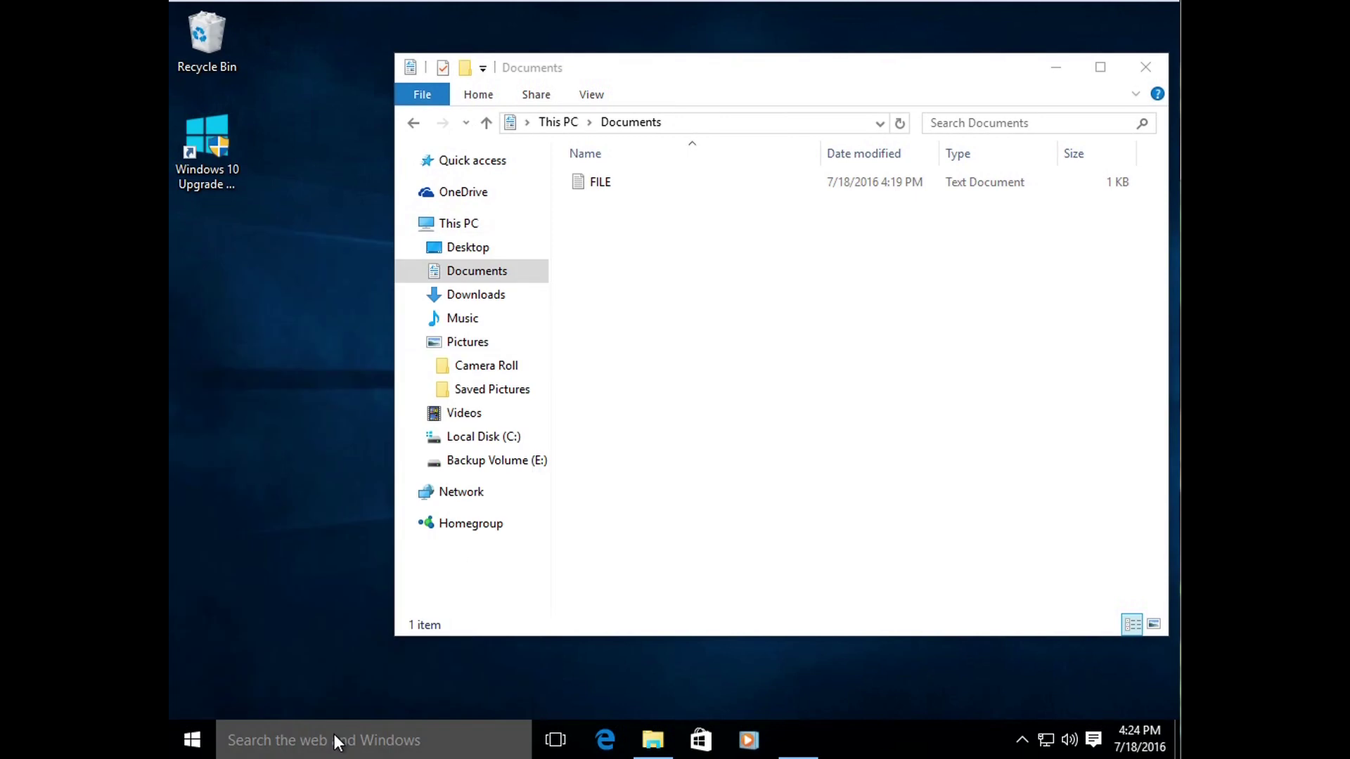
text(THIS IS ANOTHER DOCUME)
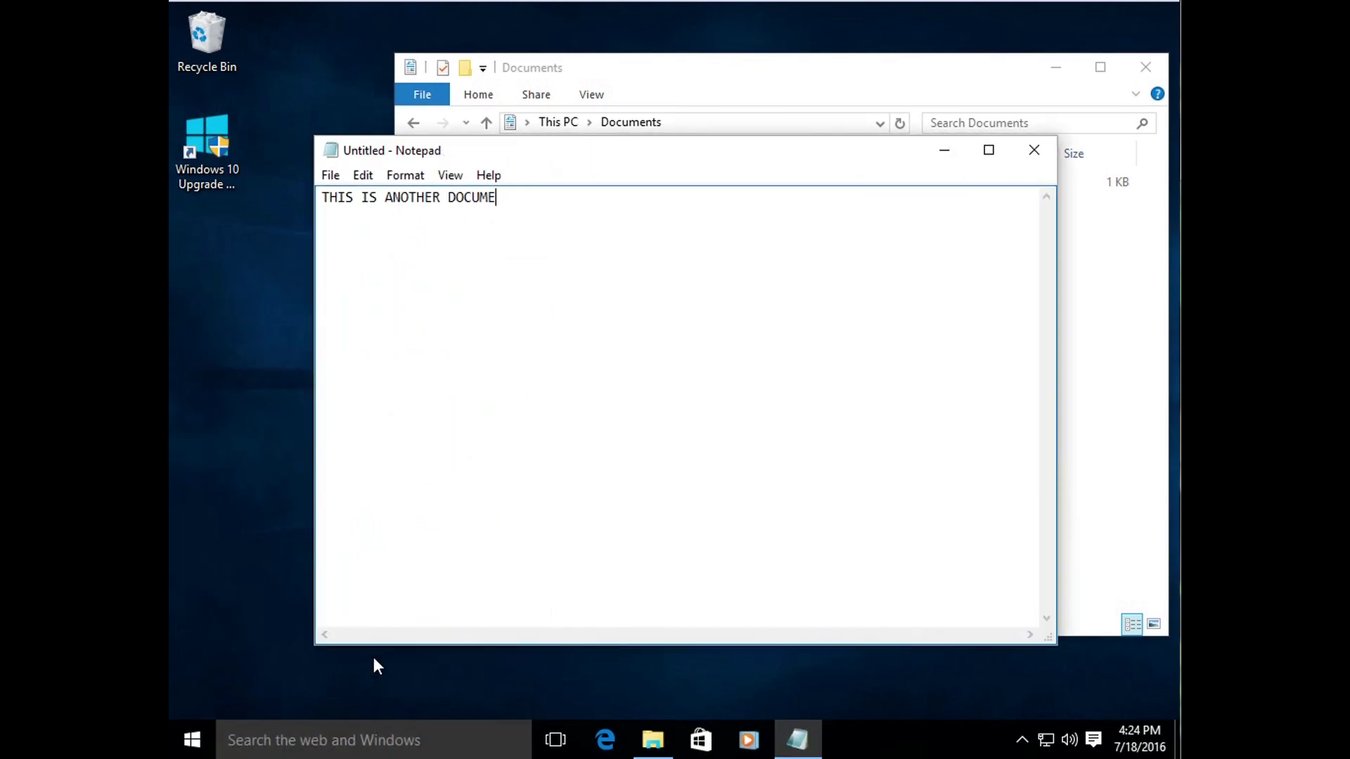
text(NT)
key(ctrl+s)
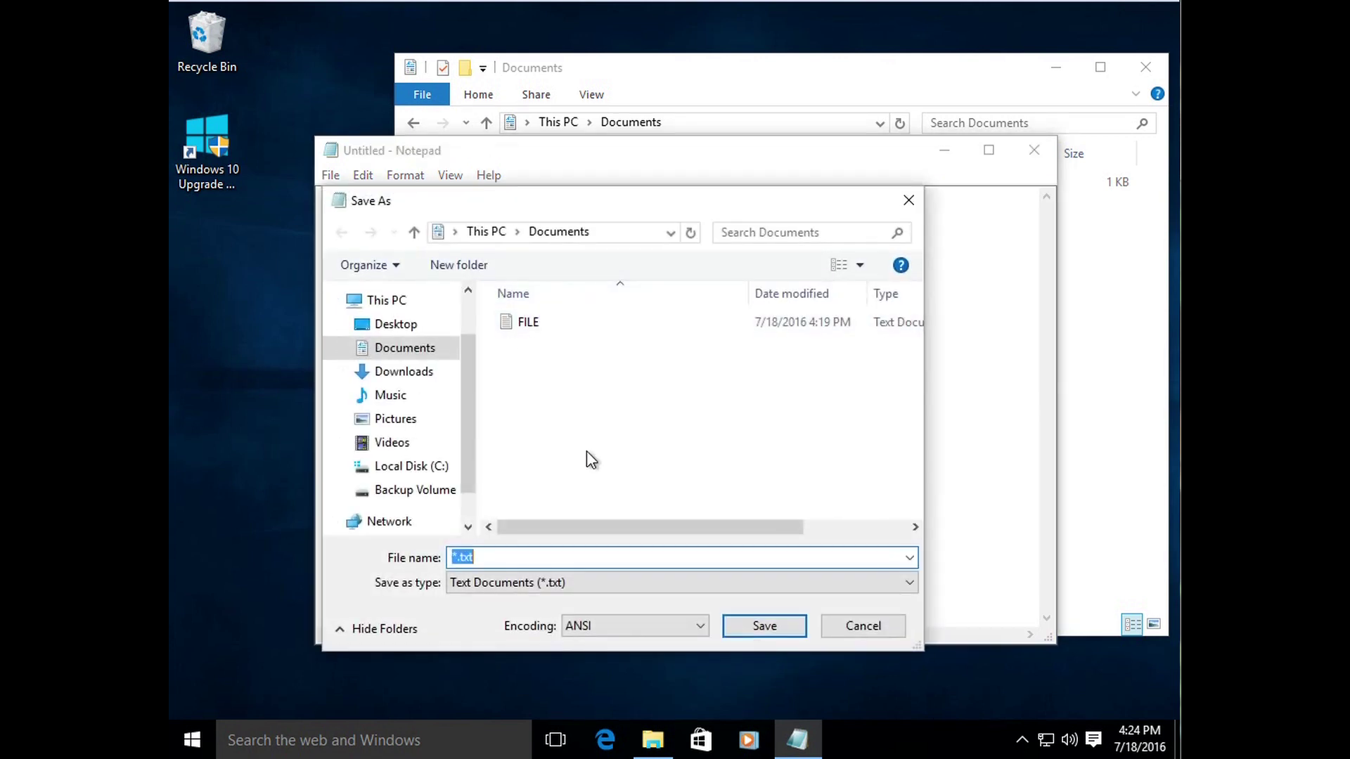
text(FILE2)
key(Return)
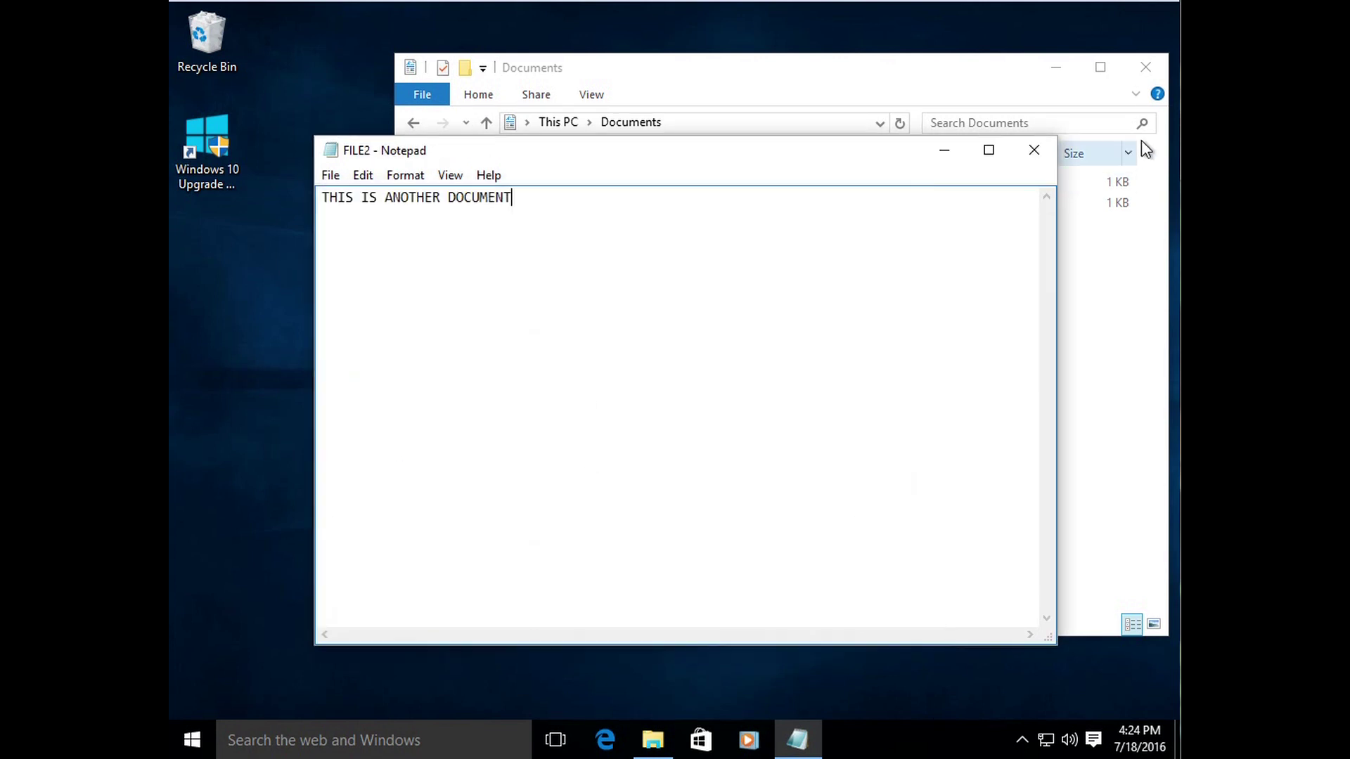
click(1033, 150)
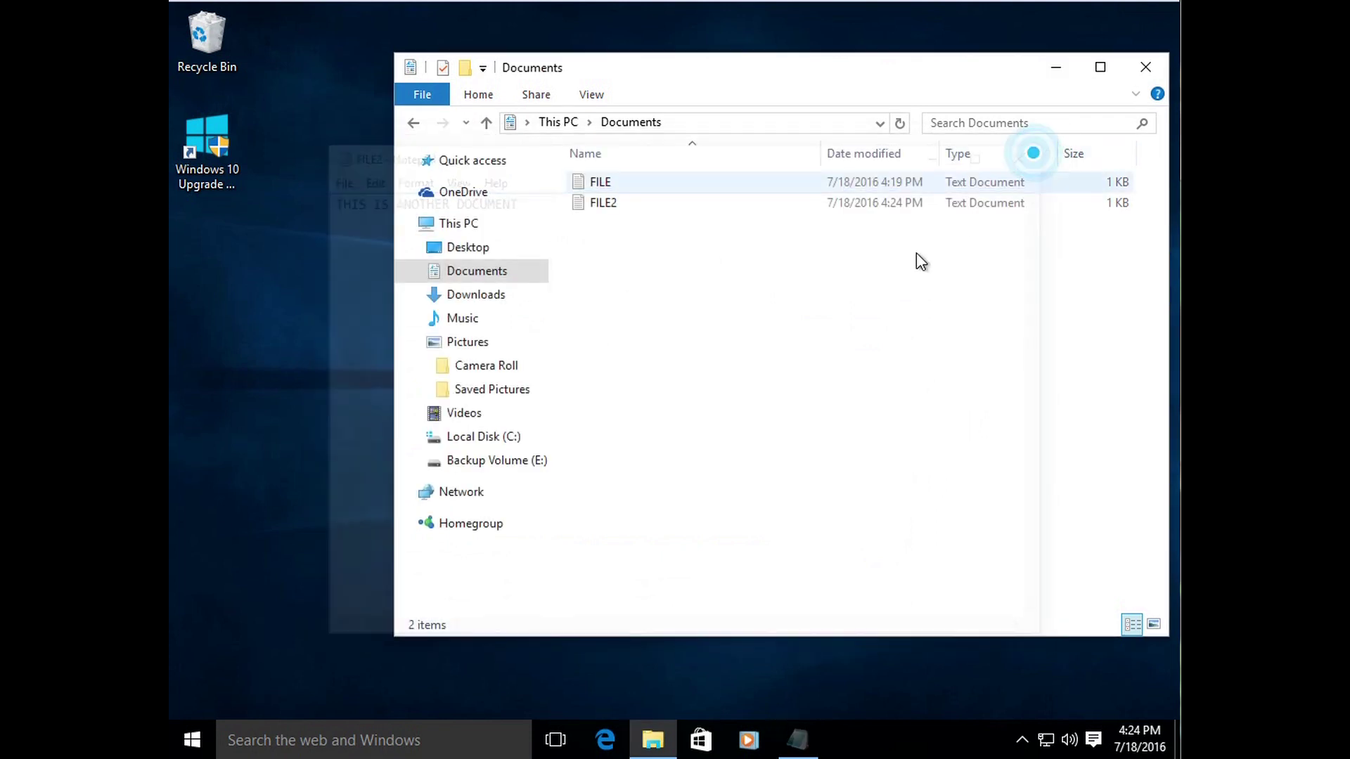
Step: Create another Notepad document reading 'THIS IS ANOTHER', save it as FILE3, and close Notepad
click(332, 742)
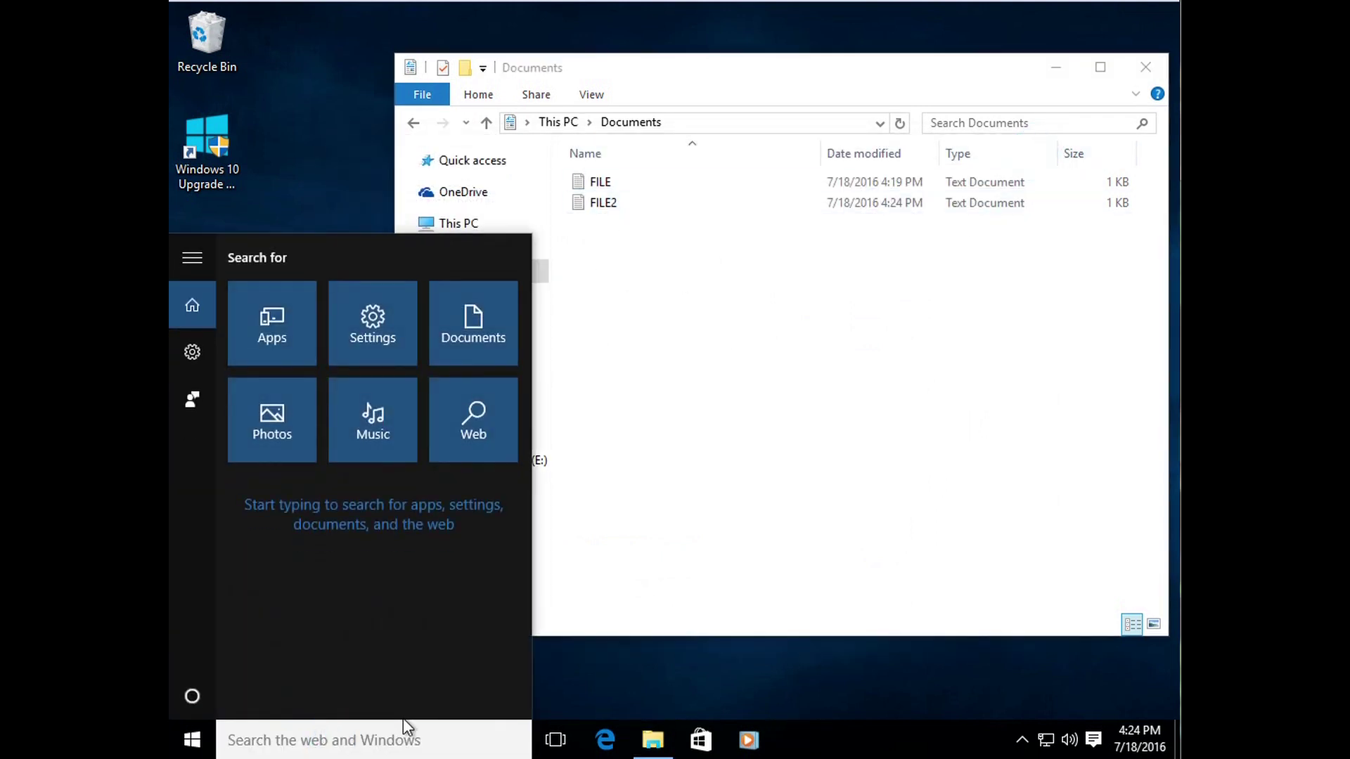
text(NOTEPAD)
key(Return)
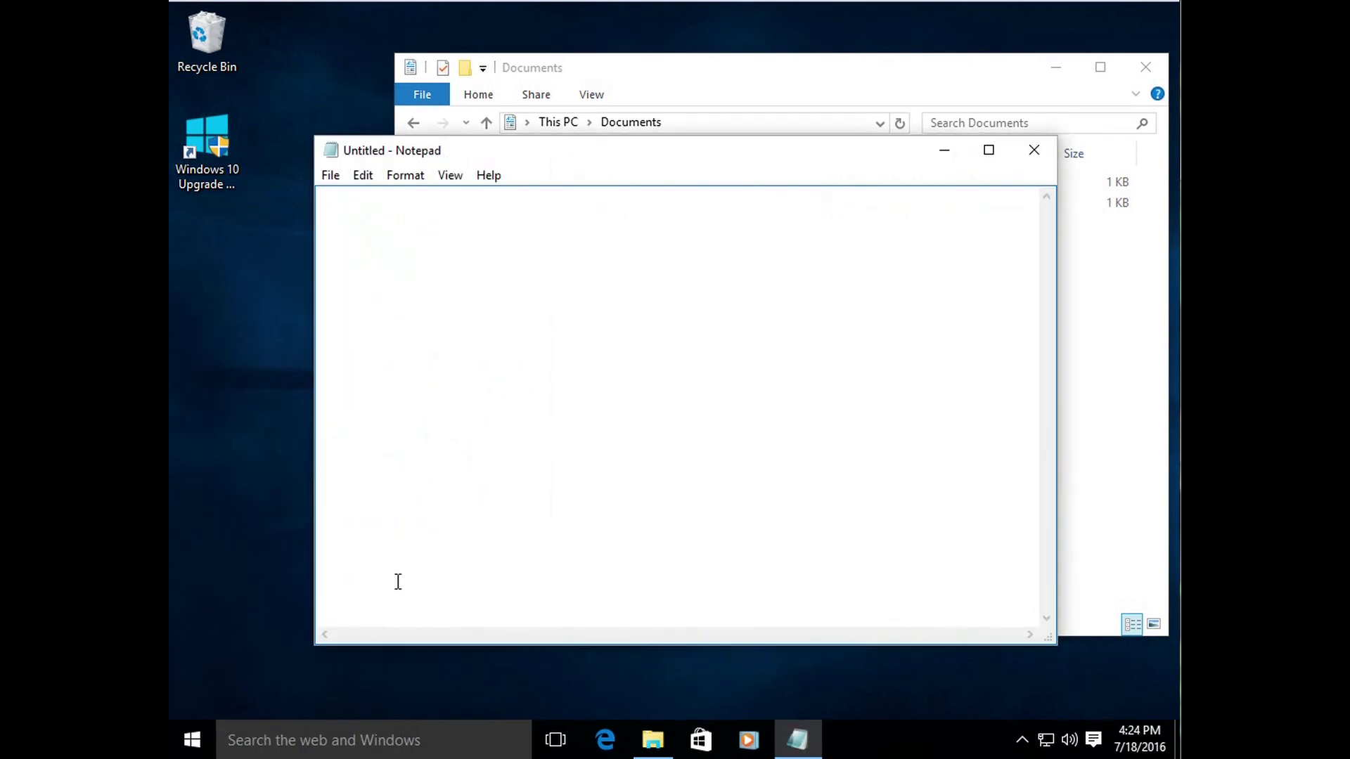
text(THIS IS ANOTHER FILE AGAIN)
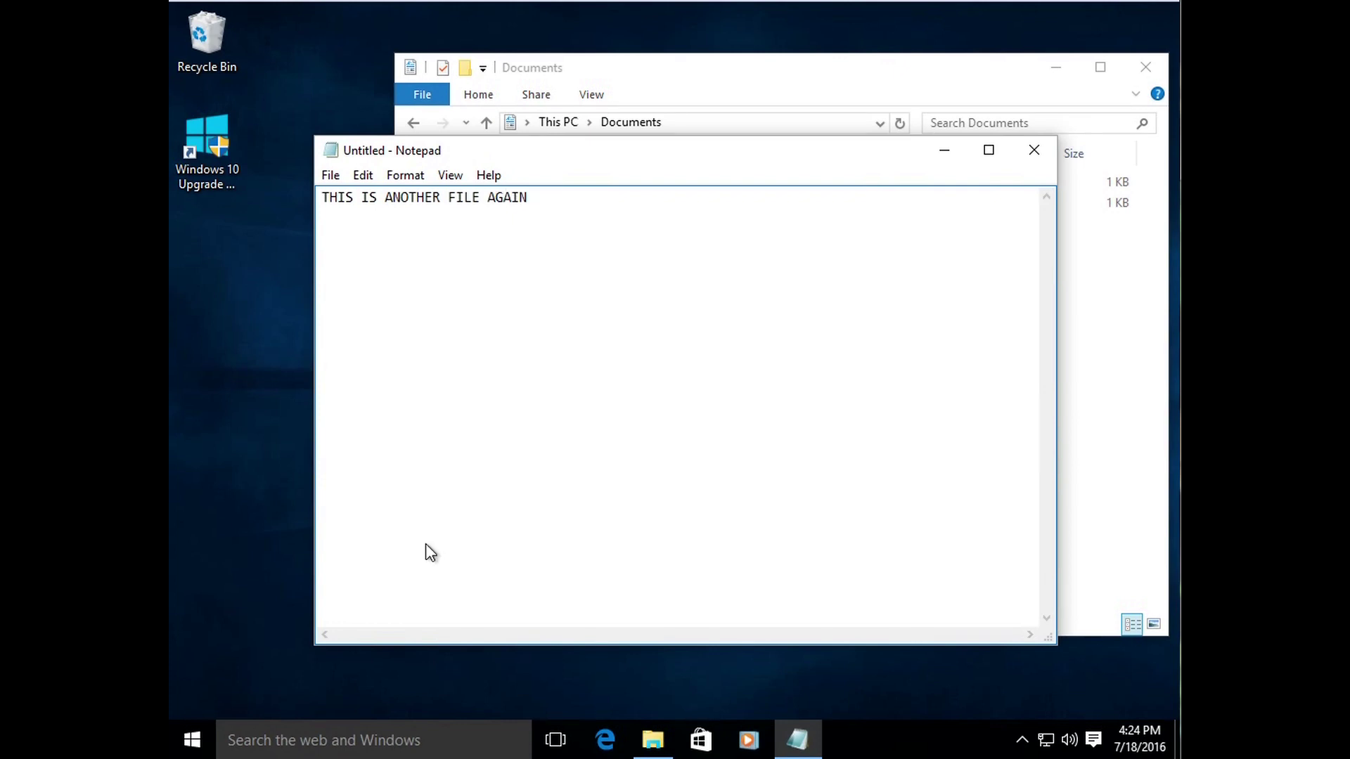
key(ctrl+s)
text(FILE3)
click(745, 618)
click(1027, 154)
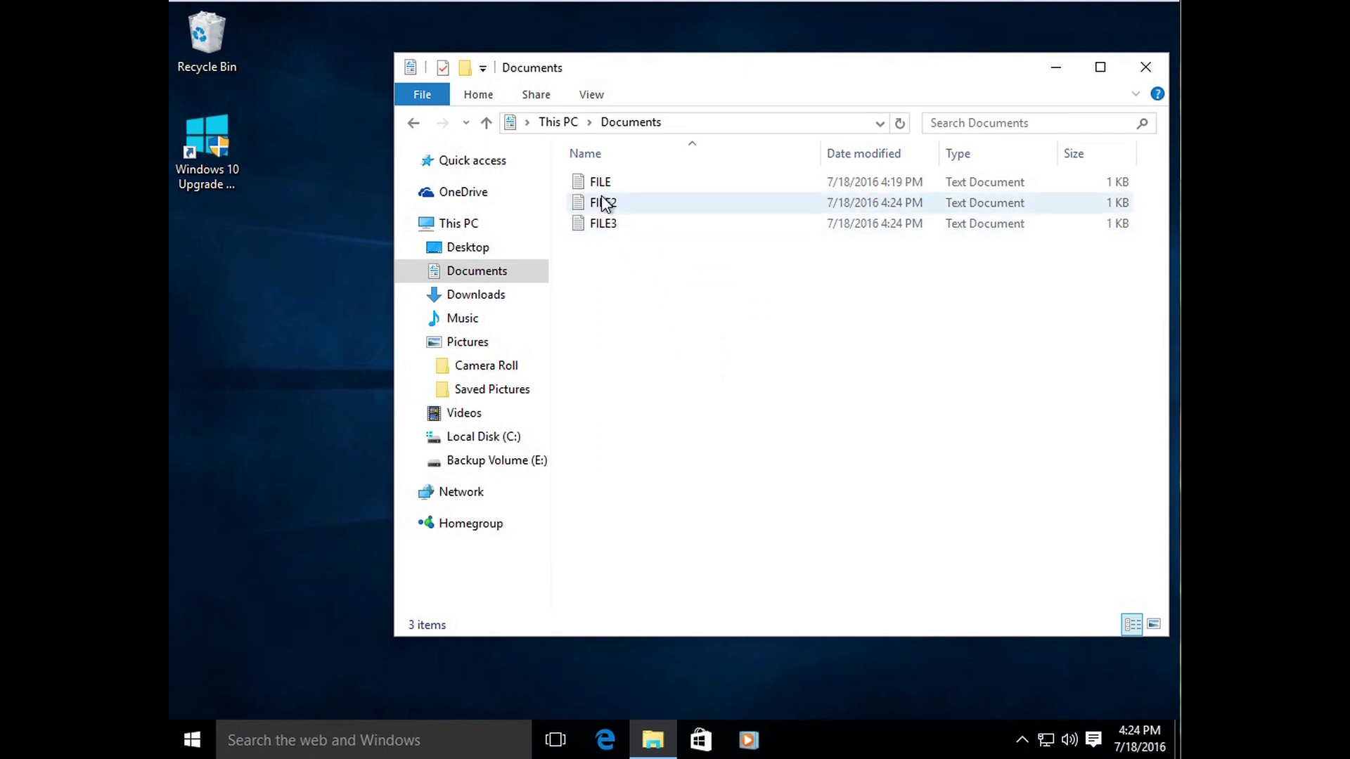
Step: Select FILE, FILE2 and FILE3 in Documents and move them onto the desktop
mouse_move(599, 189)
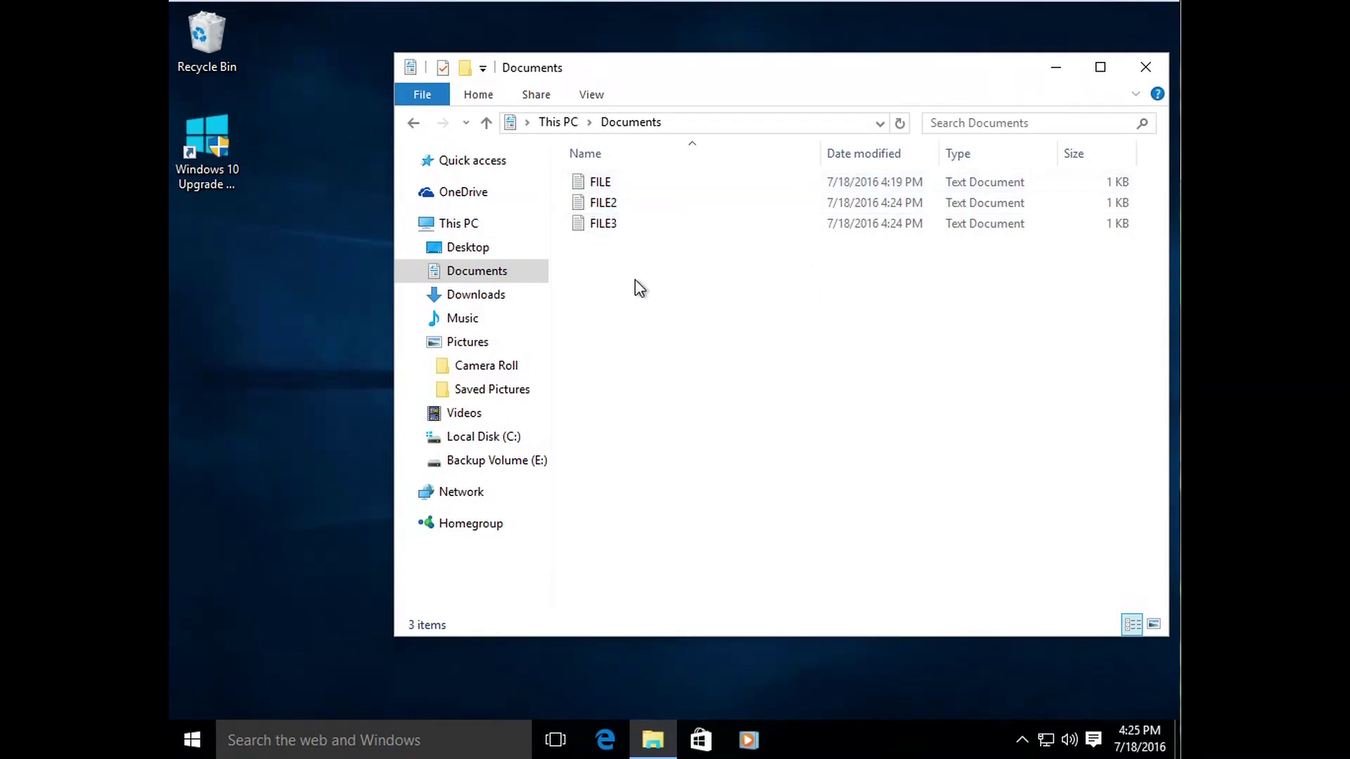
click(618, 236)
drag(825, 317, 653, 178)
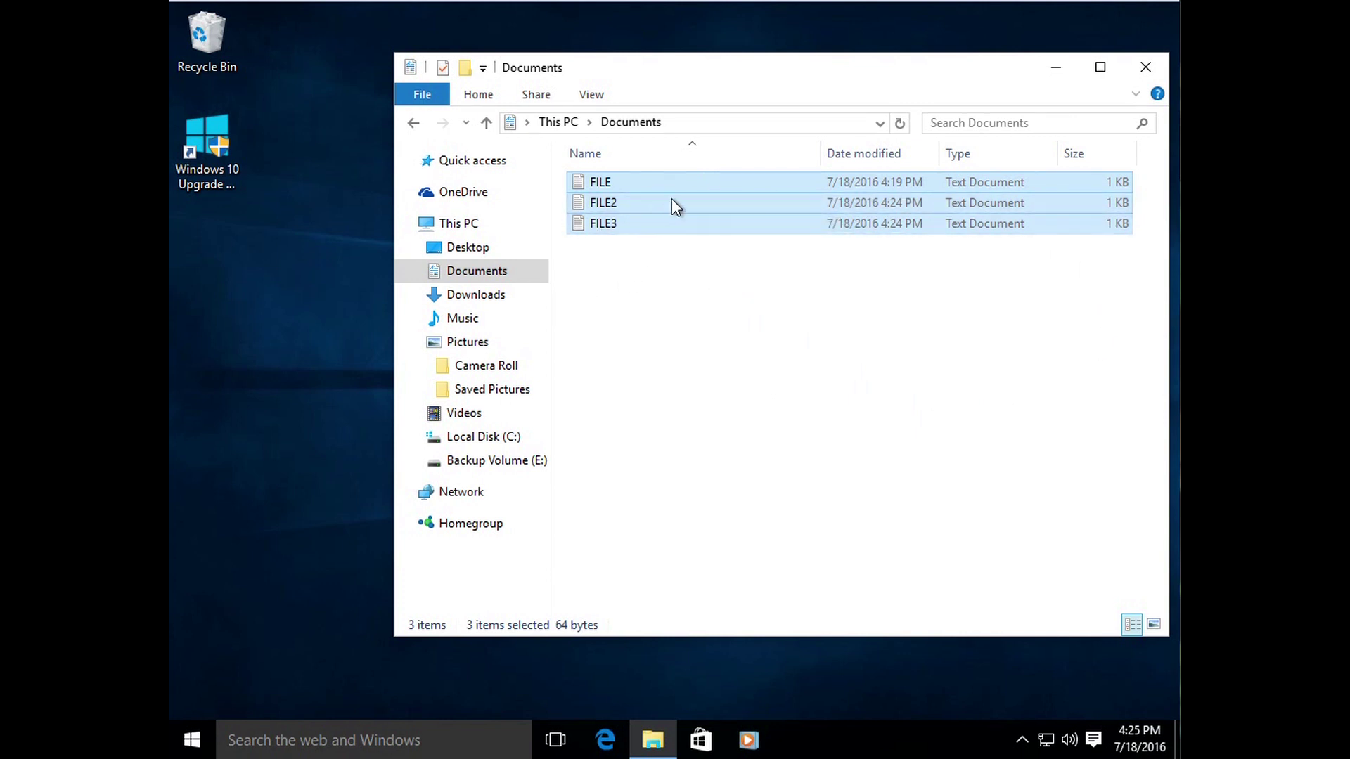
mouse_move(672, 200)
drag(750, 184, 246, 332)
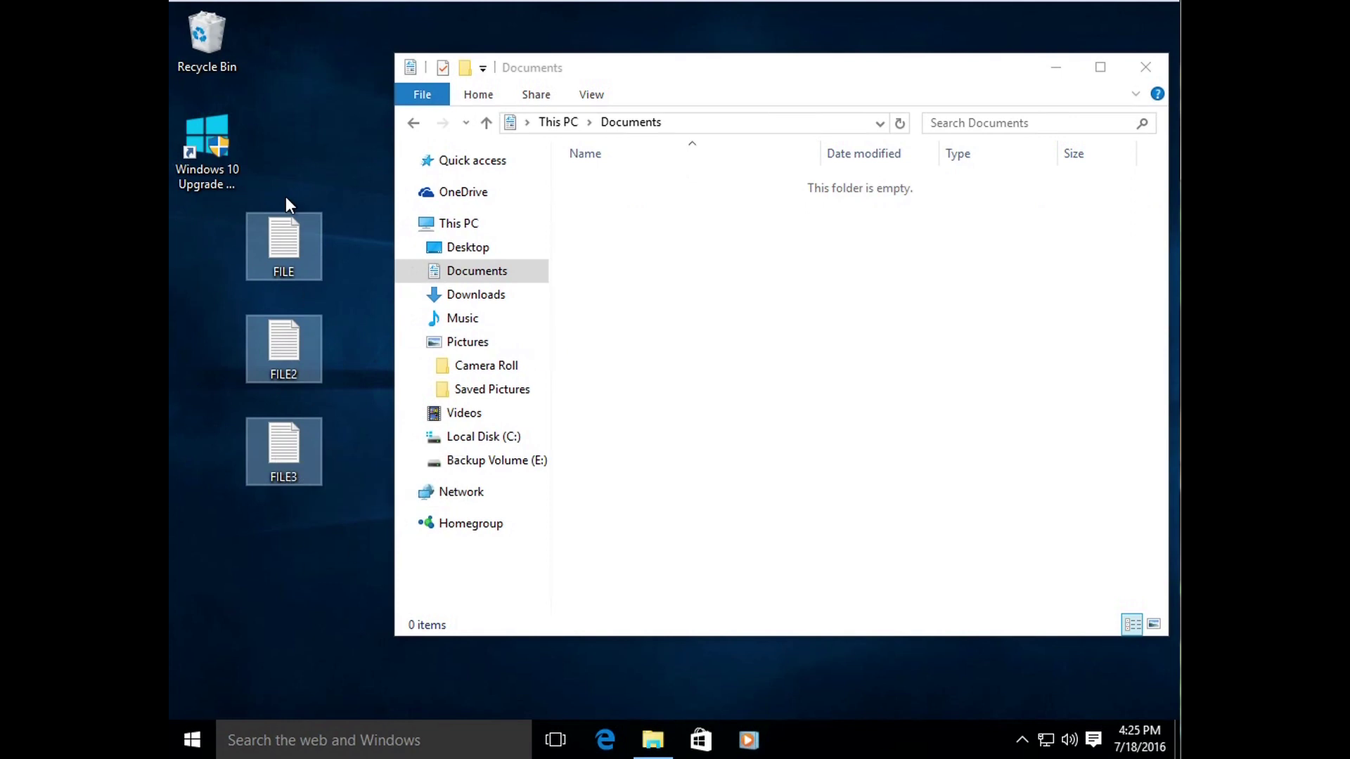
Step: Box-select the three files on the desktop and drag them back into Documents
click(326, 146)
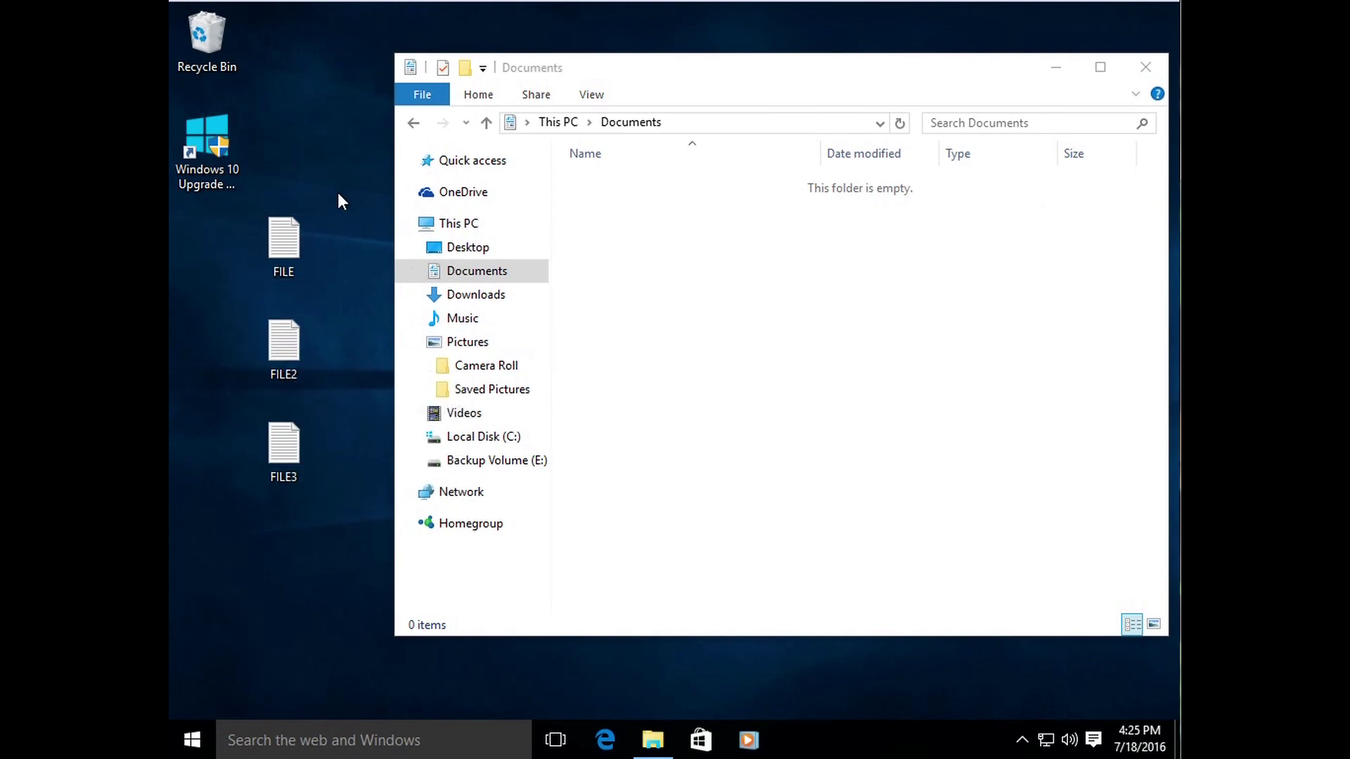
drag(351, 183, 218, 492)
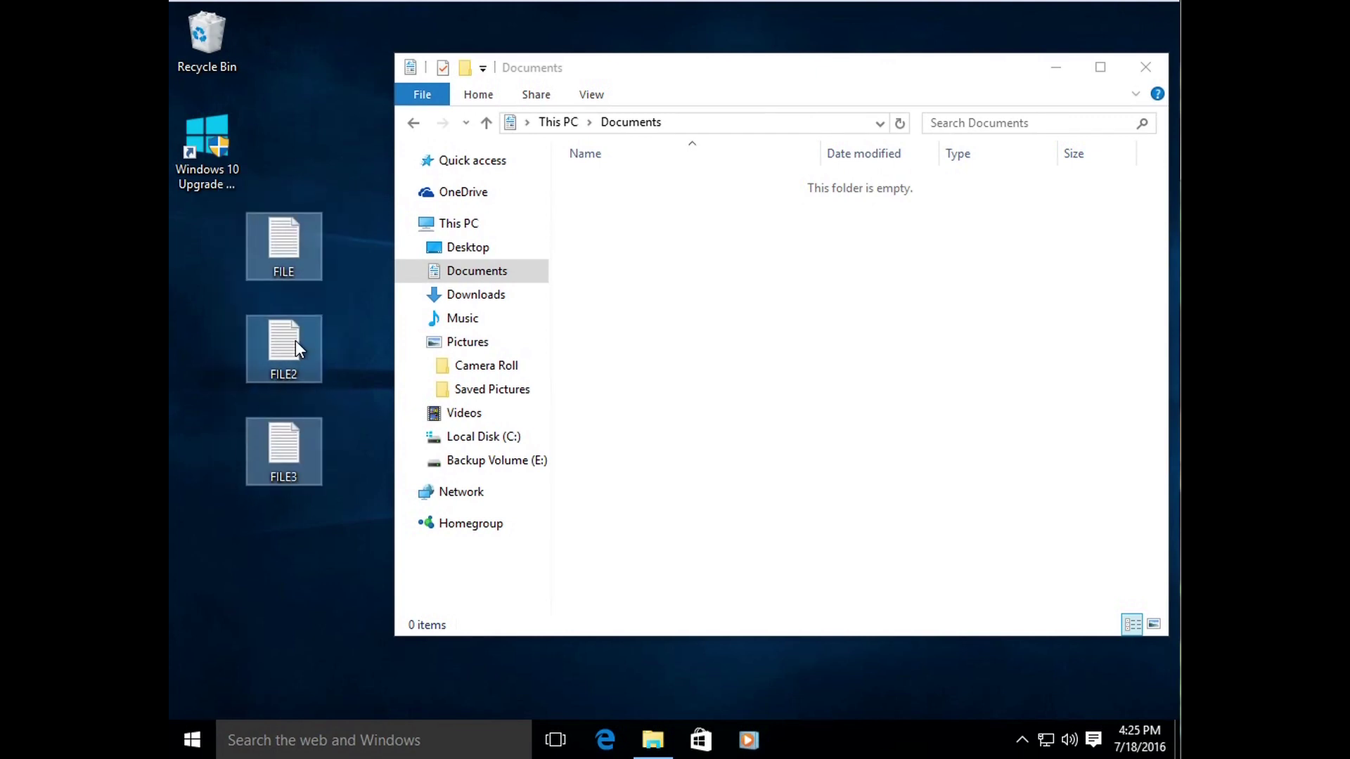
drag(269, 331, 636, 313)
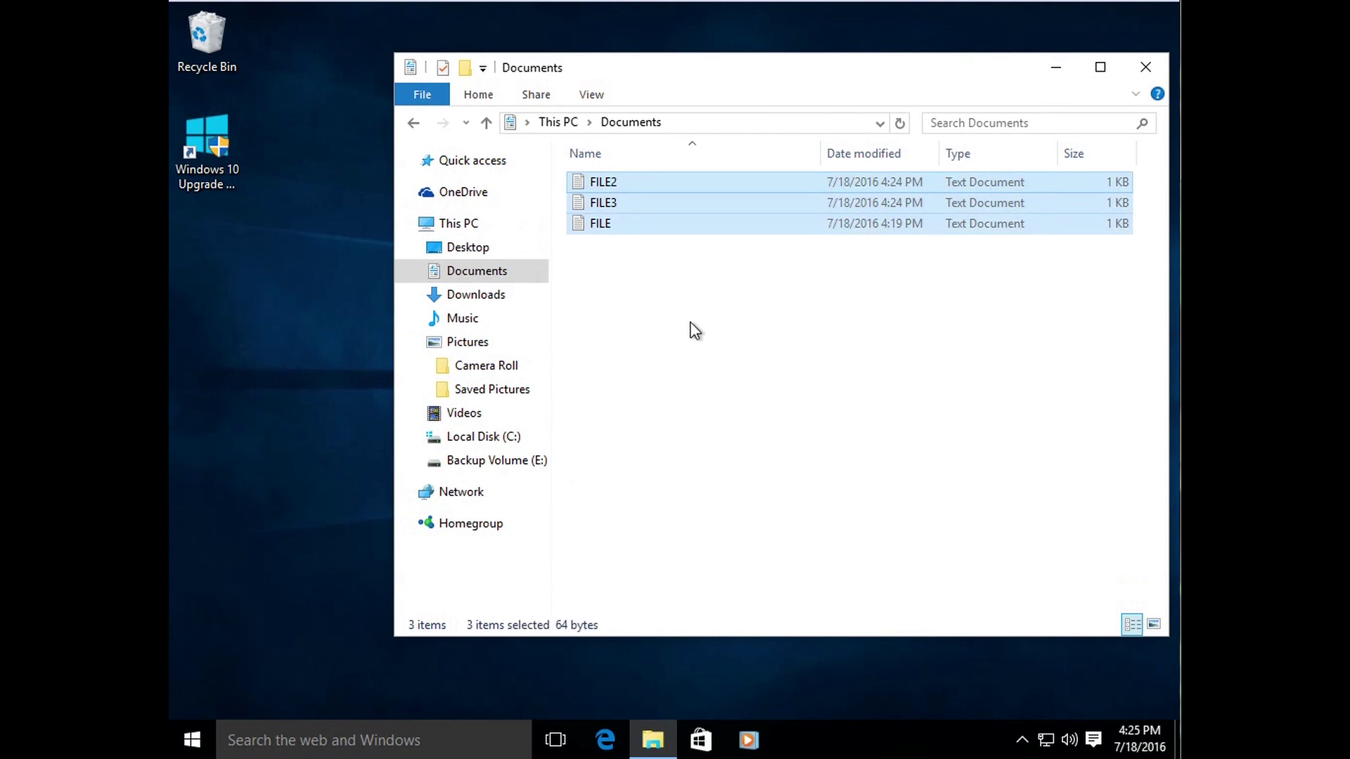
right_click(614, 204)
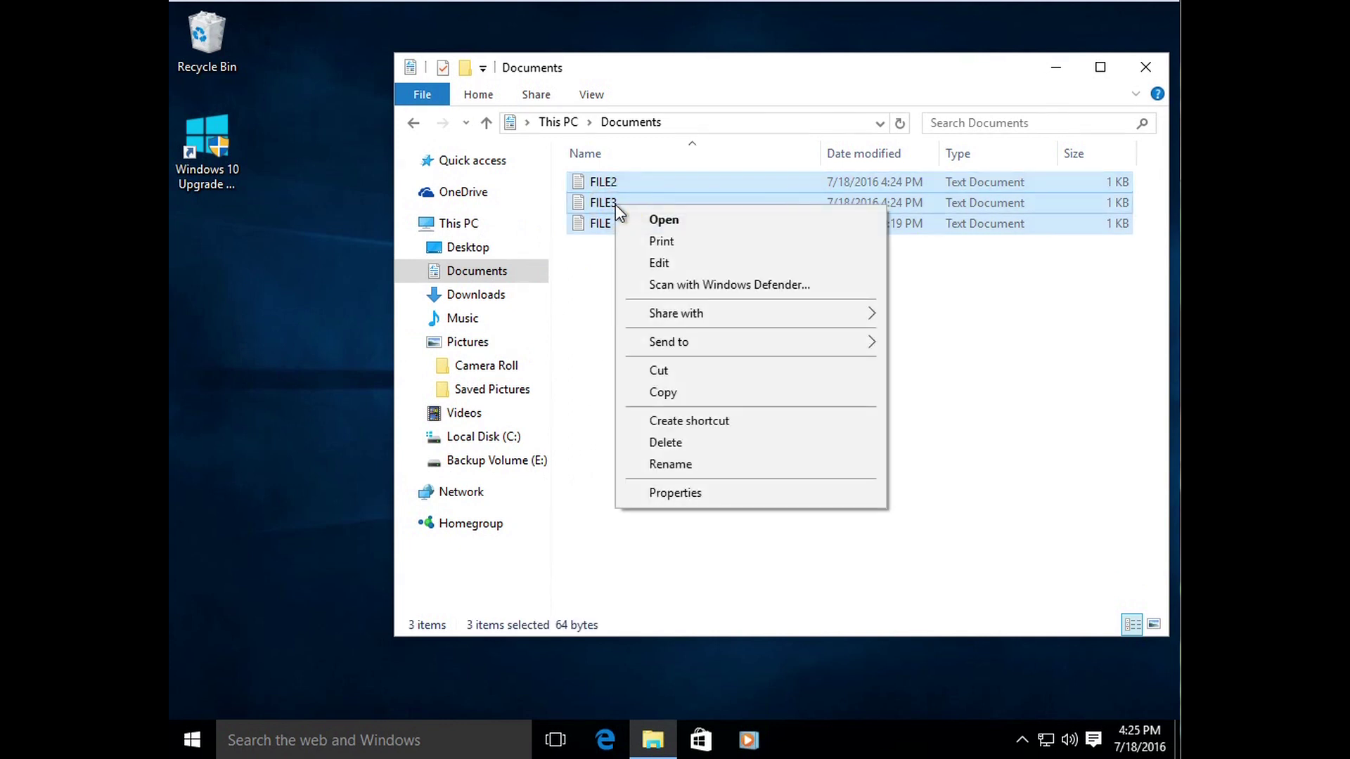
click(719, 391)
right_click(260, 315)
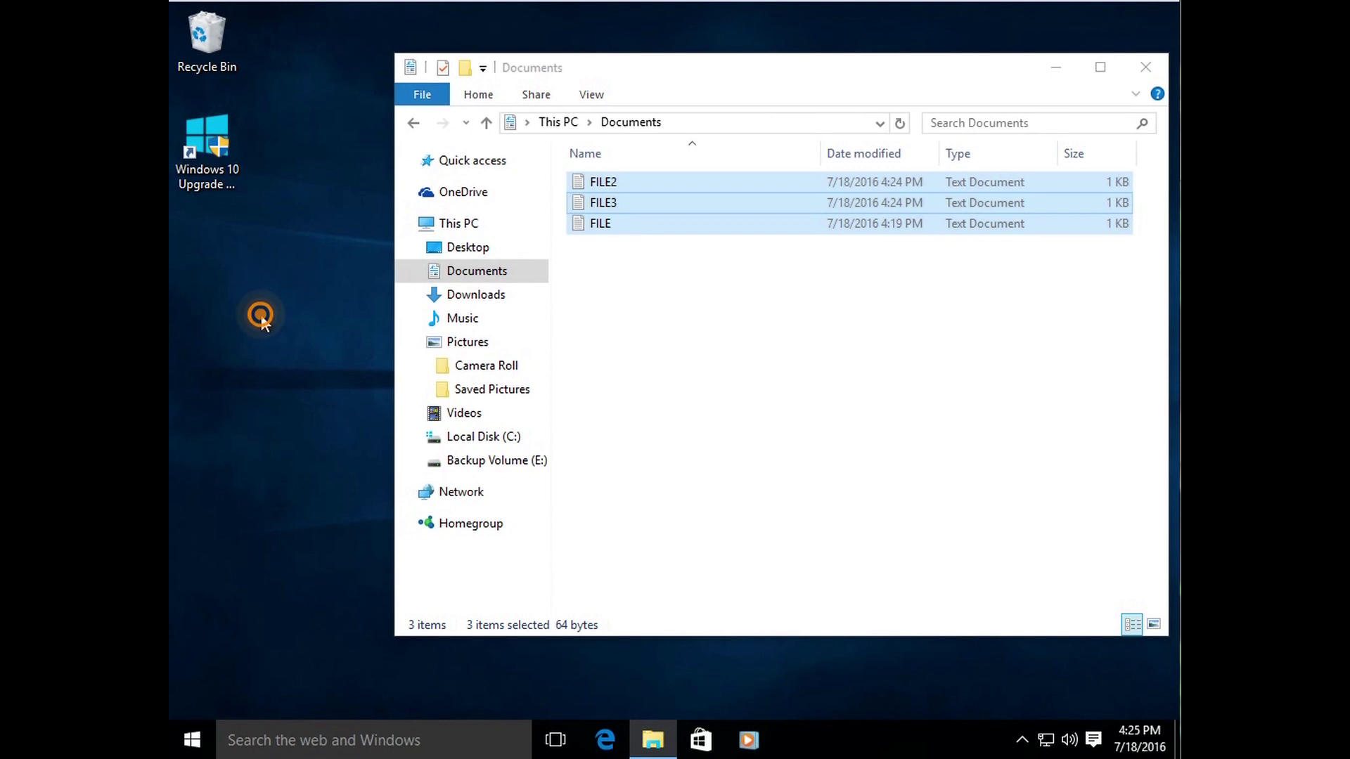
click(351, 398)
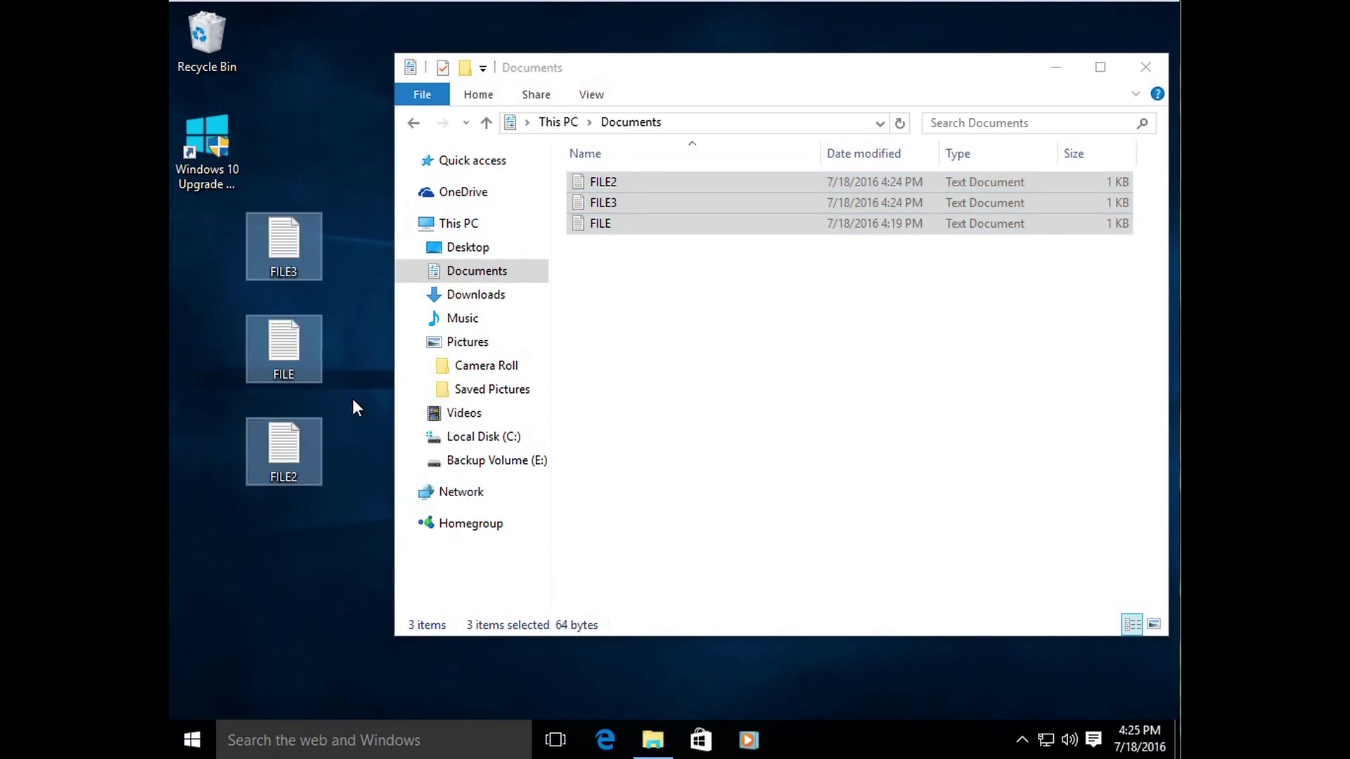
click(356, 382)
click(630, 261)
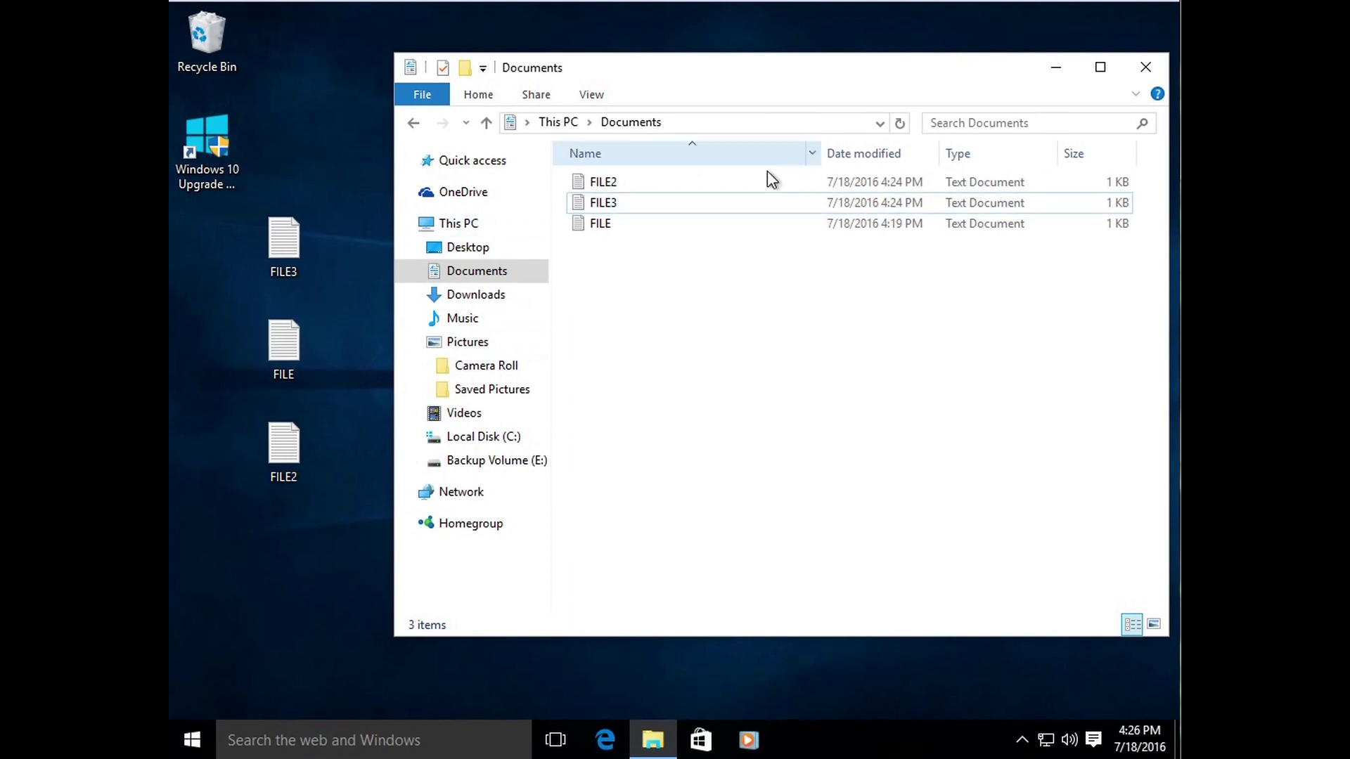
drag(353, 218, 242, 495)
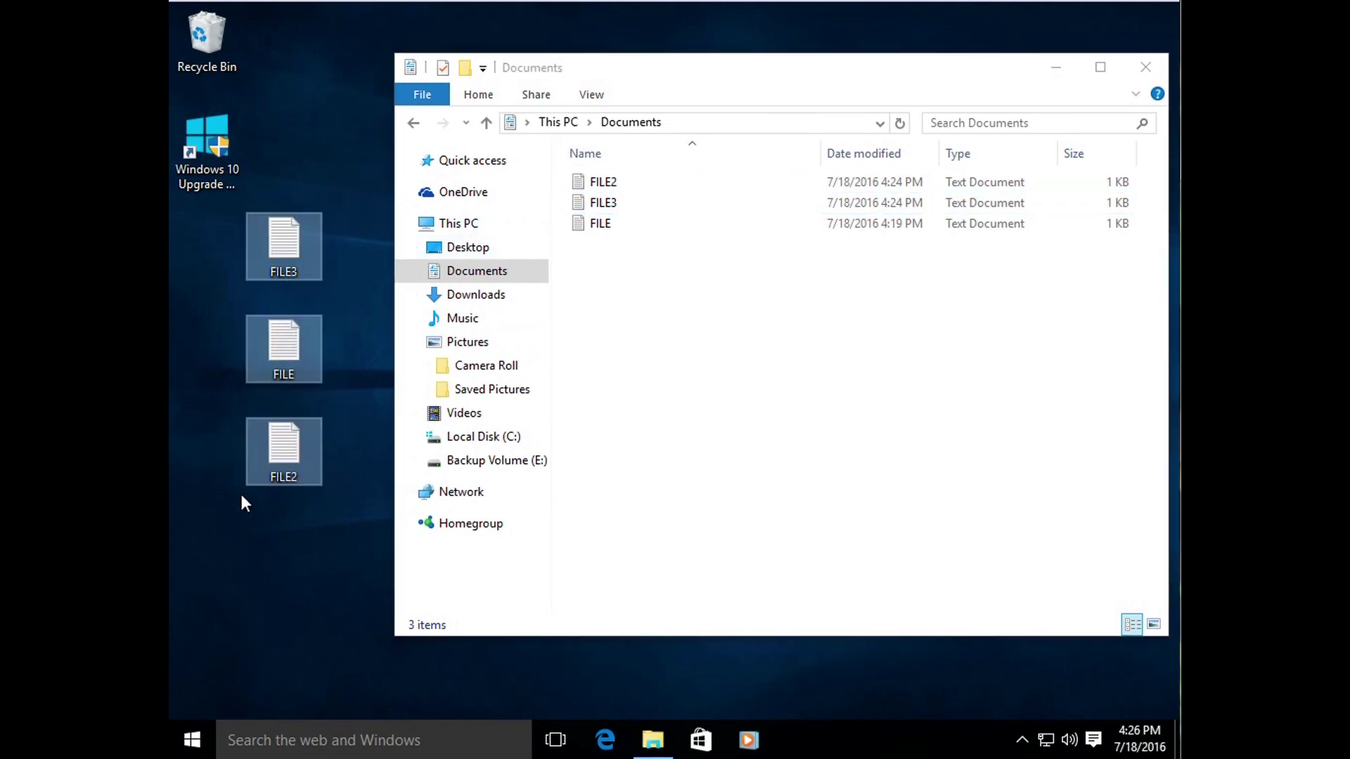
right_click(280, 251)
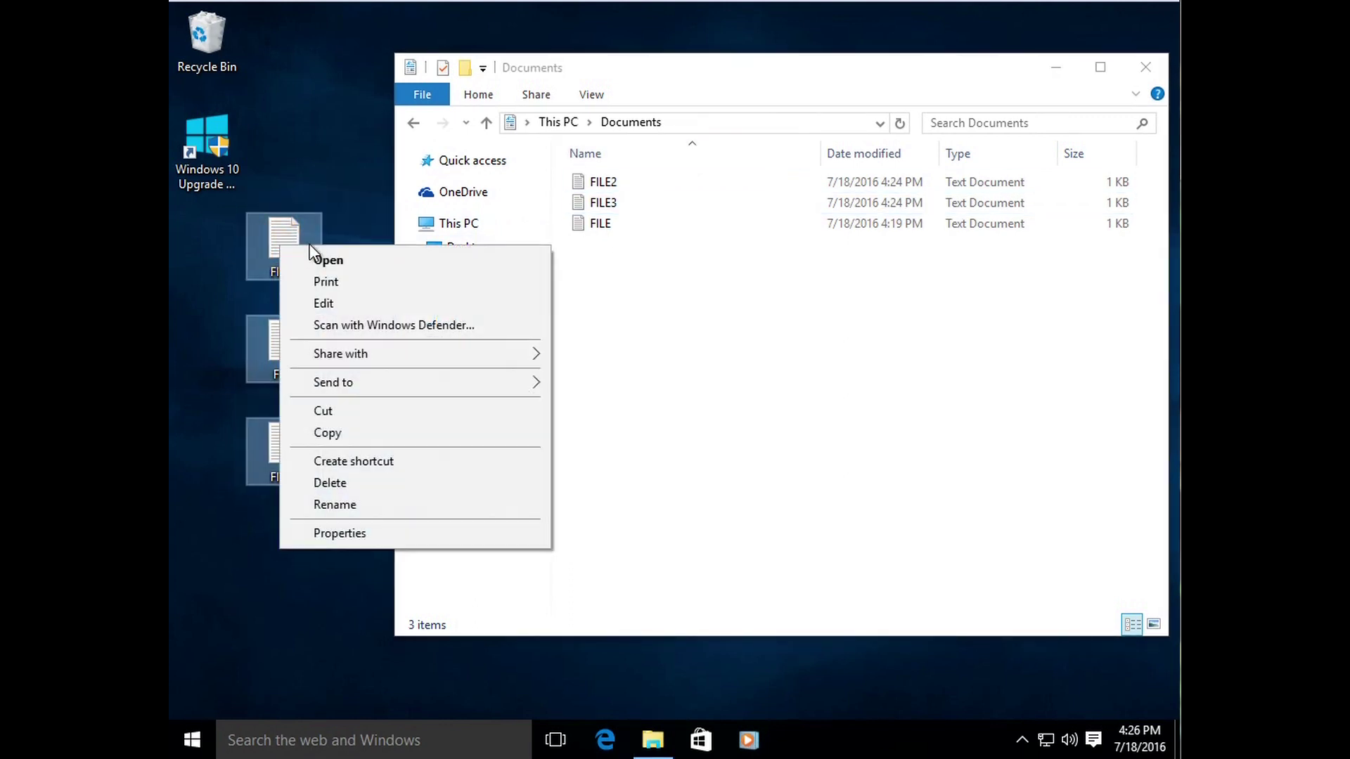
click(354, 481)
click(749, 385)
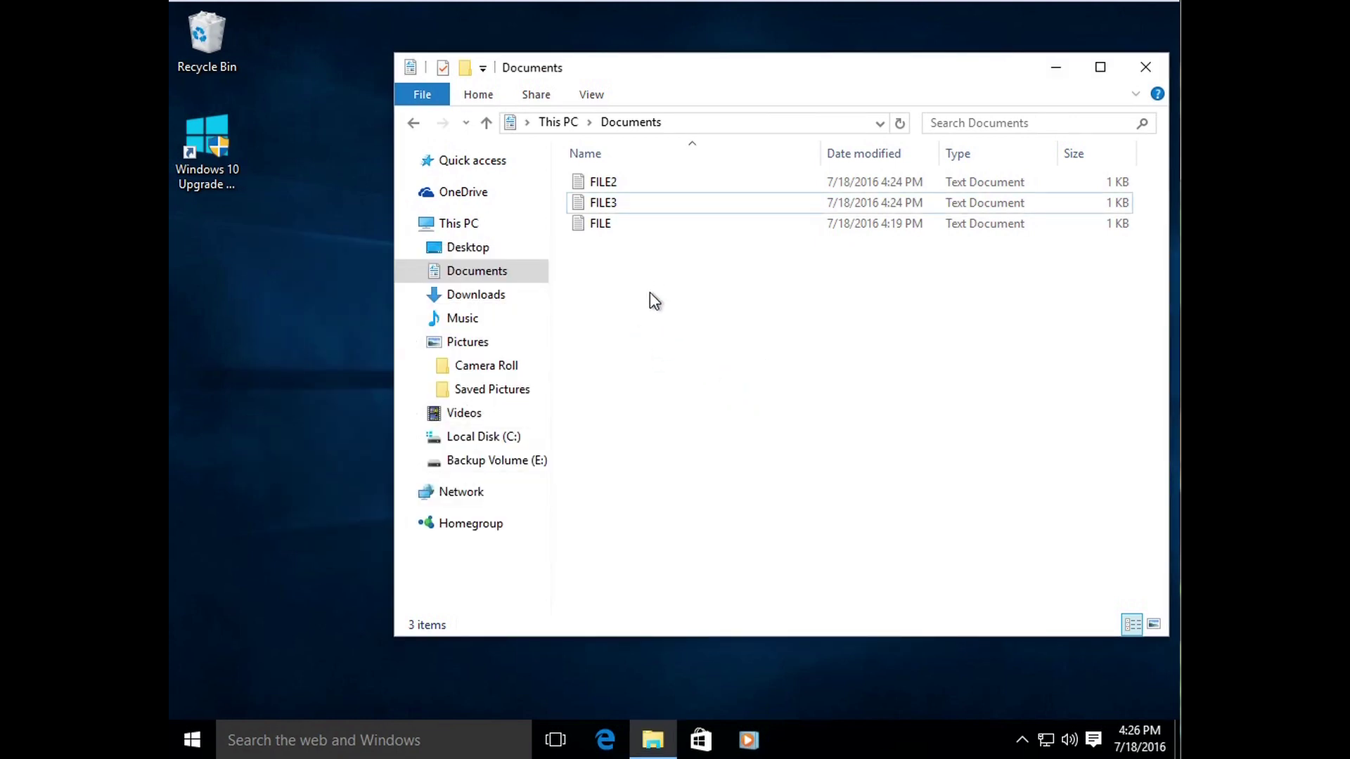
drag(686, 73, 628, 82)
click(562, 212)
click(594, 288)
click(550, 232)
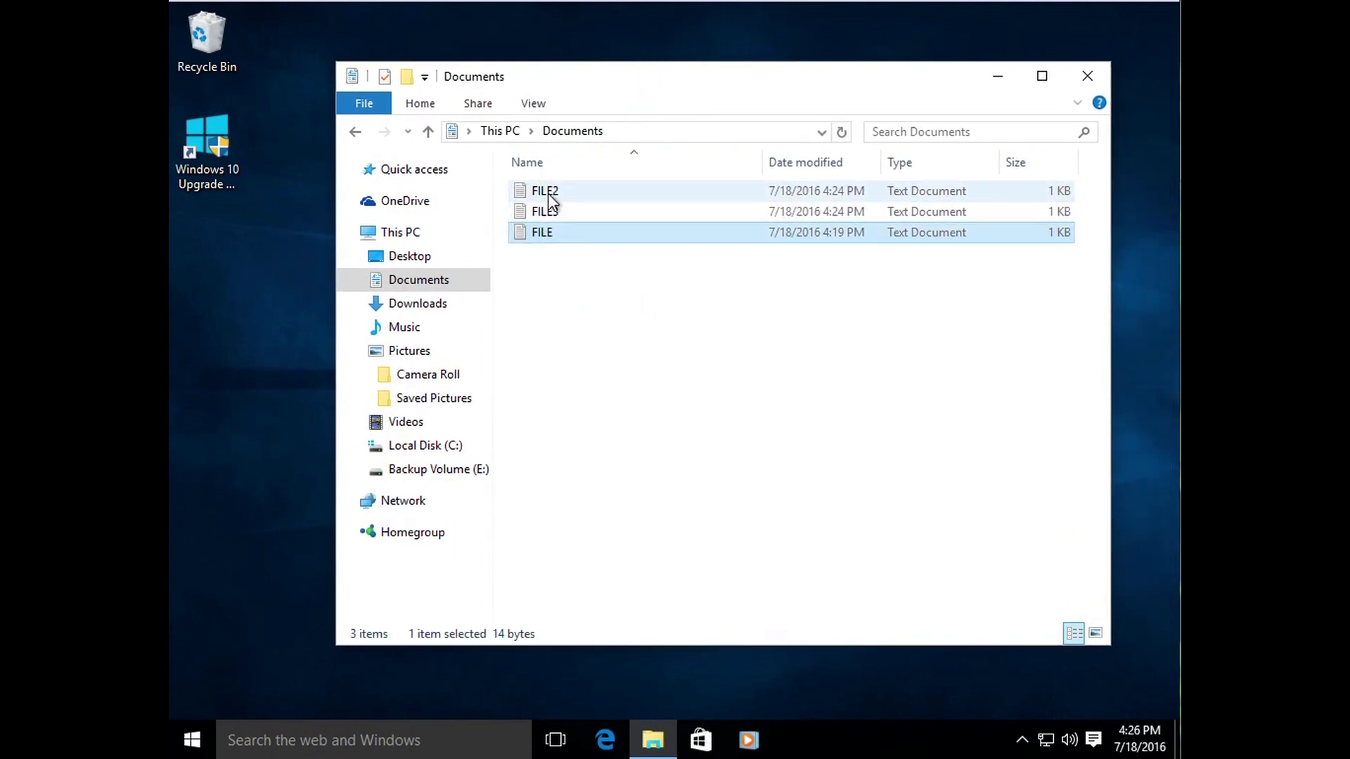
click(547, 192)
click(551, 236)
drag(547, 276, 571, 186)
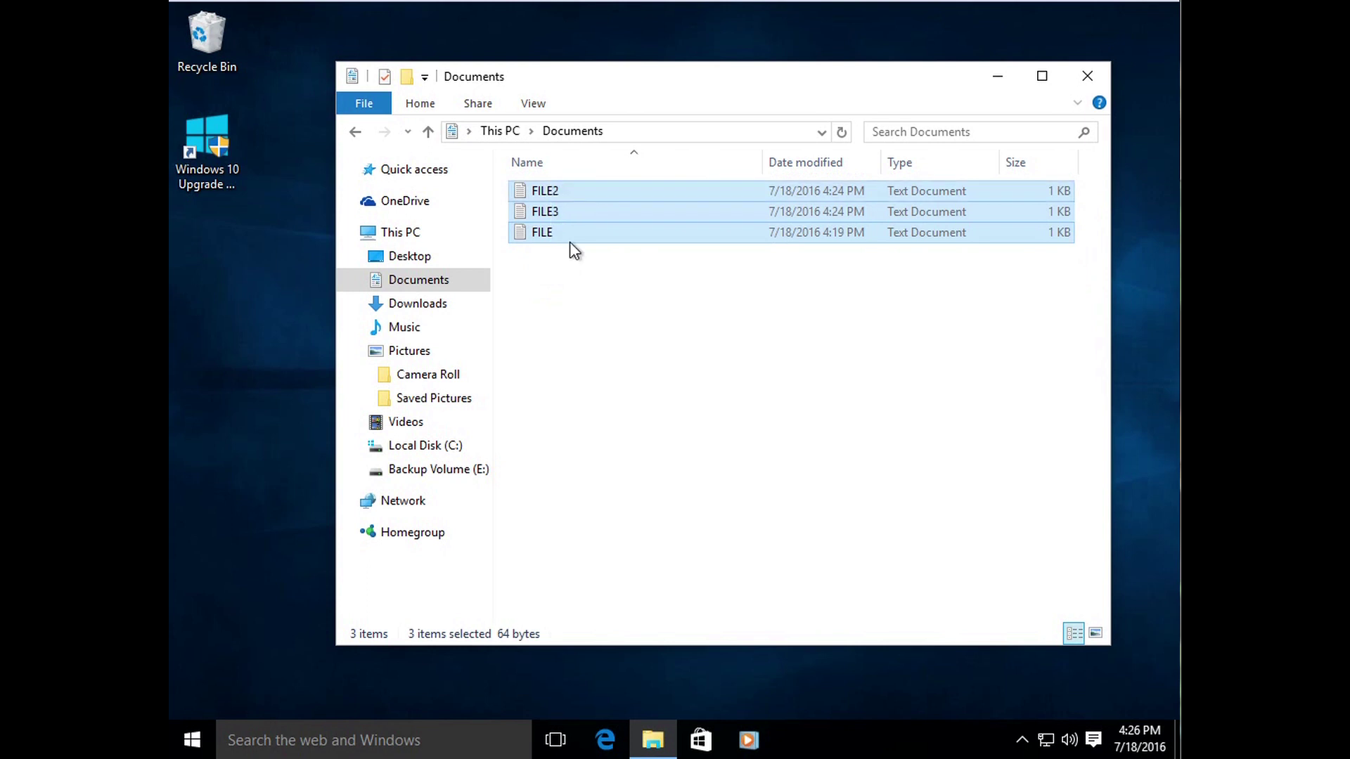
click(561, 312)
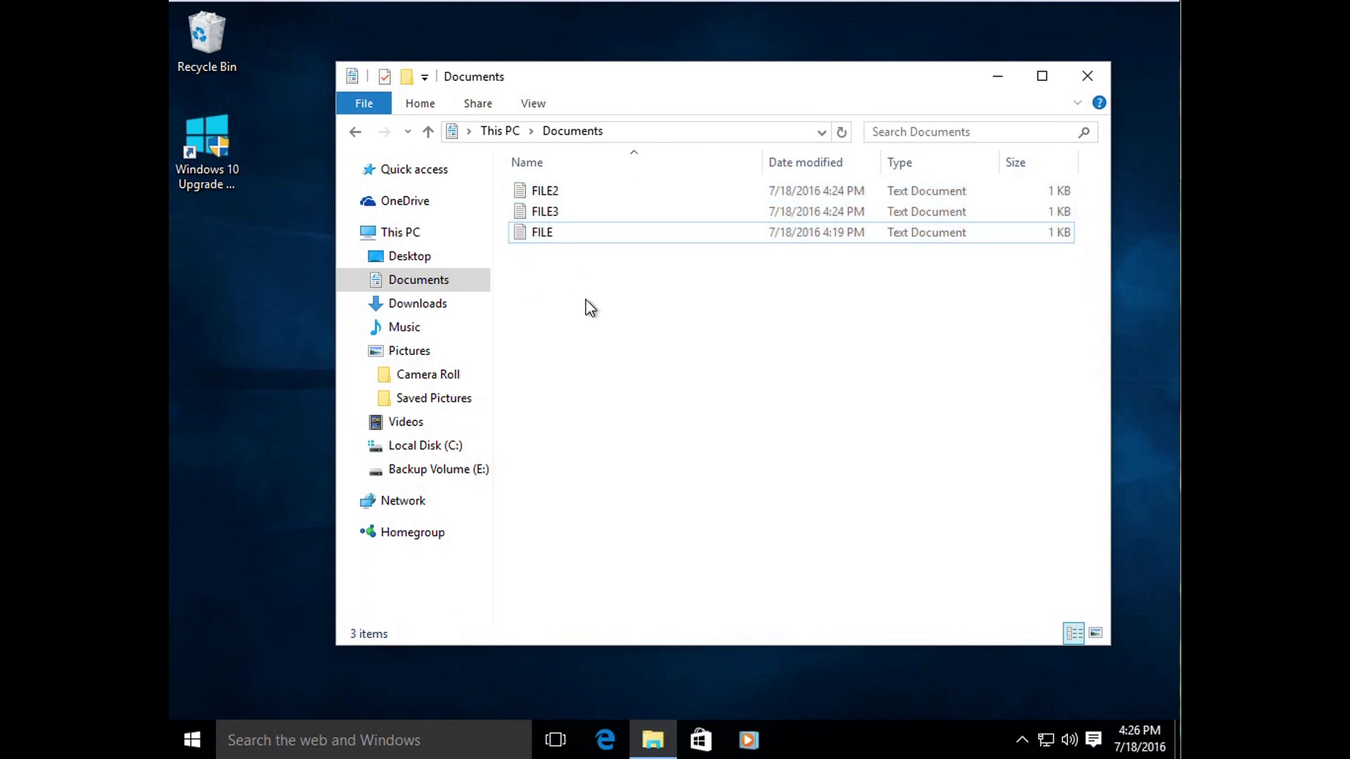
click(588, 295)
click(570, 185)
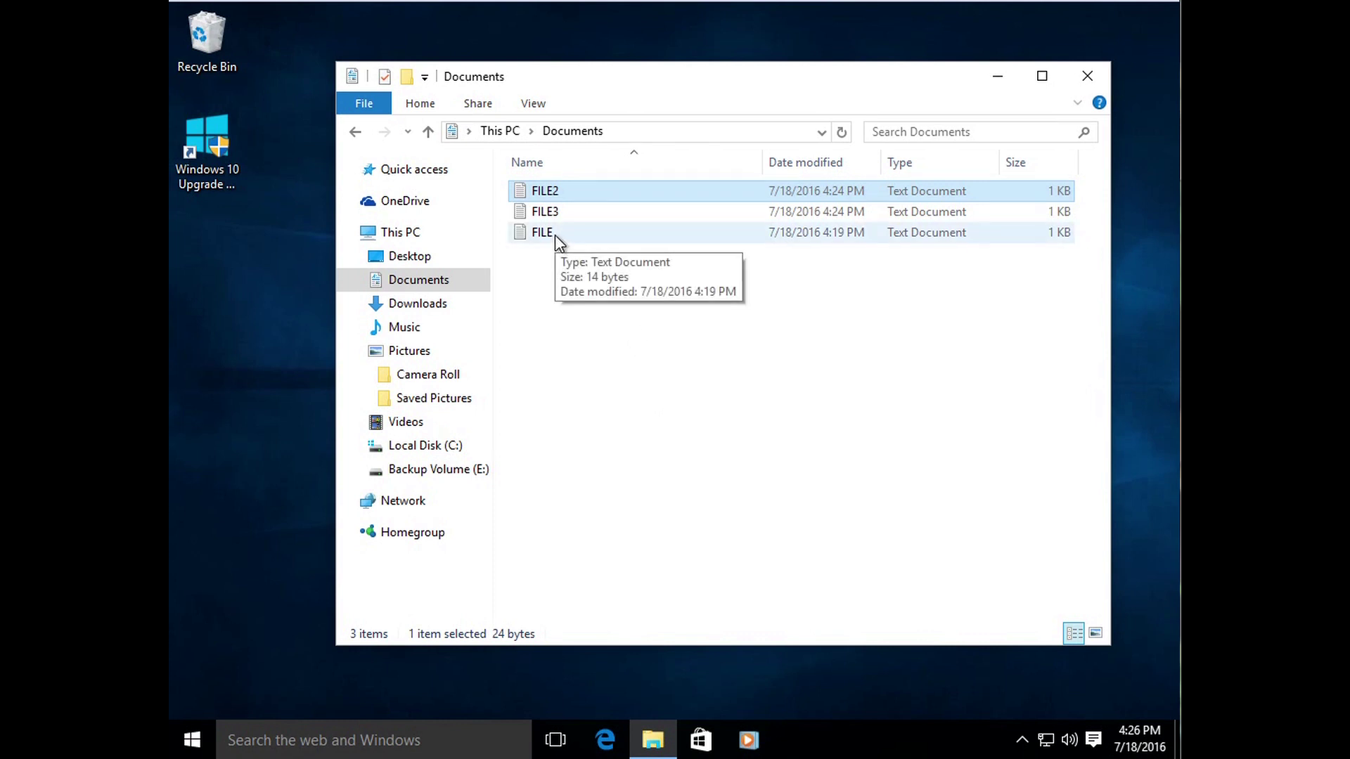
ctrl+click(554, 234)
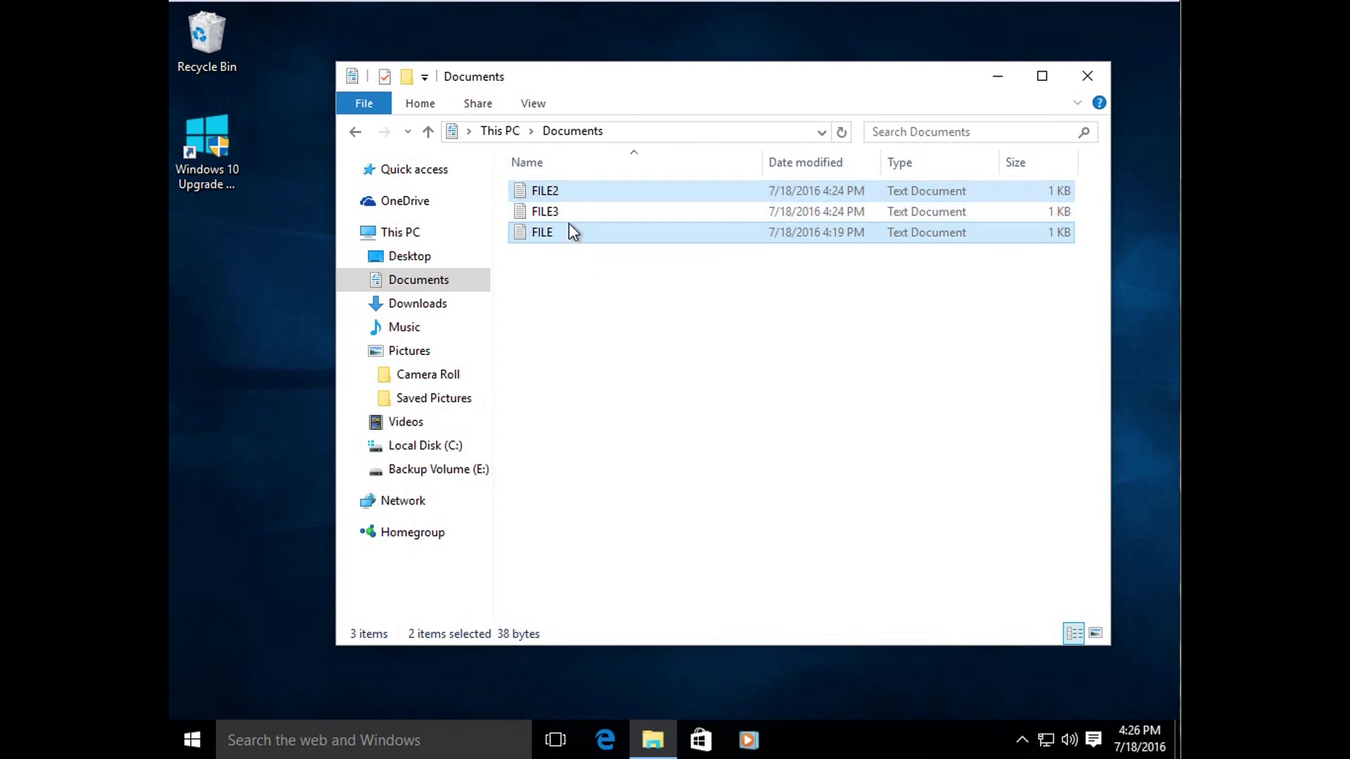
ctrl+click(564, 211)
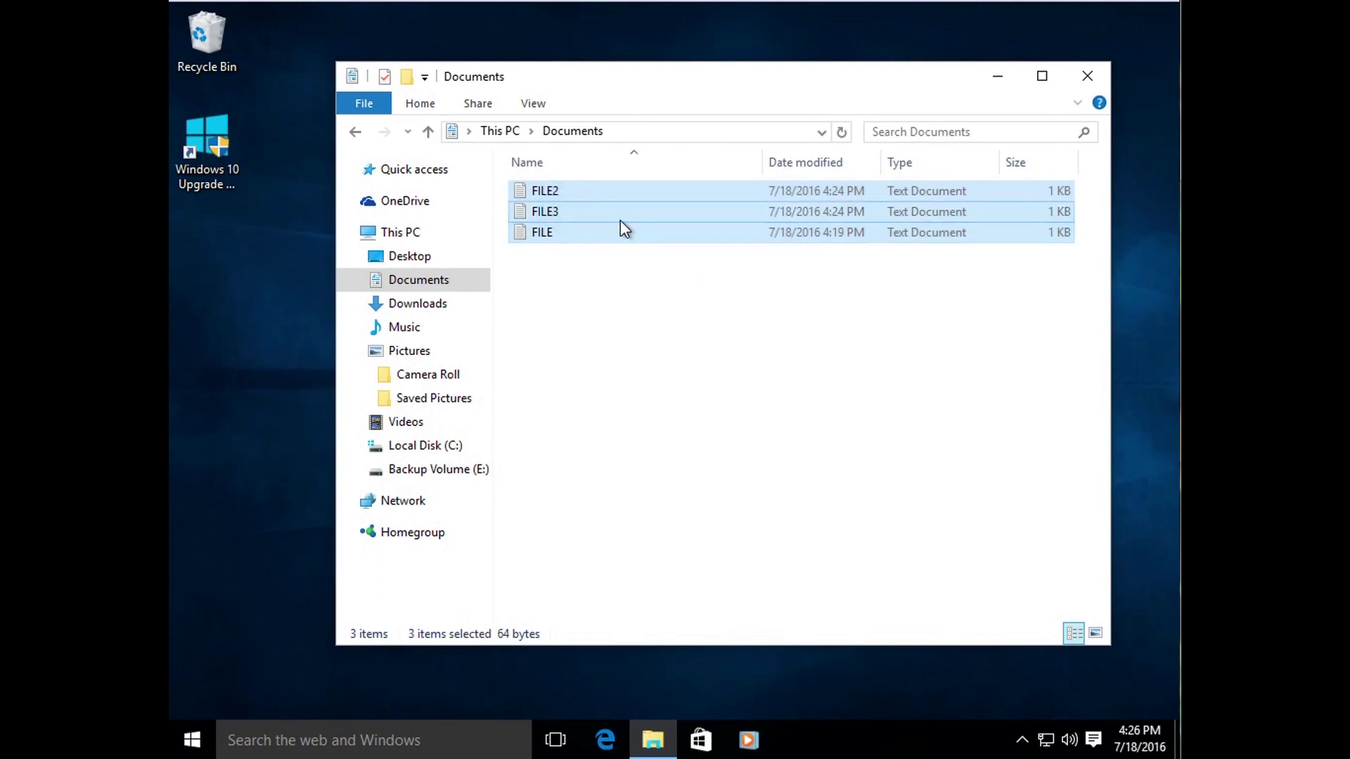
ctrl+click(589, 212)
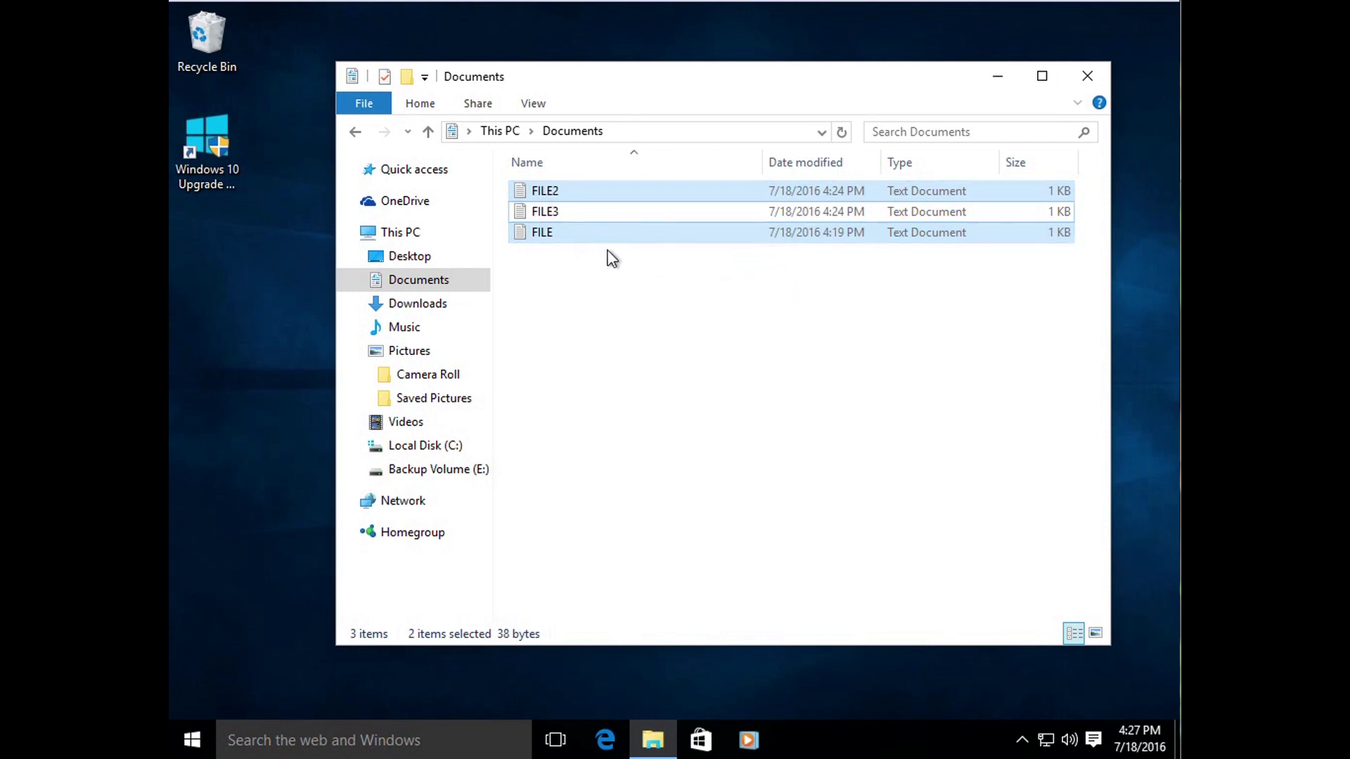
drag(627, 232, 254, 397)
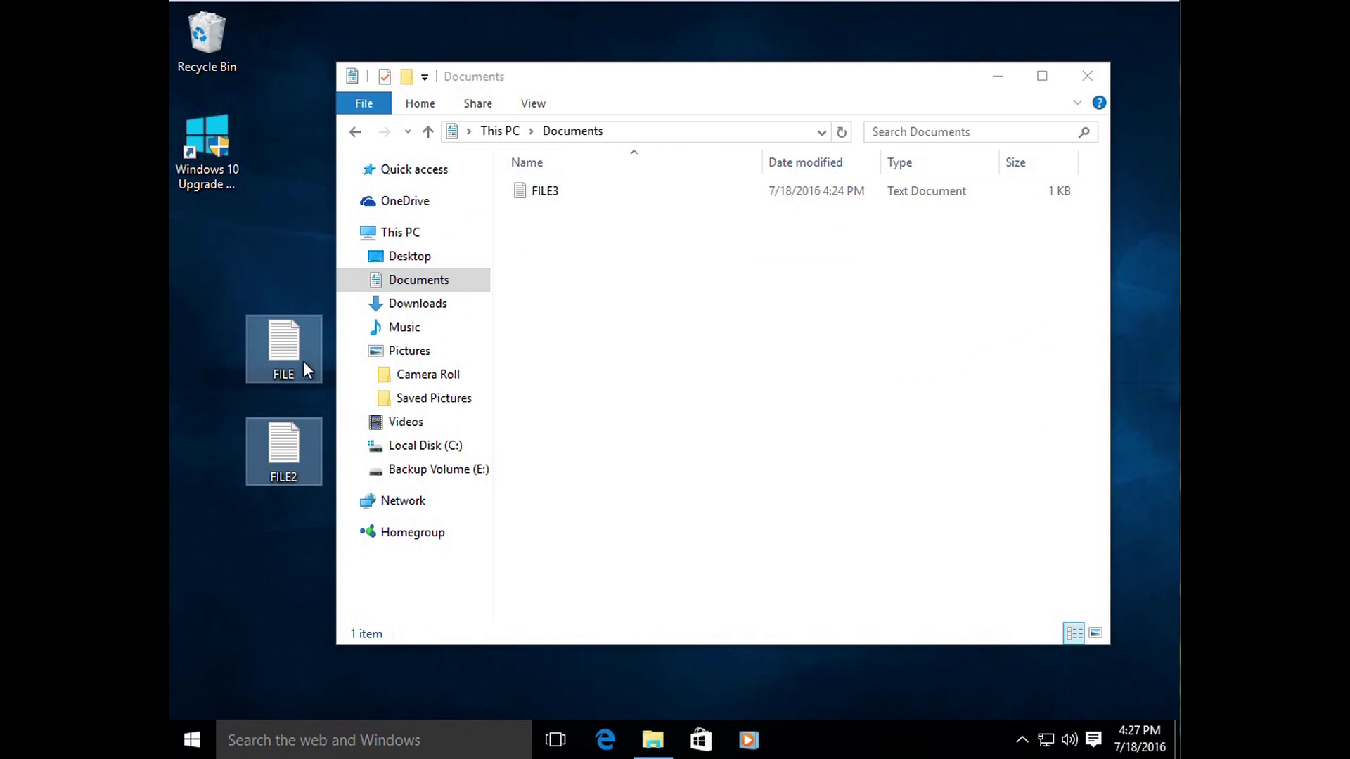
click(272, 551)
click(301, 444)
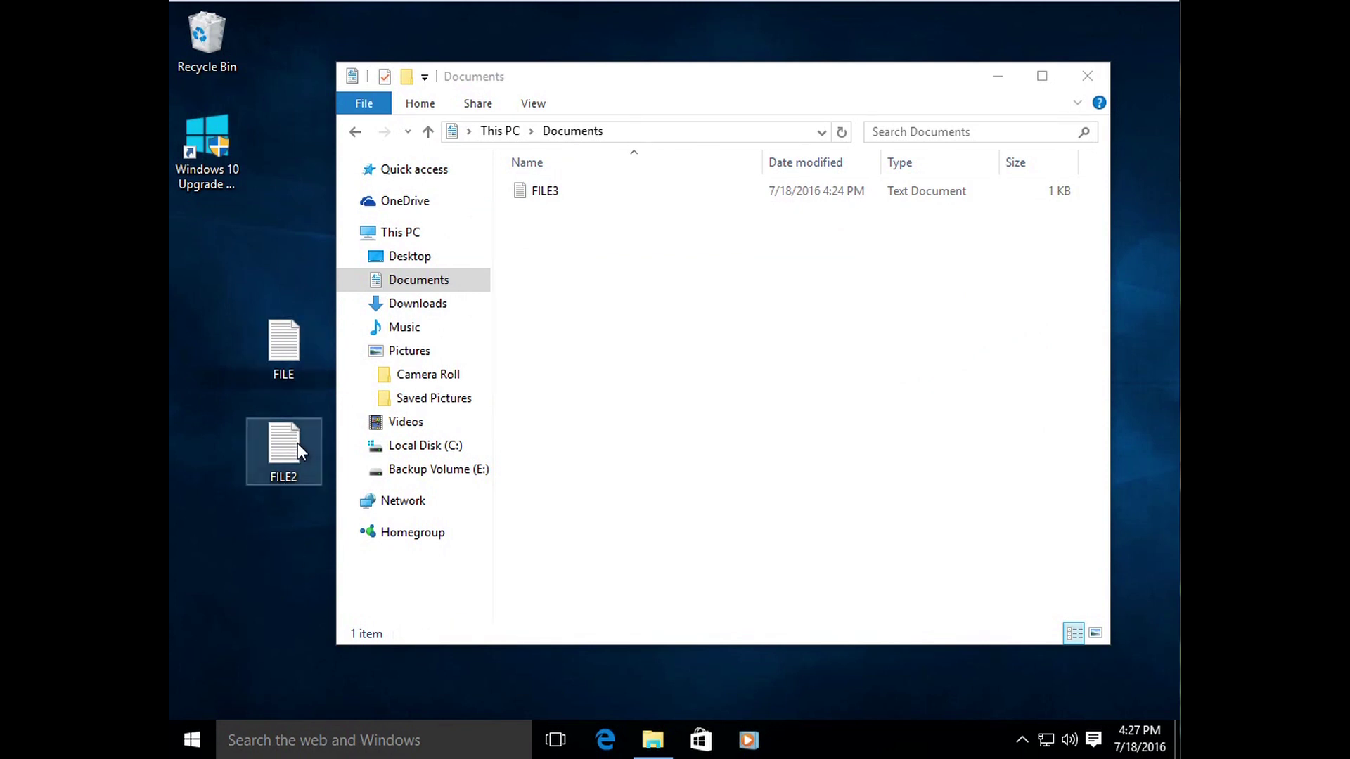
ctrl+click(300, 352)
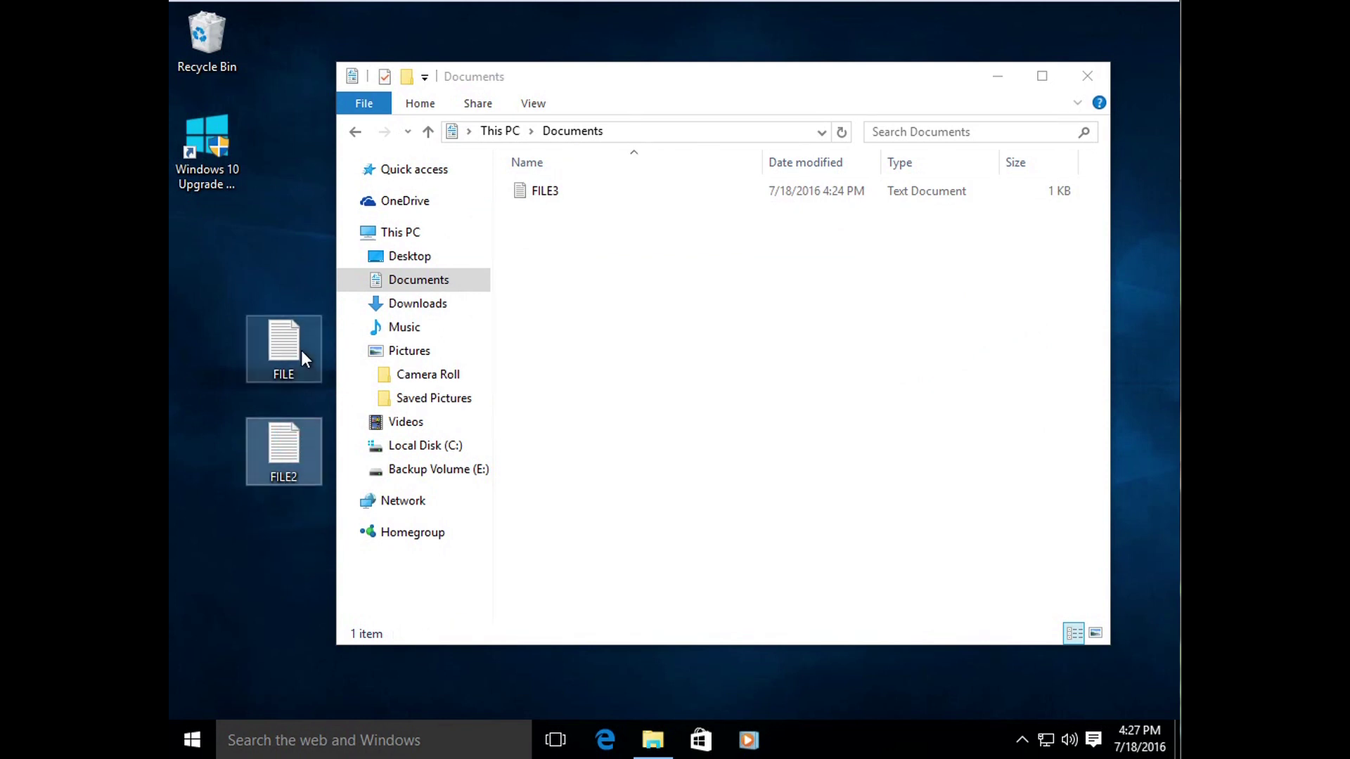
drag(274, 357, 602, 301)
click(603, 301)
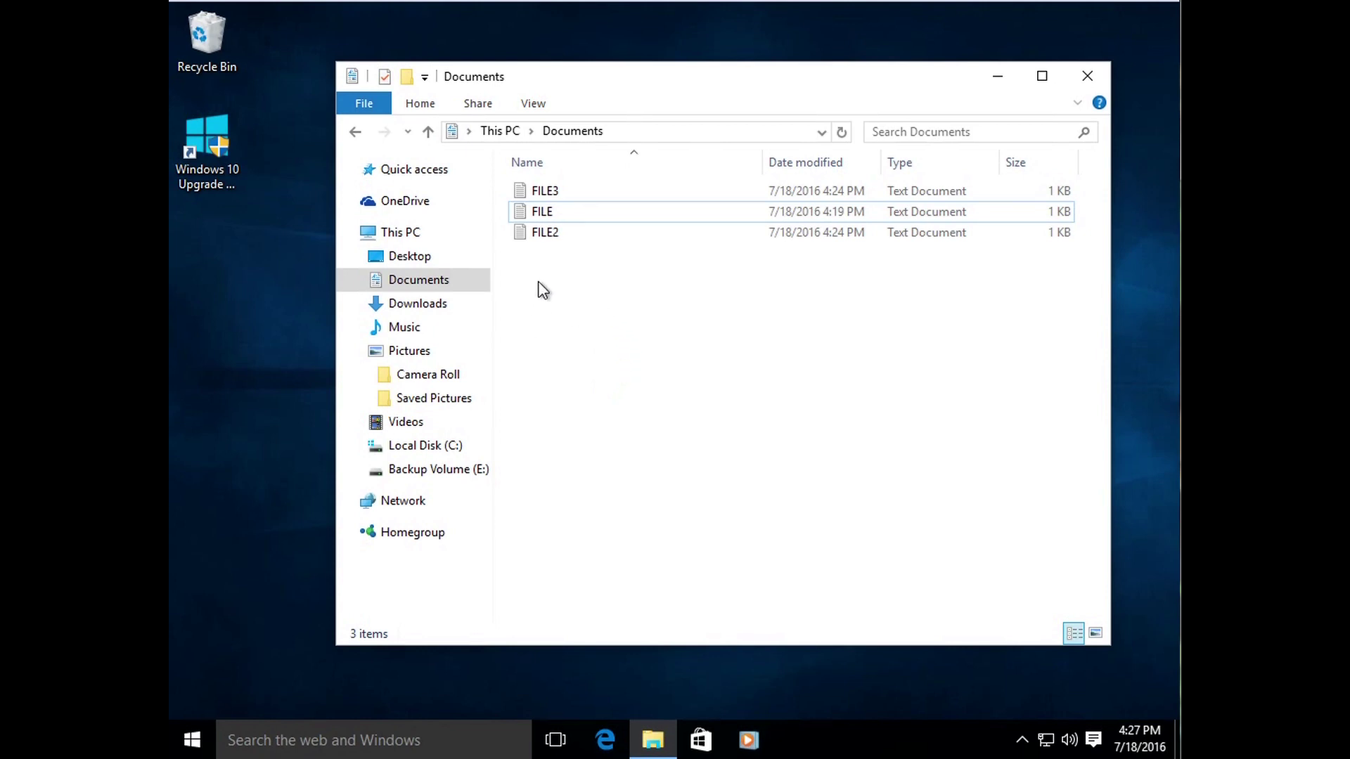
drag(549, 242, 621, 307)
click(628, 346)
Step: Cut FILE2 from the Documents folder
click(650, 306)
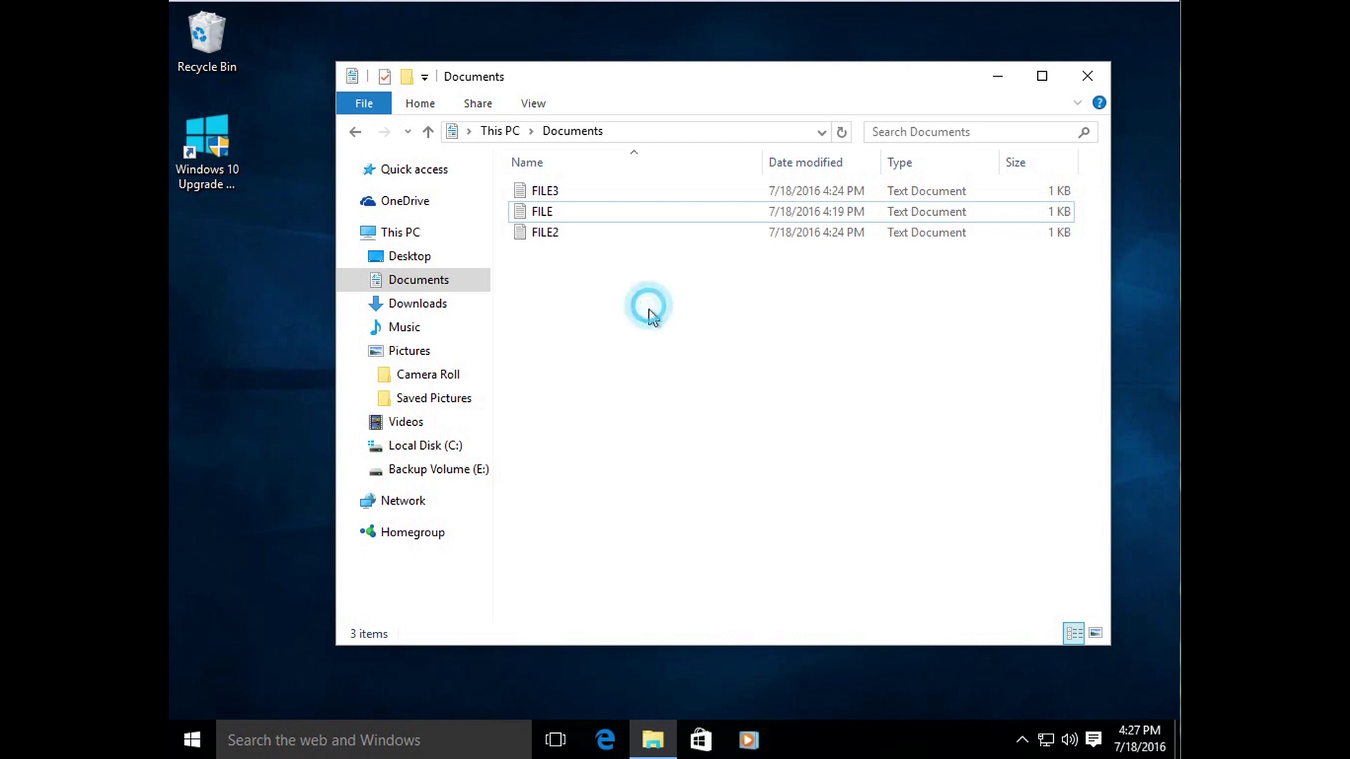
right_click(558, 236)
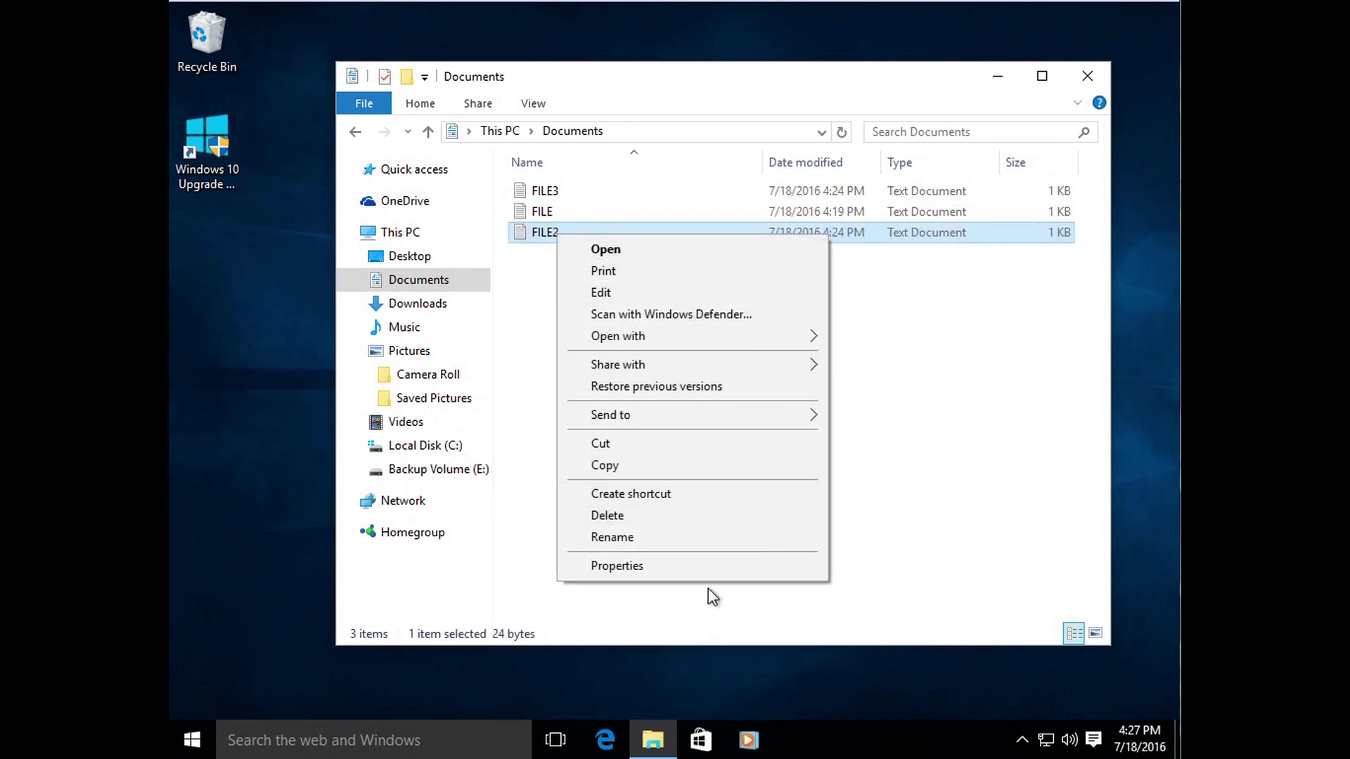
click(538, 446)
drag(533, 288, 597, 310)
click(597, 309)
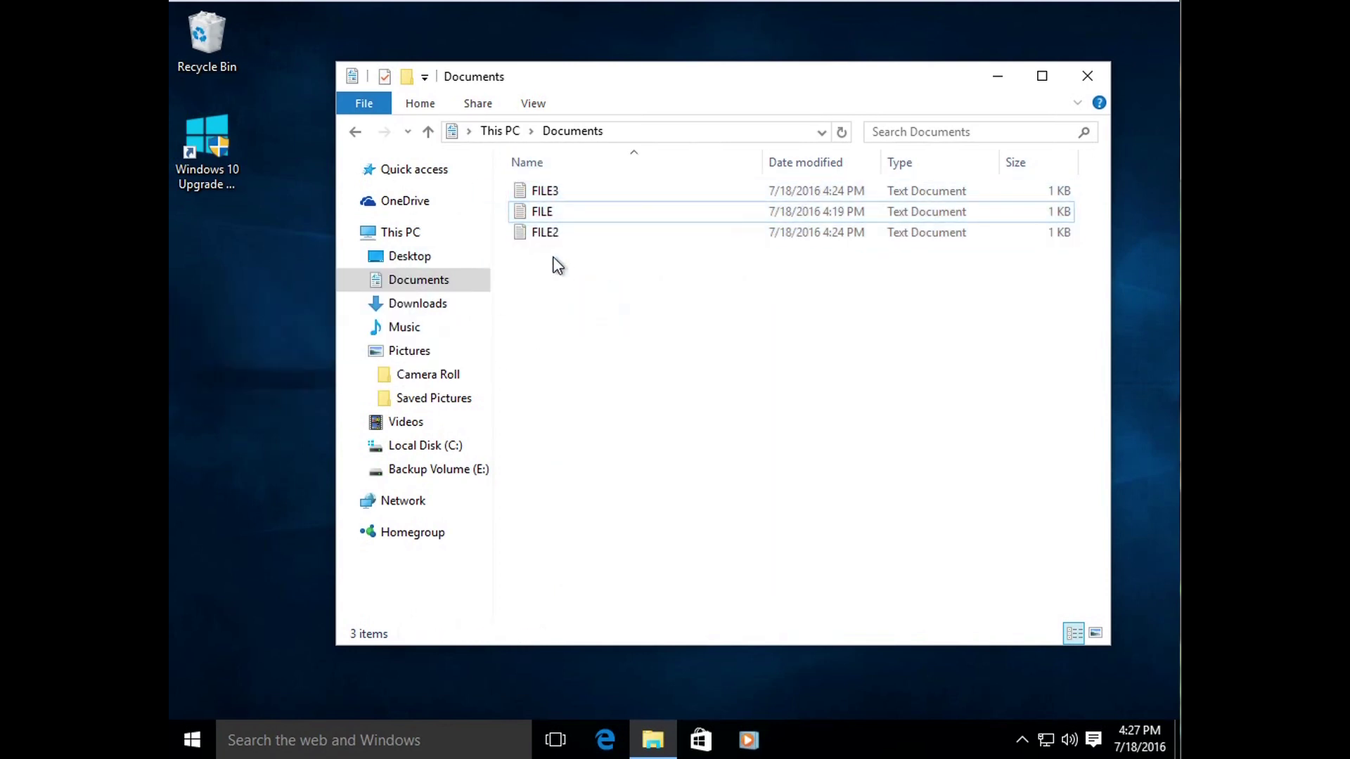
right_click(537, 230)
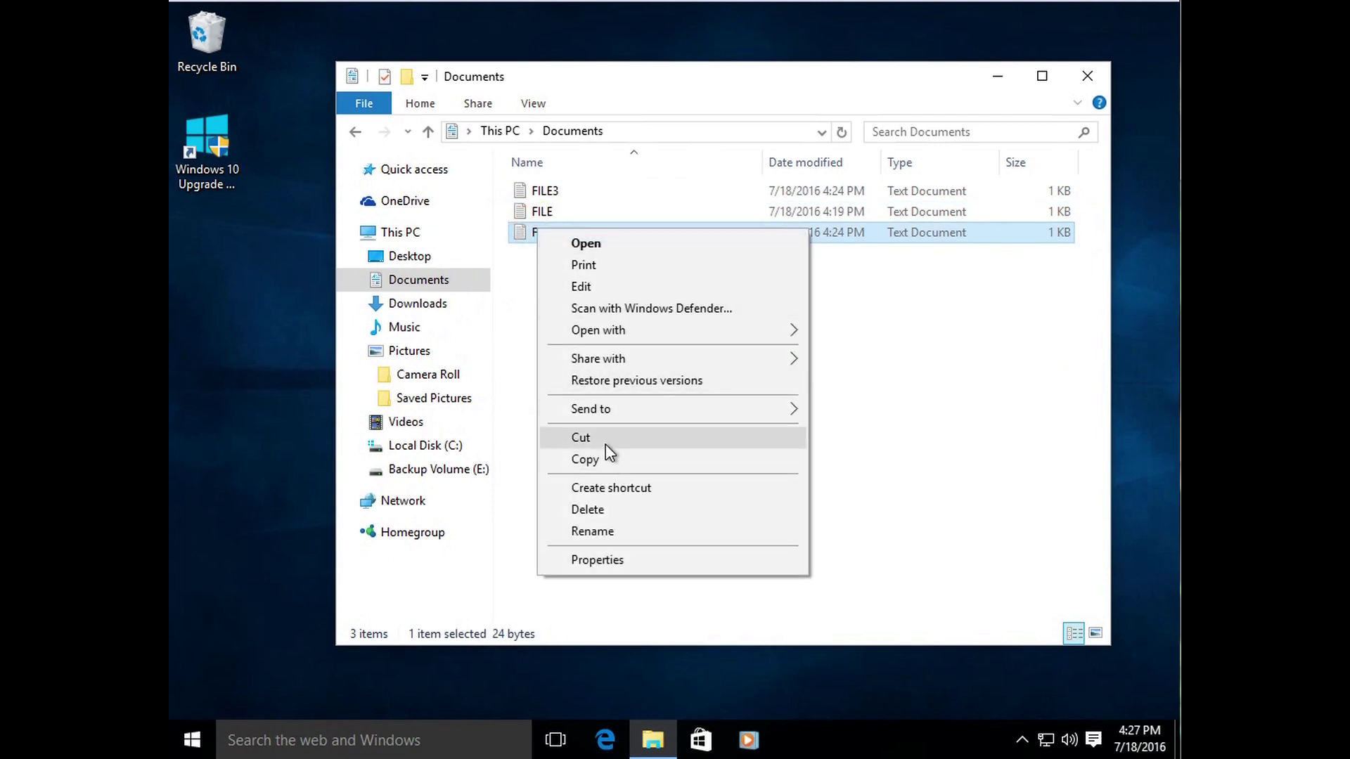
click(605, 442)
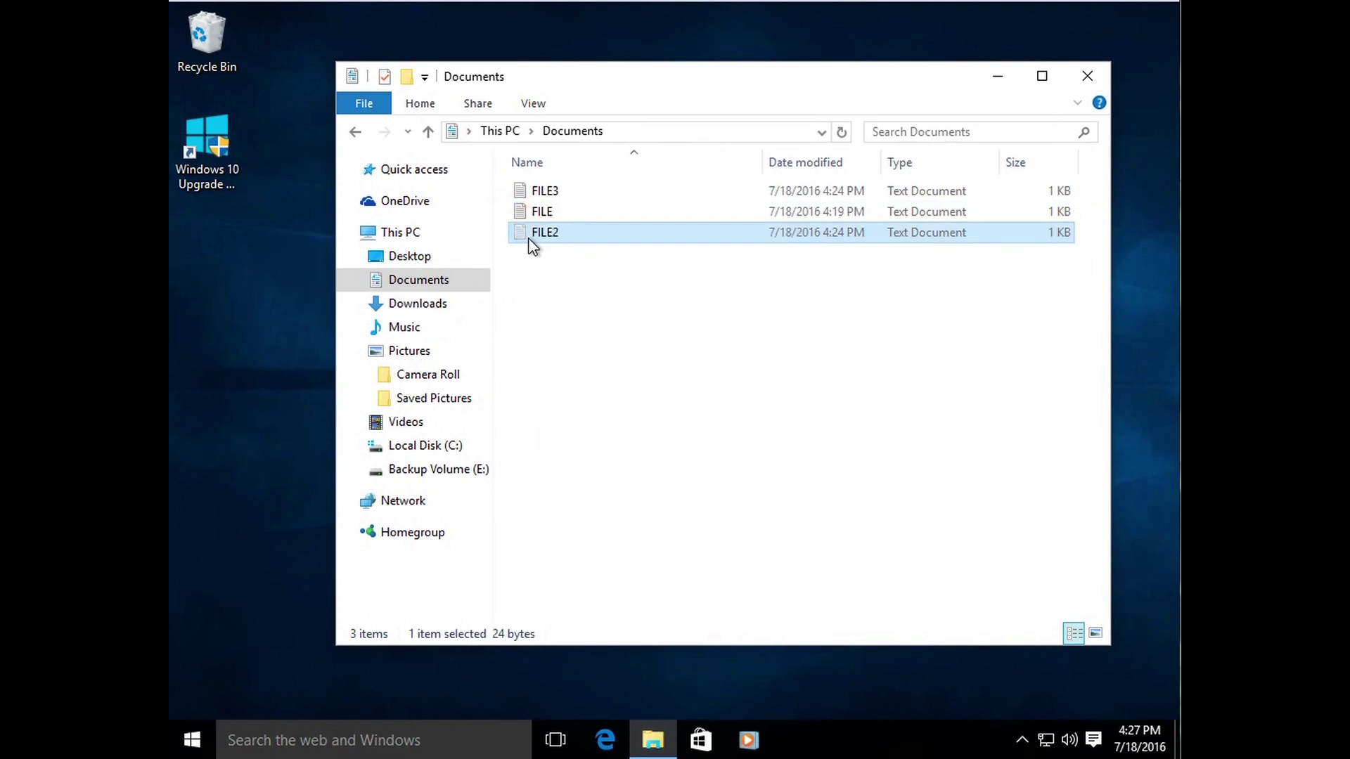
Step: Paste FILE2 into the empty Downloads folder
right_click(425, 304)
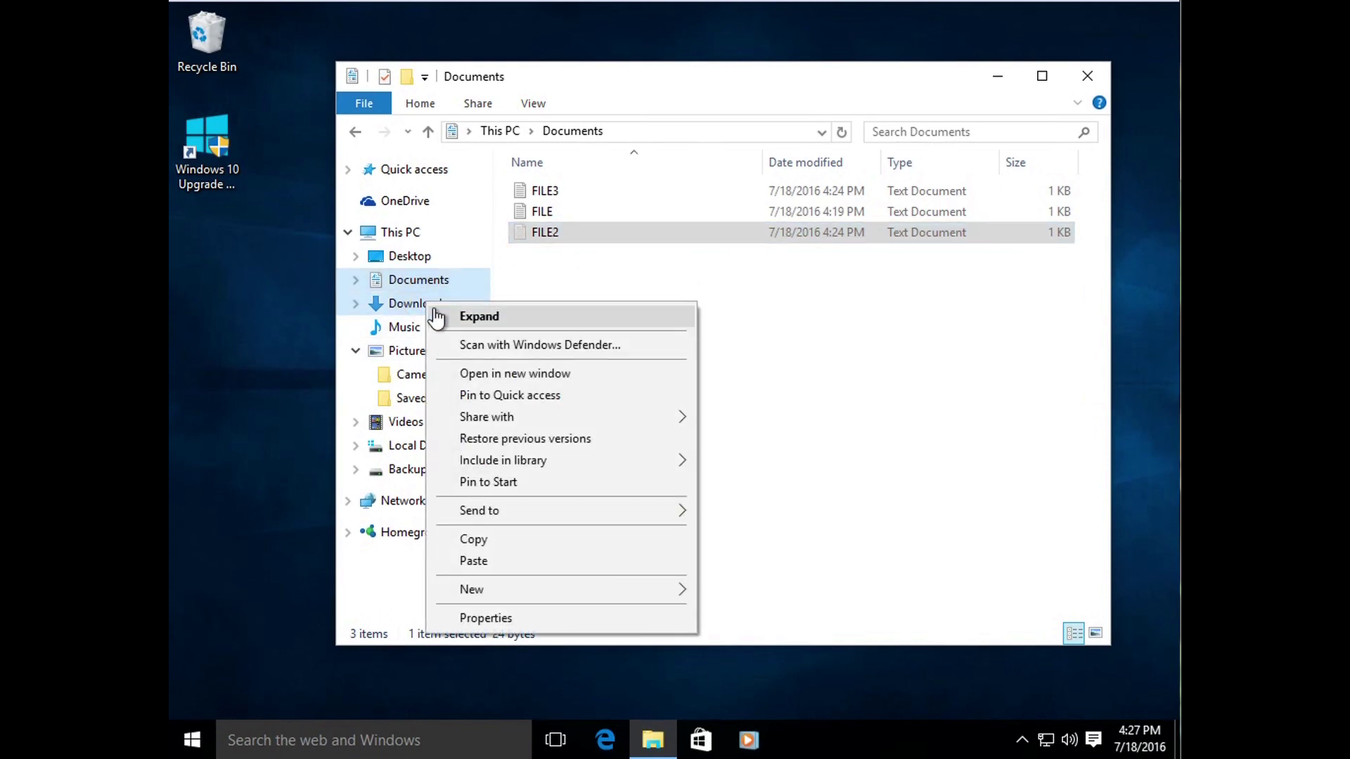
click(813, 482)
click(438, 303)
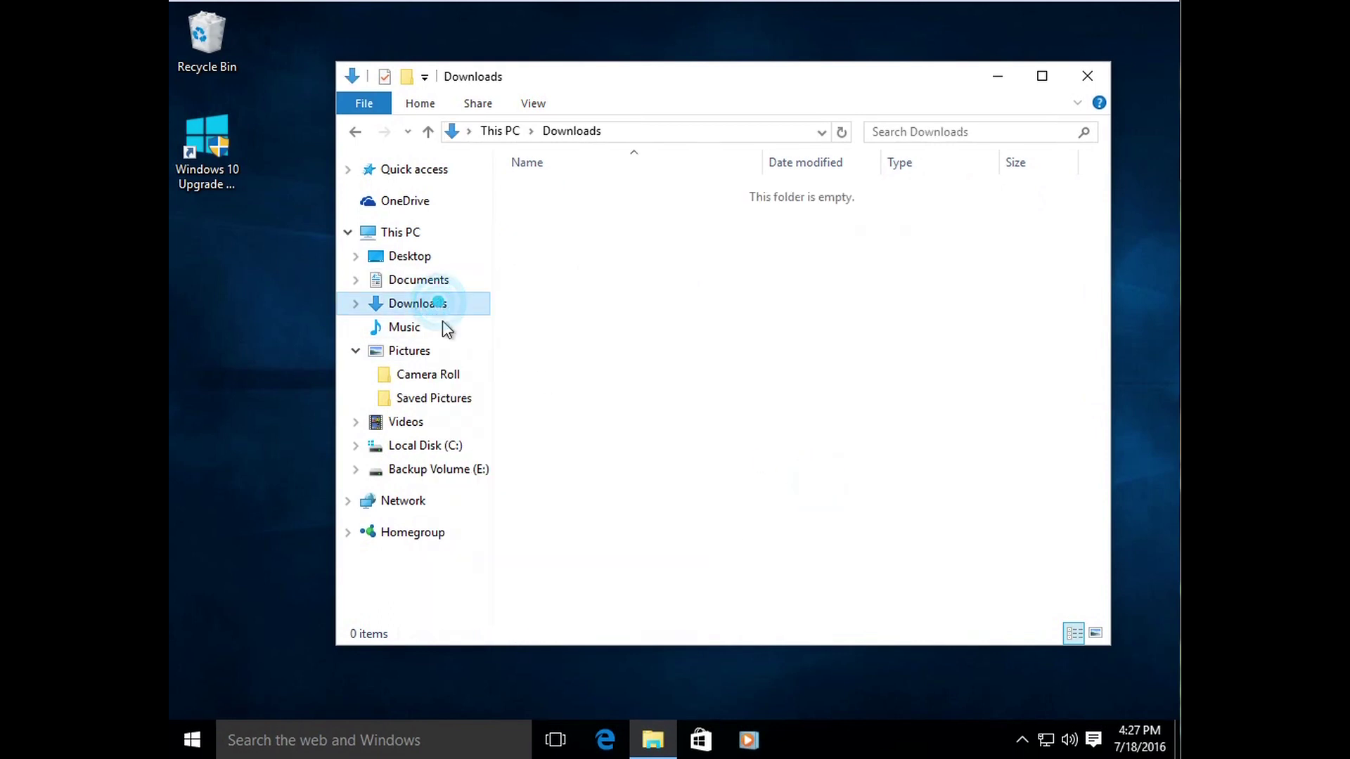
right_click(621, 298)
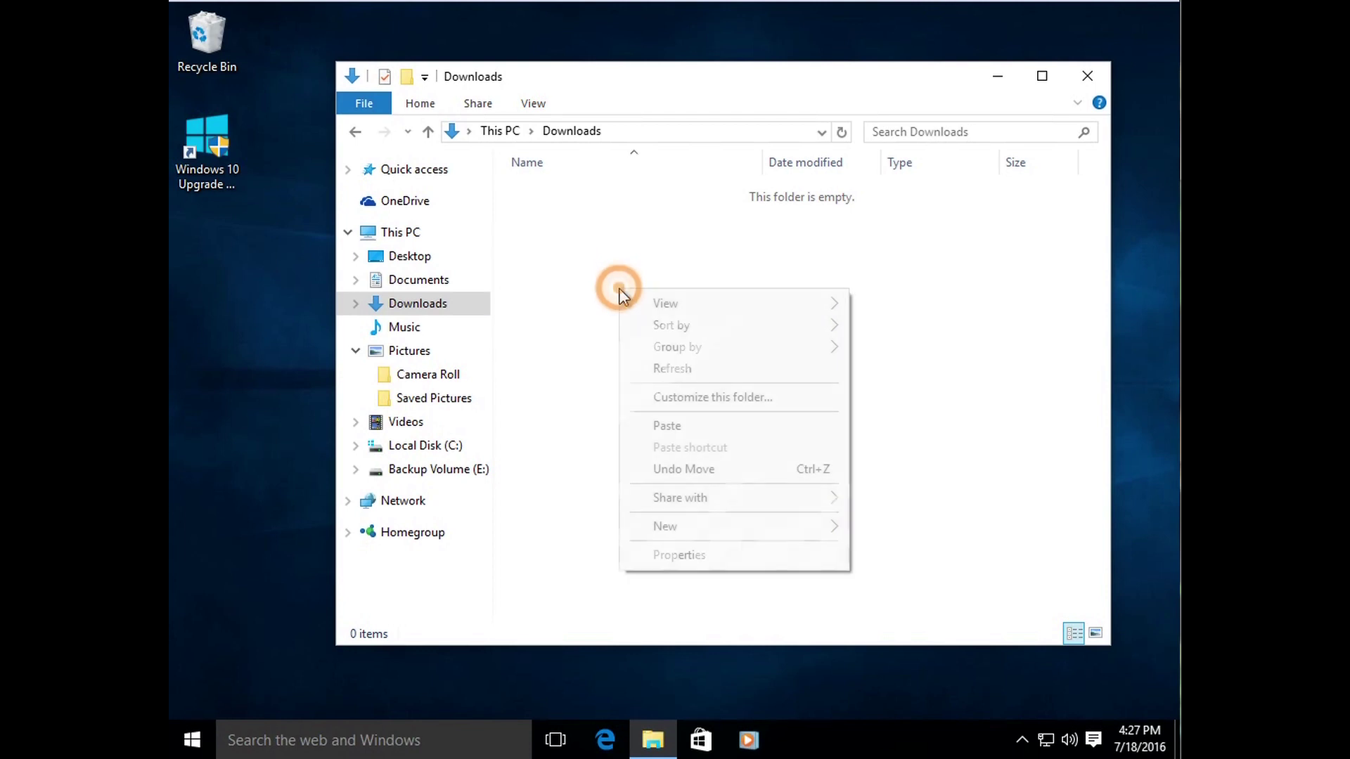
click(738, 425)
click(610, 394)
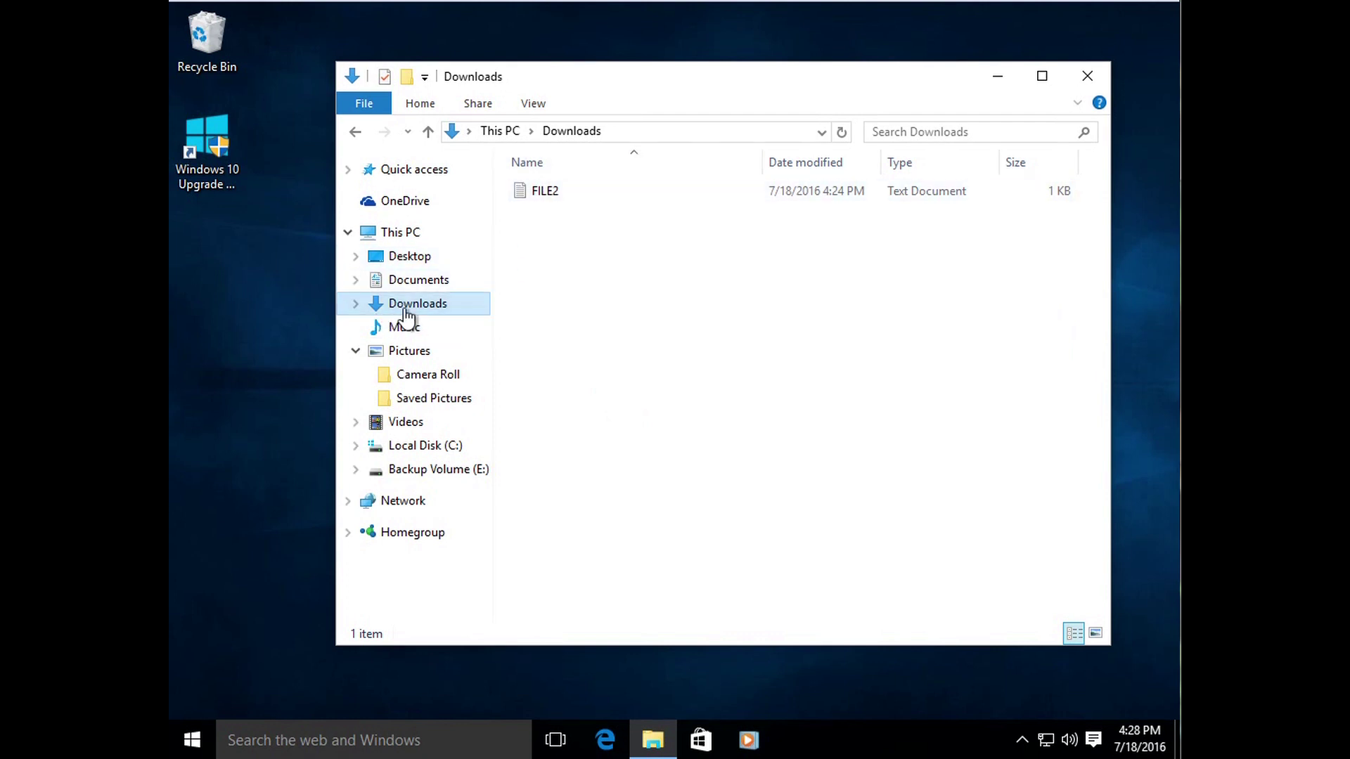
Step: Drag FILE2 from Downloads onto Documents, then collapse the Pictures node
click(420, 281)
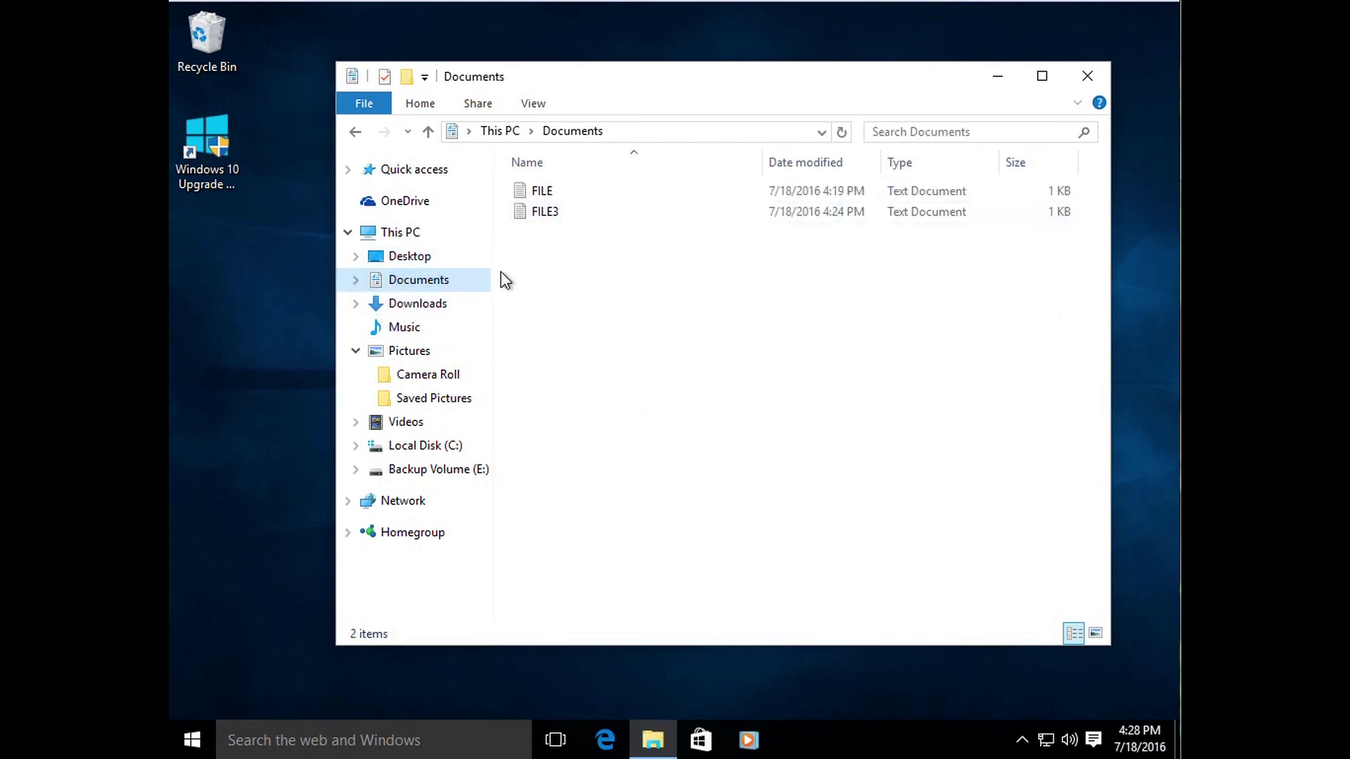
click(443, 310)
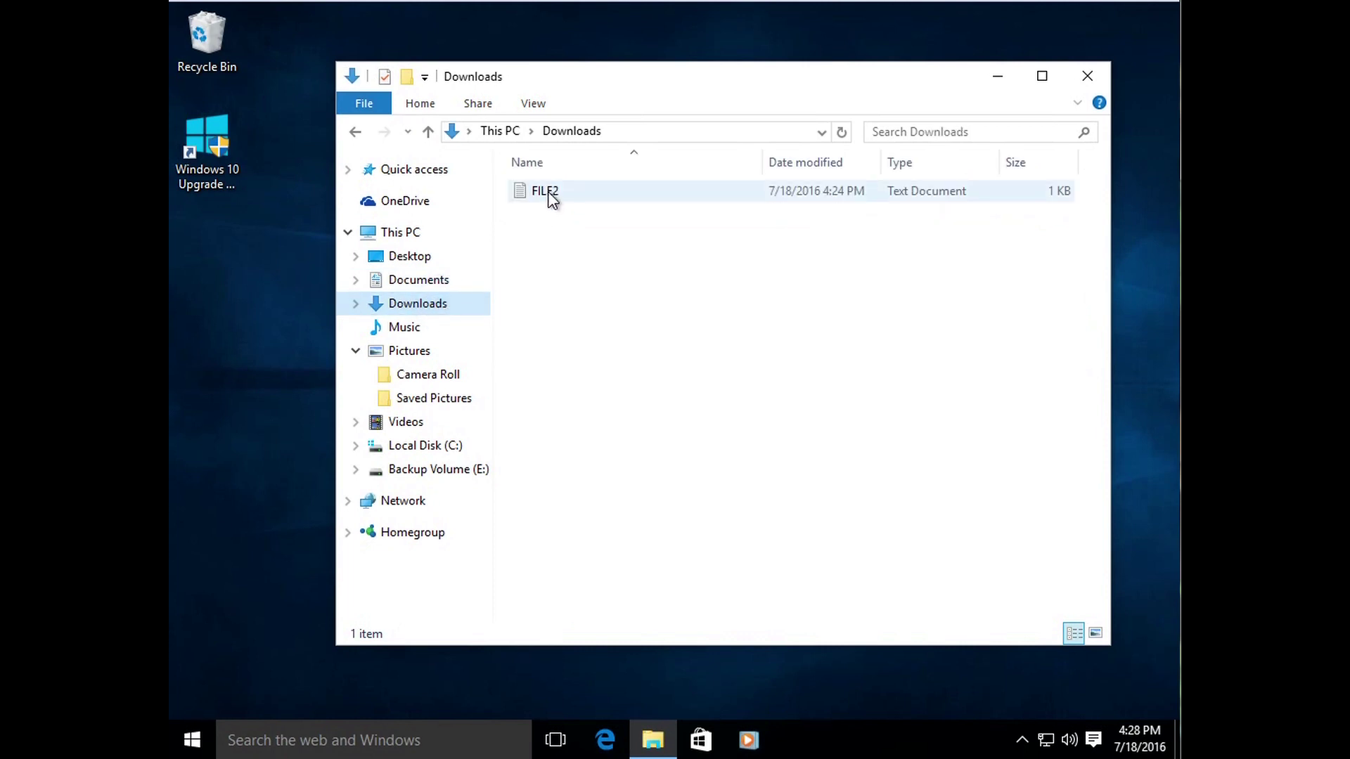
drag(551, 192, 450, 288)
click(471, 280)
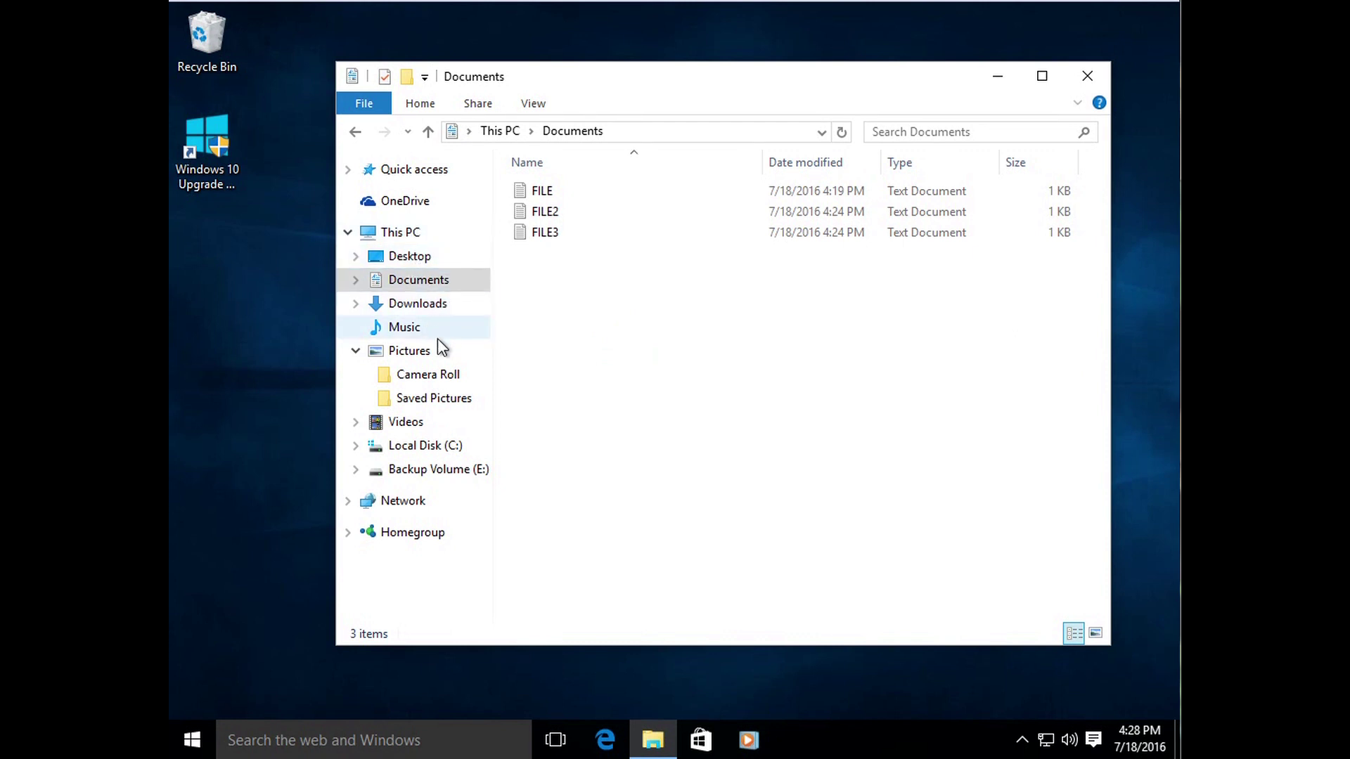
click(356, 350)
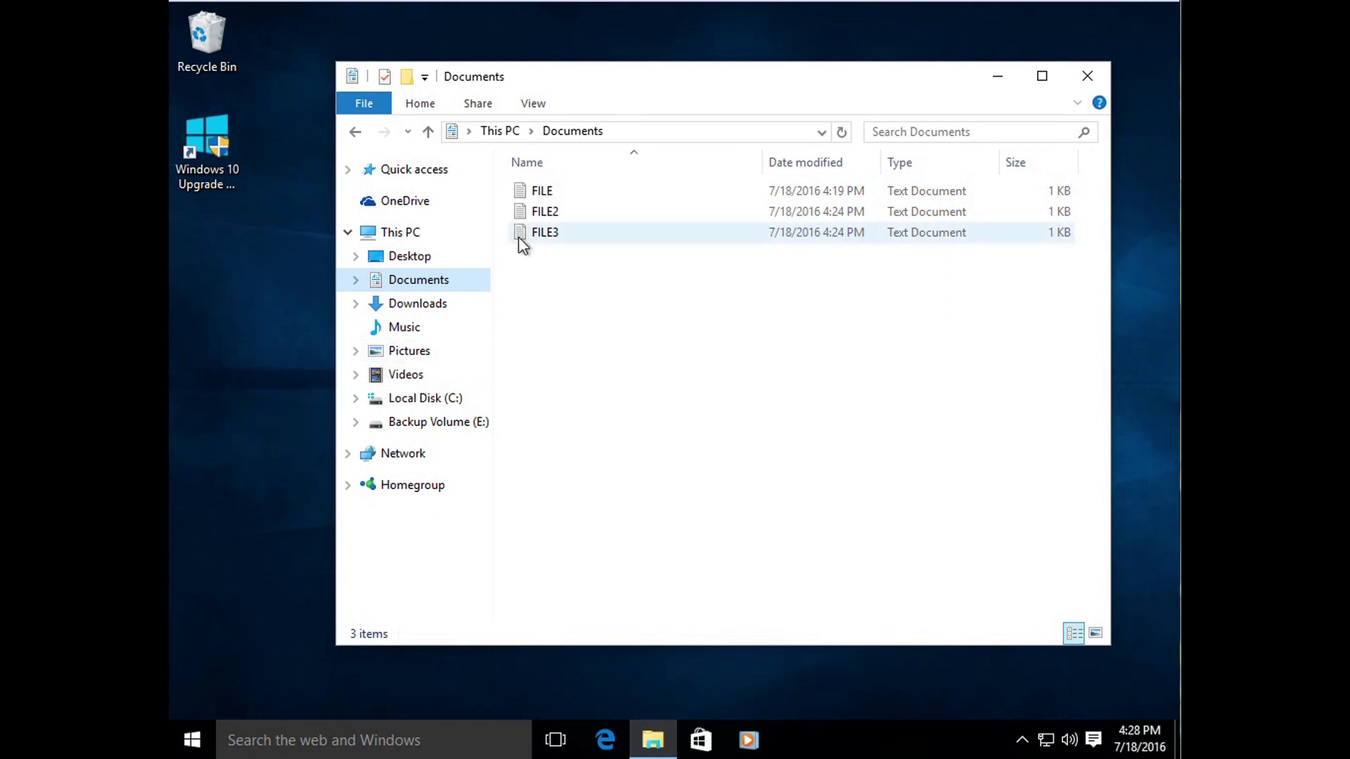
Step: Show This PC's folders and drives, then open Documents
click(407, 237)
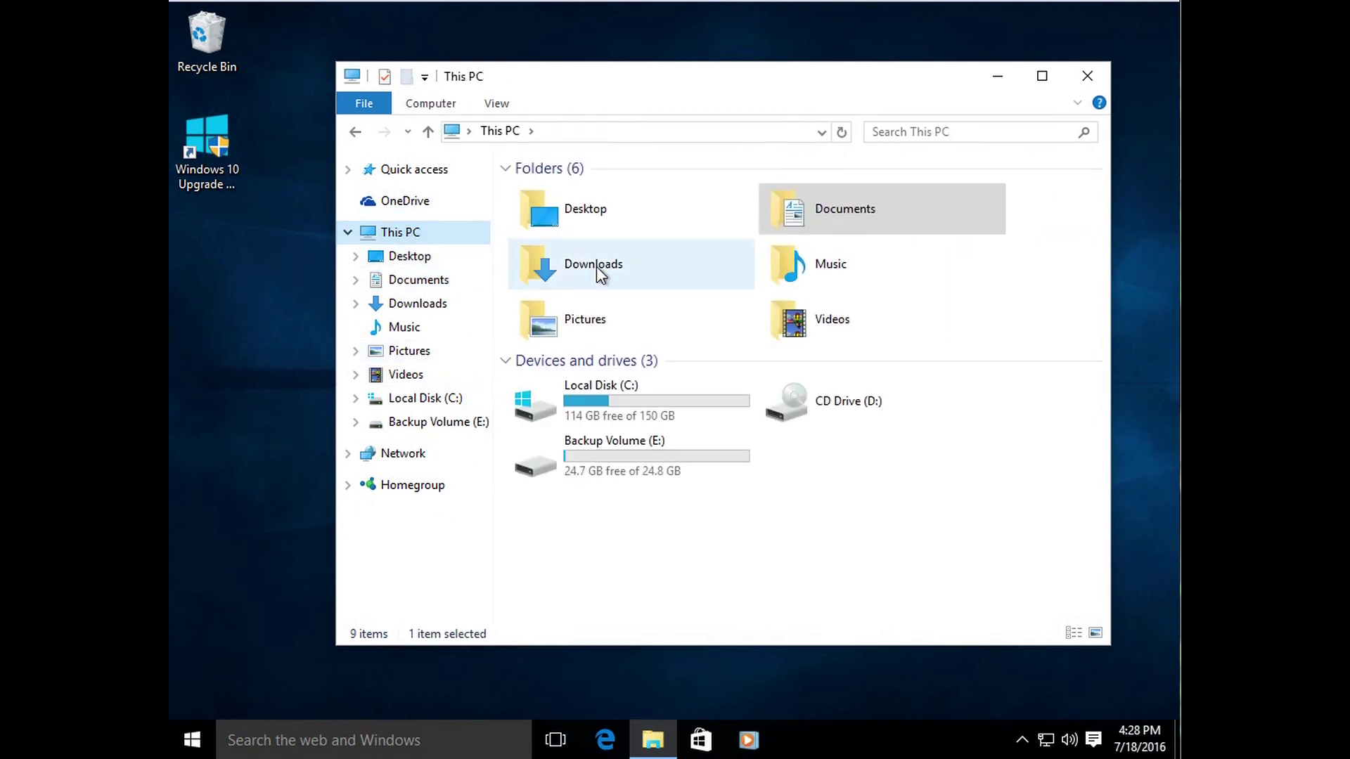
click(382, 229)
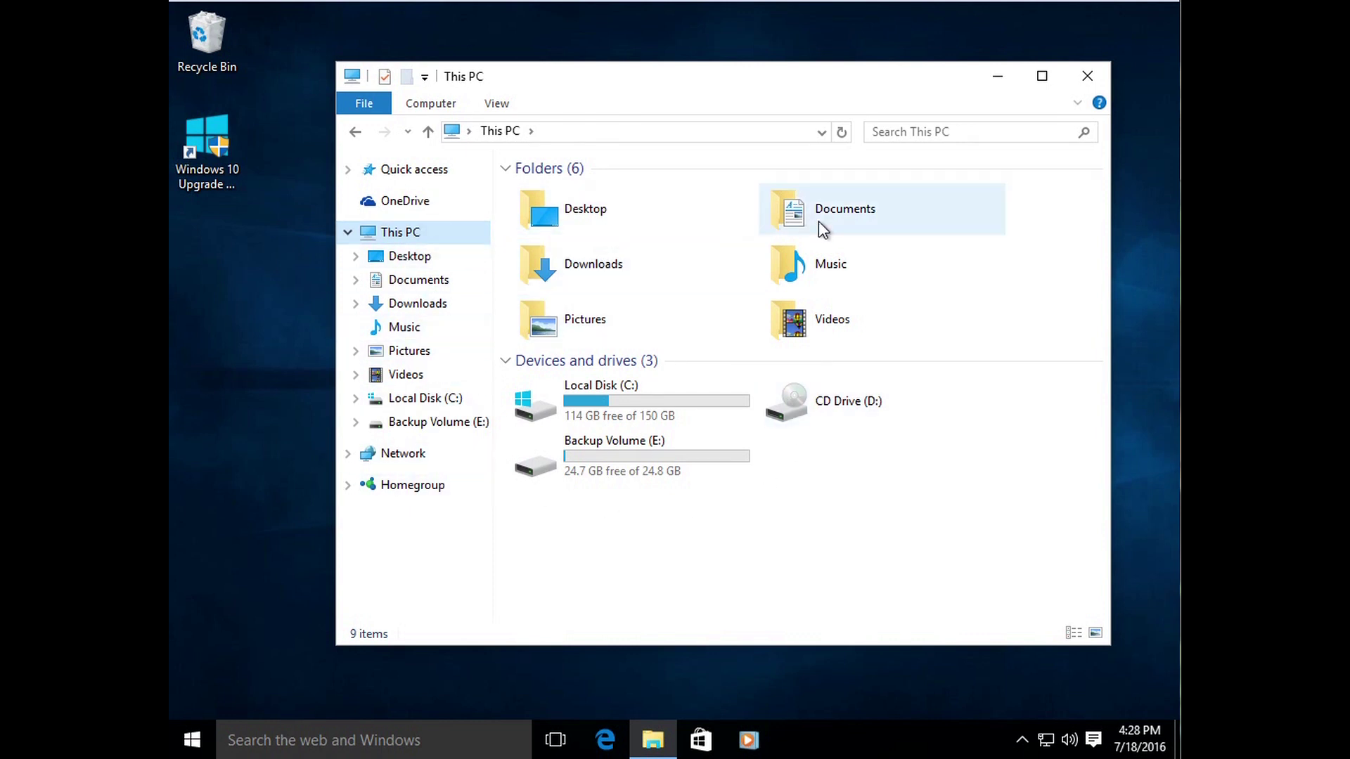
click(415, 282)
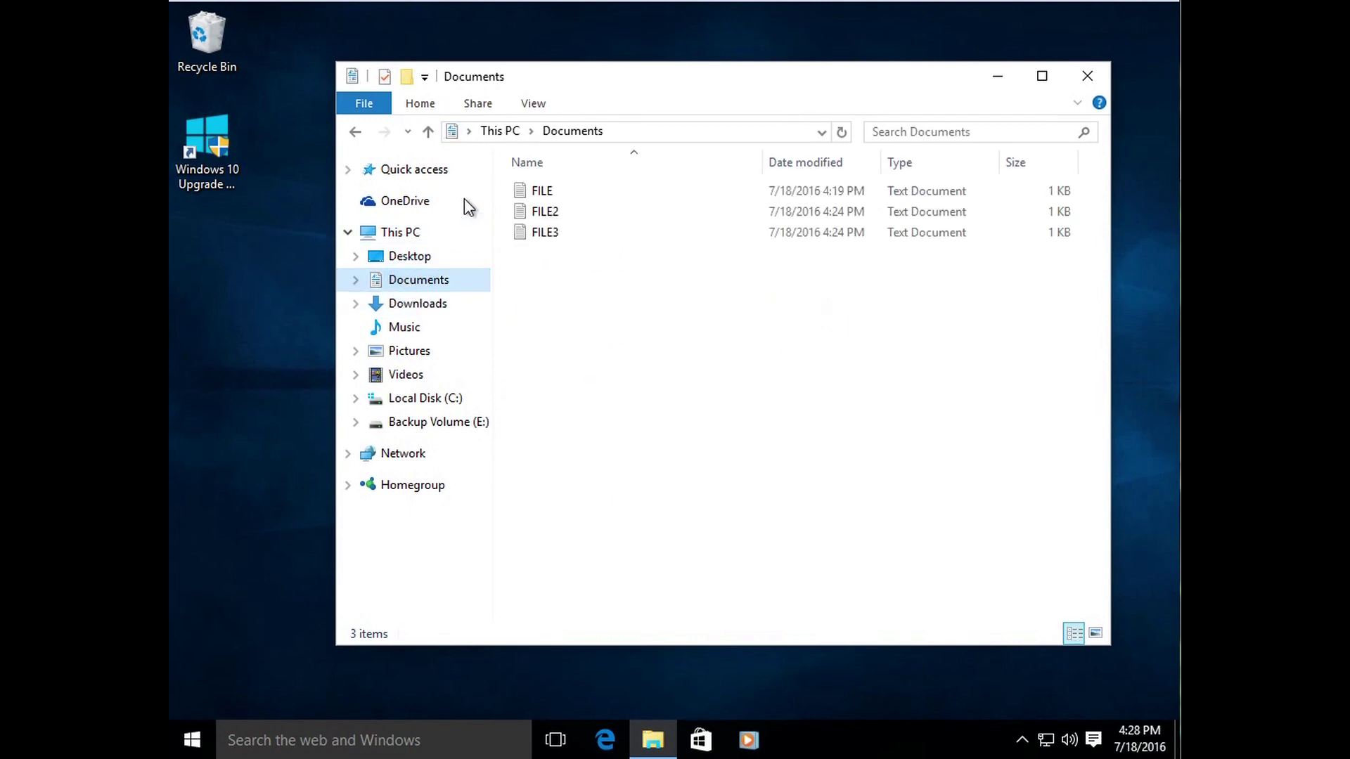
click(728, 350)
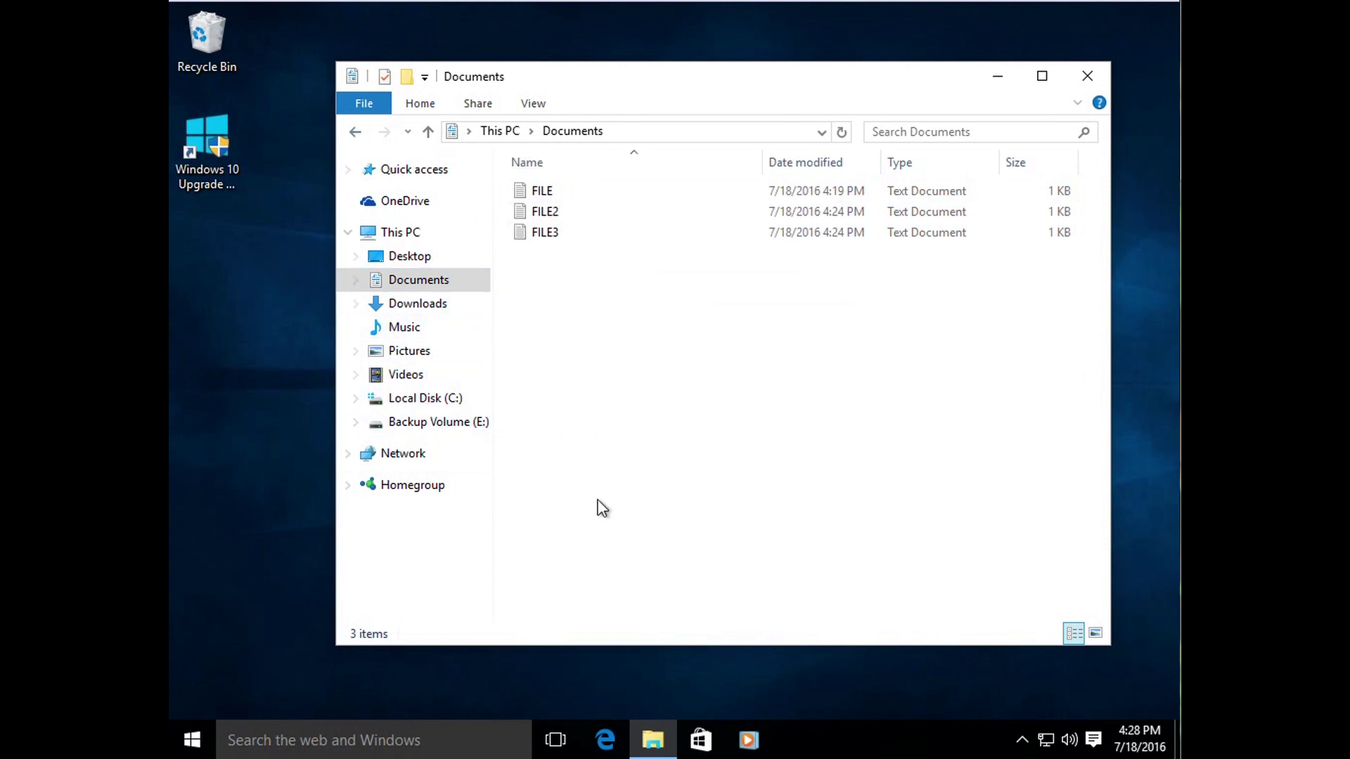
click(660, 350)
Step: Expand Local Disk (C:) and browse its Windows, Users and user profile folders
click(447, 402)
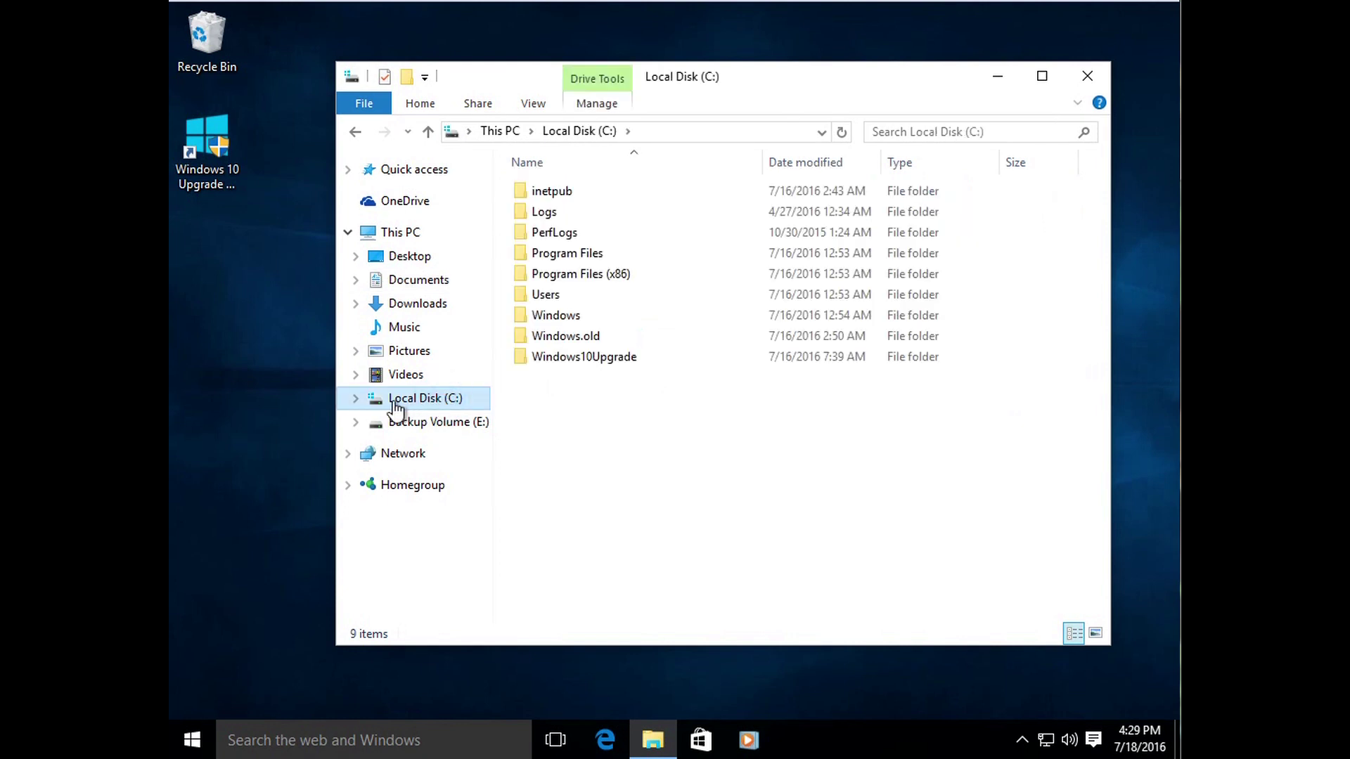
click(354, 399)
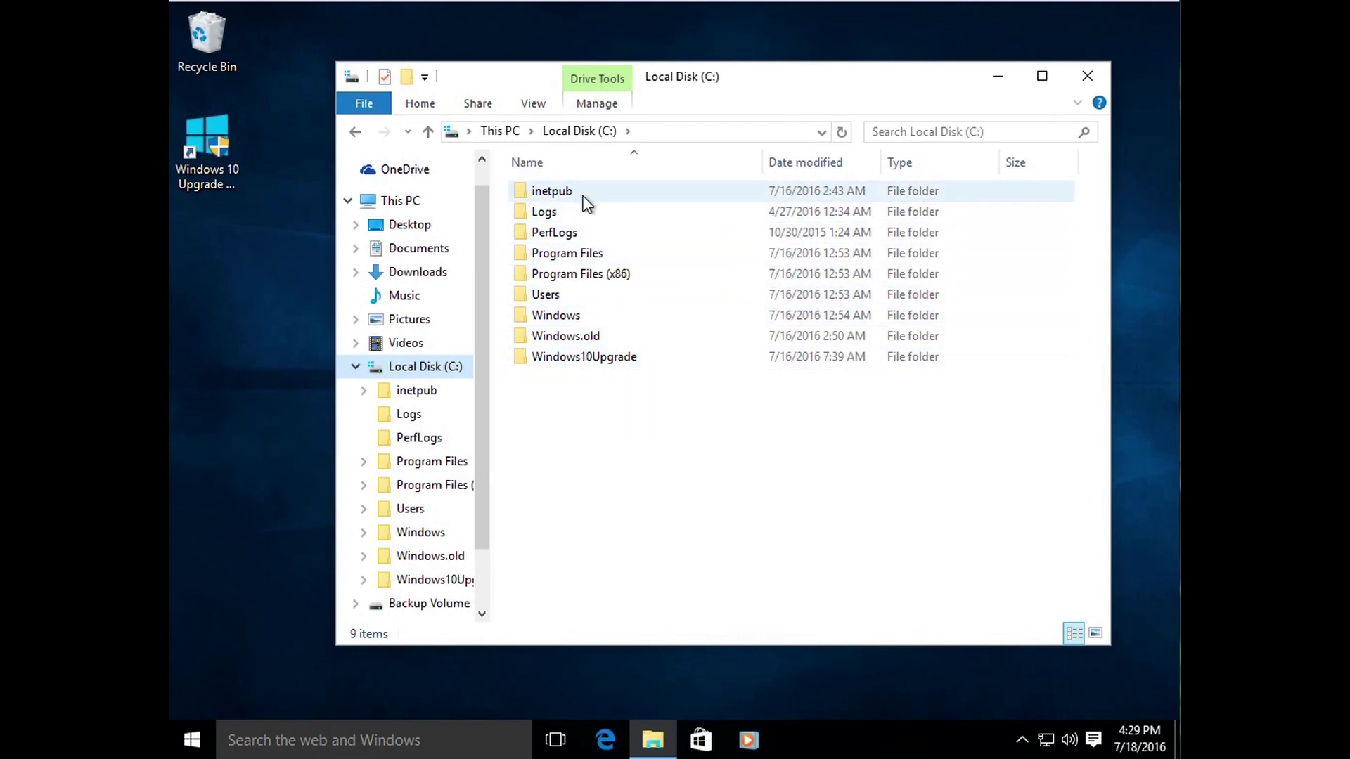
double_click(592, 325)
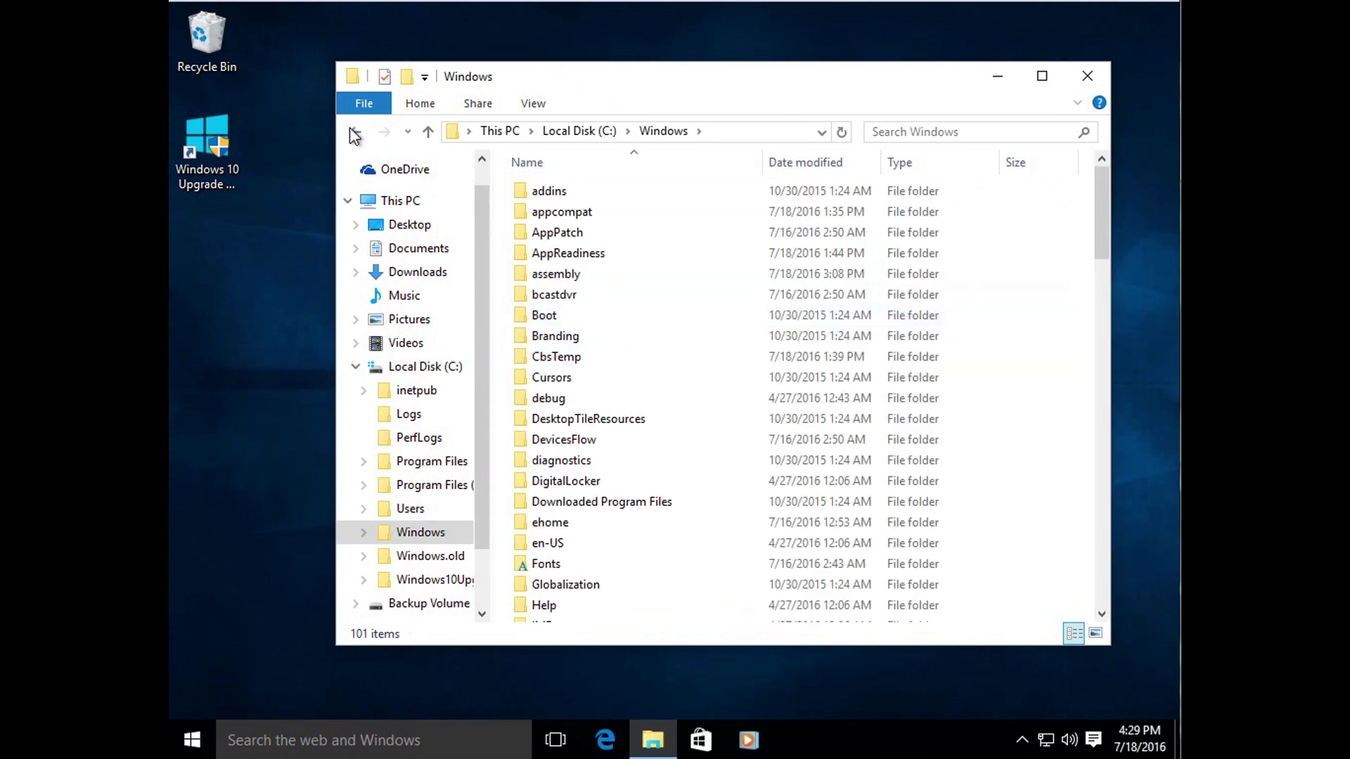
key(alt+Left)
double_click(562, 294)
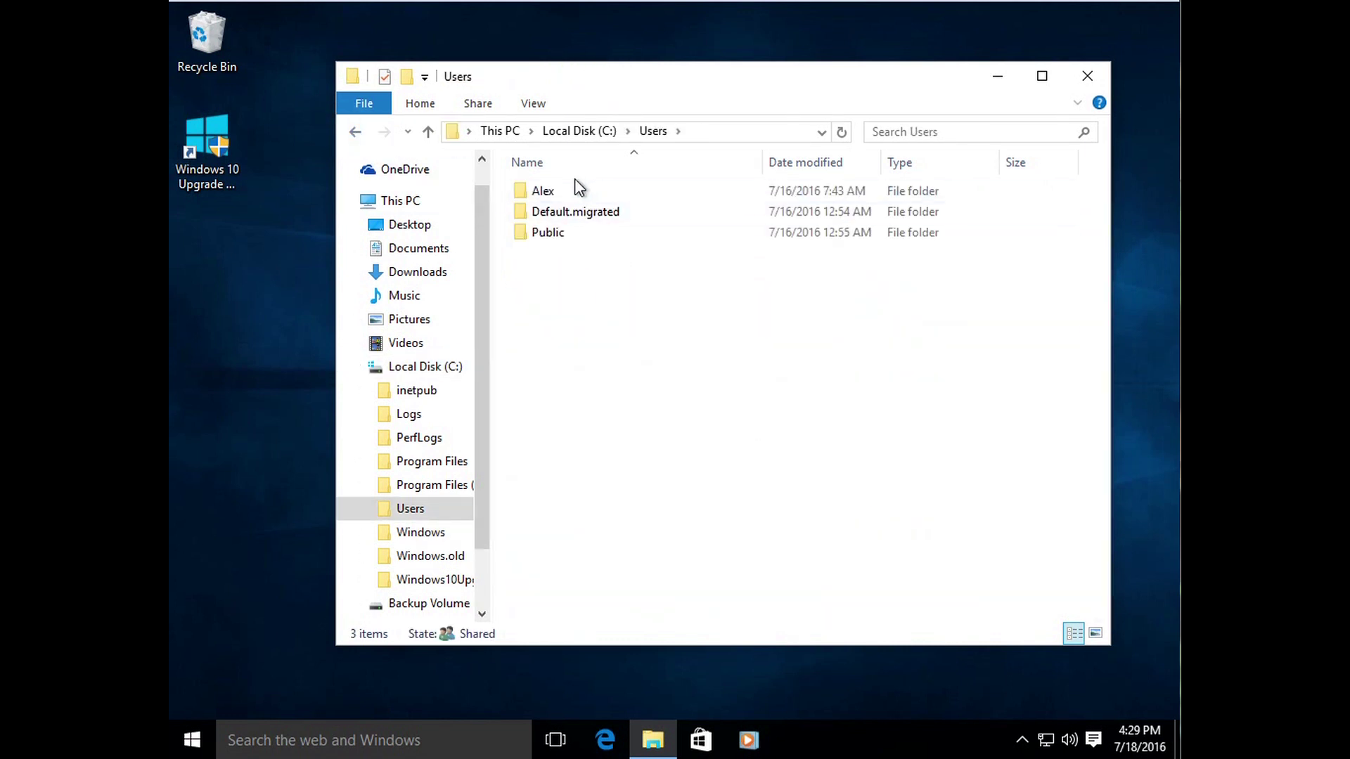
double_click(552, 191)
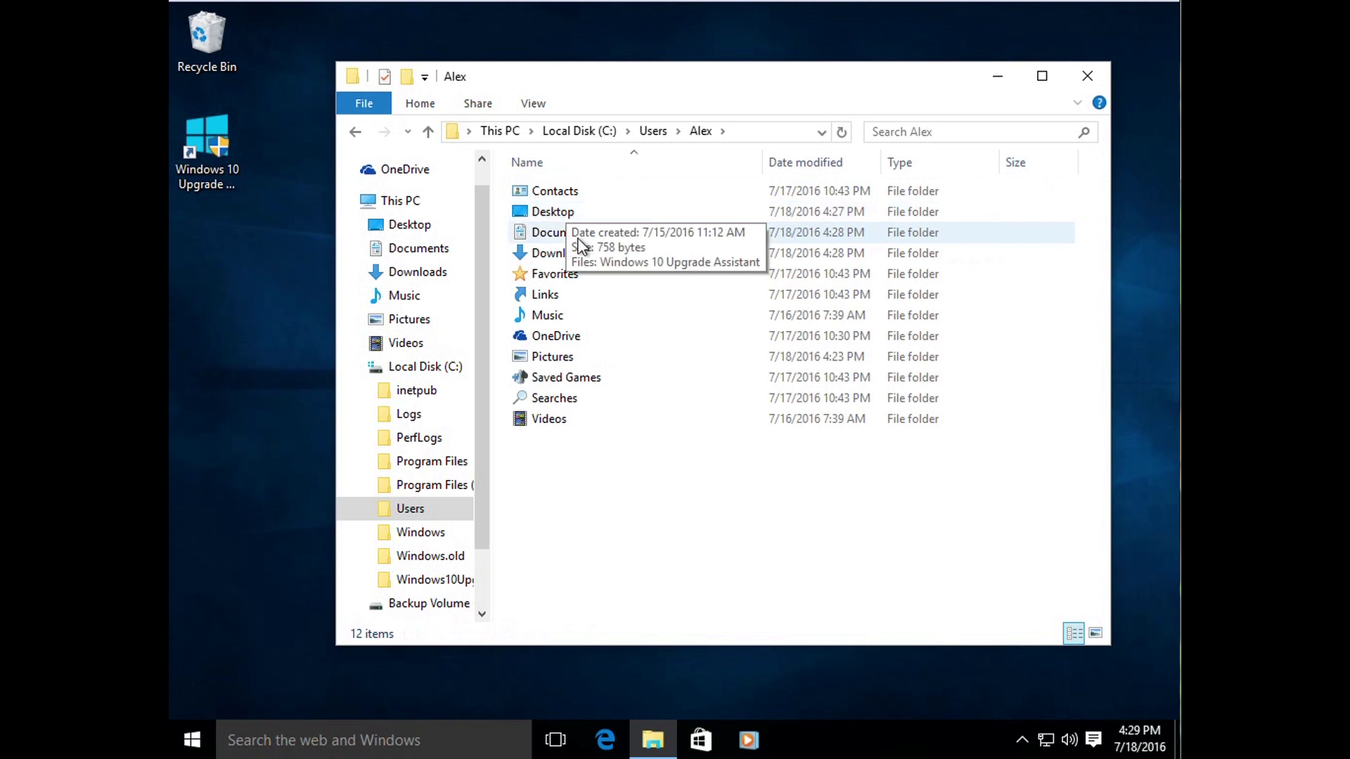
click(354, 132)
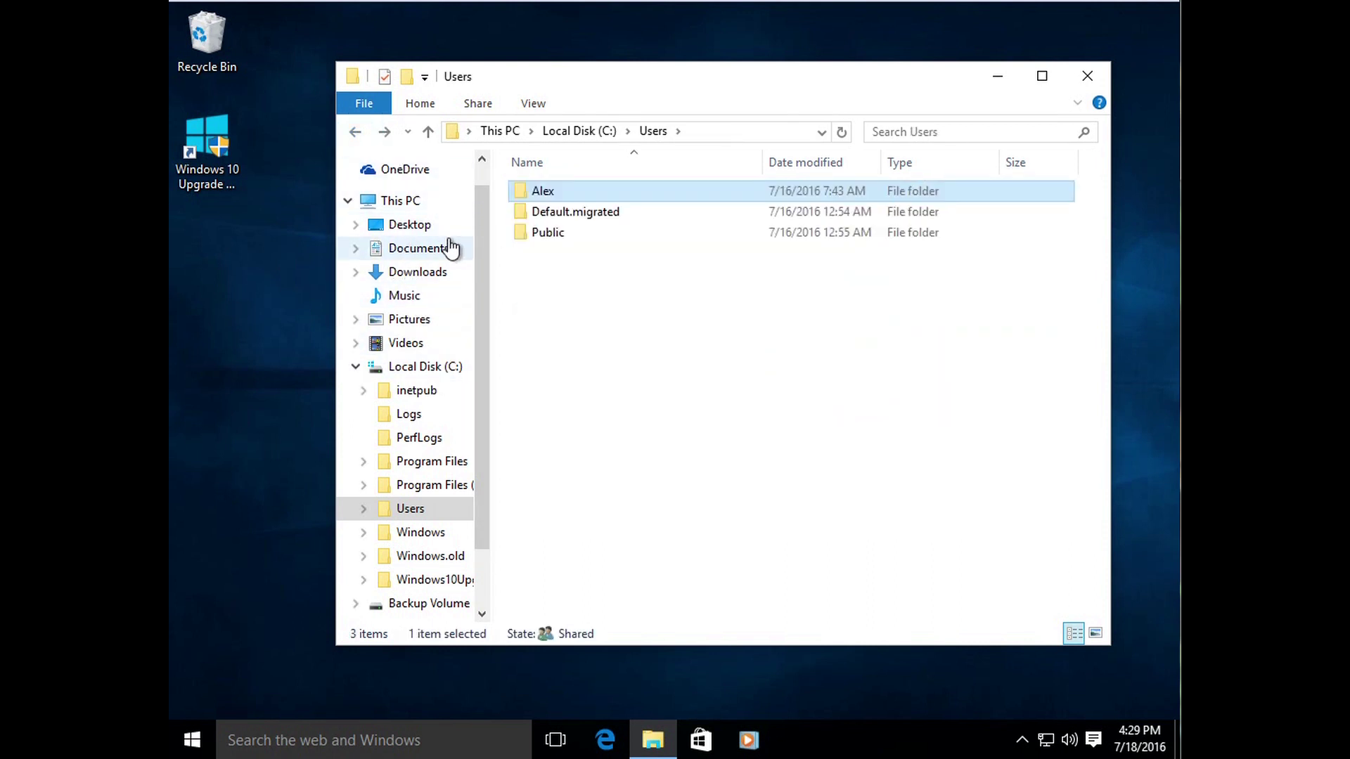
Step: Widen the navigation pane and return to Documents by way of Local Disk (C:)
drag(491, 265, 516, 285)
click(611, 322)
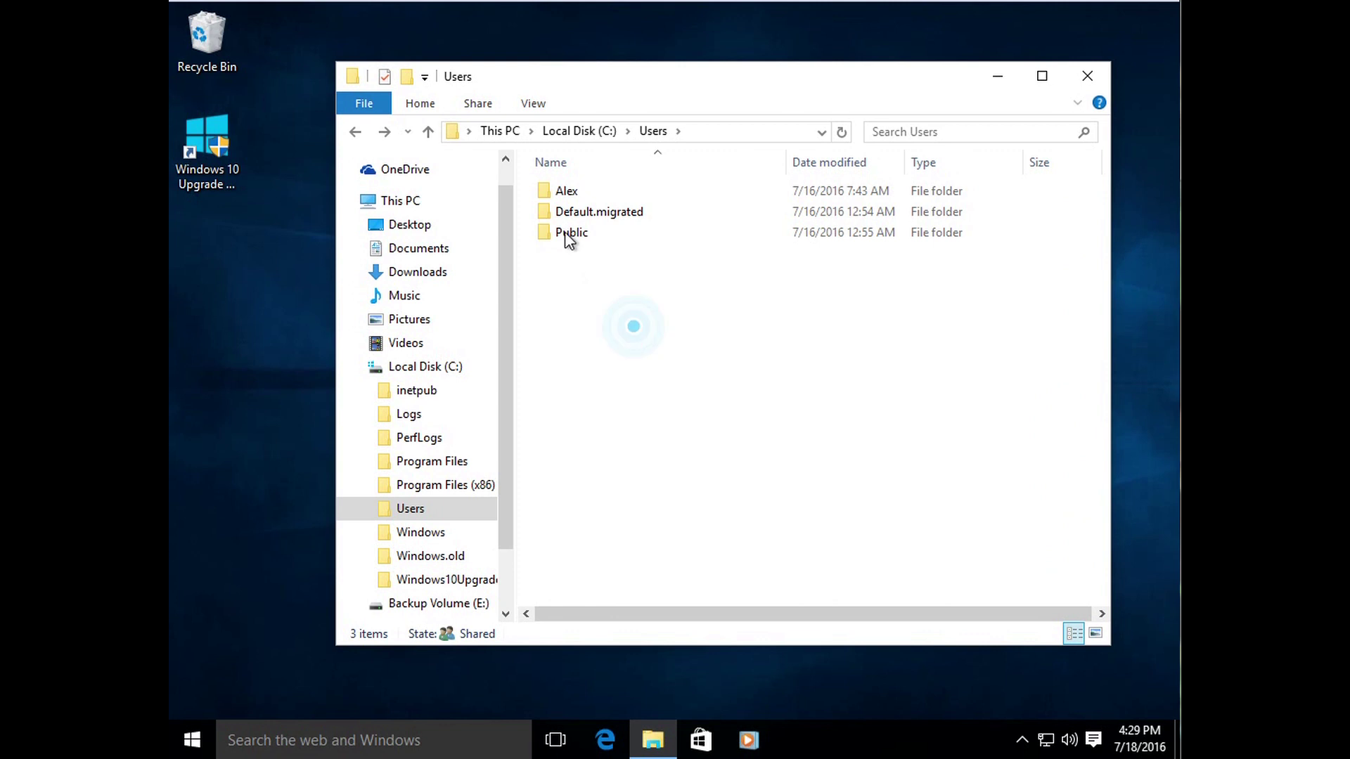
click(632, 373)
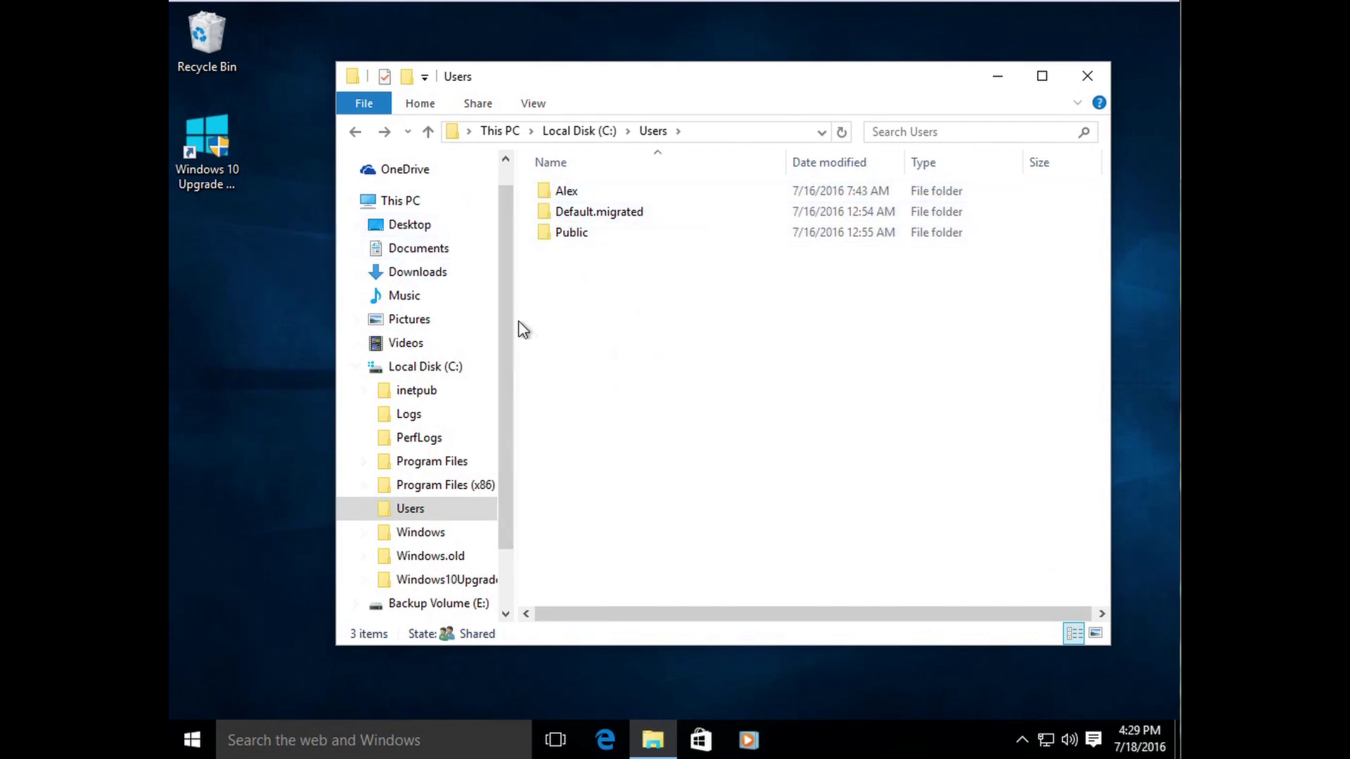
click(416, 369)
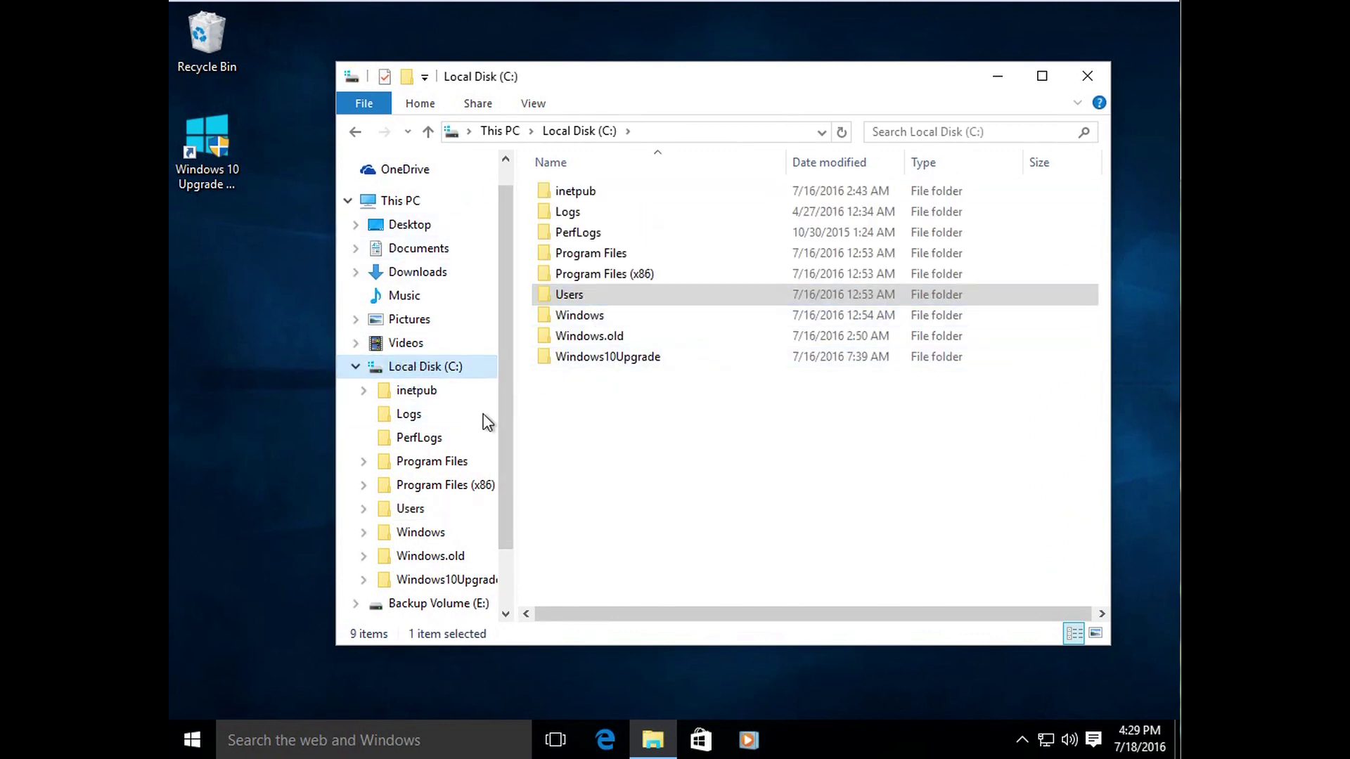
click(413, 253)
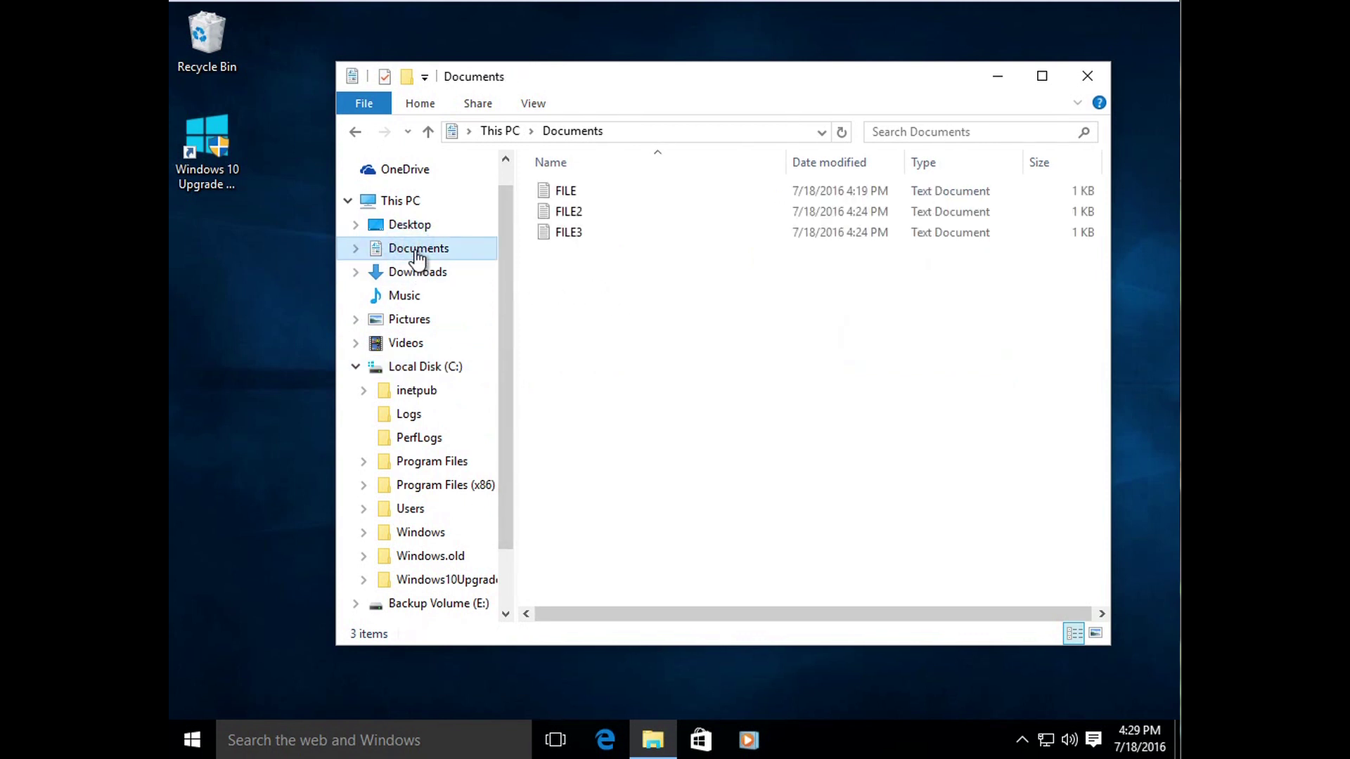
Step: Visit Downloads and Desktop, viewing the Desktop path in the address bar
click(422, 274)
click(409, 224)
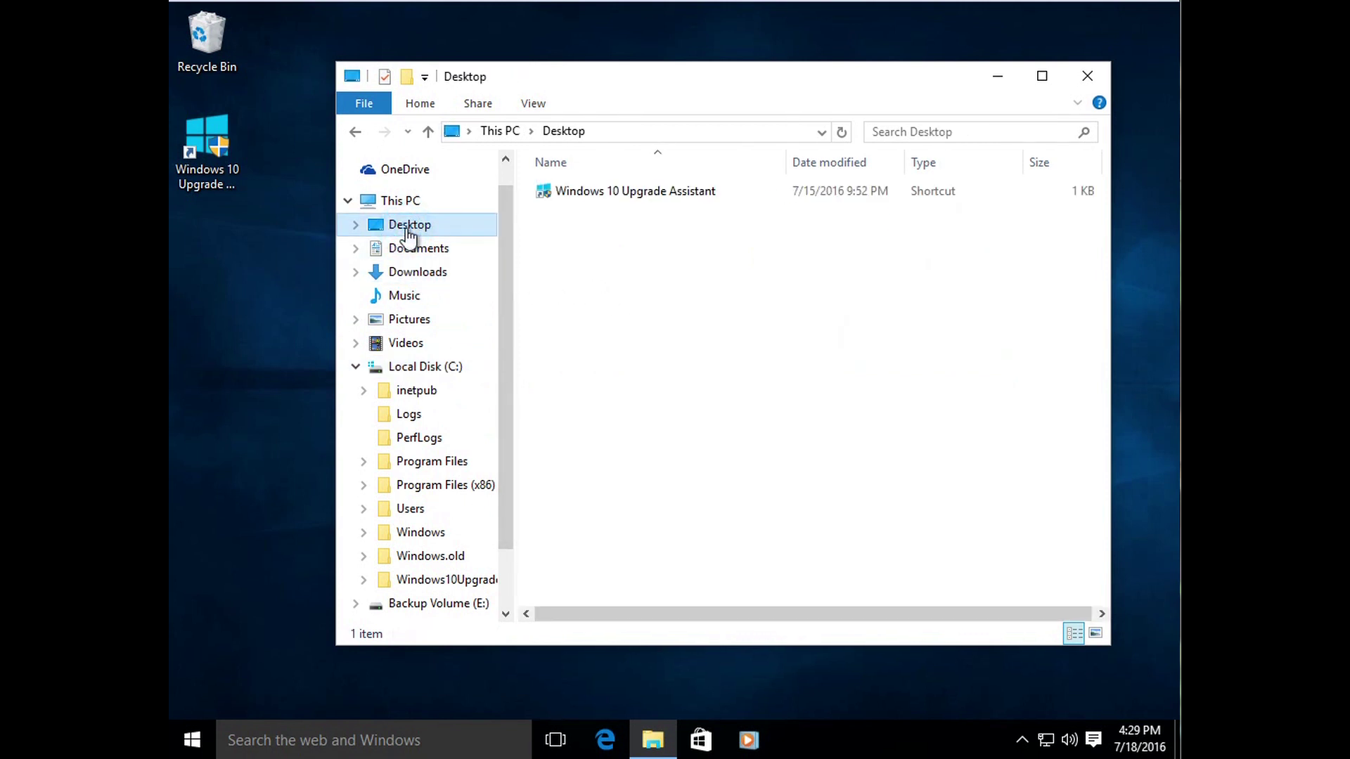
click(591, 131)
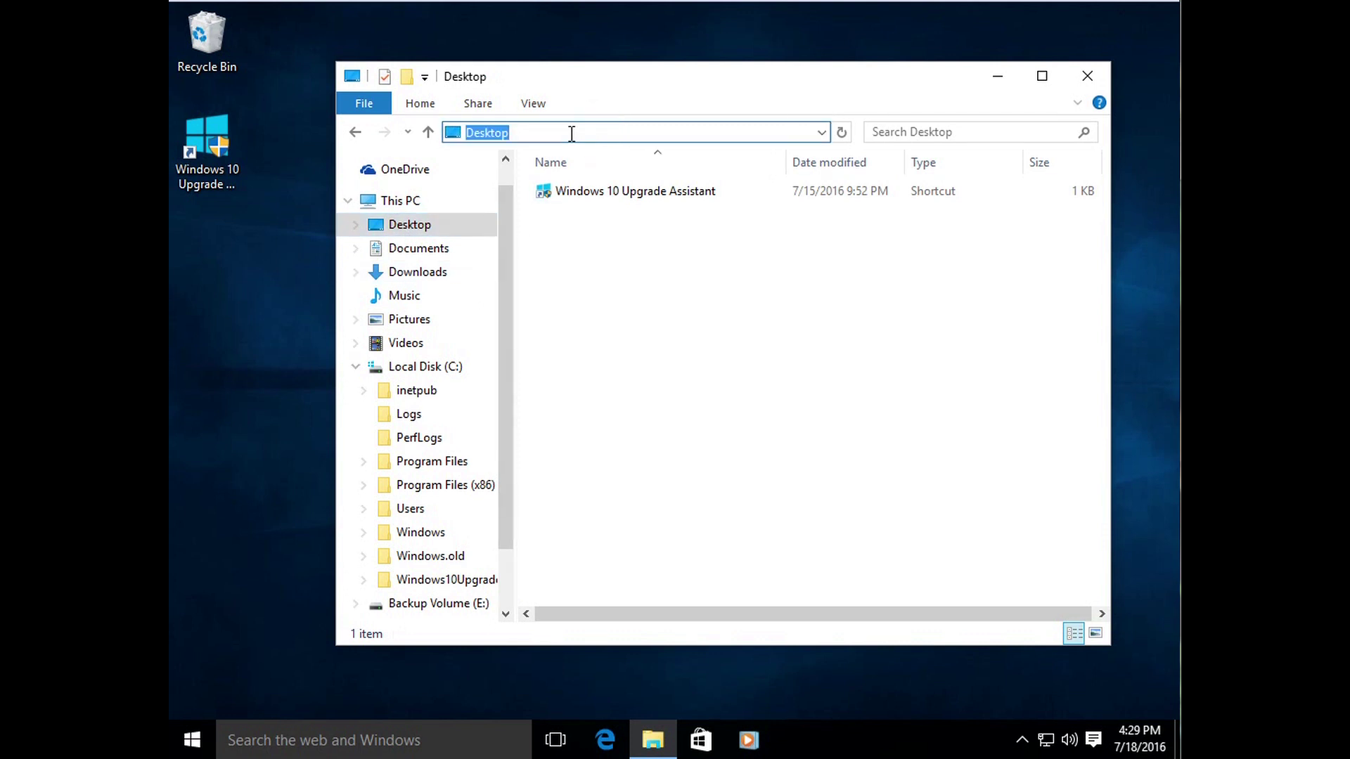
click(527, 133)
Step: Open the empty Music folder, view its path, and shift the window slightly higher
click(406, 296)
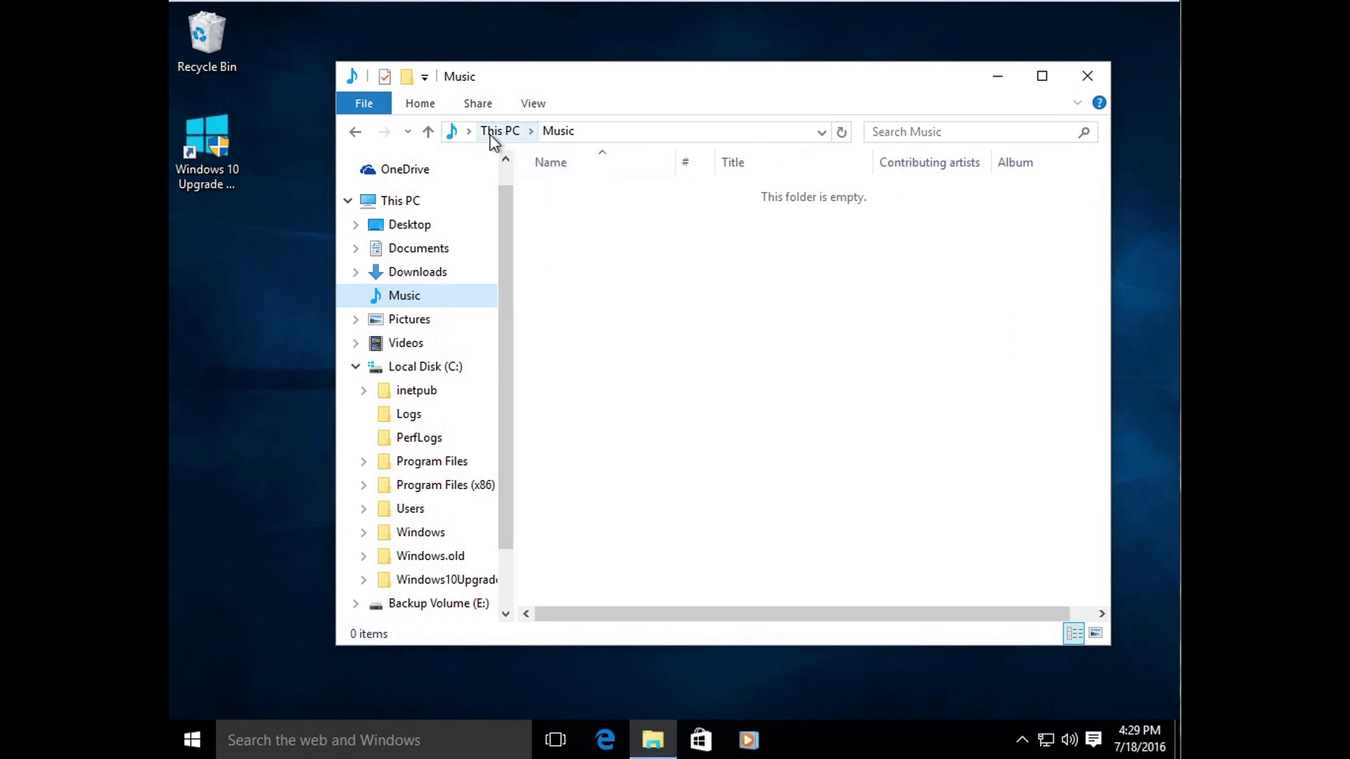
click(615, 136)
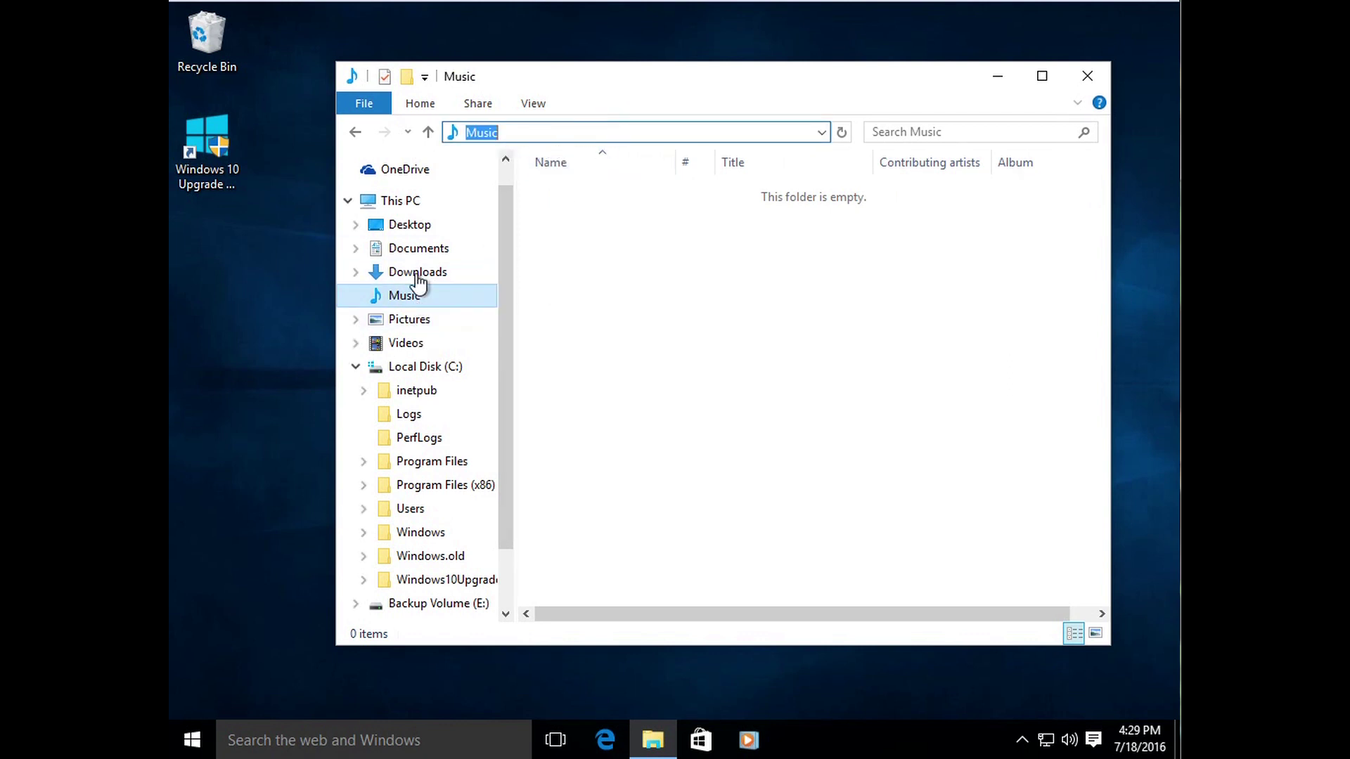
click(653, 291)
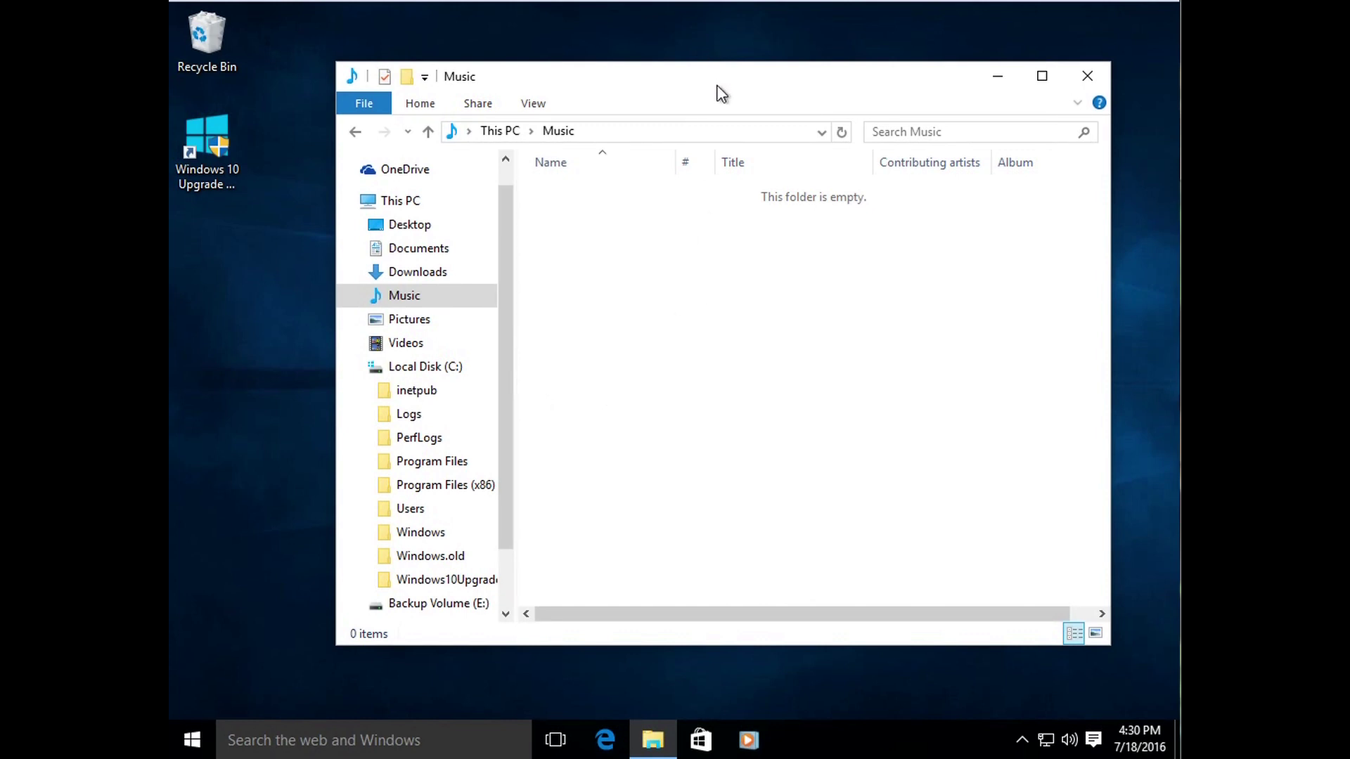
drag(721, 93, 745, 91)
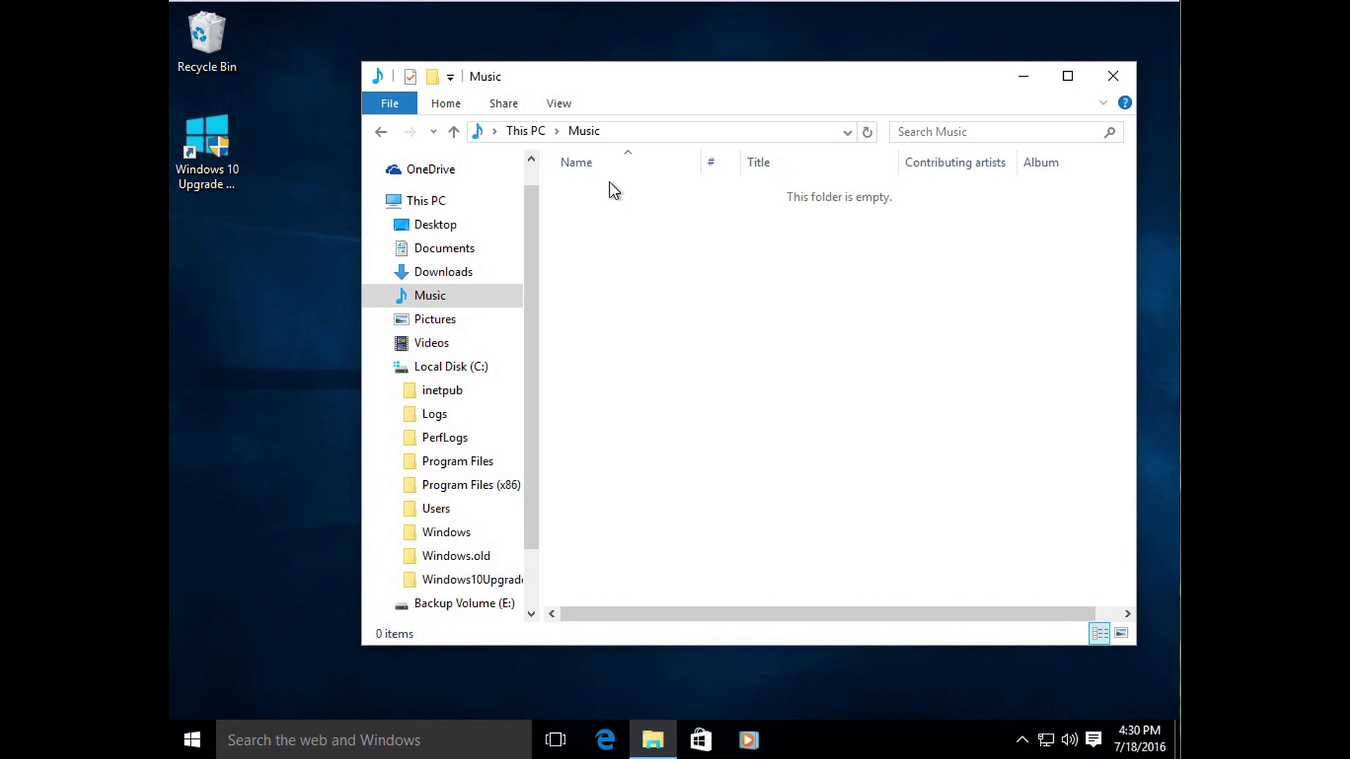
drag(679, 90, 647, 116)
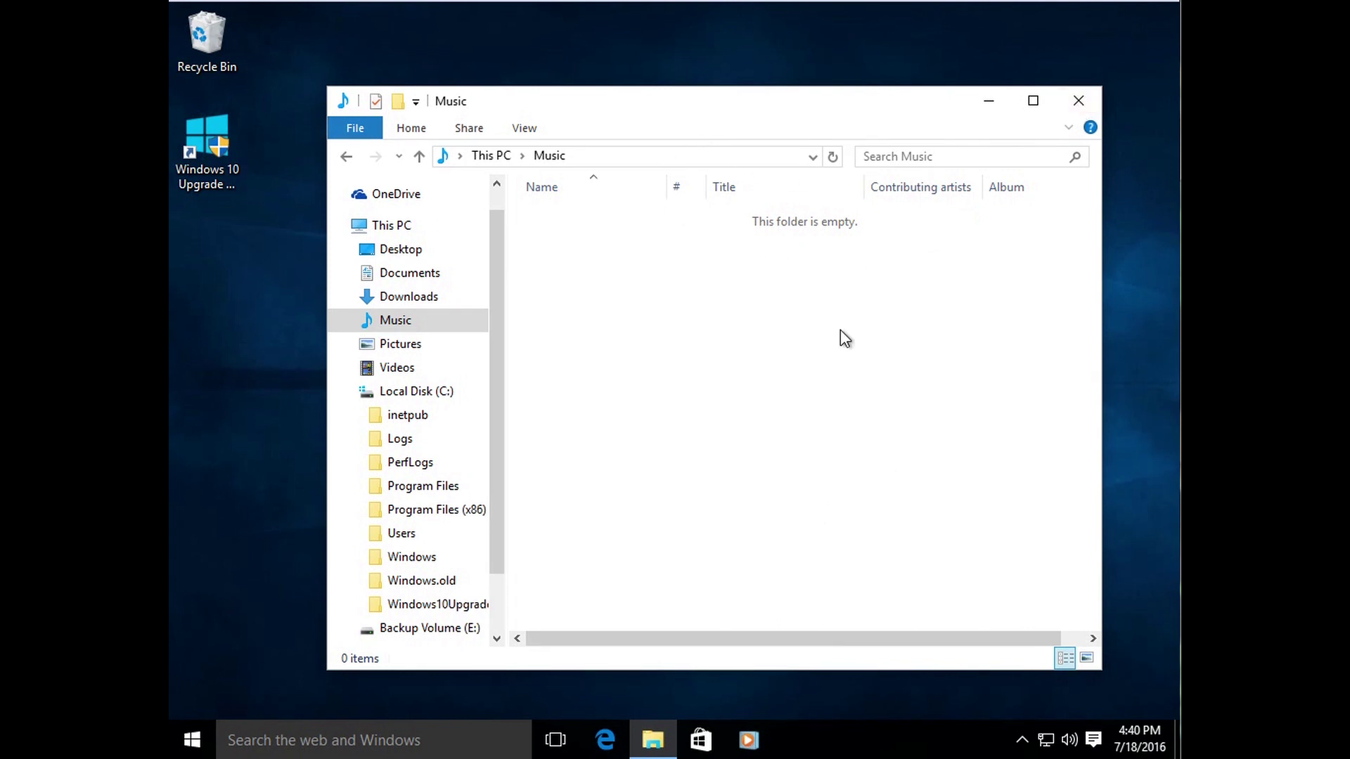
Step: Leave the empty Music folder and show the nine folders of Local Disk (C:)
scroll(495, 361, up, 1)
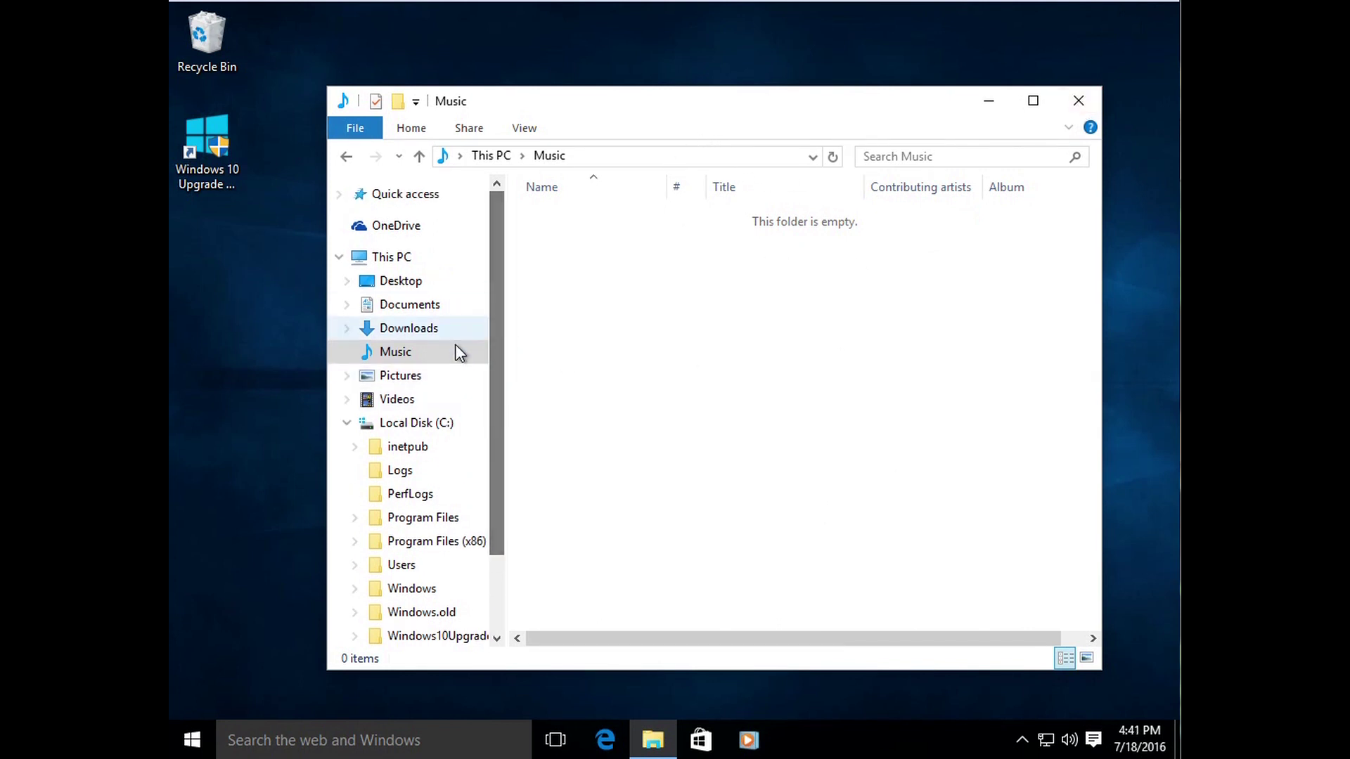
click(420, 424)
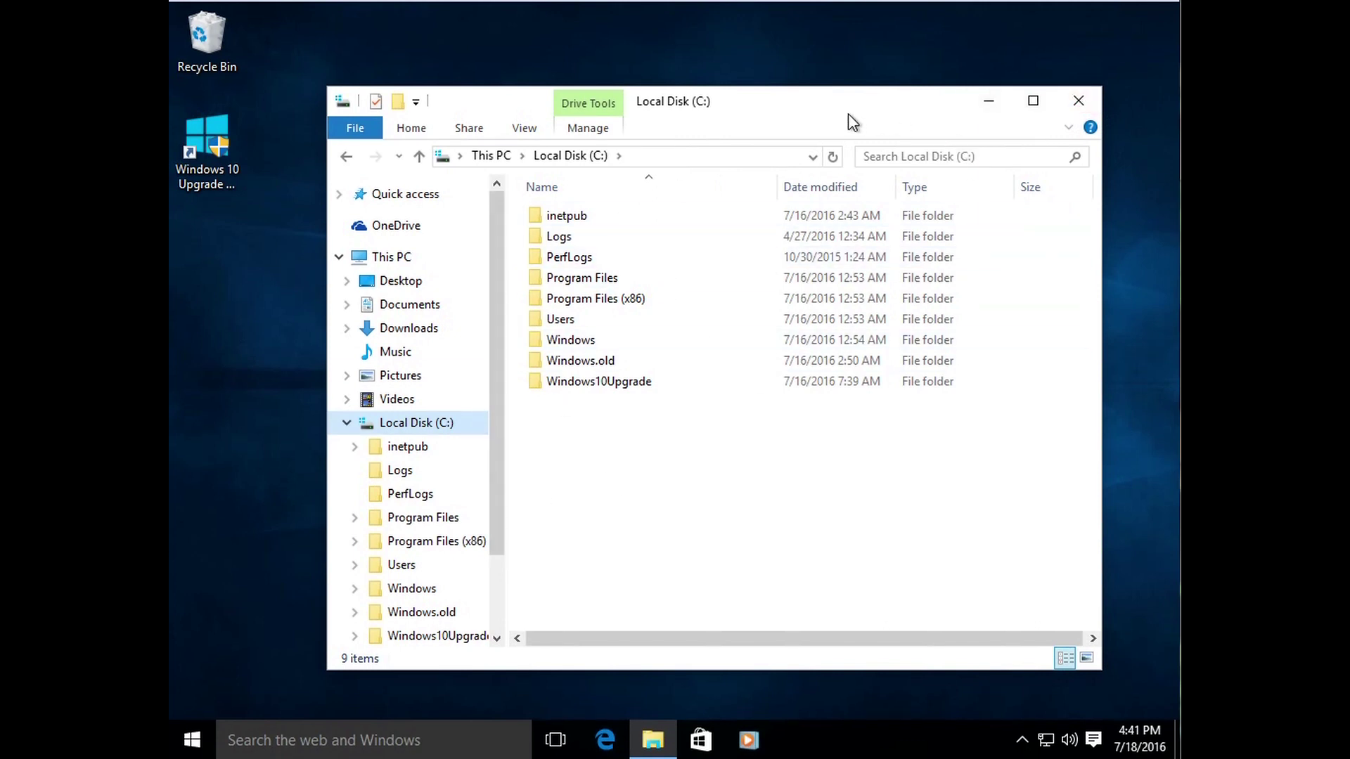
Step: Close File Explorer and choose Personalize from the desktop's right-click menu
click(1077, 104)
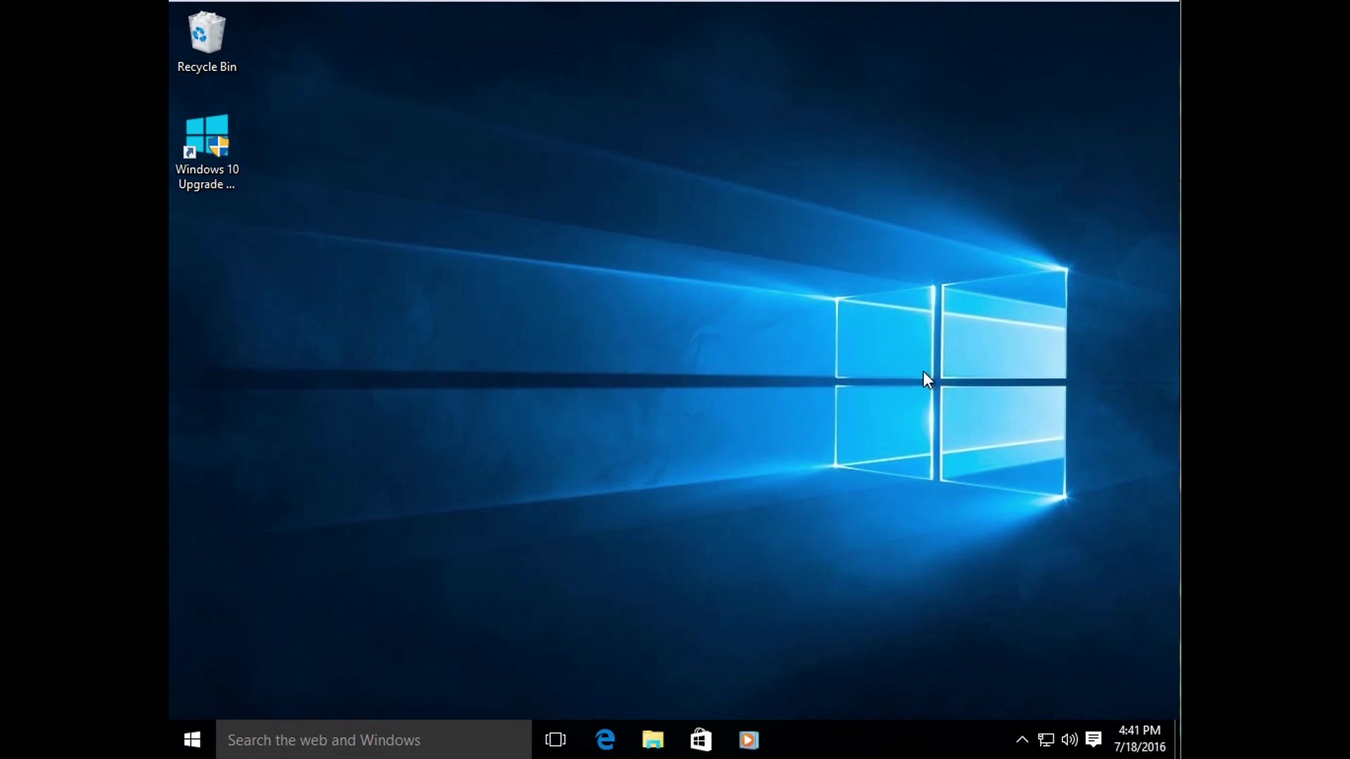
right_click(745, 307)
click(554, 359)
right_click(663, 212)
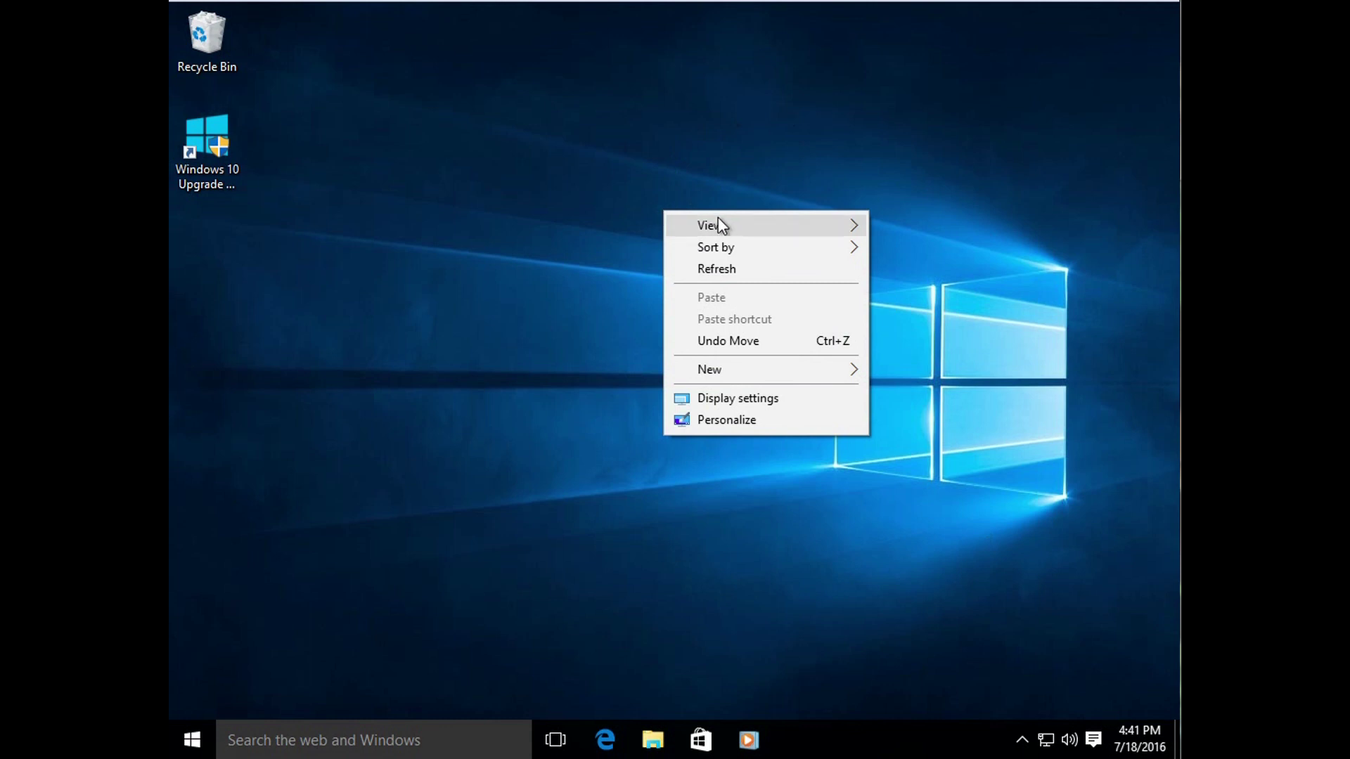
click(724, 421)
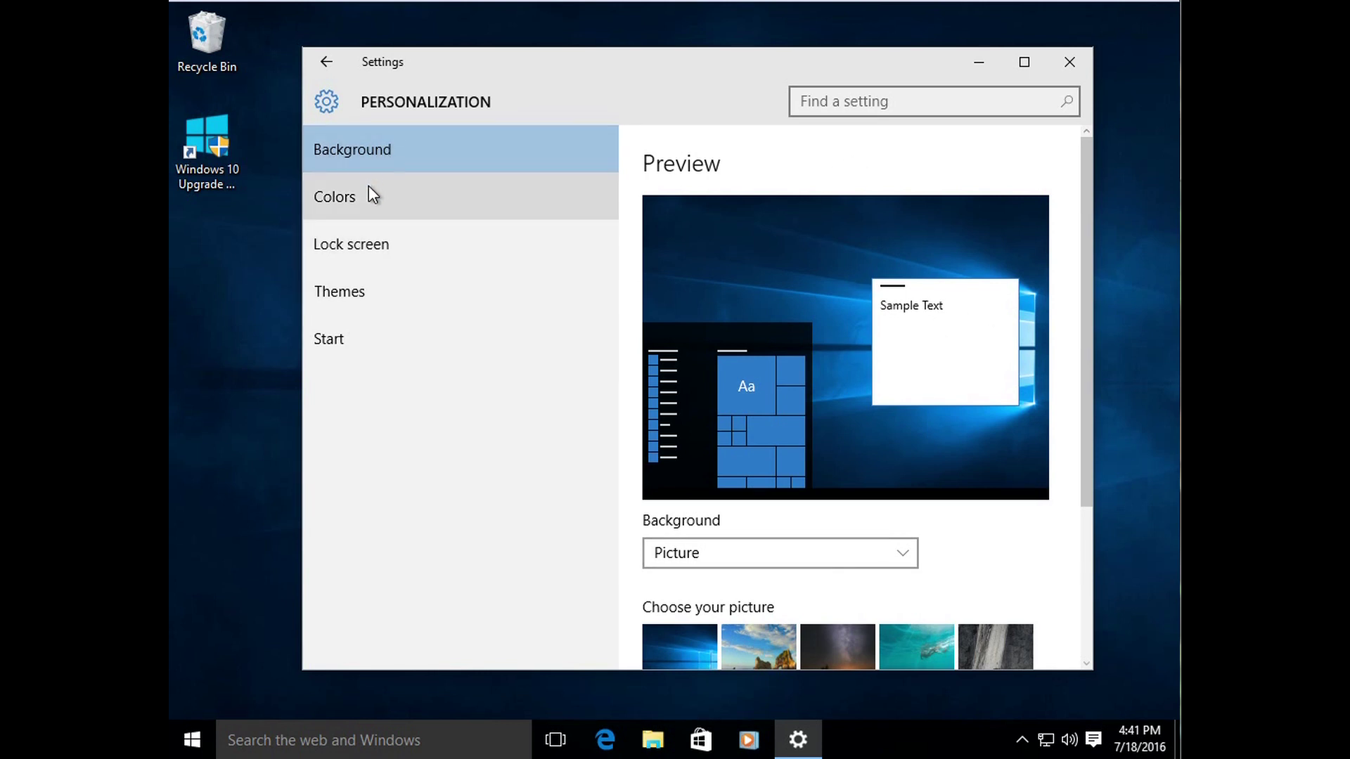
Step: Set the wallpaper to the underwater picture, then to the night-sky green tent photo
drag(1088, 239, 1085, 323)
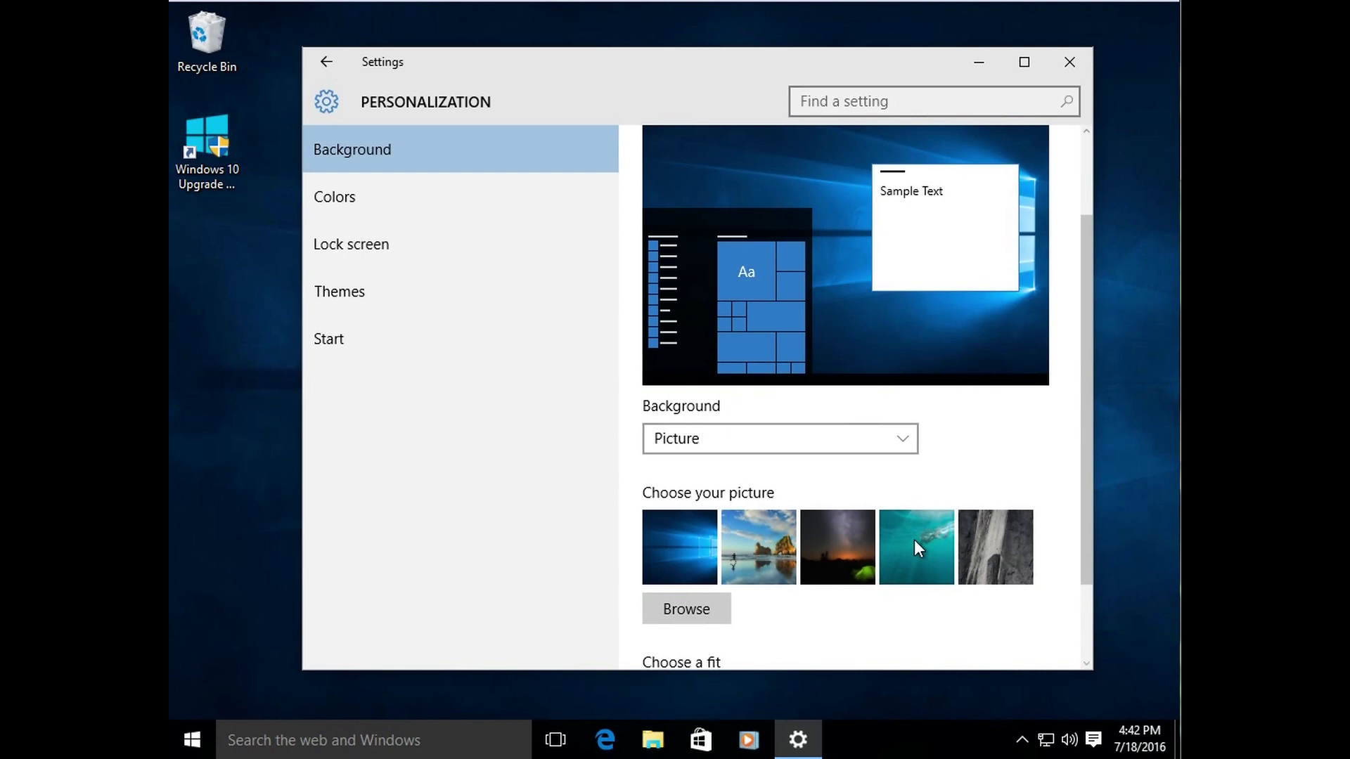
scroll(1086, 407, up, 3)
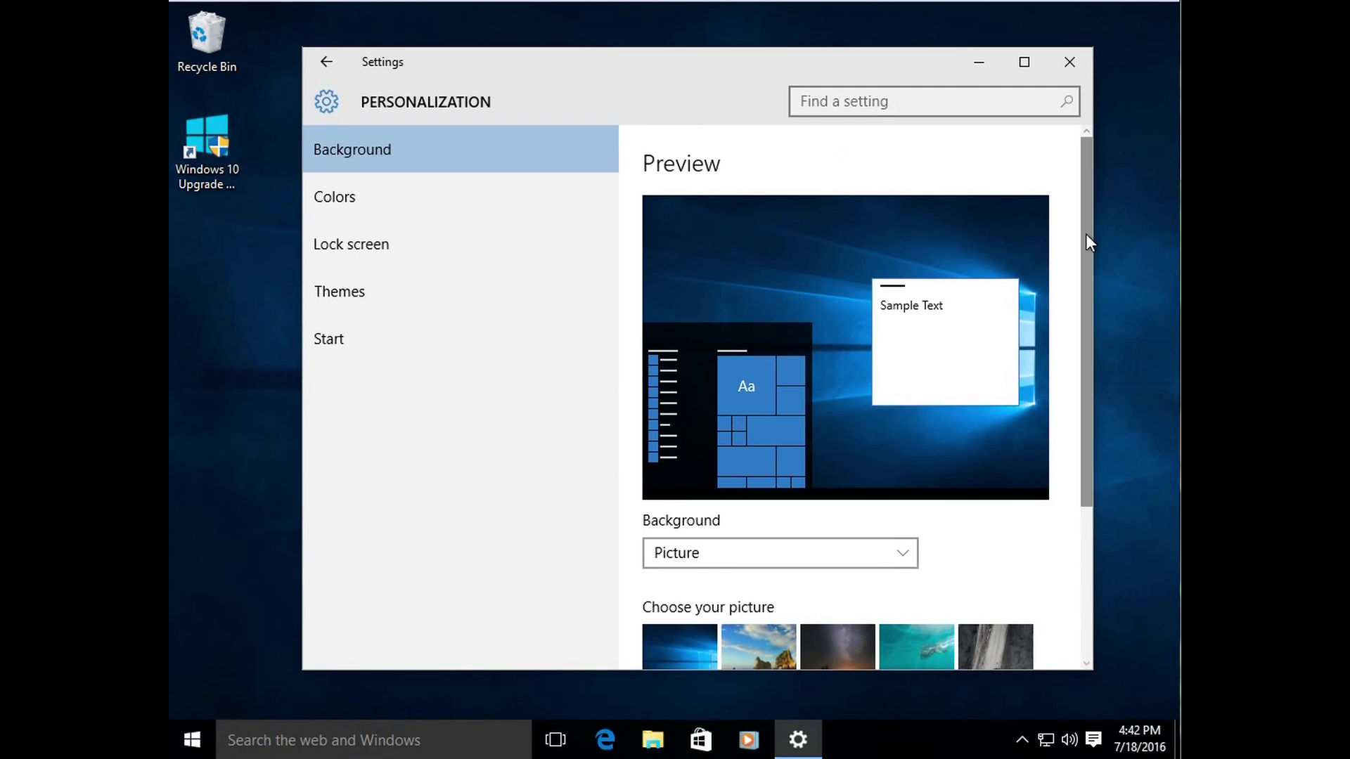
drag(1085, 319, 1043, 437)
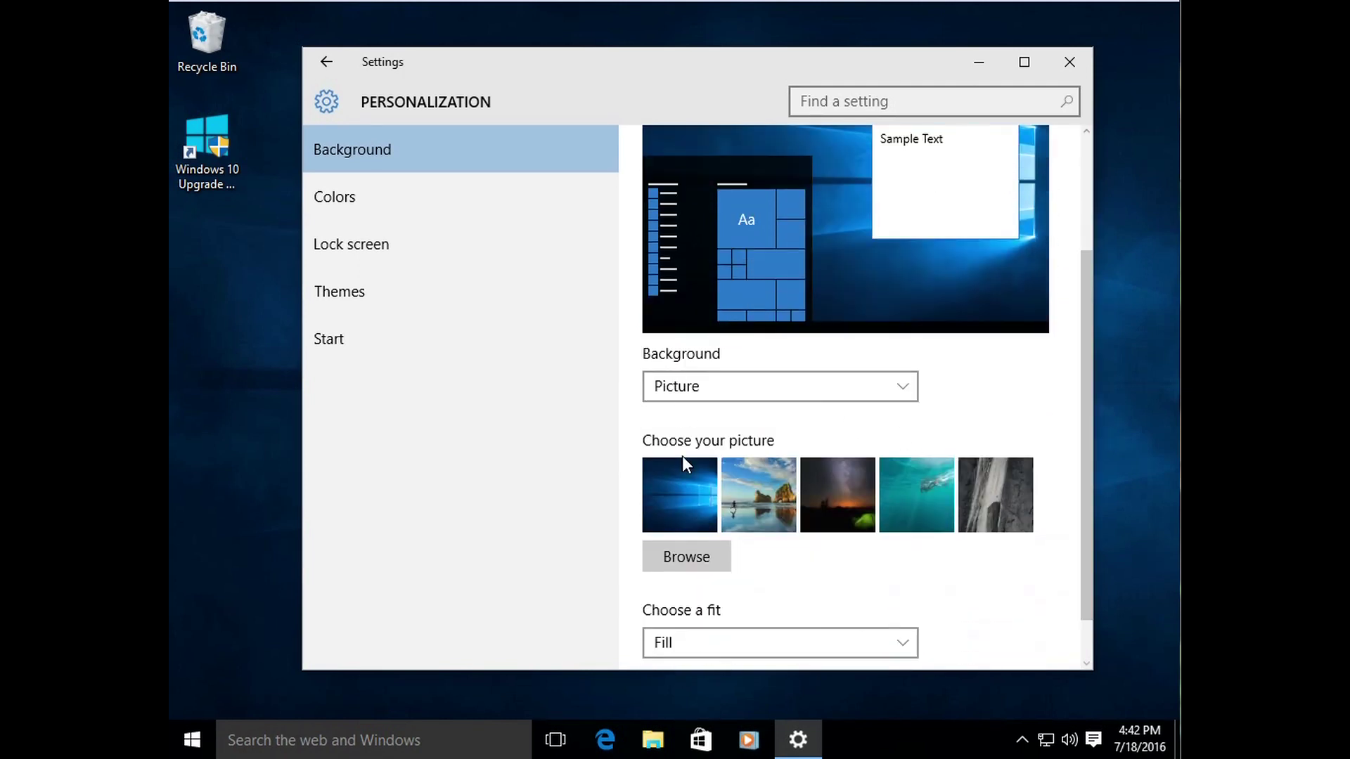
click(900, 492)
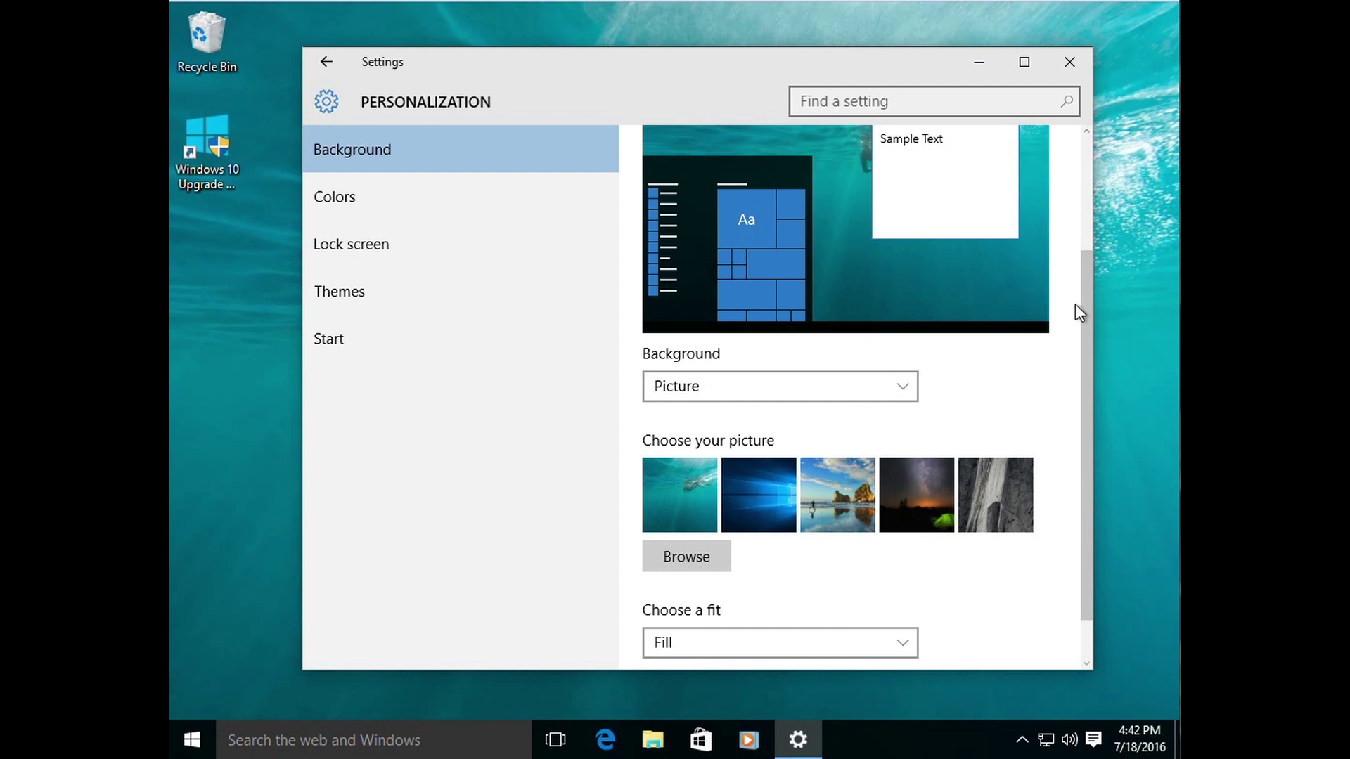
drag(1090, 315, 1085, 246)
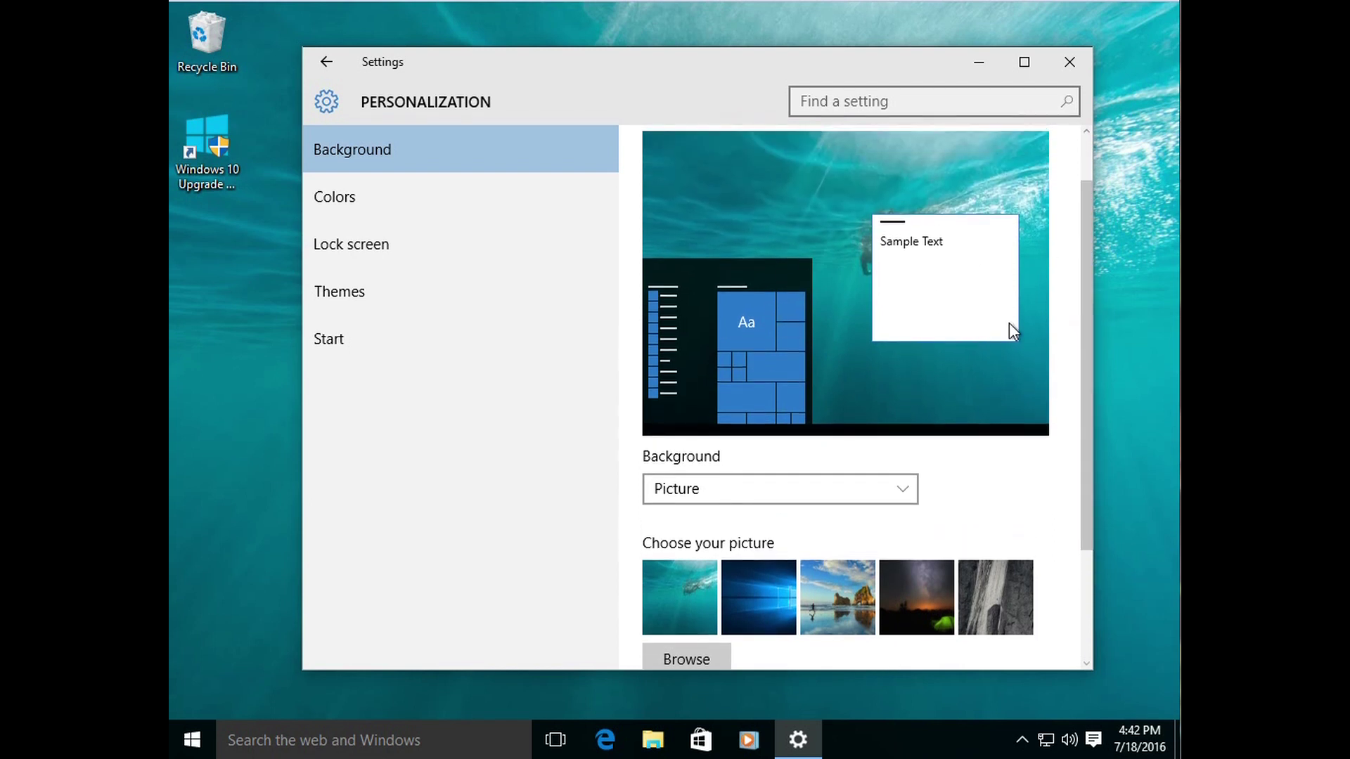
drag(1087, 344, 1087, 411)
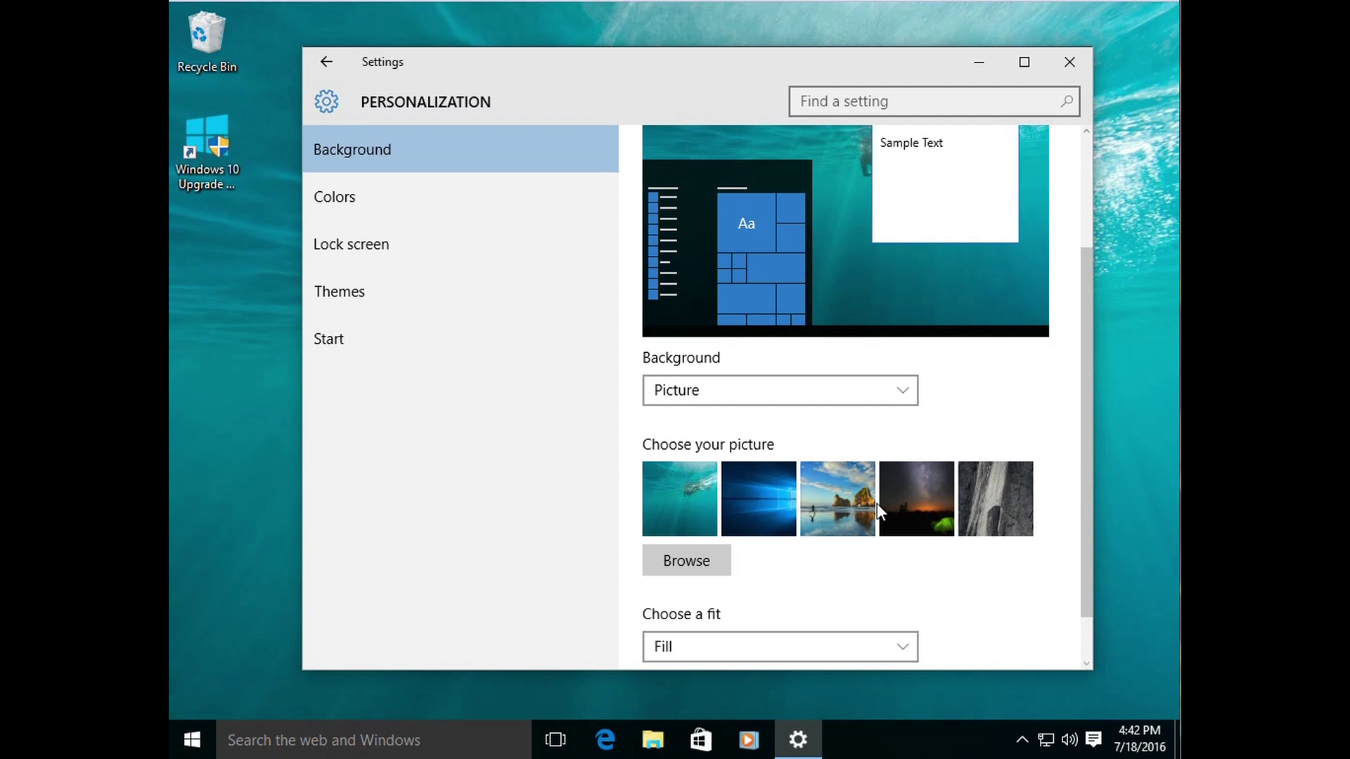
click(912, 513)
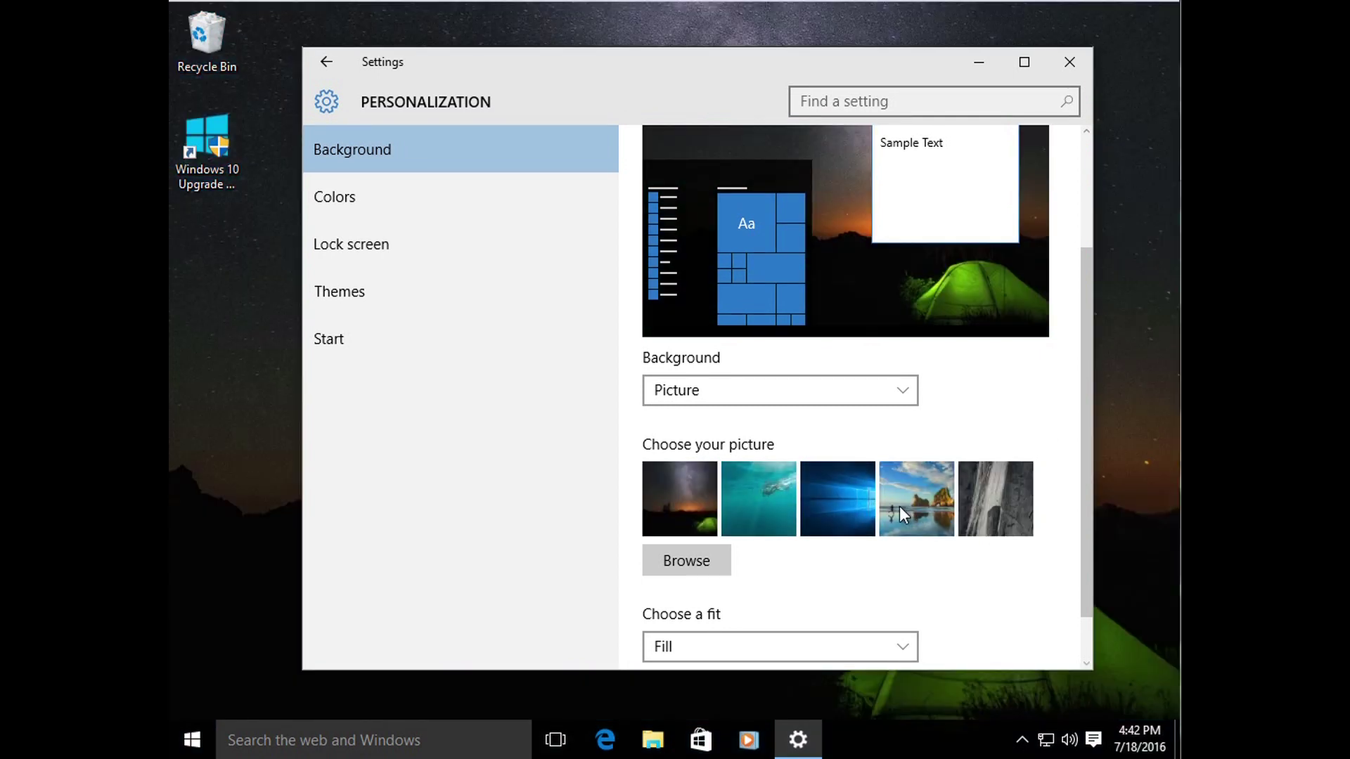
drag(1086, 332, 1015, 365)
Step: Switch the background to Solid color, trying teal, green, magenta and orange
click(889, 399)
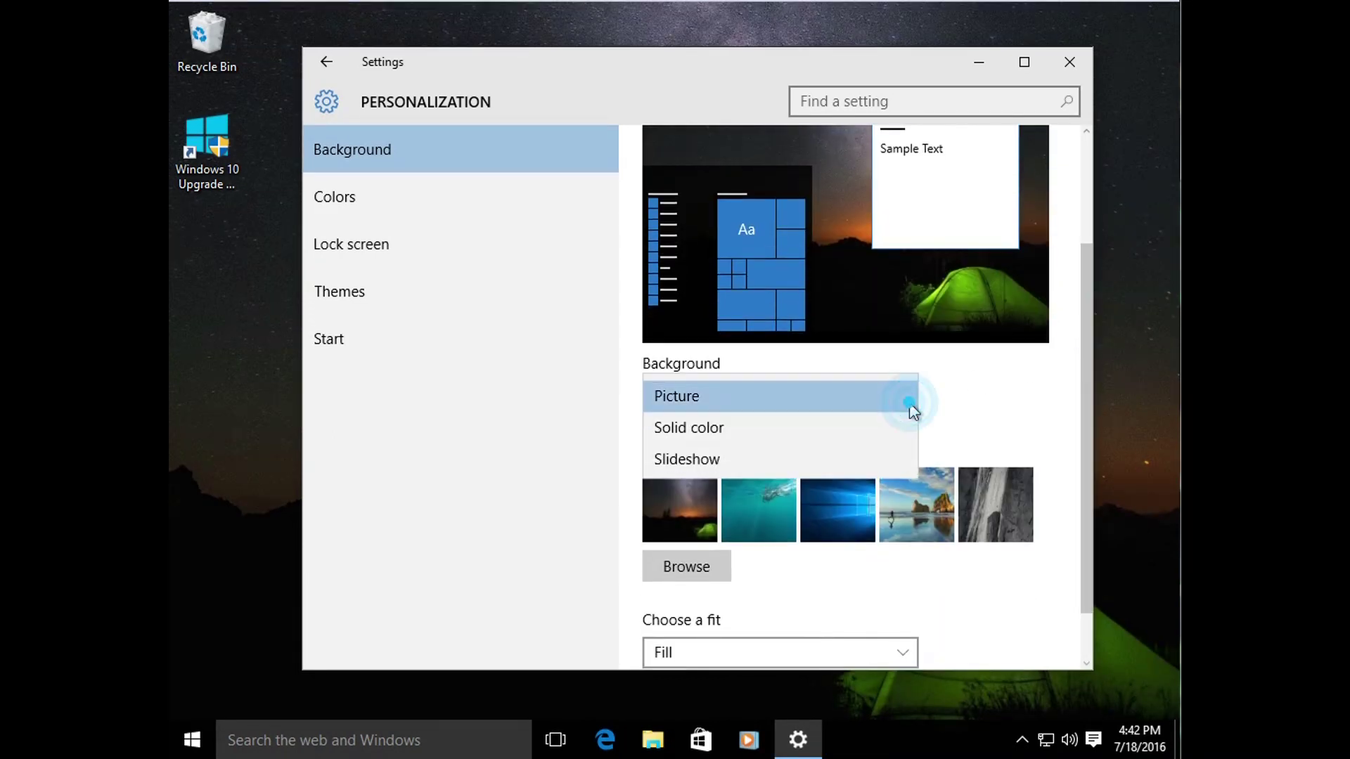
click(835, 426)
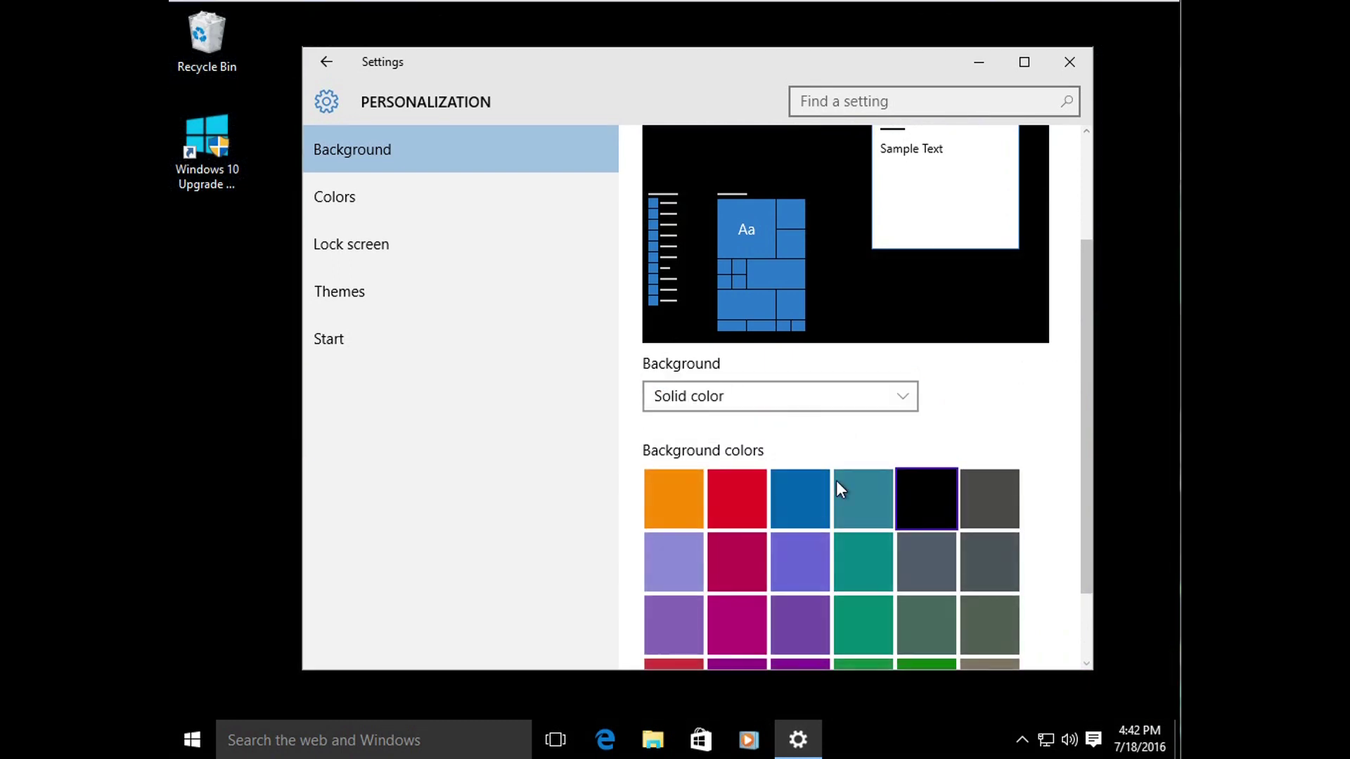
click(849, 566)
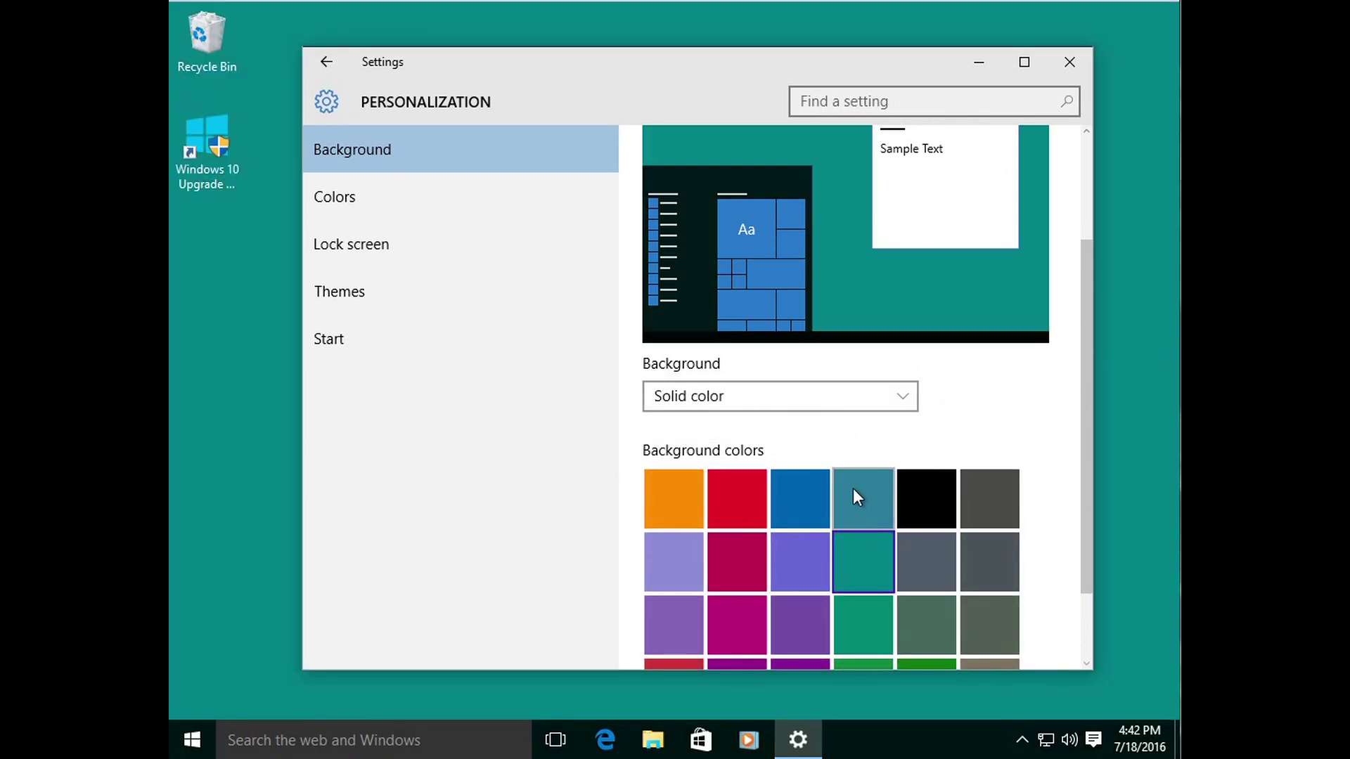
click(882, 661)
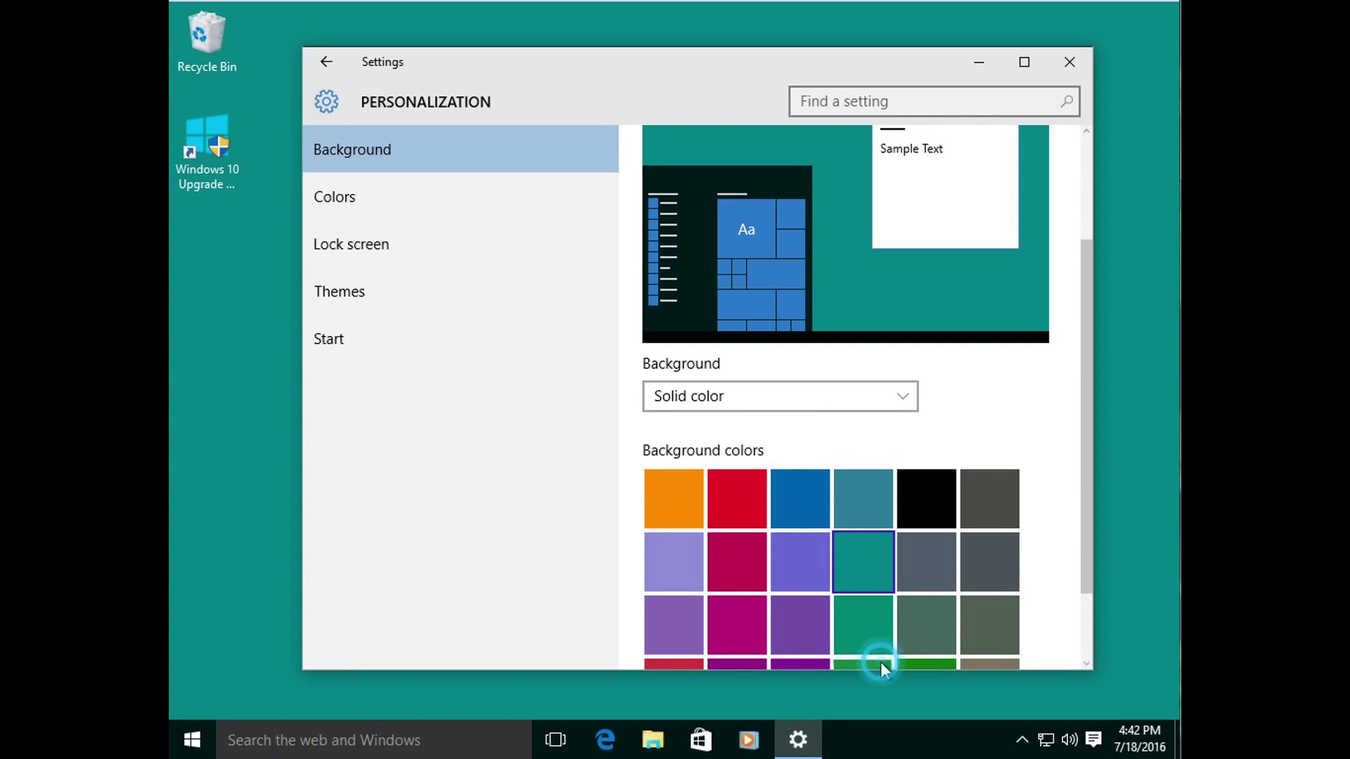
drag(1087, 387, 1083, 482)
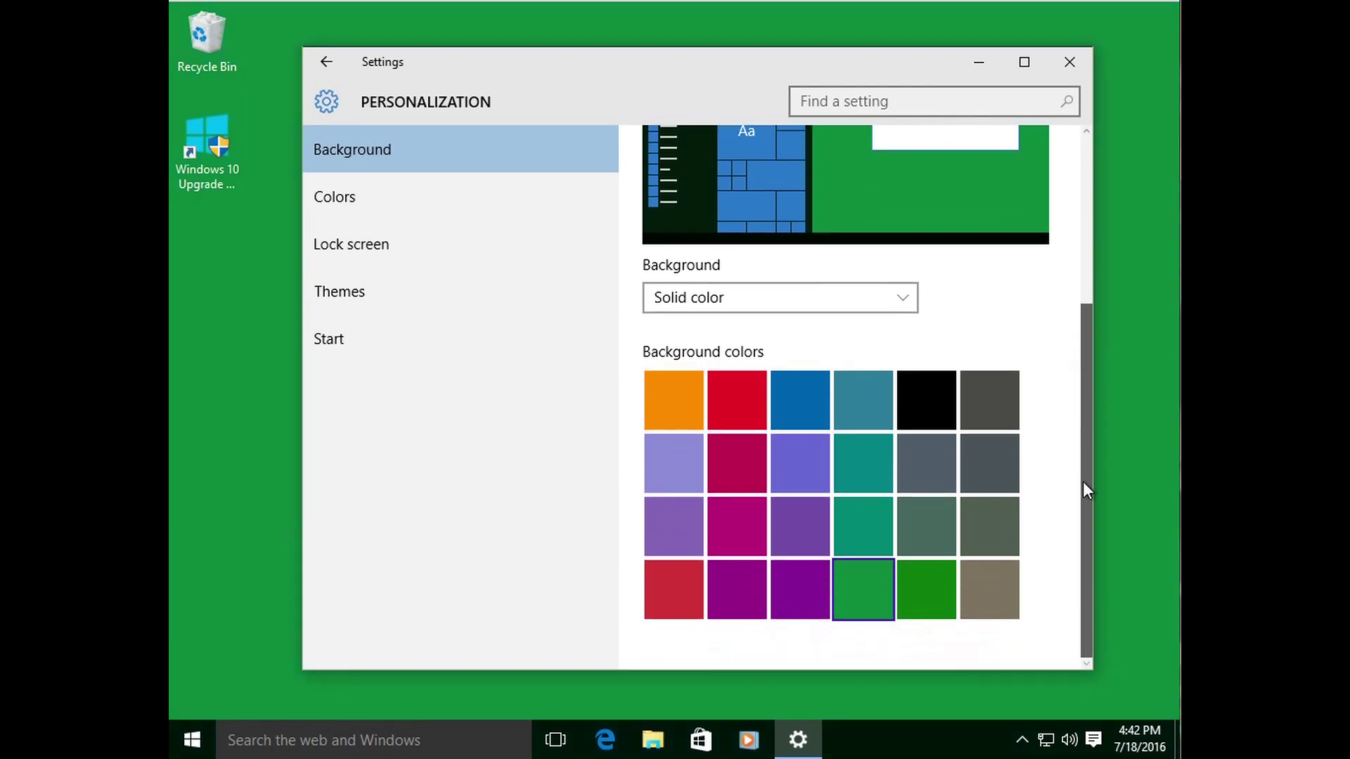
click(736, 520)
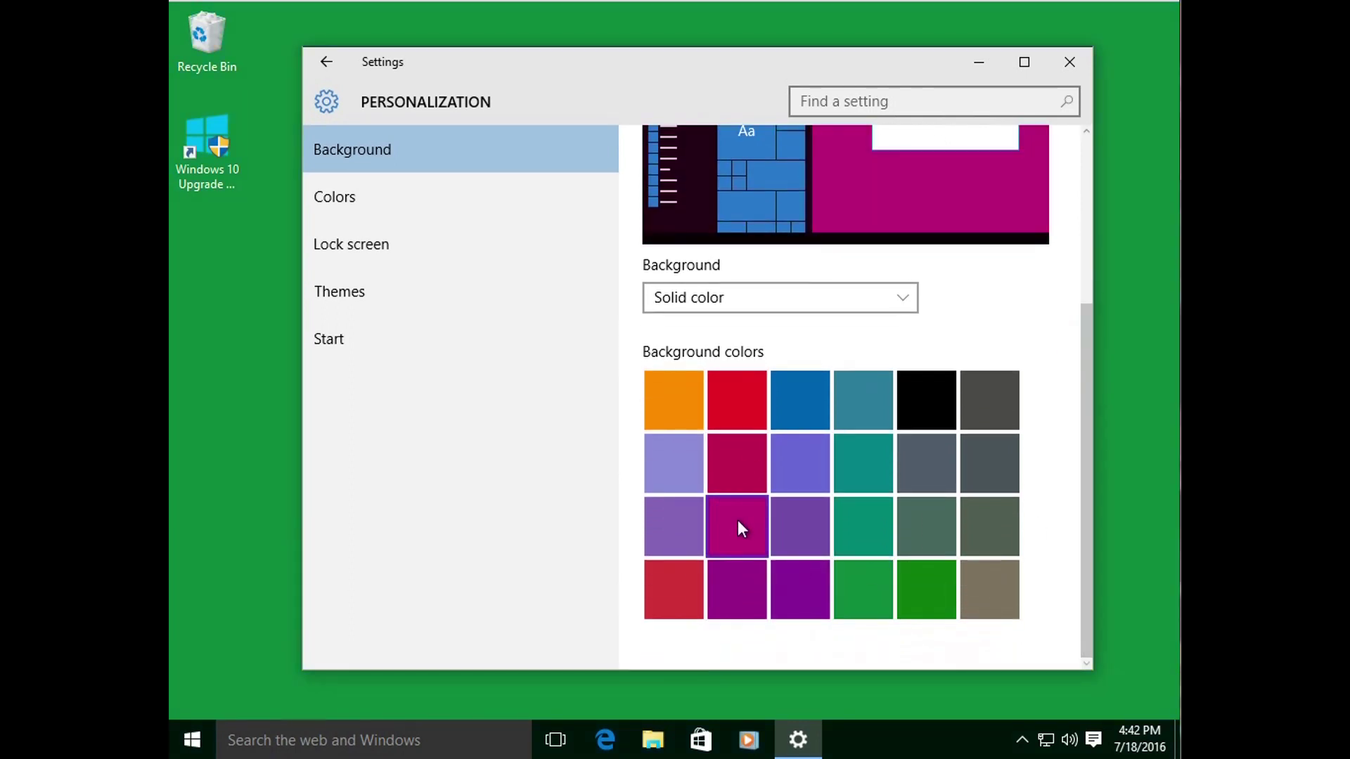
click(685, 402)
Step: Try Slideshow, then restore Picture with the underwater image and go to Colors
click(797, 298)
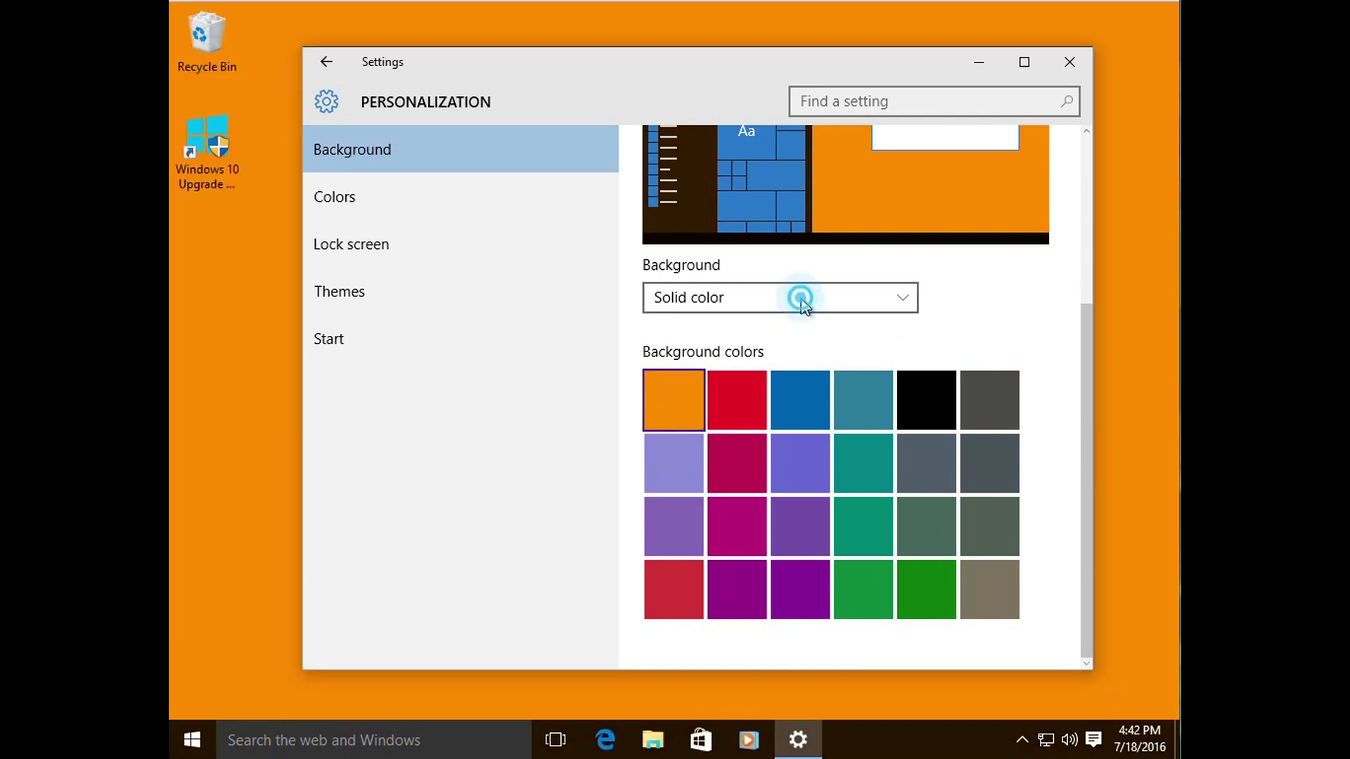
click(751, 328)
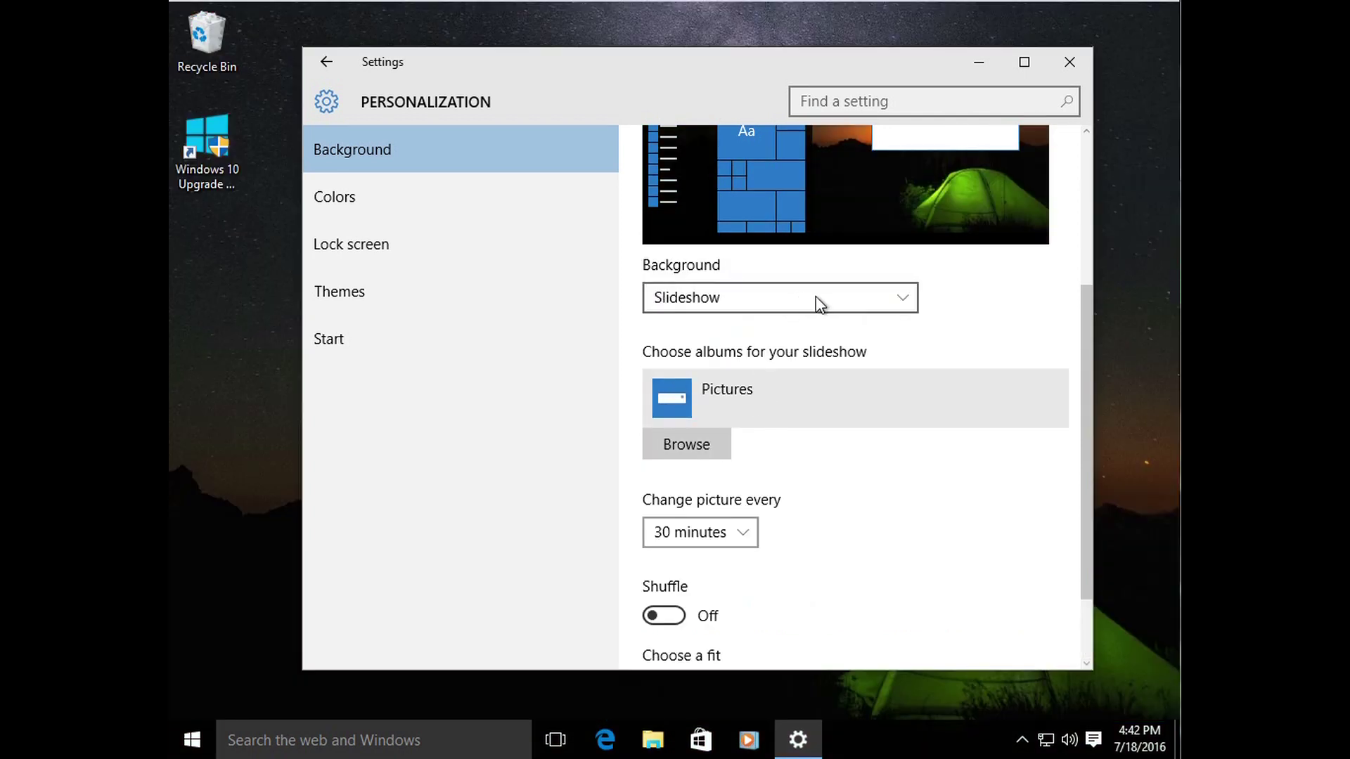
click(890, 302)
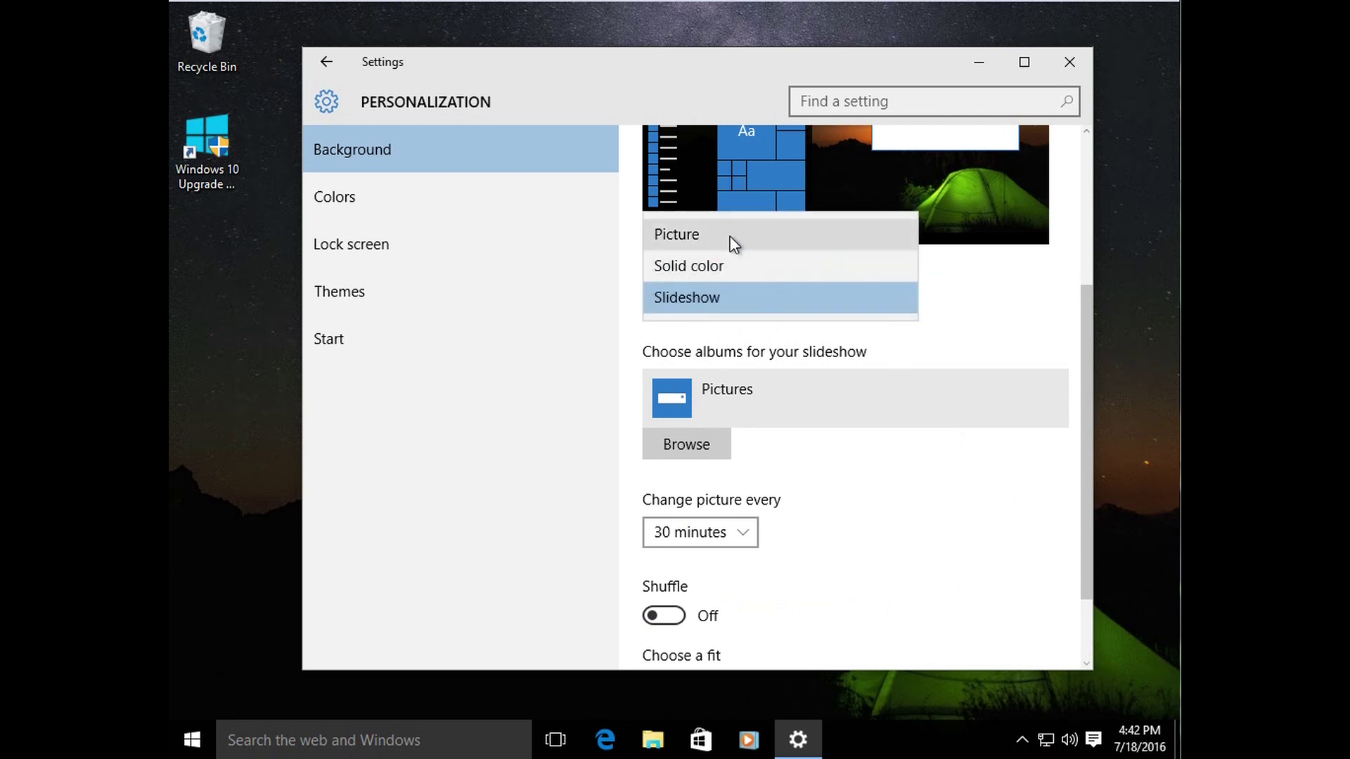
click(730, 239)
click(766, 433)
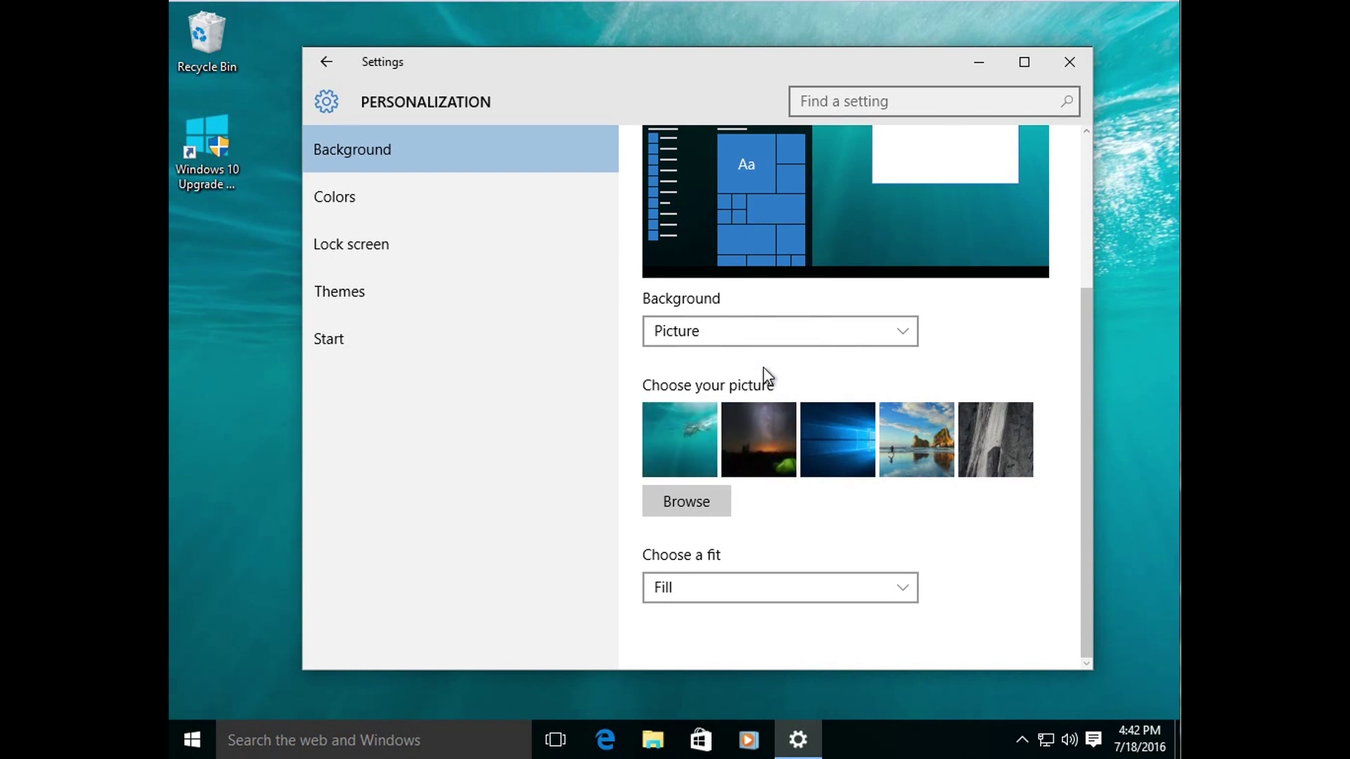
click(361, 204)
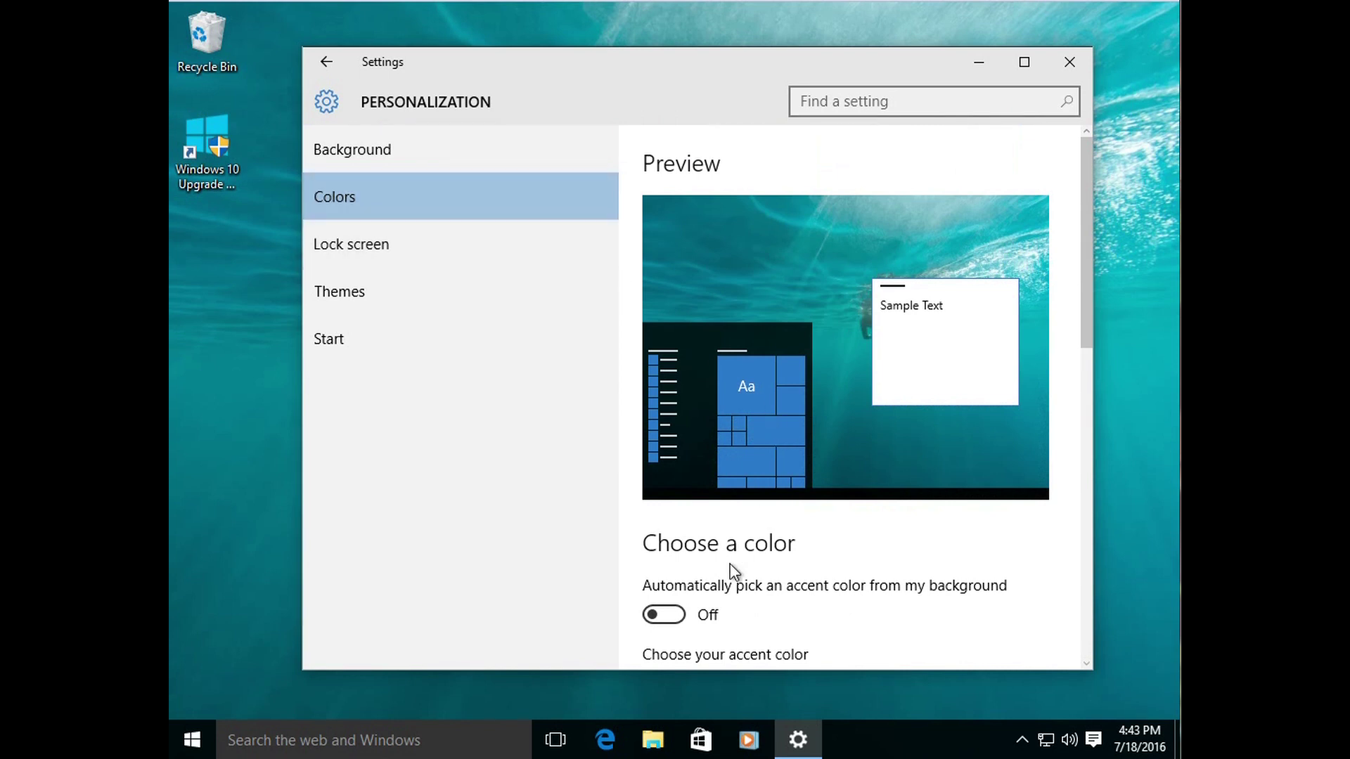
Step: Try slate-grey and red accent colours, settling on dark green
drag(1084, 330, 1073, 423)
click(914, 465)
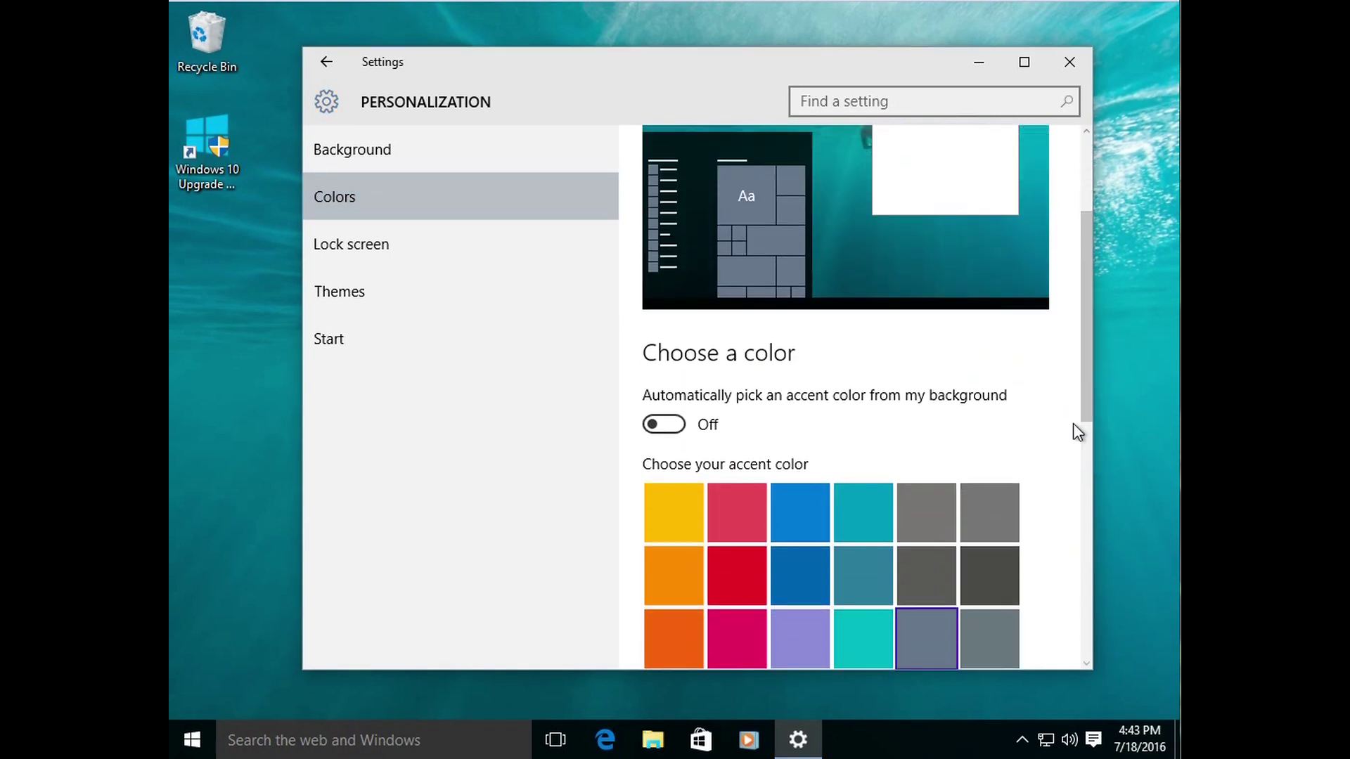
click(968, 501)
click(741, 584)
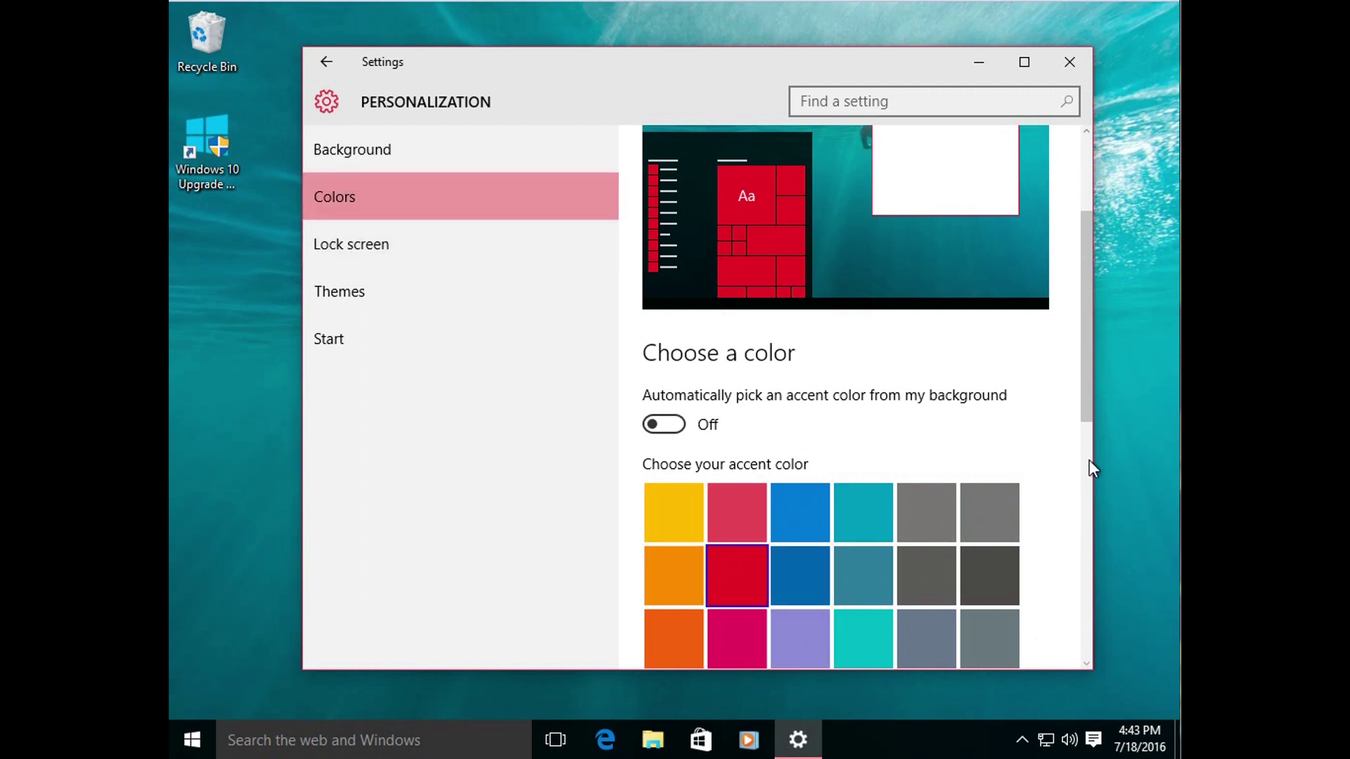
drag(1086, 421, 1091, 554)
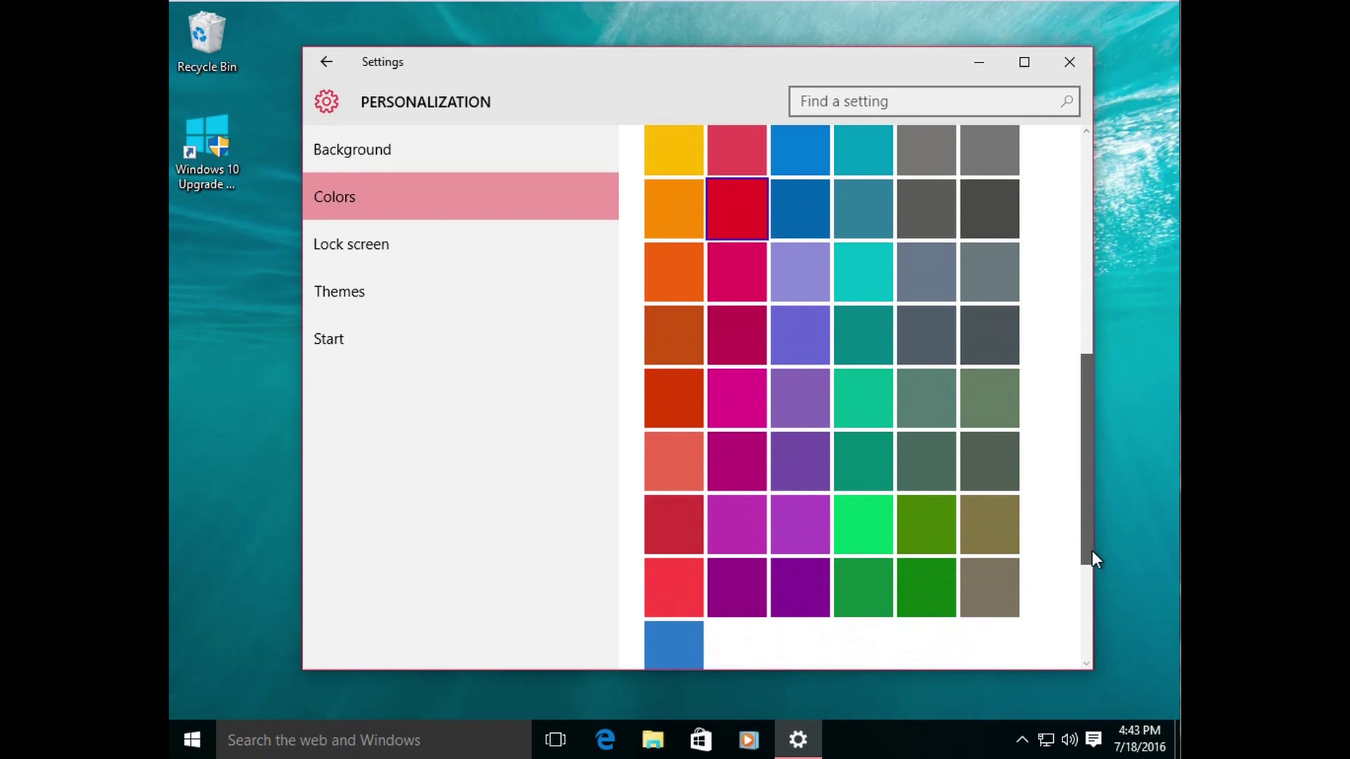
click(939, 605)
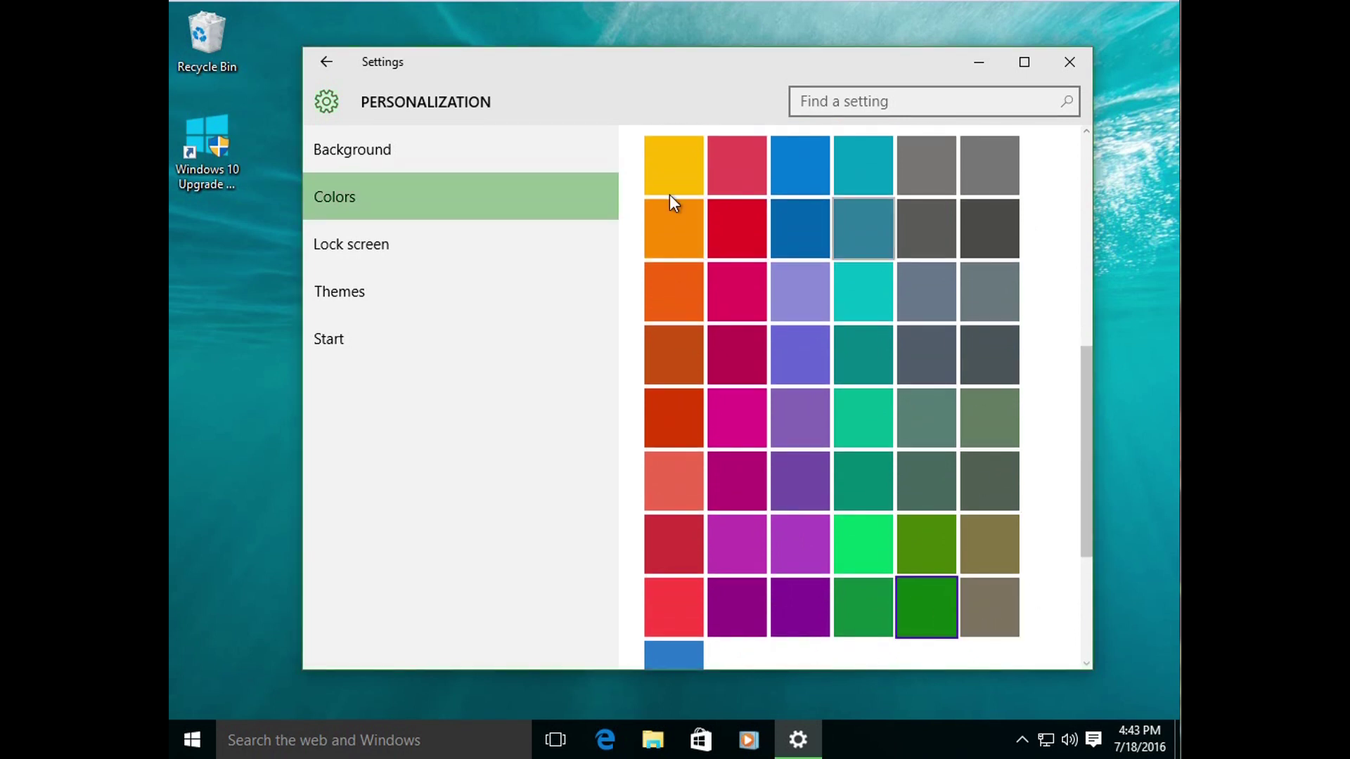
click(1085, 492)
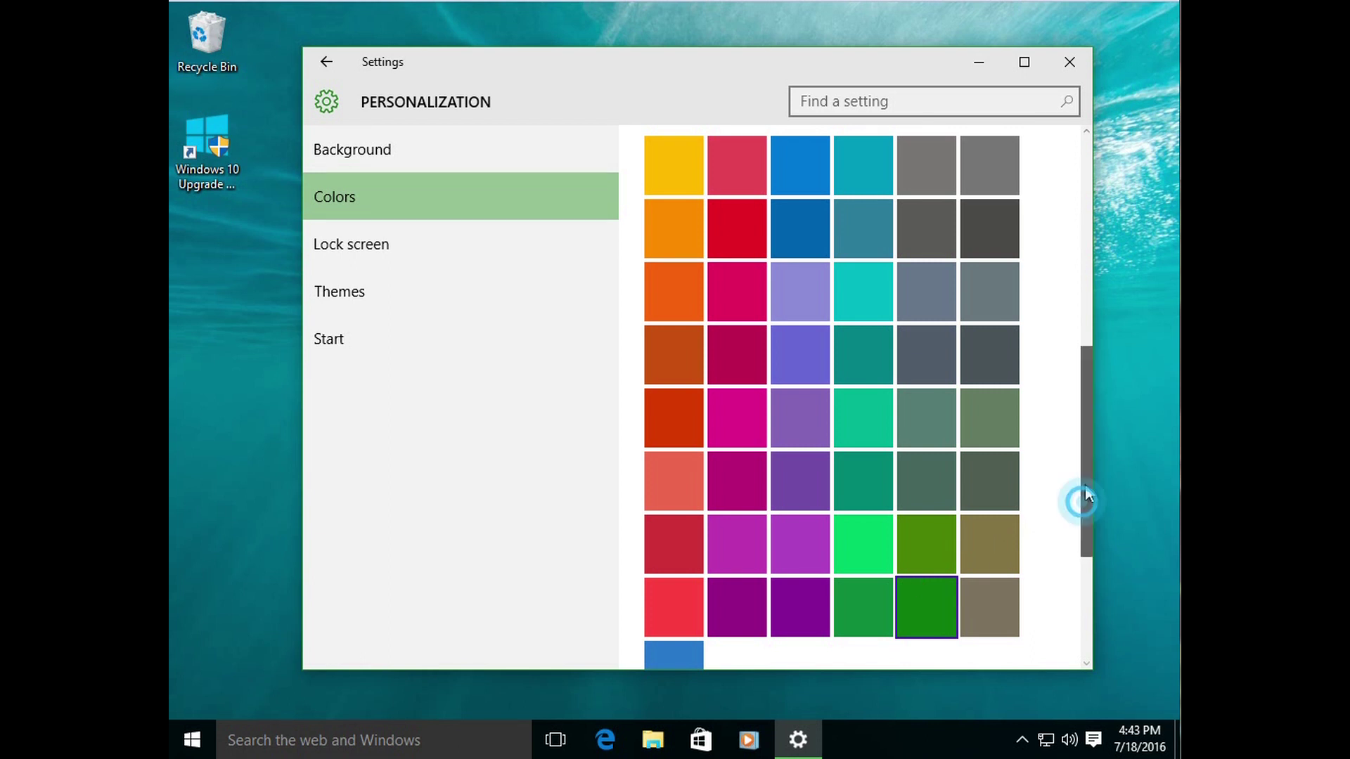
drag(1085, 492, 1085, 341)
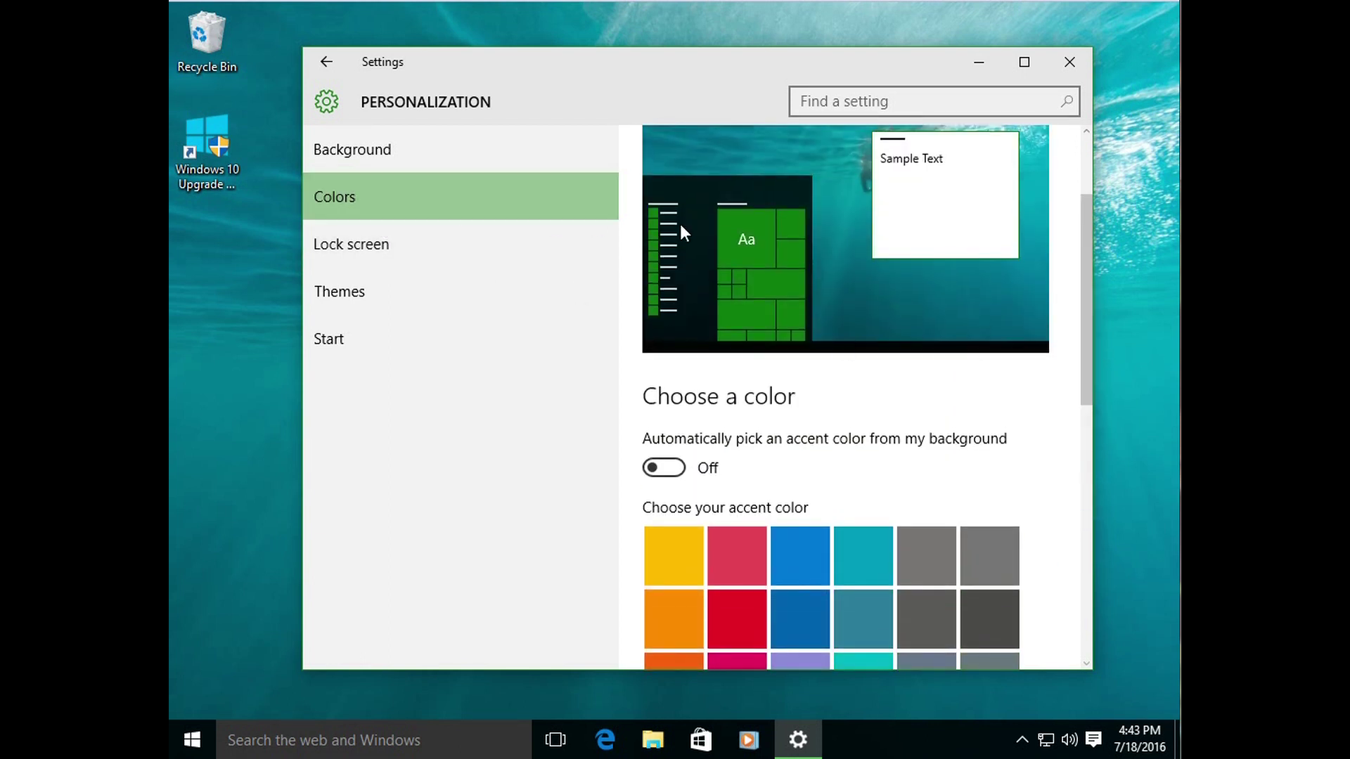
Step: View the green-tinted Start menu, then close it to return to Colors
click(194, 738)
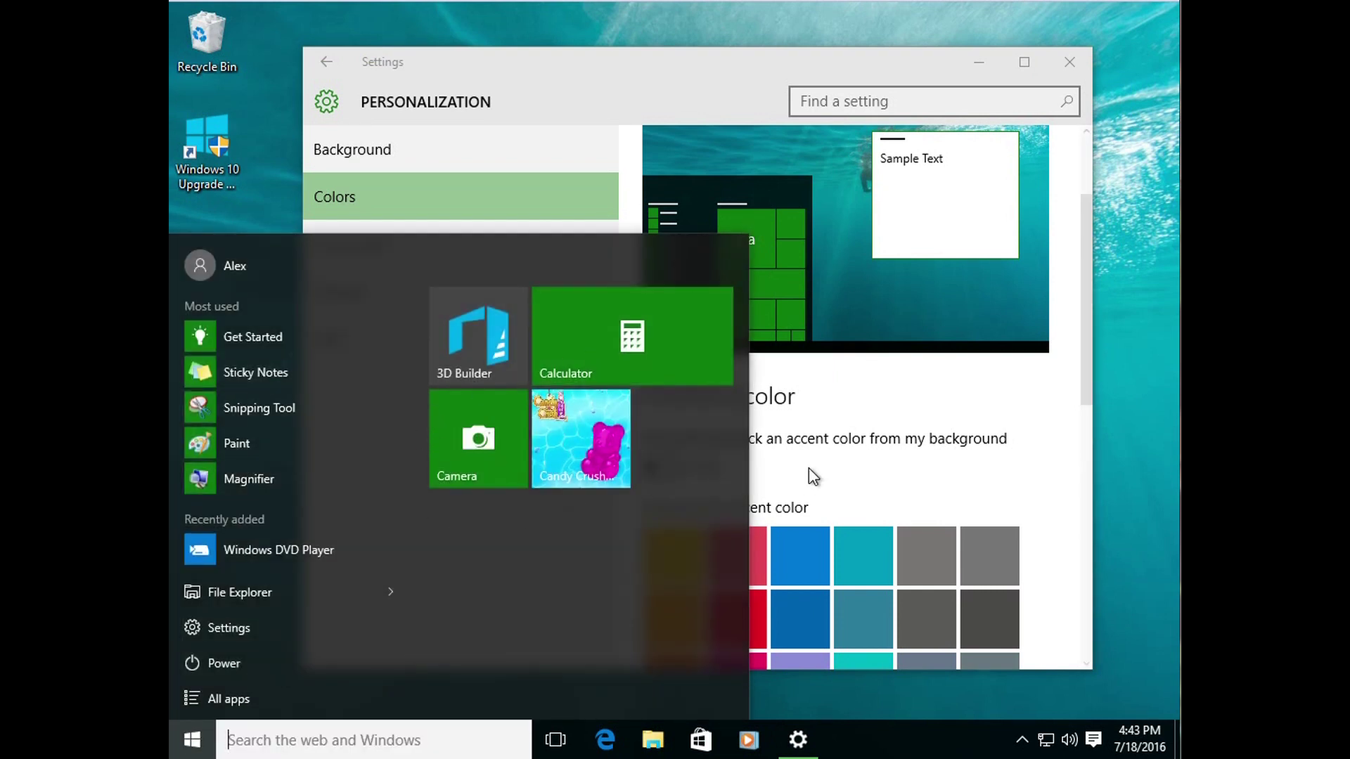
click(1046, 419)
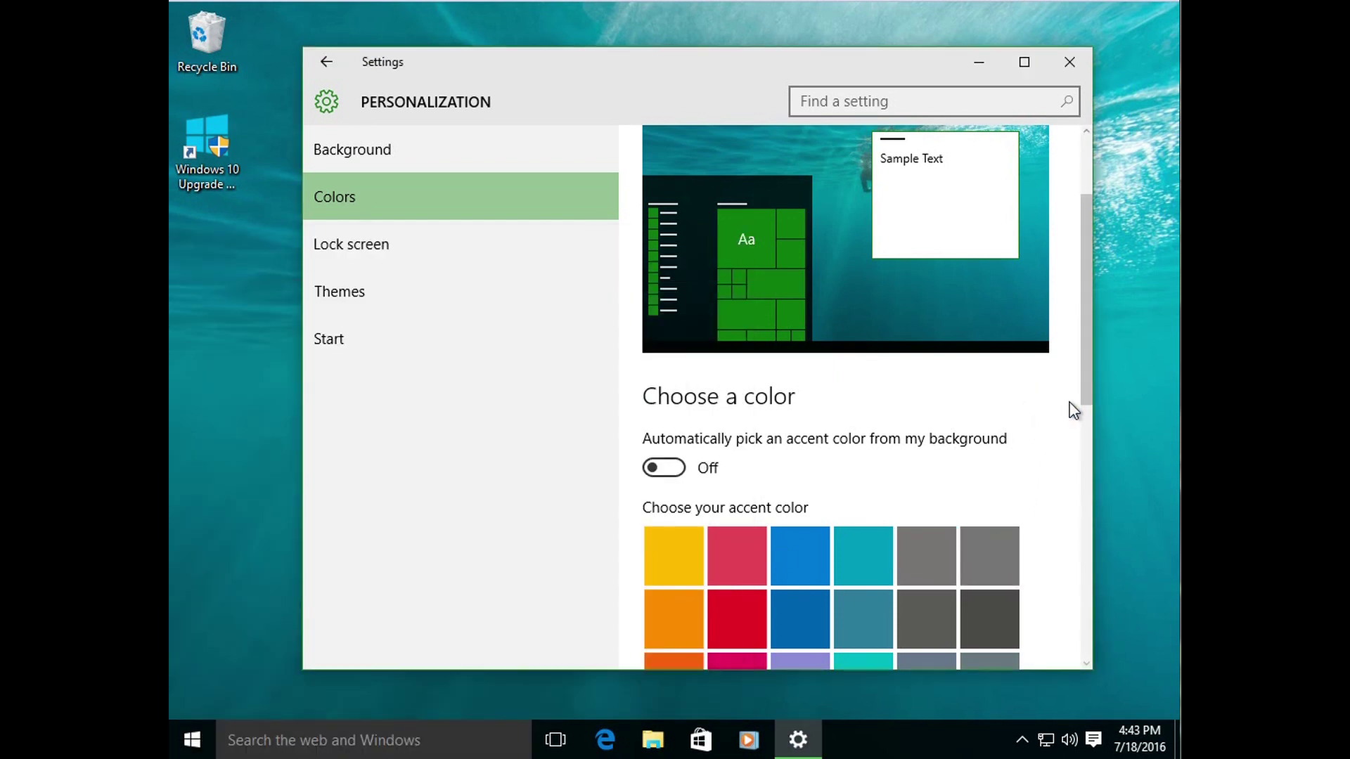
drag(1083, 397, 1083, 404)
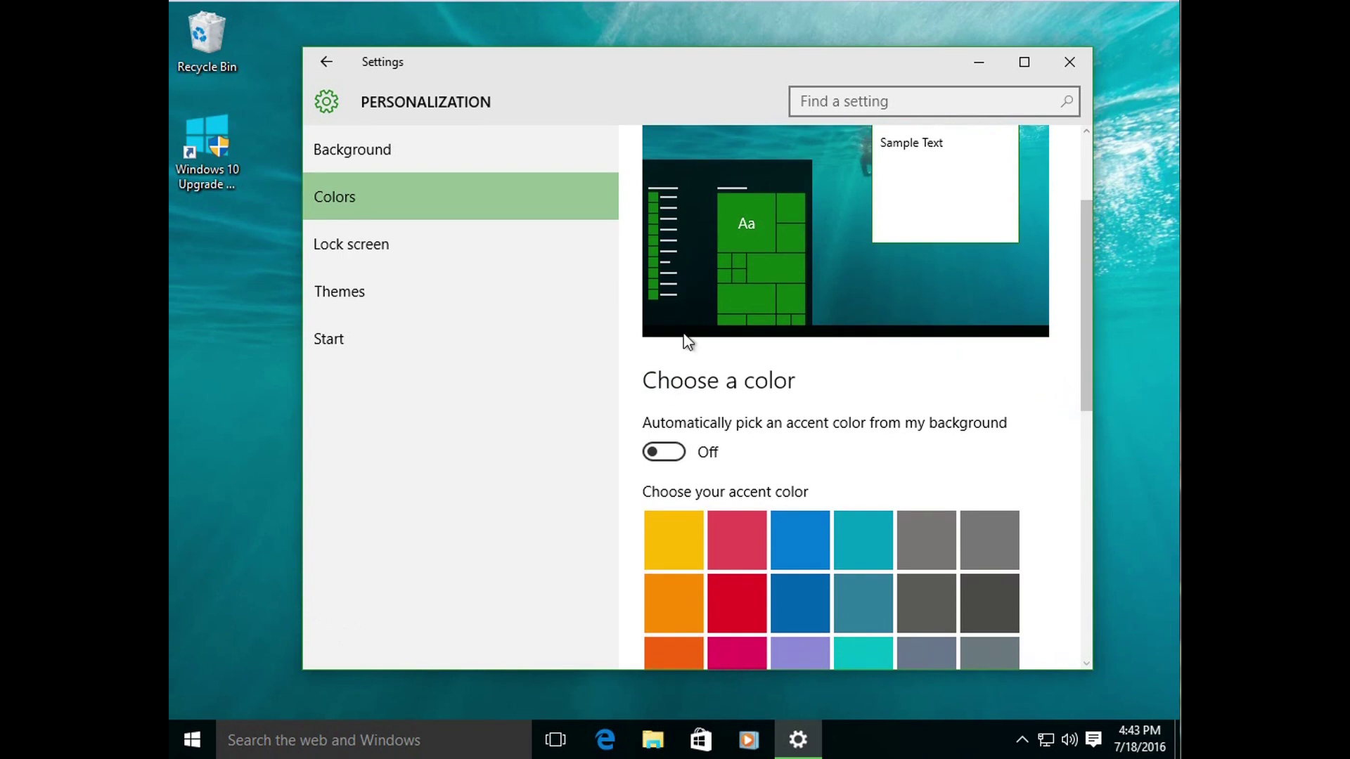
Step: Switch the lock screen background to Picture and back to Windows spotlight, then open Theme settings
click(373, 265)
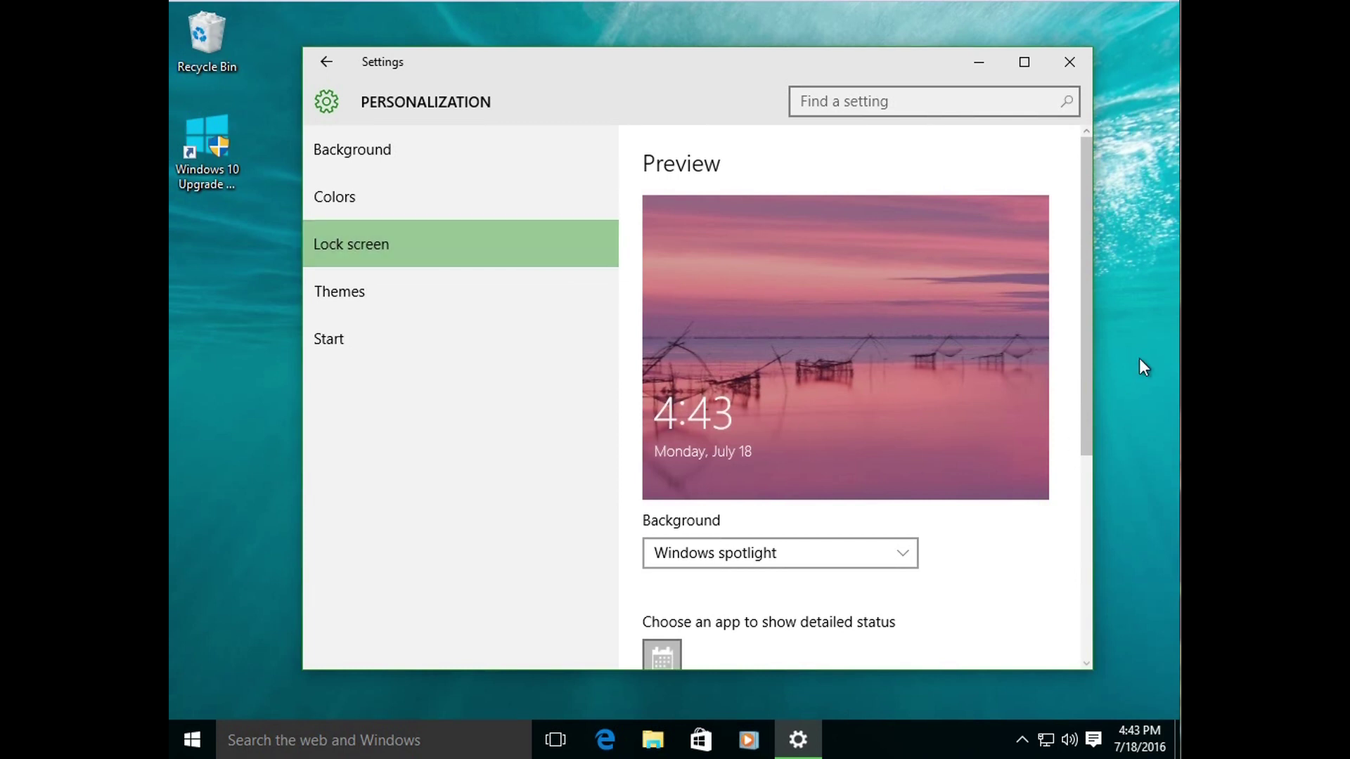
mouse_move(1087, 391)
mouse_down()
mouse_move(1103, 594)
mouse_move(1108, 460)
mouse_move(1087, 394)
mouse_up()
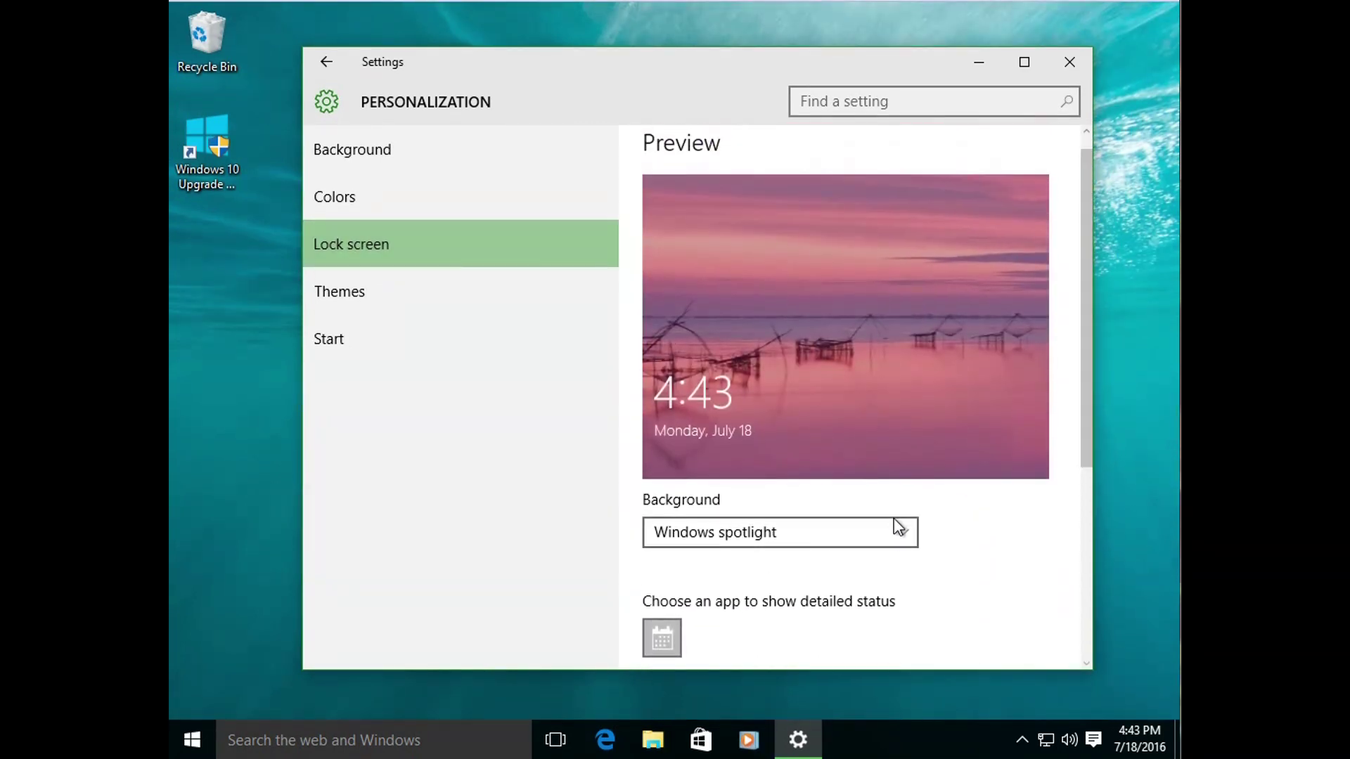
click(892, 539)
click(766, 566)
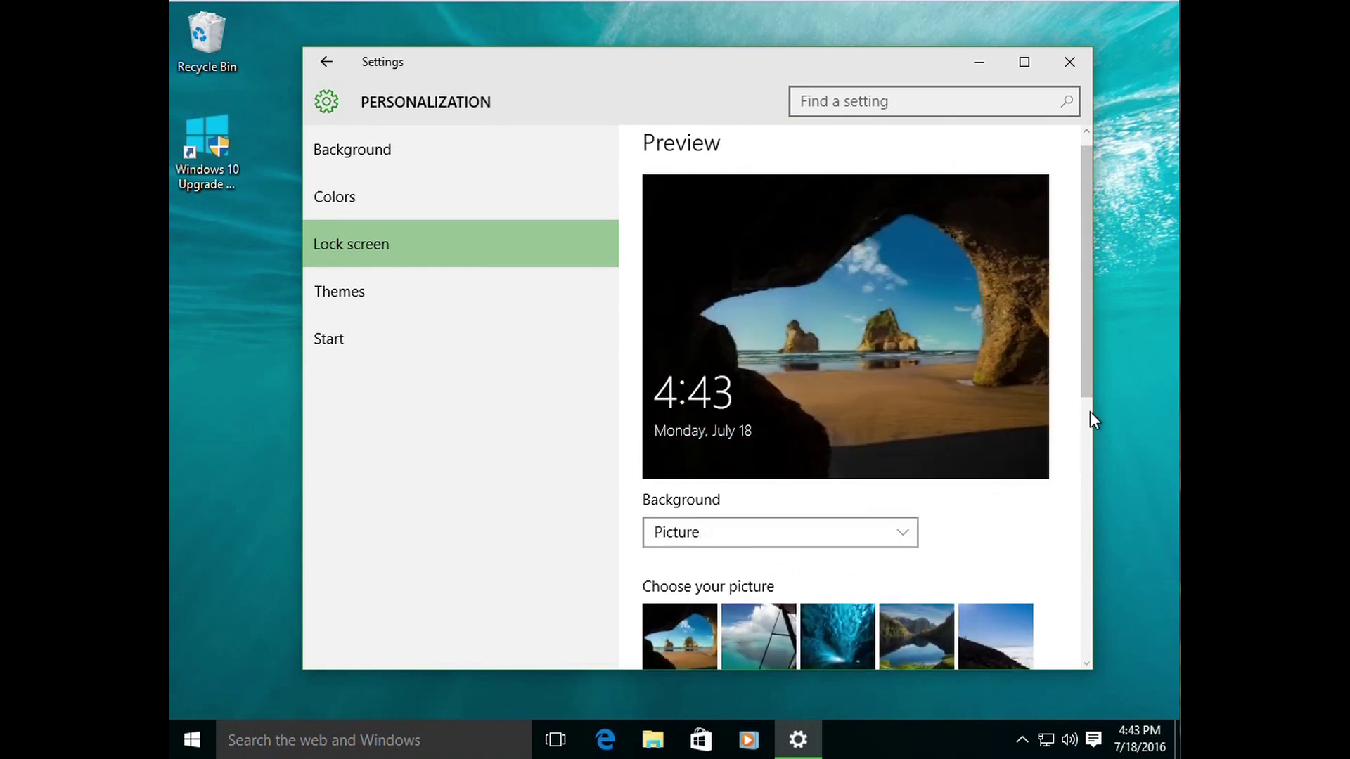
scroll(1086, 396, down, 2)
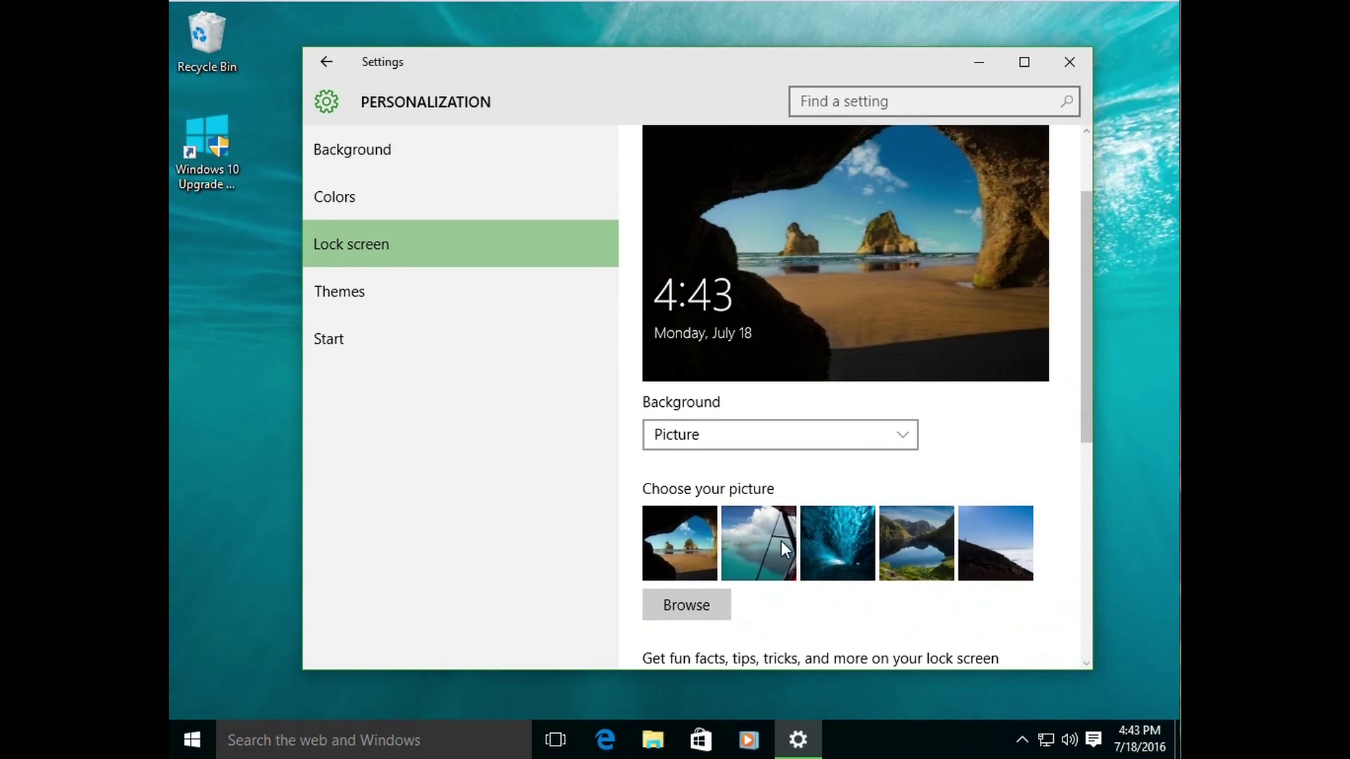
click(880, 436)
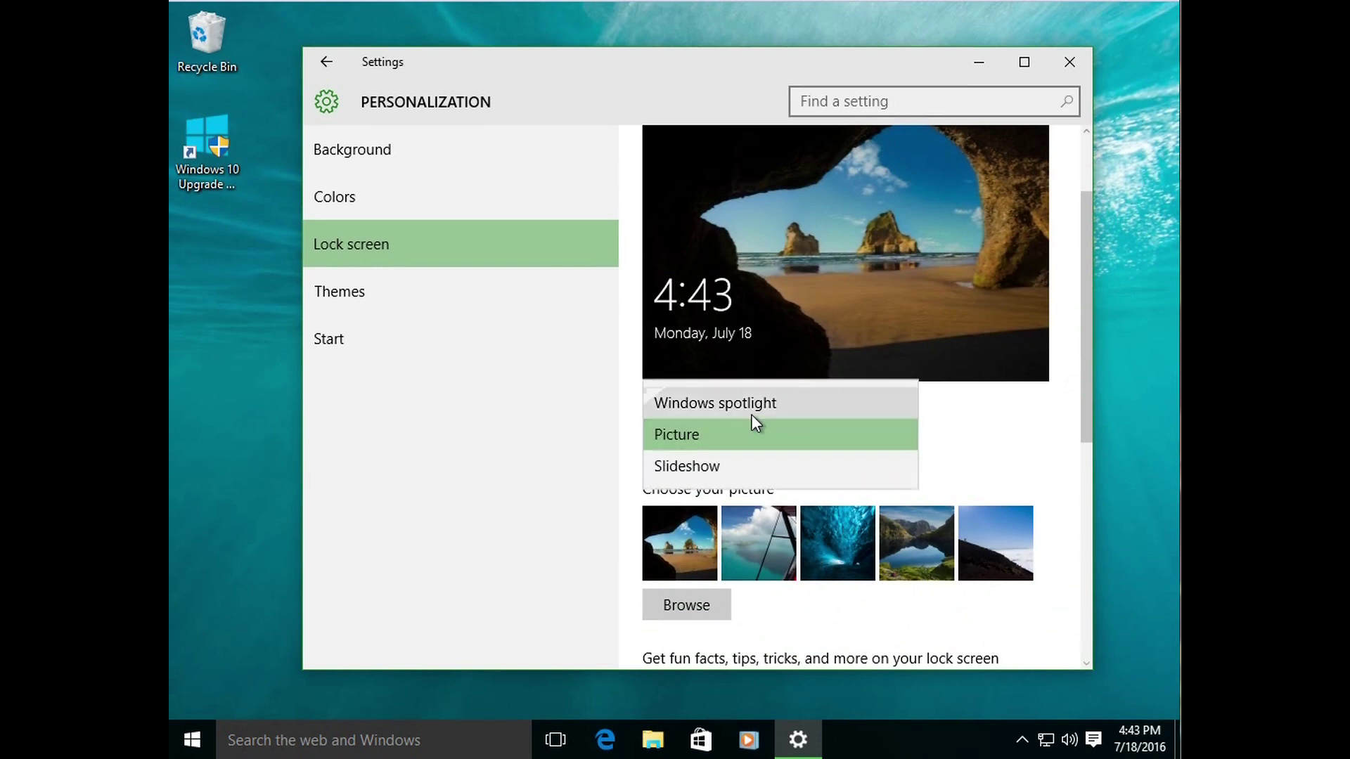
click(727, 403)
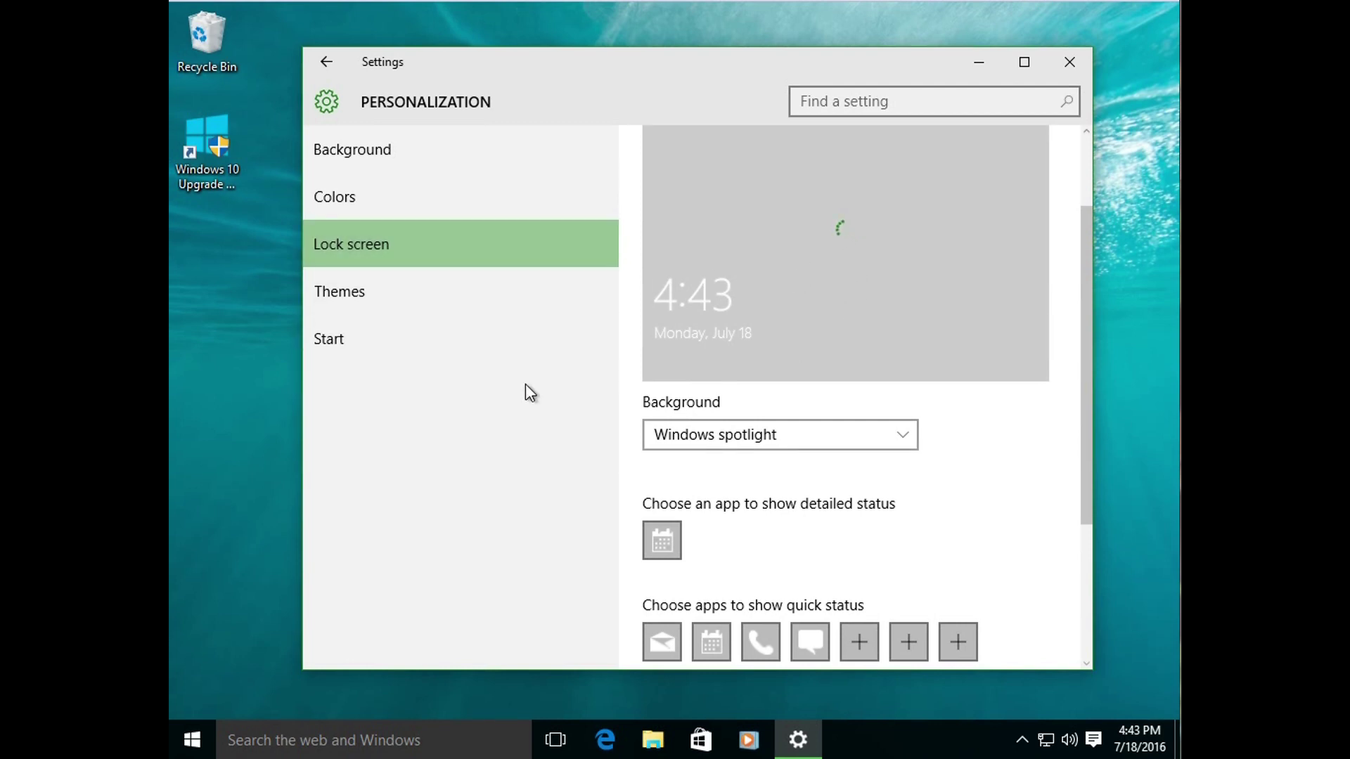
click(358, 298)
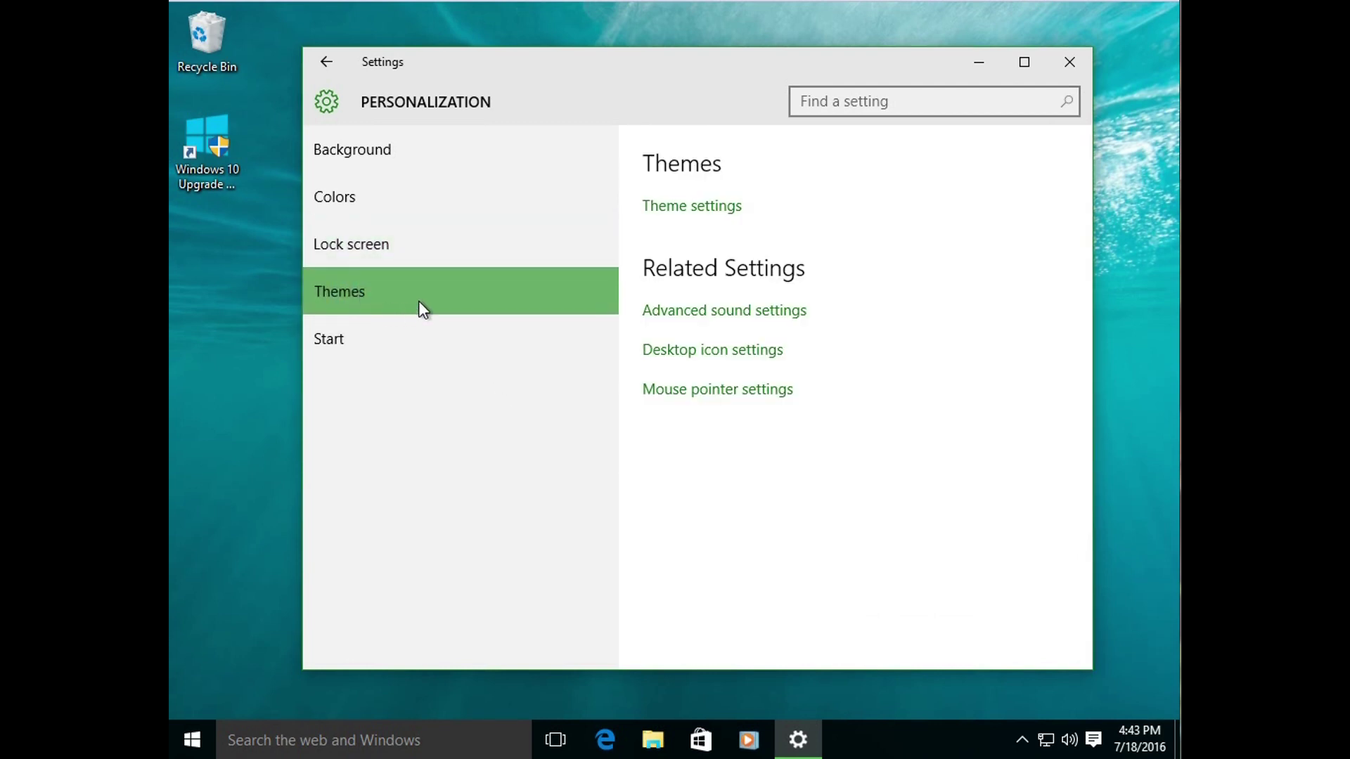
click(656, 208)
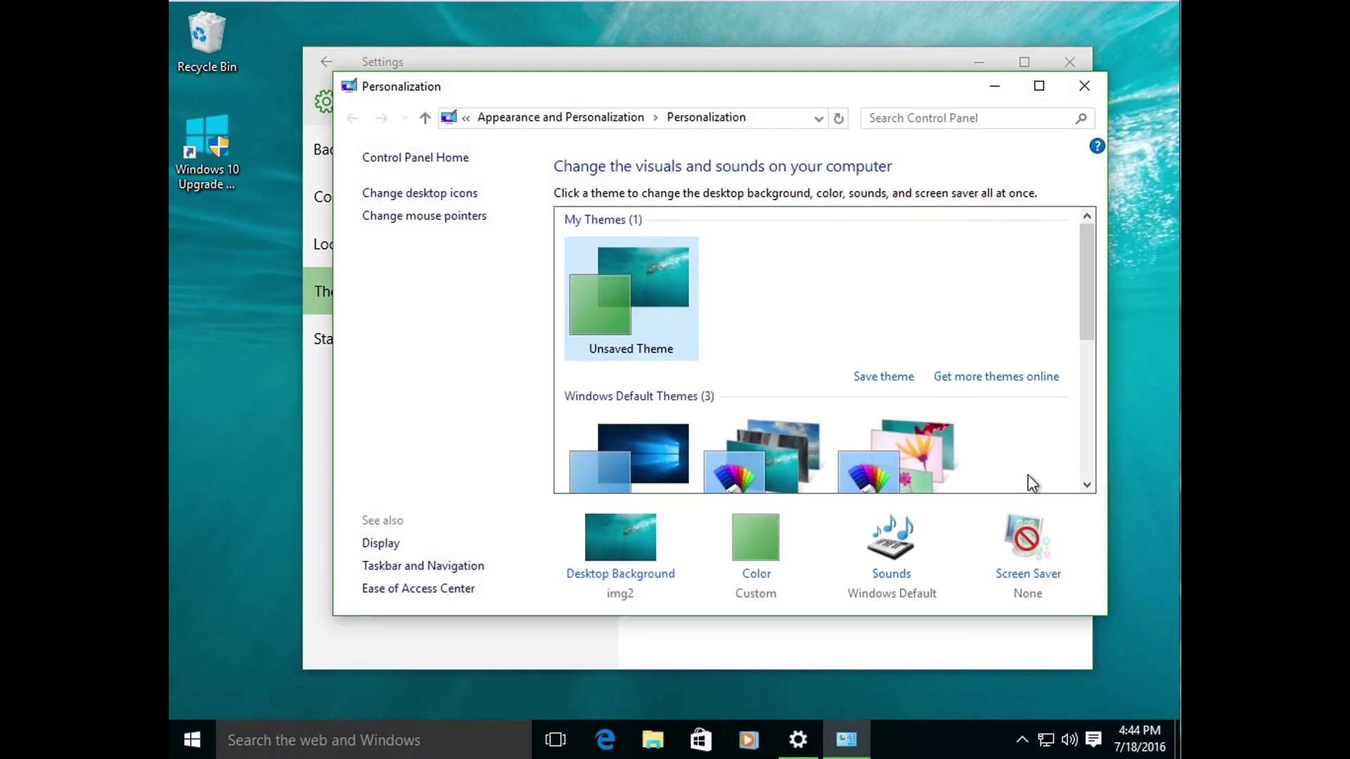
drag(1085, 258, 1085, 321)
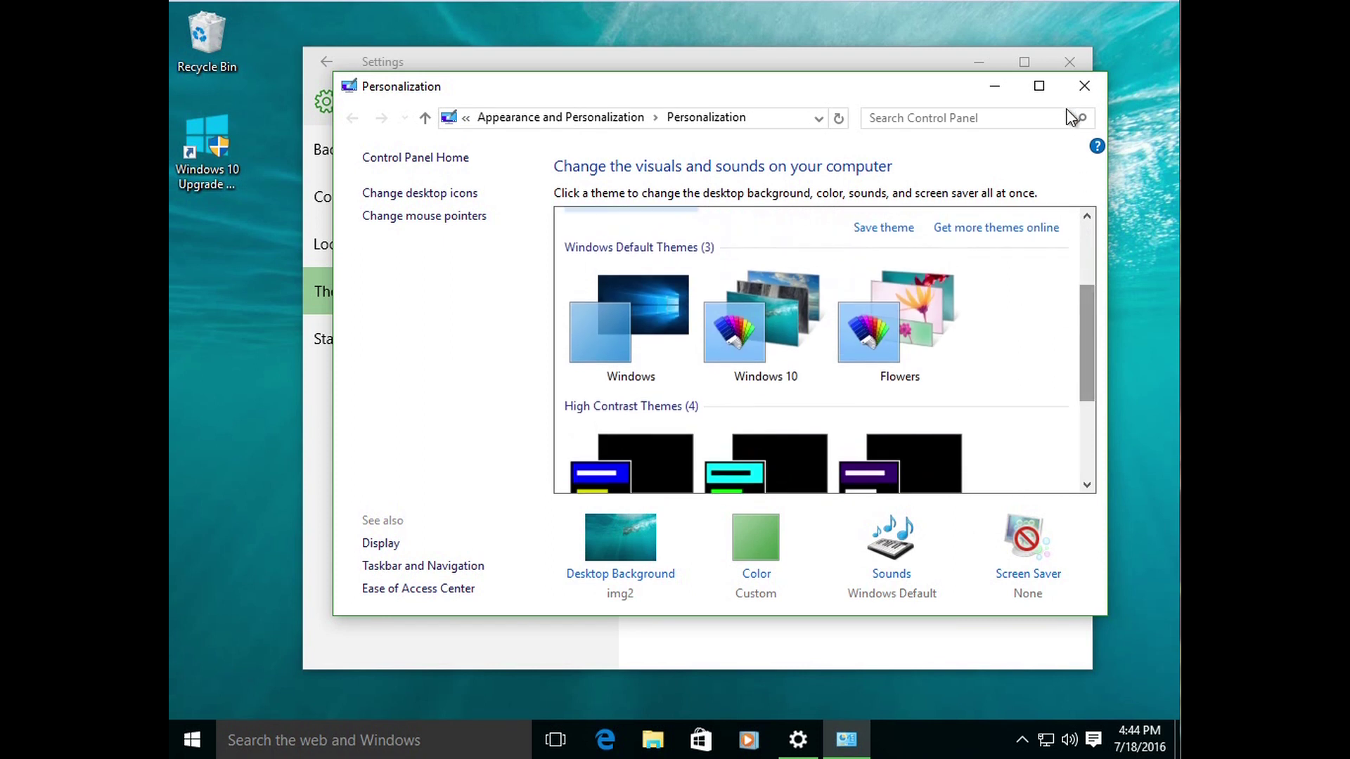
click(1075, 93)
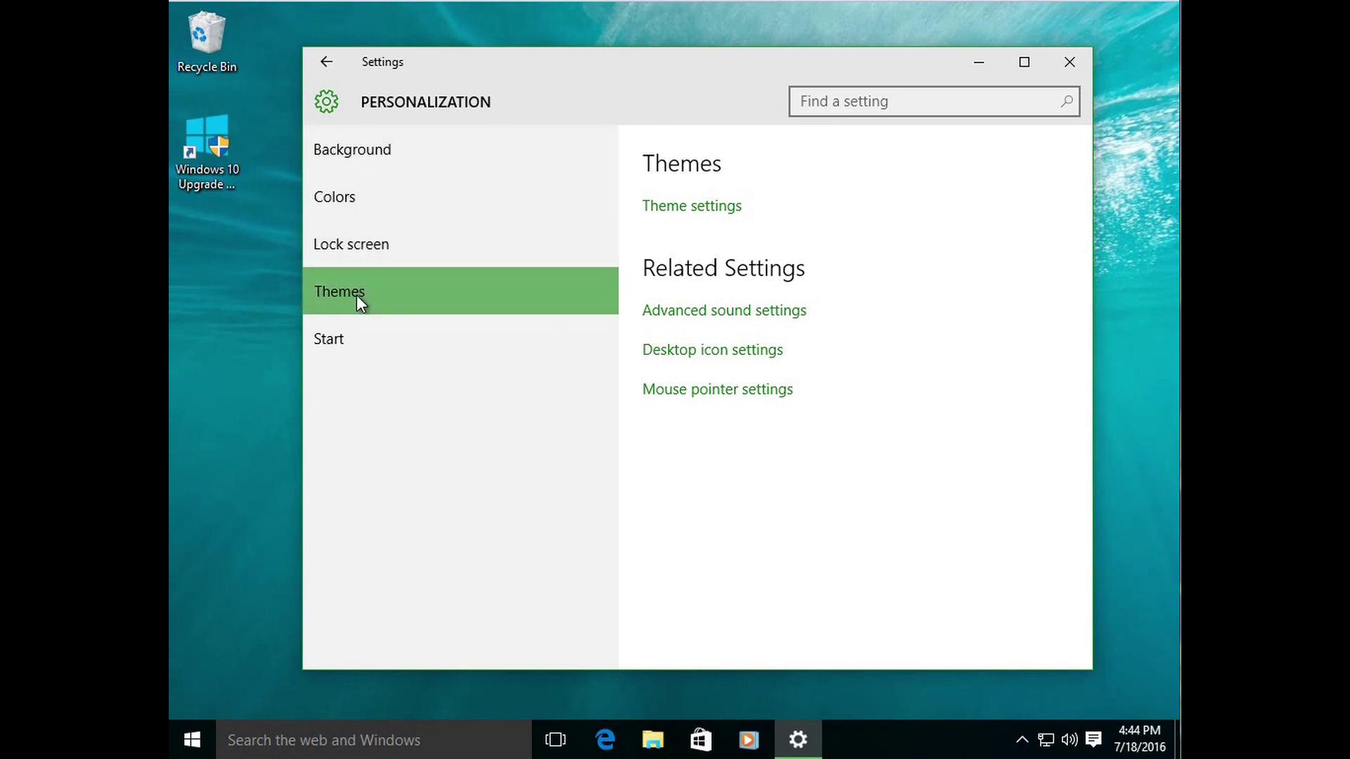
click(344, 167)
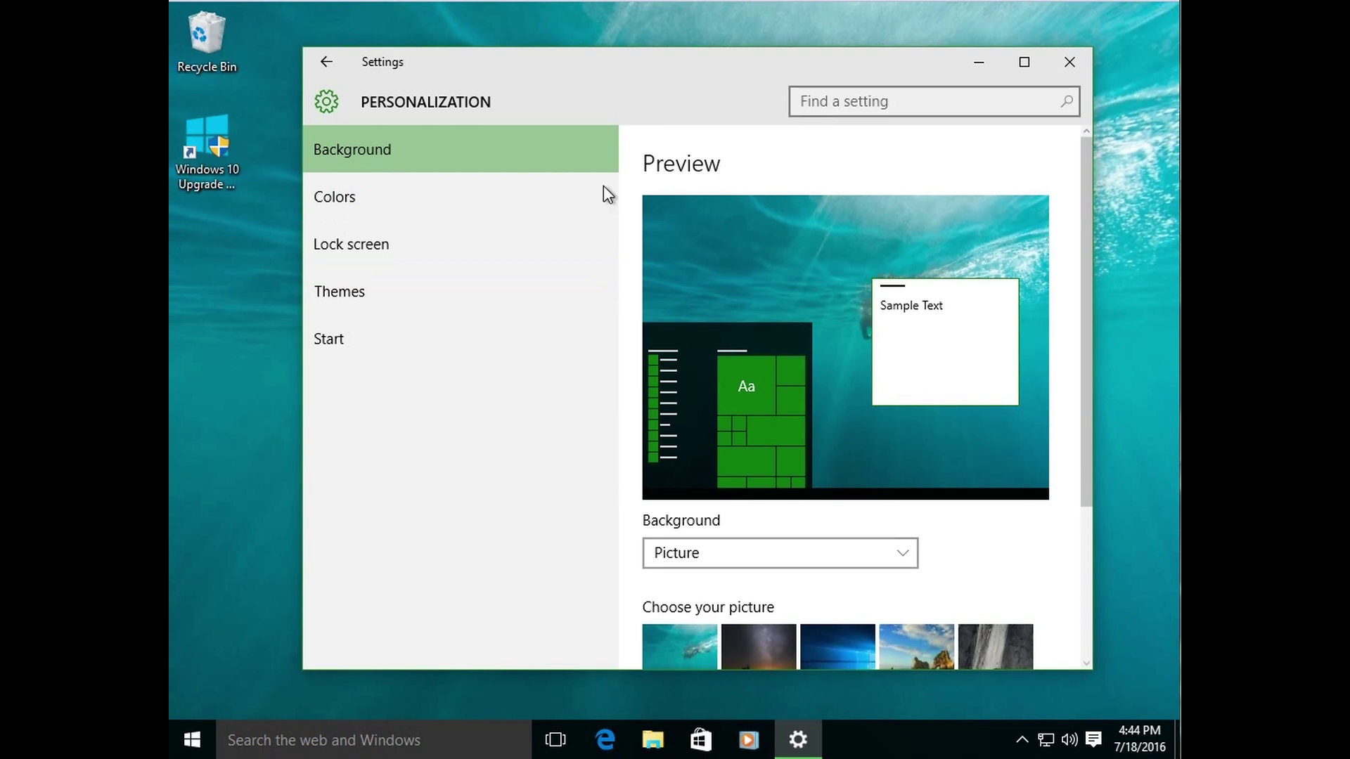
click(399, 195)
click(384, 250)
click(380, 291)
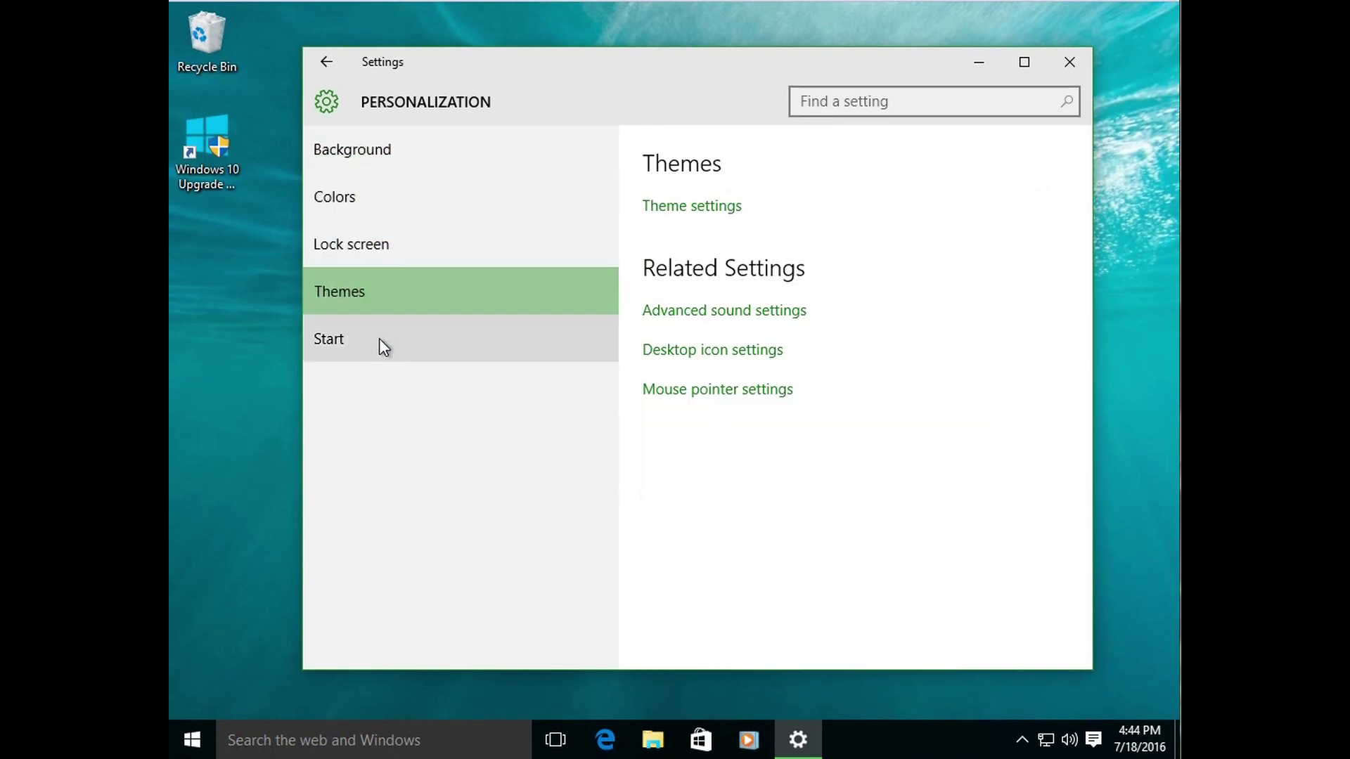
click(490, 159)
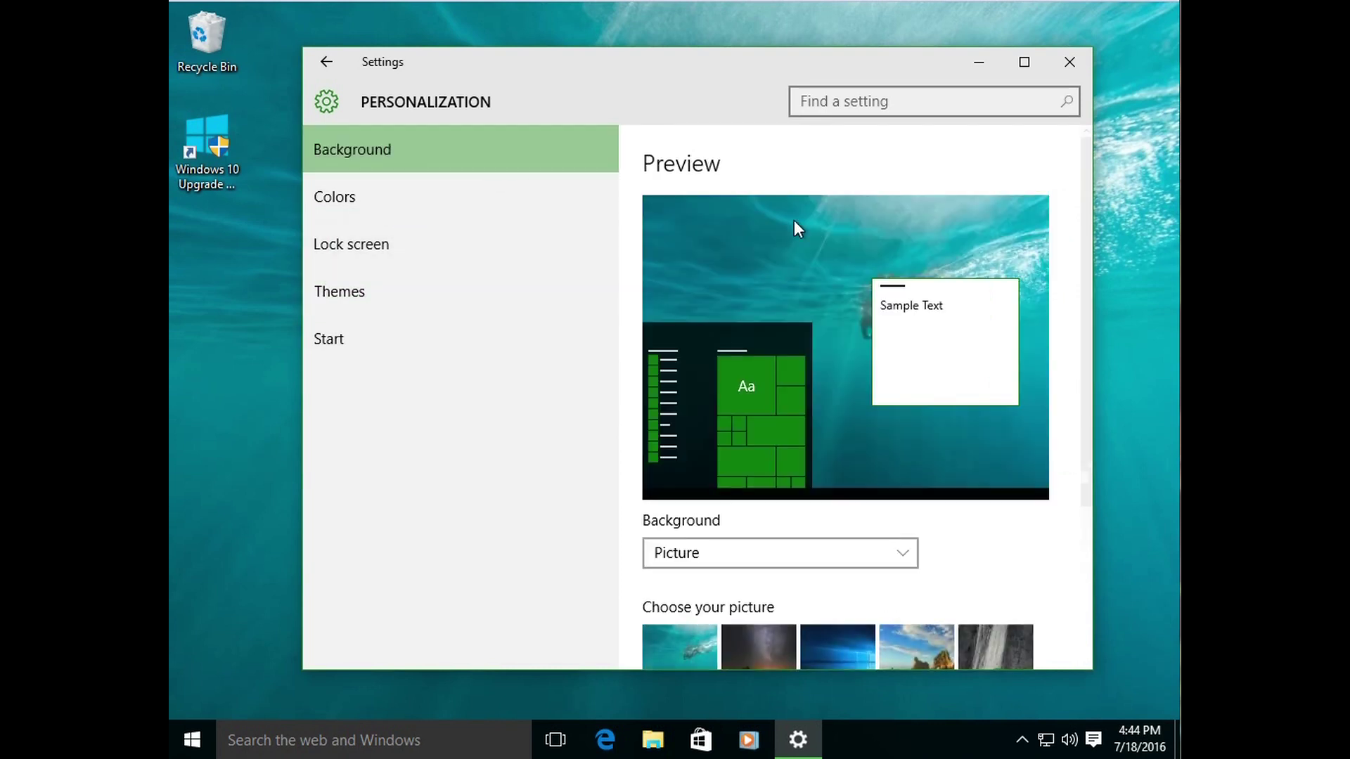
click(357, 204)
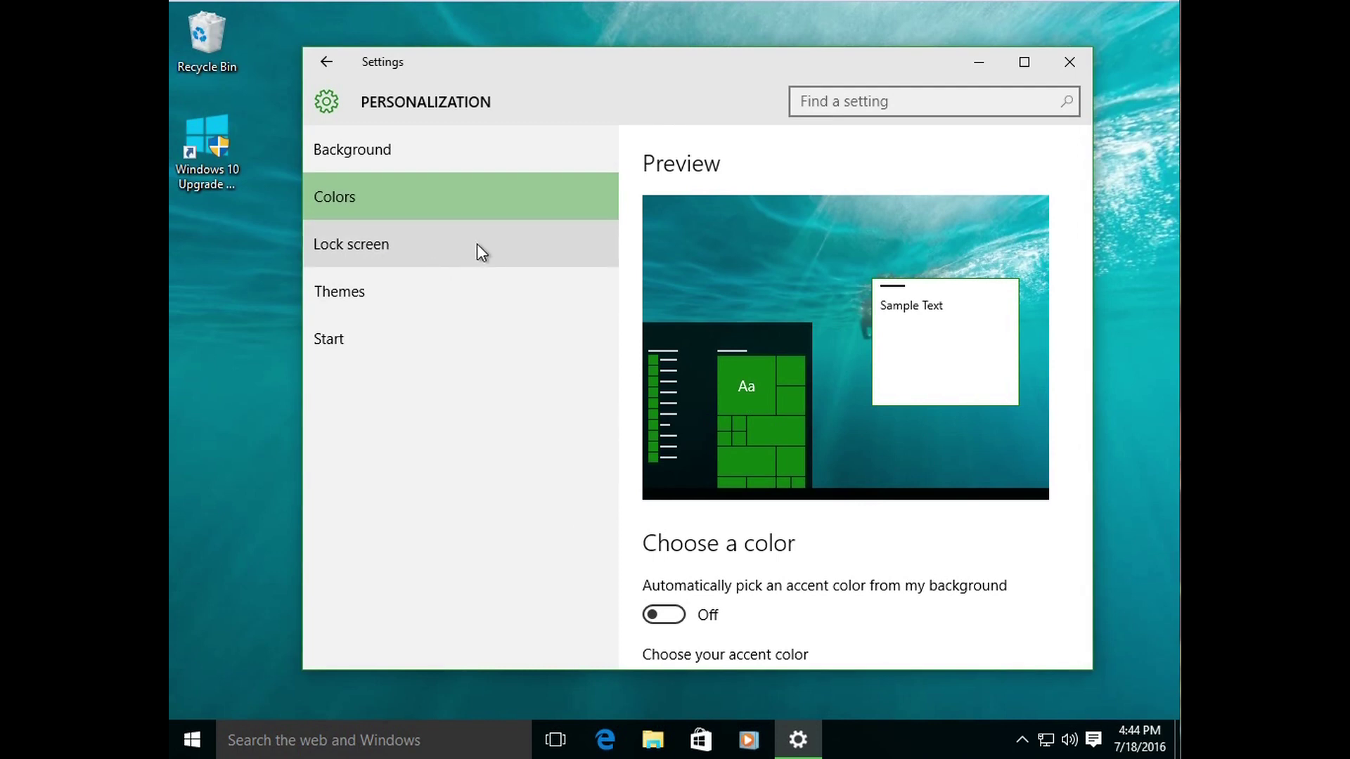
click(345, 293)
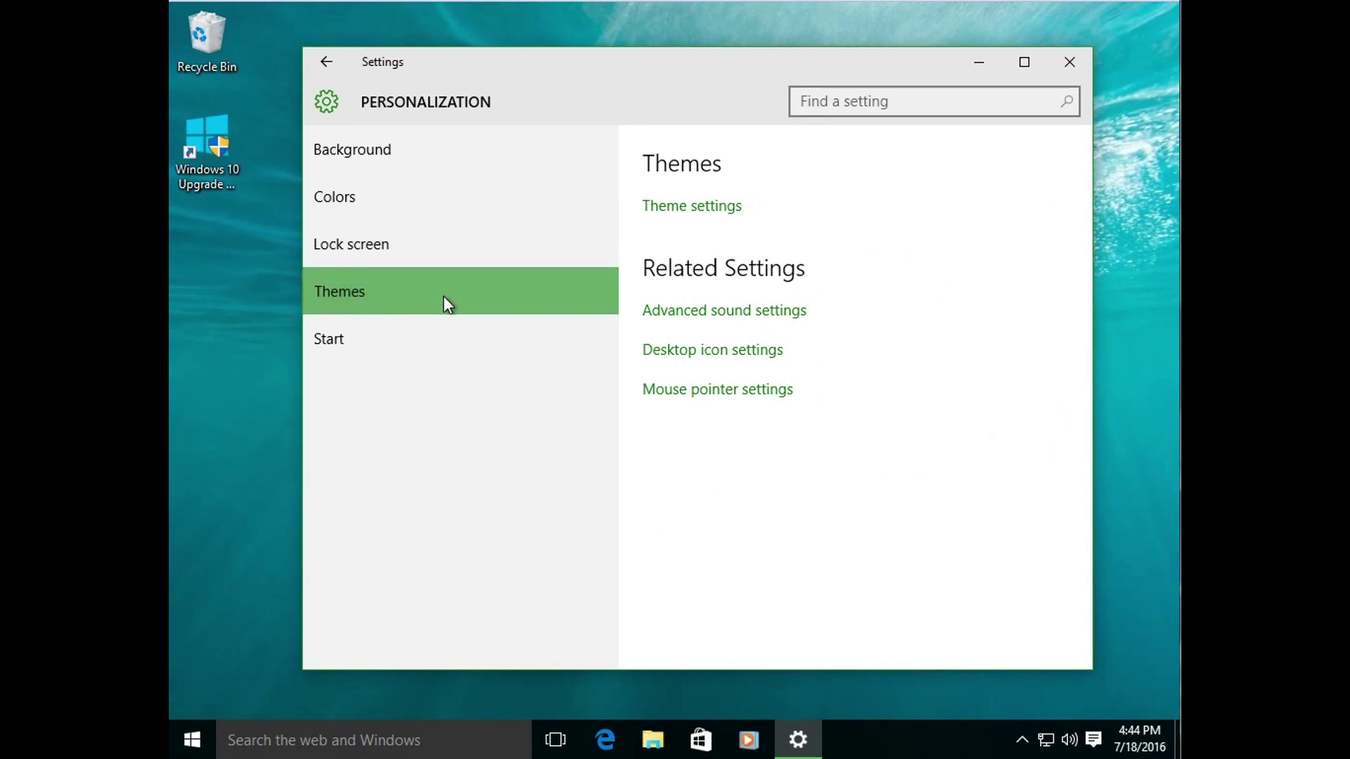
click(667, 215)
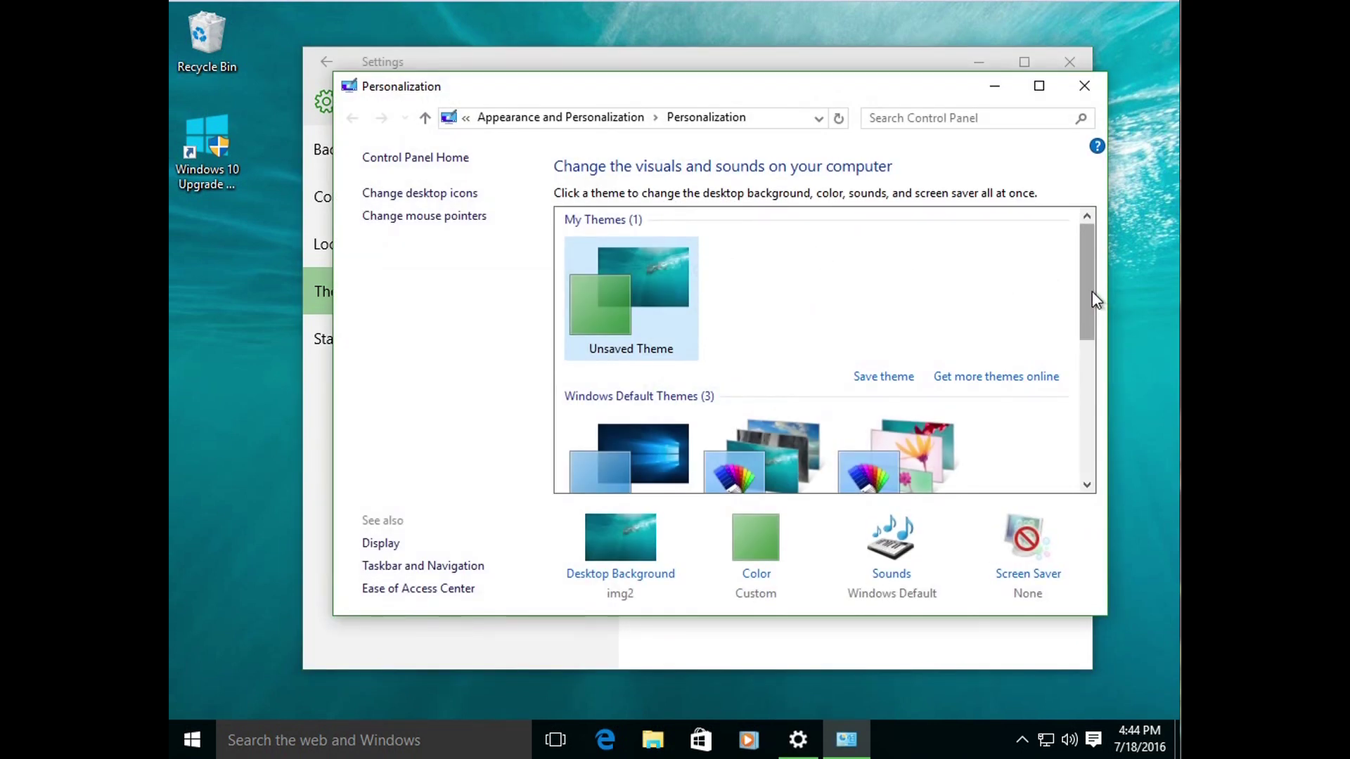
mouse_move(1087, 298)
mouse_down()
mouse_move(1085, 360)
mouse_move(1081, 323)
mouse_up()
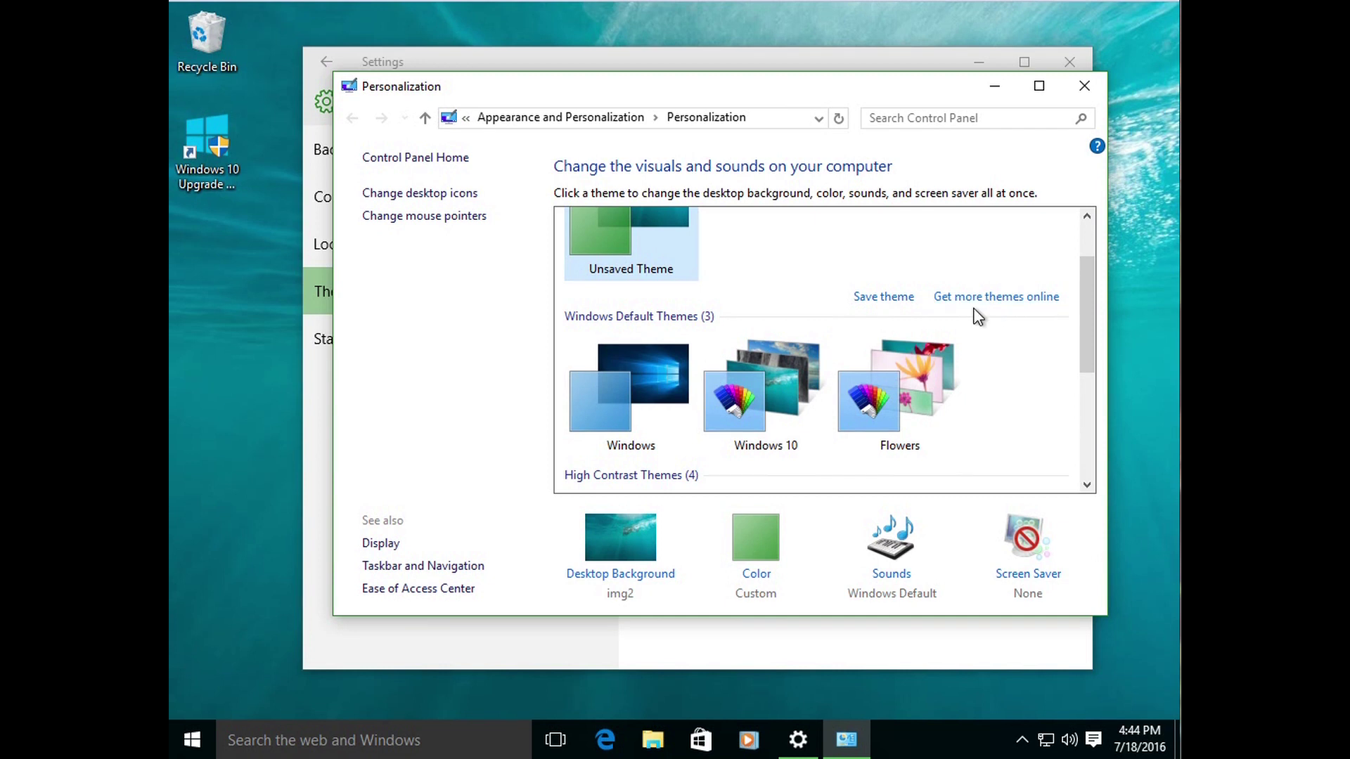
click(784, 380)
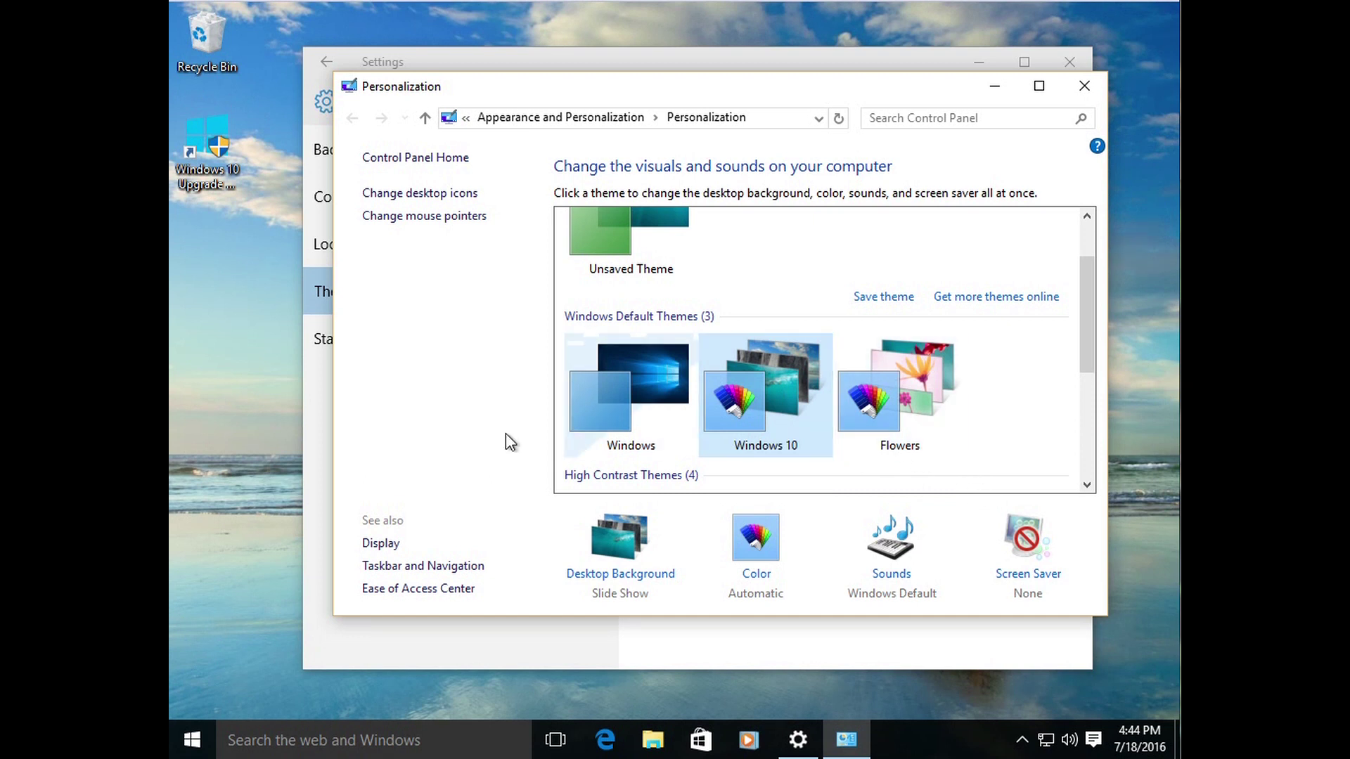
click(876, 412)
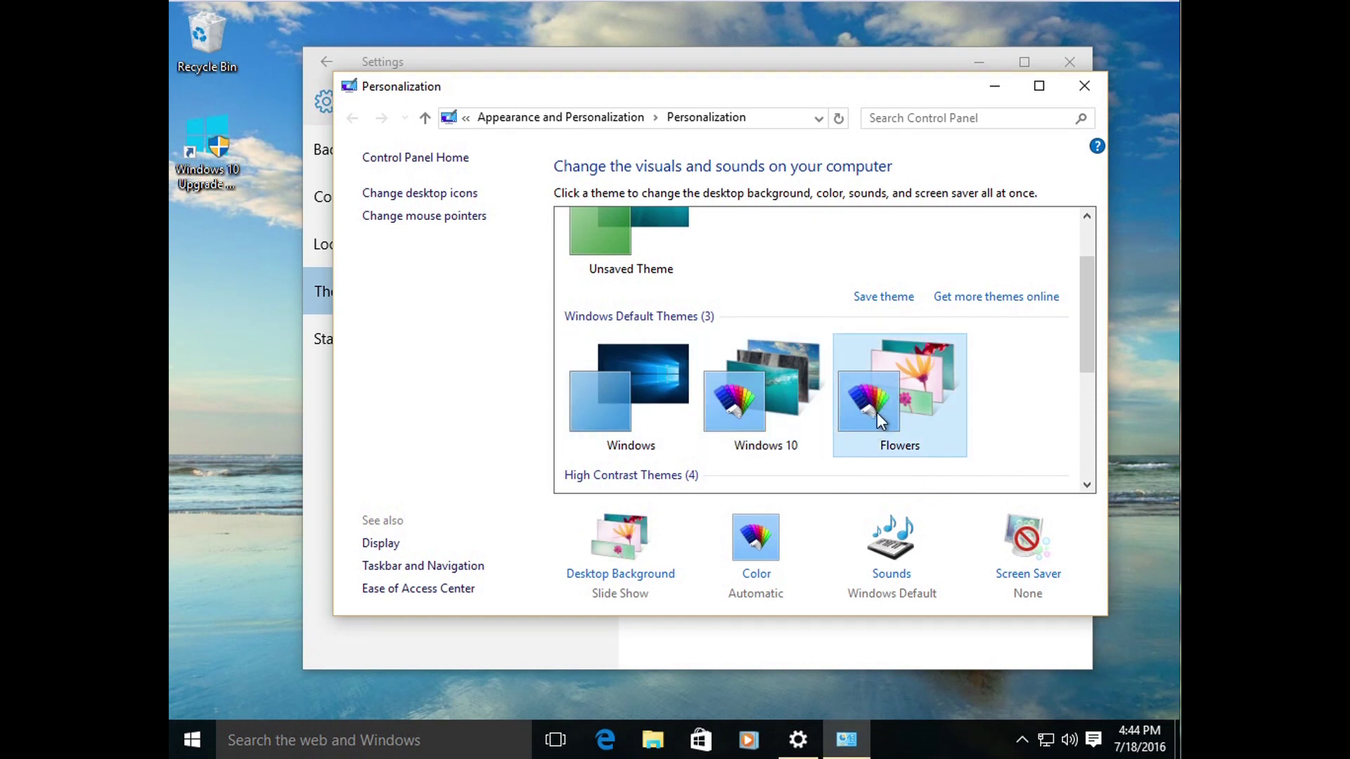
click(638, 395)
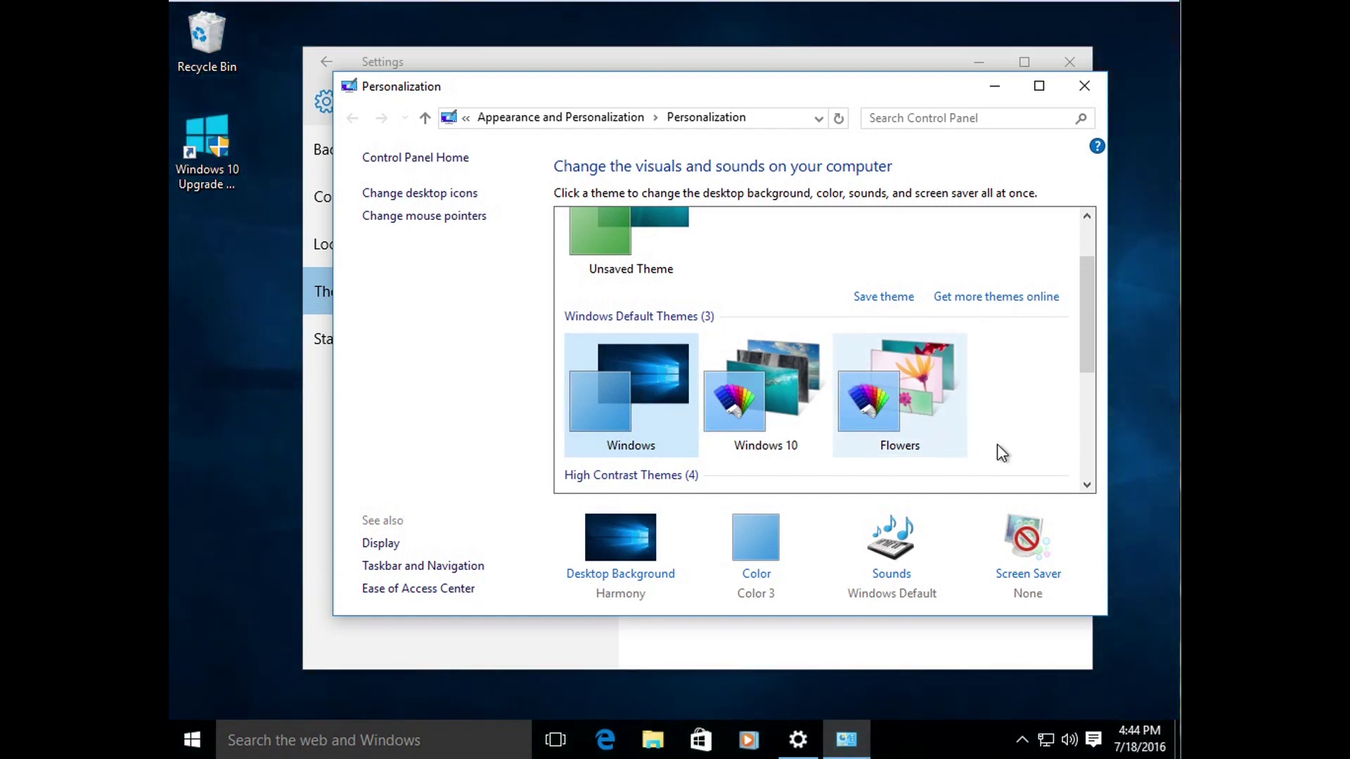
scroll(1071, 330, up, 1)
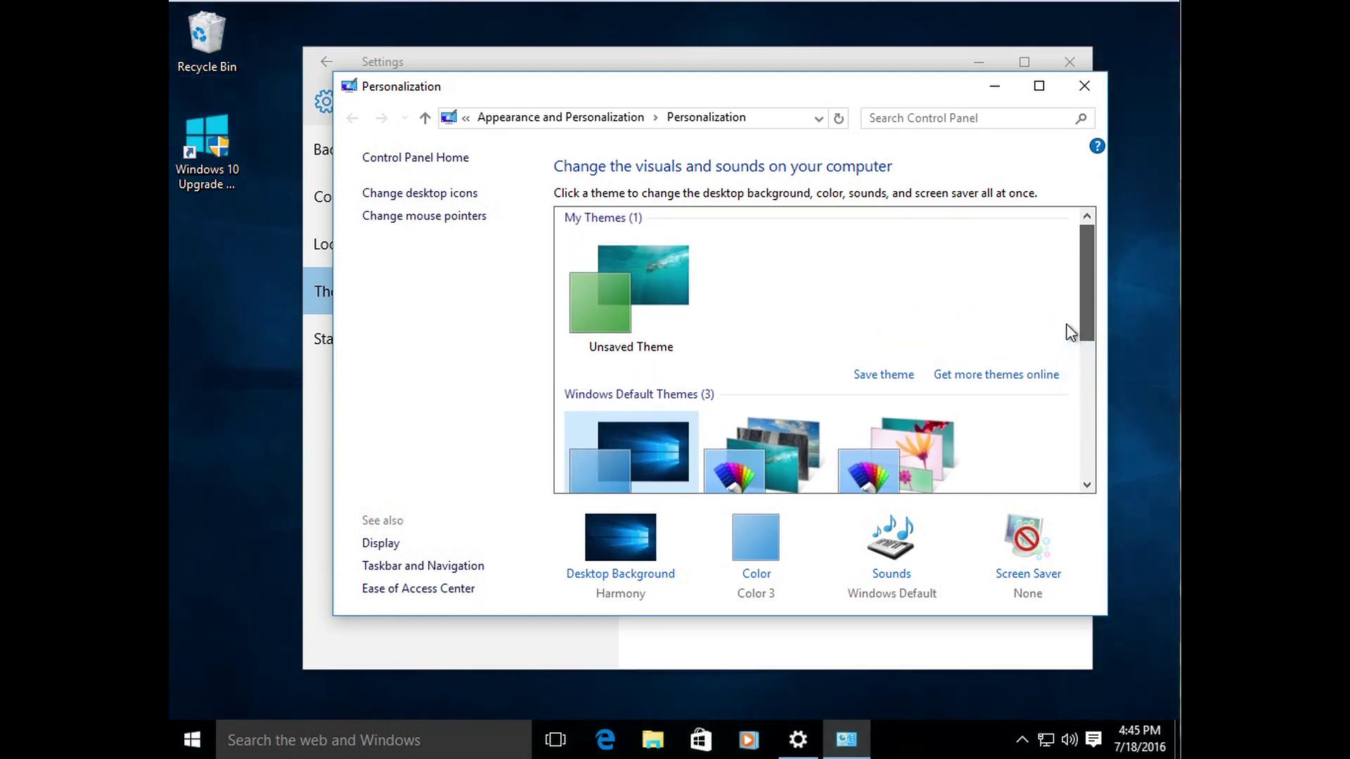
click(634, 305)
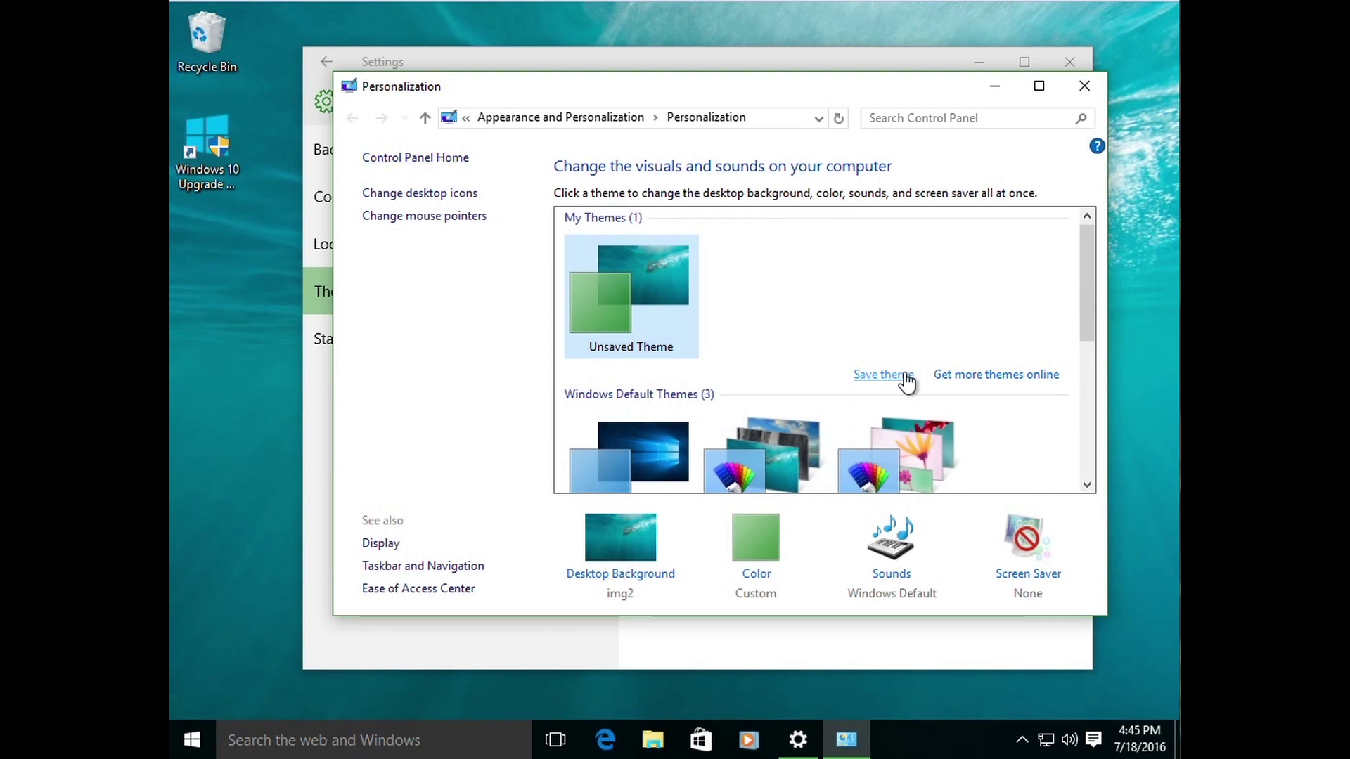
Step: Close the classic theme window and turn On Use Start full screen in Start settings
click(1083, 88)
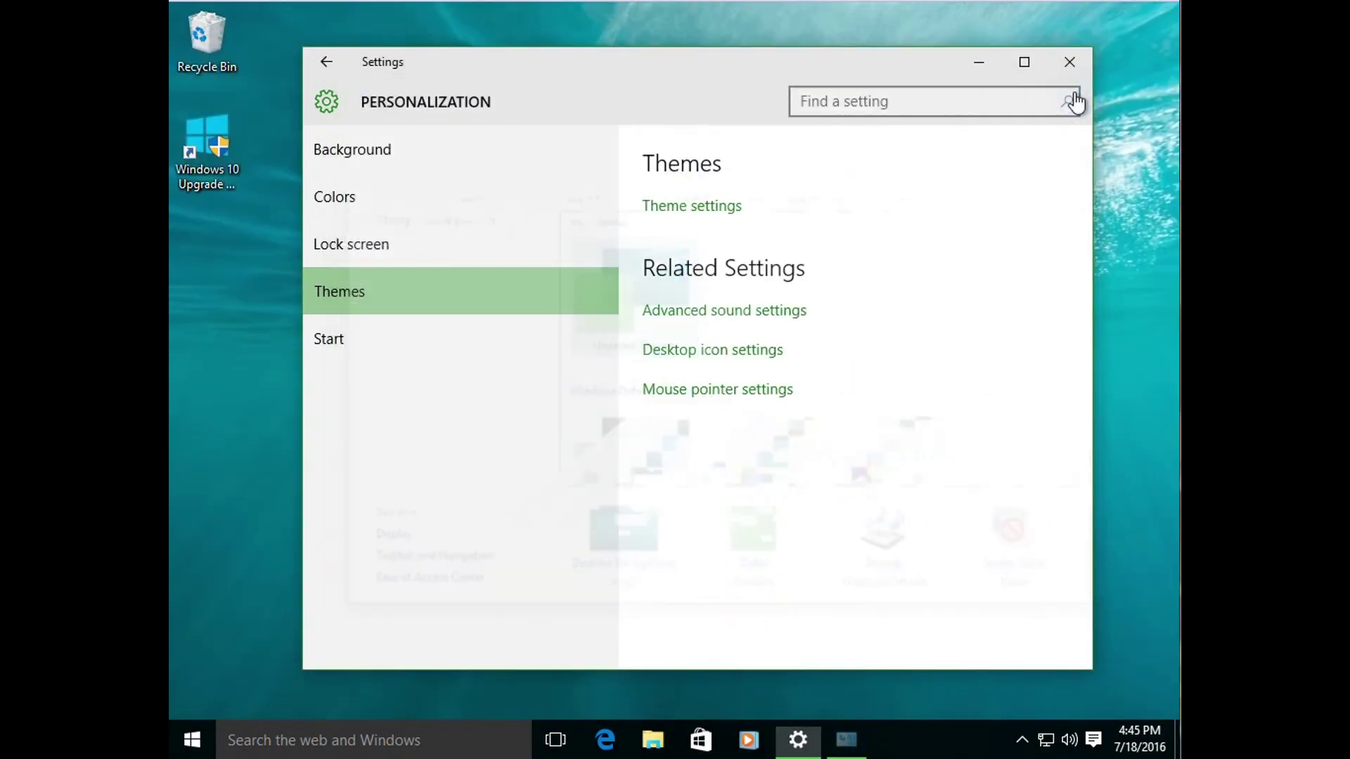
click(402, 341)
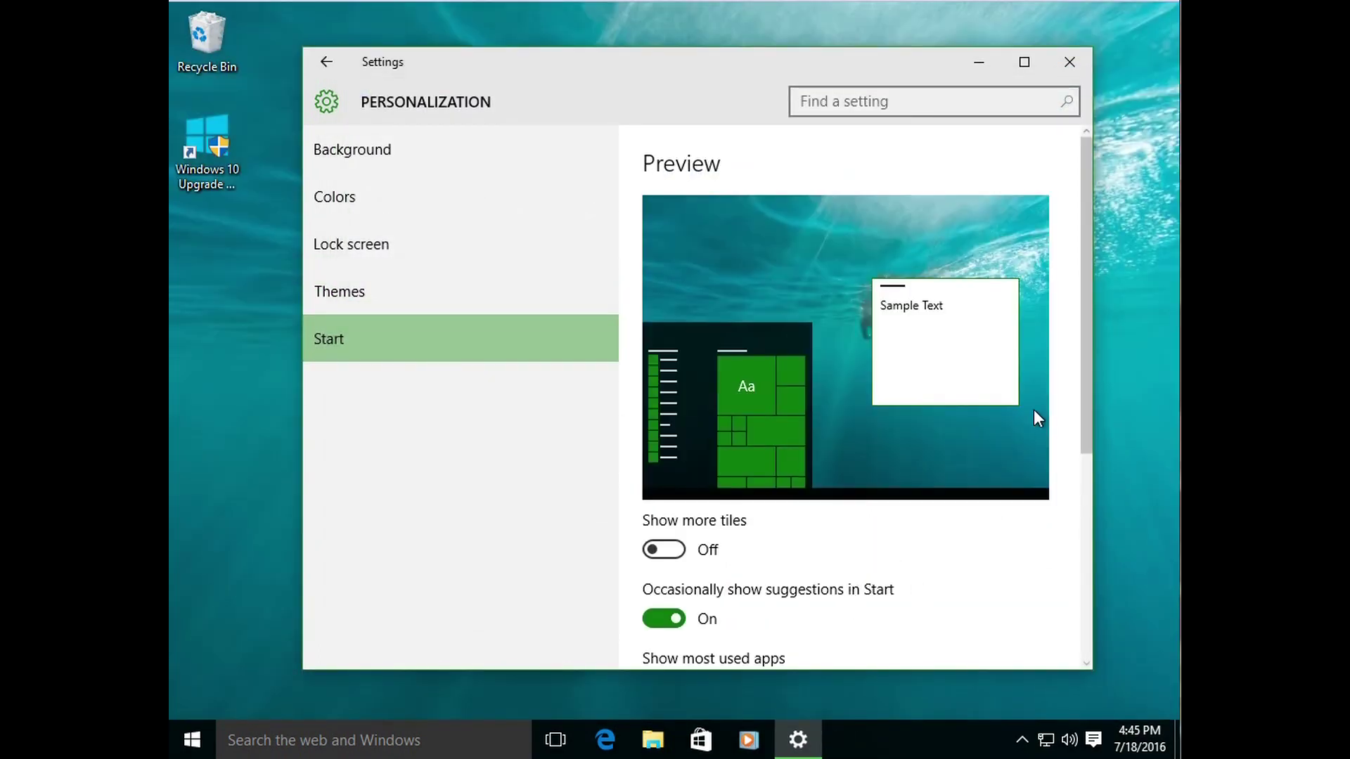
drag(1082, 411, 1072, 567)
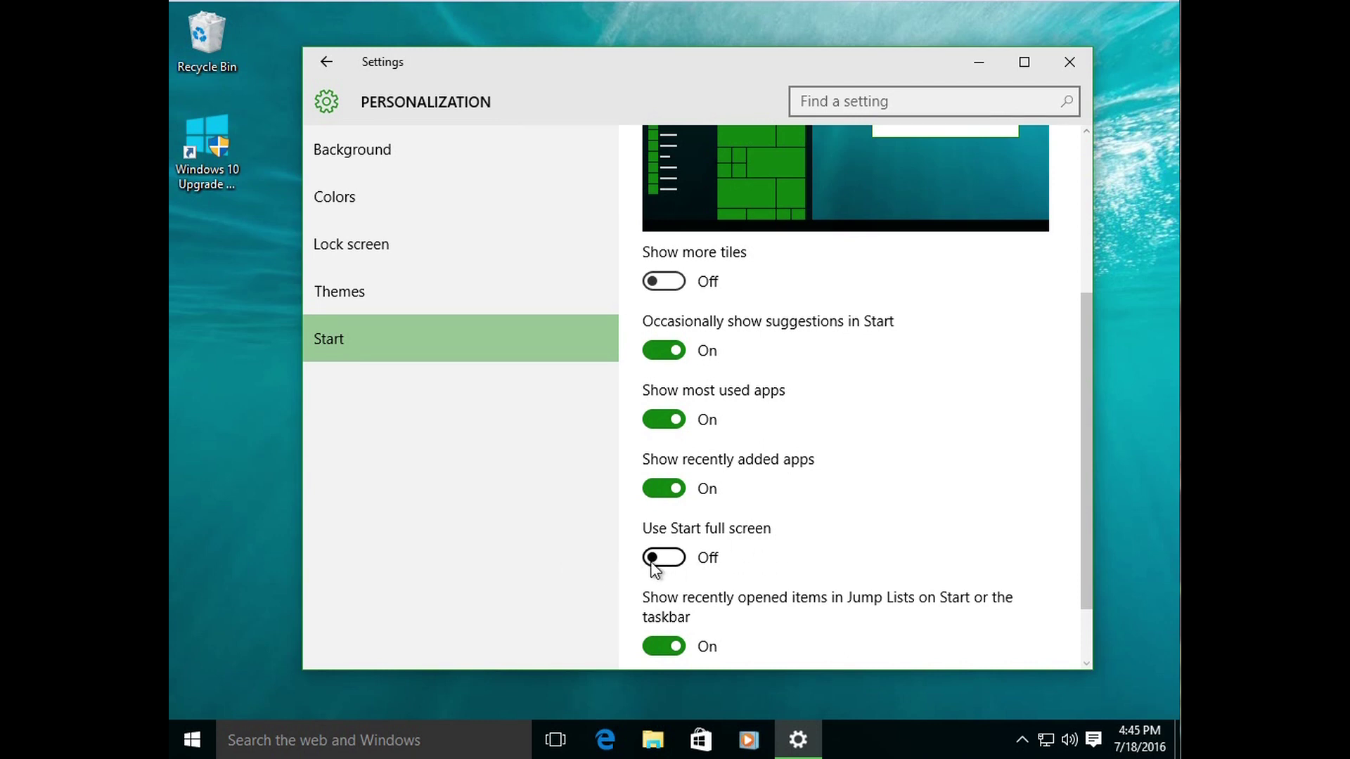
click(652, 560)
Step: Check the full-screen Start menu, then switch Use Start full screen back Off
click(196, 747)
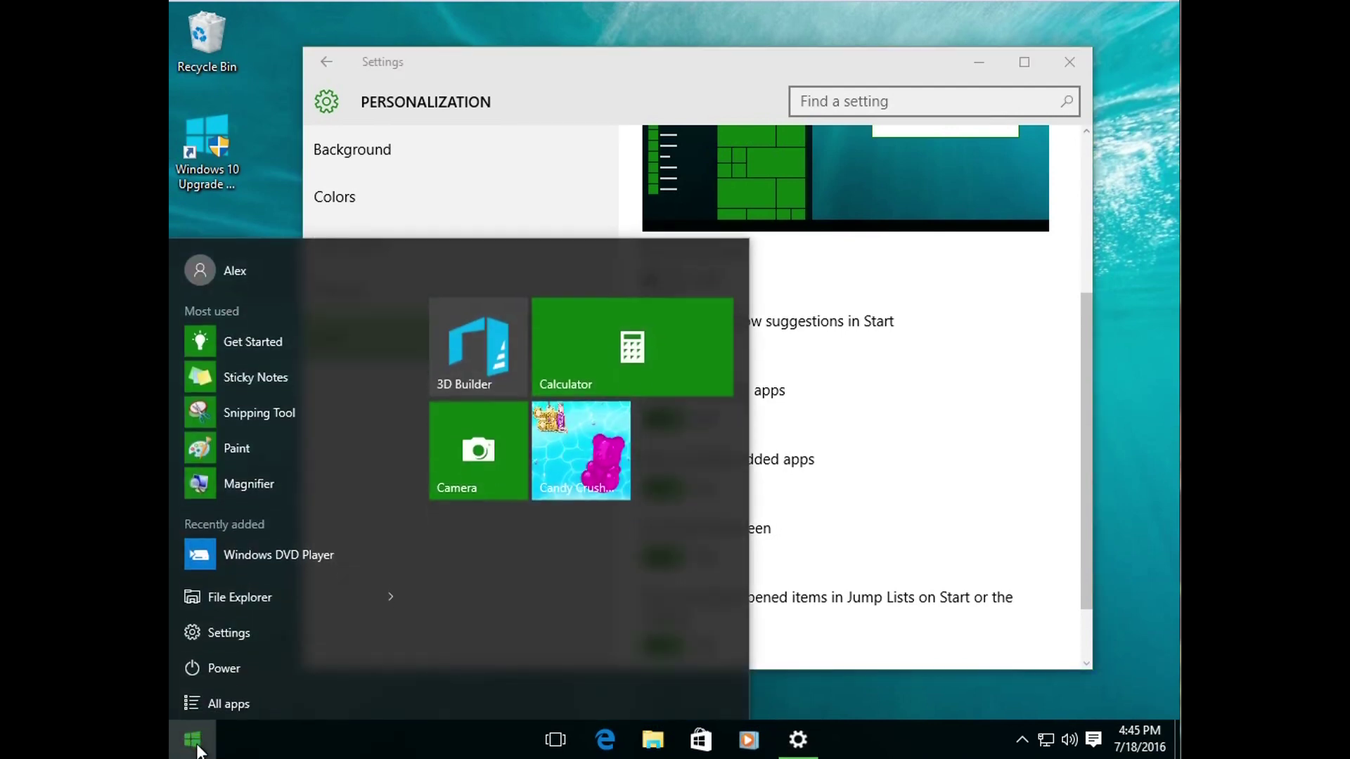
click(193, 742)
click(193, 742)
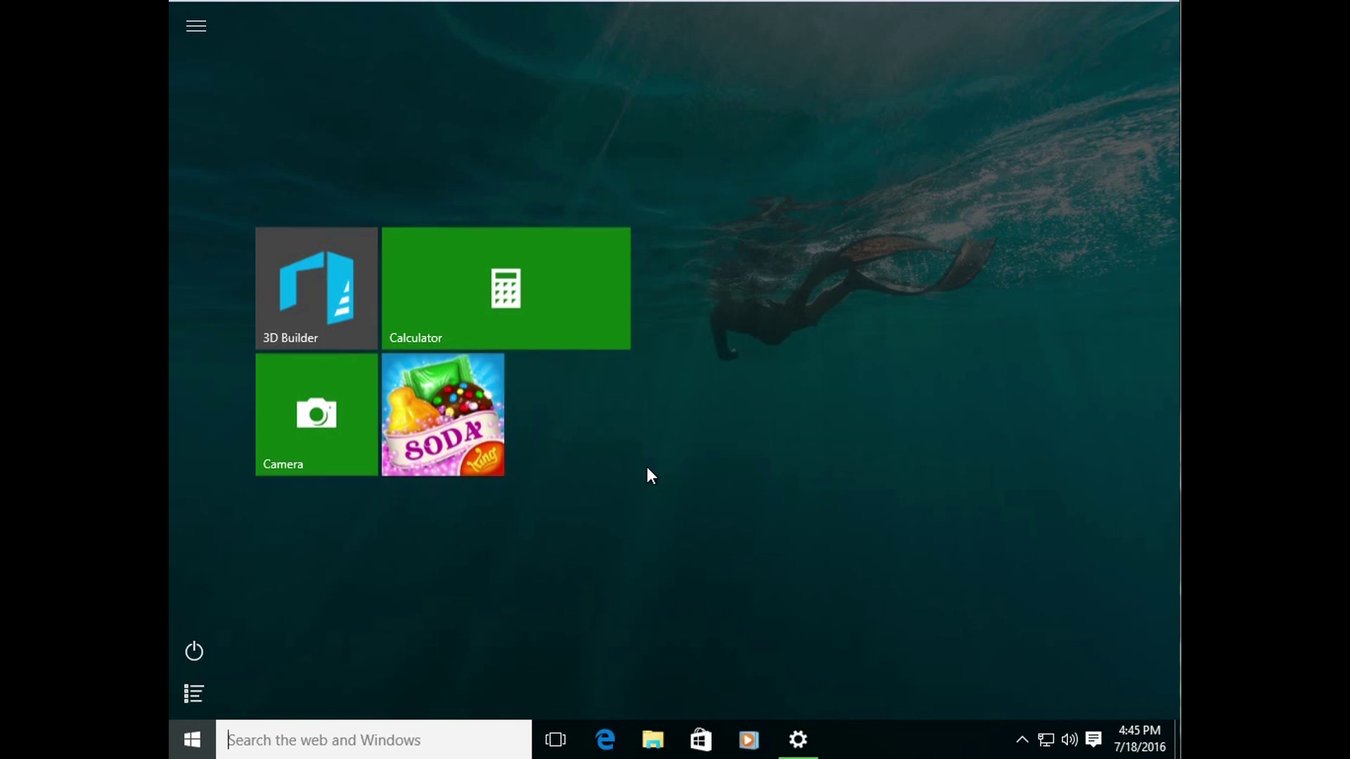
click(199, 738)
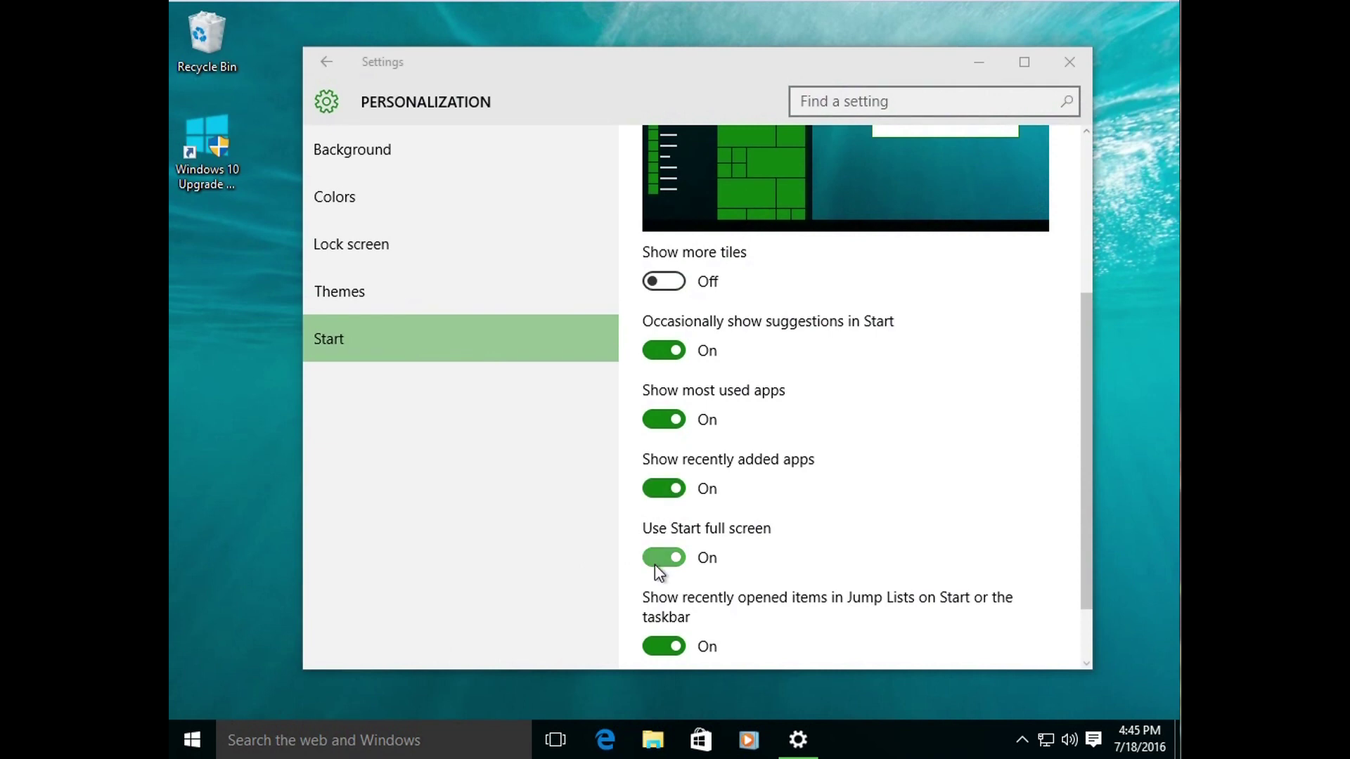
click(657, 559)
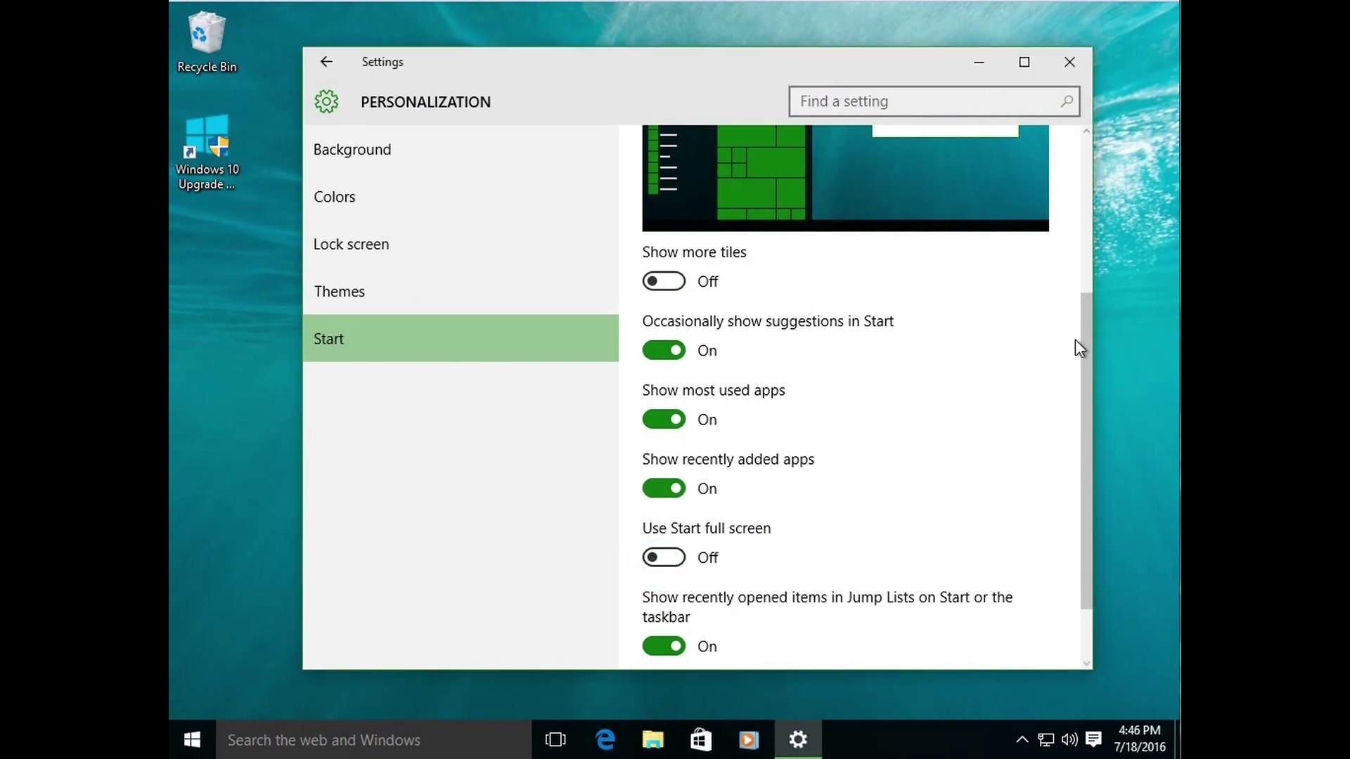
drag(1082, 344, 1066, 369)
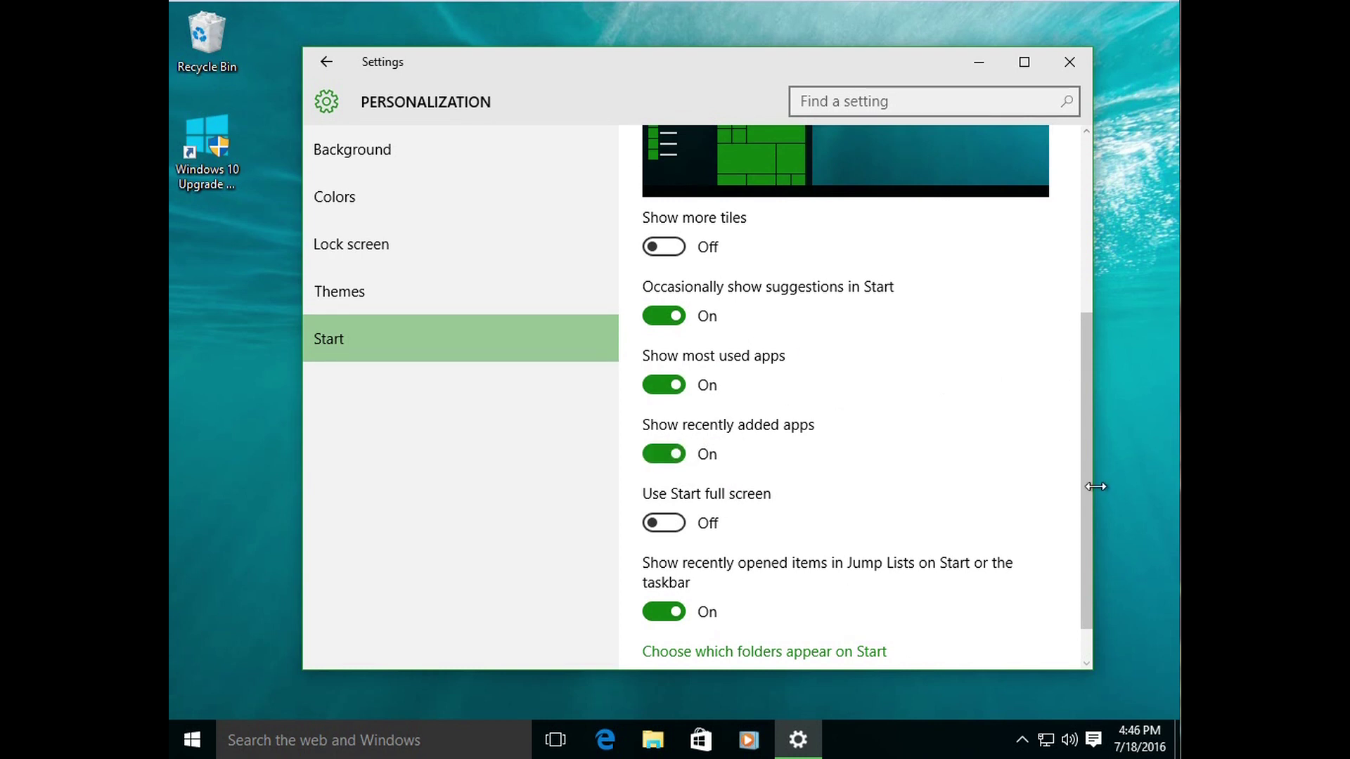
drag(1090, 496, 1082, 309)
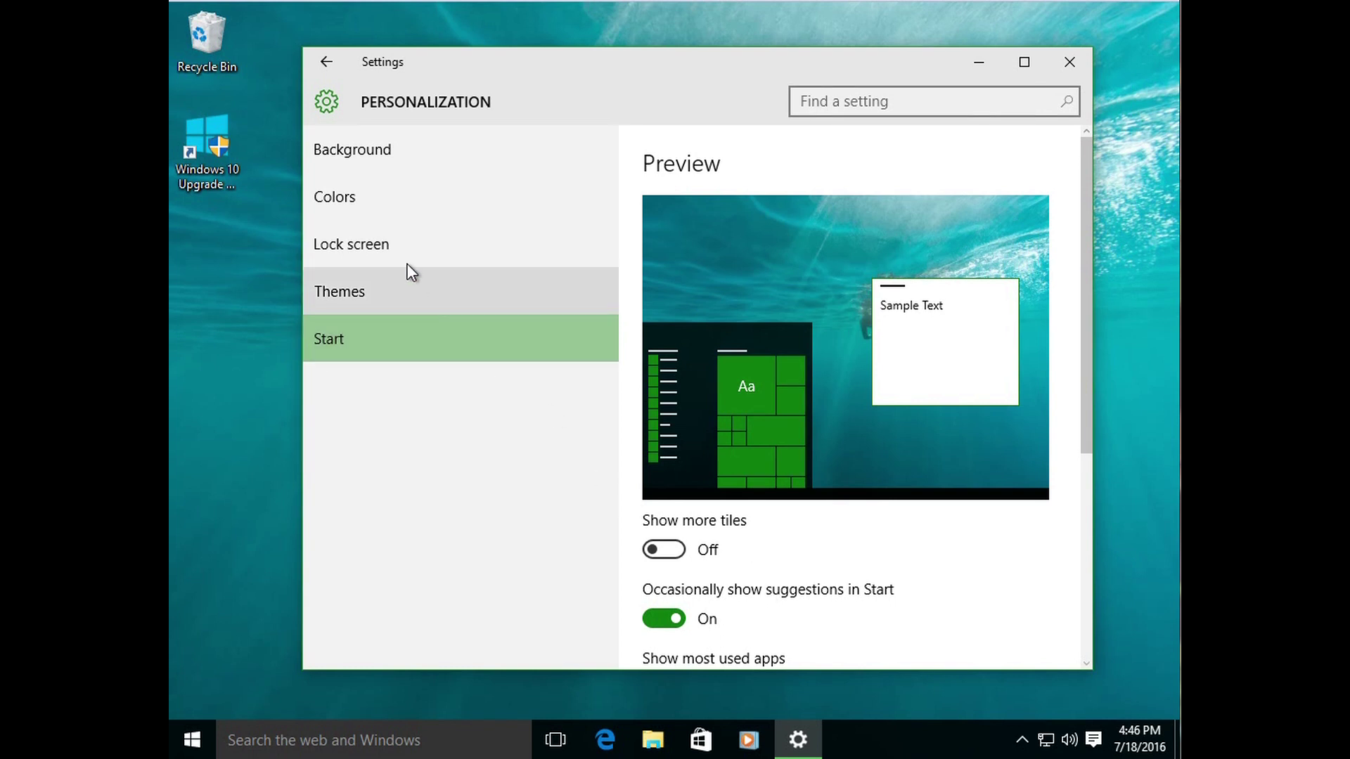
Step: Set the grey rock-cliff photo as the desktop wallpaper
click(360, 147)
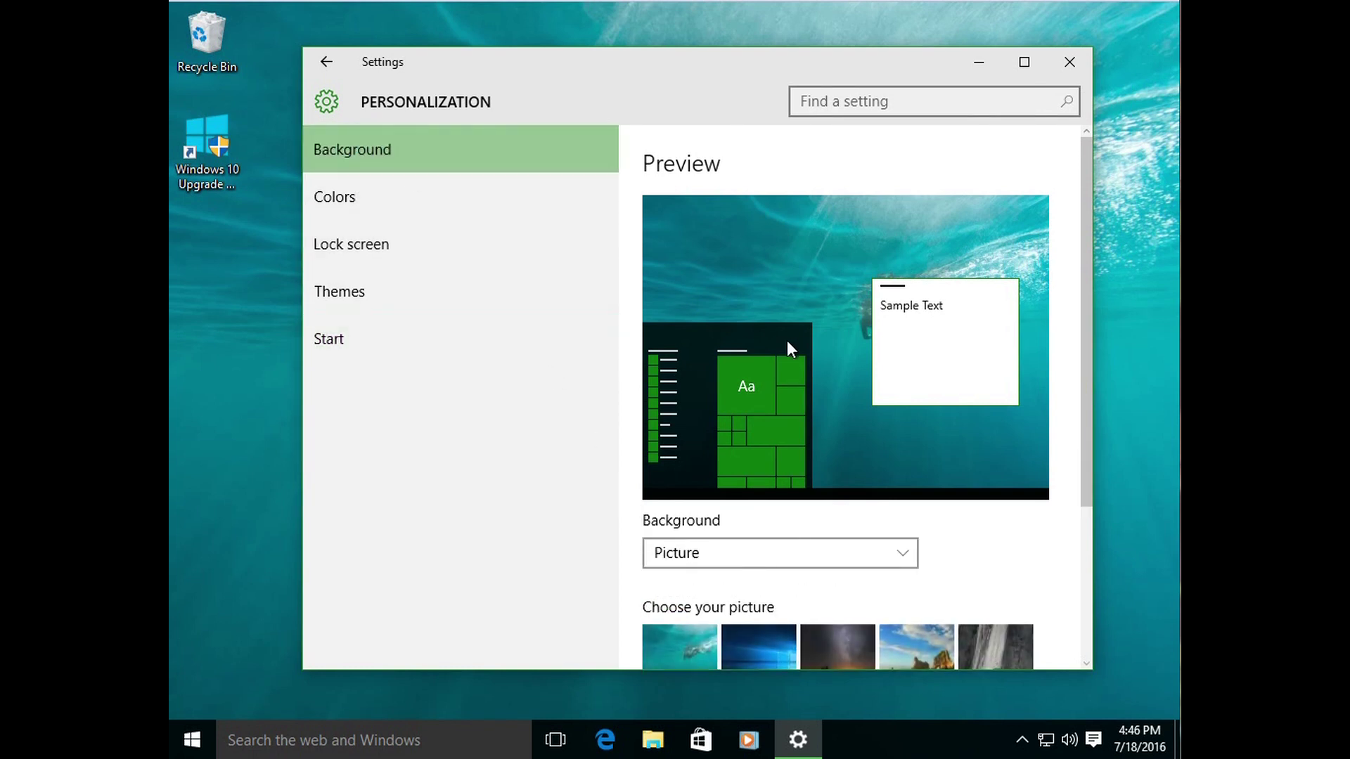
drag(1082, 390, 982, 512)
click(977, 513)
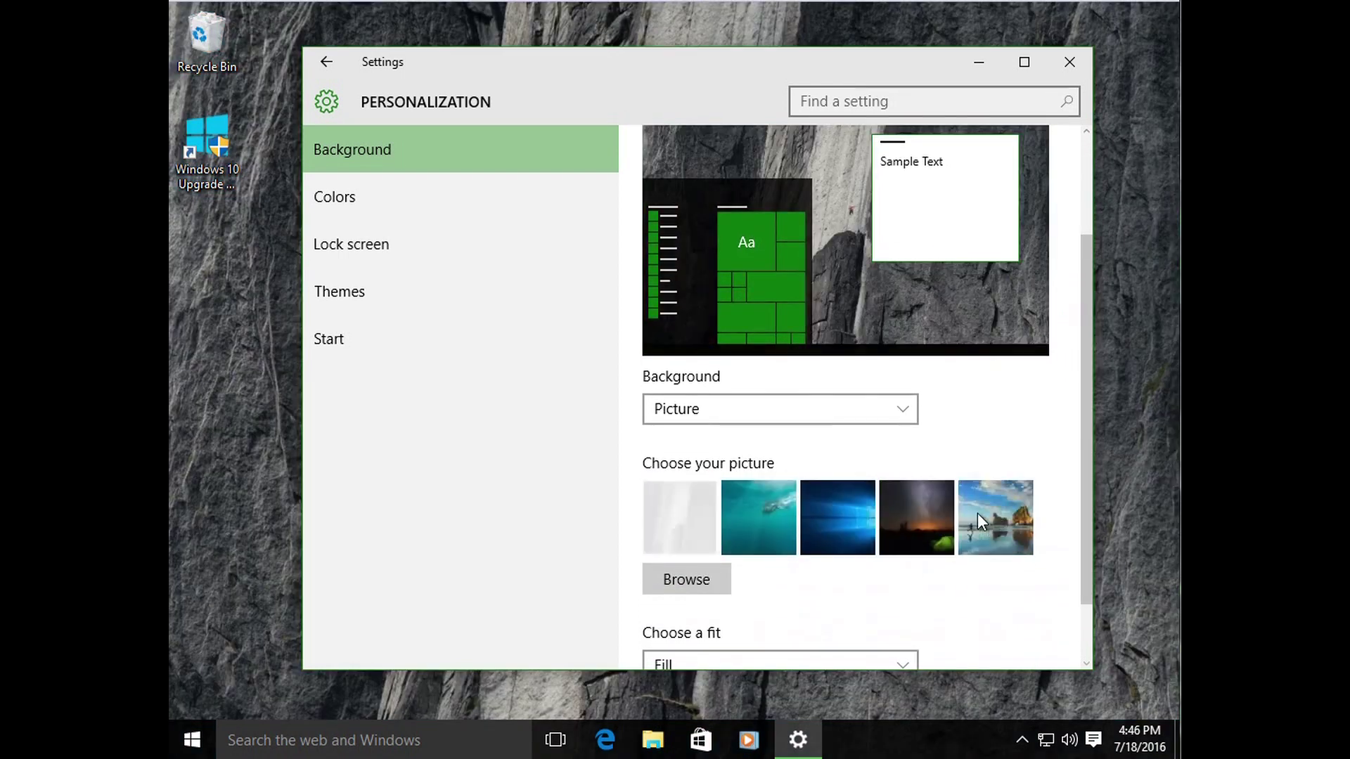
Step: Change the accent colour to dark blue and show the Themes page
click(411, 200)
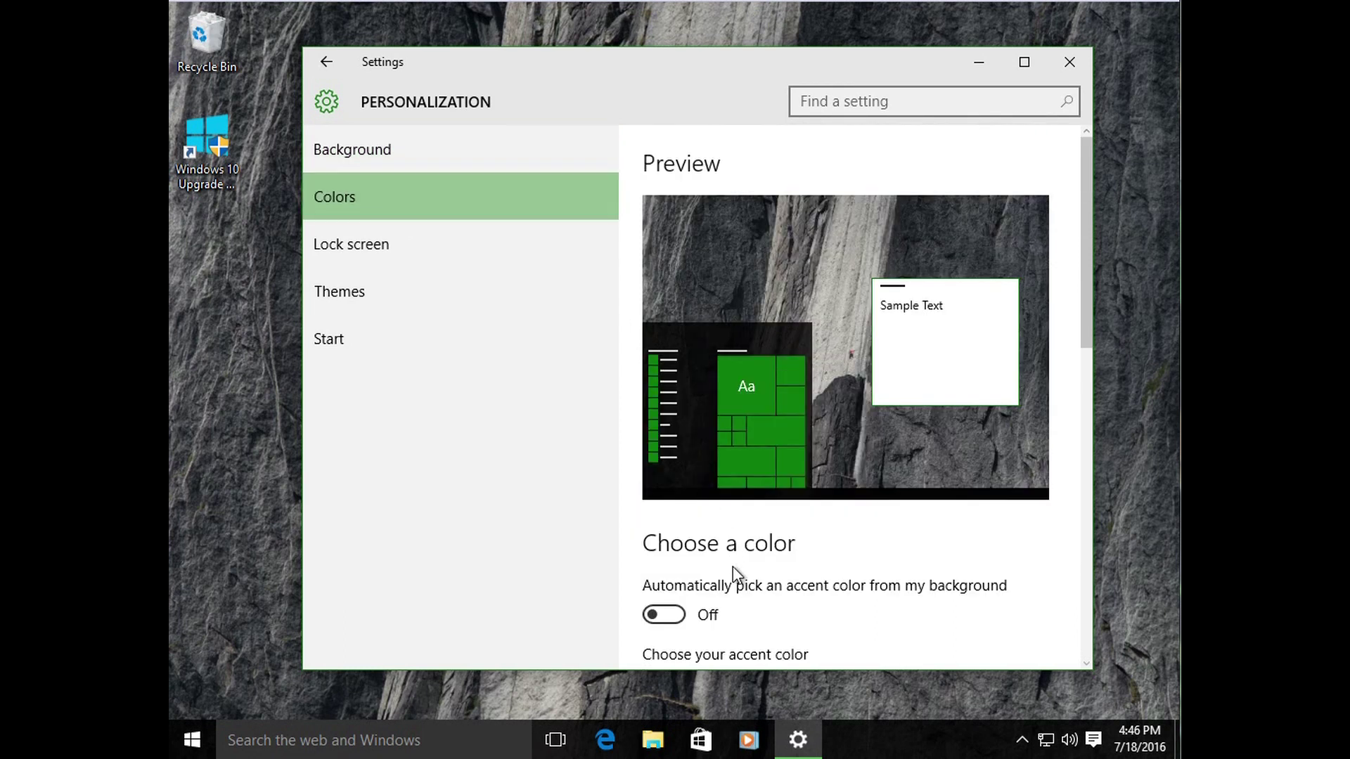
drag(1090, 322, 1091, 407)
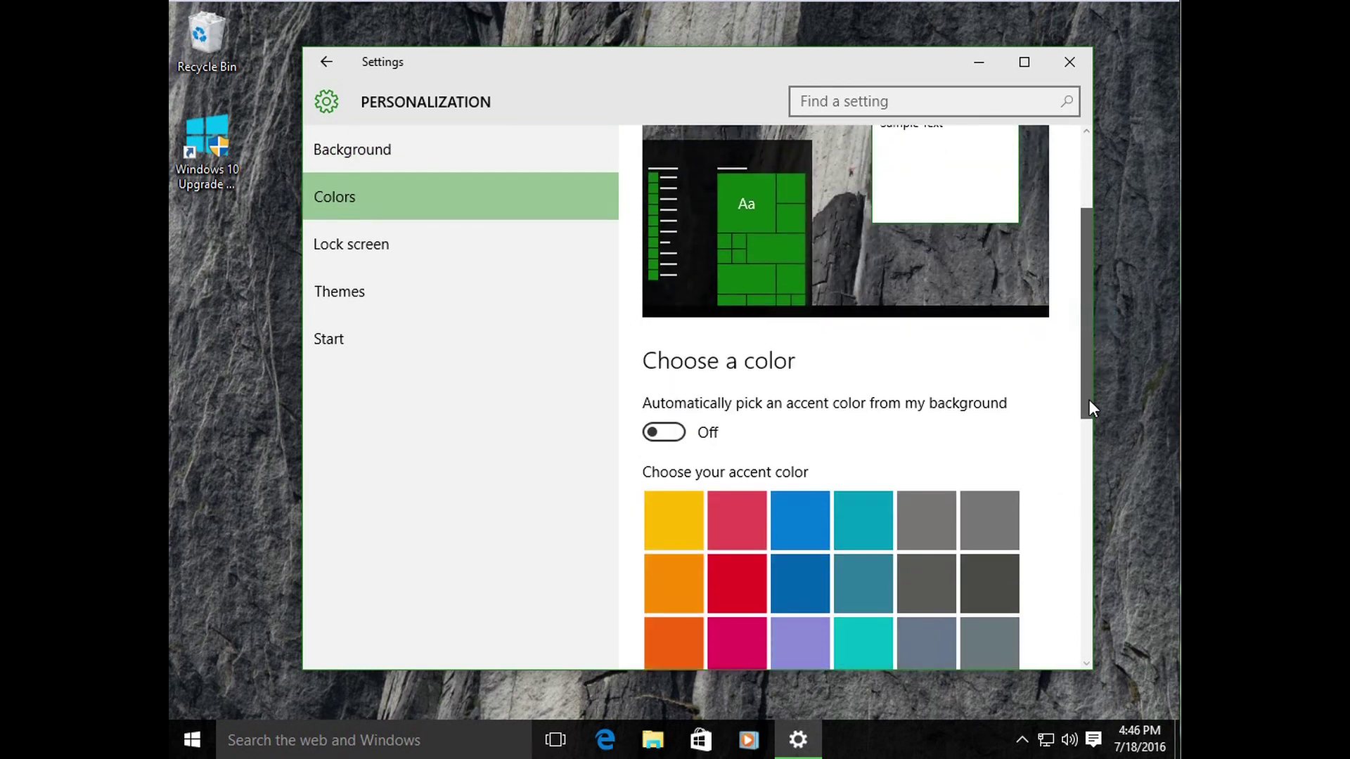
click(807, 543)
drag(1086, 384, 1077, 573)
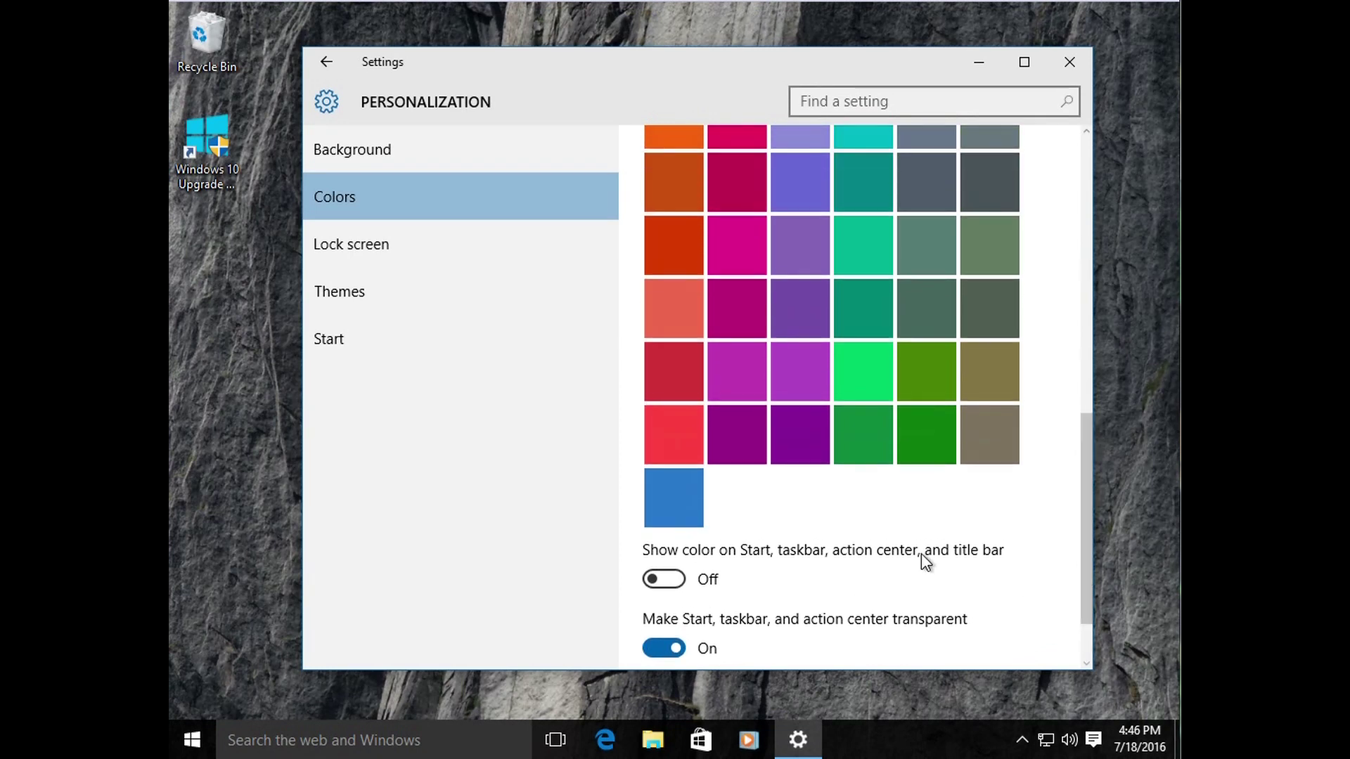
scroll(1091, 538, up, 5)
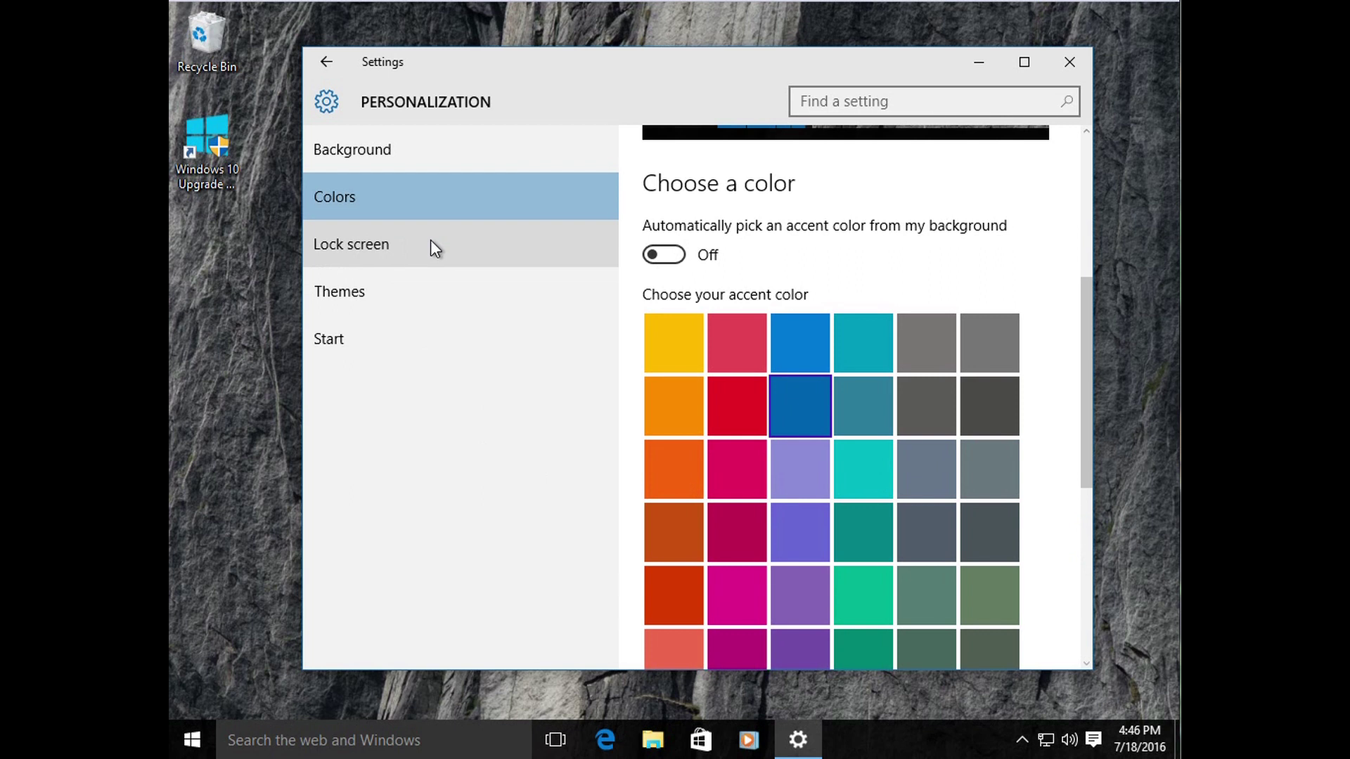
click(348, 305)
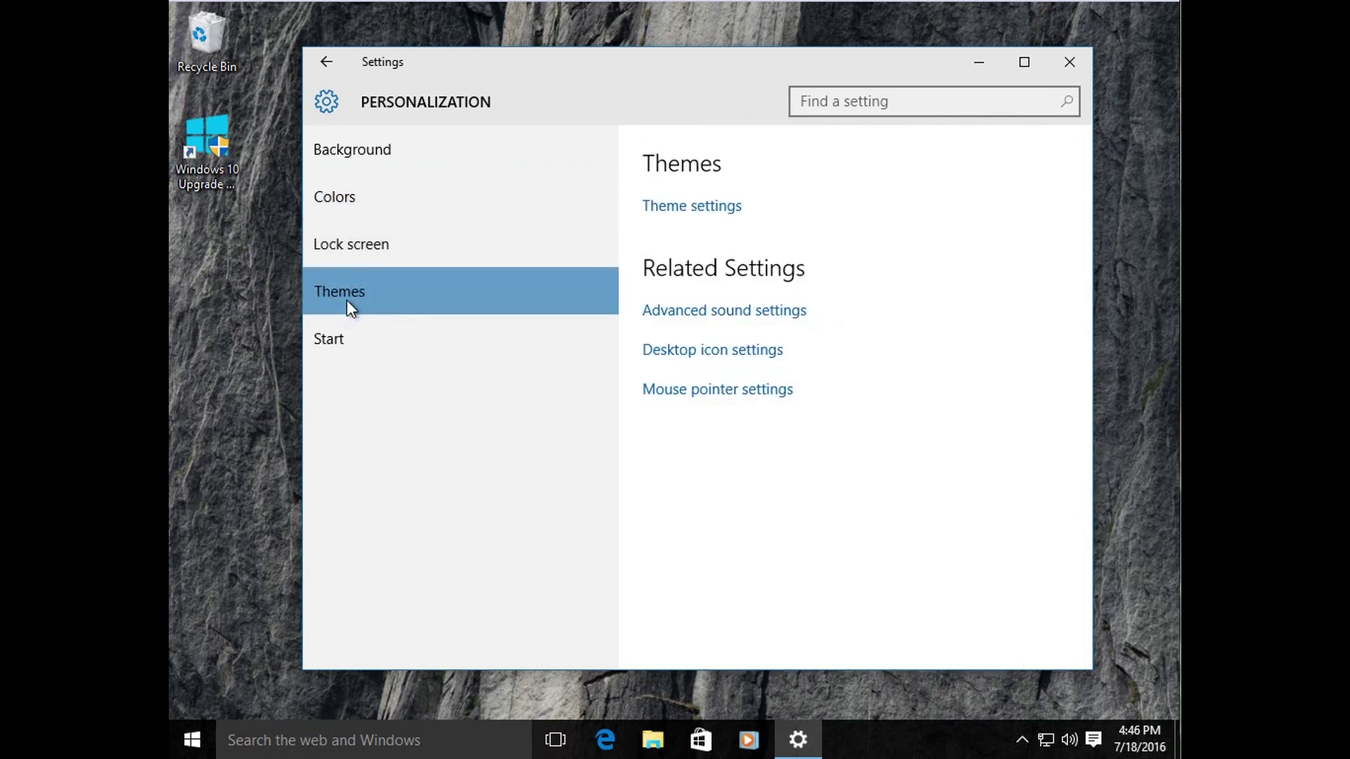
Step: Open Theme settings, then close both the Personalization window and Settings
click(658, 210)
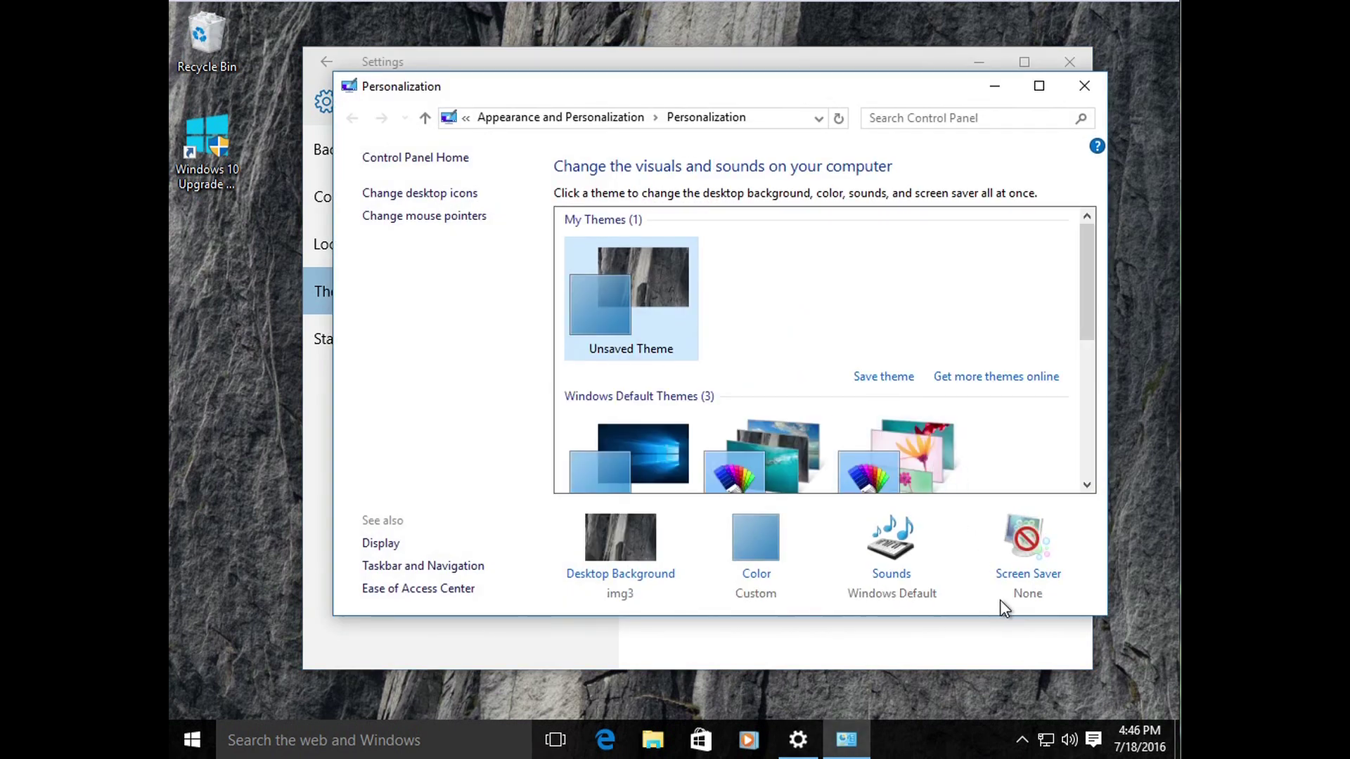
mouse_move(1090, 285)
mouse_down()
mouse_move(1083, 388)
mouse_move(1089, 281)
mouse_up()
click(1085, 87)
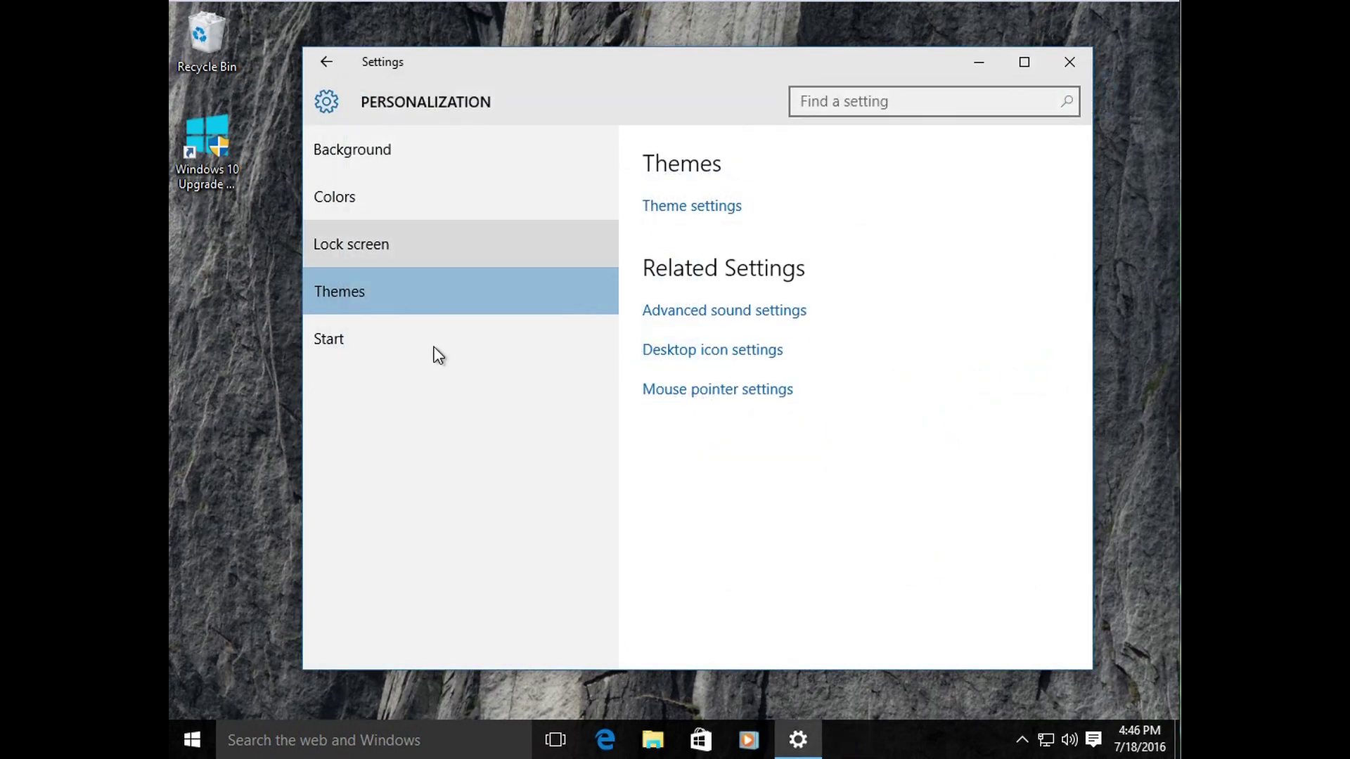
click(1067, 67)
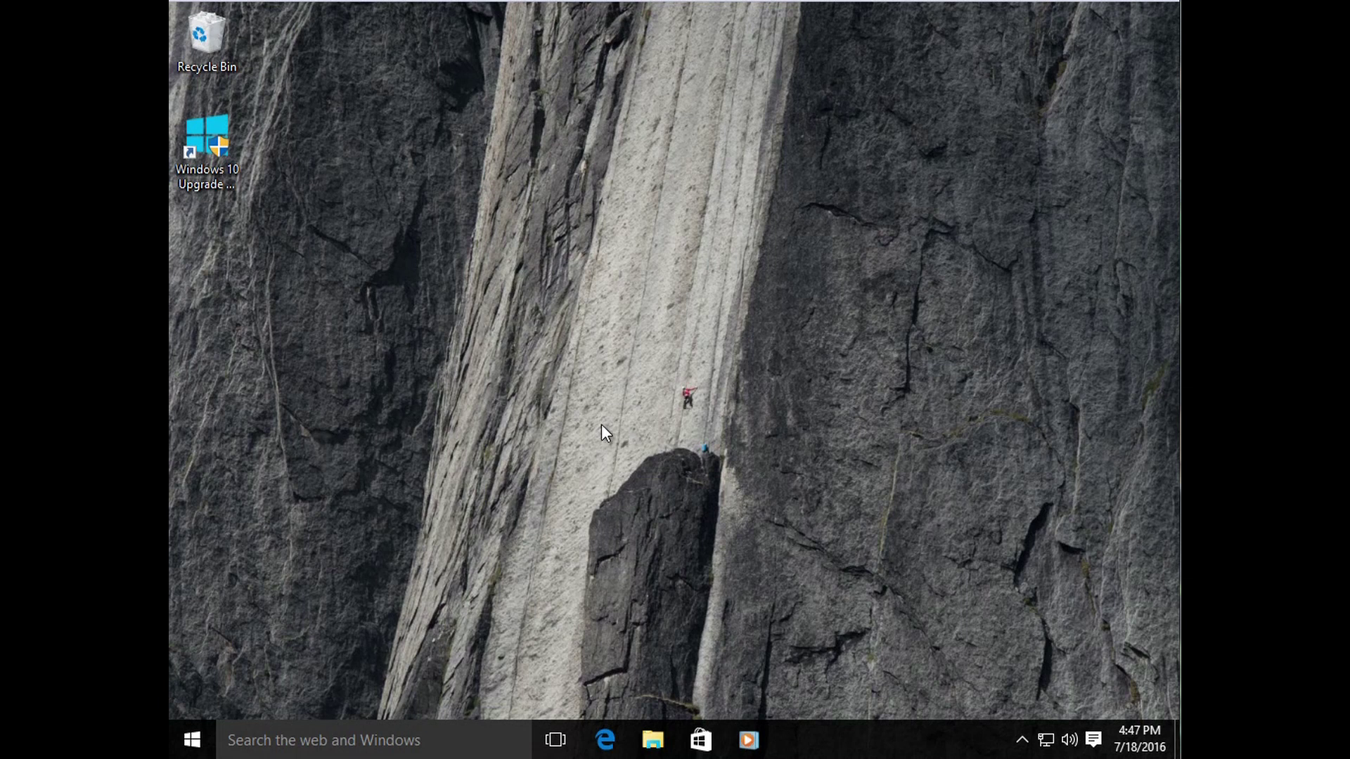
Step: Reach Screen Saver Settings through desktop Personalize, Themes, and the classic Theme settings window
right_click(660, 395)
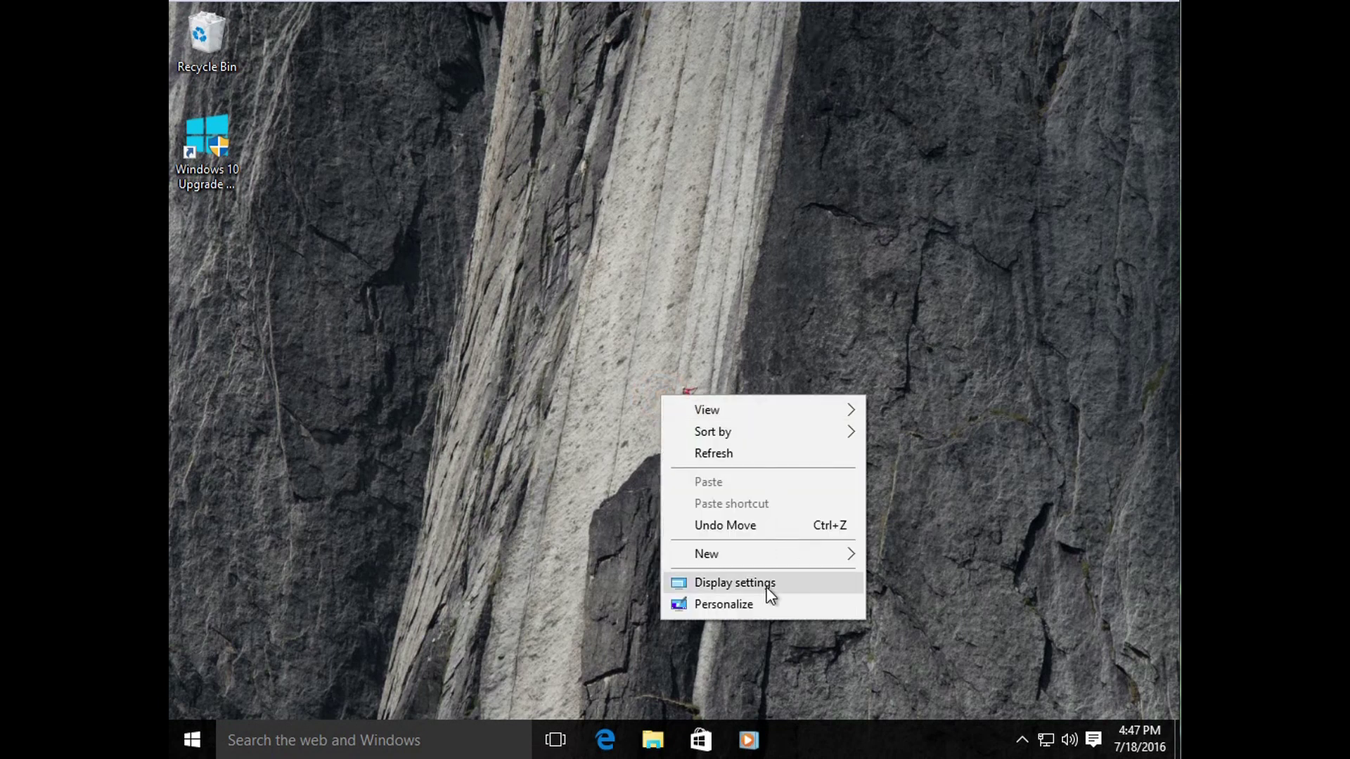
click(751, 605)
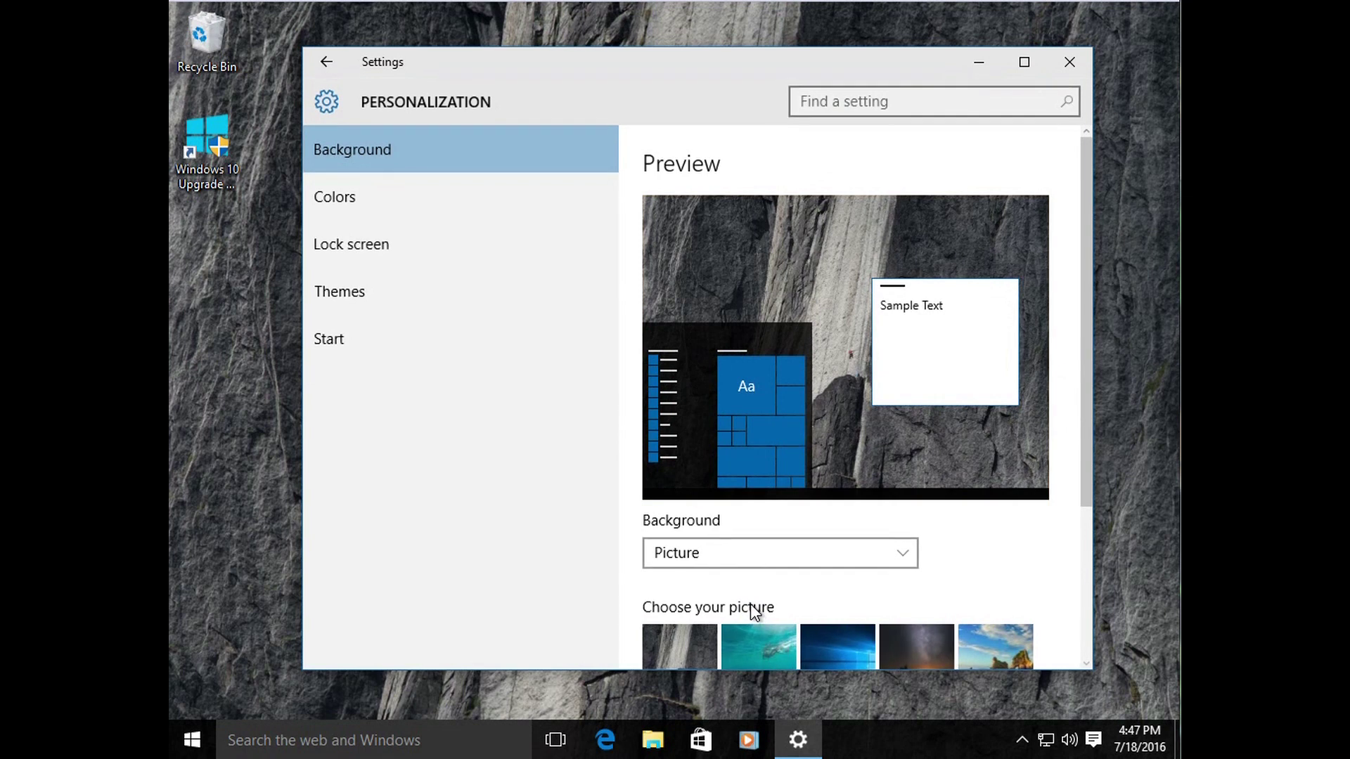
click(370, 296)
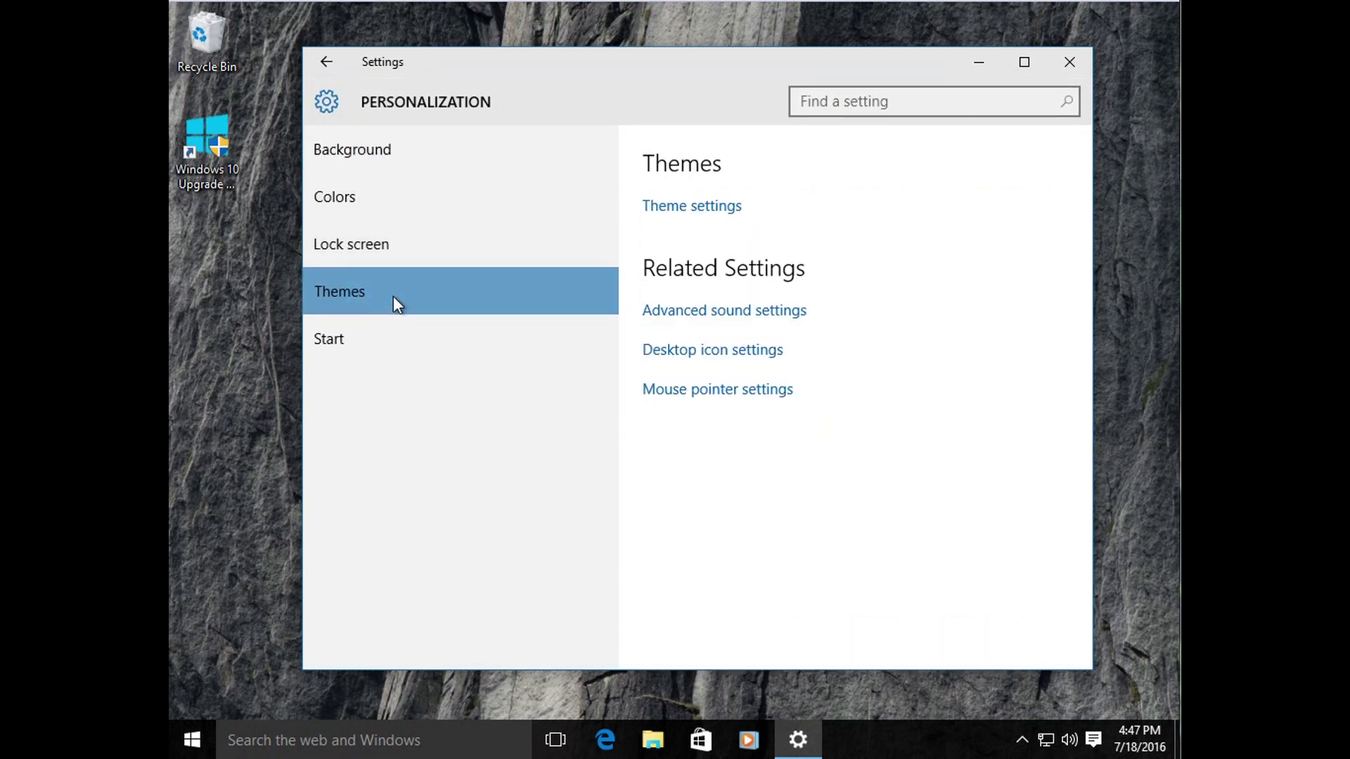
click(673, 210)
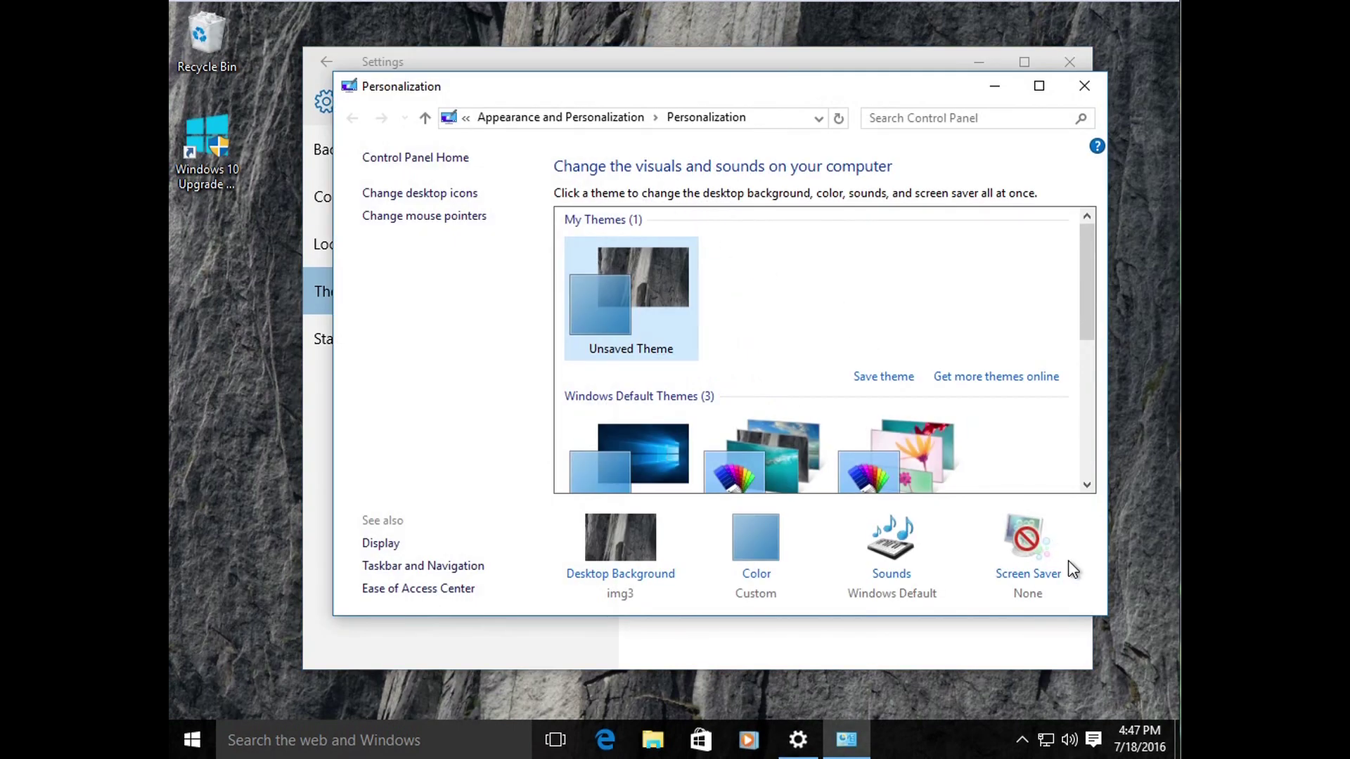
click(1043, 578)
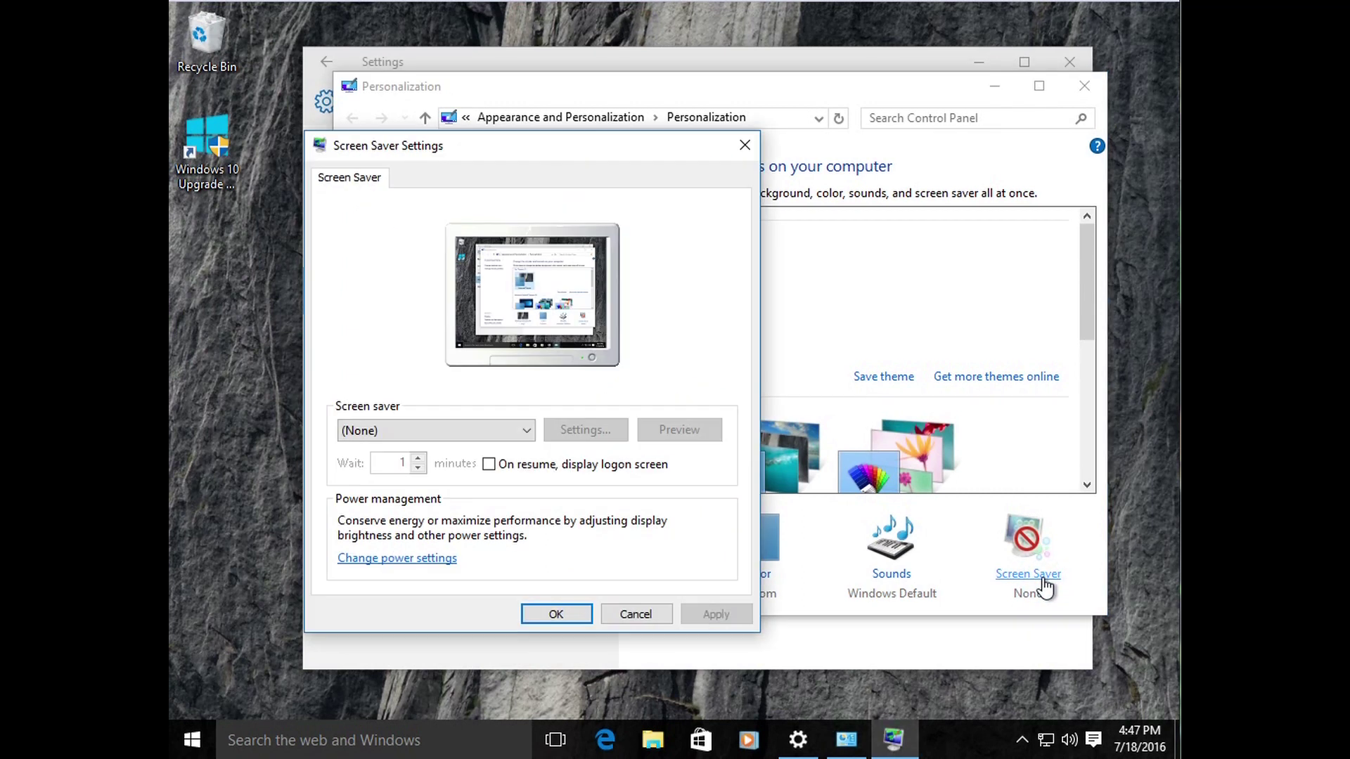
Step: Select Bubbles in the Screen saver list and preview it several times
click(526, 431)
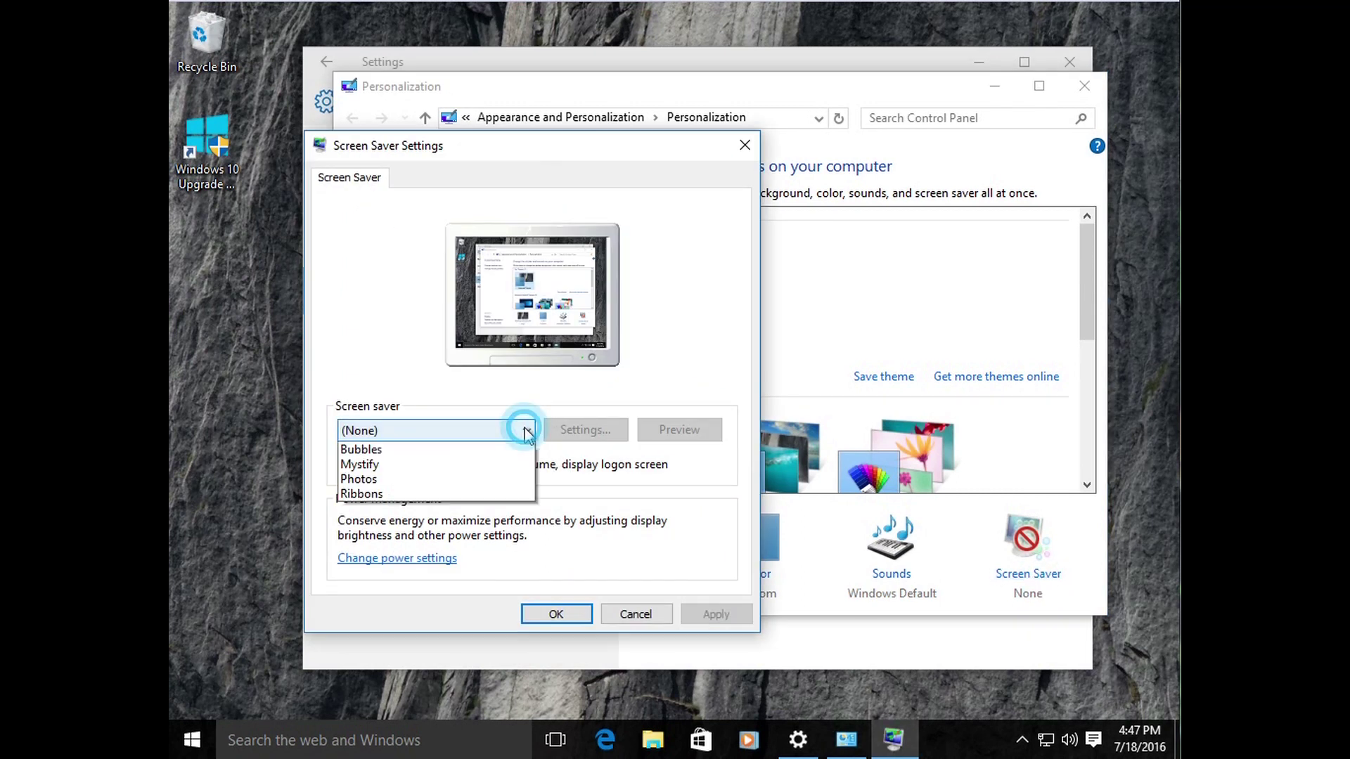
click(449, 380)
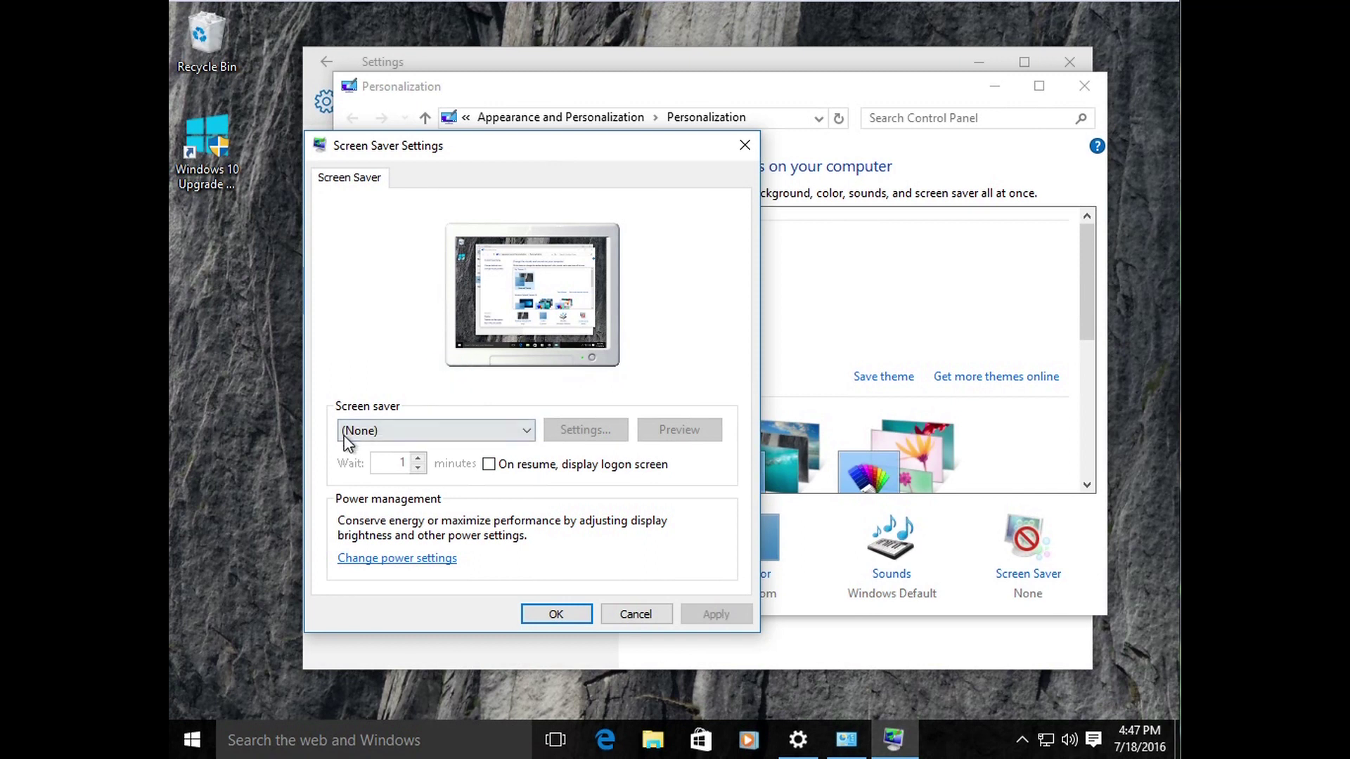
click(523, 431)
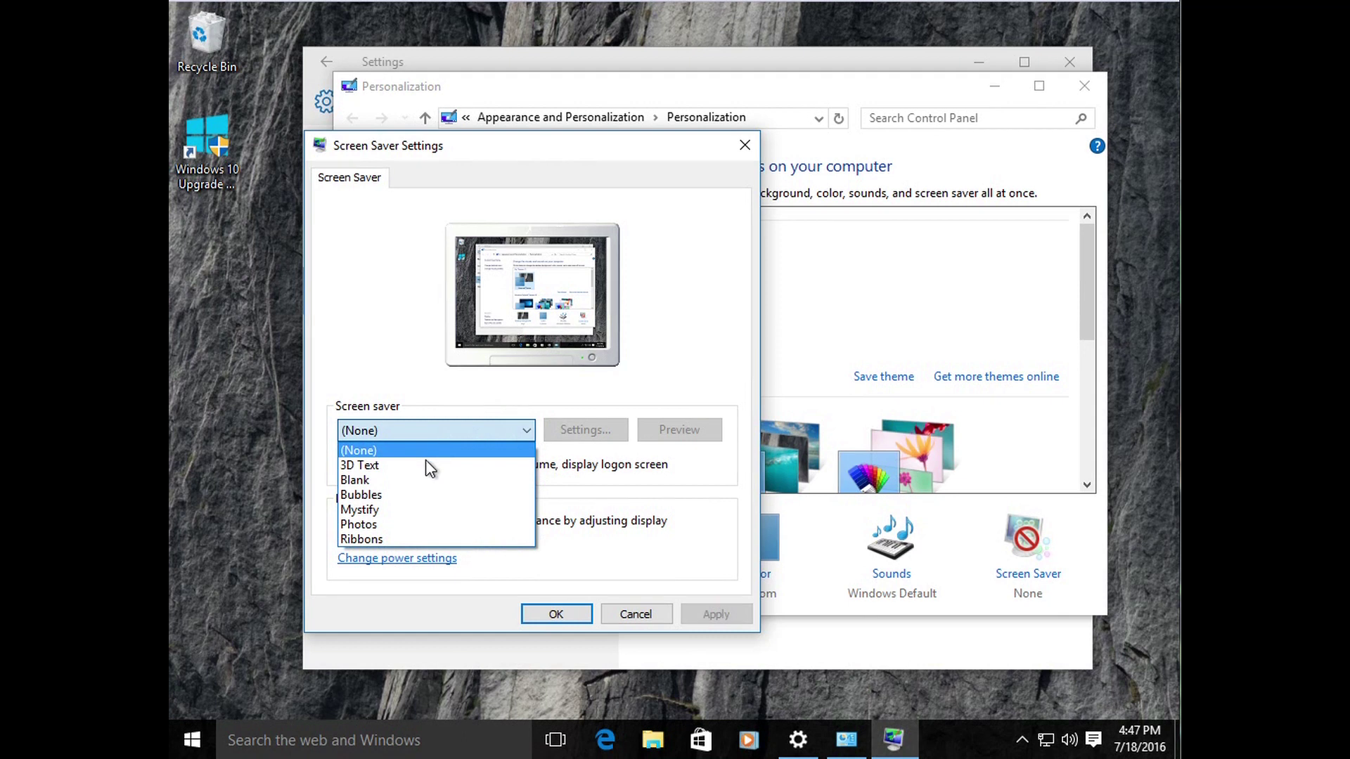
click(374, 495)
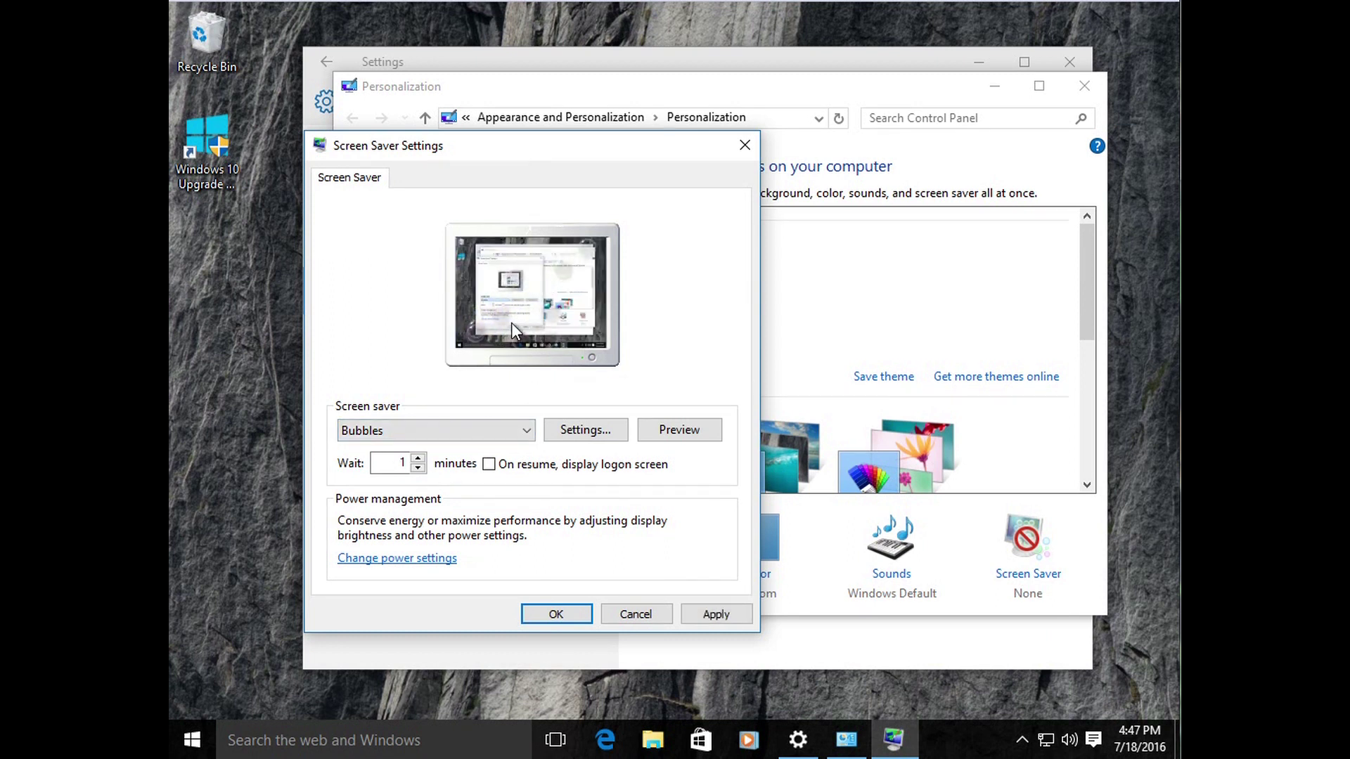
click(665, 436)
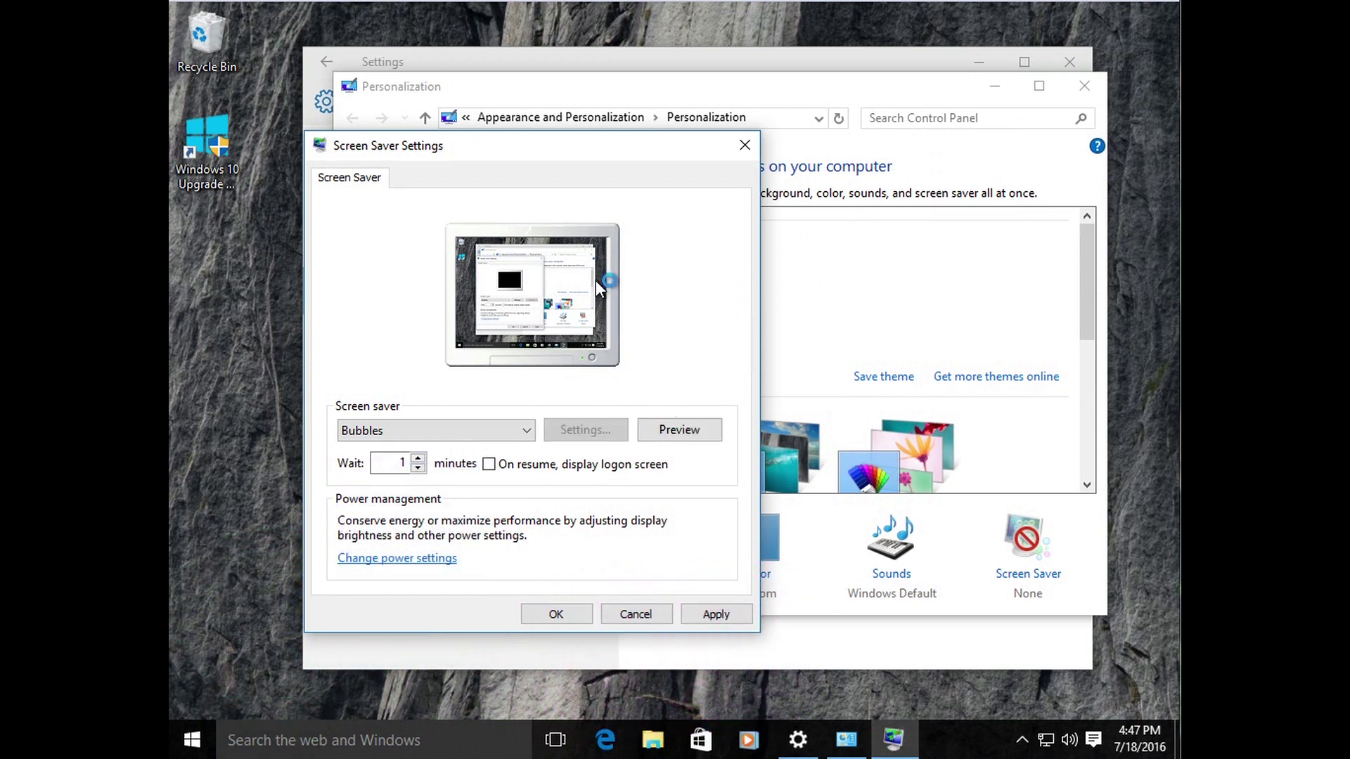
click(689, 431)
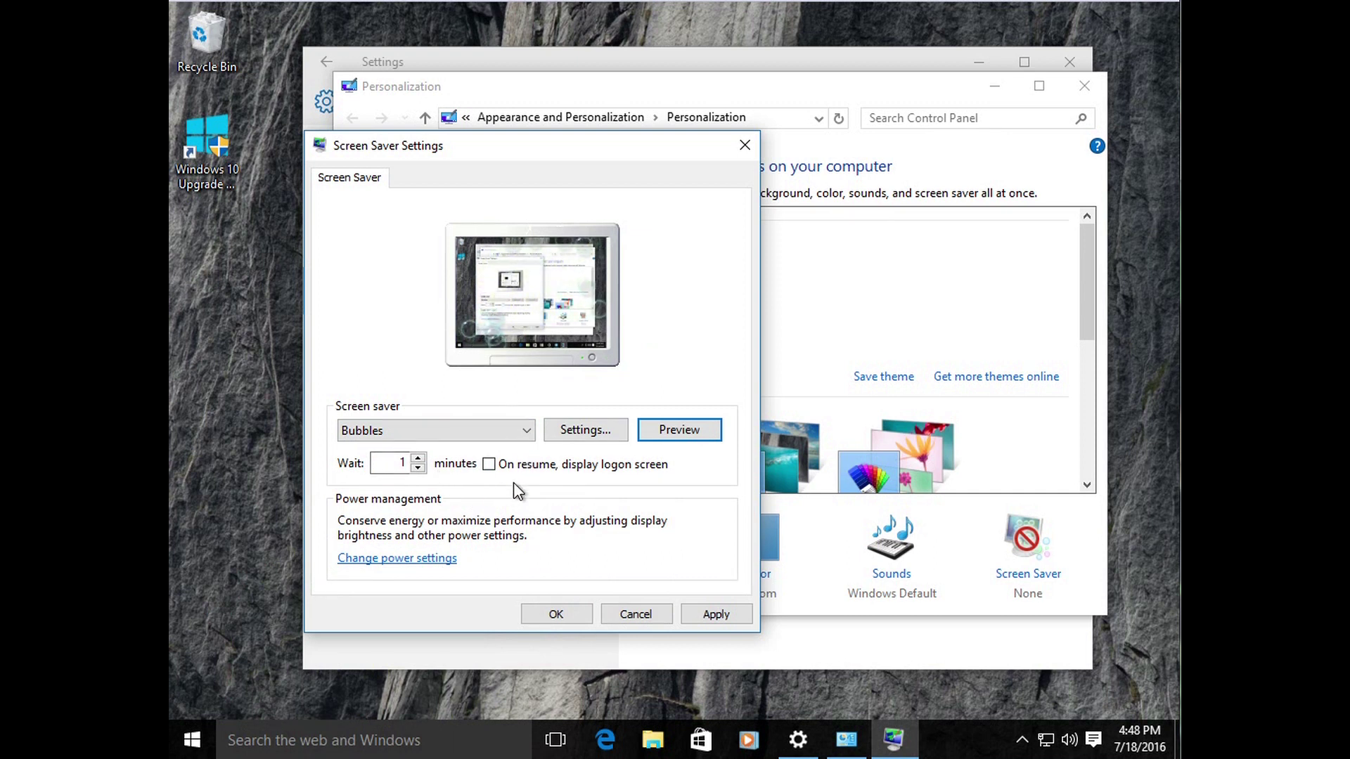
click(664, 434)
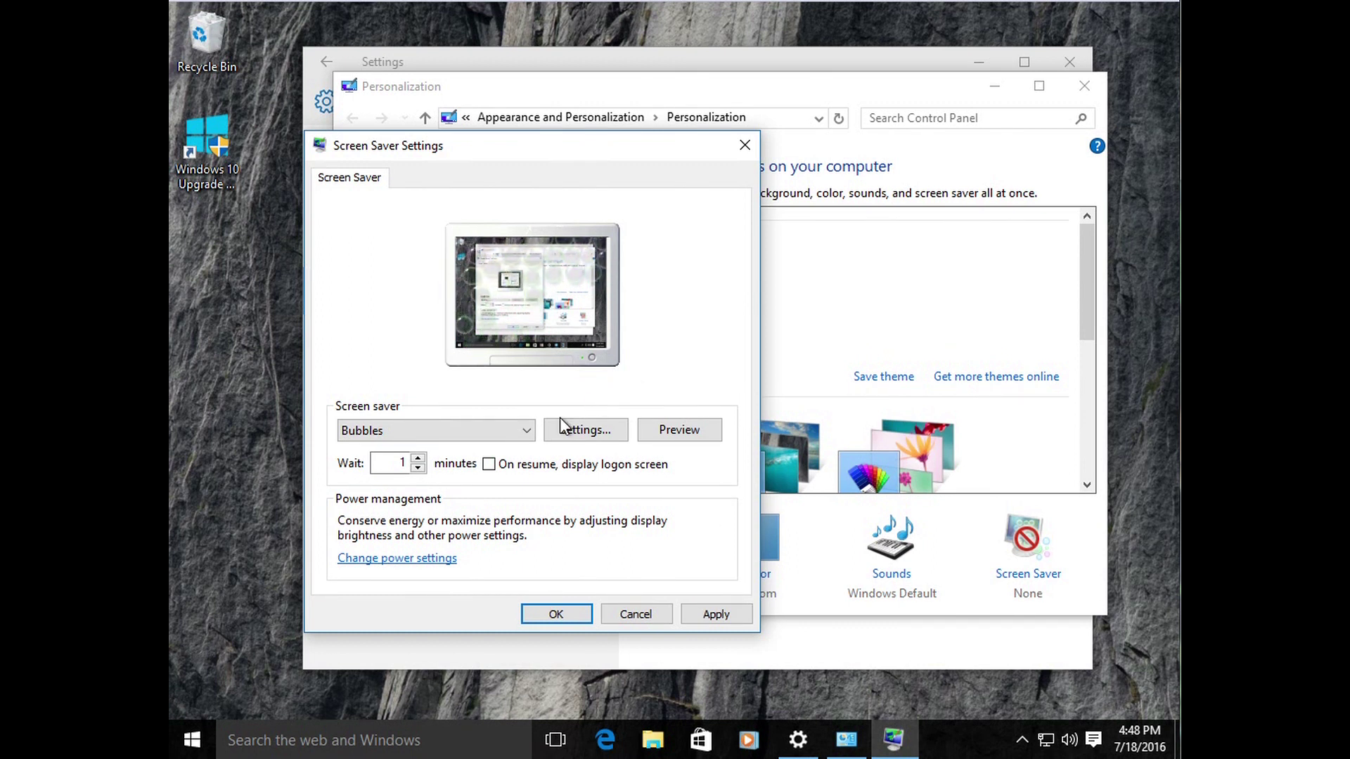
Step: Keep Bubbles and adjust the wait time, returning it to 1 minute
click(492, 431)
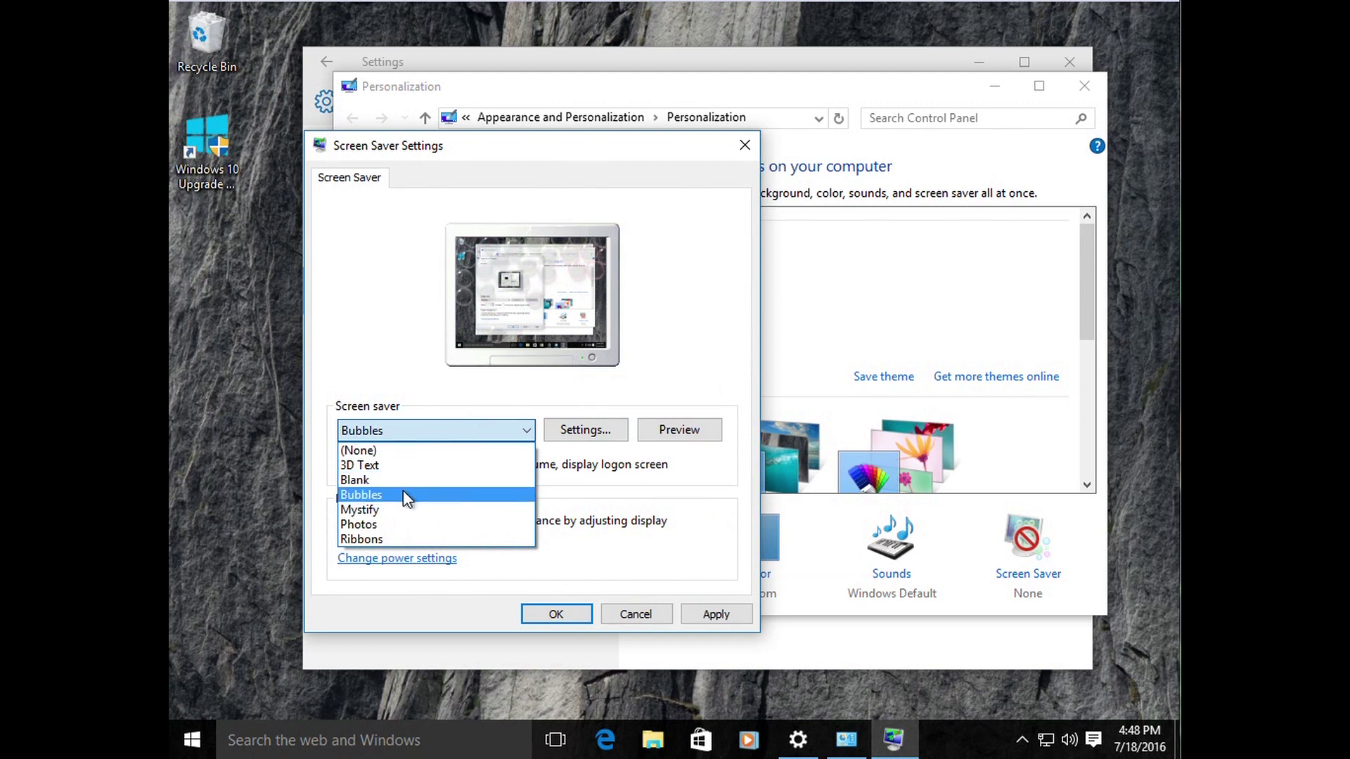
click(404, 495)
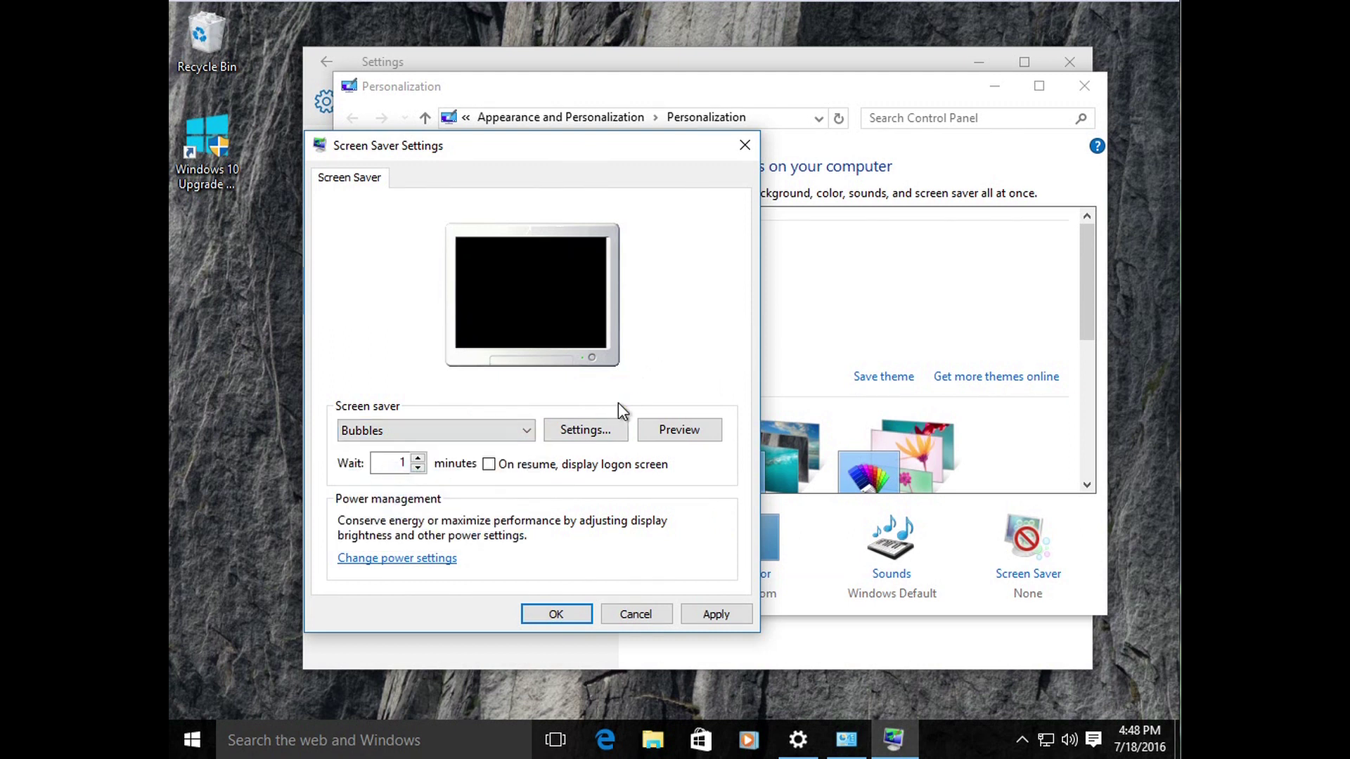
click(419, 458)
click(421, 457)
click(422, 457)
click(417, 469)
click(417, 470)
click(417, 470)
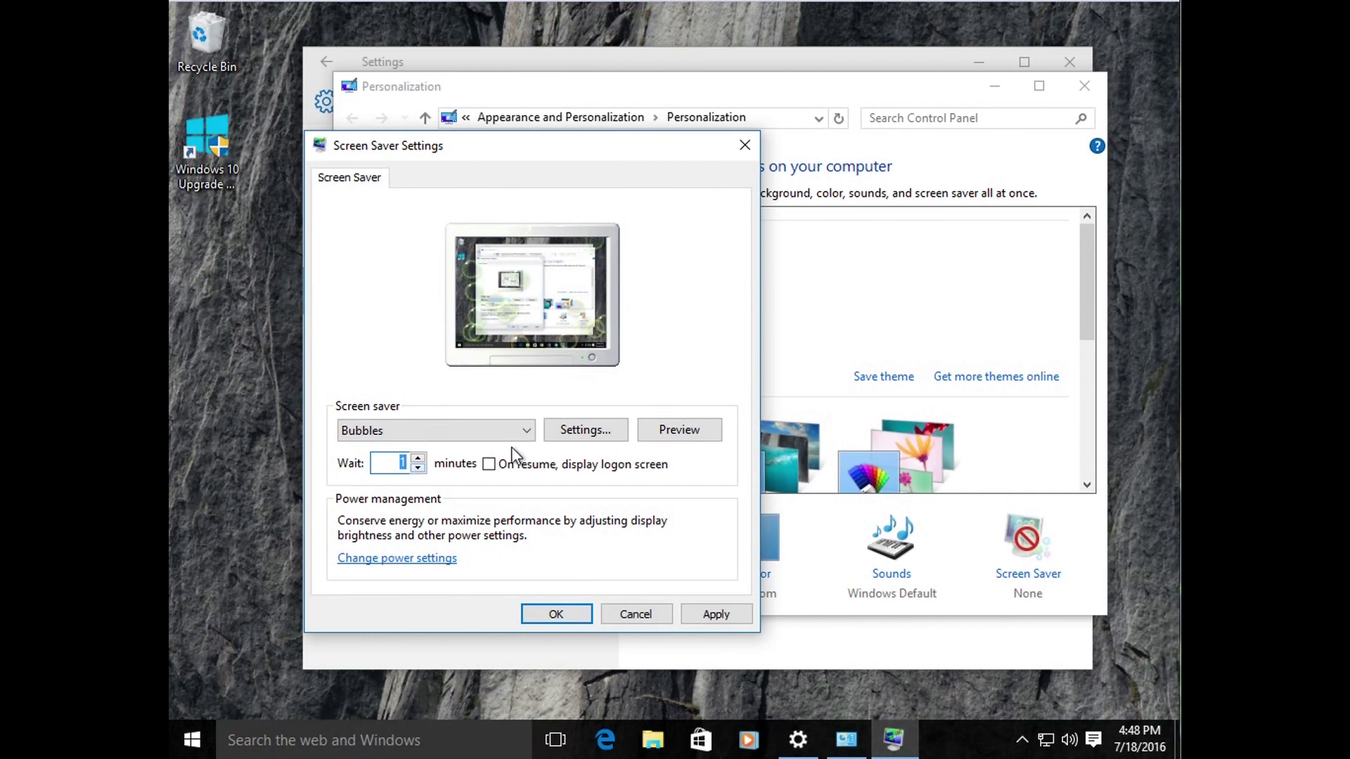
Step: Switch the screen saver to Mystify, preview it, then go to power settings
click(527, 430)
click(441, 450)
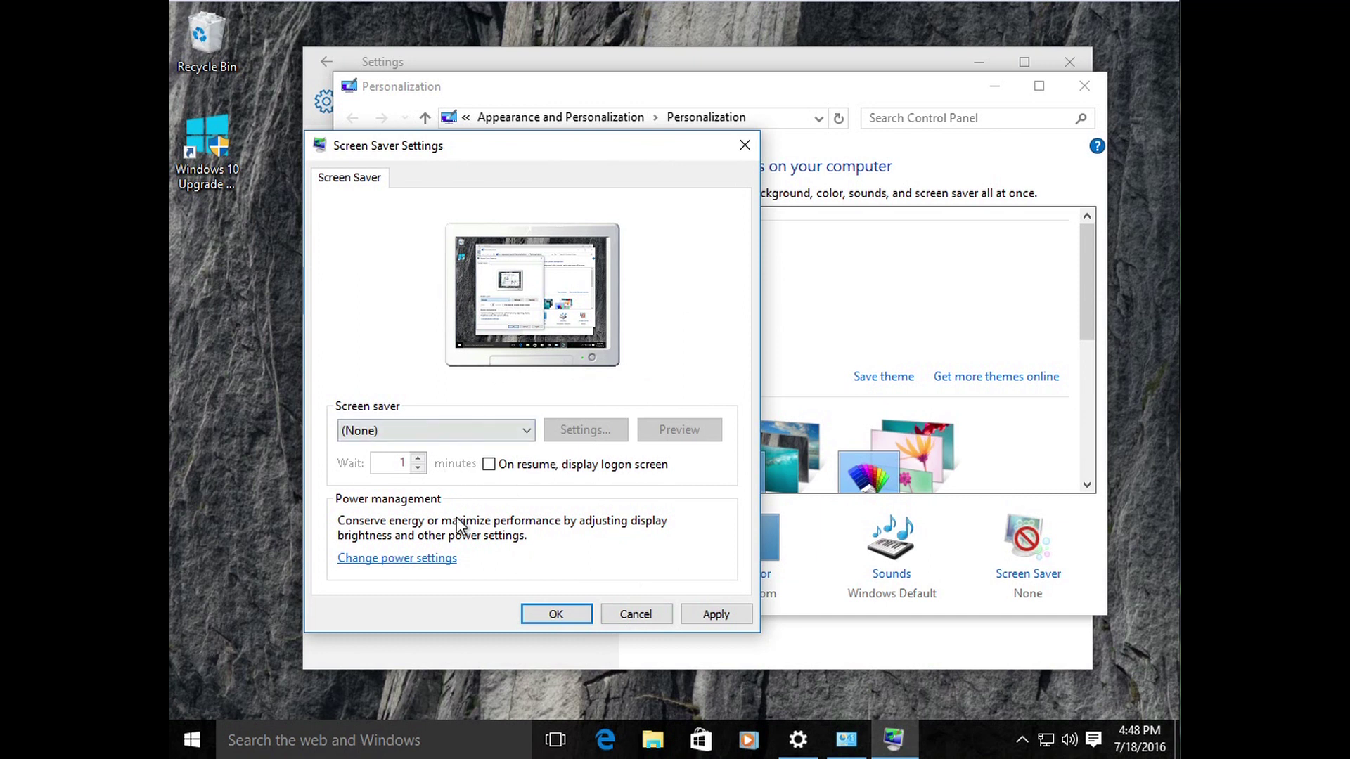
click(523, 432)
click(394, 514)
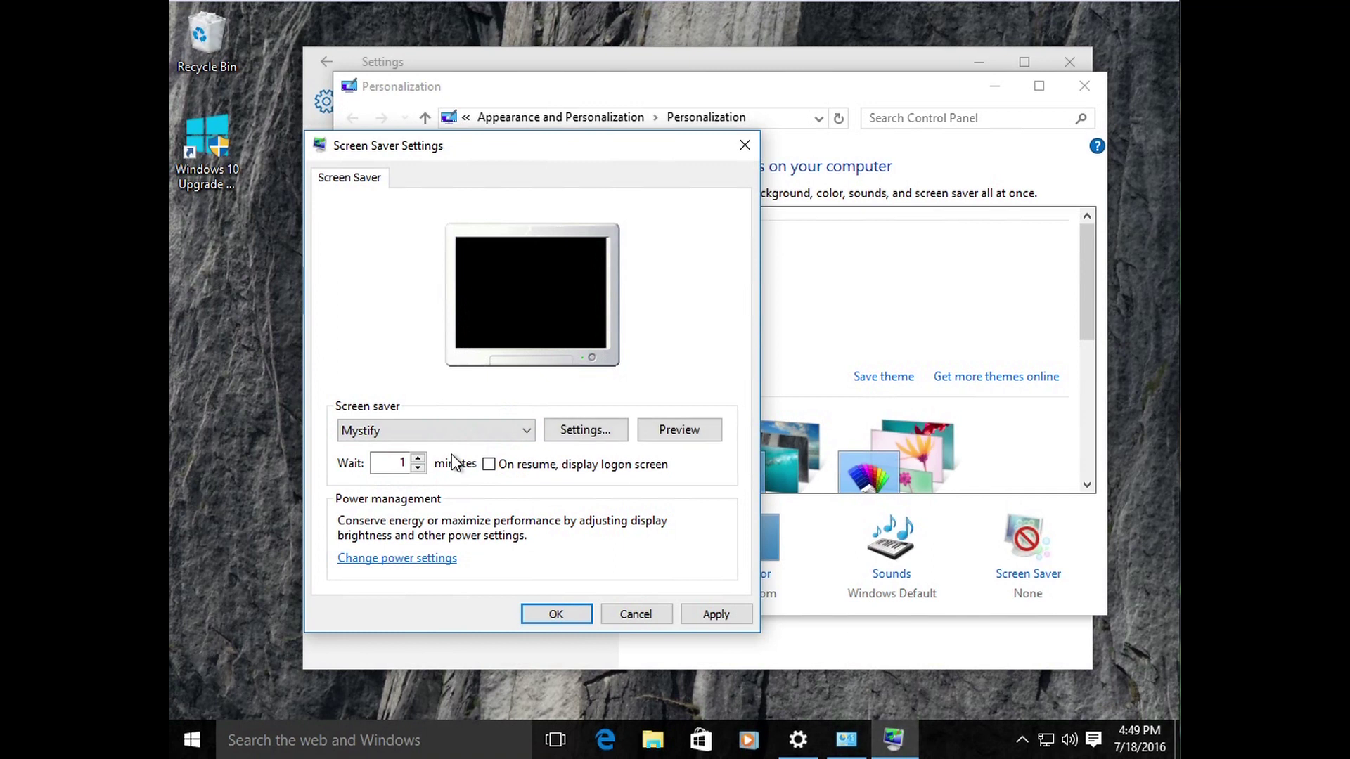
click(665, 439)
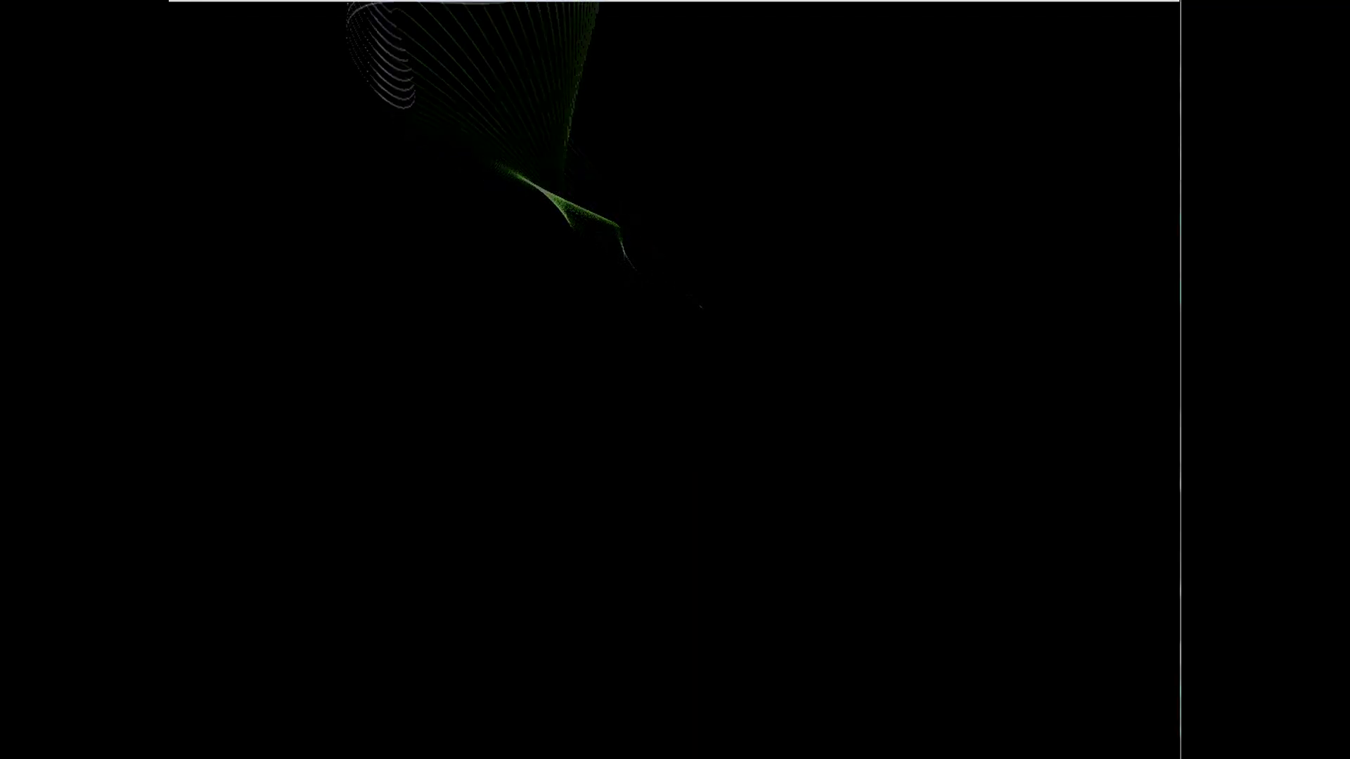
mouse_move(864, 531)
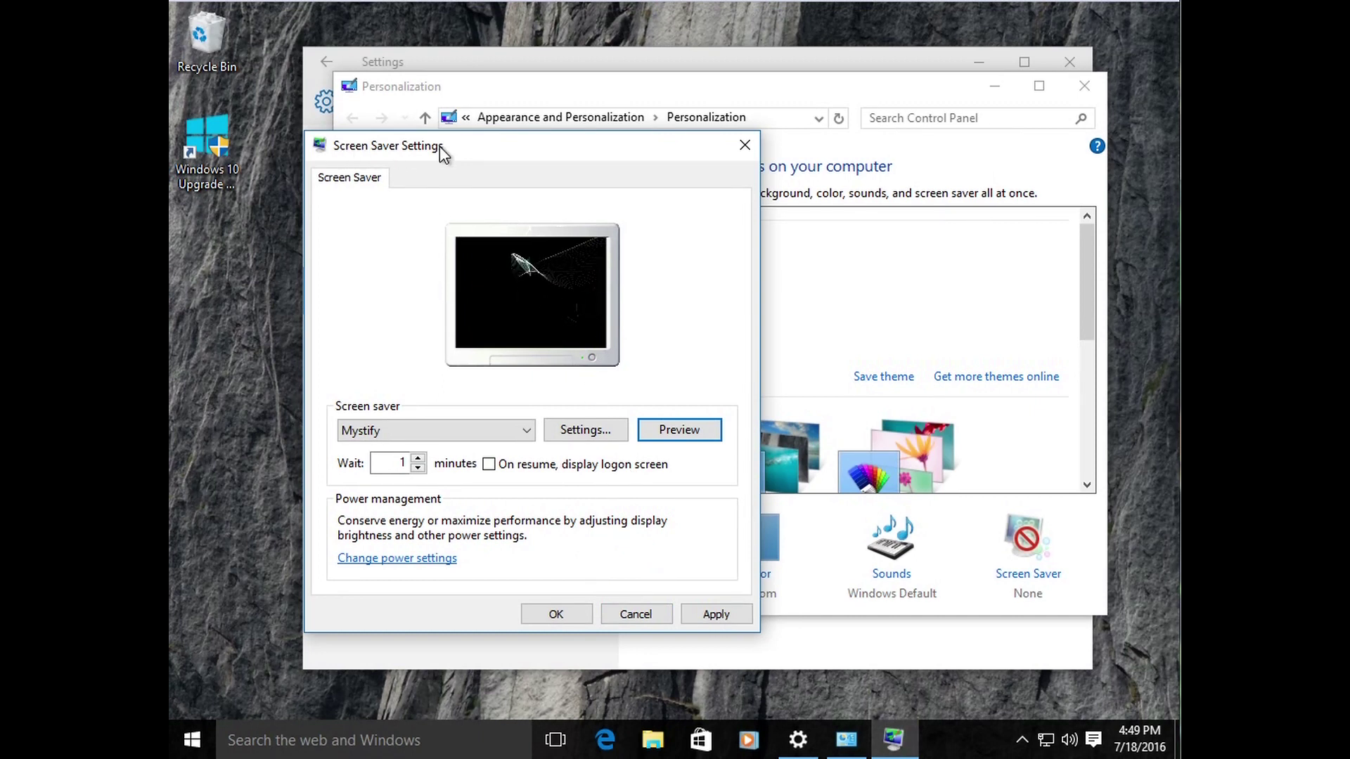
click(432, 560)
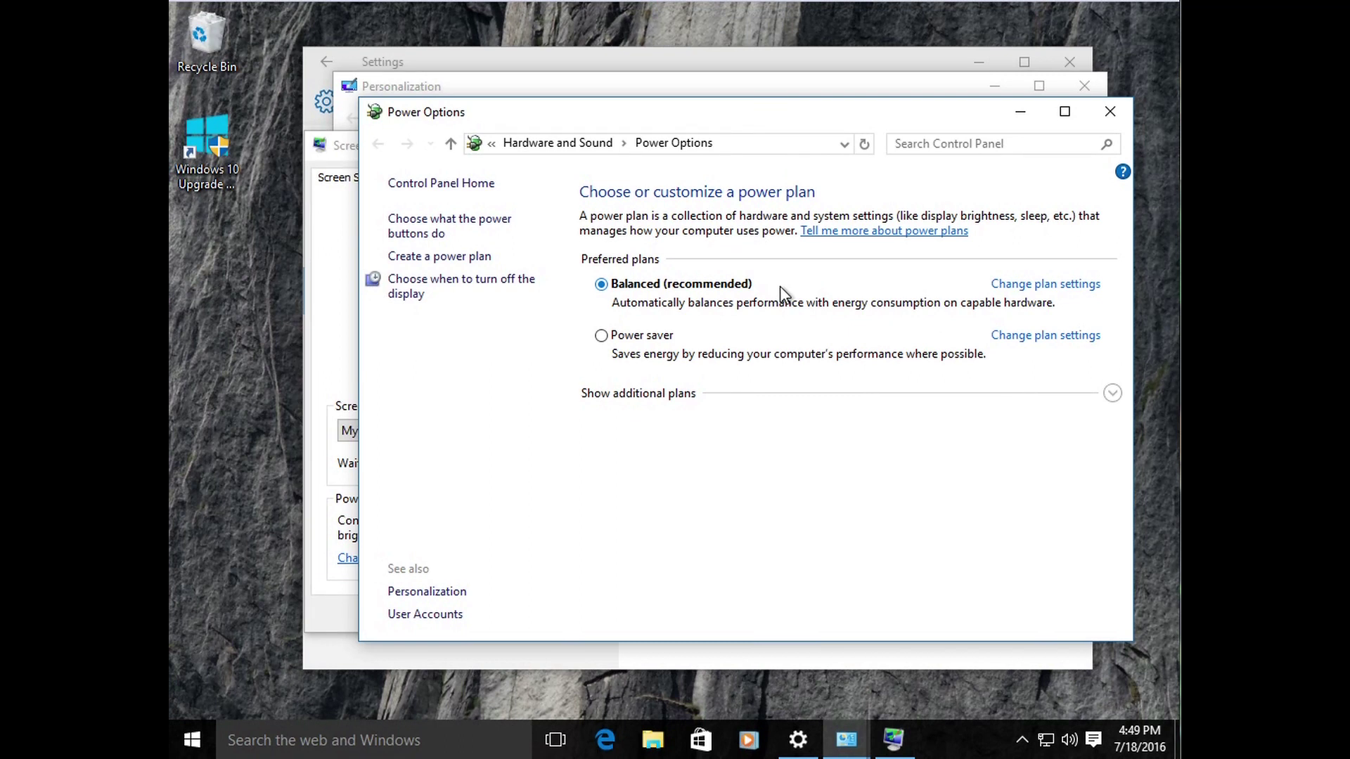
Step: Set the Balanced plan's display turn-off to 10 minutes, then open advanced power settings
click(1062, 296)
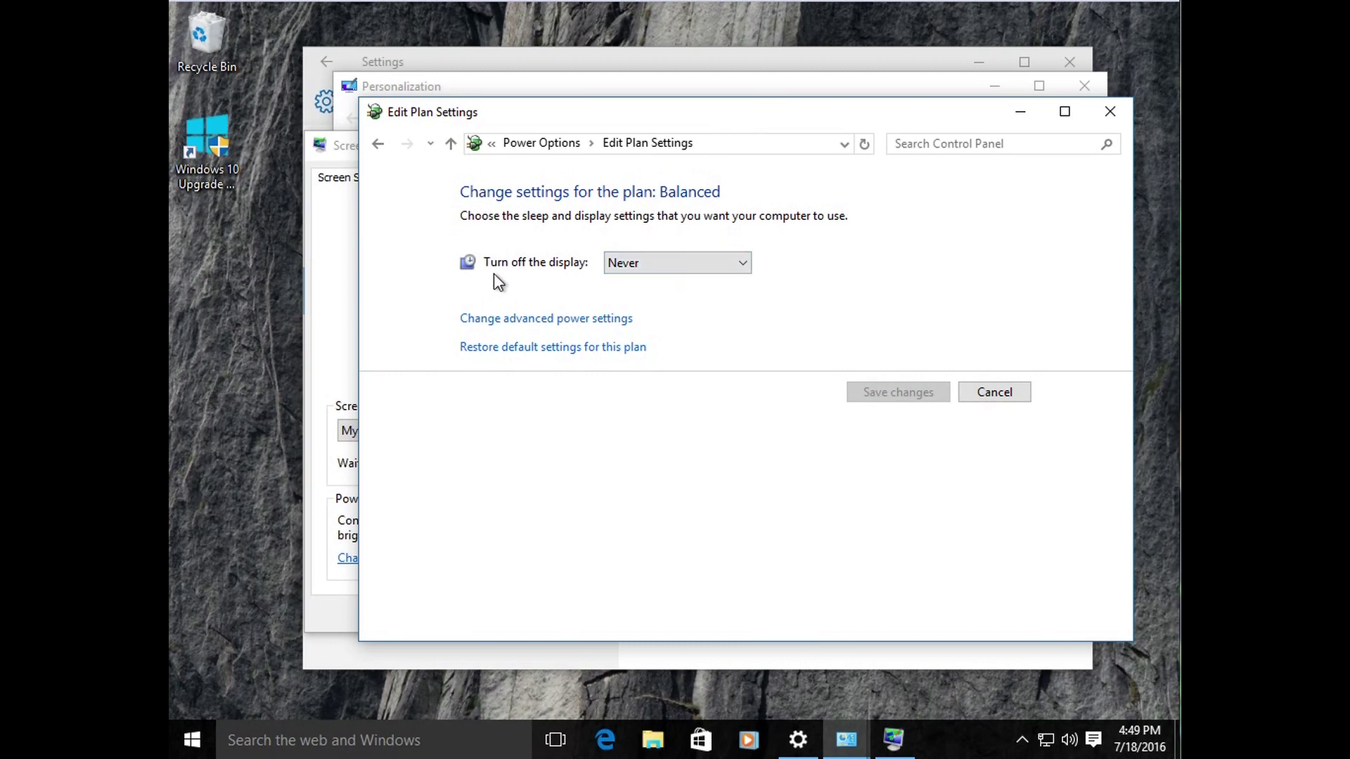
click(661, 269)
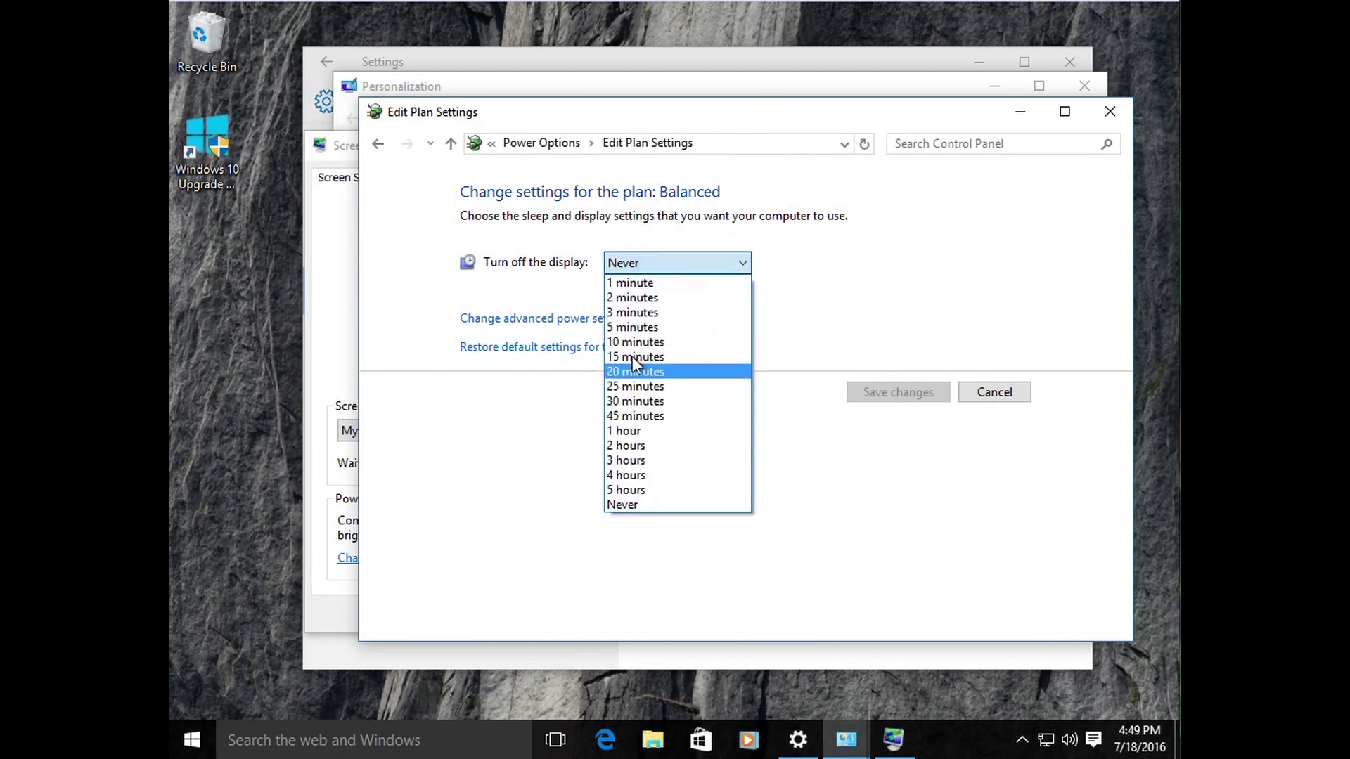
click(634, 343)
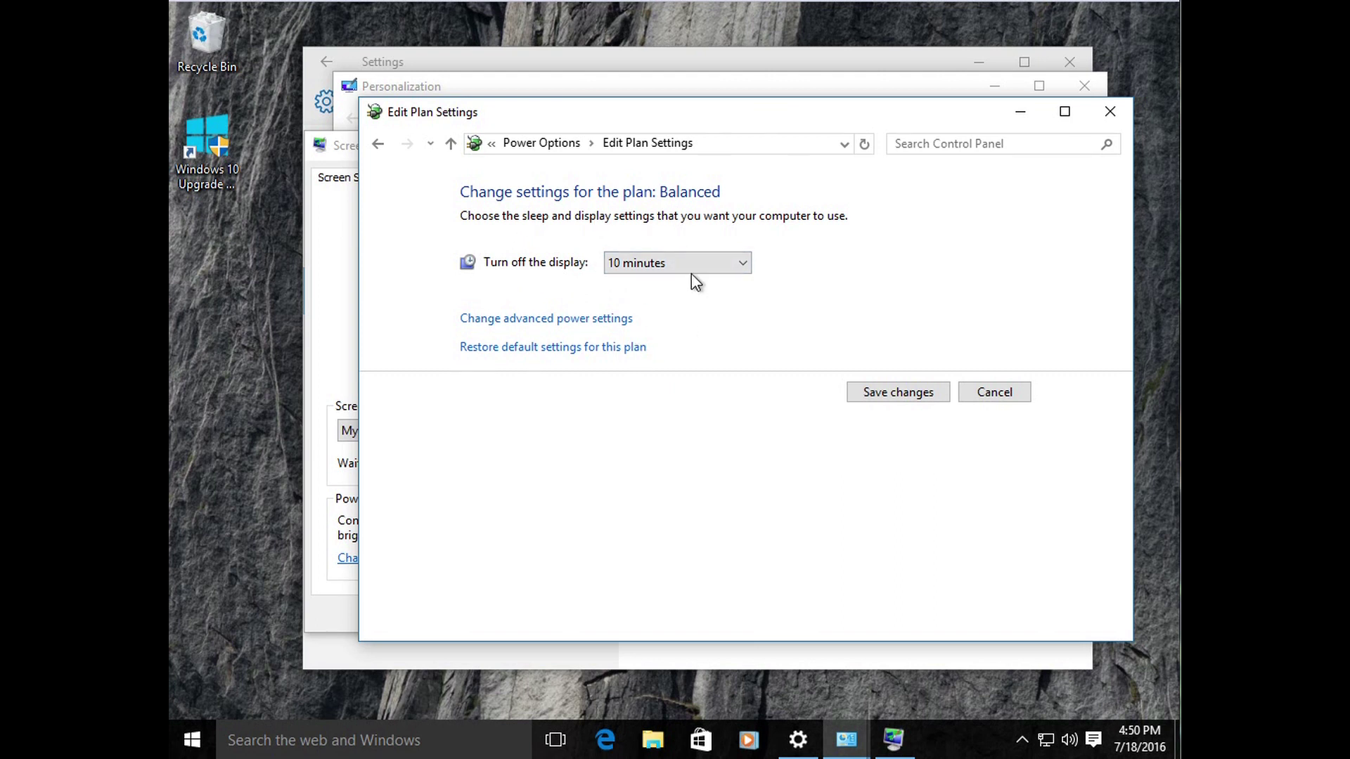
click(597, 326)
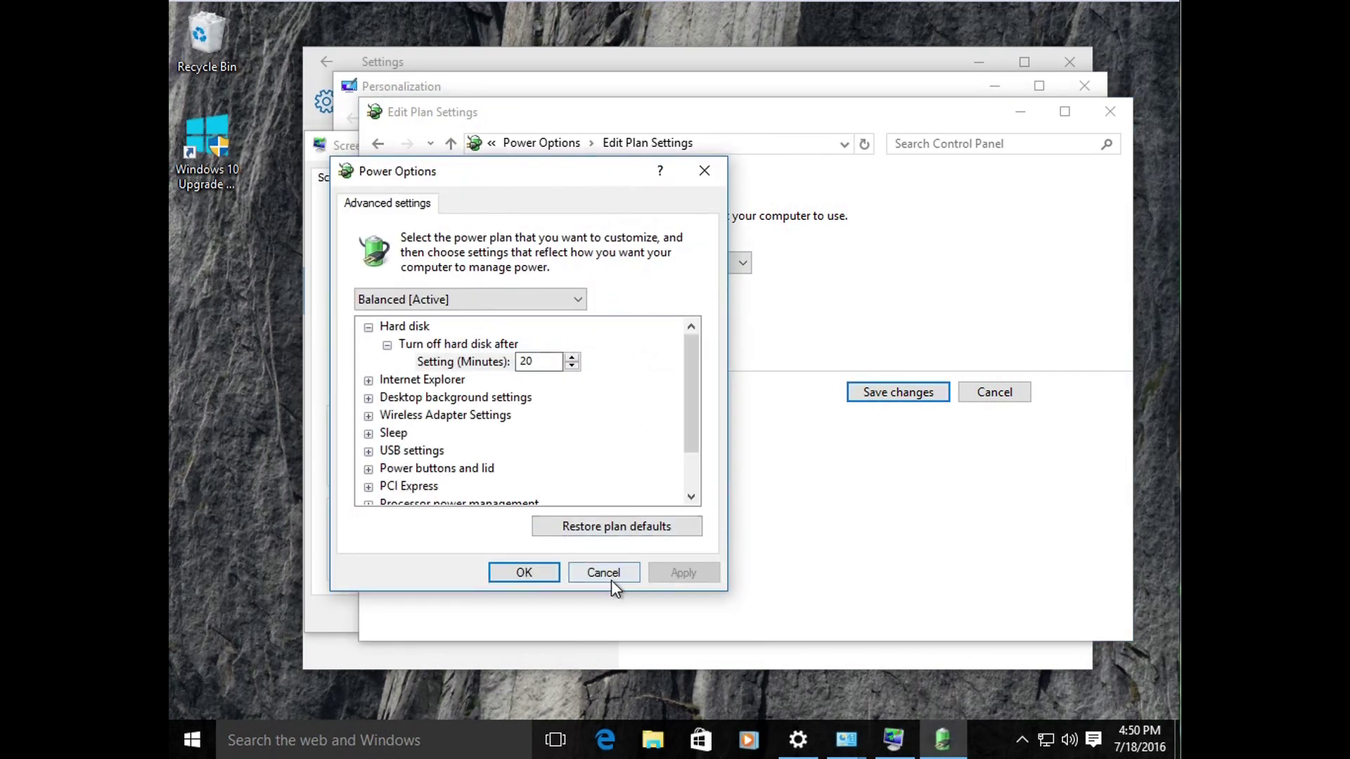
Step: Cancel the advanced power dialog and the Balanced plan edit without saving
click(608, 578)
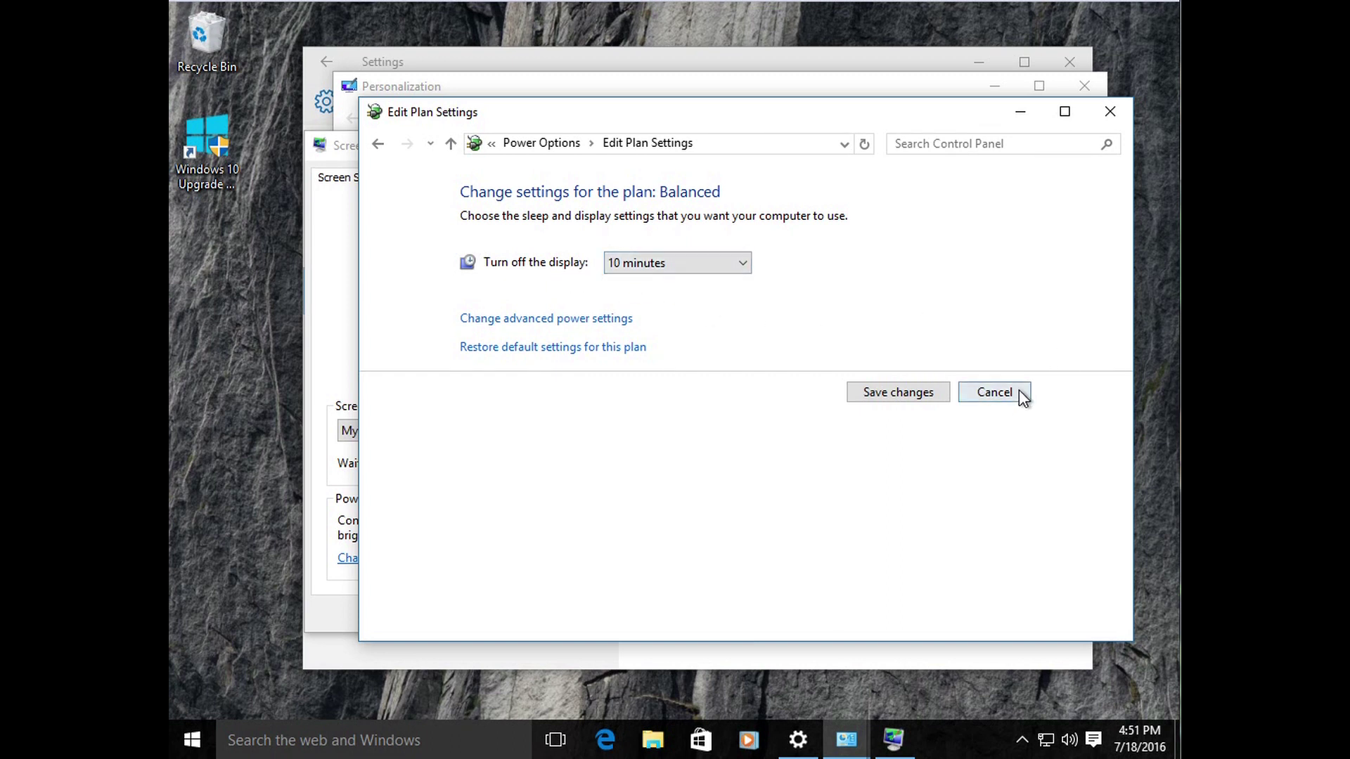
click(1007, 396)
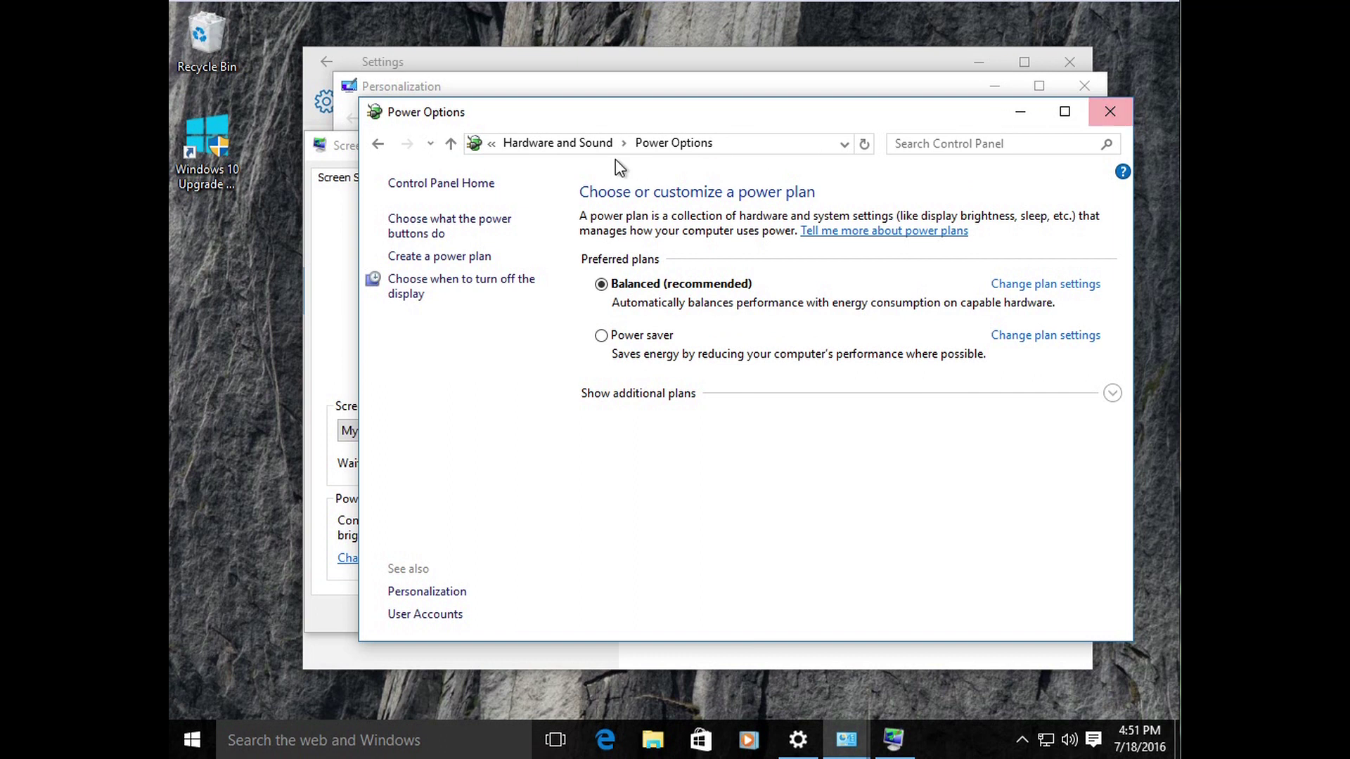
Step: Close the Power Options, Screen Saver Settings, Personalization and Settings windows
click(1110, 111)
click(644, 611)
click(1084, 86)
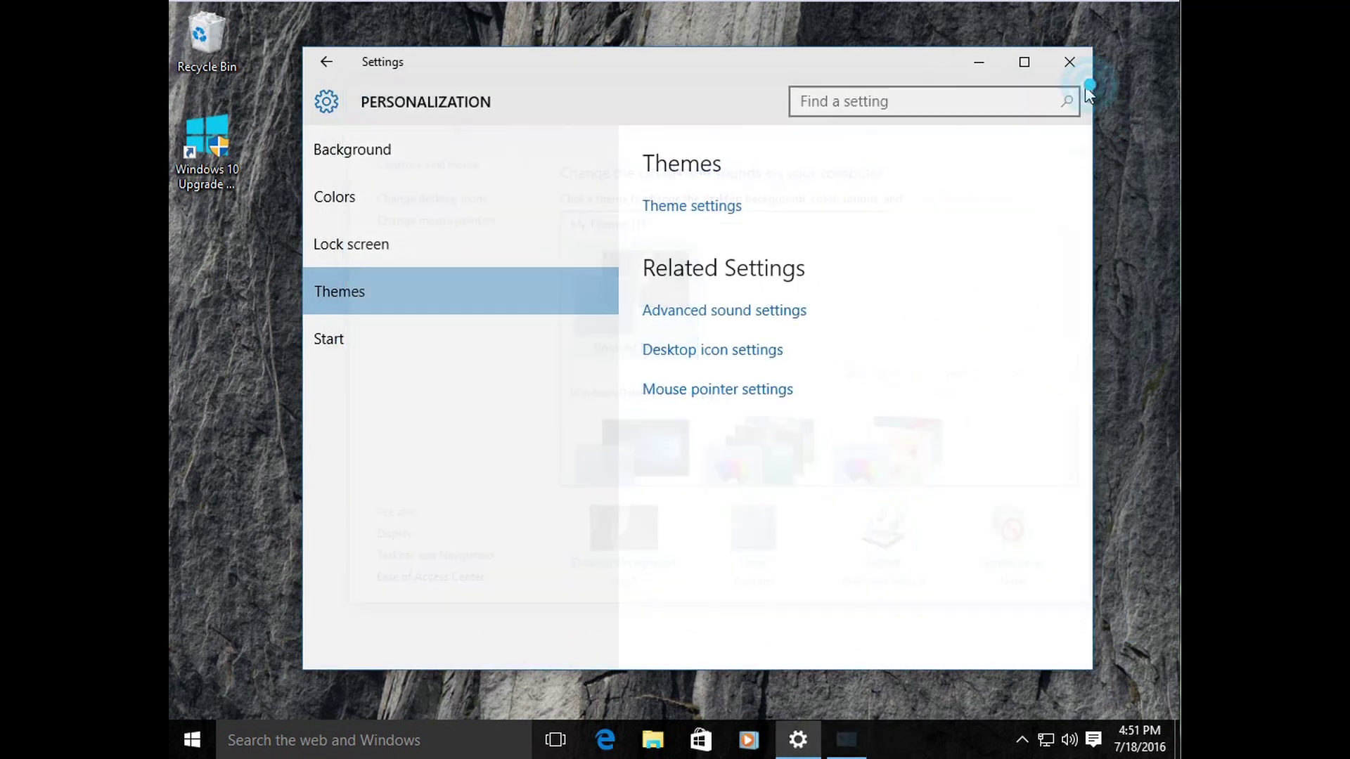
drag(1093, 65, 1091, 65)
click(1076, 65)
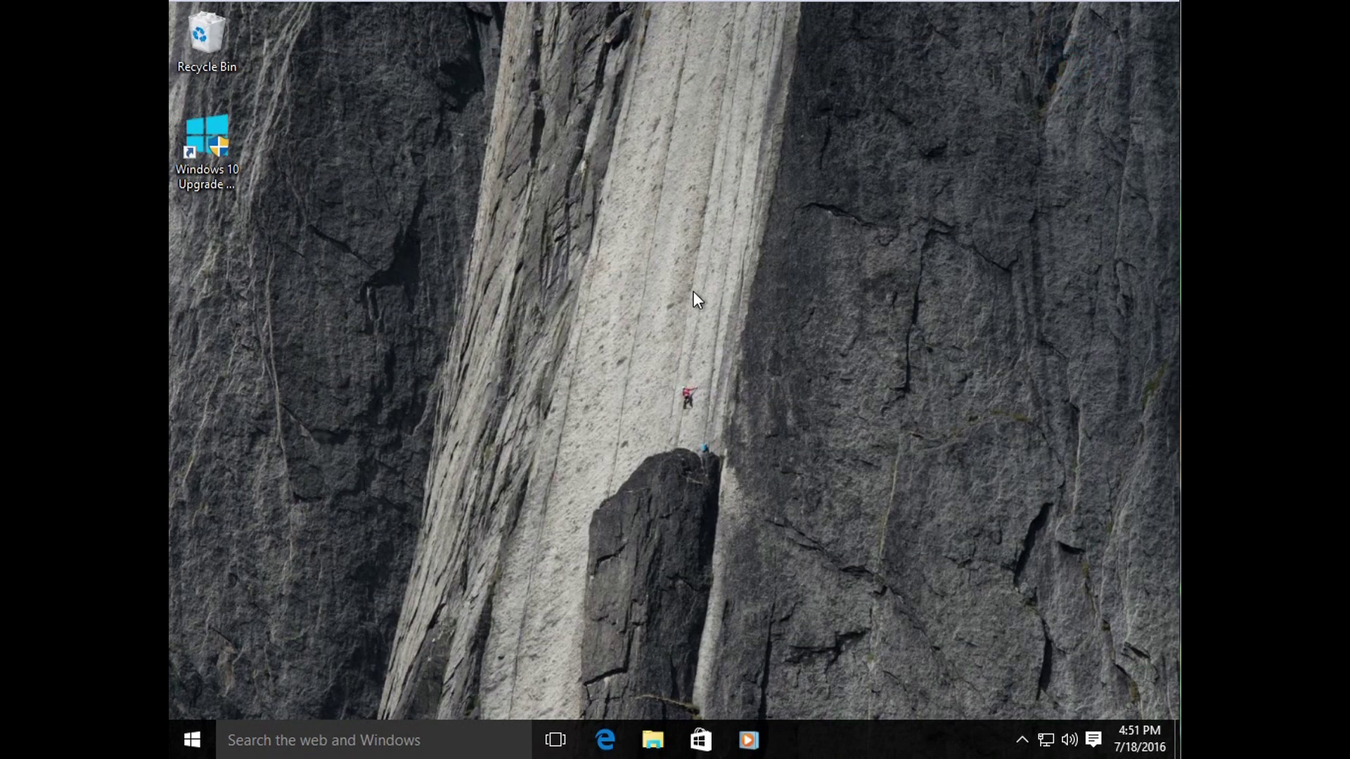
Step: Reopen Personalization, Screen Saver Settings and Power Options from the desktop right-click menu
right_click(665, 267)
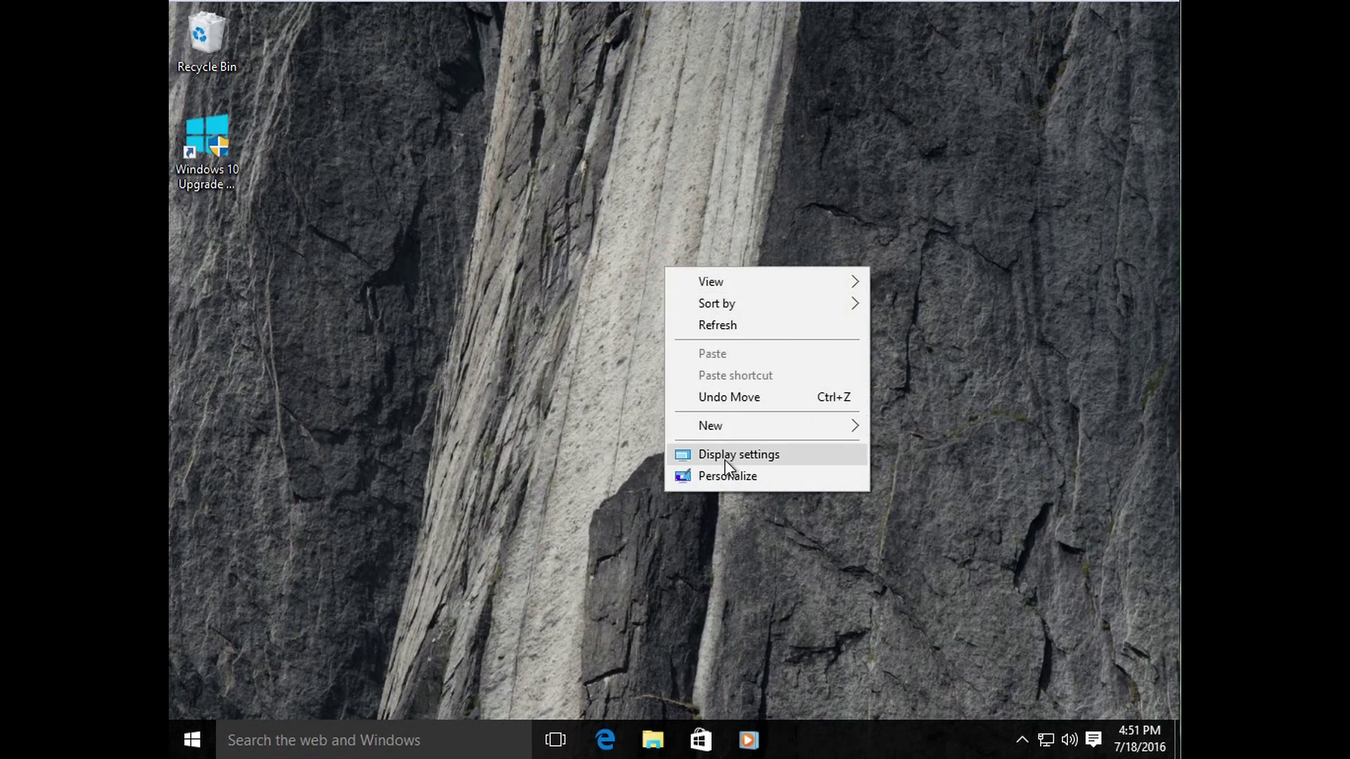
click(724, 475)
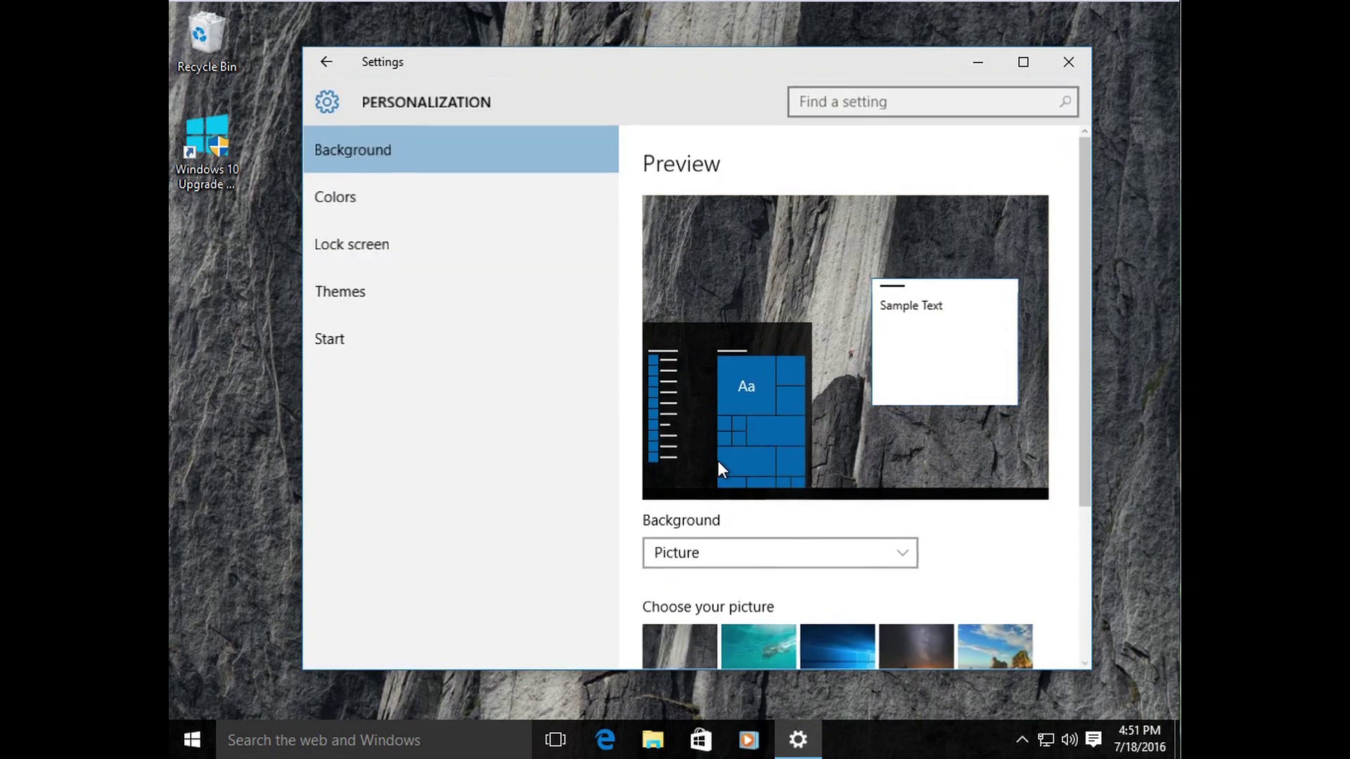
click(384, 298)
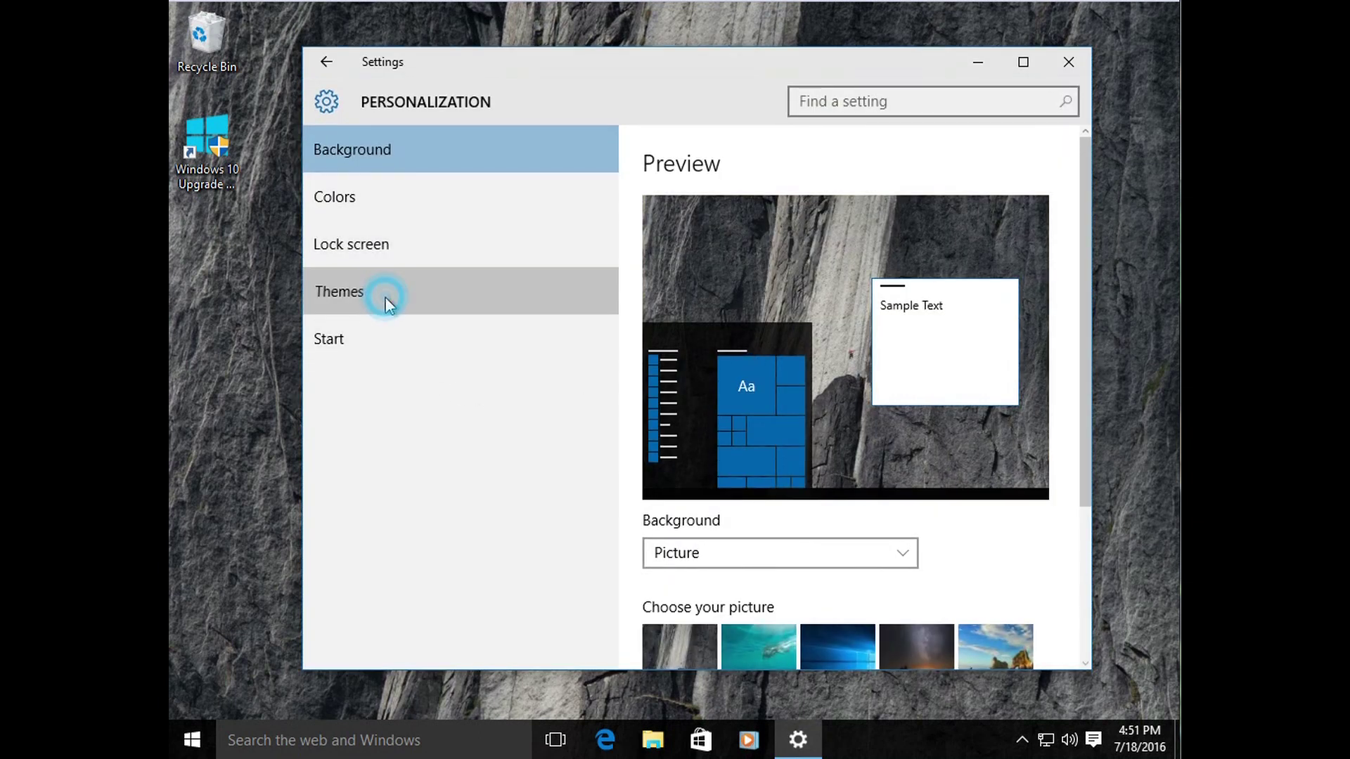
click(649, 206)
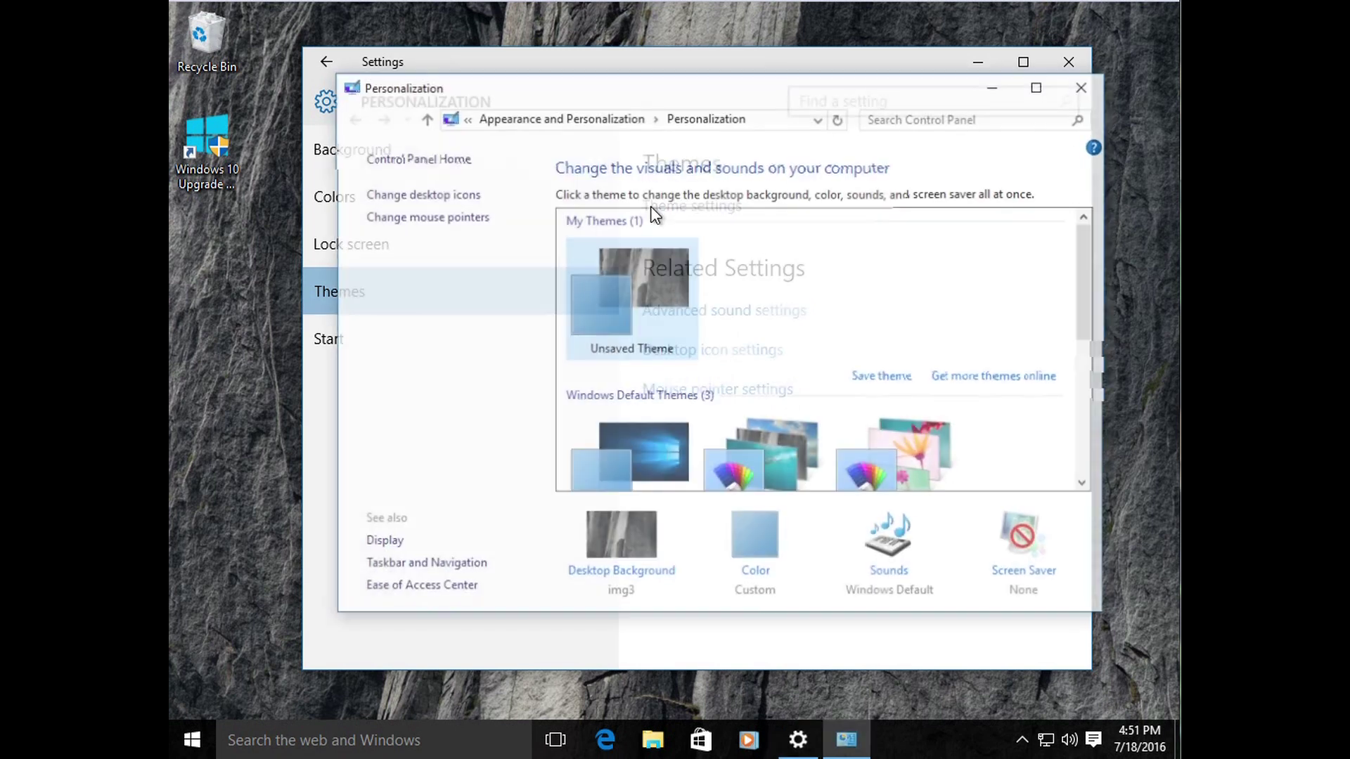
click(1027, 573)
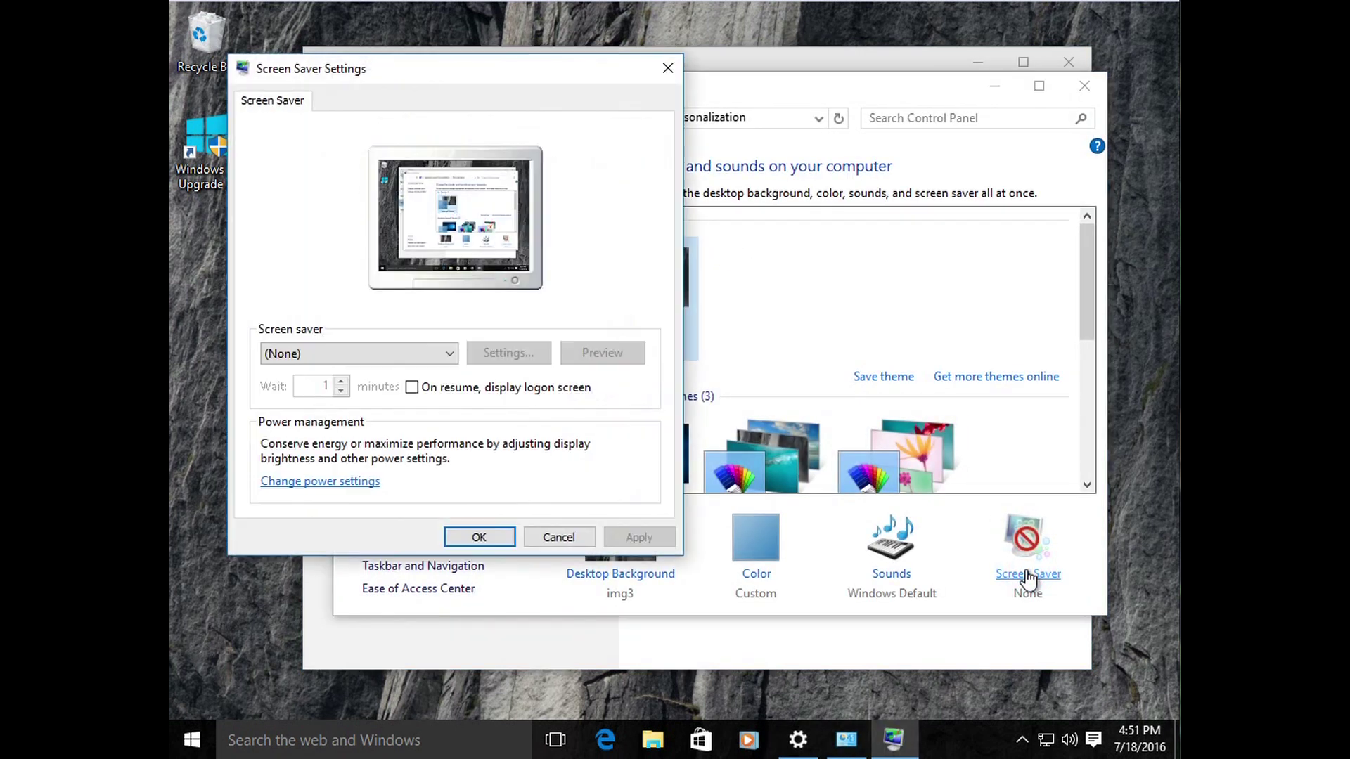
click(346, 482)
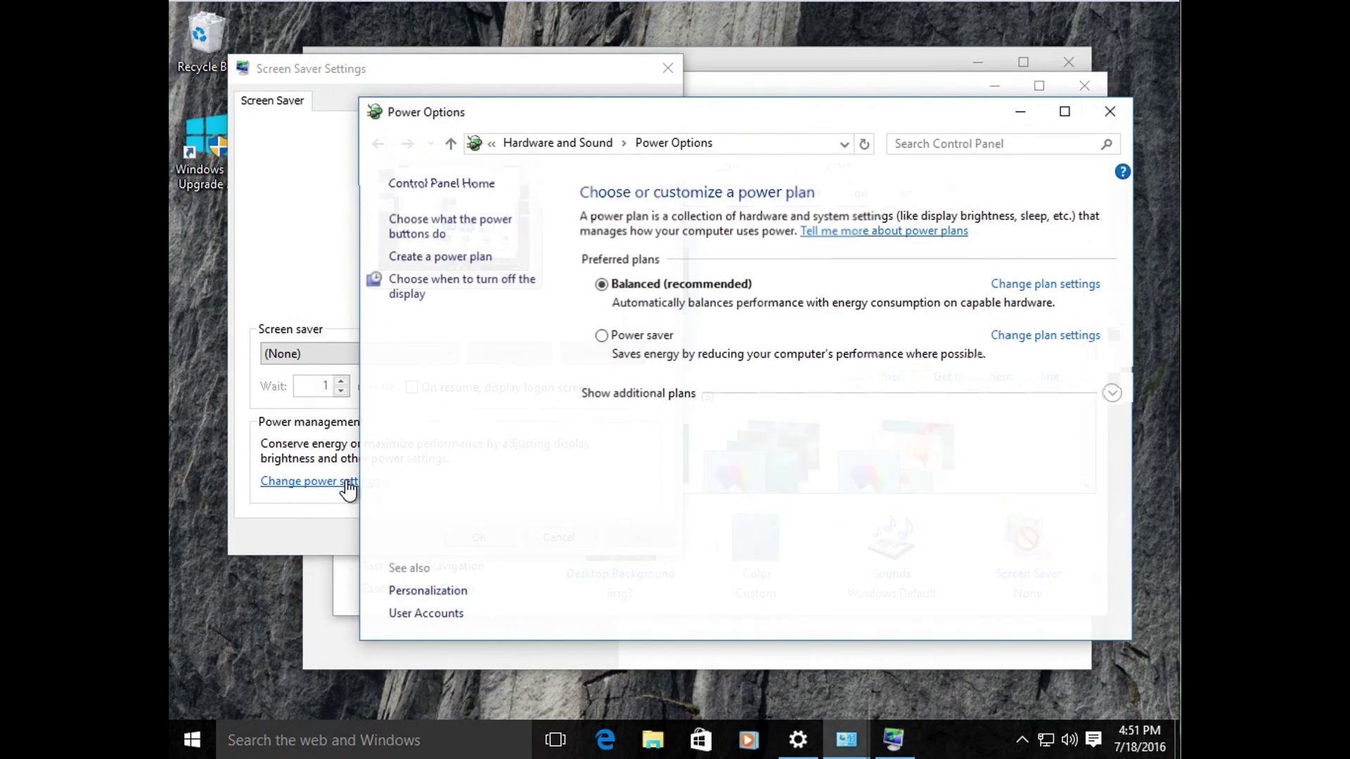
Step: Close all four windows again, leaving the bare desktop
click(1105, 113)
click(668, 68)
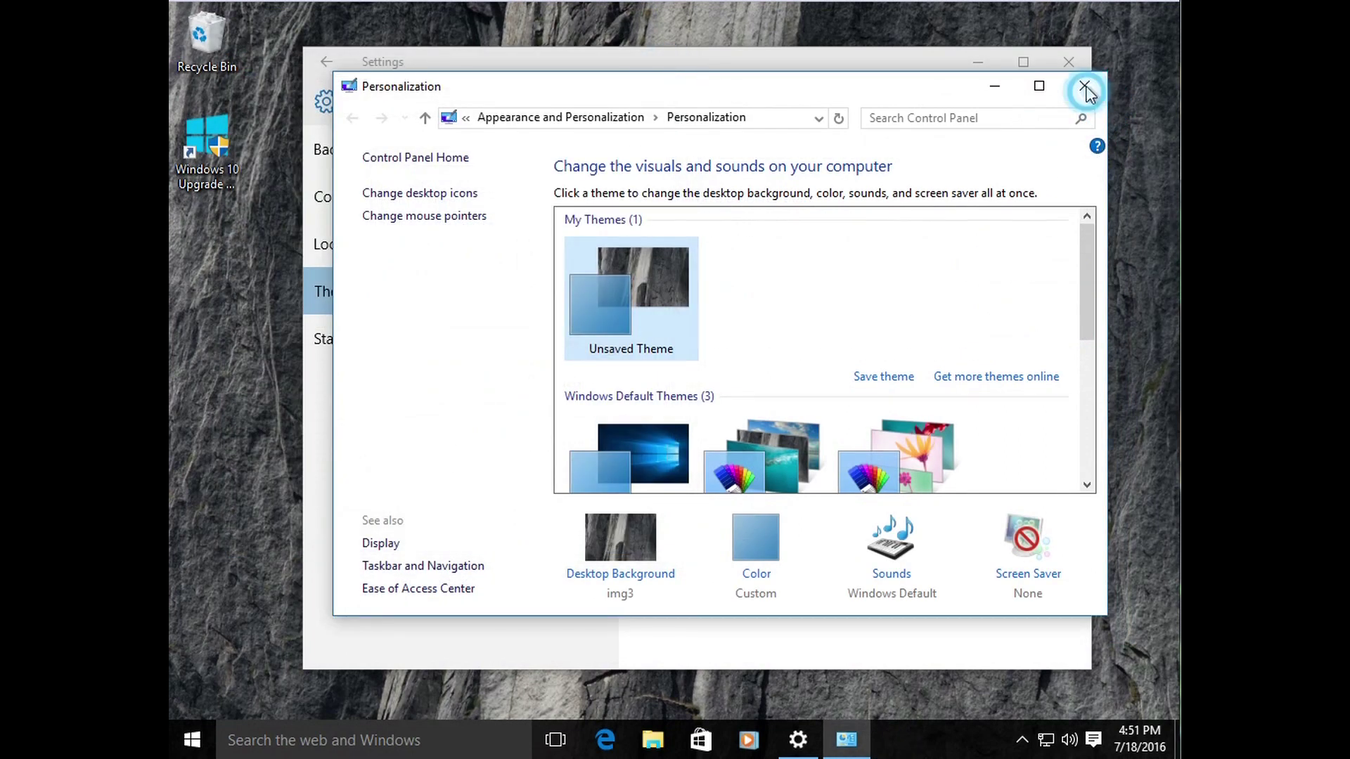
click(1085, 87)
click(1069, 62)
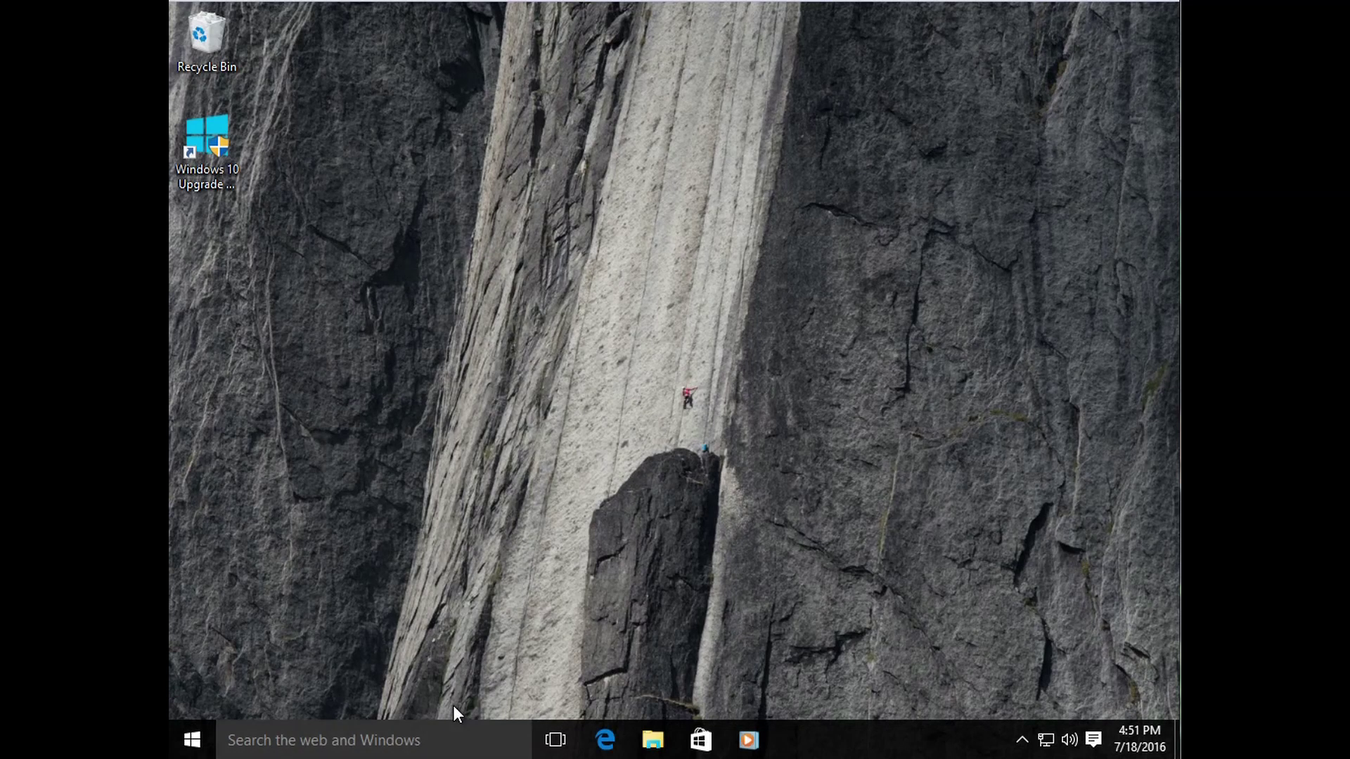
click(406, 740)
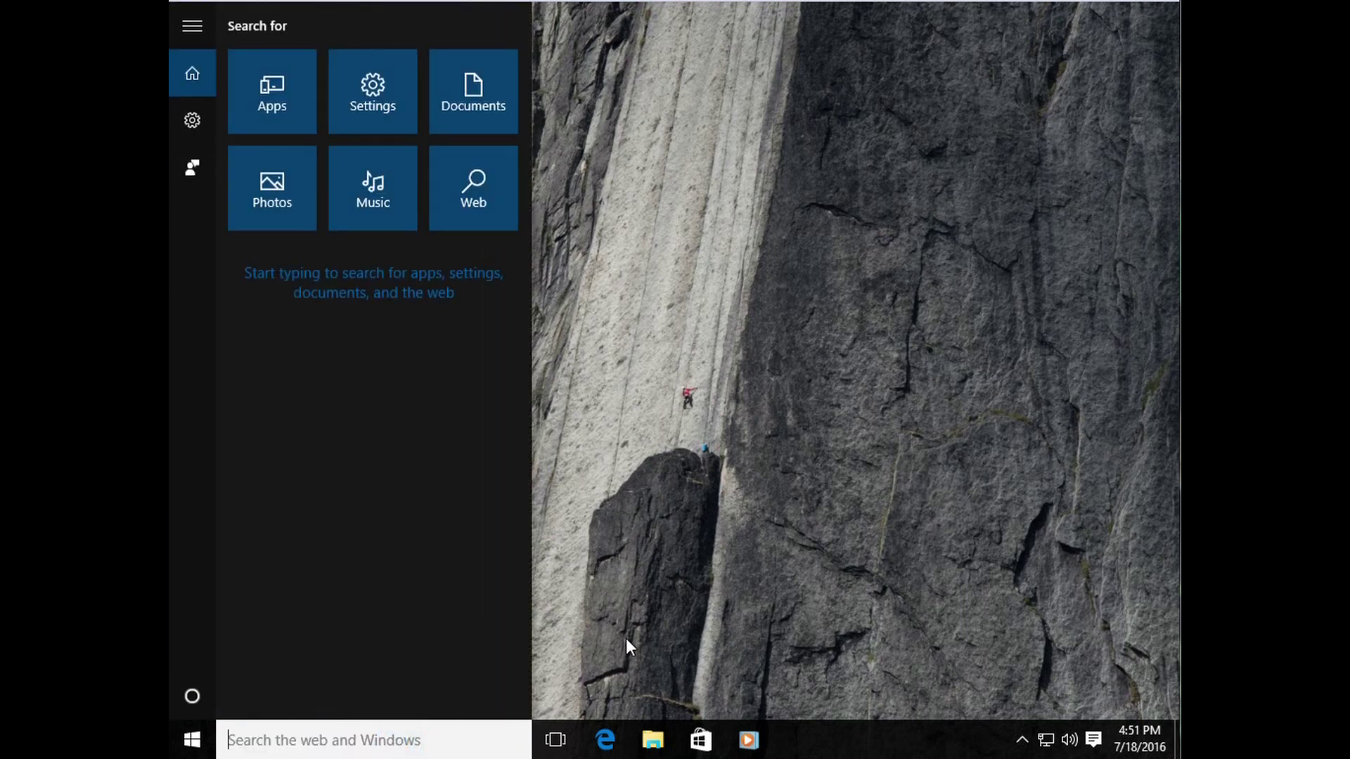
text(POWER OPTIONS)
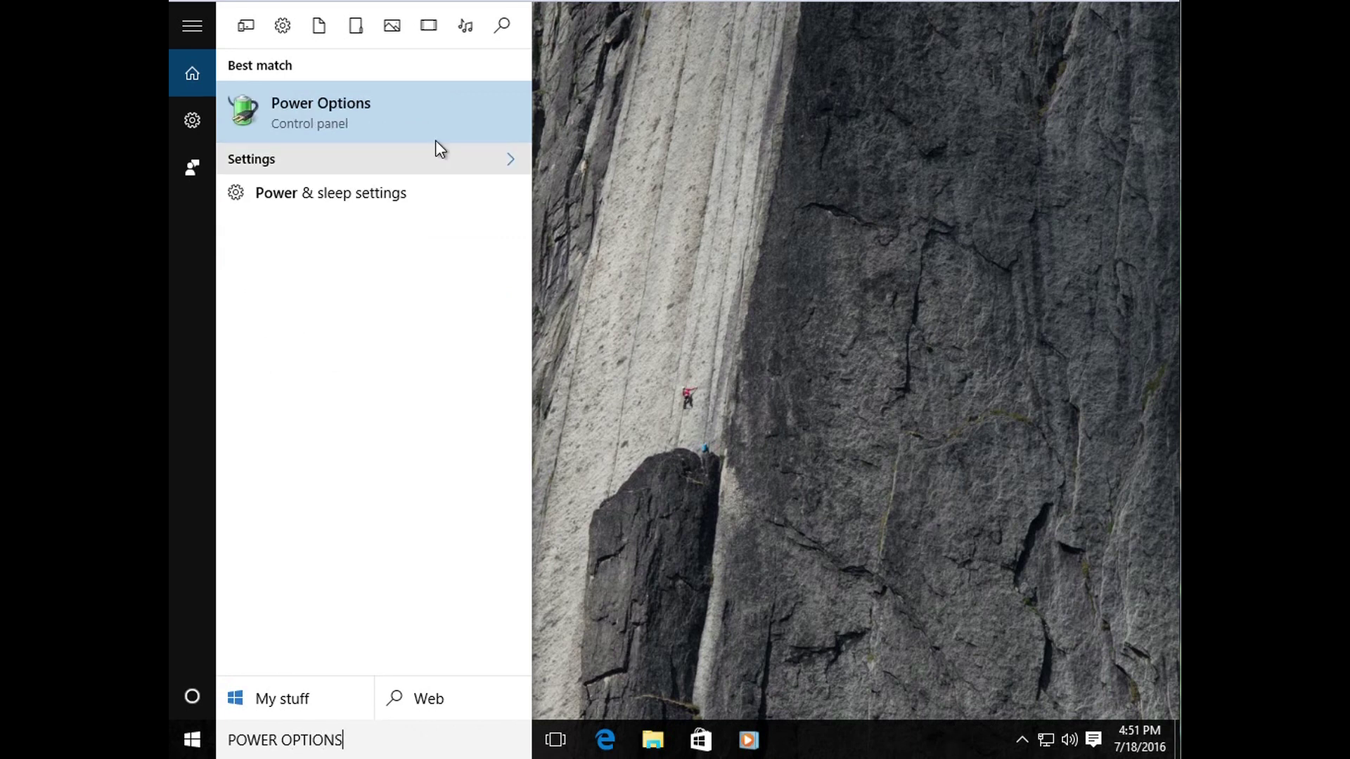
click(342, 120)
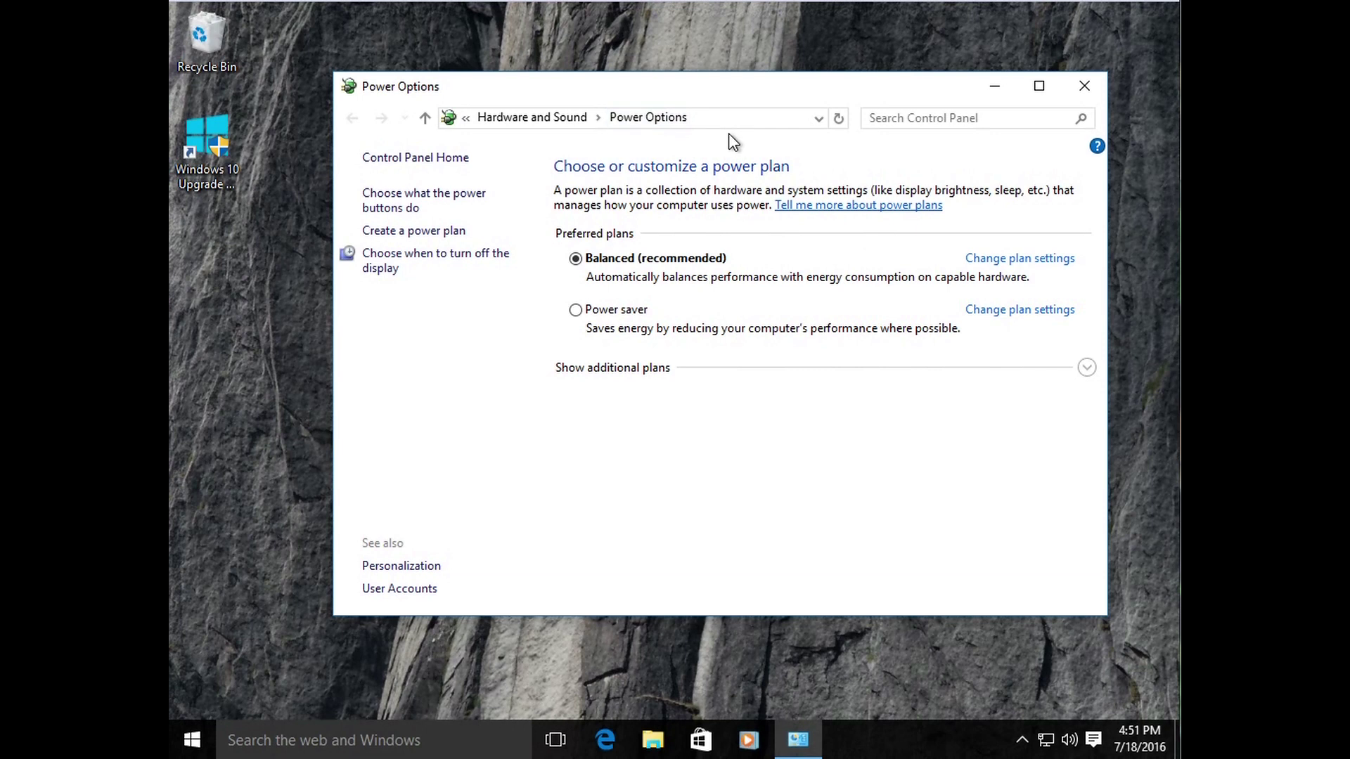
click(1088, 81)
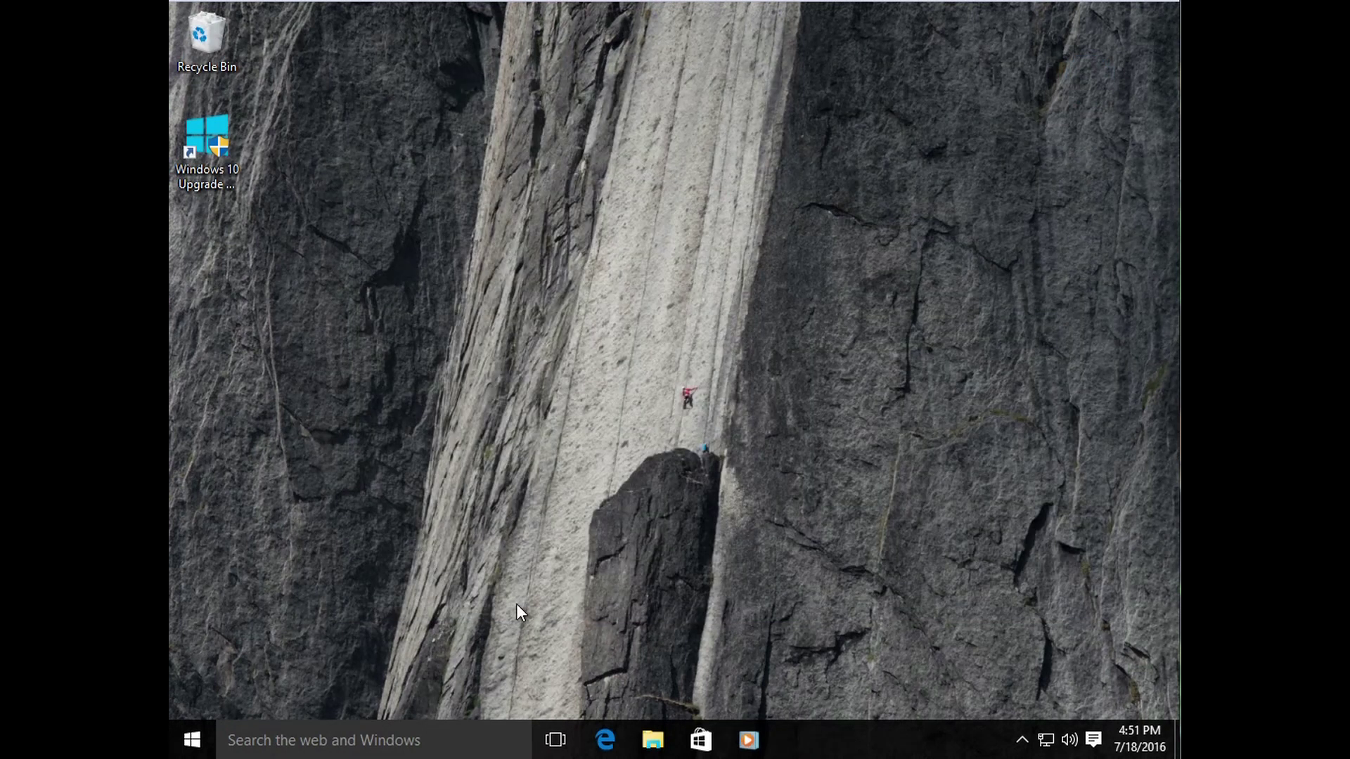
click(298, 736)
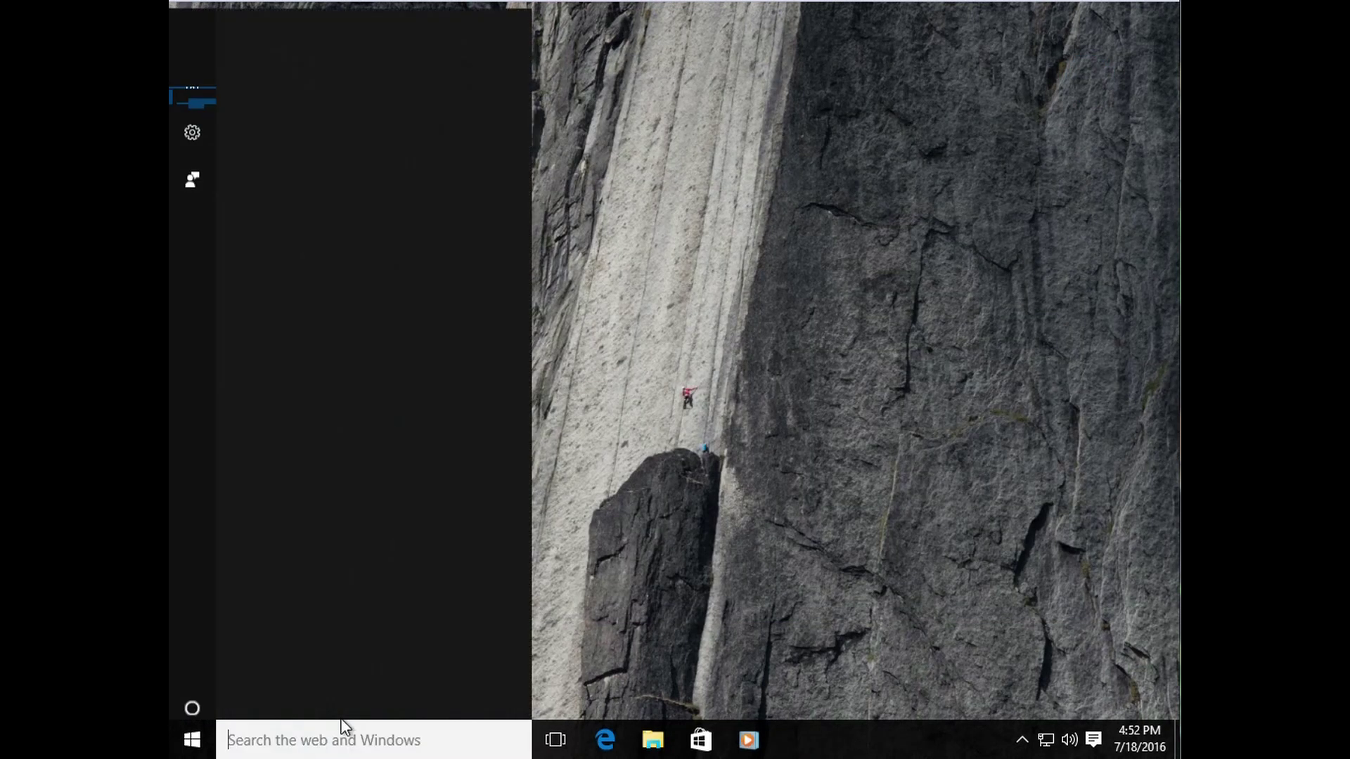
text(power)
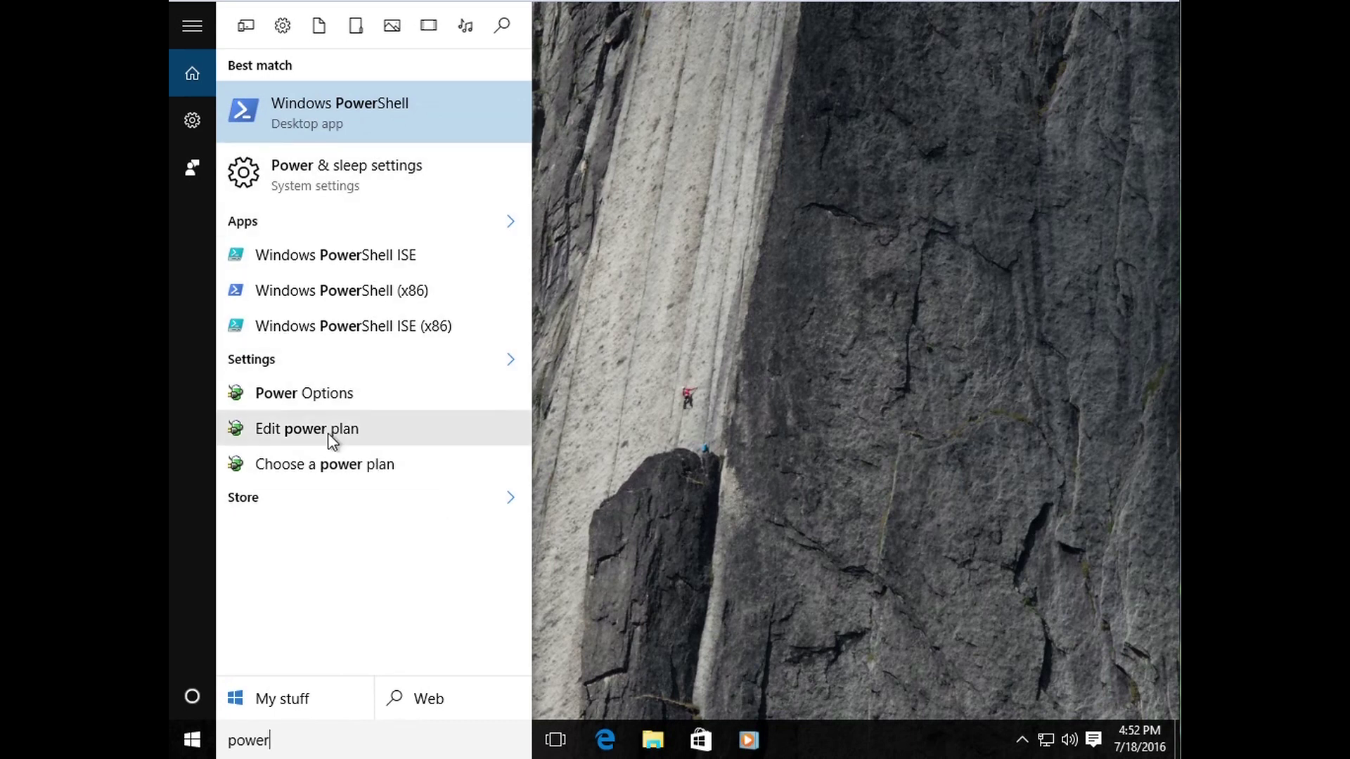
click(382, 403)
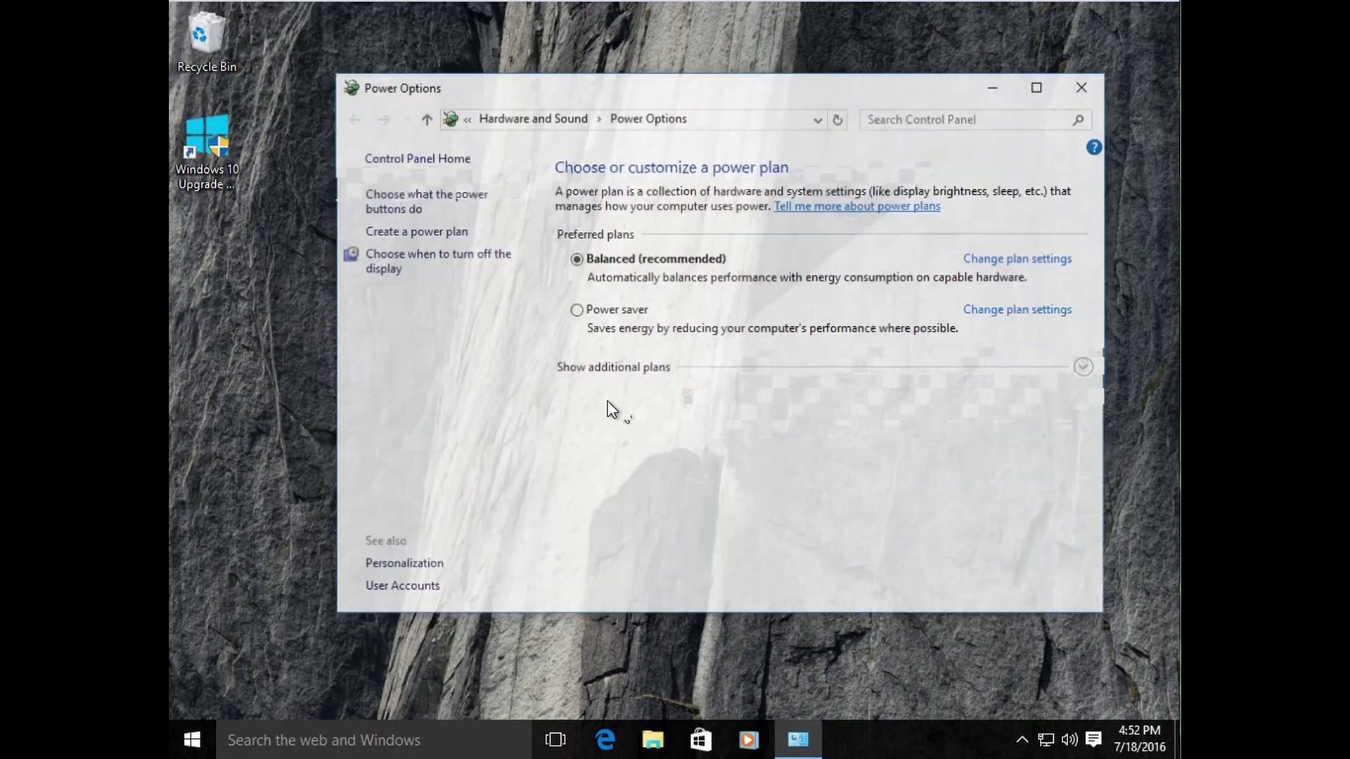
click(1083, 93)
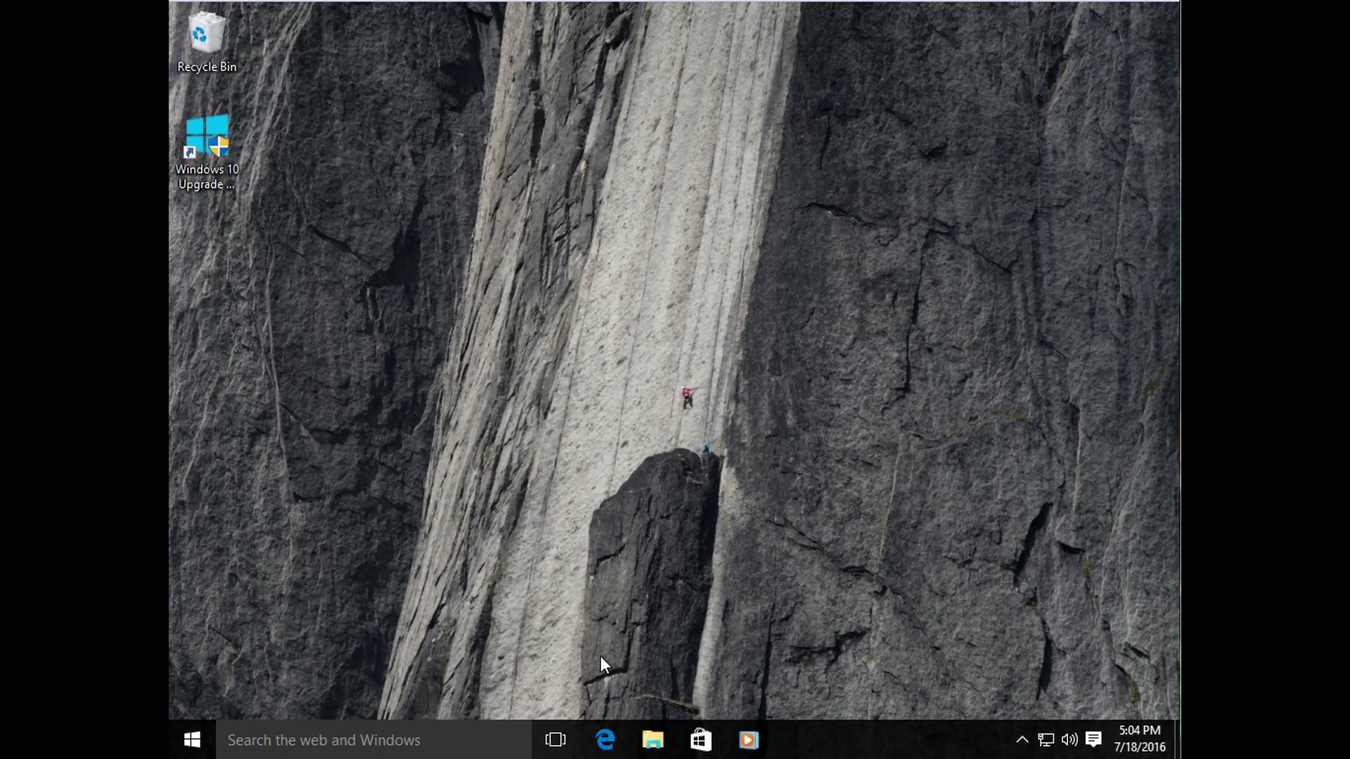
drag(530, 558, 774, 324)
Step: Open File Explorer on Quick access from the taskbar and close it, twice
click(652, 738)
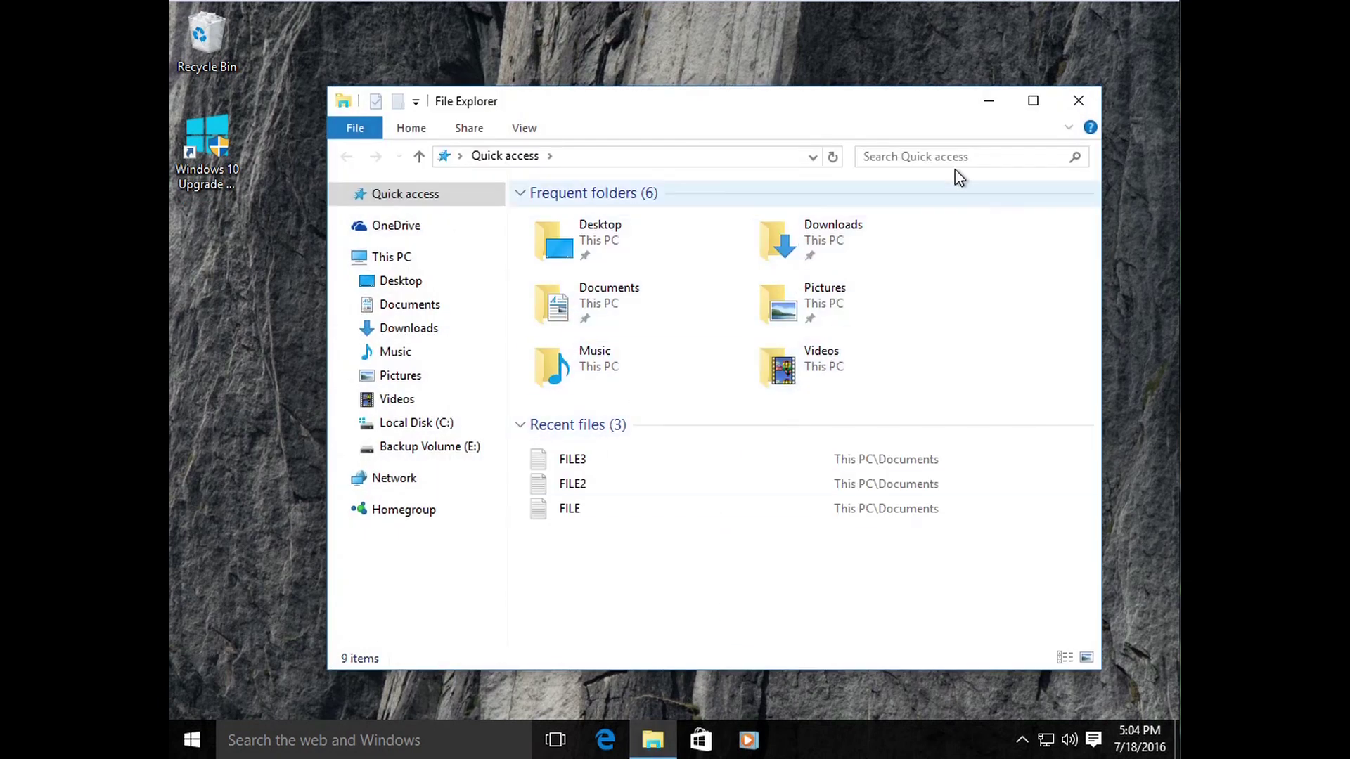
click(1079, 103)
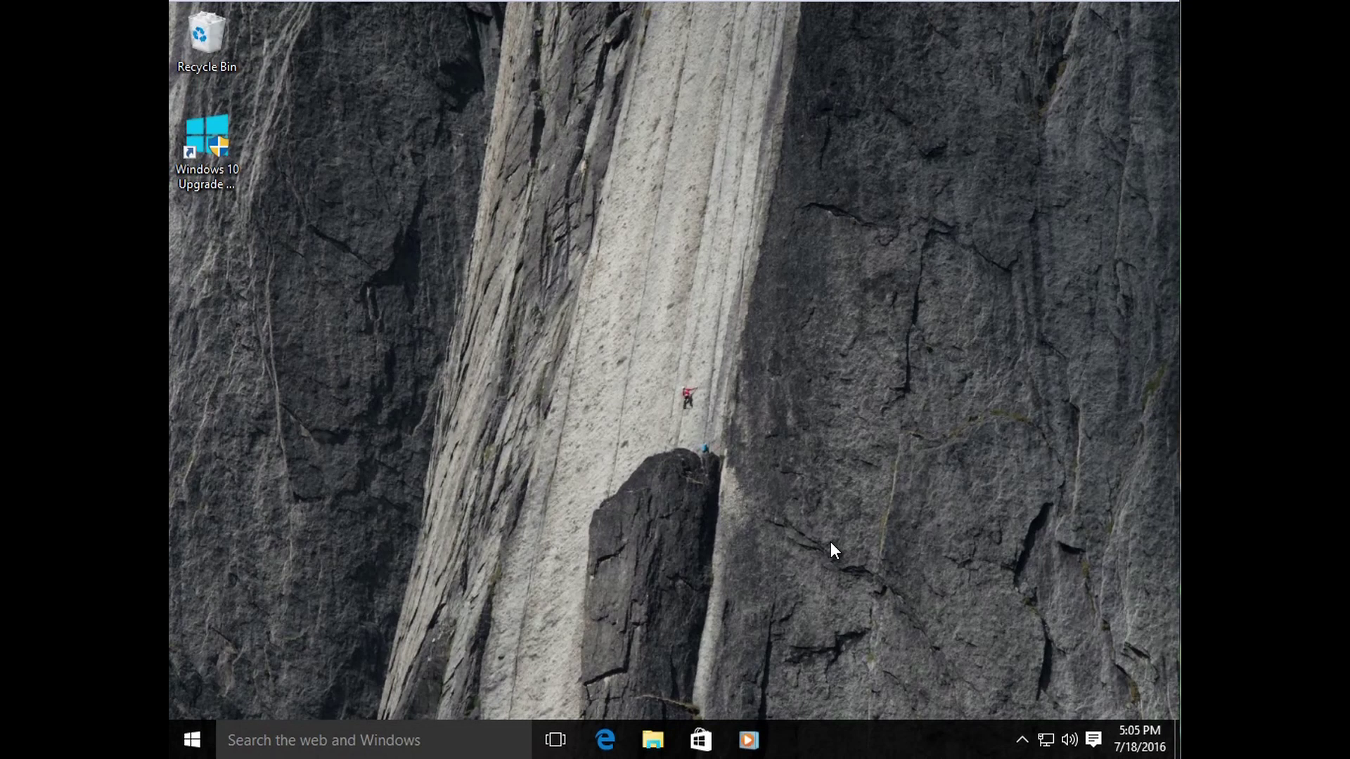
click(652, 739)
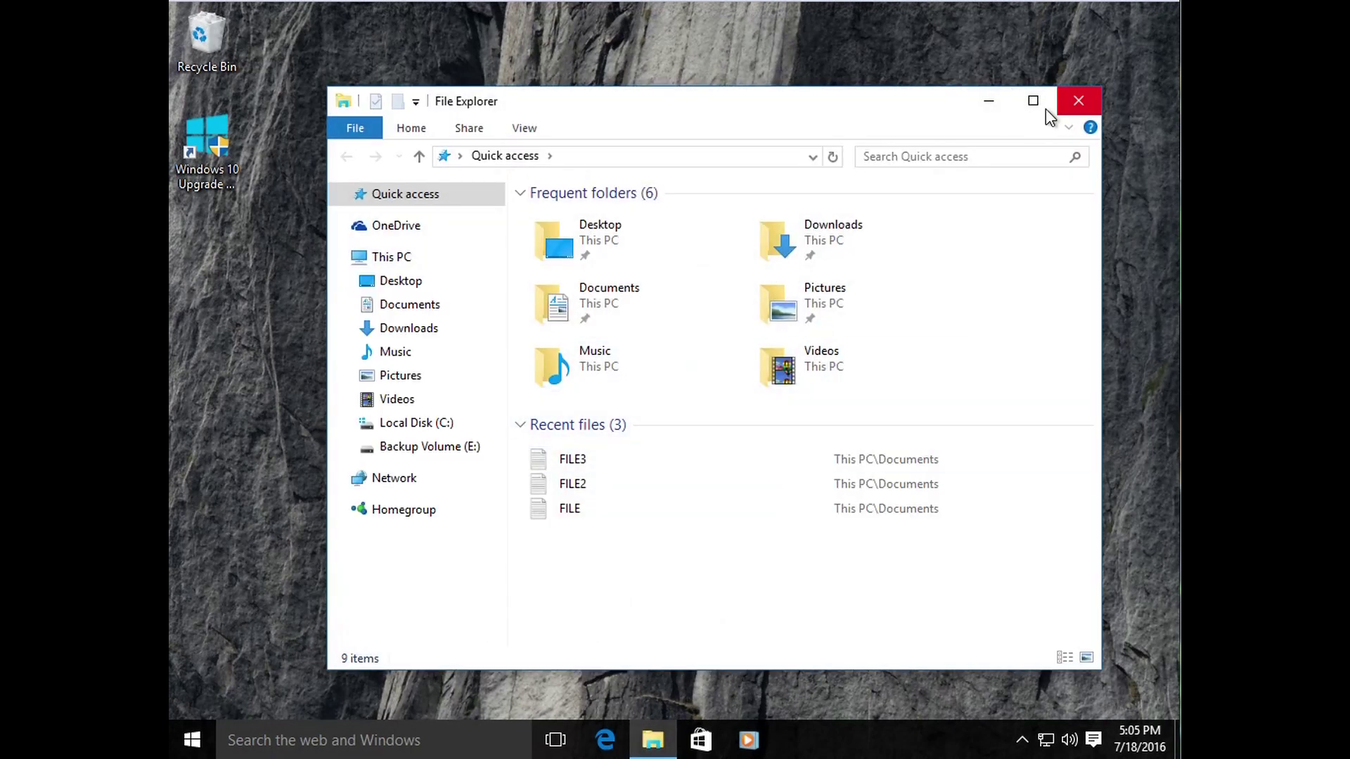
click(1077, 102)
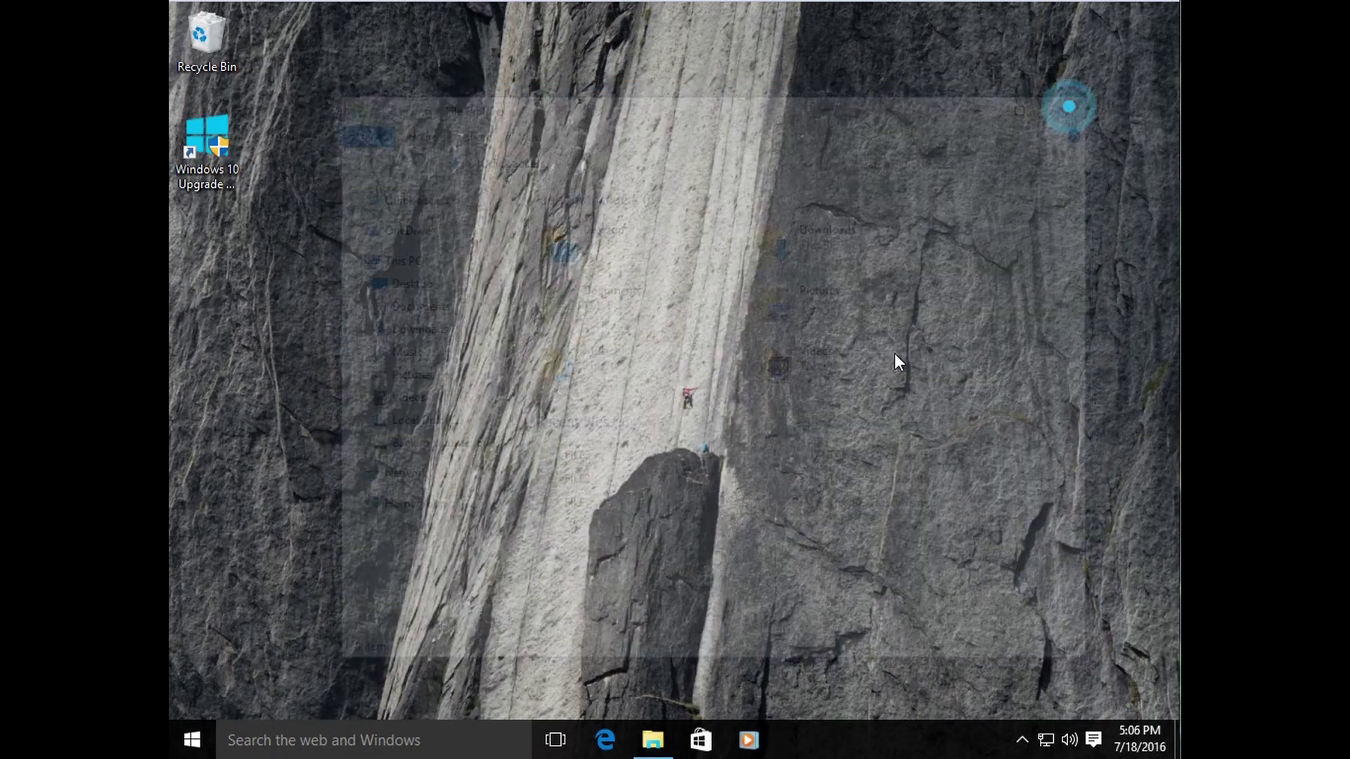
click(608, 736)
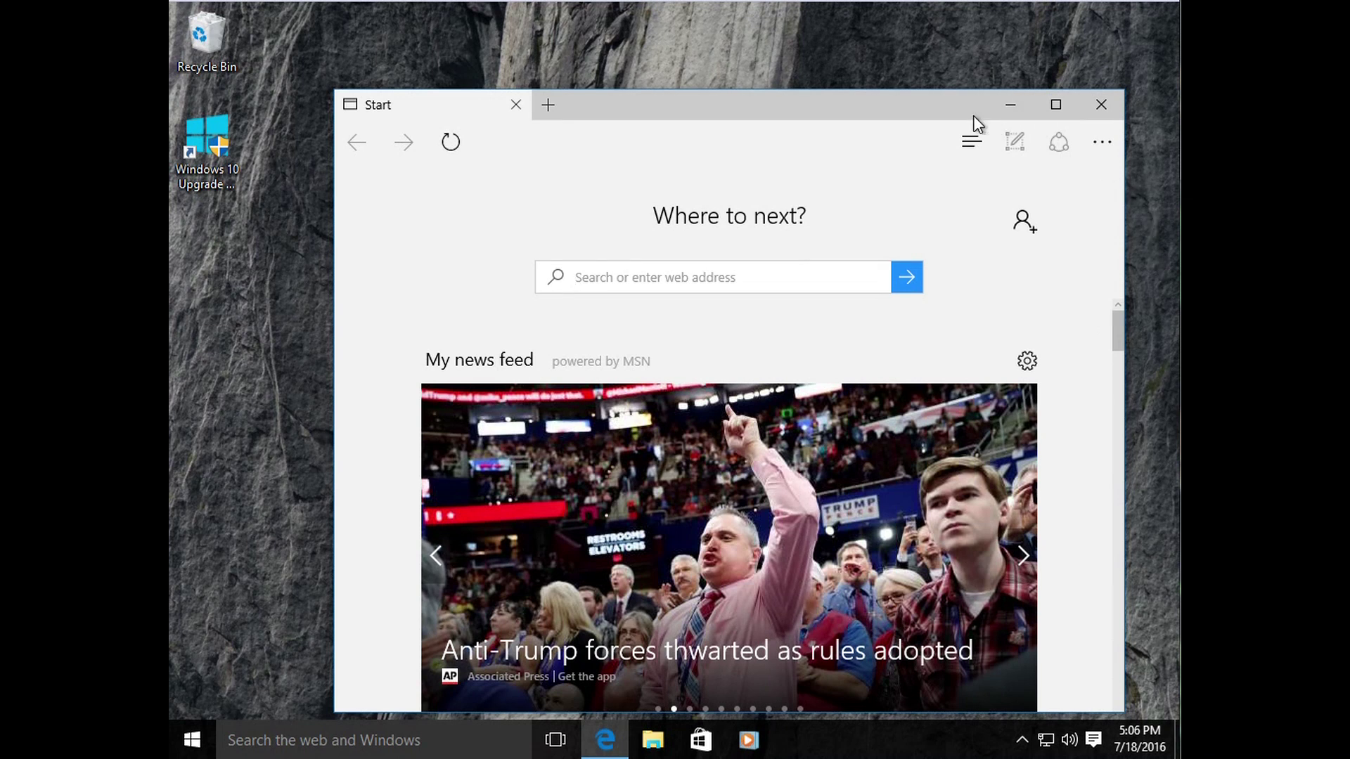
drag(901, 107, 876, 70)
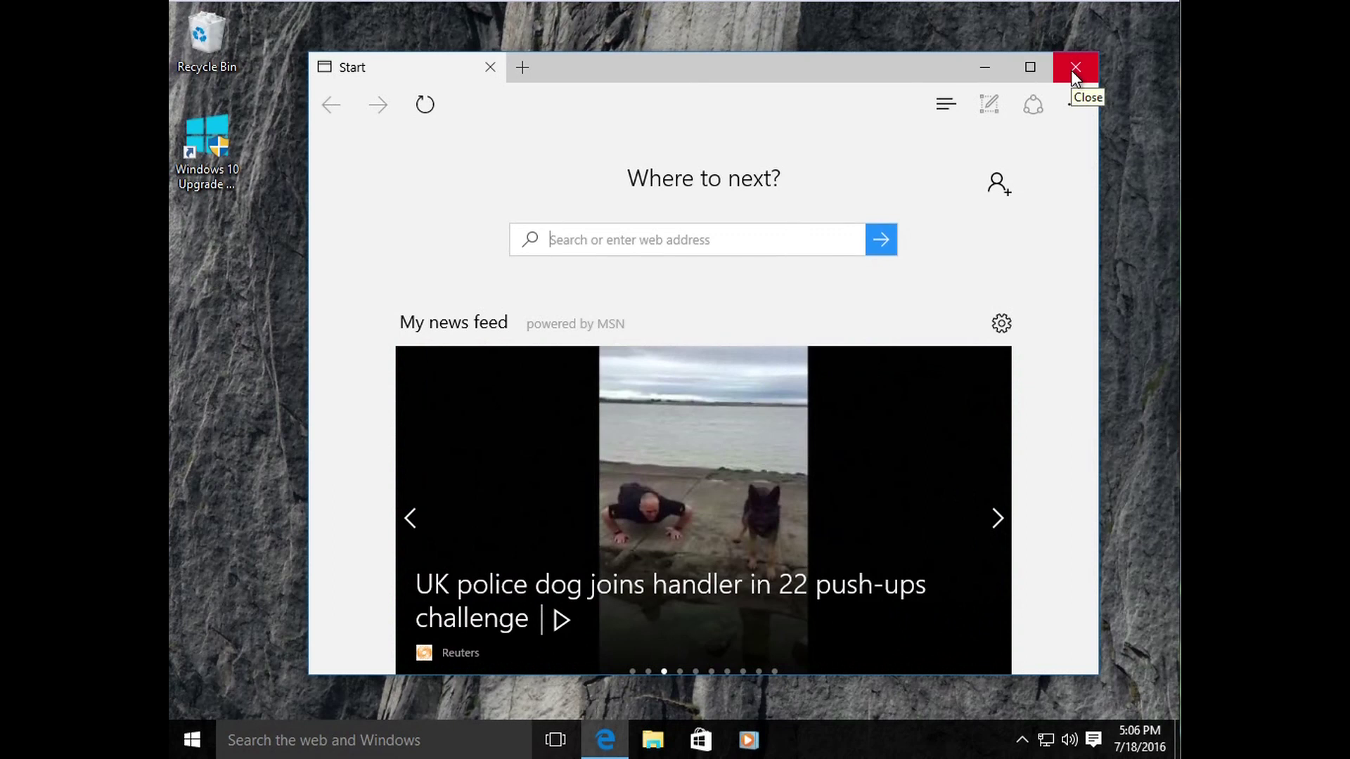
click(1074, 67)
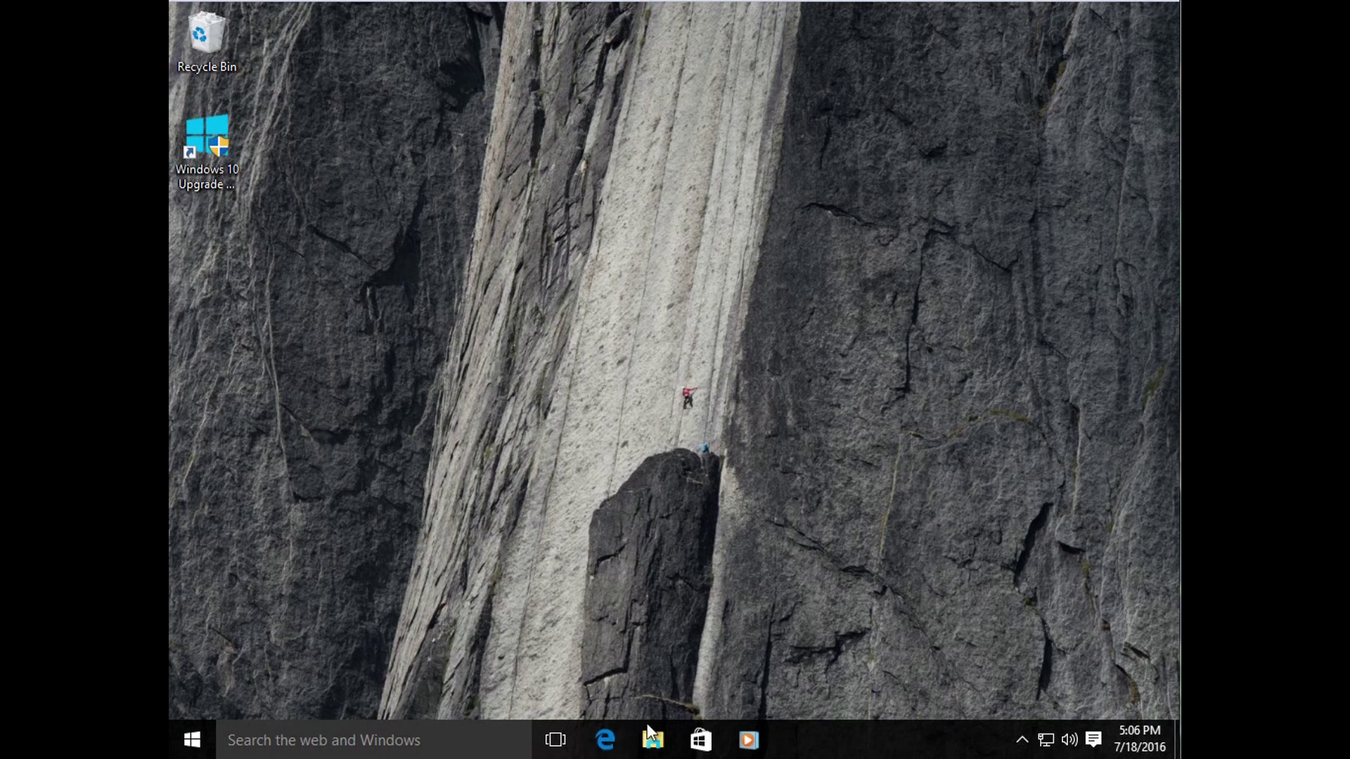
Step: Launch Edge from the taskbar, browse Start's All apps, then move the Edge window down-left
click(605, 740)
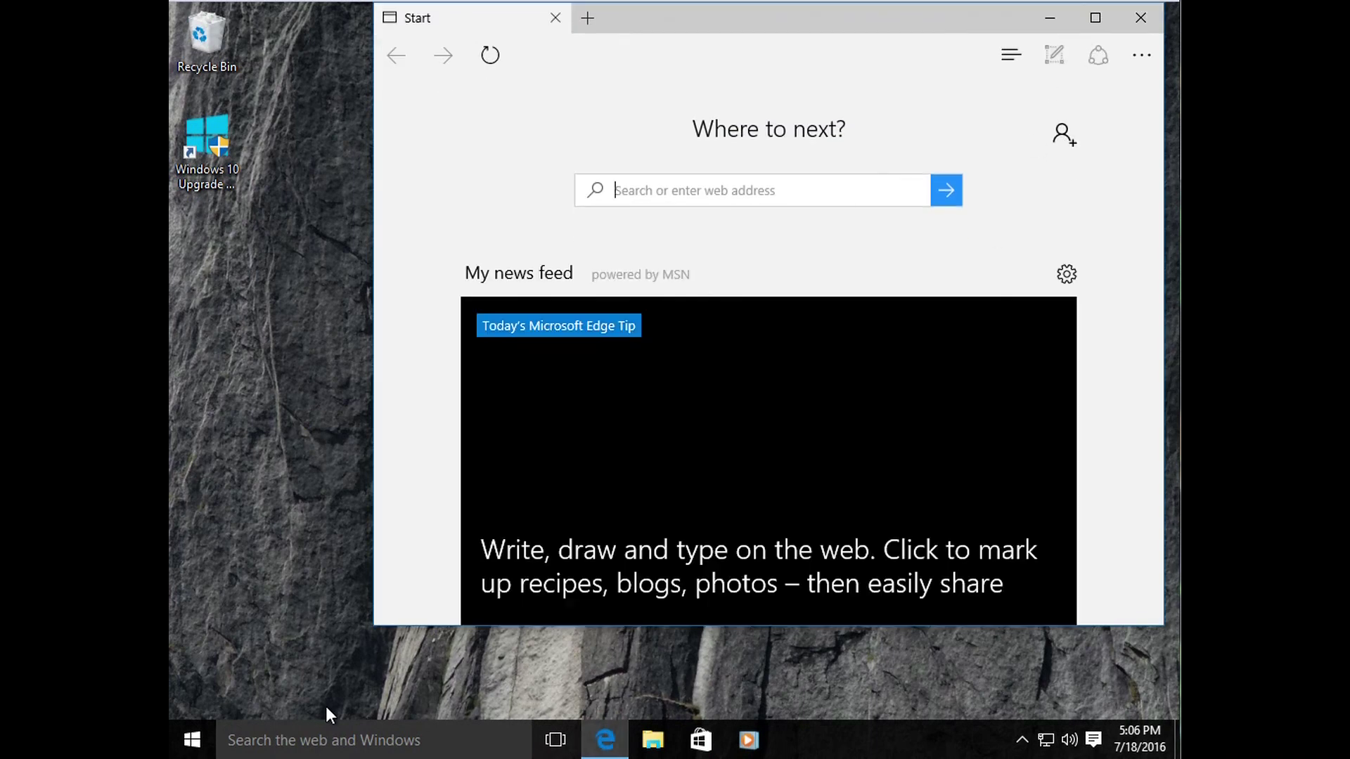
click(194, 735)
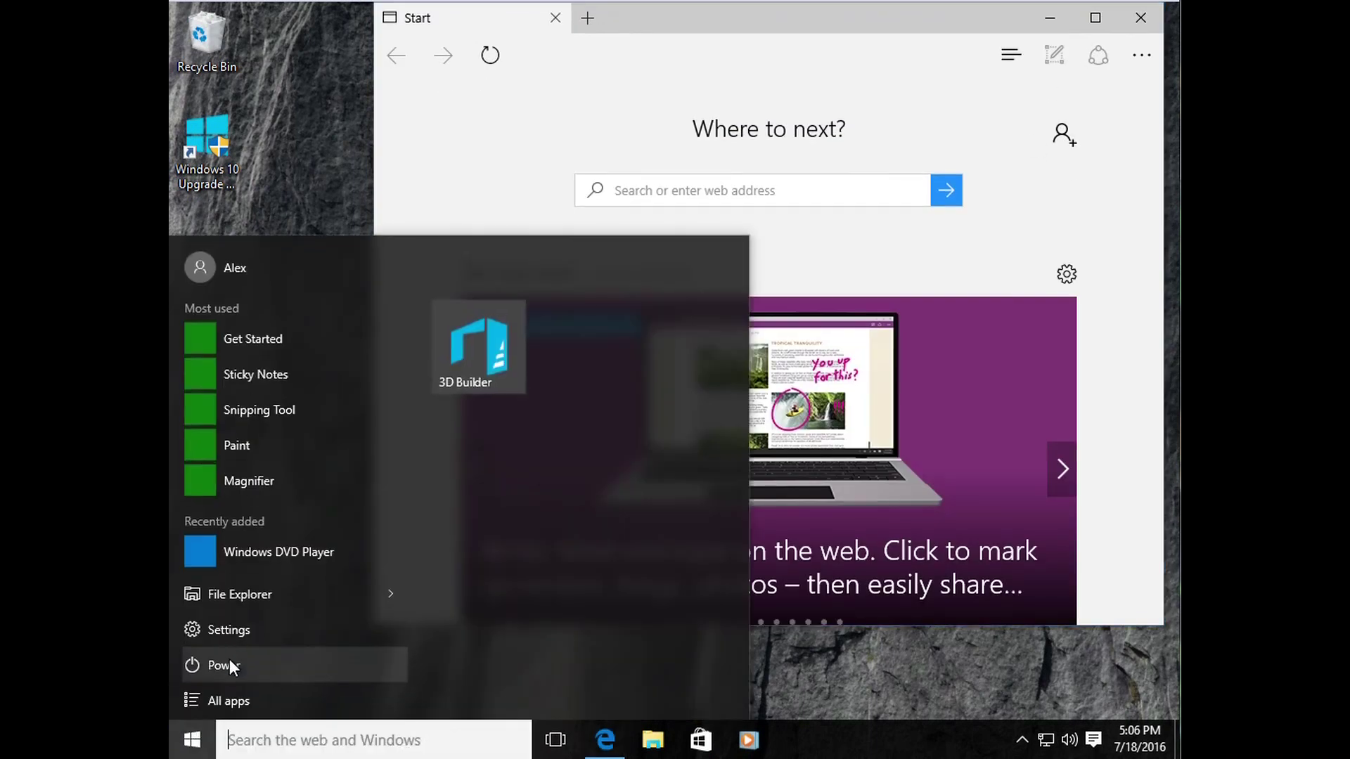
click(230, 693)
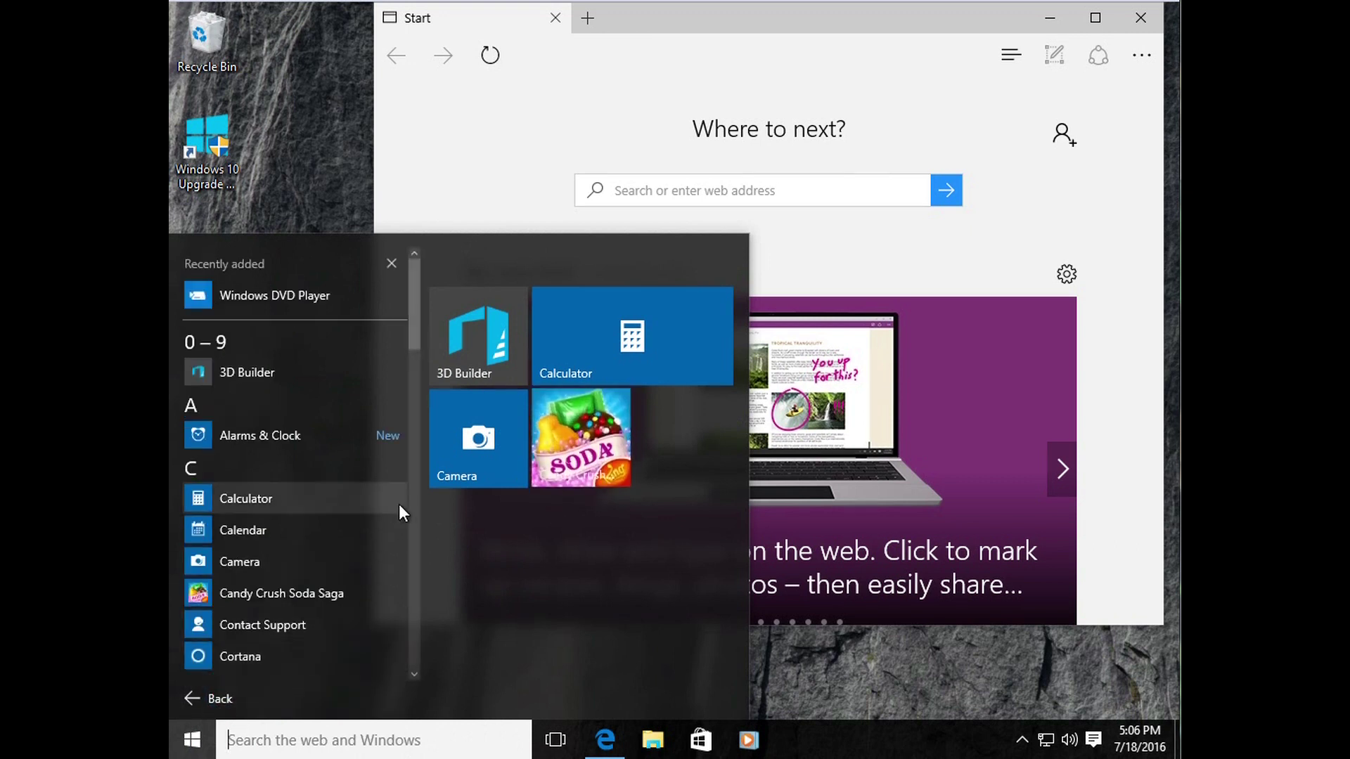
drag(412, 314, 408, 443)
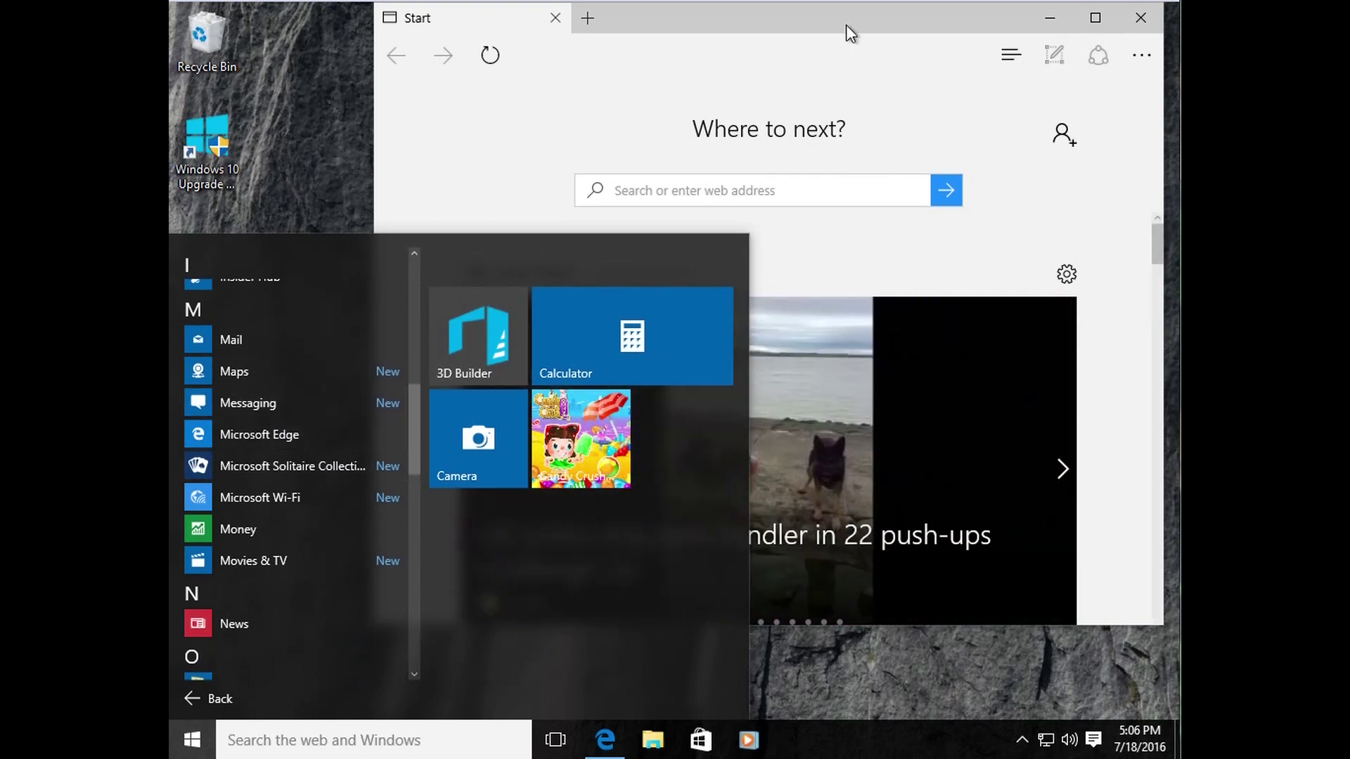
click(846, 49)
drag(837, 22, 802, 81)
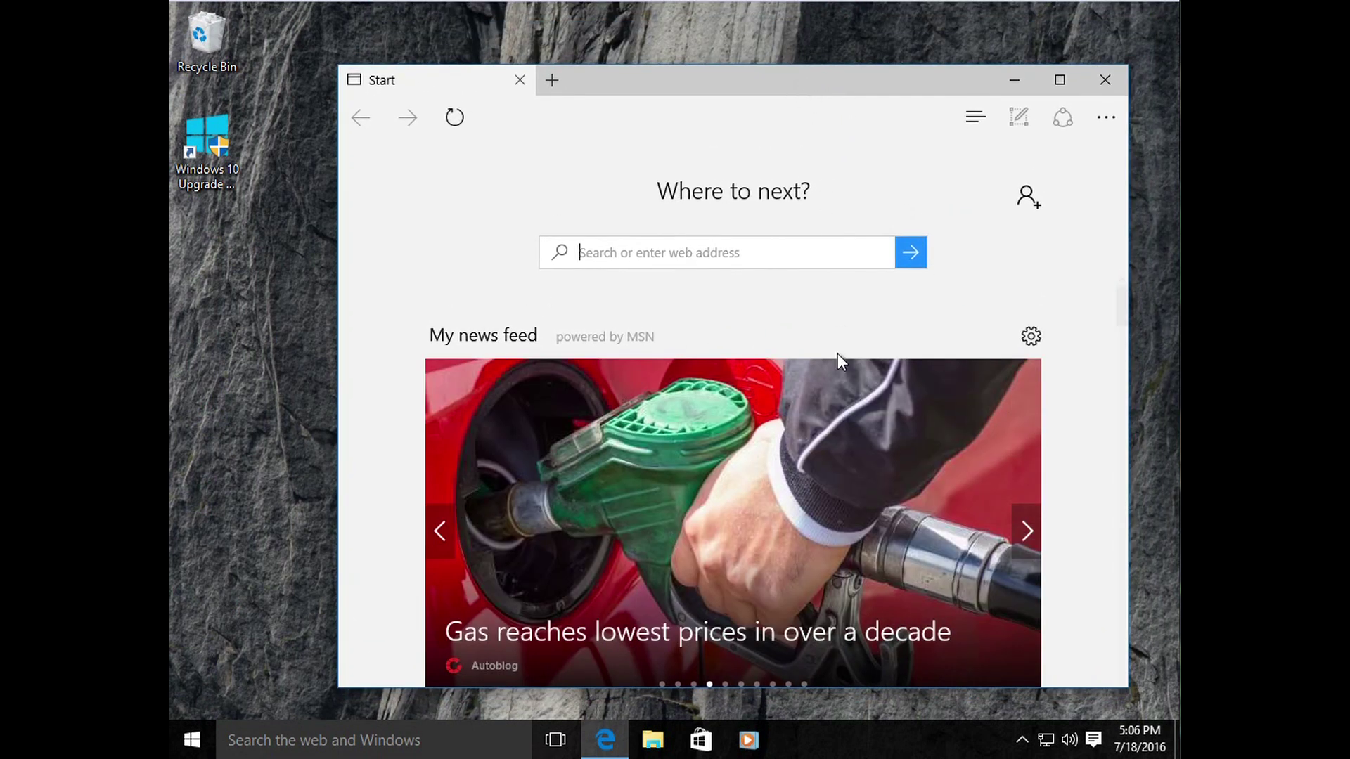
Step: Maximize and restore the Edge window, then drag it slightly higher and left
drag(785, 75, 765, 43)
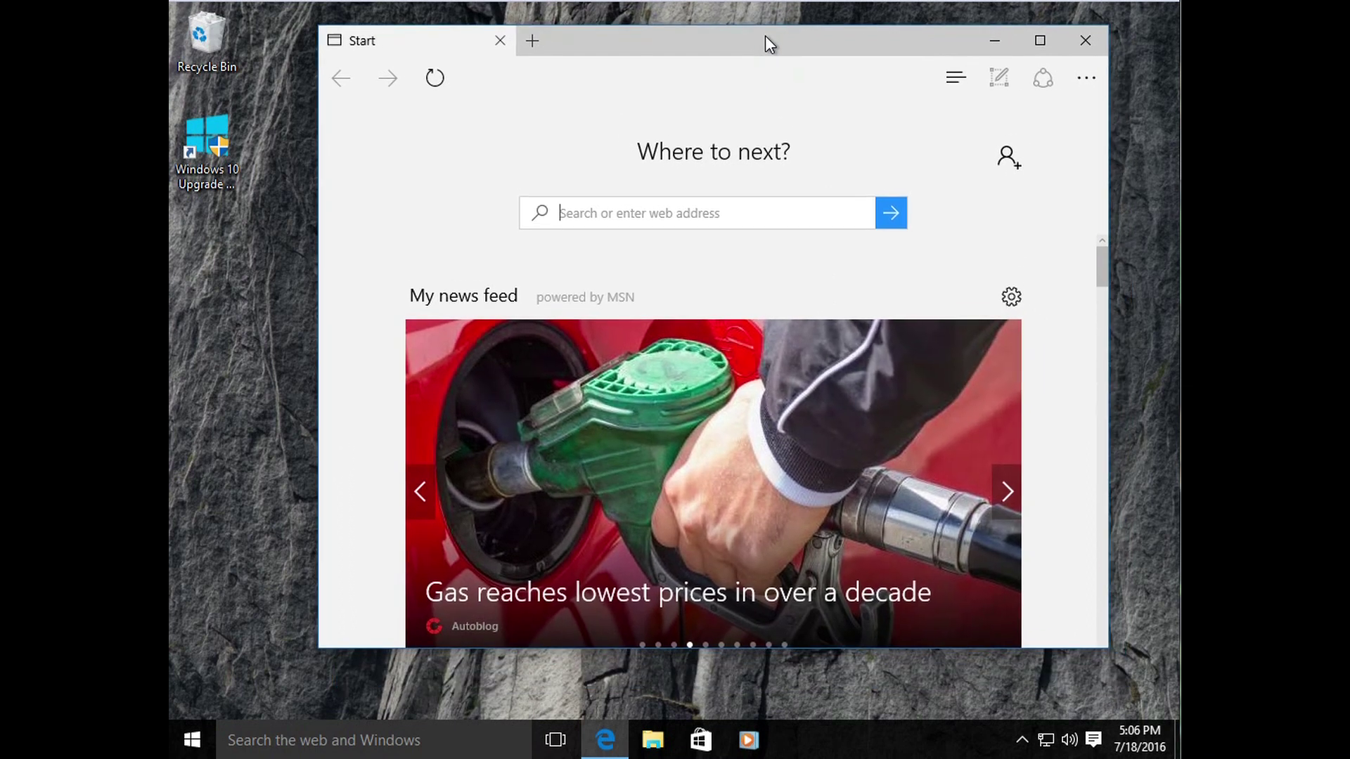
click(1031, 44)
click(1121, 16)
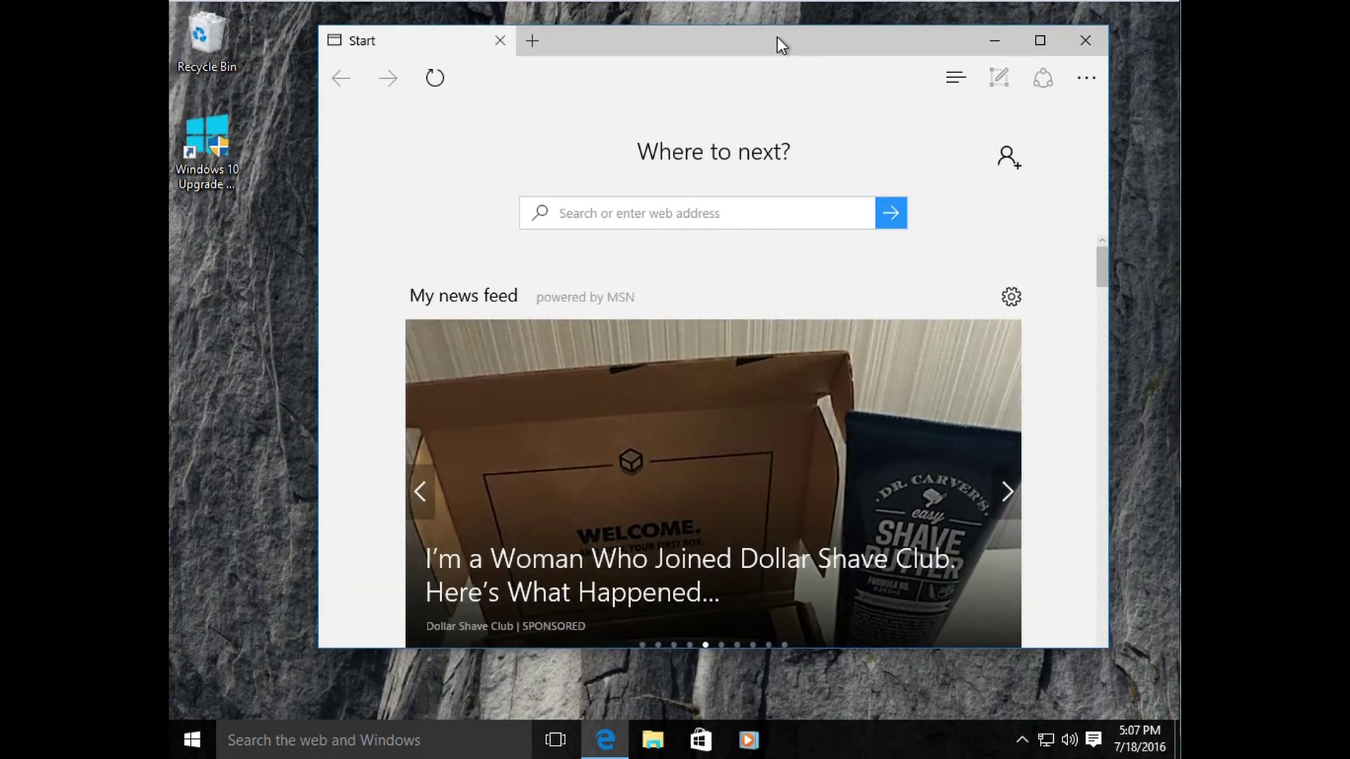
drag(774, 45, 753, 77)
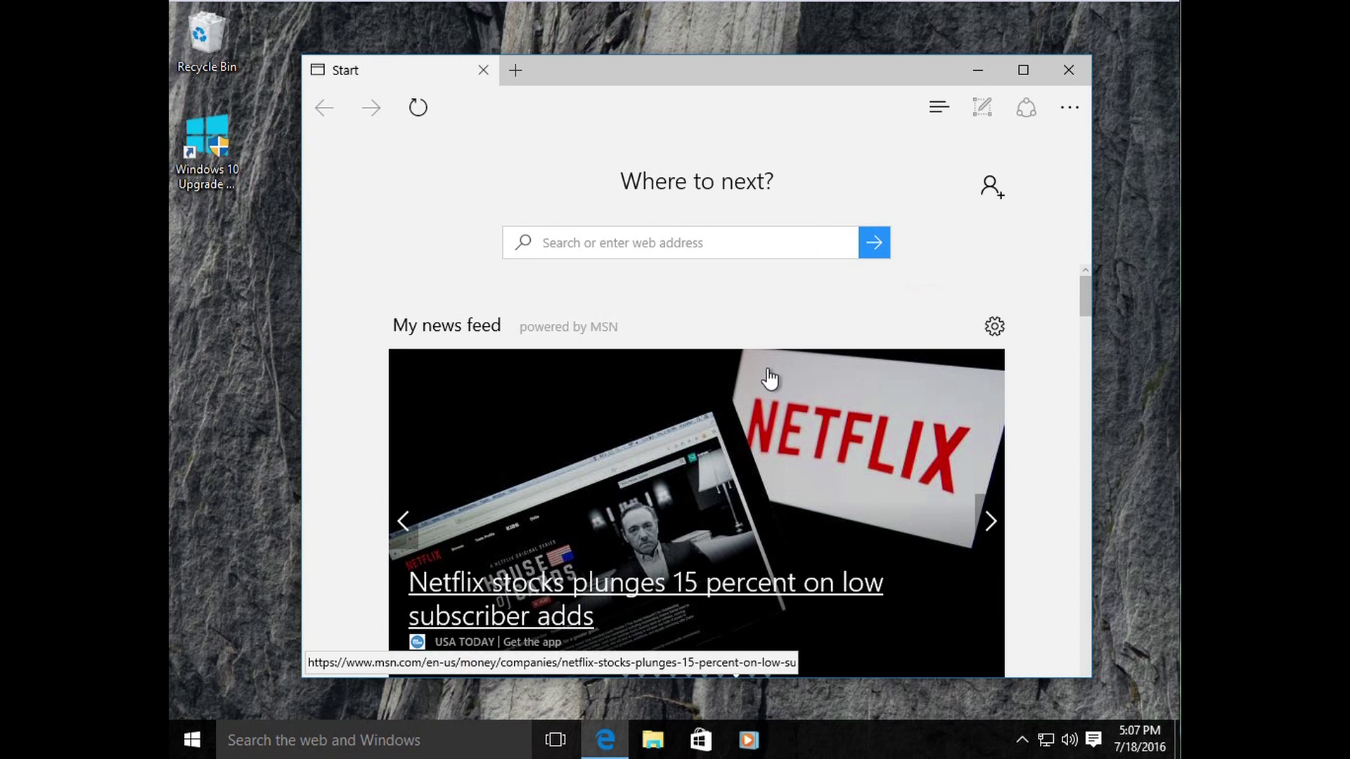
drag(752, 76, 755, 51)
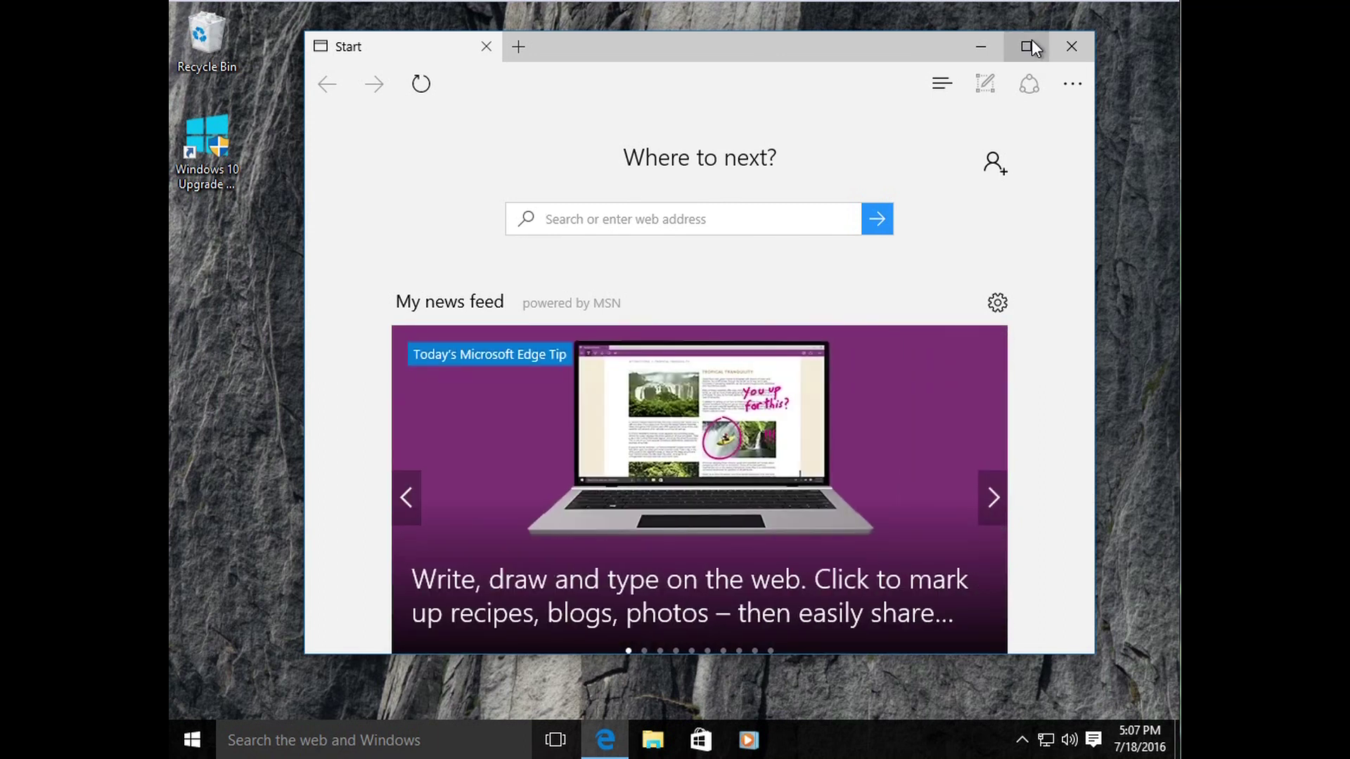
click(1031, 44)
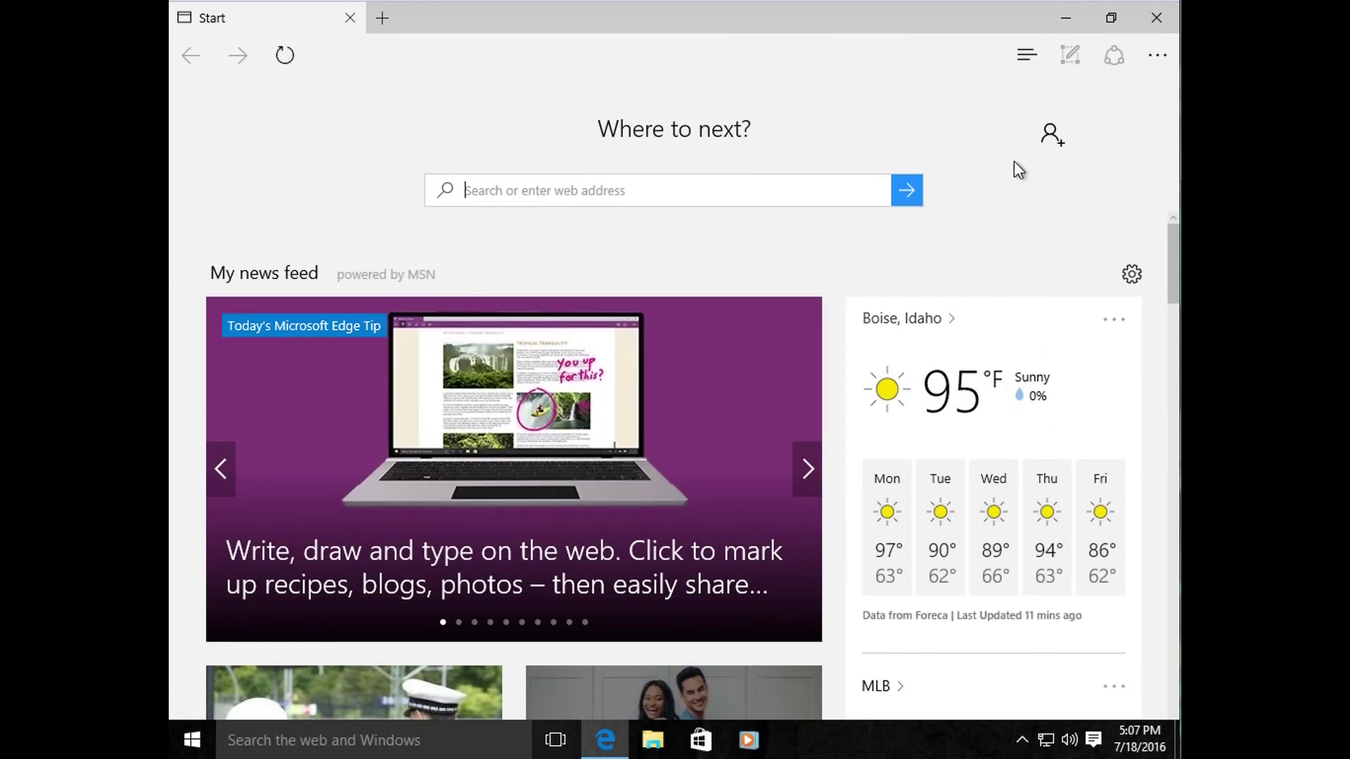
click(1111, 20)
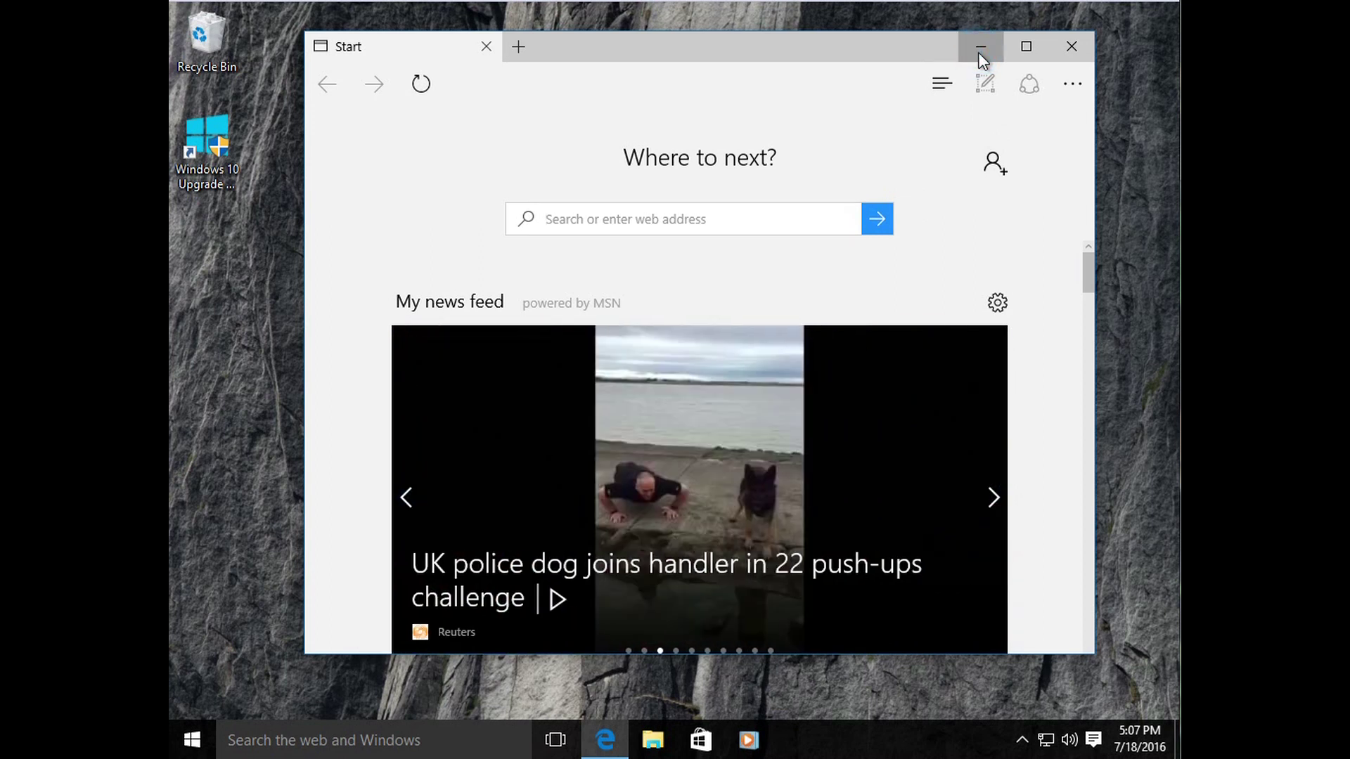
click(979, 50)
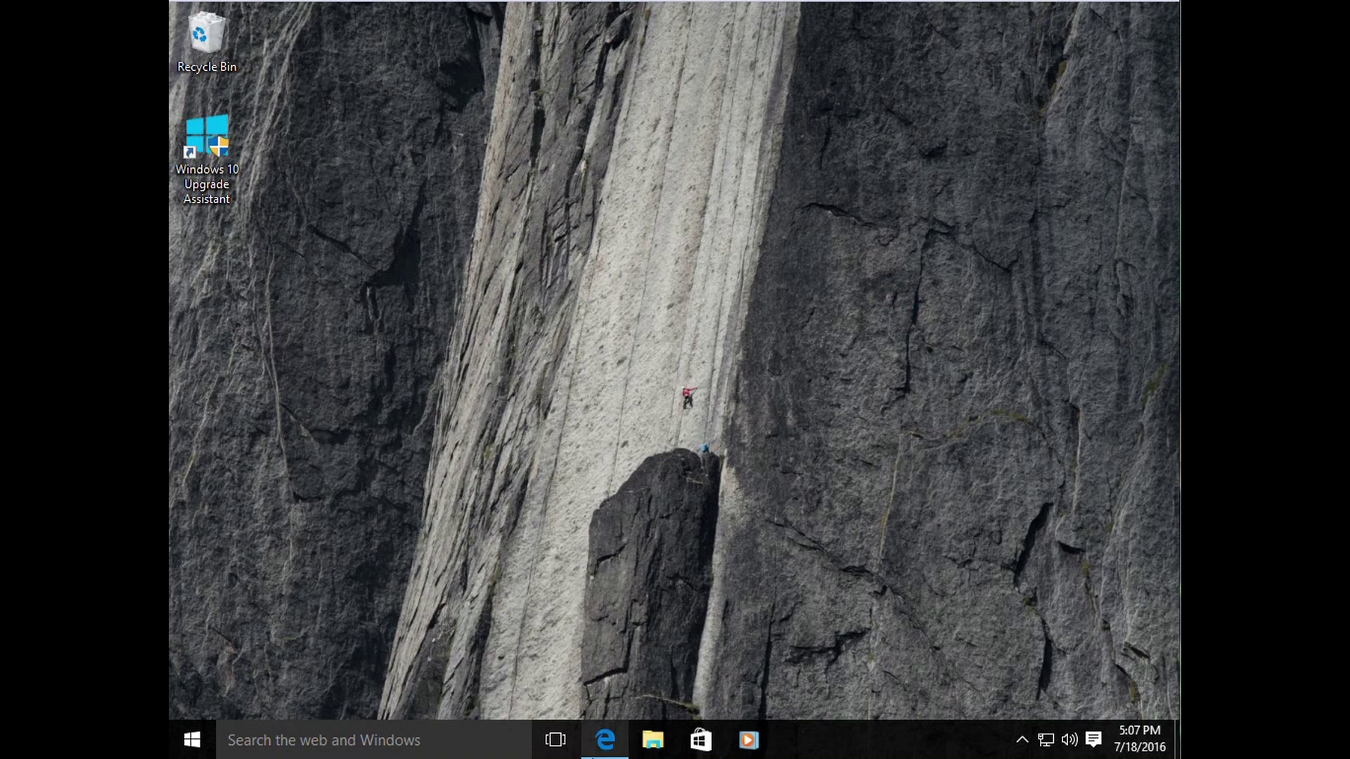
mouse_move(594, 753)
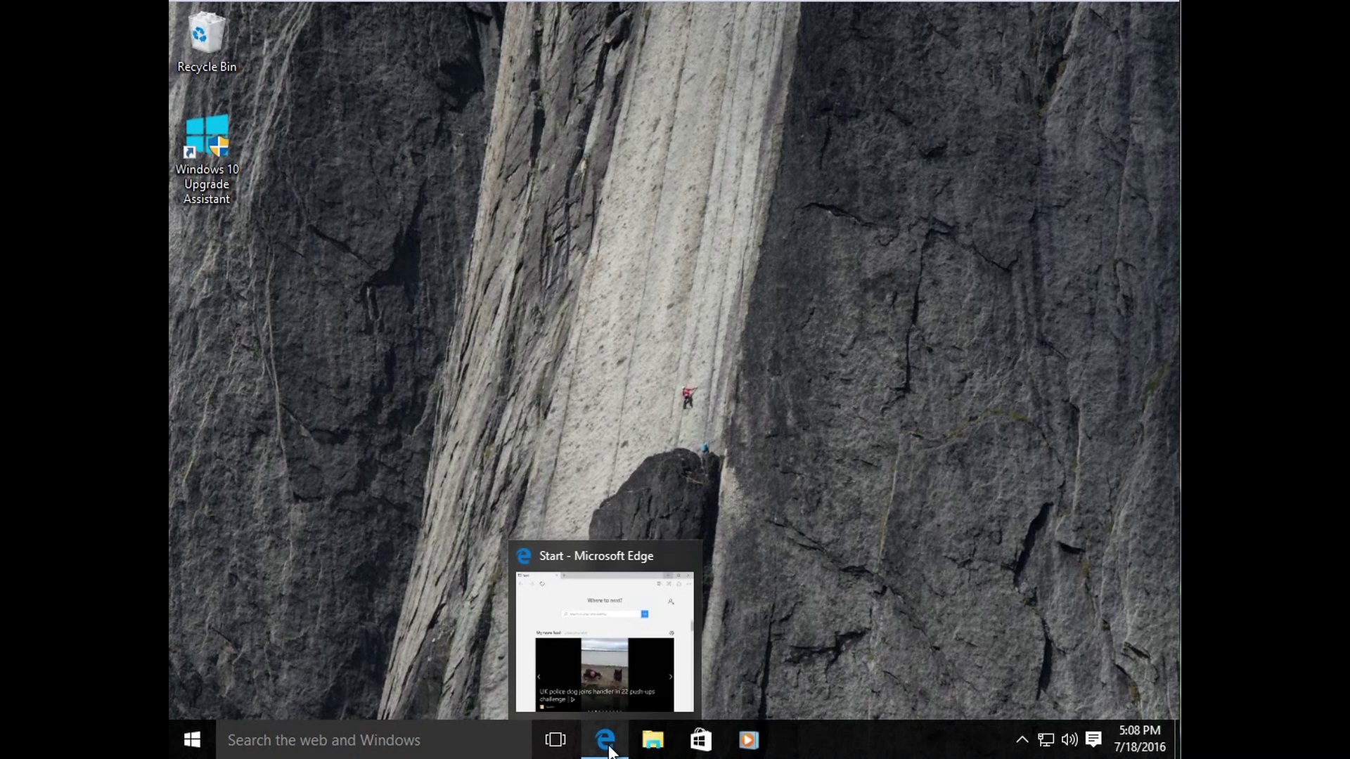
click(616, 635)
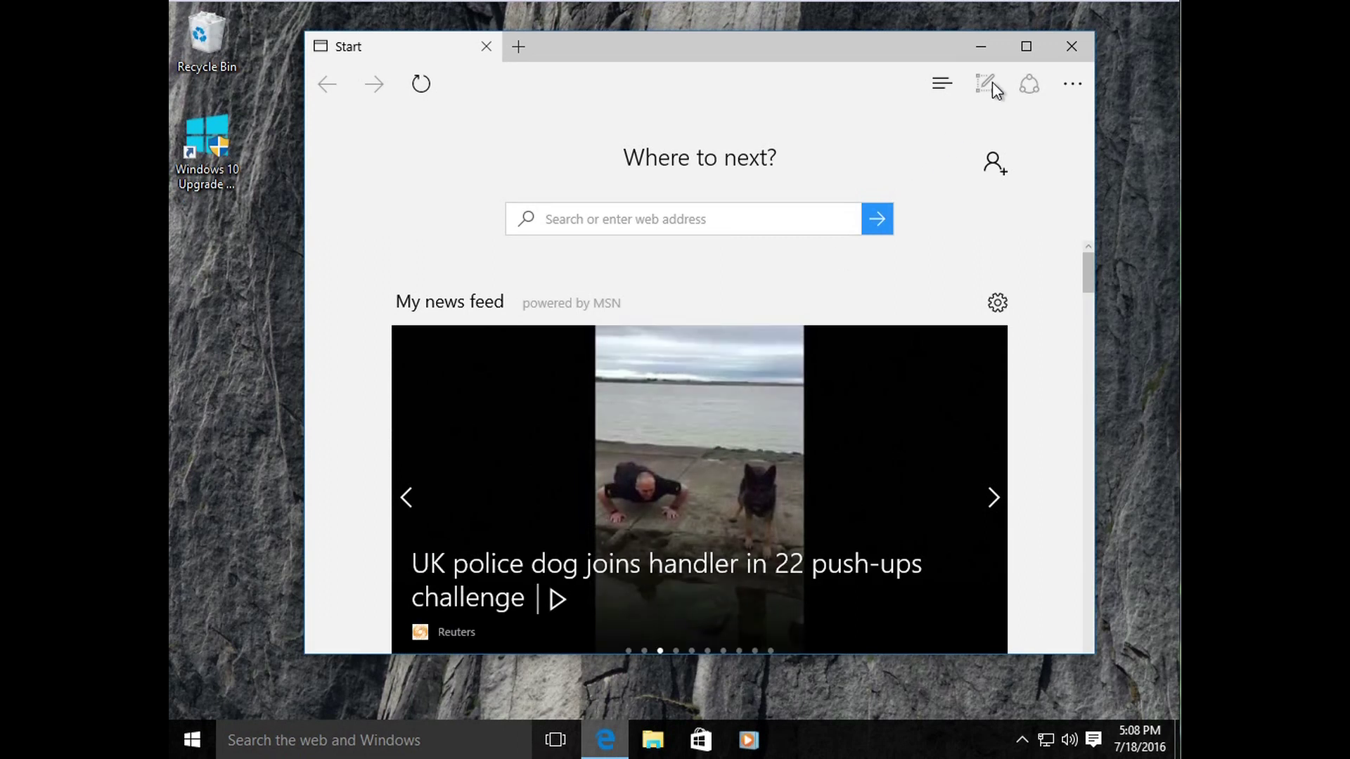
click(1025, 47)
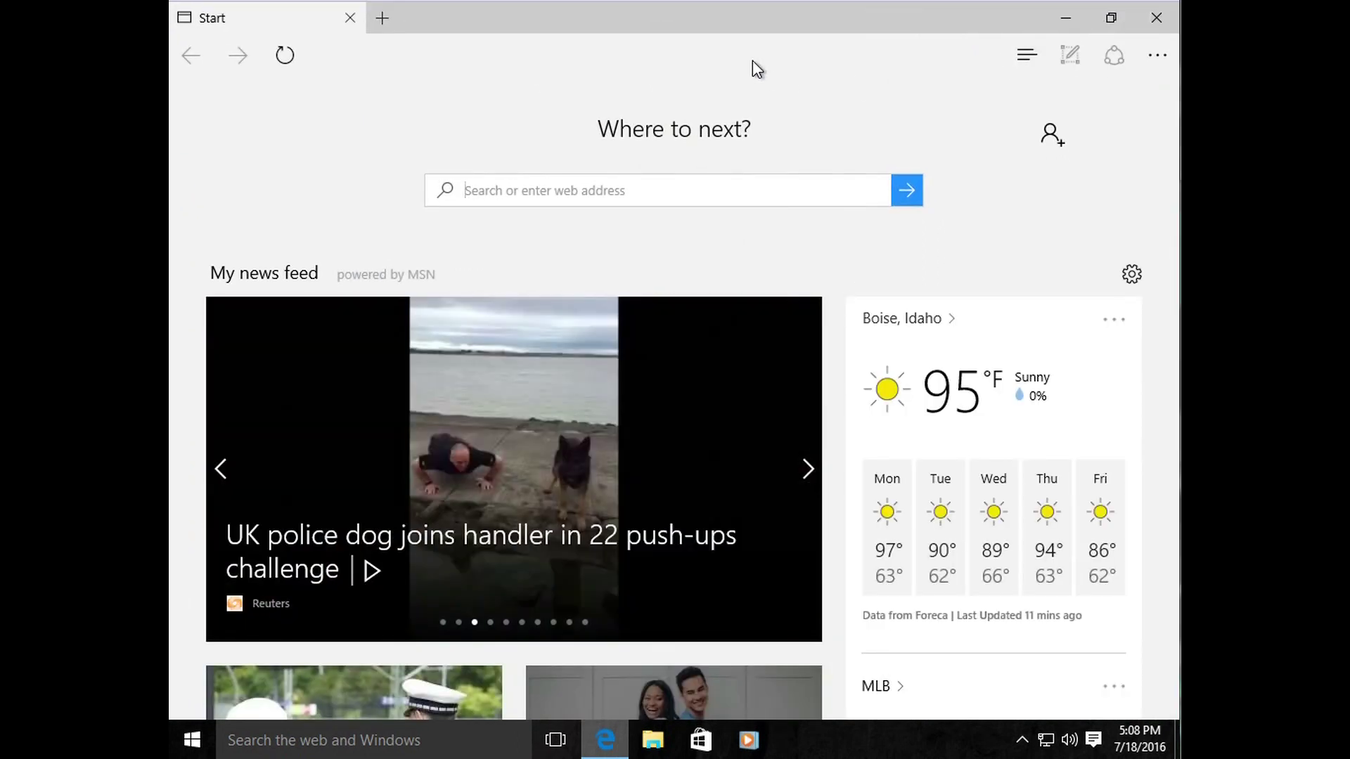
click(1111, 18)
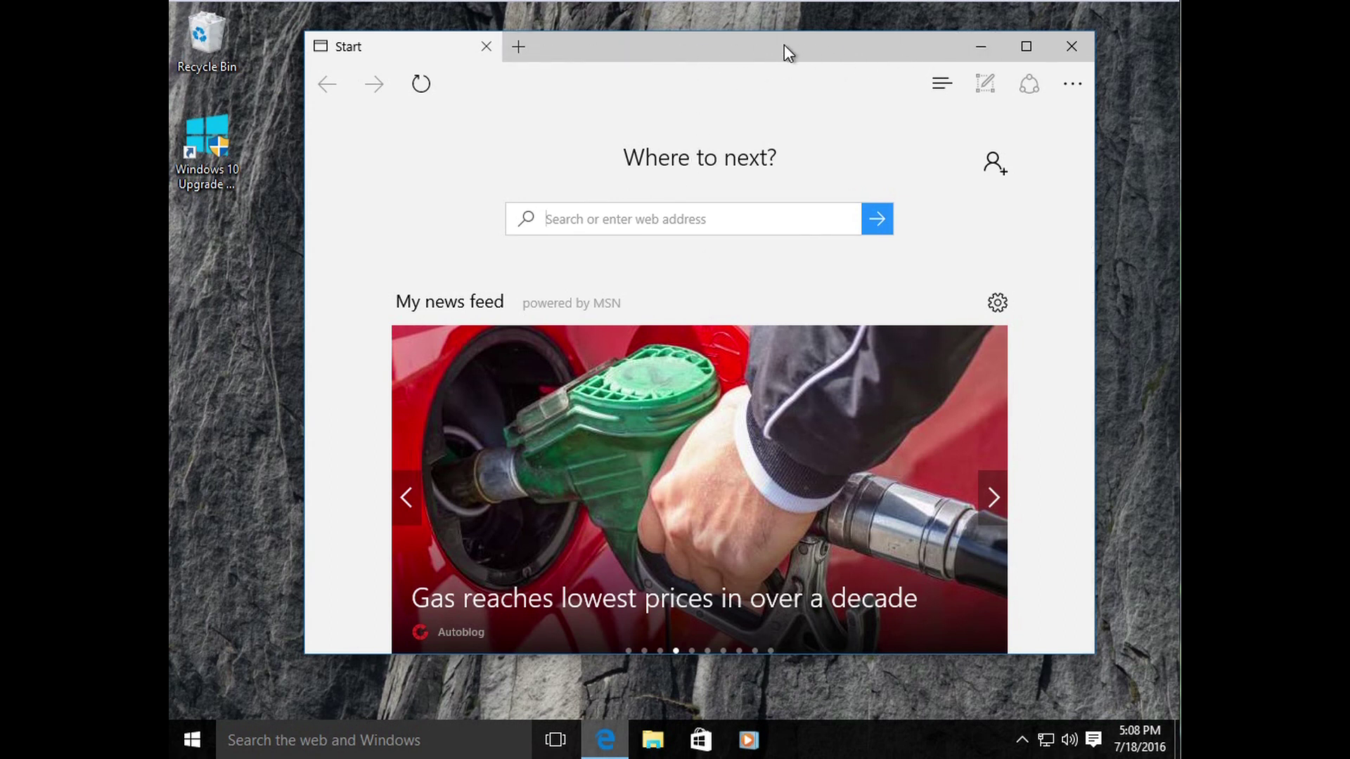
drag(783, 45, 172, 273)
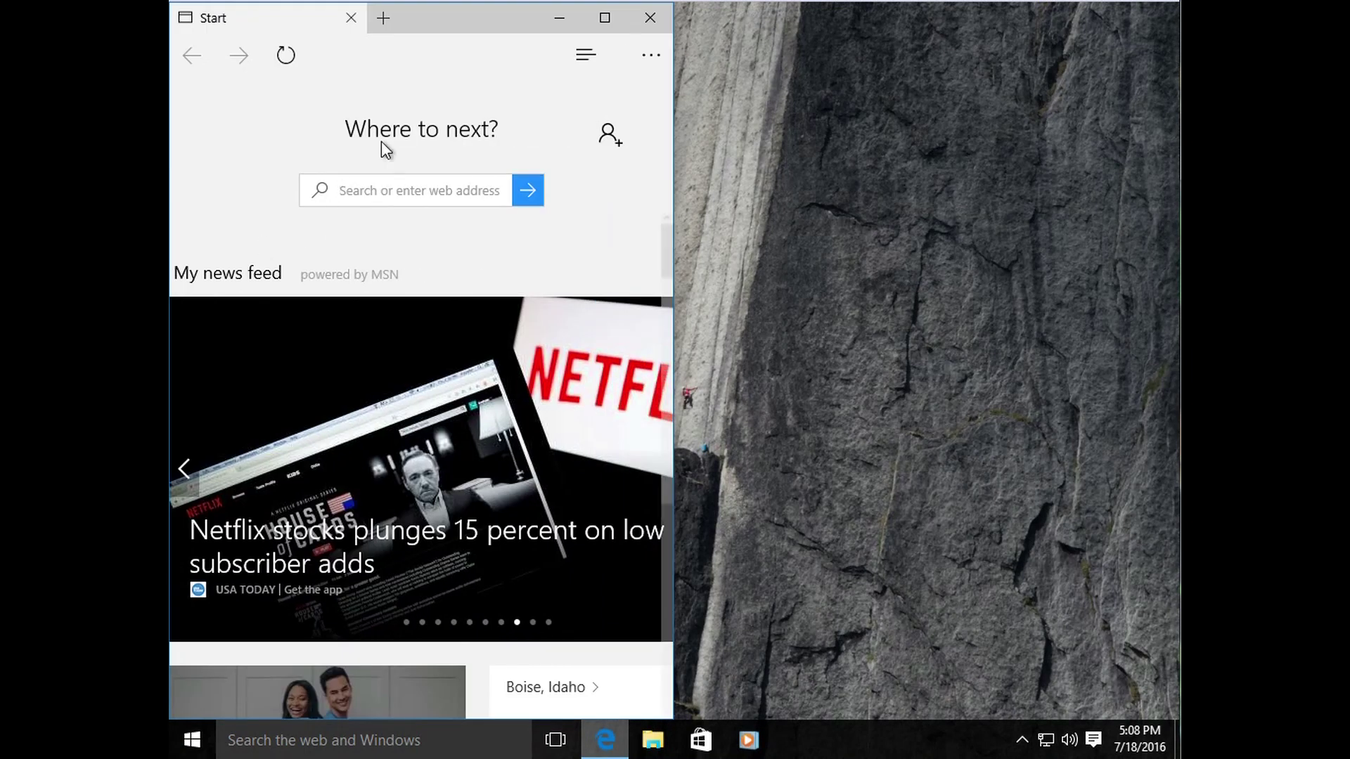
drag(429, 17, 1173, 256)
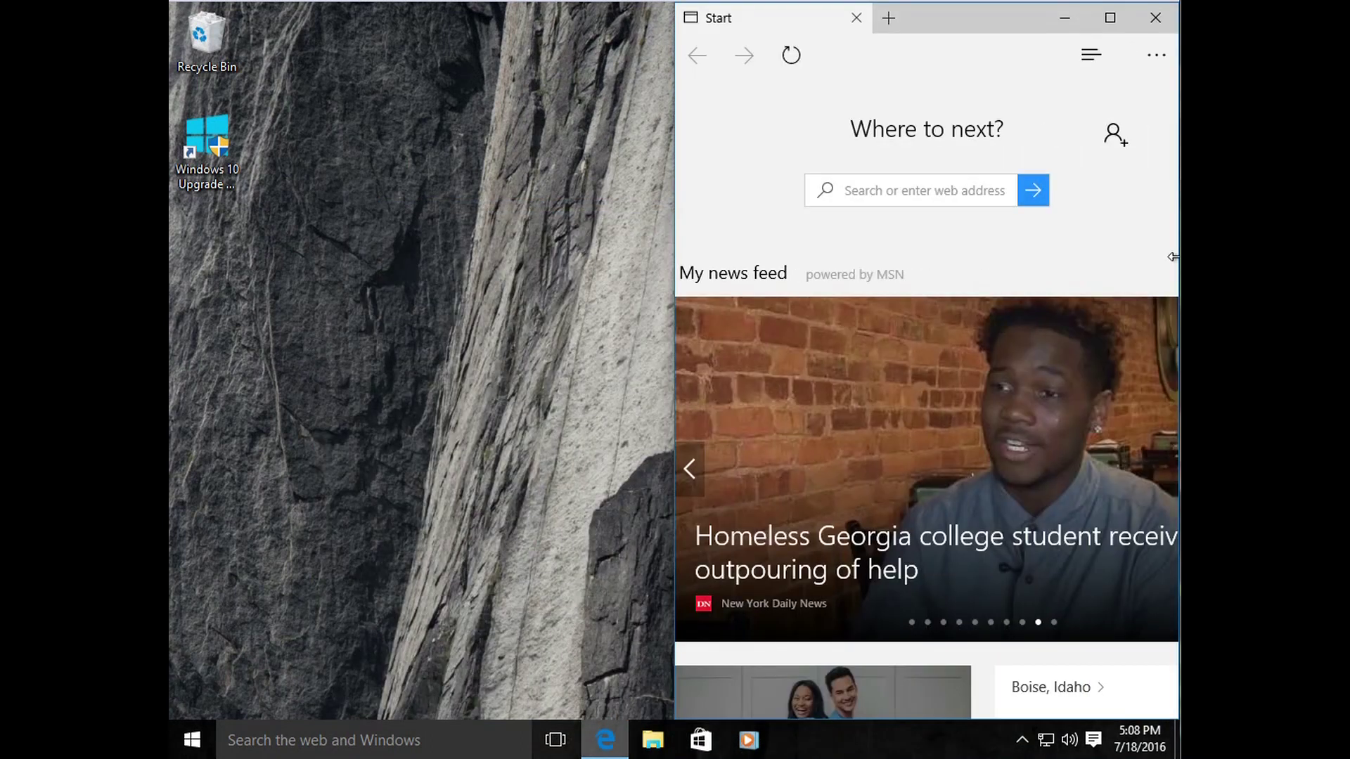
drag(964, 10, 695, 74)
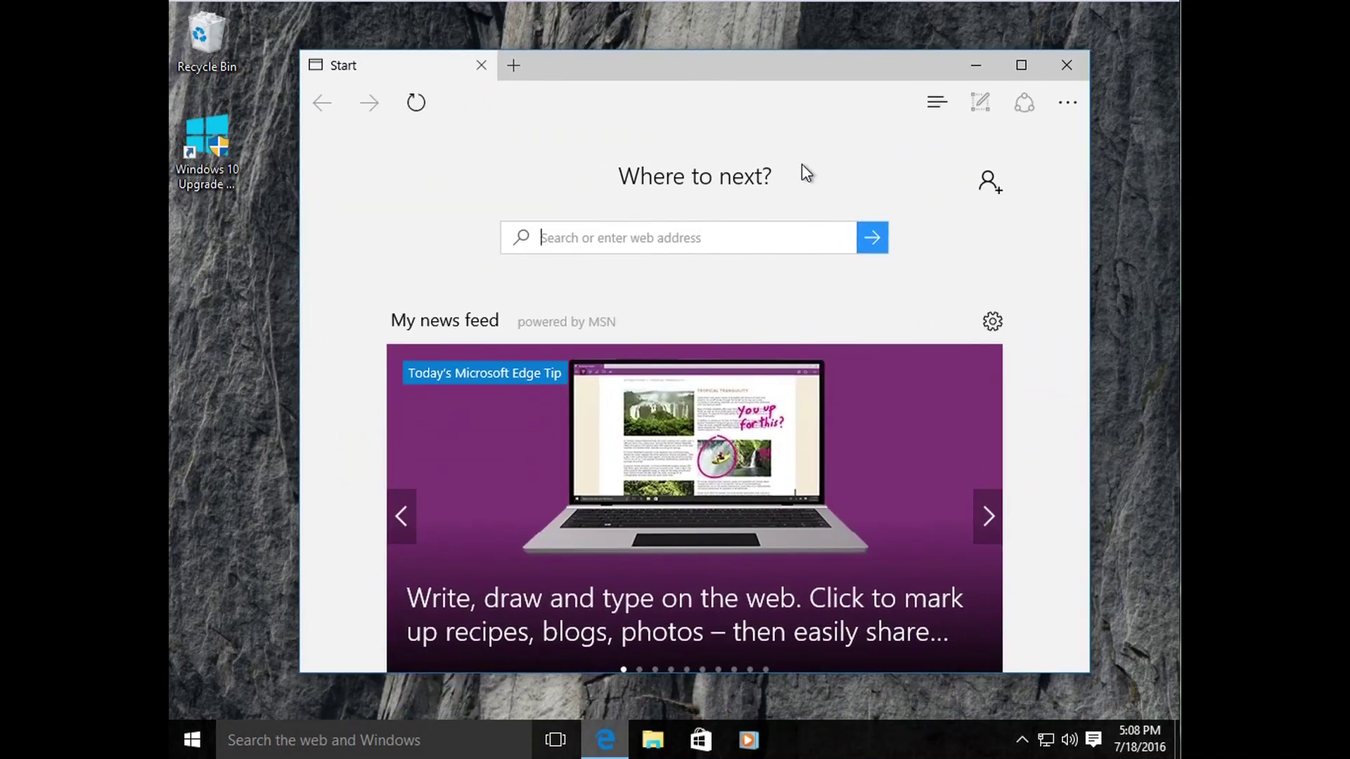
Step: Maximize Edge by double-clicking its title bar, scroll the news feed, and select the address bar
double_click(870, 76)
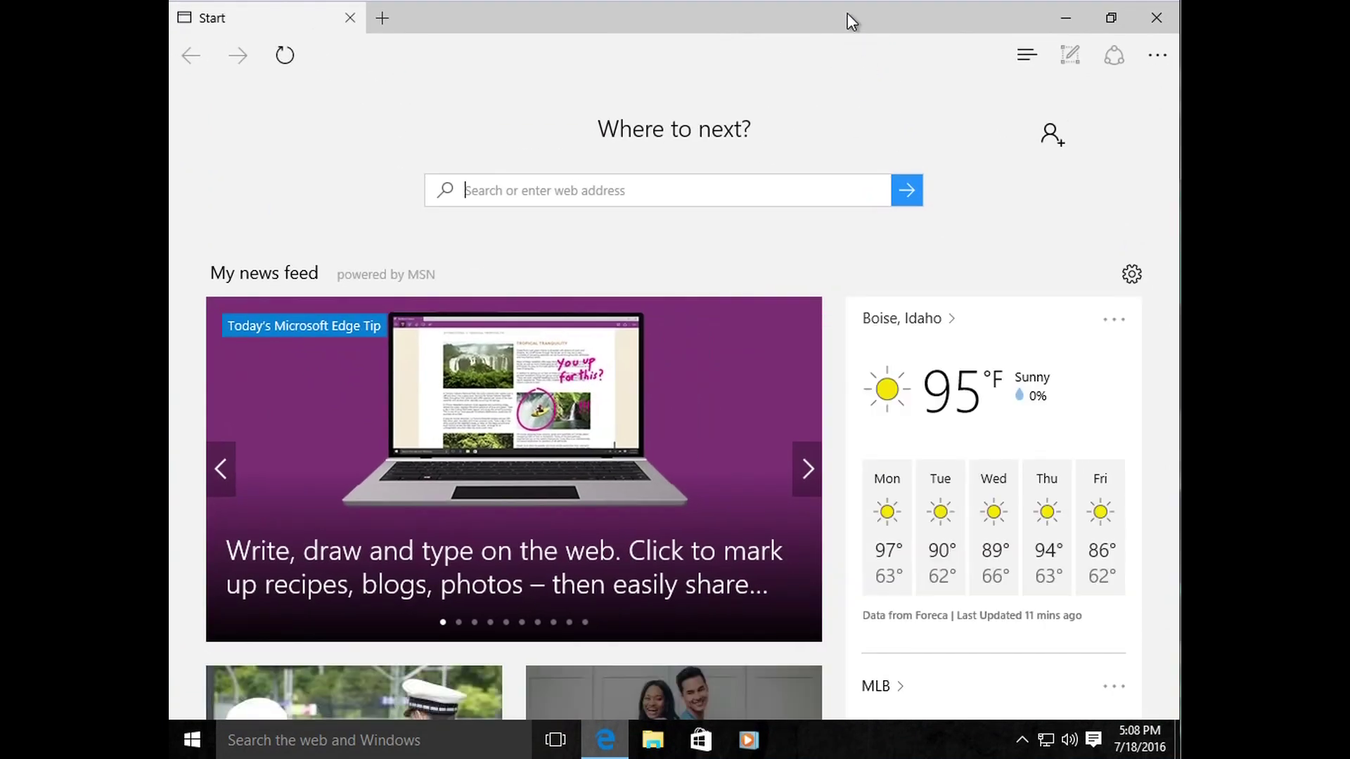
double_click(830, 16)
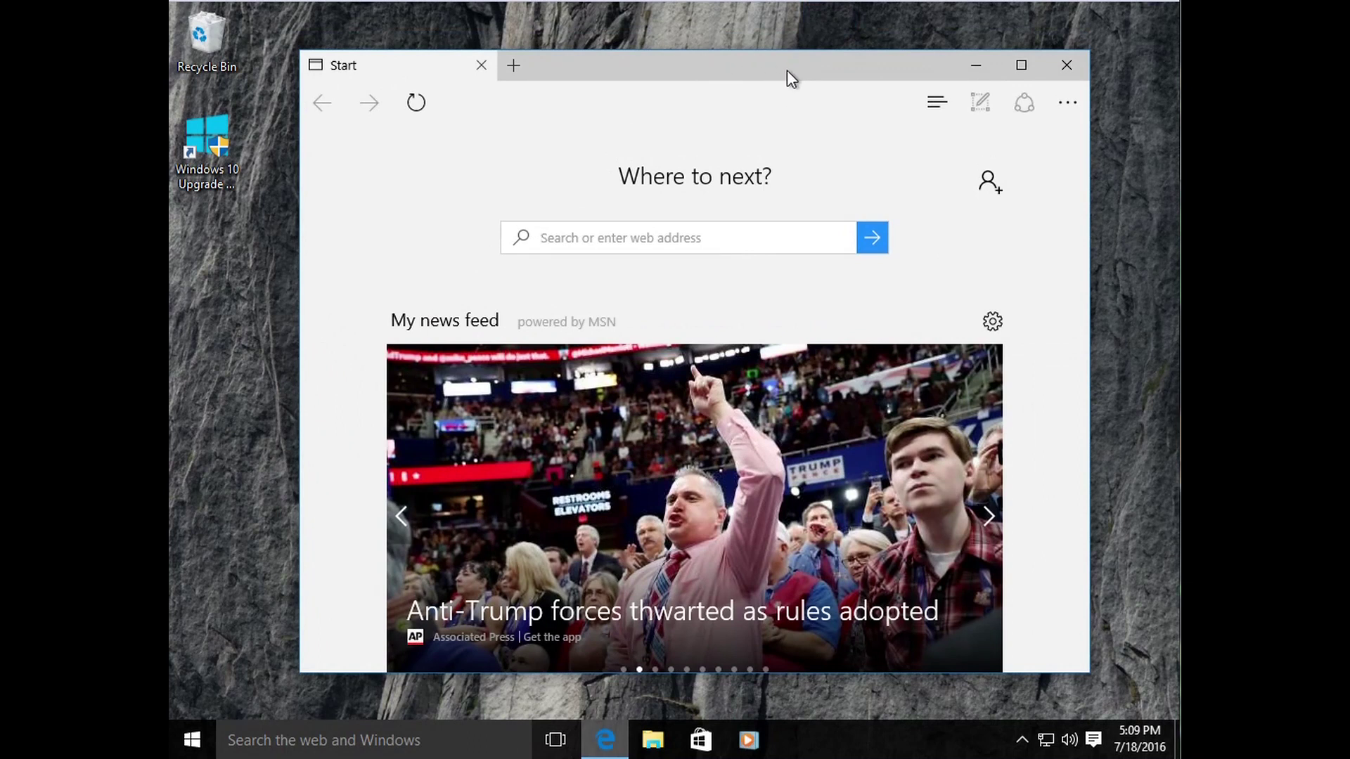
double_click(787, 70)
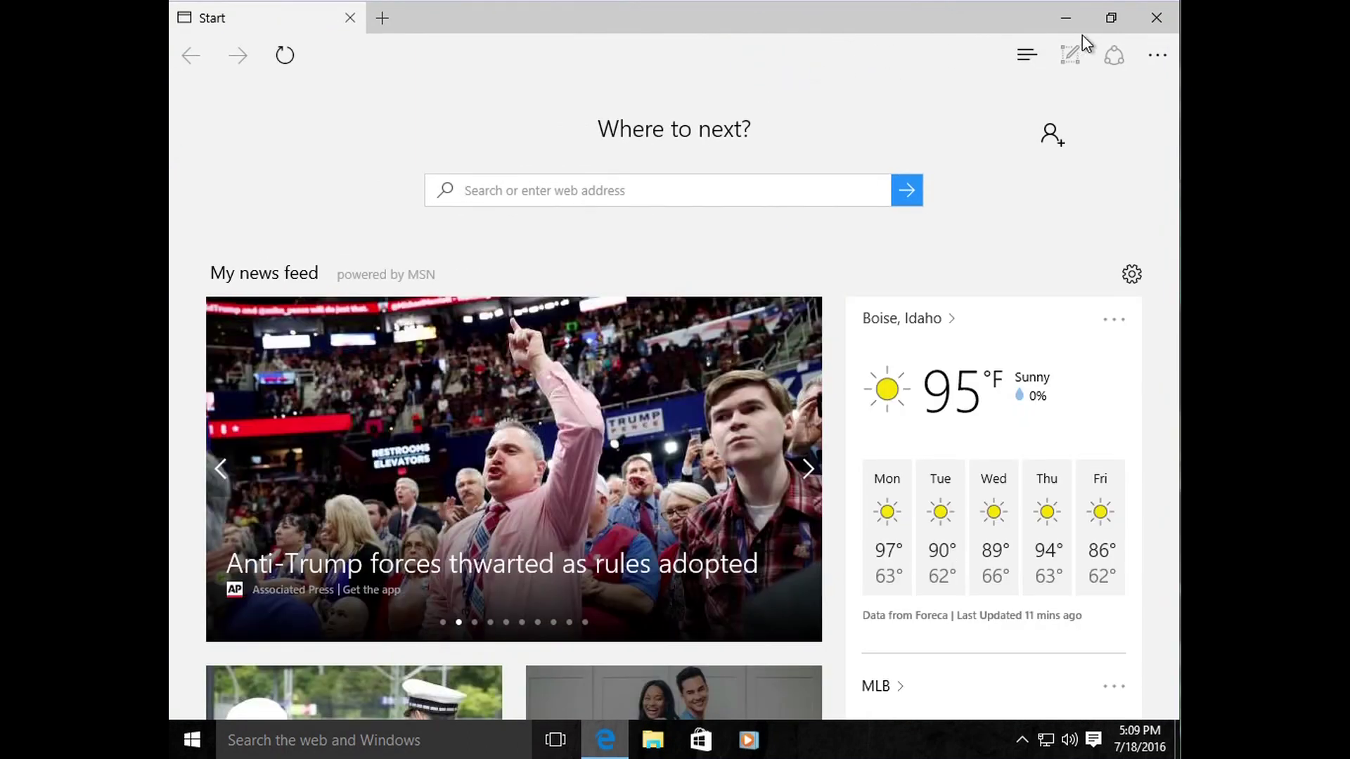
double_click(882, 28)
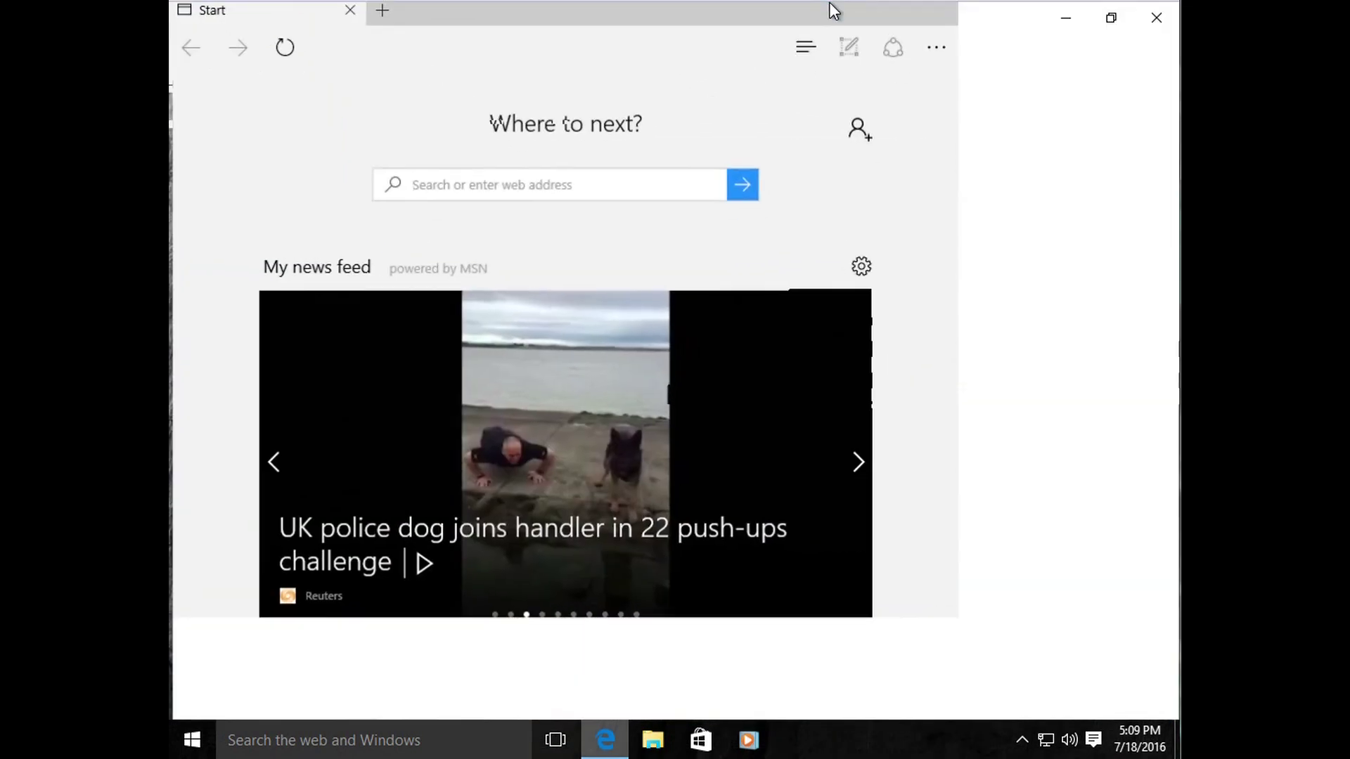
double_click(833, 10)
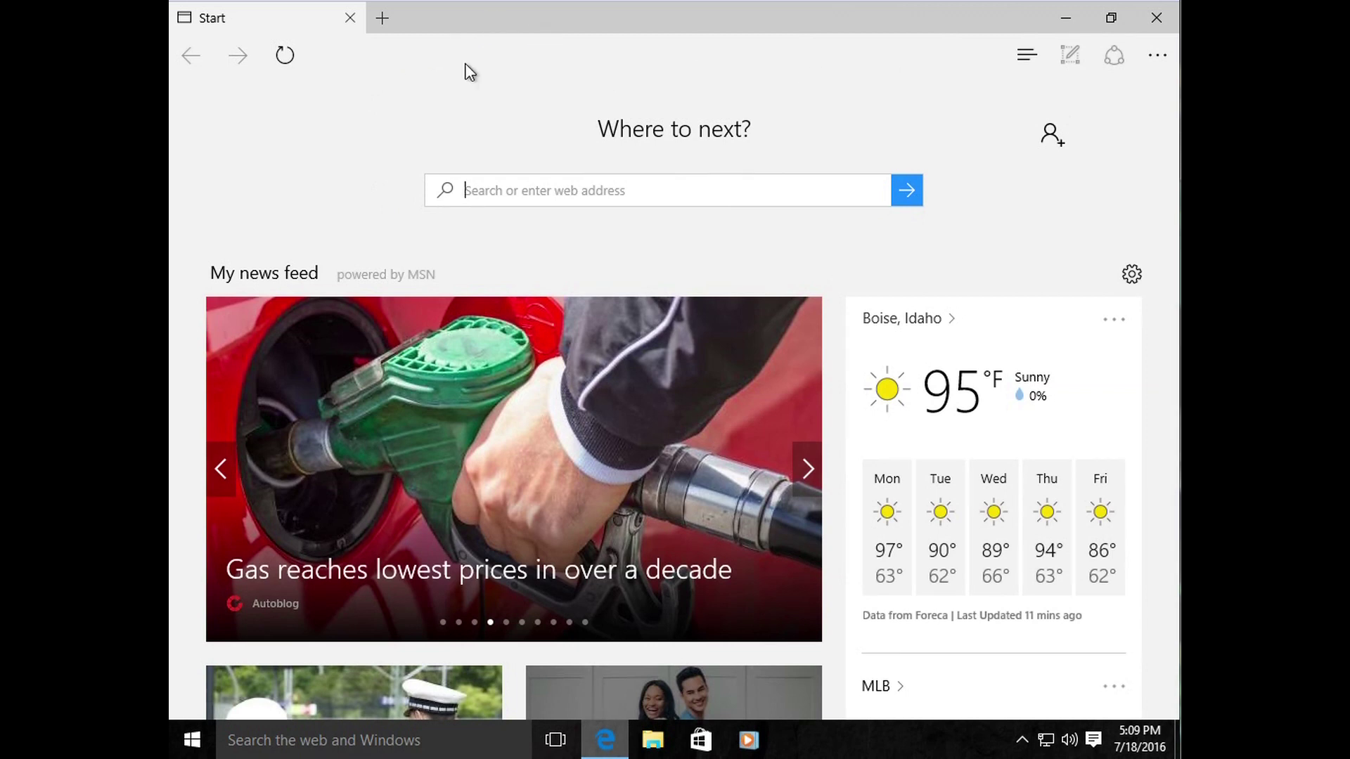
scroll(408, 63, down, 2)
click(393, 54)
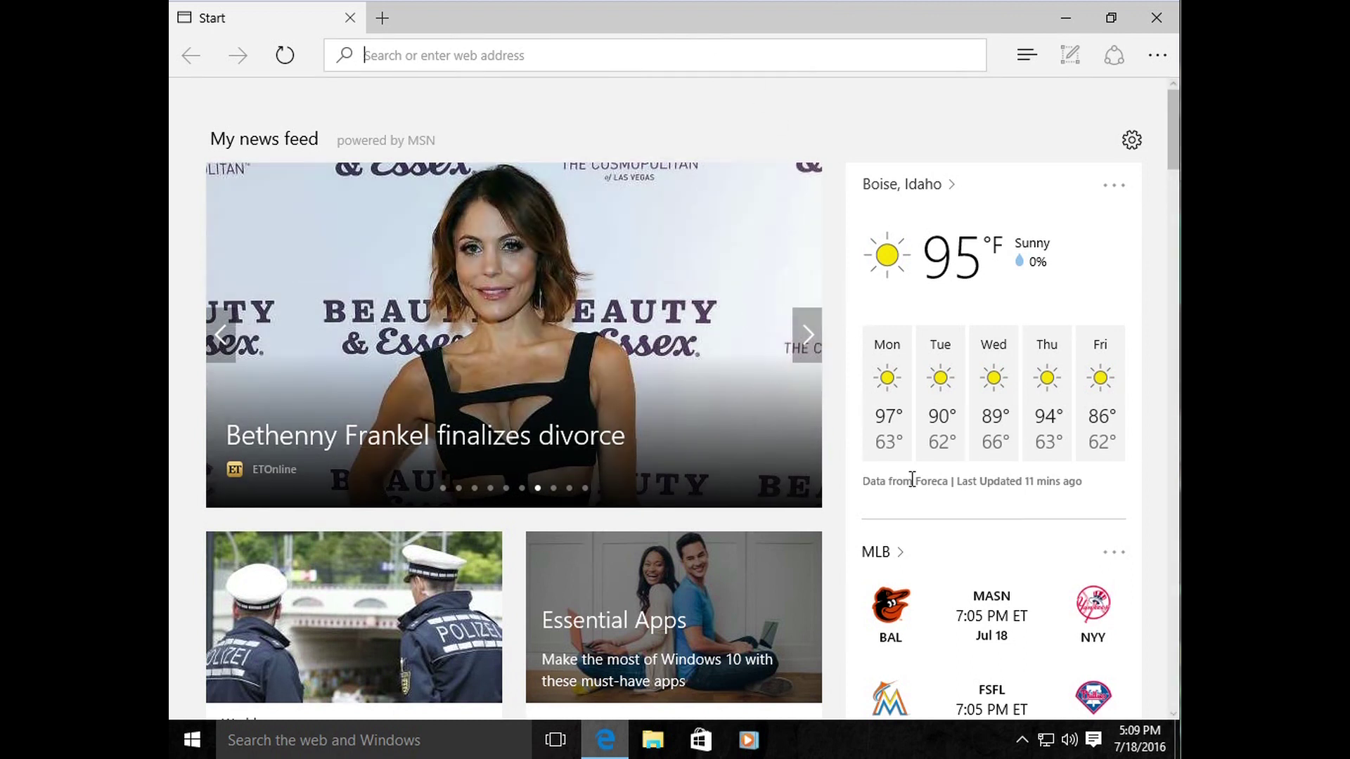
scroll(903, 478, down, 6)
scroll(902, 492, down, 4)
scroll(888, 495, up, 9)
scroll(890, 500, up, 3)
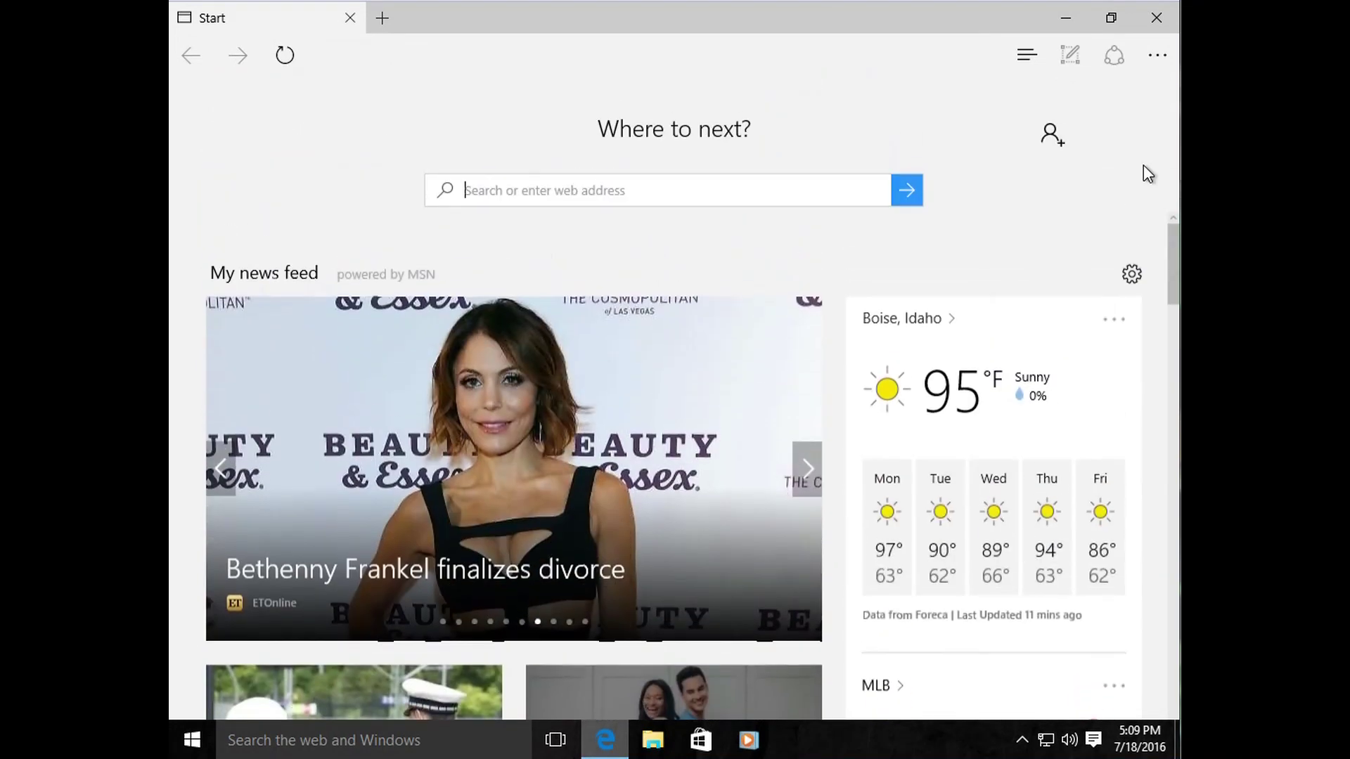
drag(1176, 281, 1168, 194)
click(197, 742)
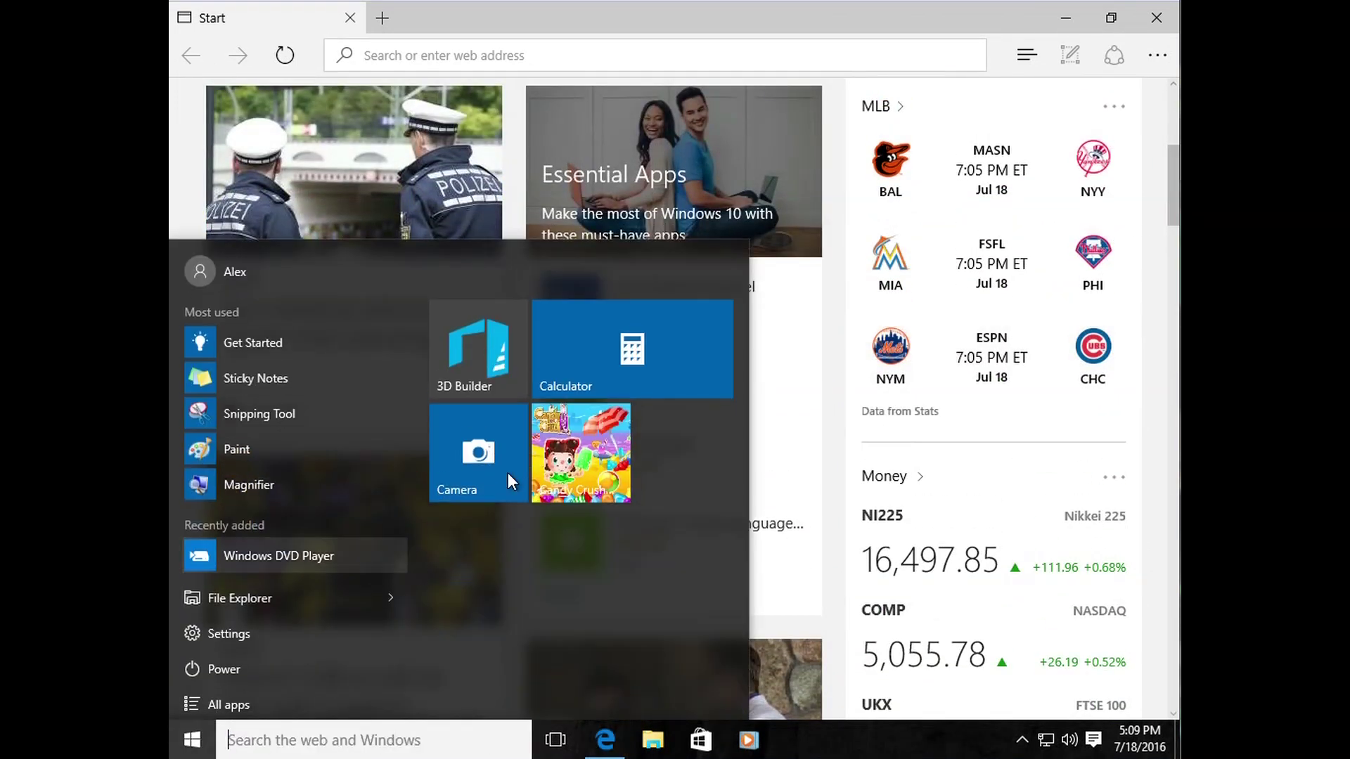
click(261, 699)
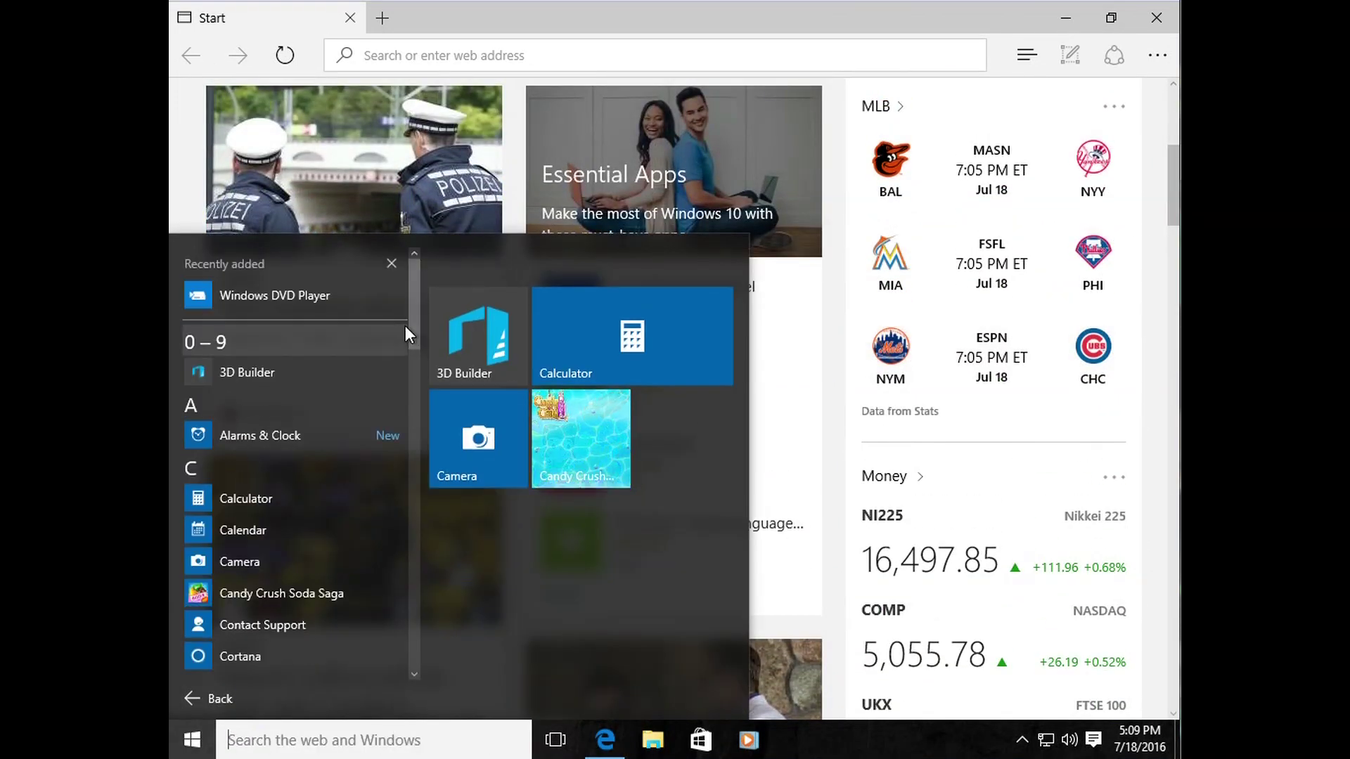
mouse_move(411, 348)
mouse_down()
mouse_move(412, 445)
mouse_move(413, 348)
mouse_up()
click(879, 36)
scroll(1174, 201, up, 5)
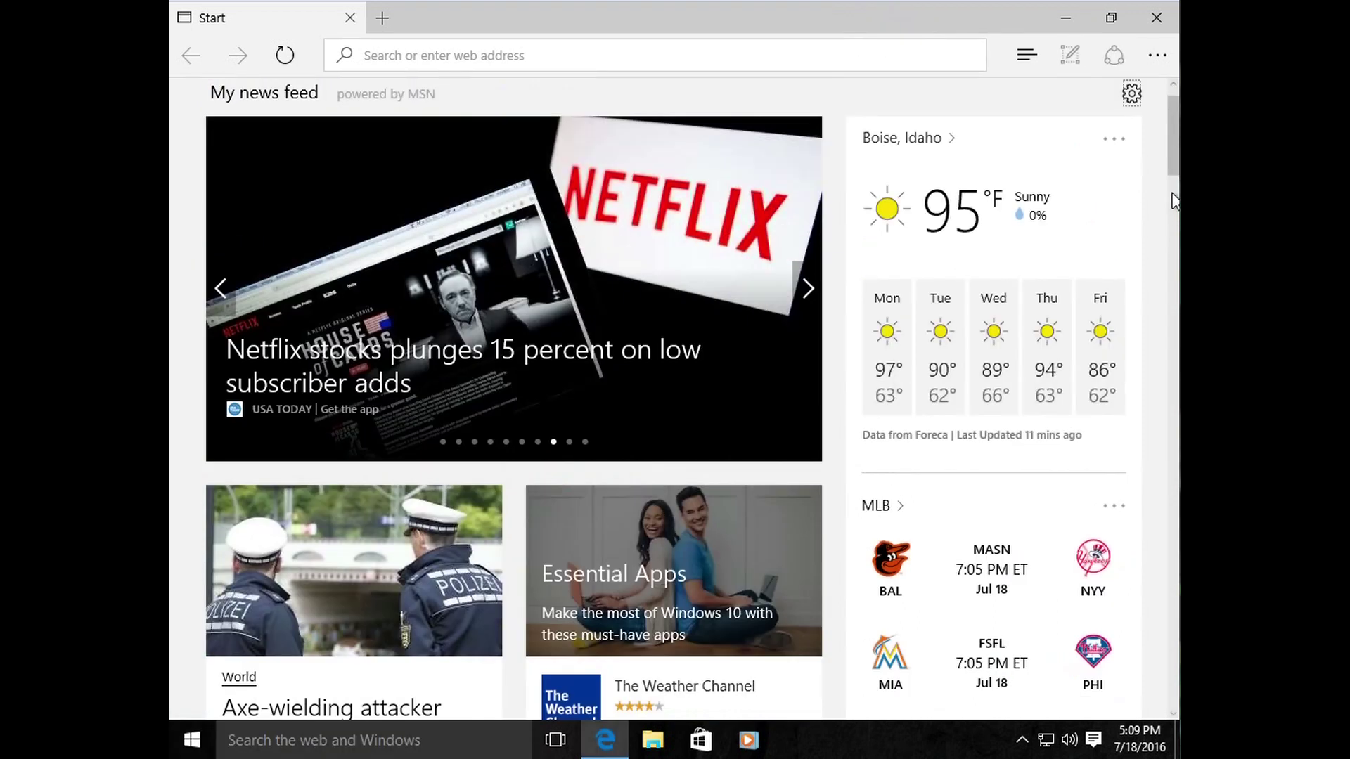
mouse_move(1174, 160)
mouse_down()
mouse_move(1172, 327)
mouse_move(1165, 141)
mouse_move(1164, 160)
mouse_up()
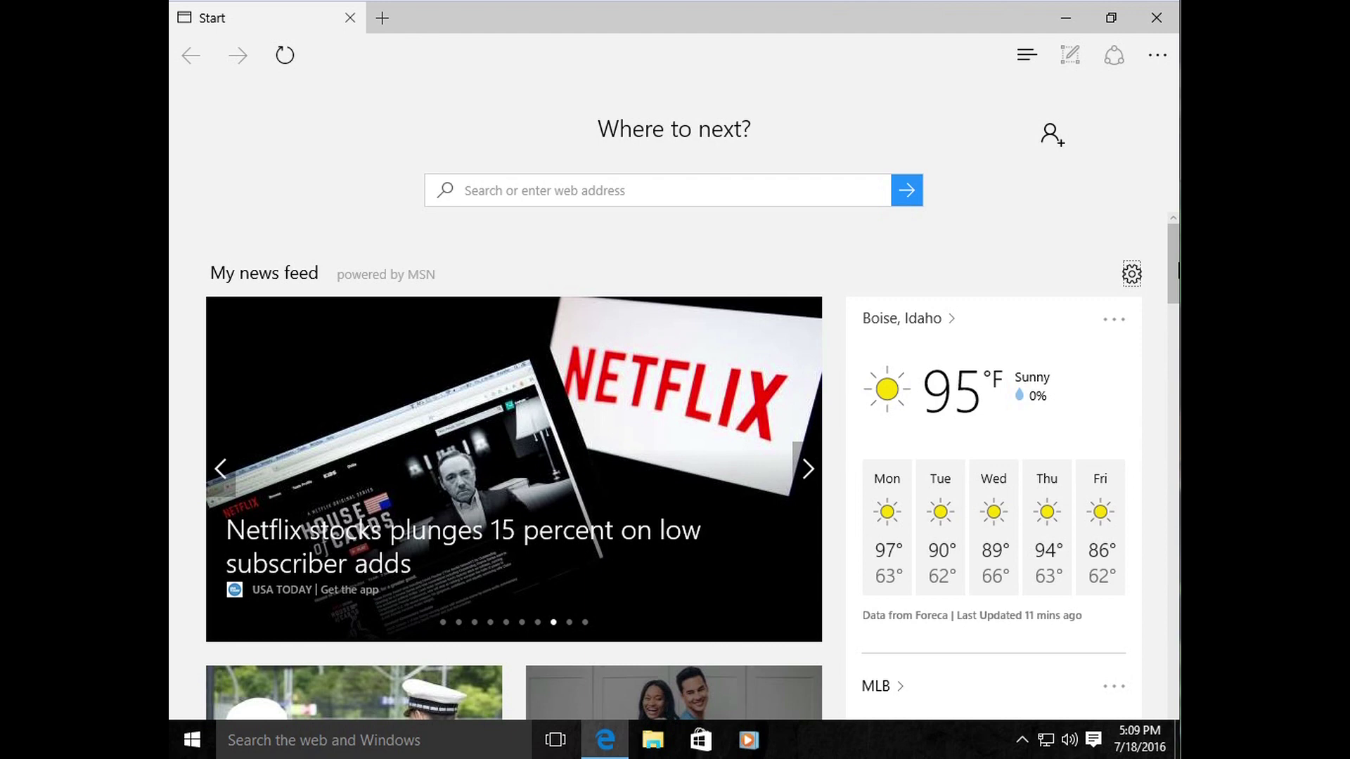
scroll(846, 464, down, 10)
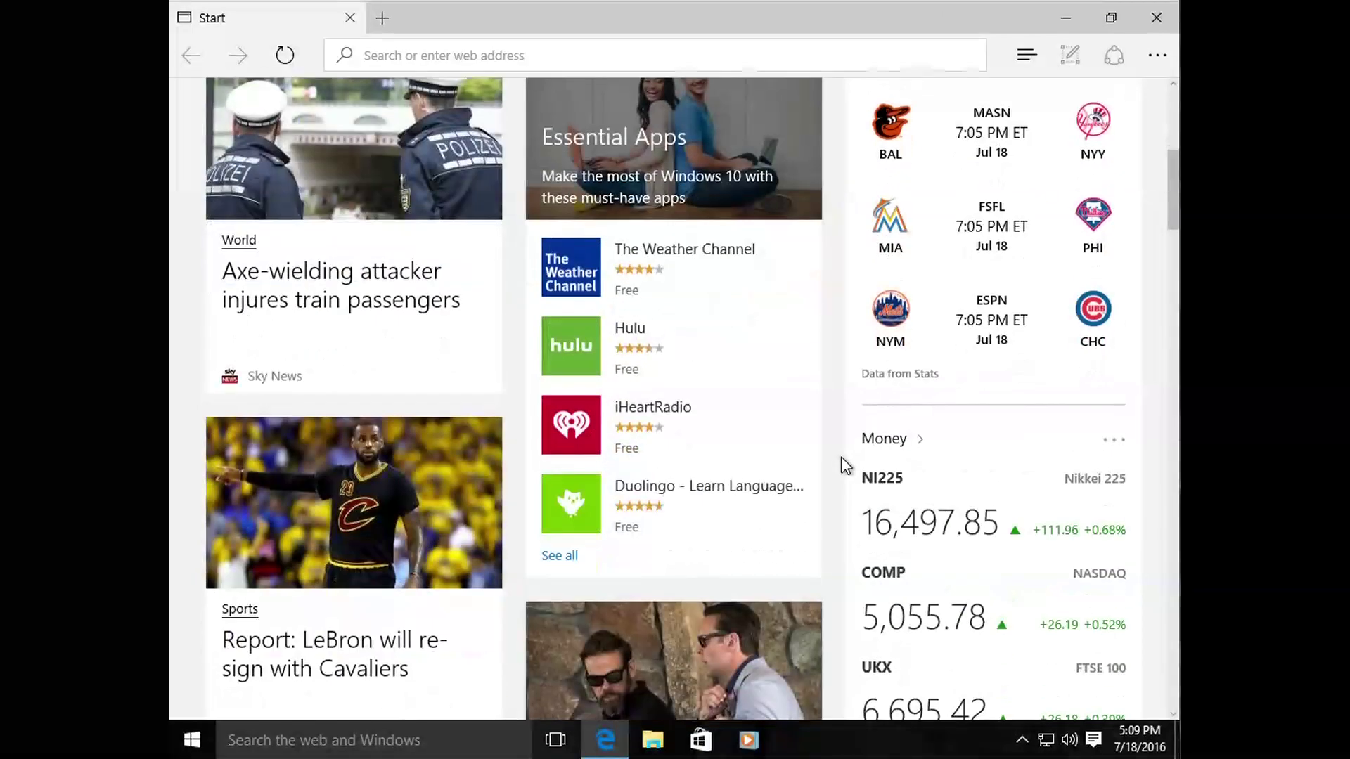
scroll(846, 467, down, 5)
scroll(842, 463, down, 5)
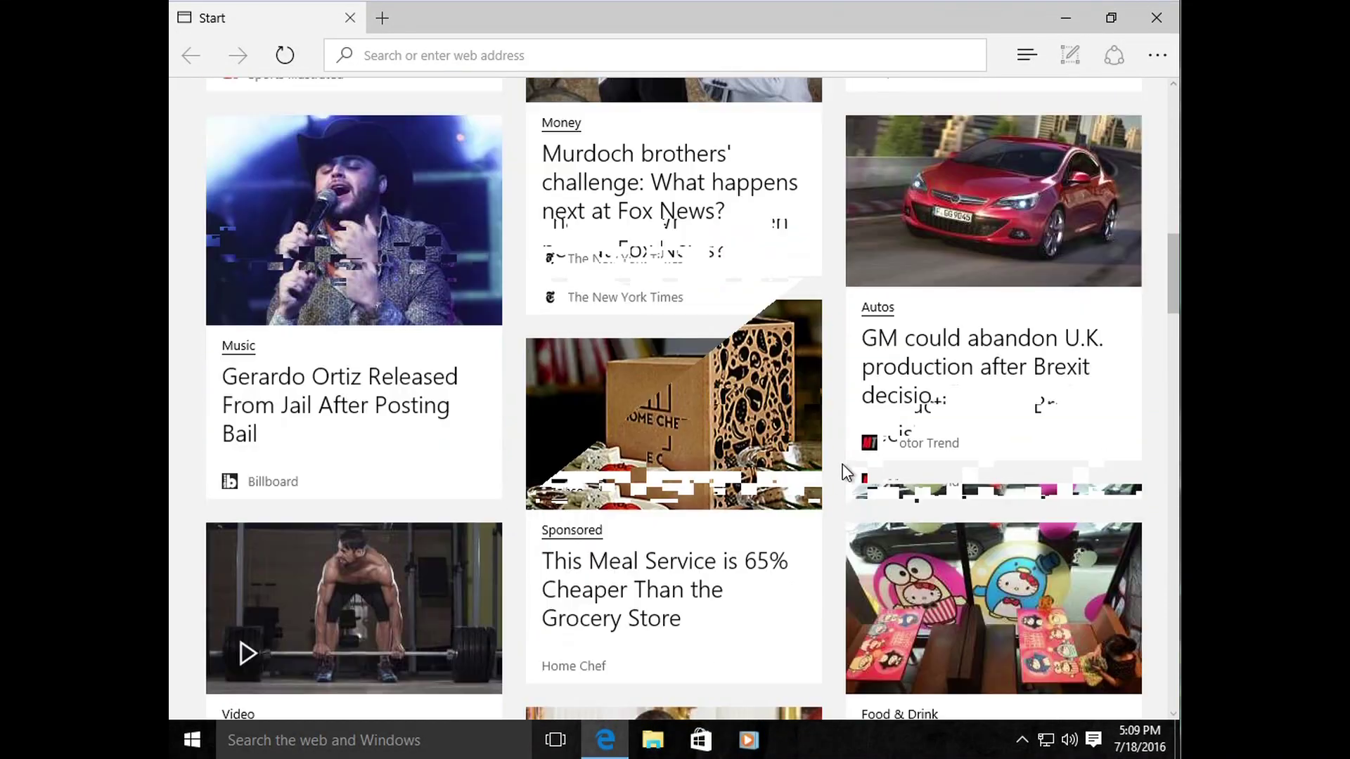
scroll(842, 463, up, 10)
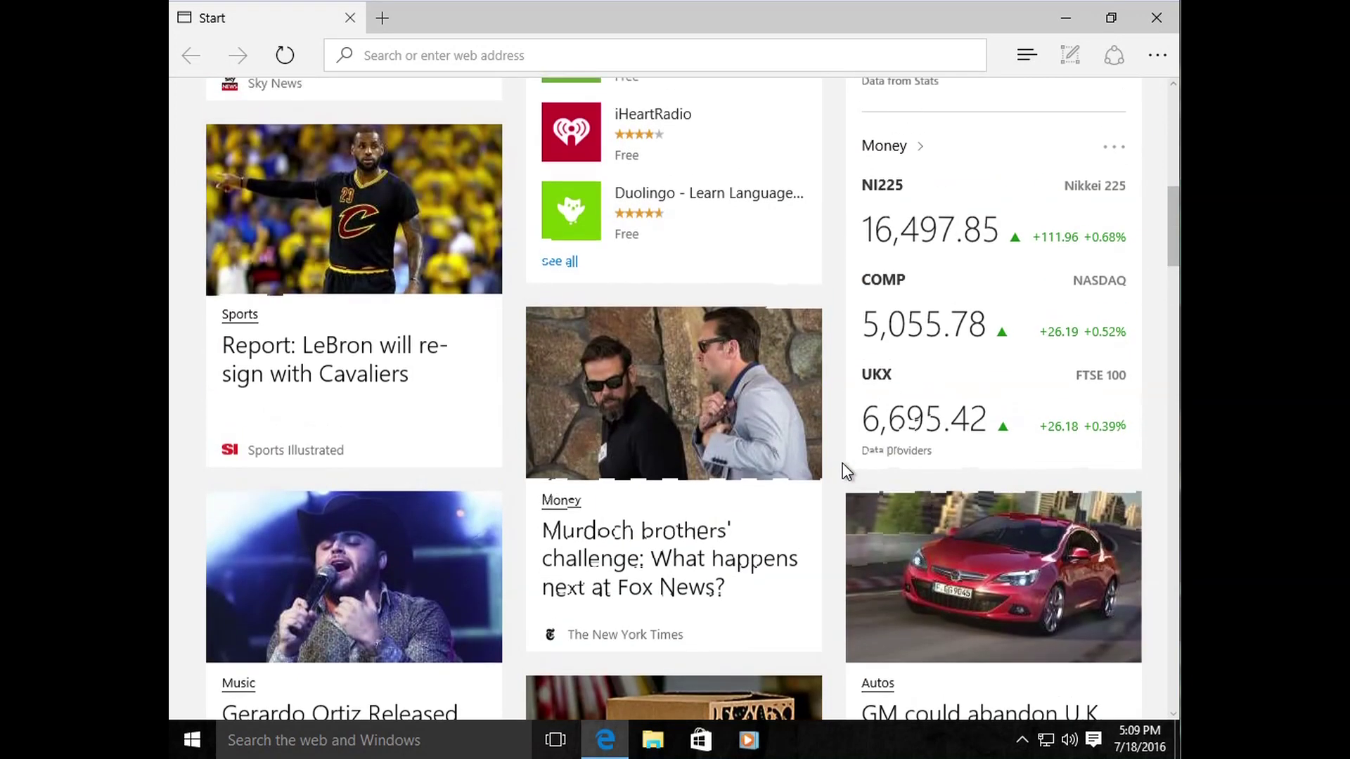
drag(765, 18, 679, 3)
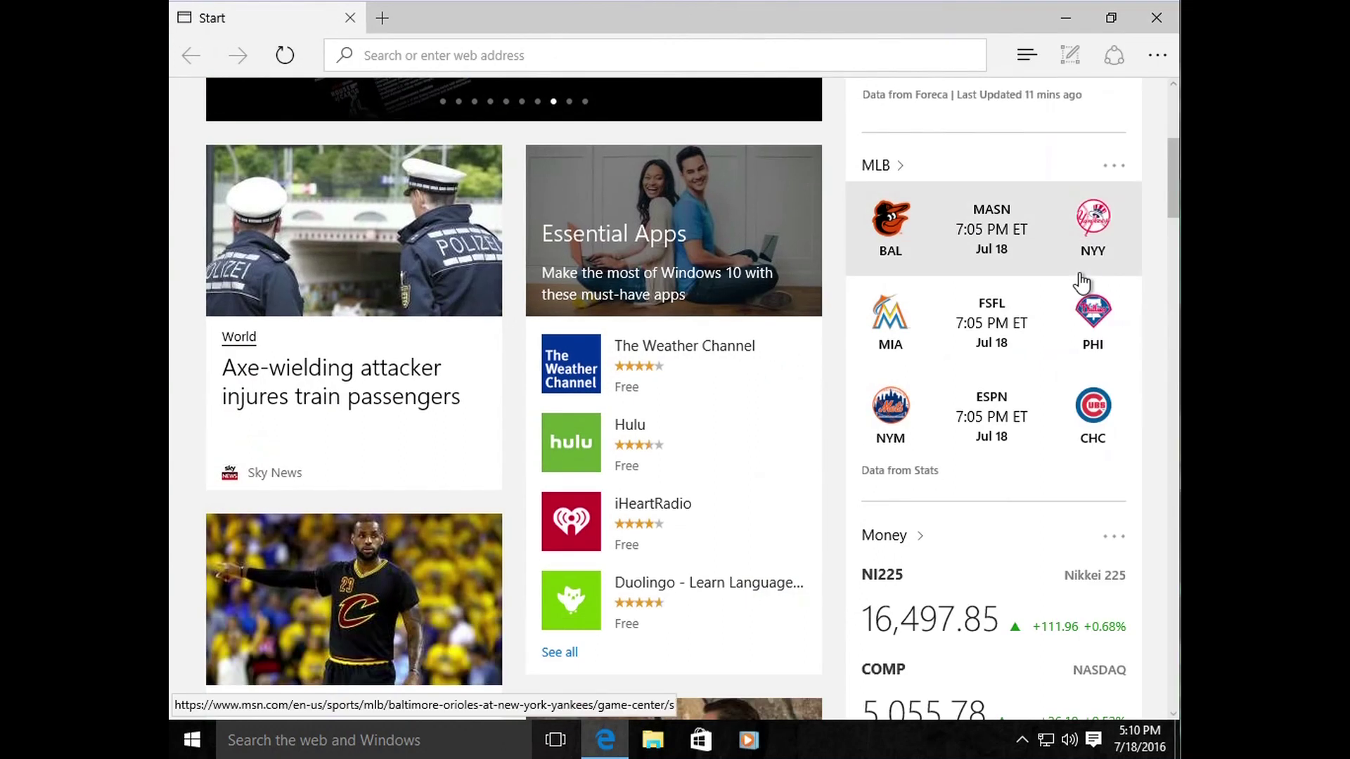
click(664, 742)
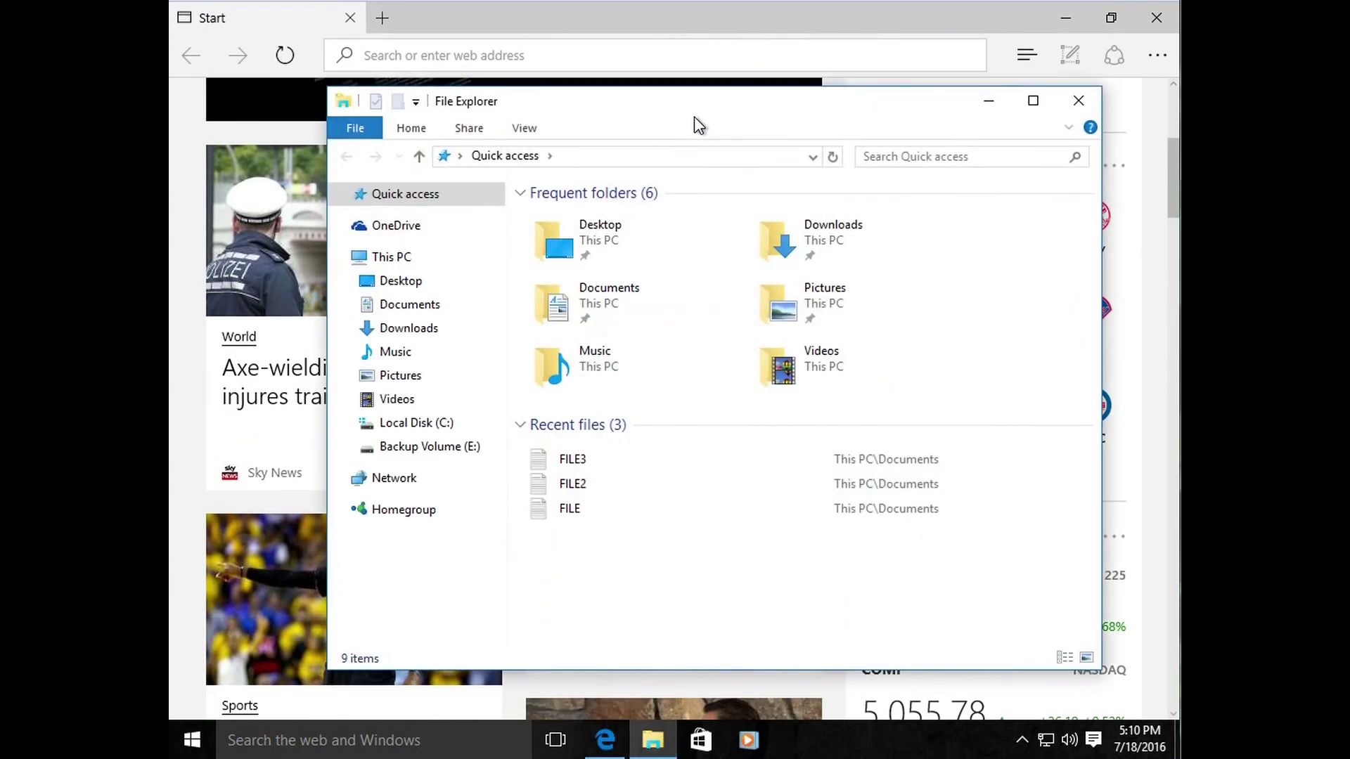
mouse_move(728, 116)
mouse_down()
mouse_move(798, 127)
mouse_move(741, 137)
mouse_up()
scroll(1148, 293, down, 4)
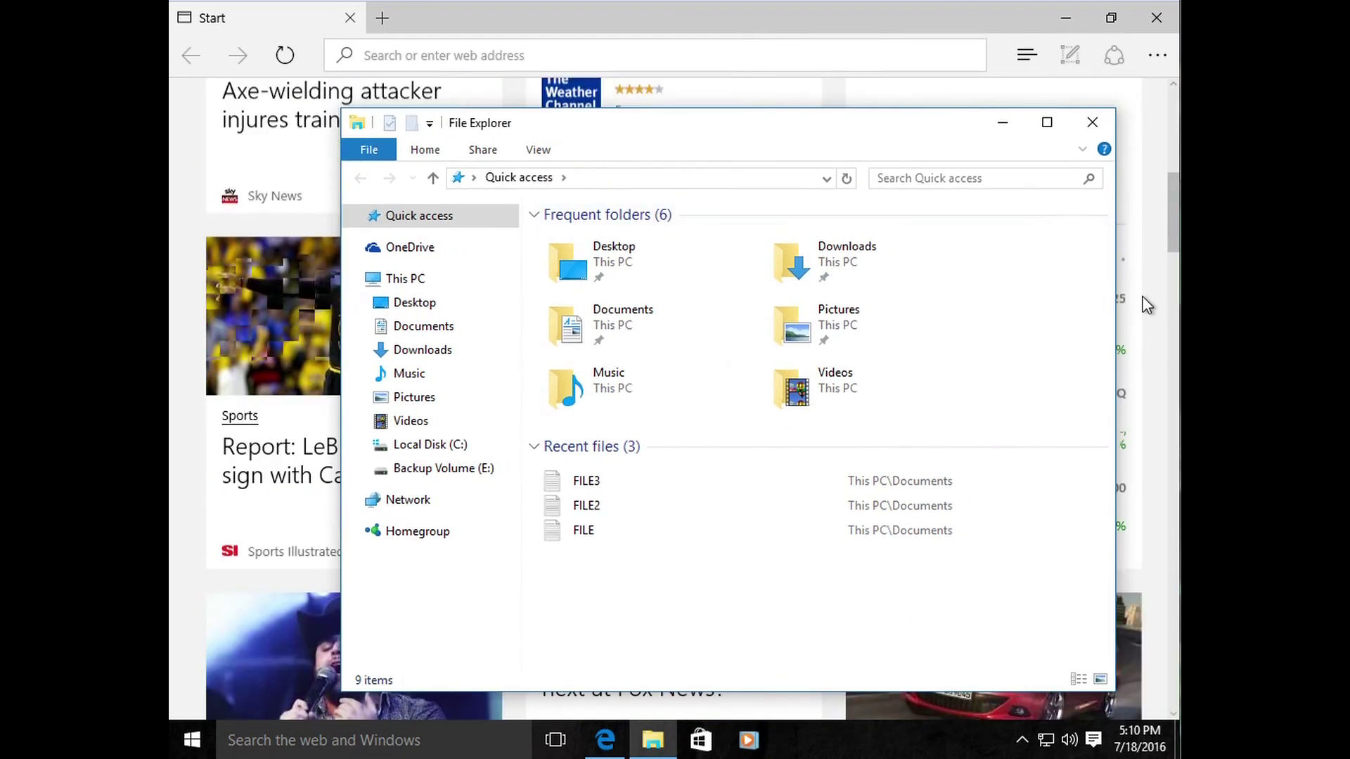
scroll(1143, 304, up, 5)
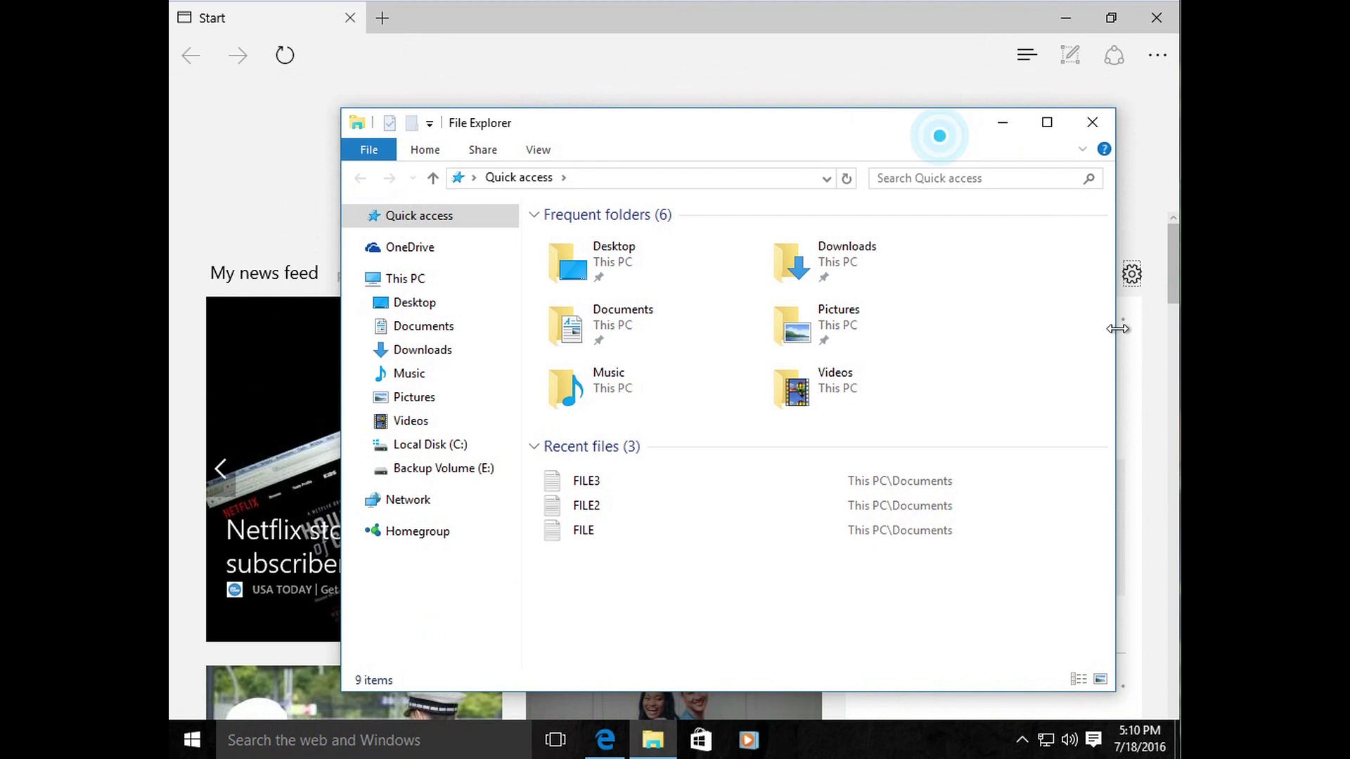
scroll(1148, 359, down, 6)
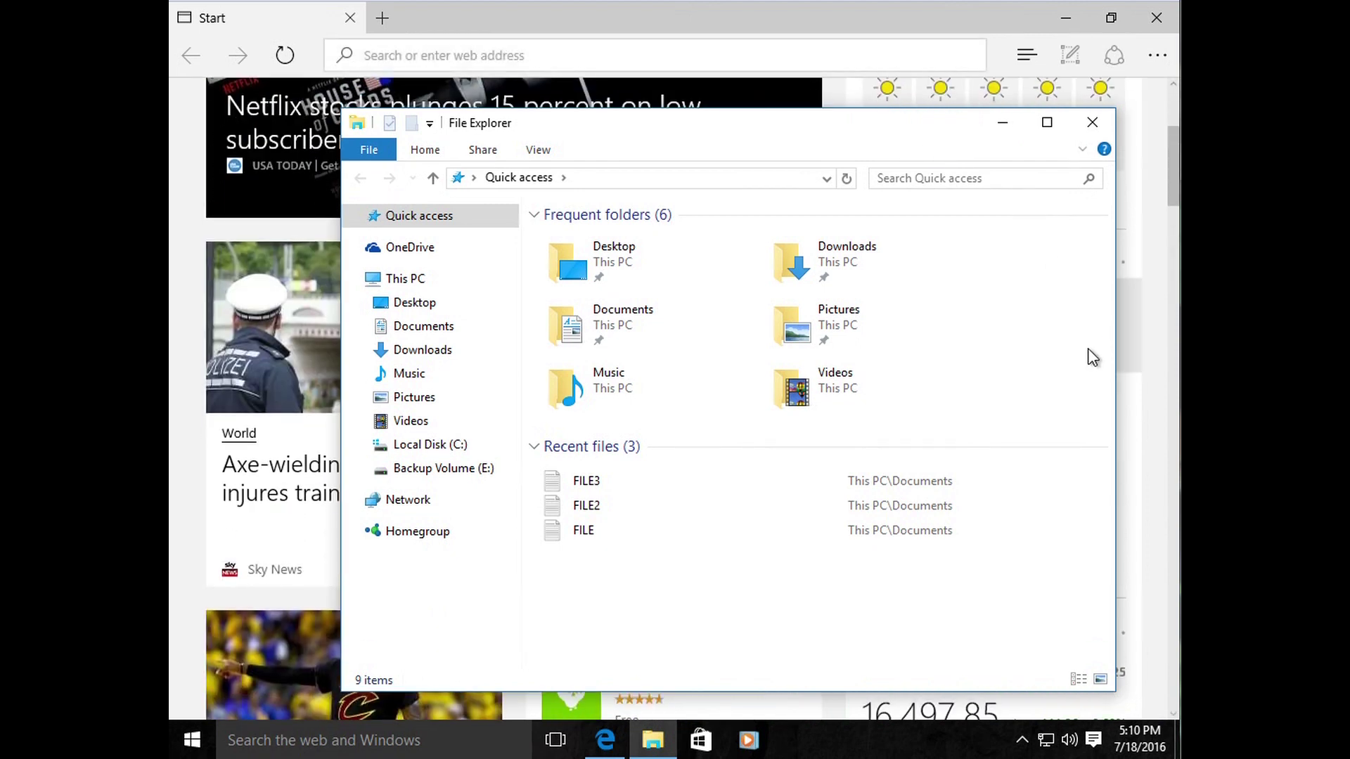
scroll(1145, 356, up, 6)
mouse_move(829, 123)
mouse_down()
mouse_move(714, 112)
mouse_move(696, 91)
mouse_move(812, 91)
mouse_move(764, 86)
mouse_move(815, 107)
mouse_up()
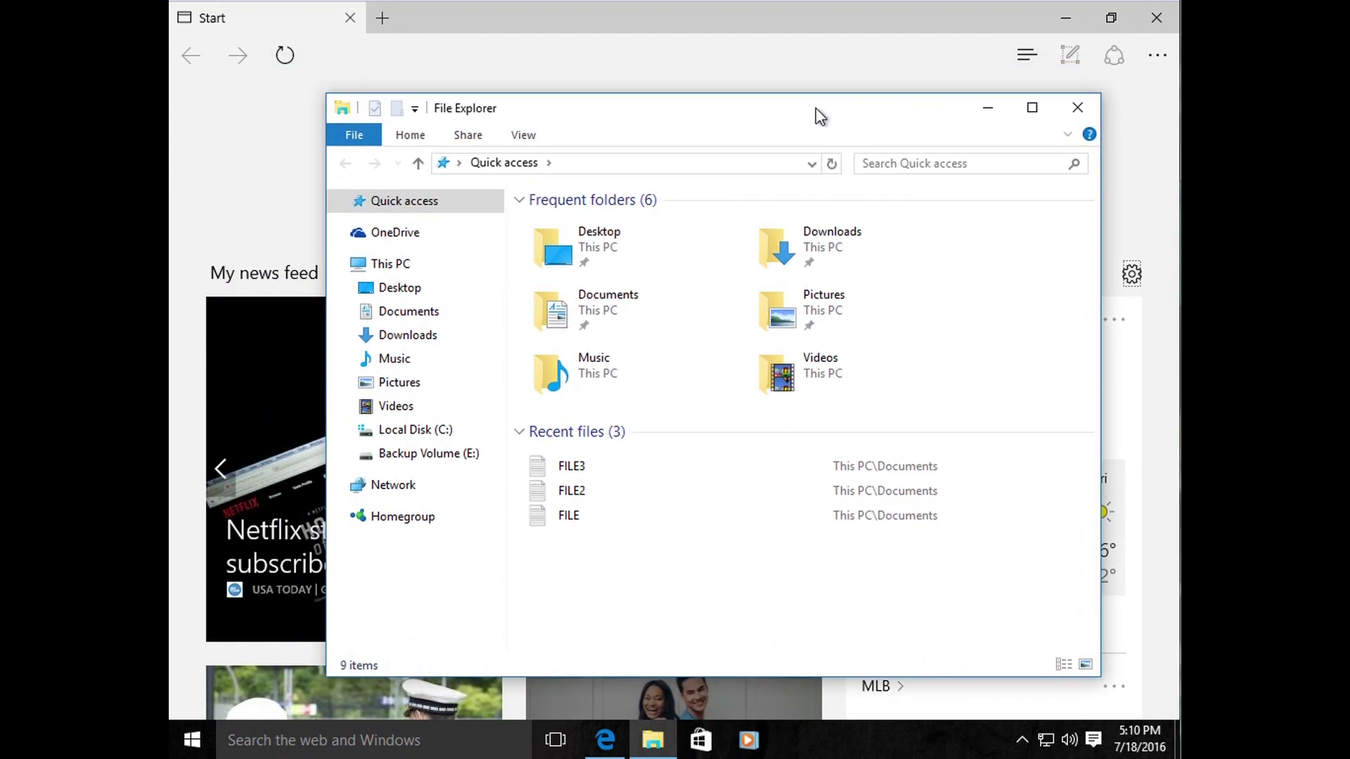
scroll(1150, 451, down, 15)
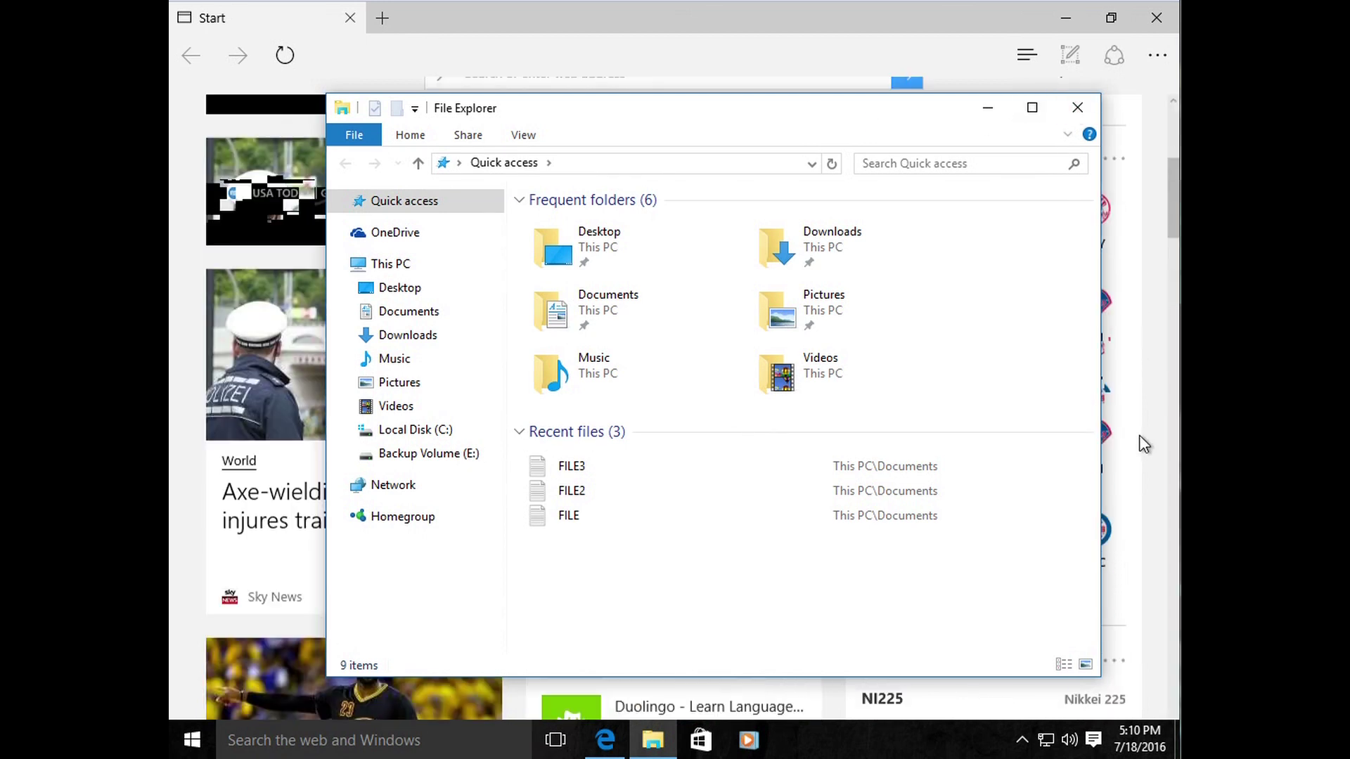
scroll(1125, 450, up, 15)
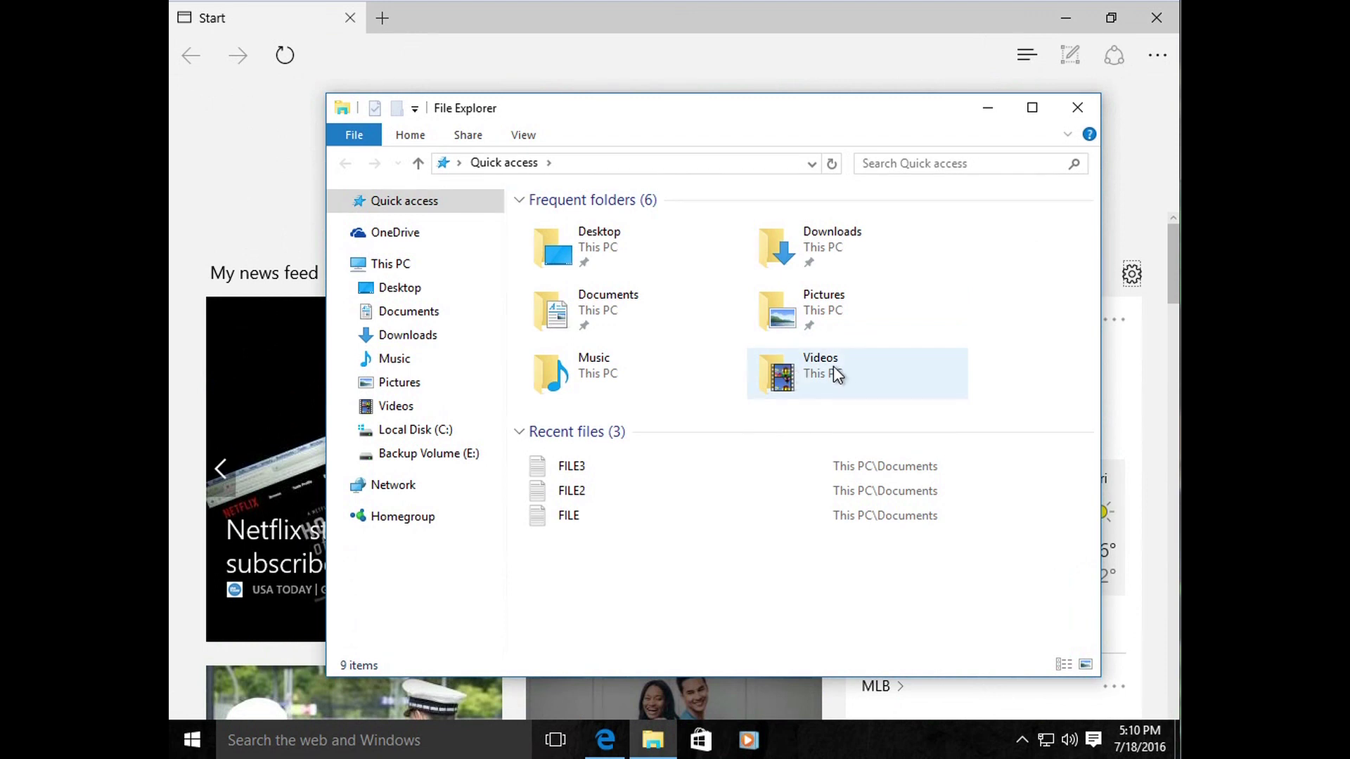
click(1073, 111)
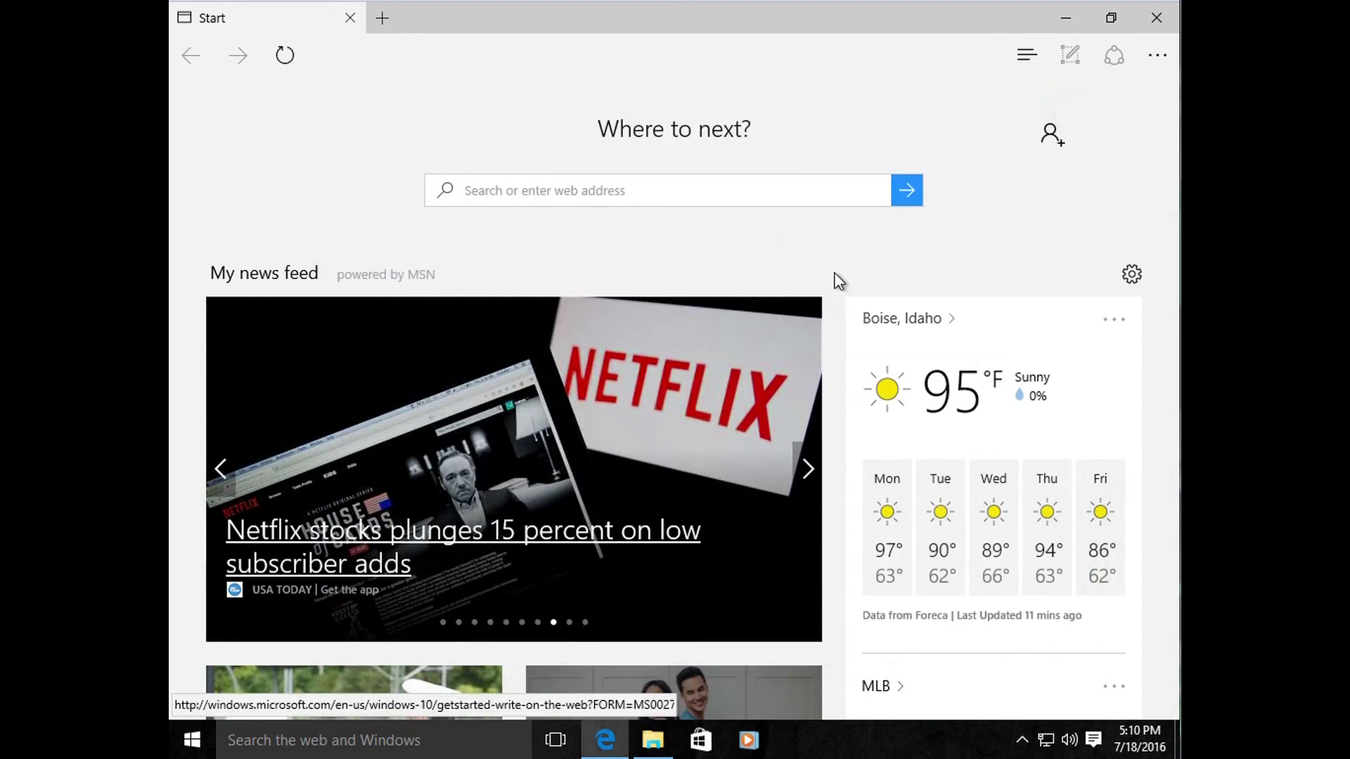
scroll(893, 447, down, 10)
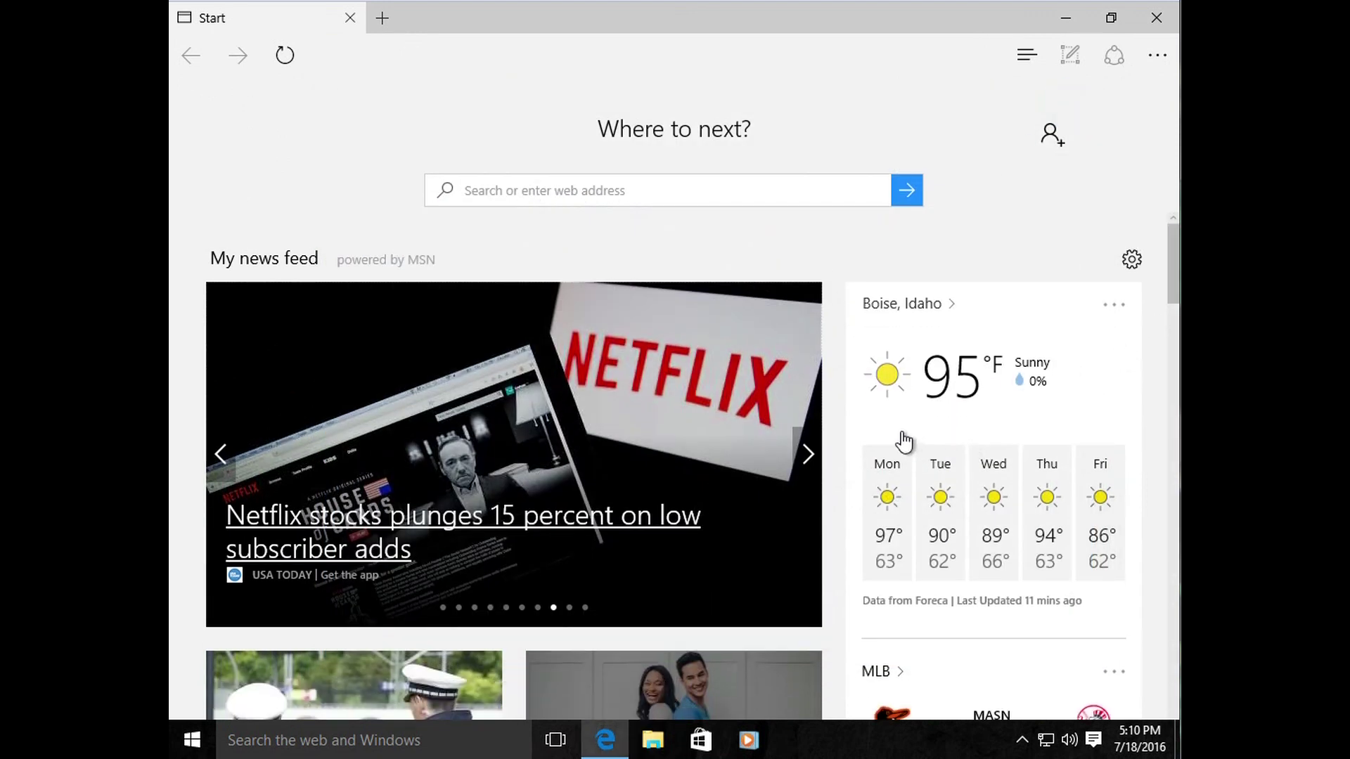
scroll(887, 454, down, 12)
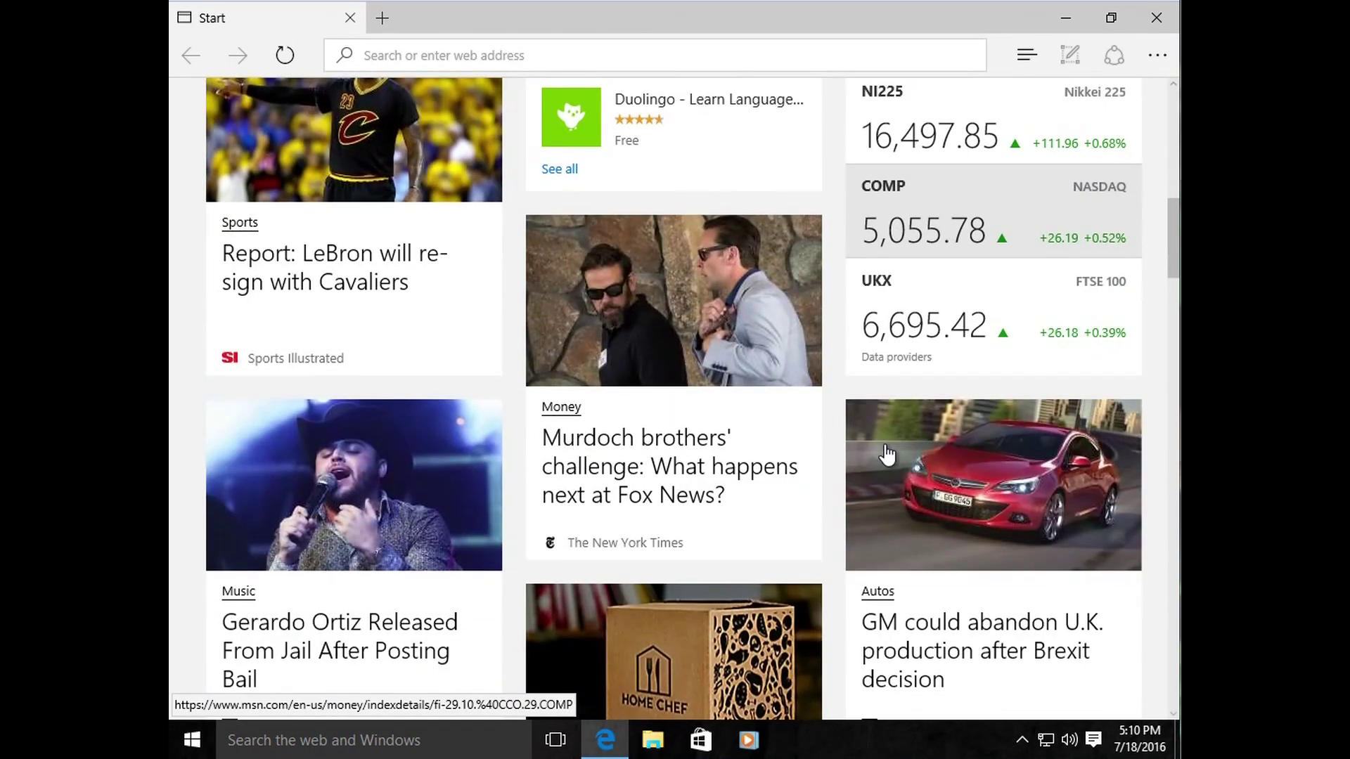
scroll(880, 456, down, 2)
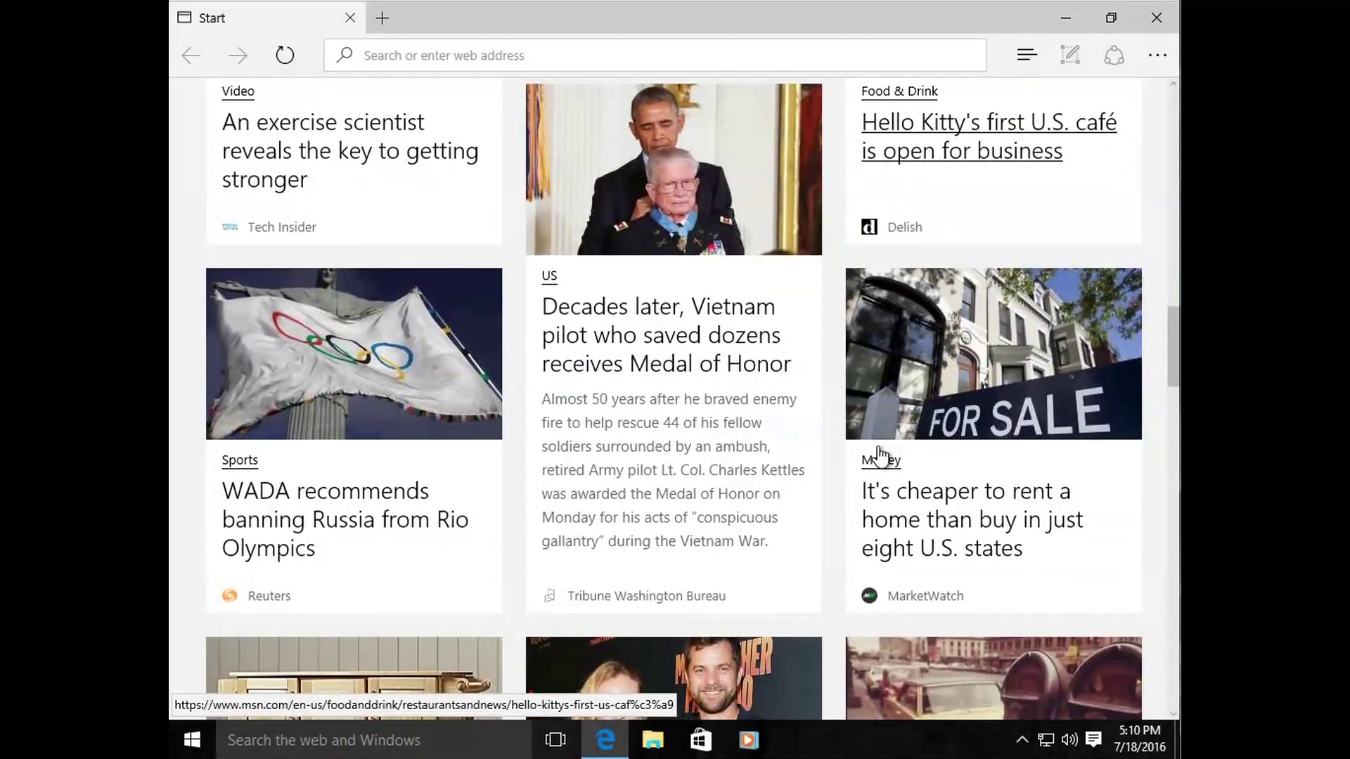
scroll(880, 455, down, 7)
scroll(878, 455, down, 6)
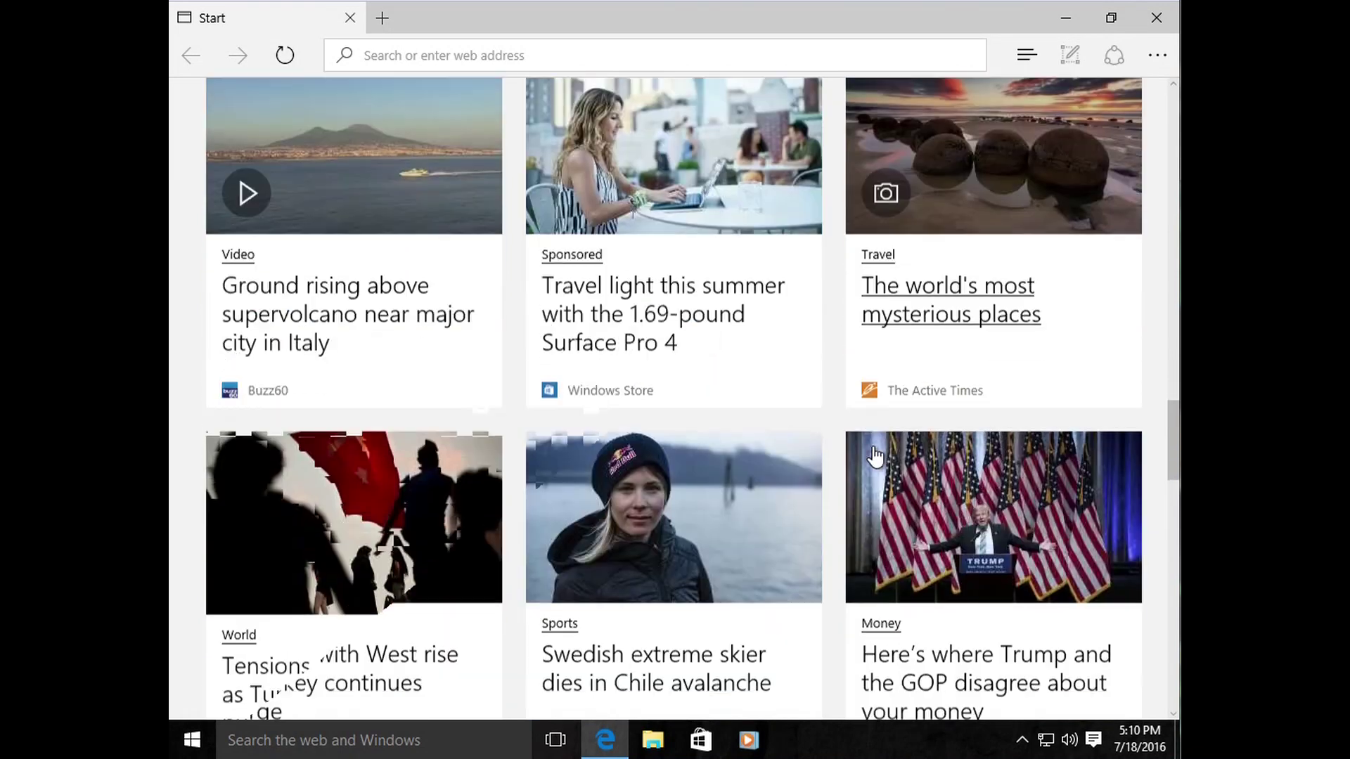
scroll(874, 455, up, 20)
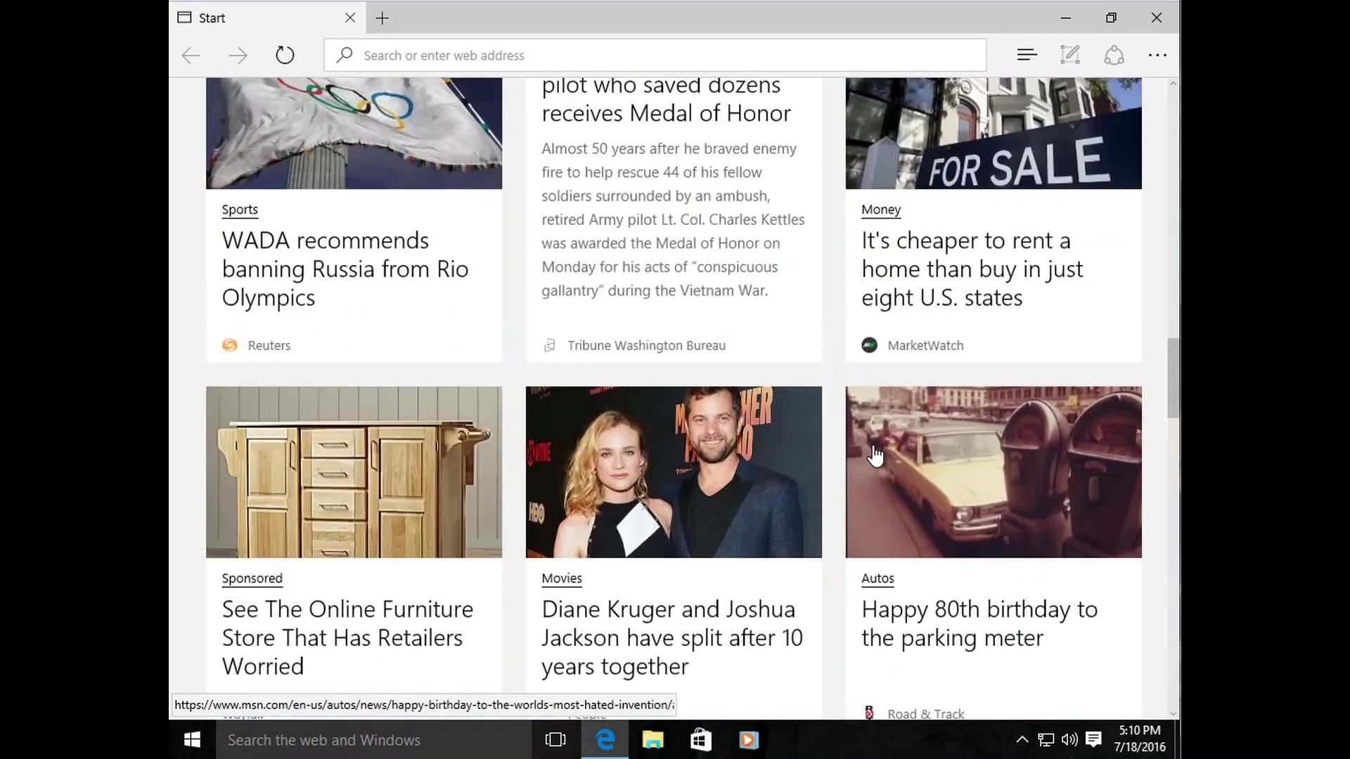
scroll(874, 455, up, 10)
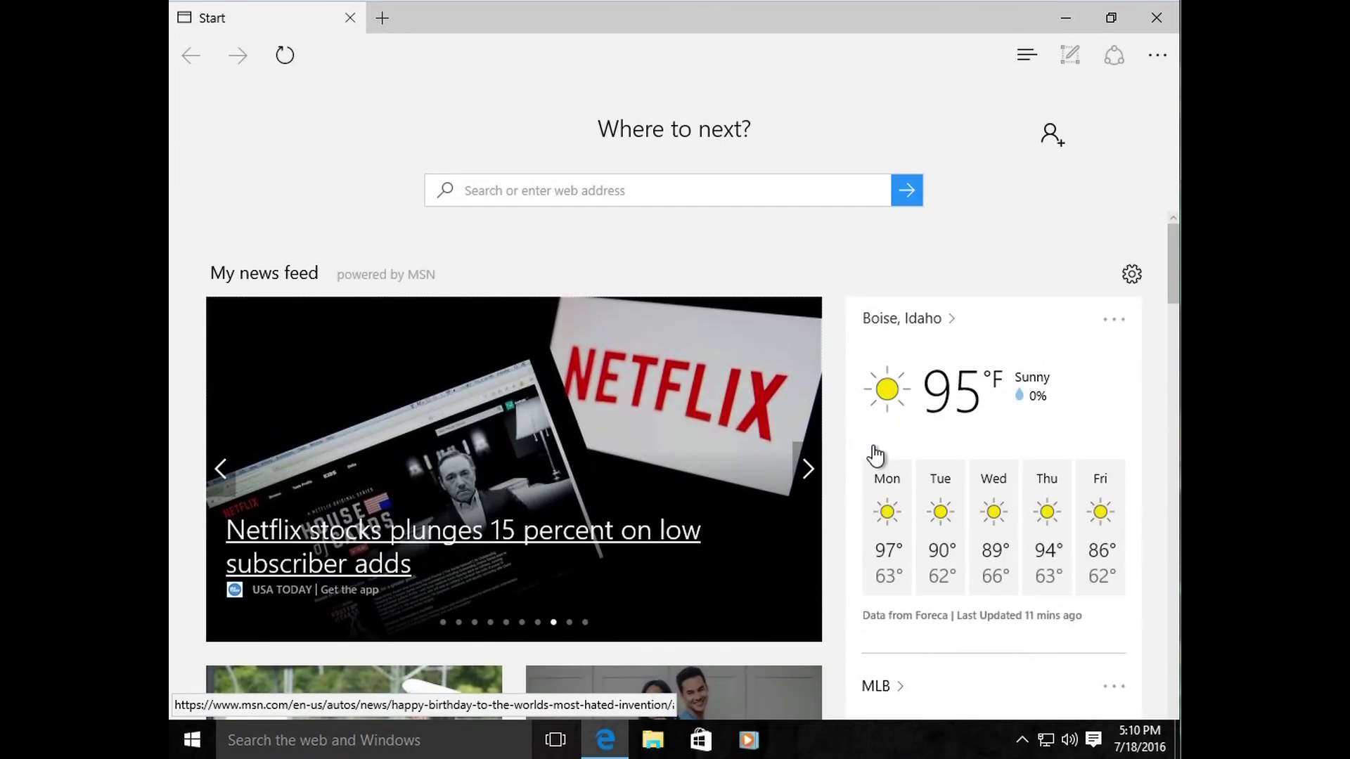
scroll(875, 454, down, 7)
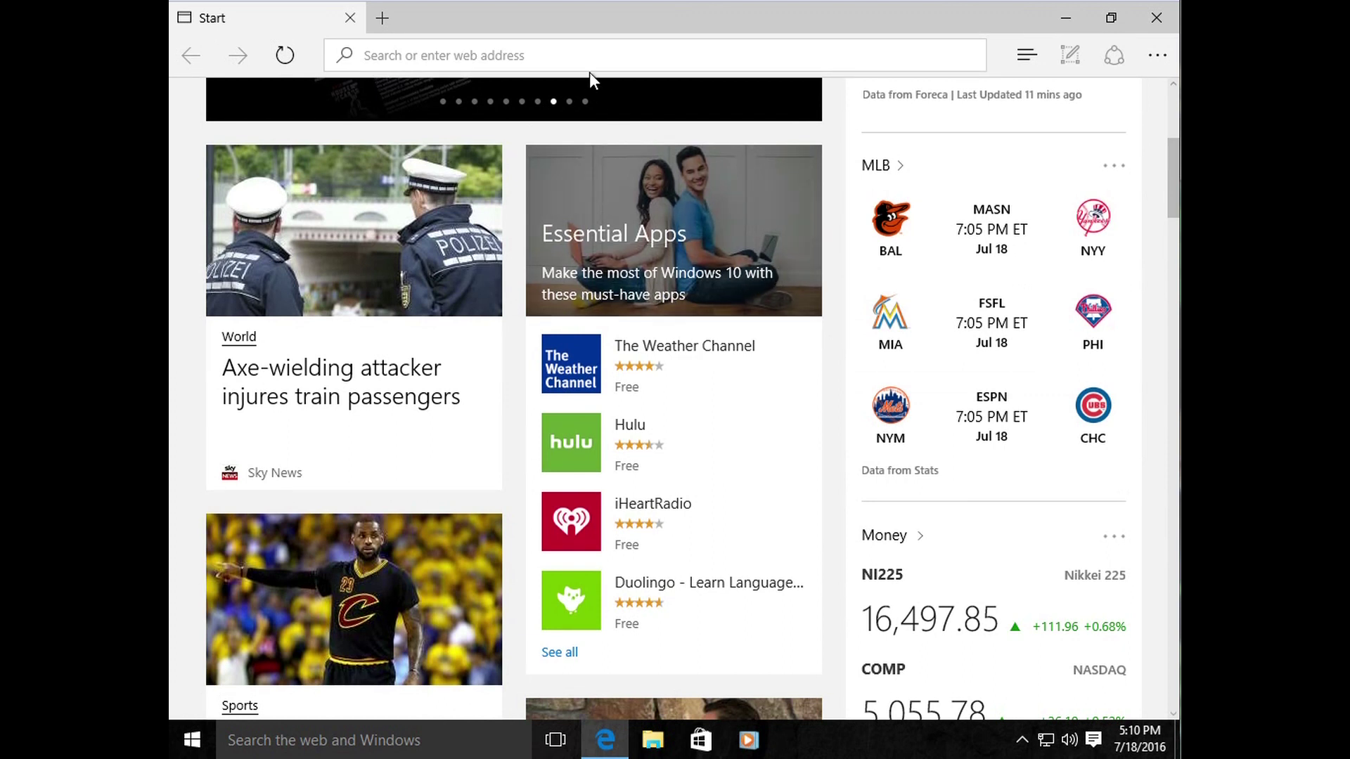
click(578, 58)
click(662, 55)
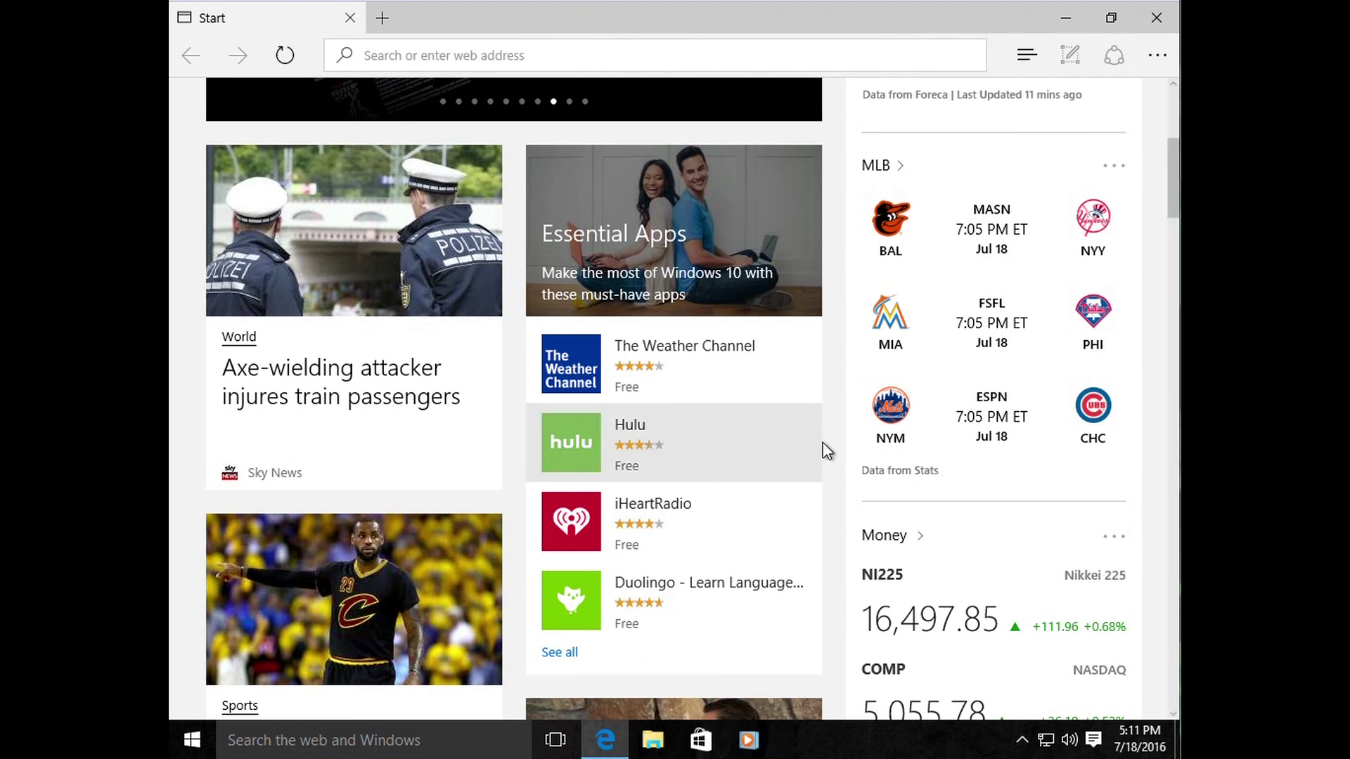
click(285, 62)
click(526, 59)
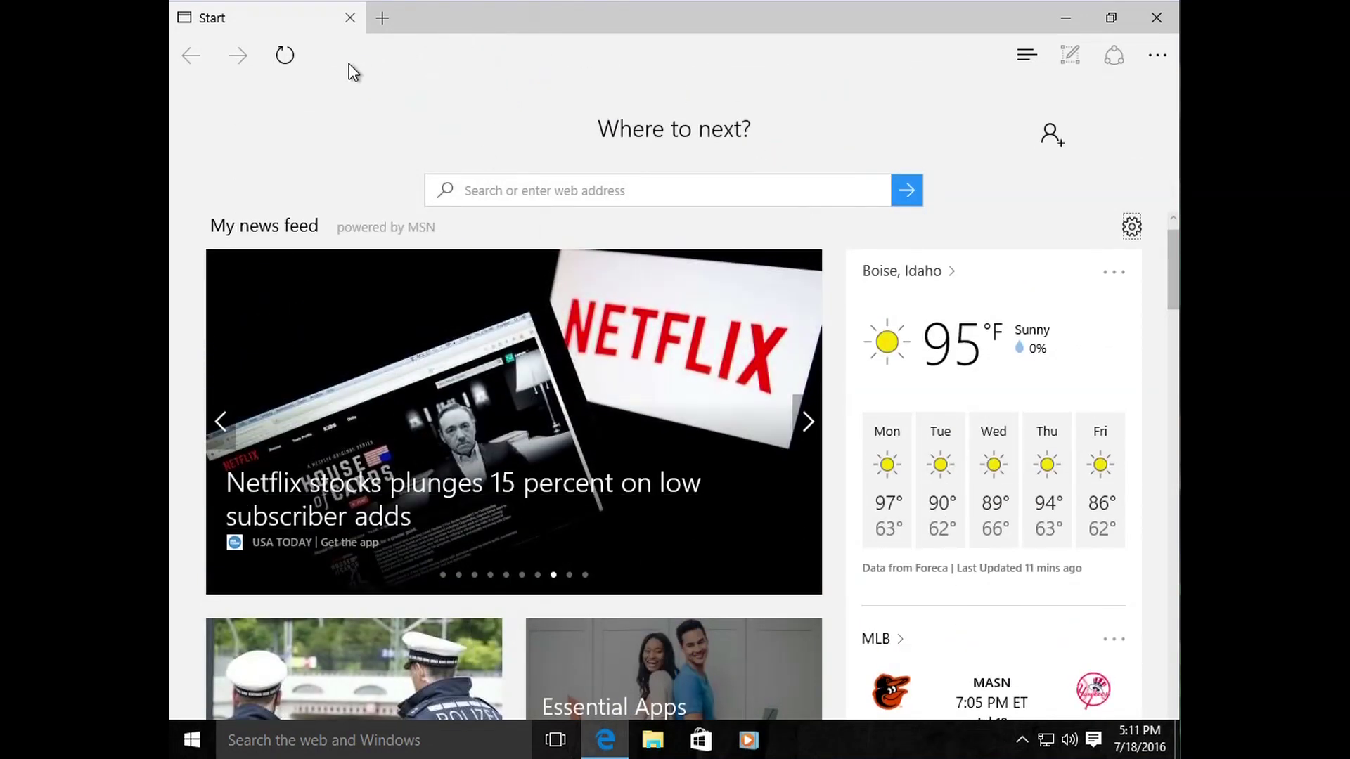
scroll(797, 309, down, 5)
scroll(787, 362, up, 6)
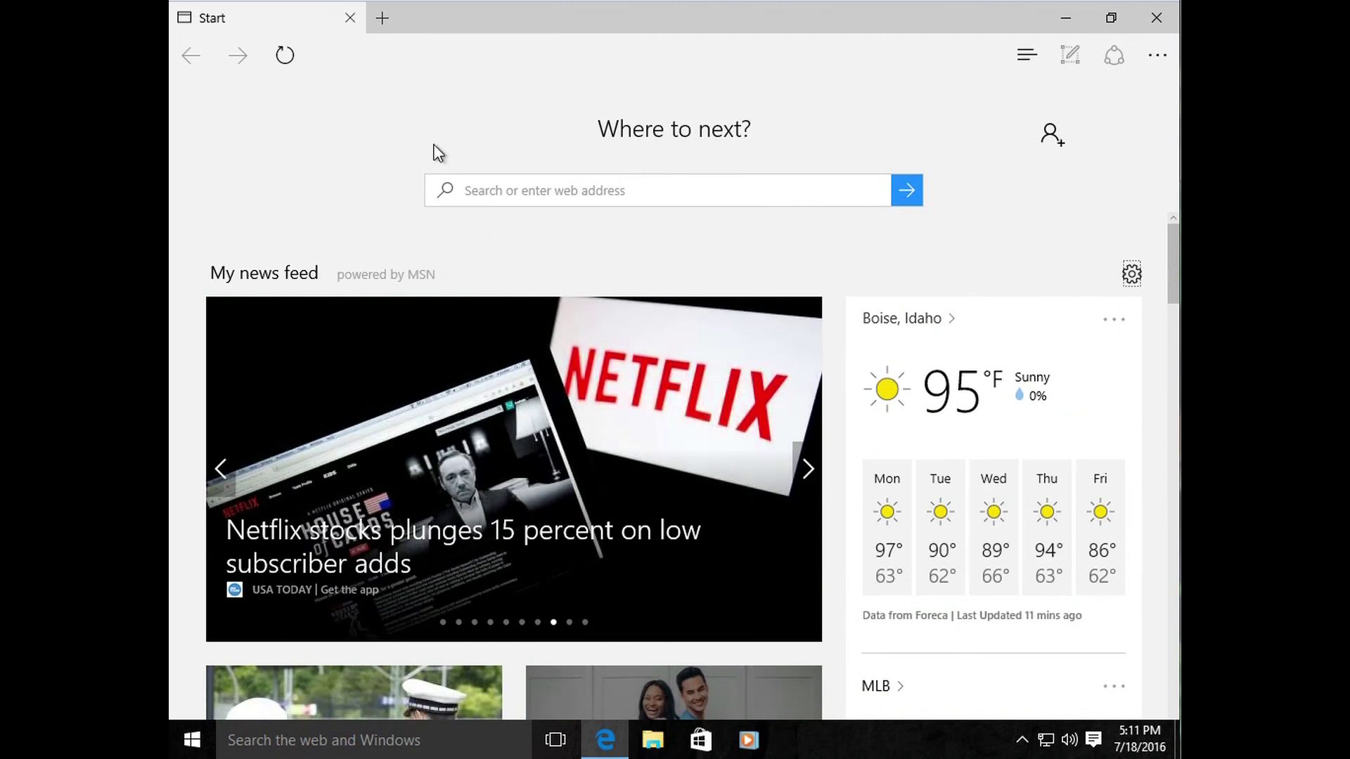
click(417, 55)
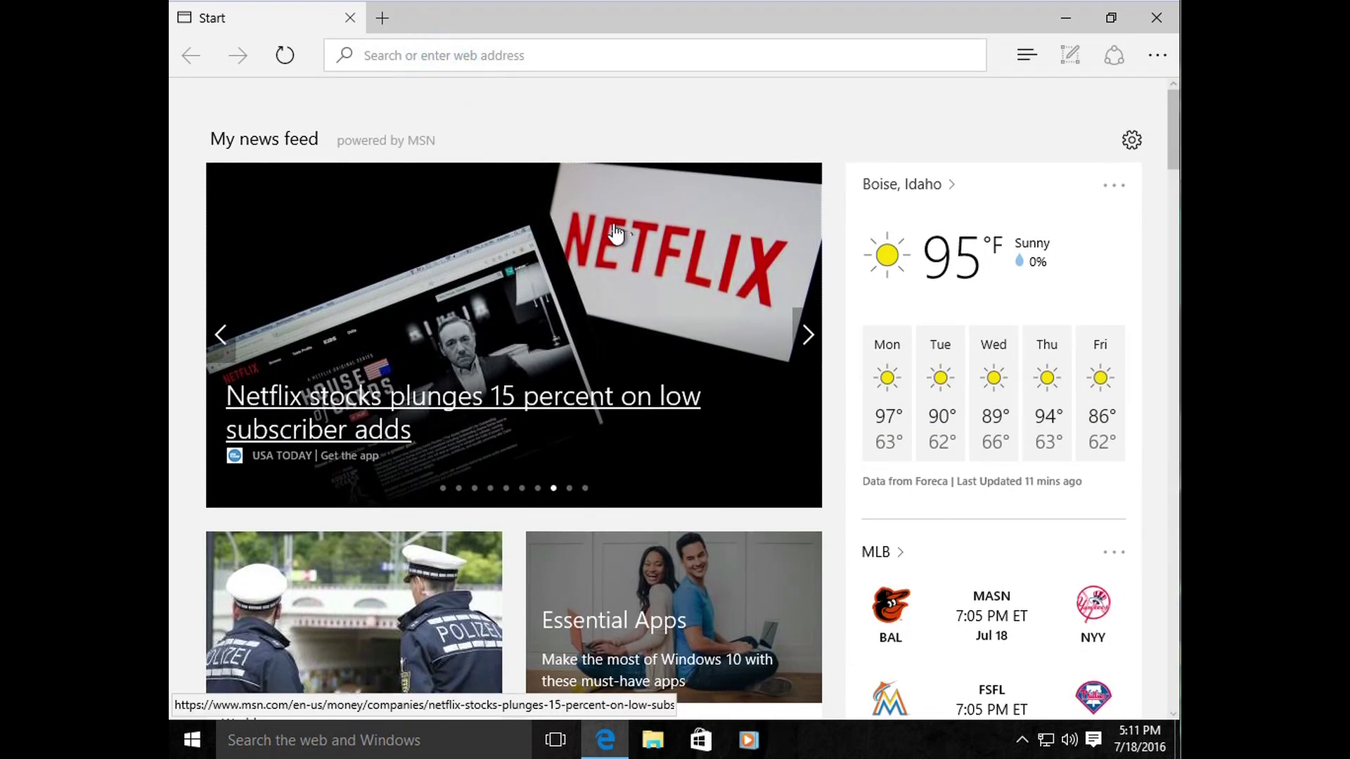
scroll(723, 325, down, 6)
scroll(696, 350, up, 8)
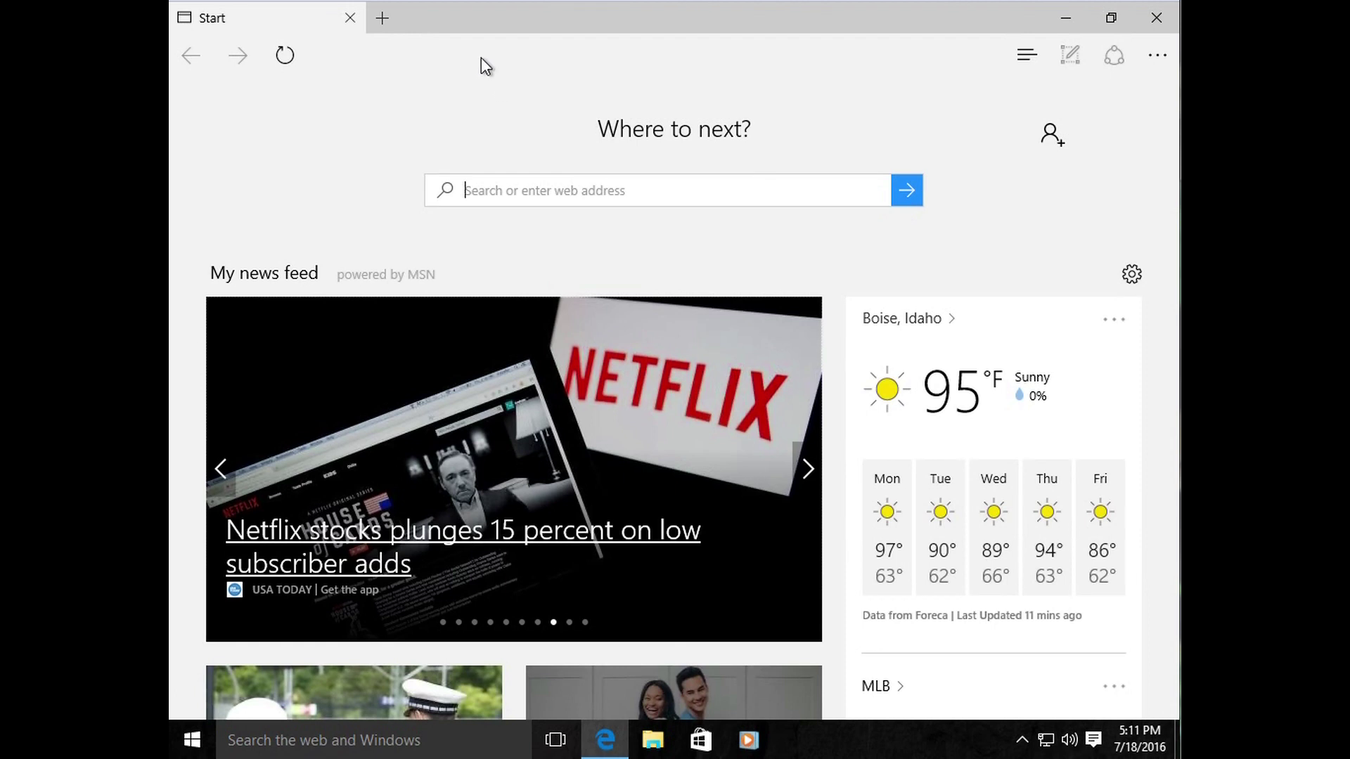
scroll(481, 57, down, 2)
click(452, 54)
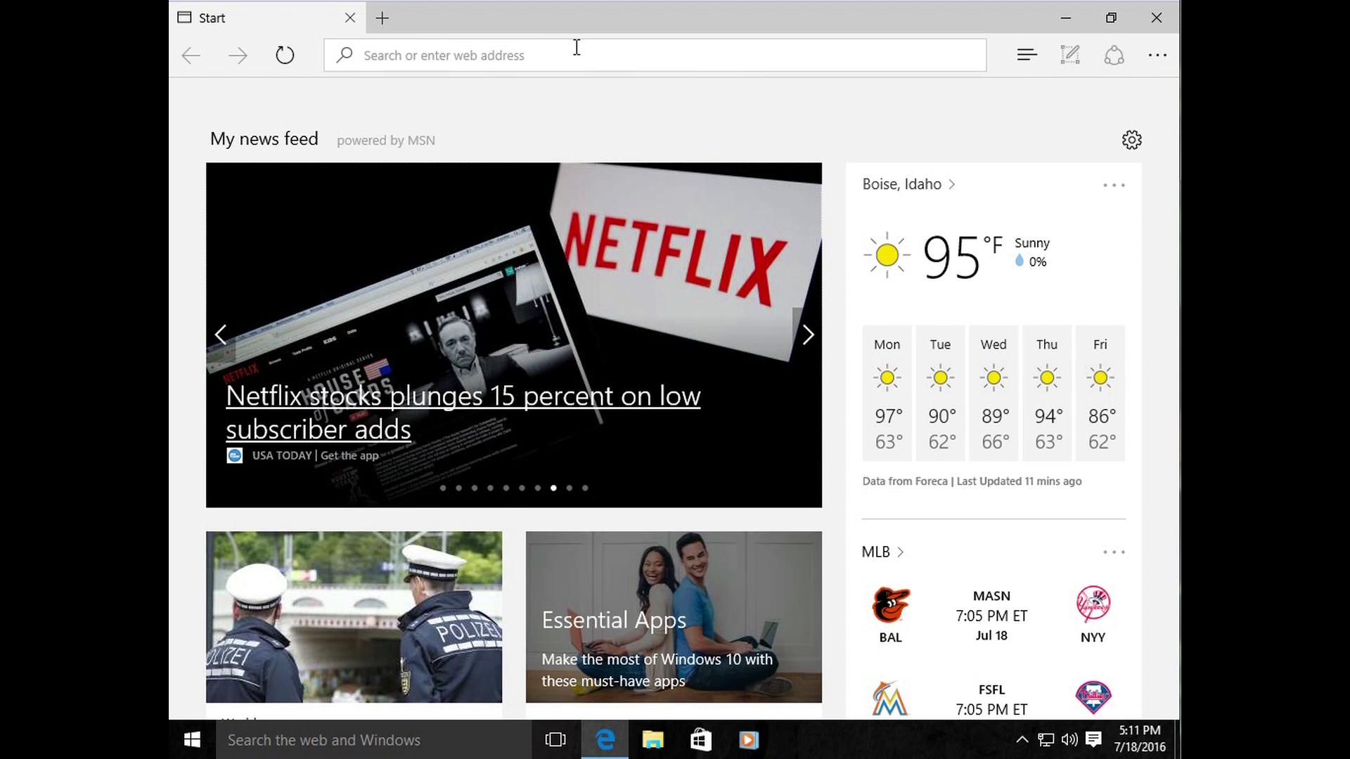
Step: Complete the address 'facebook' as facebook.com and load the Facebook log-in page
text(facebook)
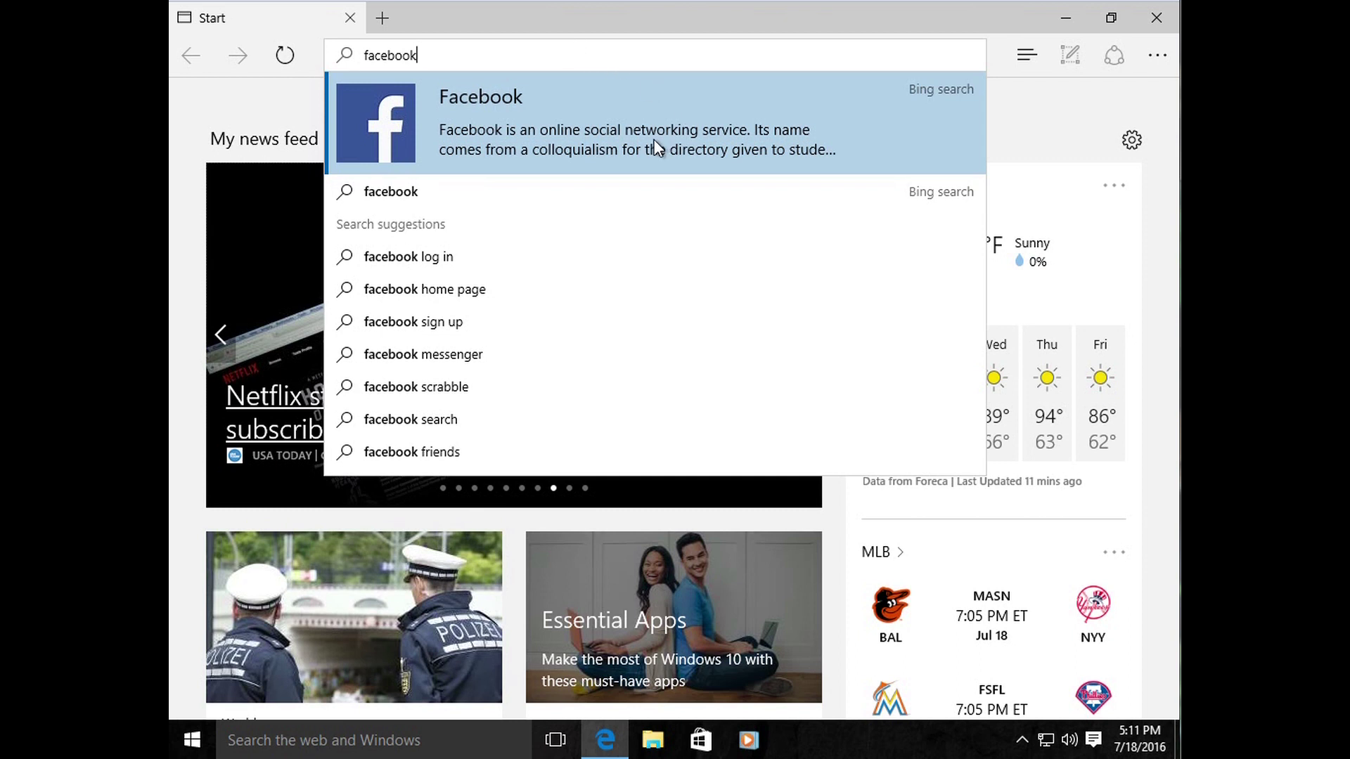
click(690, 55)
click(516, 57)
text(.com)
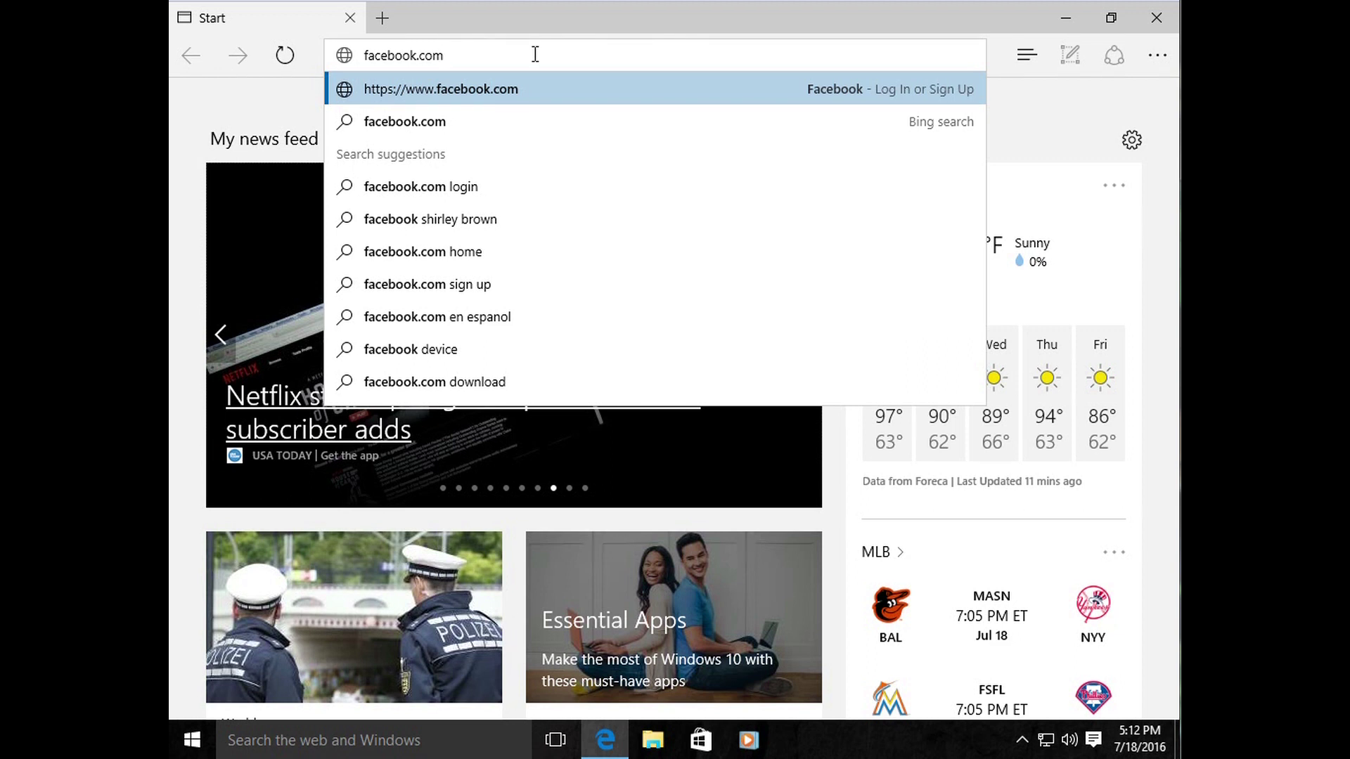
key(Return)
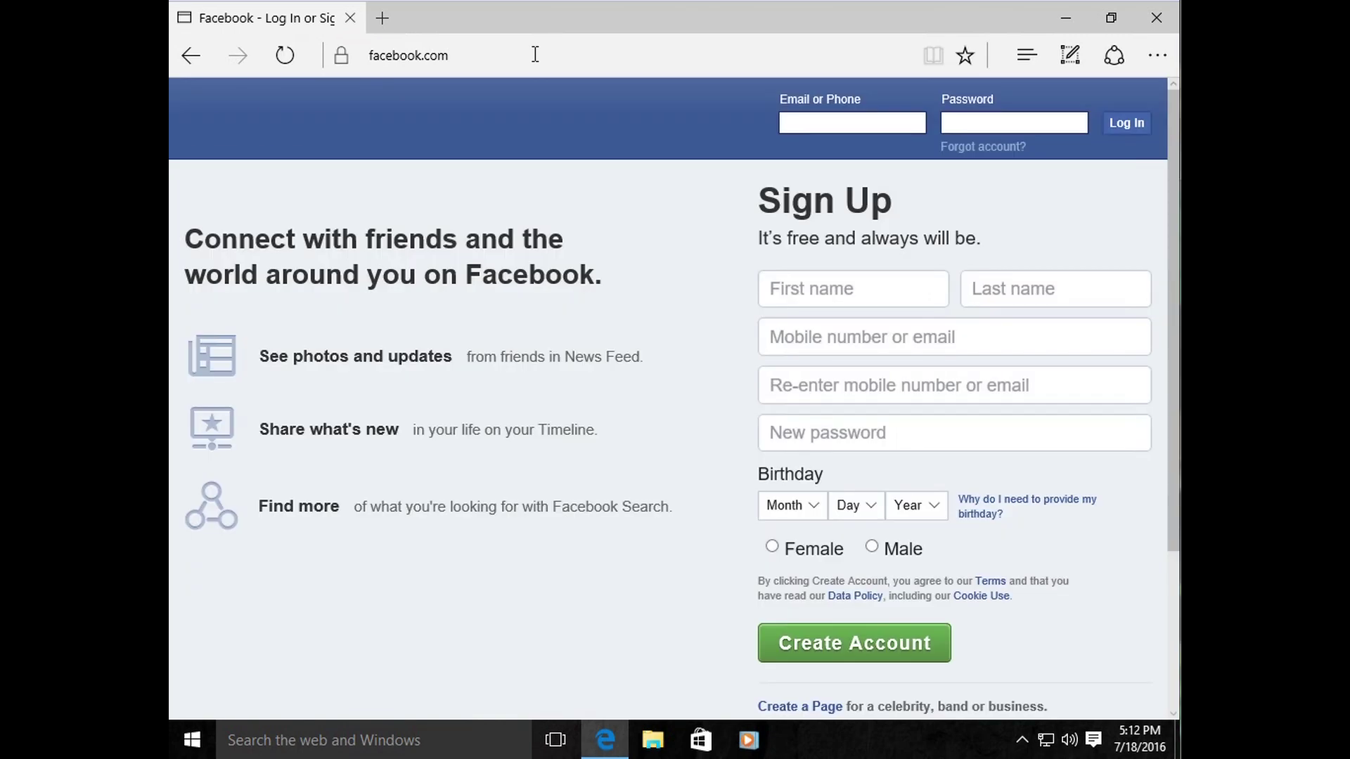
click(535, 54)
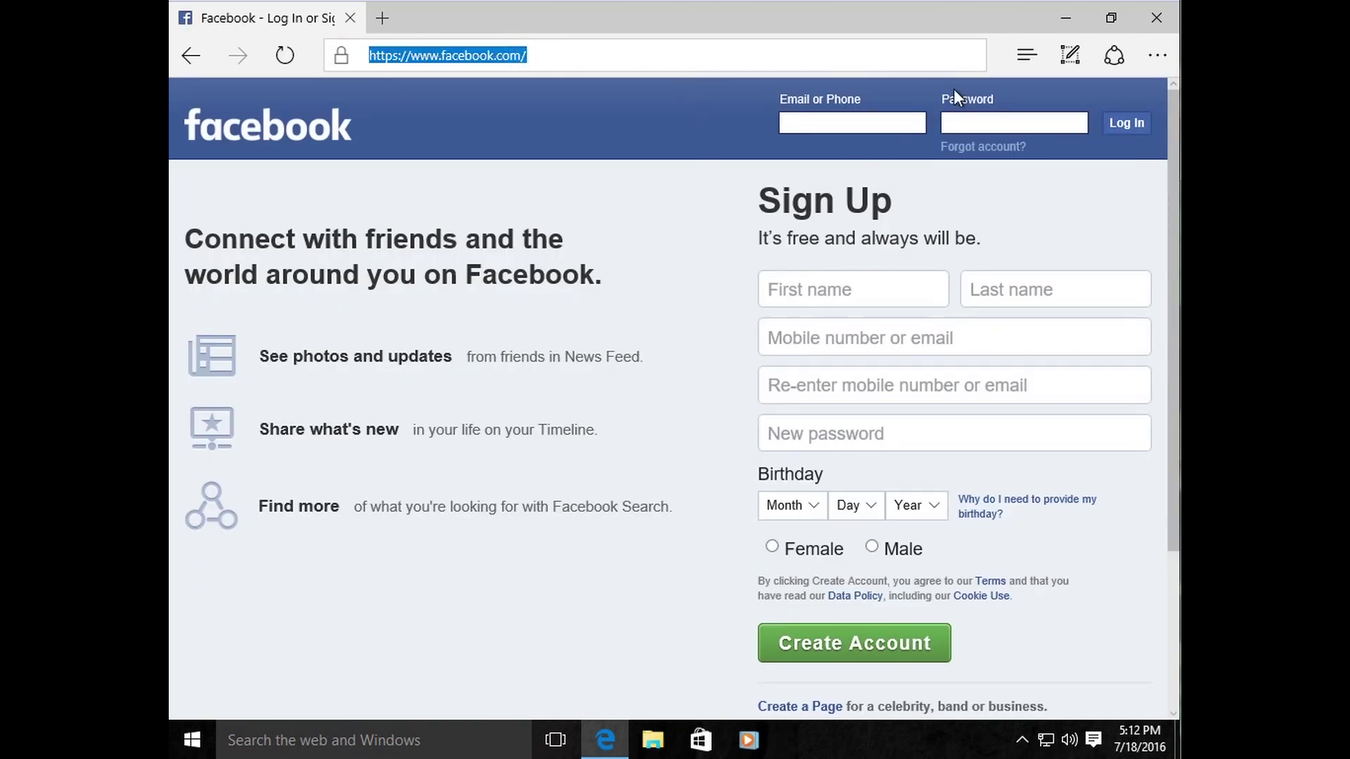
click(537, 53)
click(832, 127)
click(452, 54)
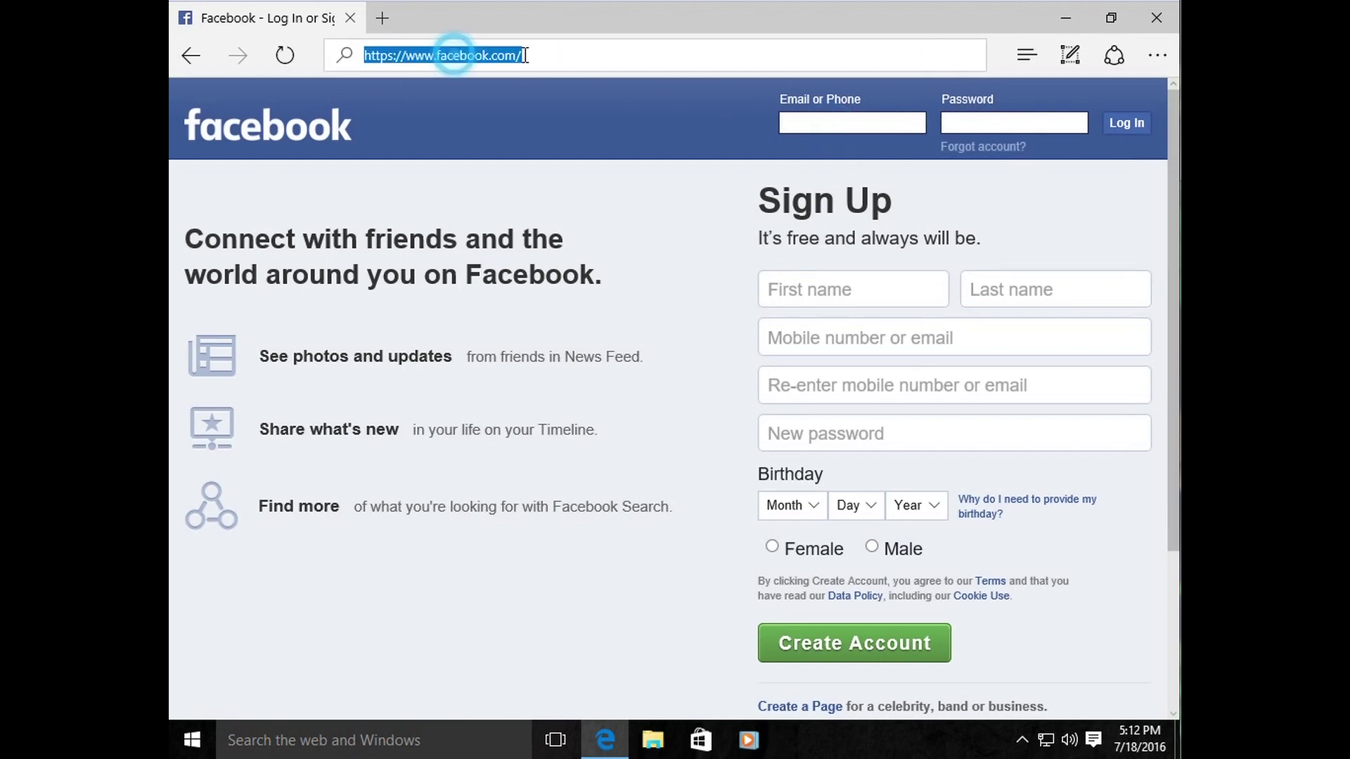
key(BackSpace)
text(ww)
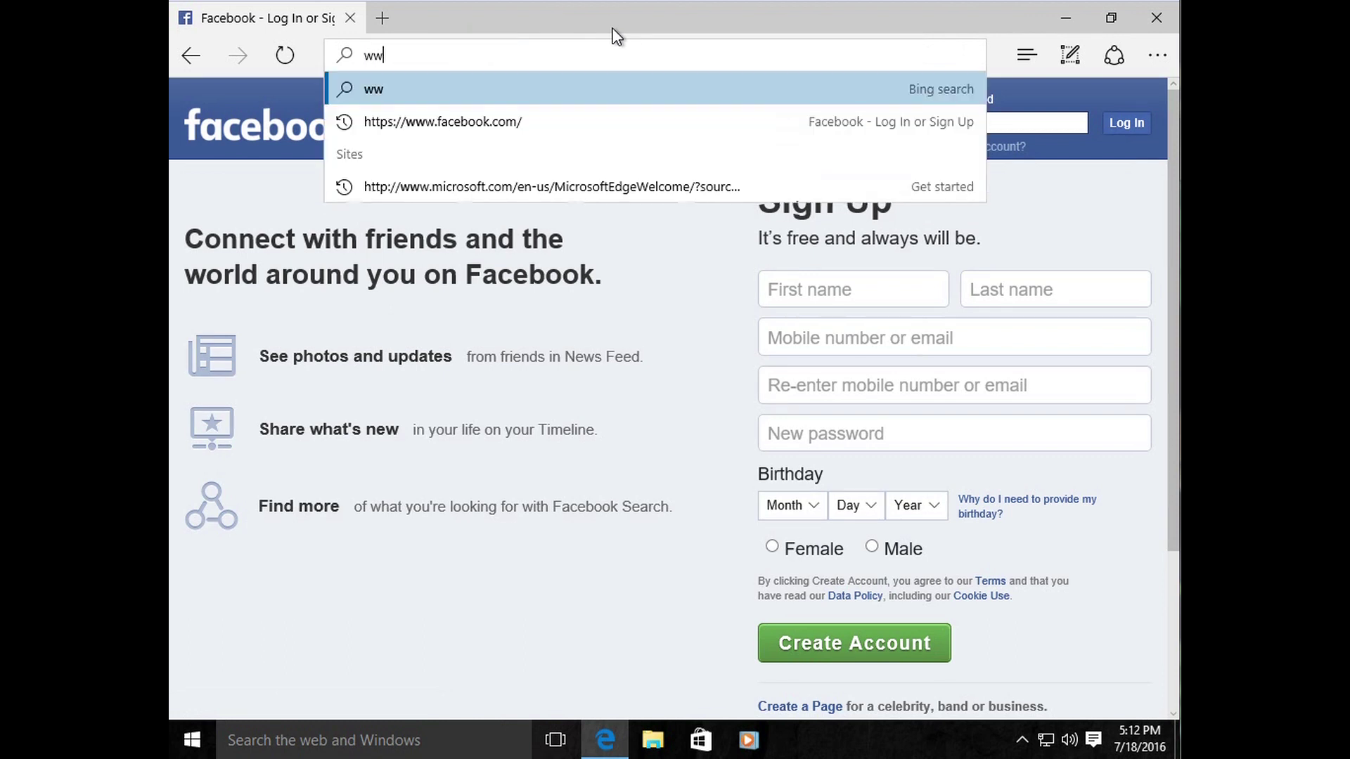
text(w.google.com)
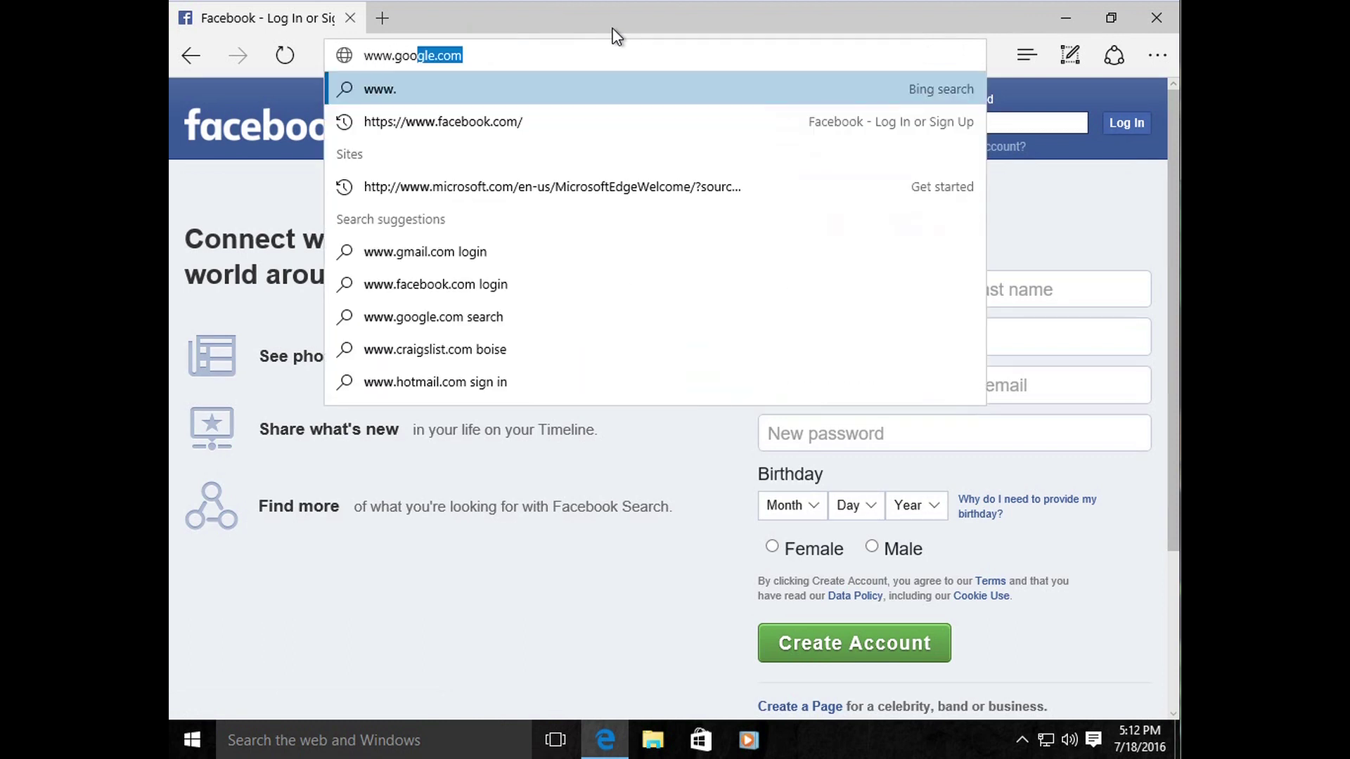
key(Return)
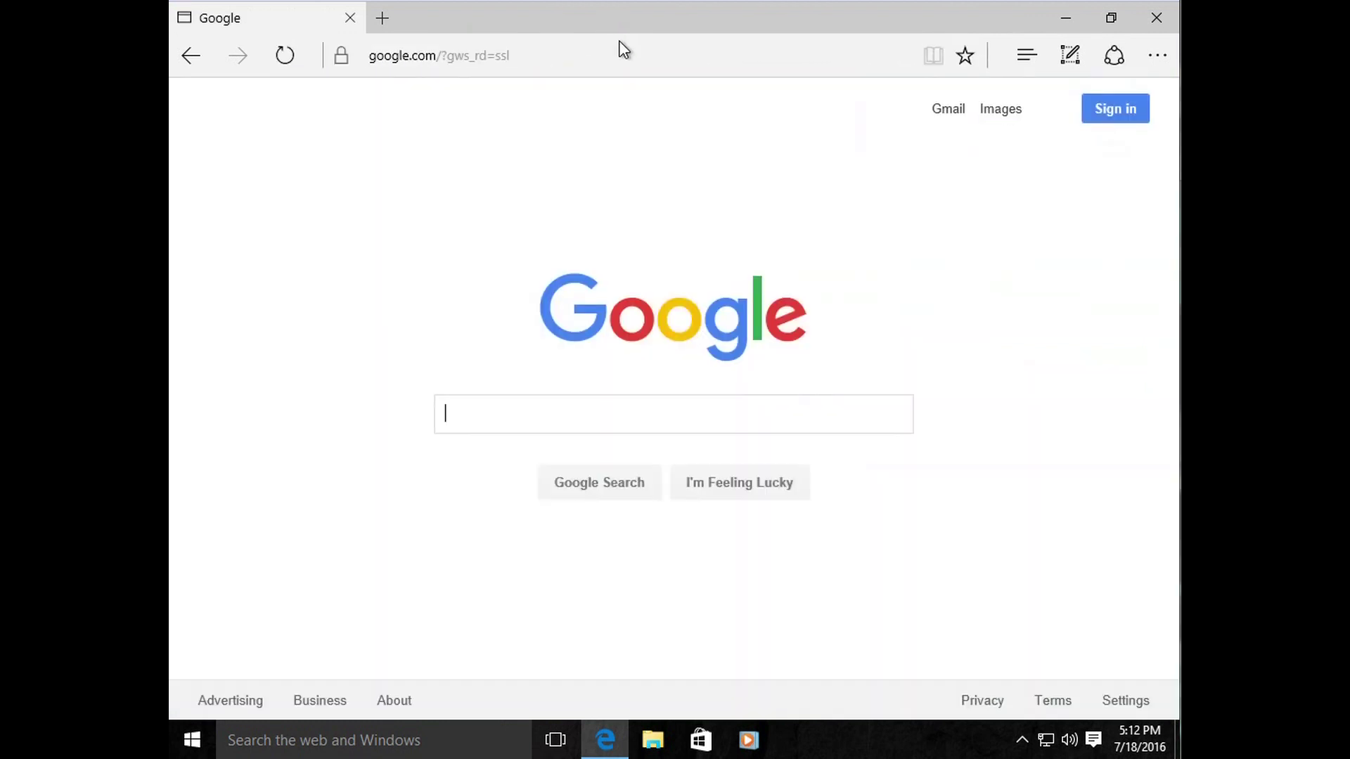
Step: Enter alexanderhealth.net as the address to open Alexander's Blog
click(618, 51)
text(www.)
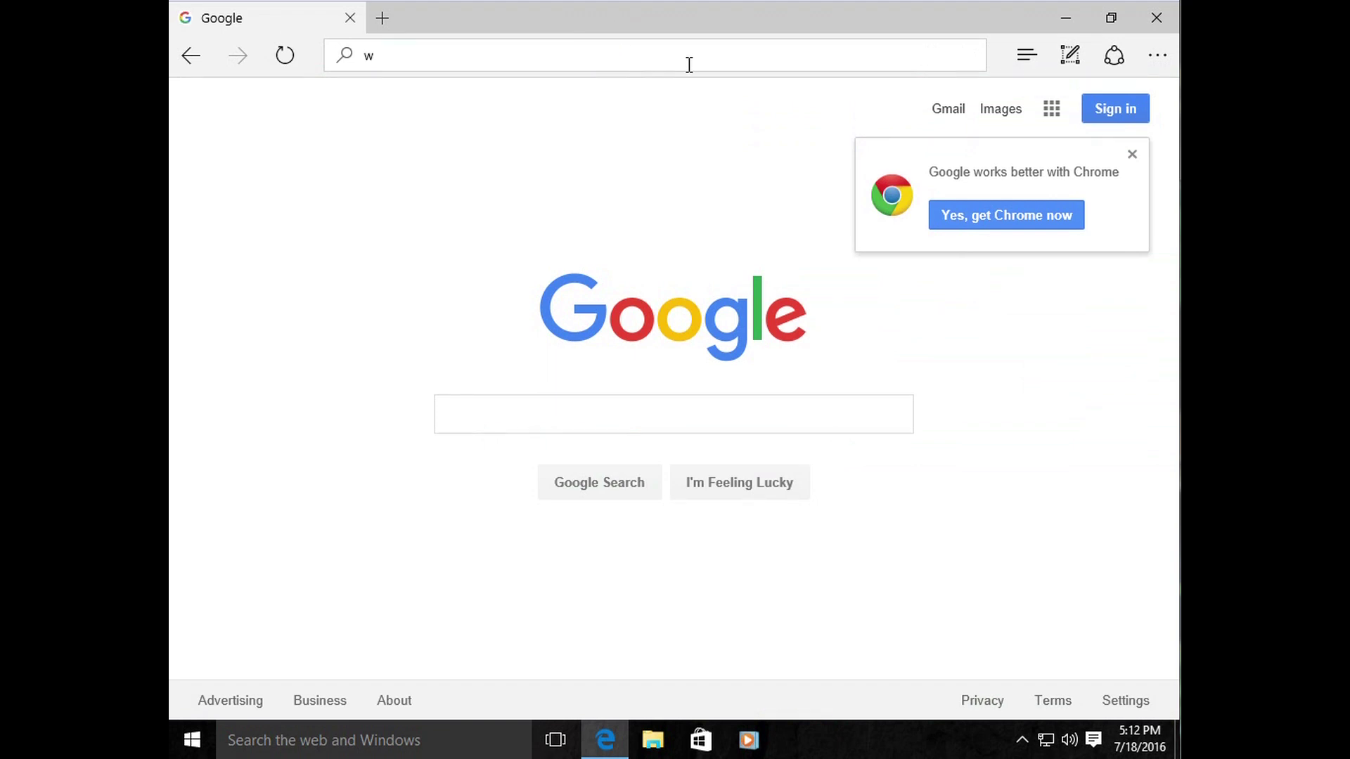
key(BackSpace)
key(BackSpace)
key(BackSpace)
key(BackSpace)
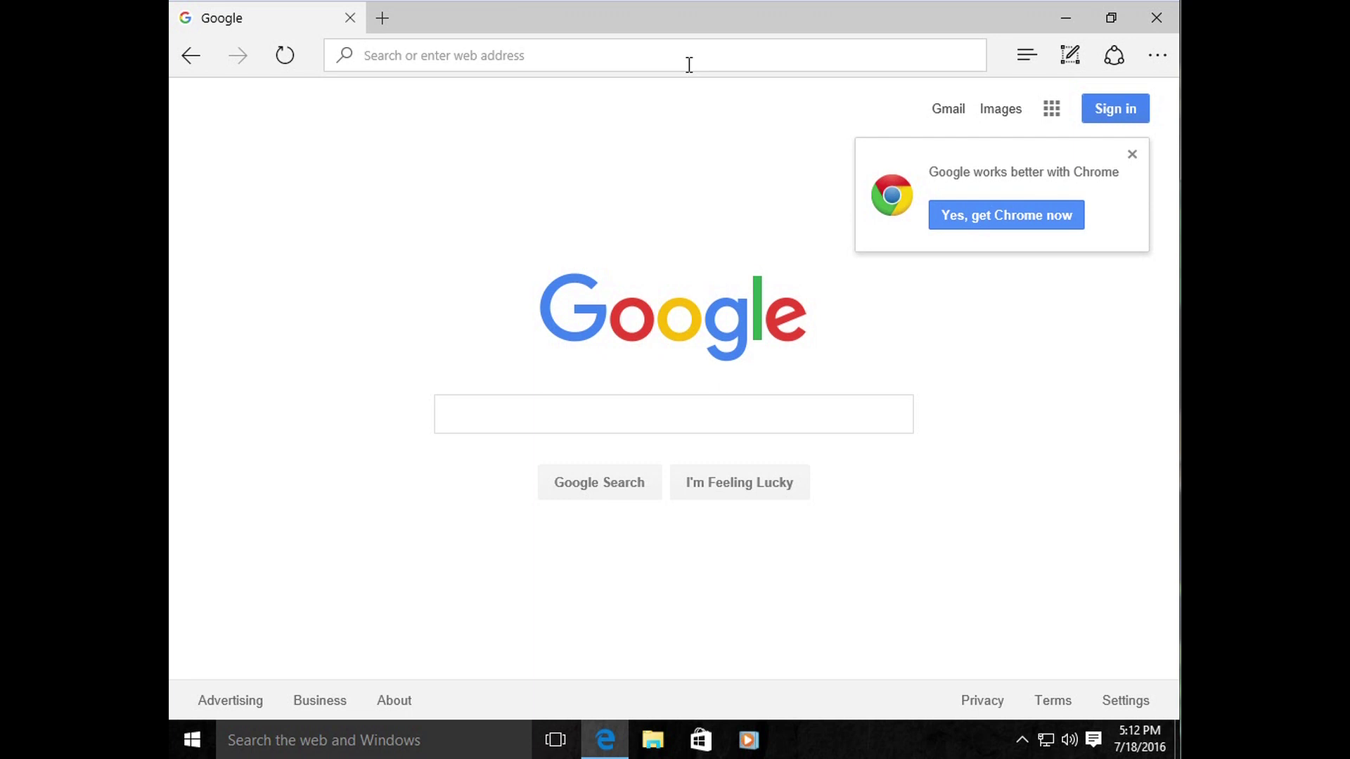
text(alexanderheal)
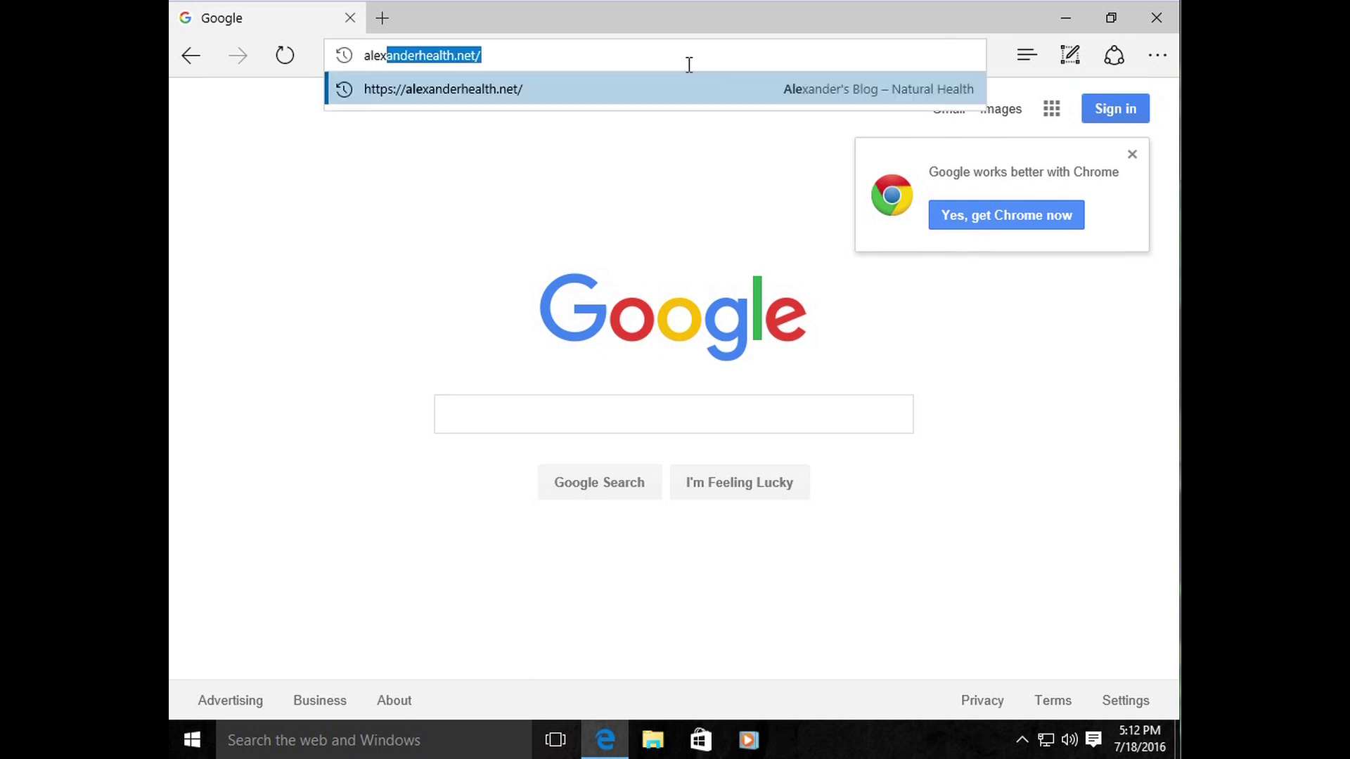
text(th.net)
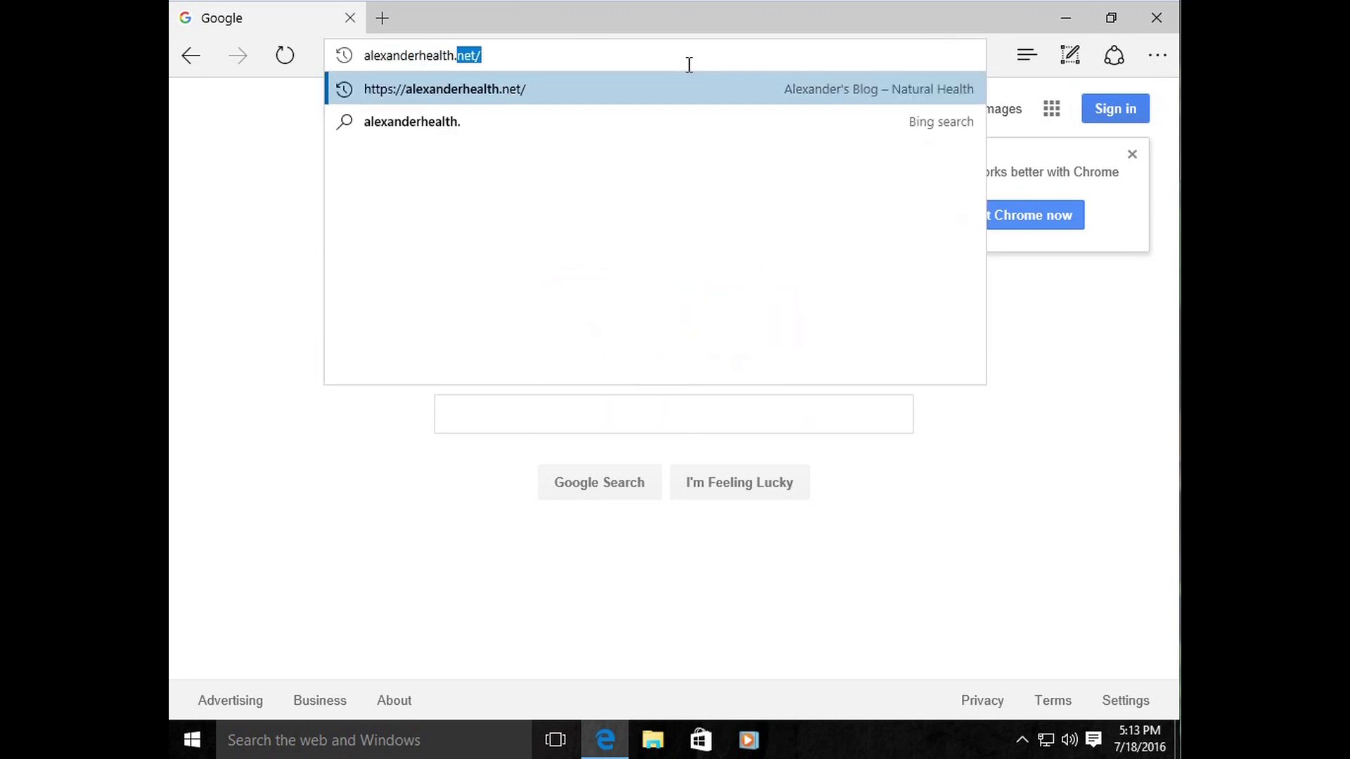
key(Return)
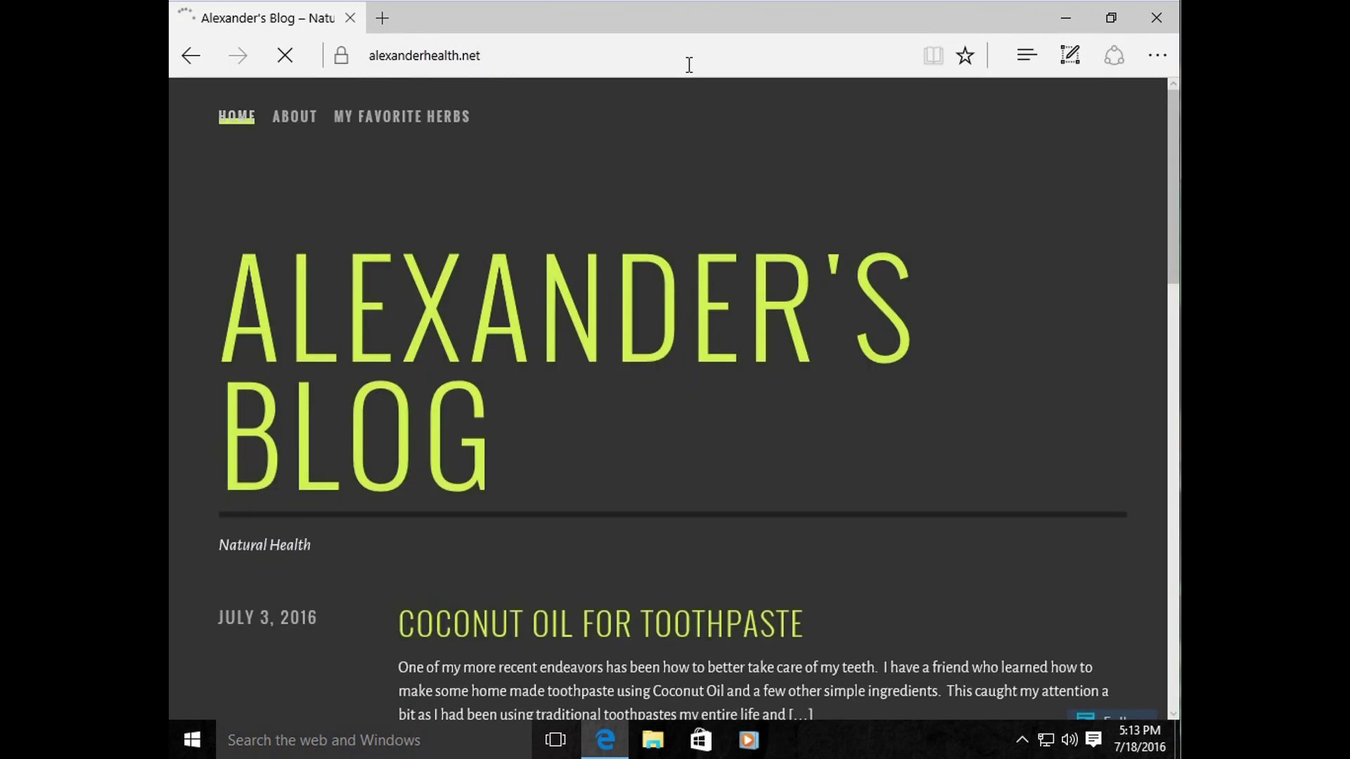
Step: Replace the blog's address with msn.com and load the MSN home page
scroll(708, 260, down, 5)
scroll(738, 301, up, 5)
click(467, 55)
click(515, 56)
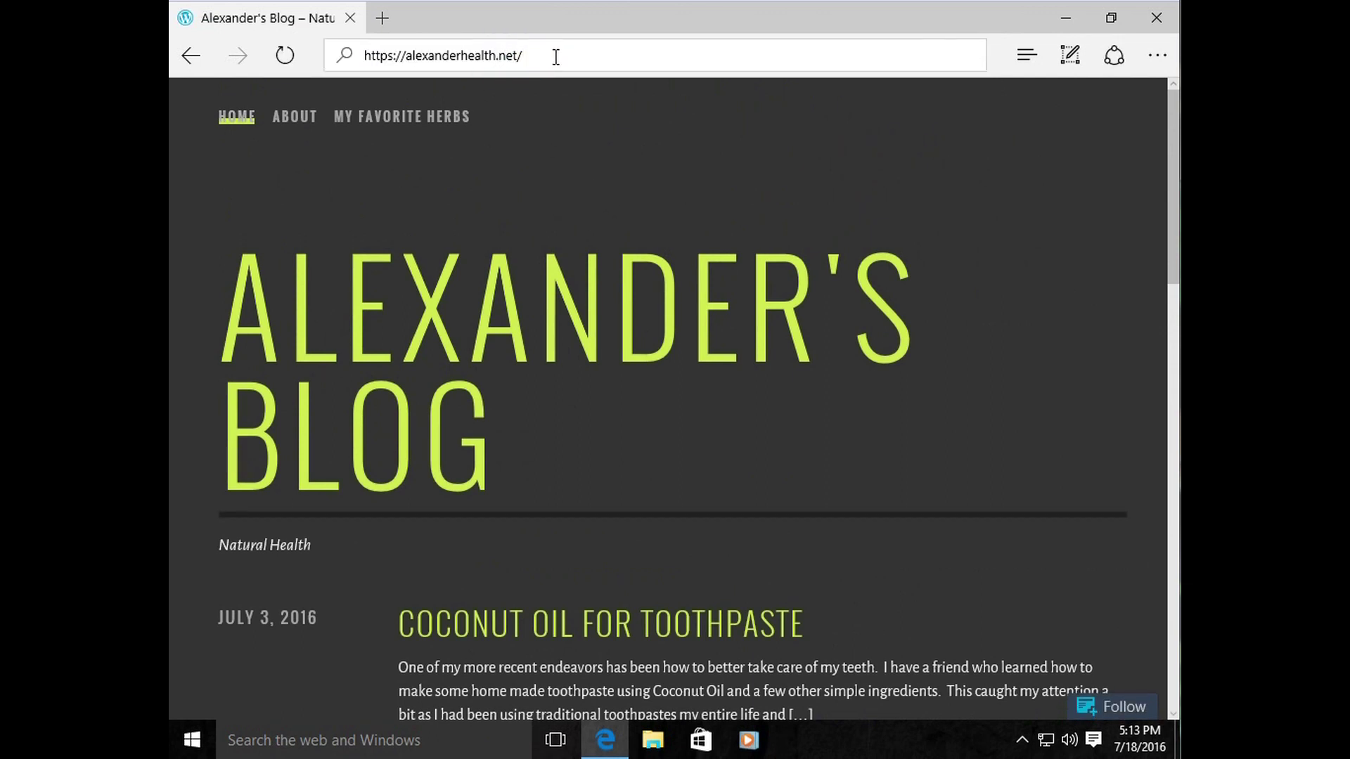
drag(538, 57, 306, 57)
key(BackSpace)
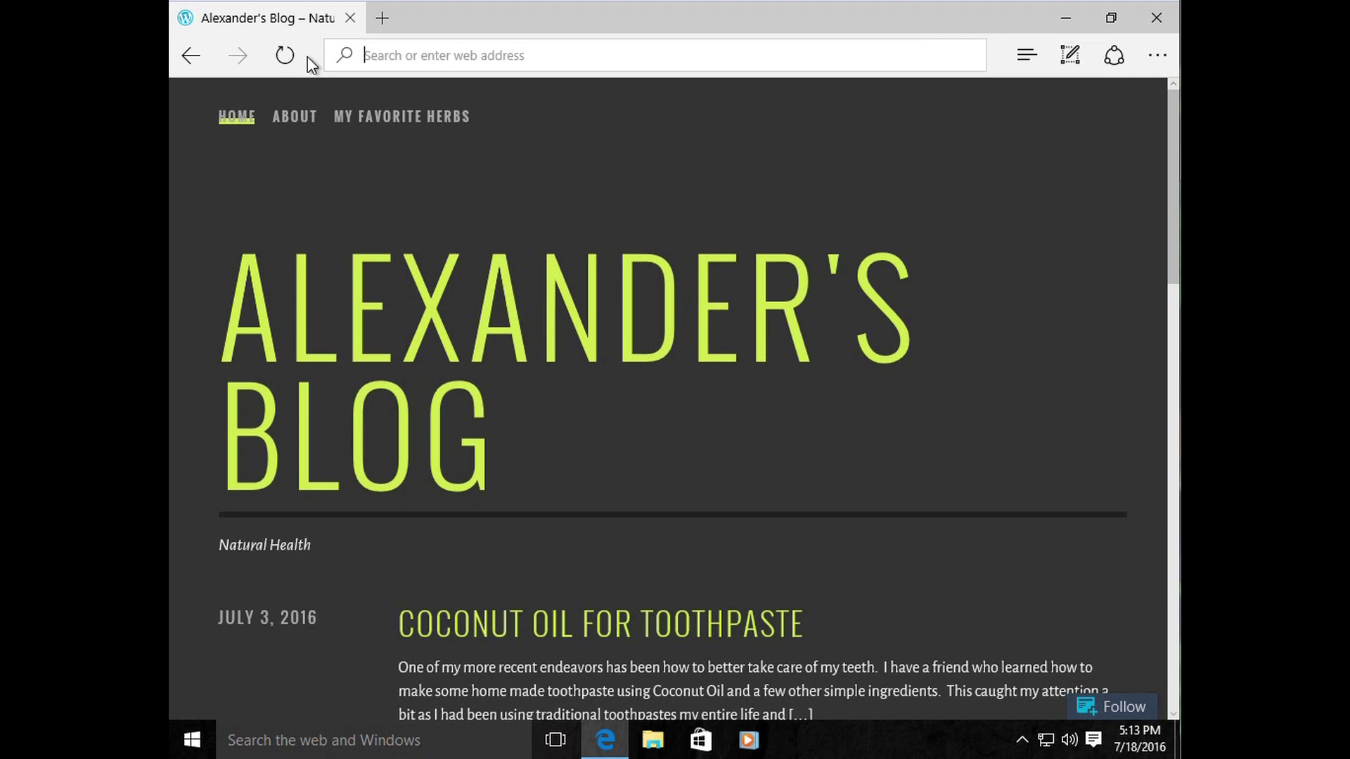
text(msn.com)
key(Return)
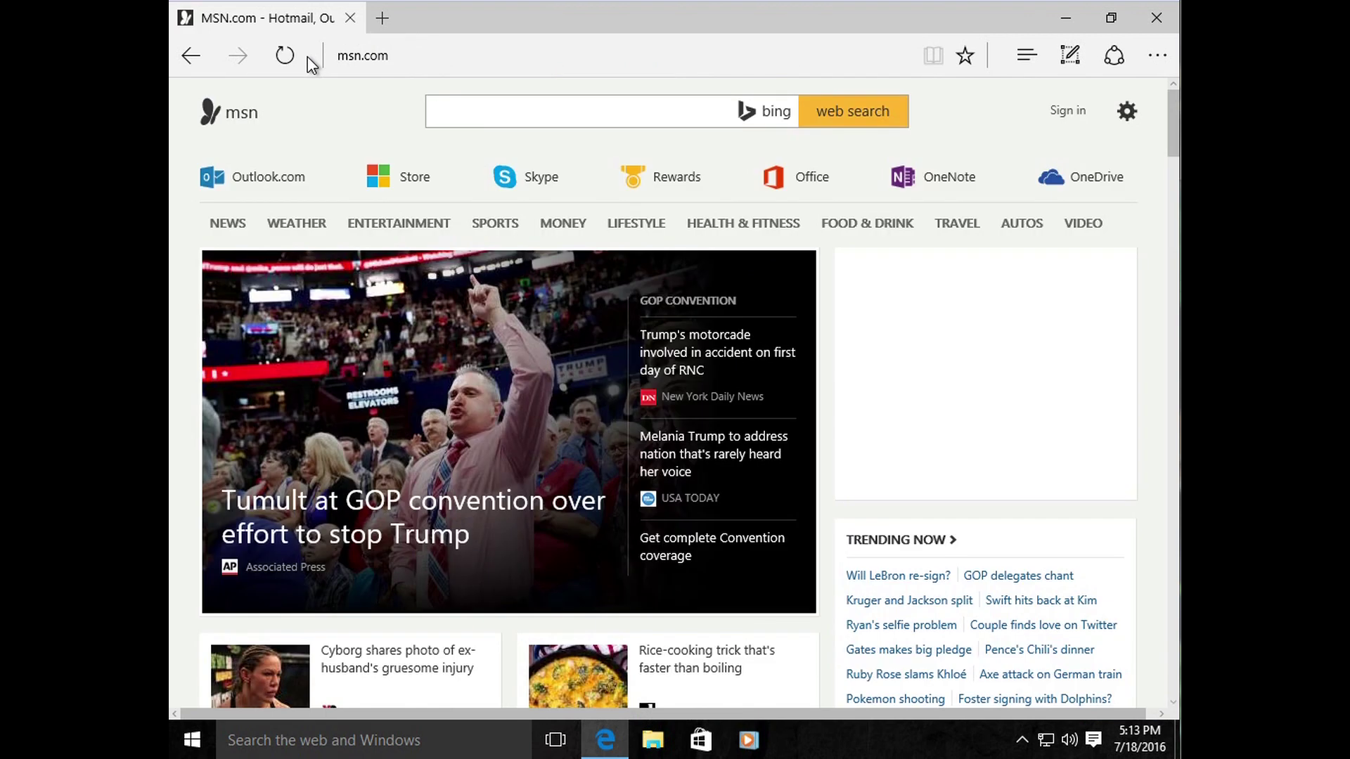
Step: Look over the MSN page, then select and delete its address
click(417, 58)
click(380, 121)
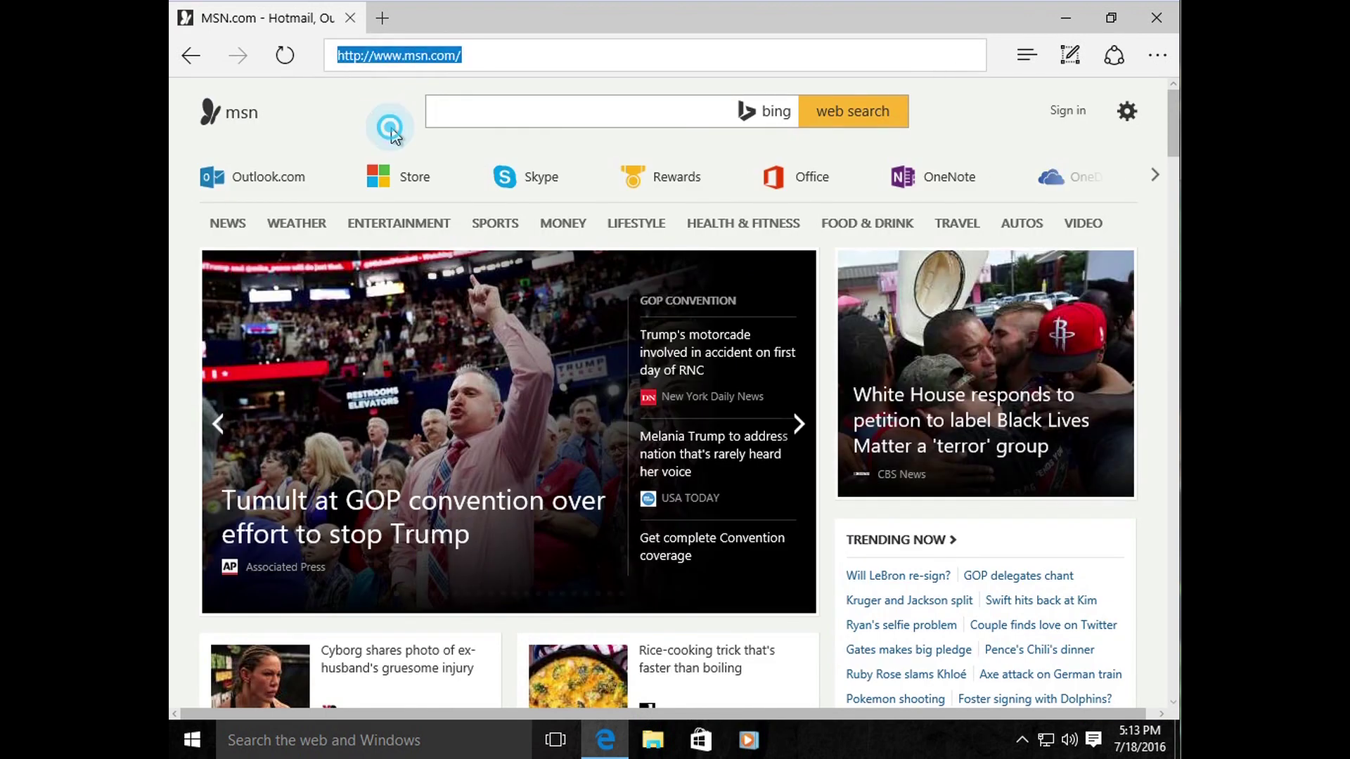
scroll(528, 155, down, 4)
scroll(529, 155, up, 4)
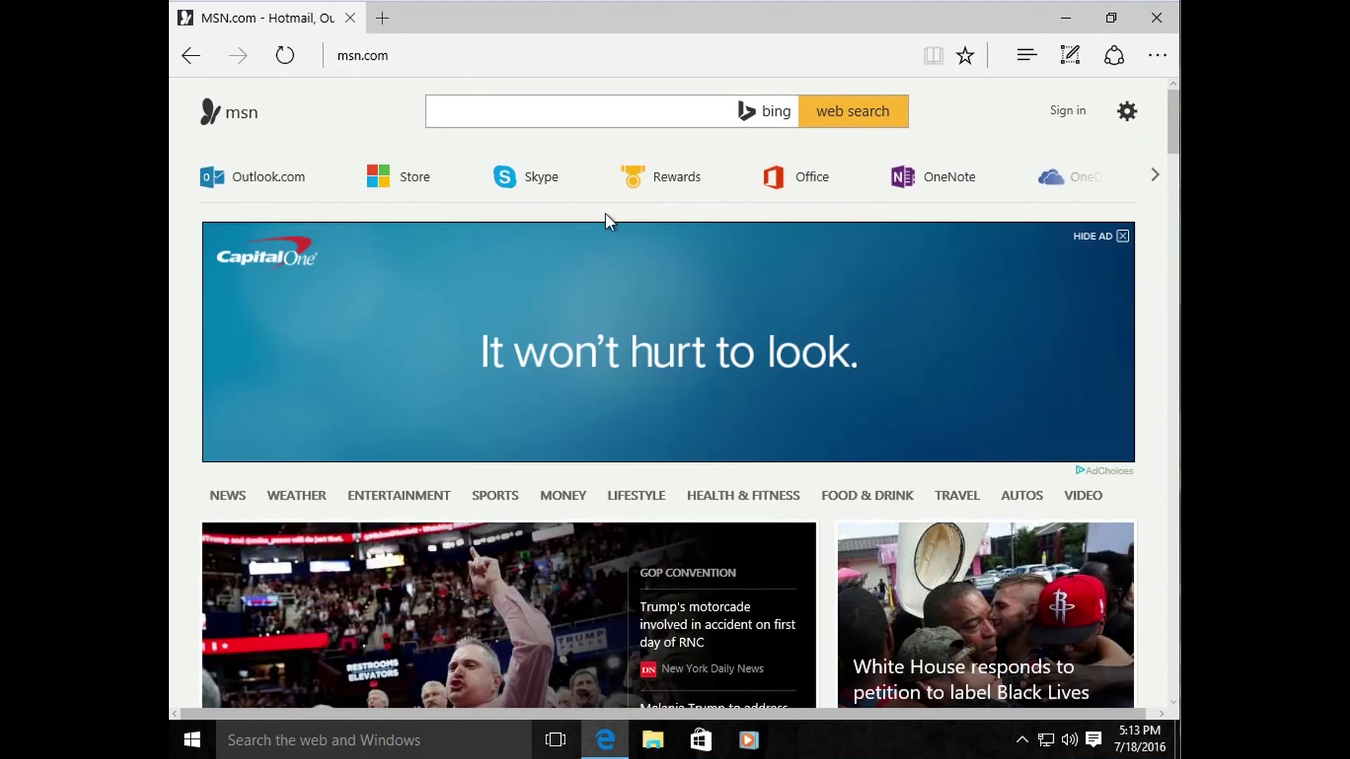
click(435, 56)
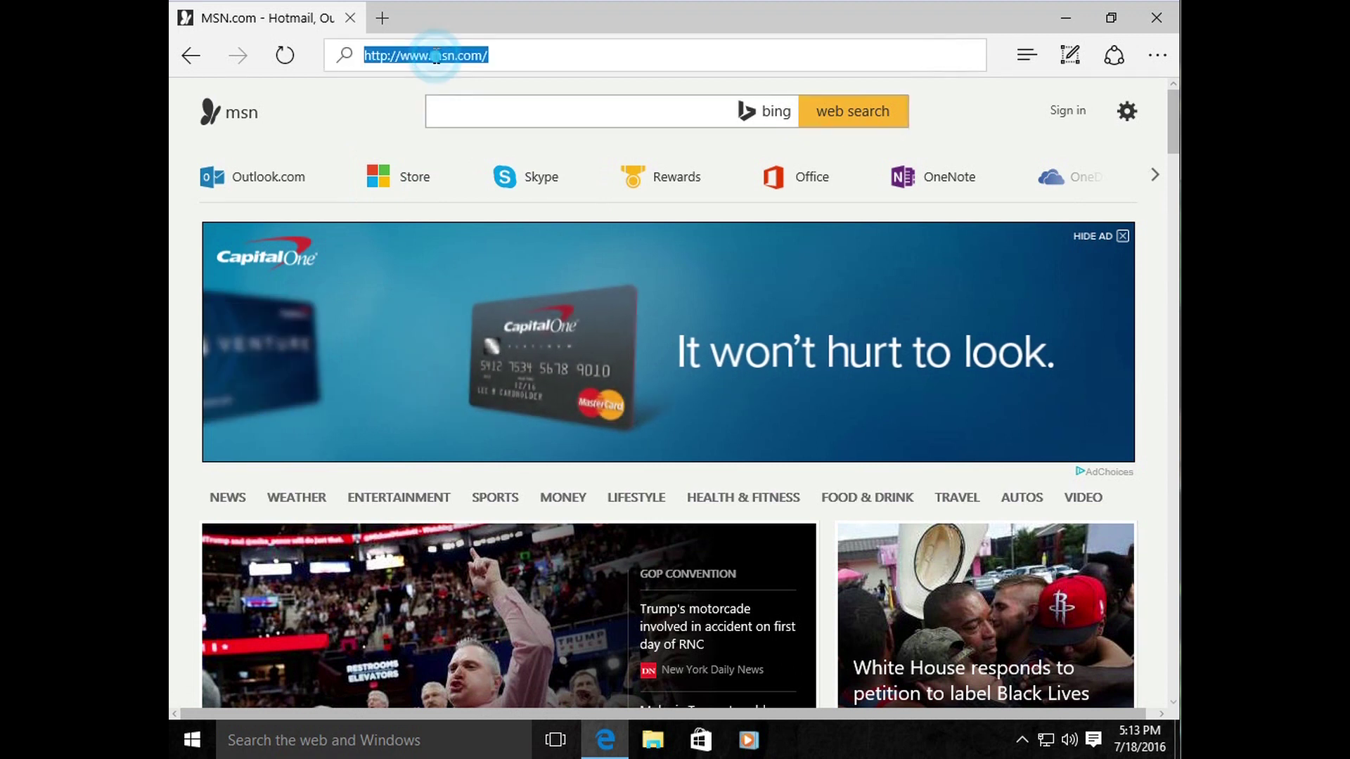
click(513, 58)
drag(518, 56, 345, 77)
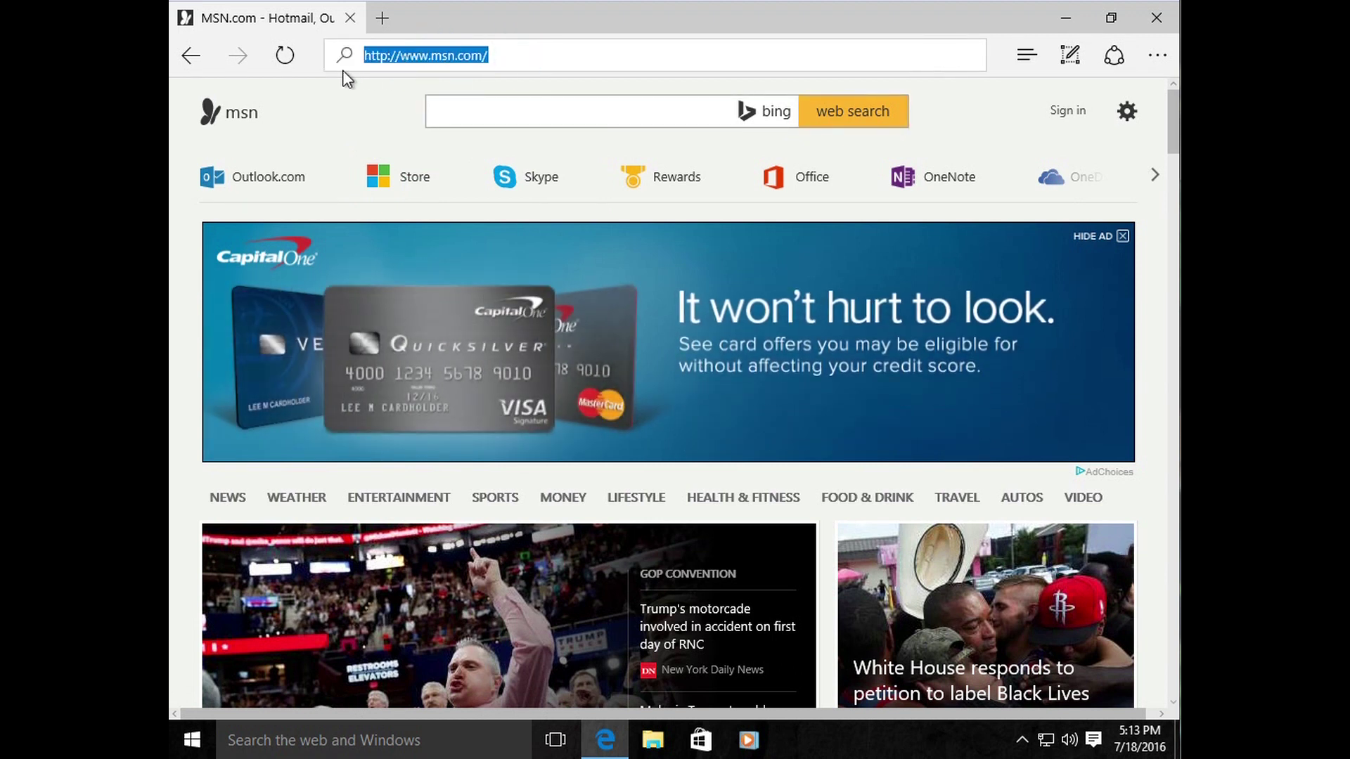
key(BackSpace)
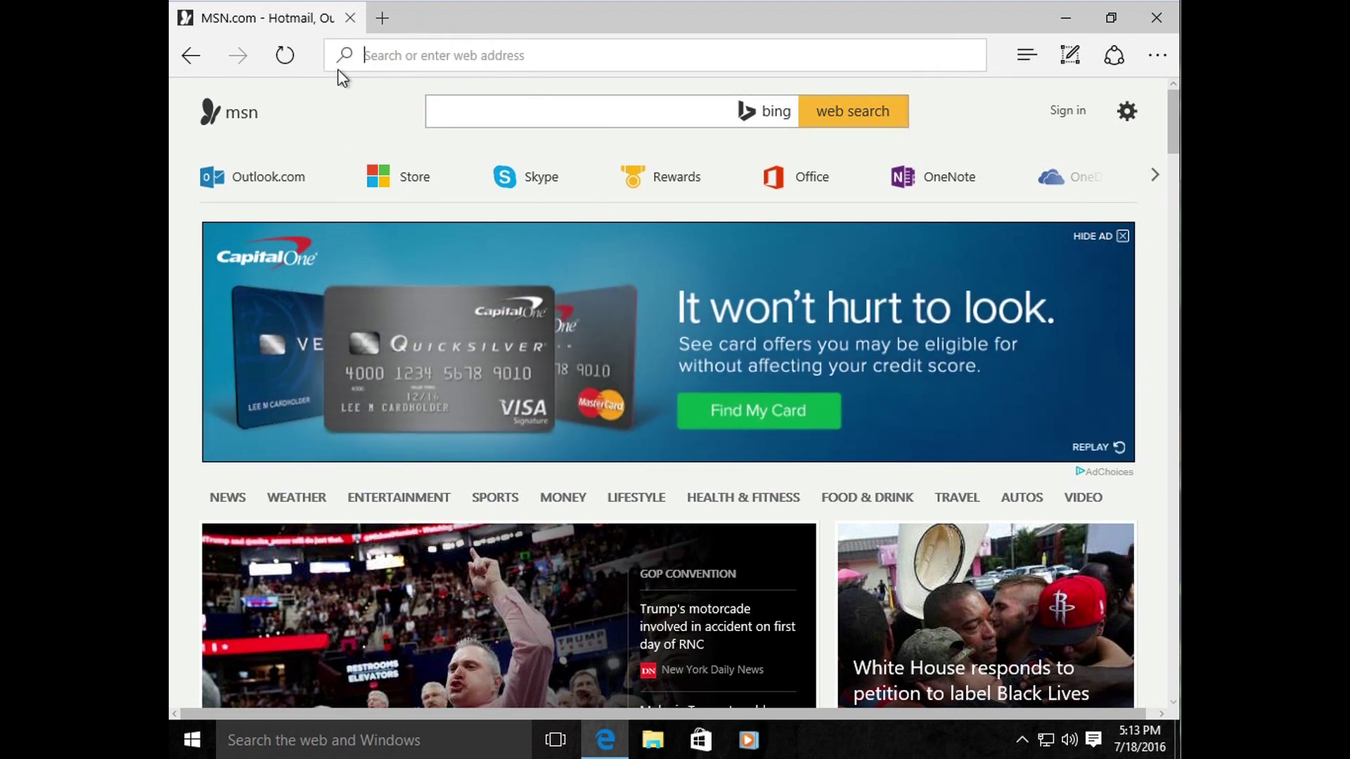
Step: Reselect msn.com in the address bar and erase it, leaving the bar empty
click(528, 112)
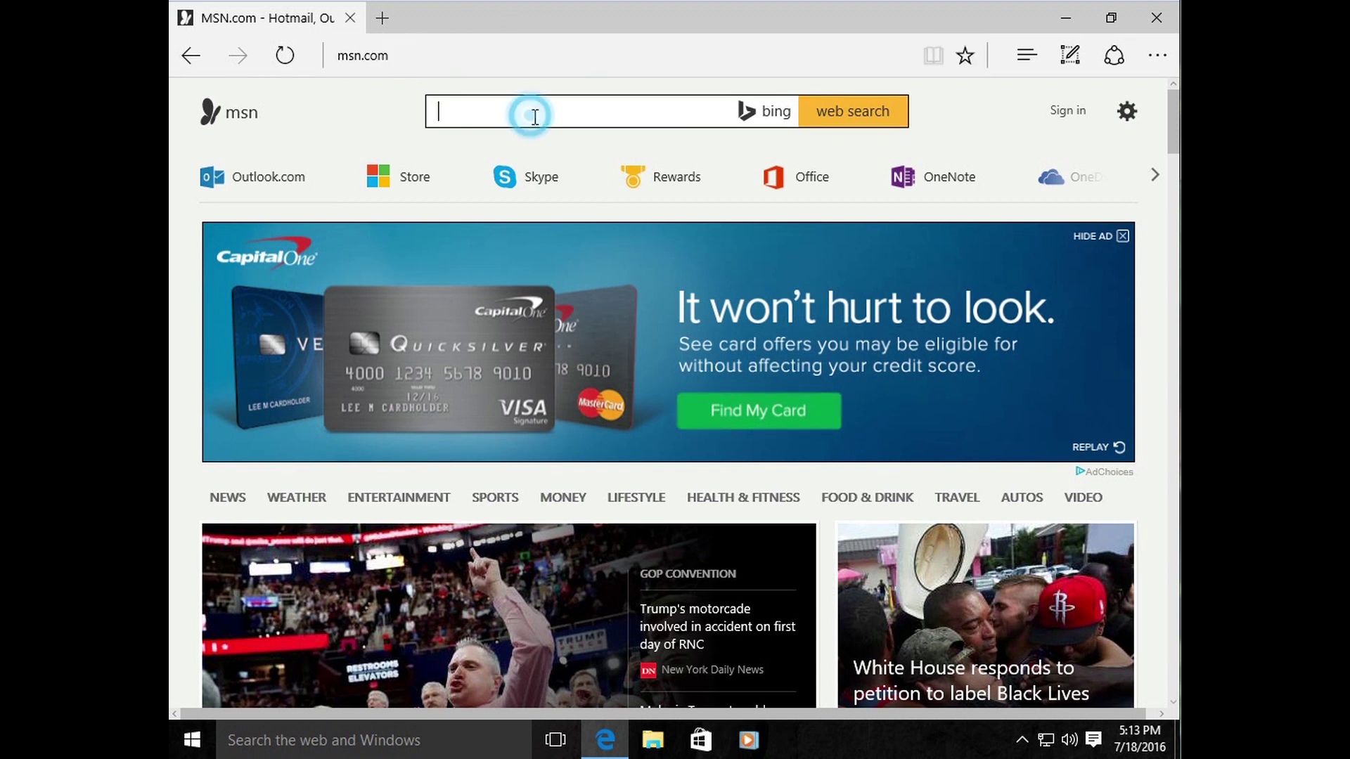
click(415, 55)
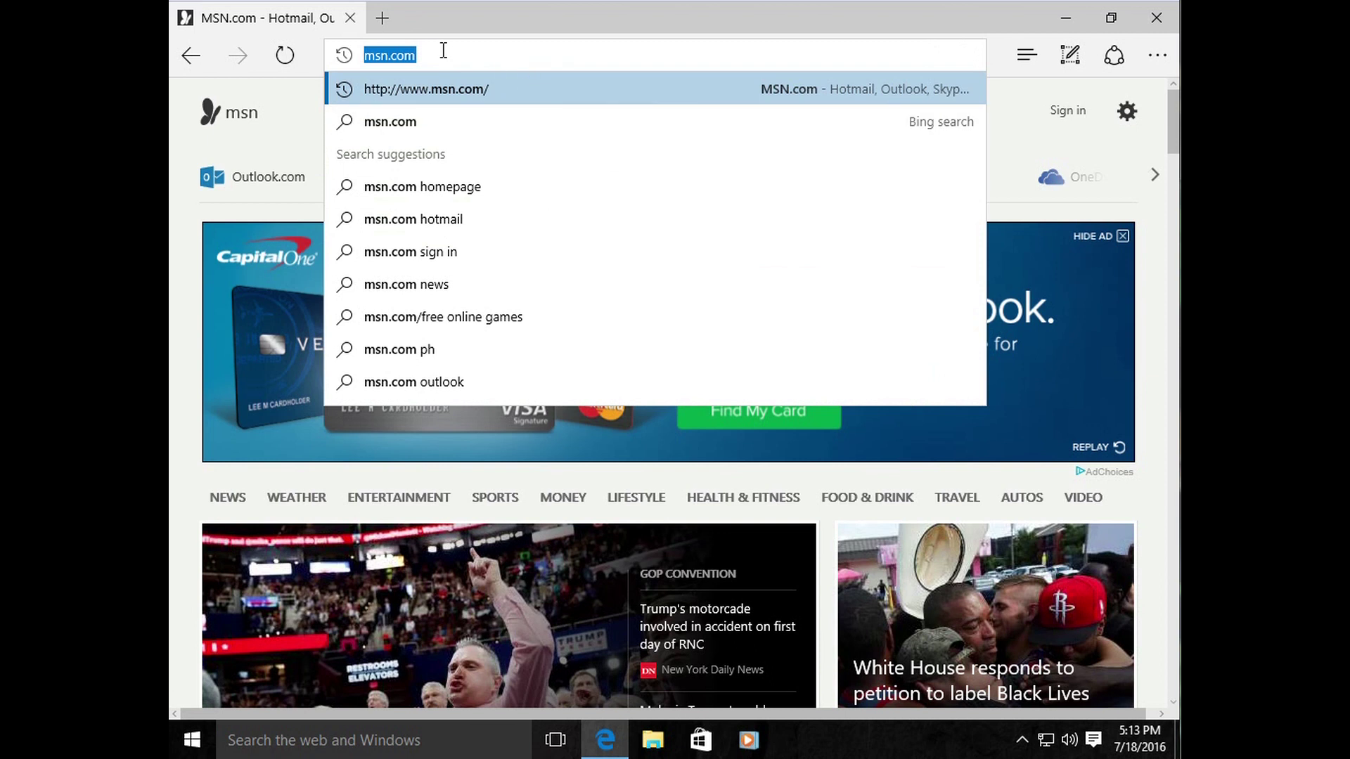
click(427, 56)
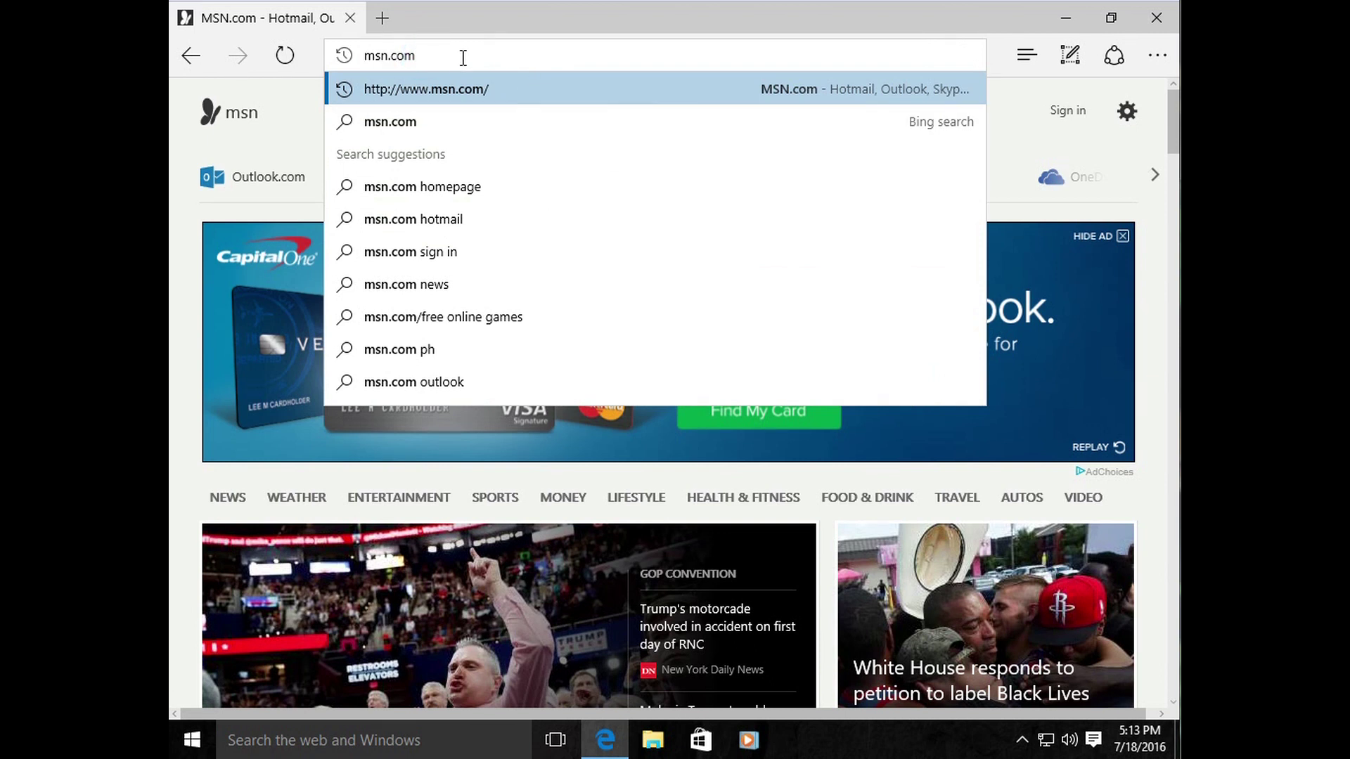
drag(464, 58, 349, 62)
click(431, 58)
double_click(442, 55)
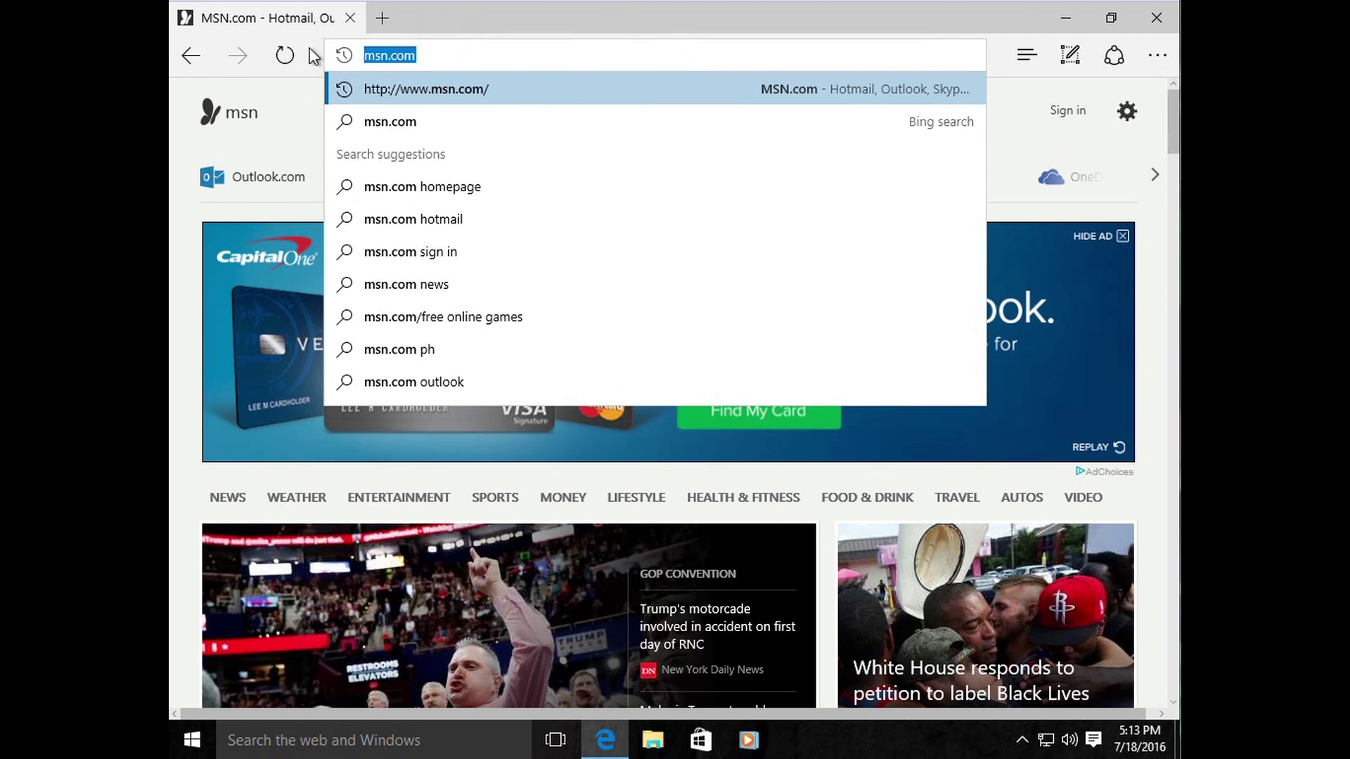
key(BackSpace)
Step: Search Bing for 'potatoes' and dismiss the search suggestion list
text(potatoes)
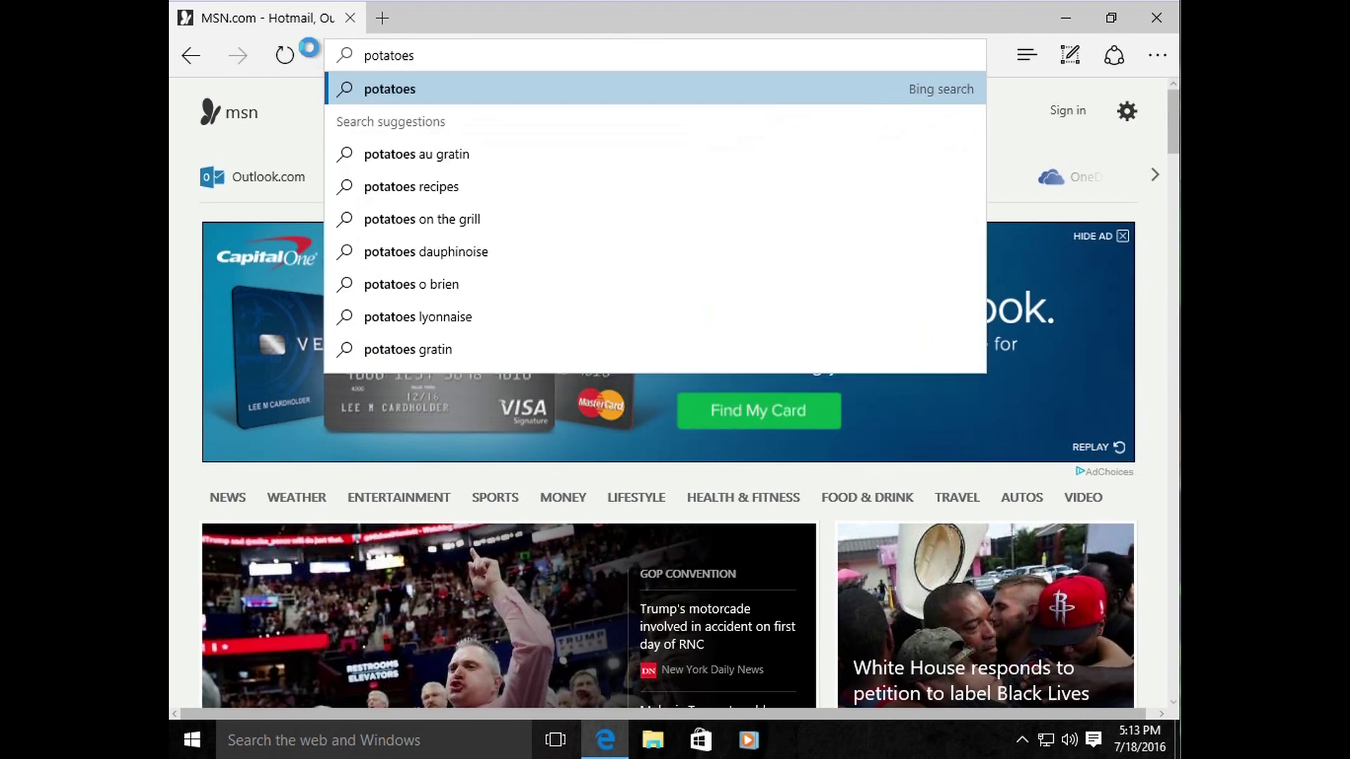
key(Return)
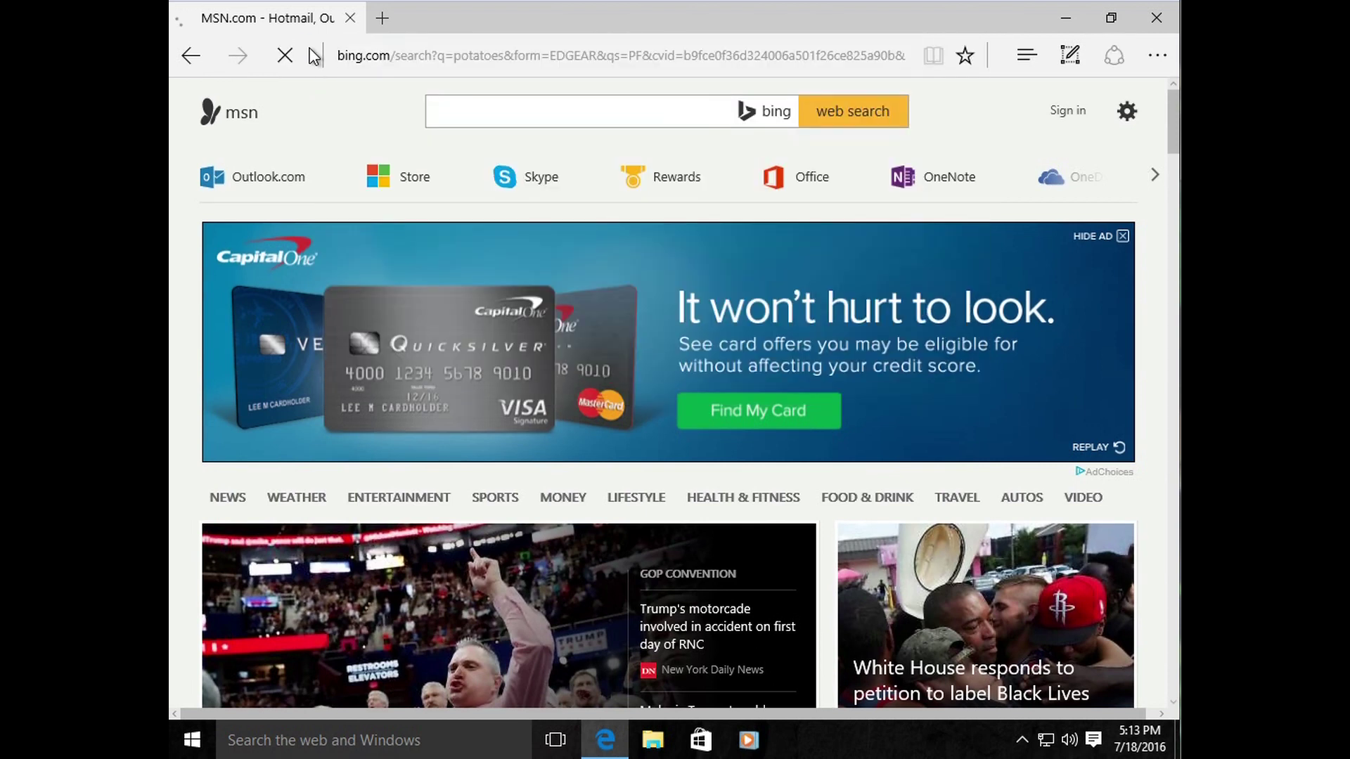
click(393, 121)
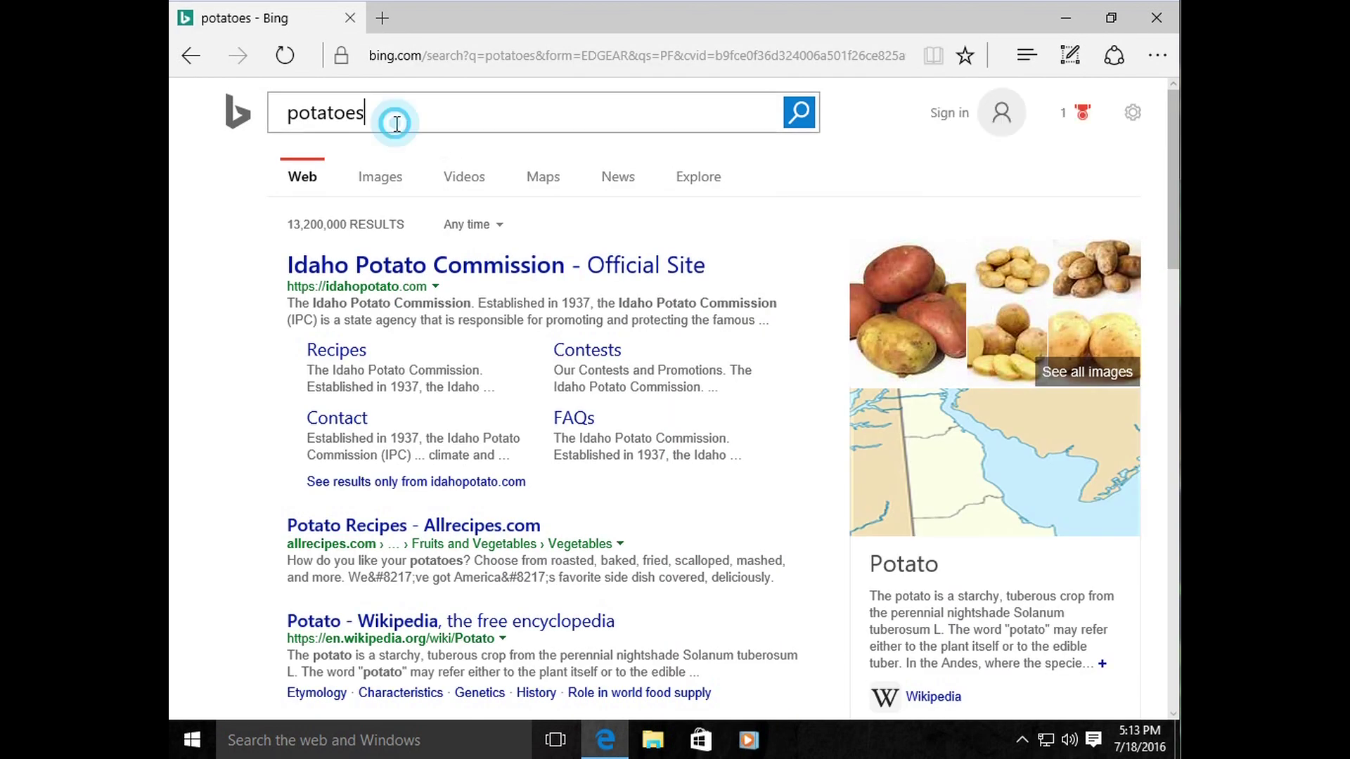
click(204, 470)
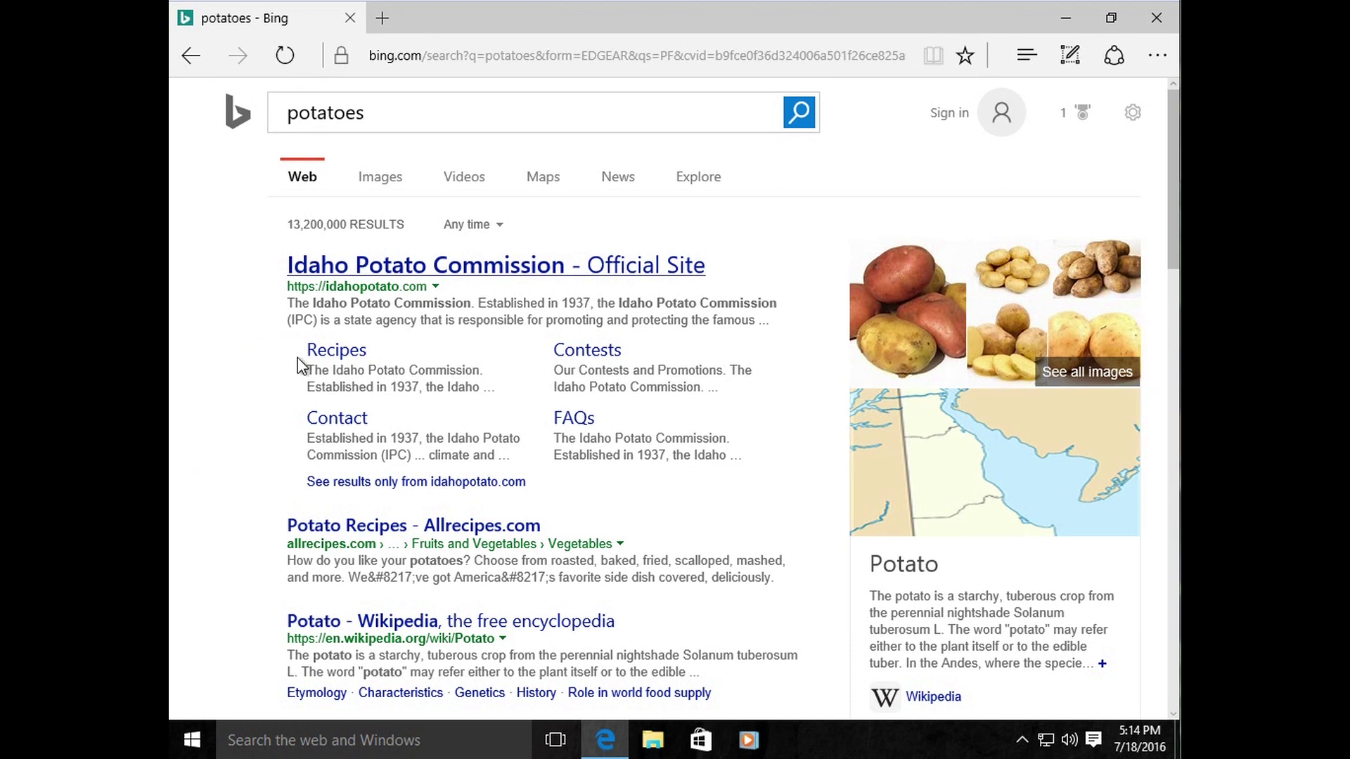
click(388, 114)
click(227, 283)
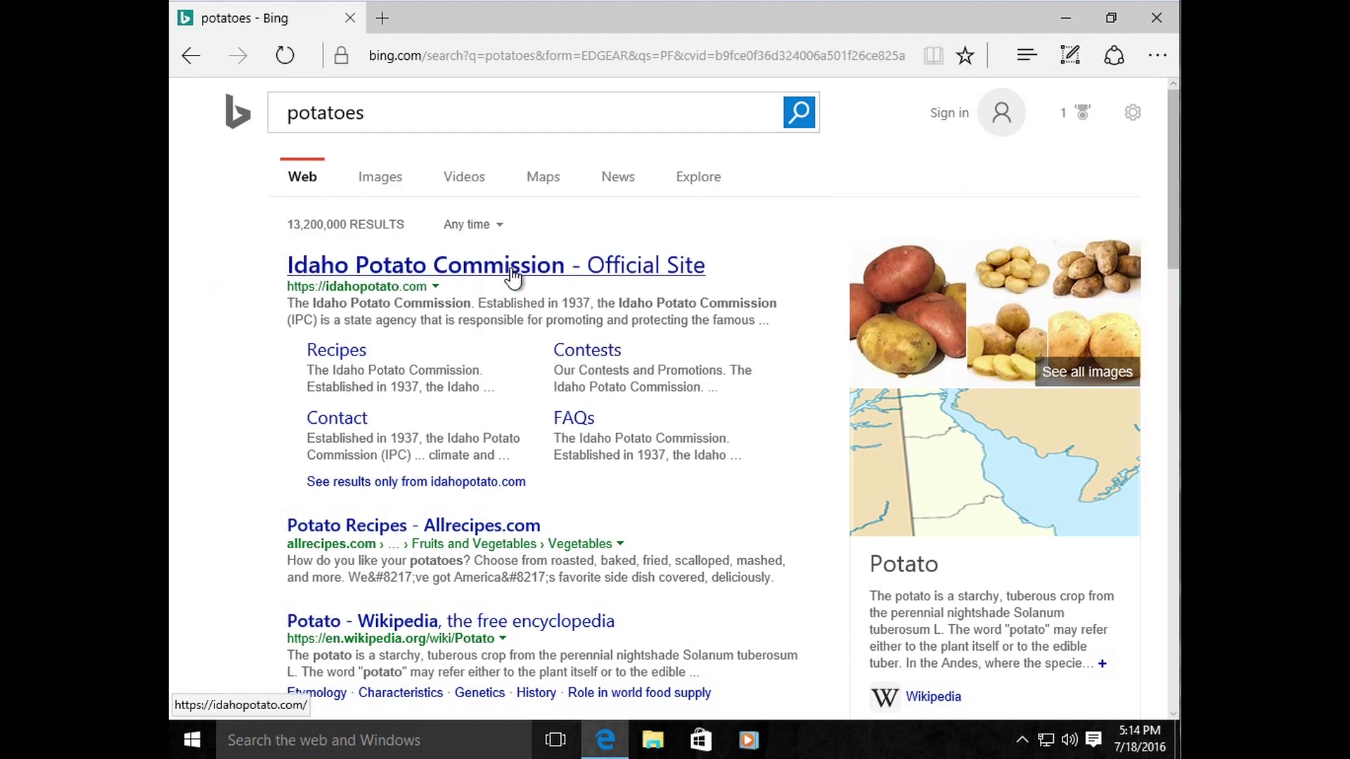
Step: Scroll through the potatoes results, then select the query to replace it
scroll(394, 492, down, 1)
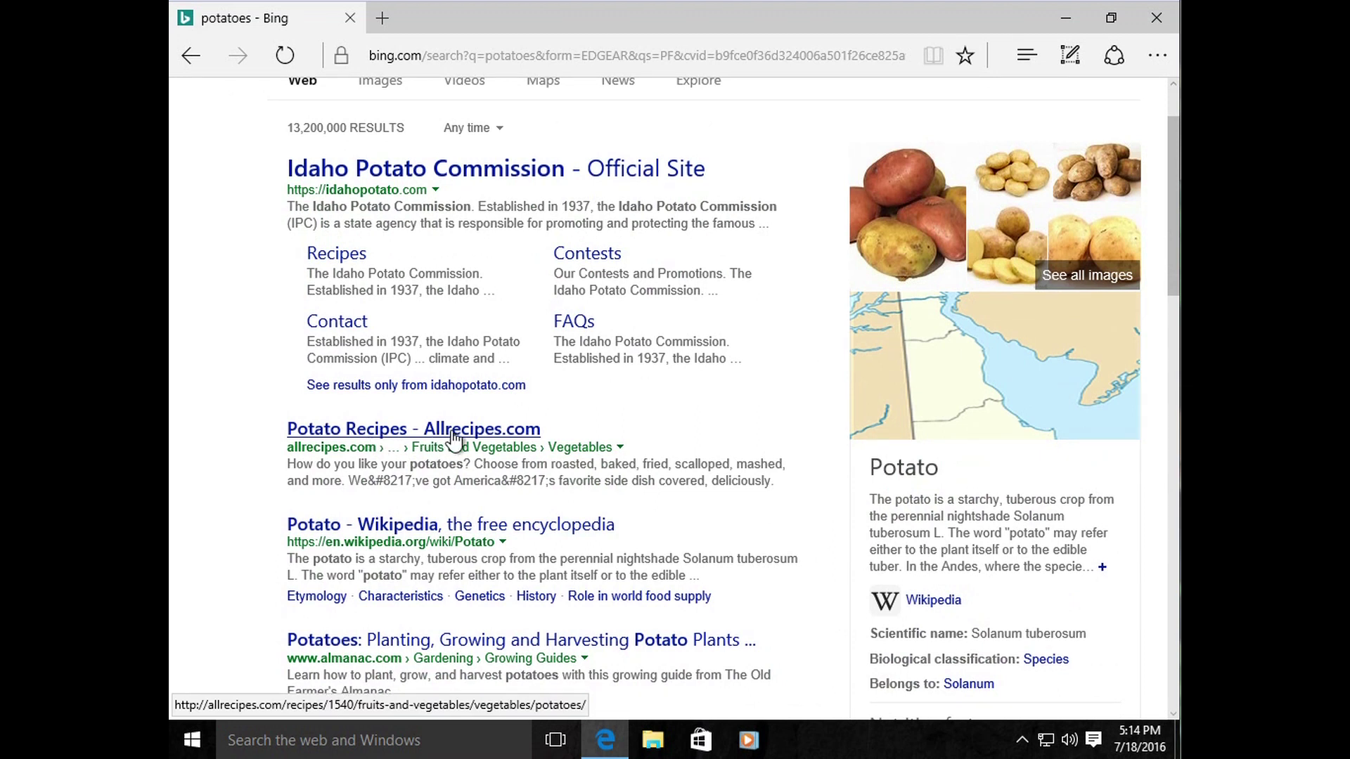
scroll(458, 436, up, 1)
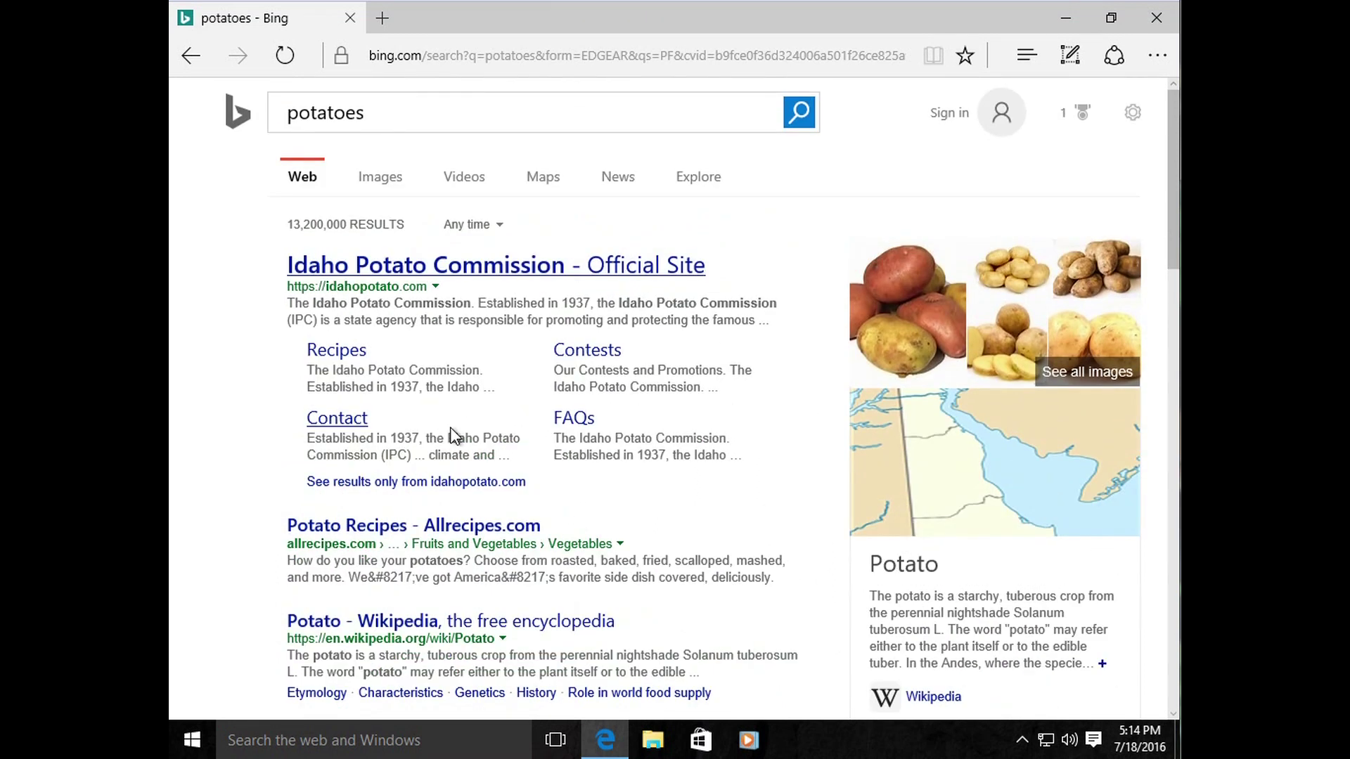
scroll(536, 404, down, 10)
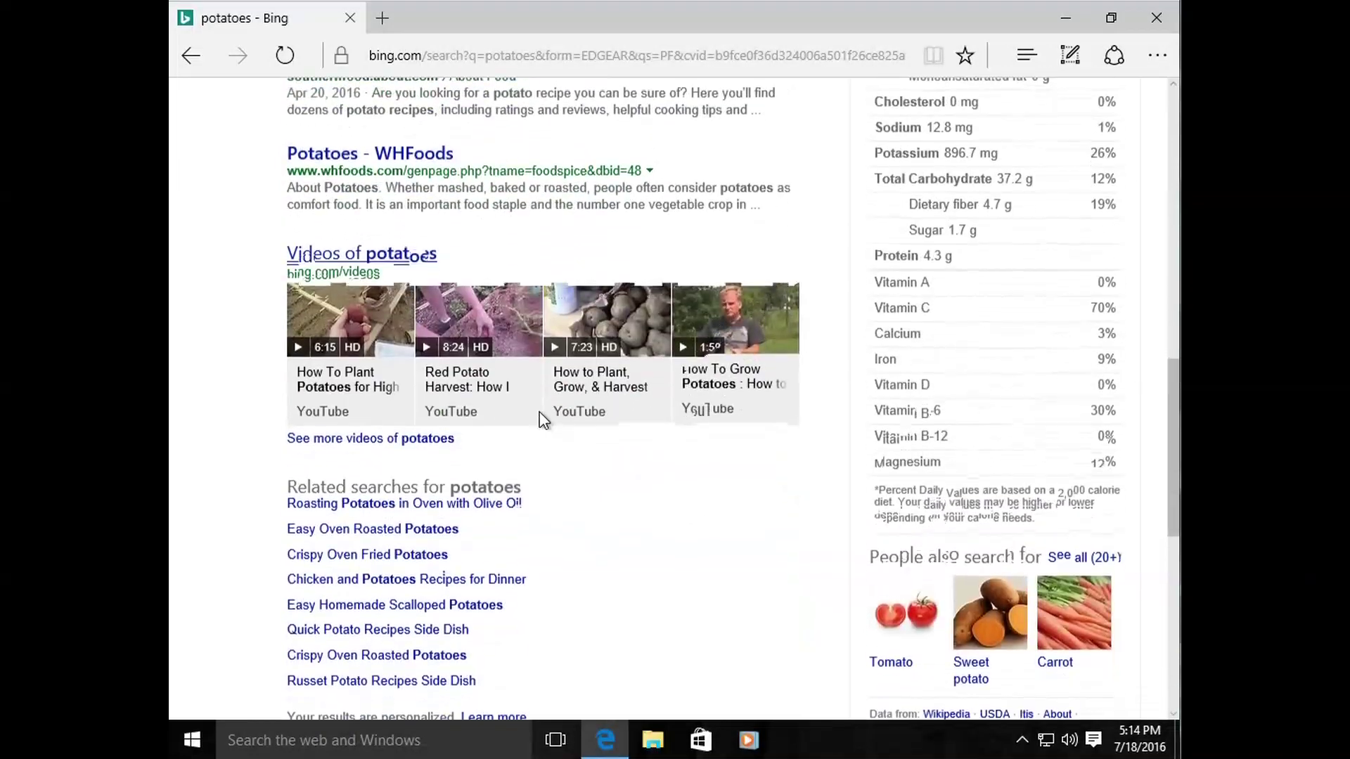
scroll(538, 412, up, 10)
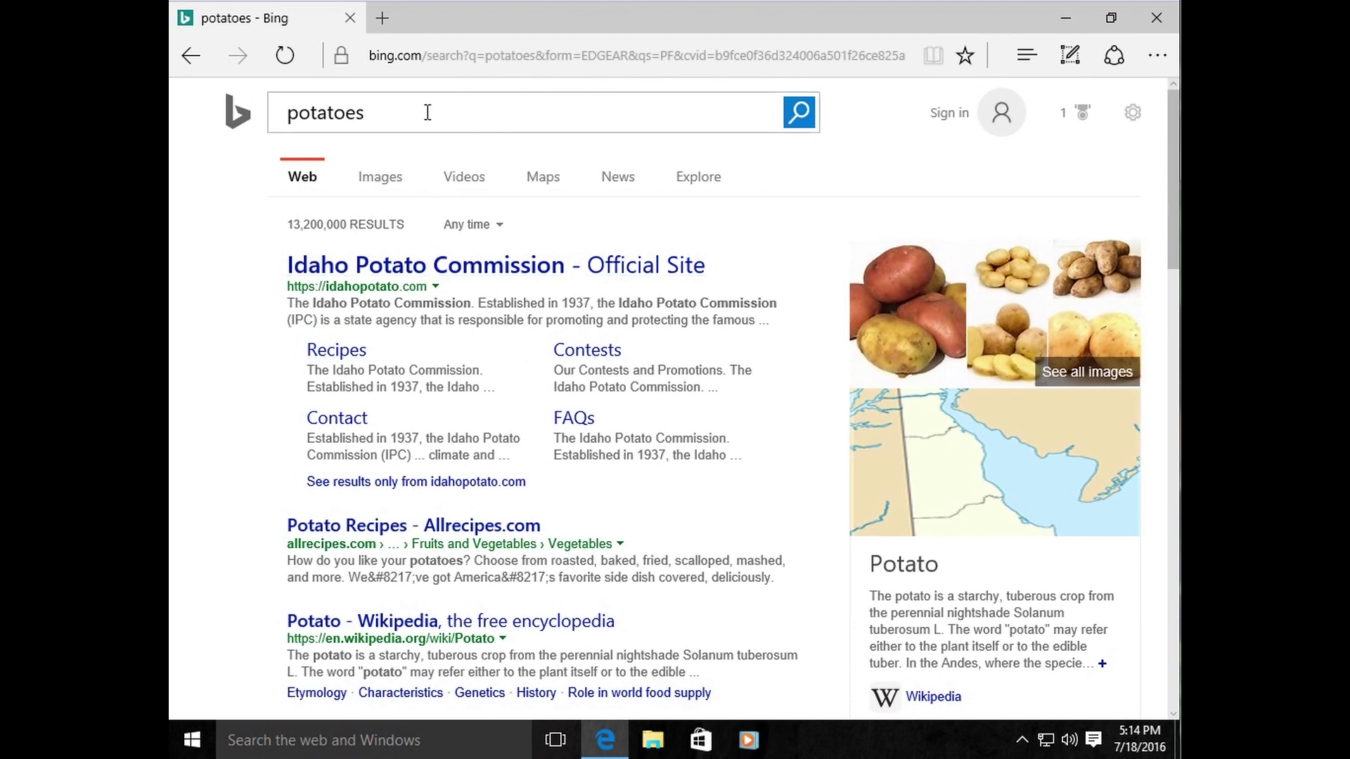
click(386, 116)
Step: Search 'computer repair', then 'computer repair idaho', and go back to the first results
text(c)
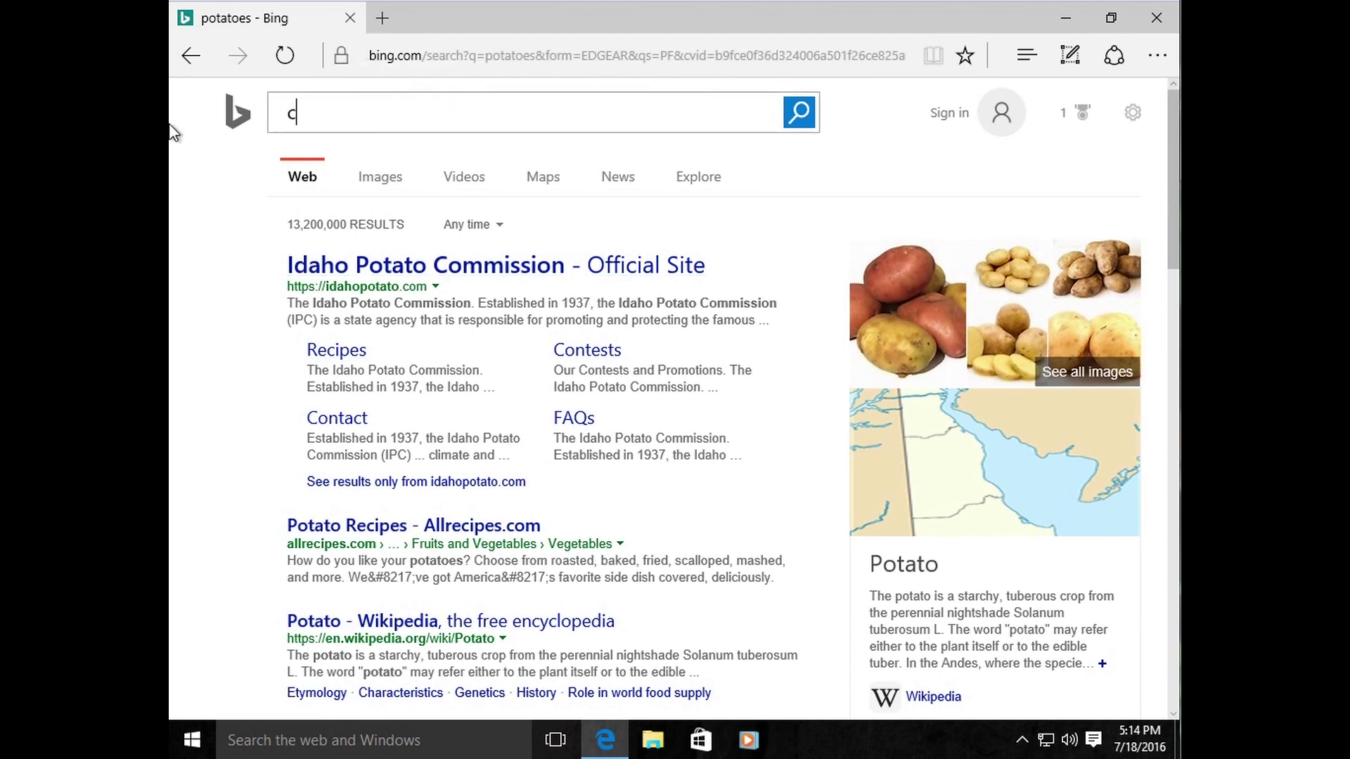
text(omputer repair)
key(Return)
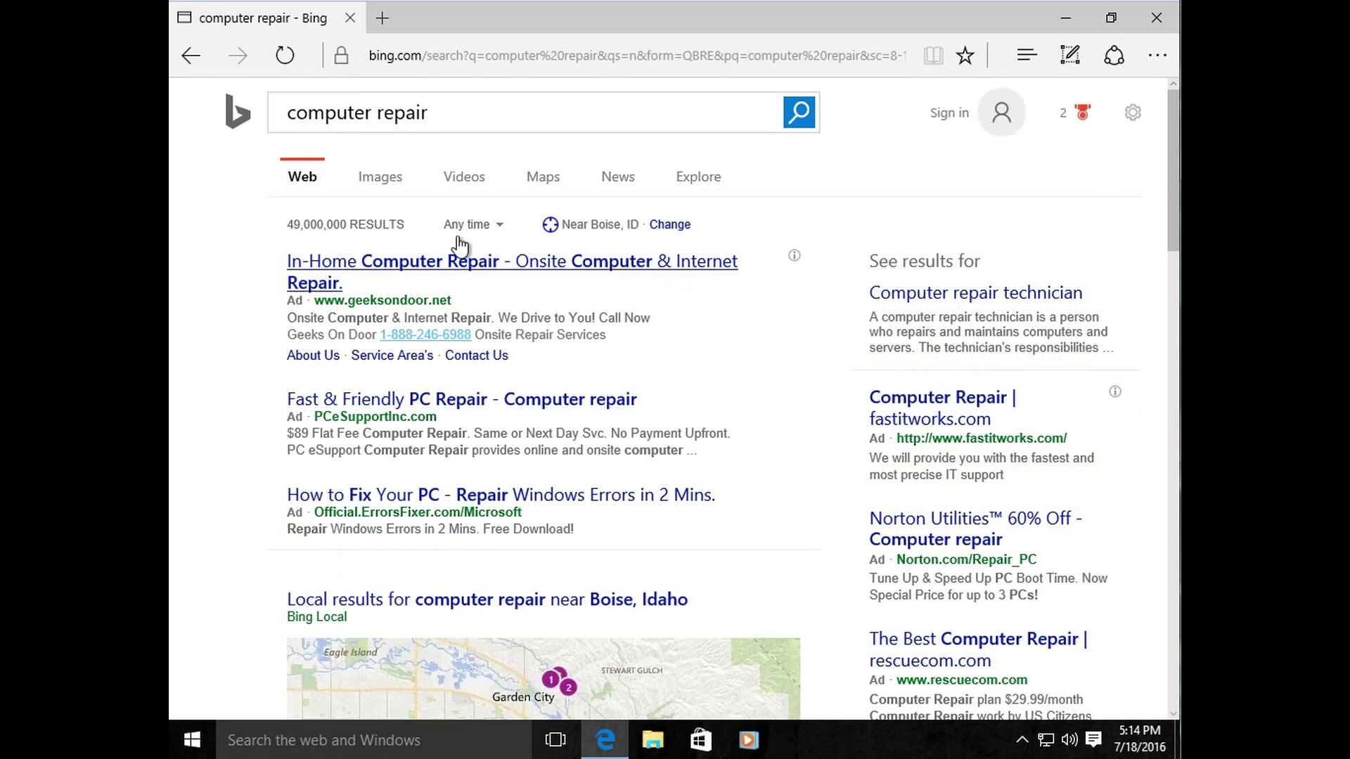
click(452, 112)
text(idaho)
key(Return)
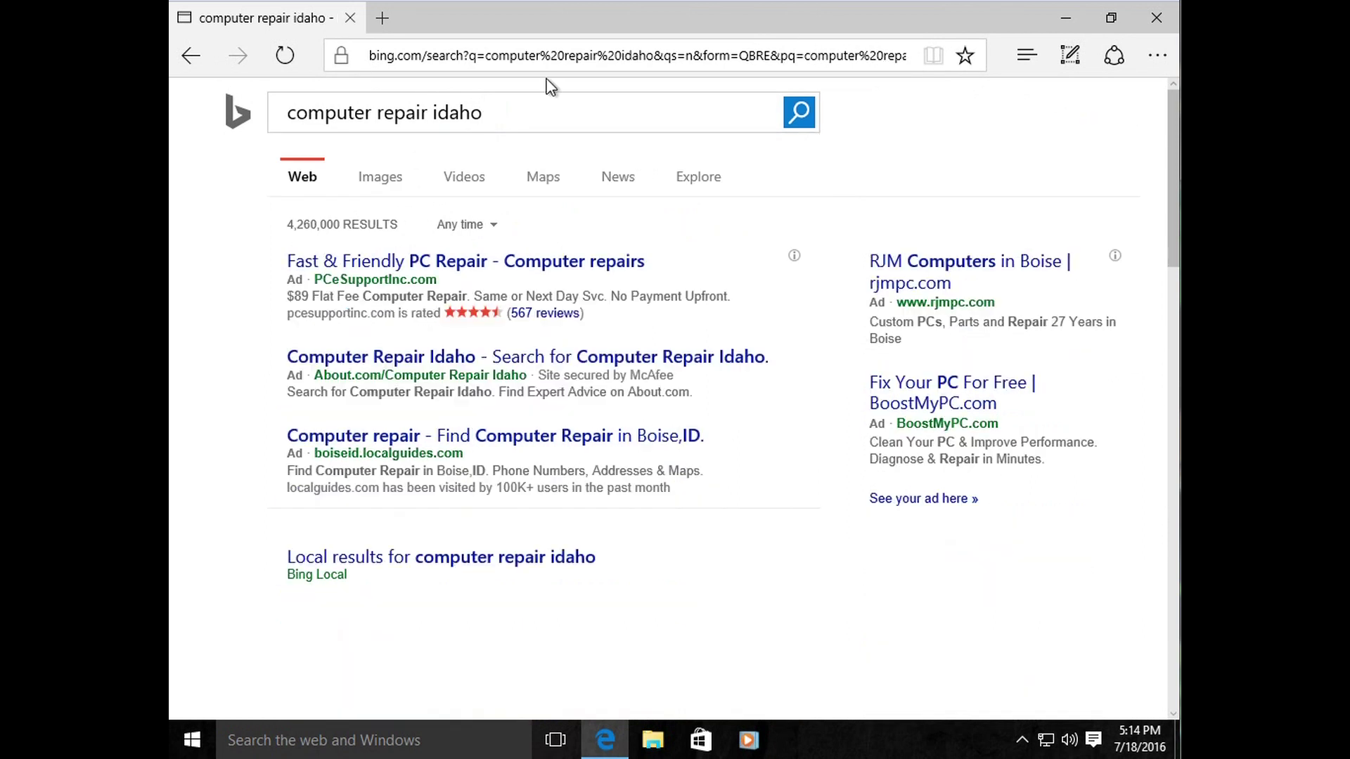
click(191, 55)
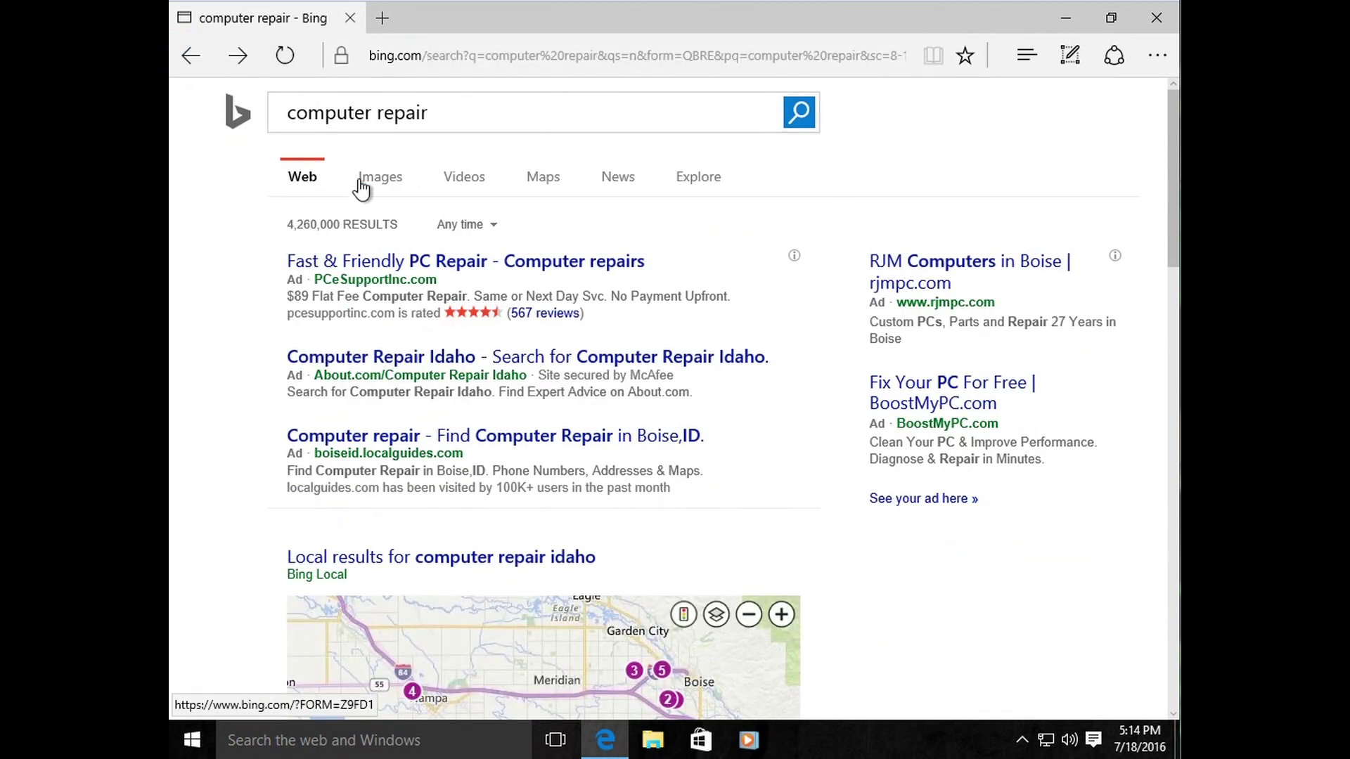
Step: Replace the query with 'facebook', search, and highlight the facebook.com result address
click(467, 110)
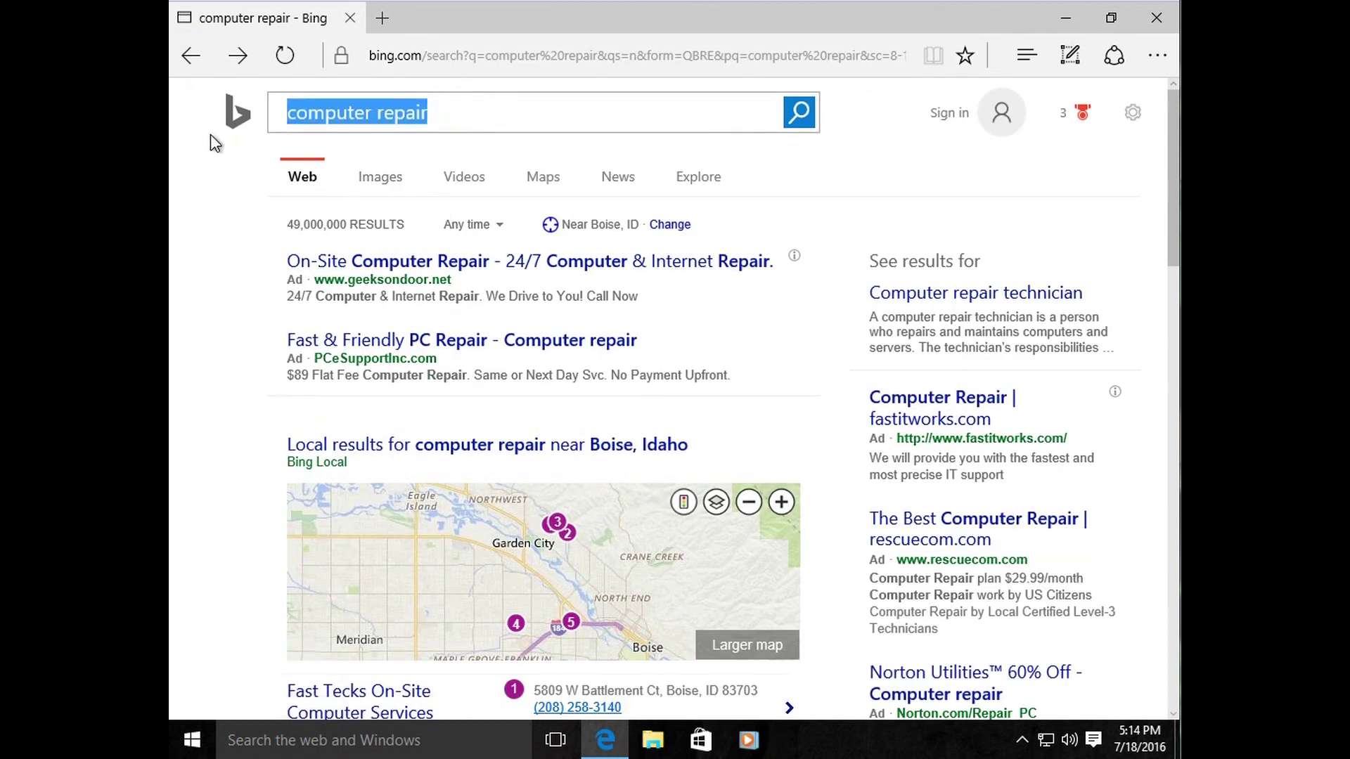
key(BackSpace)
text(facebo)
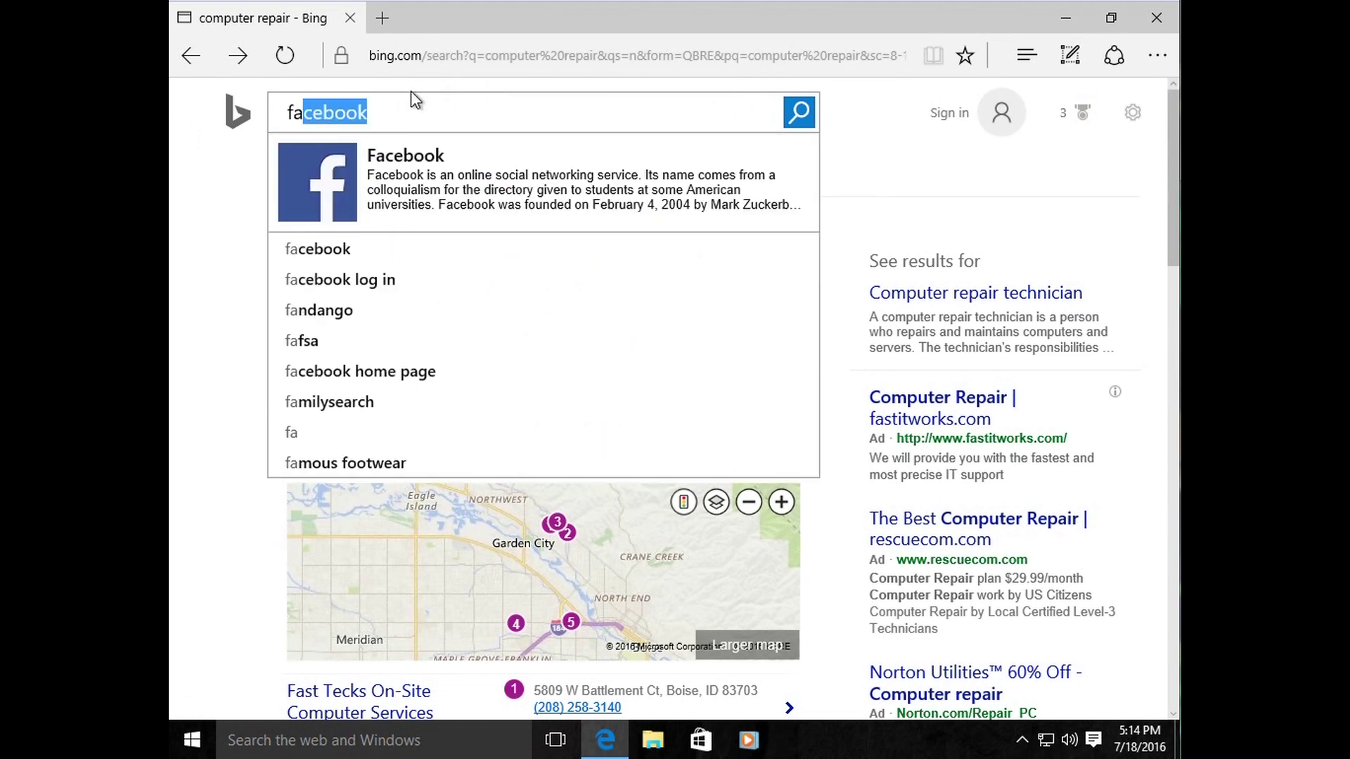
text(ok)
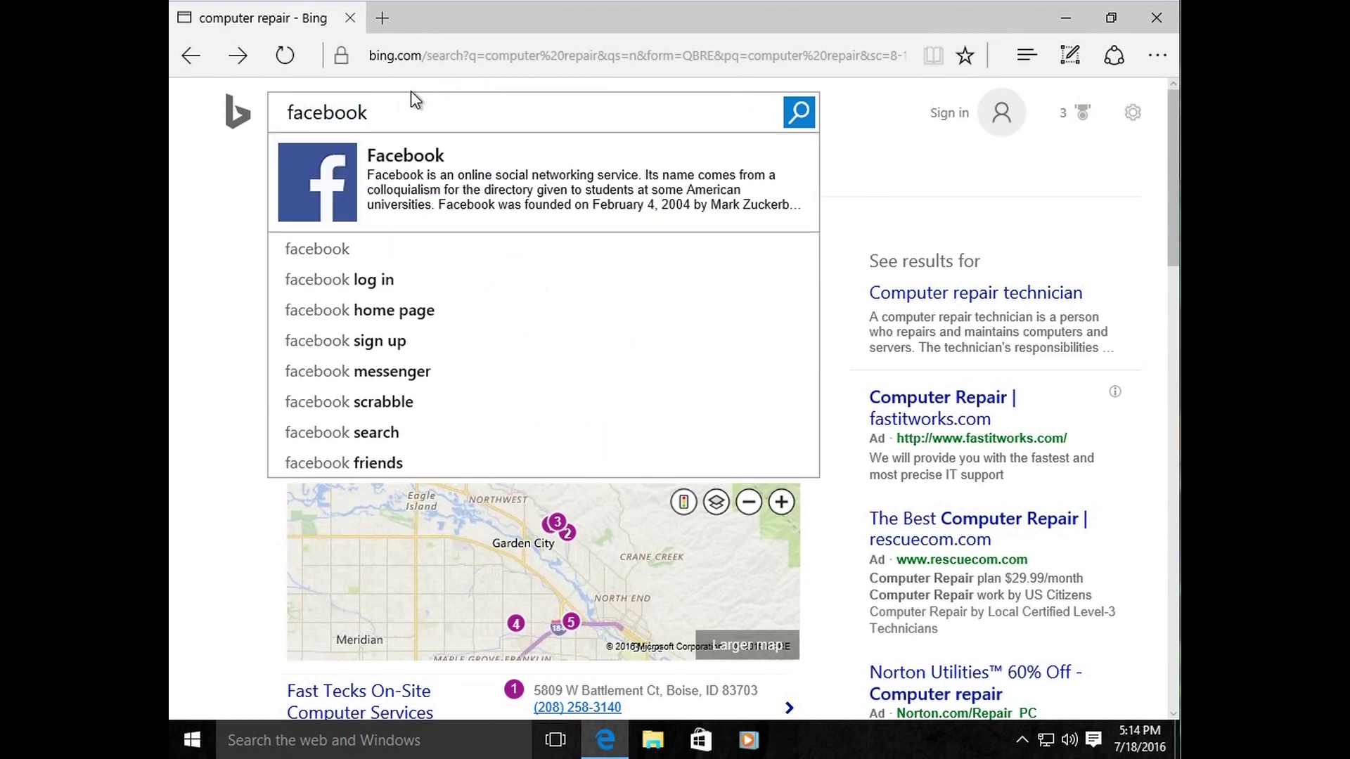
key(Return)
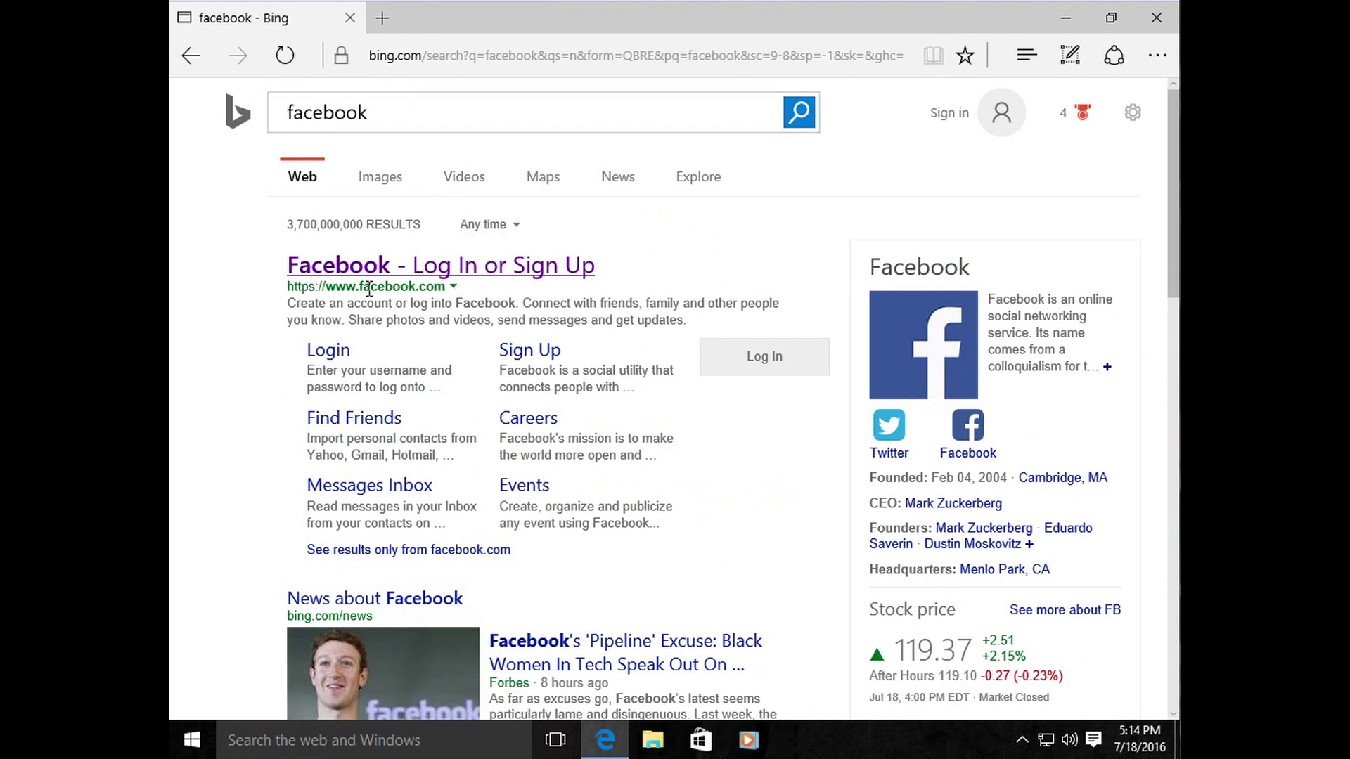
drag(287, 294, 458, 299)
click(270, 375)
drag(445, 288, 300, 291)
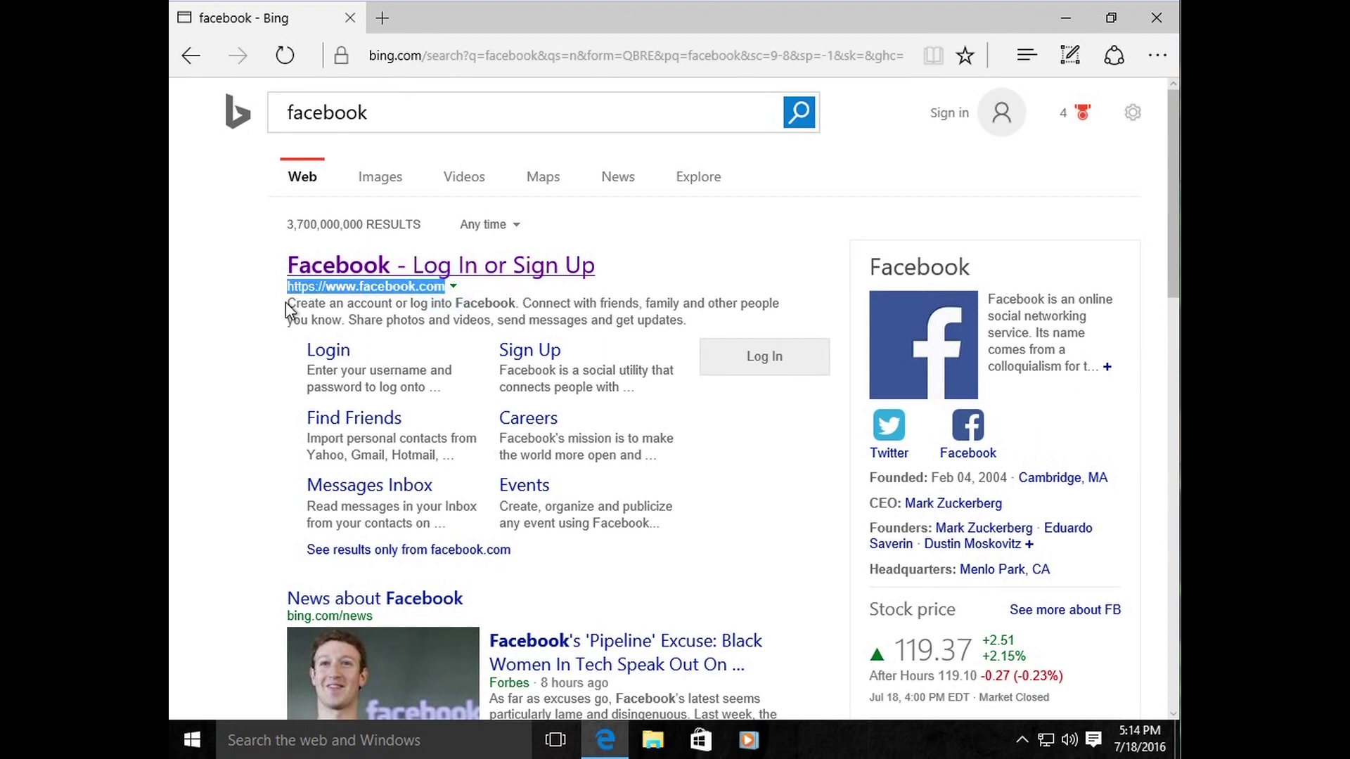
click(259, 366)
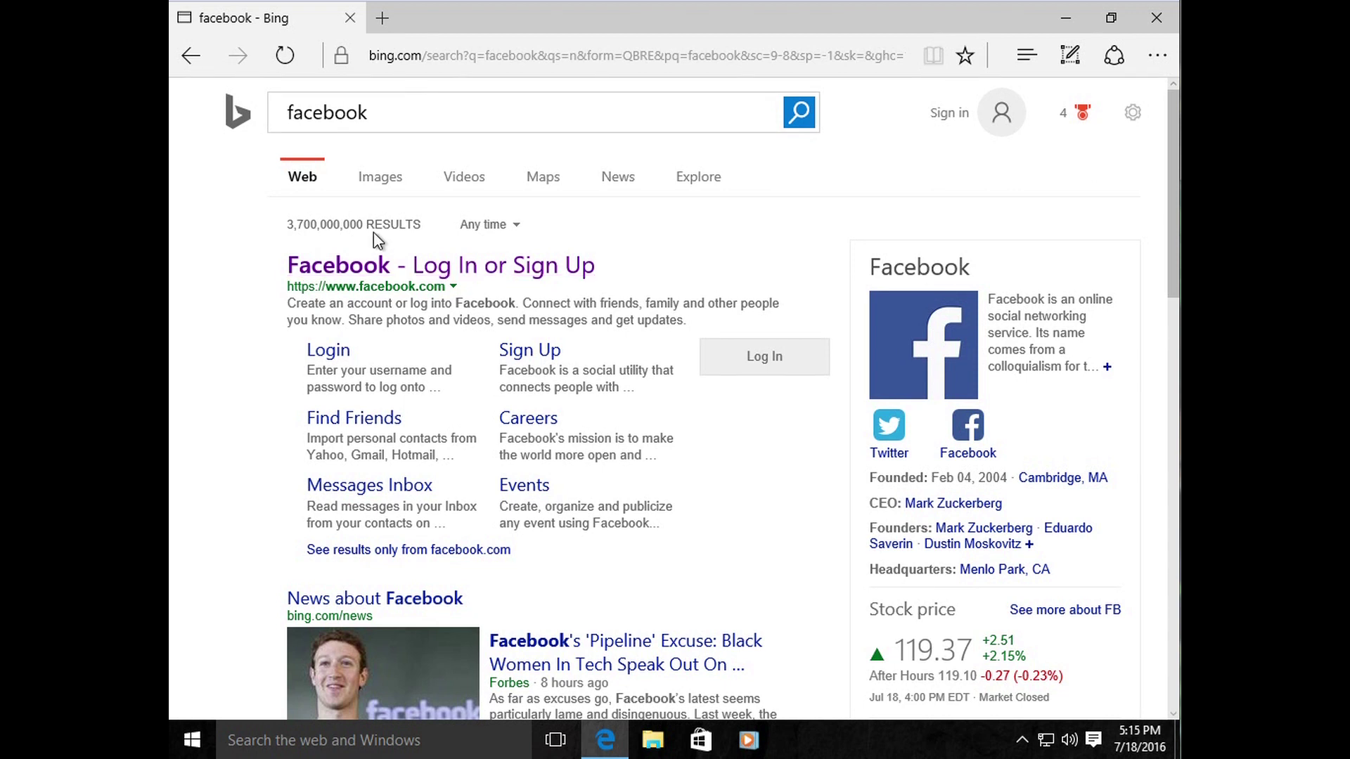
Step: Delete the 'facebook' query from the Bing search field
click(380, 111)
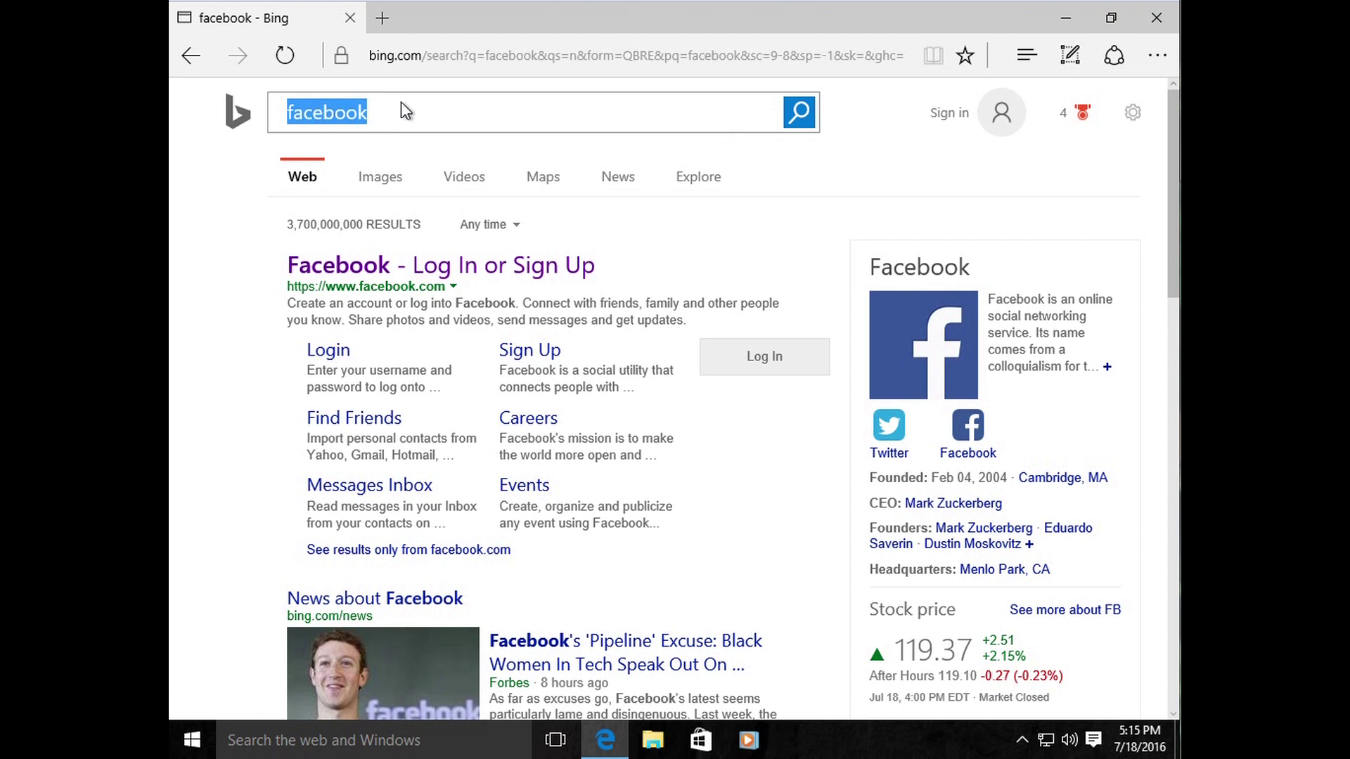
click(431, 55)
click(411, 123)
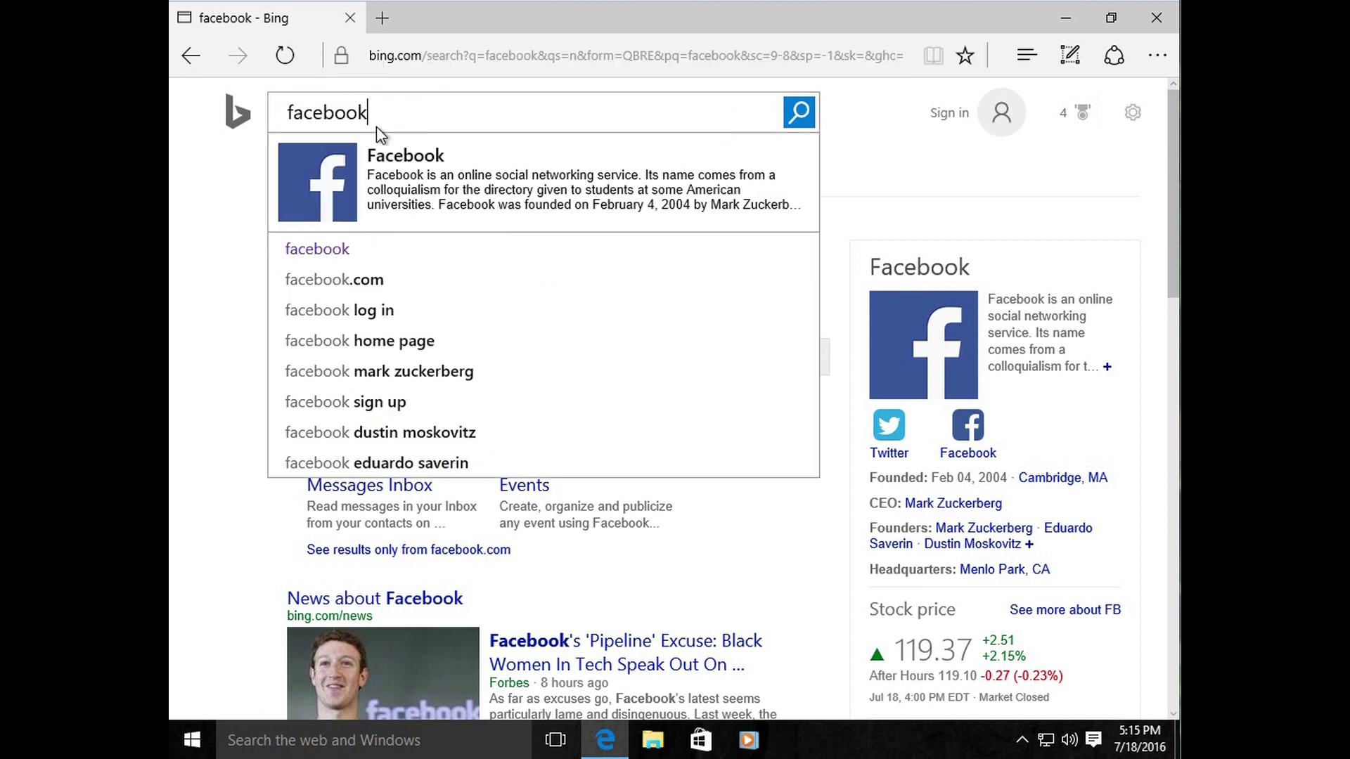
double_click(377, 112)
key(BackSpace)
click(409, 106)
Step: Visit google.com, dismiss the get-Chrome suggestion, and return to the facebook results
click(431, 55)
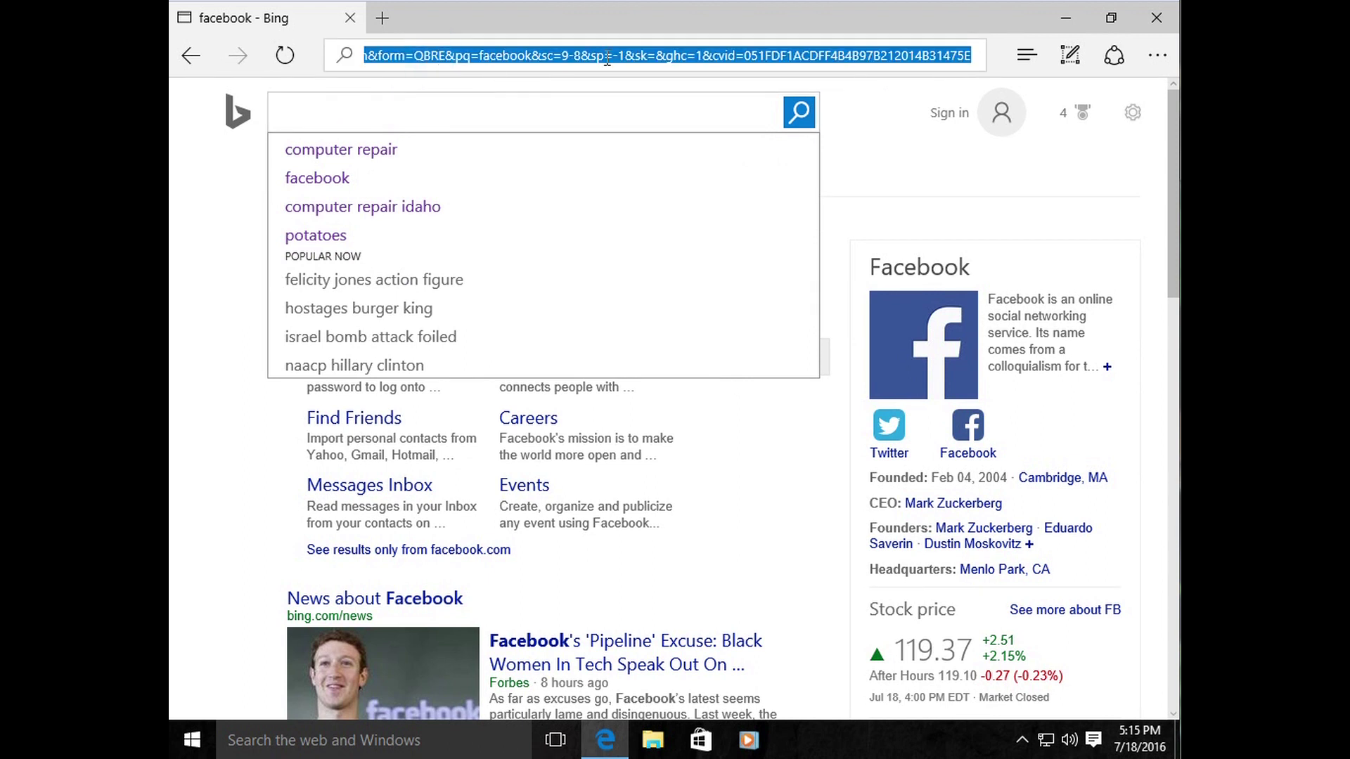
key(BackSpace)
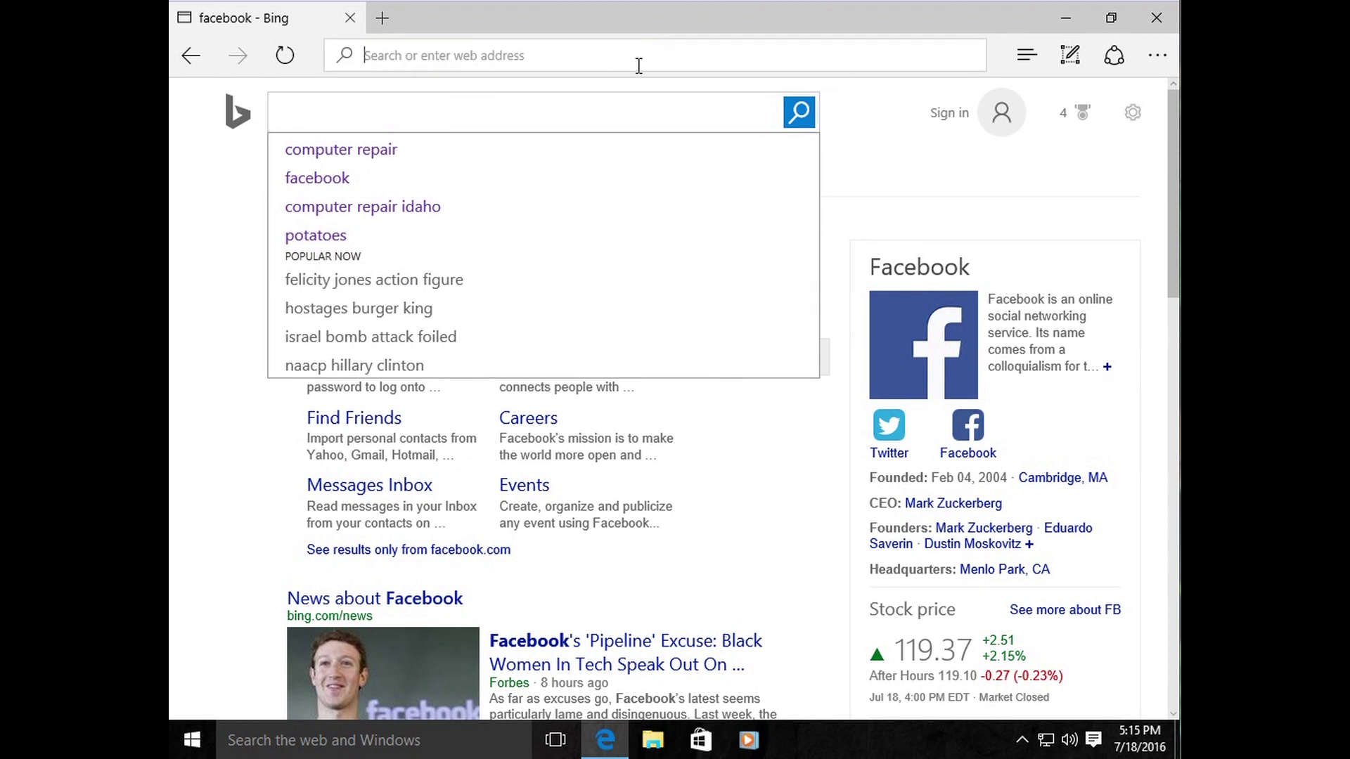
text(google.com/)
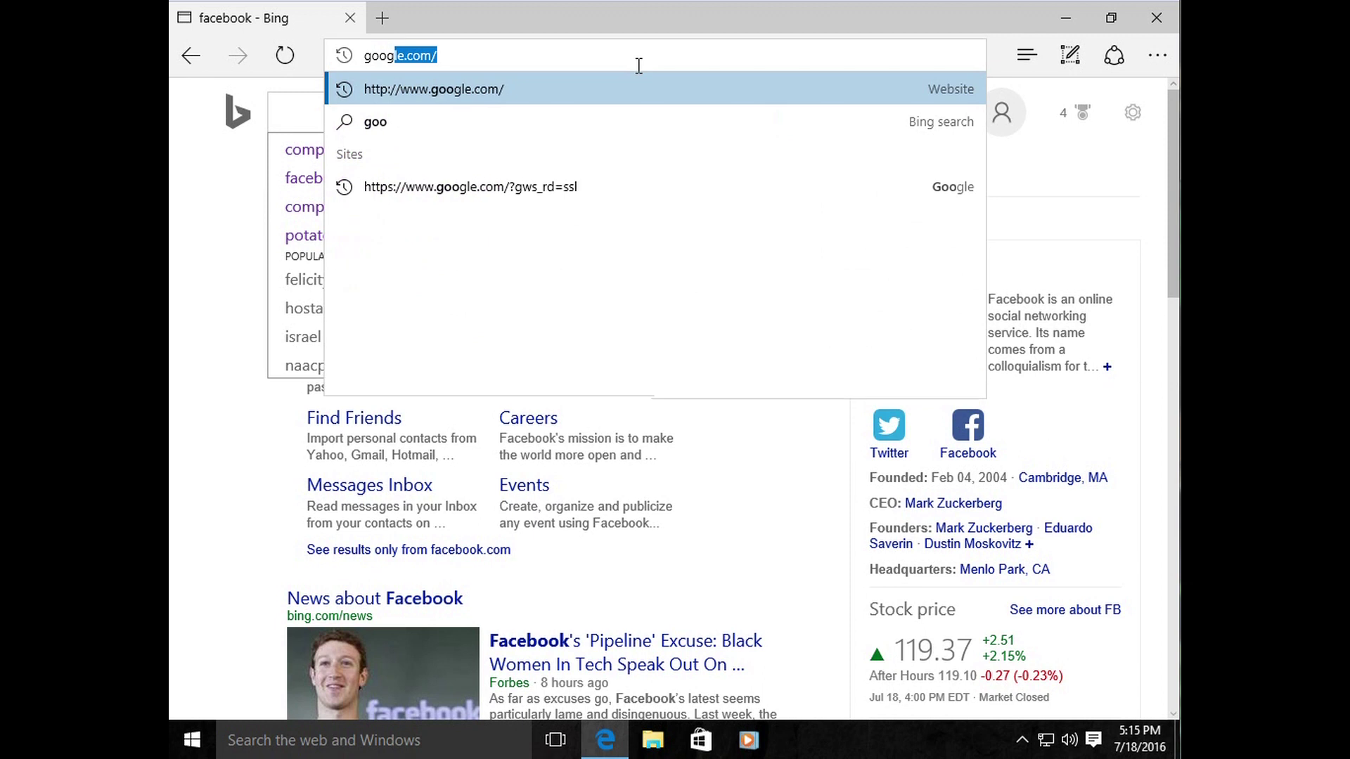
key(Return)
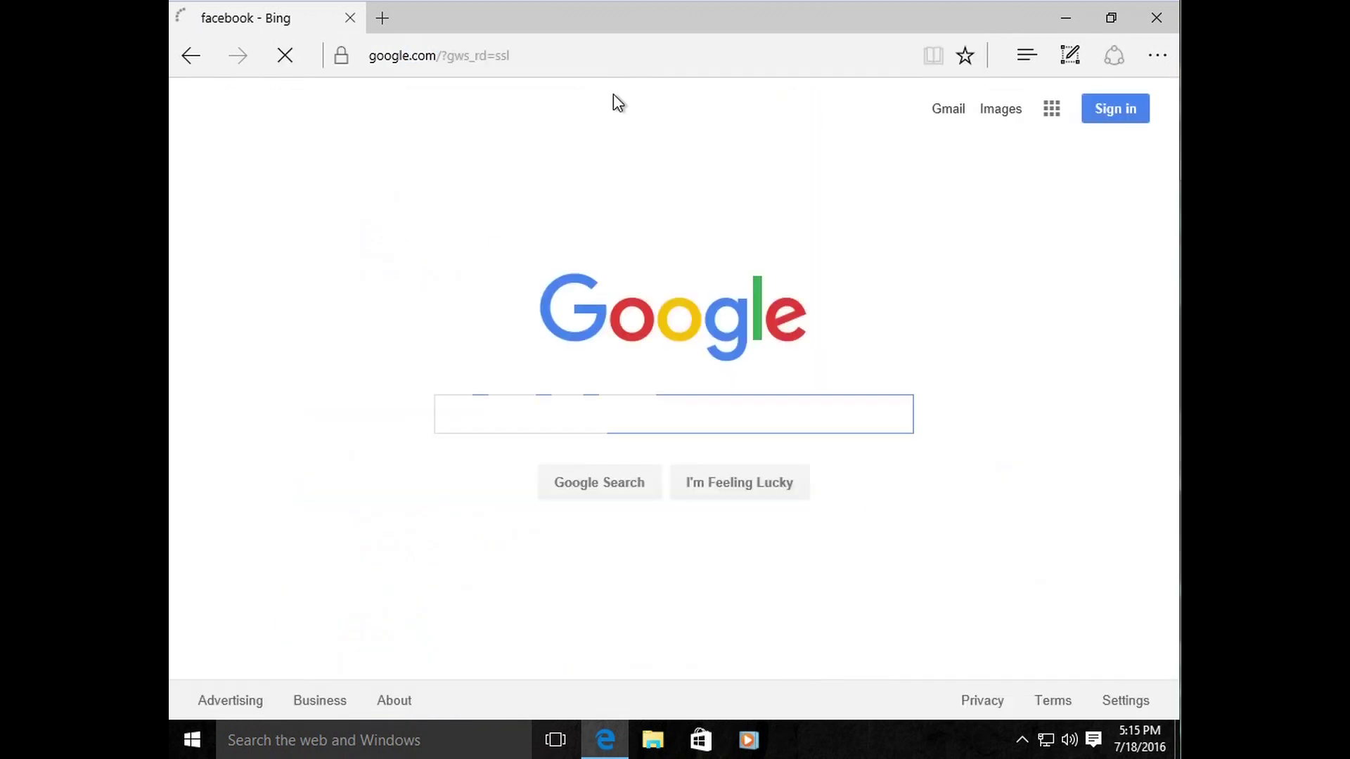
click(633, 416)
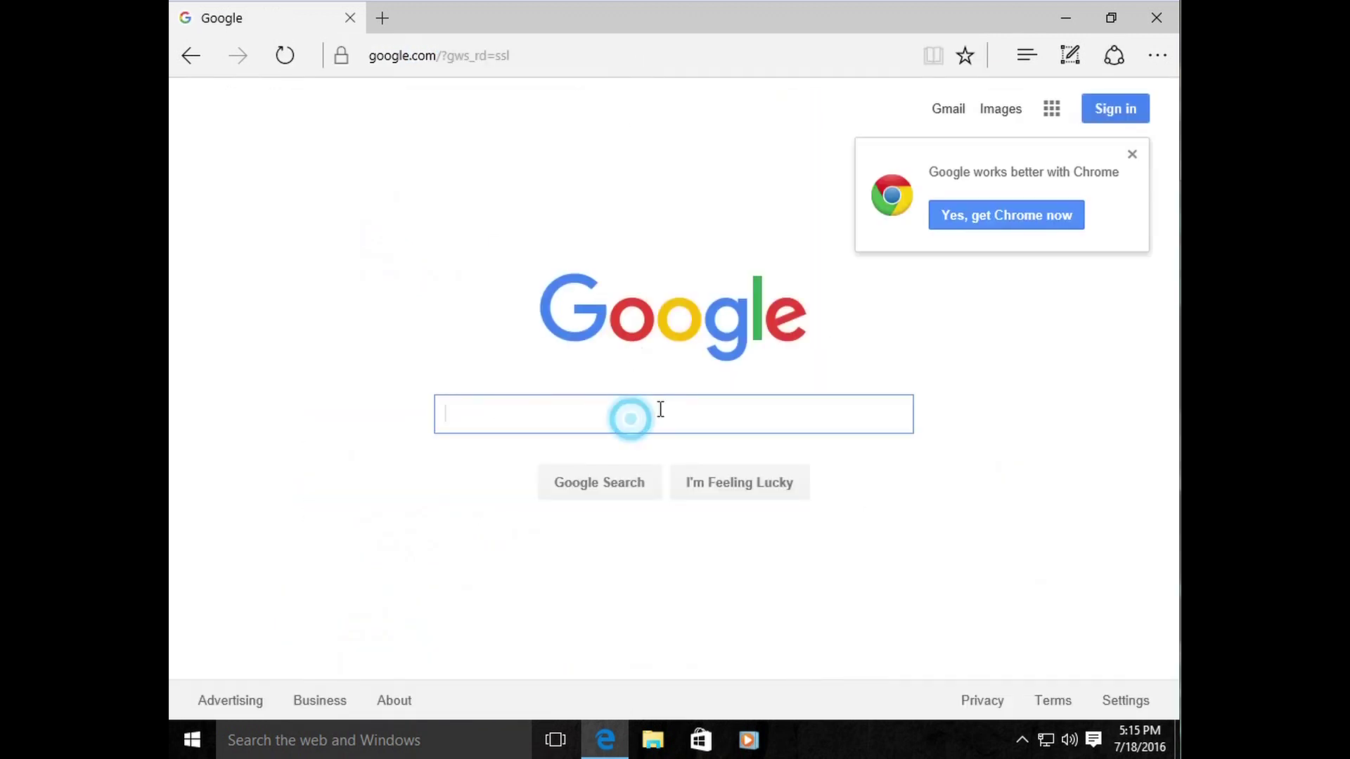
click(1134, 152)
click(182, 61)
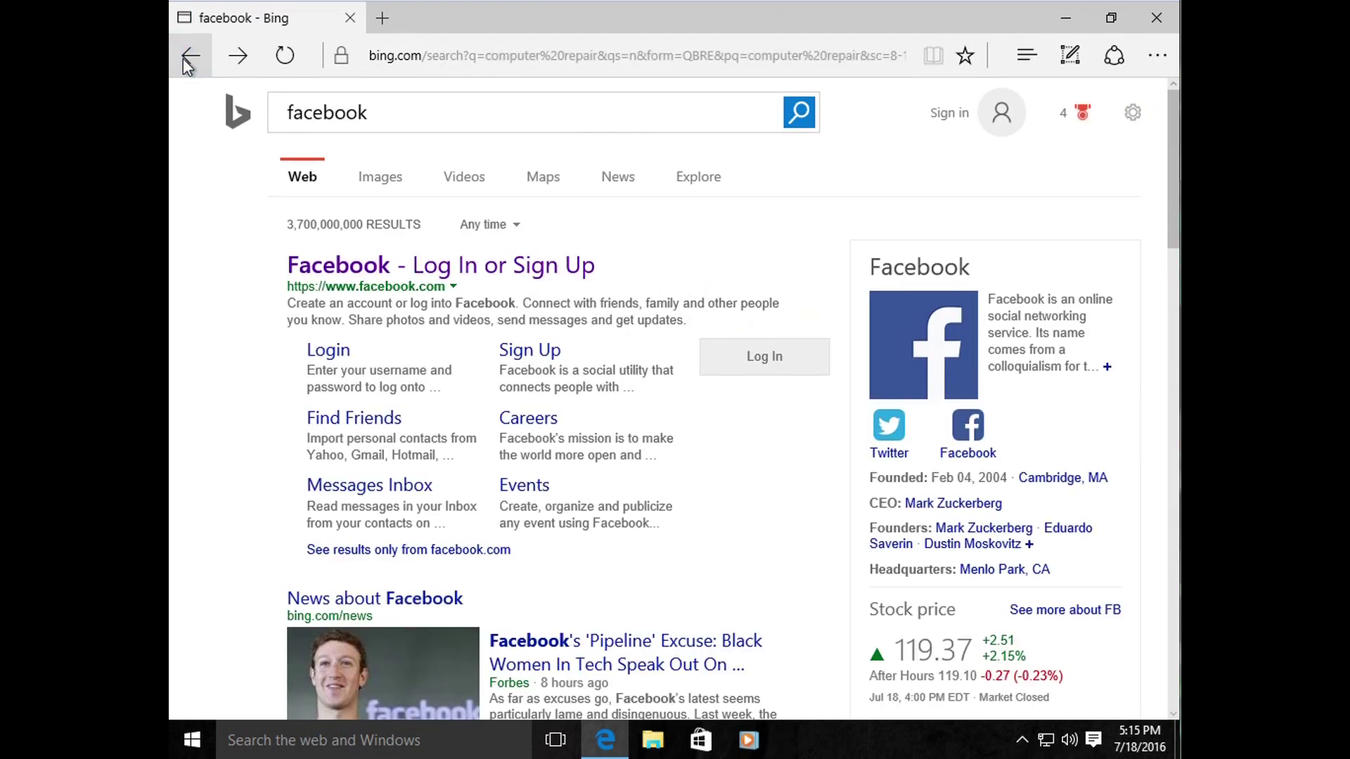
Step: Go back to the MSN.com page, then enter youtube.com to open YouTube
click(184, 60)
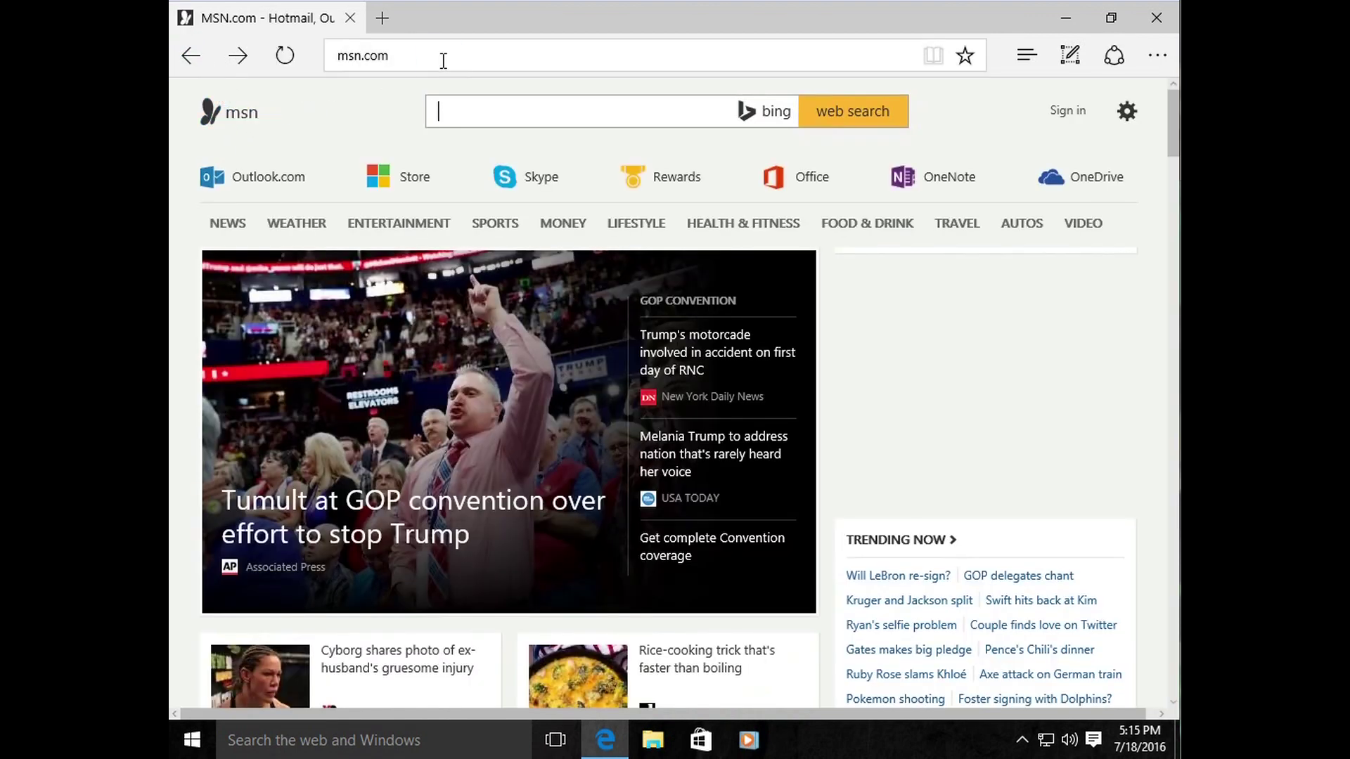
click(442, 61)
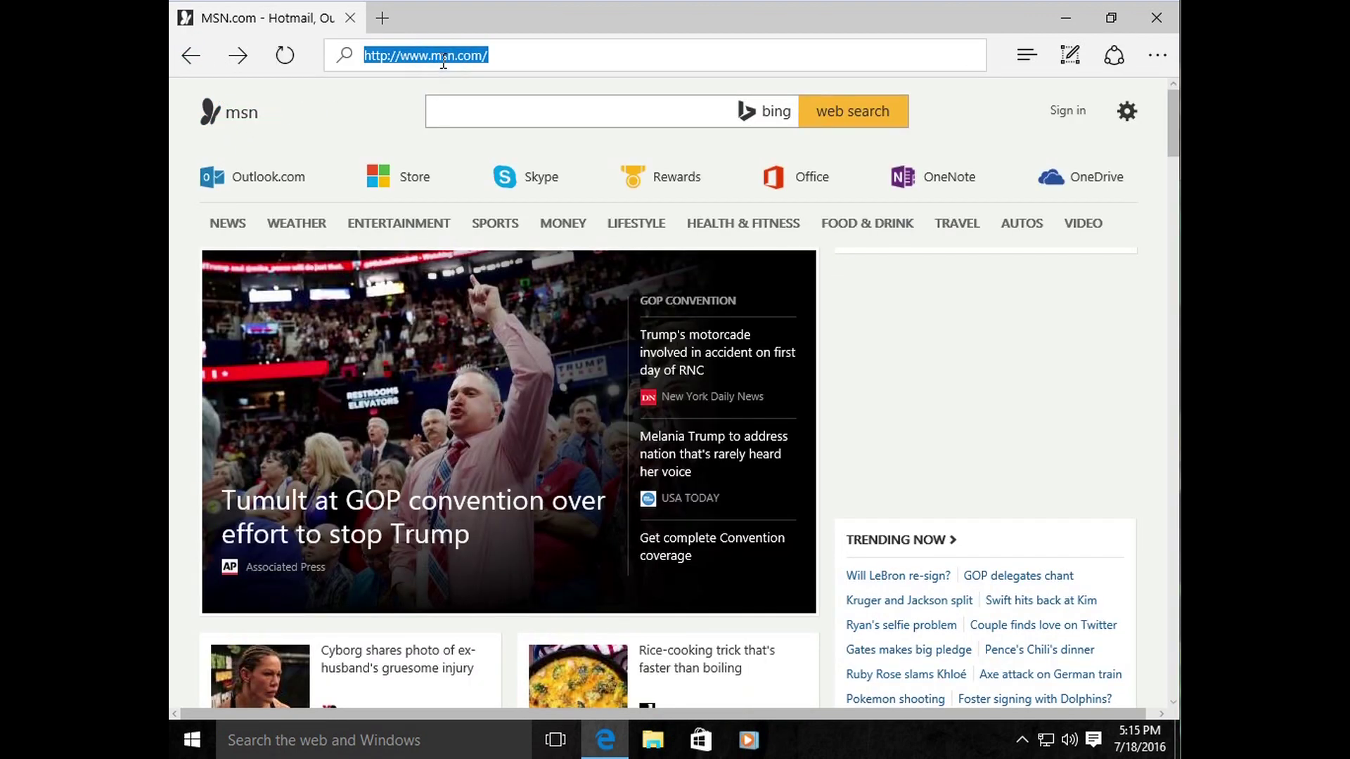
text(youtube.com)
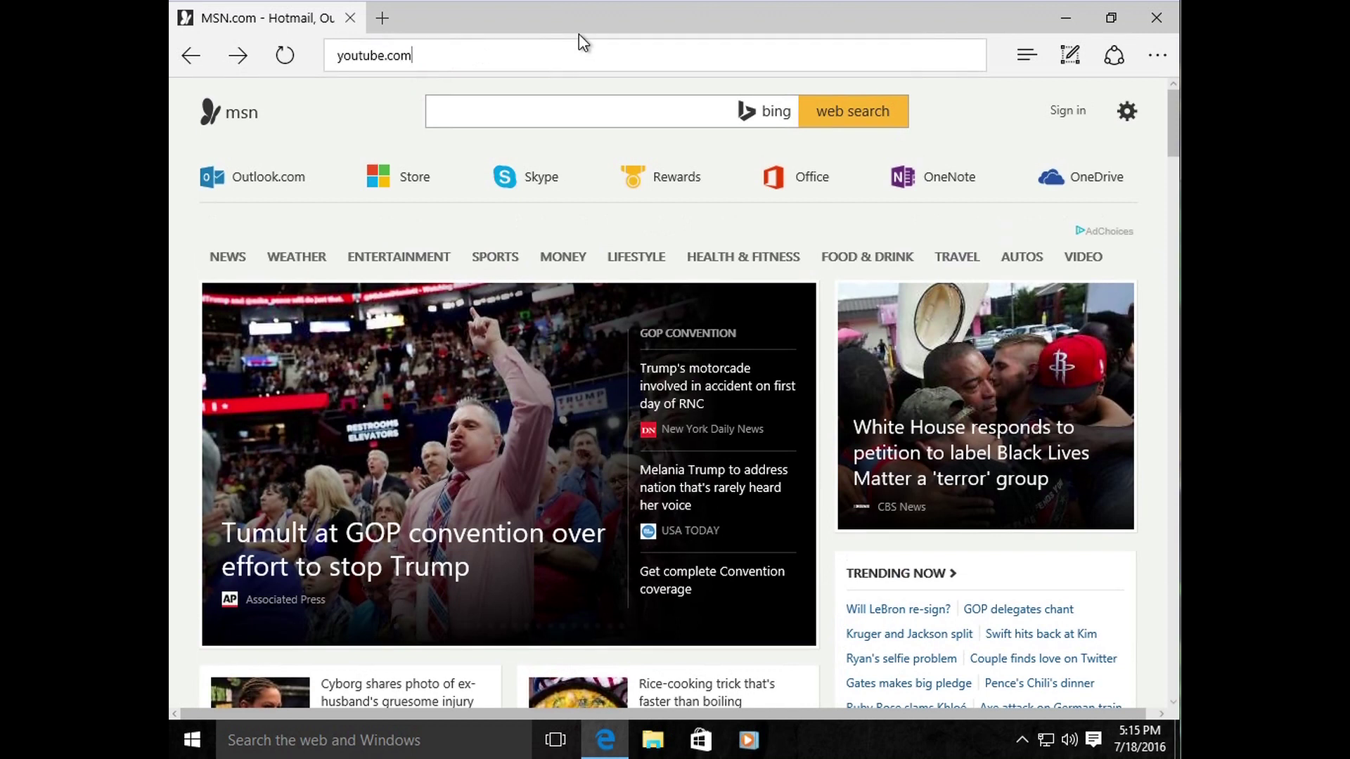
key(Return)
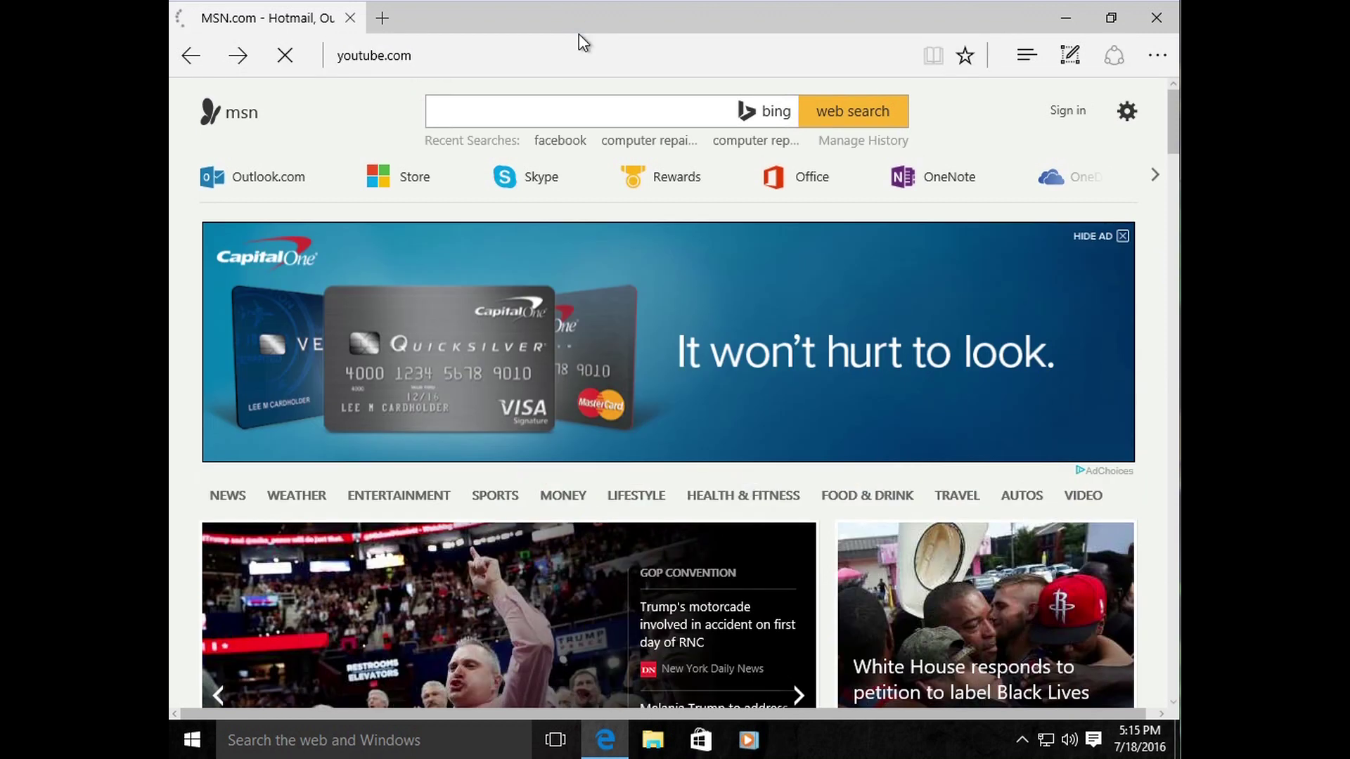
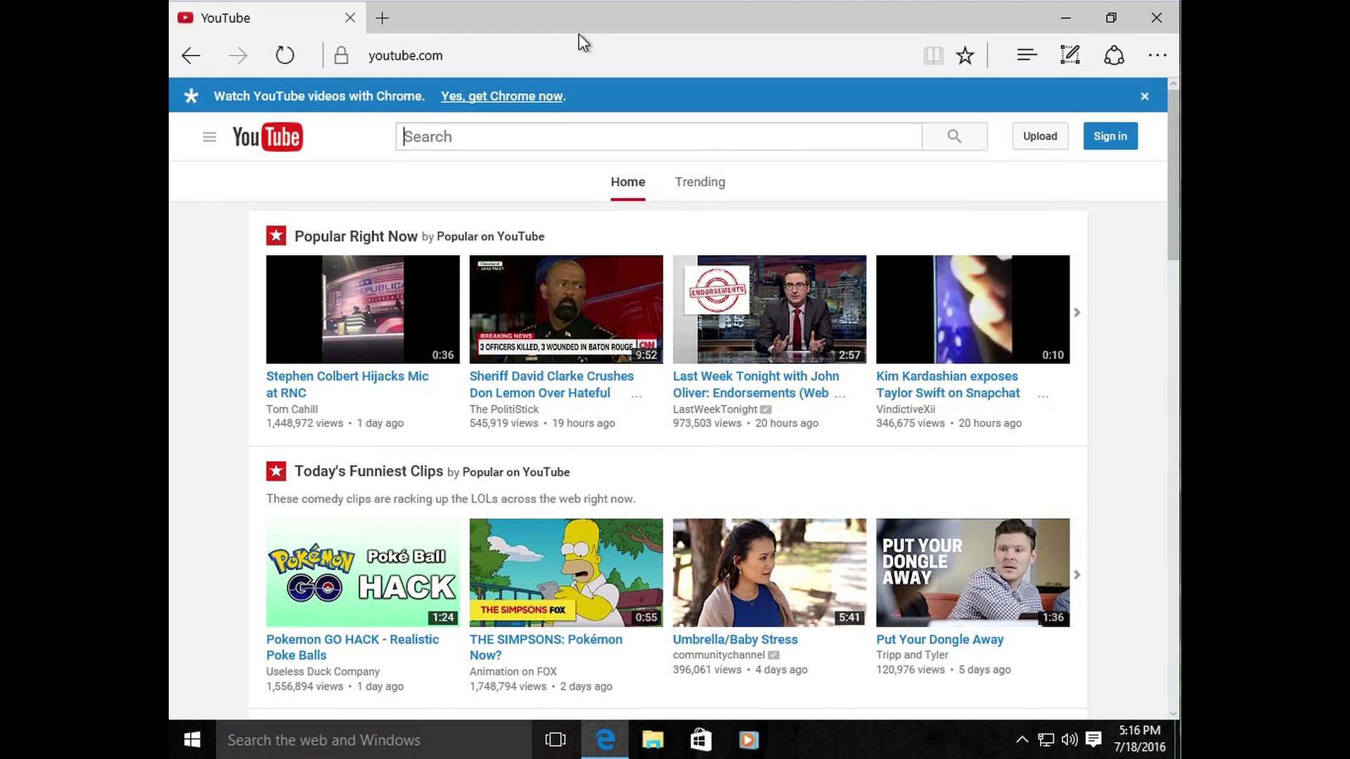
Step: Go to google.com and search for 'adobe reader download free'
click(450, 56)
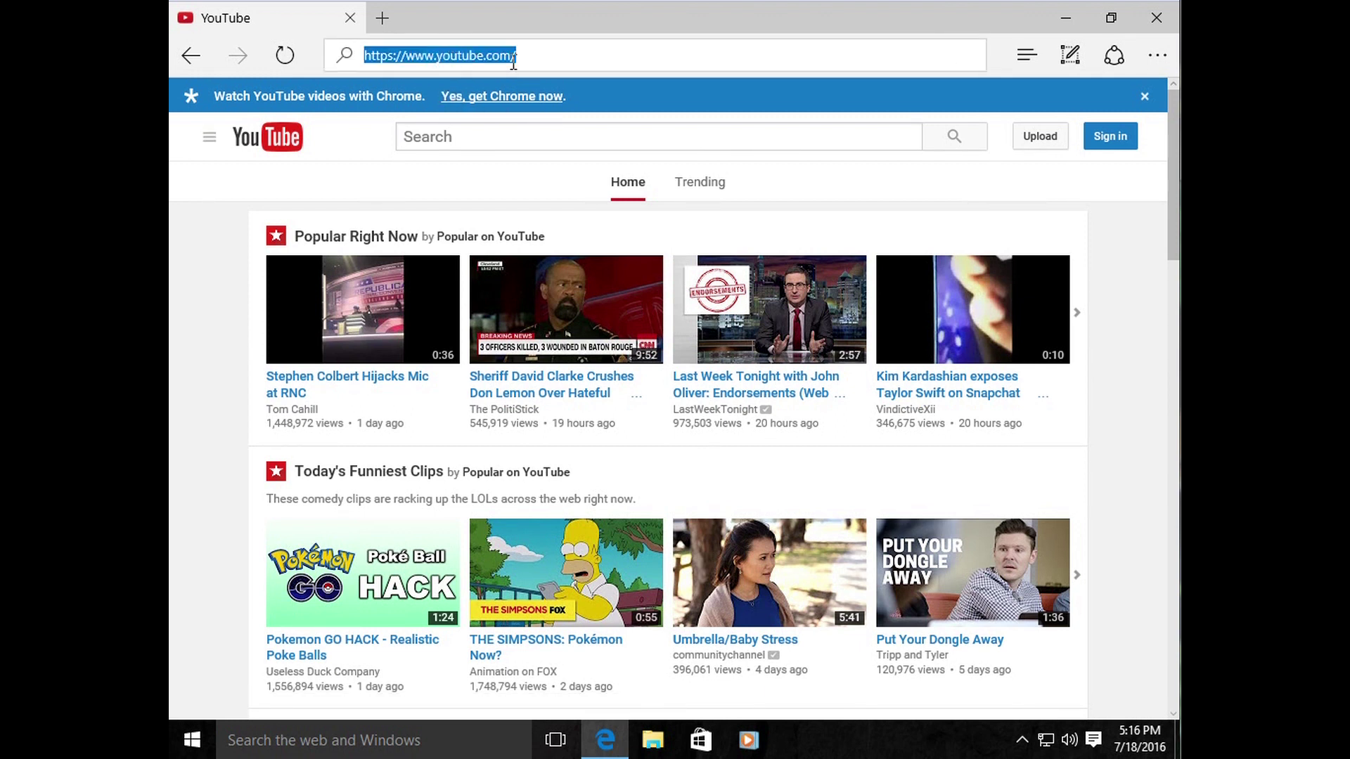
key(BackSpace)
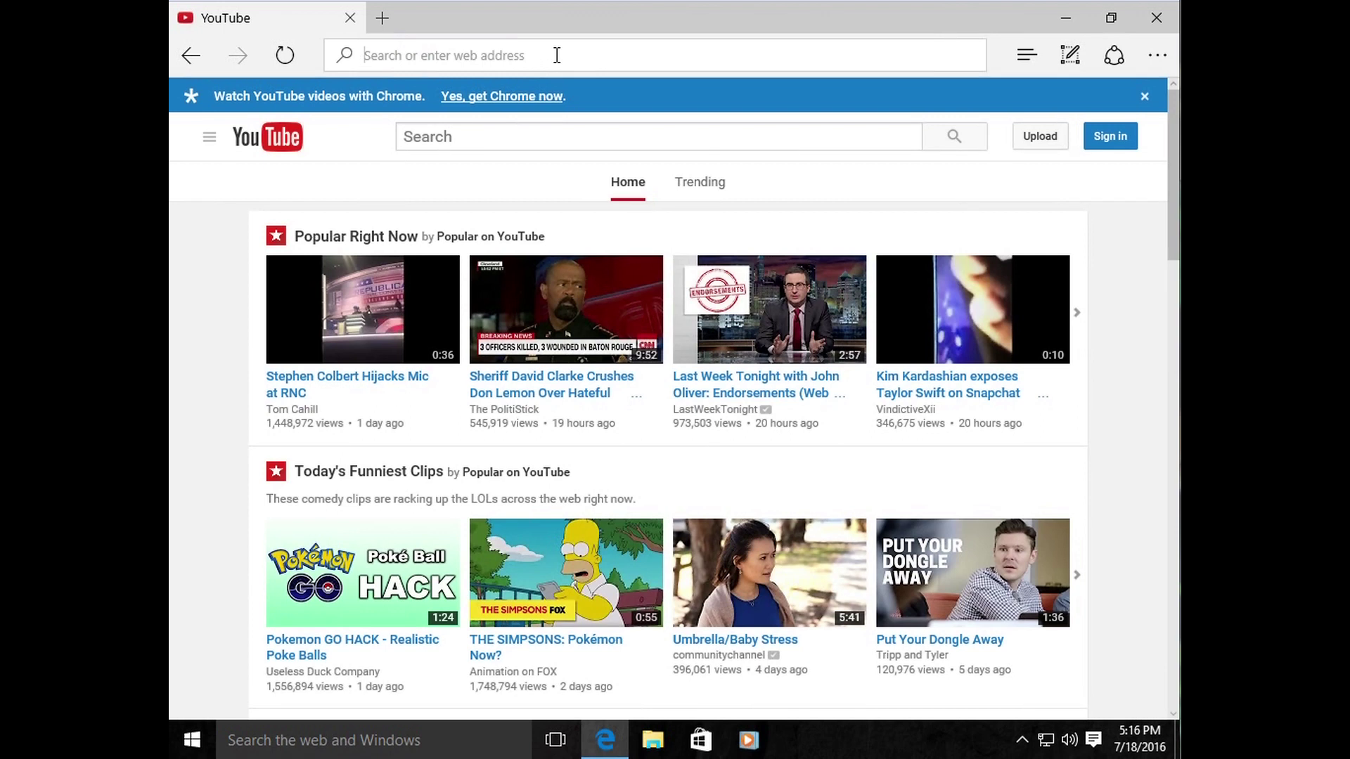
text(google.com/)
key(Return)
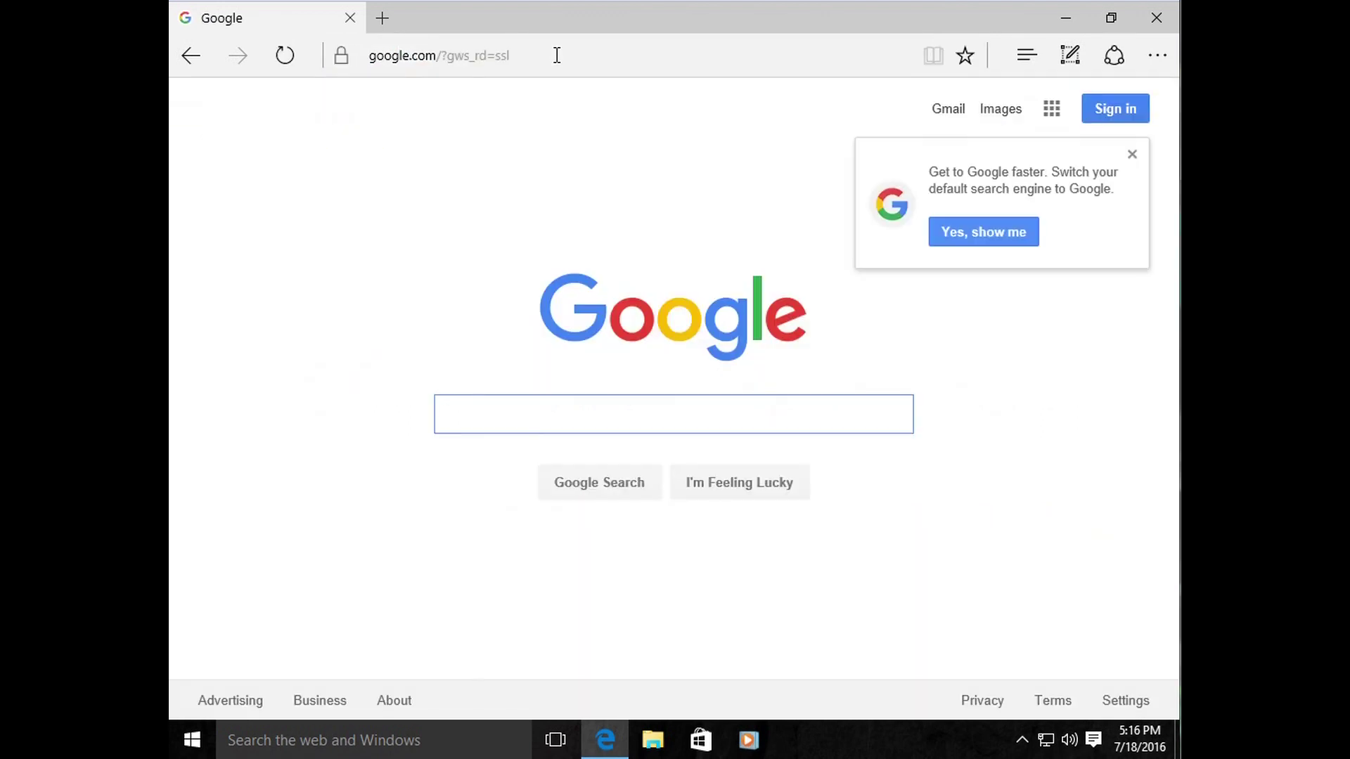
click(515, 417)
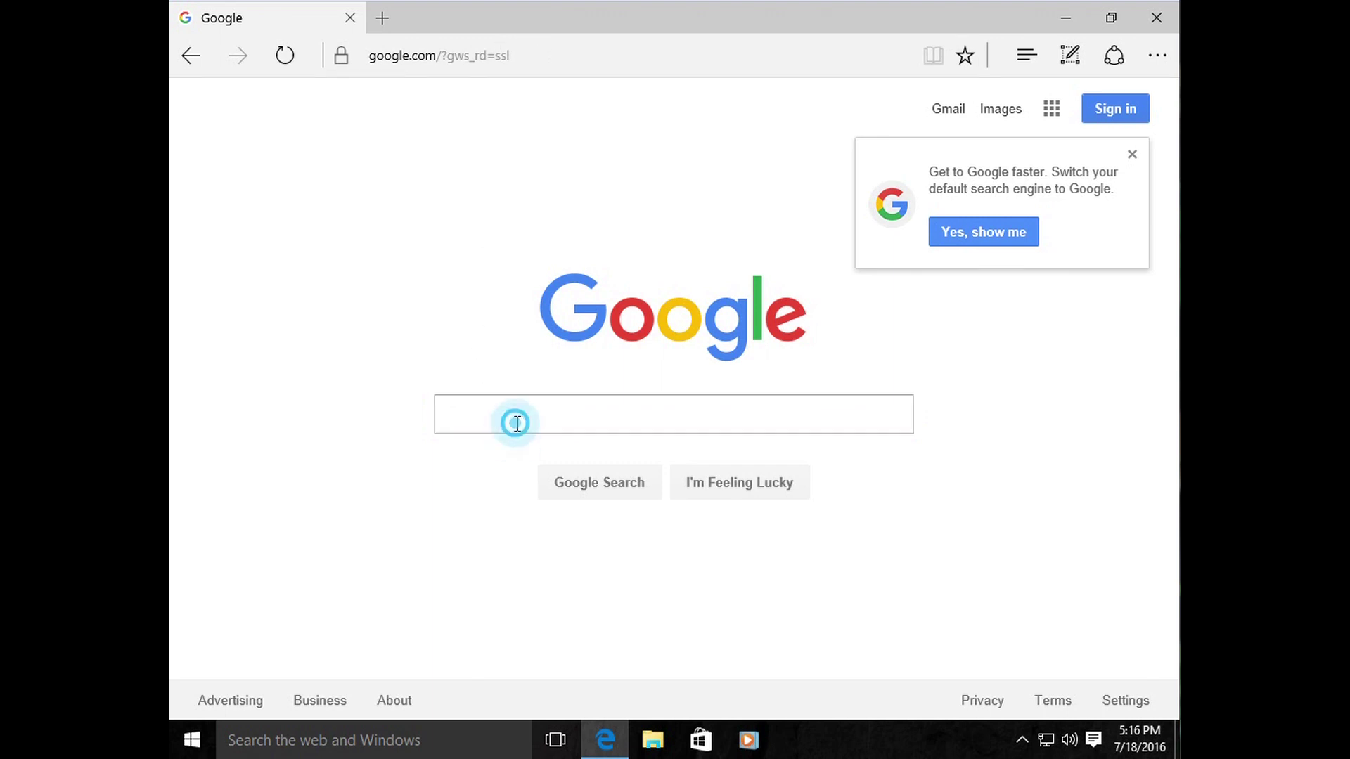
click(1132, 153)
click(793, 410)
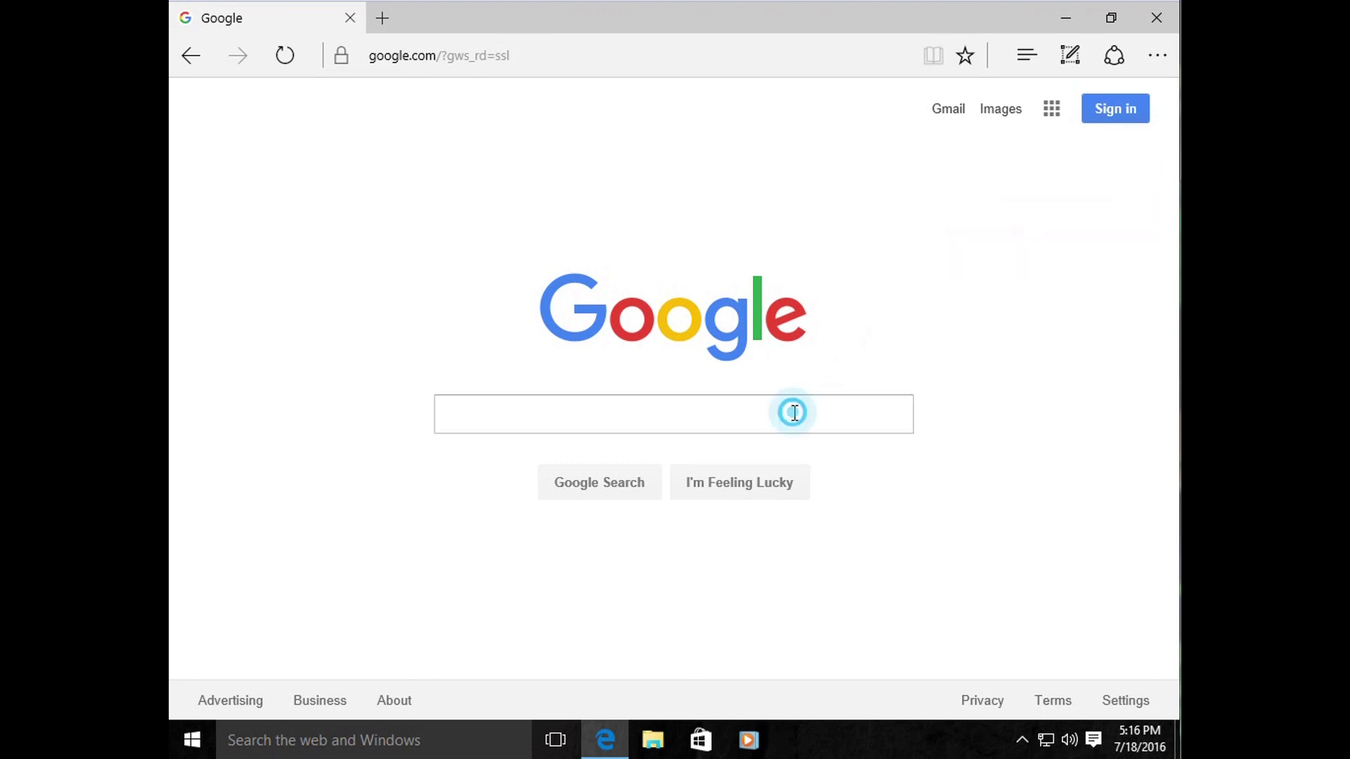
click(691, 411)
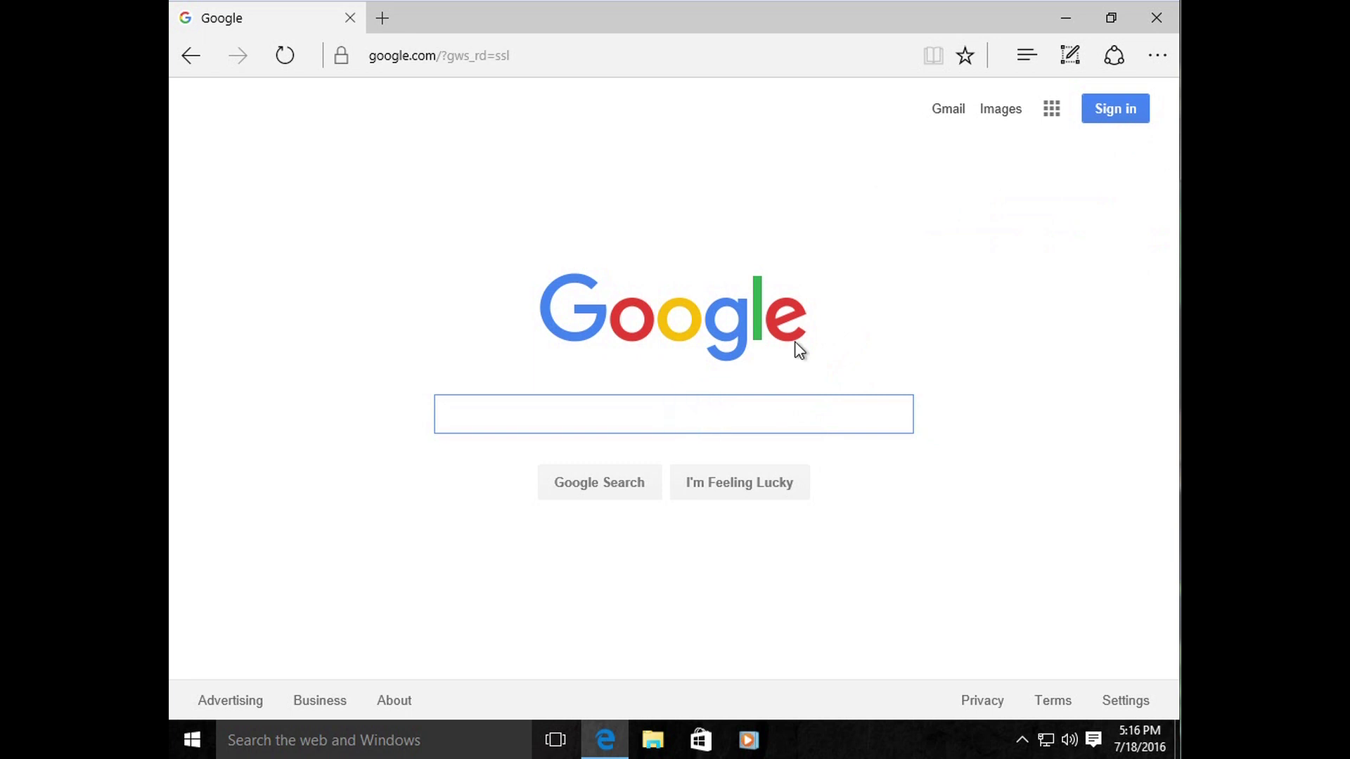
text(adobe)
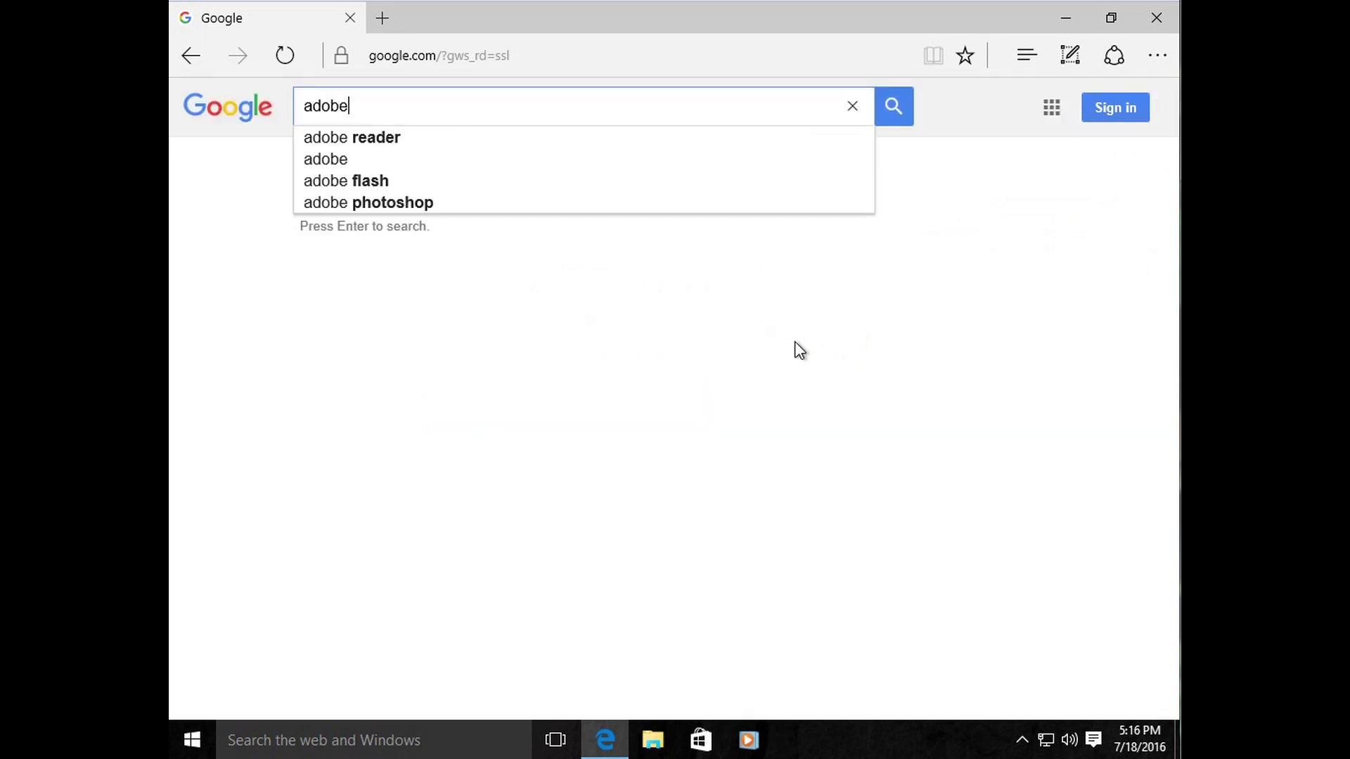
text( reade)
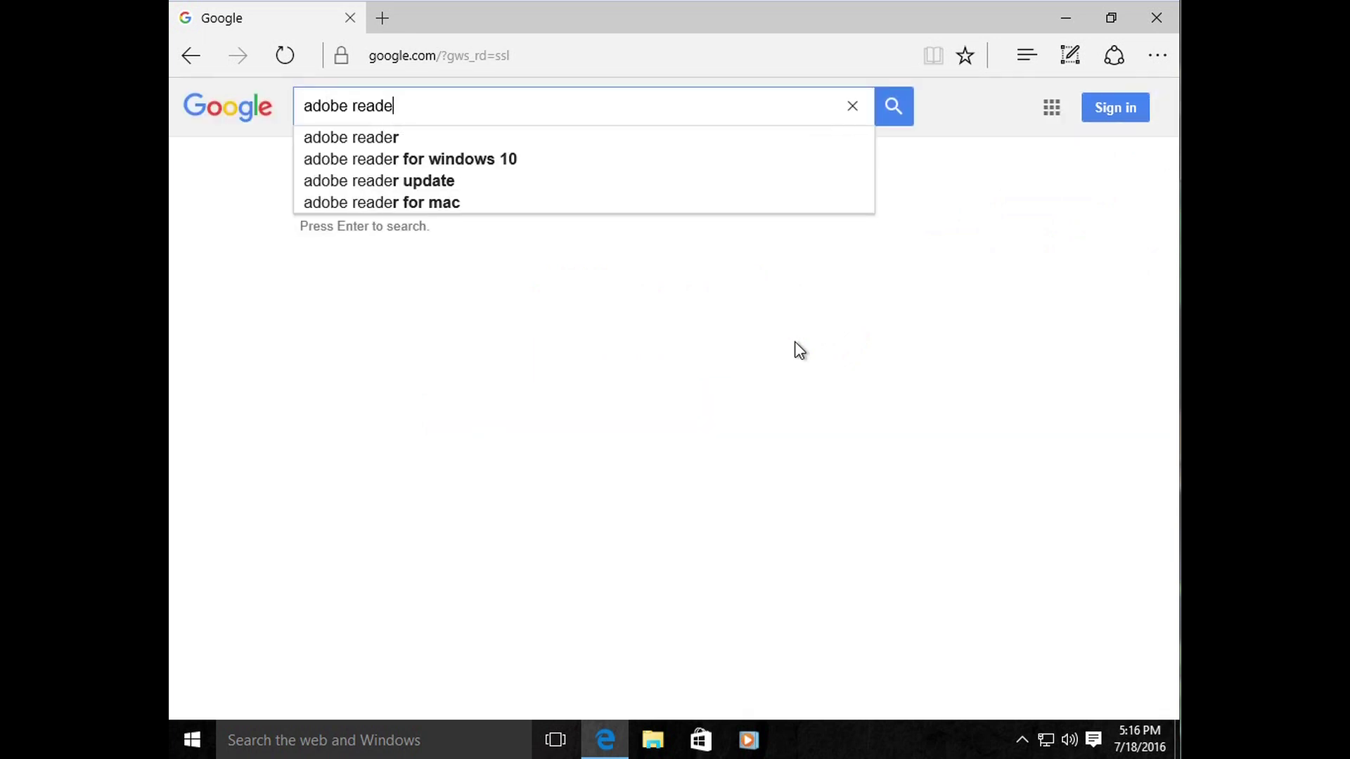
text(r download free)
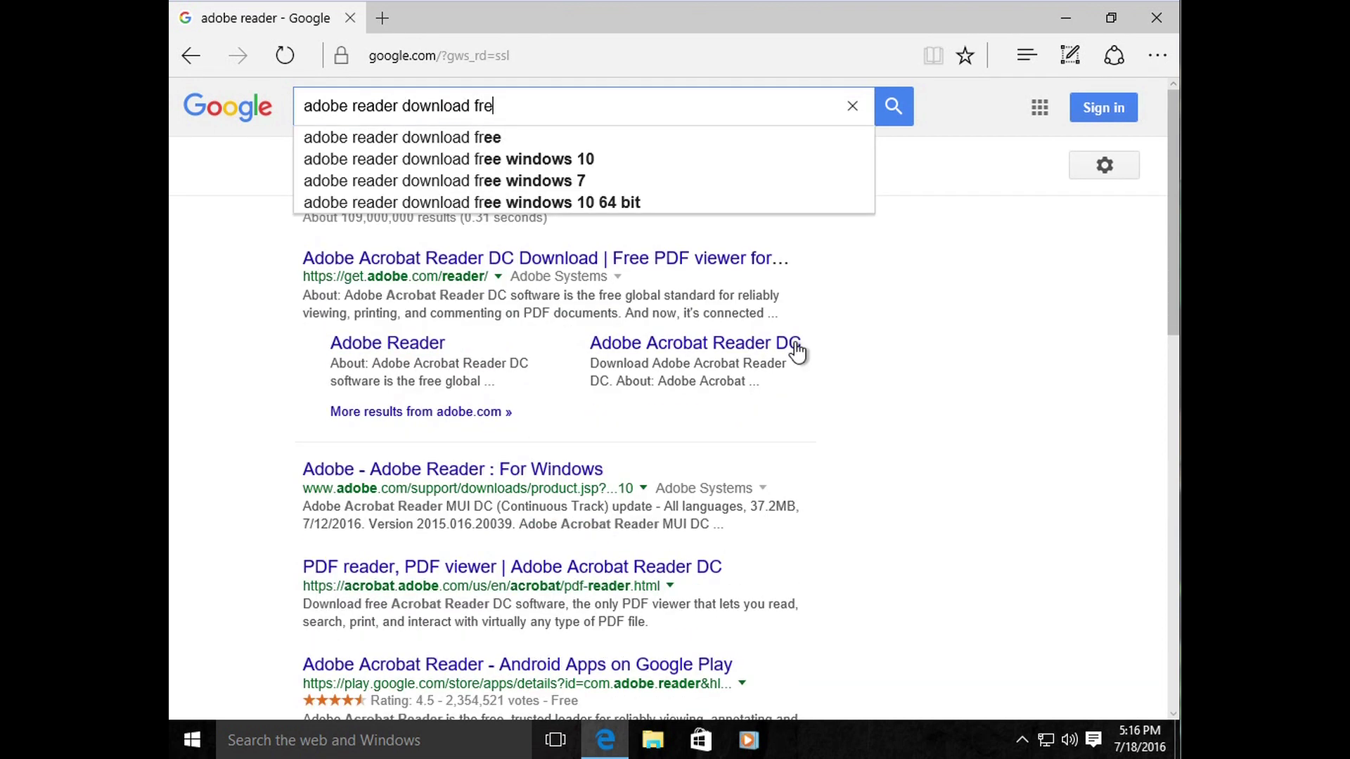
key(Return)
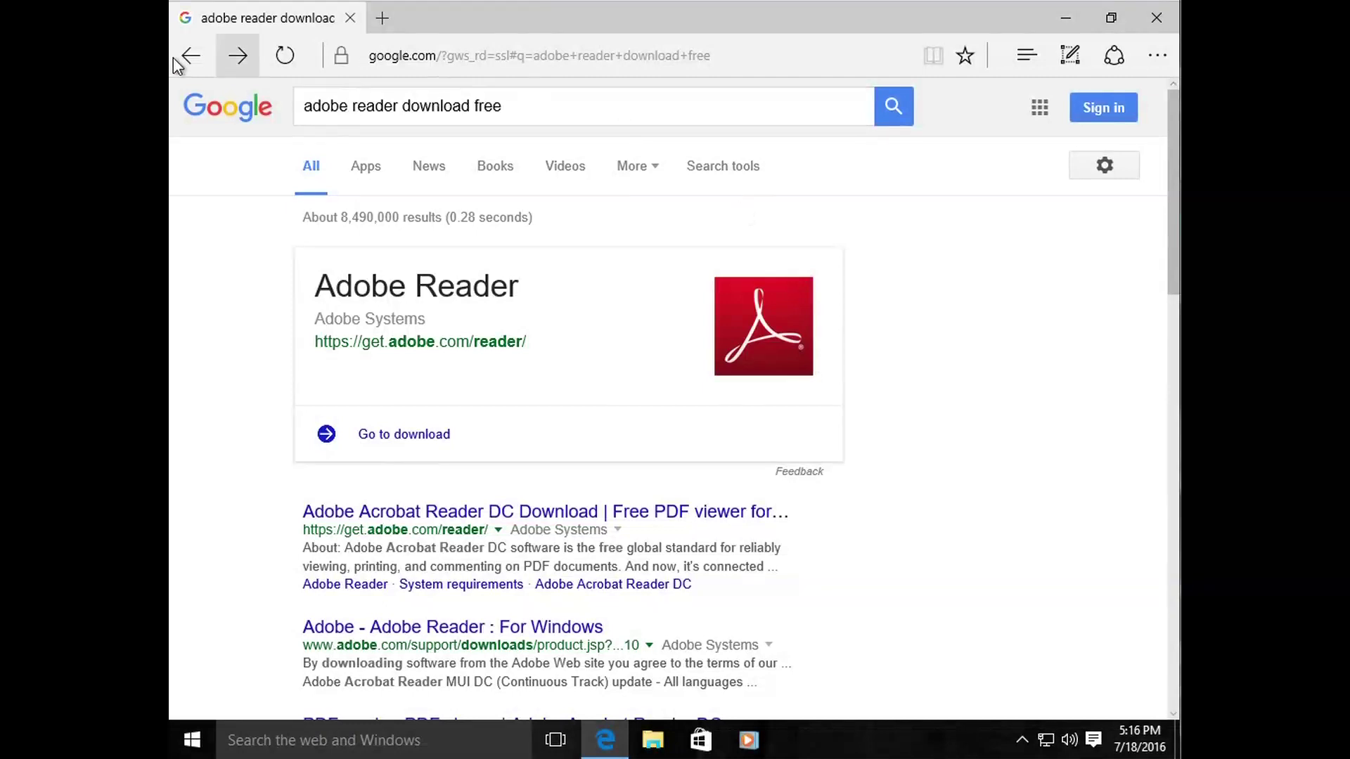
scroll(388, 392, down, 1)
scroll(455, 387, up, 2)
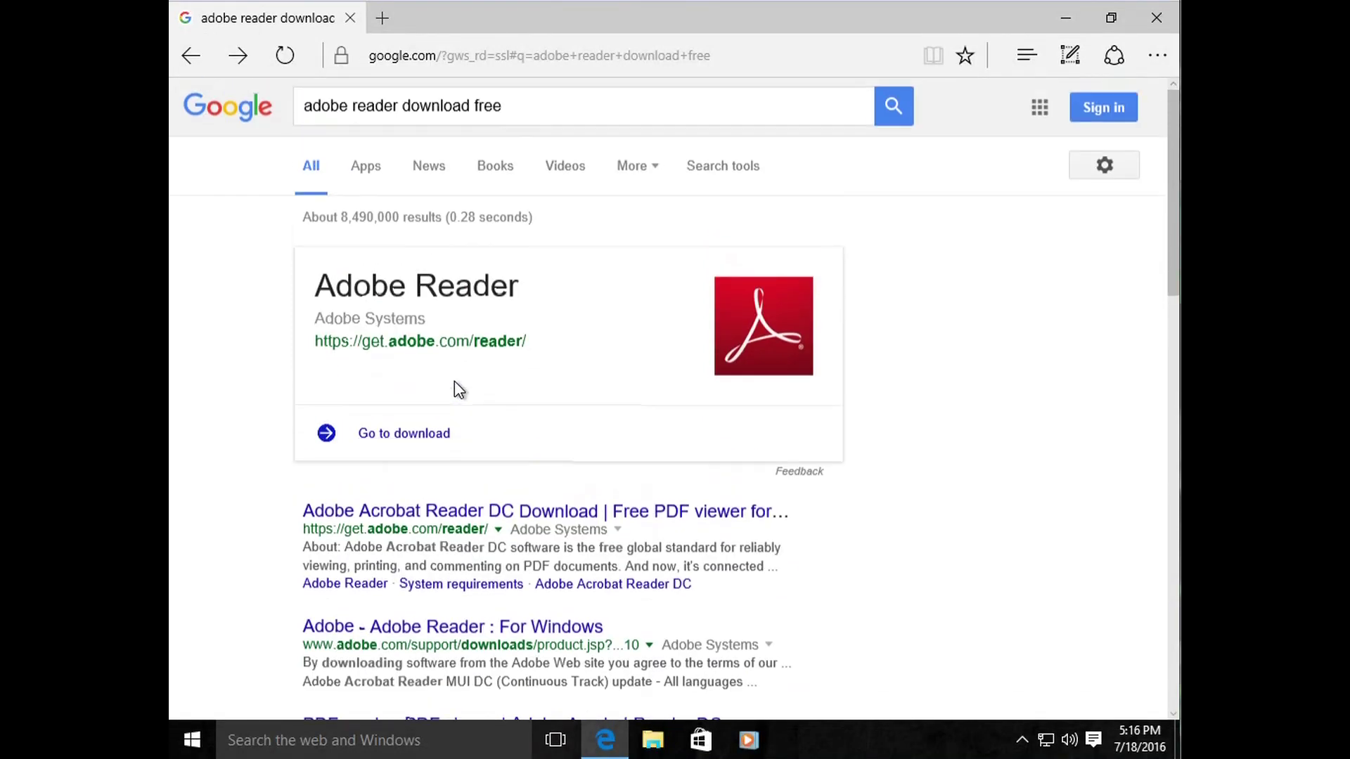
Step: Go back to the YouTube page, then load msn.com
click(190, 62)
click(189, 62)
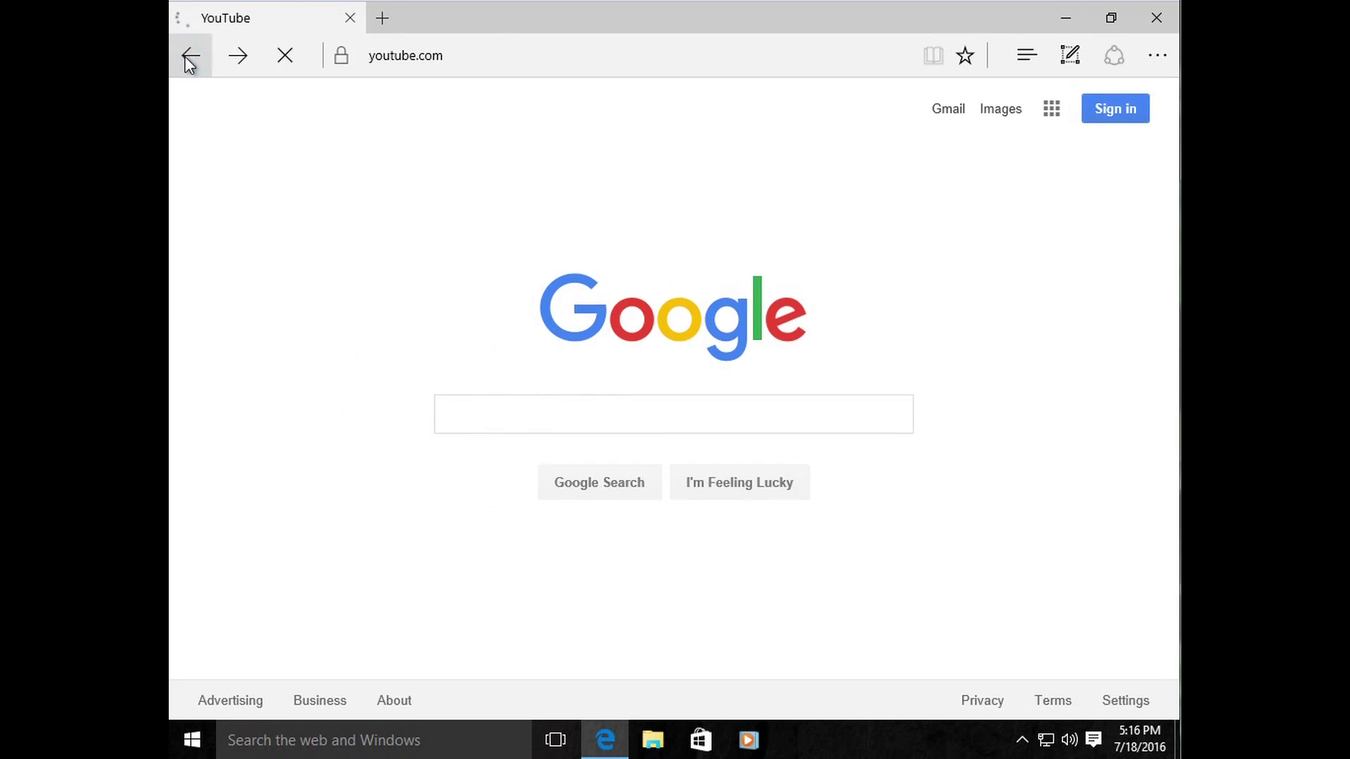
click(451, 59)
text(msn.com/)
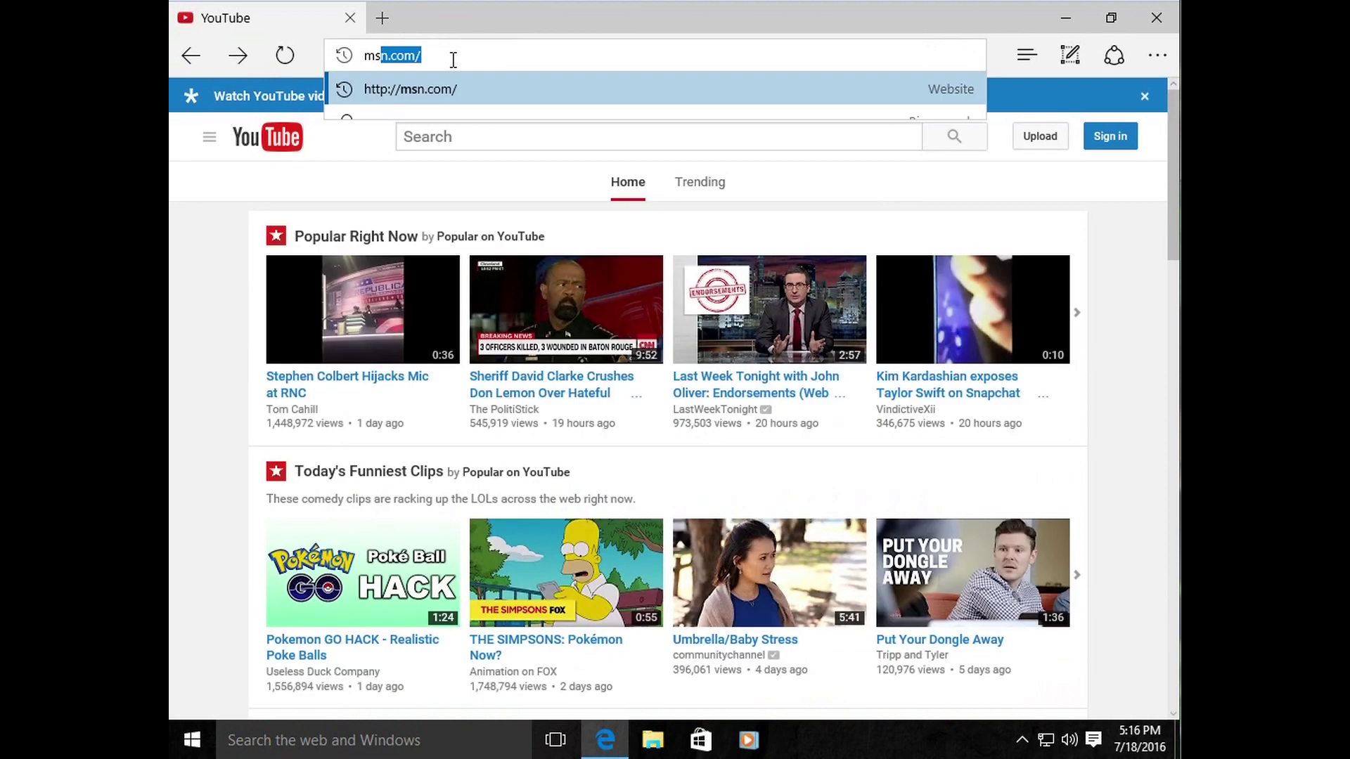
key(Return)
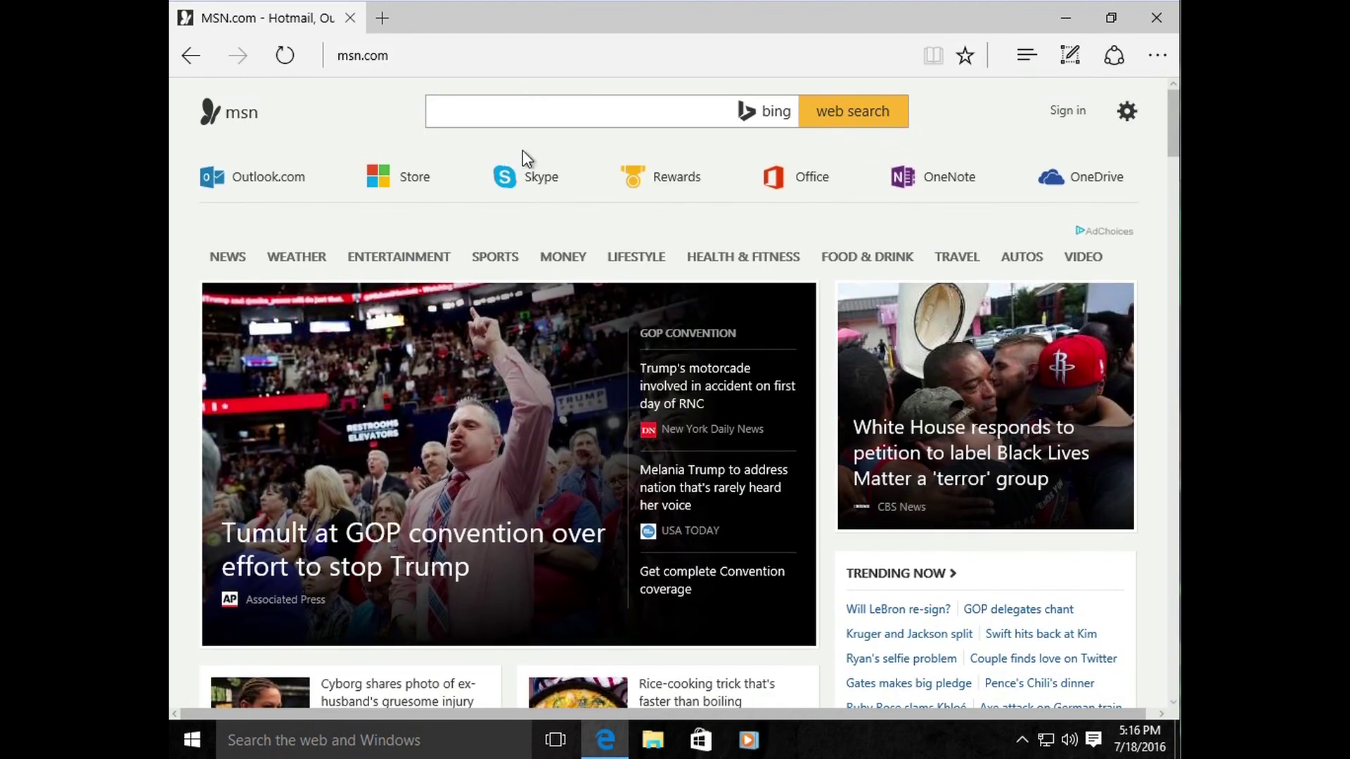
Step: Search MSN for 'adobe reader free download' and look over the Bing results
click(488, 112)
click(612, 111)
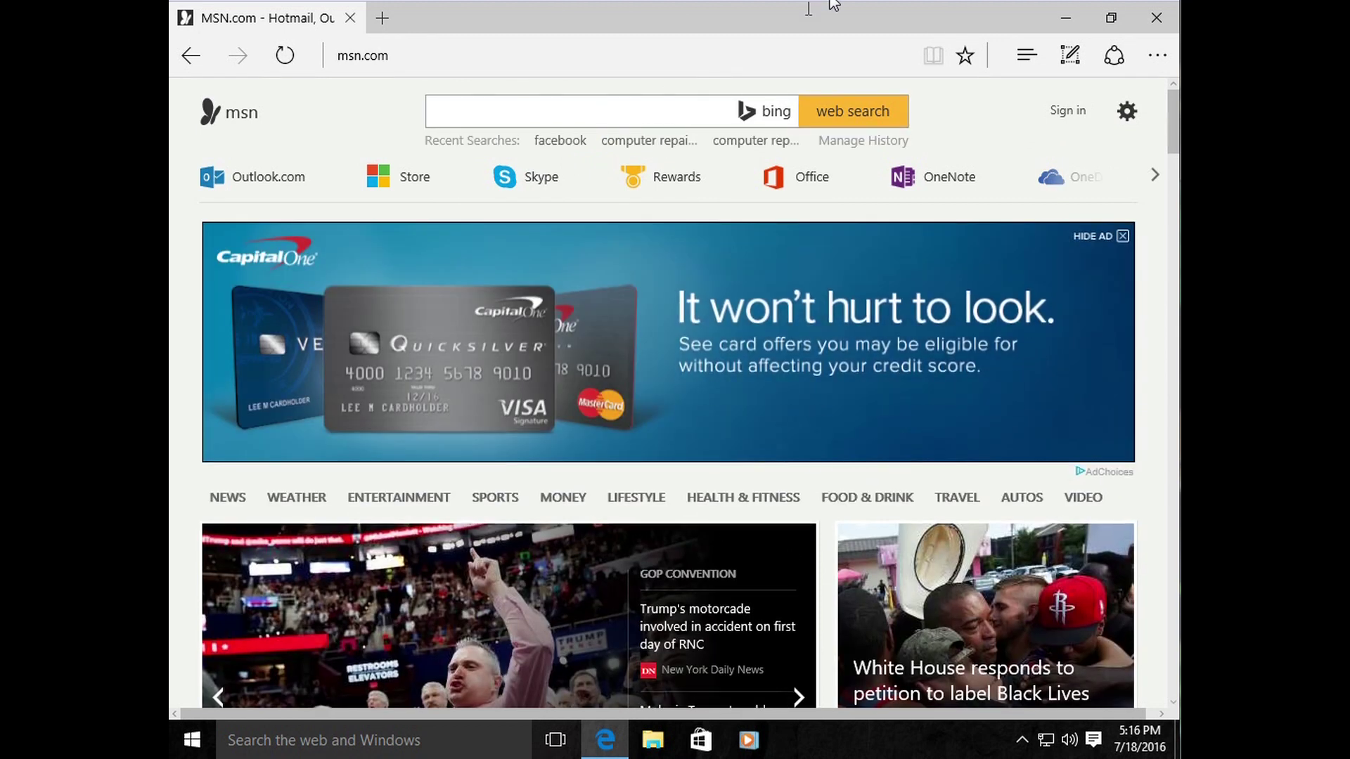
text(adobe r)
text(ea)
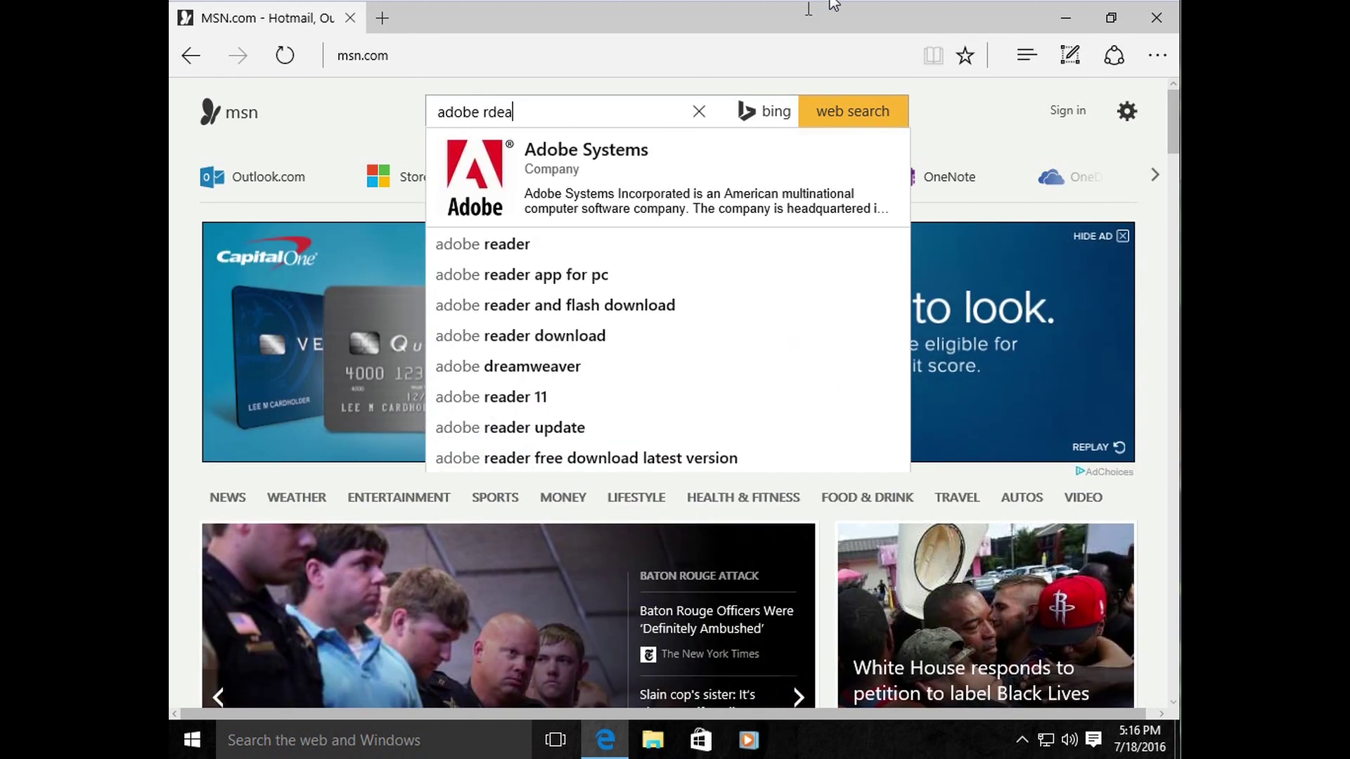
text(der free d)
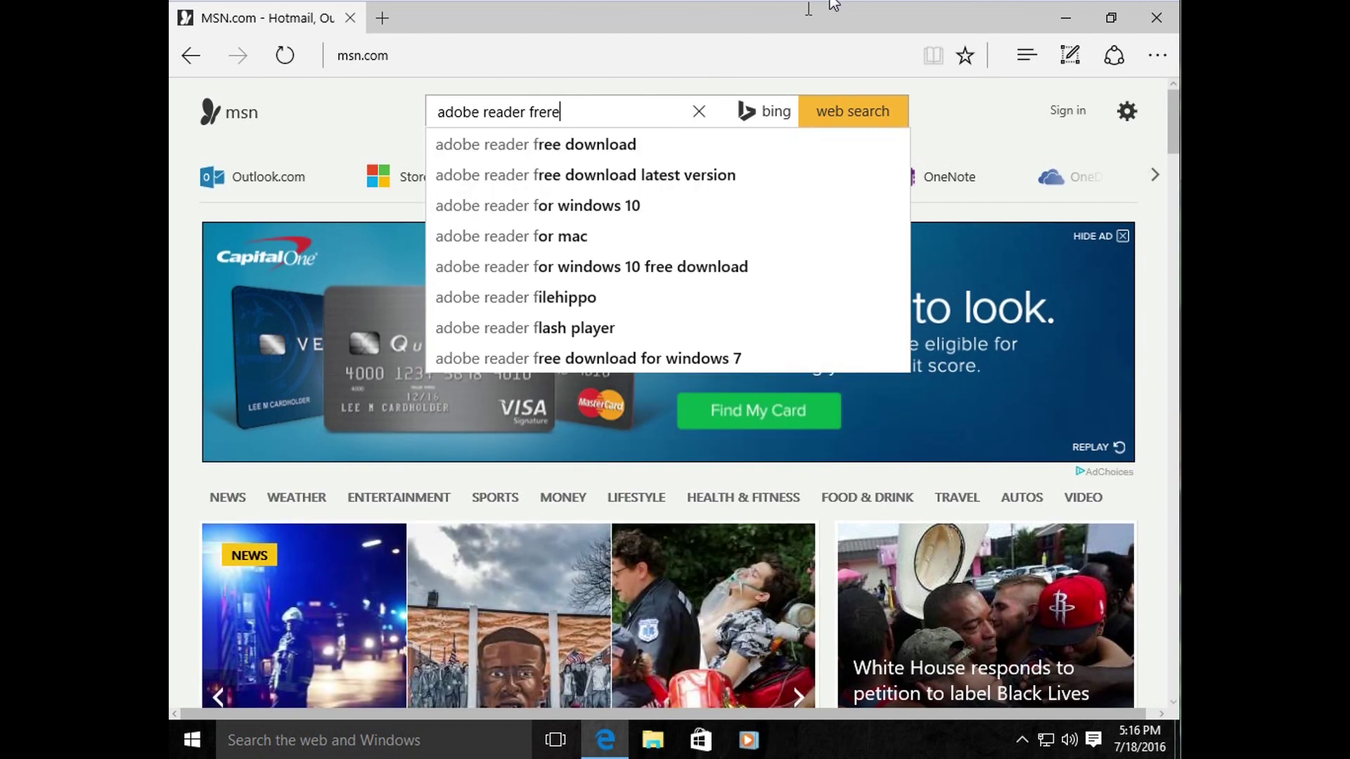
key(BackSpace)
key(BackSpace)
key(BackSpace)
text(e download)
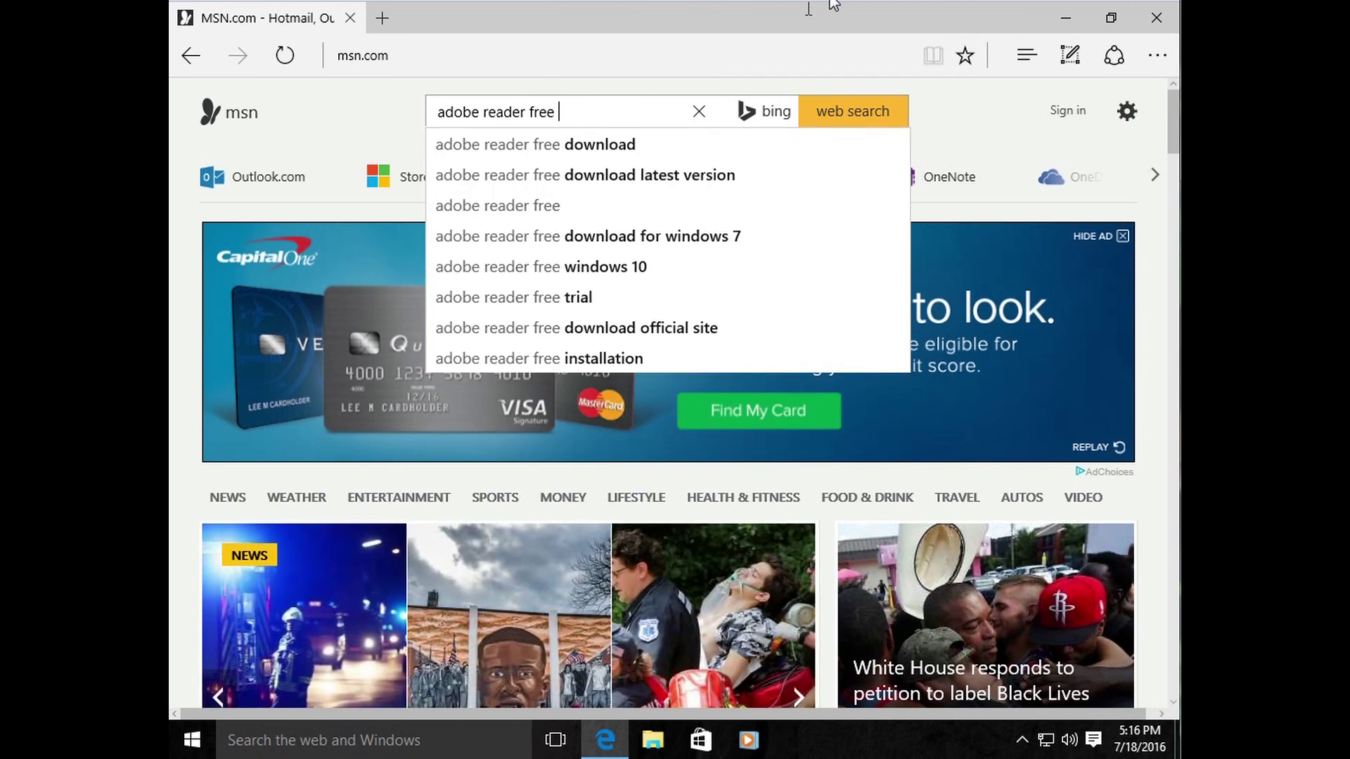
key(Return)
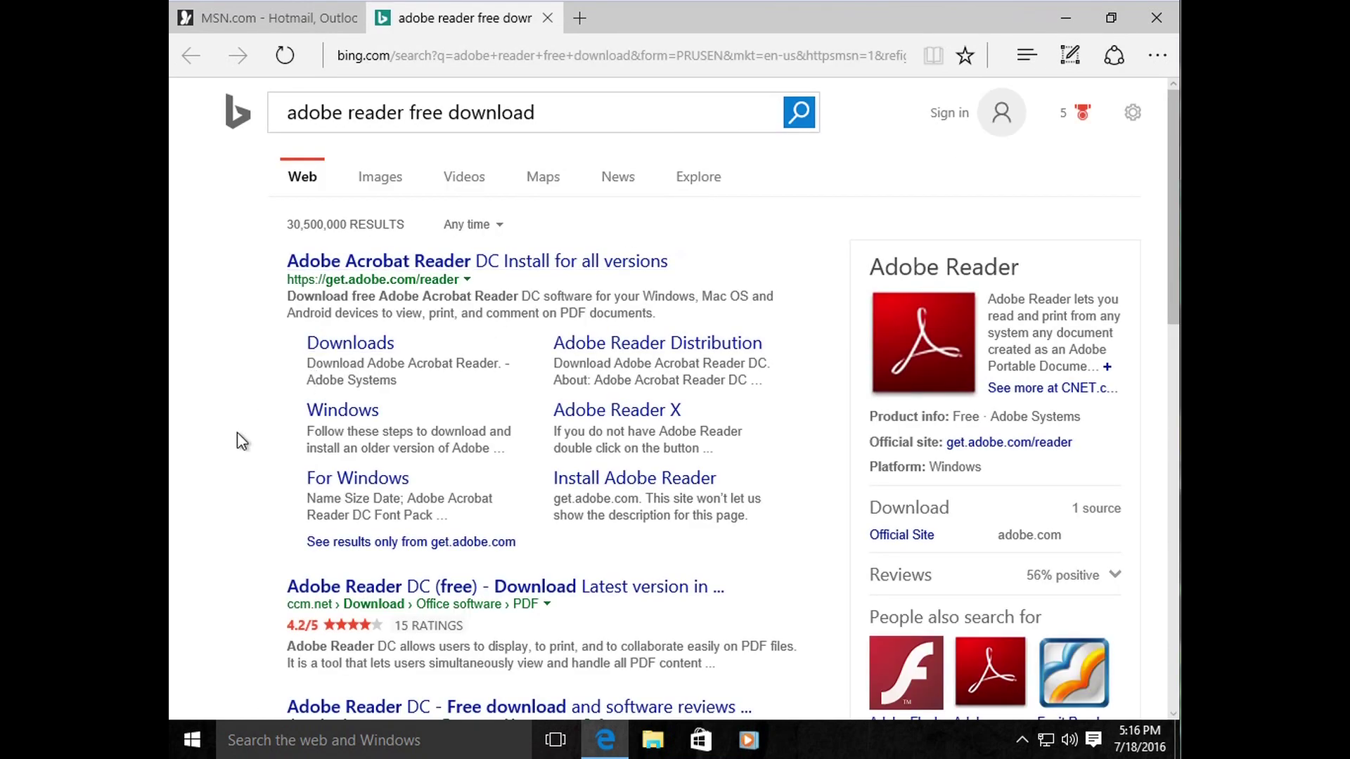
scroll(239, 437, down, 1)
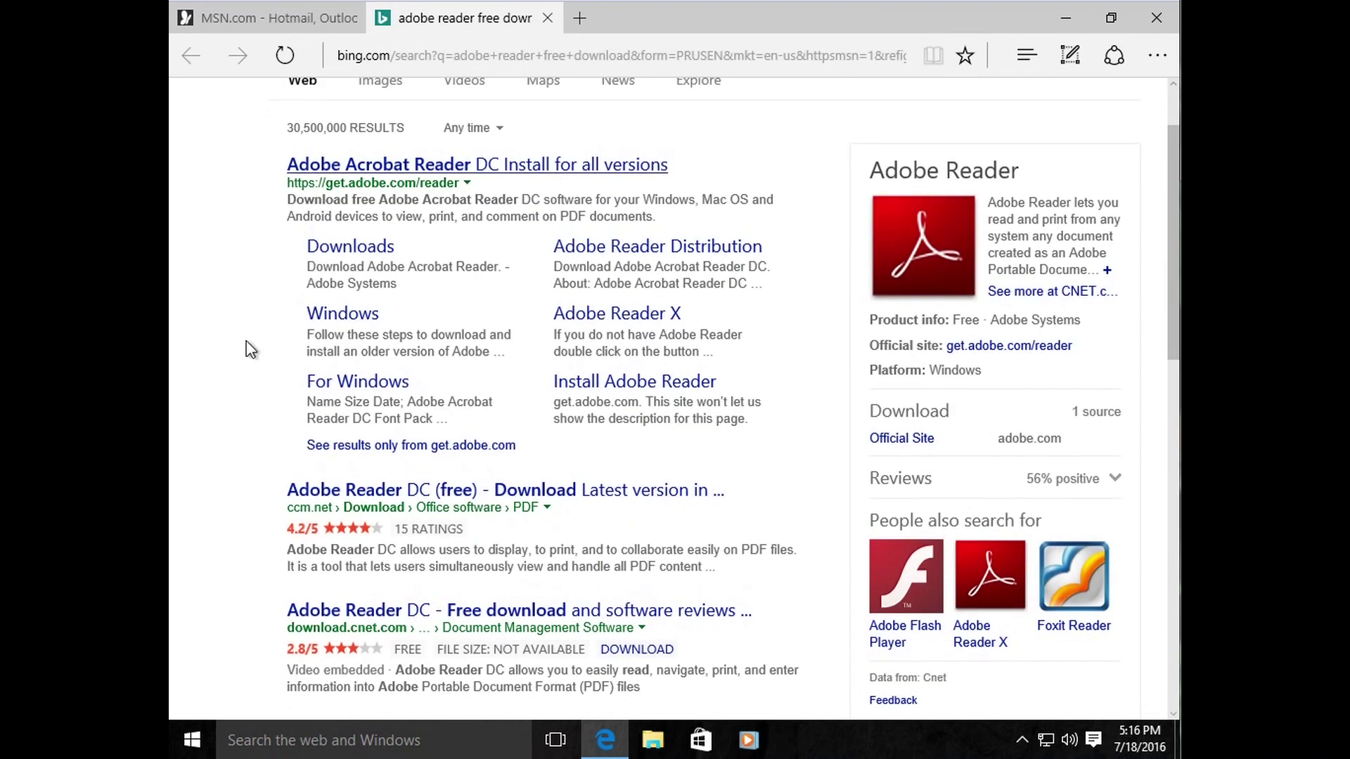
scroll(247, 346, up, 1)
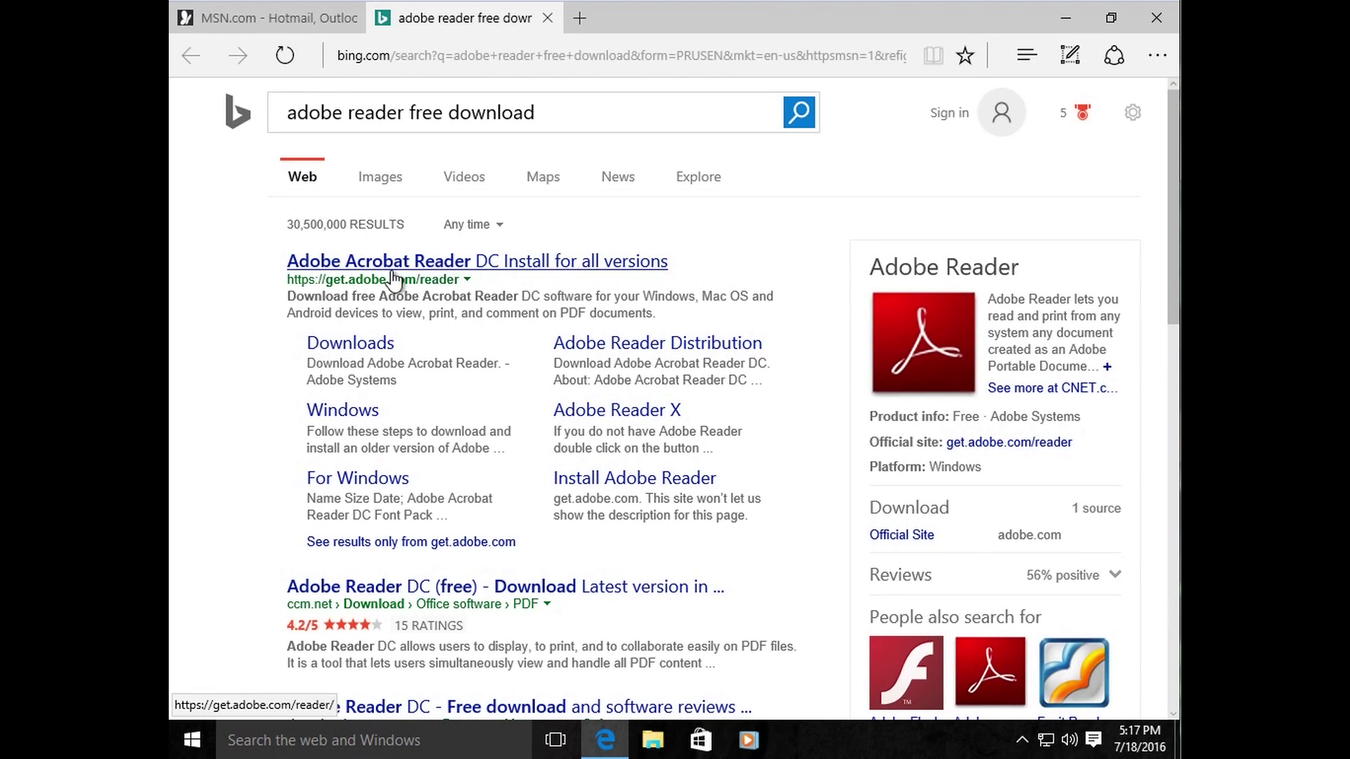
Step: Open the Adobe Acrobat Reader DC result, then go back to the Bing results
click(464, 262)
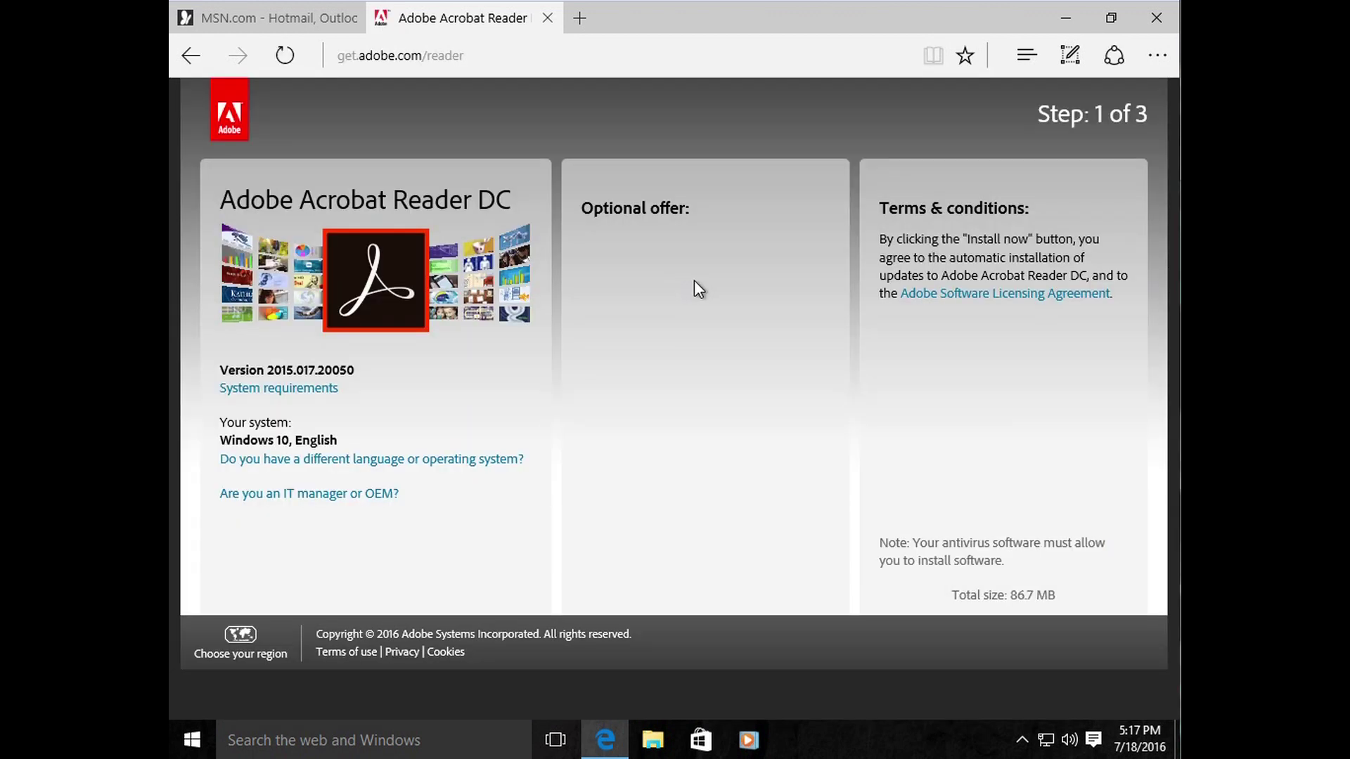
click(479, 55)
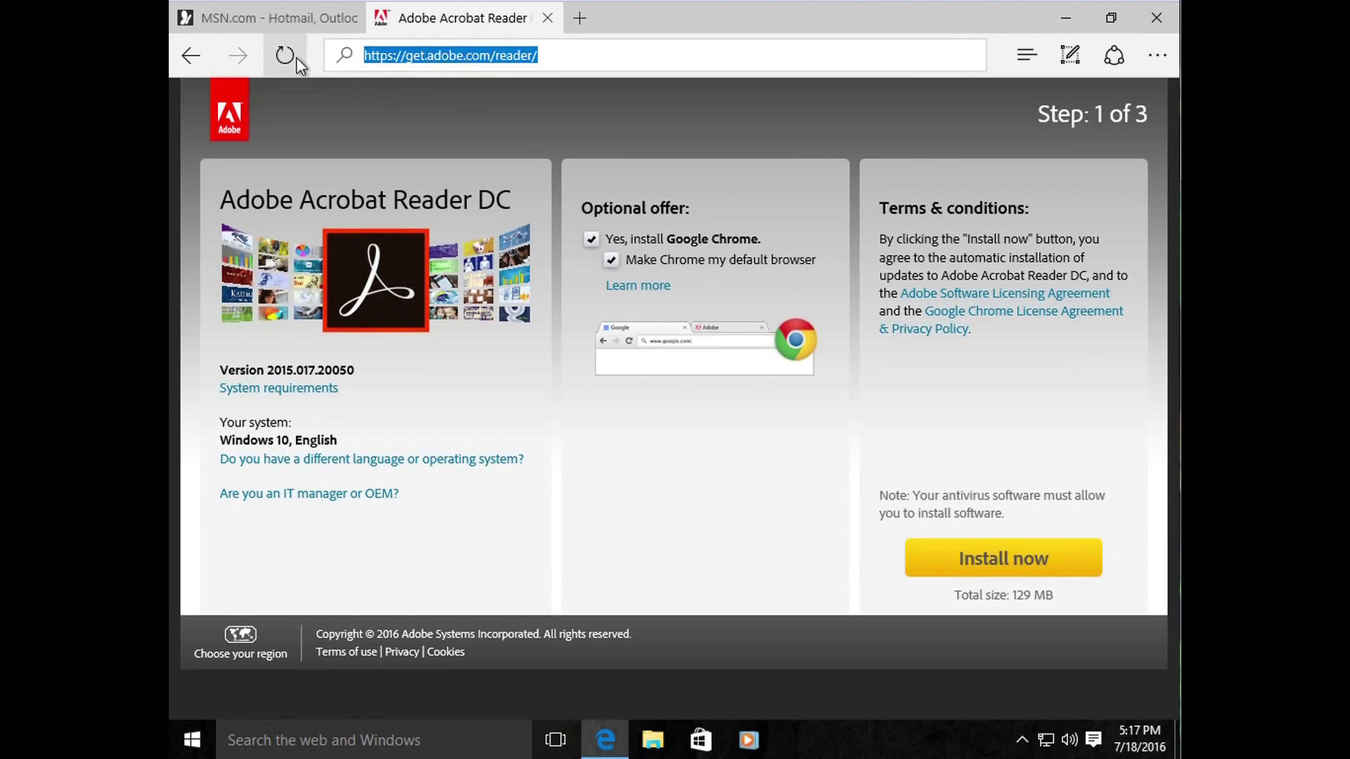
click(188, 59)
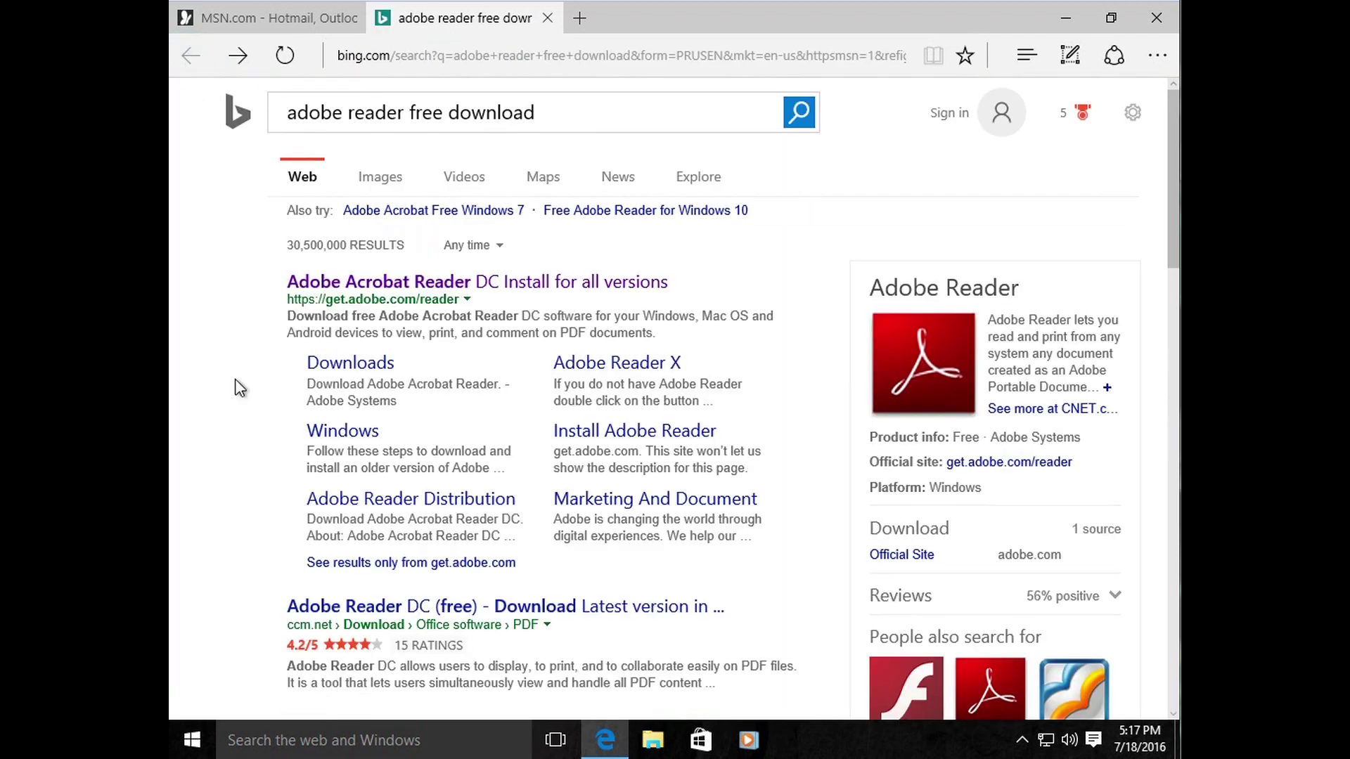
Step: Open the FileHippo download page, close its tab, and clear the MSN web address
scroll(238, 411, down, 4)
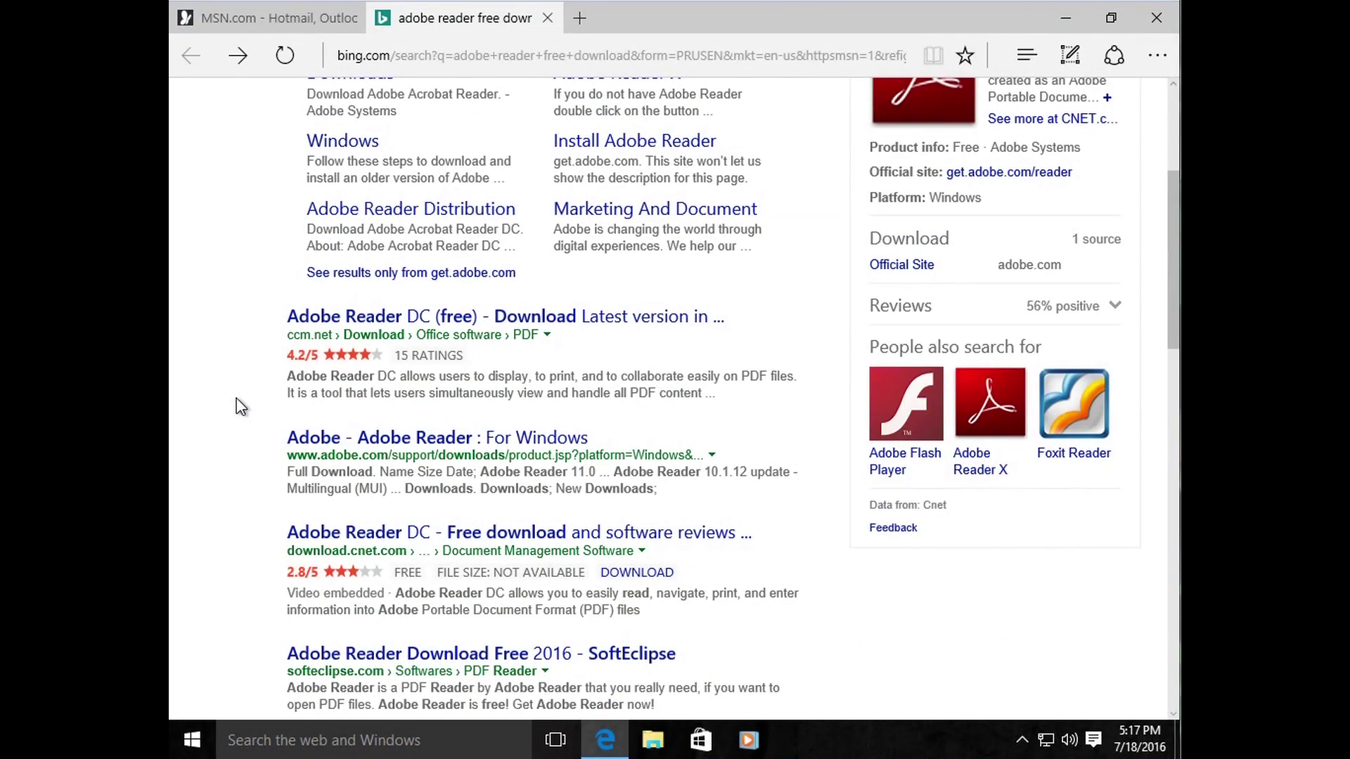
scroll(239, 407, down, 5)
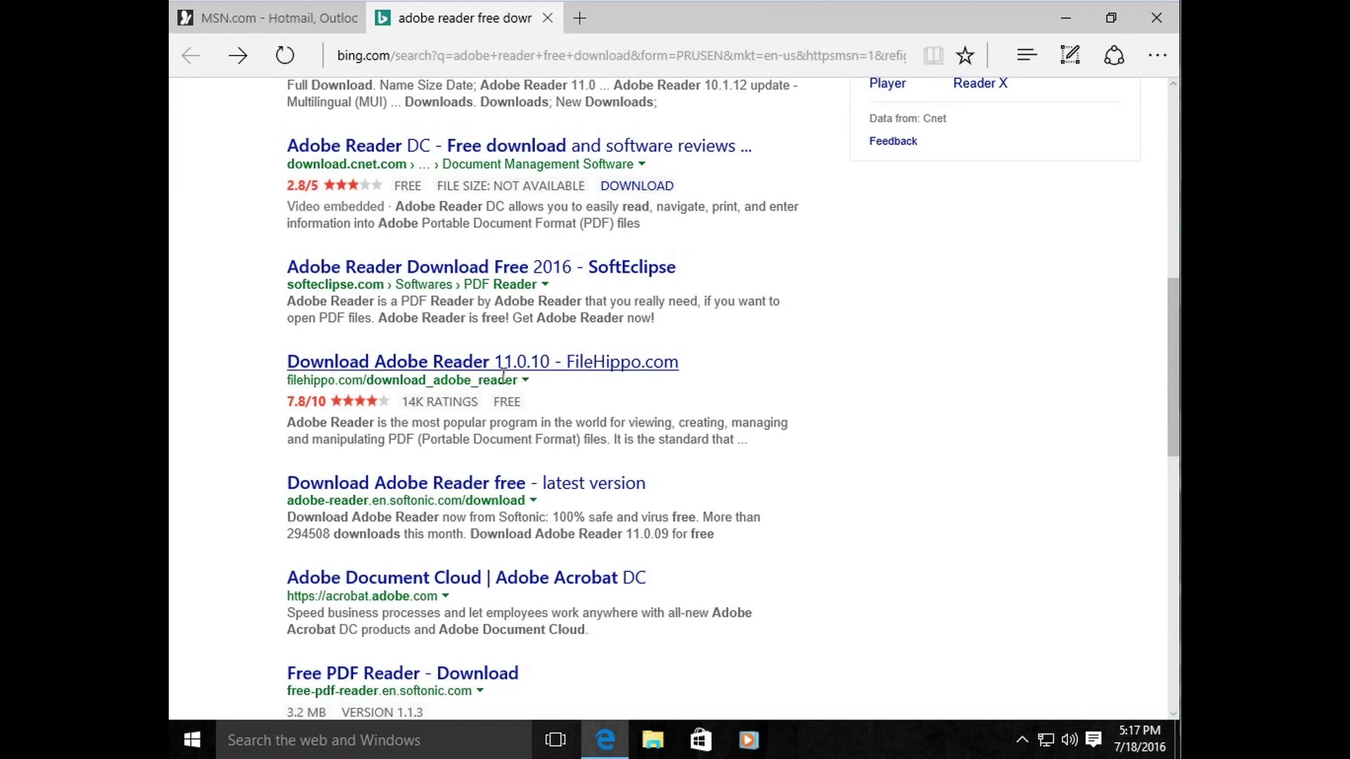
click(519, 366)
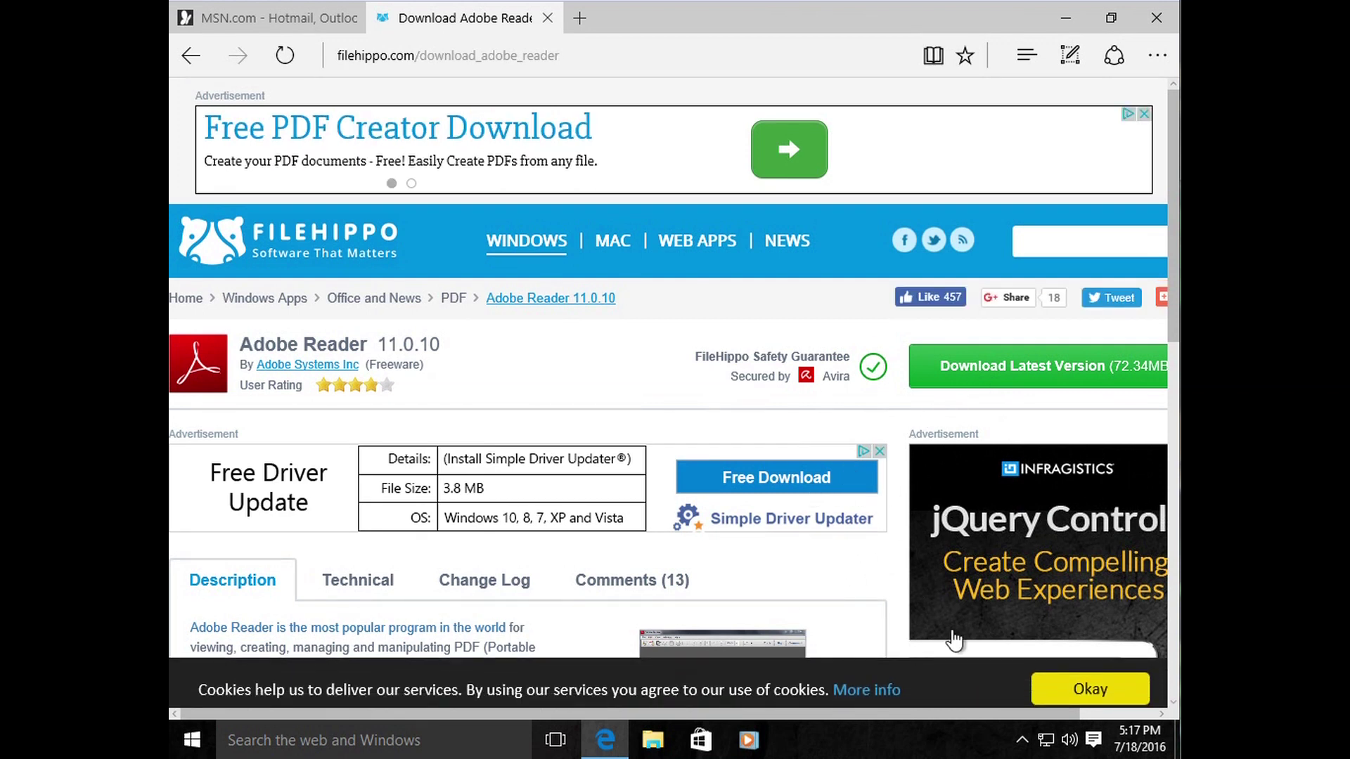
click(548, 19)
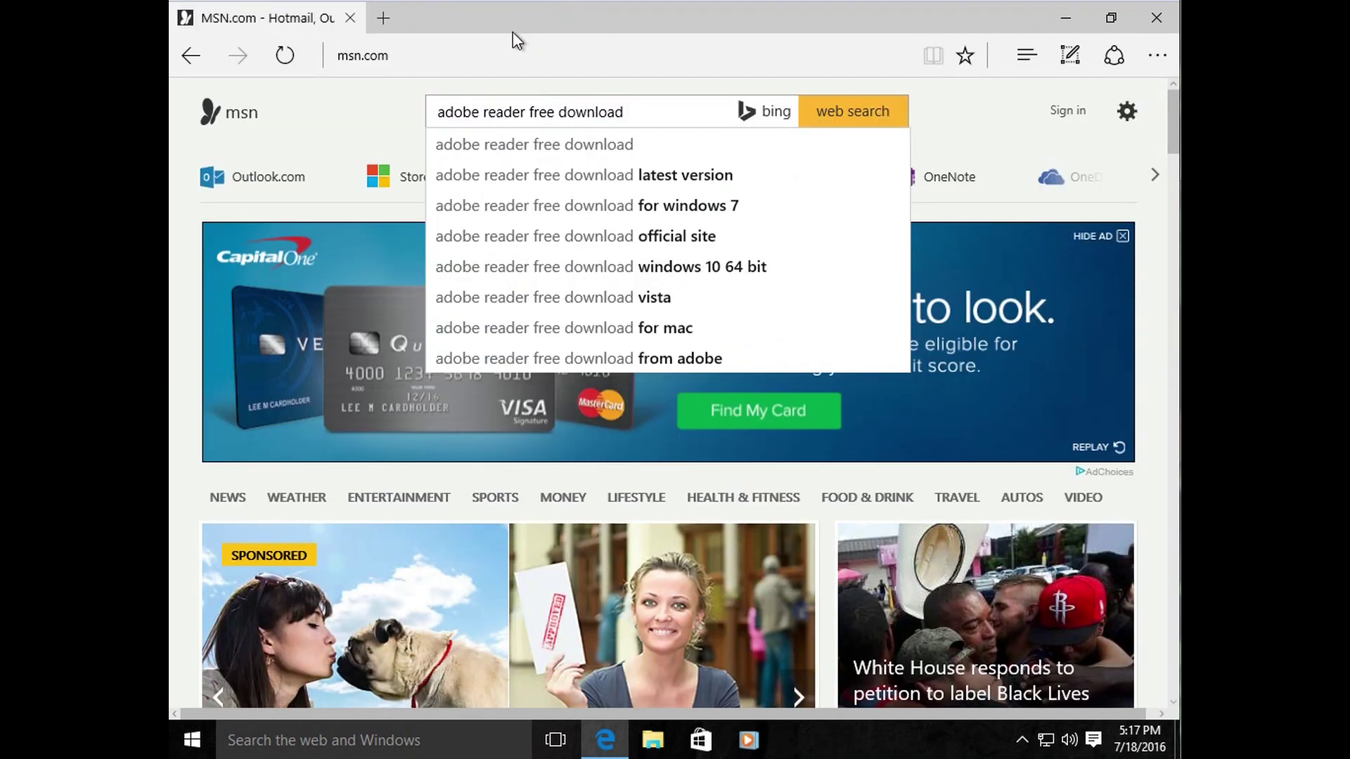
click(463, 52)
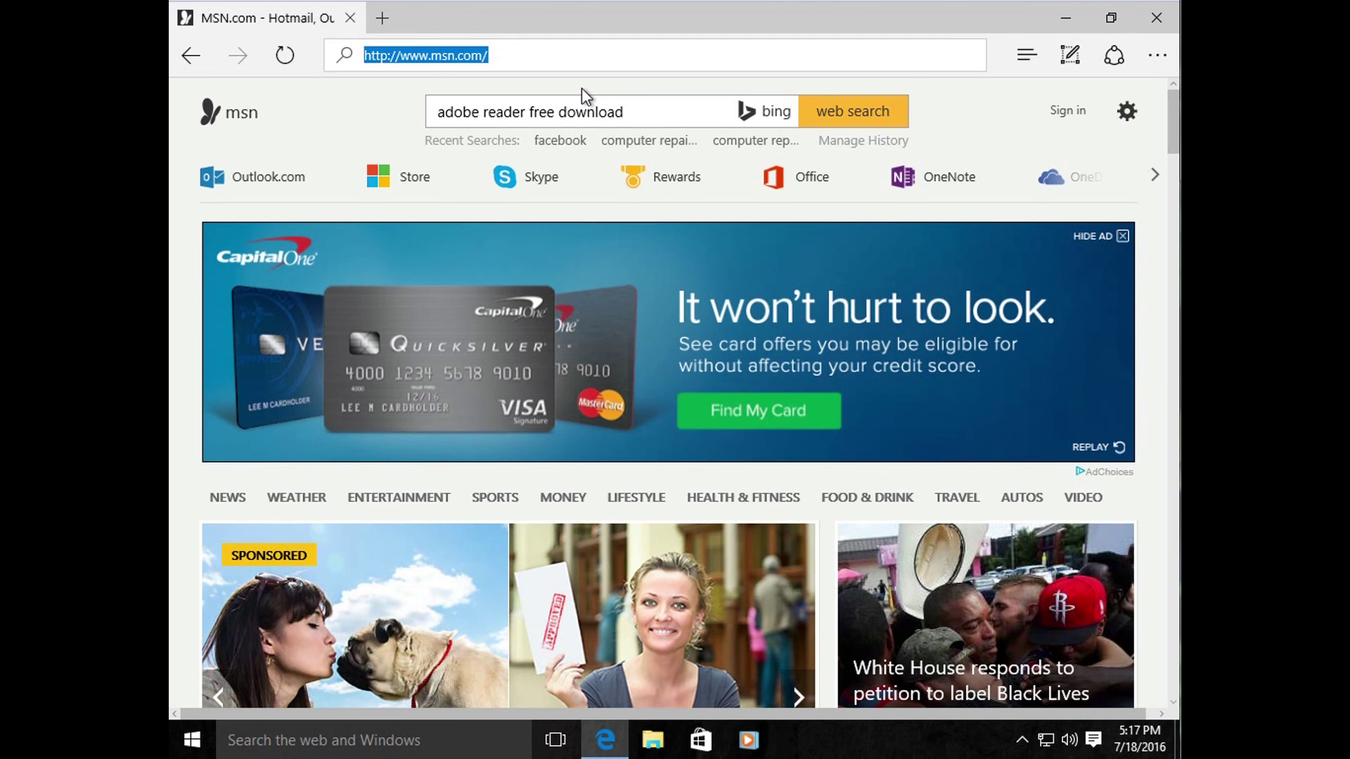
key(BackSpace)
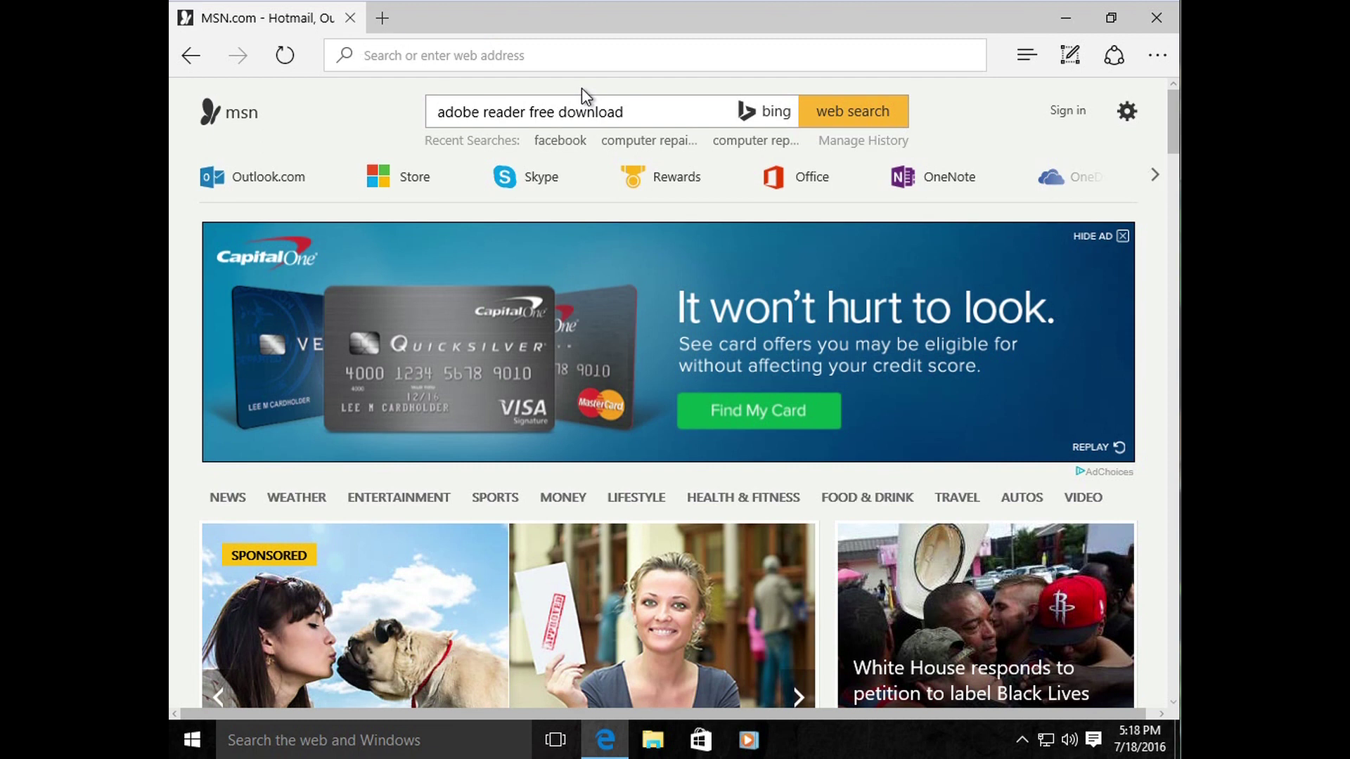
Step: Search Bing for 'potatoes' from the address bar and browse the results
click(538, 58)
click(538, 63)
text(potatoes)
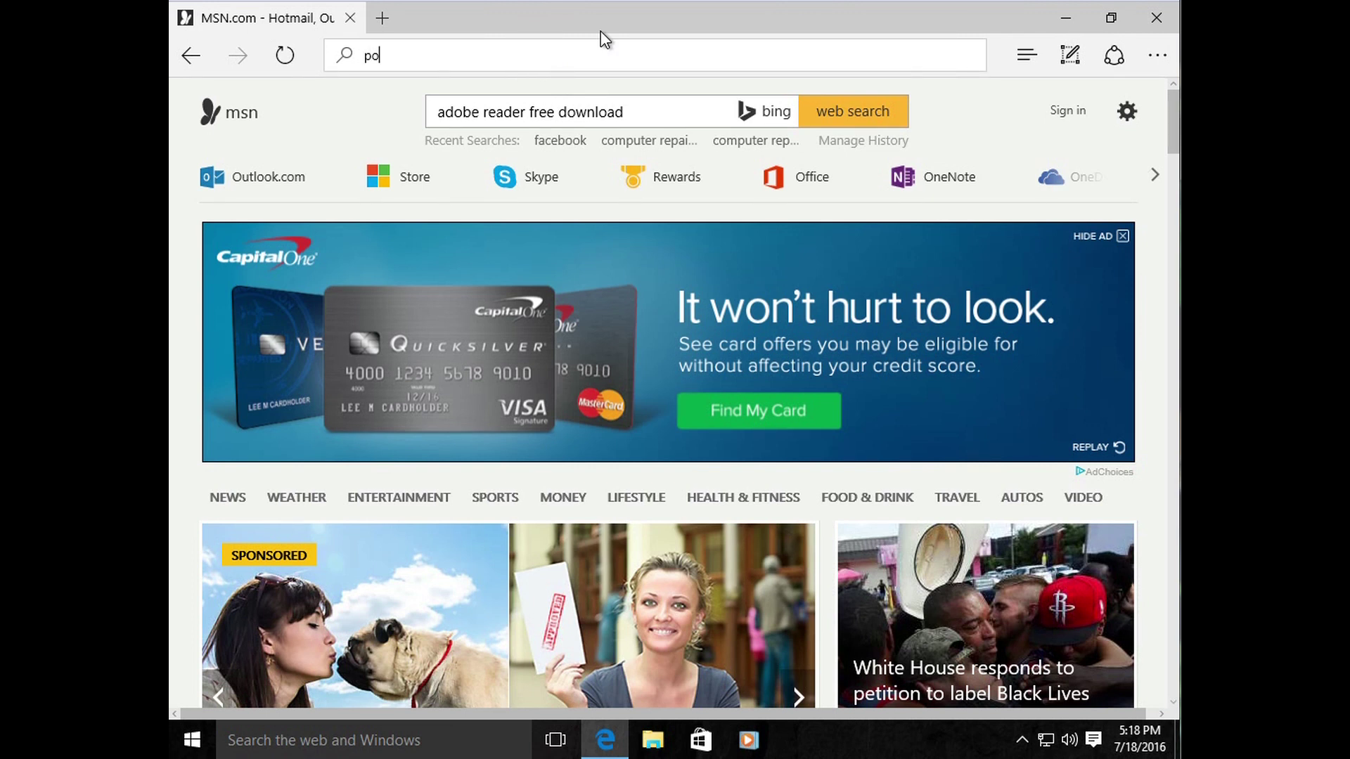
key(Return)
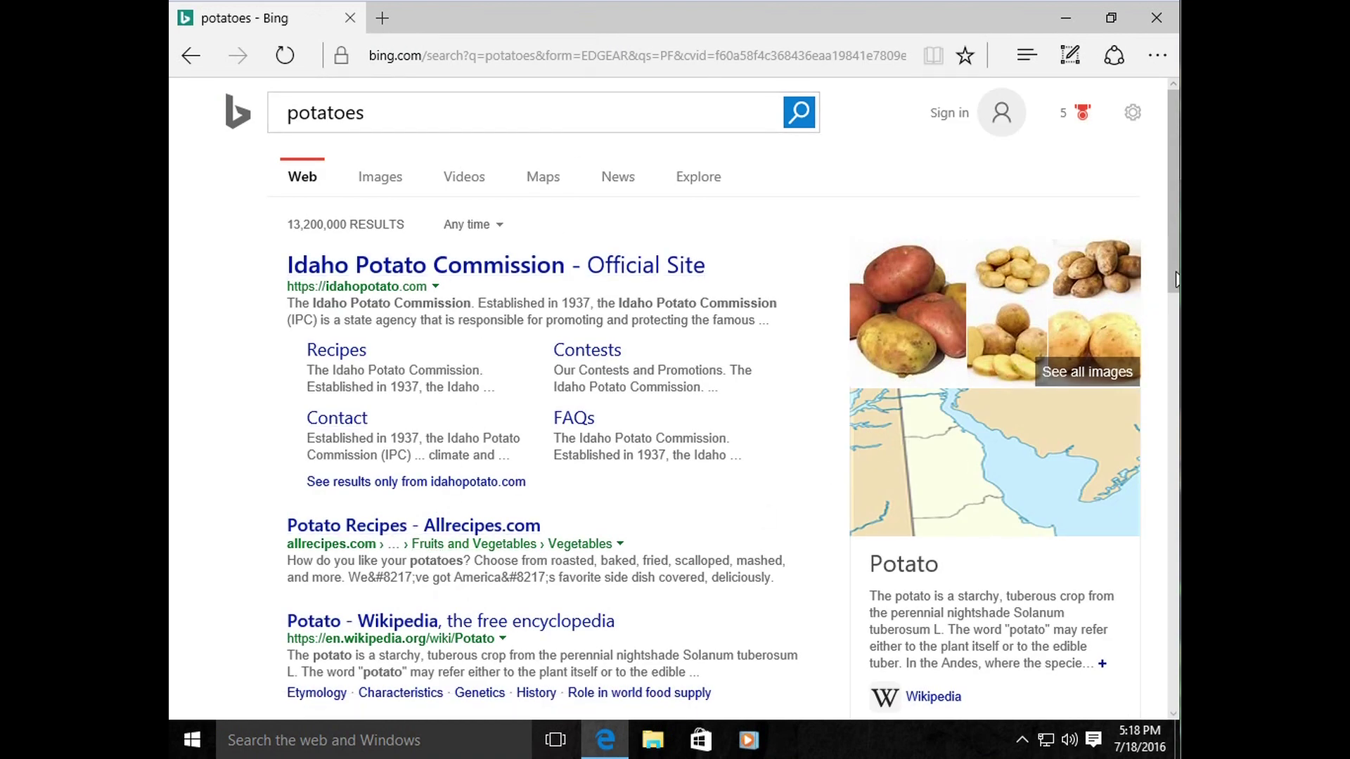
scroll(1173, 412, down, 5)
scroll(1172, 475, down, 3)
scroll(1173, 421, up, 4)
scroll(1172, 411, up, 5)
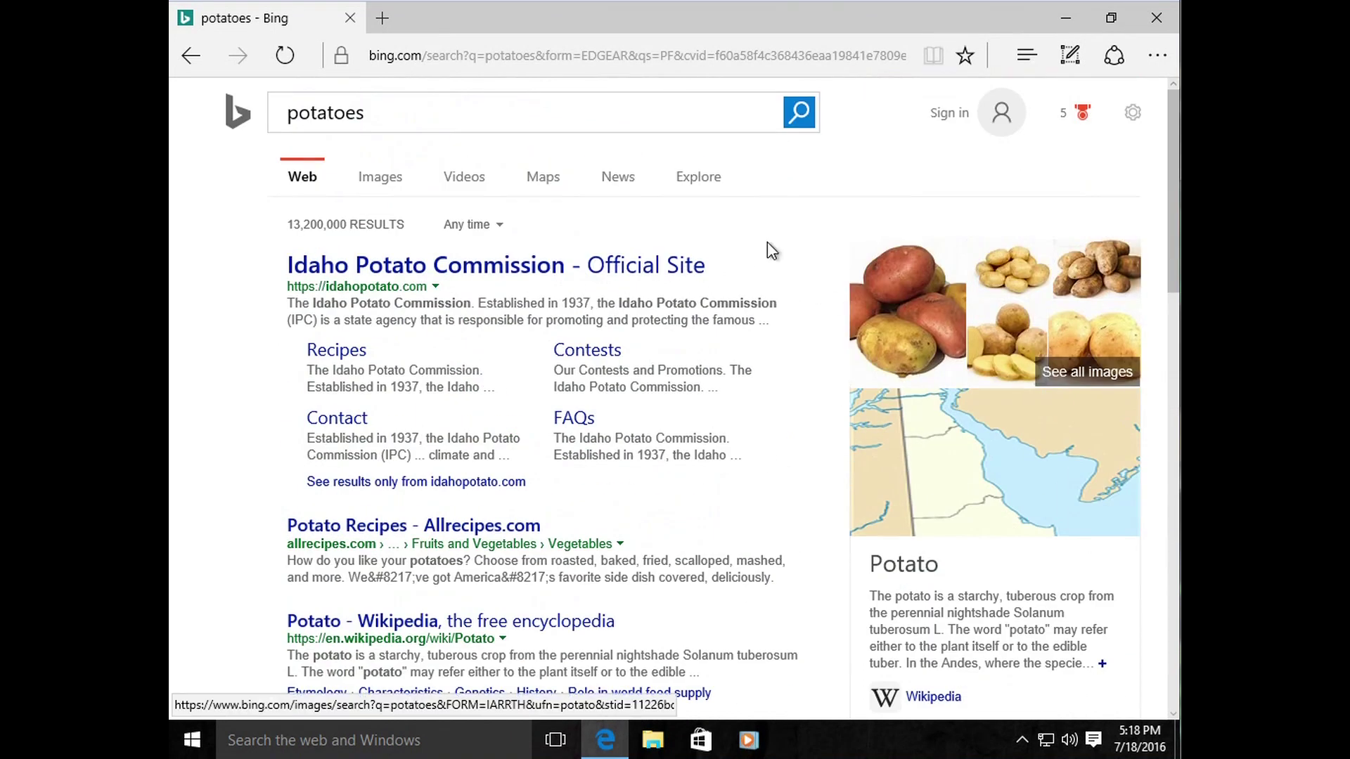
Step: Clear the potatoes search term and return to msn.com
click(473, 113)
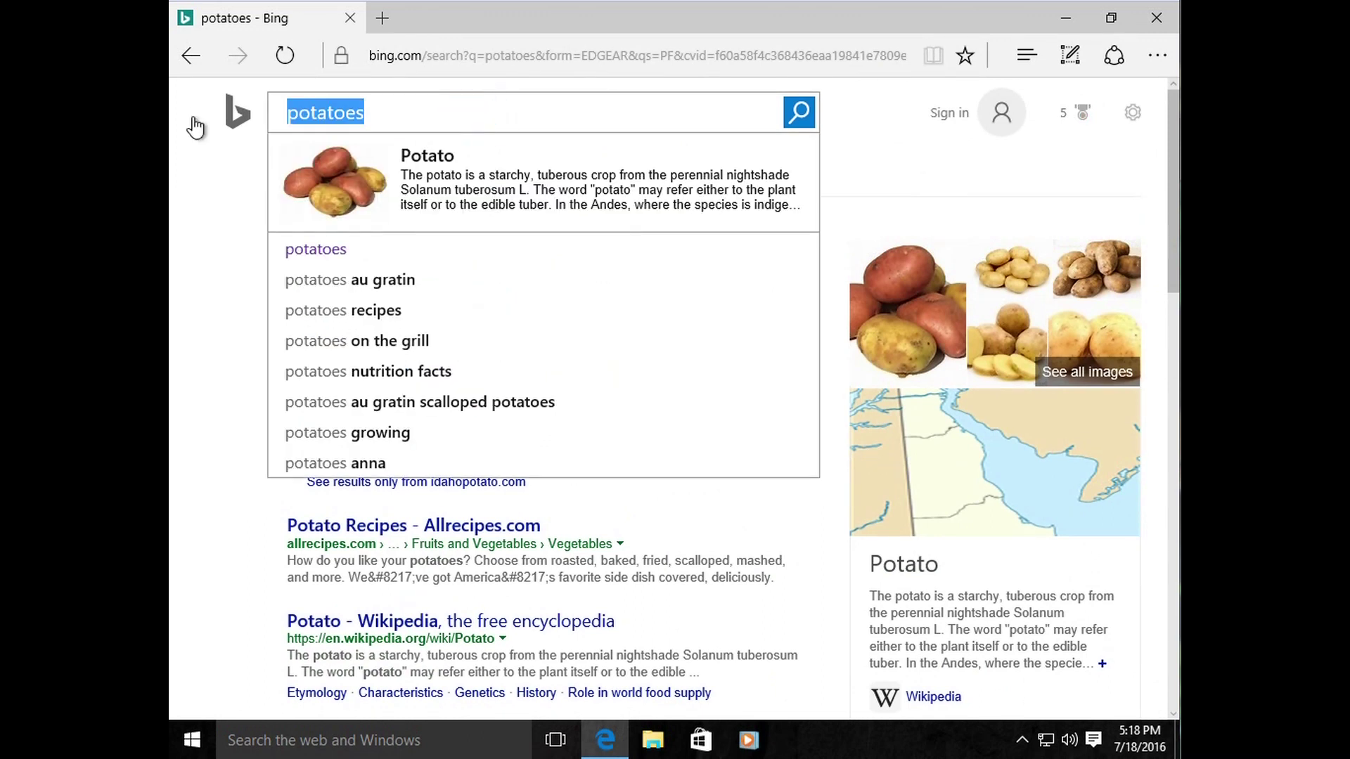
key(BackSpace)
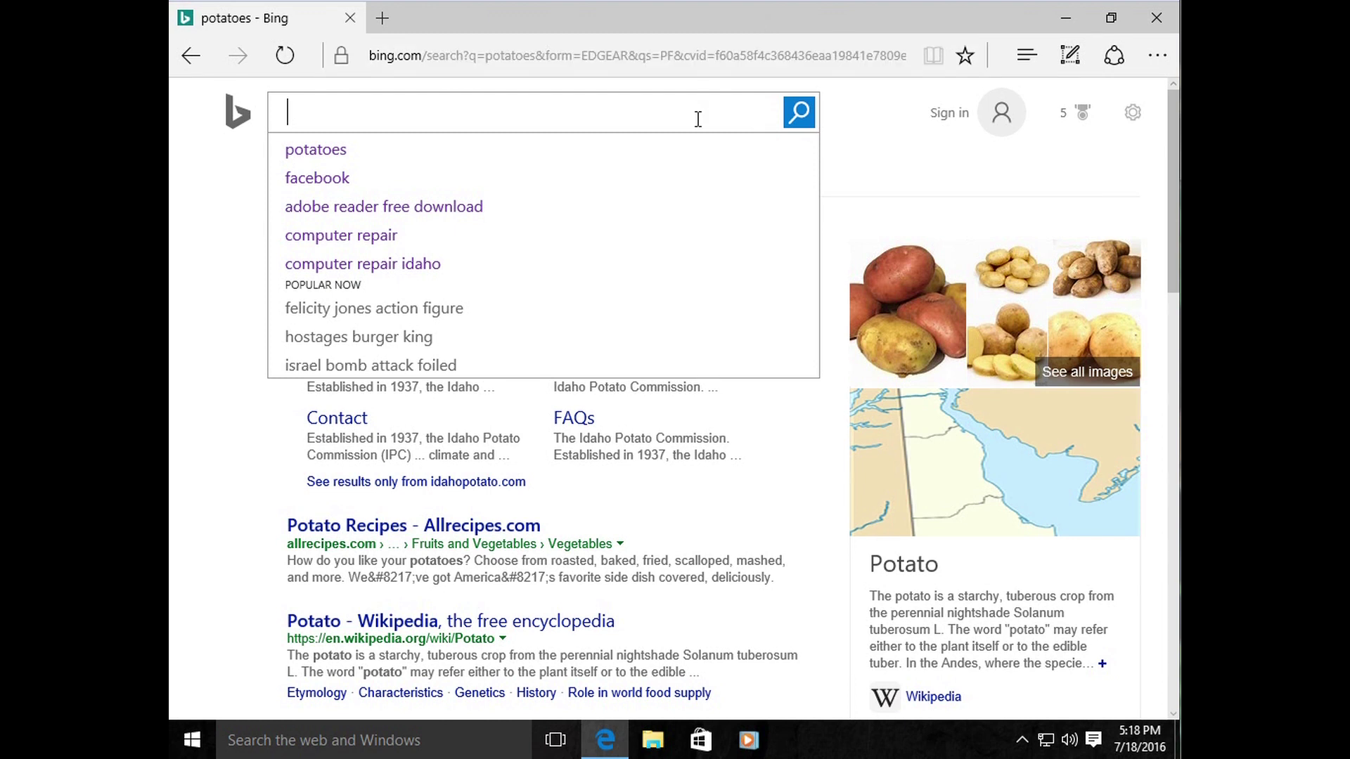
click(907, 144)
click(685, 56)
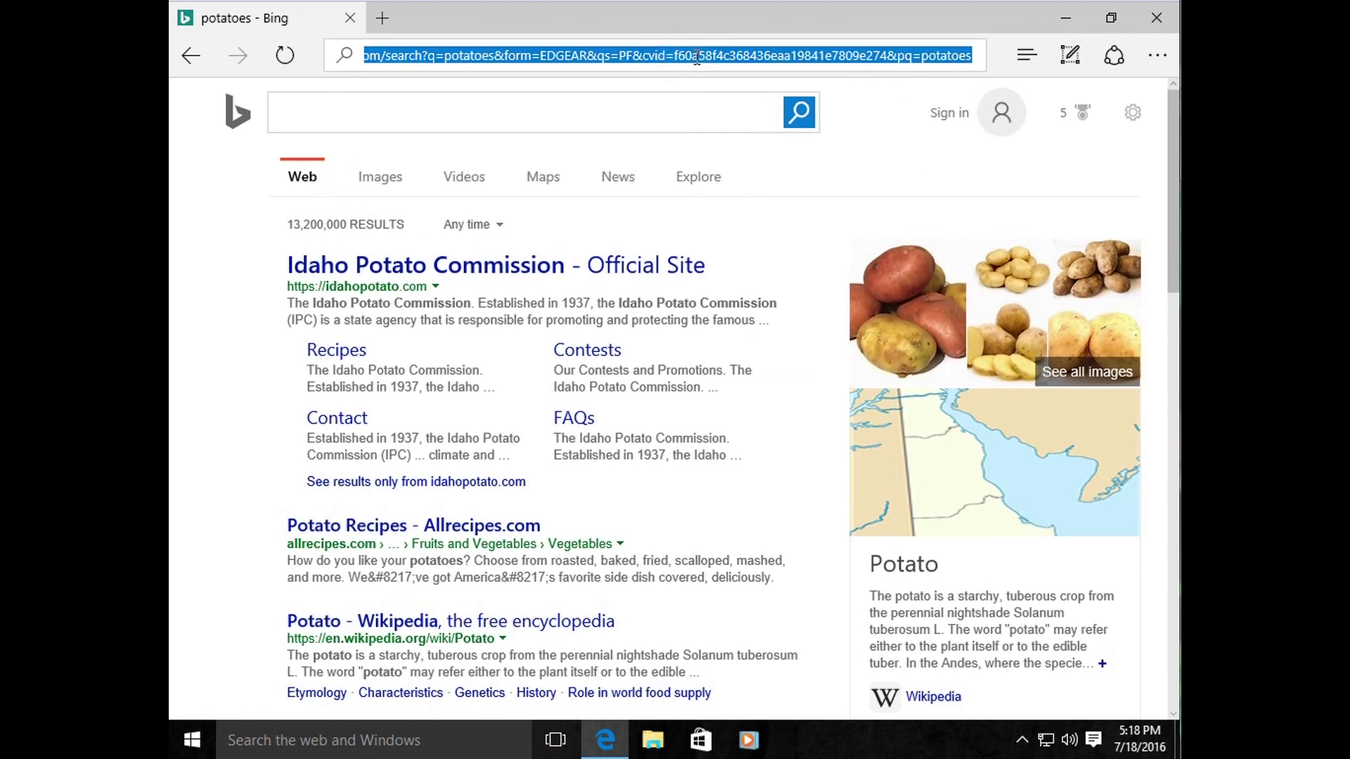
click(653, 108)
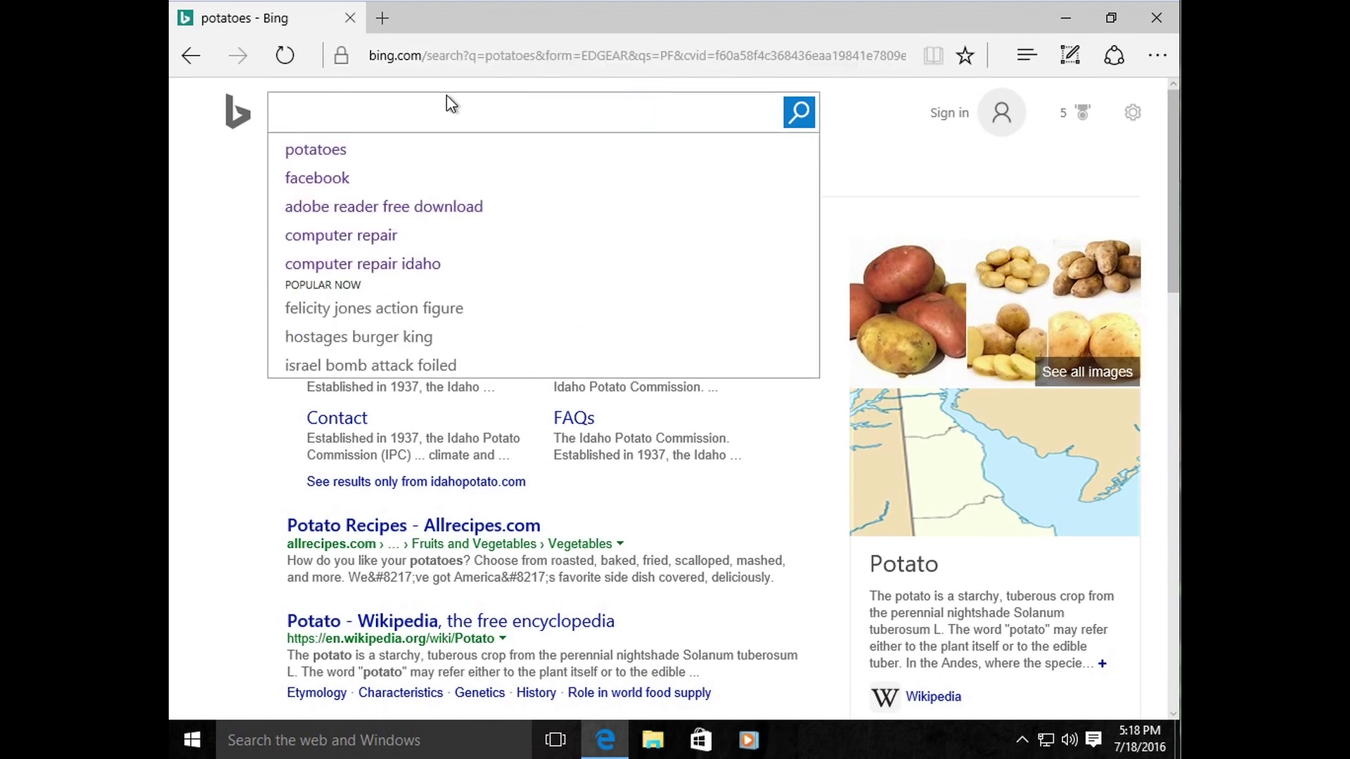
click(437, 56)
text(msn.com/)
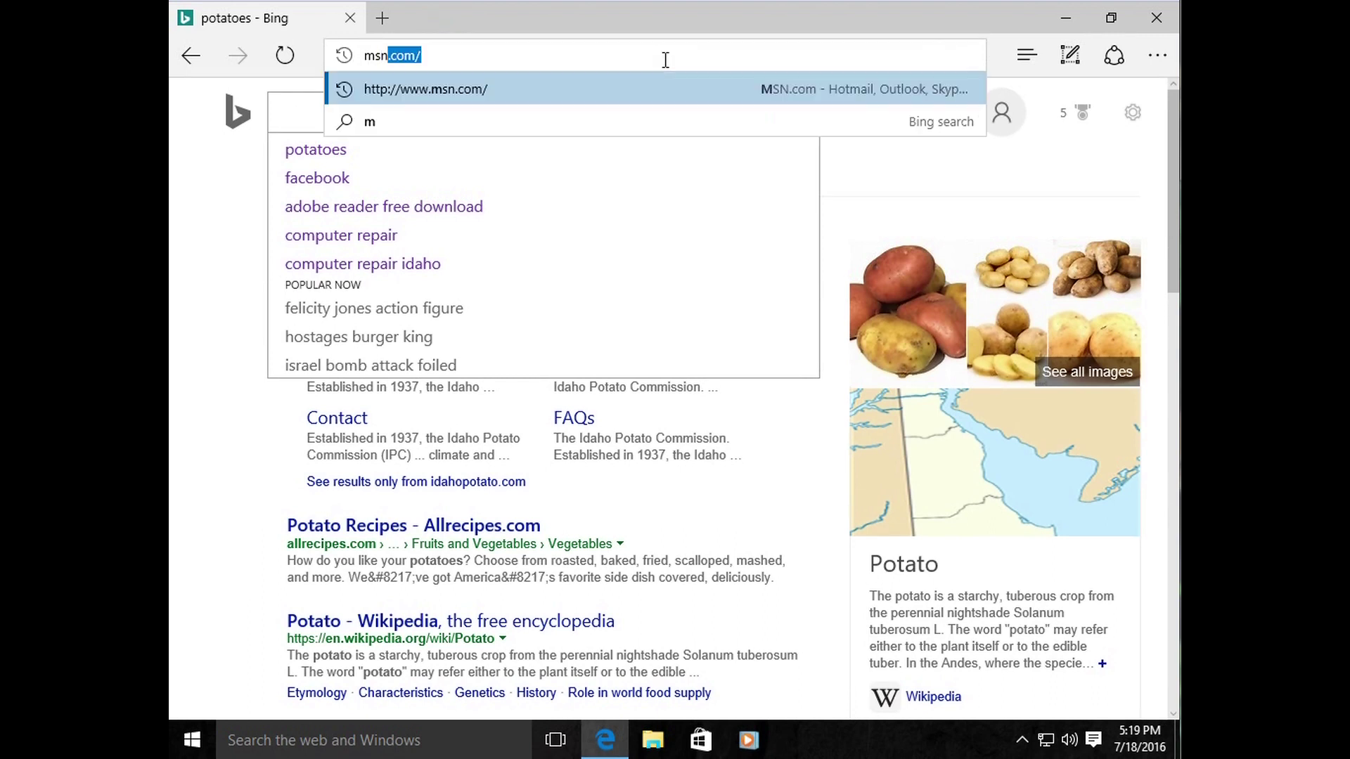
key(Return)
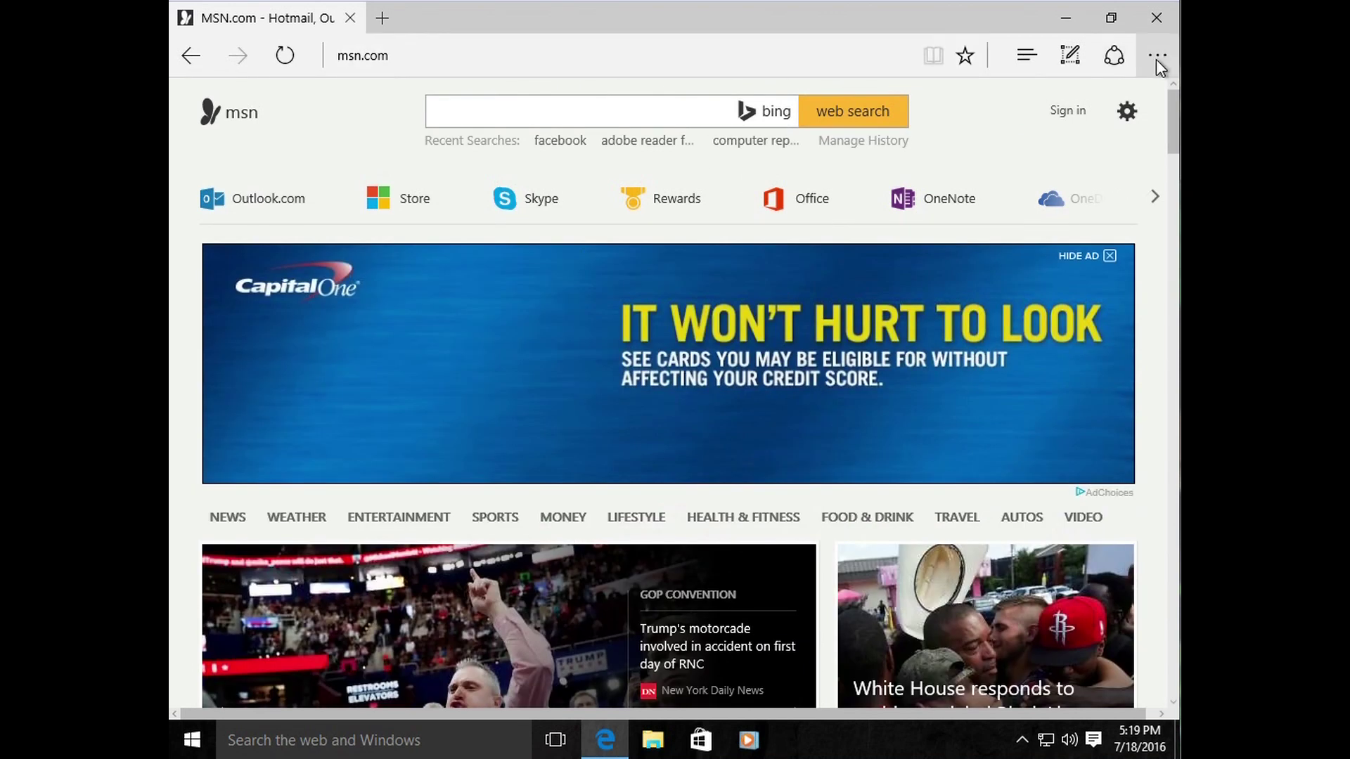
click(555, 56)
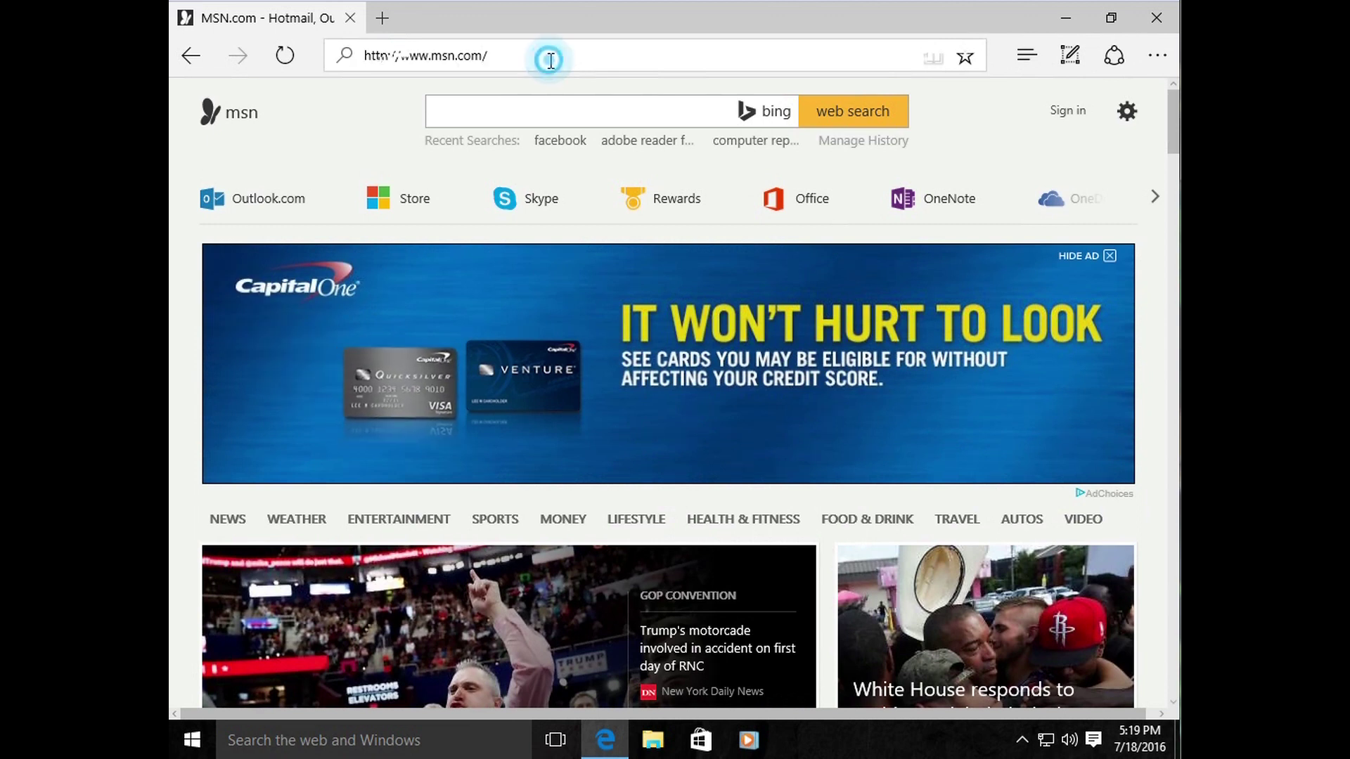
Step: Open alexanderhealth.net, add Alexander's Blog – Natural Health to Favorites, and check the favorites list
text(alexanderhealth.net/)
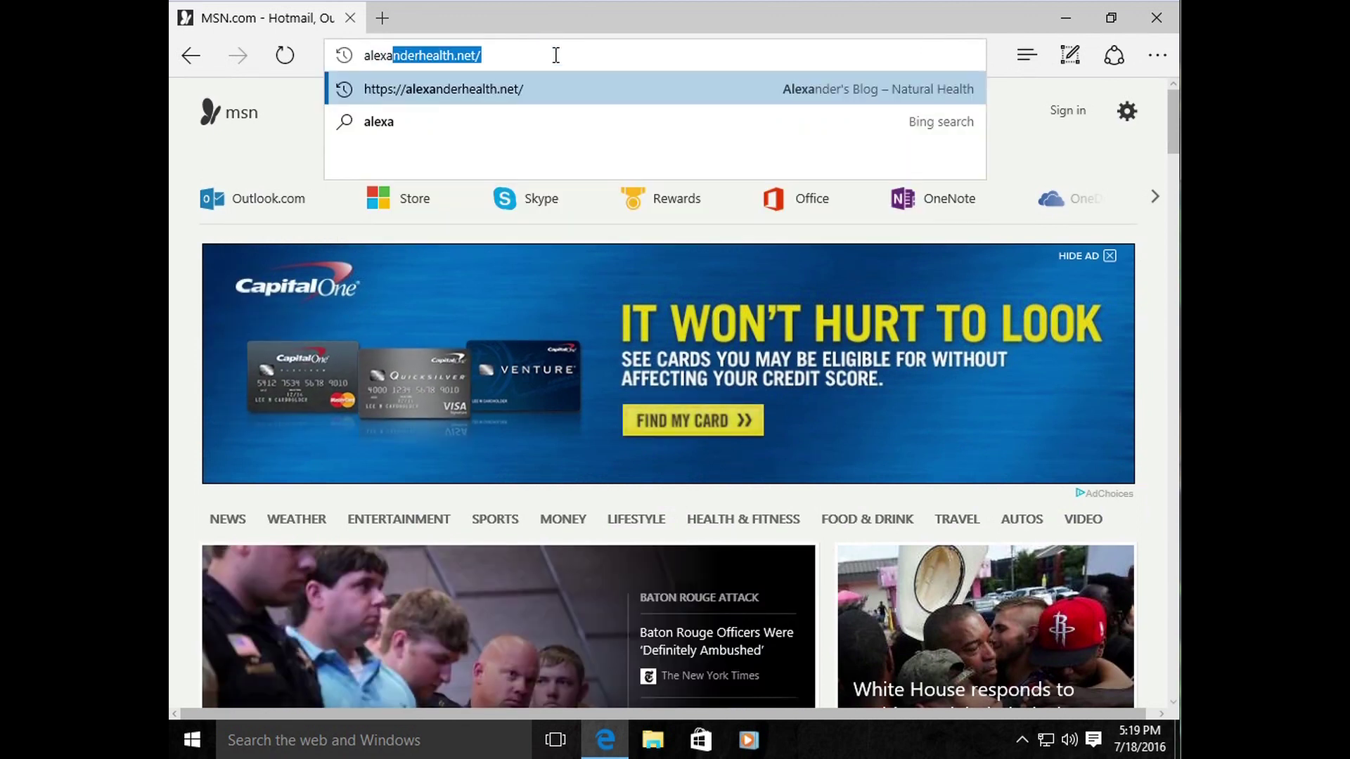
key(Return)
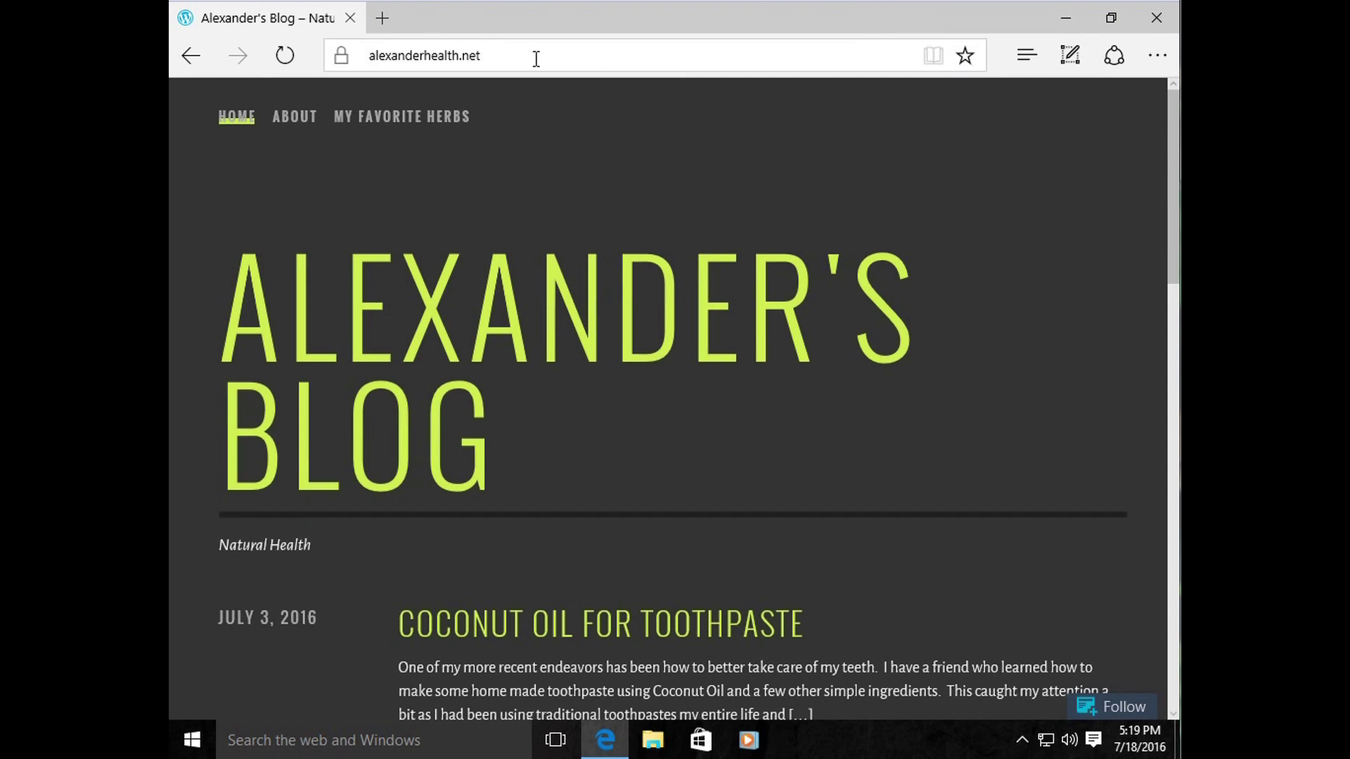
click(965, 56)
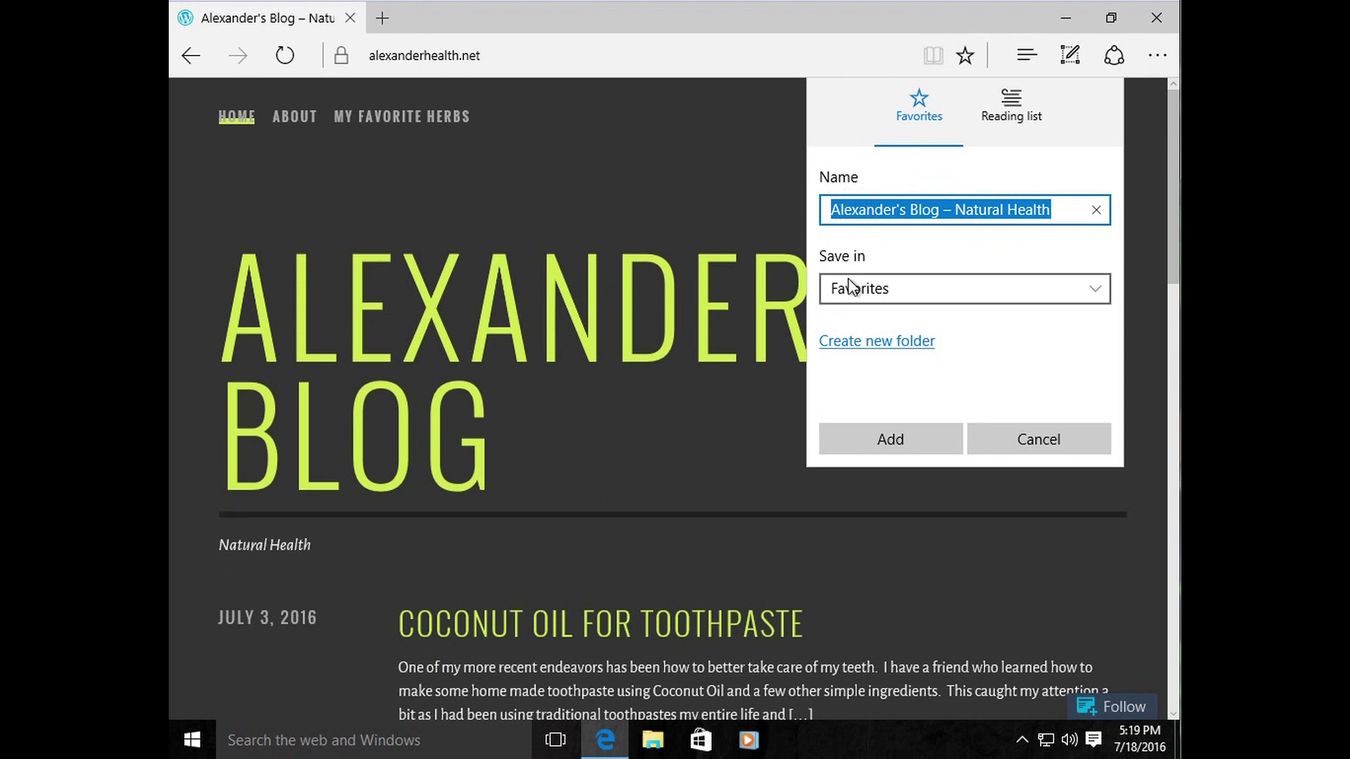
click(906, 449)
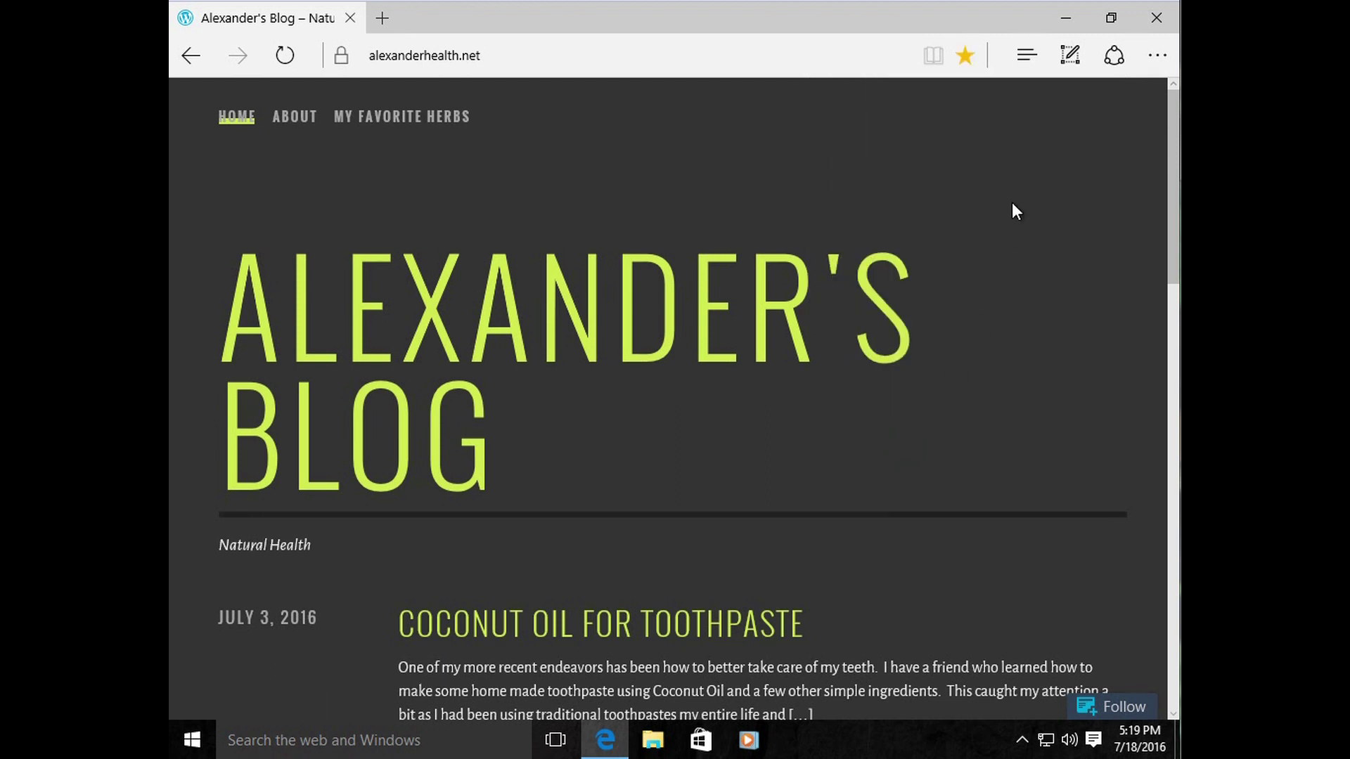
click(717, 55)
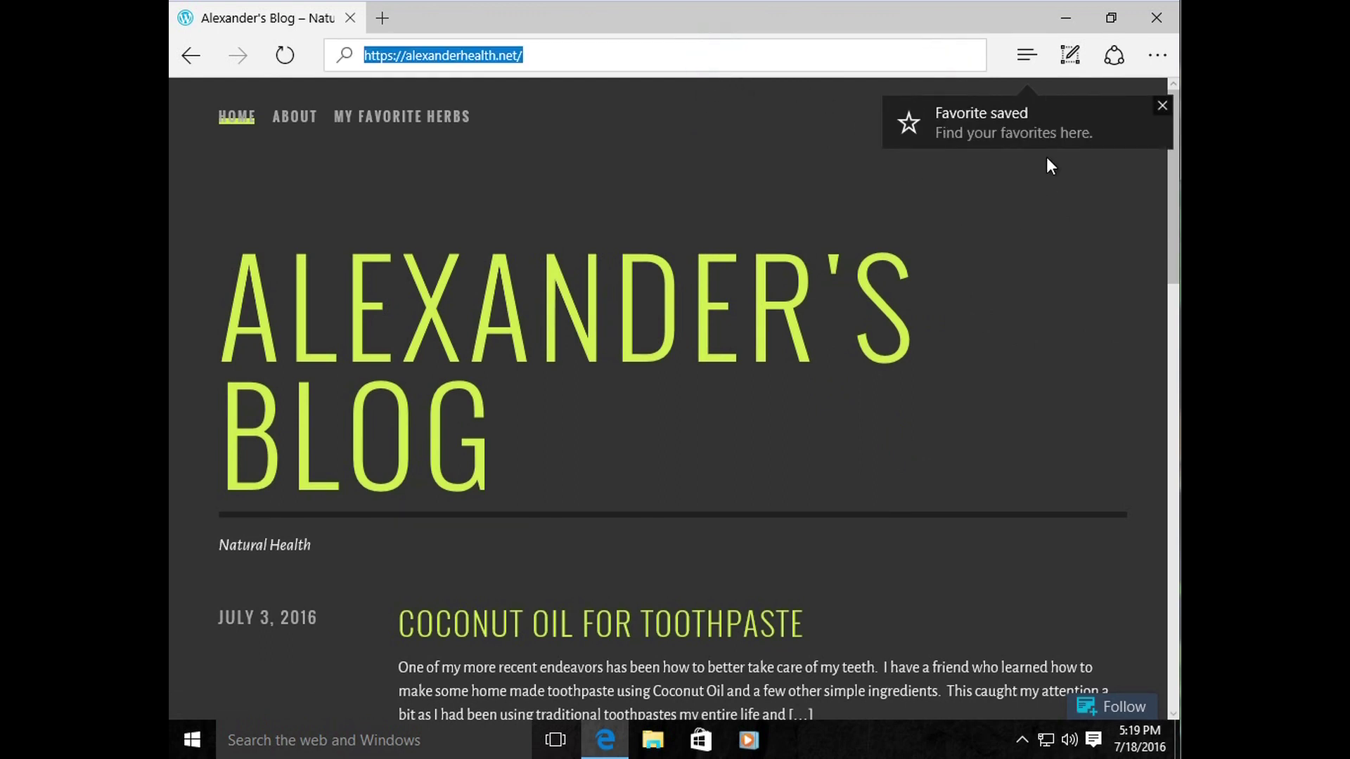
click(1027, 64)
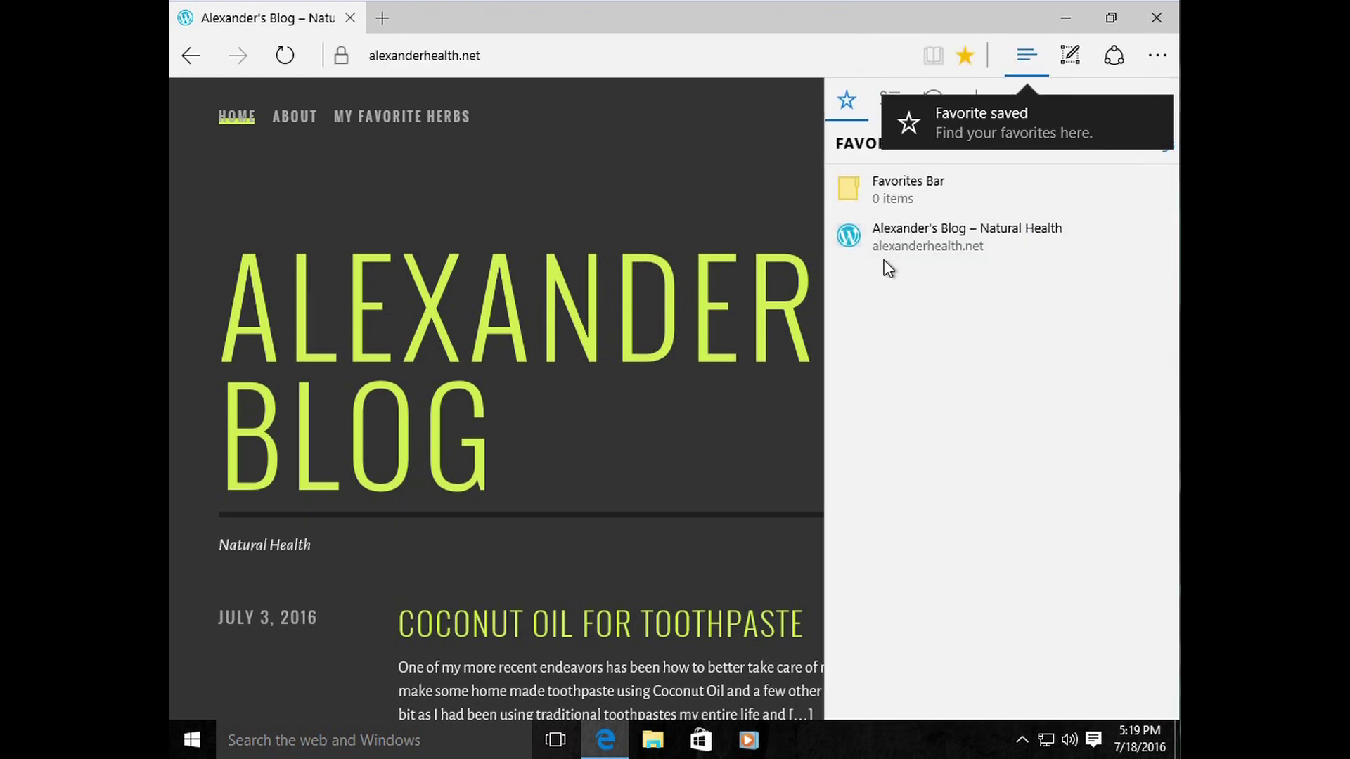
click(585, 56)
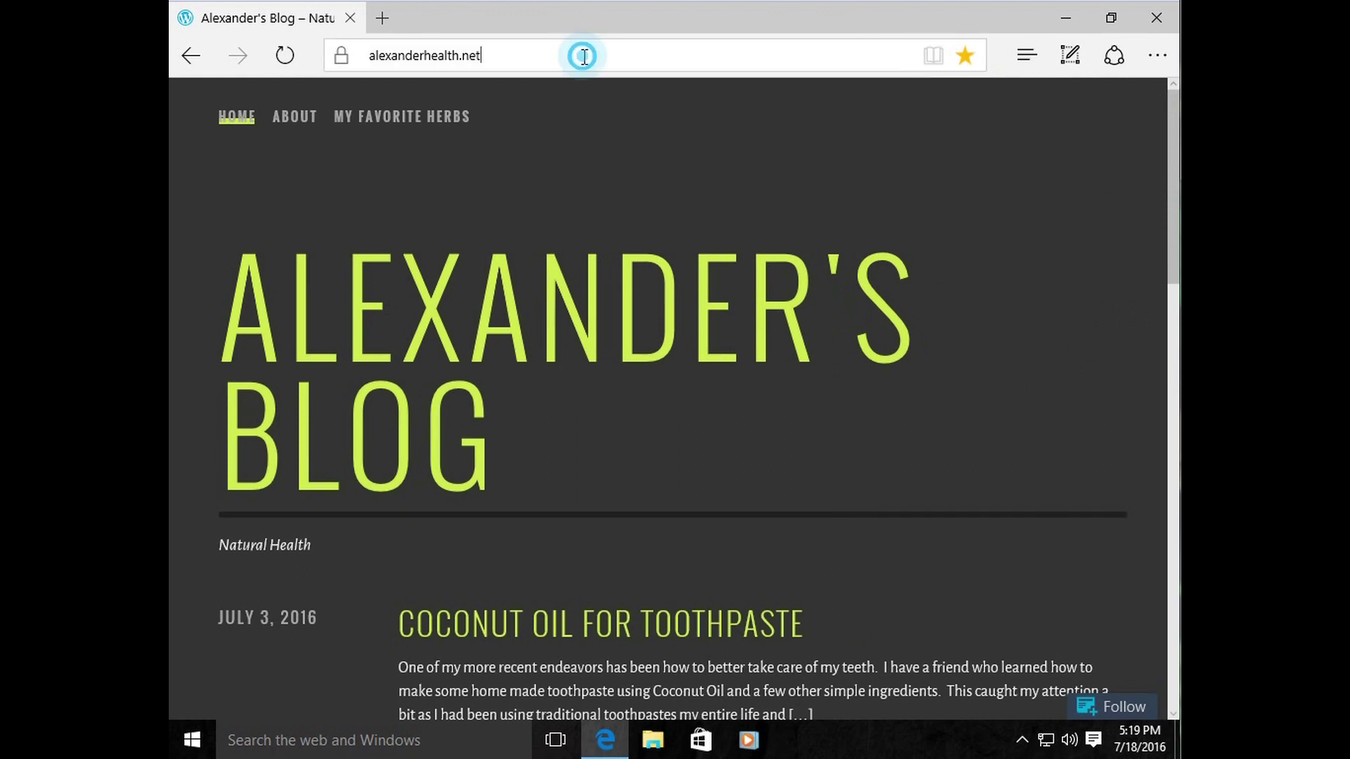
Step: Open facebook.com and google.com, adding each one to Favorites
text(facebook.com/)
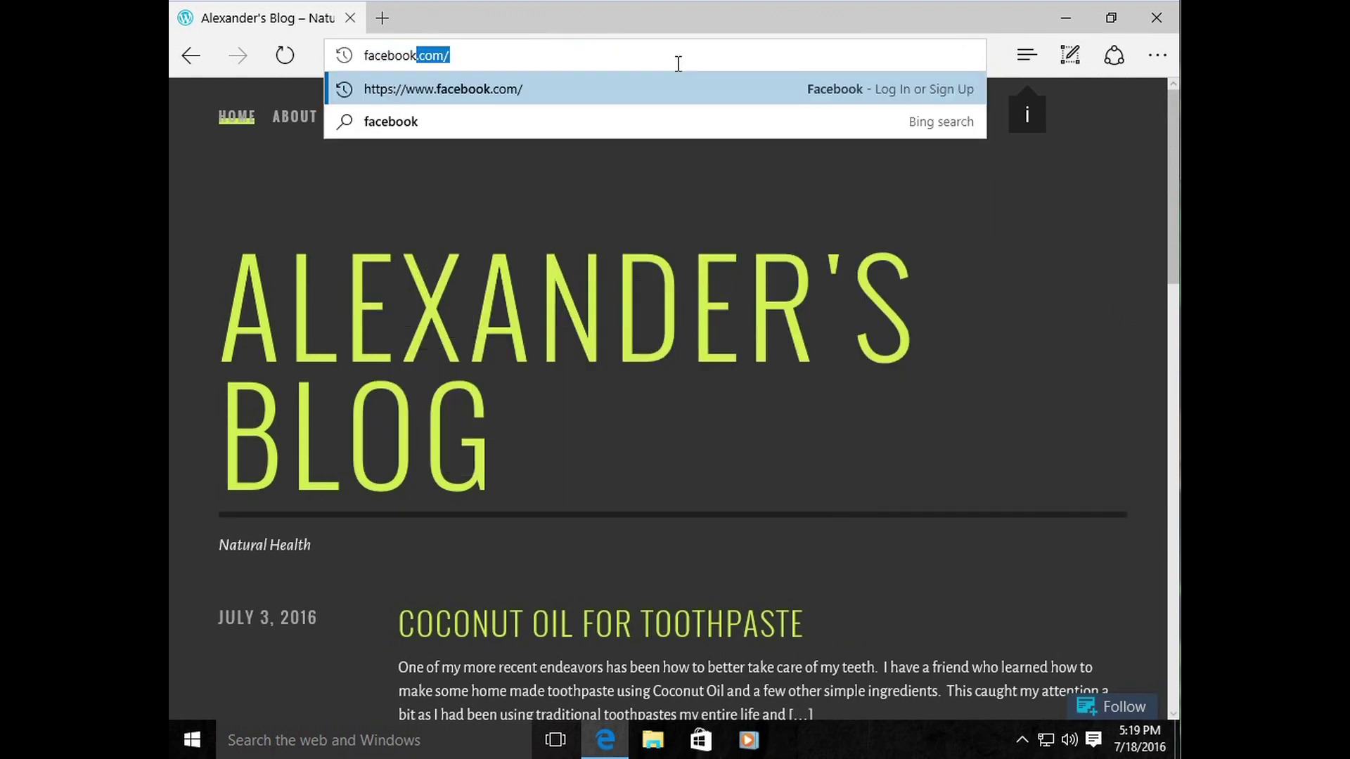
key(Return)
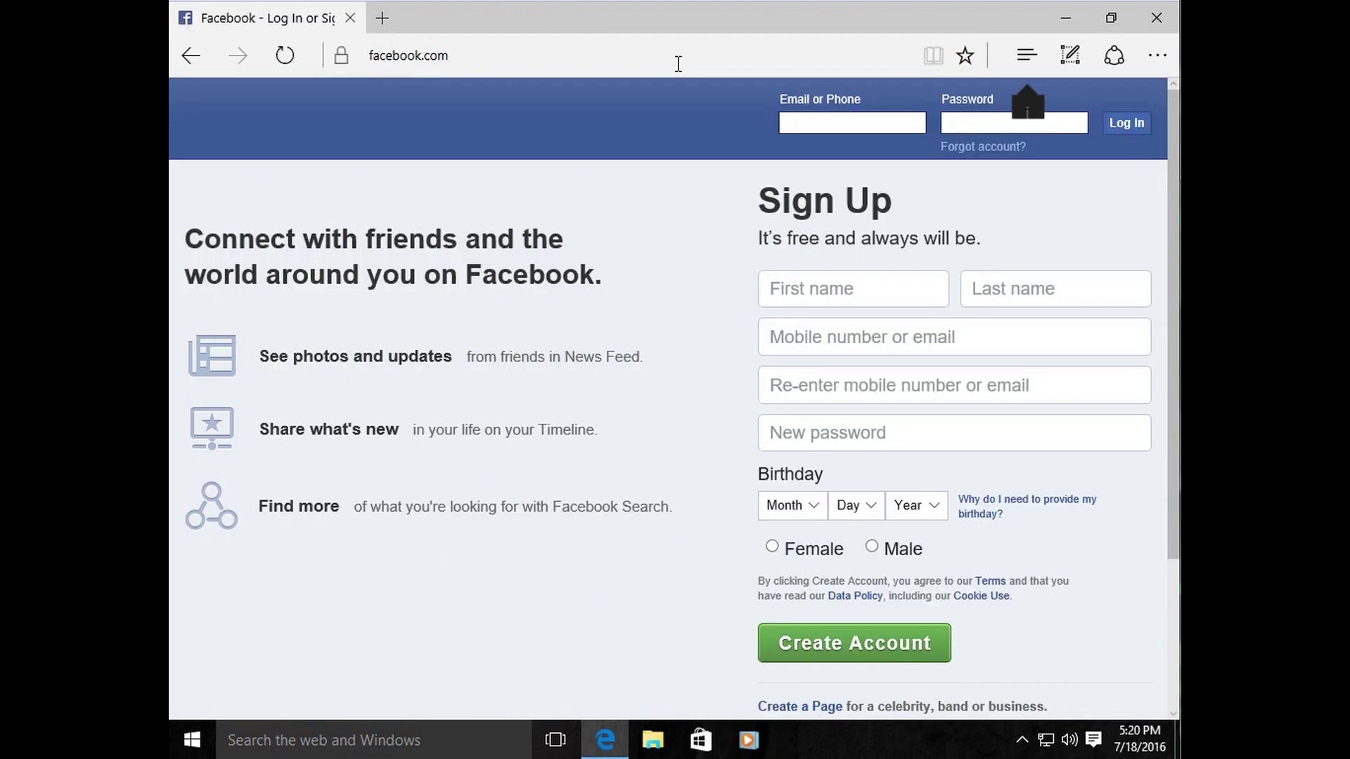
click(966, 62)
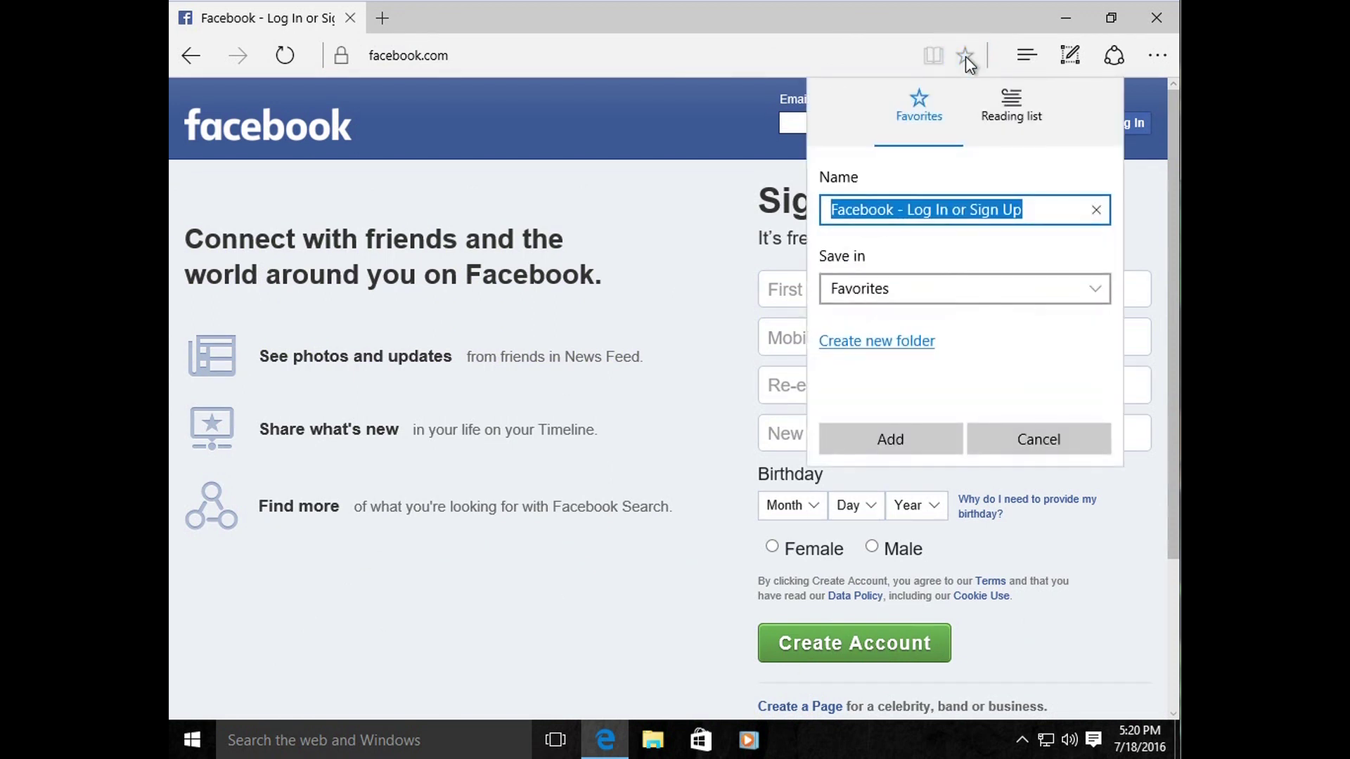
click(906, 441)
click(559, 54)
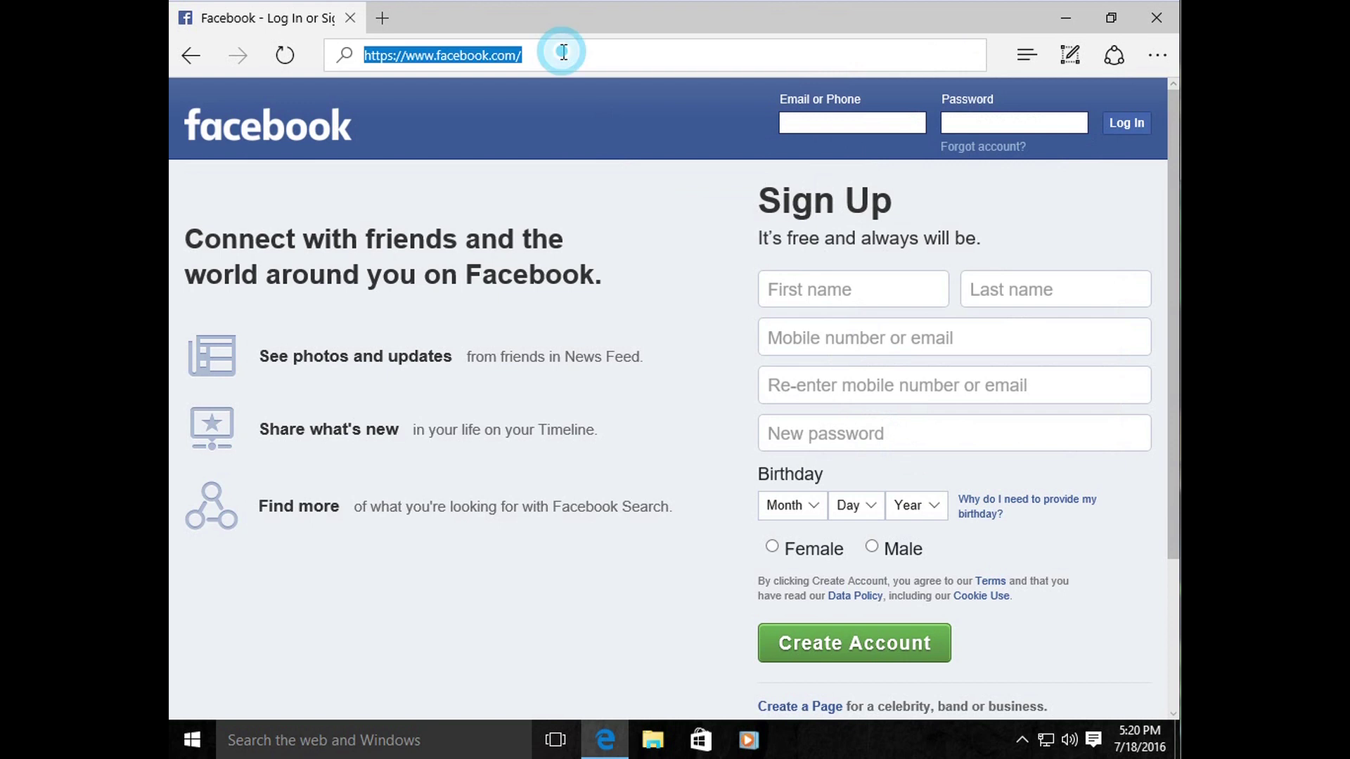
text(google)
key(Return)
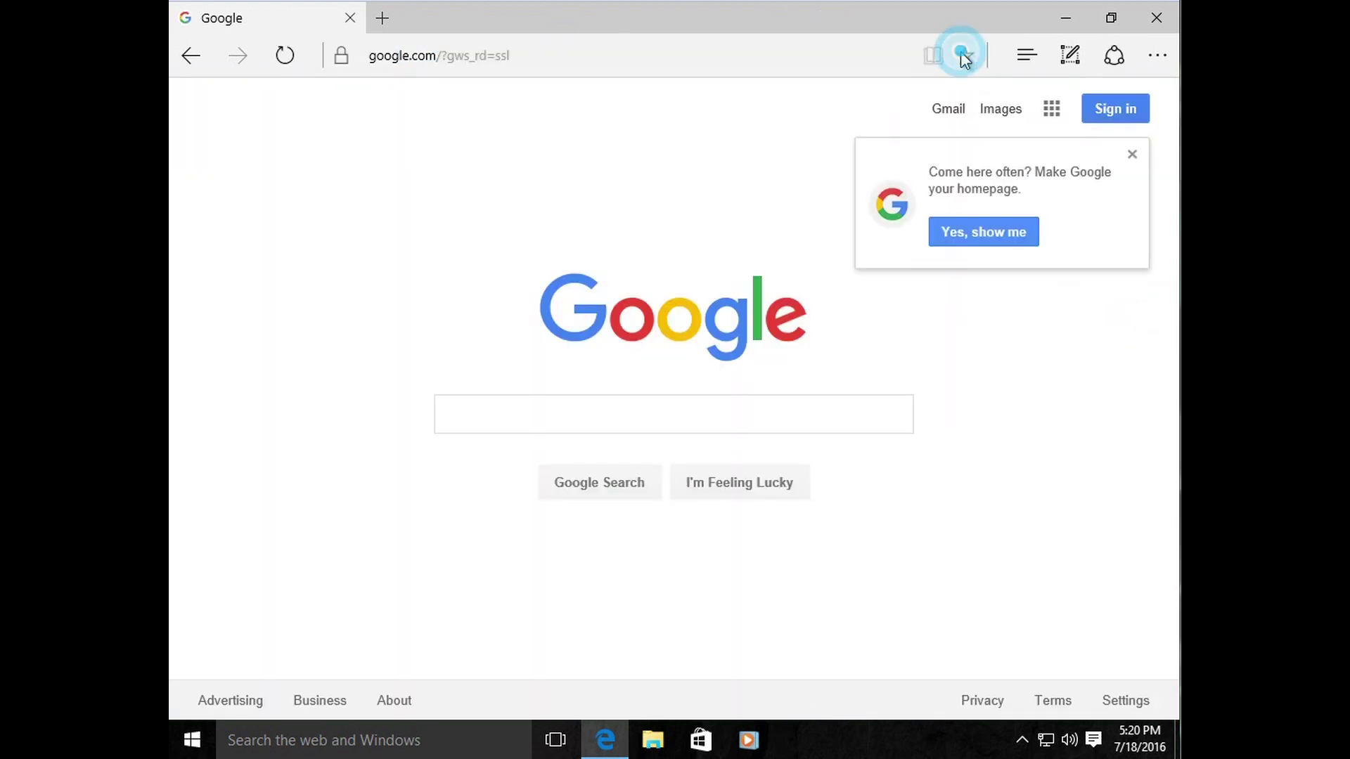
click(964, 56)
click(891, 439)
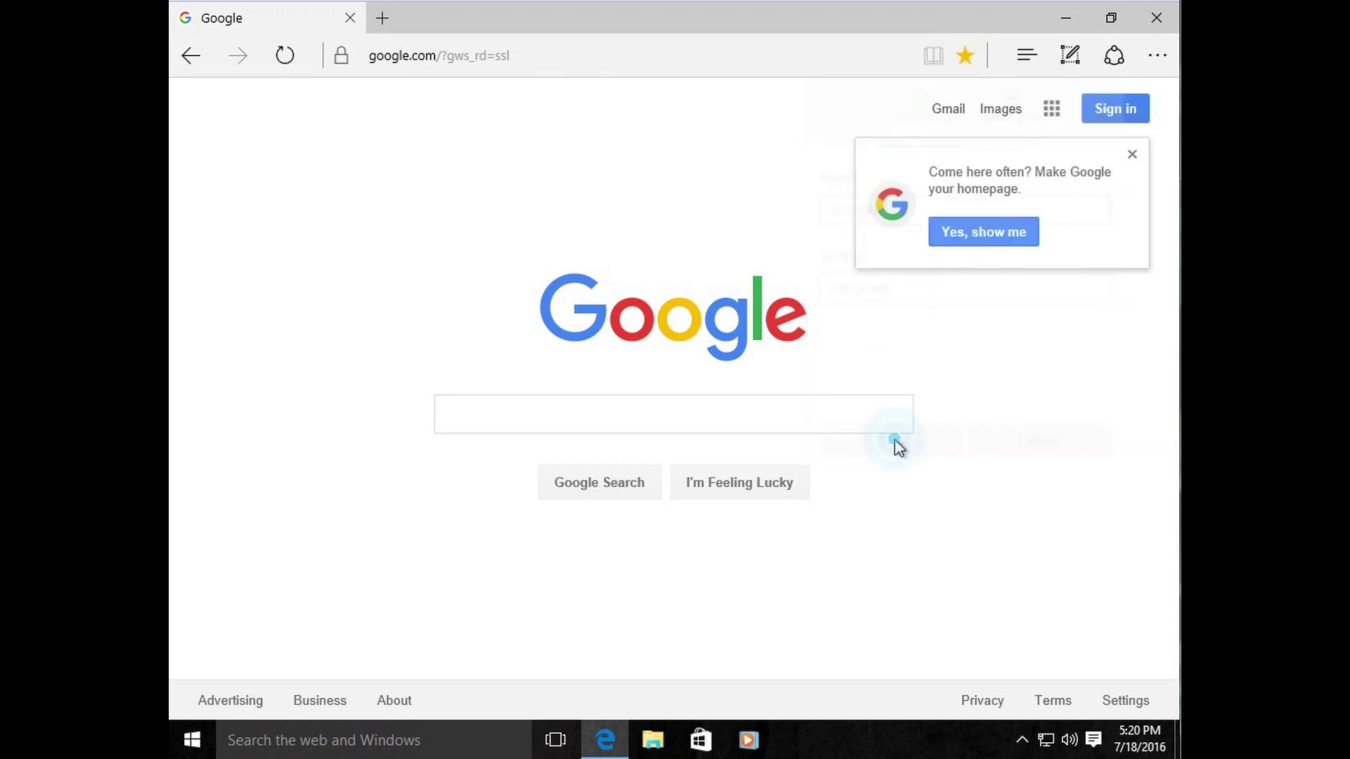
Step: Open youtube.com, add it to Favorites, and show the favorites list
click(567, 48)
text(youtube.com/)
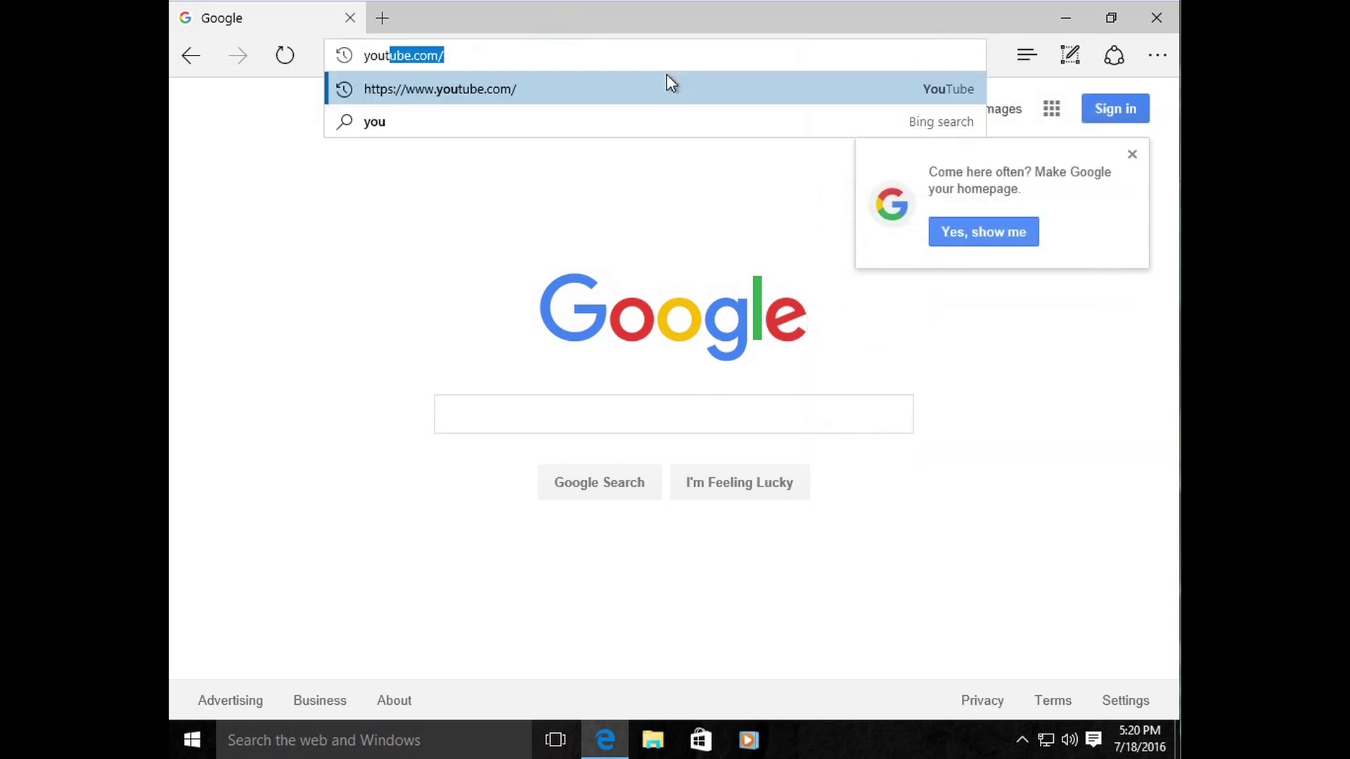
key(Return)
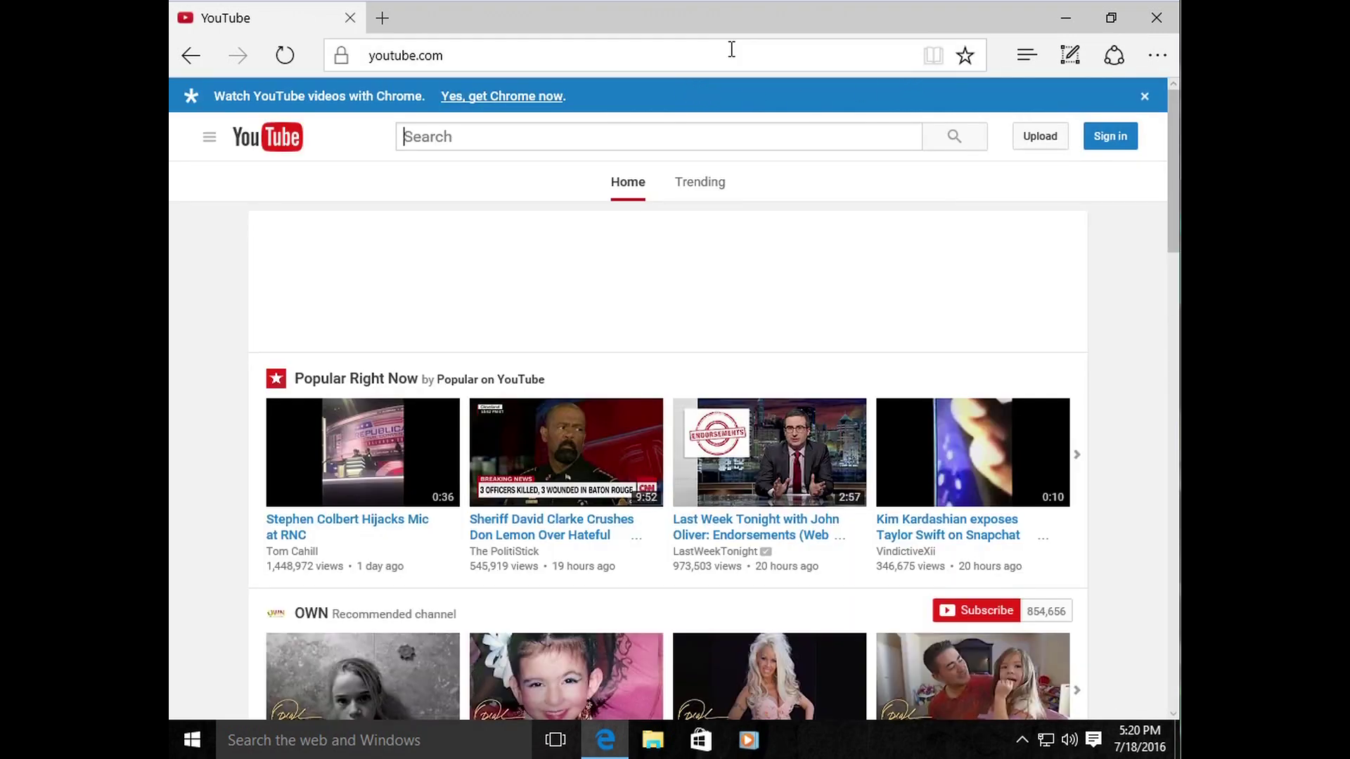
click(967, 55)
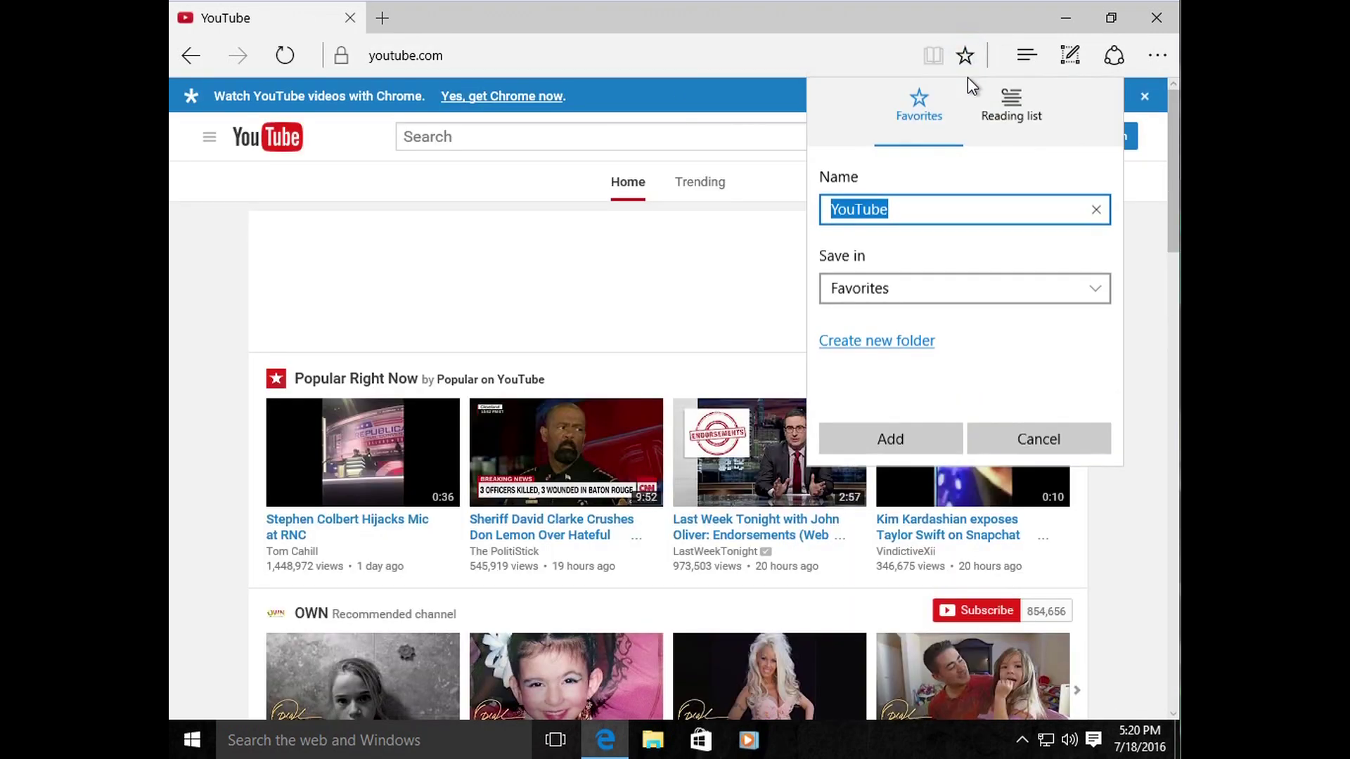
click(929, 440)
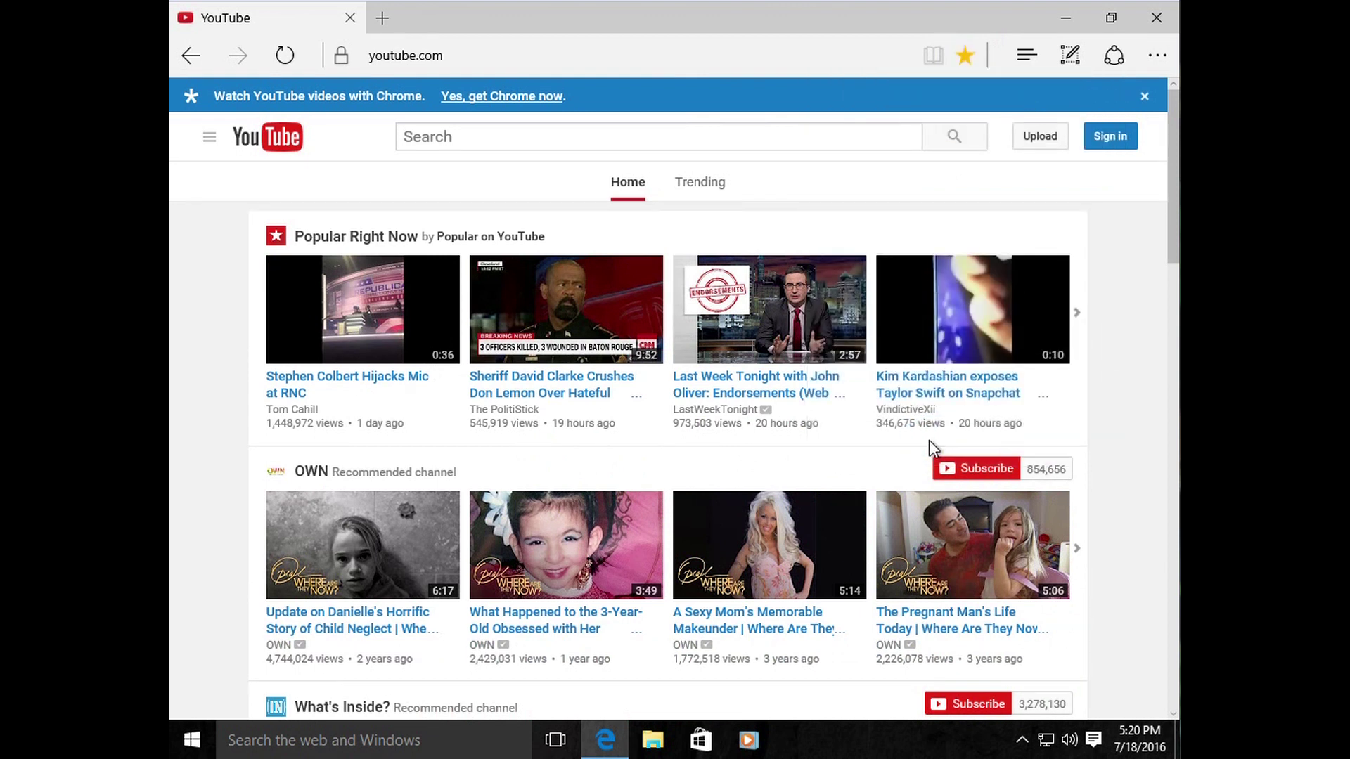
click(1029, 64)
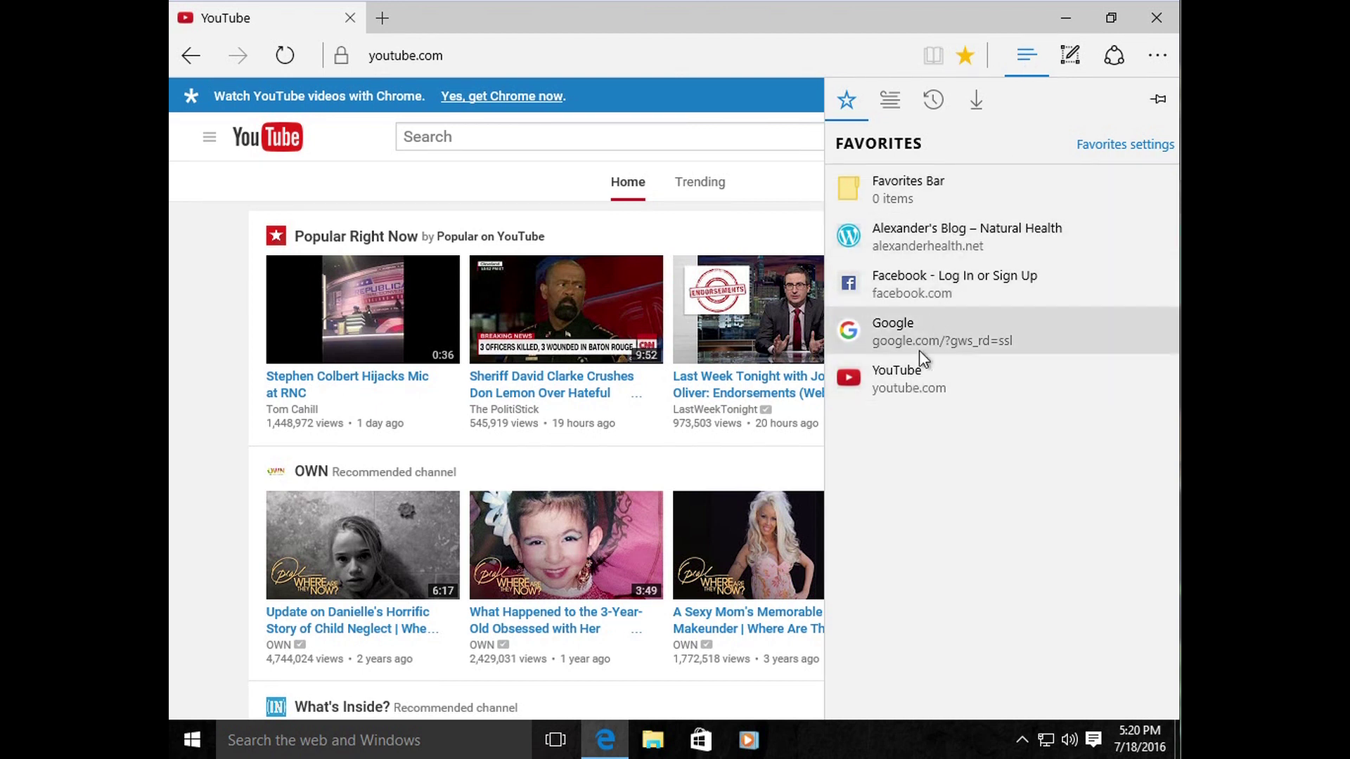
Step: Reopen Alexander's Blog from the favorites list
click(938, 243)
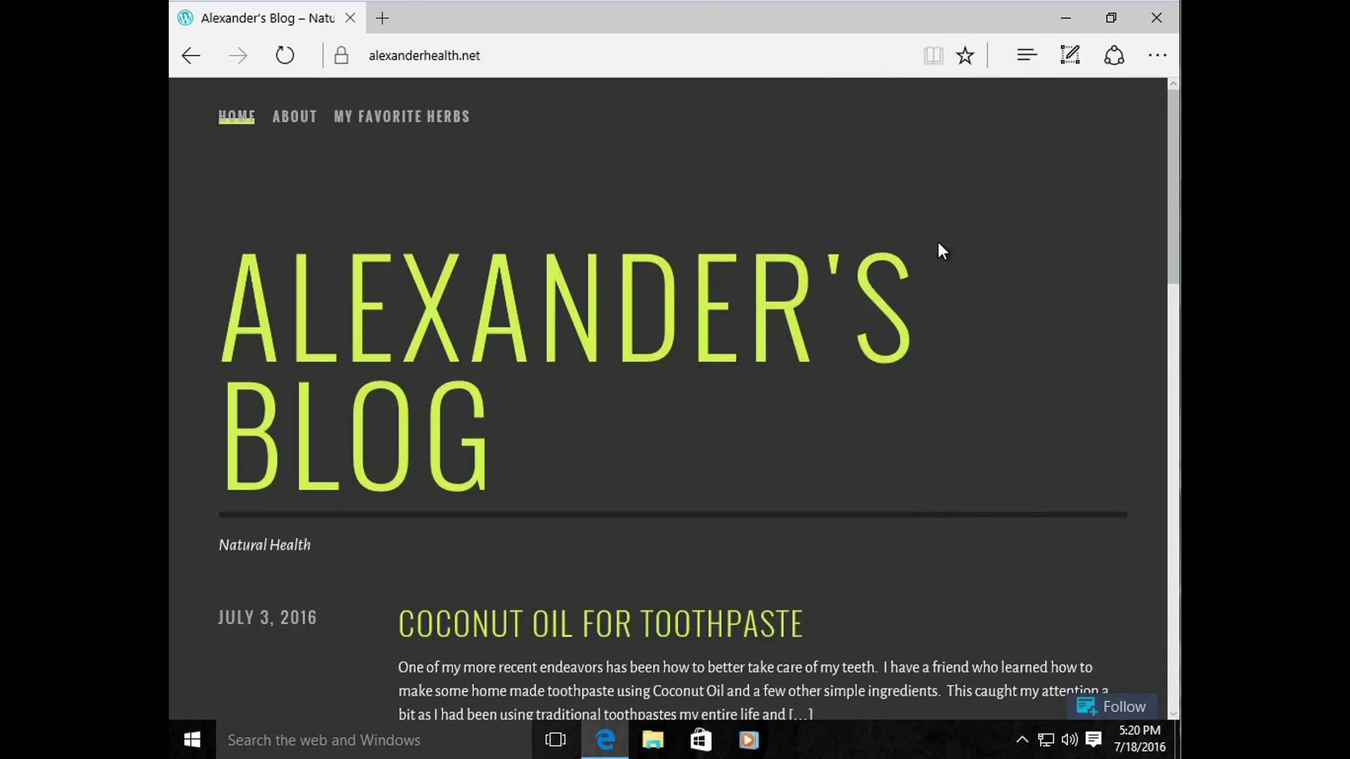
click(520, 59)
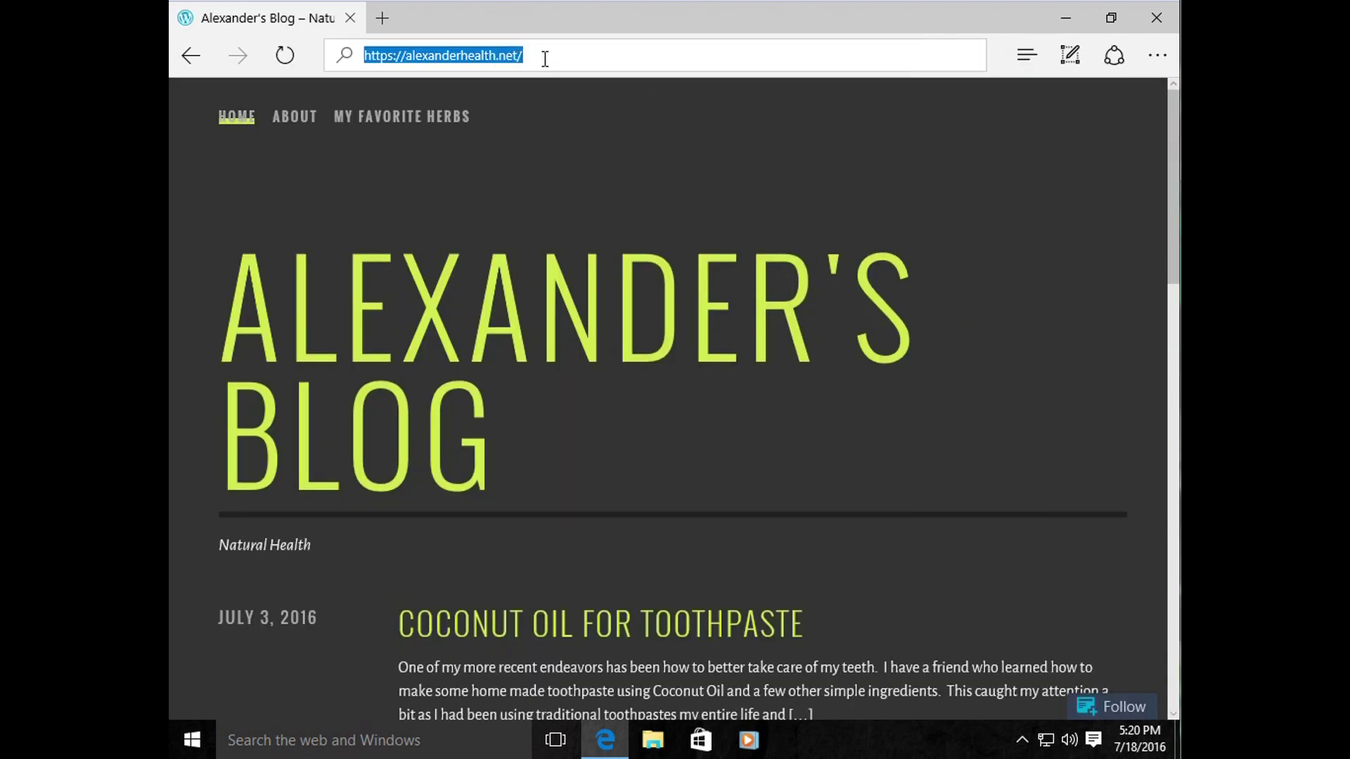
click(551, 57)
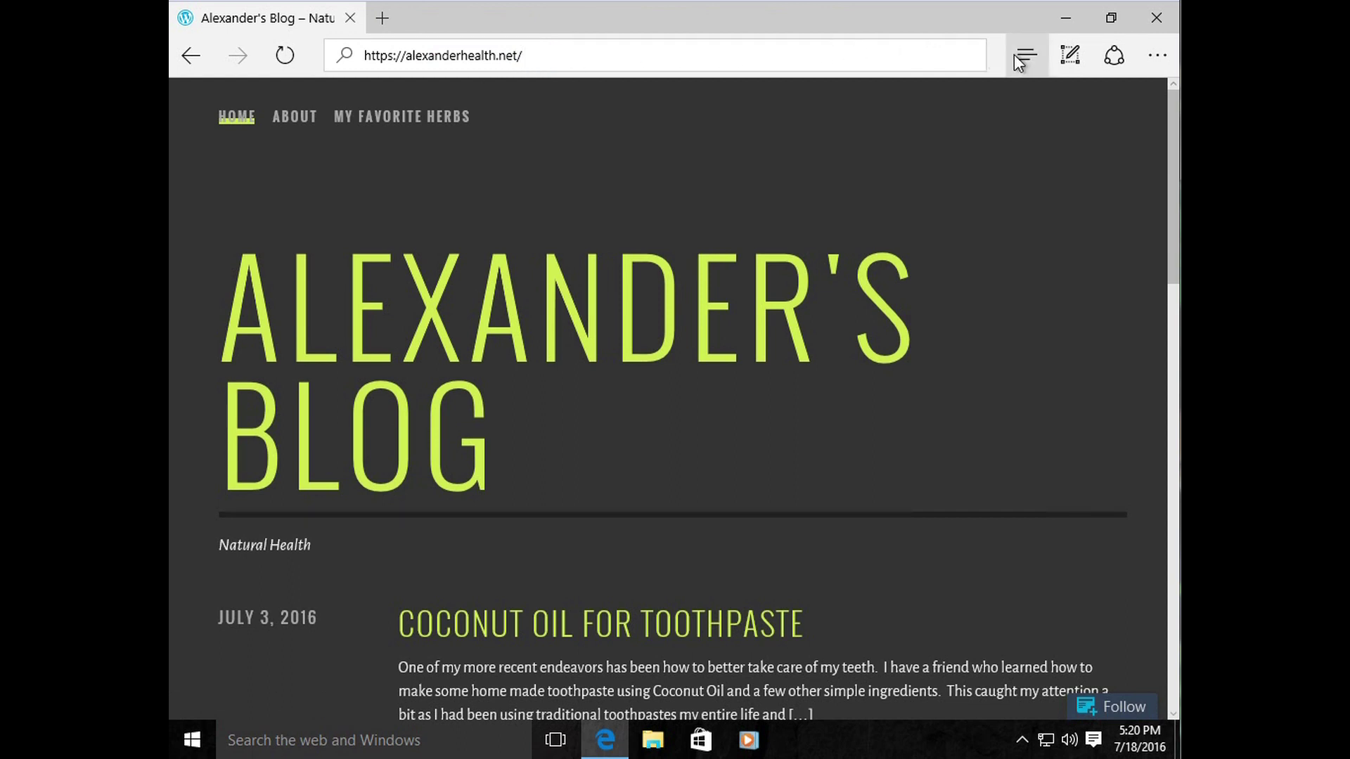
Step: Load Facebook from the favorites and inspect its full web address
click(1023, 56)
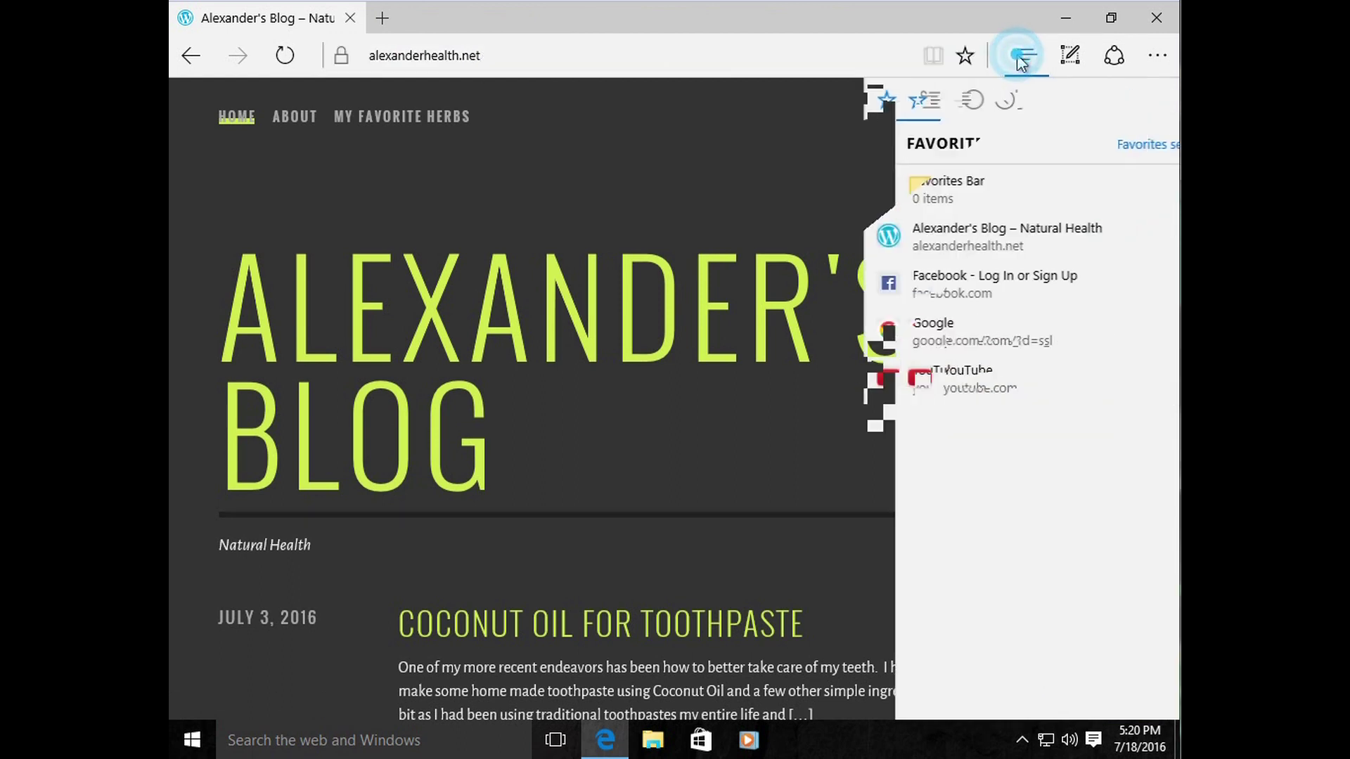
click(948, 292)
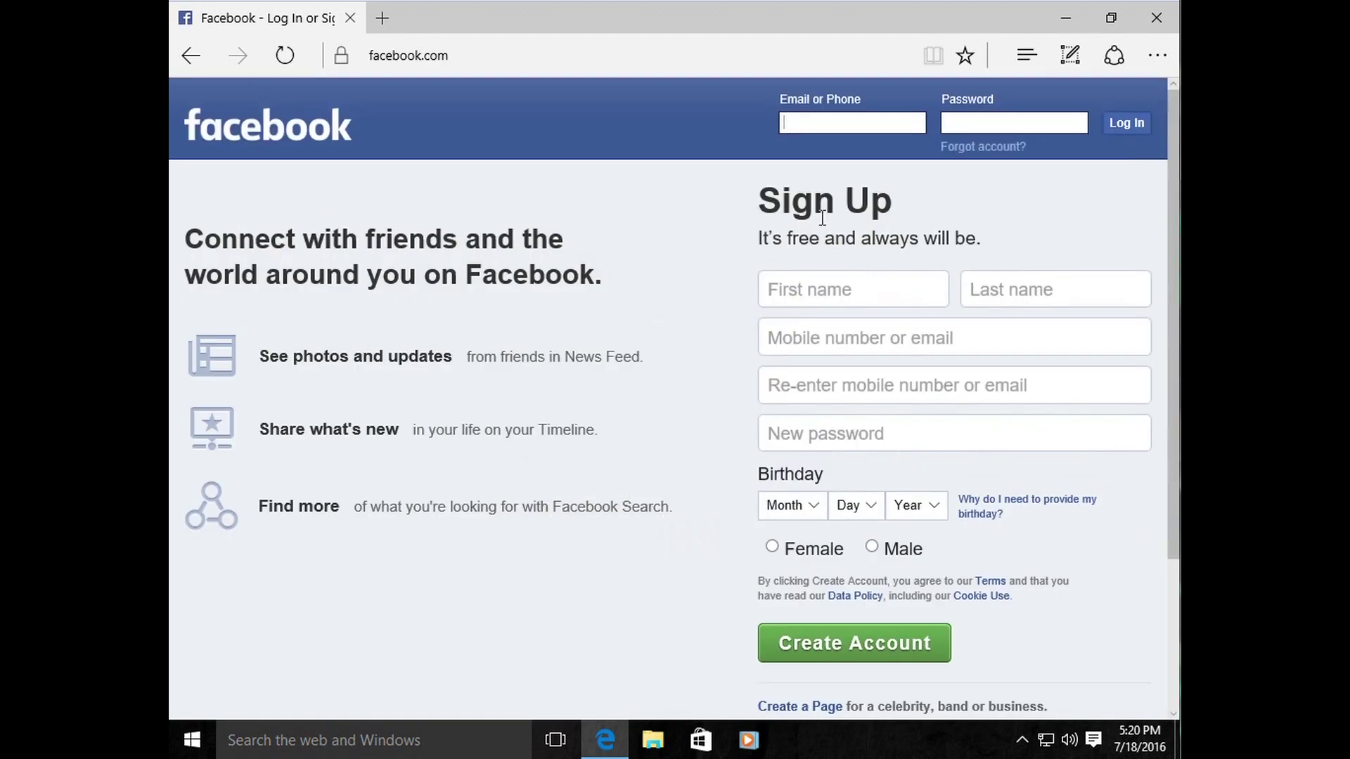
click(780, 51)
click(777, 52)
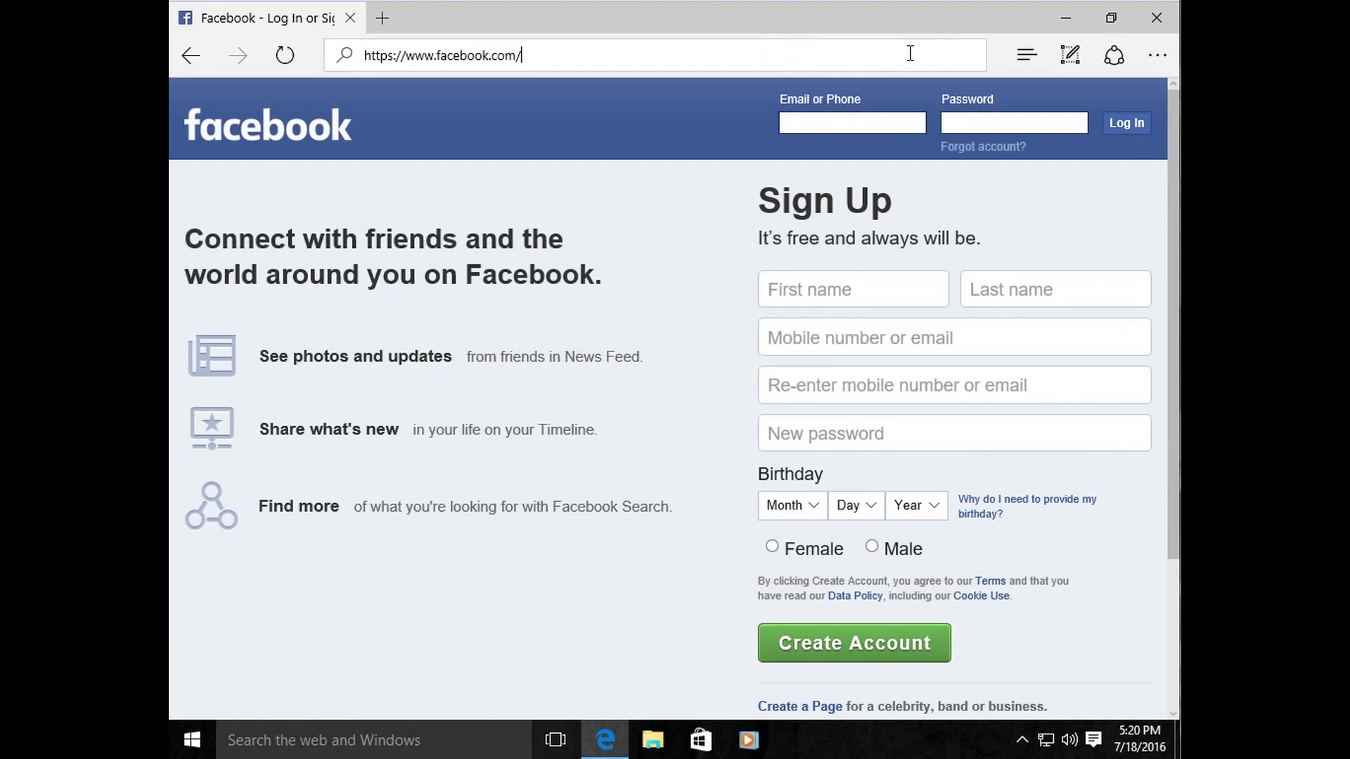
click(800, 52)
drag(577, 54, 502, 59)
Step: Pin the Facebook page to Start, then bring up Edge's Settings
click(1157, 60)
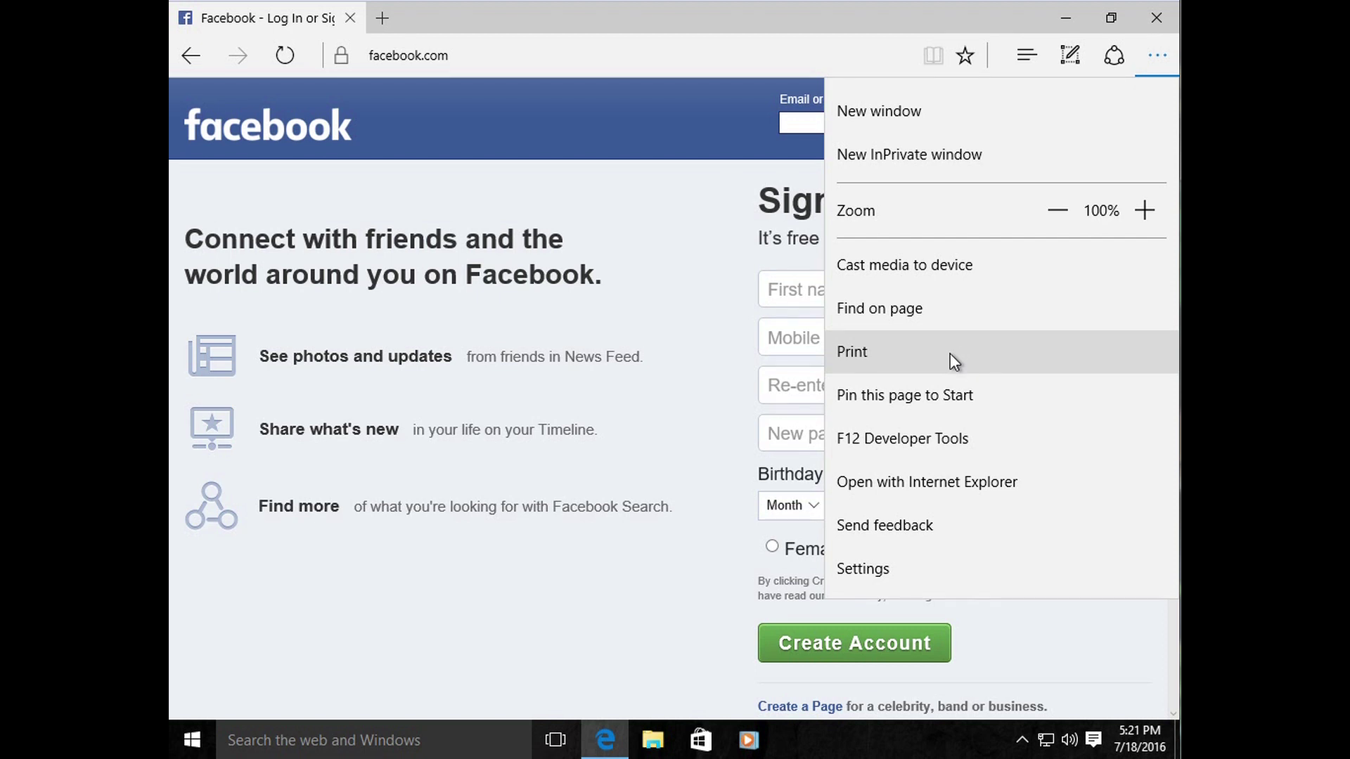
click(957, 394)
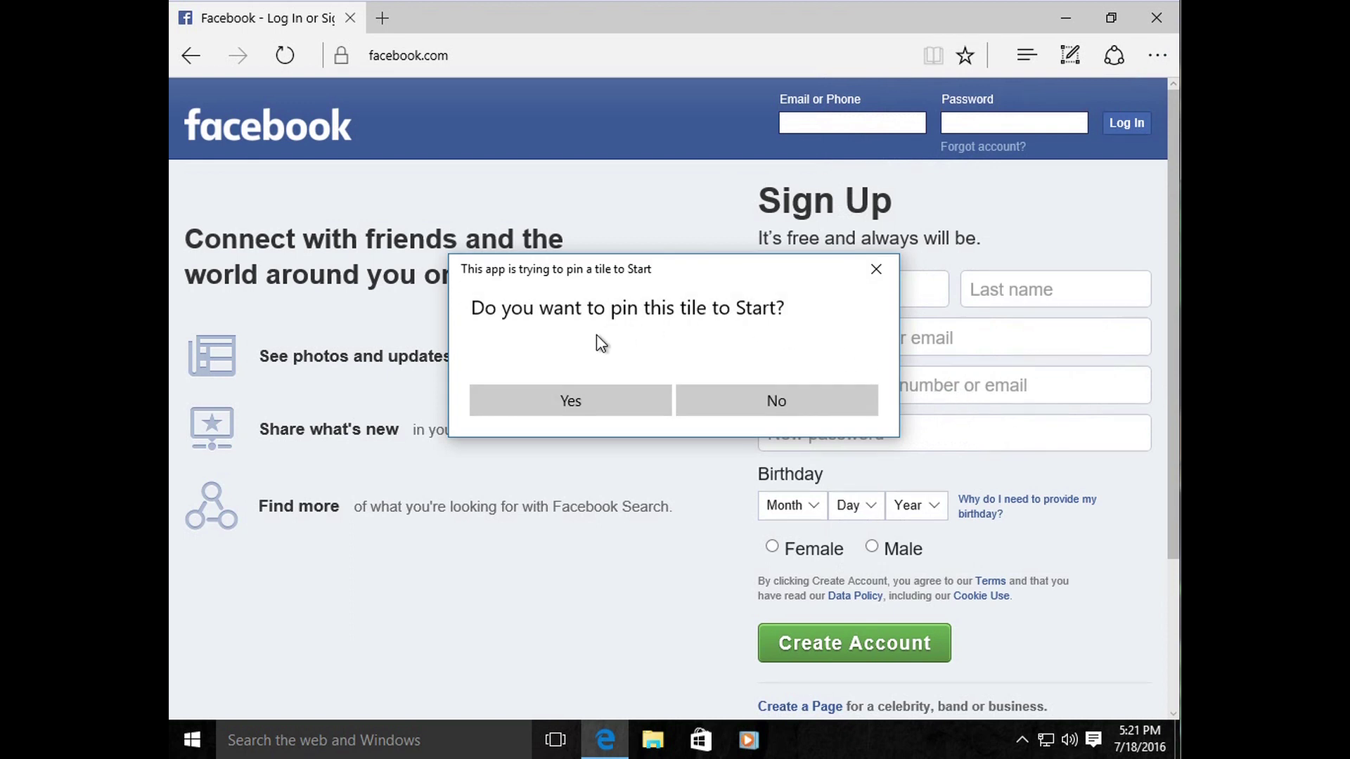
click(632, 404)
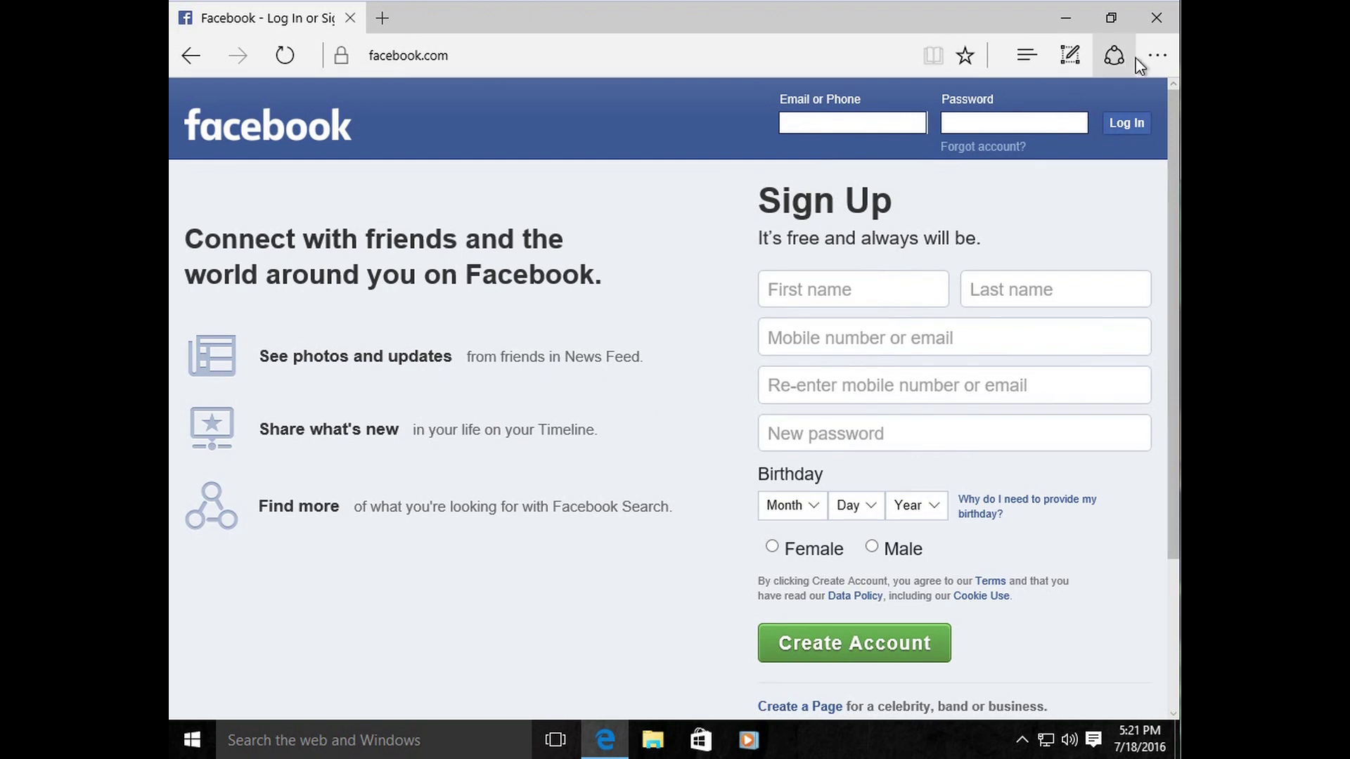
click(1152, 57)
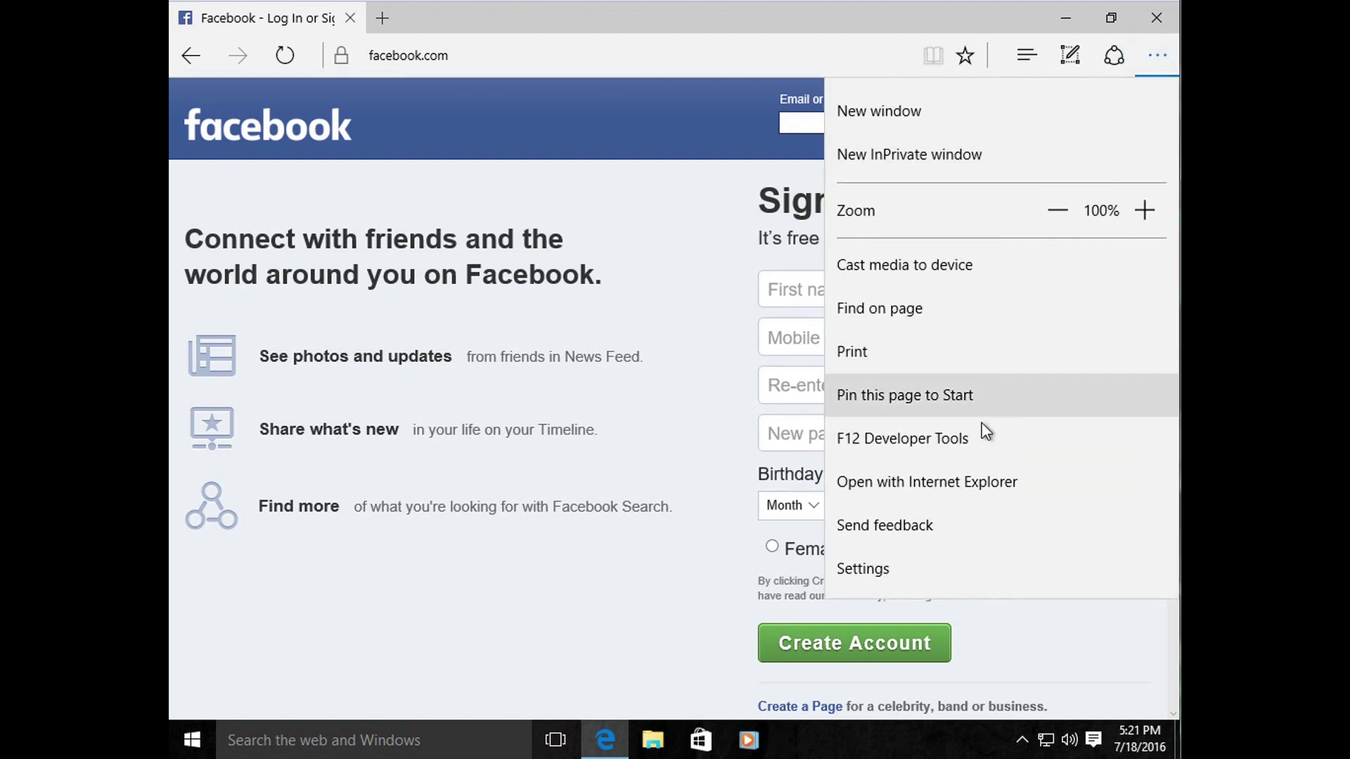
click(919, 572)
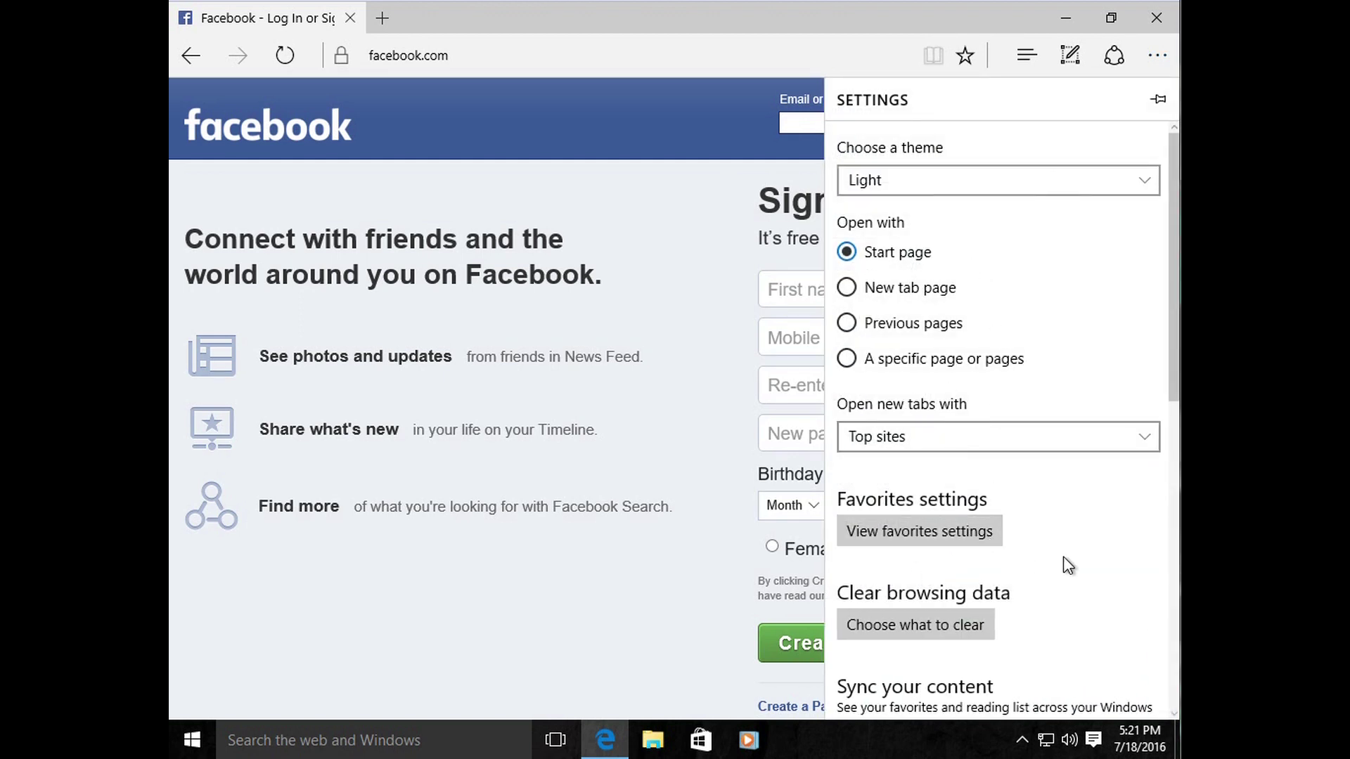
scroll(1153, 386, down, 6)
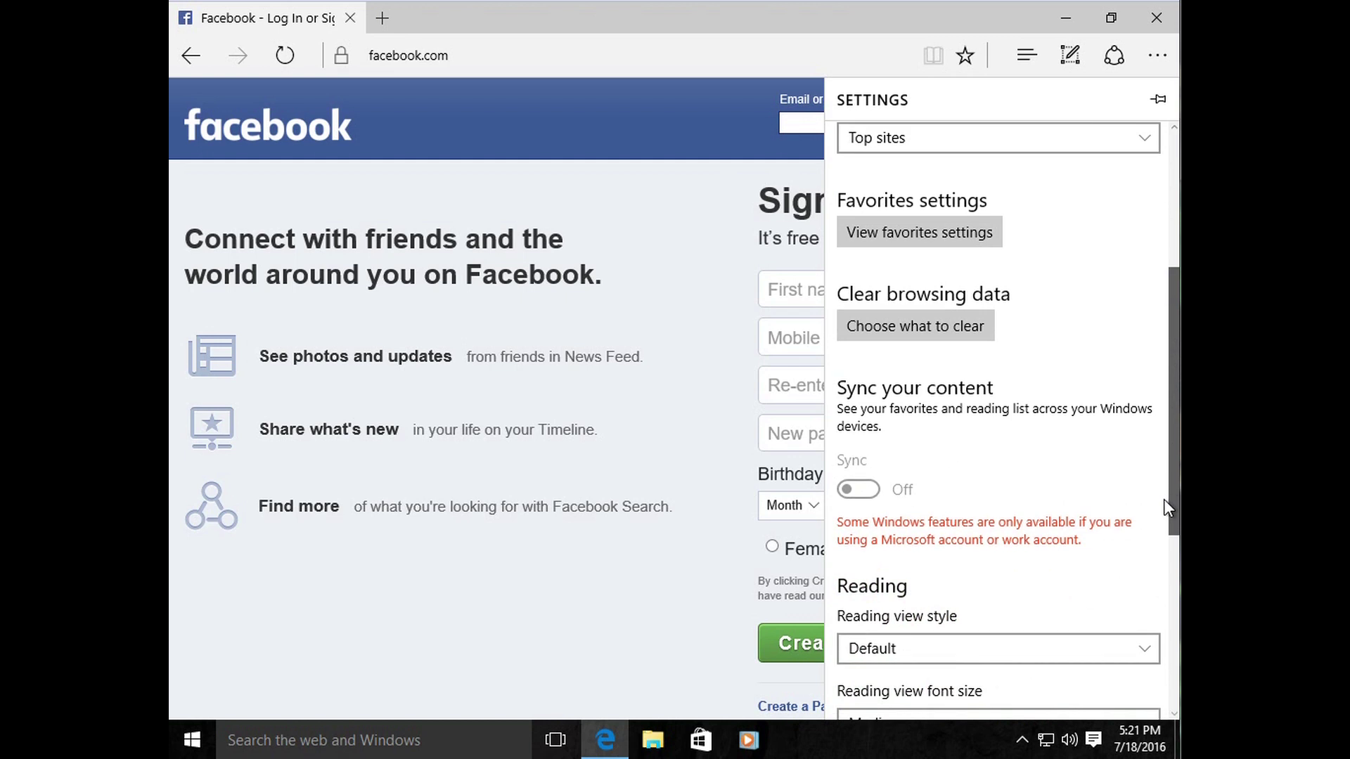
drag(1173, 559, 1169, 339)
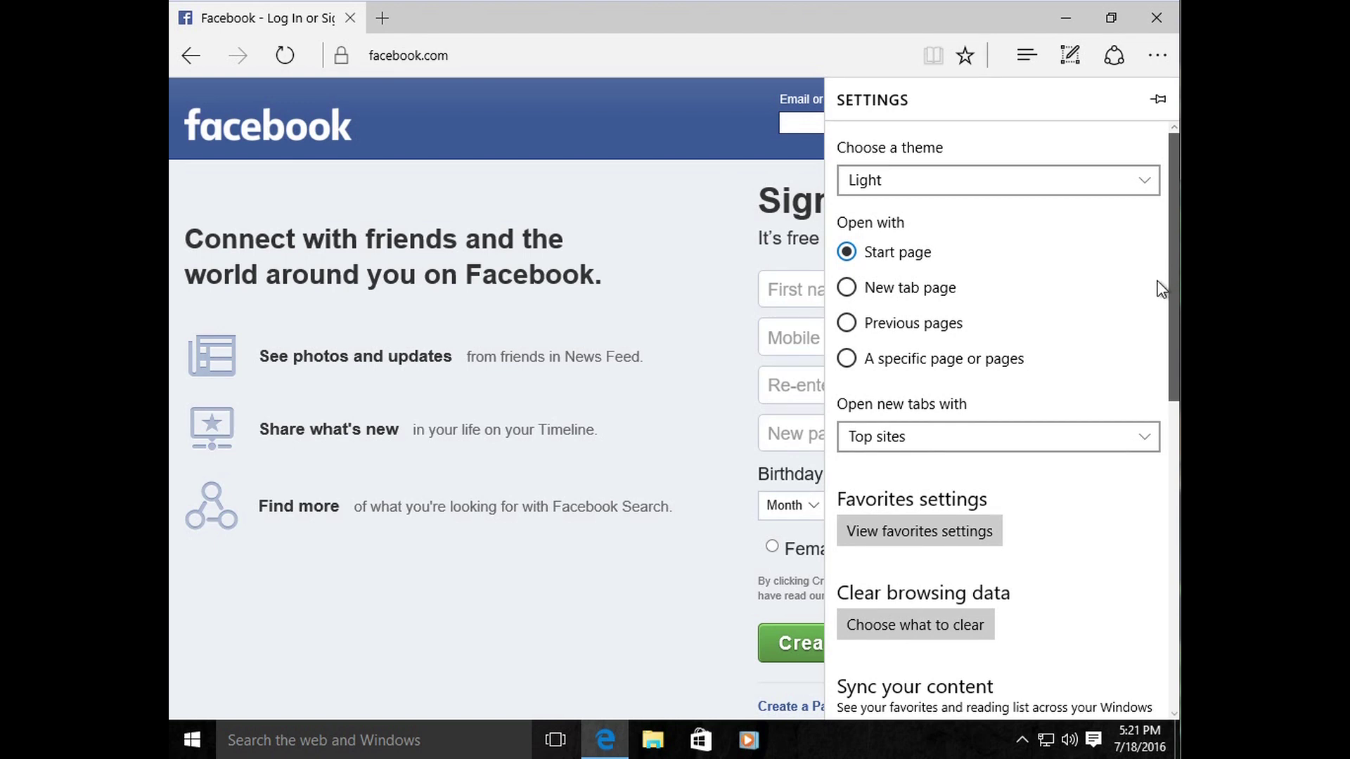
scroll(1161, 330, down, 5)
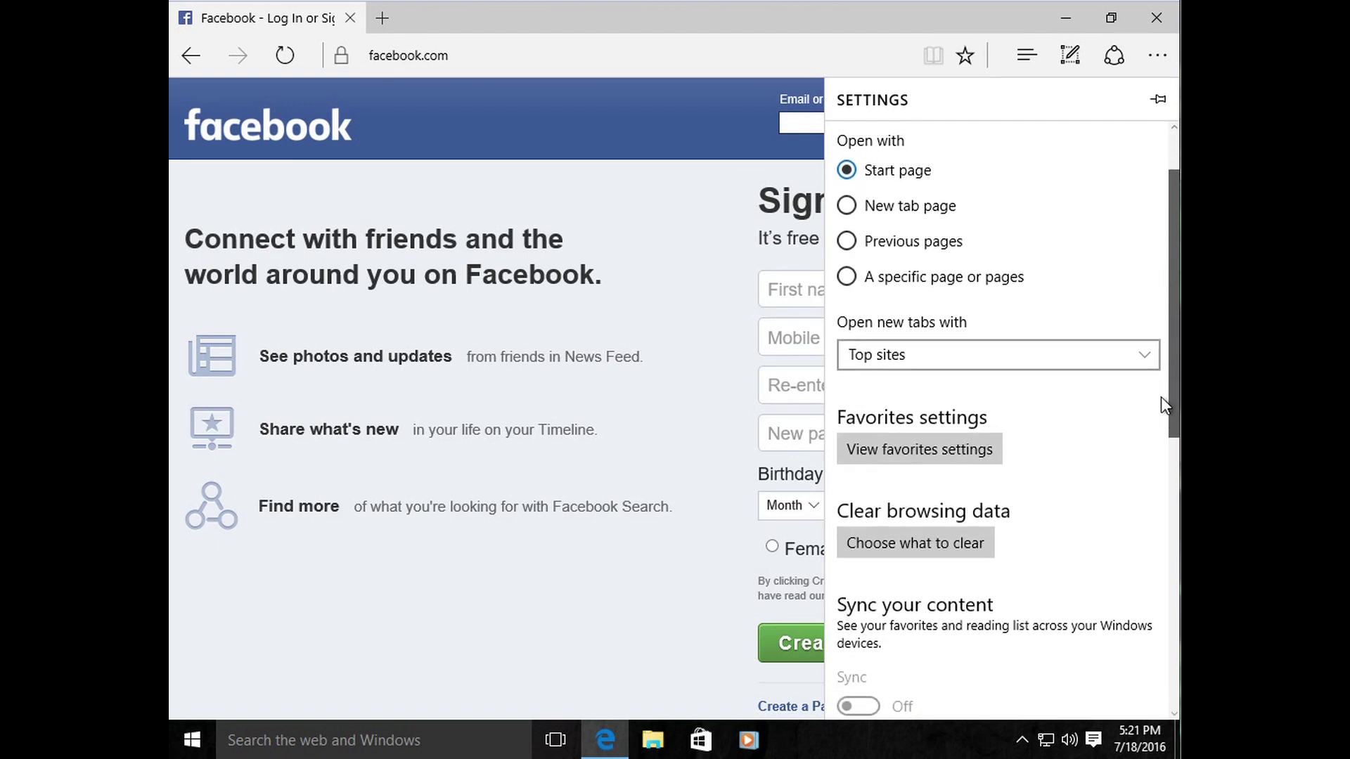
drag(1163, 527, 1178, 203)
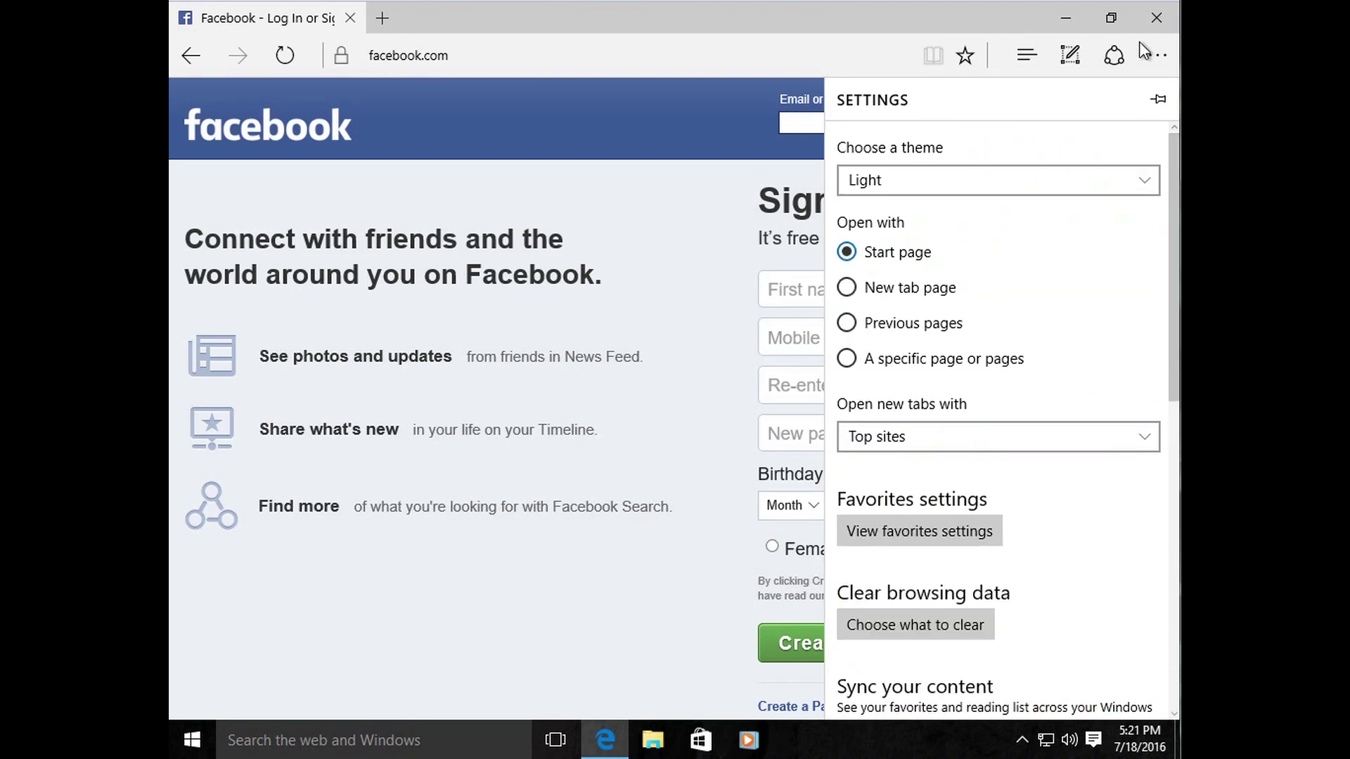
click(1150, 62)
click(1149, 59)
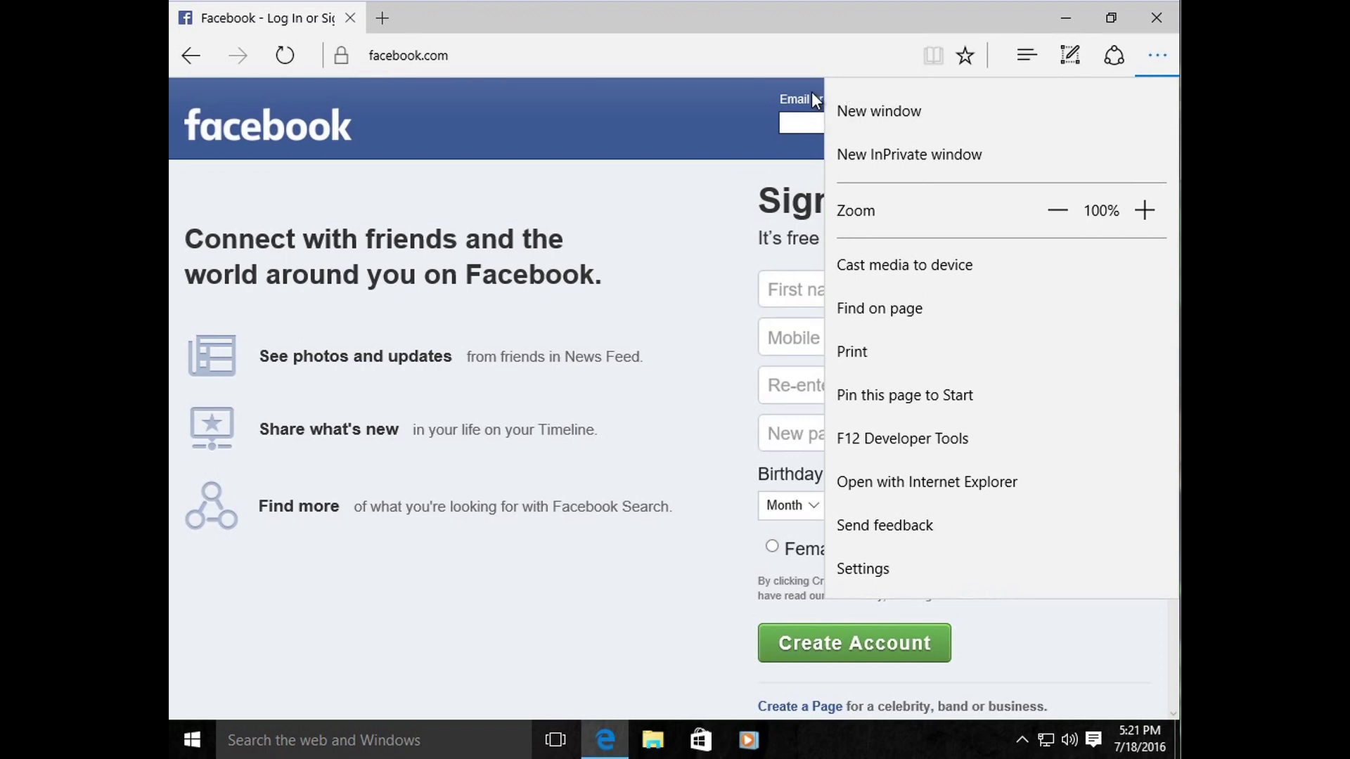
click(623, 129)
Step: Launch the pinned Facebook tile from Start and close the duplicate Facebook tab
click(500, 56)
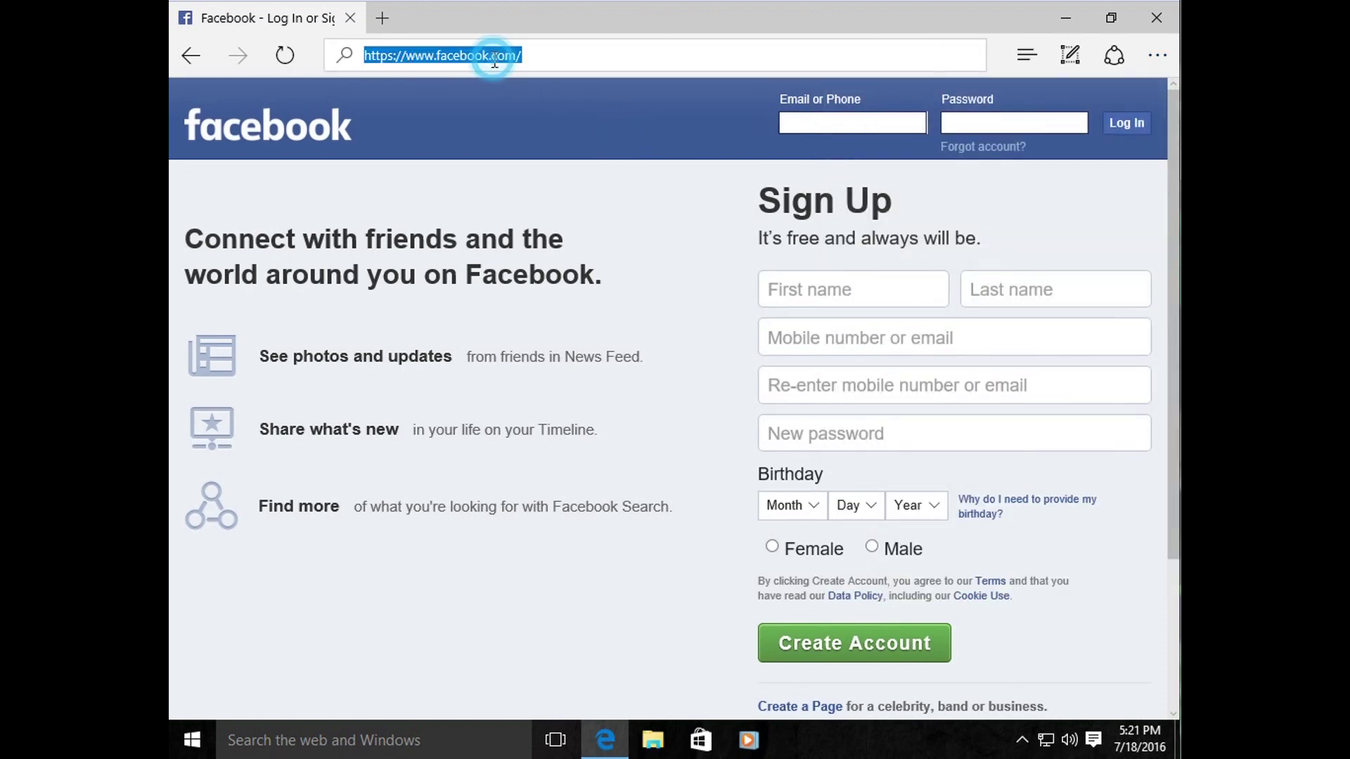
click(536, 162)
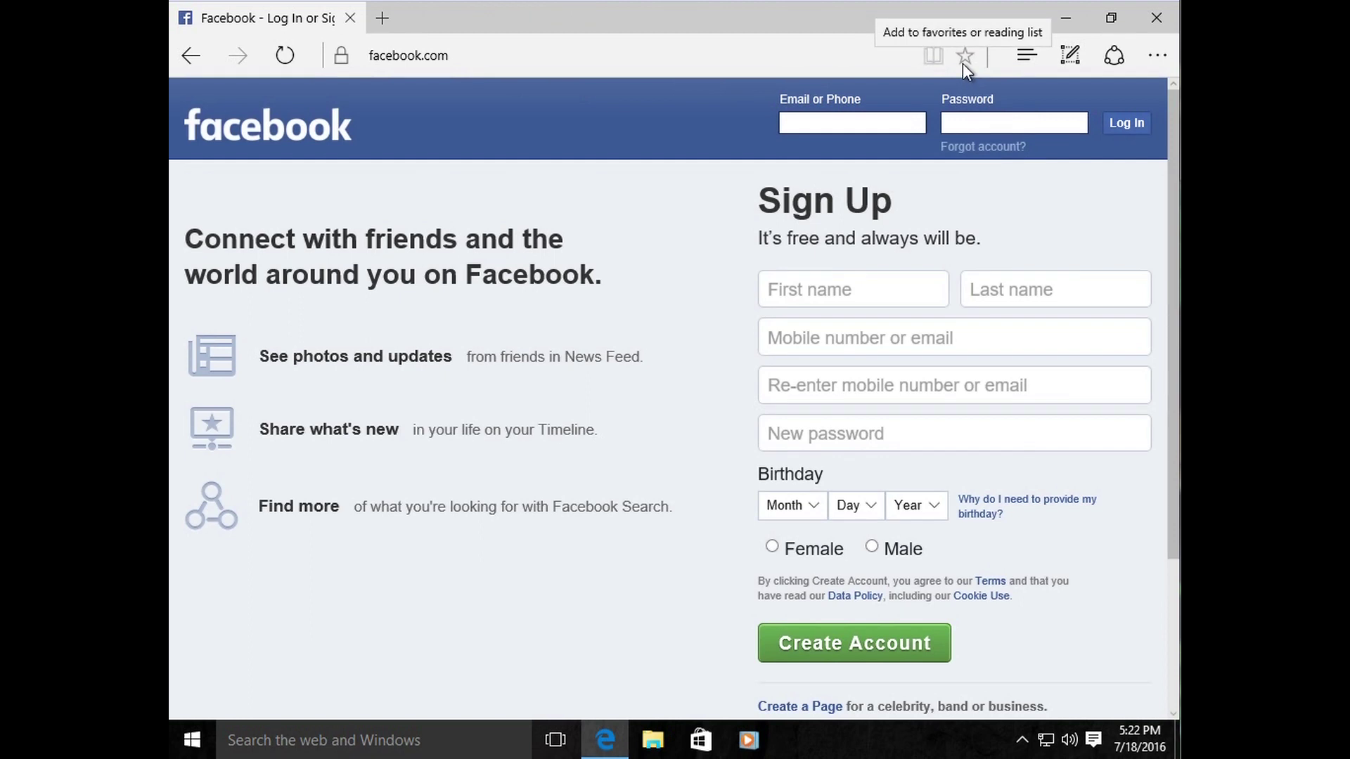
click(196, 739)
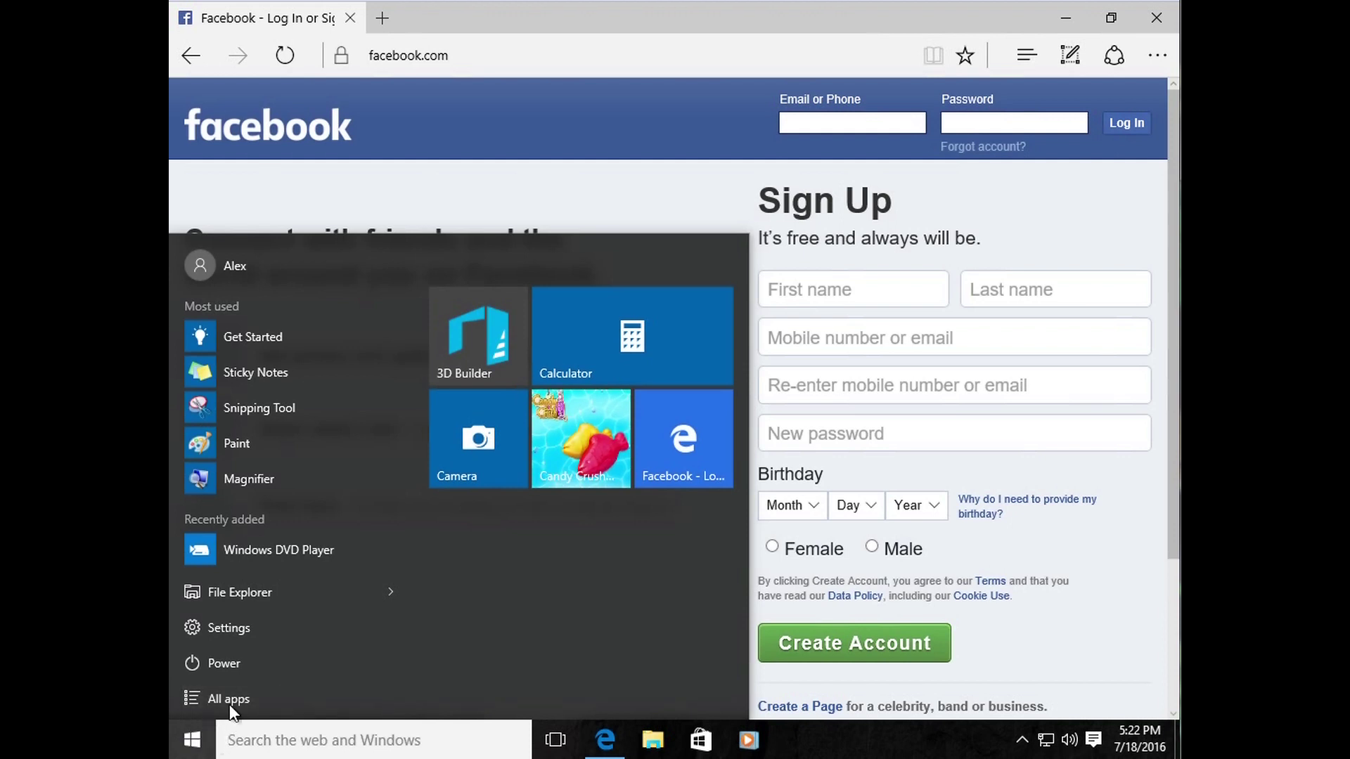
click(676, 466)
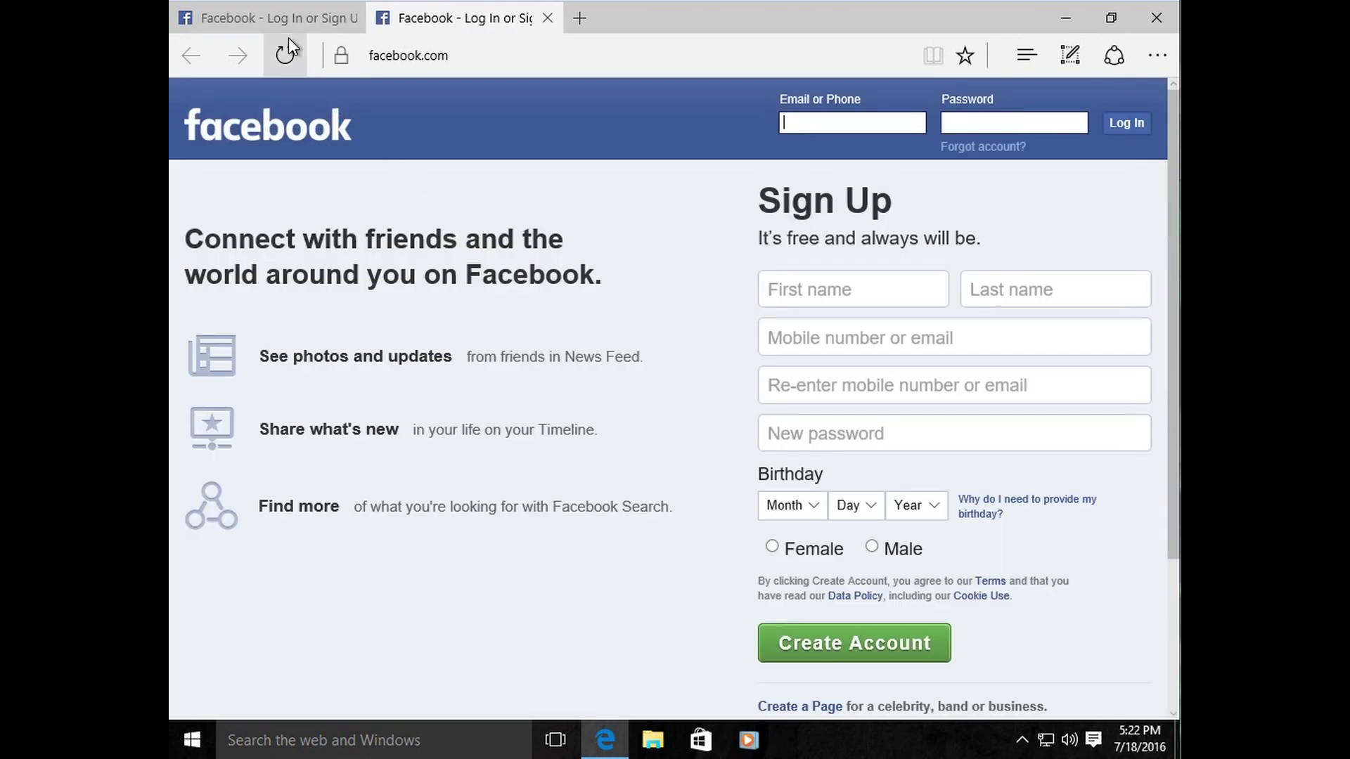
click(279, 19)
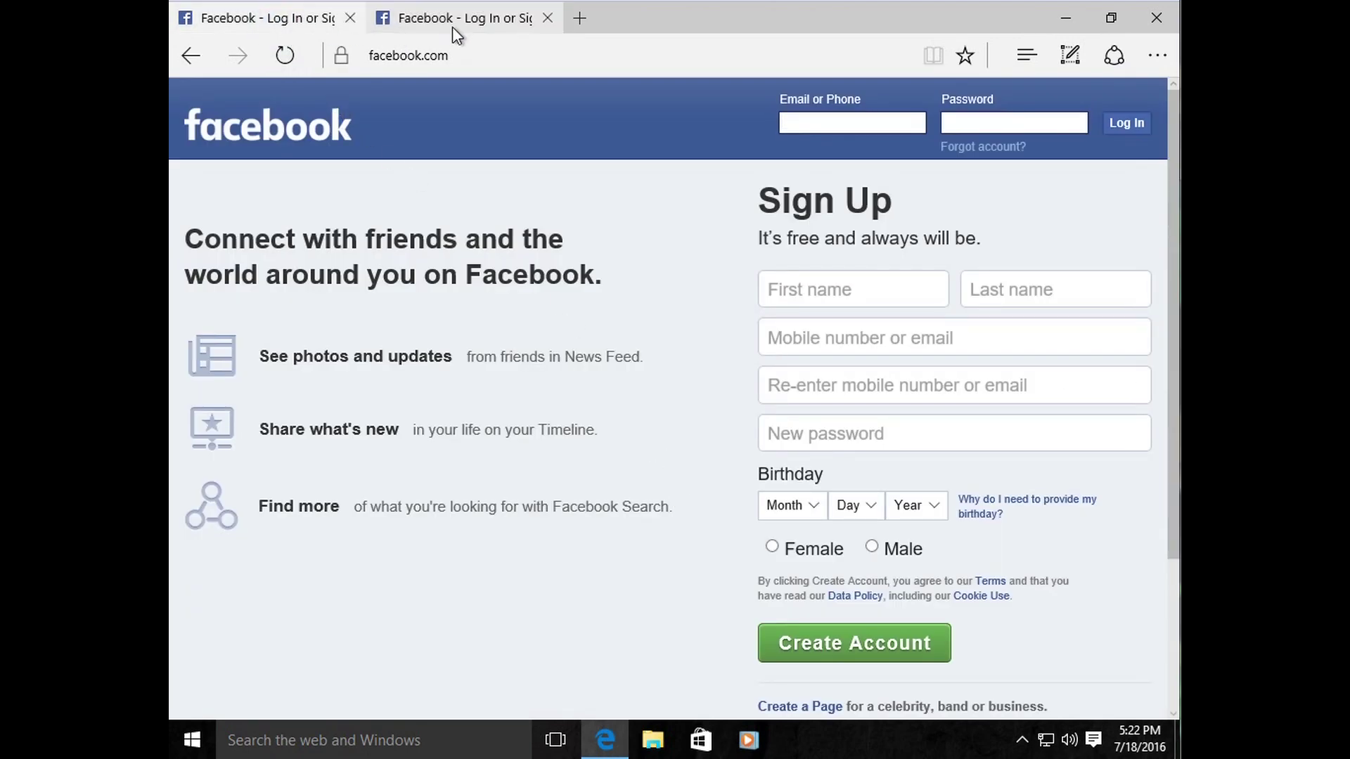
click(453, 23)
click(290, 25)
click(547, 18)
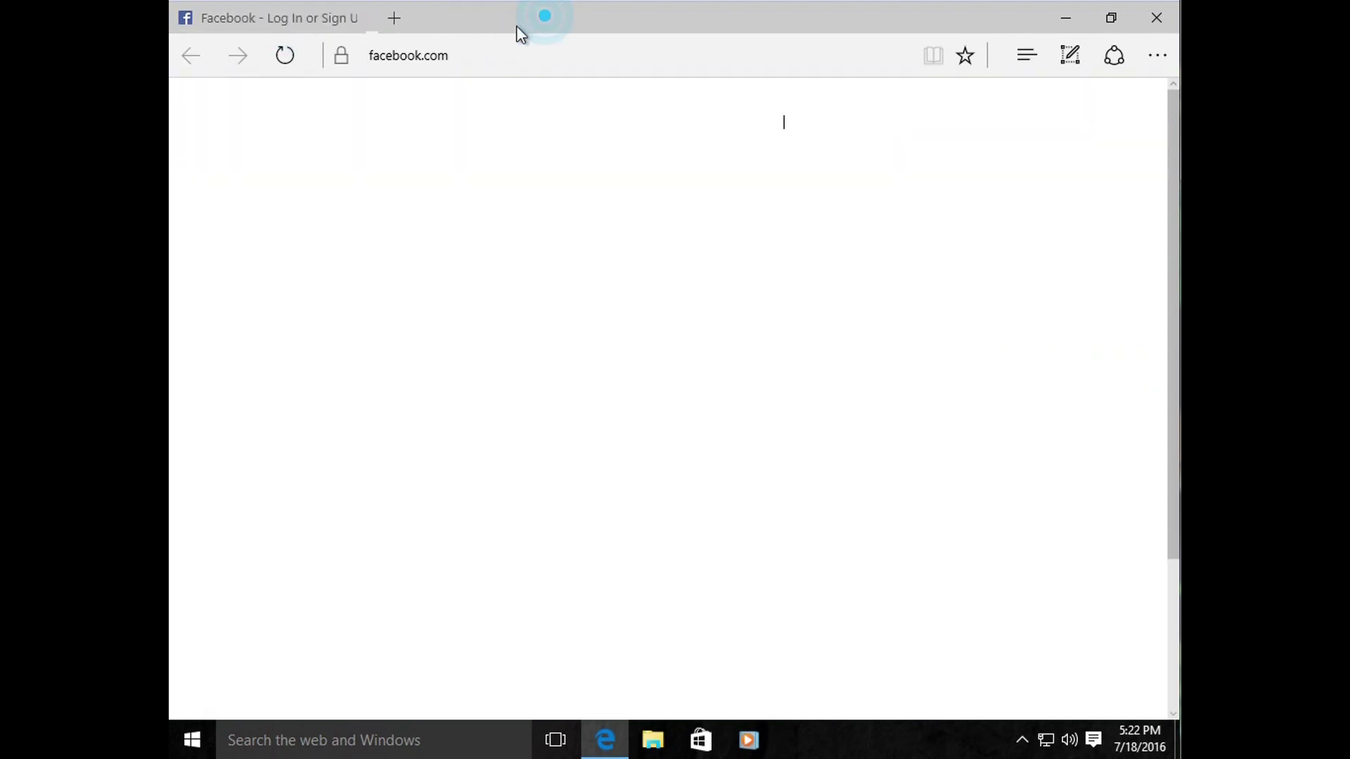
Step: Open YouTube and Alexander's Blog from Favorites in separate new tabs
click(281, 26)
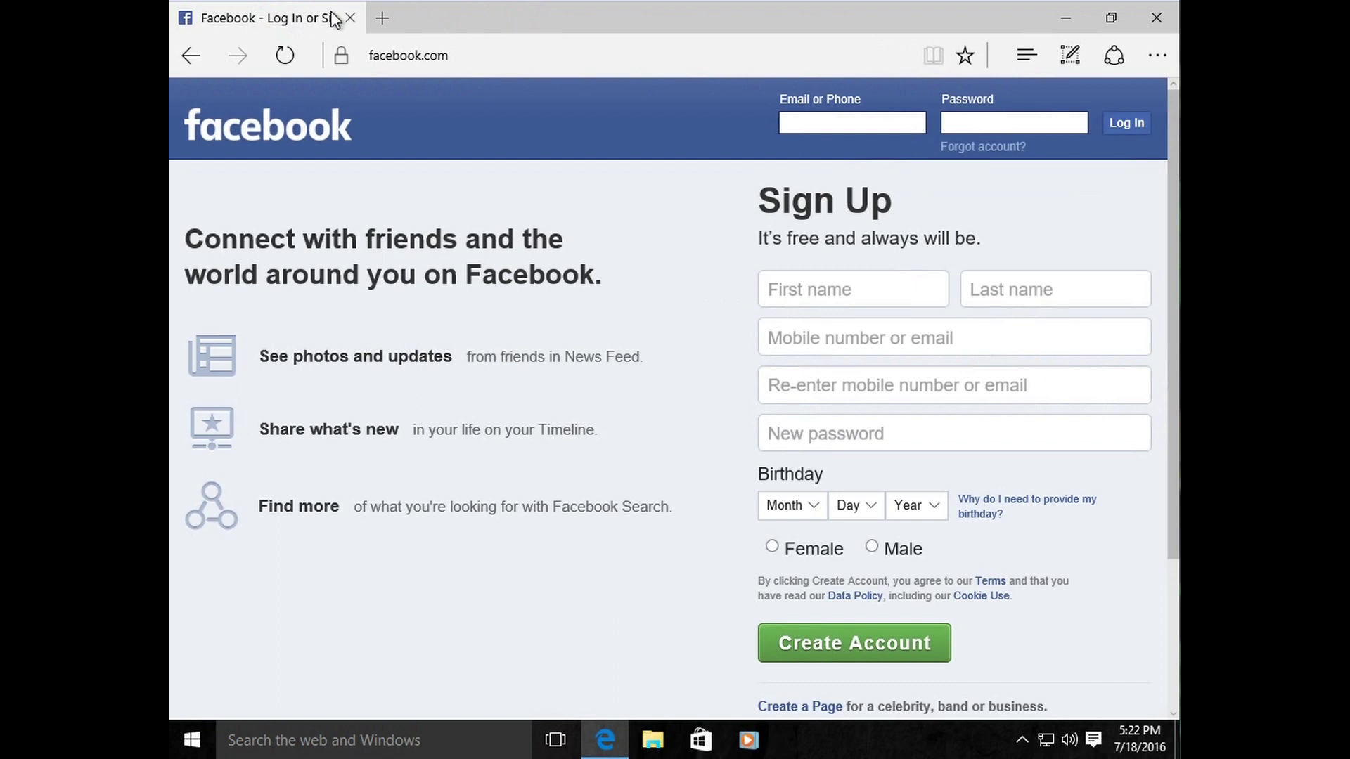
click(385, 17)
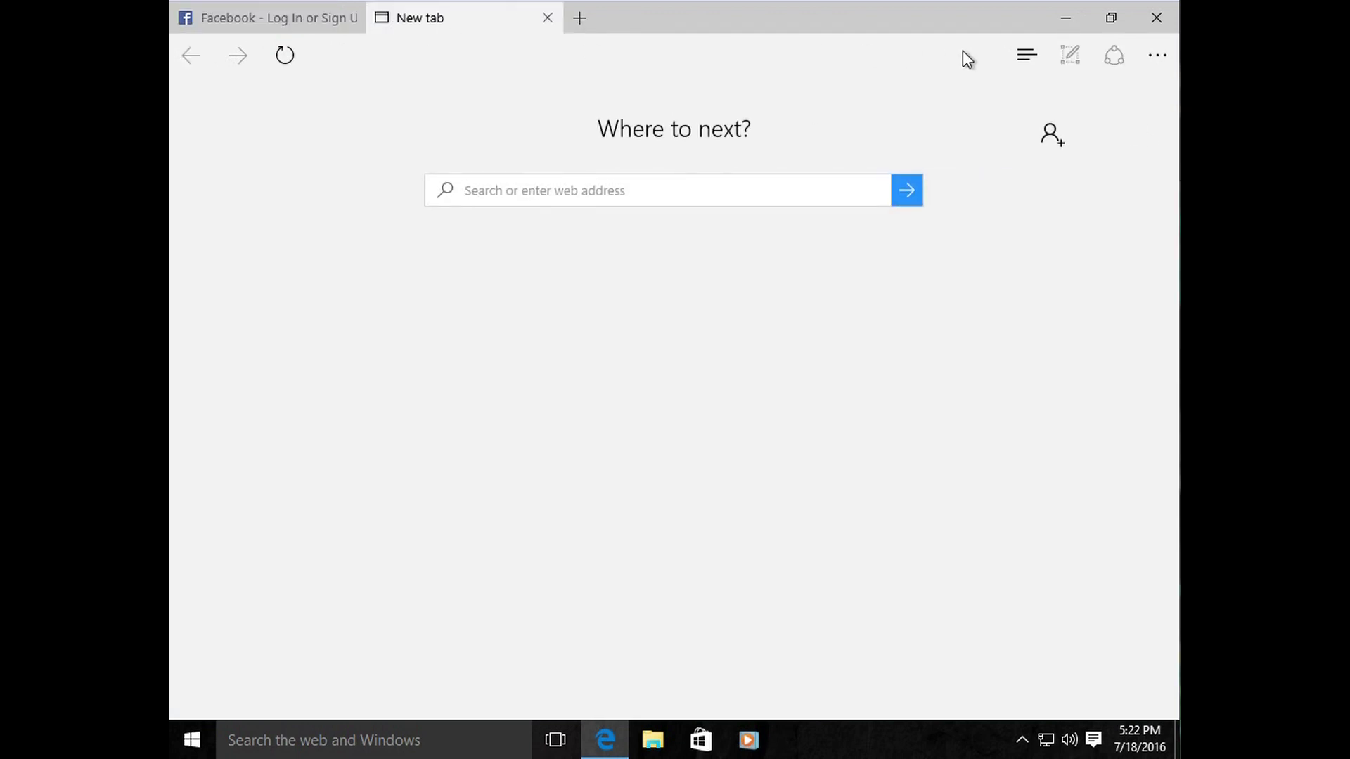
click(1026, 54)
click(950, 390)
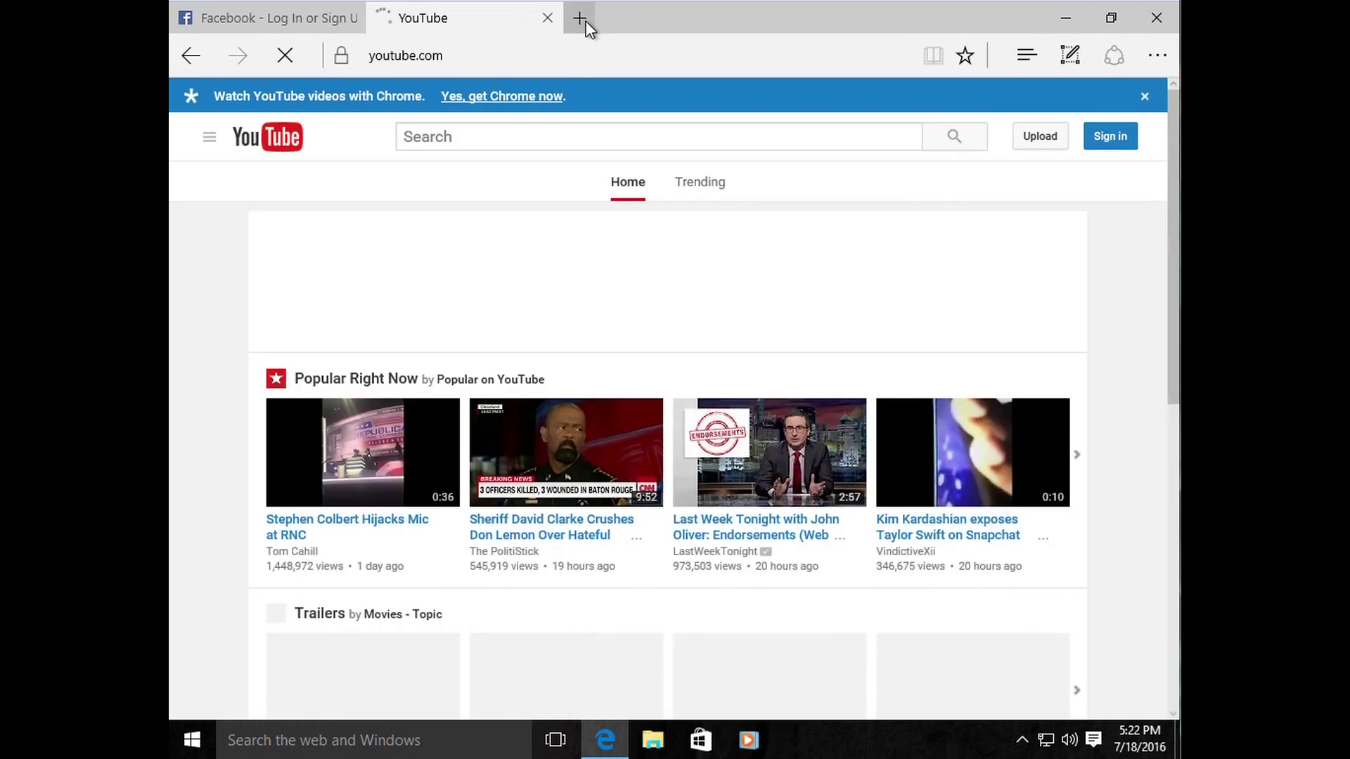
click(584, 21)
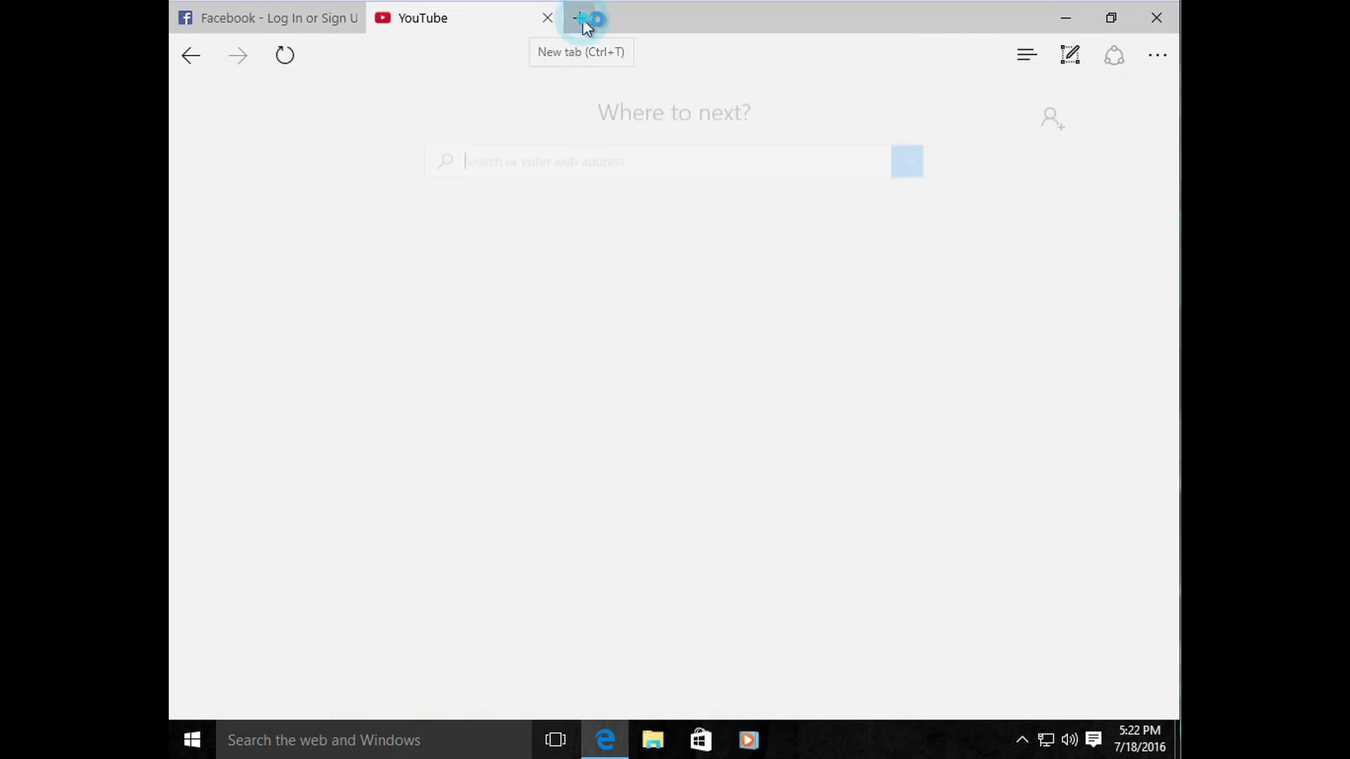
click(583, 19)
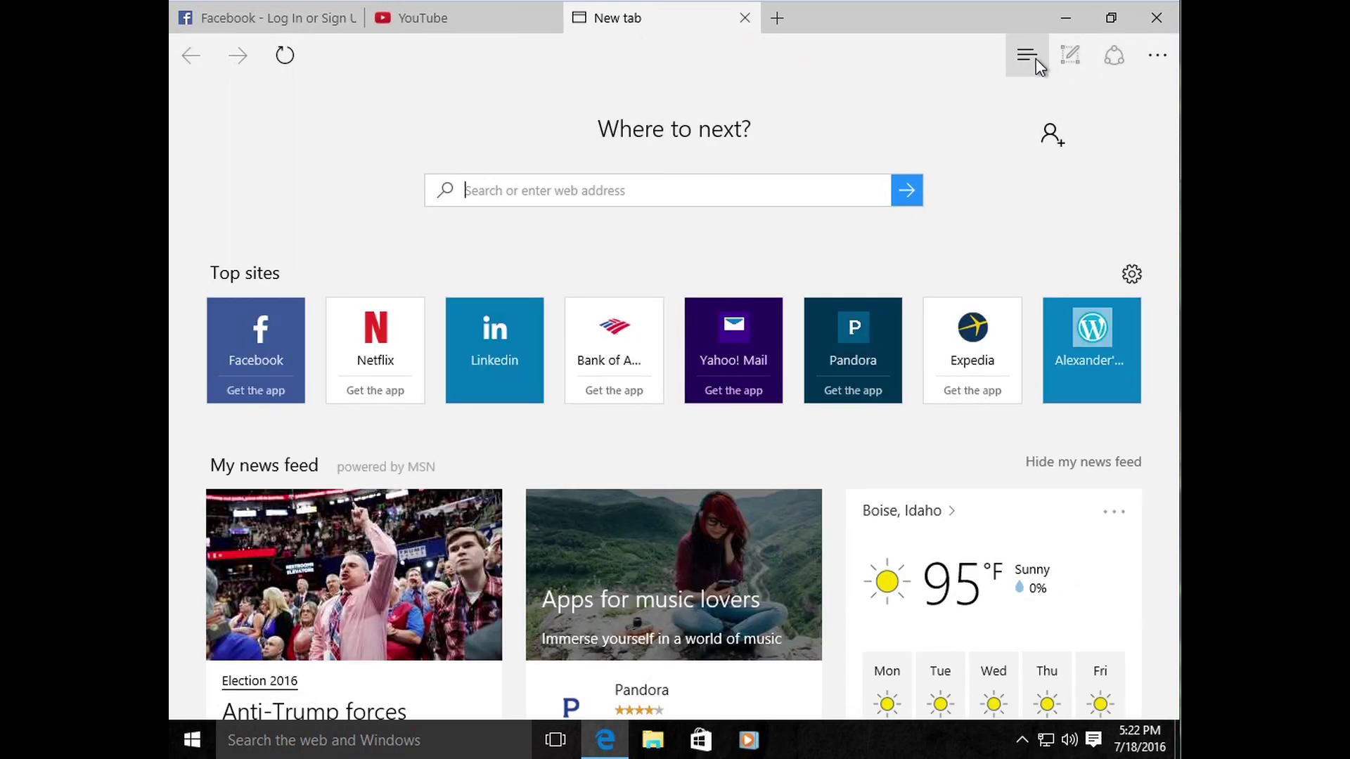
click(1034, 56)
click(957, 246)
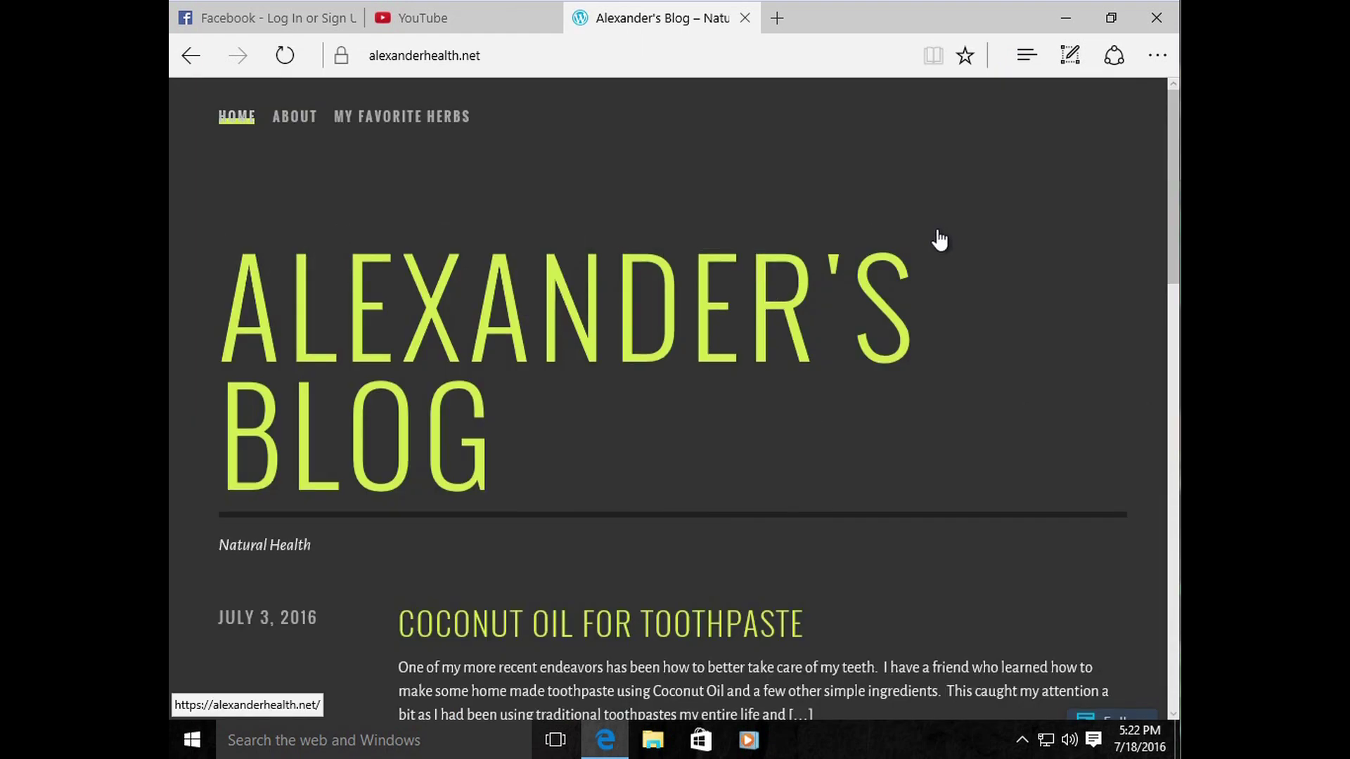
Step: In a fourth new tab, type a corn bread recipes search
click(778, 18)
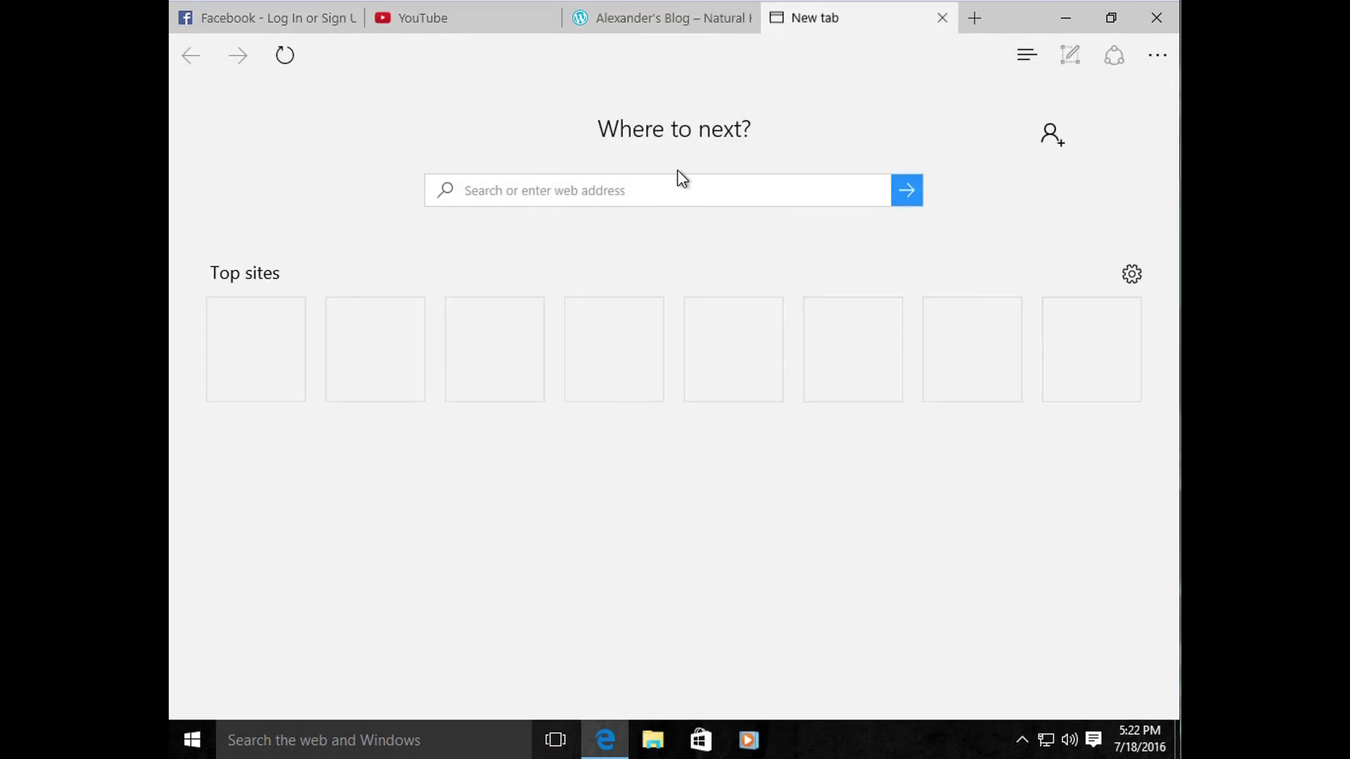
click(652, 190)
click(621, 189)
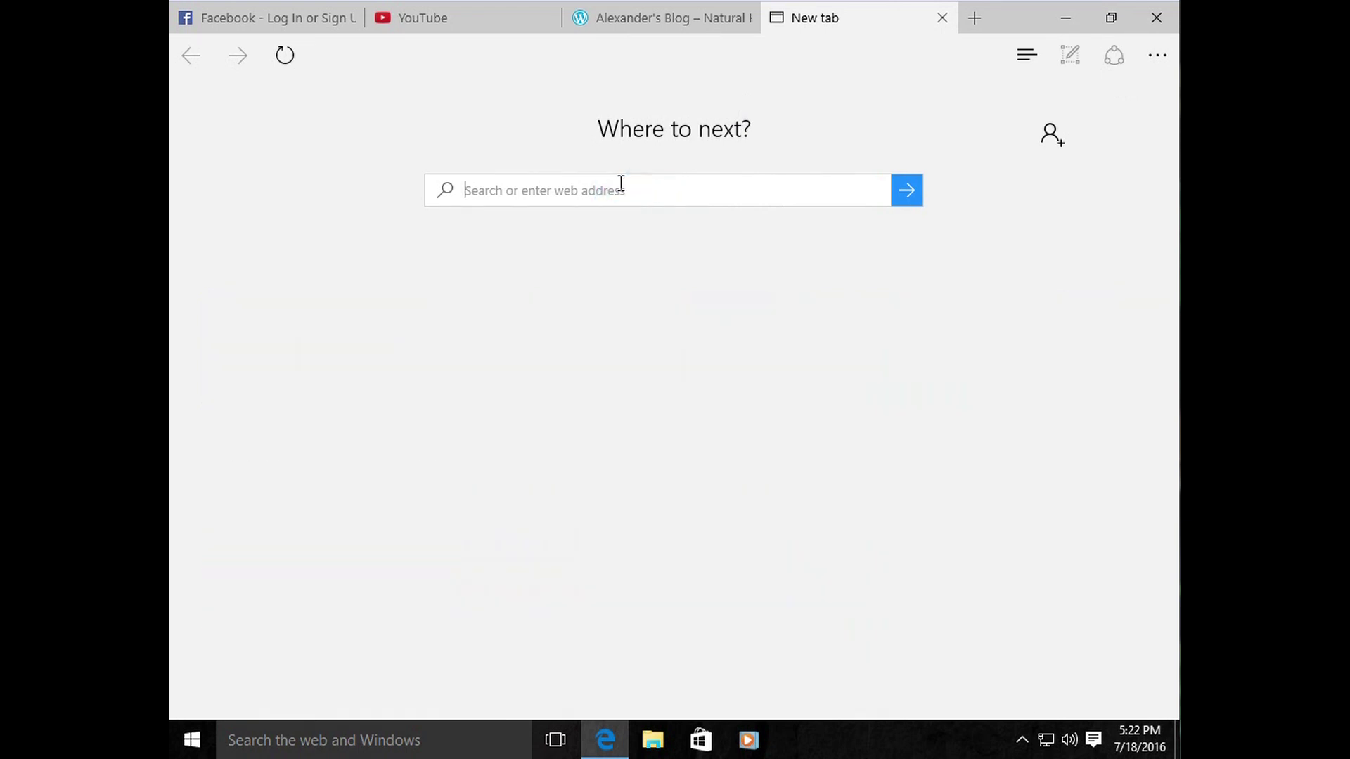
text(dorn bread recipes)
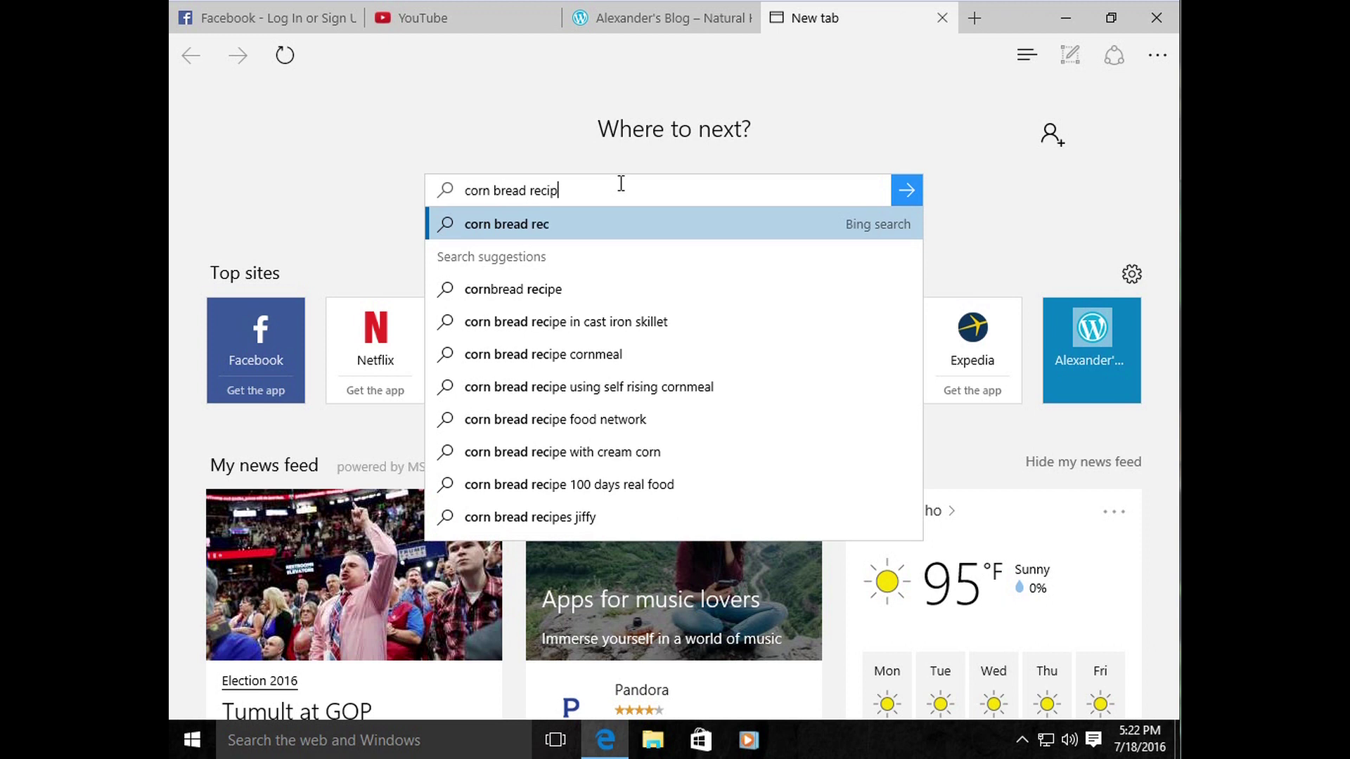
Step: Run the corn bread recipes search, then check the blog, YouTube and Facebook tabs
key(Return)
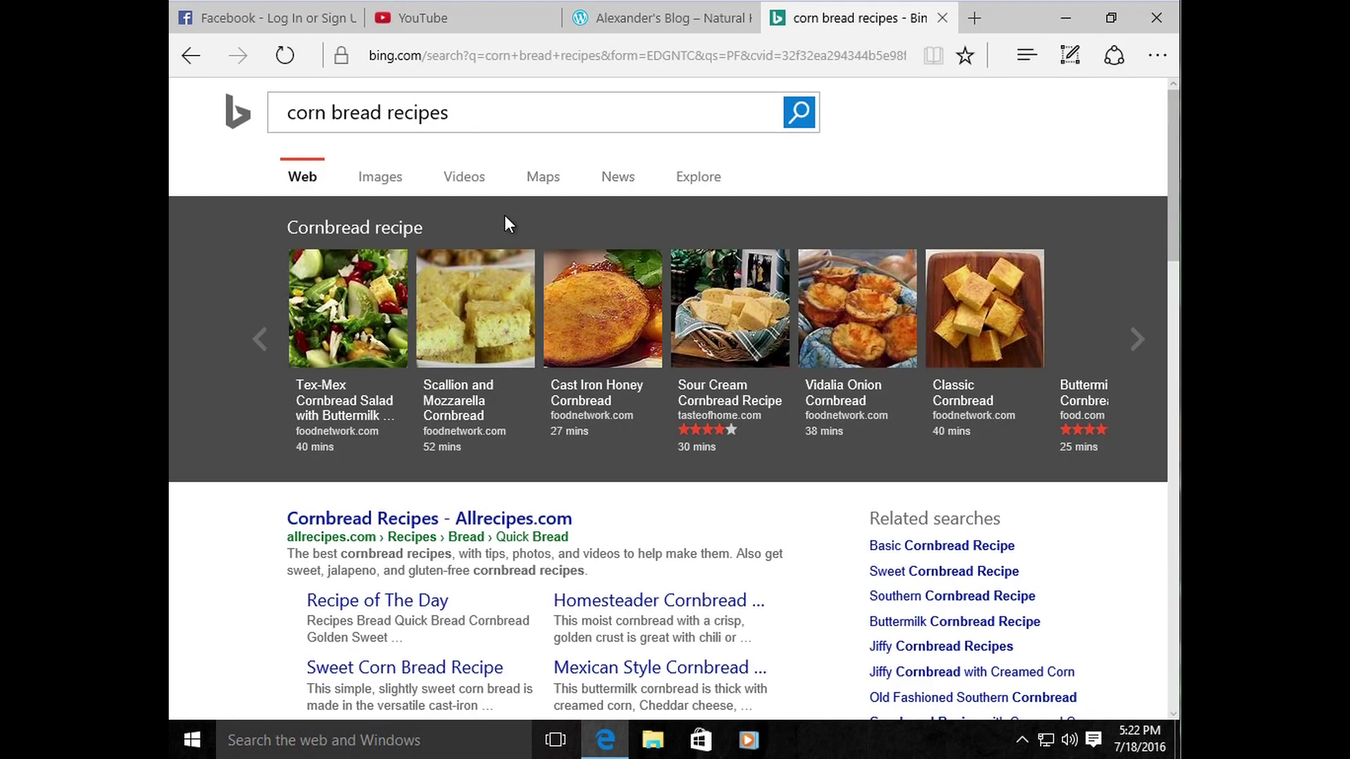
click(680, 21)
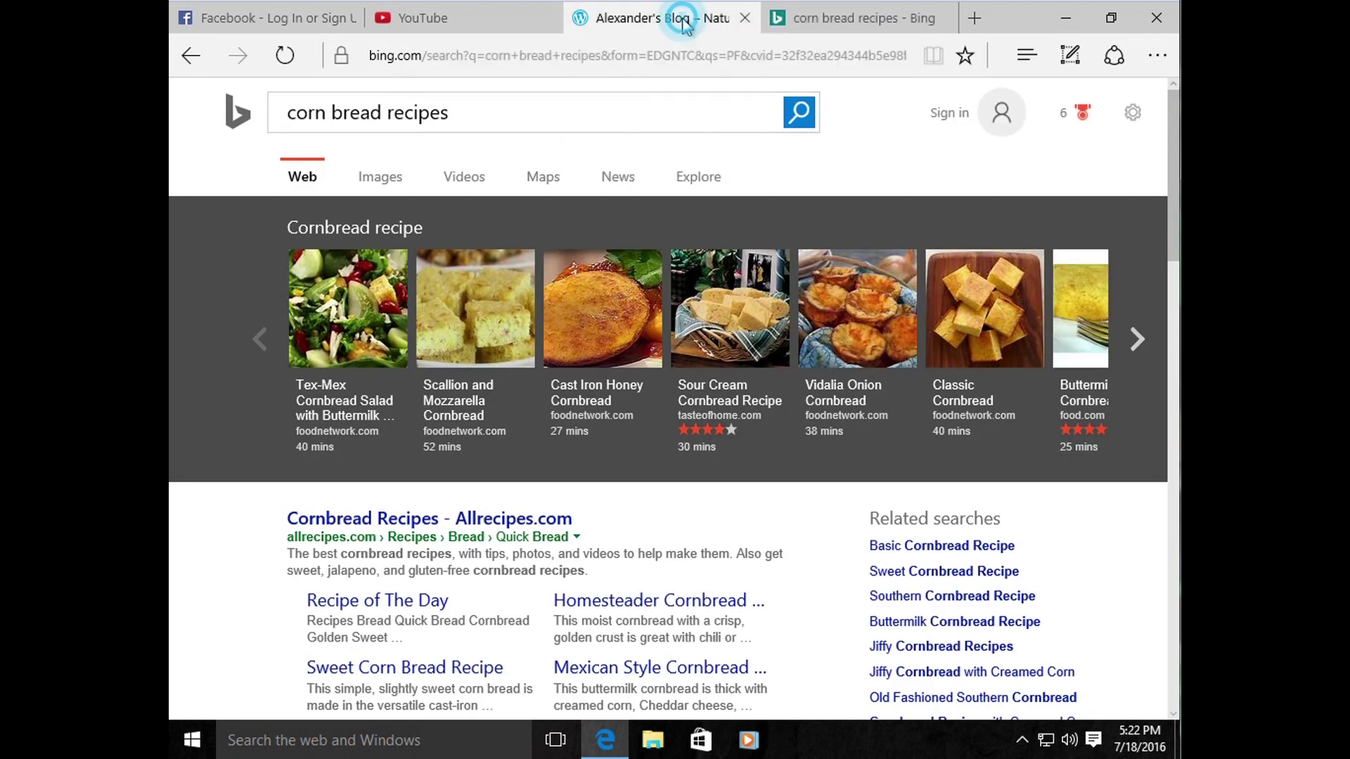
click(436, 20)
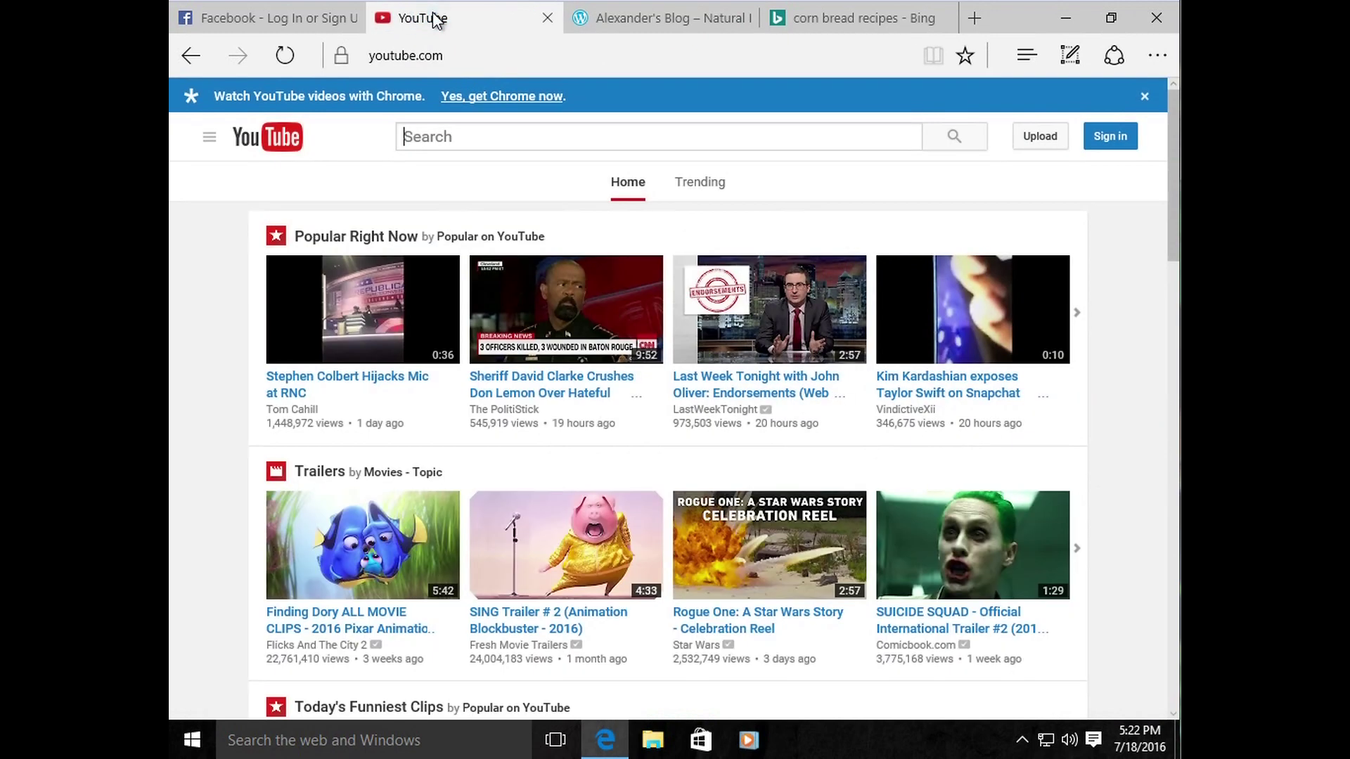
click(282, 23)
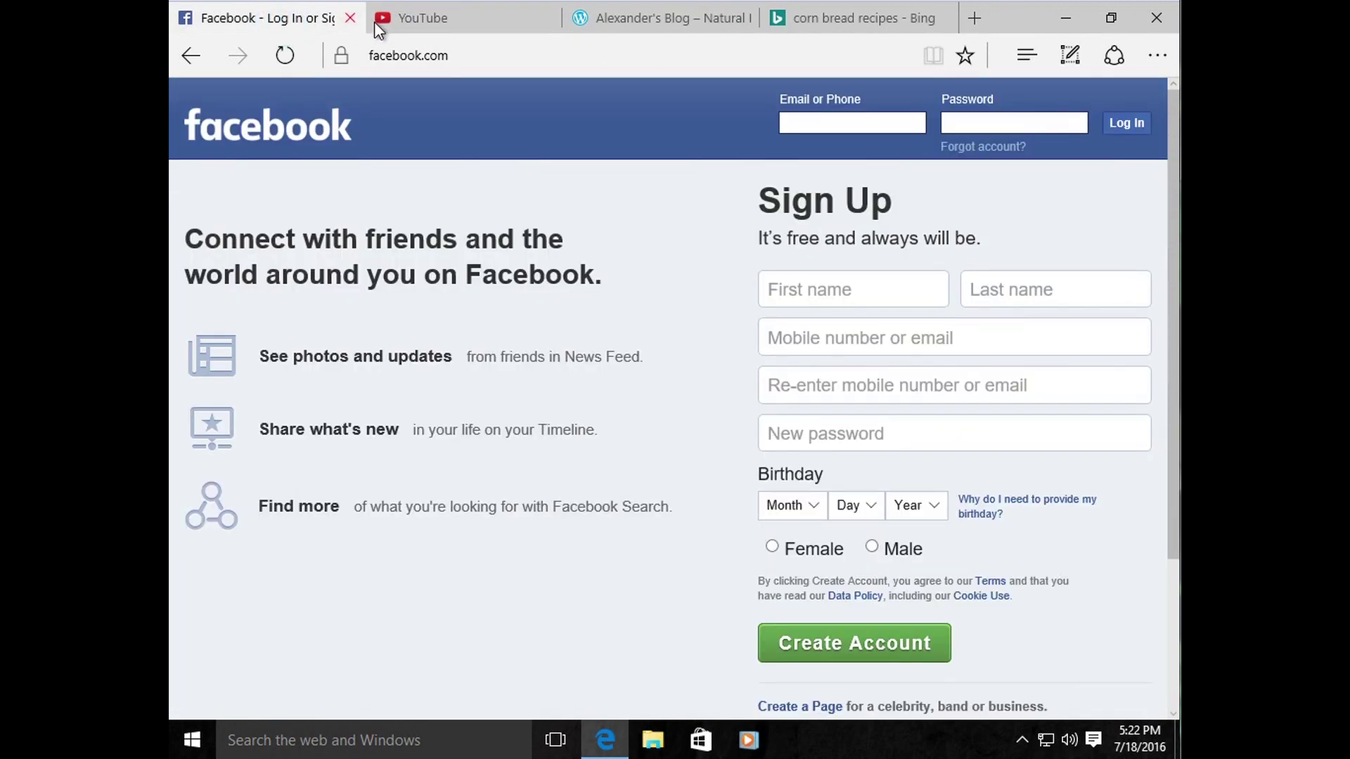
click(787, 21)
click(629, 22)
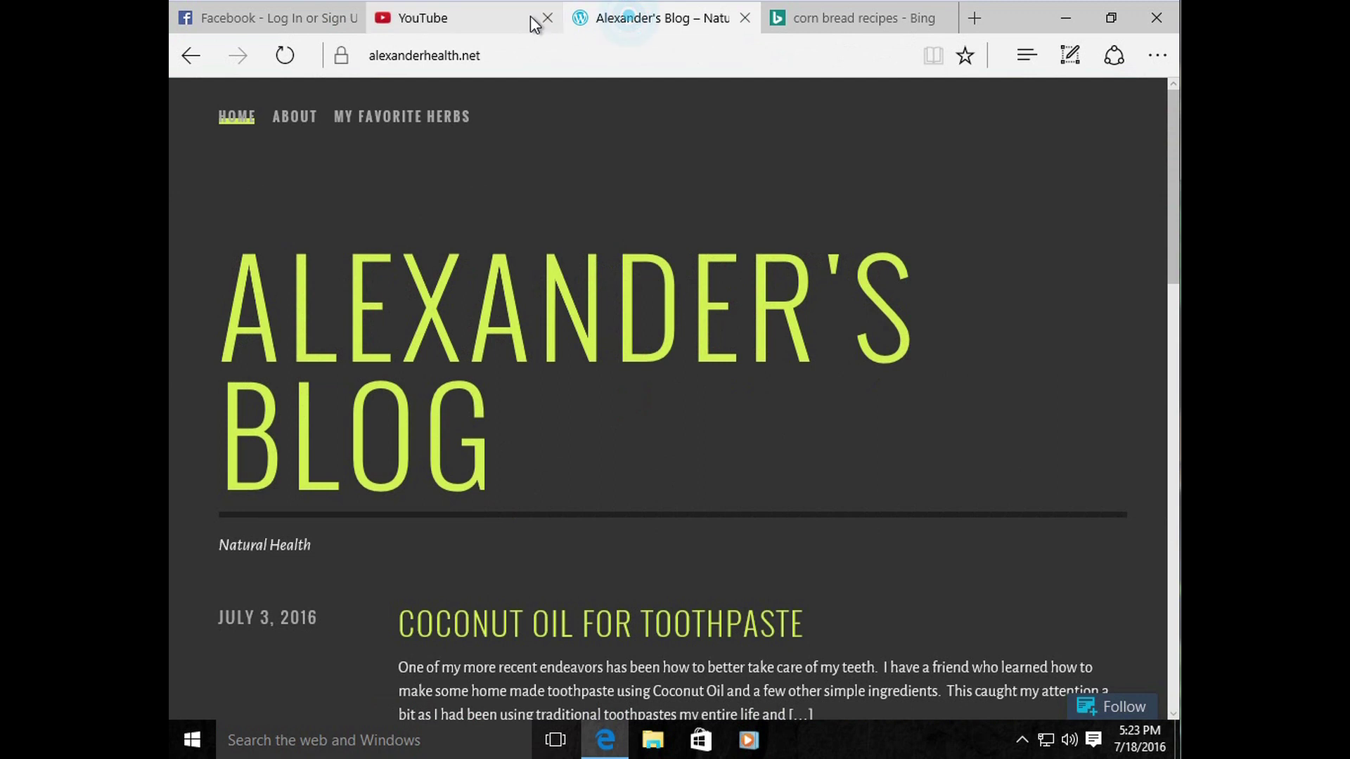
Step: Return to the Bing results tab and scroll down to the Food Network cornbread recipes
click(464, 19)
click(281, 19)
click(426, 18)
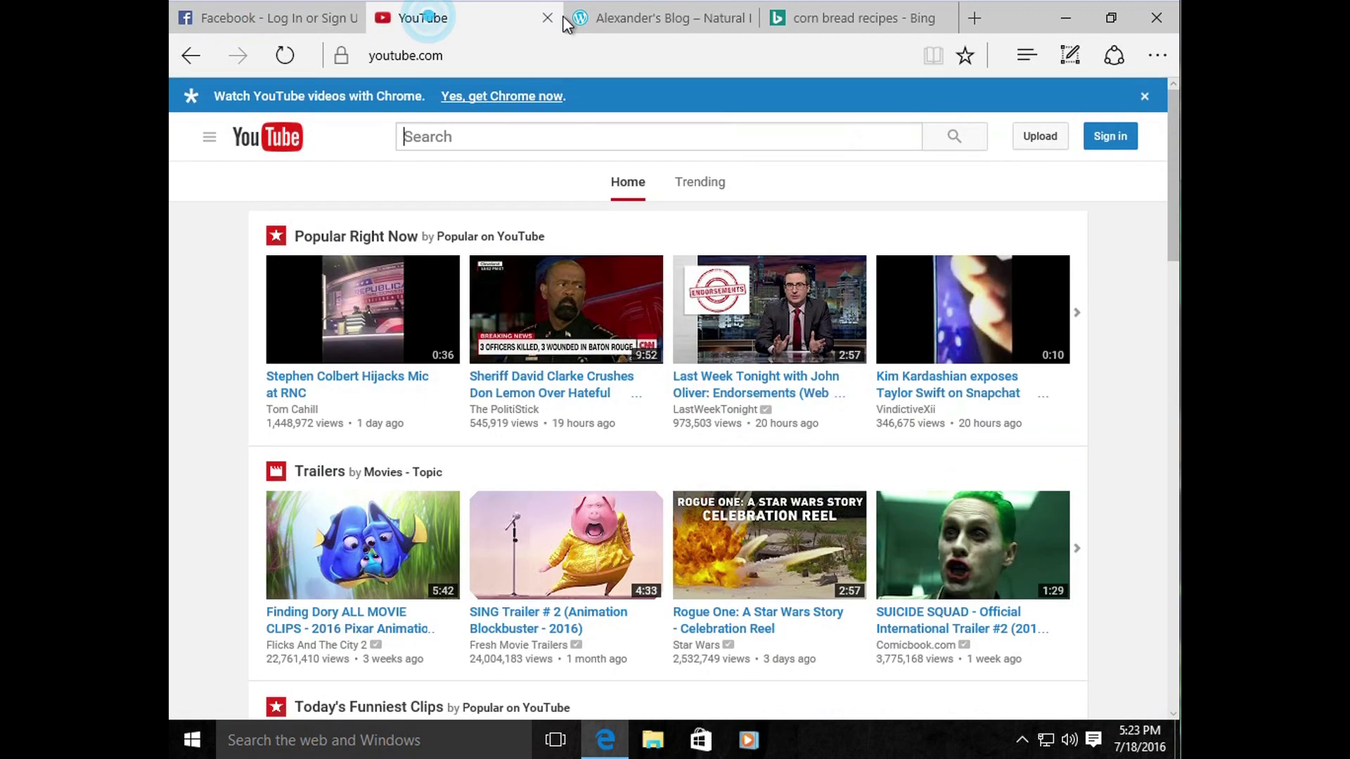
click(587, 18)
click(458, 20)
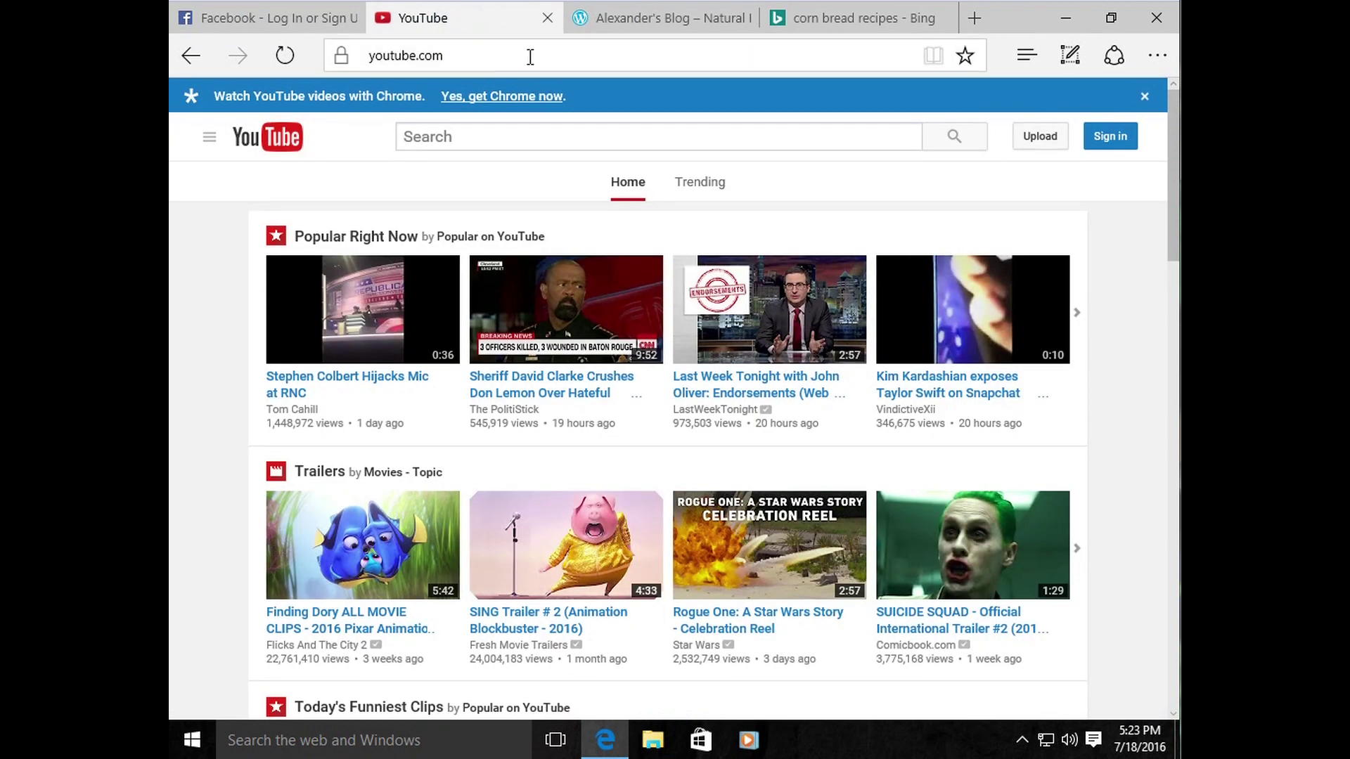
click(783, 26)
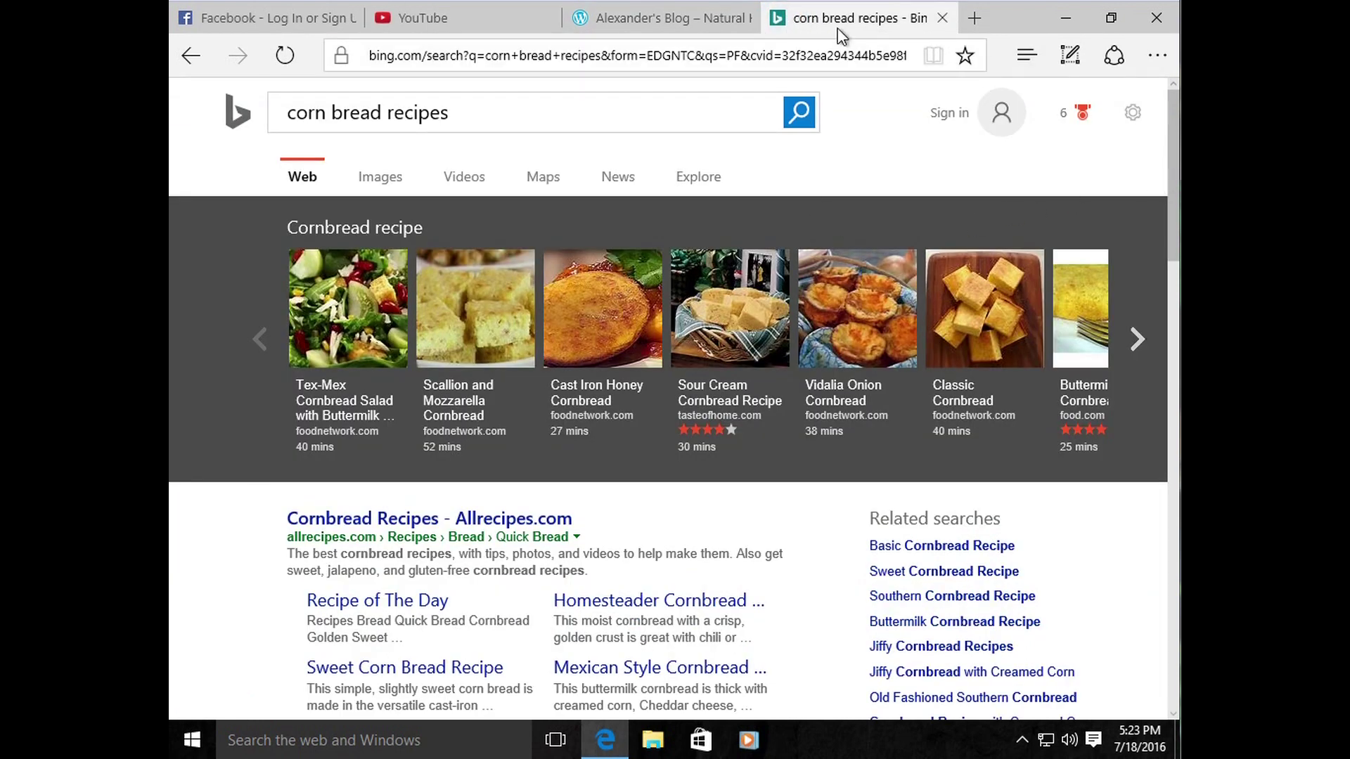
drag(1167, 131, 1158, 266)
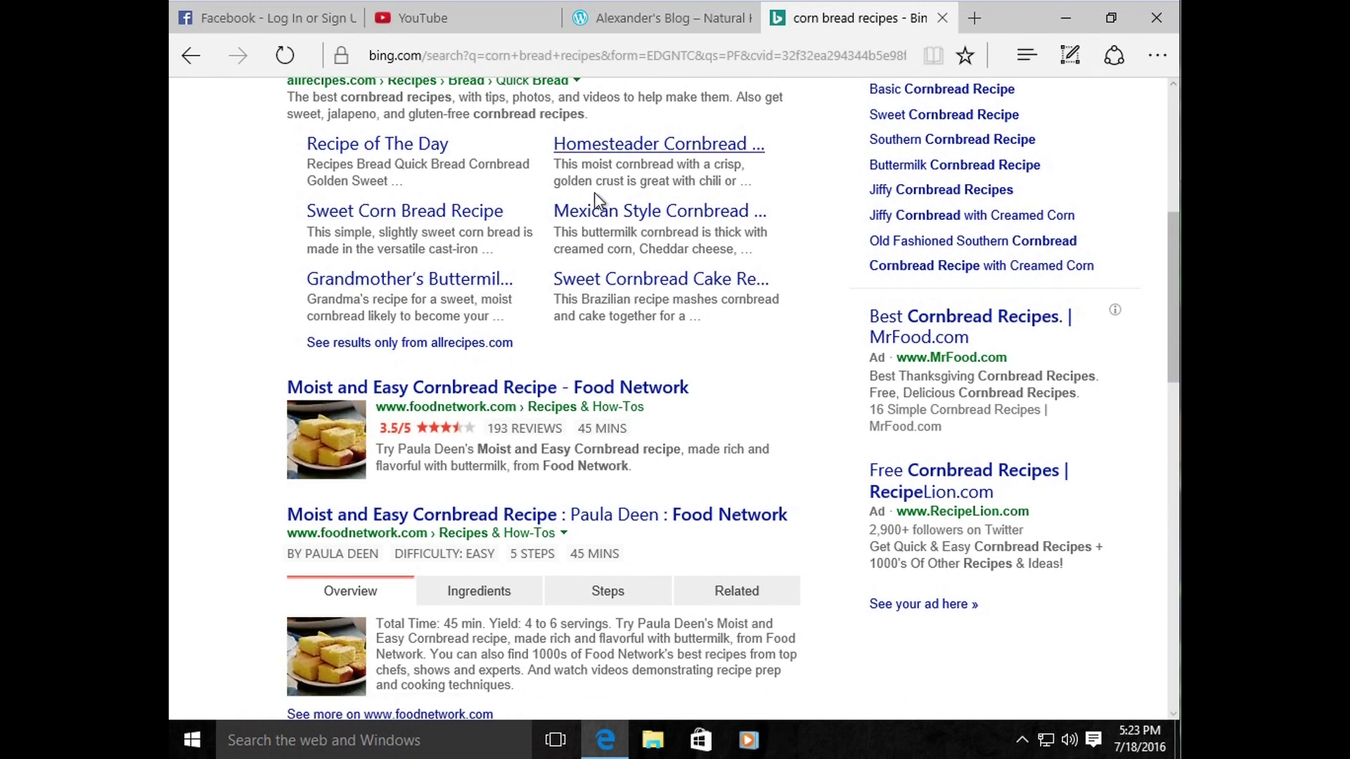
right_click(437, 387)
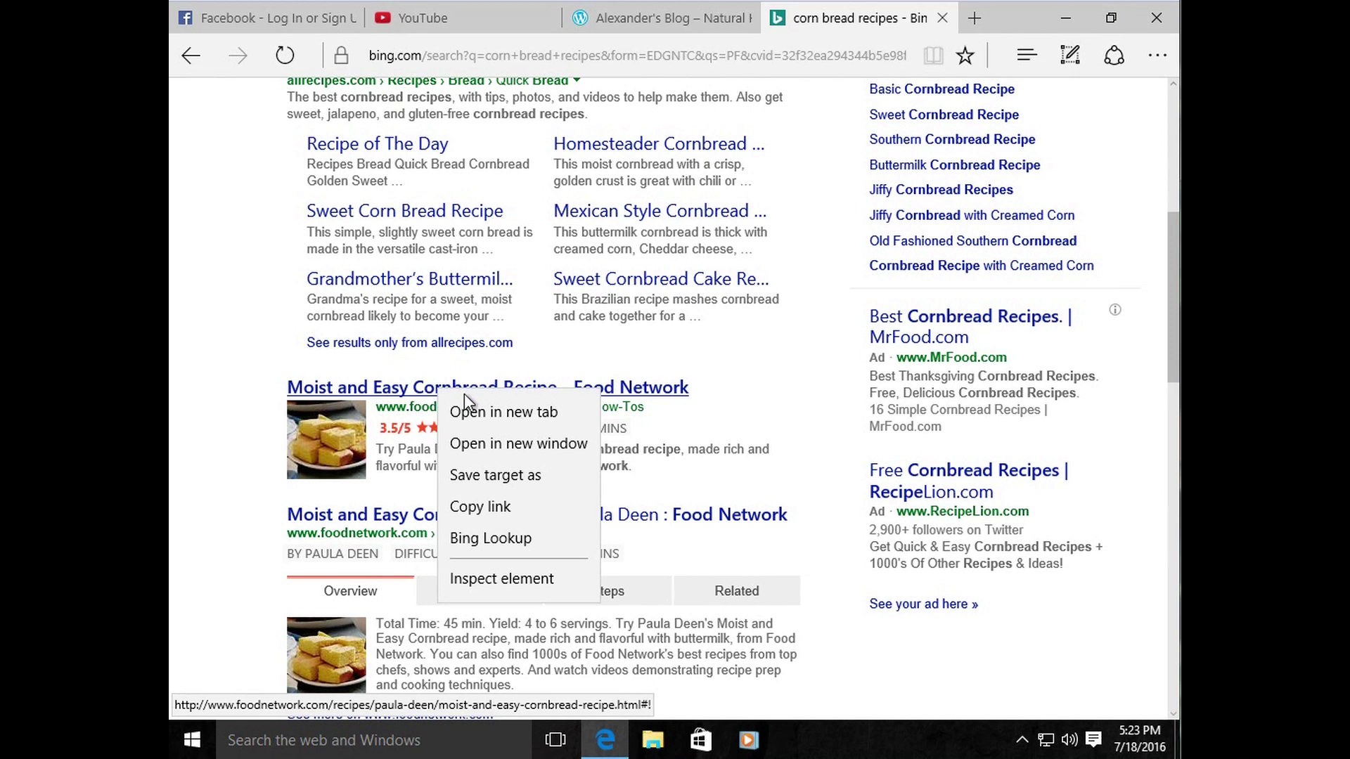
click(496, 413)
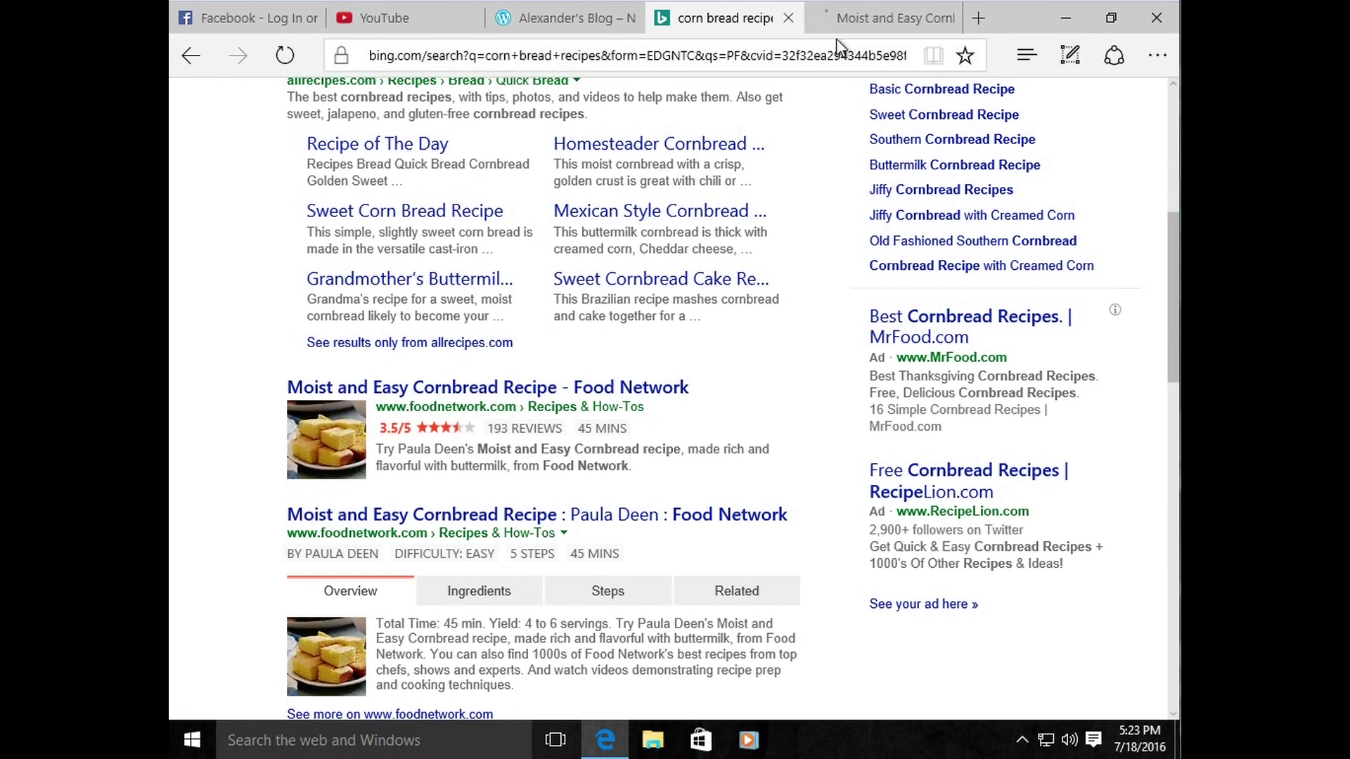
click(861, 21)
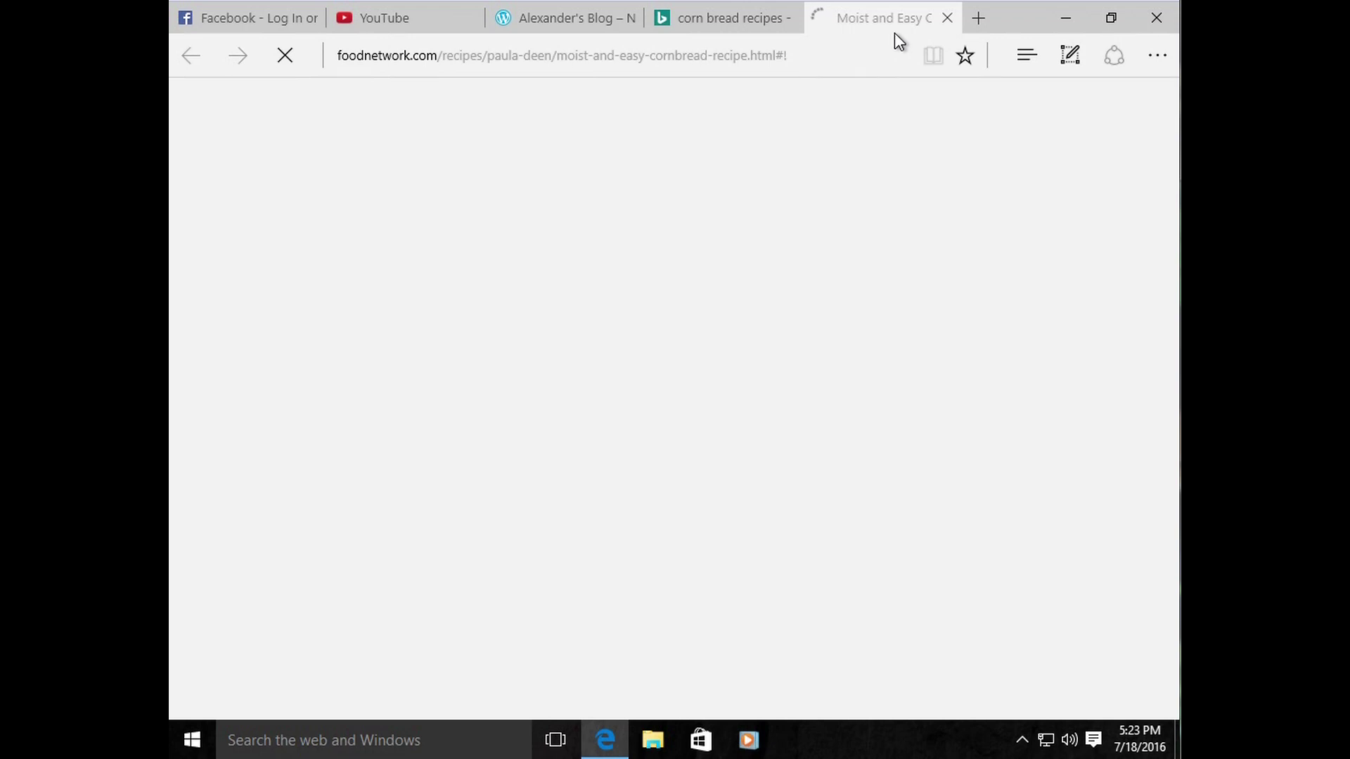
click(724, 20)
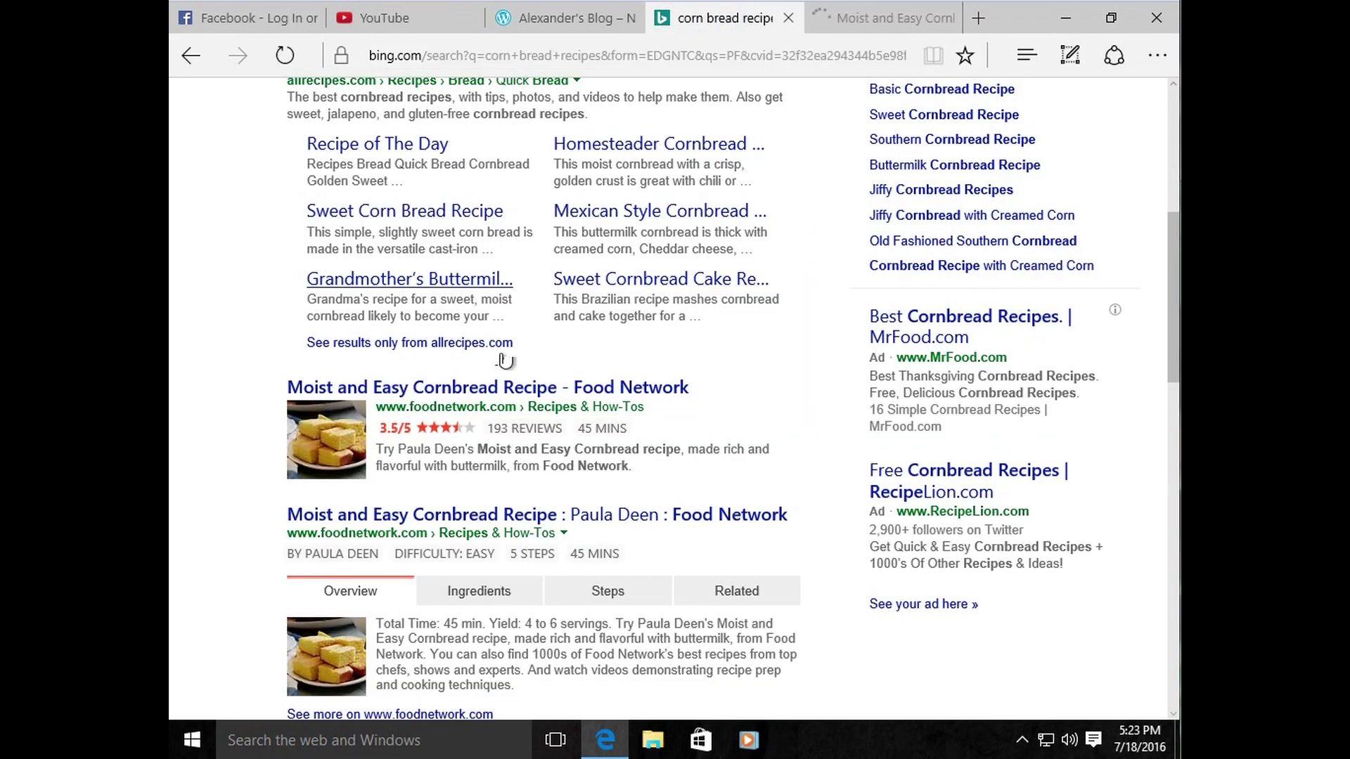
right_click(452, 516)
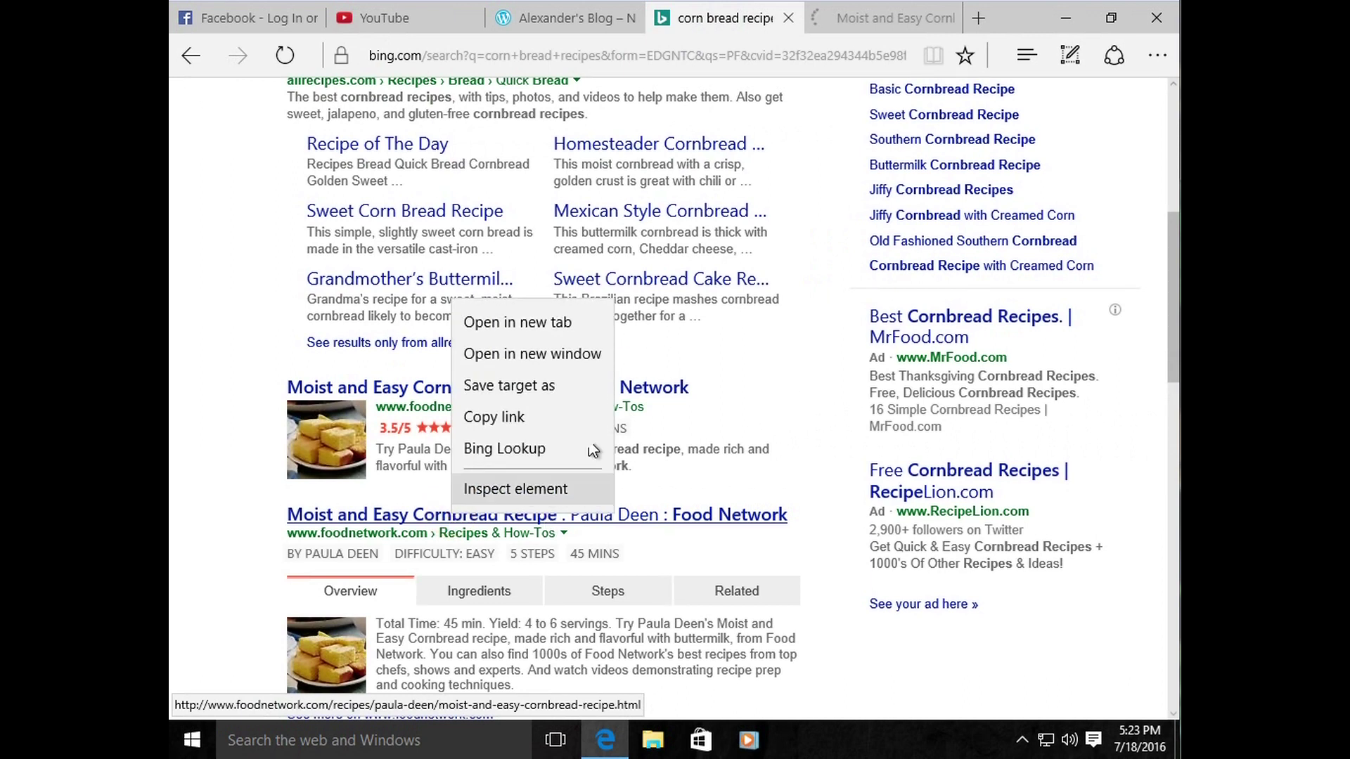
click(543, 332)
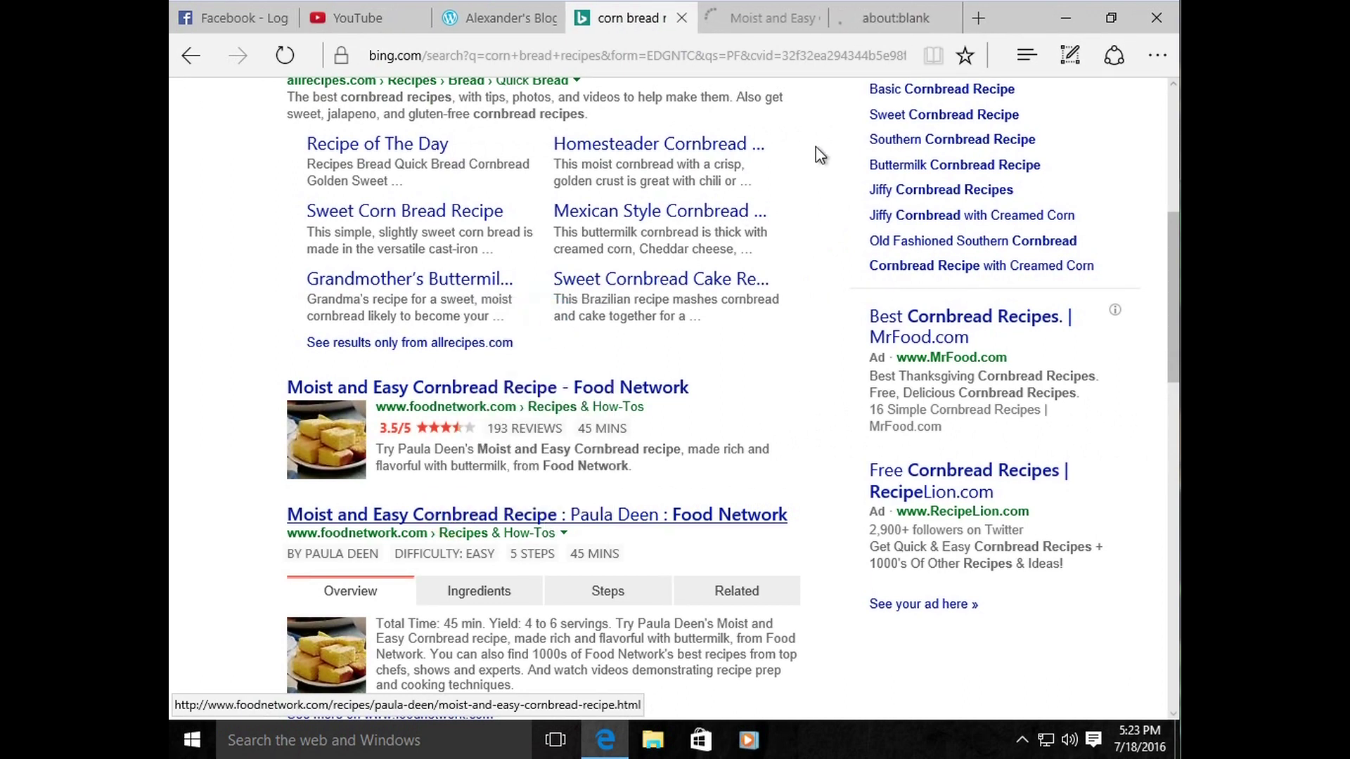
click(883, 20)
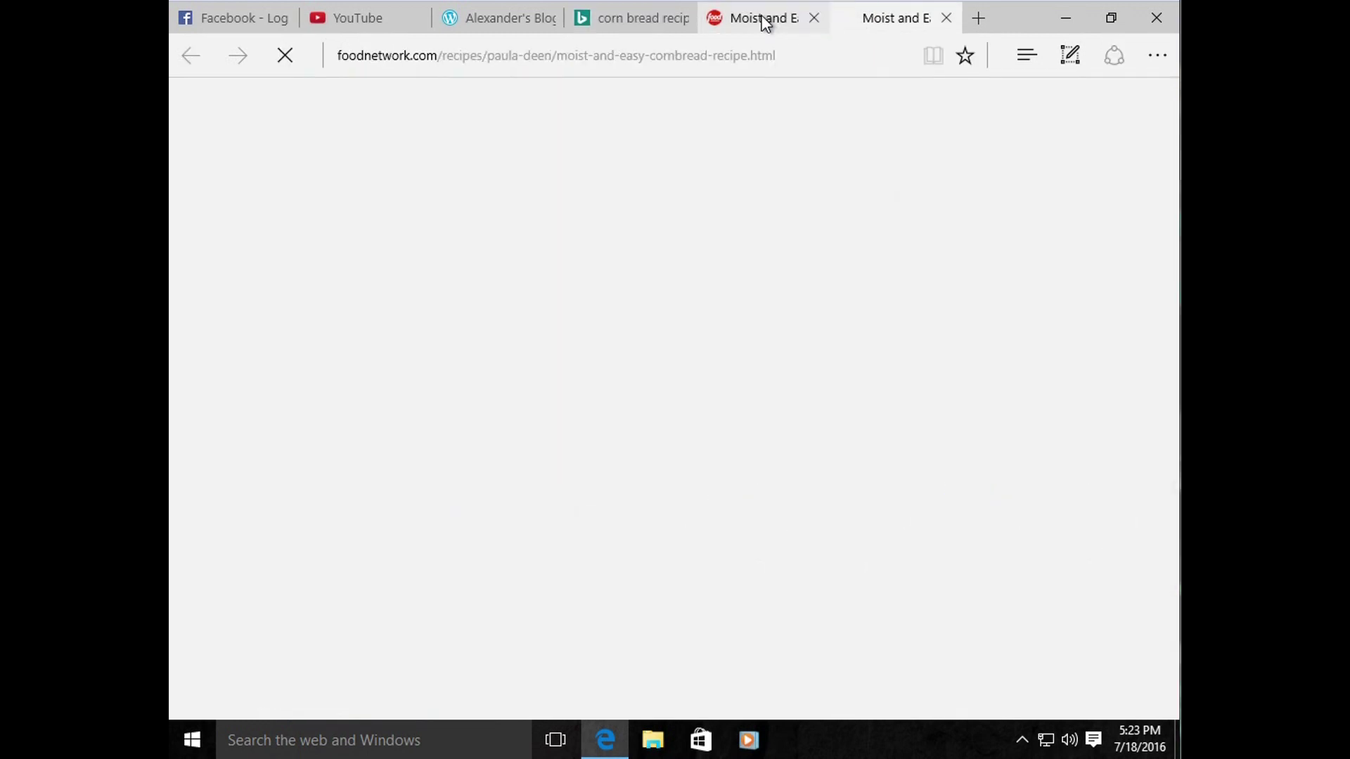
click(762, 17)
click(814, 21)
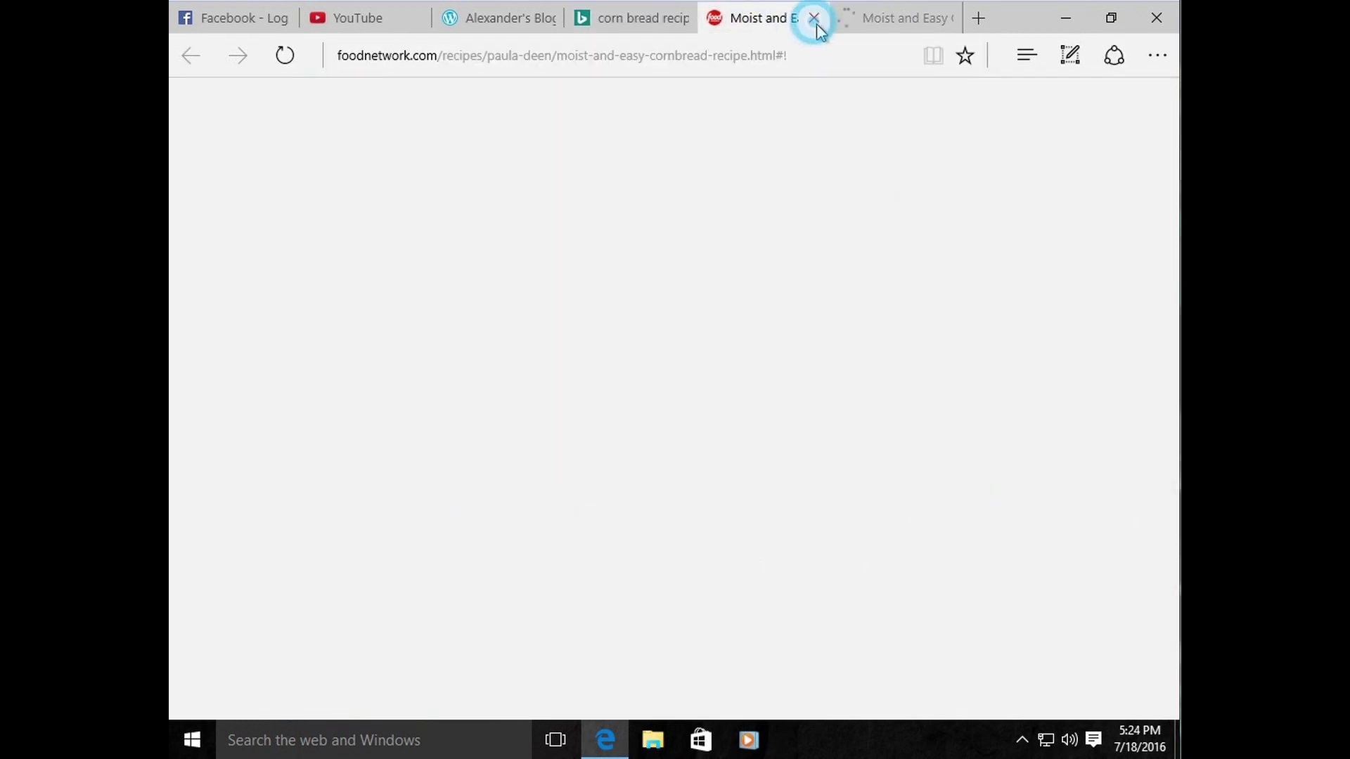
click(947, 17)
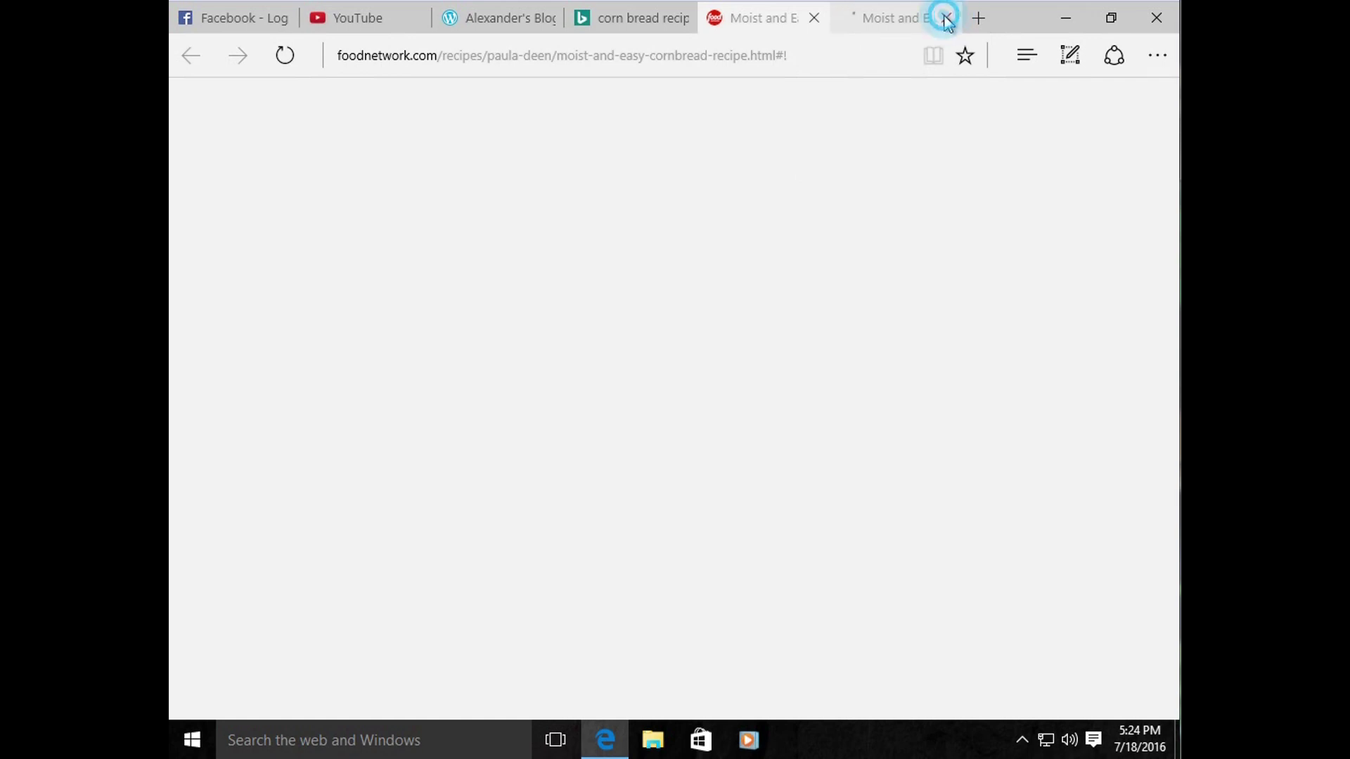
click(814, 19)
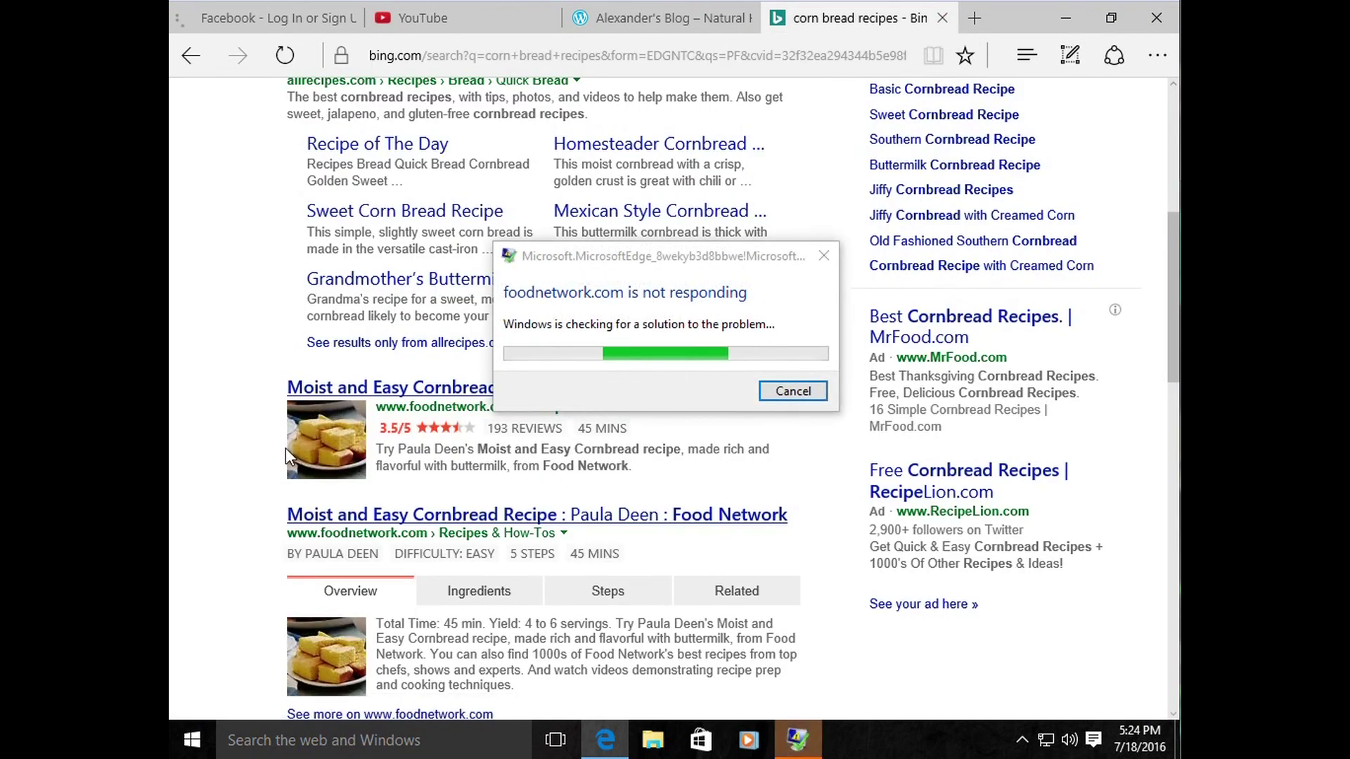
click(791, 390)
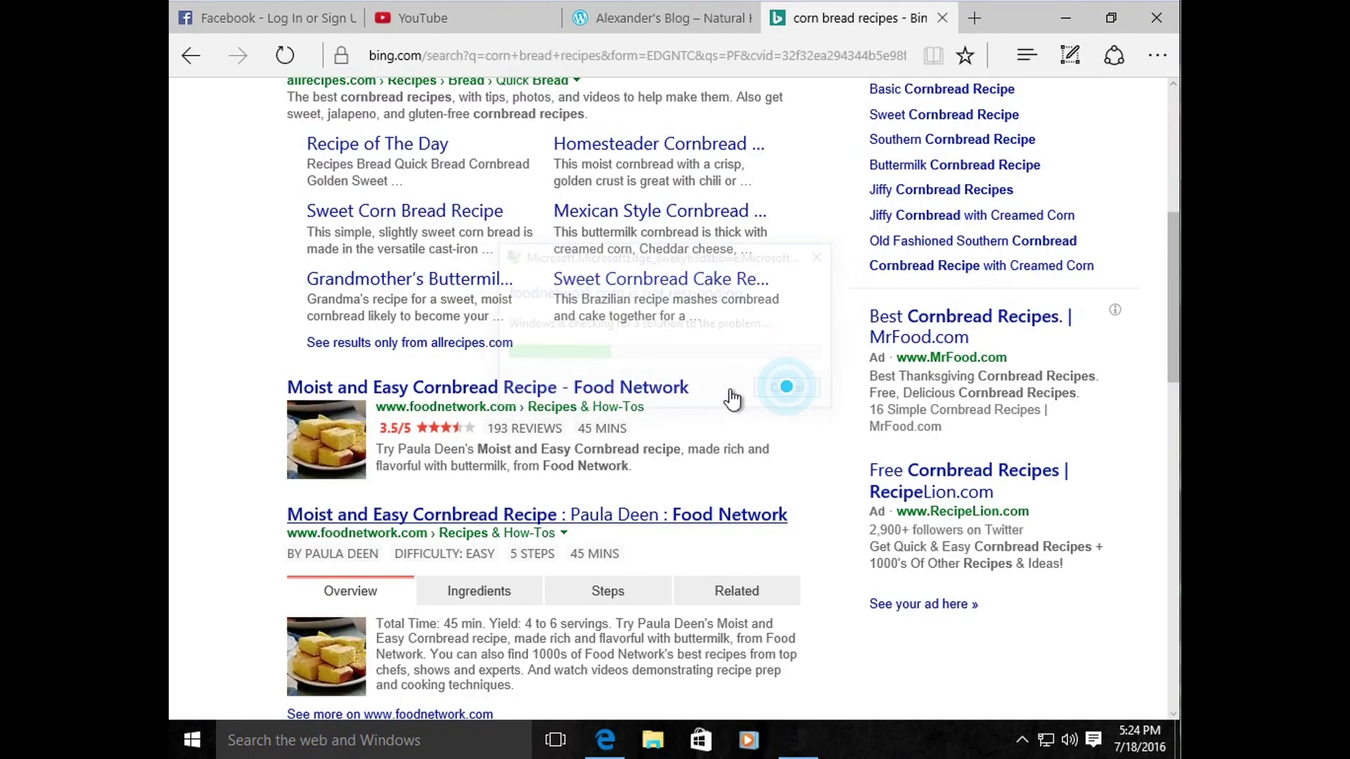
scroll(590, 378, down, 8)
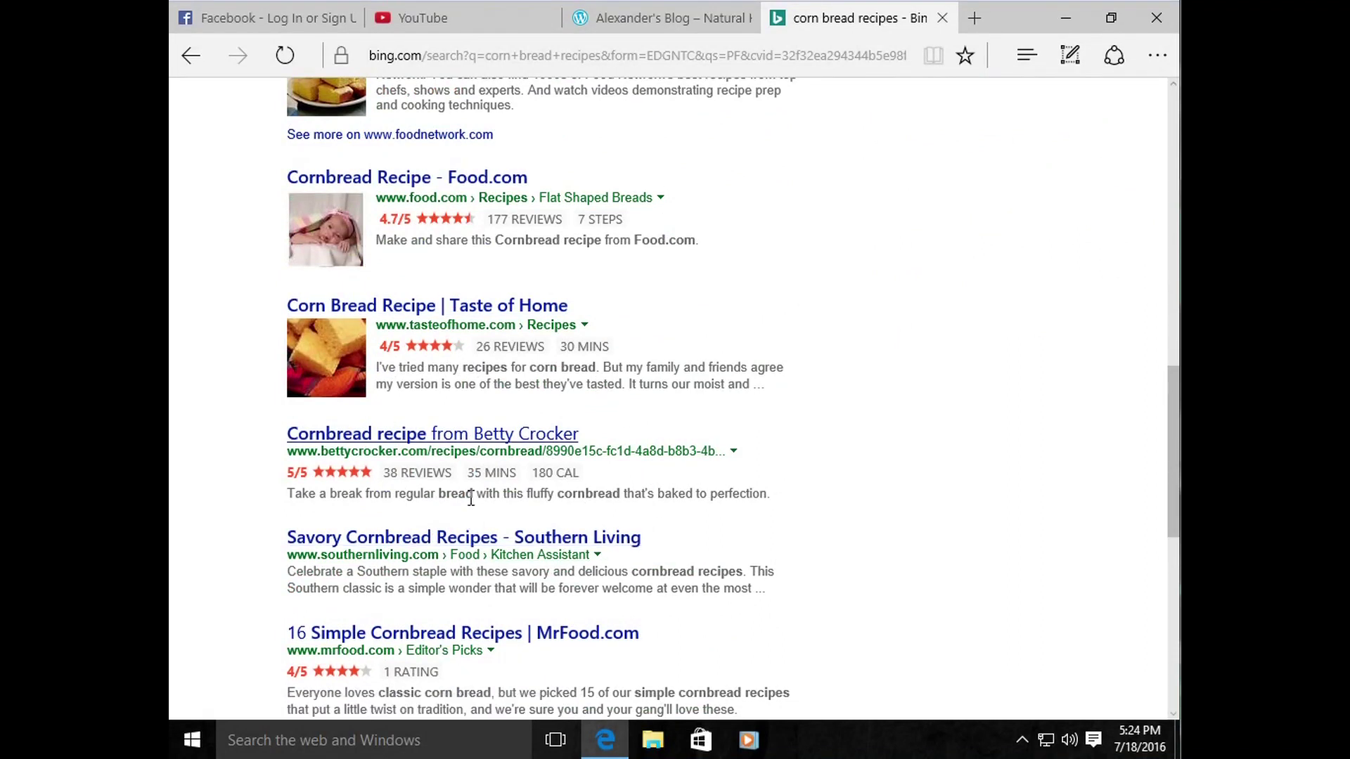
Step: Open Betty Crocker's Cornbread recipe in a new tab and view it
right_click(477, 442)
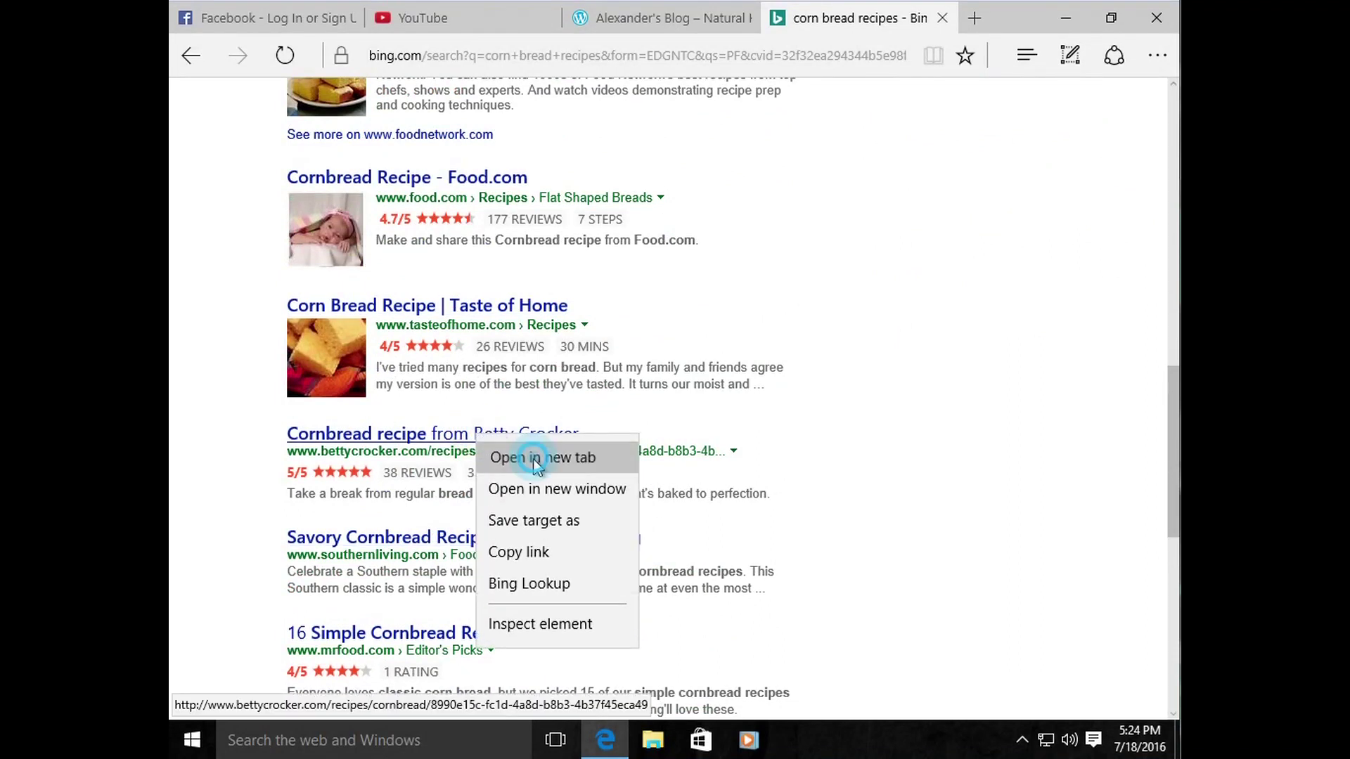
click(508, 456)
click(855, 23)
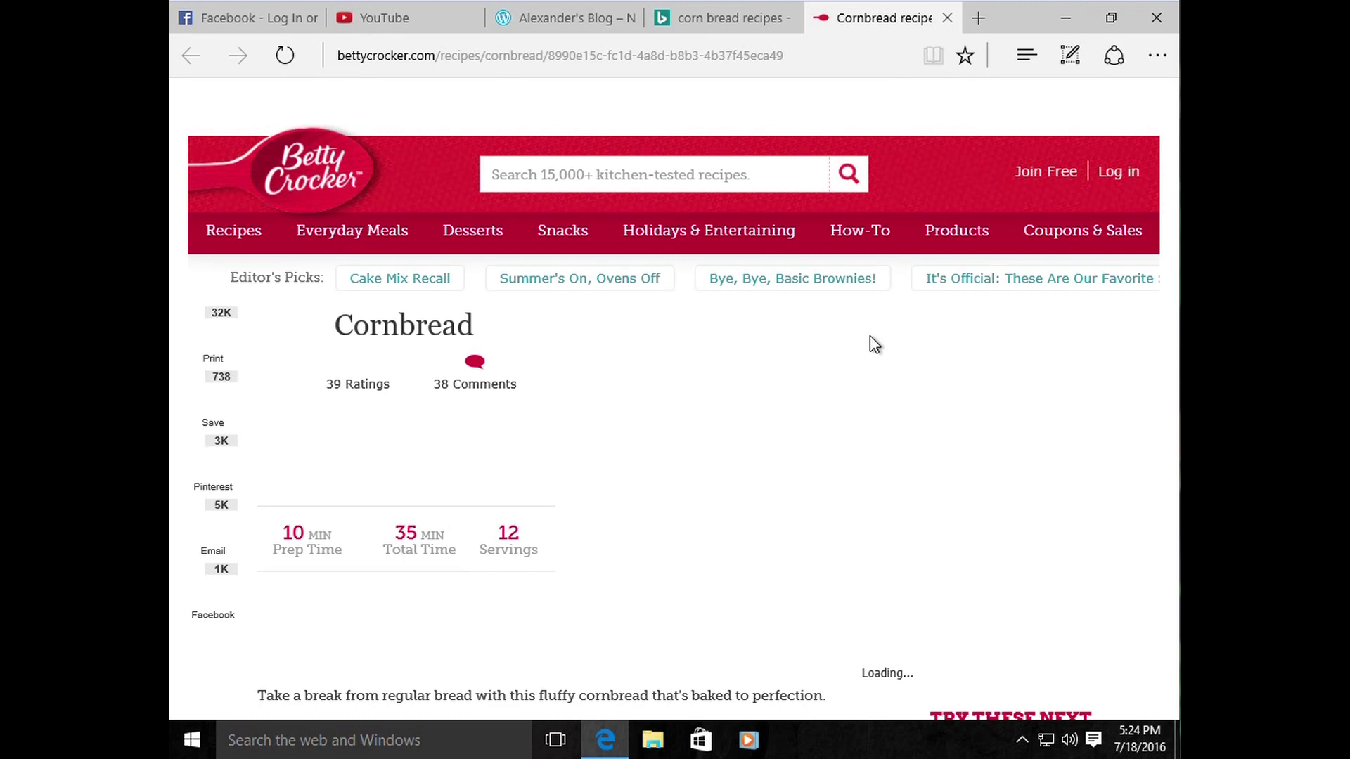
scroll(759, 340, down, 5)
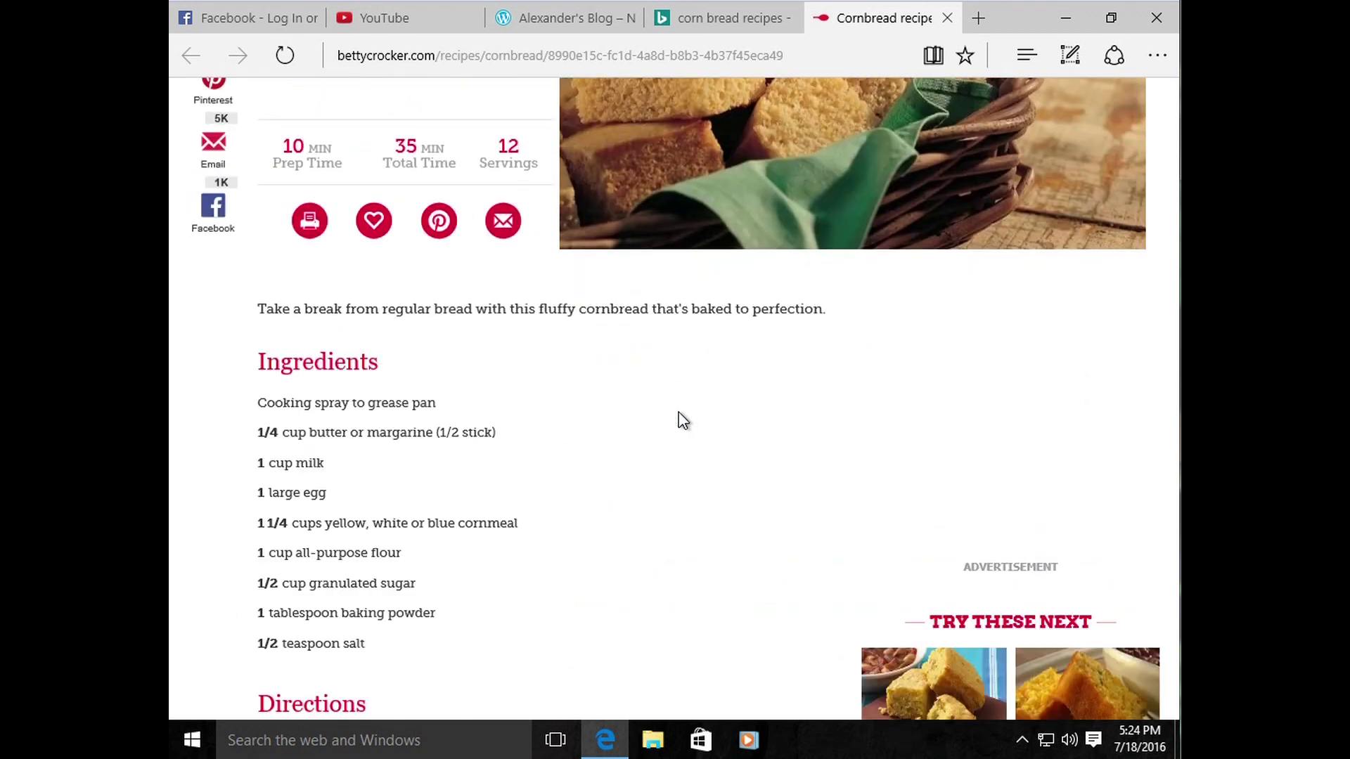
scroll(681, 419, up, 4)
Step: Move back through the Bing, blog and YouTube tabs to the Facebook page
click(716, 13)
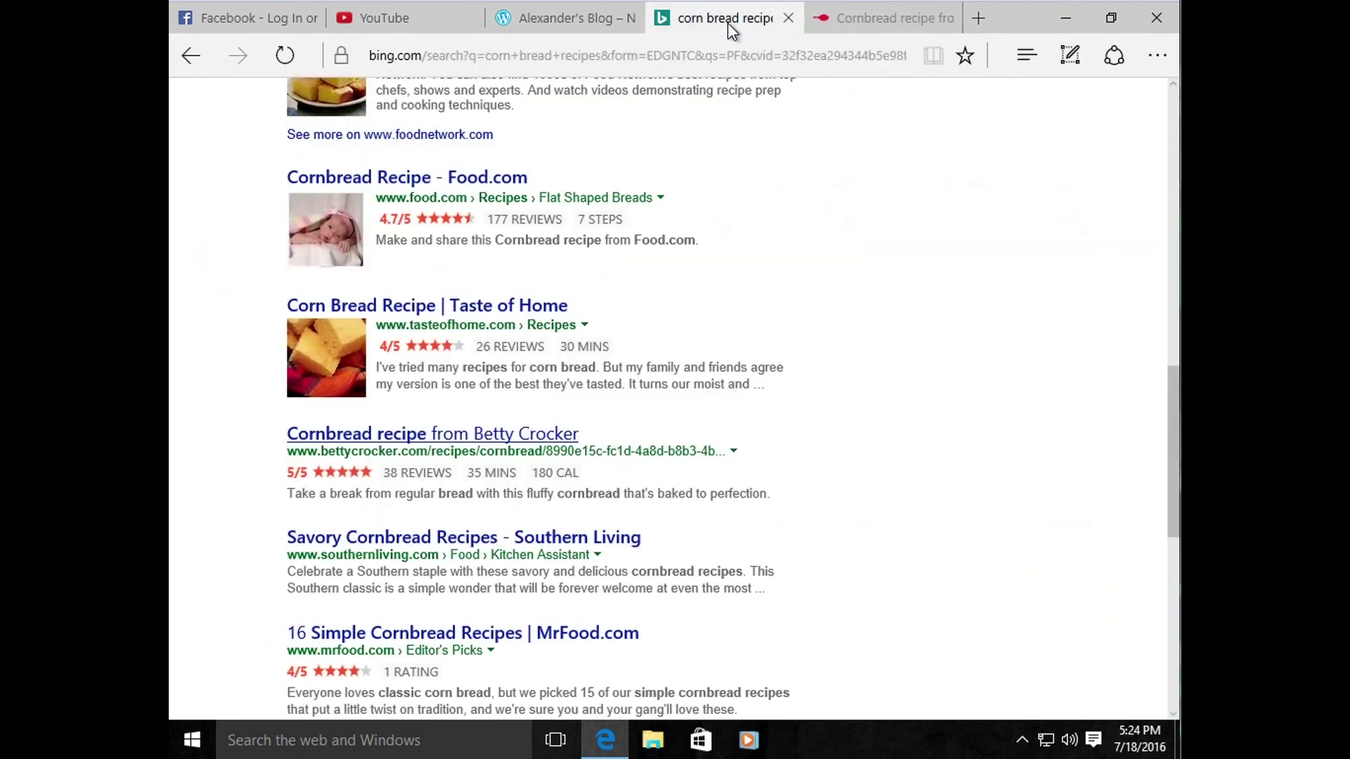
click(879, 22)
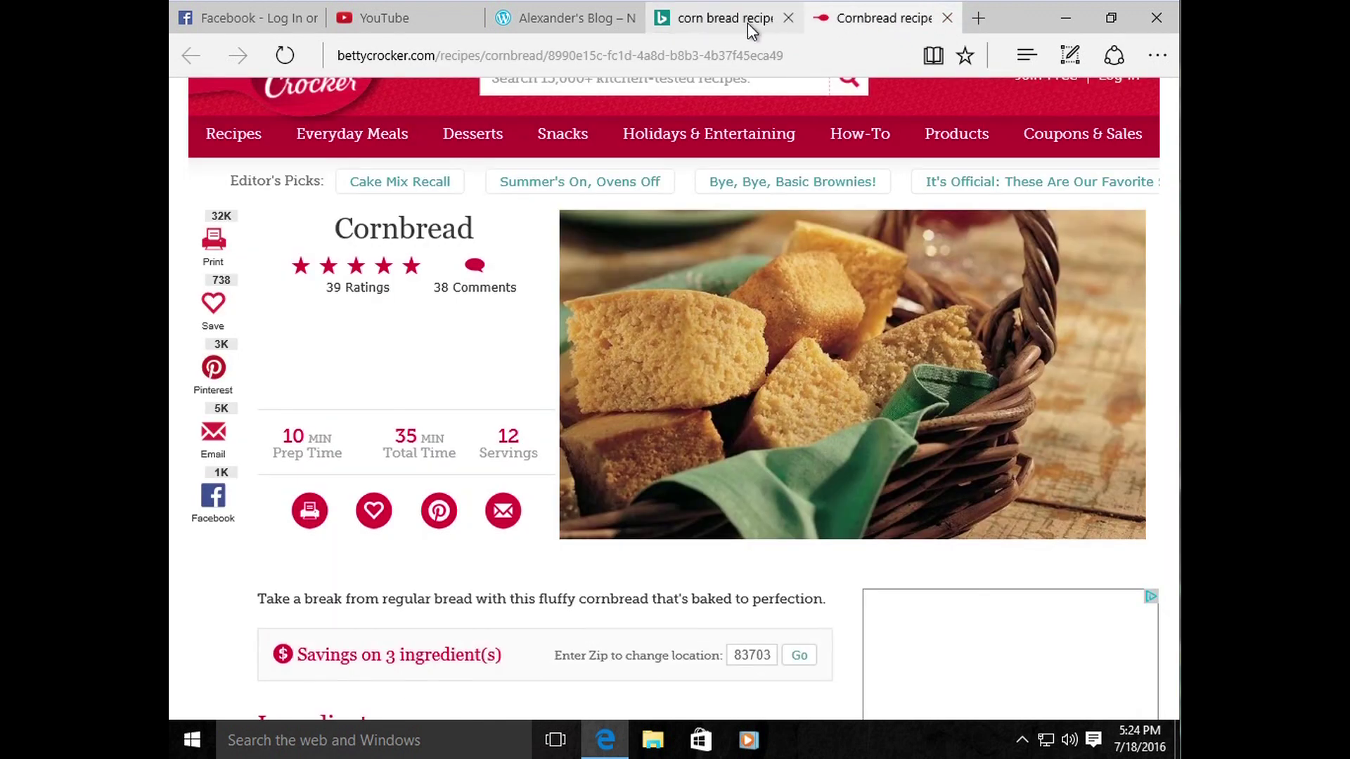
click(712, 20)
click(570, 19)
click(386, 18)
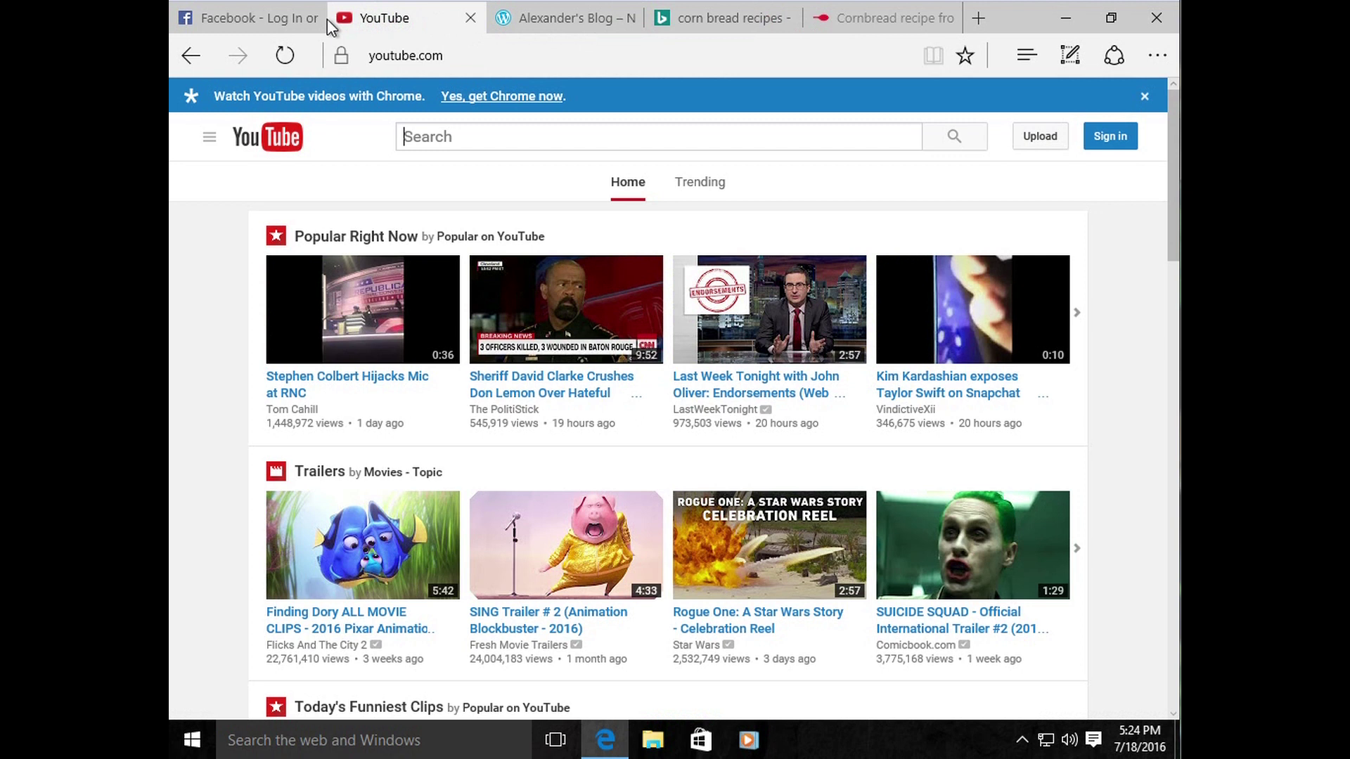
click(308, 22)
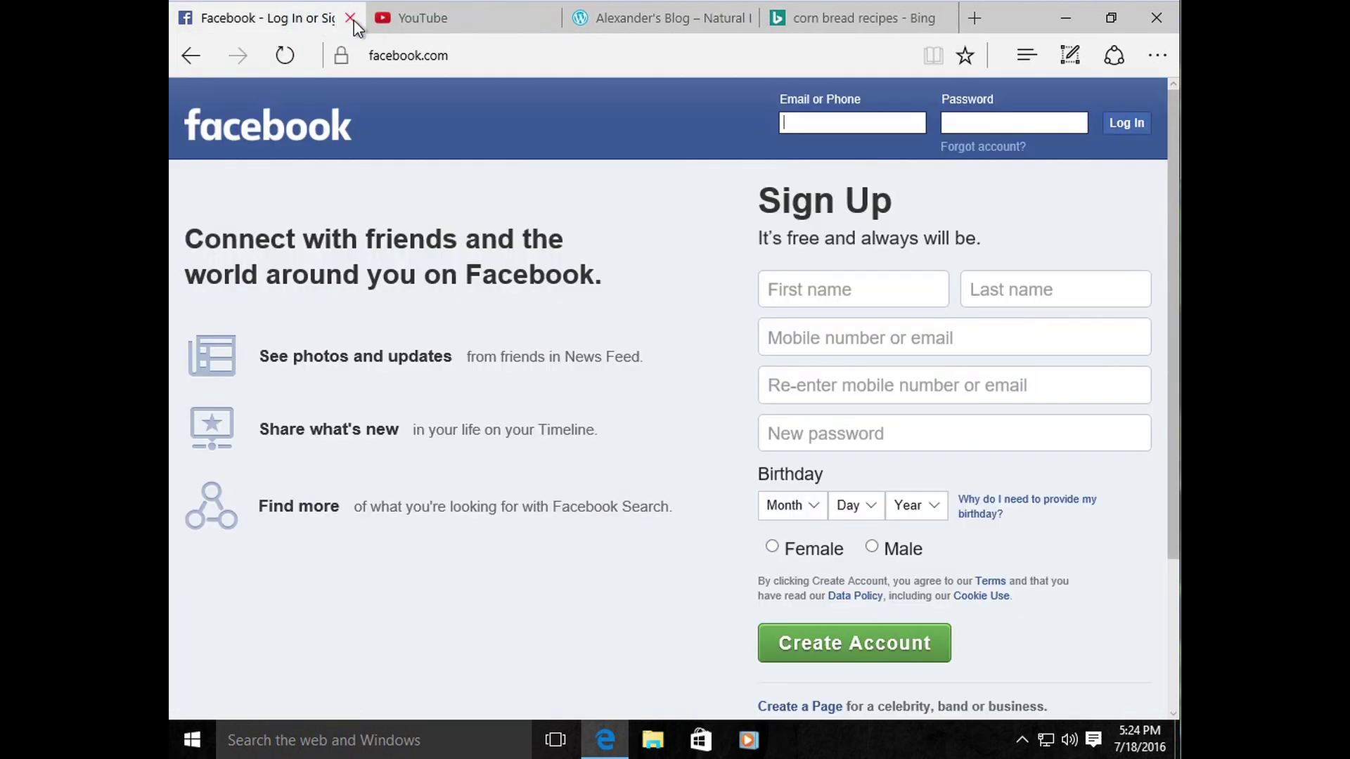
Step: Close the Facebook and YouTube tabs, leaving only the blog and Bing corn bread tabs
click(353, 20)
click(351, 19)
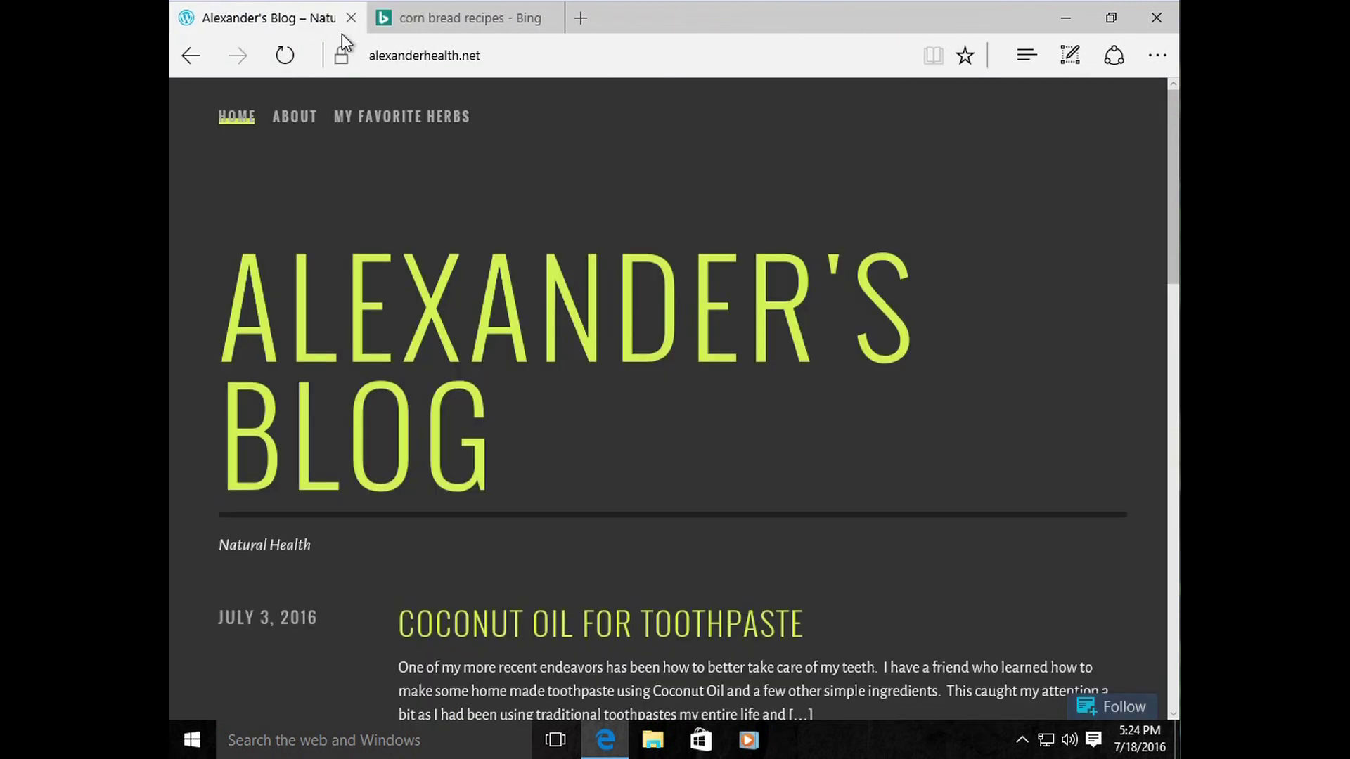
click(489, 20)
click(299, 21)
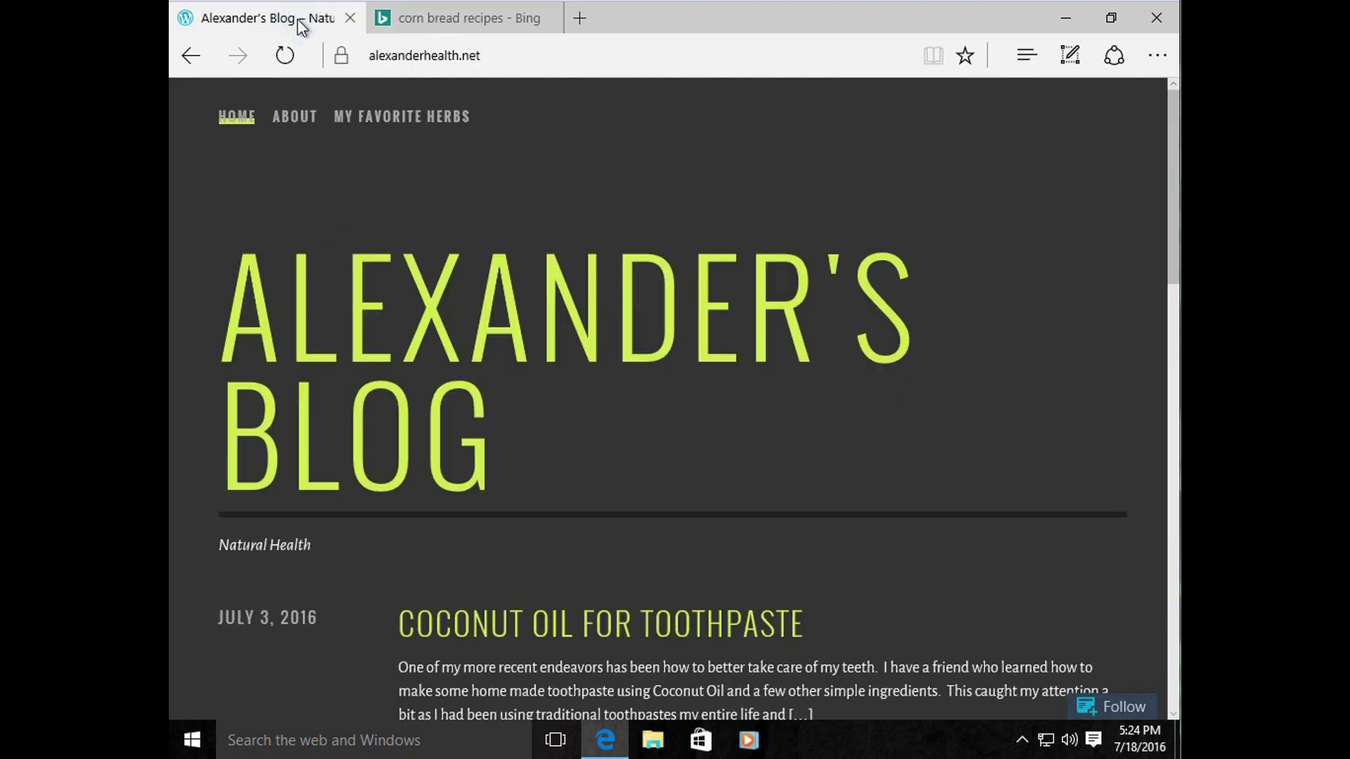
Step: Scroll the blog and open the Coconut Oil for Toothpaste post
scroll(562, 648, down, 5)
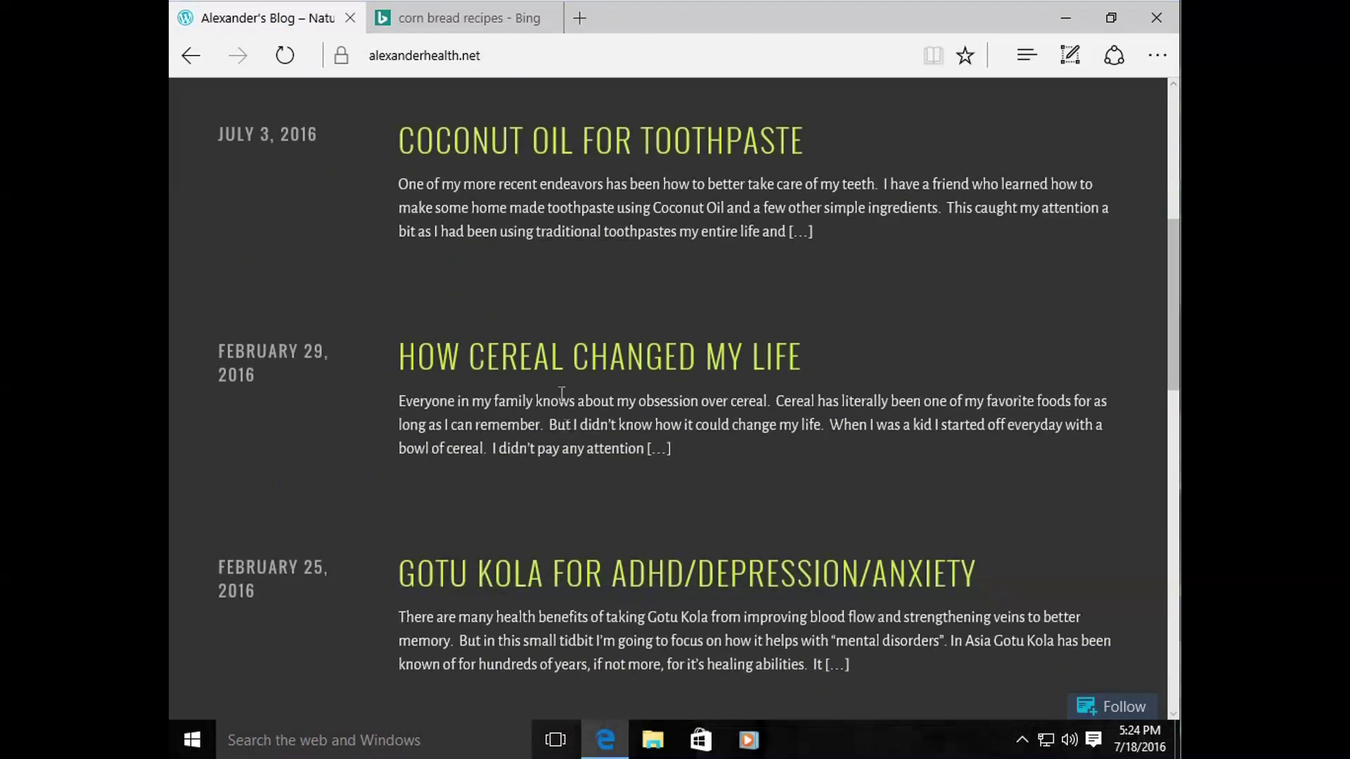
right_click(491, 236)
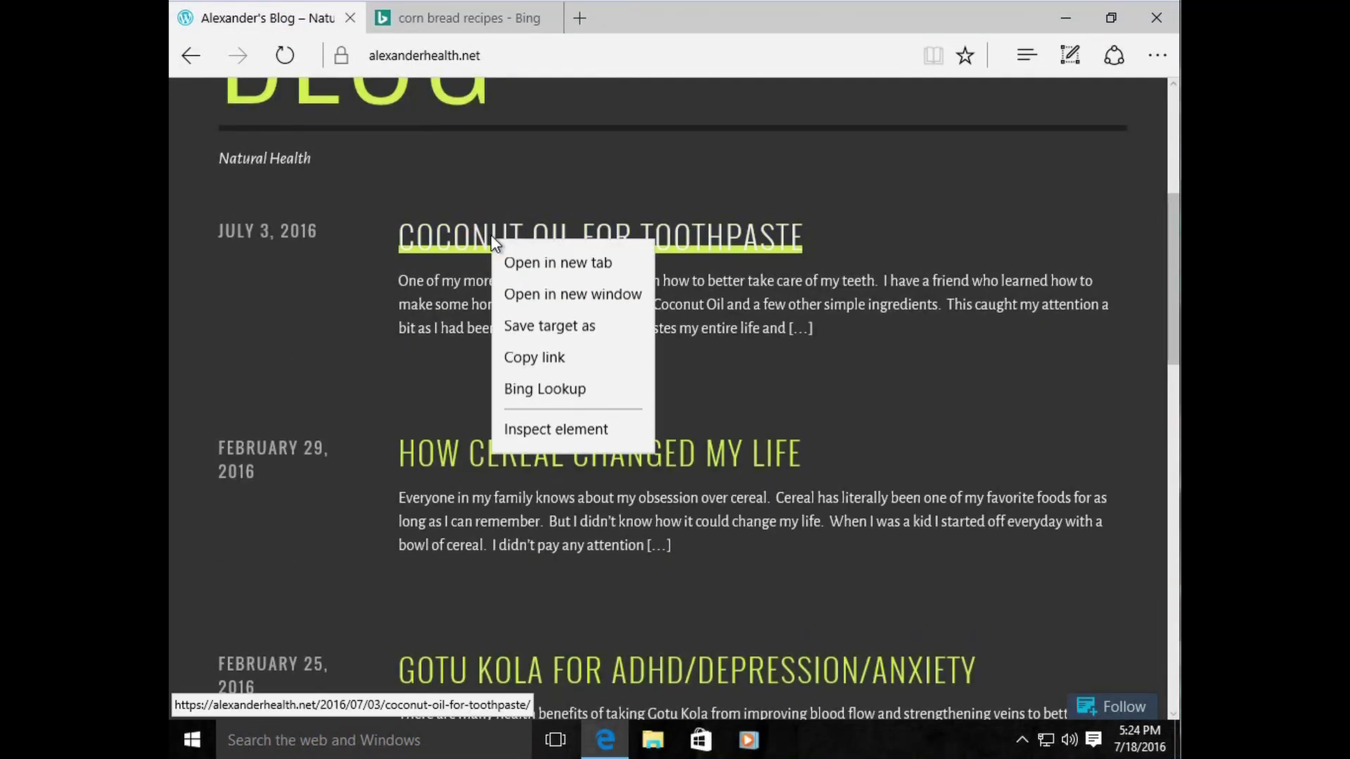
click(295, 268)
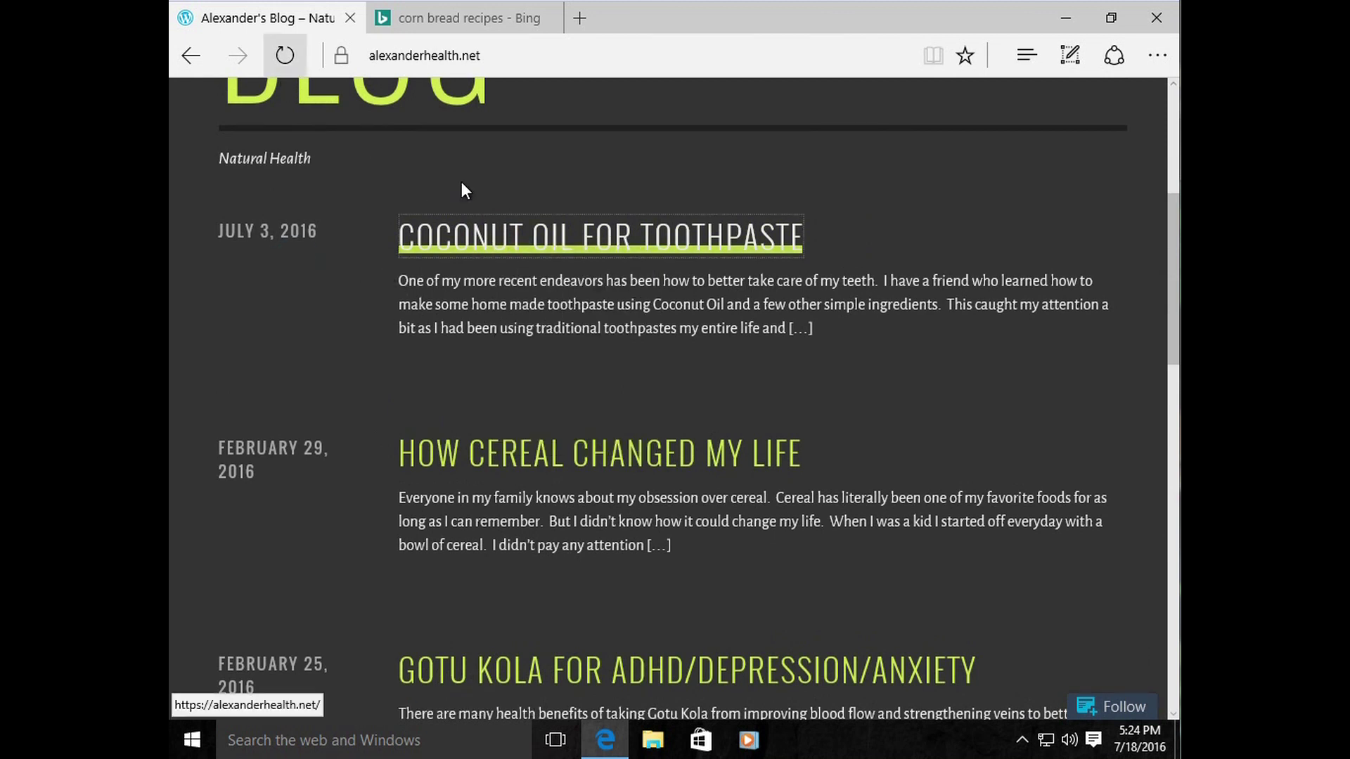
click(544, 243)
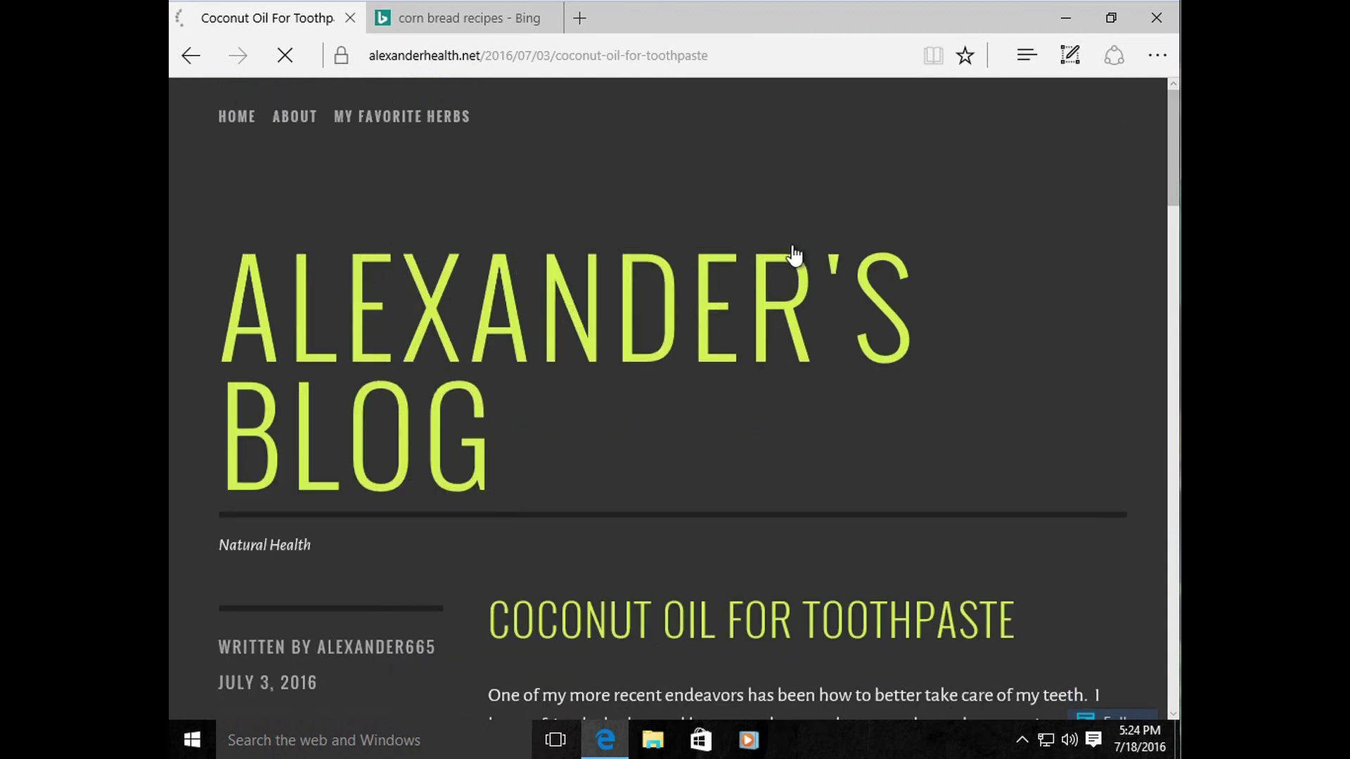
Step: Go back from the Coconut Oil post through the blog home to the new tab page
scroll(548, 555, down, 2)
scroll(554, 534, up, 3)
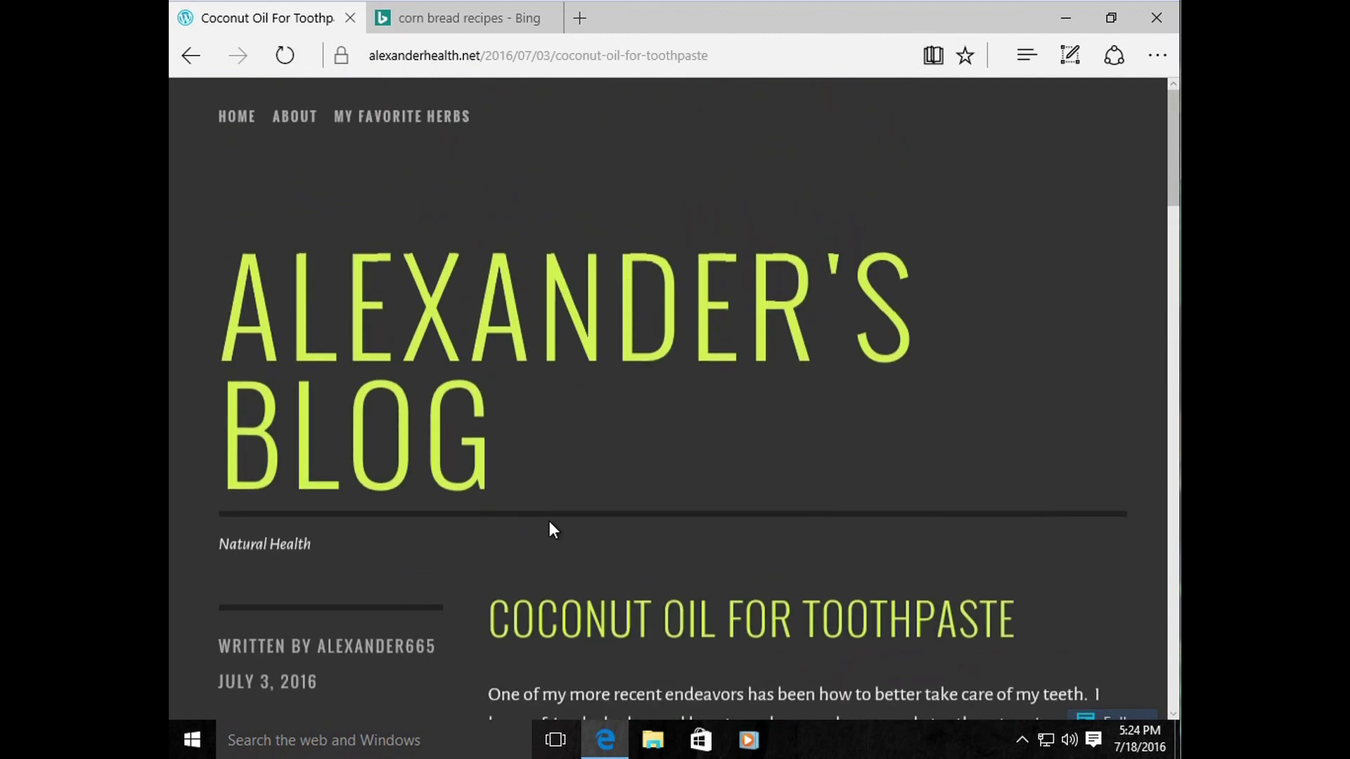
click(195, 64)
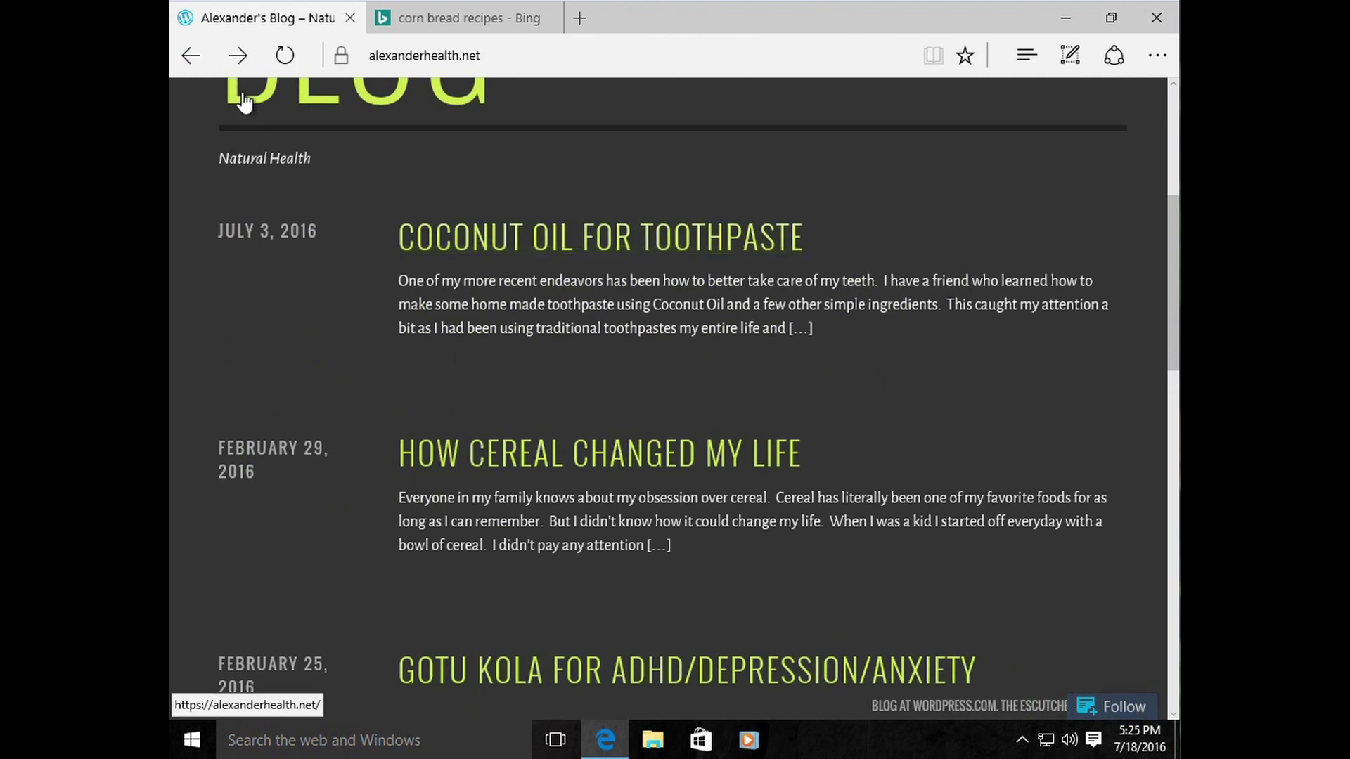
click(194, 62)
Step: Go forward again to the Coconut Oil post, then switch to the corn bread recipes tab
click(225, 62)
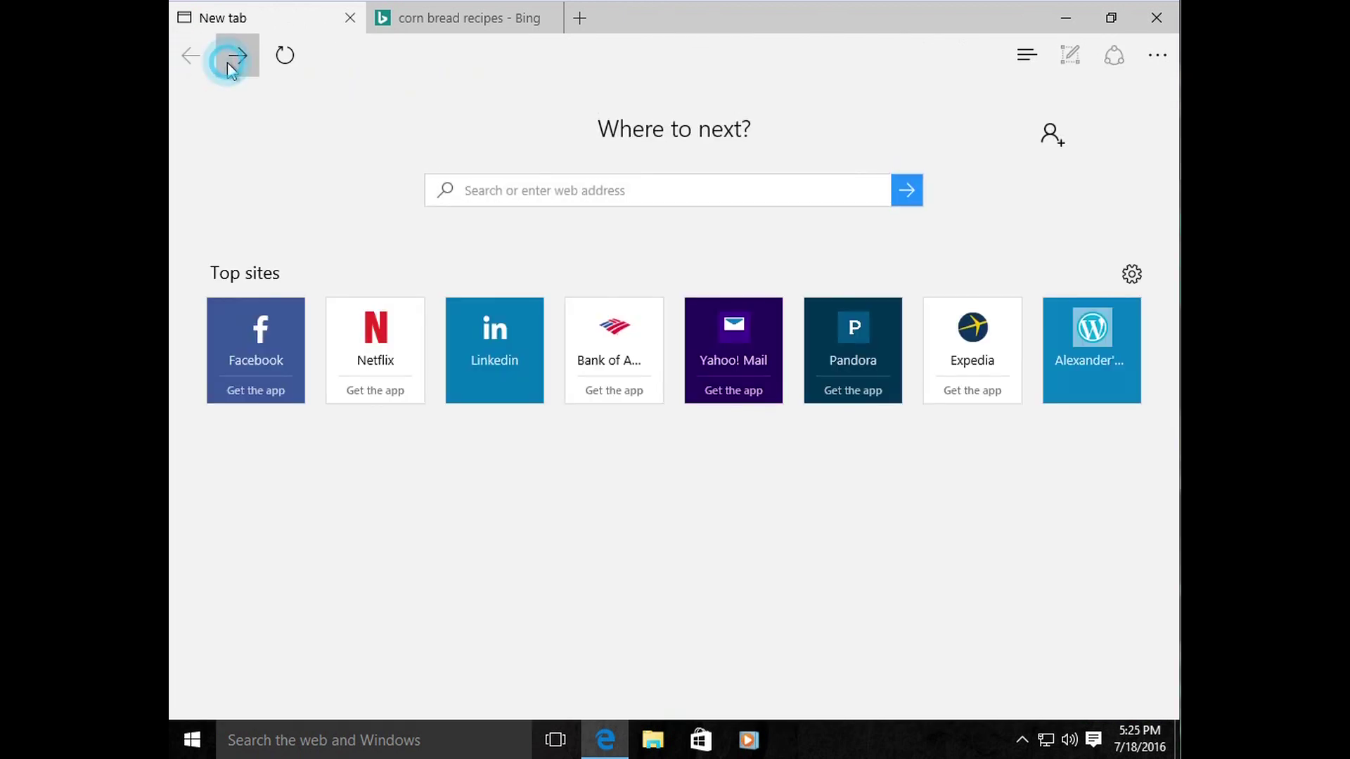
click(232, 65)
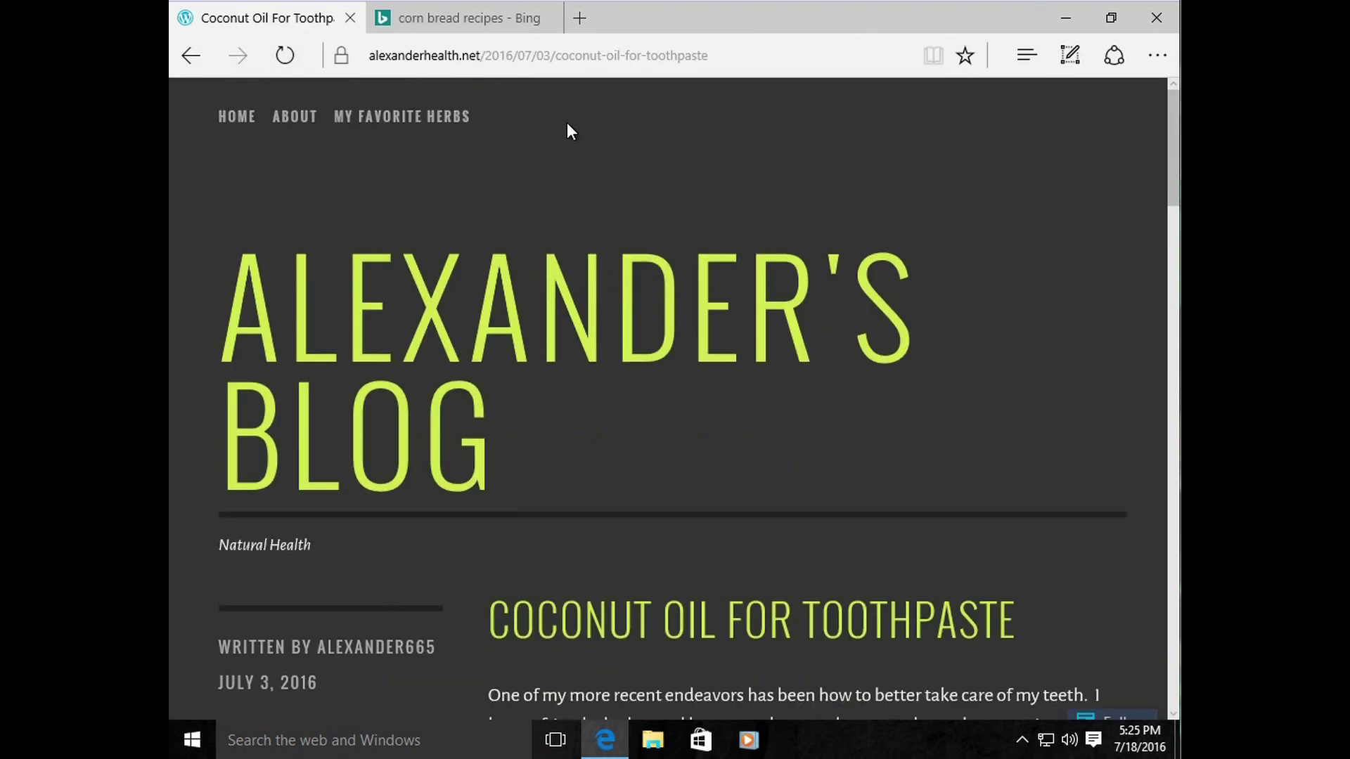
click(470, 55)
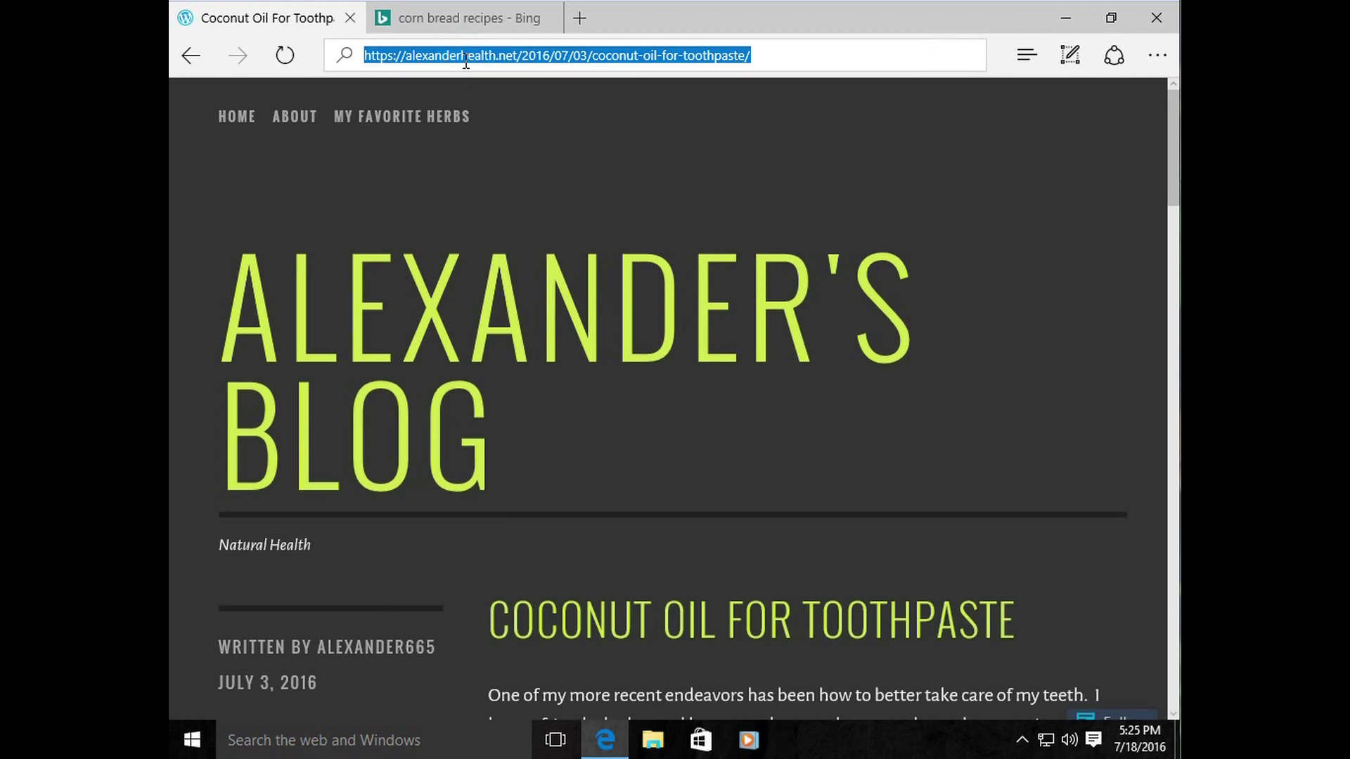
click(471, 21)
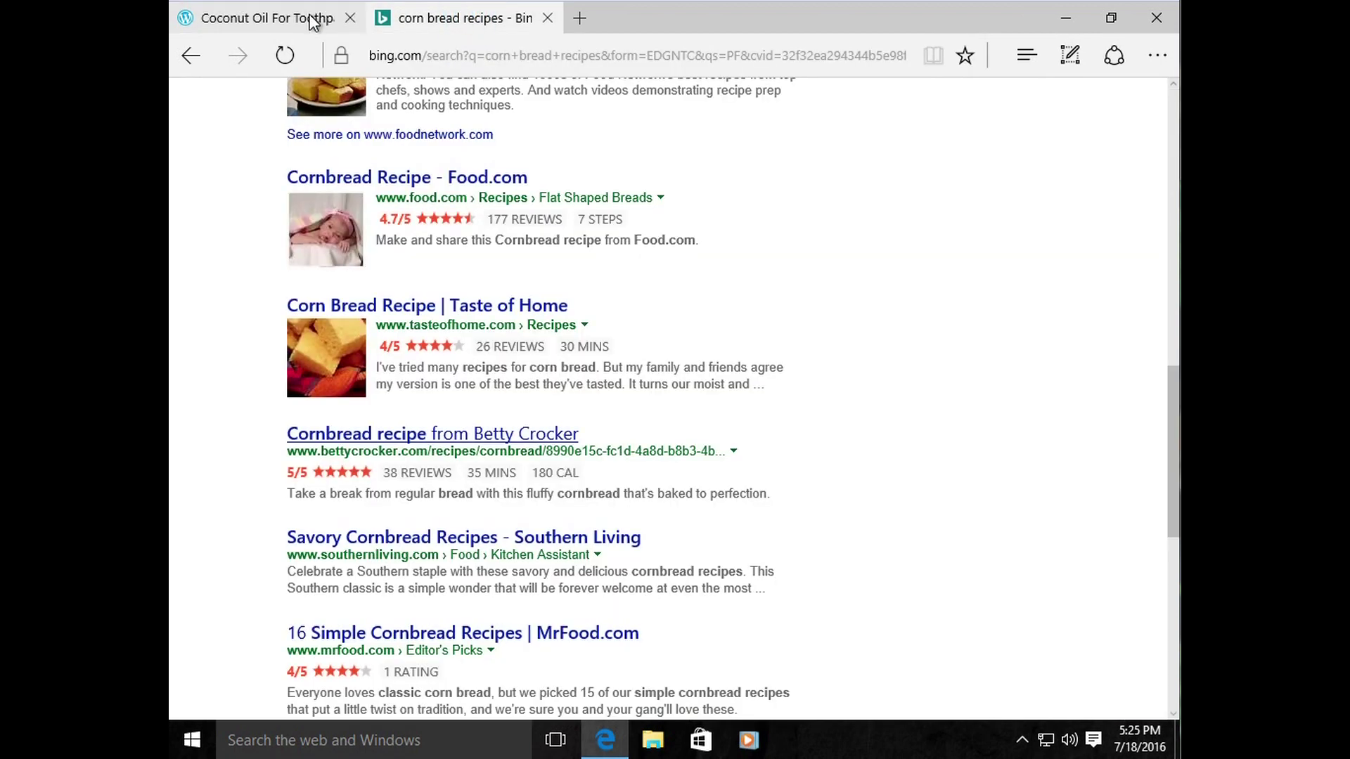
Step: Open a new empty tab, then go back and forward in the corn bread results tab
click(579, 18)
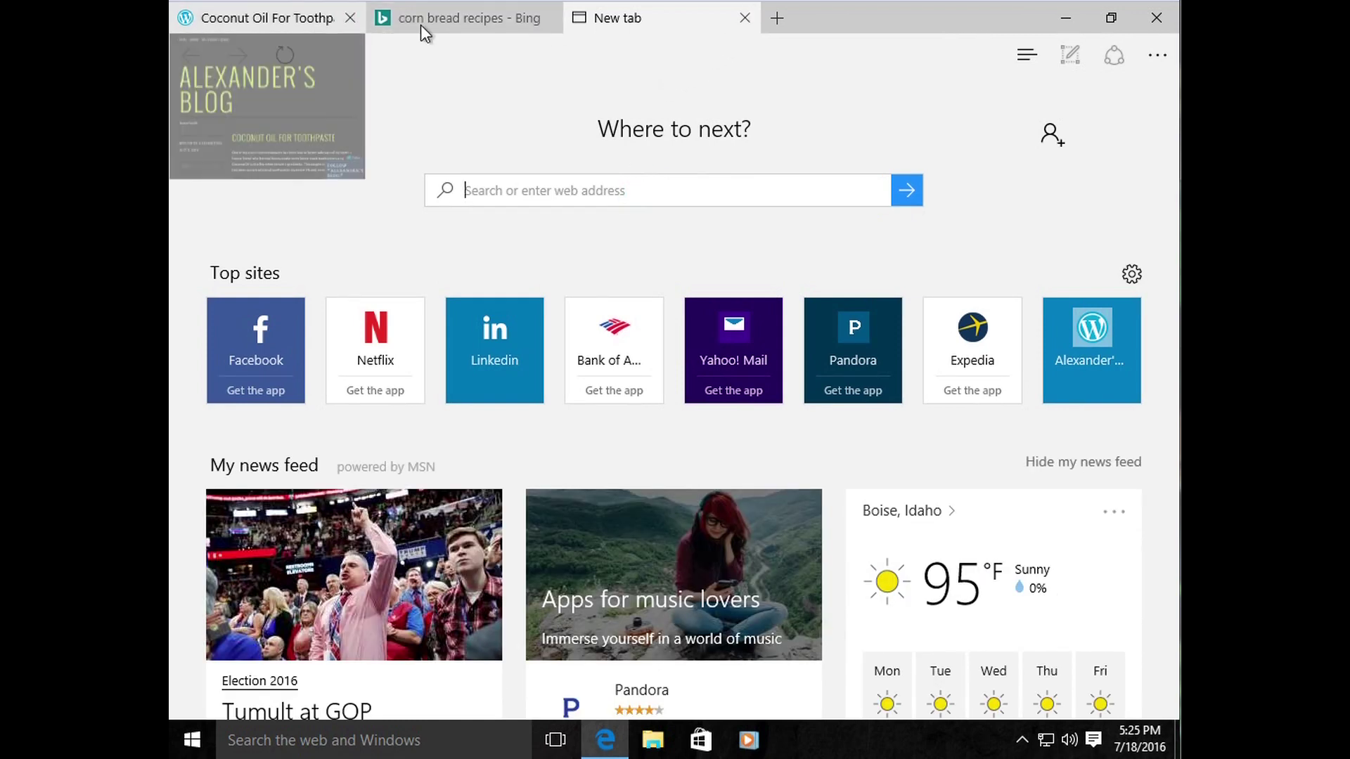
click(458, 26)
click(193, 56)
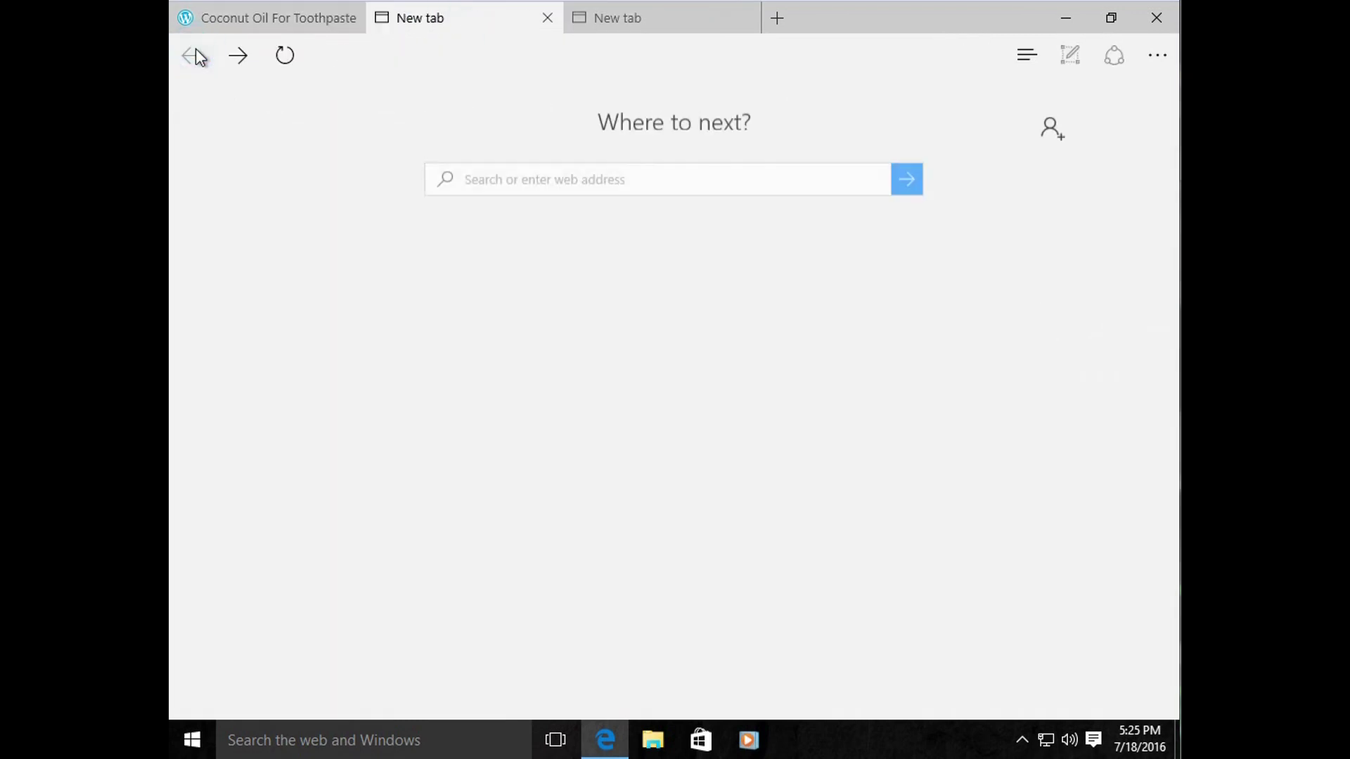
click(236, 57)
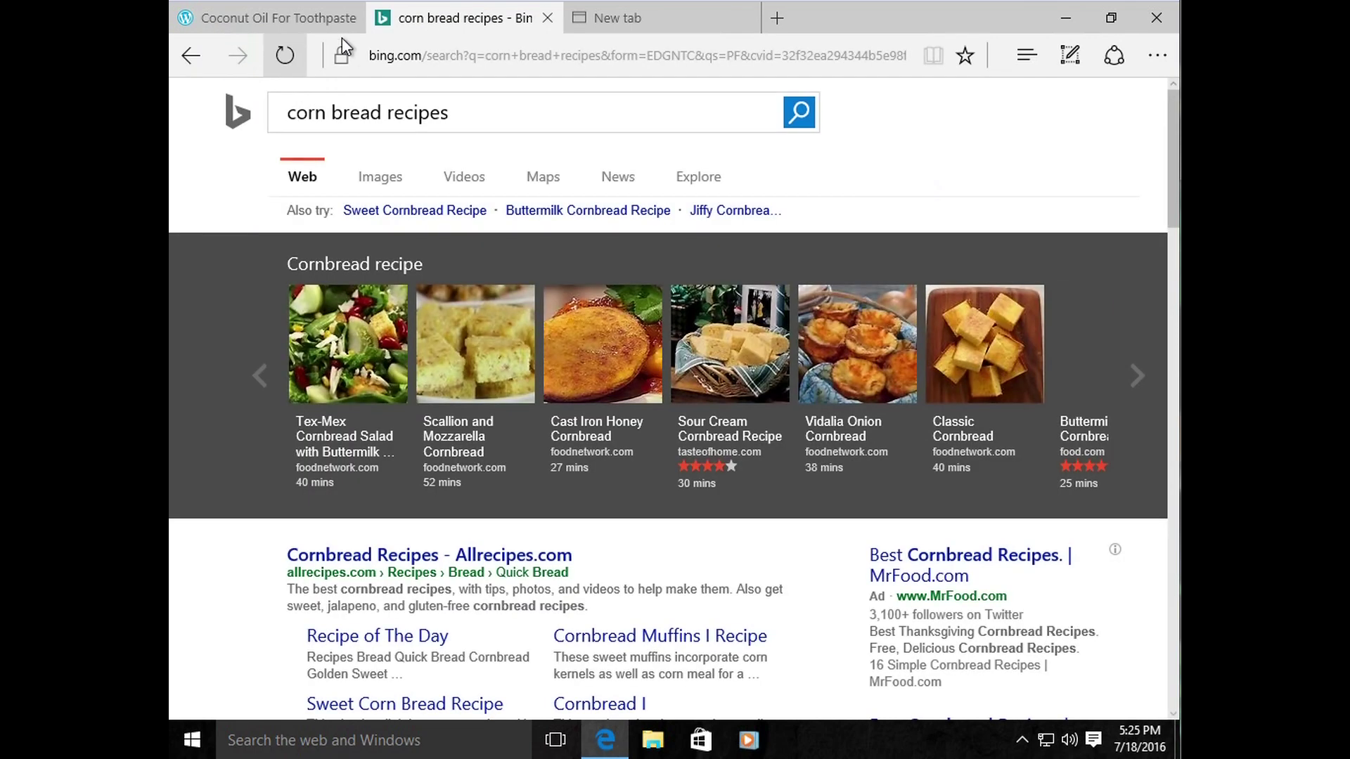
Step: Switch to the blog post and back, scroll the corn bread results, and reload them
click(315, 19)
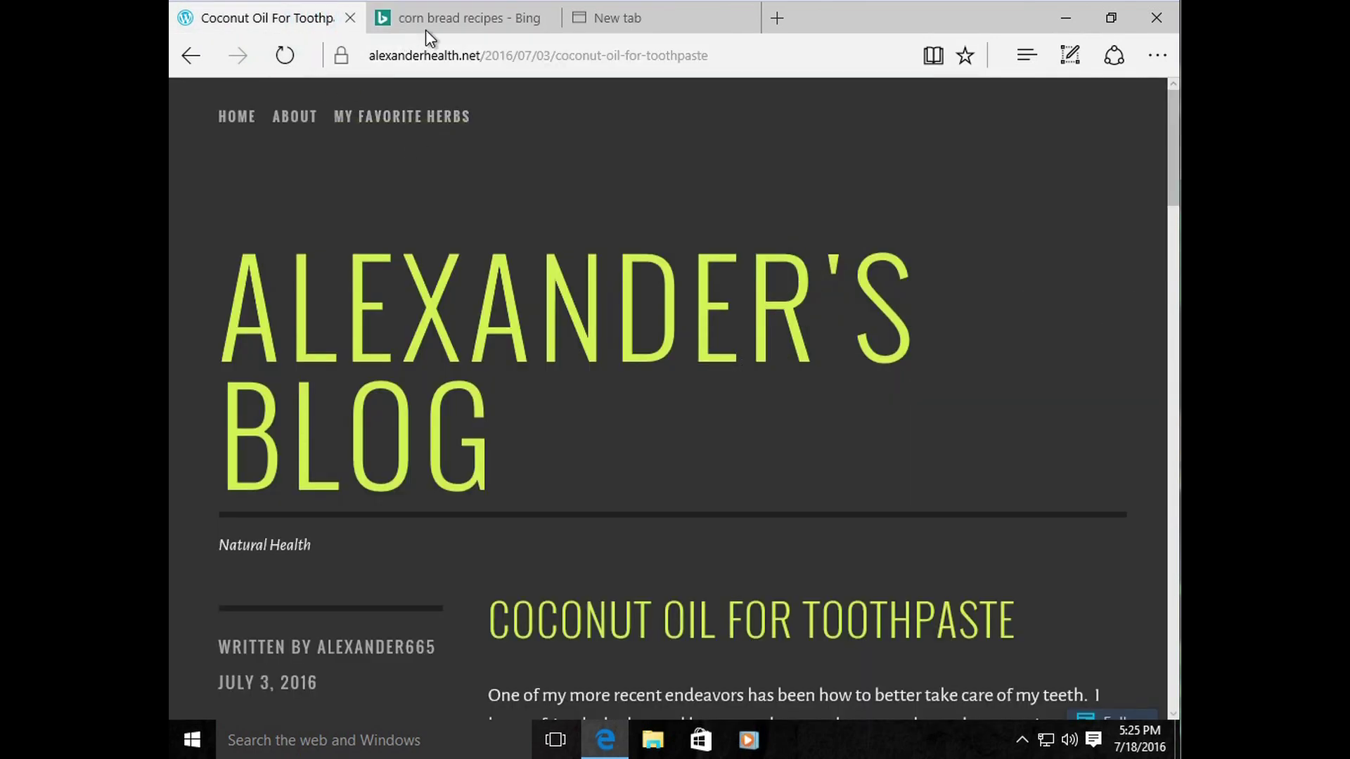
click(515, 21)
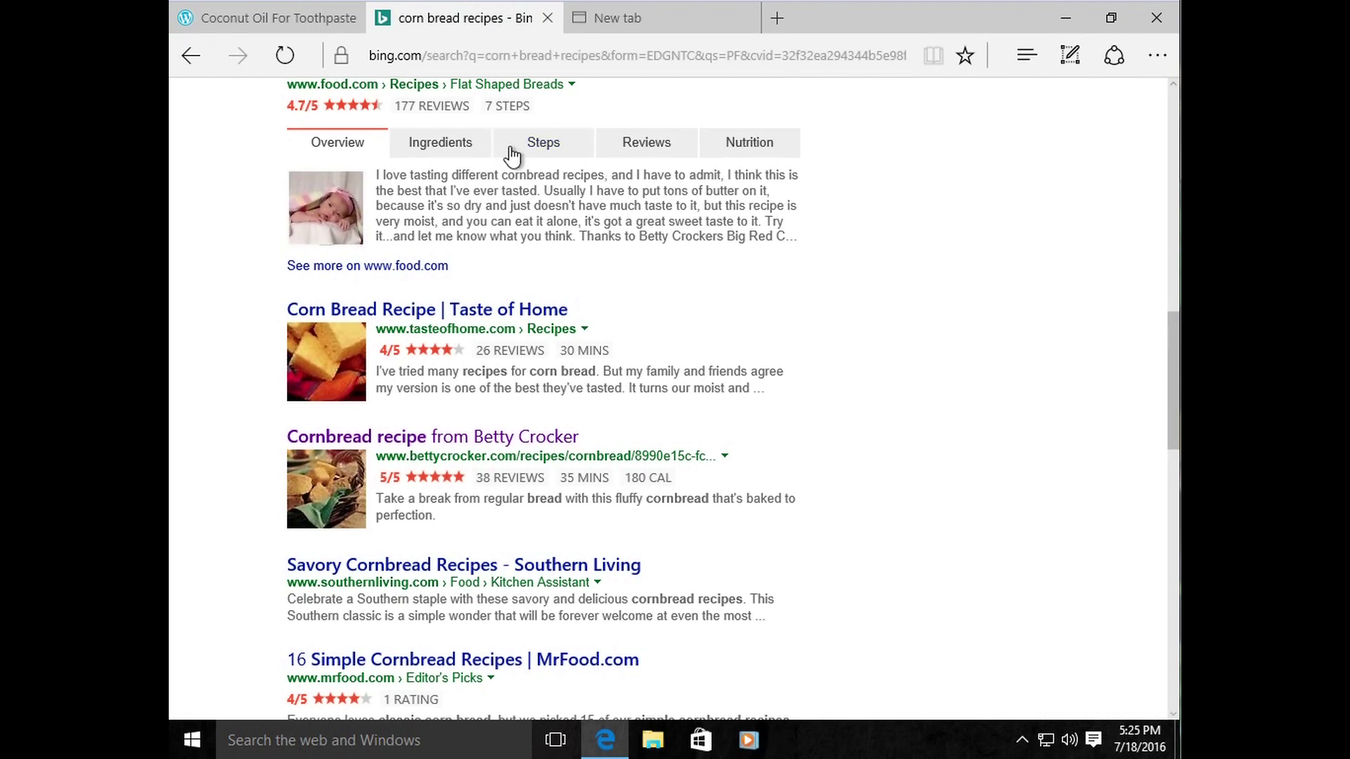
scroll(679, 344, up, 6)
scroll(681, 345, up, 6)
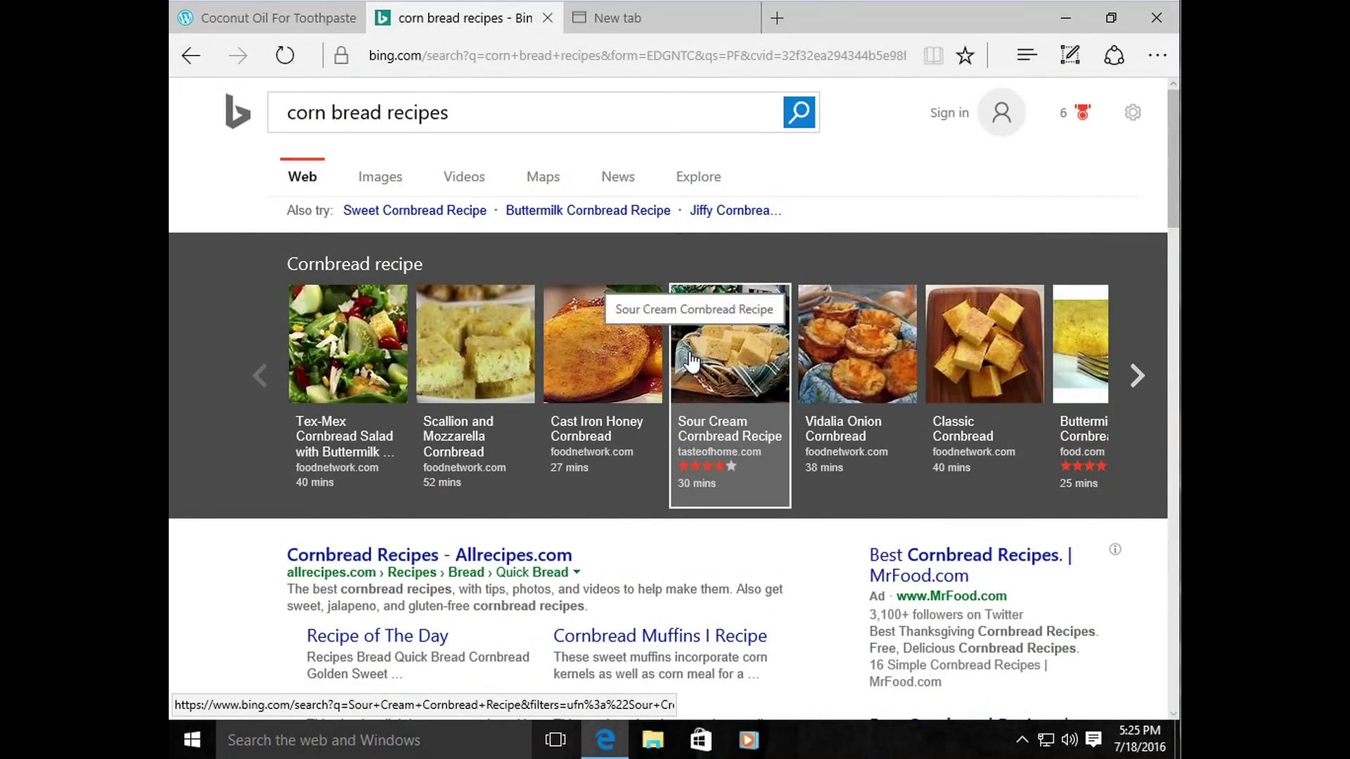
scroll(687, 359, down, 3)
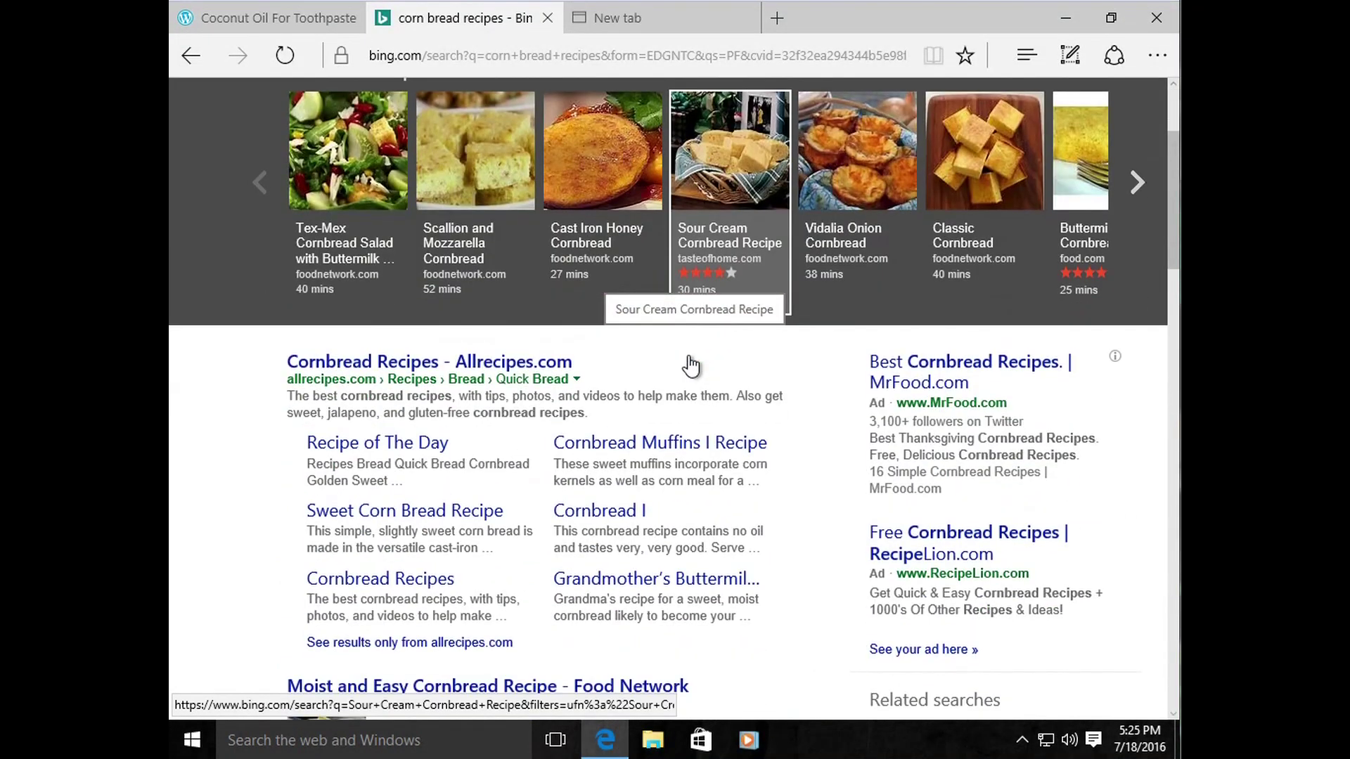
click(277, 65)
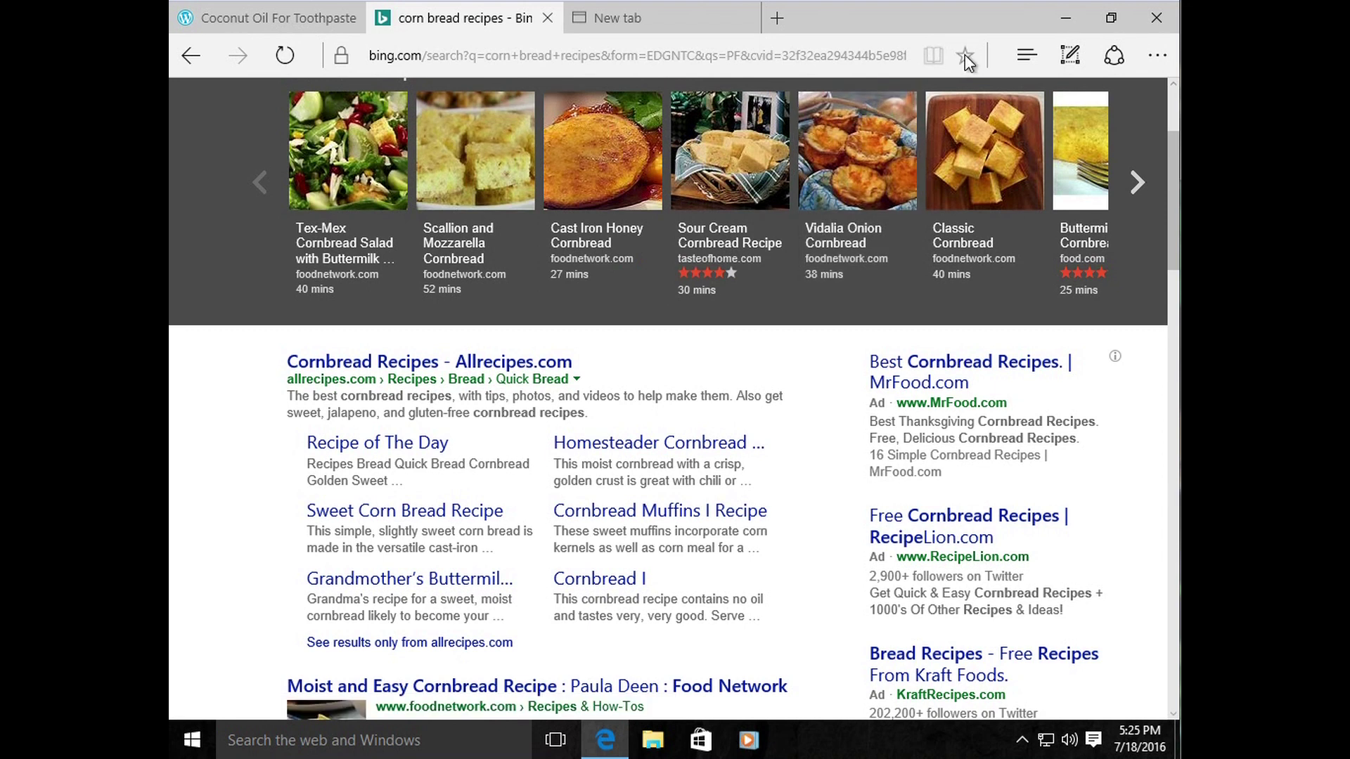
Step: Open and close the Favorites pane, cancel one close attempt, then close Edge again
click(1026, 56)
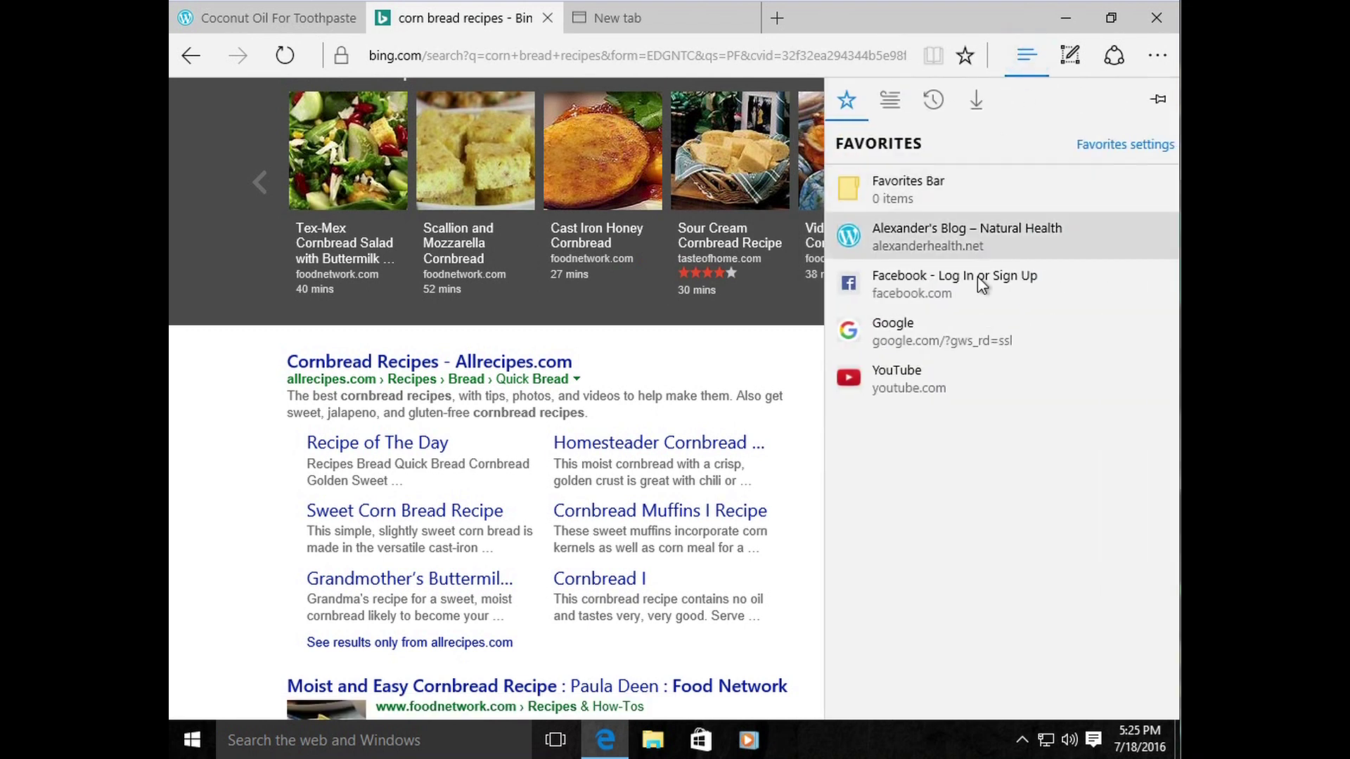
click(878, 18)
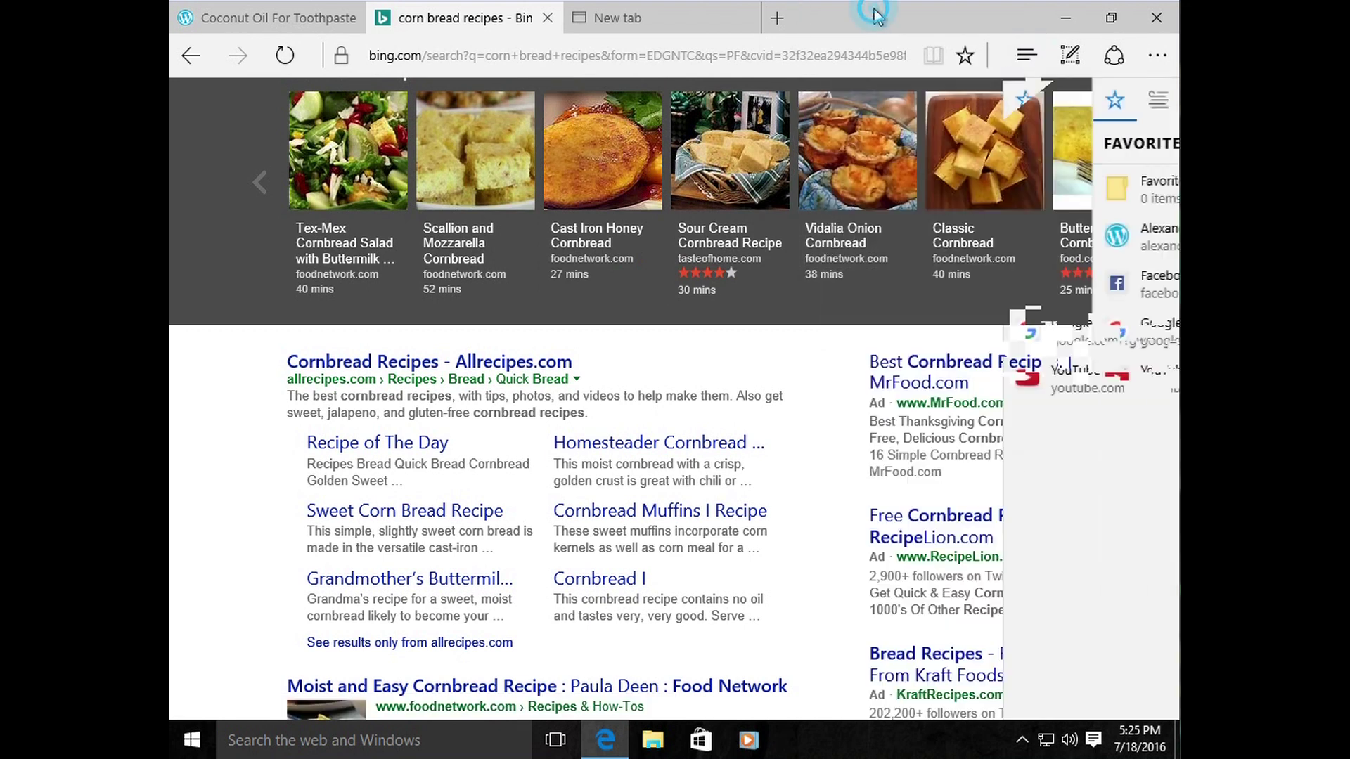
click(1166, 18)
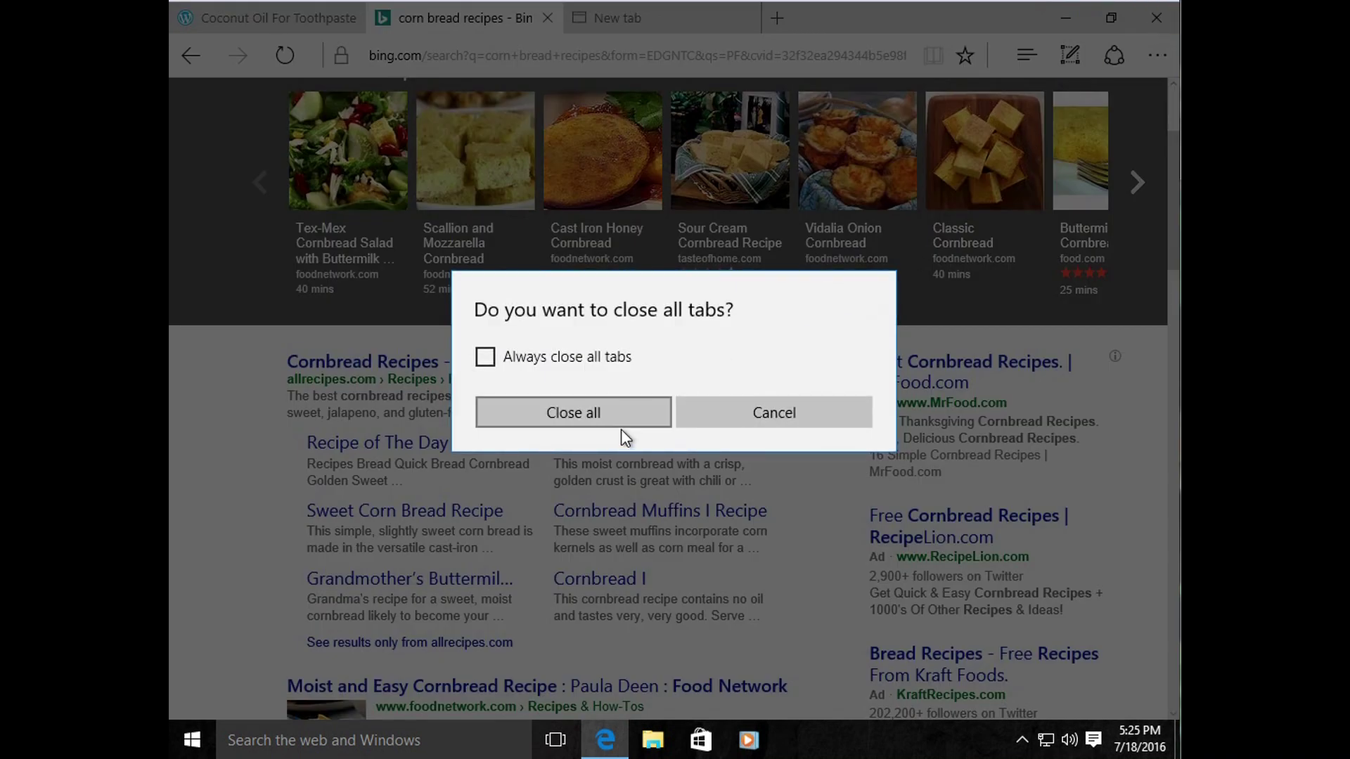
click(706, 415)
click(1156, 18)
Step: Confirm Close all, then relaunch Edge from the taskbar and close it, twice over
click(630, 414)
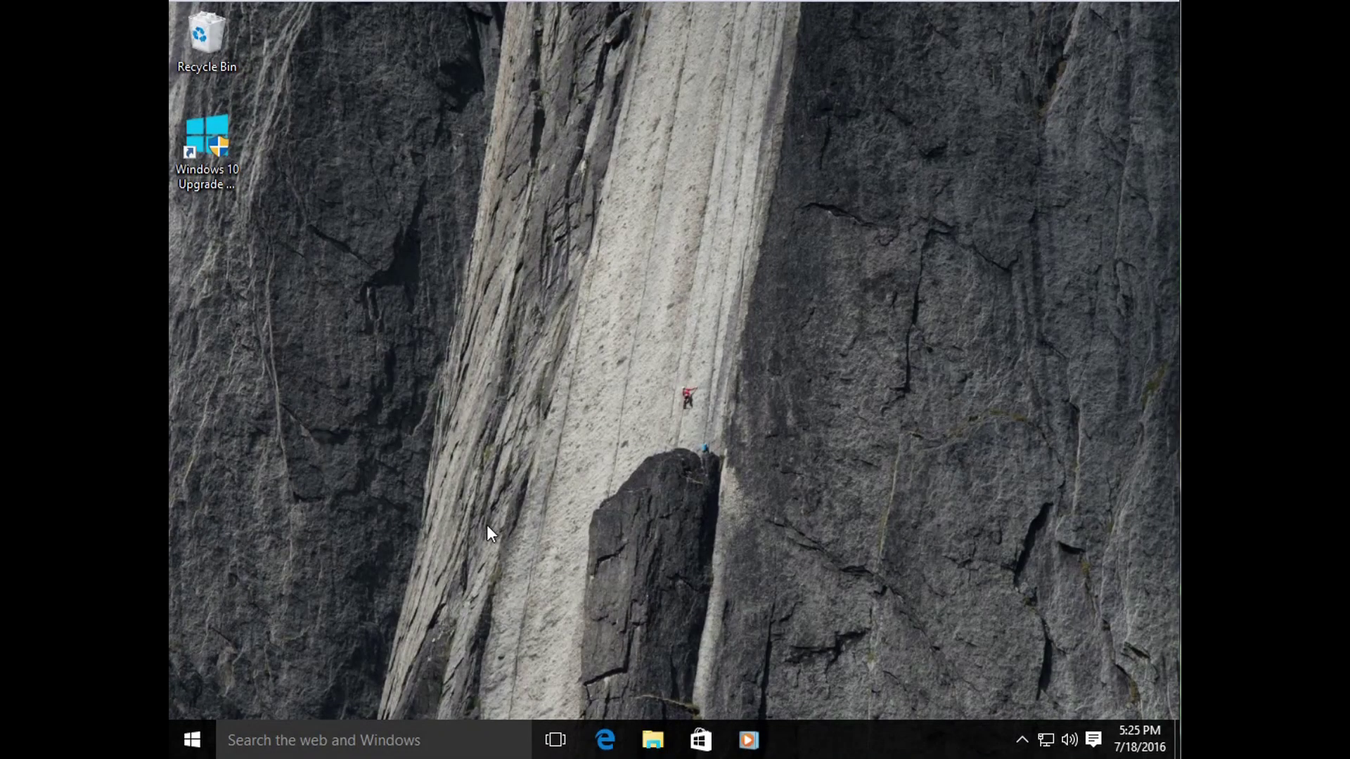
click(605, 739)
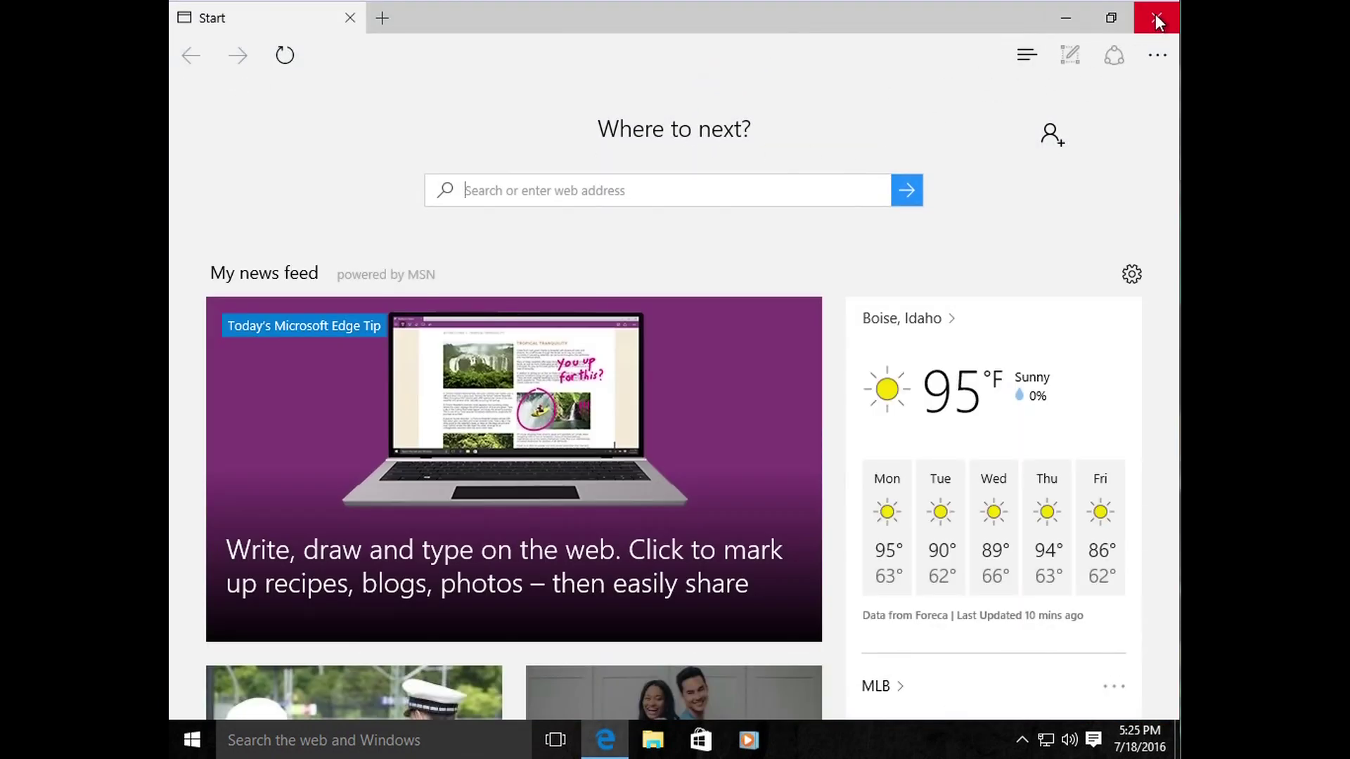
click(1156, 17)
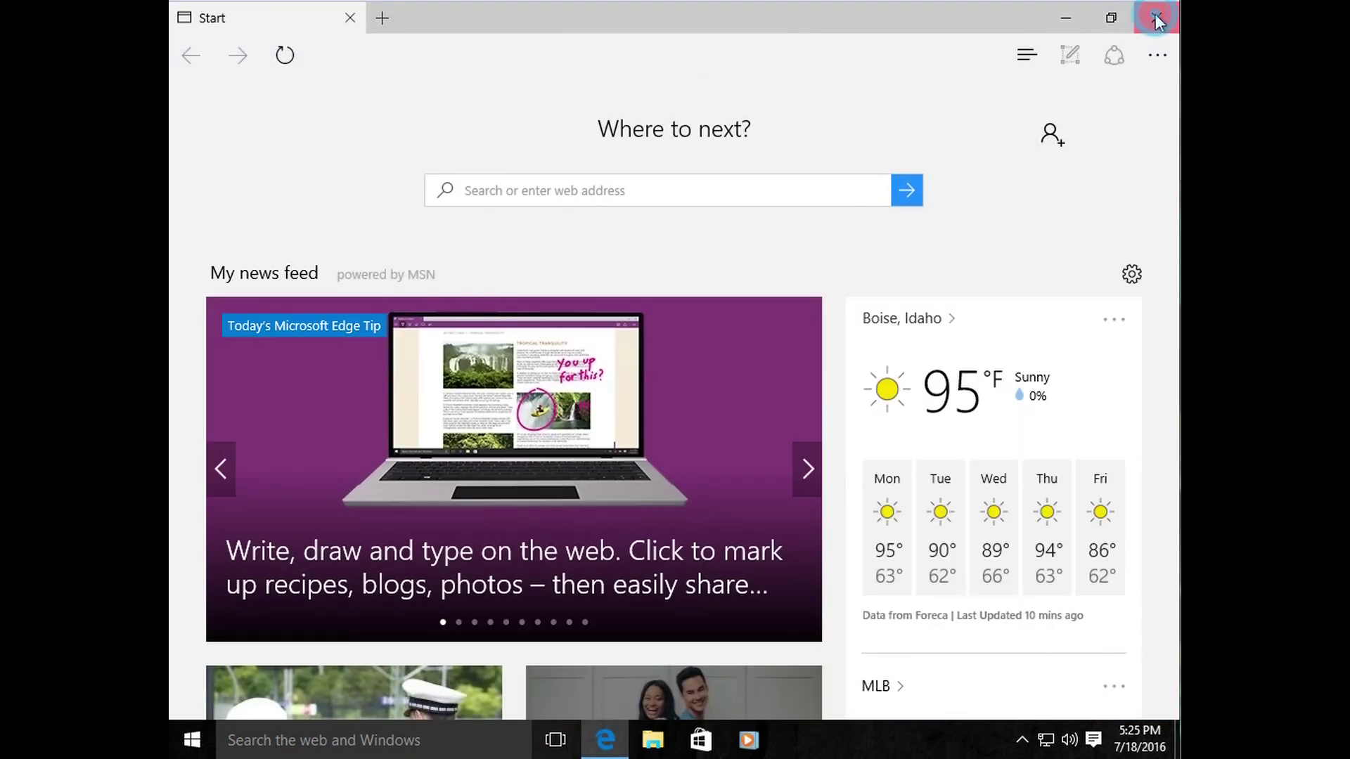
click(606, 741)
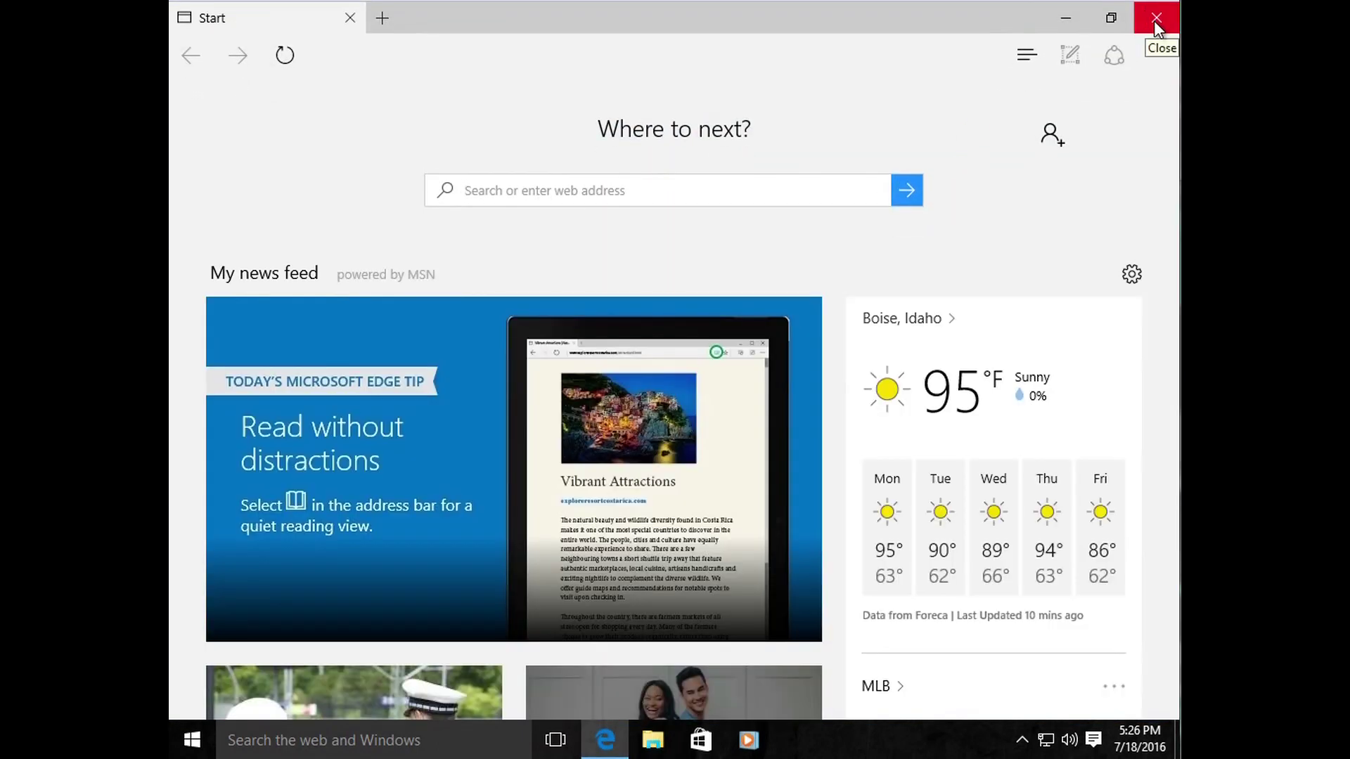
click(1156, 19)
drag(835, 285, 512, 606)
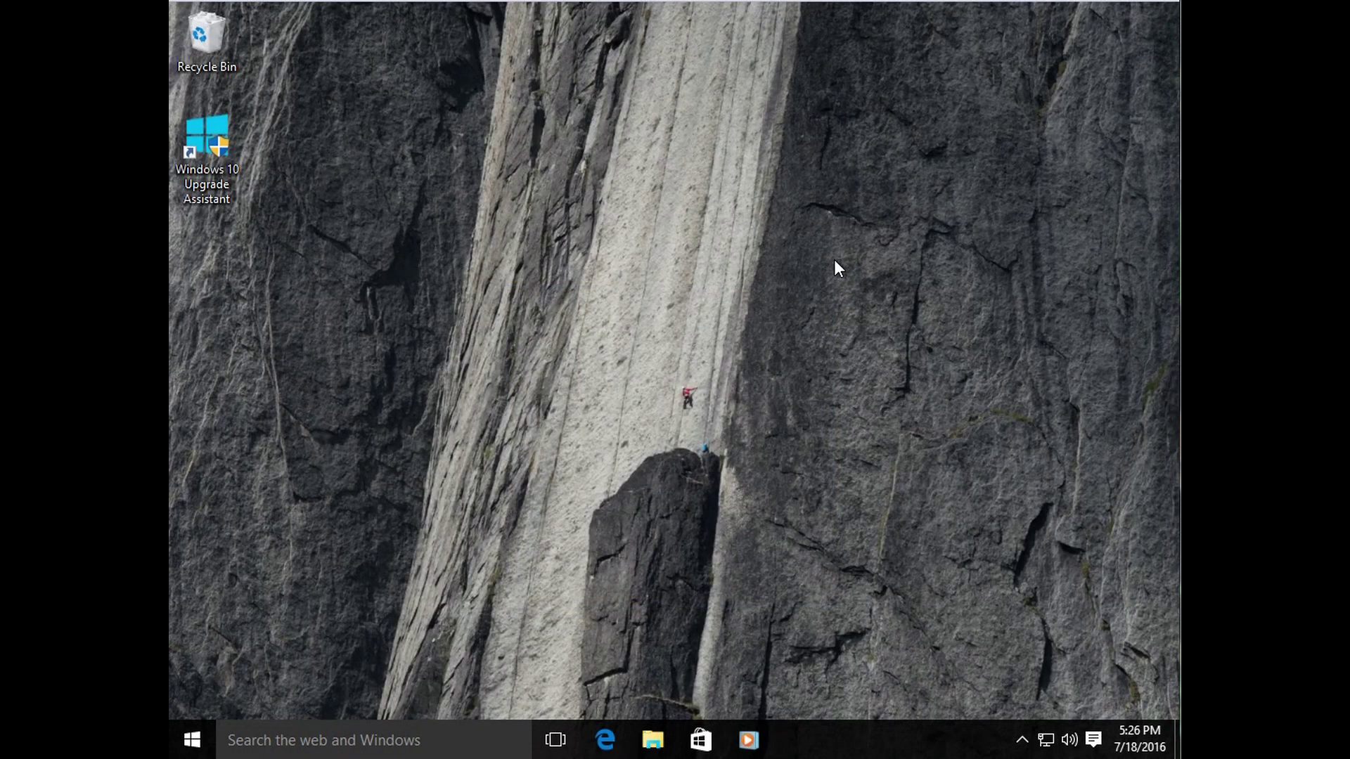
Step: Drag several empty selection boxes on the desktop, then relaunch Edge from the taskbar
drag(833, 272, 558, 521)
drag(775, 350, 504, 572)
drag(467, 286, 815, 503)
drag(824, 305, 501, 584)
click(606, 742)
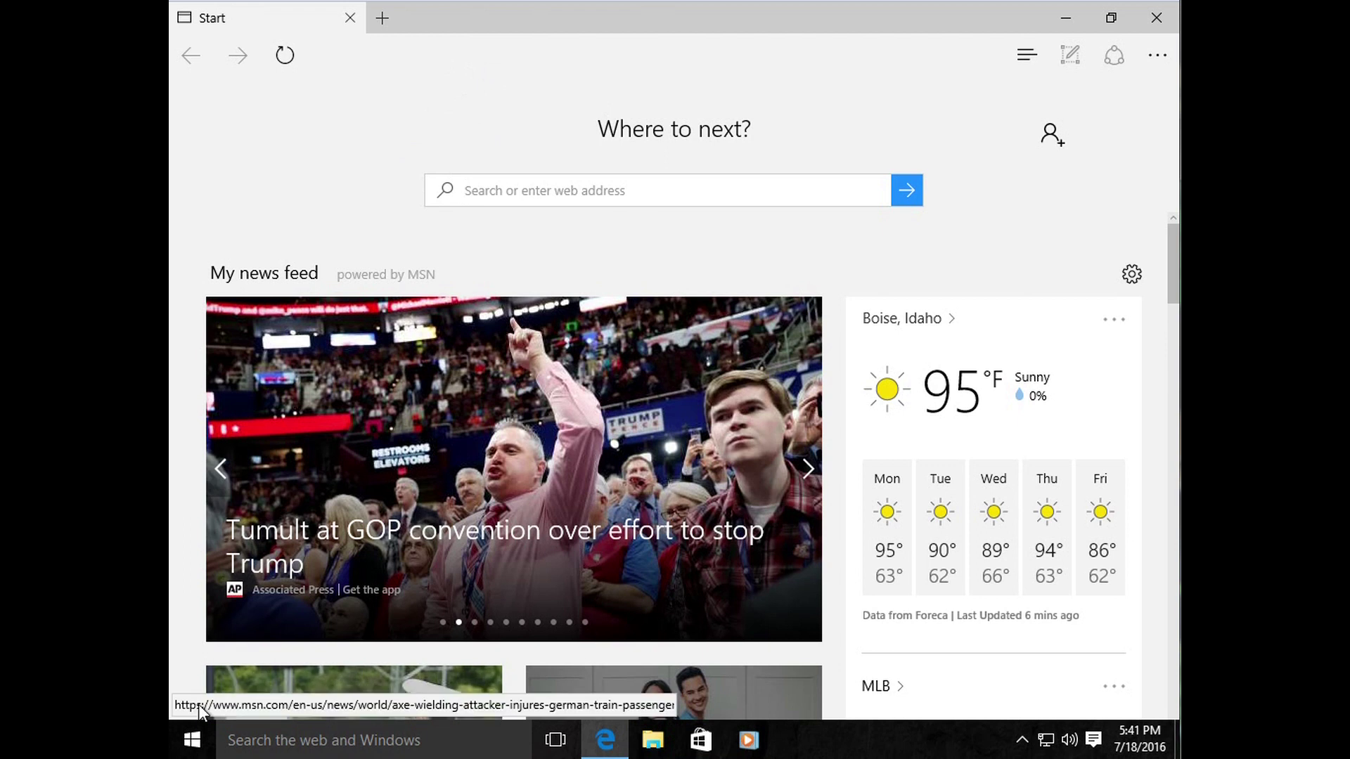
Step: Launch Notepad and type Outlook.com, gmail.com, yahoo.com and aol.com as a list
click(192, 739)
text(notepad)
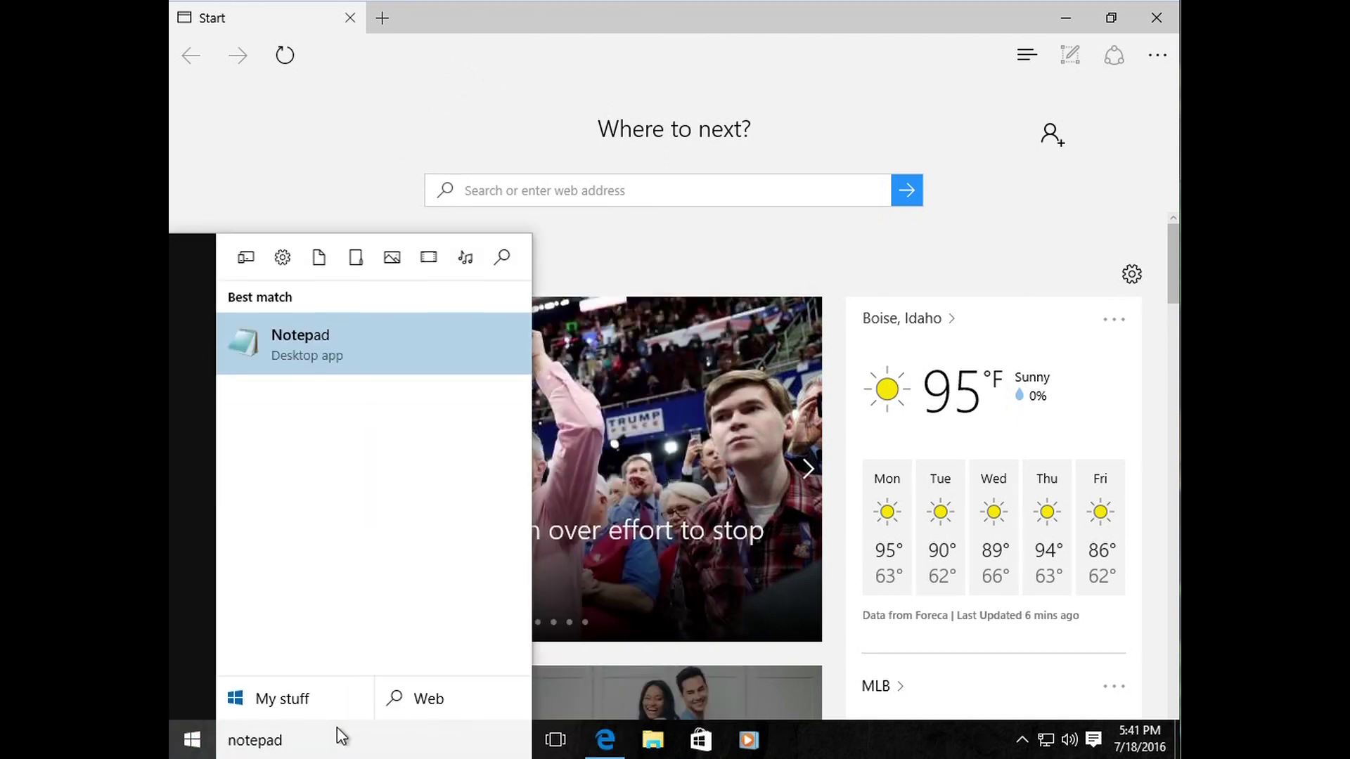
key(Return)
text(Ours)
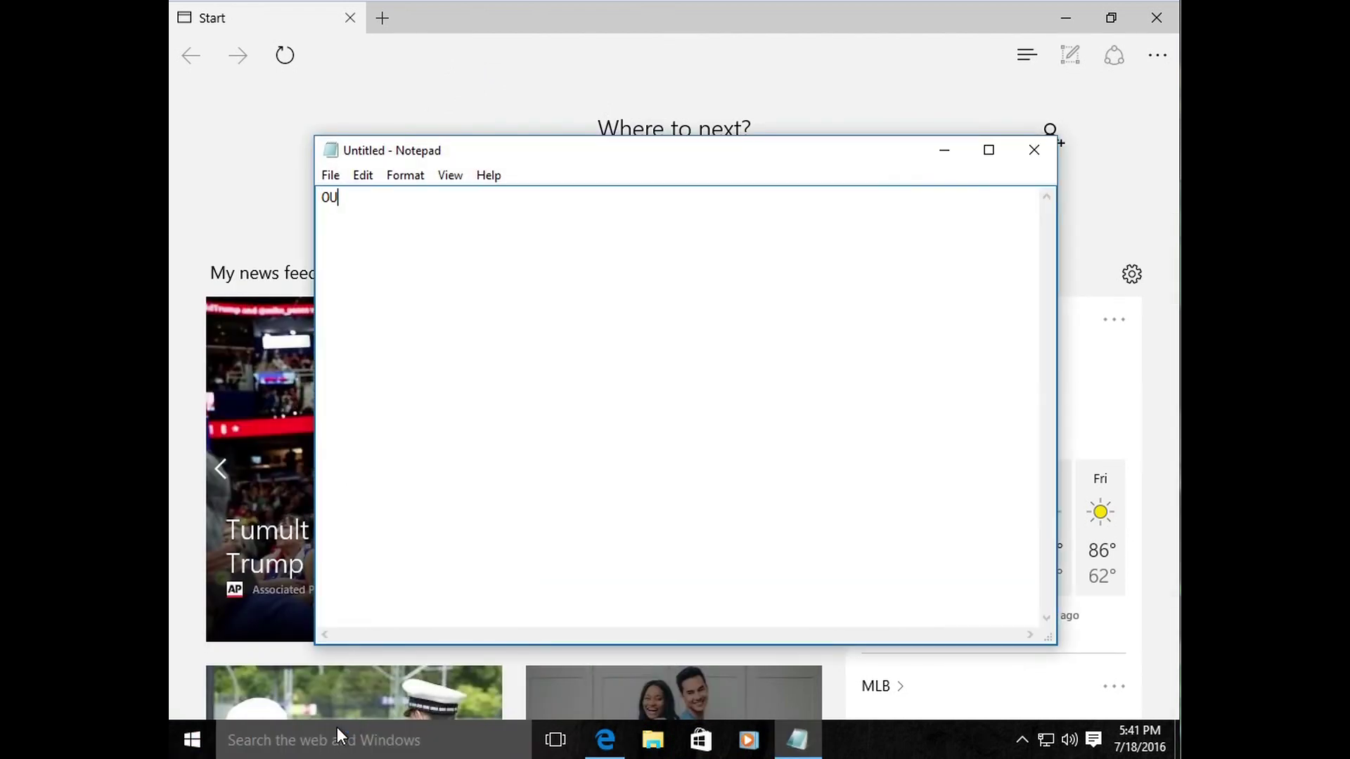
key(BackSpace)
key(BackSpace)
key(BackSpace)
text(utlook.com)
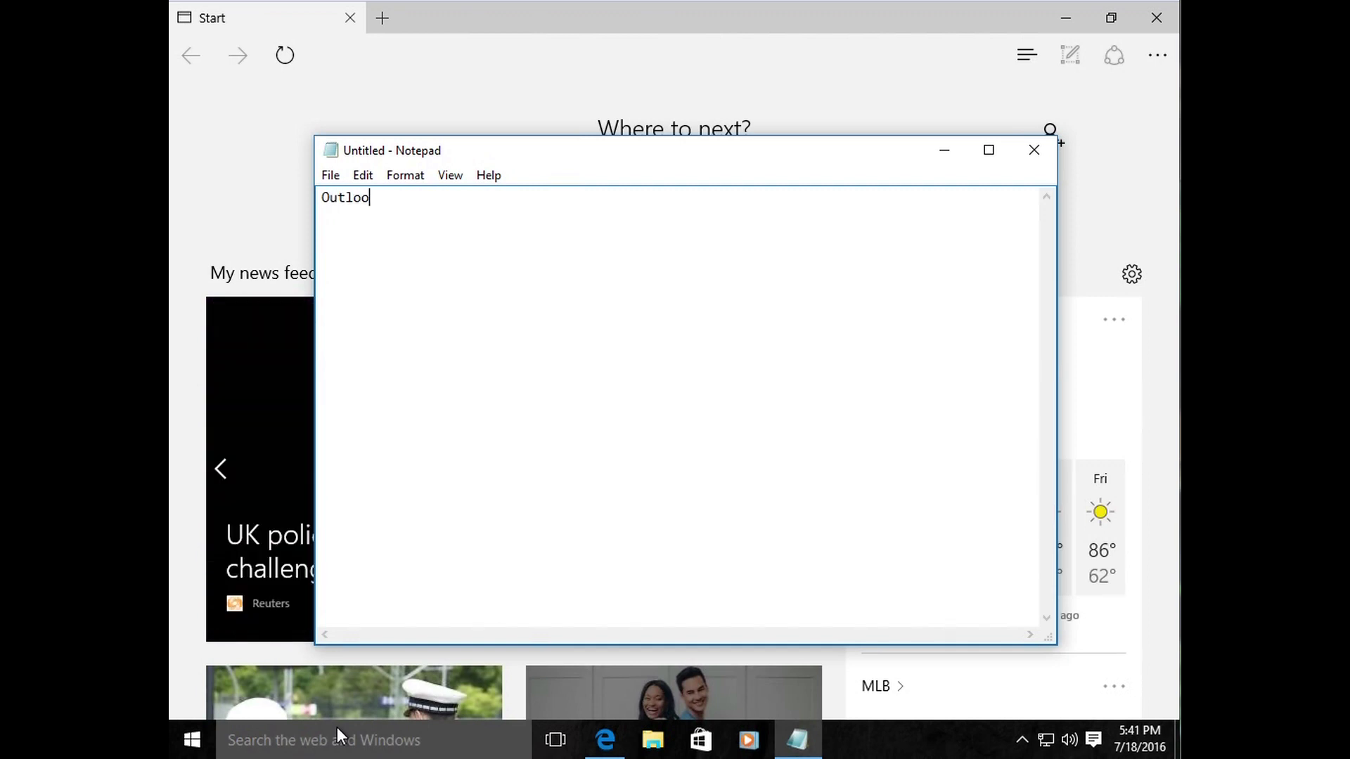
key(Return)
key(Return)
text(gmail.com)
key(Return)
key(Return)
text(yahoo.com)
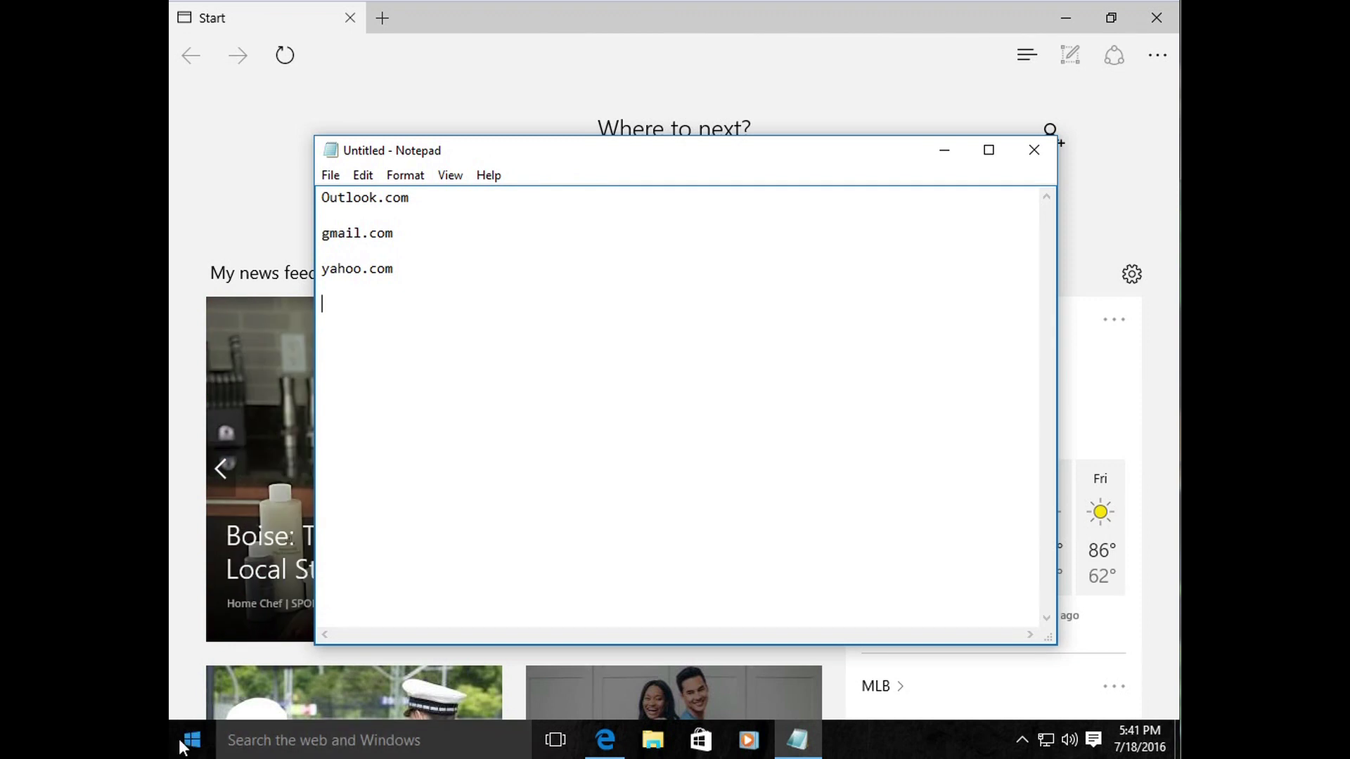
text(aol.com)
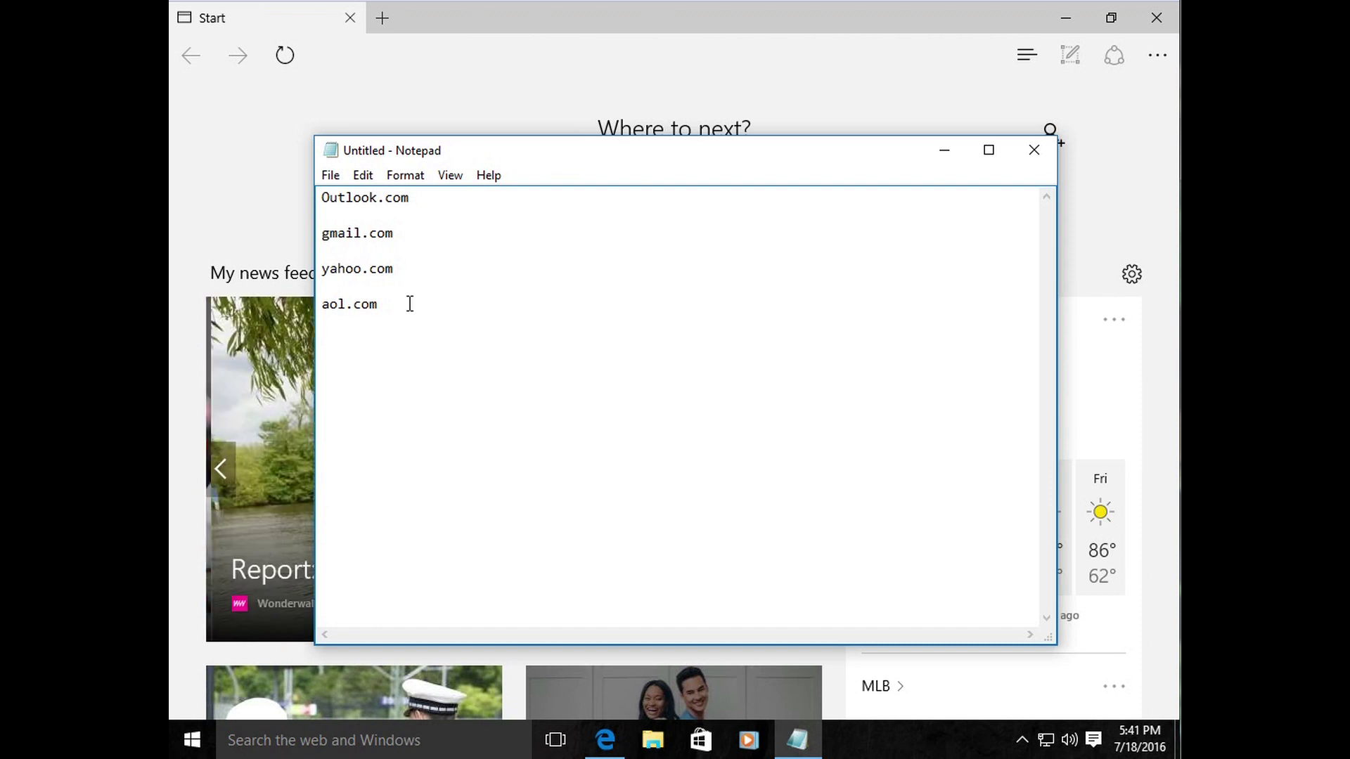
Step: Select and deselect the addresses, add a blank line, then close Notepad without saving
double_click(423, 278)
drag(347, 223, 280, 193)
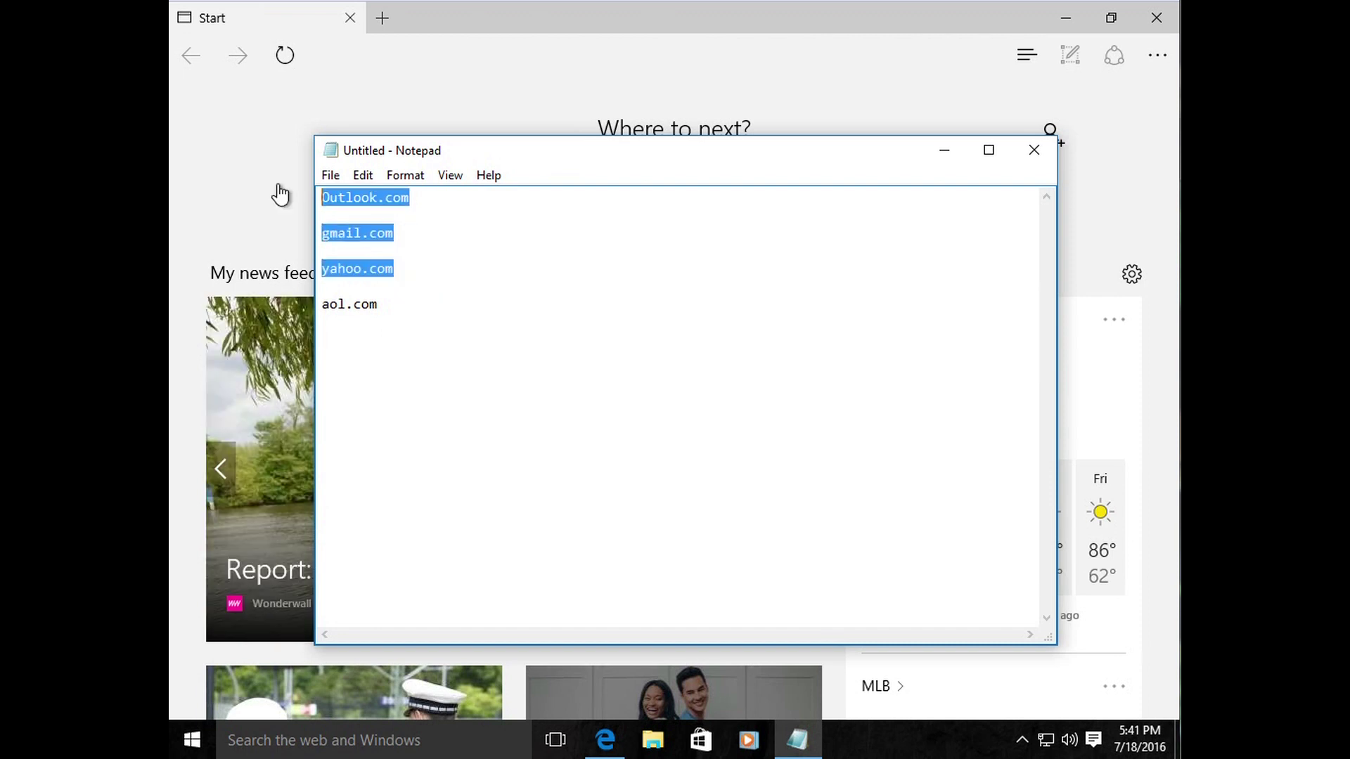
click(426, 315)
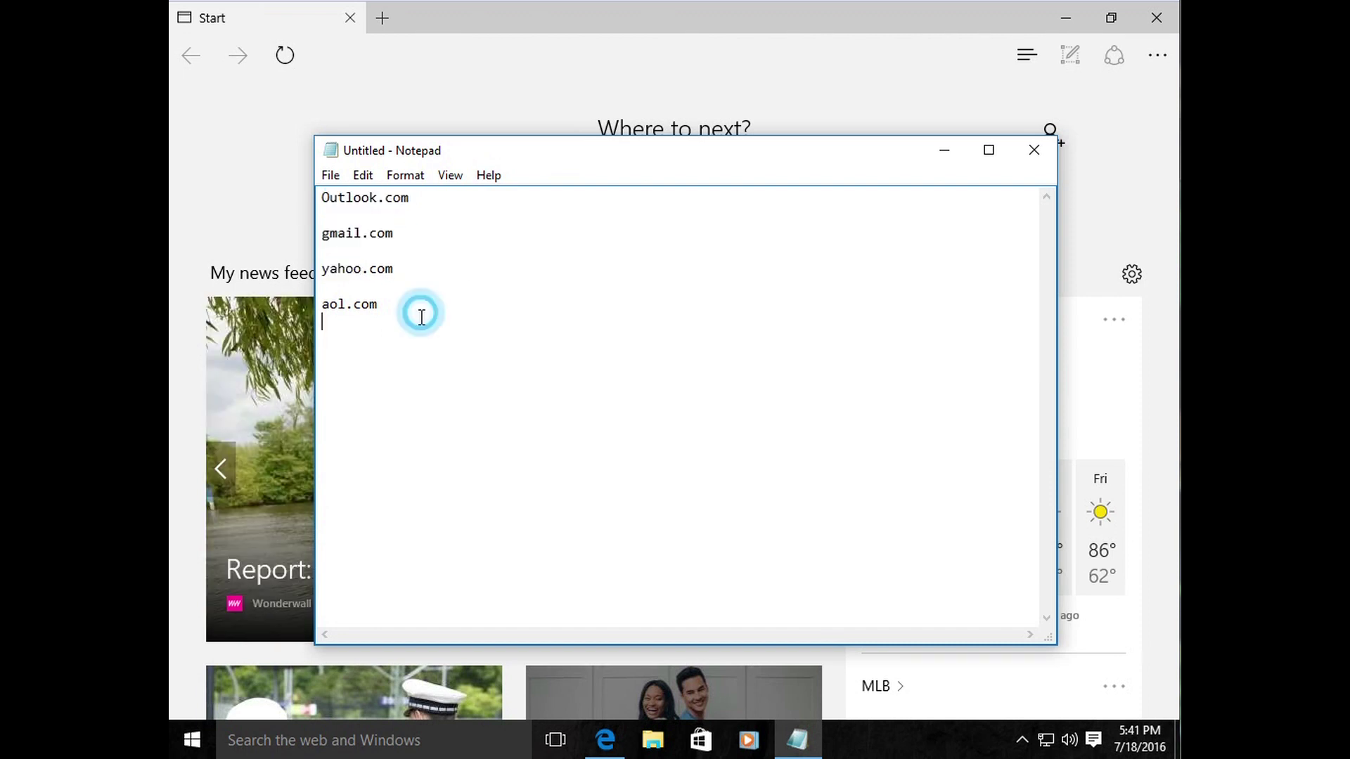
key(Return)
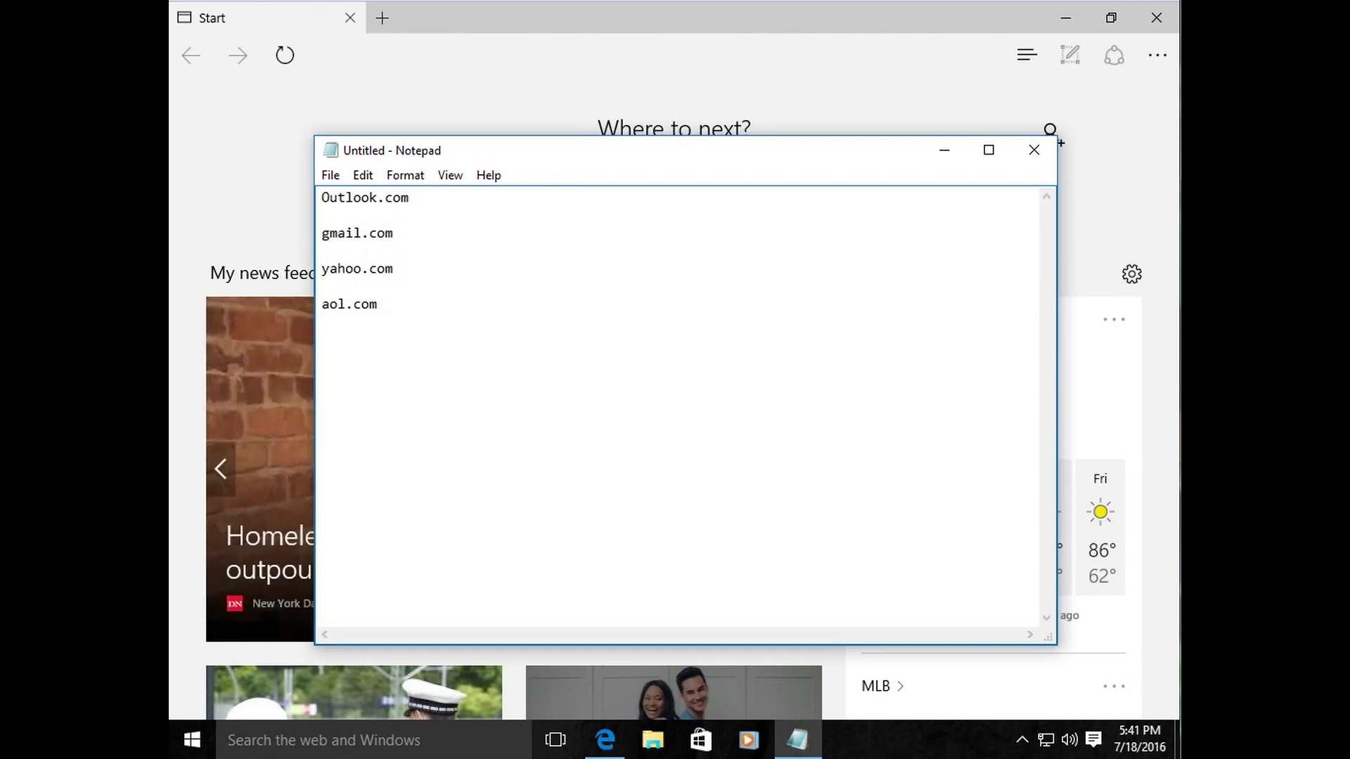
drag(321, 200, 410, 334)
click(407, 334)
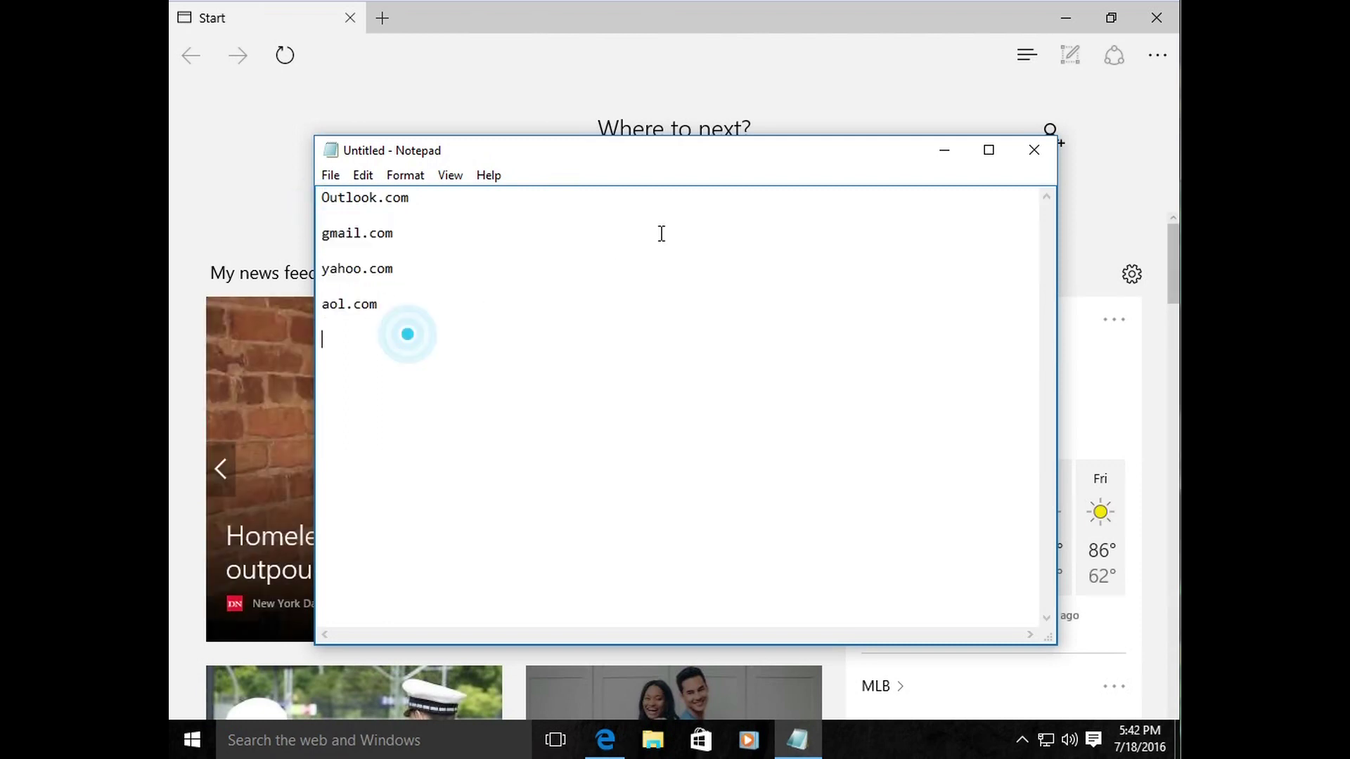
click(1034, 151)
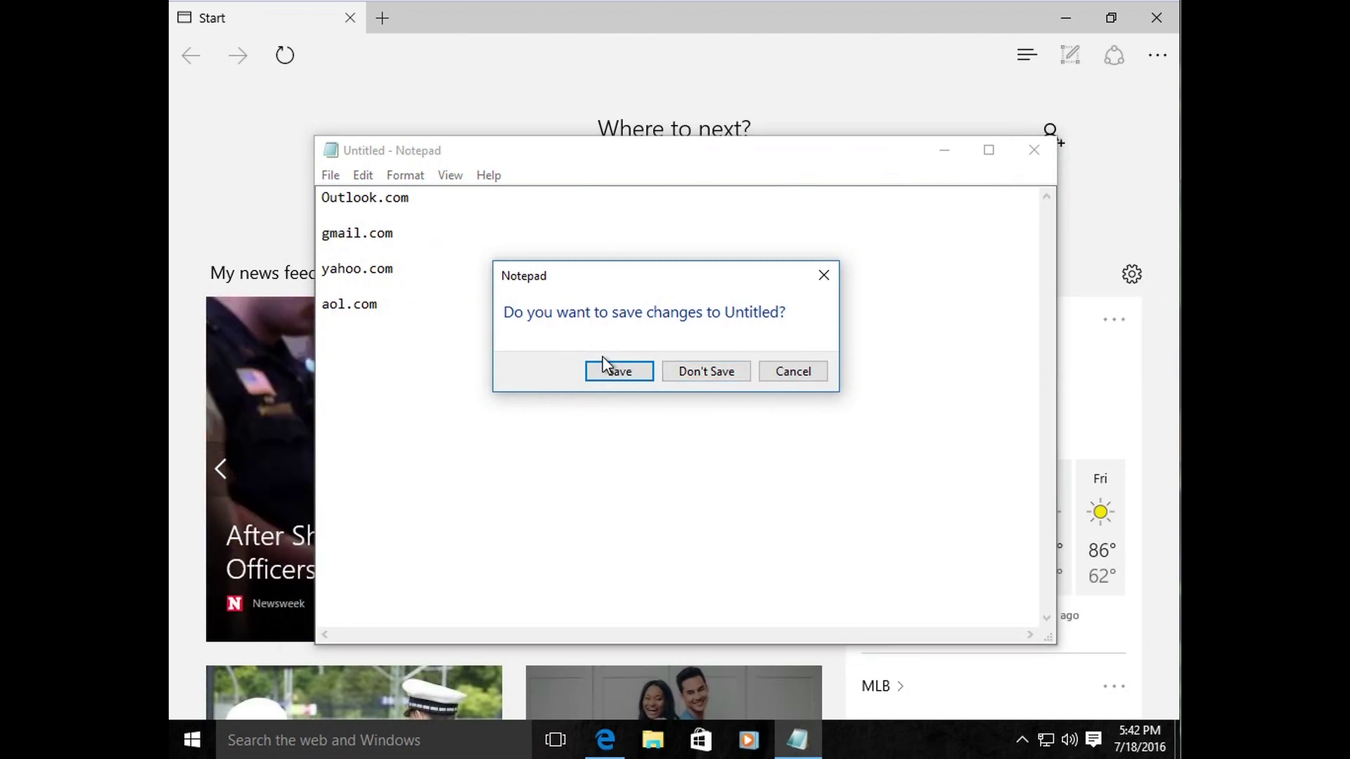
click(711, 370)
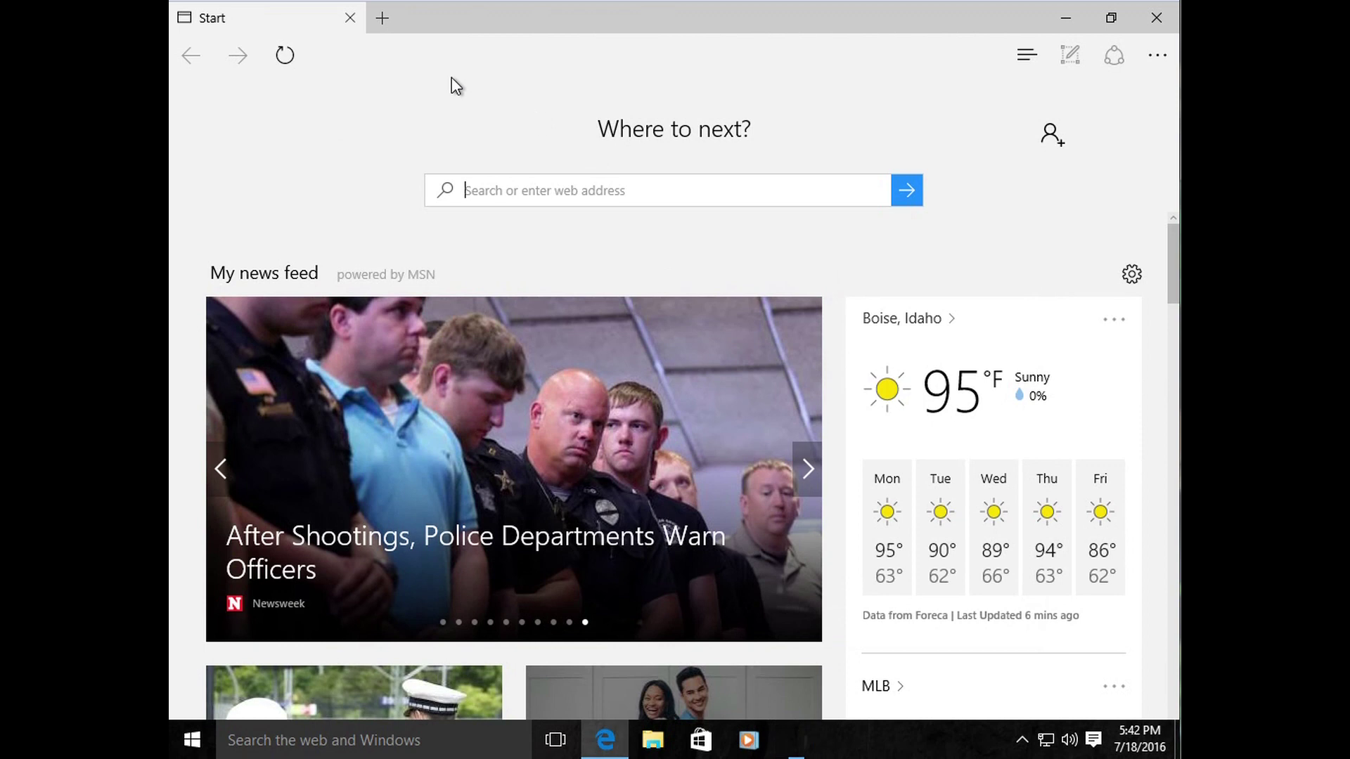
Step: Enter gmail.com in the Edge address bar to reach Gmail's about page
click(429, 48)
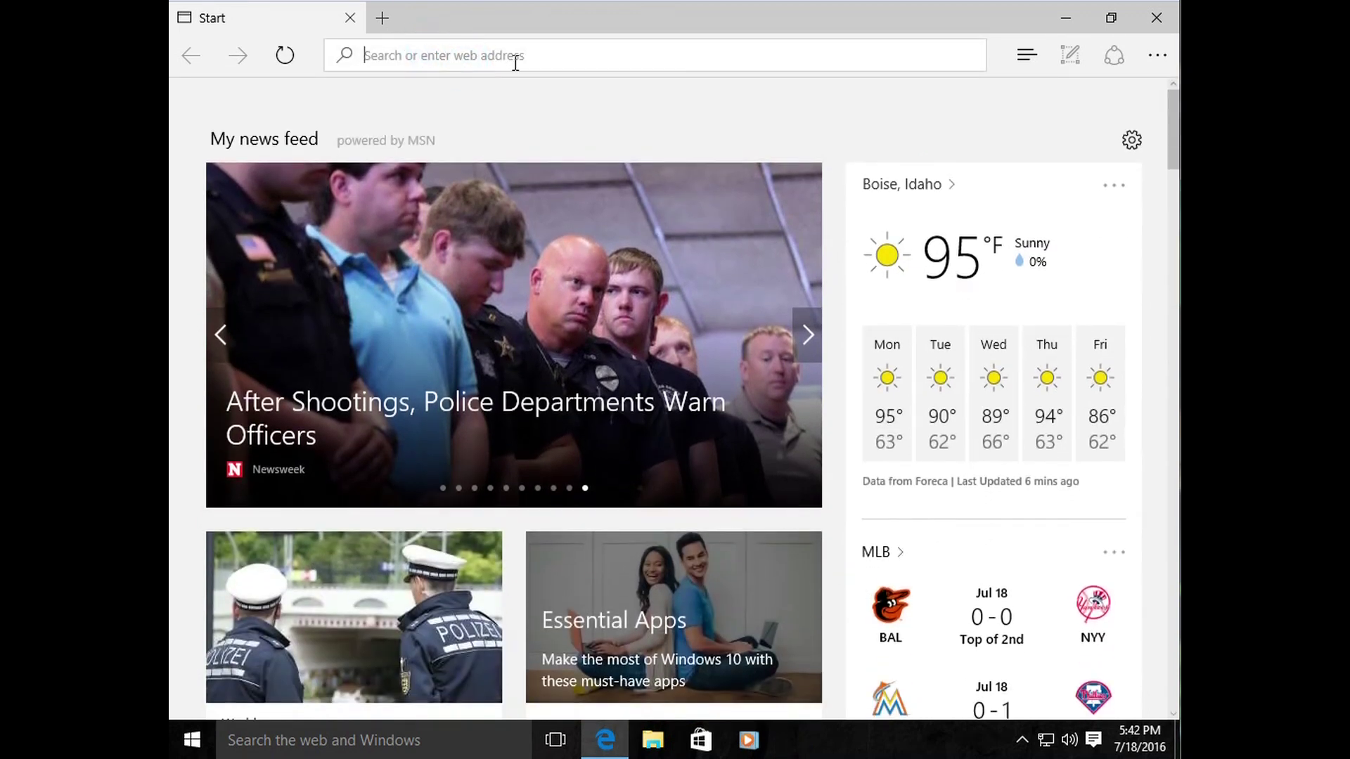
click(514, 59)
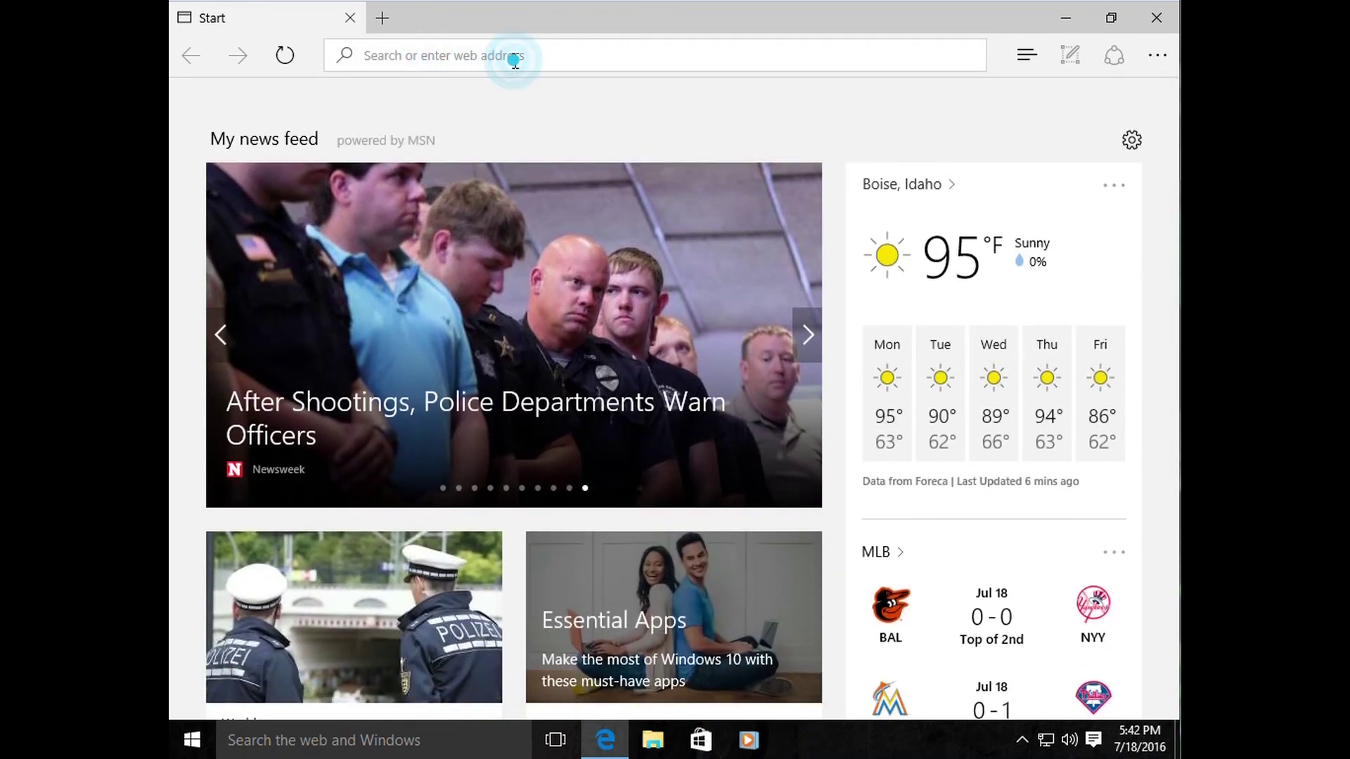
text(gmail)
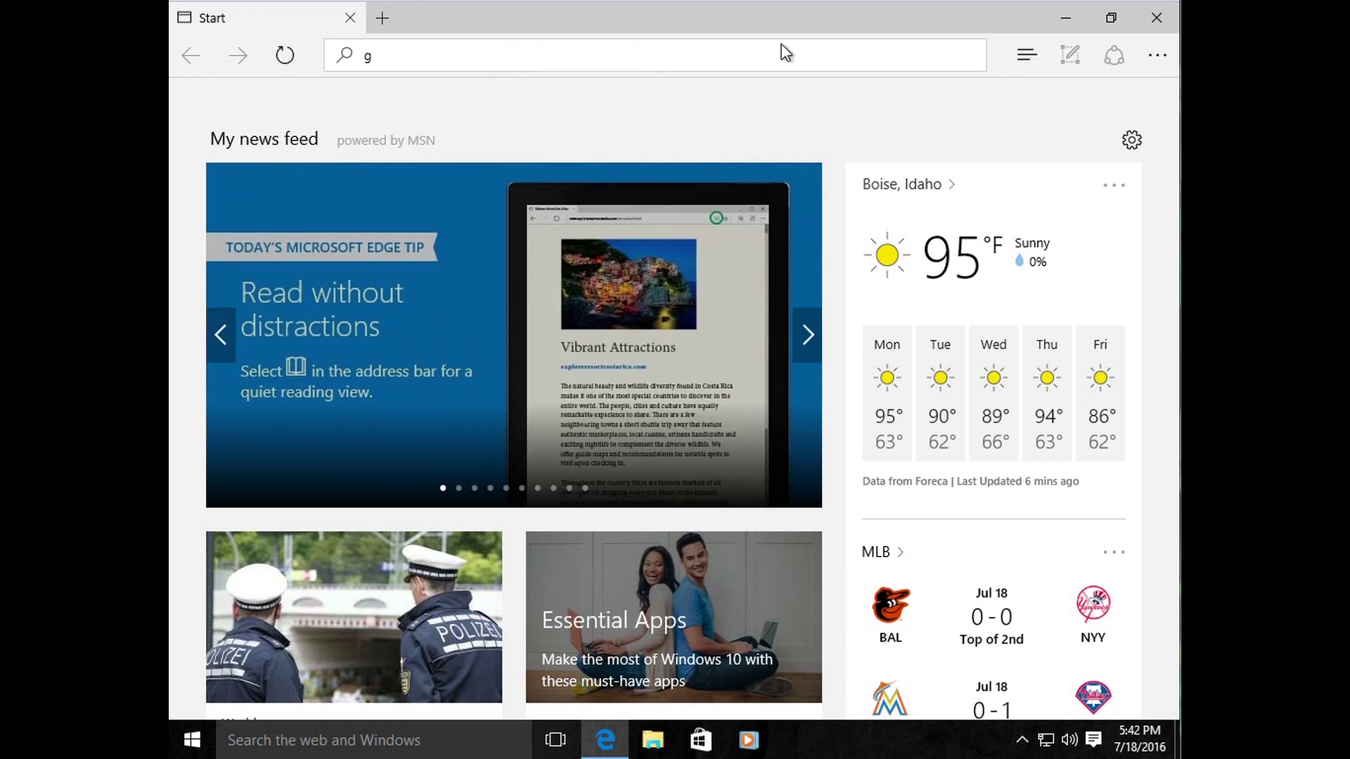
text(.com)
key(Return)
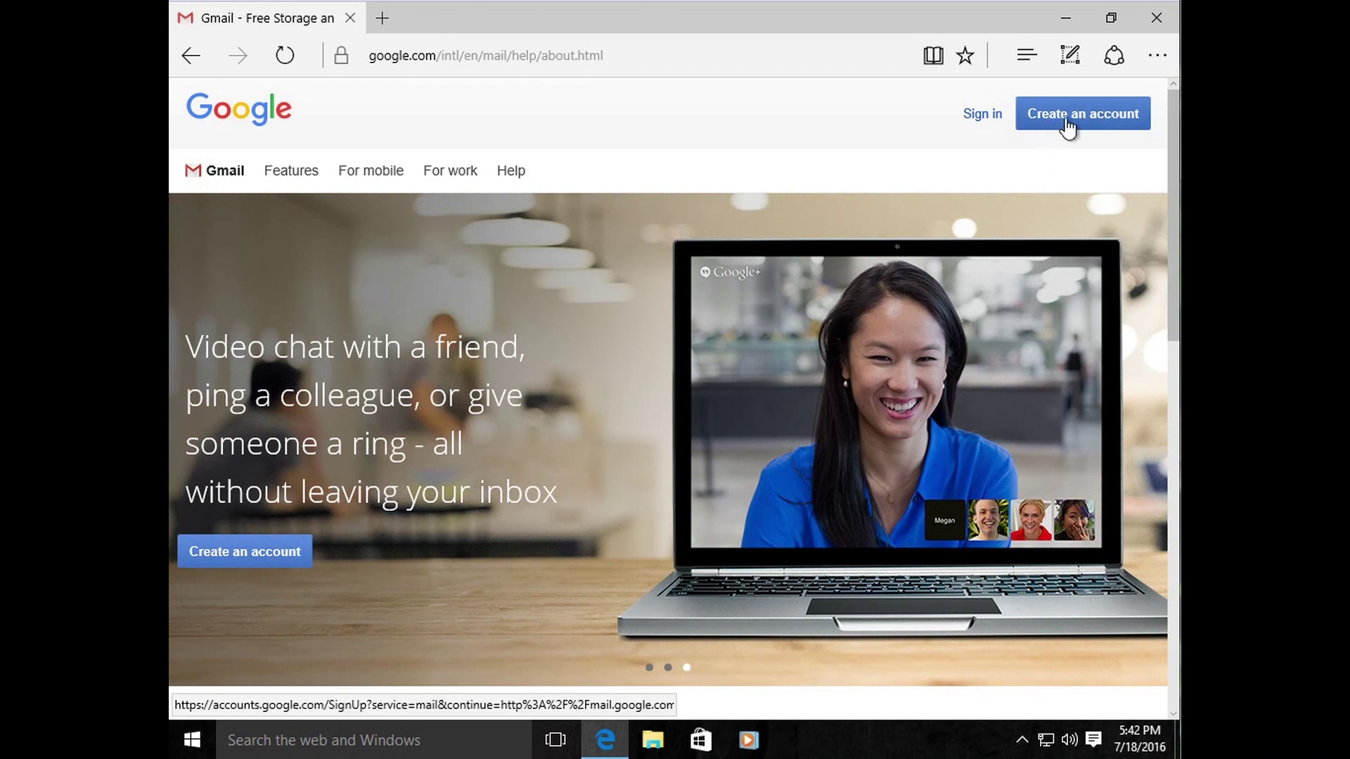
Step: Choose Create an account and click through the name, username, password and current email fields
click(1066, 124)
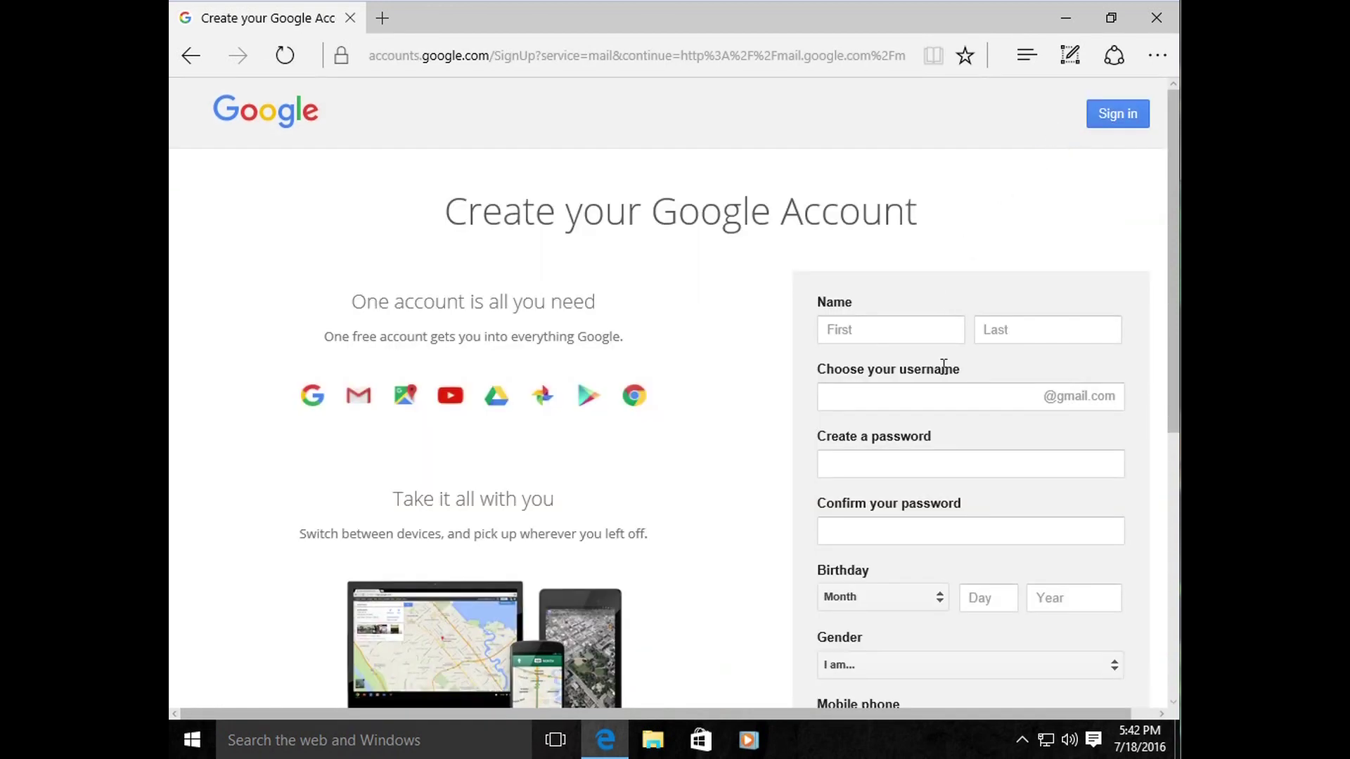
click(929, 331)
click(1015, 332)
click(946, 418)
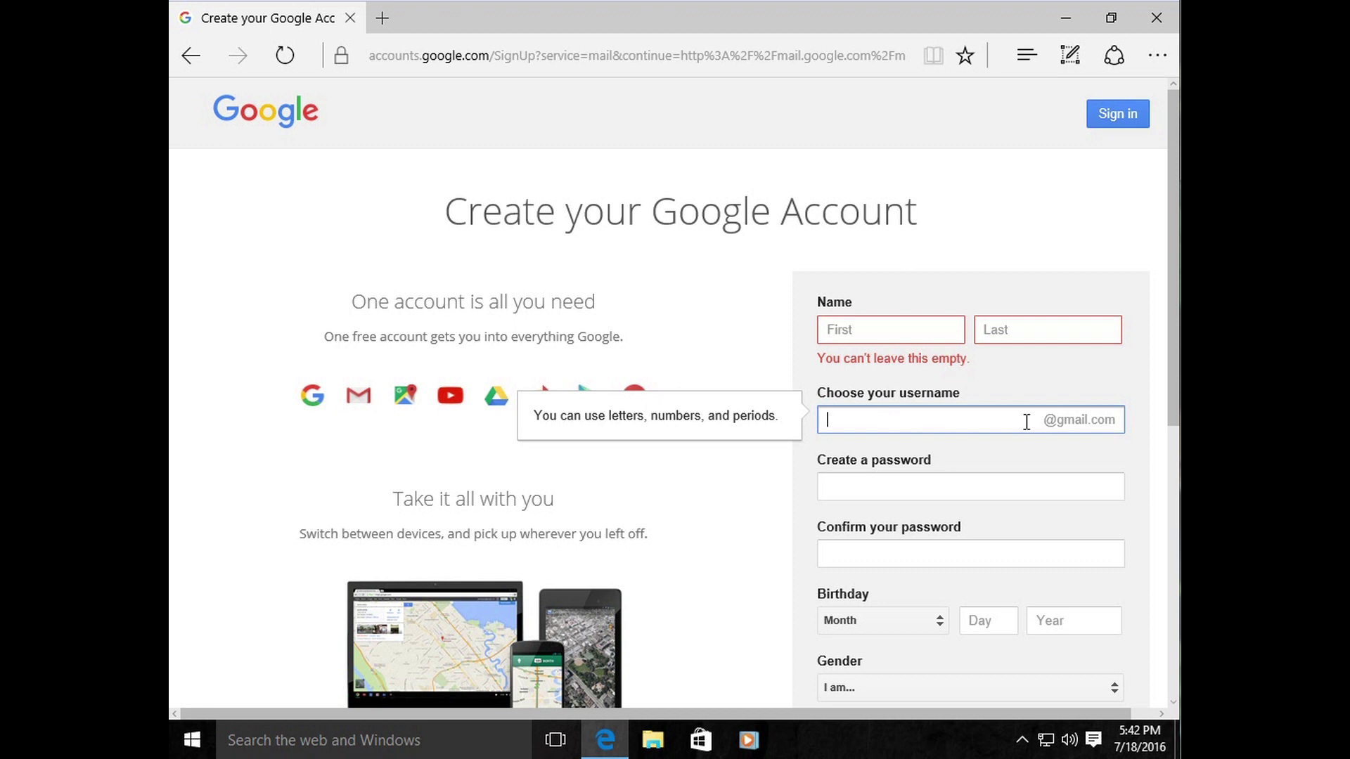
click(985, 478)
click(975, 578)
scroll(995, 568, down, 3)
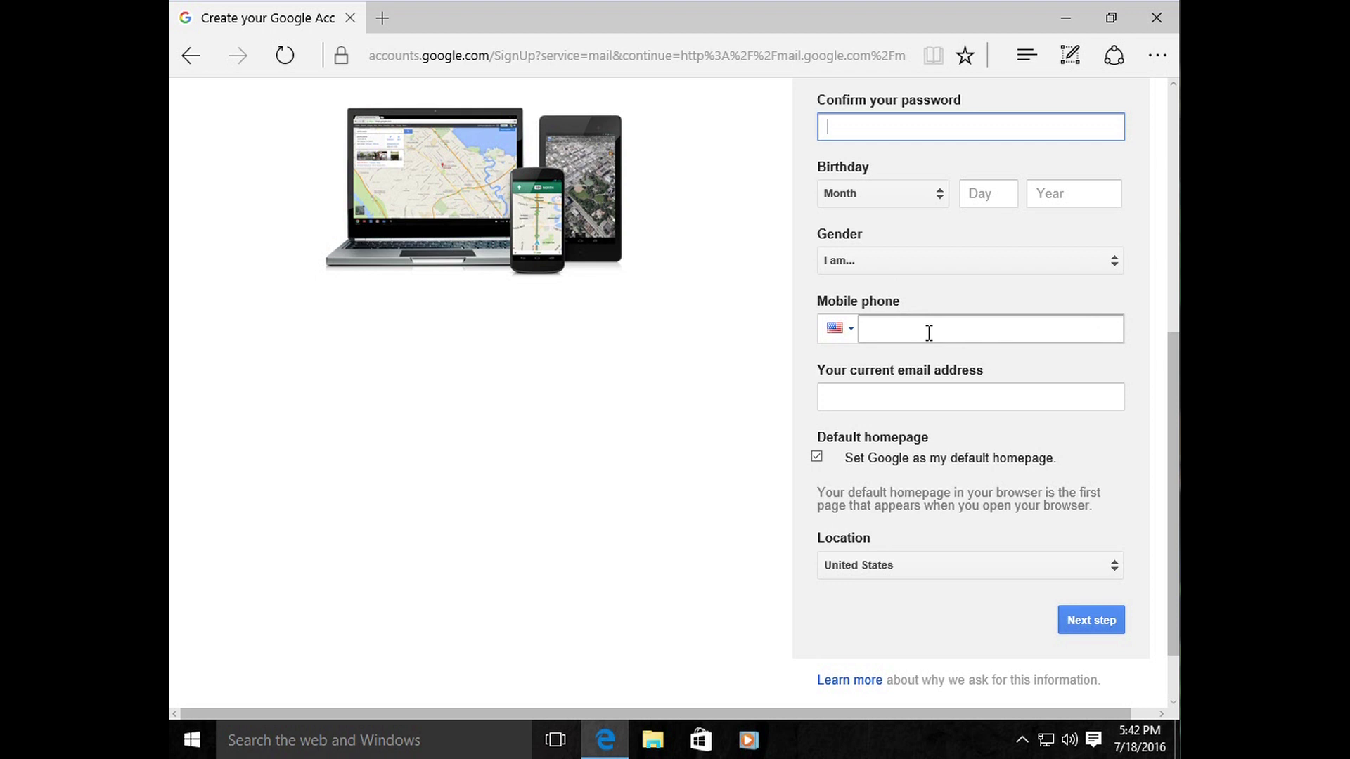
click(931, 396)
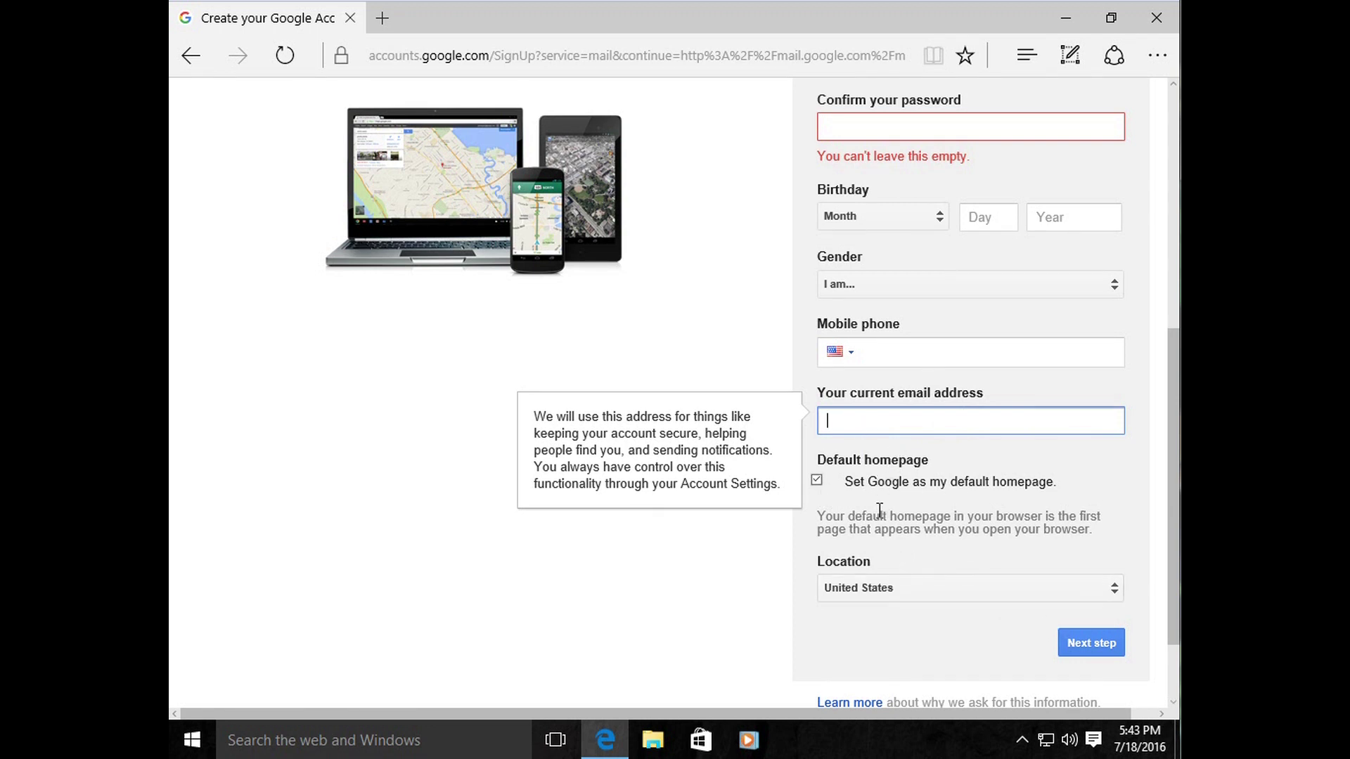
Step: Scroll the signup form back up and clear the URL from the address bar
scroll(847, 415, up, 6)
scroll(752, 412, down, 1)
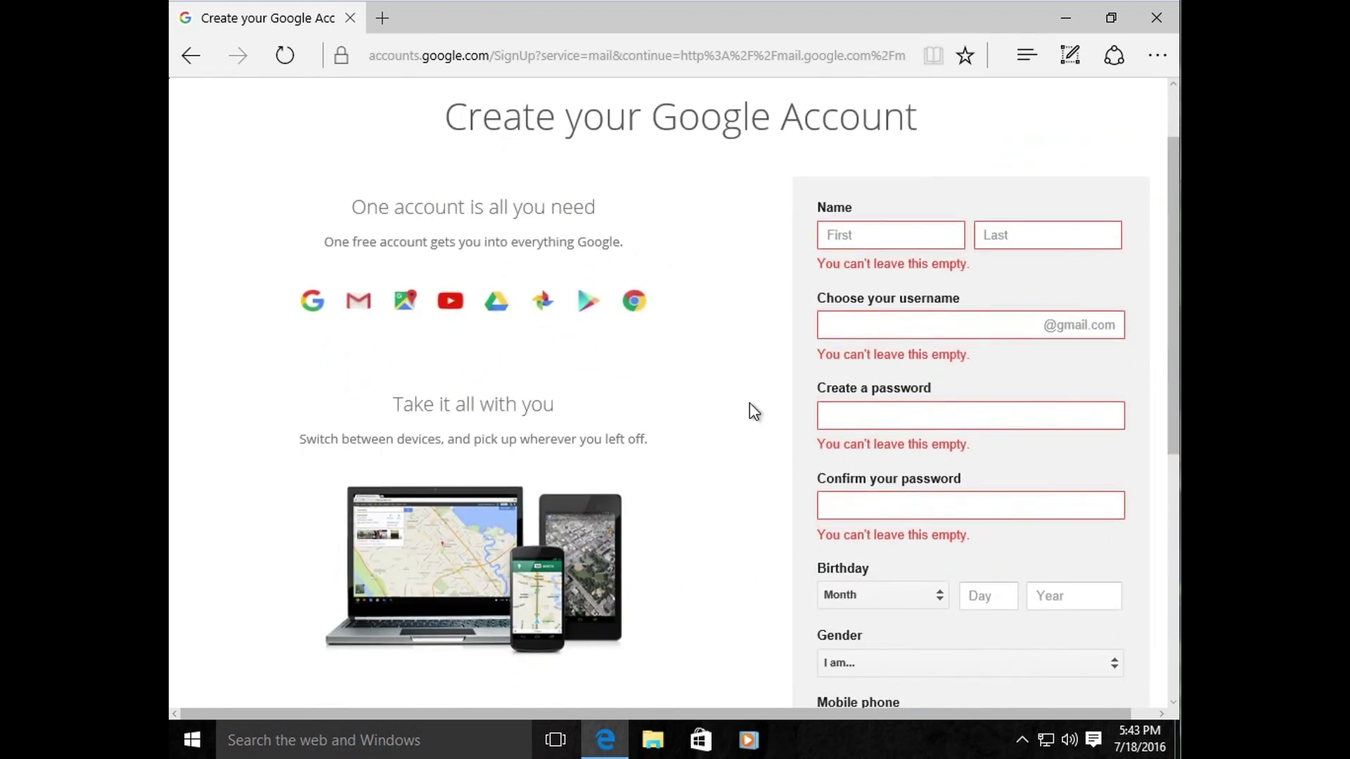
scroll(749, 403, up, 2)
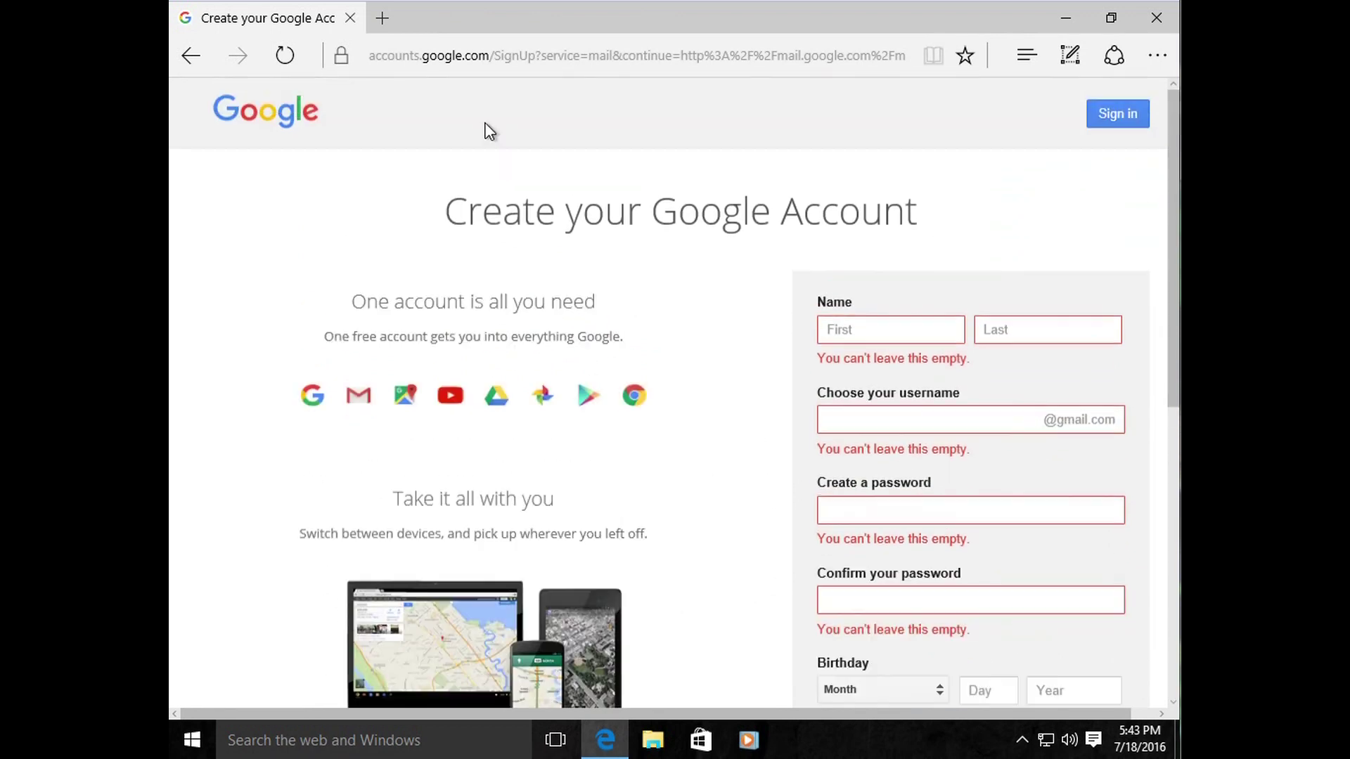
click(542, 58)
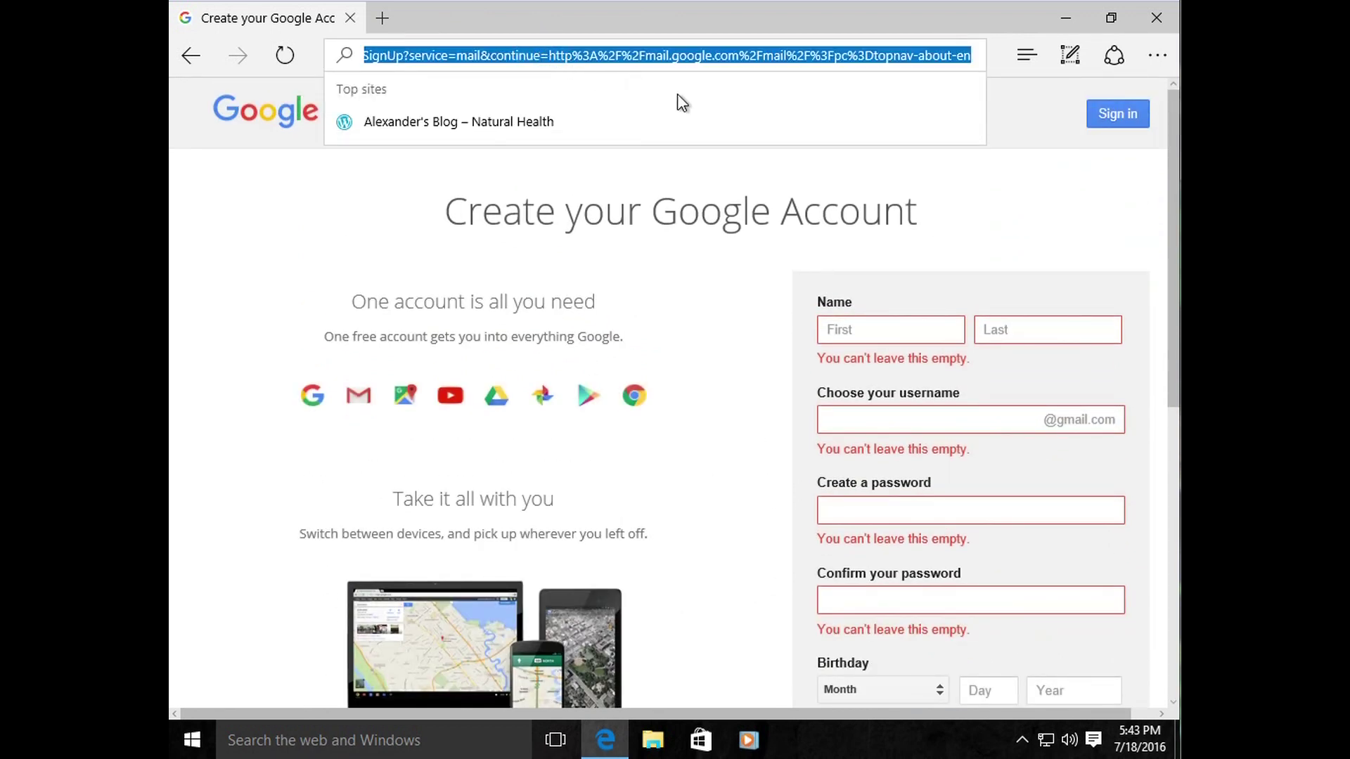
key(BackSpace)
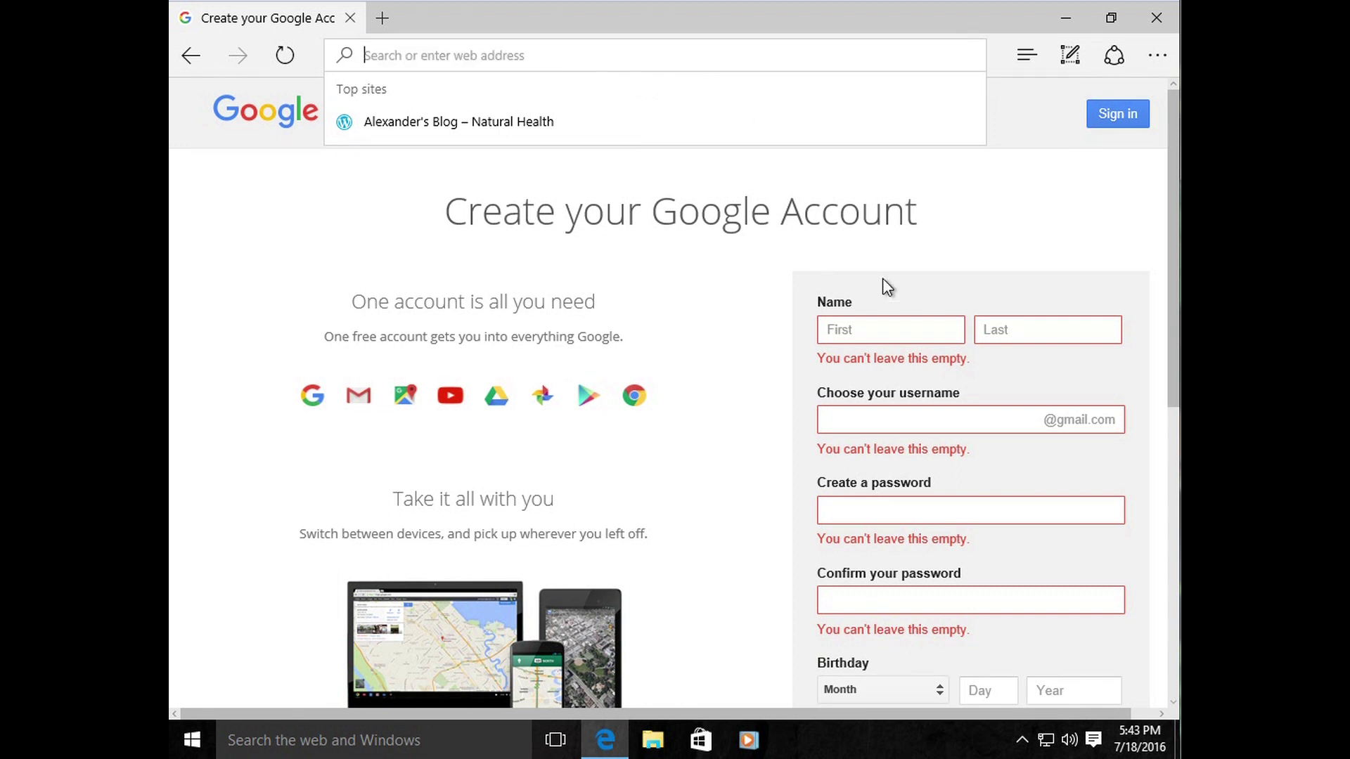
Step: Go to outlook.com in the address bar
click(490, 59)
text(outlo)
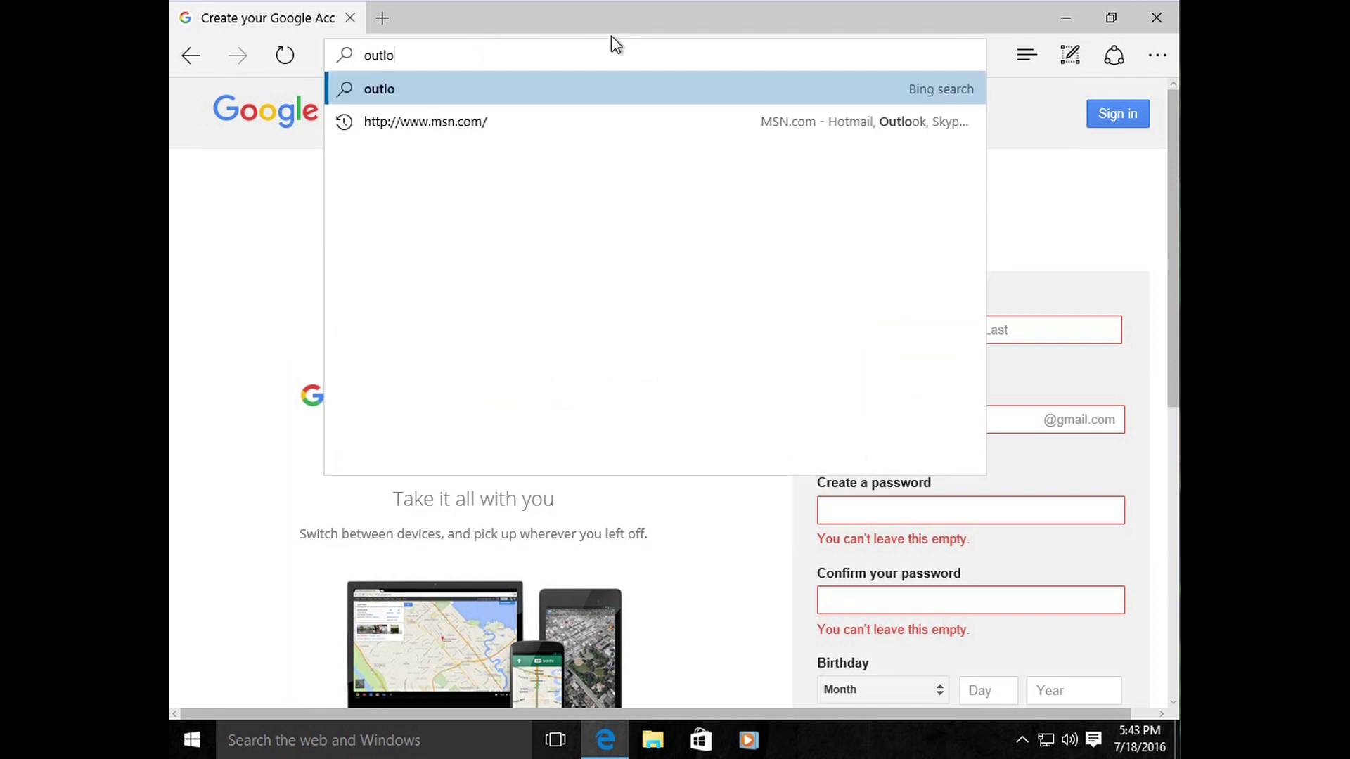
text(ok.com)
key(Return)
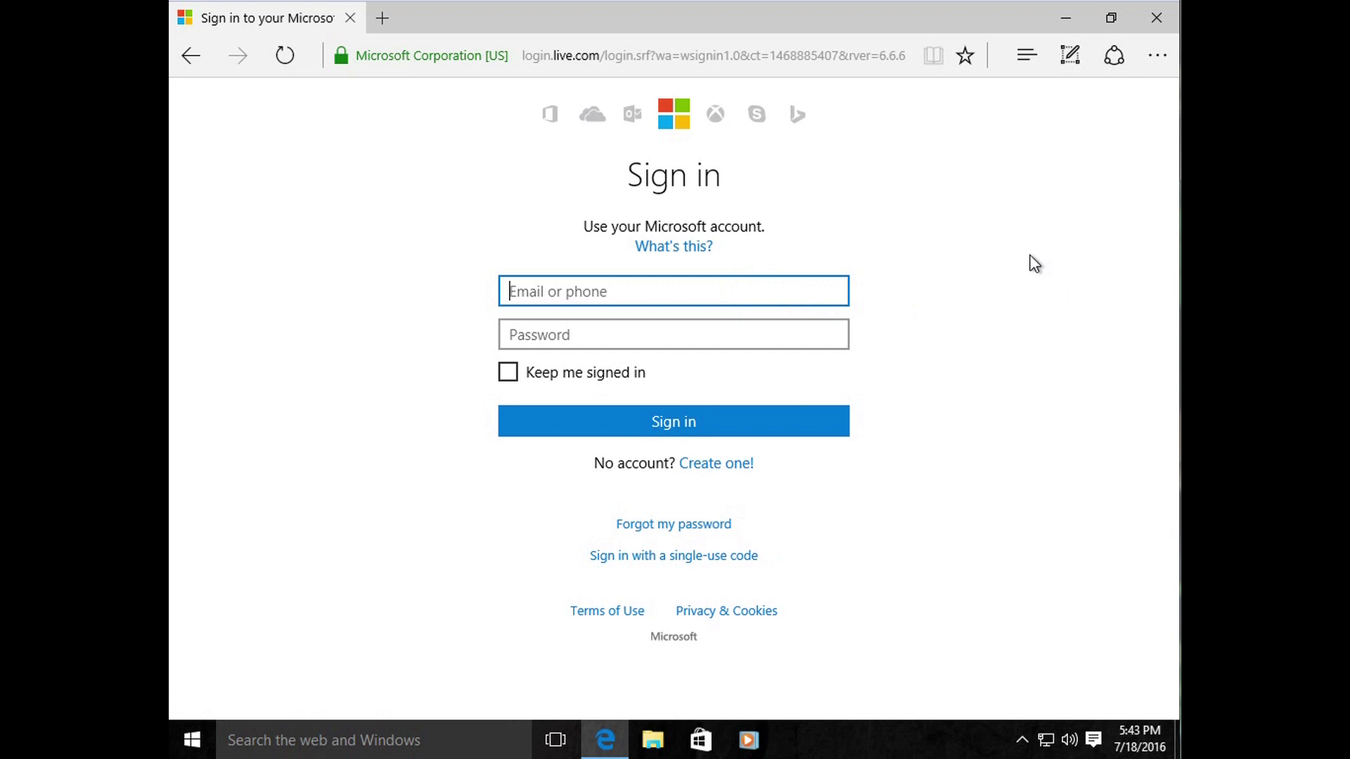
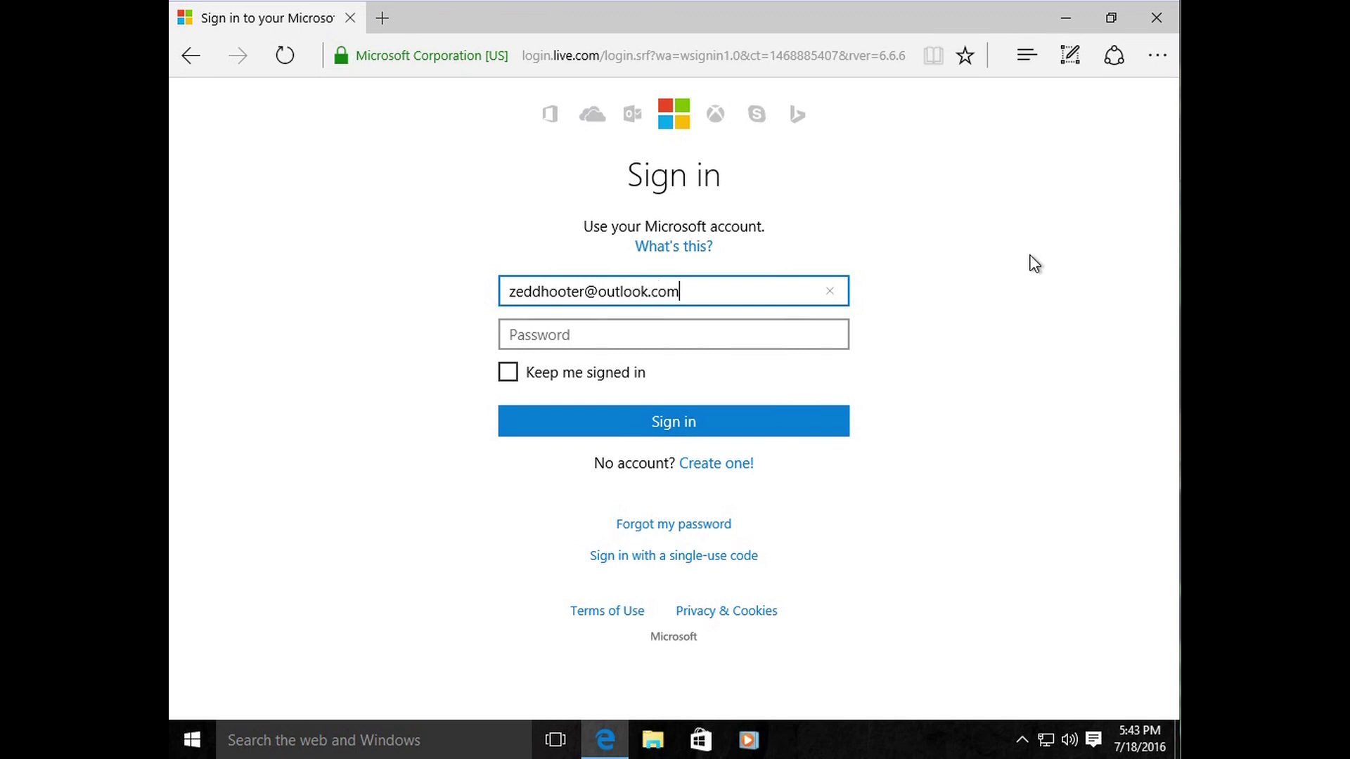
Step: Enter the account email and password and sign in to Outlook Mail
key(Tab)
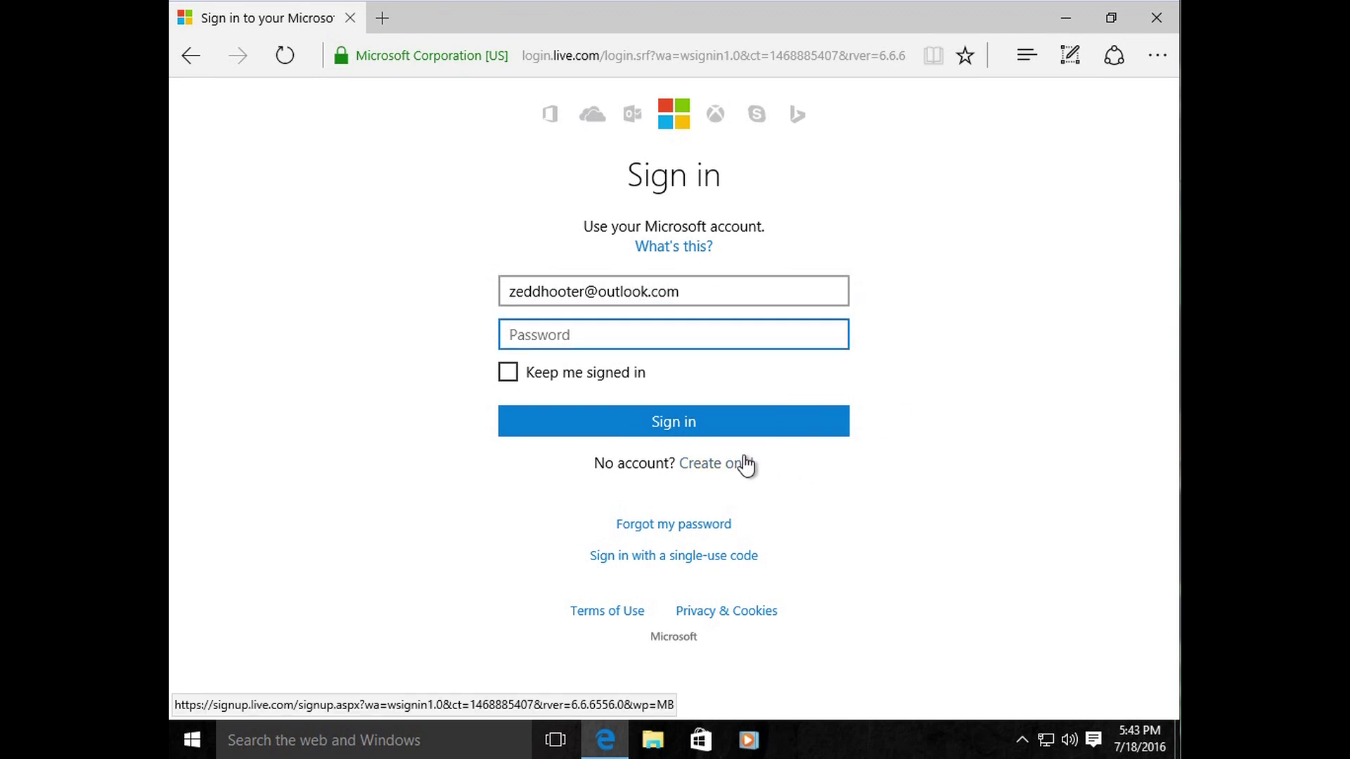
click(675, 334)
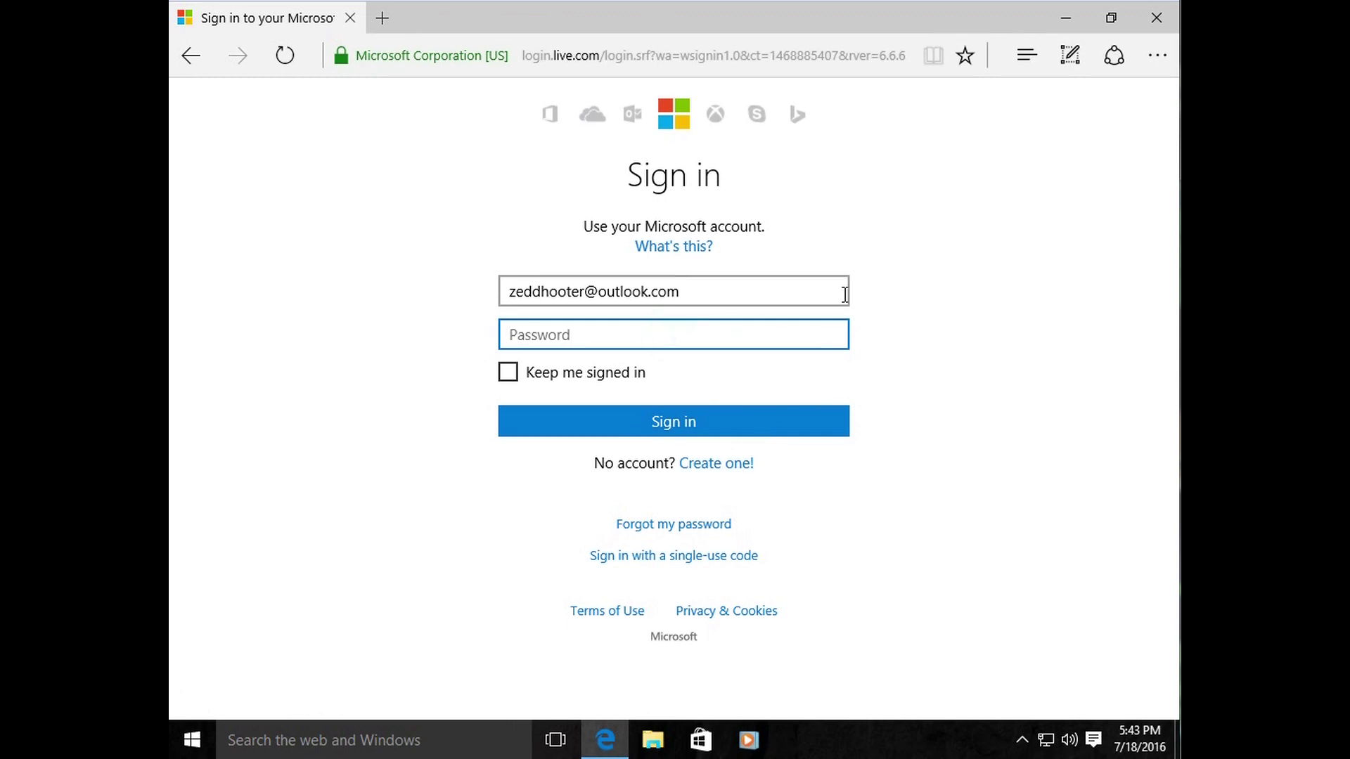
text(•)
key(Return)
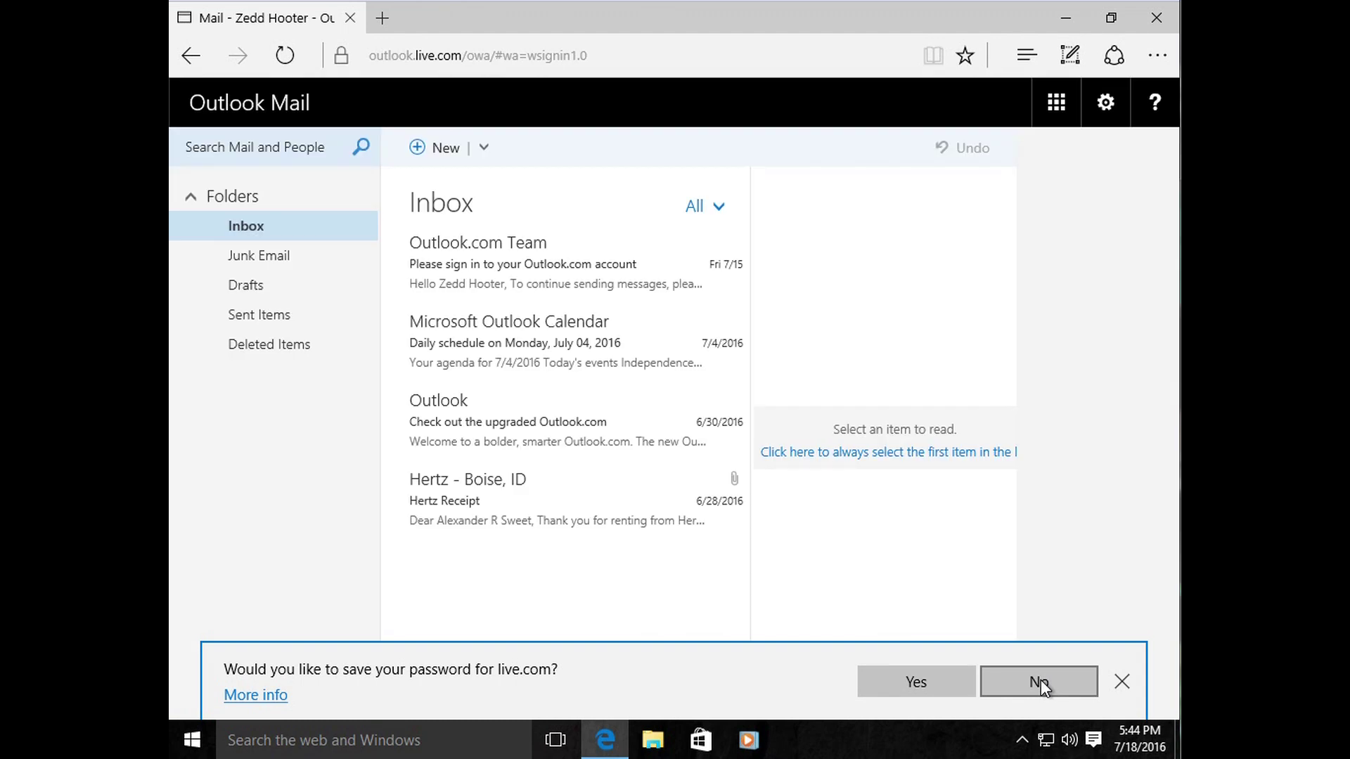
Step: Decline saving the password, view Junk Email and Sent Items, then return to the Inbox
click(1040, 679)
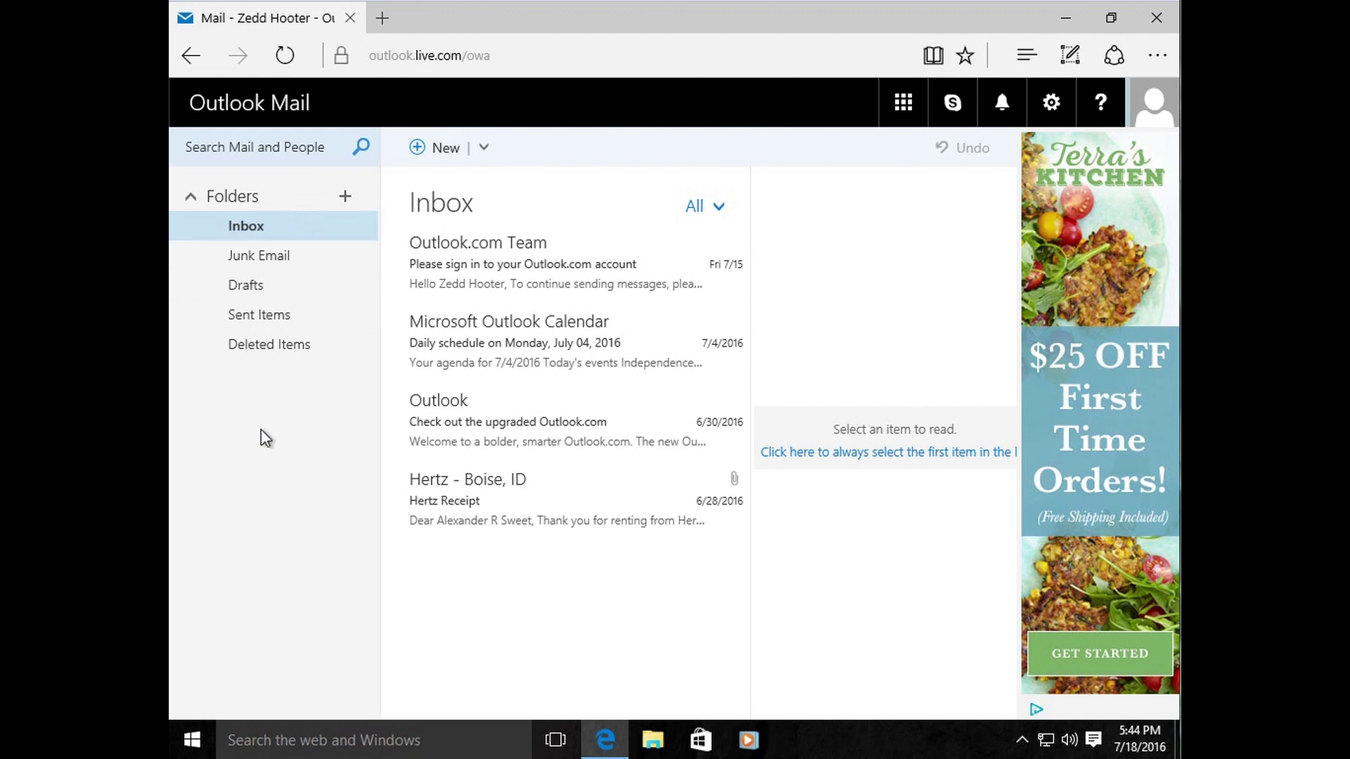
click(269, 257)
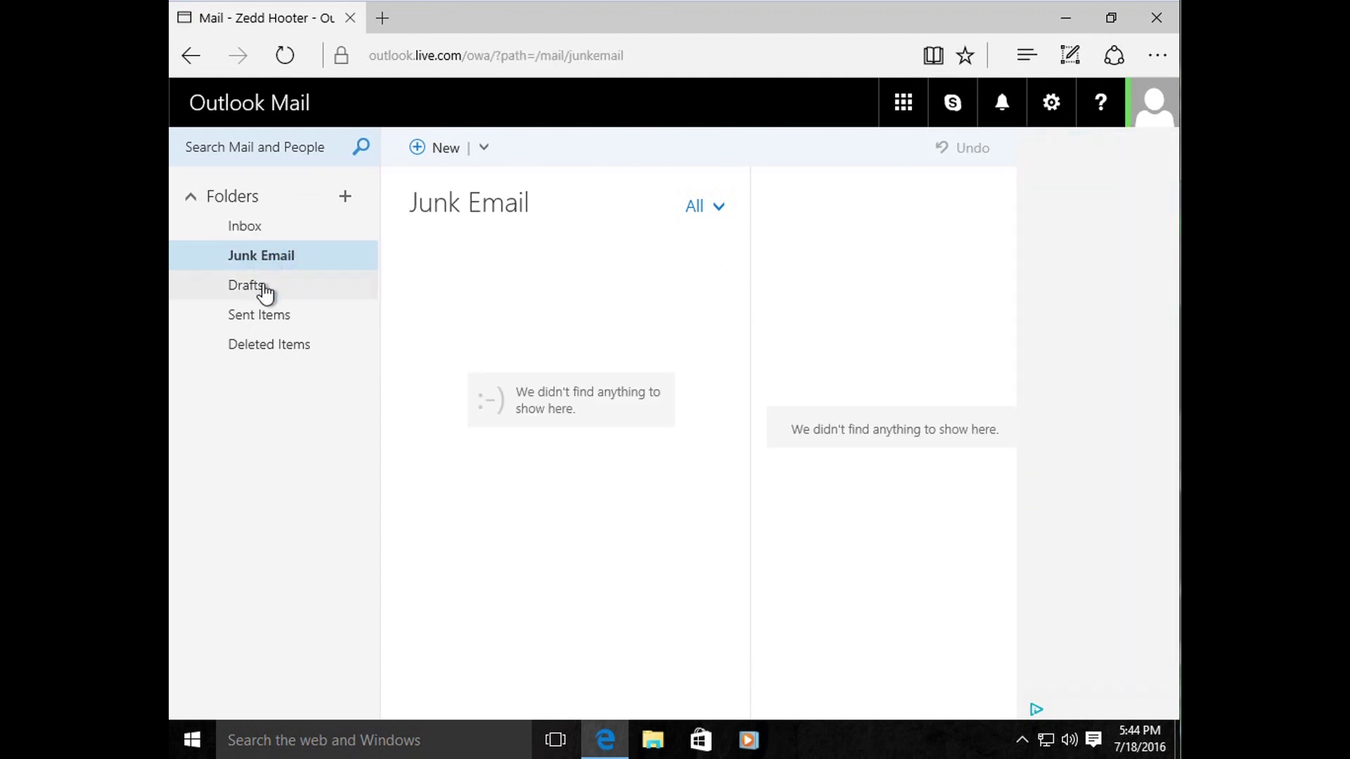
click(267, 315)
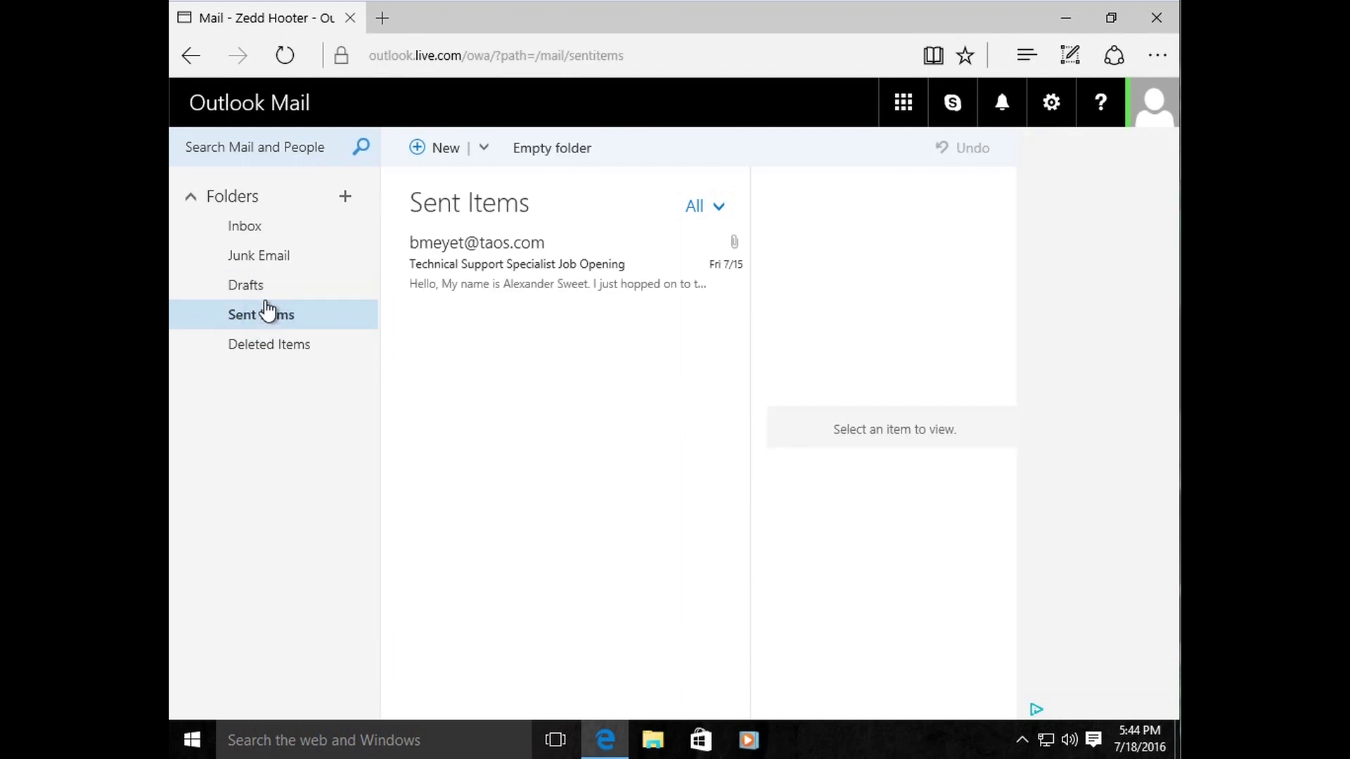
click(243, 232)
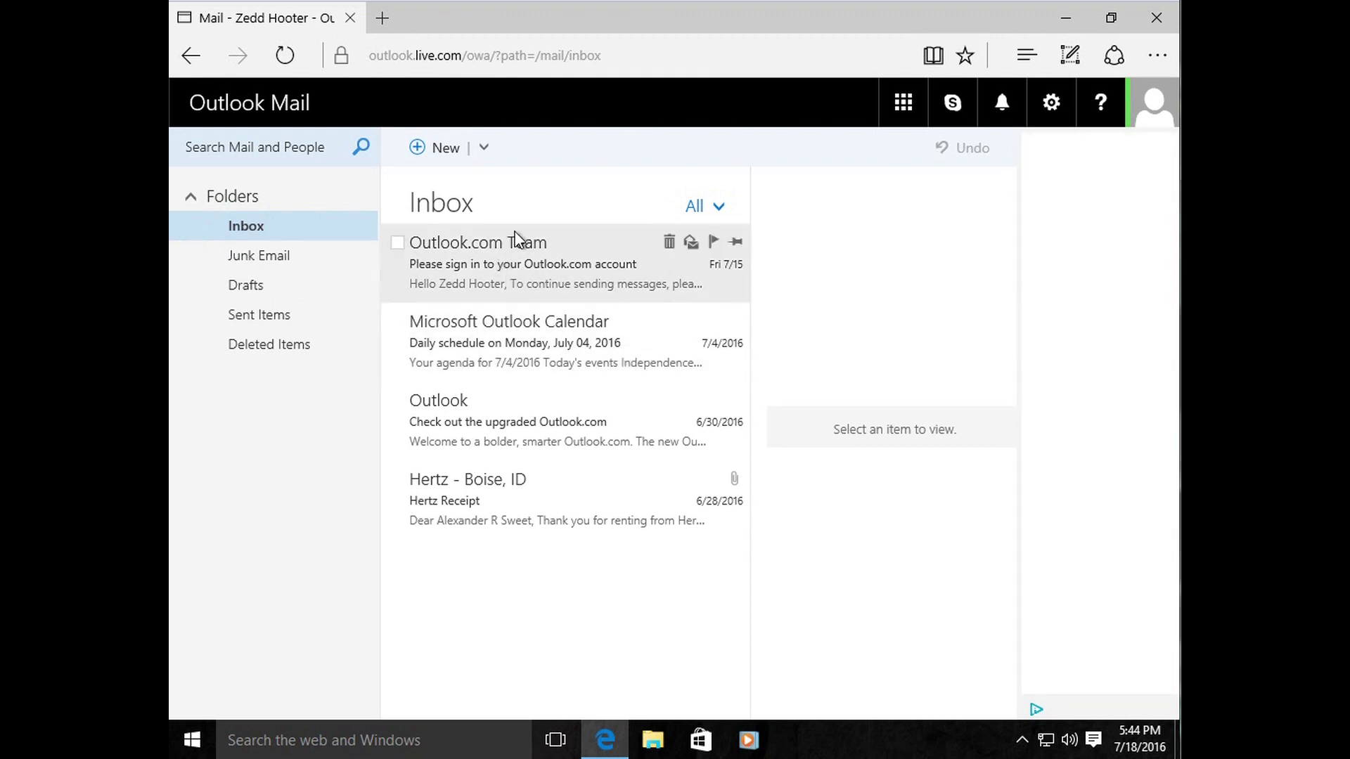
Step: Start a new email and try its recipient, subject and body fields
click(423, 156)
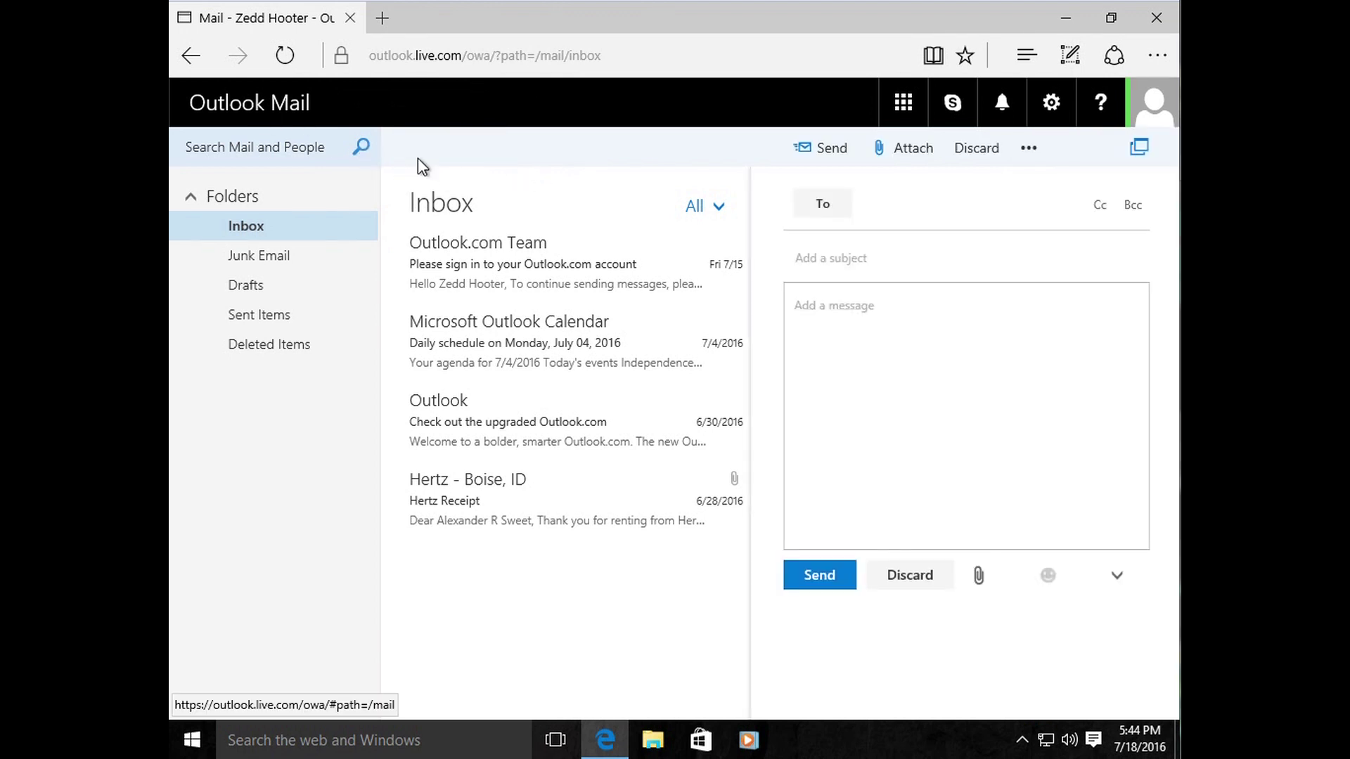
click(890, 209)
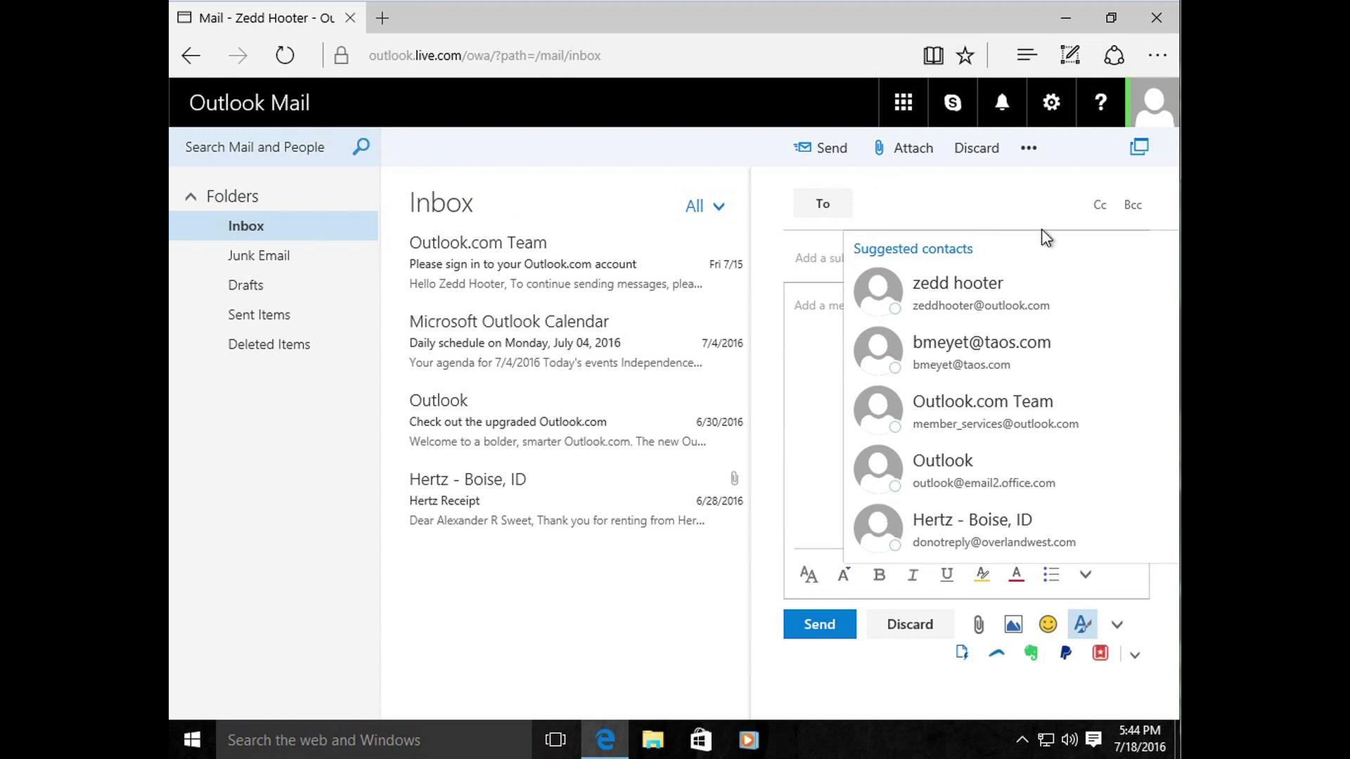
click(819, 260)
click(905, 301)
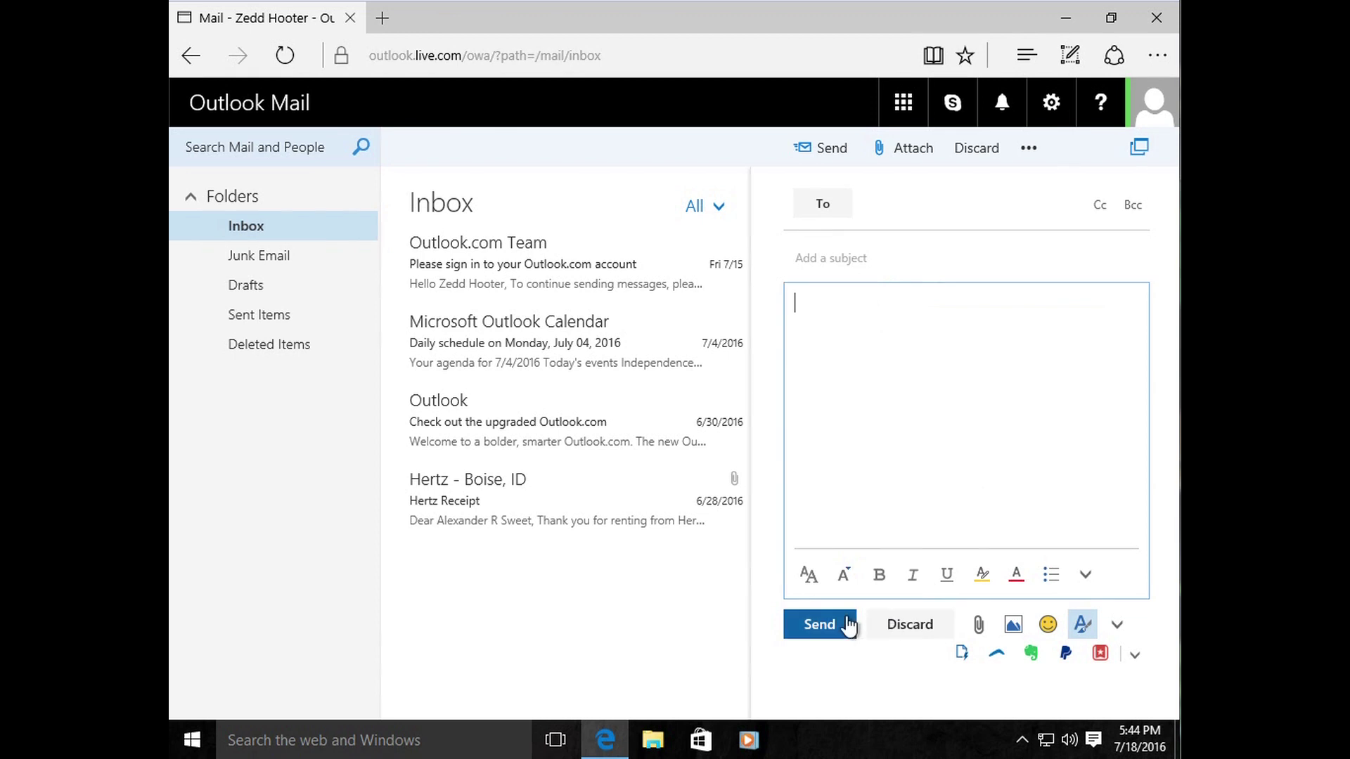
click(845, 306)
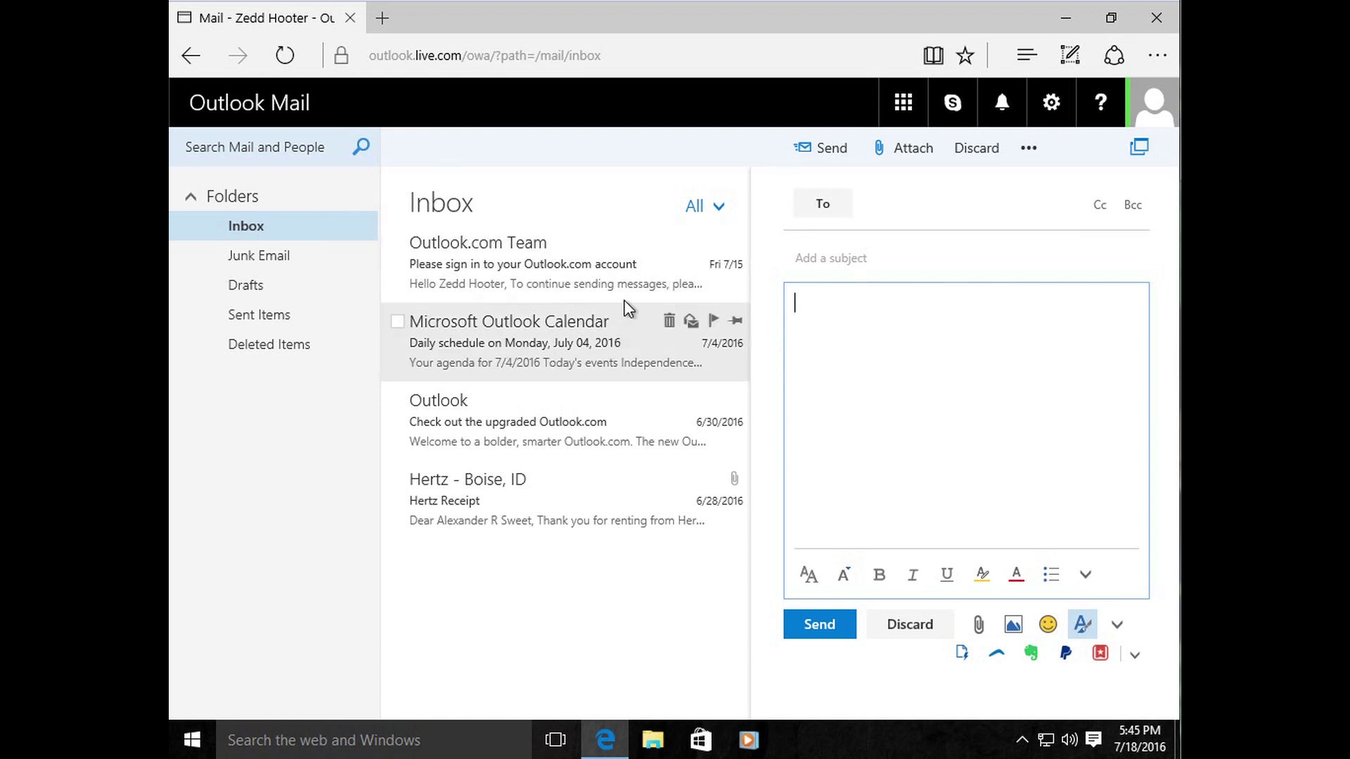
click(192, 58)
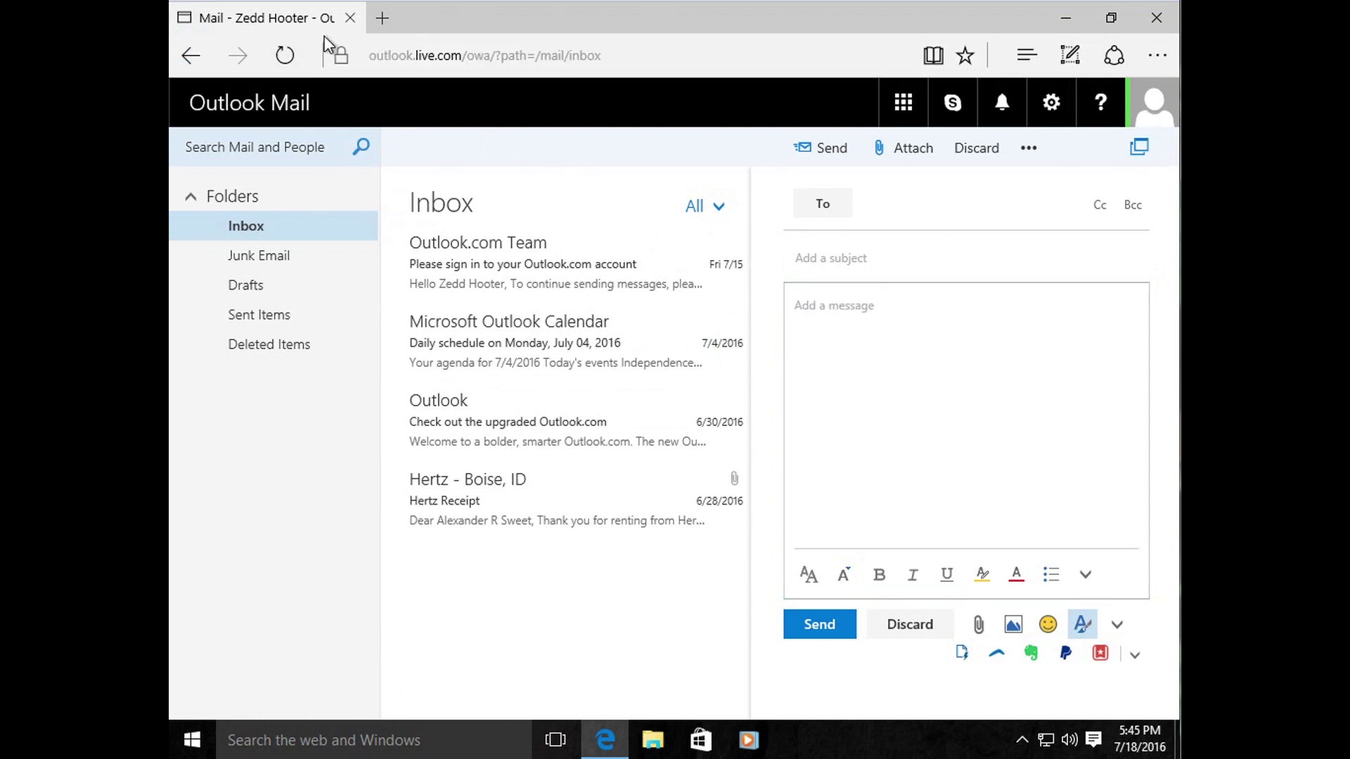
Step: Address the email to the account's own address, with subject and body 'test', and send it
click(884, 205)
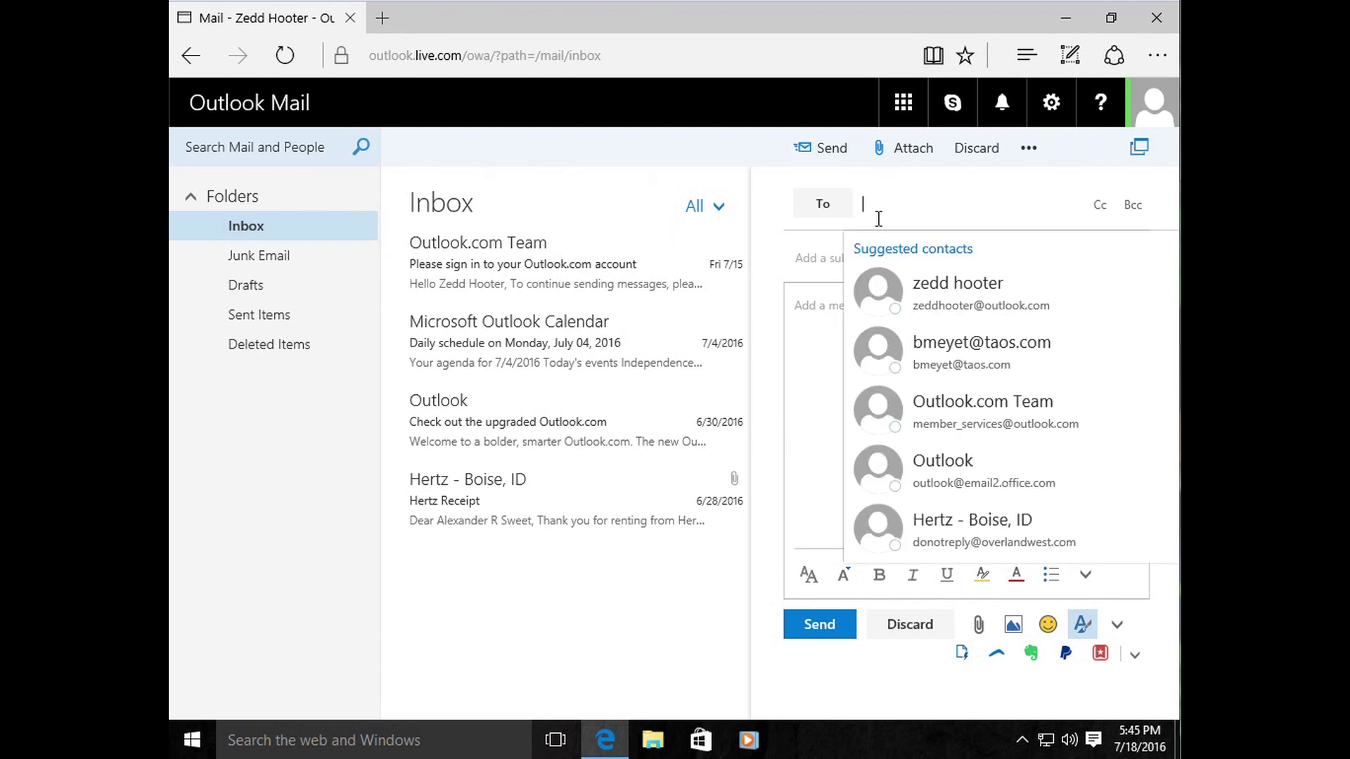
click(945, 299)
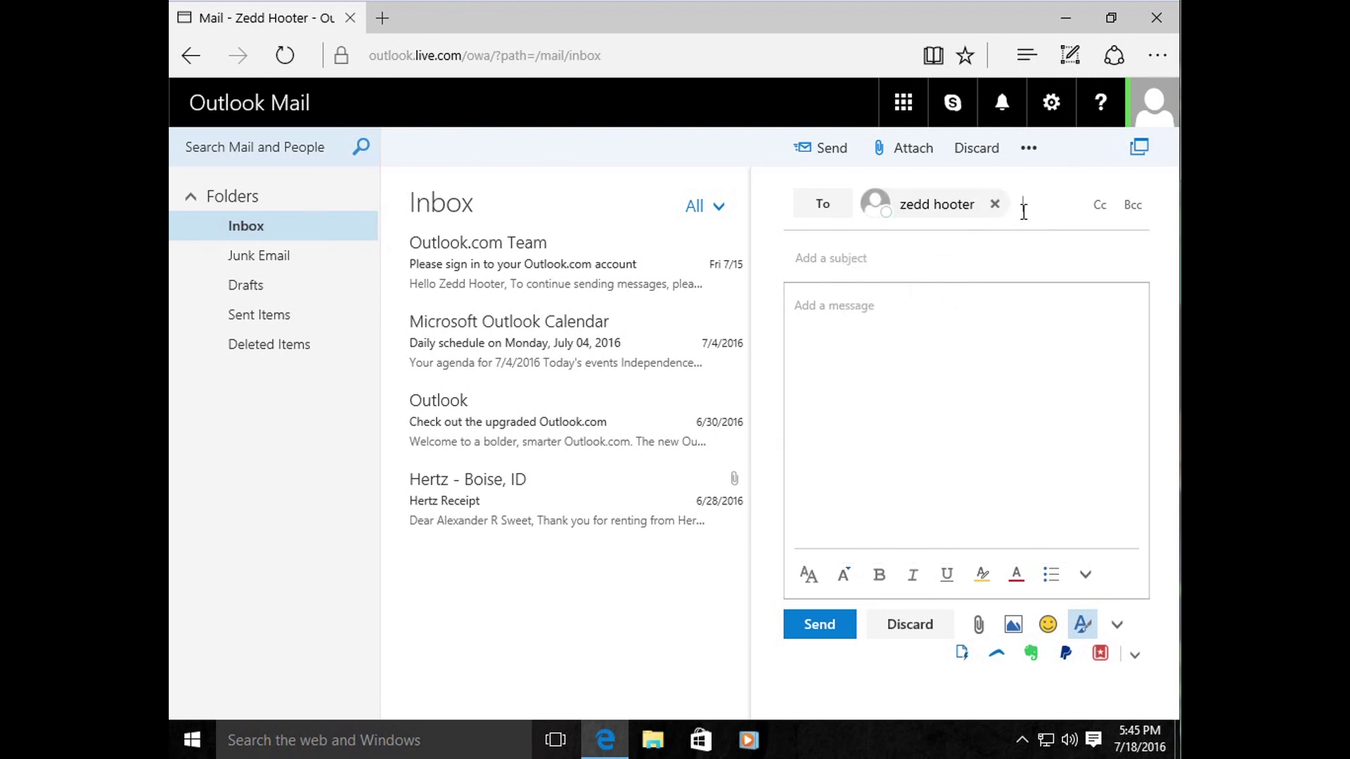
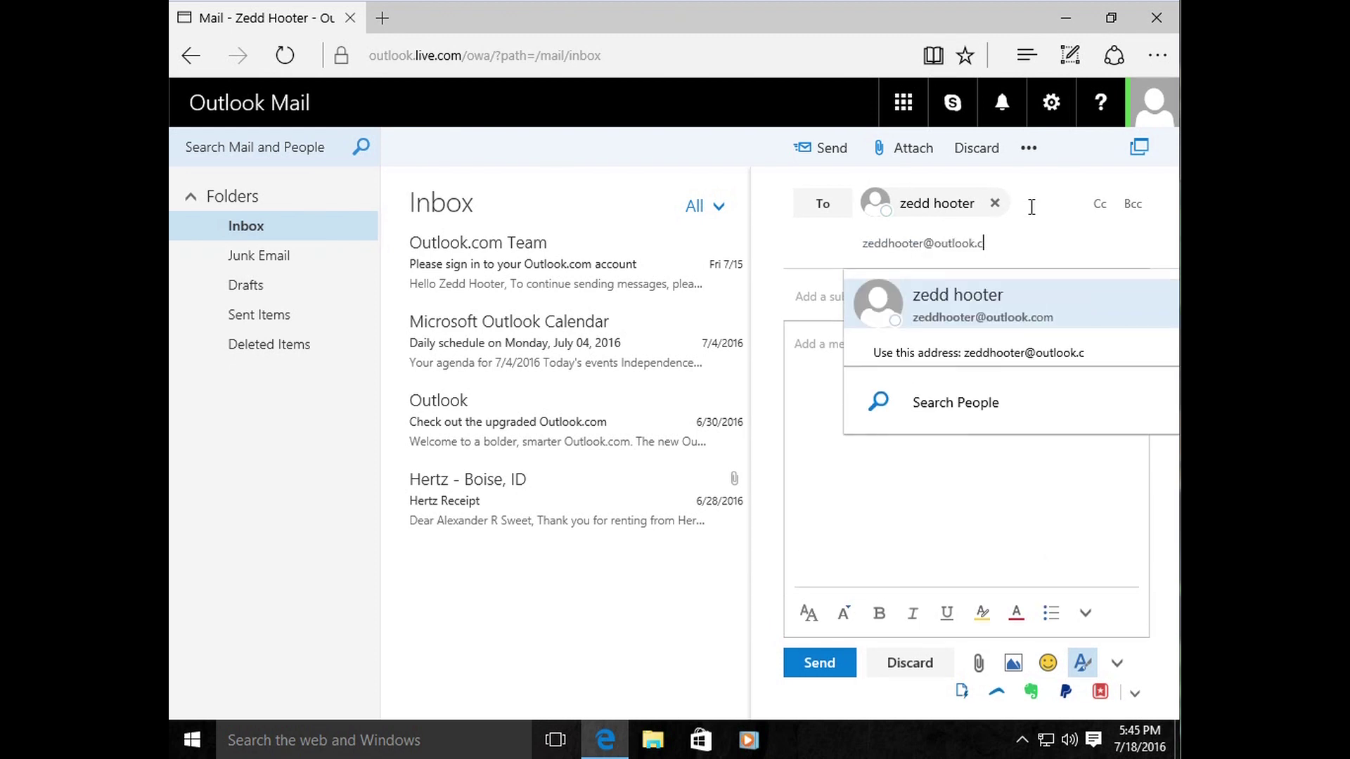
key(Return)
key(Tab)
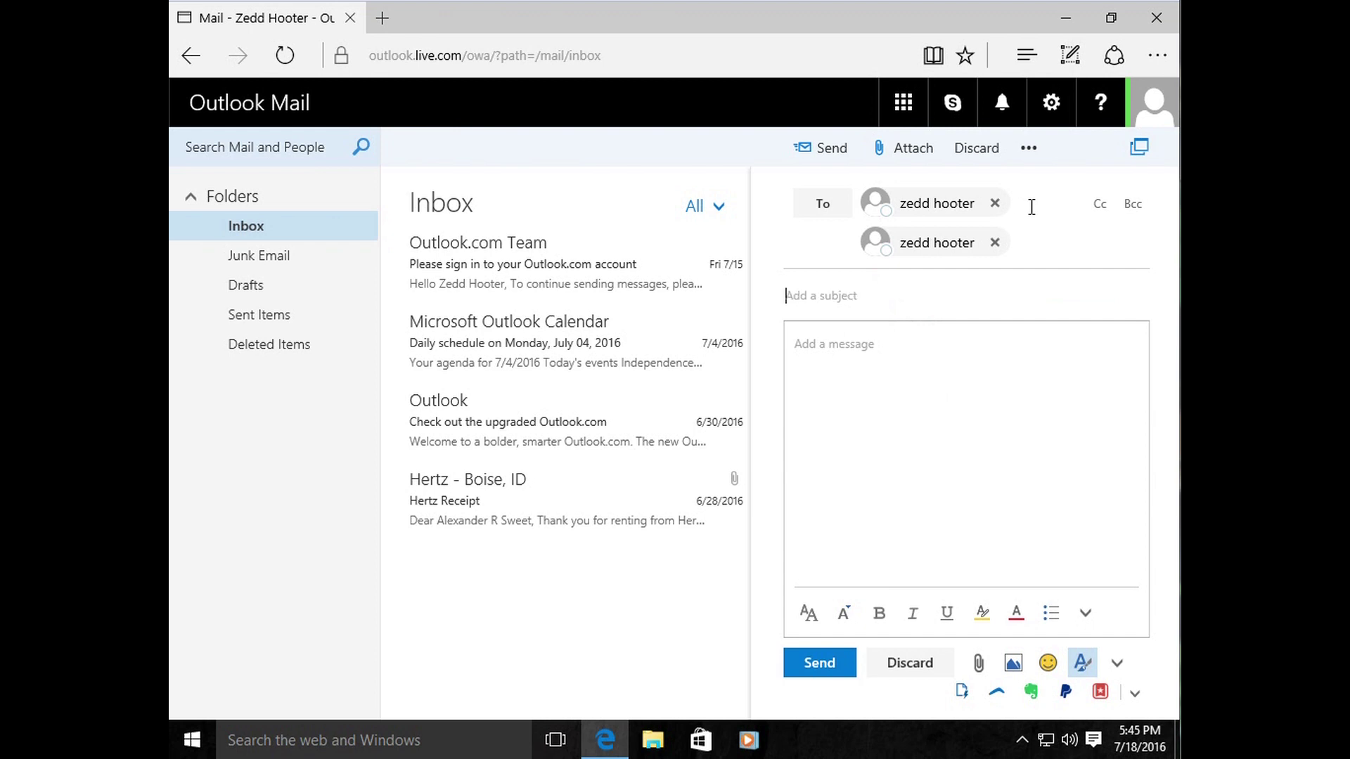
text(test)
key(Tab)
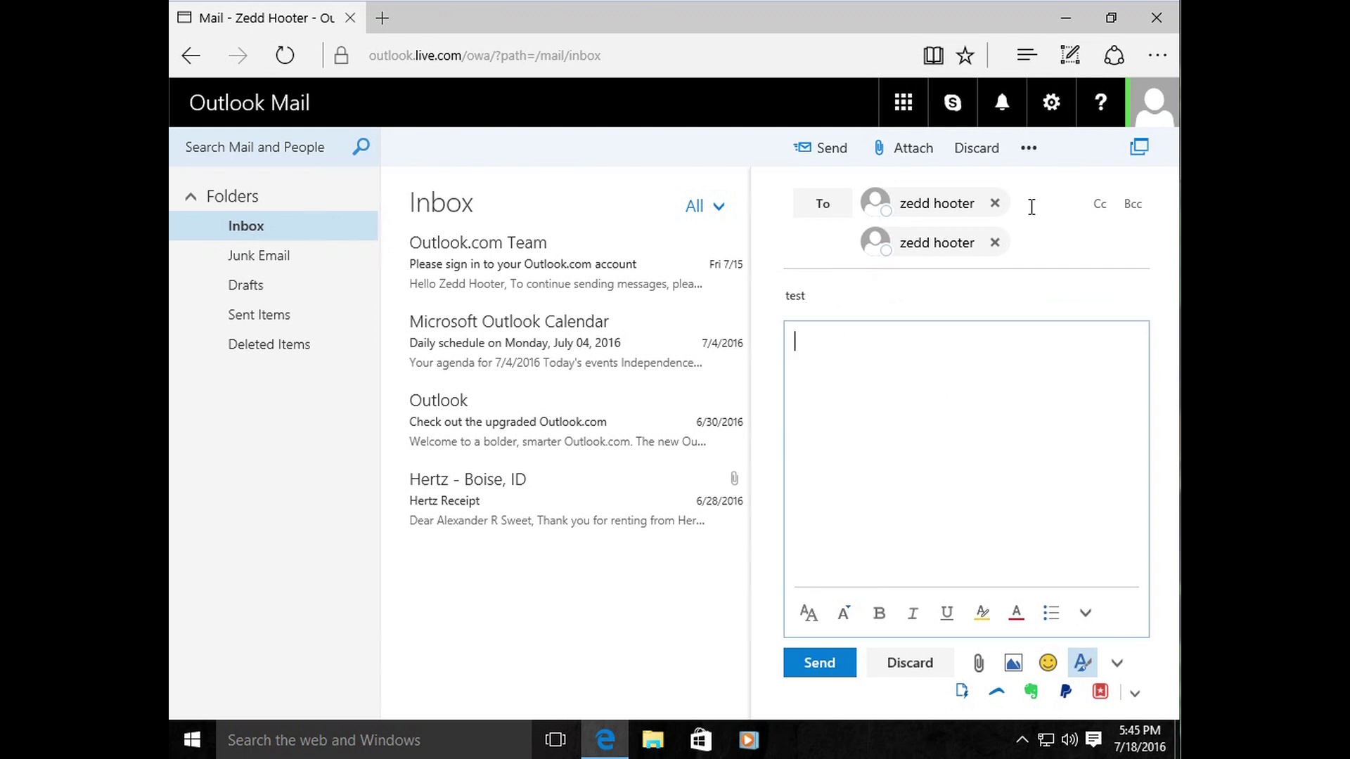
click(833, 663)
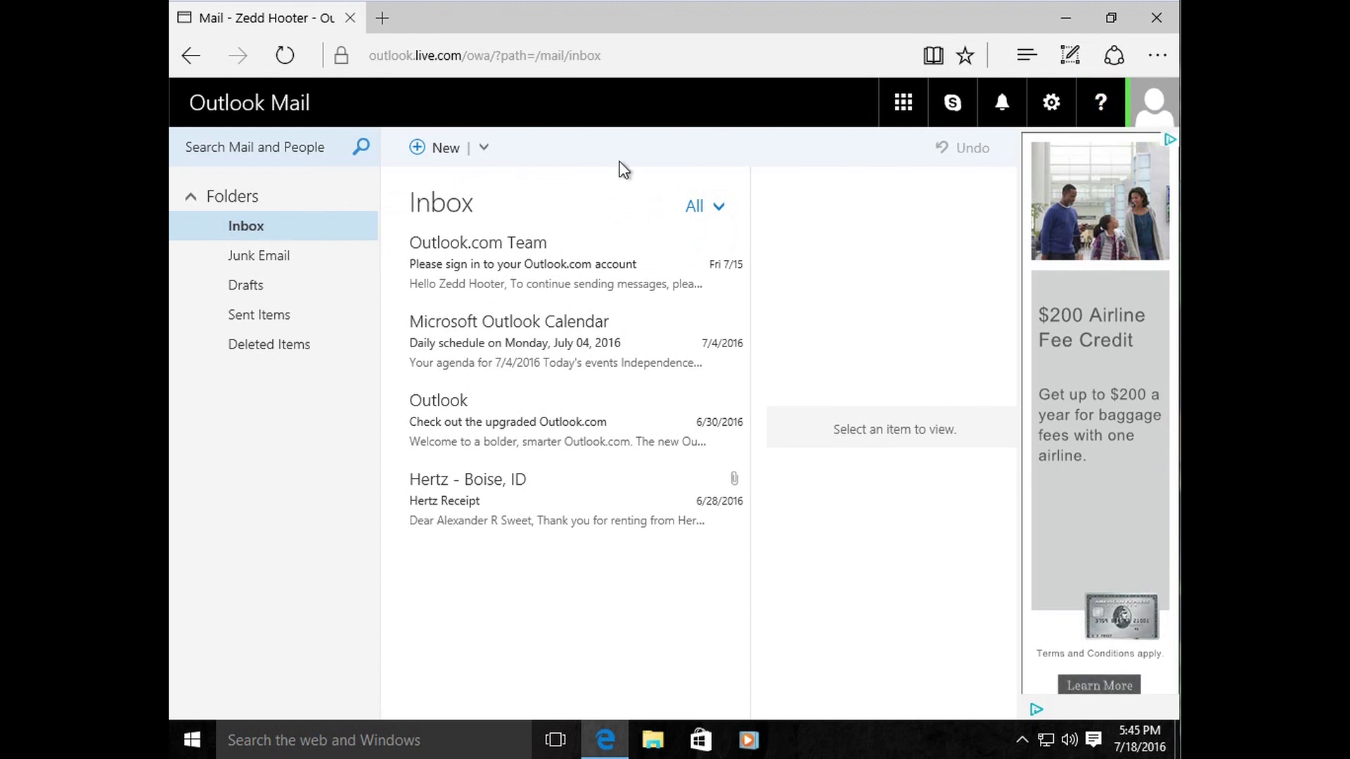
Step: Sign out of the Outlook.com account from the profile picture menu
click(1167, 113)
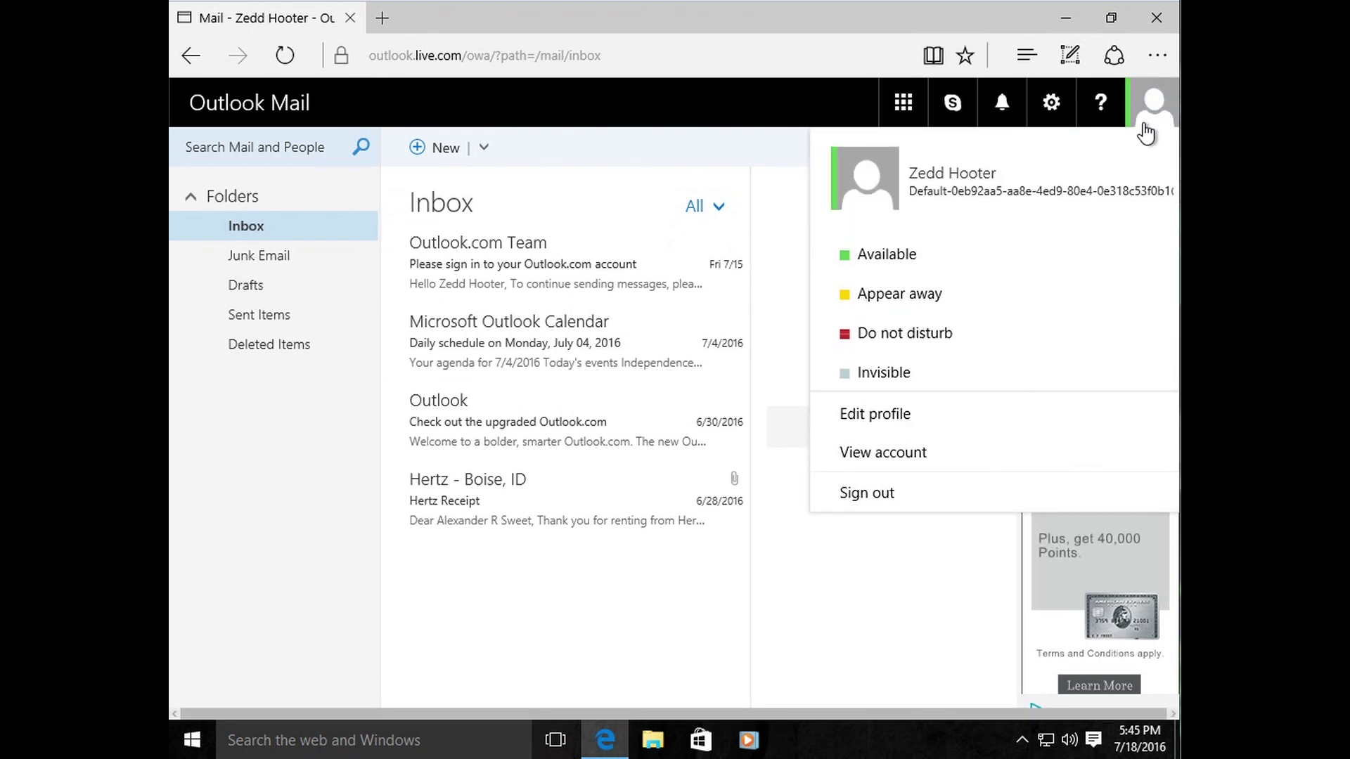
click(861, 453)
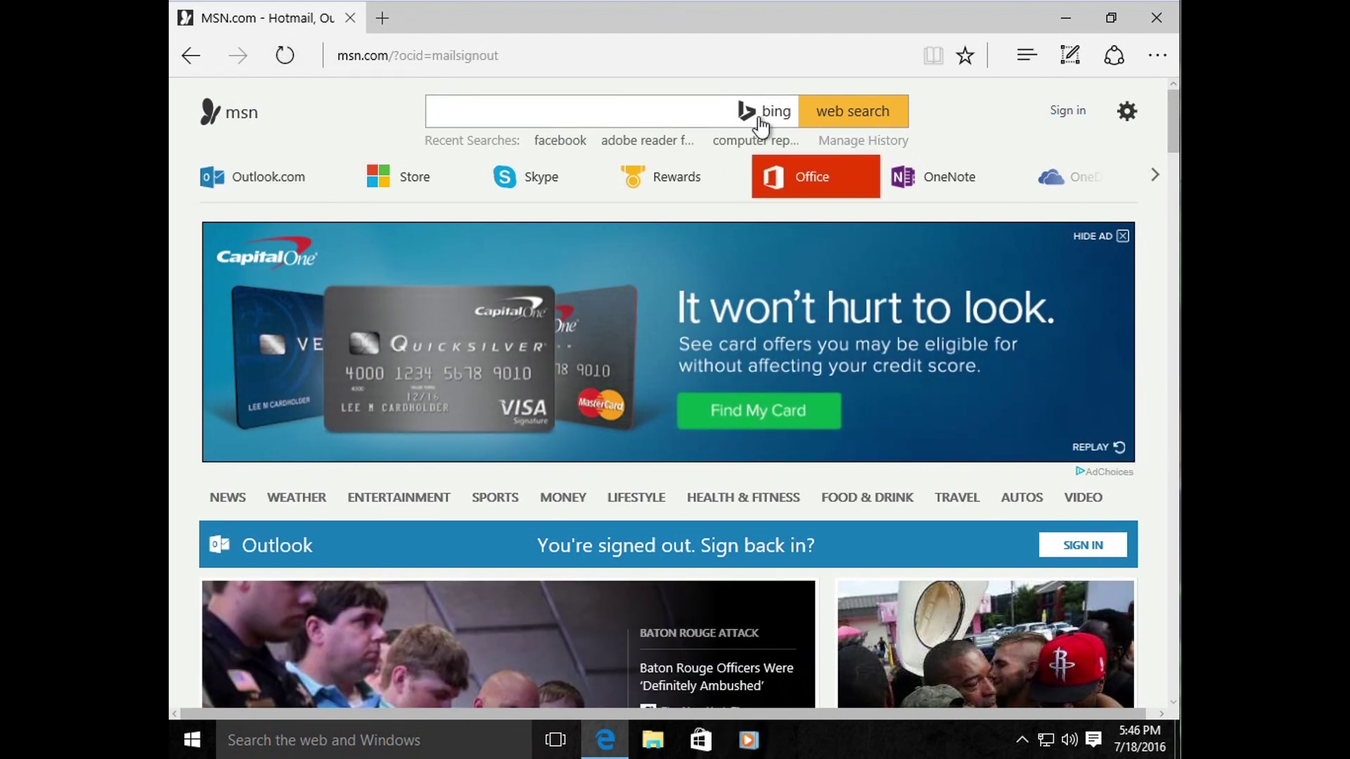
Step: Replace the web address with 'gmail' to load Gmail's about page
click(513, 56)
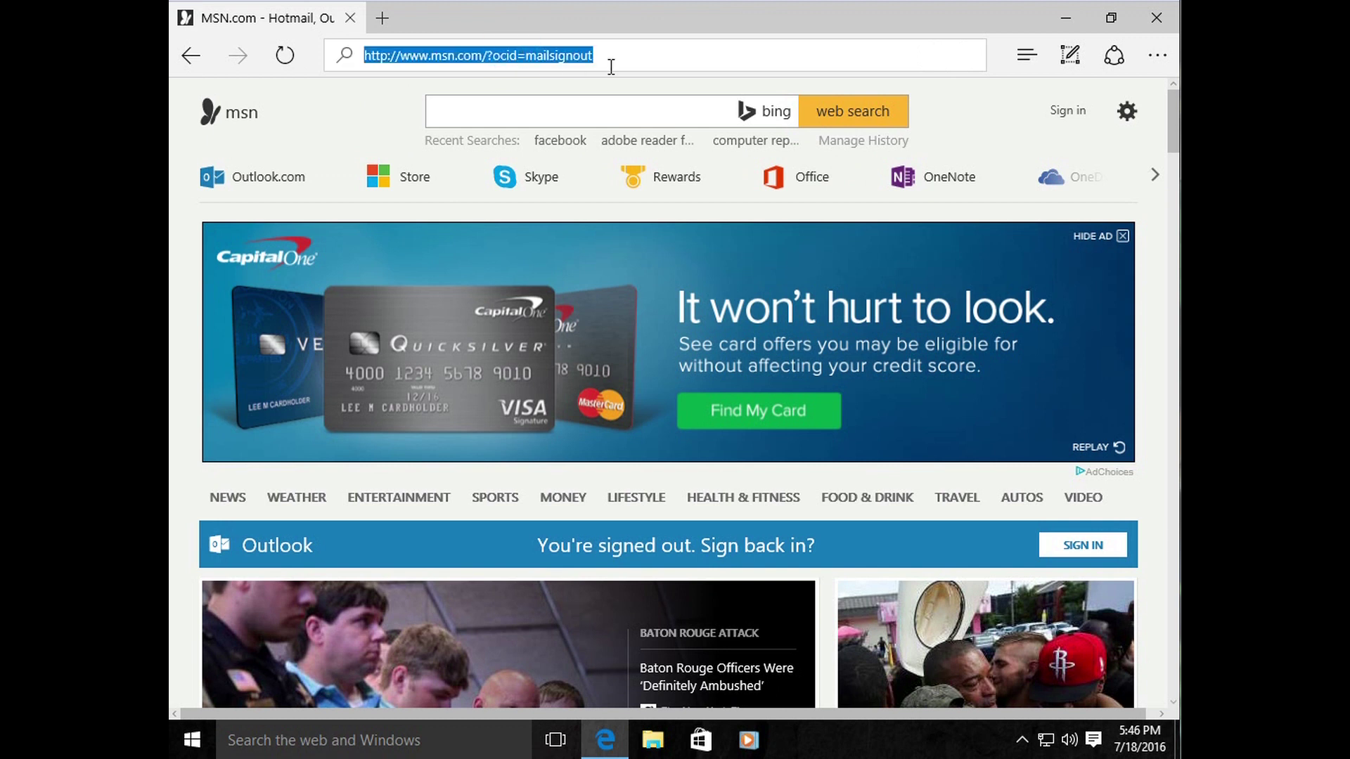
click(650, 50)
drag(647, 53, 371, 63)
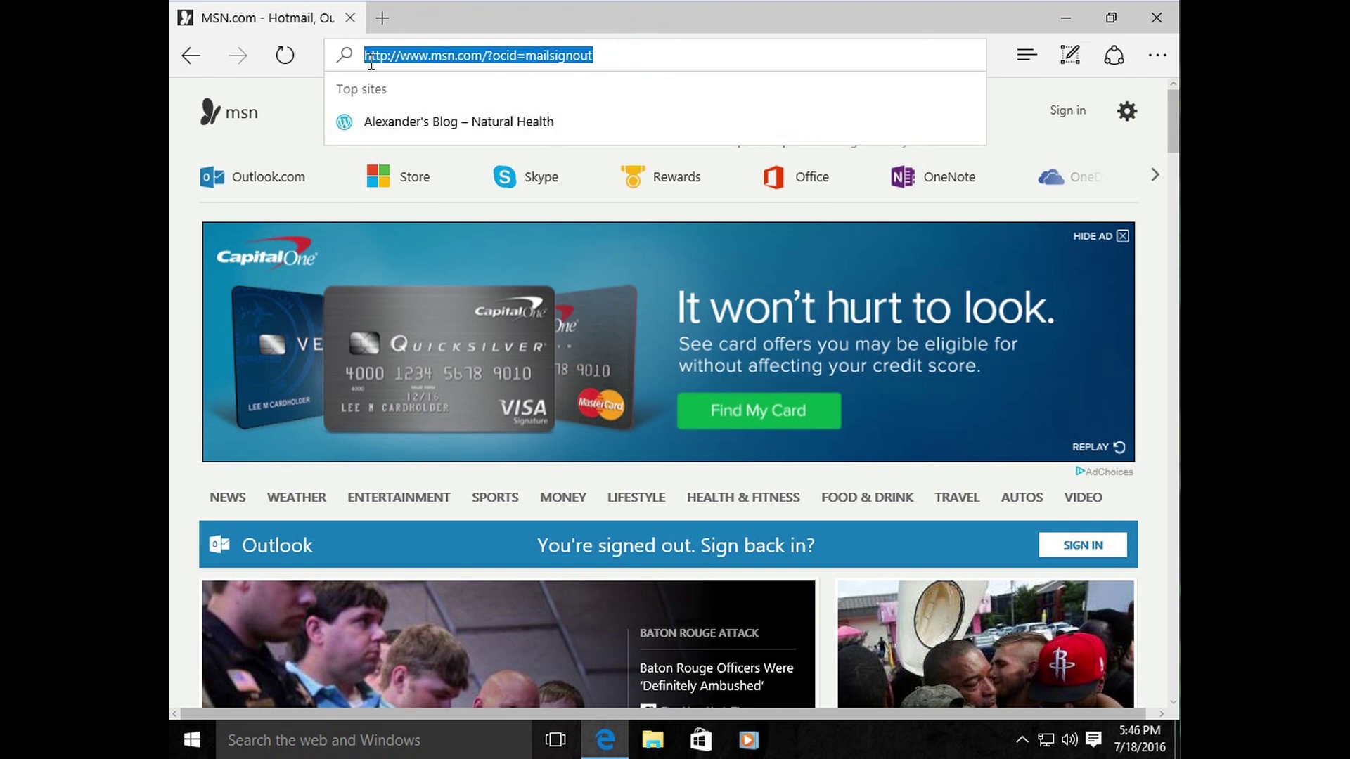
key(BackSpace)
text(gmail.com/)
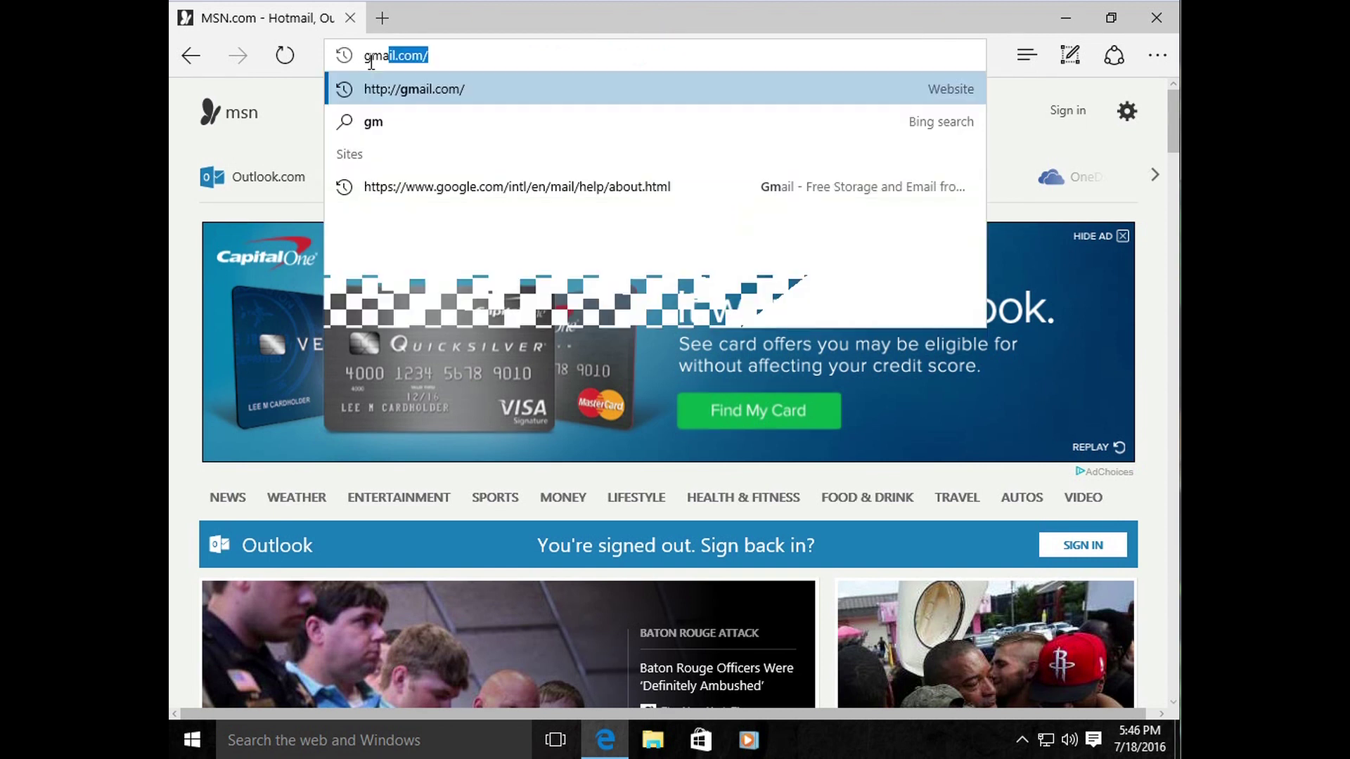
key(Return)
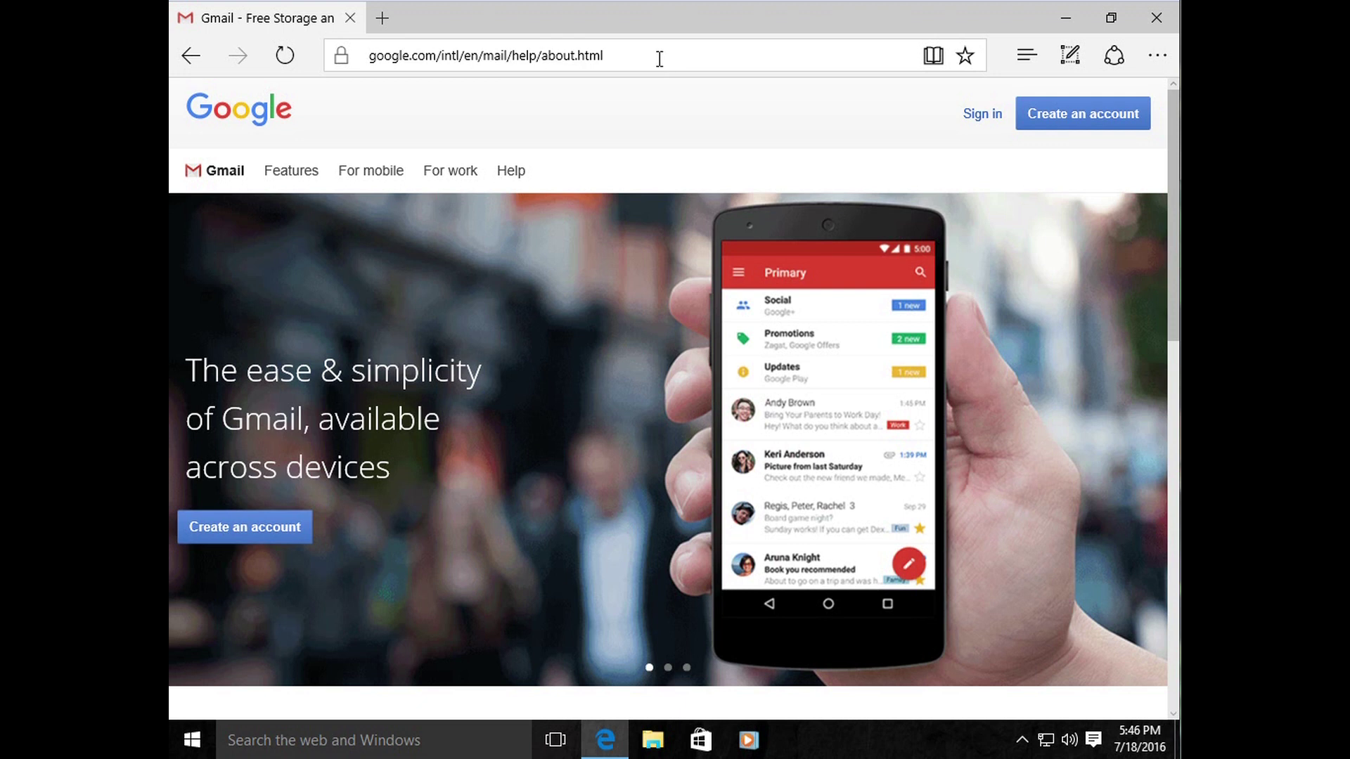
Step: Select the Gmail page's web address so it can be replaced
click(659, 58)
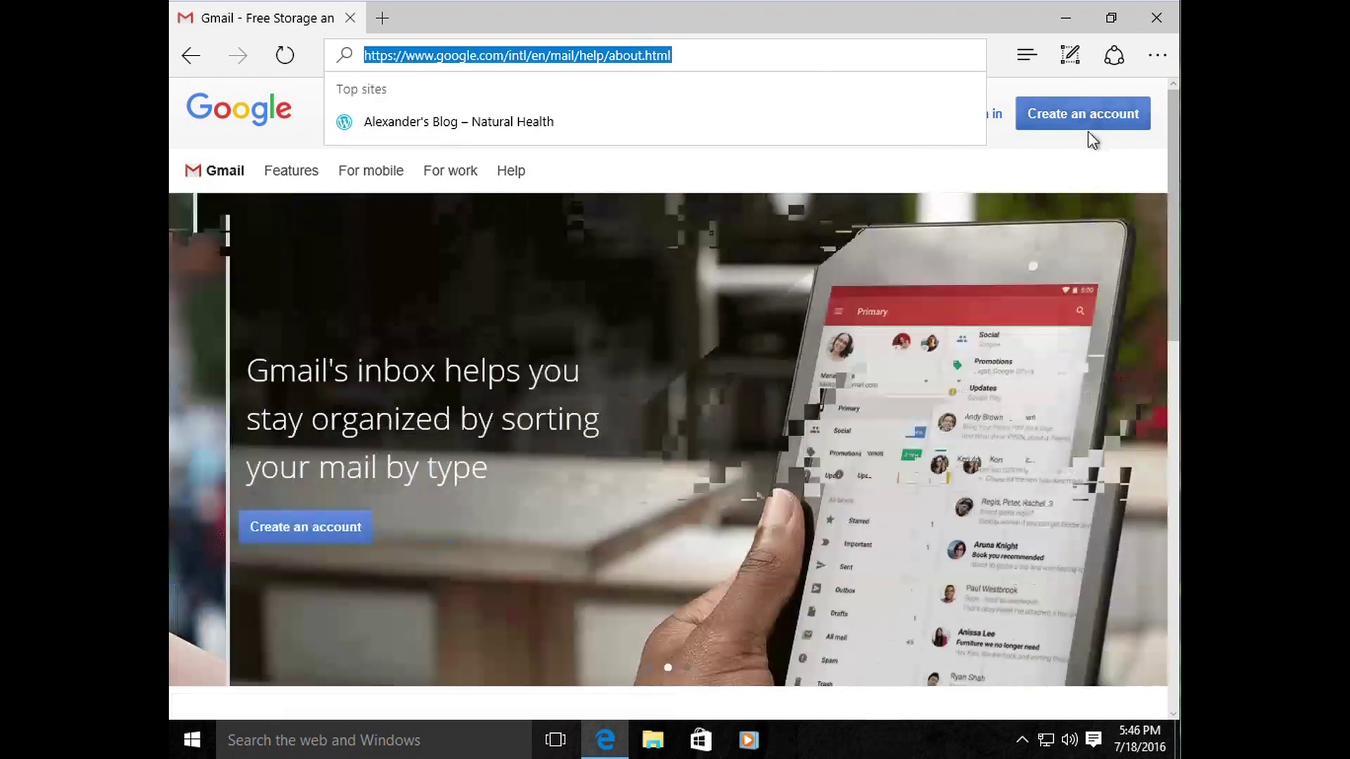
click(1085, 140)
click(753, 54)
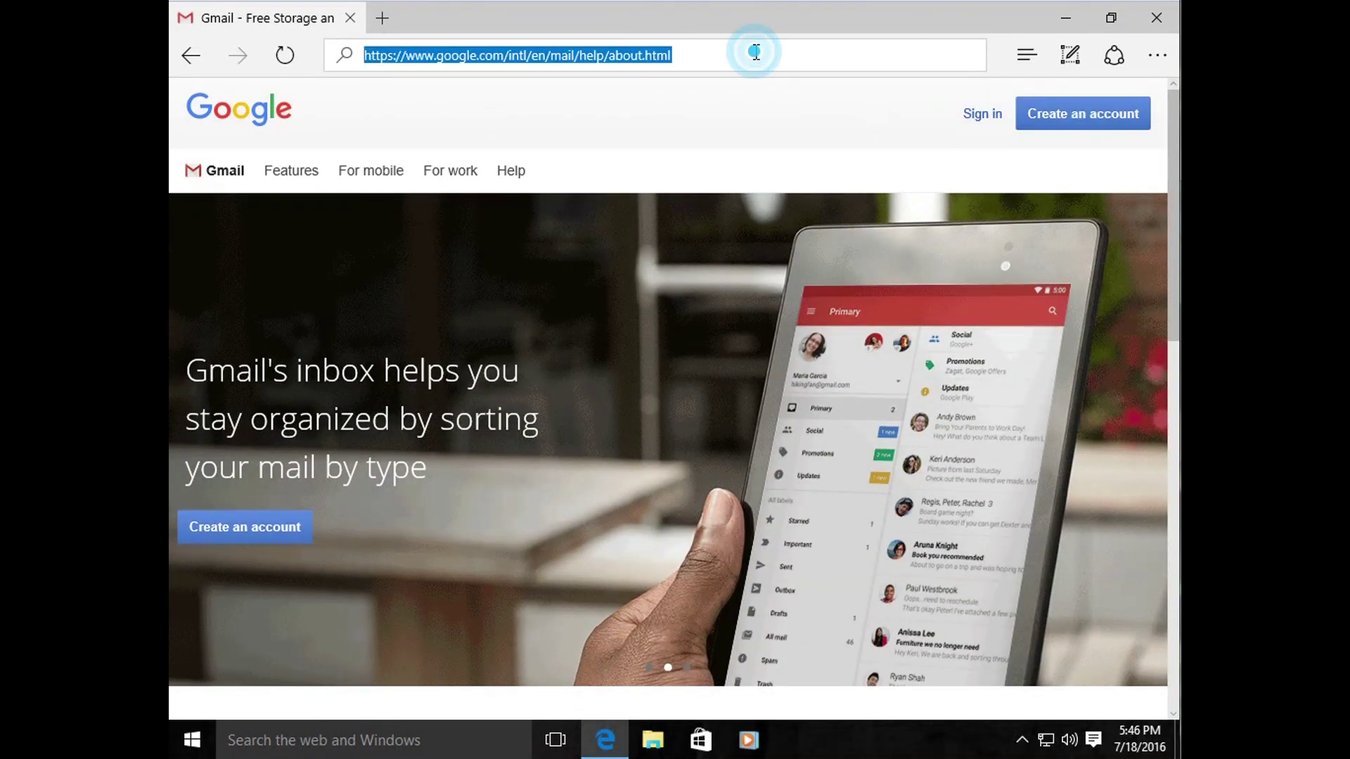
click(808, 54)
click(1019, 141)
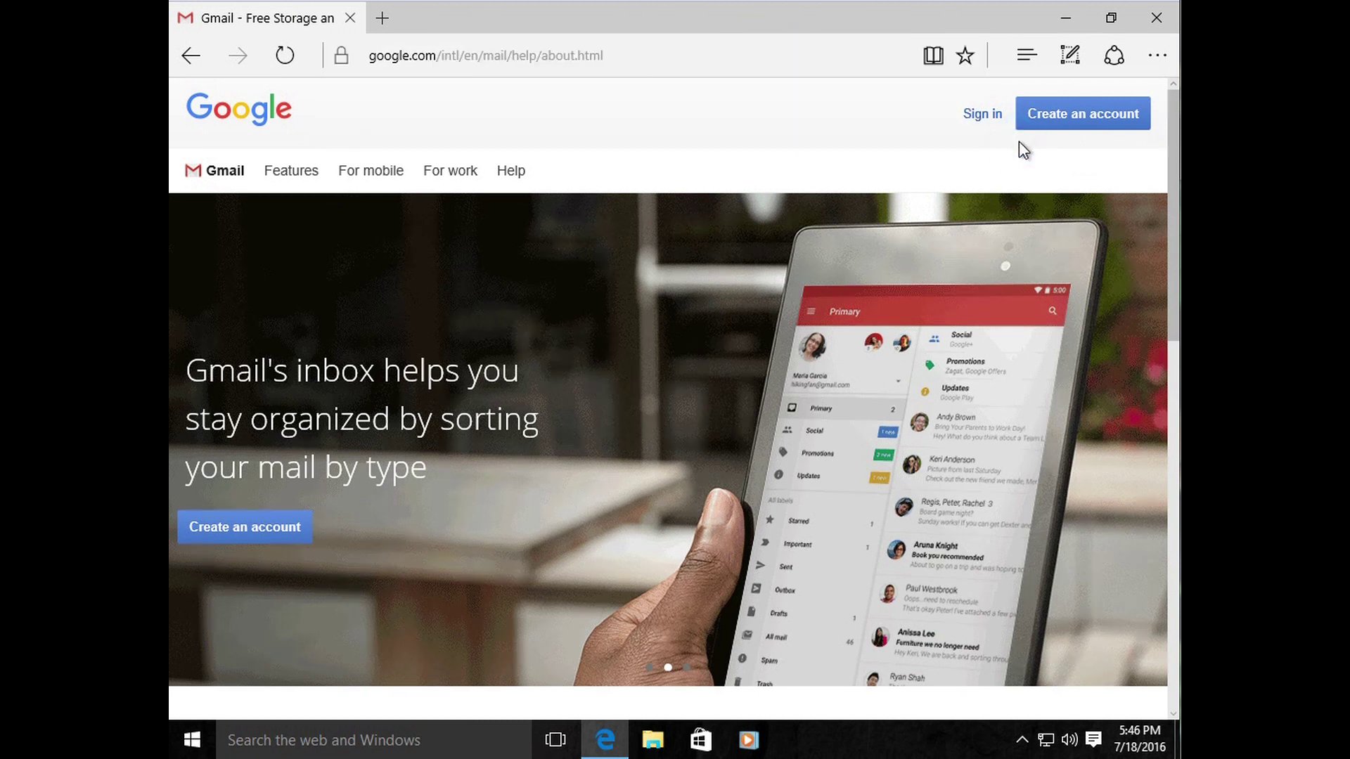
click(616, 55)
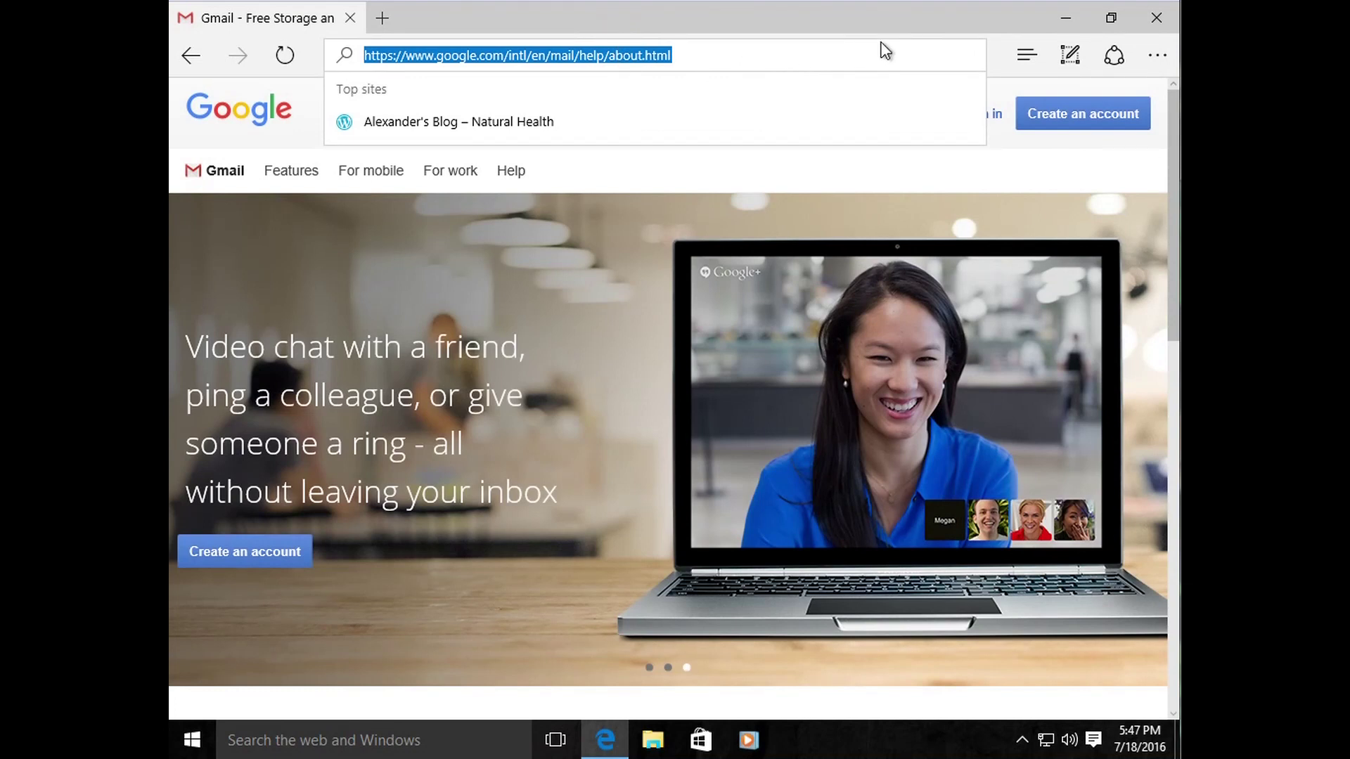
Step: Load google.com and return focus to the address bar
text(google.com)
key(Return)
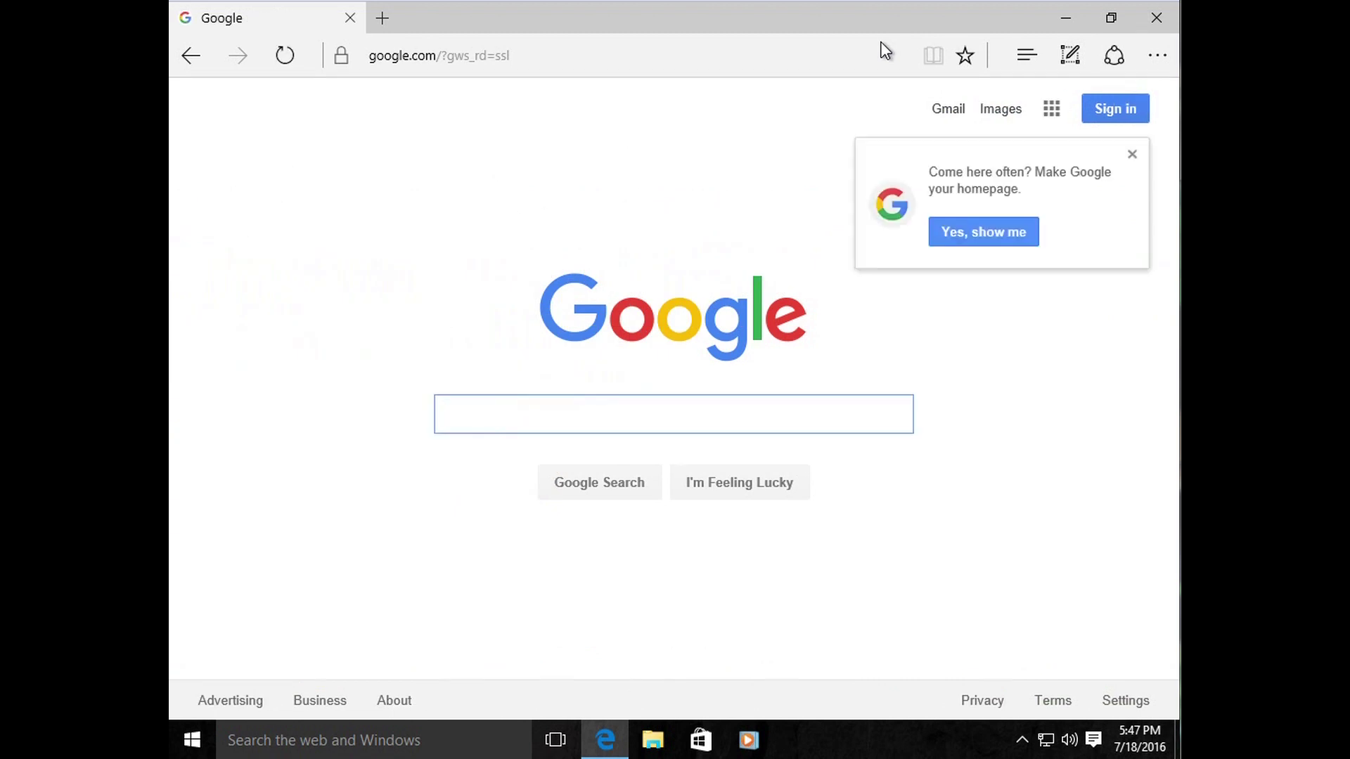
click(611, 413)
click(536, 56)
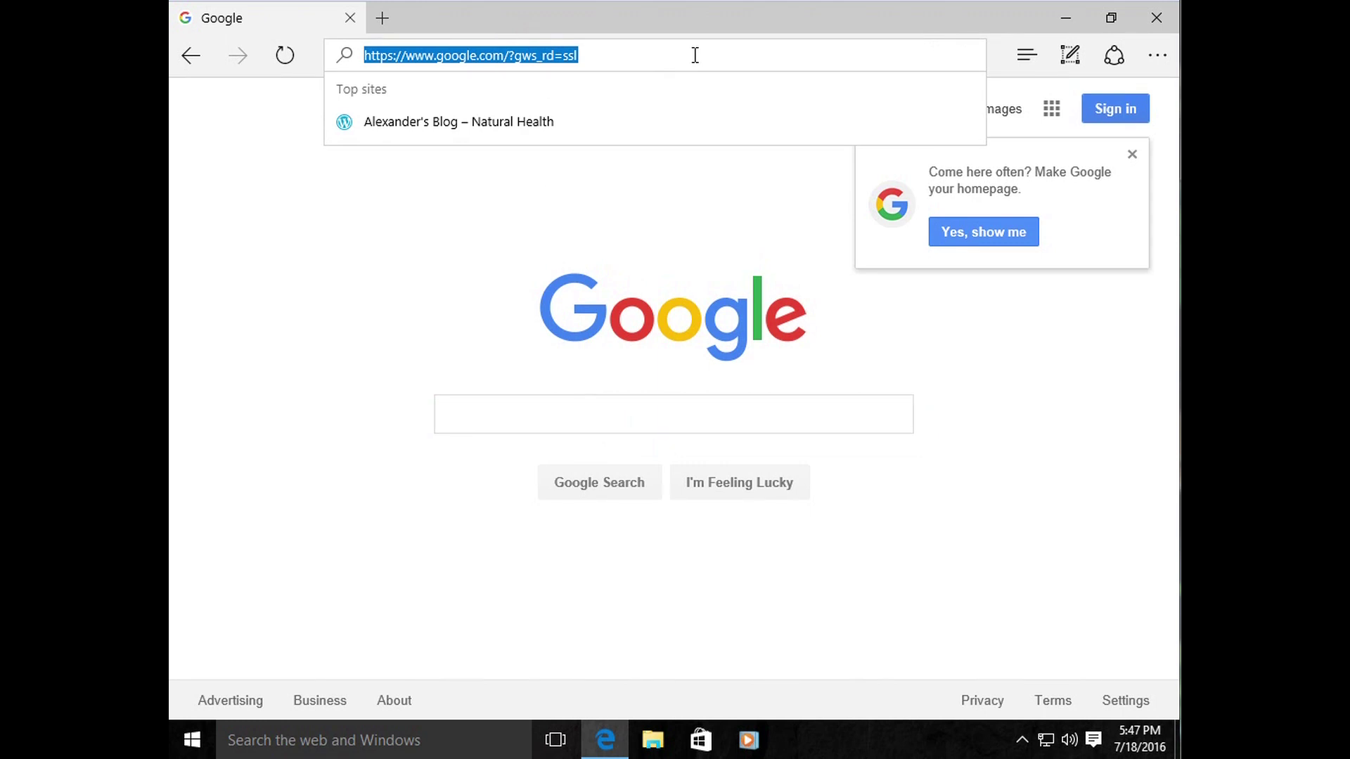
Step: Search 'how to use gmail' from the address bar and scroll through the results
text(how to use gmail)
key(Return)
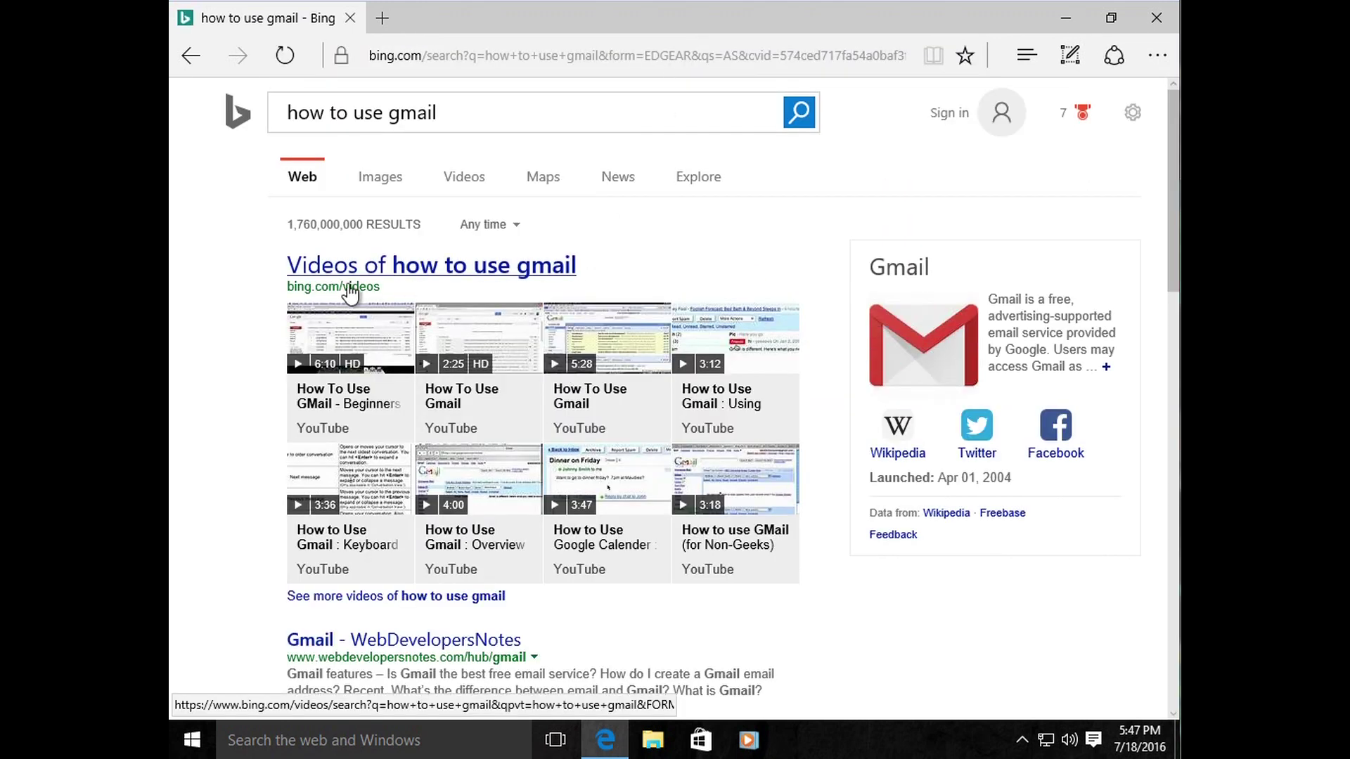
scroll(372, 330, down, 2)
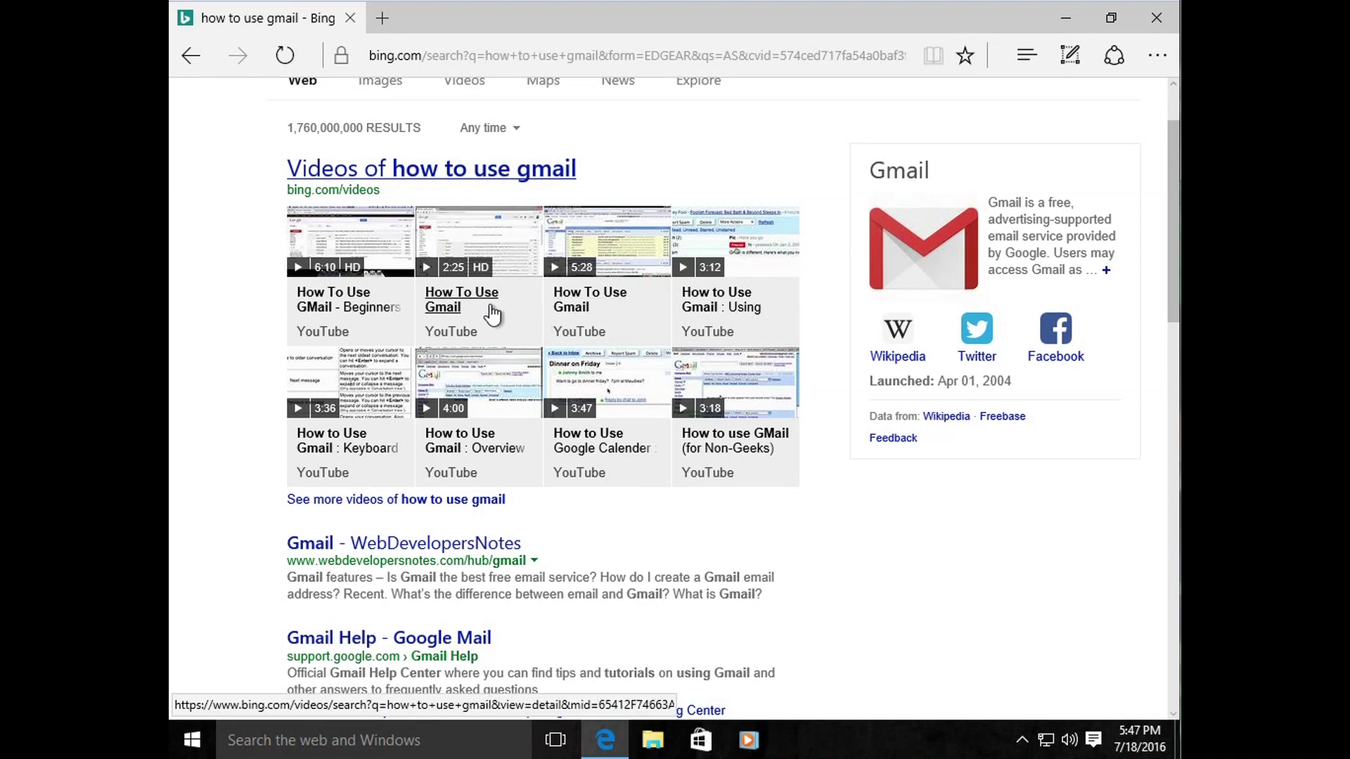
scroll(492, 348, up, 1)
scroll(492, 348, up, 2)
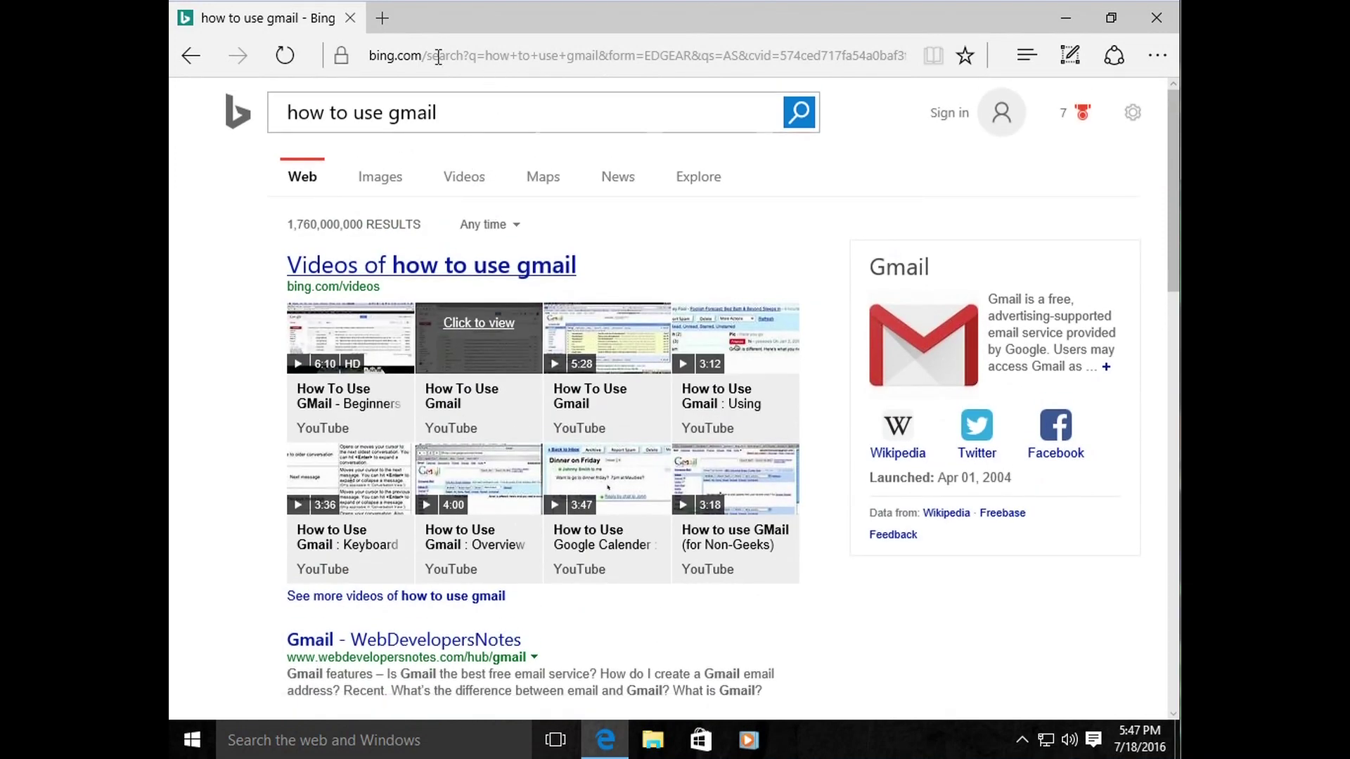
drag(458, 118, 356, 54)
Step: Try the mistyped address 'youtbube', then go back to the previous page
click(356, 54)
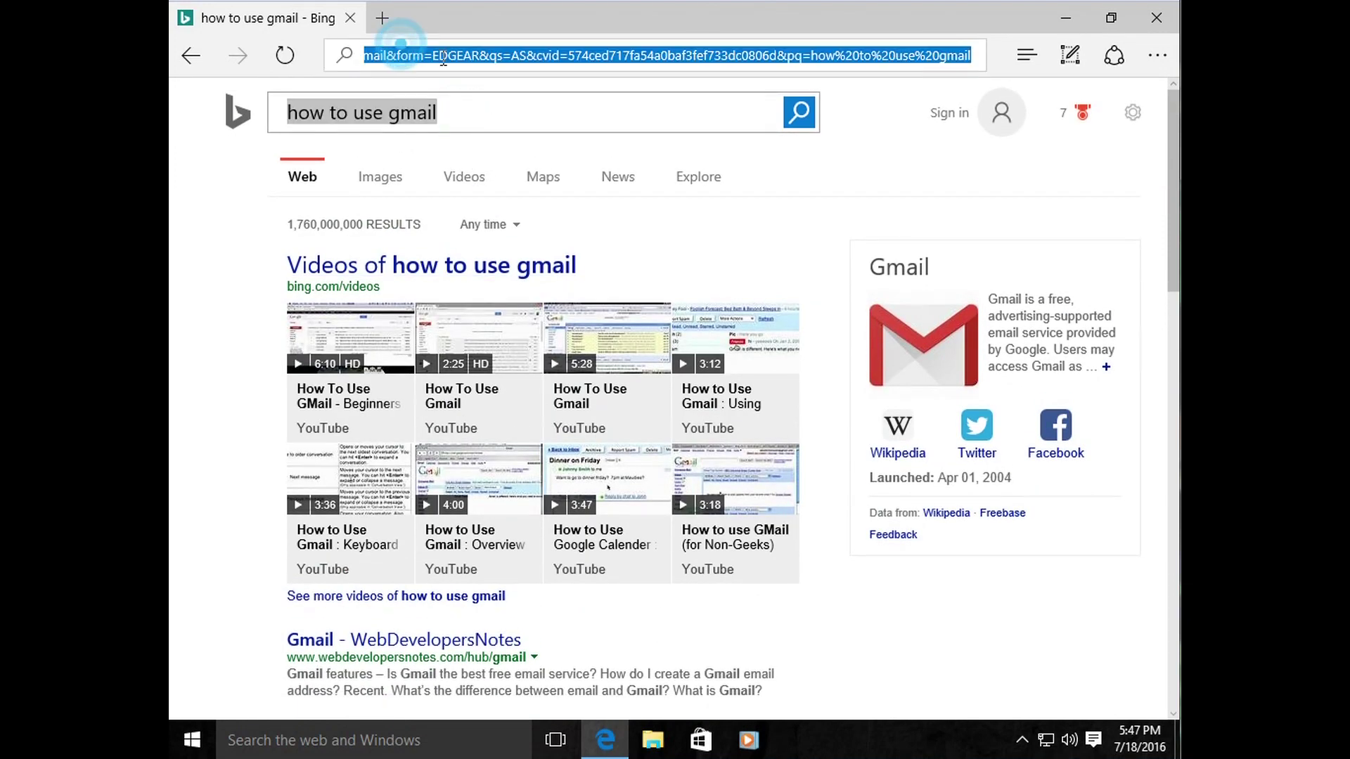
text(youtb)
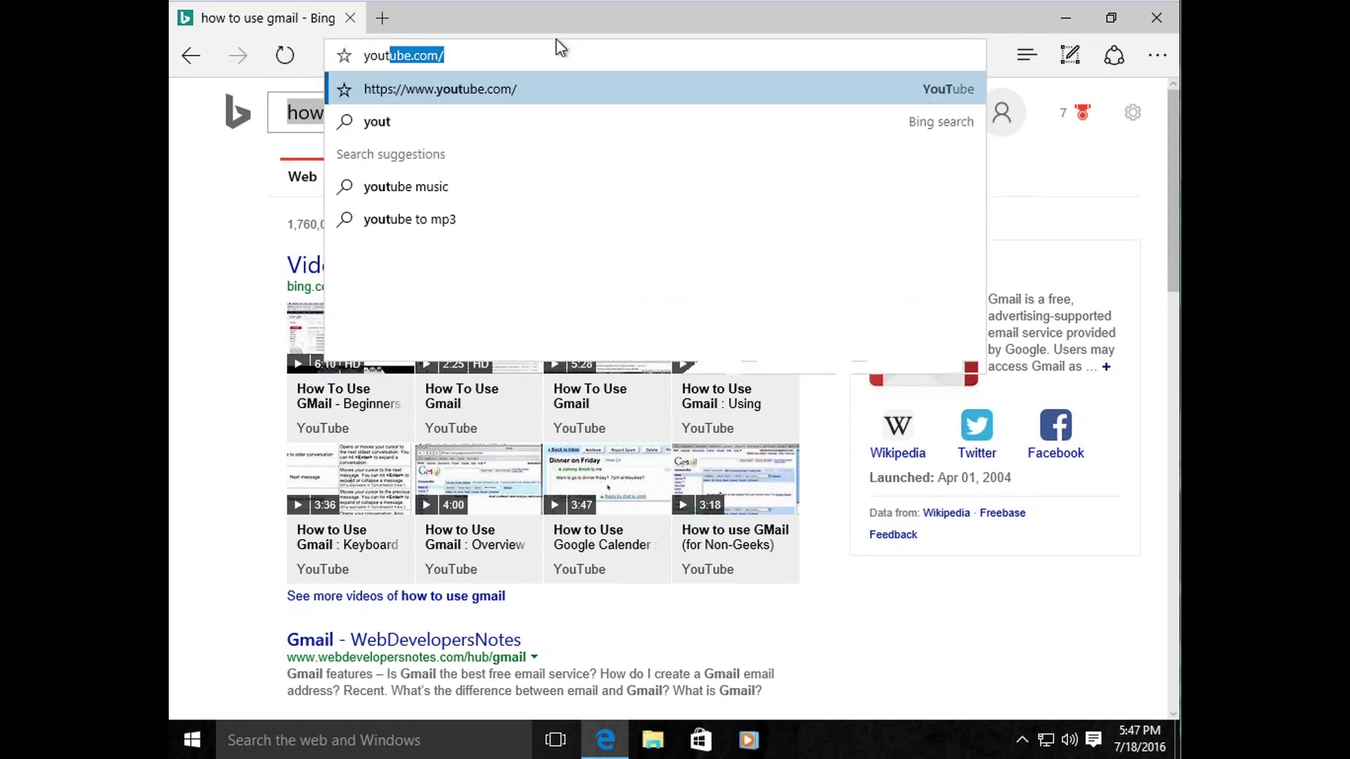
text(ube)
key(Return)
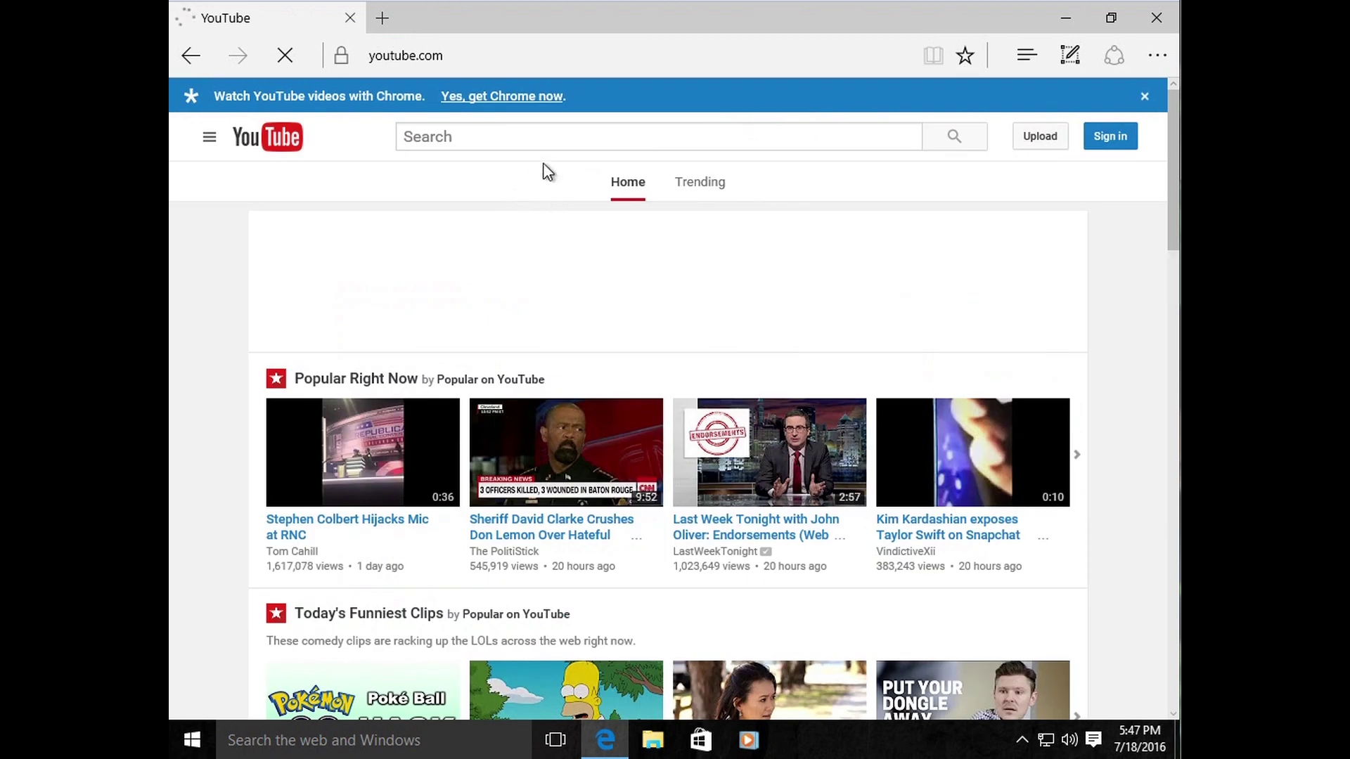
click(532, 138)
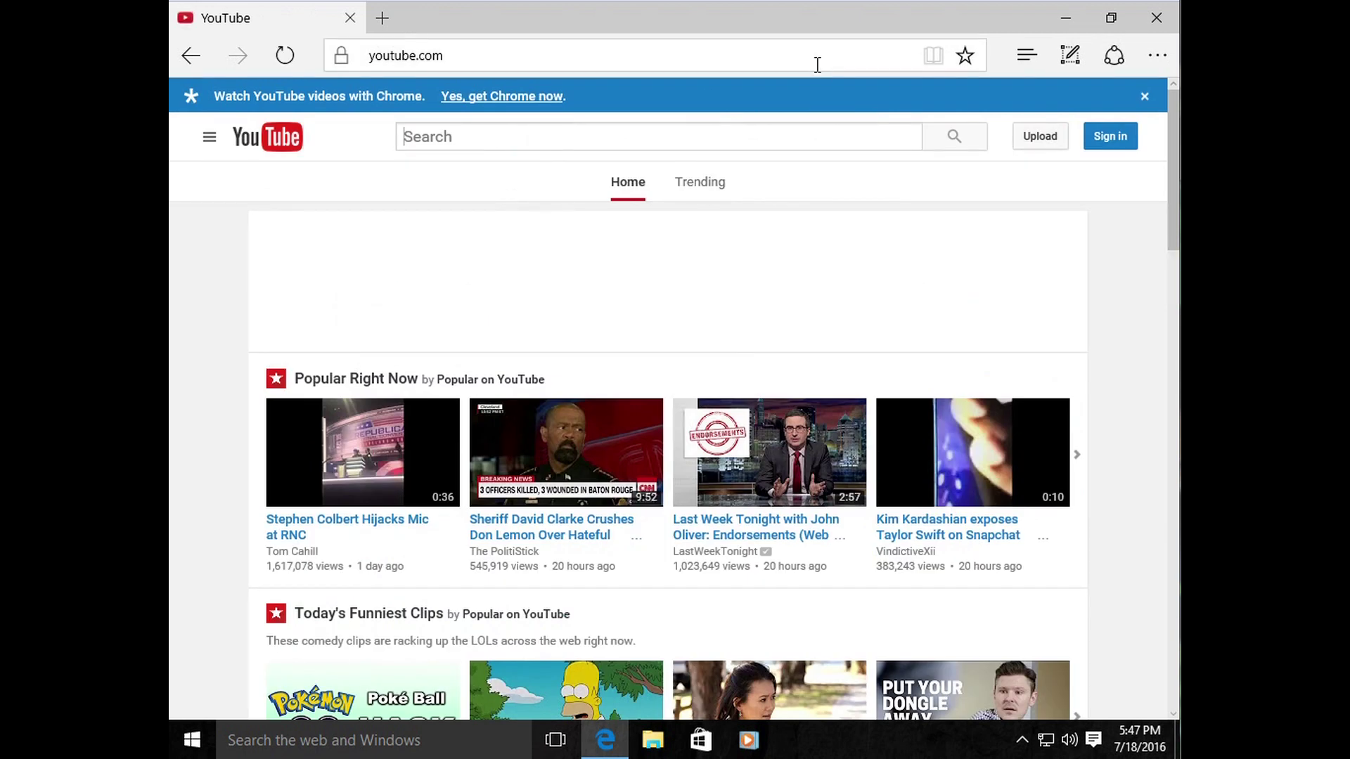
key(space)
key(BackSpace)
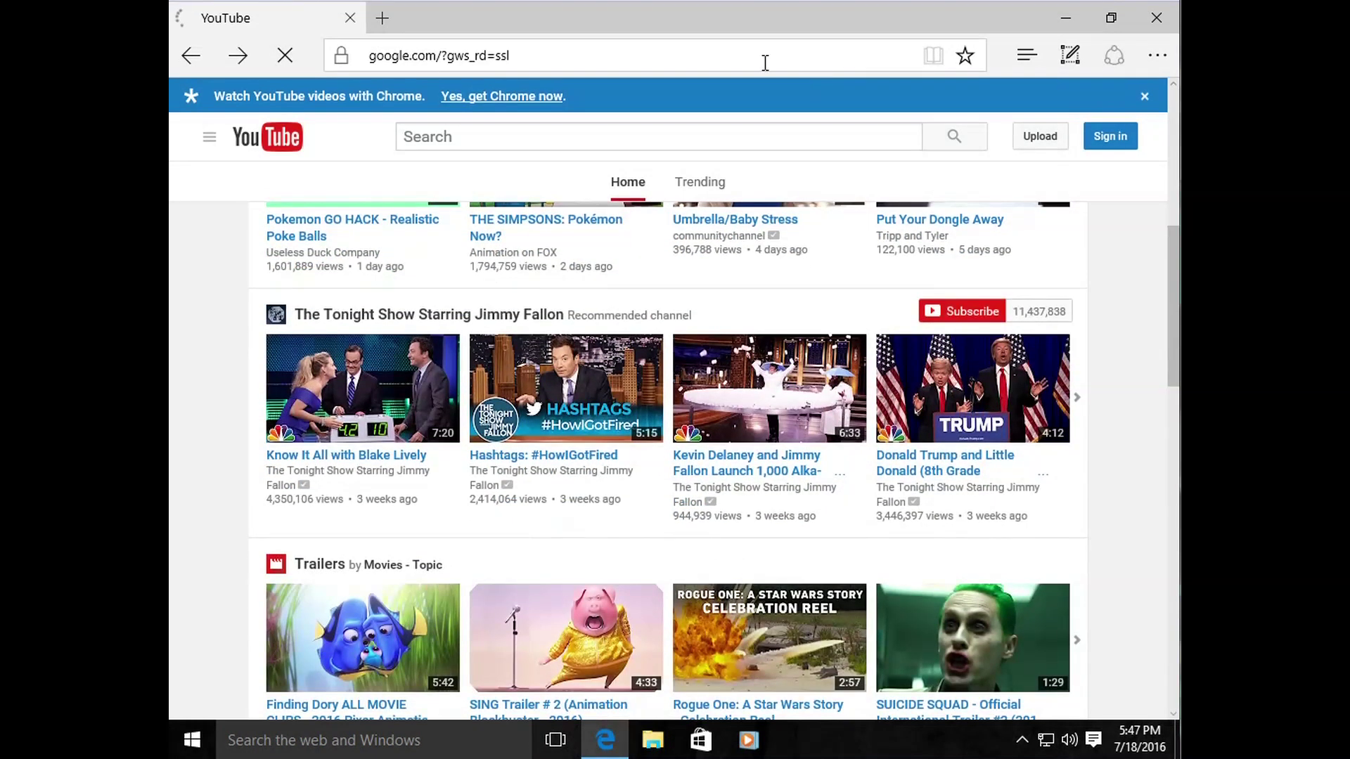
Step: Load youtube.com and type 'how to use outlook.com' into its search box
click(446, 56)
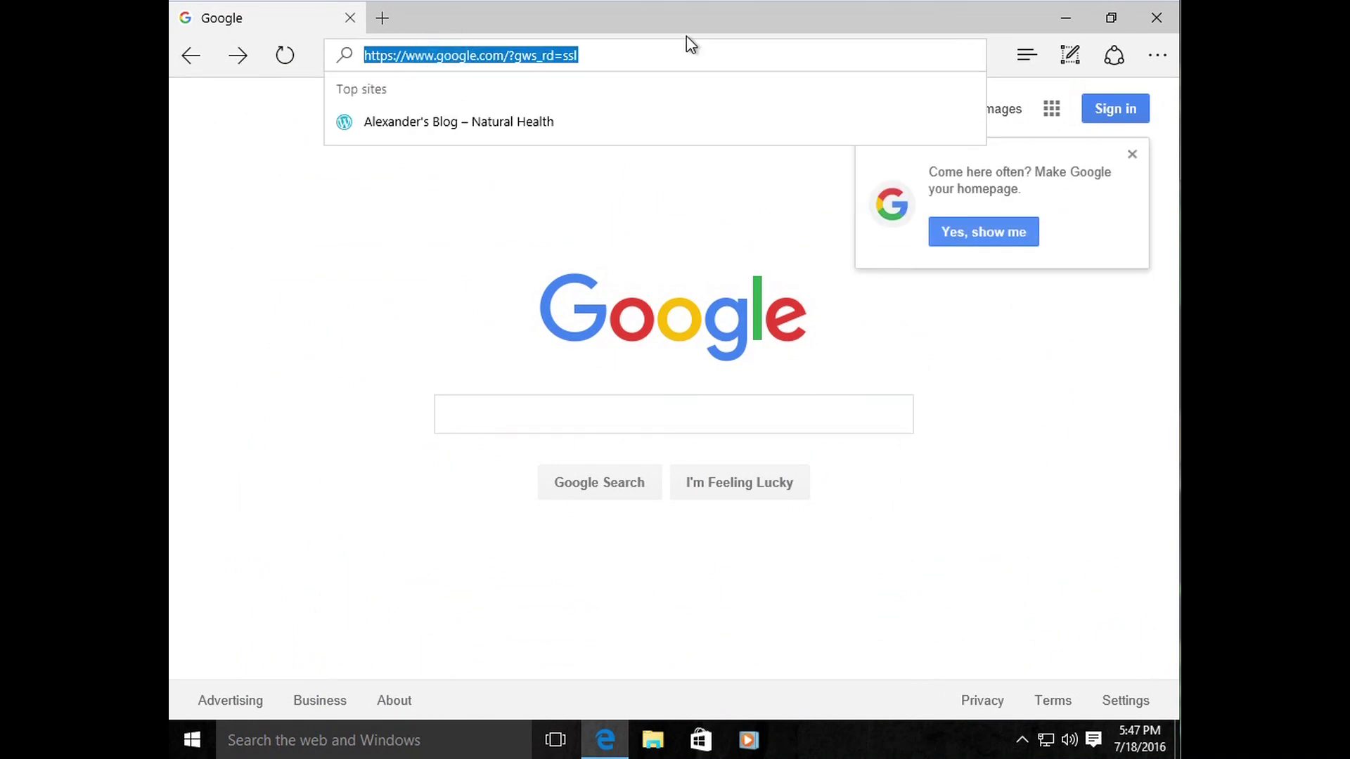
text(youtube.com)
key(Return)
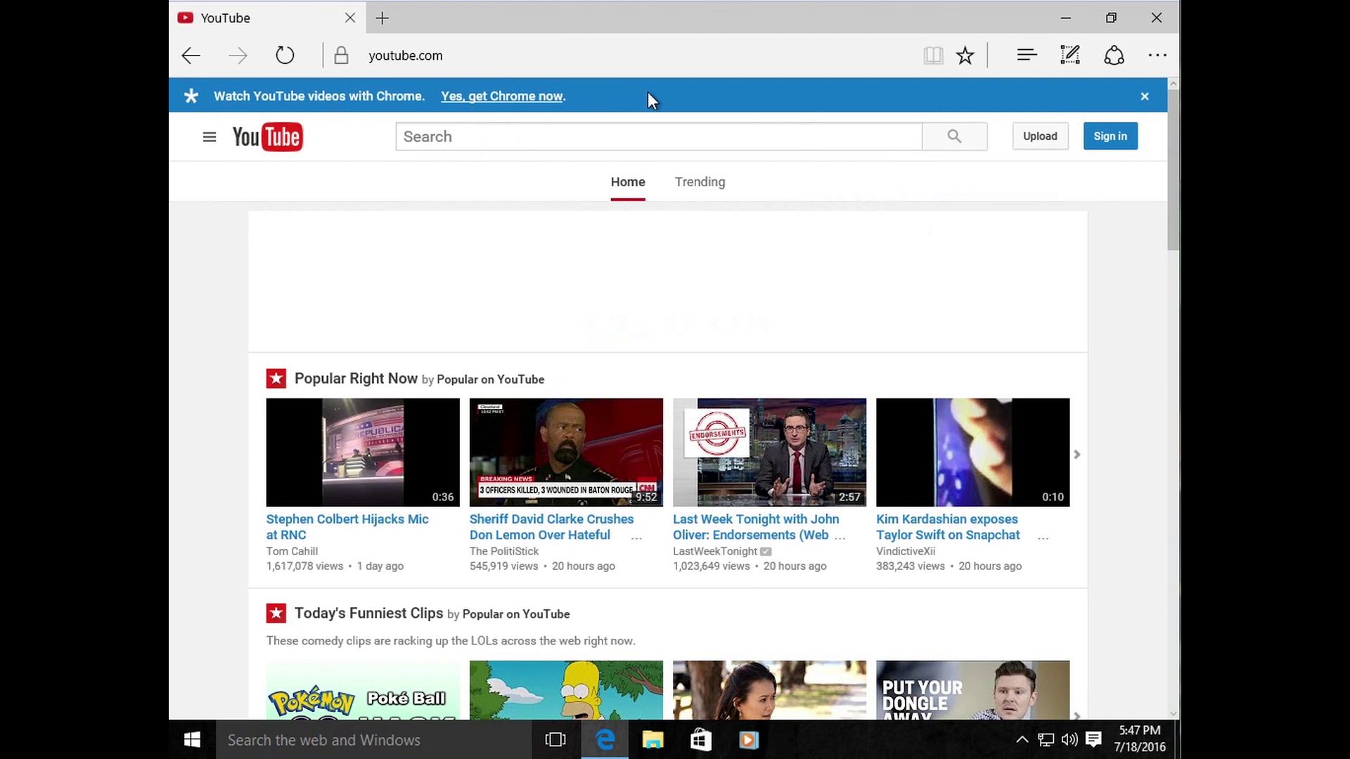
text(how to use outlook.com)
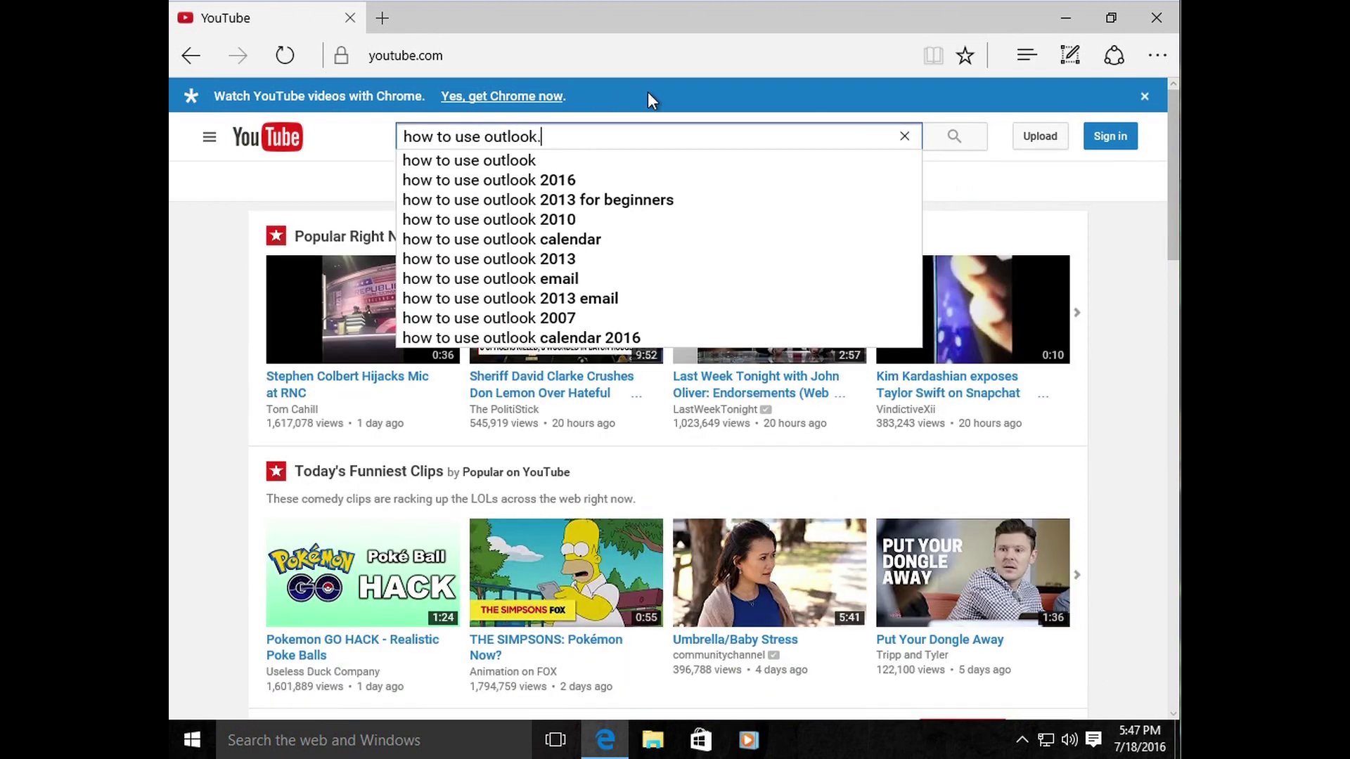
key(Return)
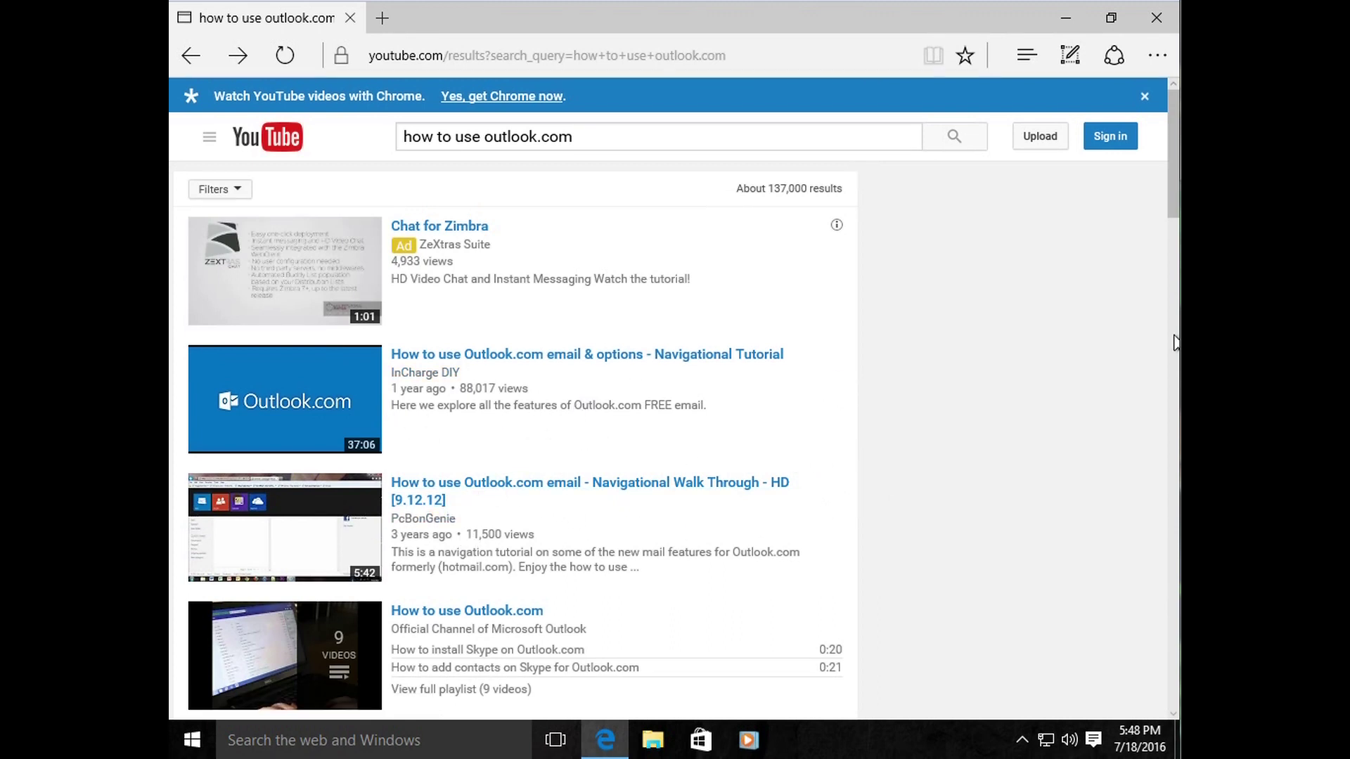
mouse_move(1176, 211)
mouse_down()
mouse_move(1173, 281)
mouse_move(1172, 226)
mouse_up()
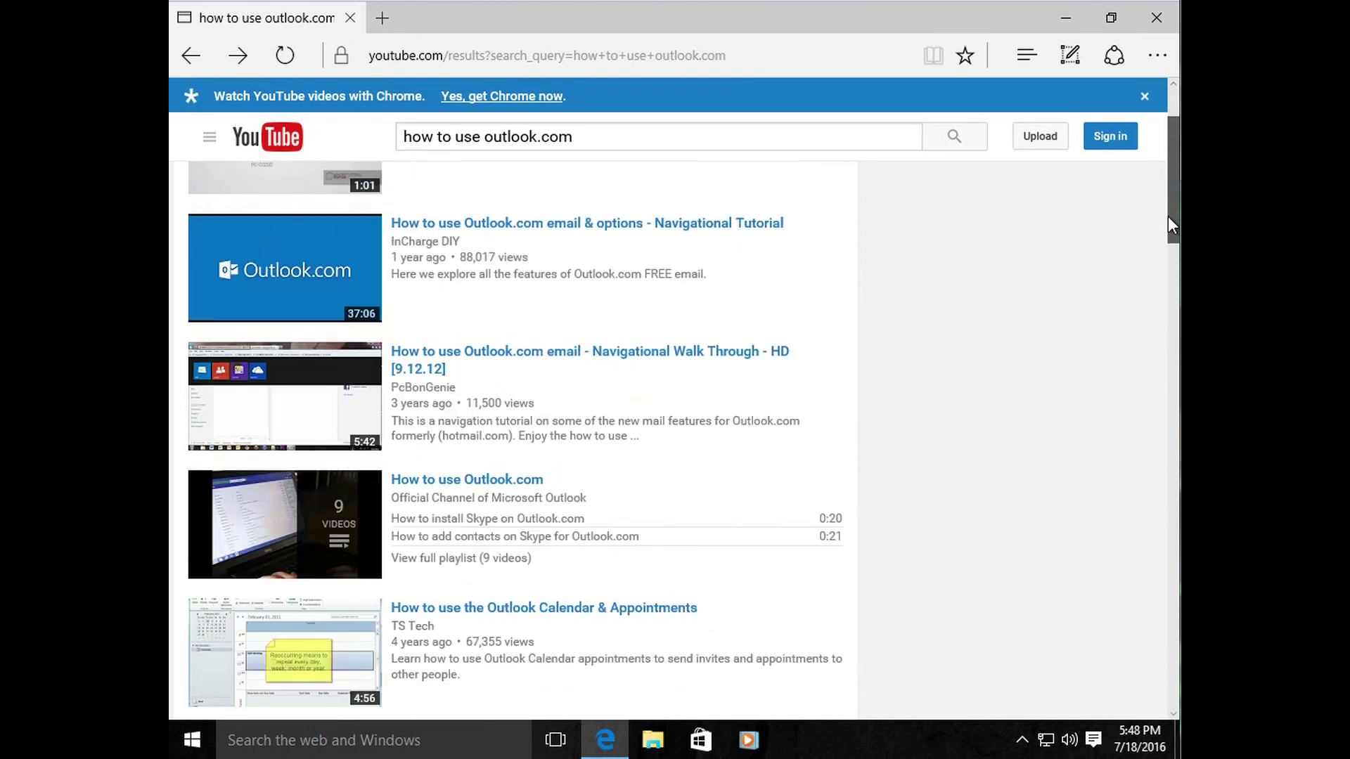
click(593, 139)
drag(595, 141, 337, 140)
key(BackSpace)
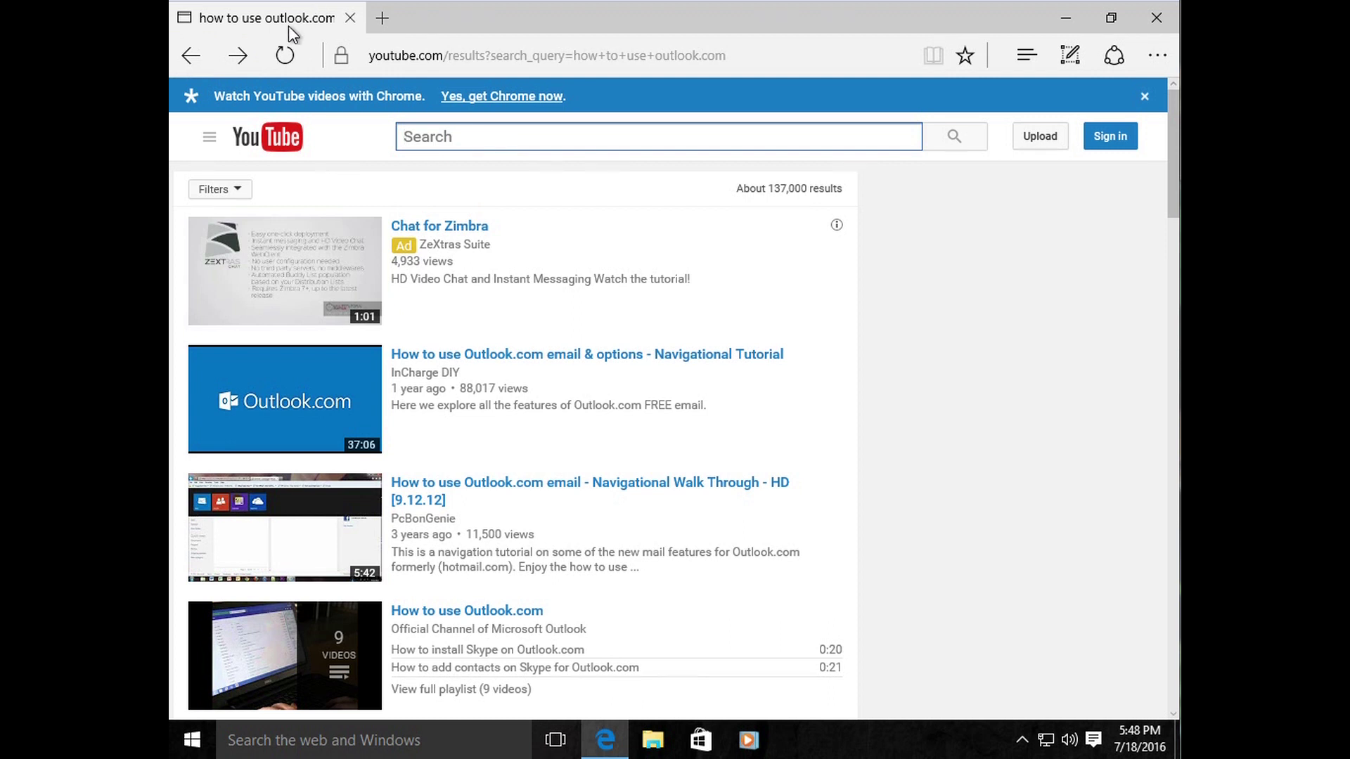
click(186, 59)
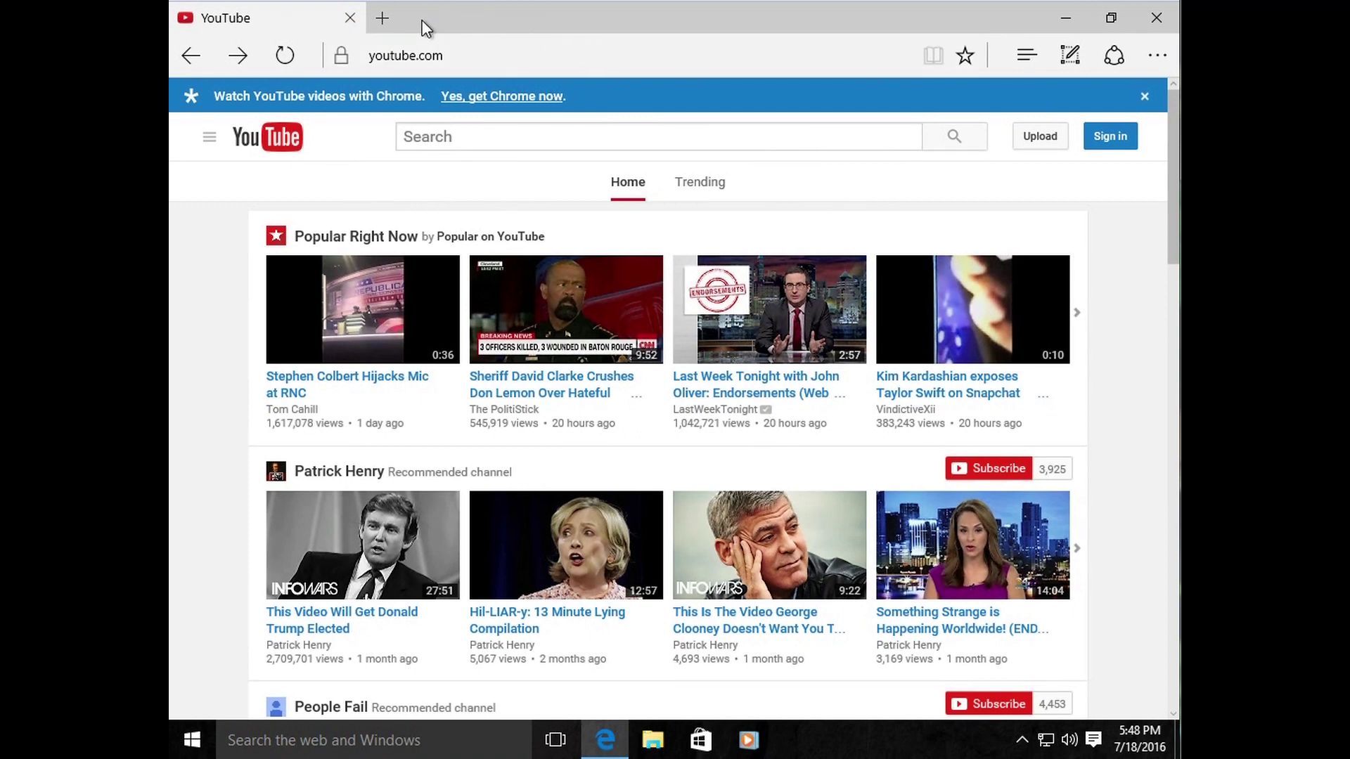
Step: Close the YouTube tab and Edge, then sweep selection boxes across the empty desktop
click(350, 18)
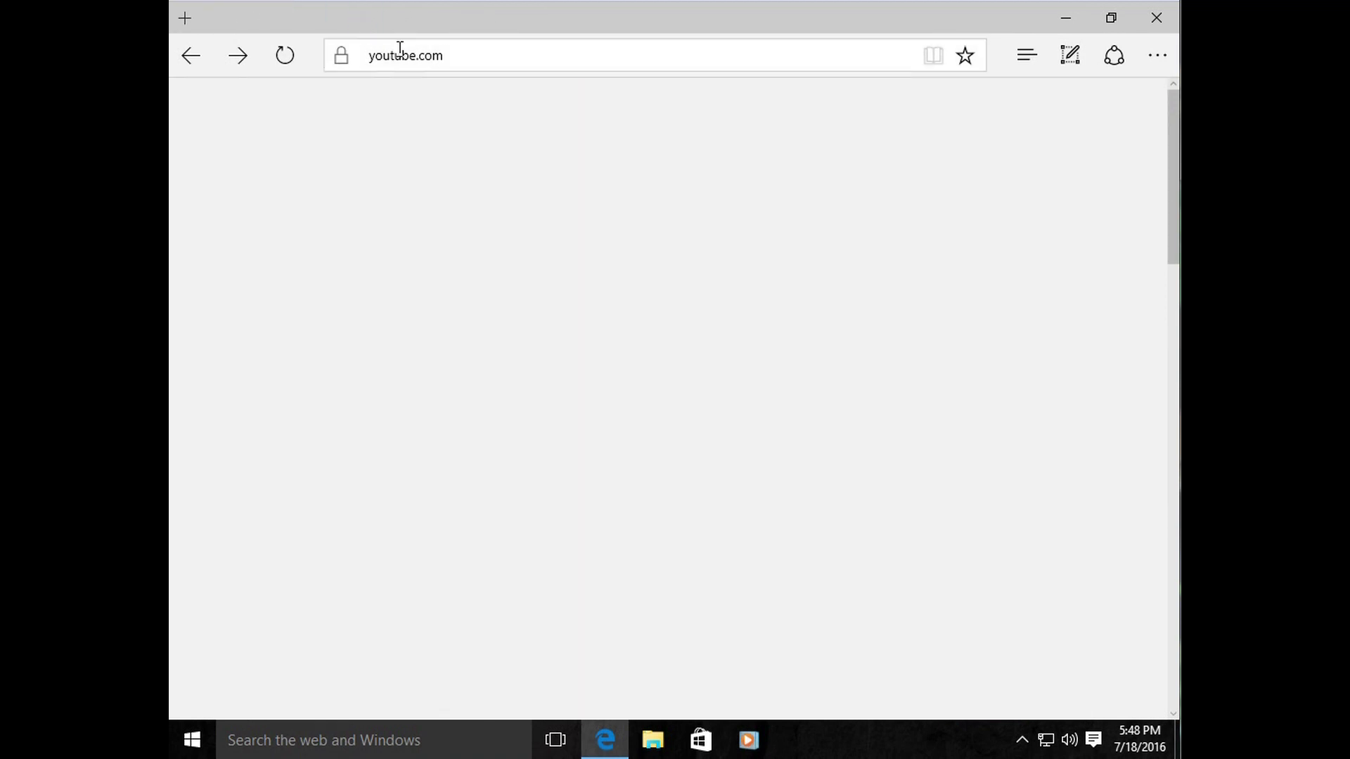
click(1153, 15)
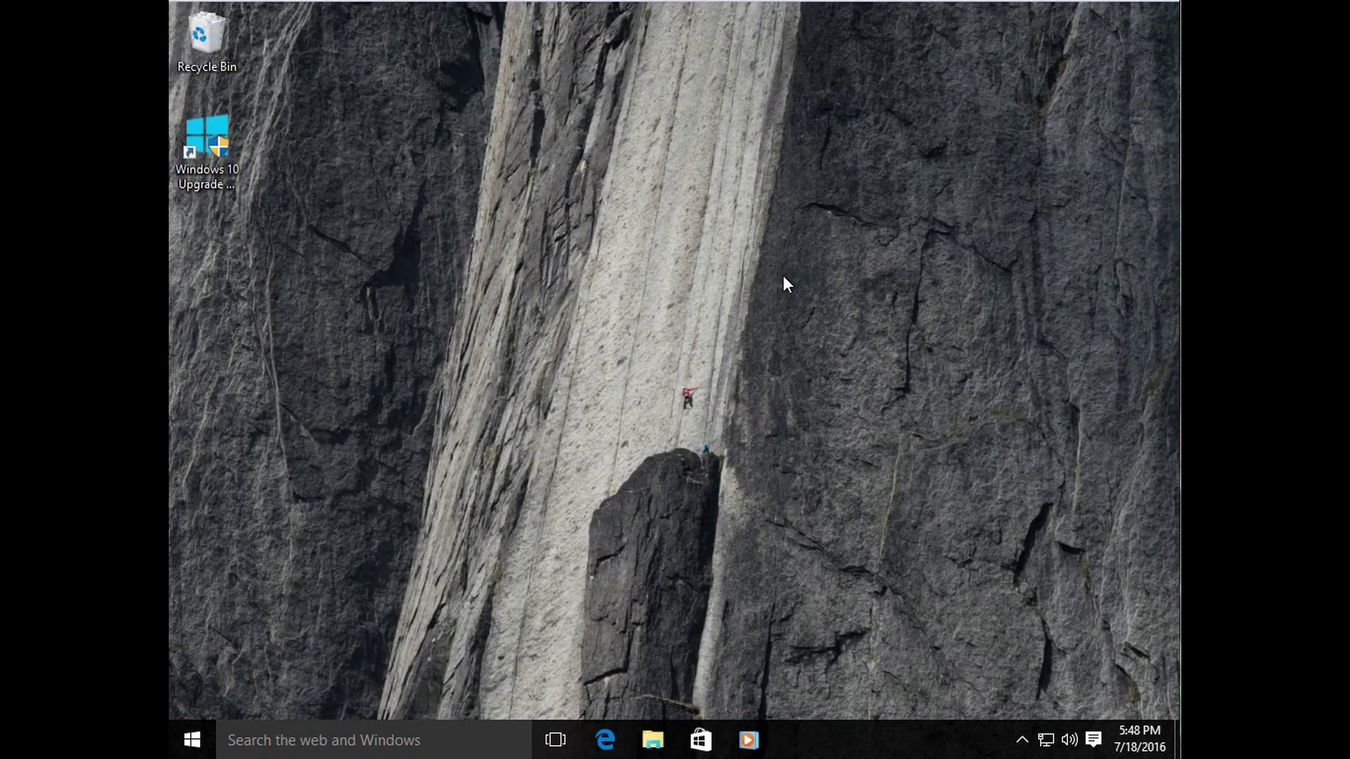
drag(864, 228, 482, 575)
drag(527, 280, 837, 586)
drag(786, 293, 518, 570)
drag(834, 268, 487, 602)
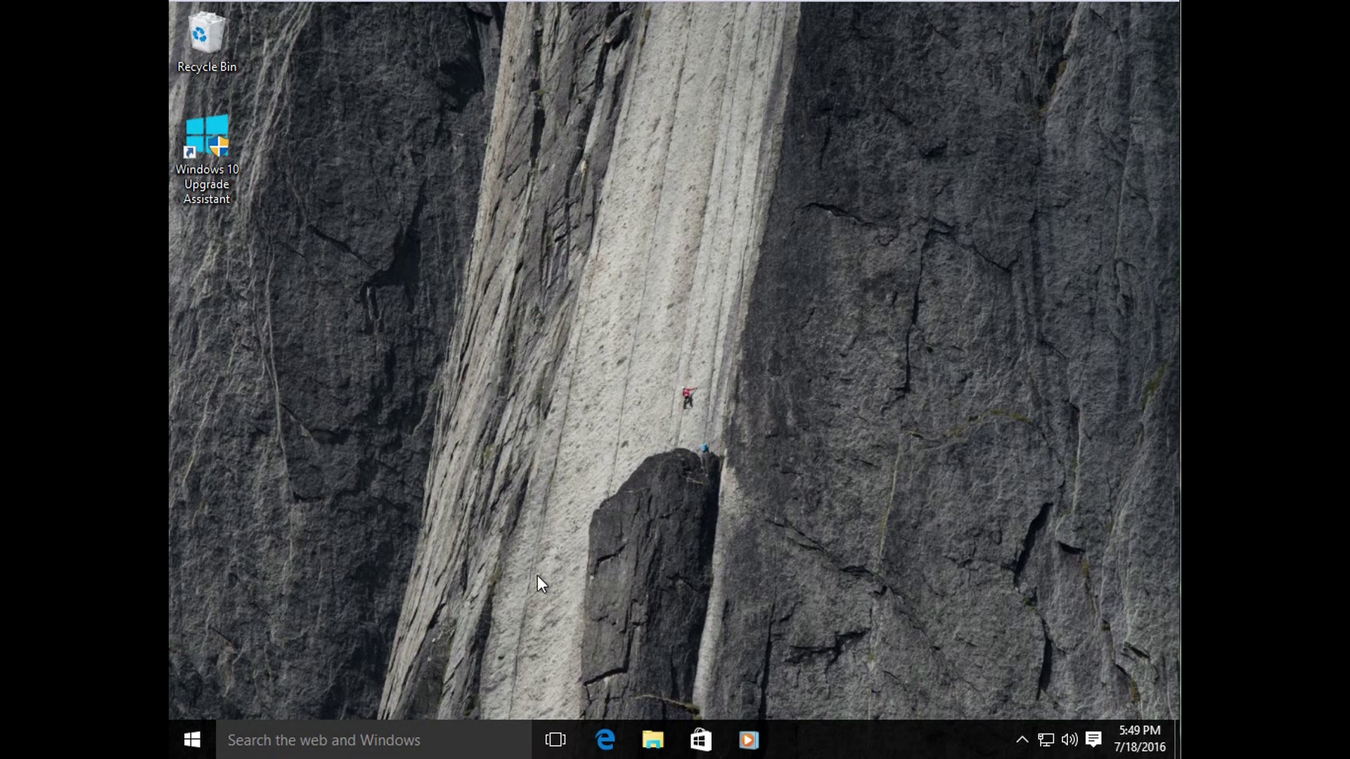
drag(500, 608, 843, 293)
Step: Open the Start menu's All apps list, scroll it briefly, and close the menu
click(192, 737)
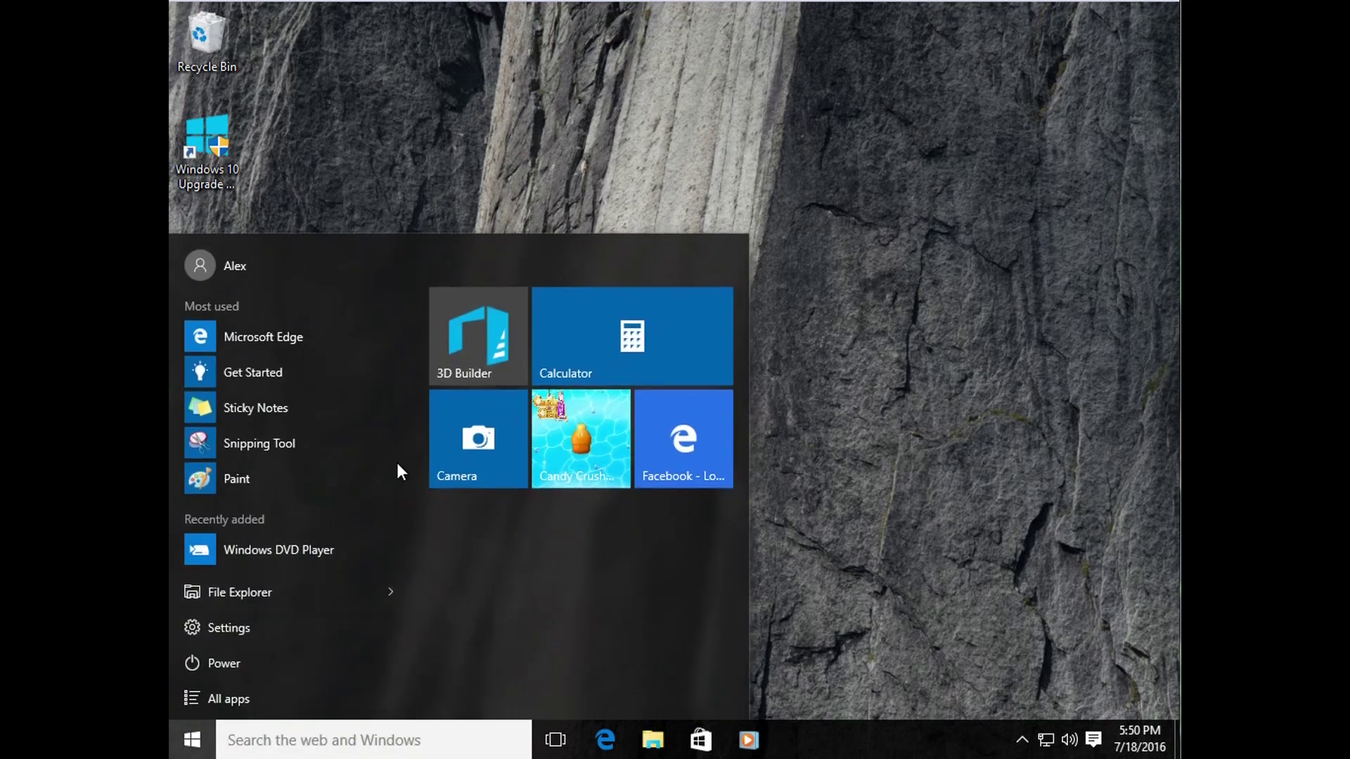
click(259, 700)
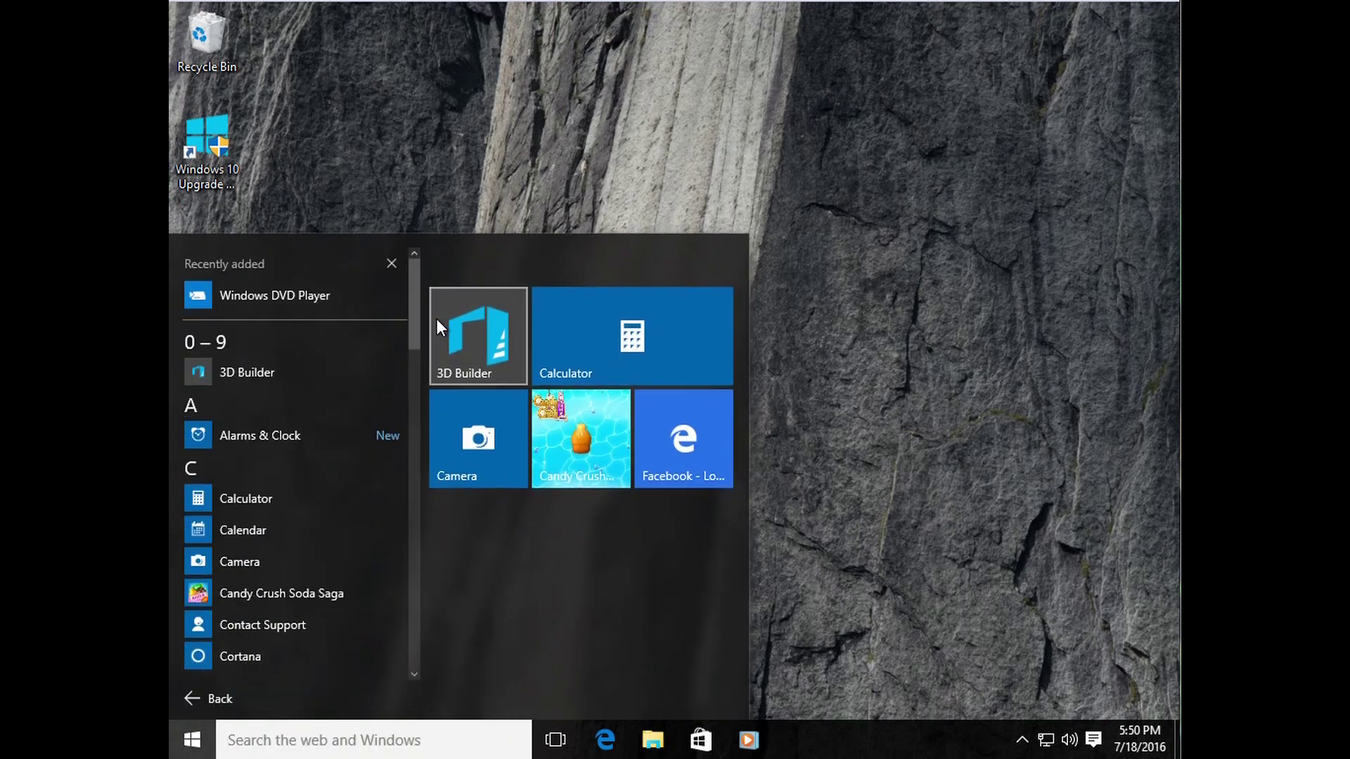
drag(416, 323, 423, 296)
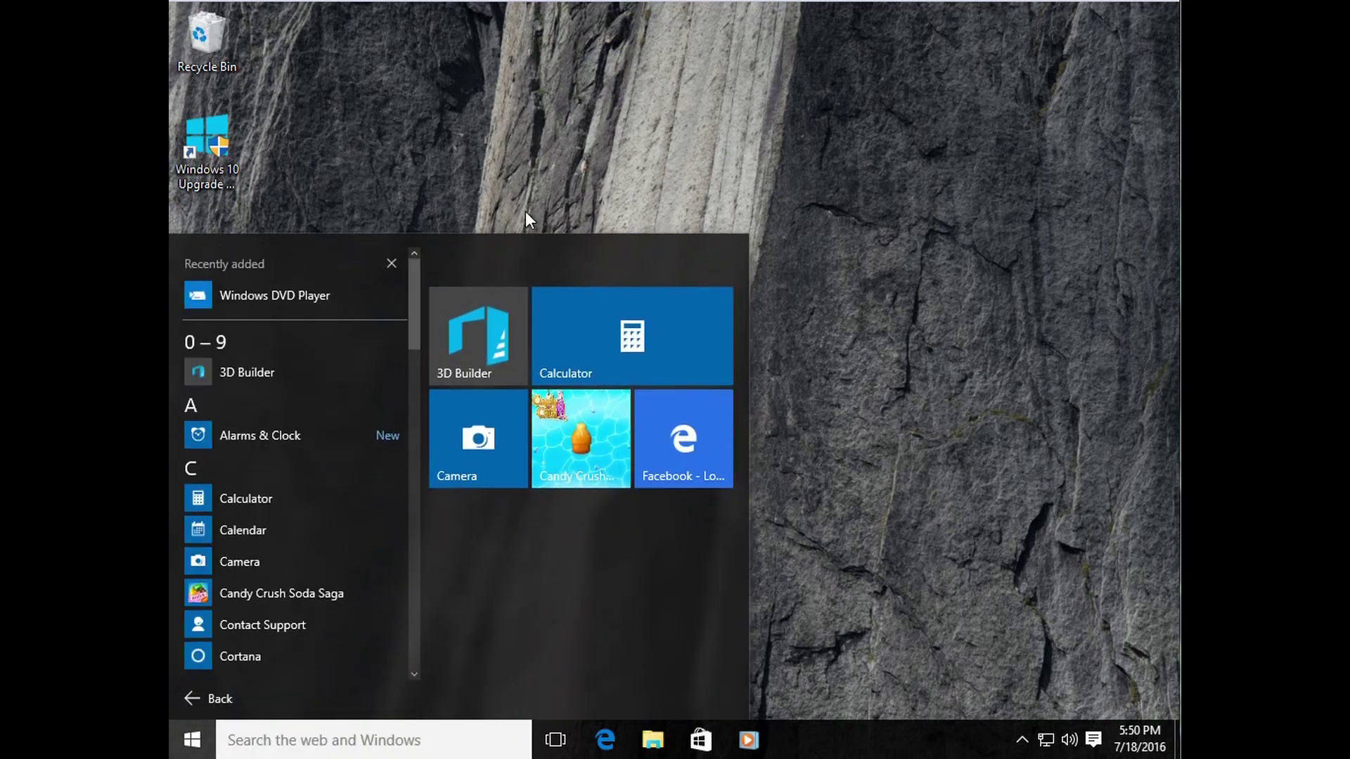
click(861, 298)
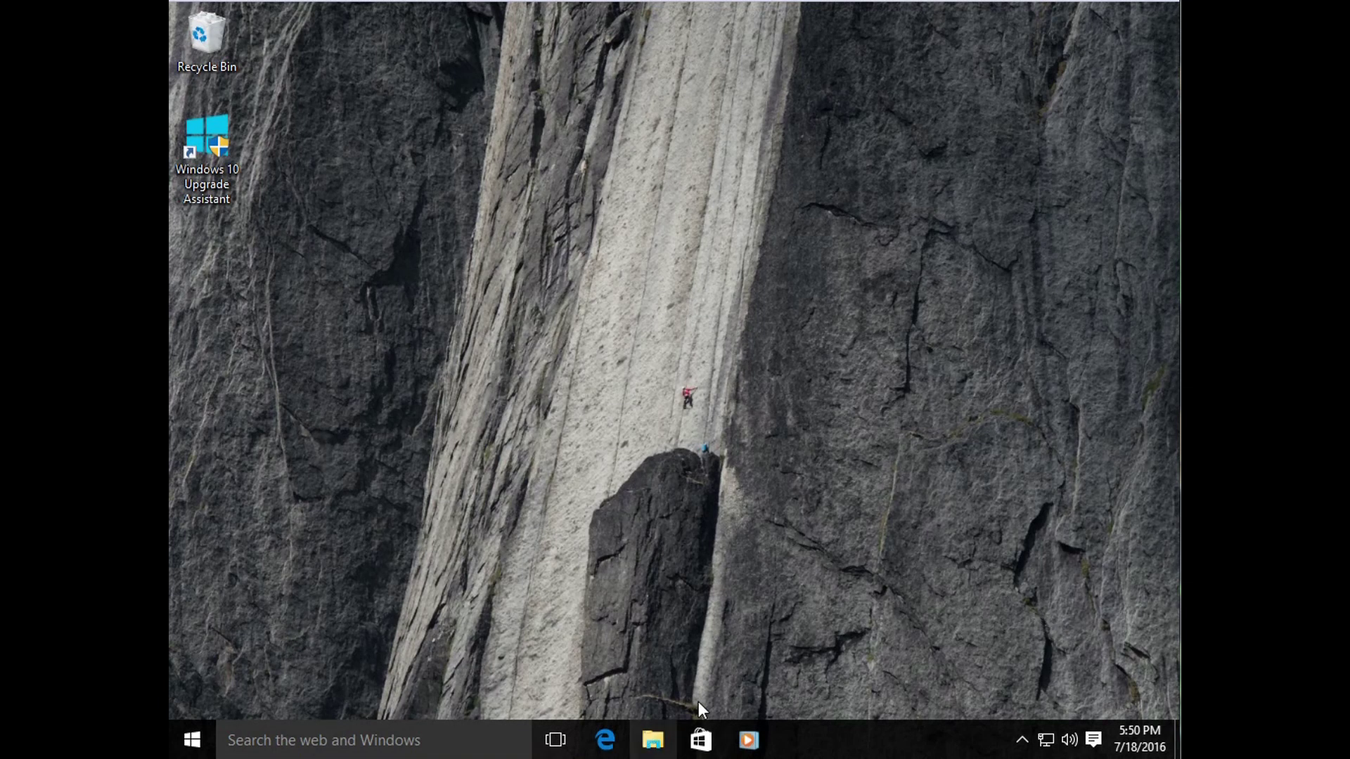
click(652, 731)
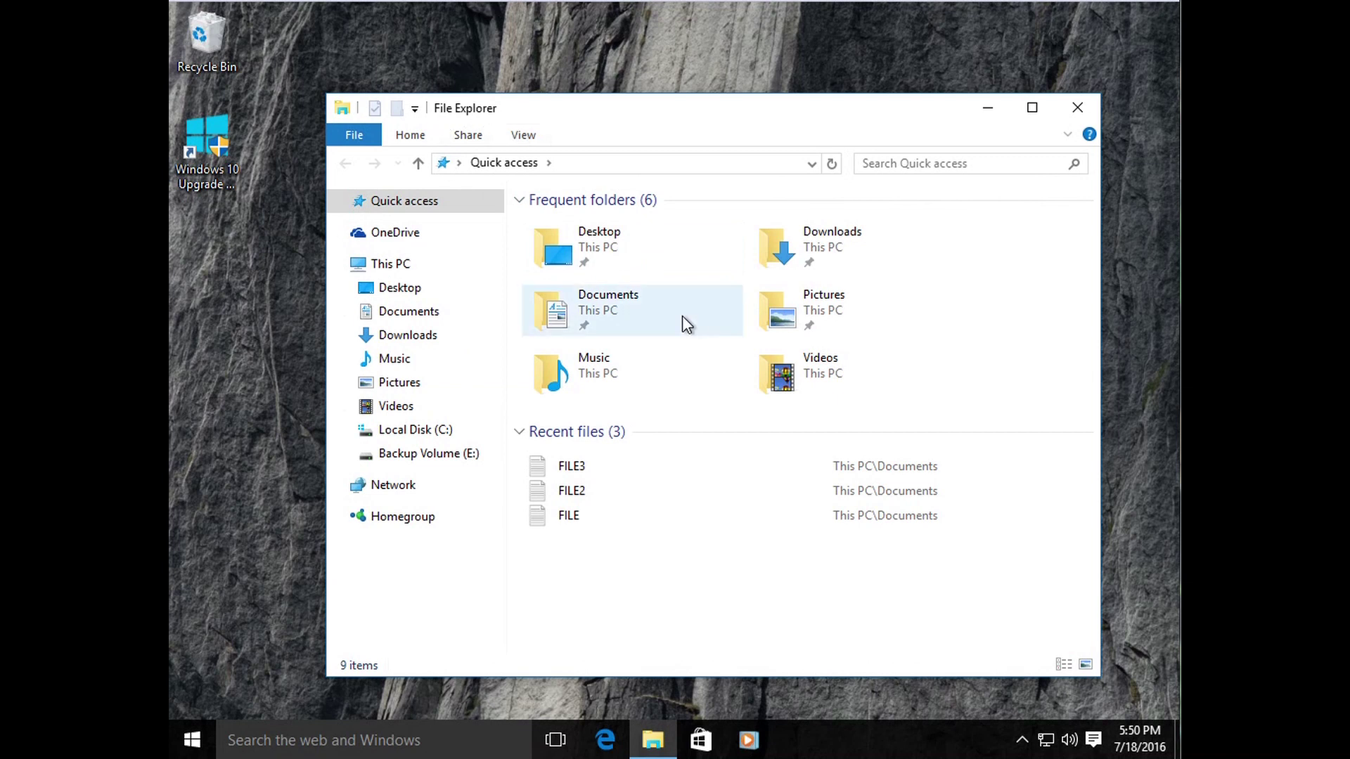
click(606, 566)
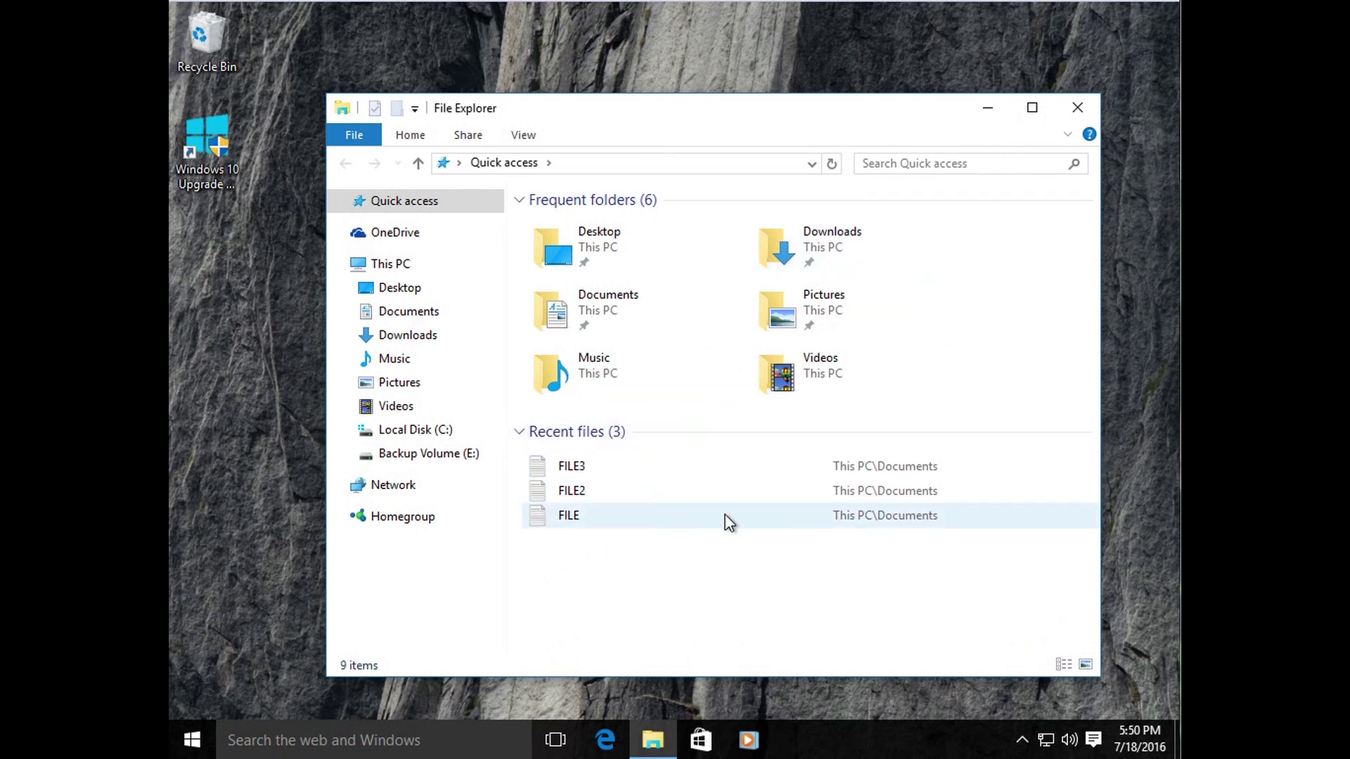
click(1075, 111)
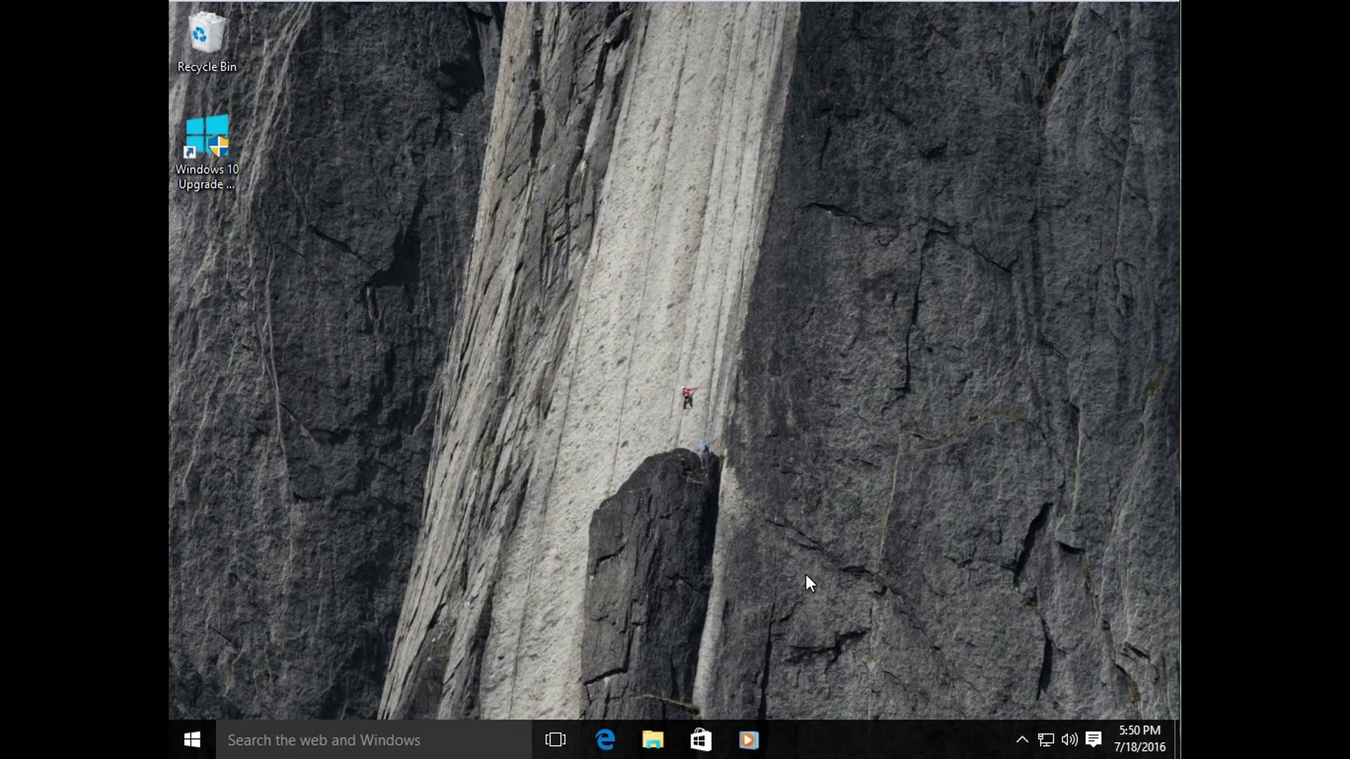
click(606, 738)
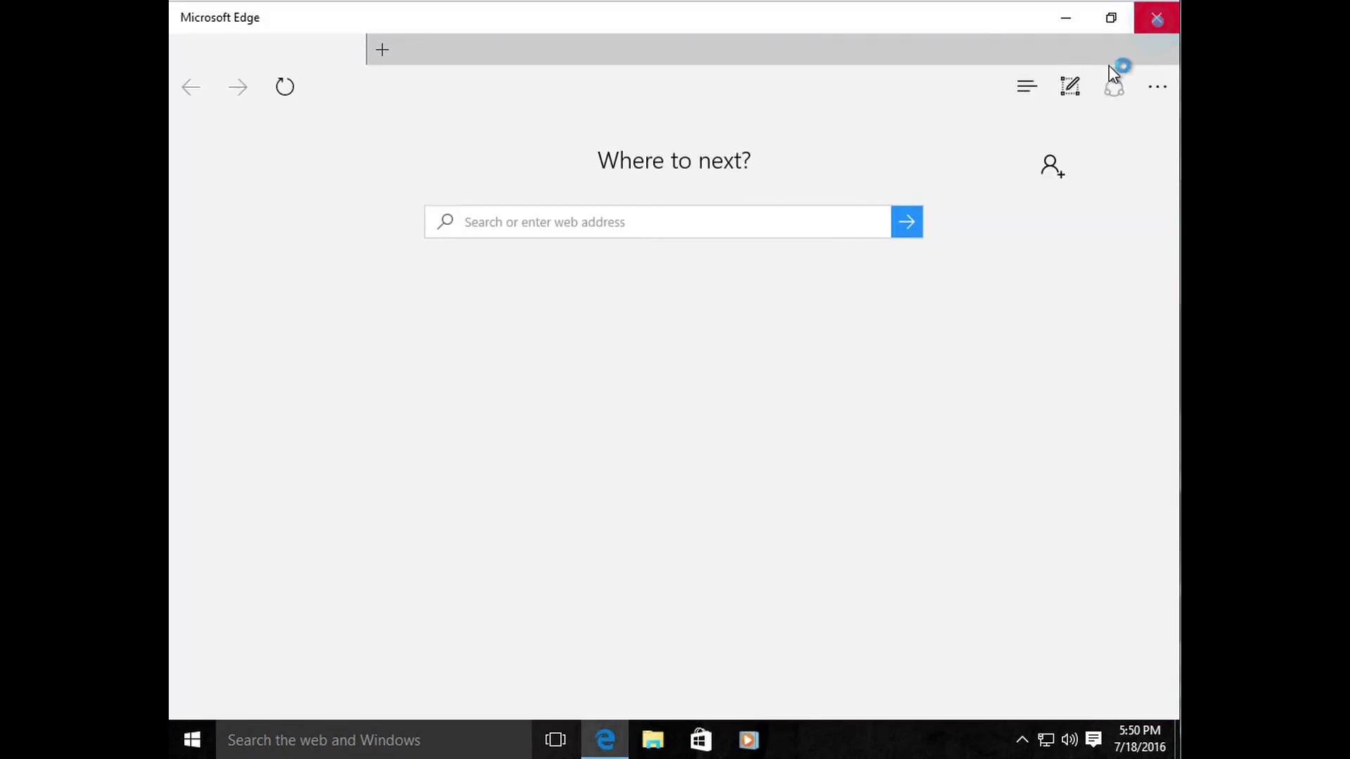
click(1157, 18)
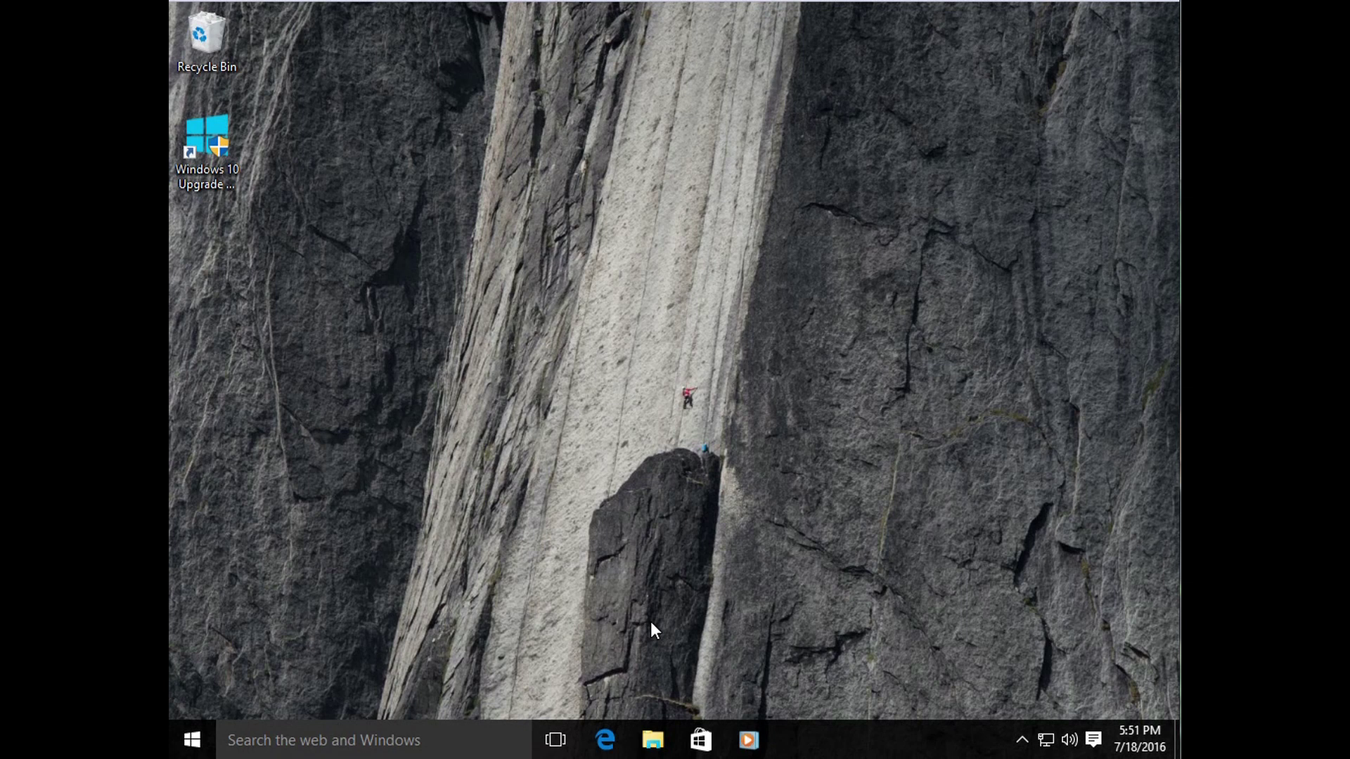
drag(812, 301, 543, 547)
drag(540, 557, 854, 276)
drag(840, 290, 507, 566)
drag(542, 585, 850, 288)
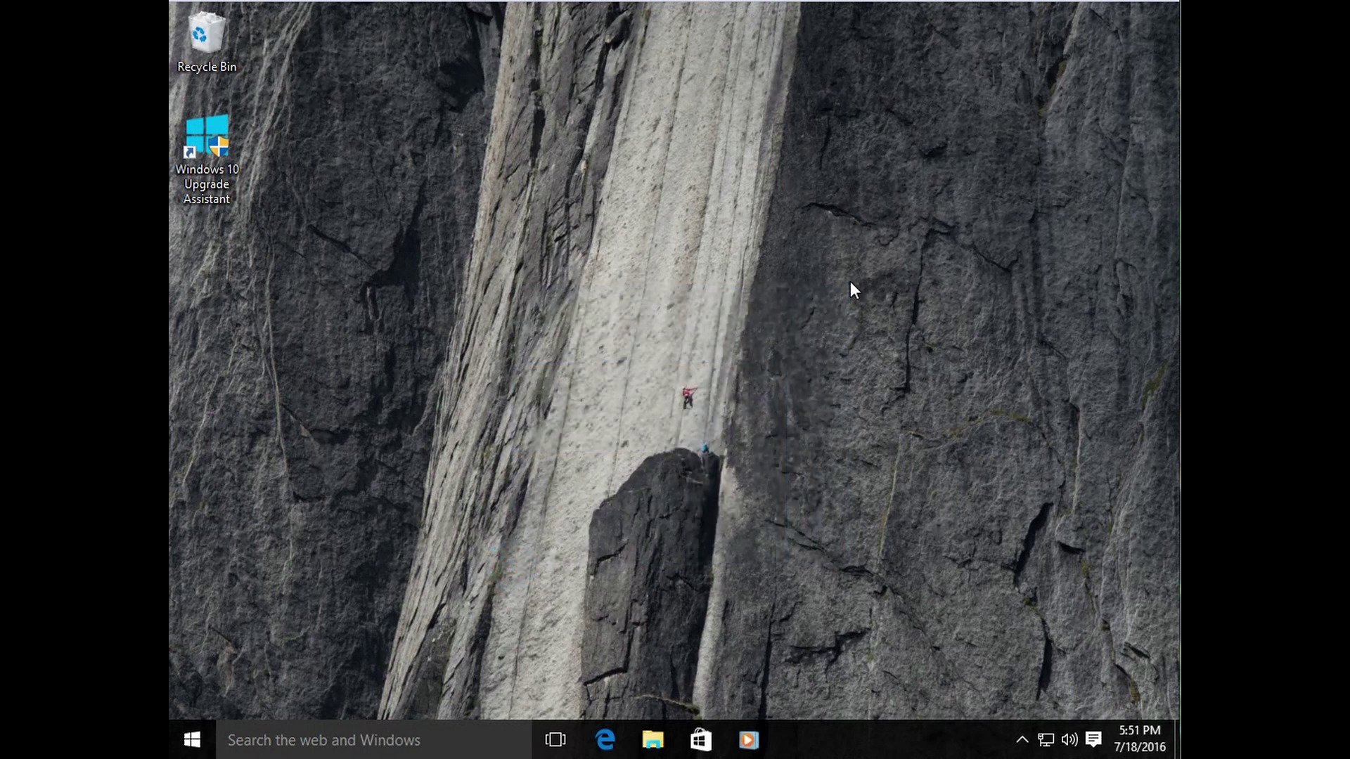
Step: Make the default Windows picture the desktop background through Personalize, then close Settings
right_click(477, 390)
click(589, 600)
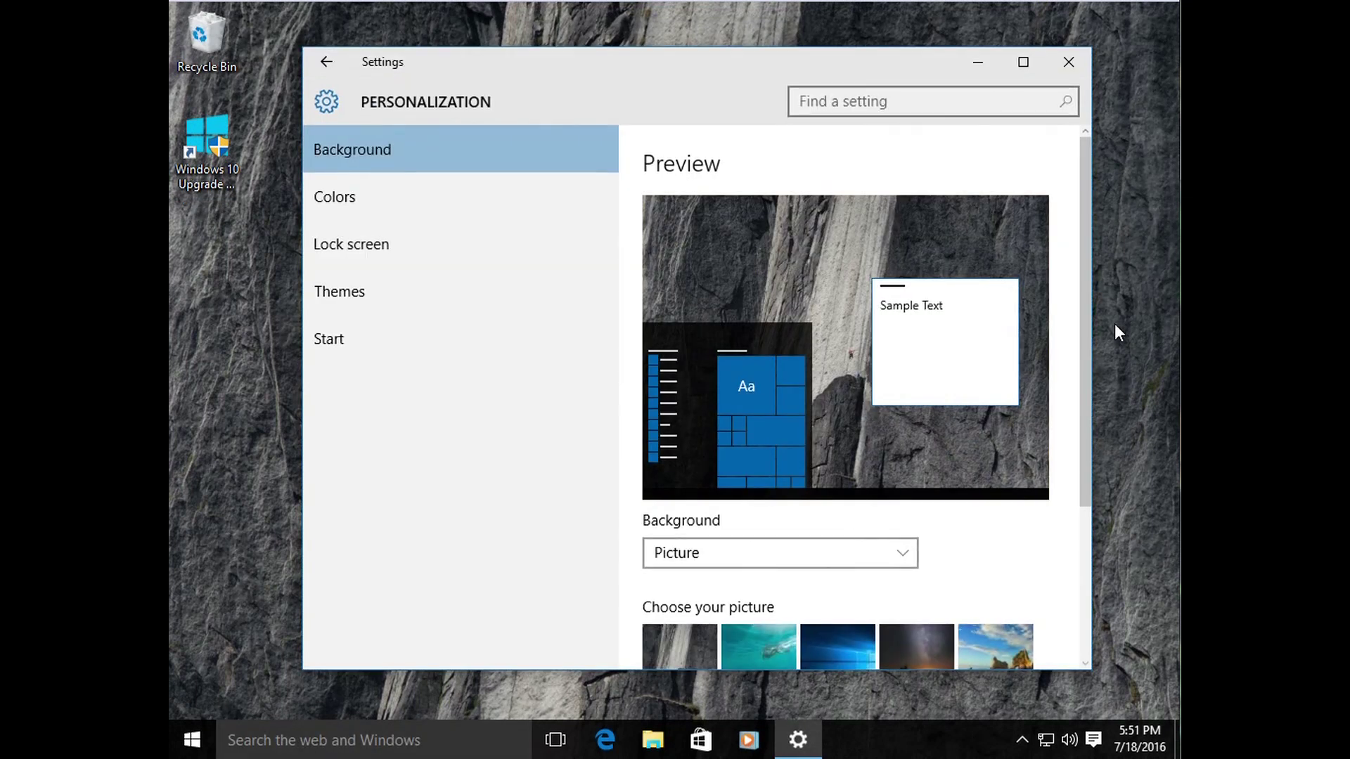
drag(1084, 335, 1086, 394)
click(823, 584)
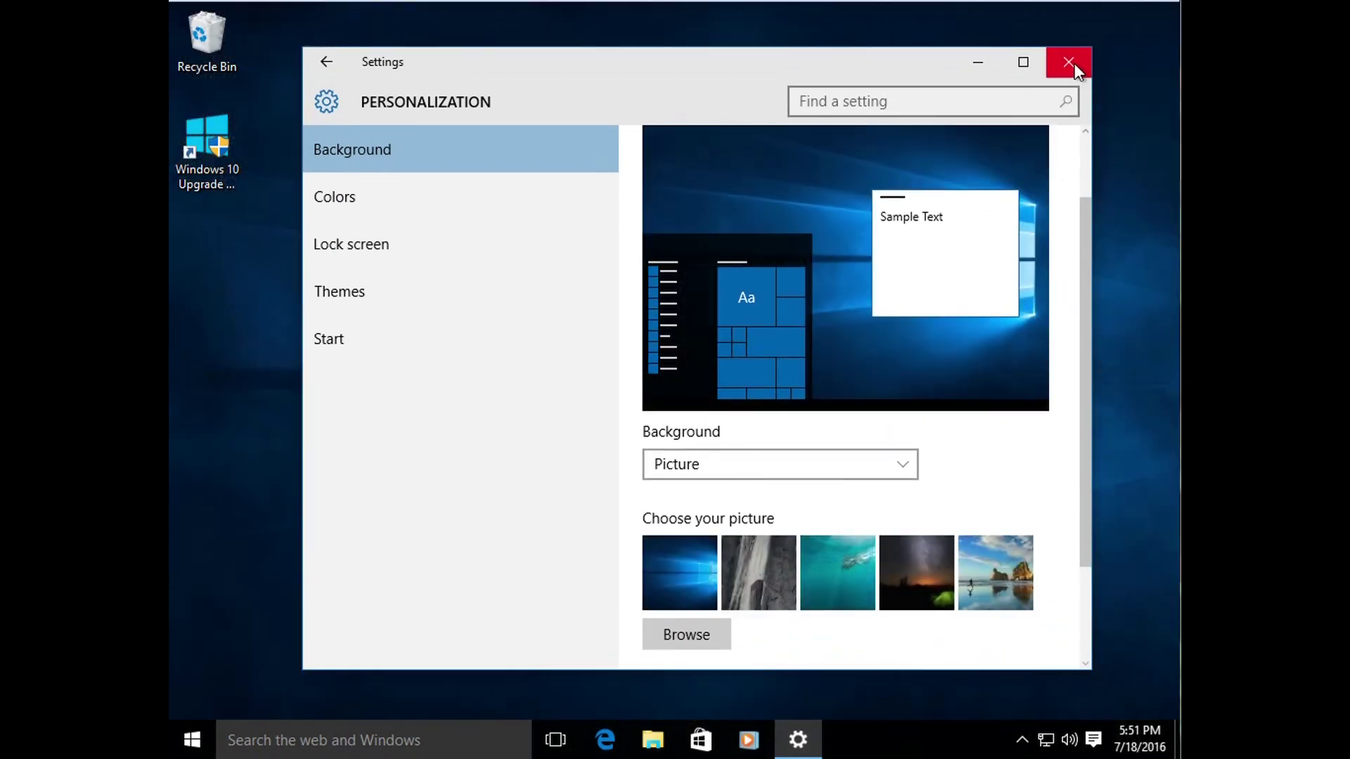
click(1069, 63)
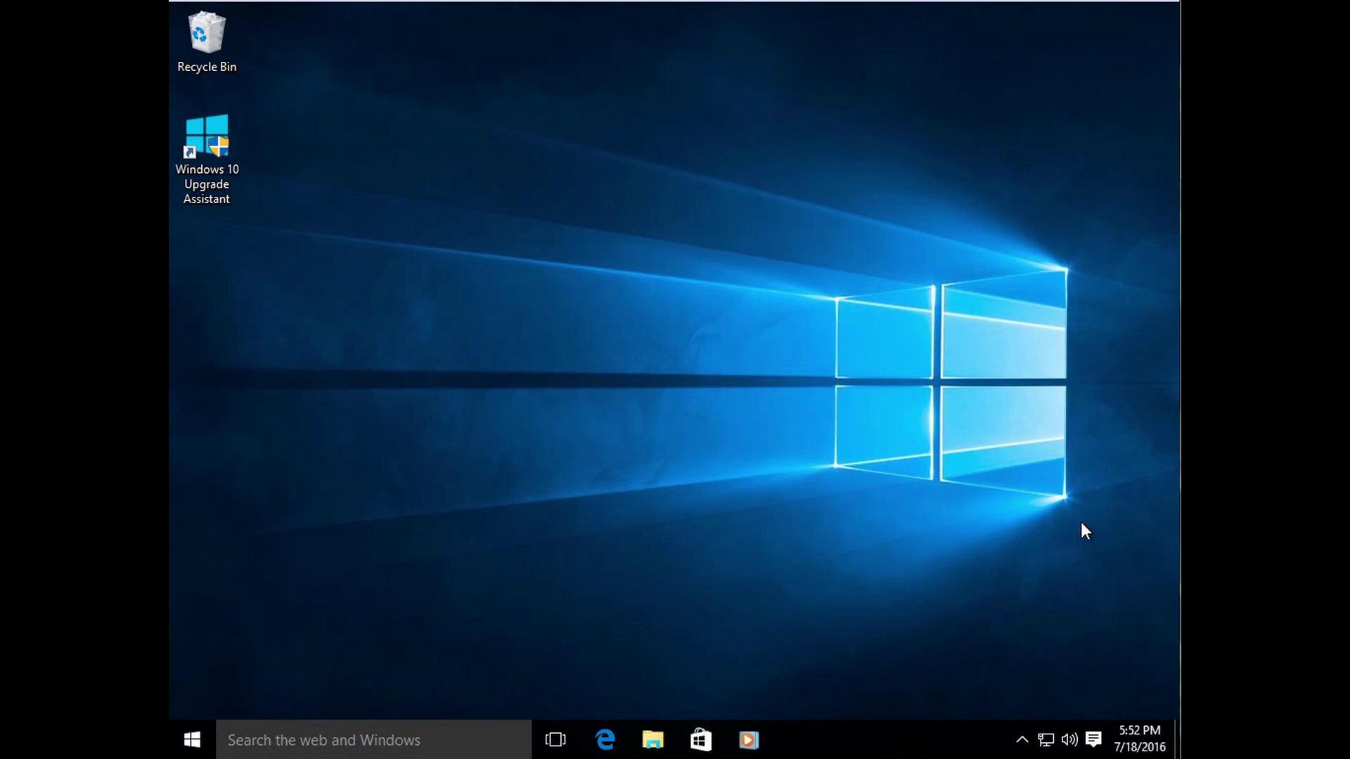
Step: Open File Explorer, browse and expand Local Disk (C:), then switch to This PC
click(653, 739)
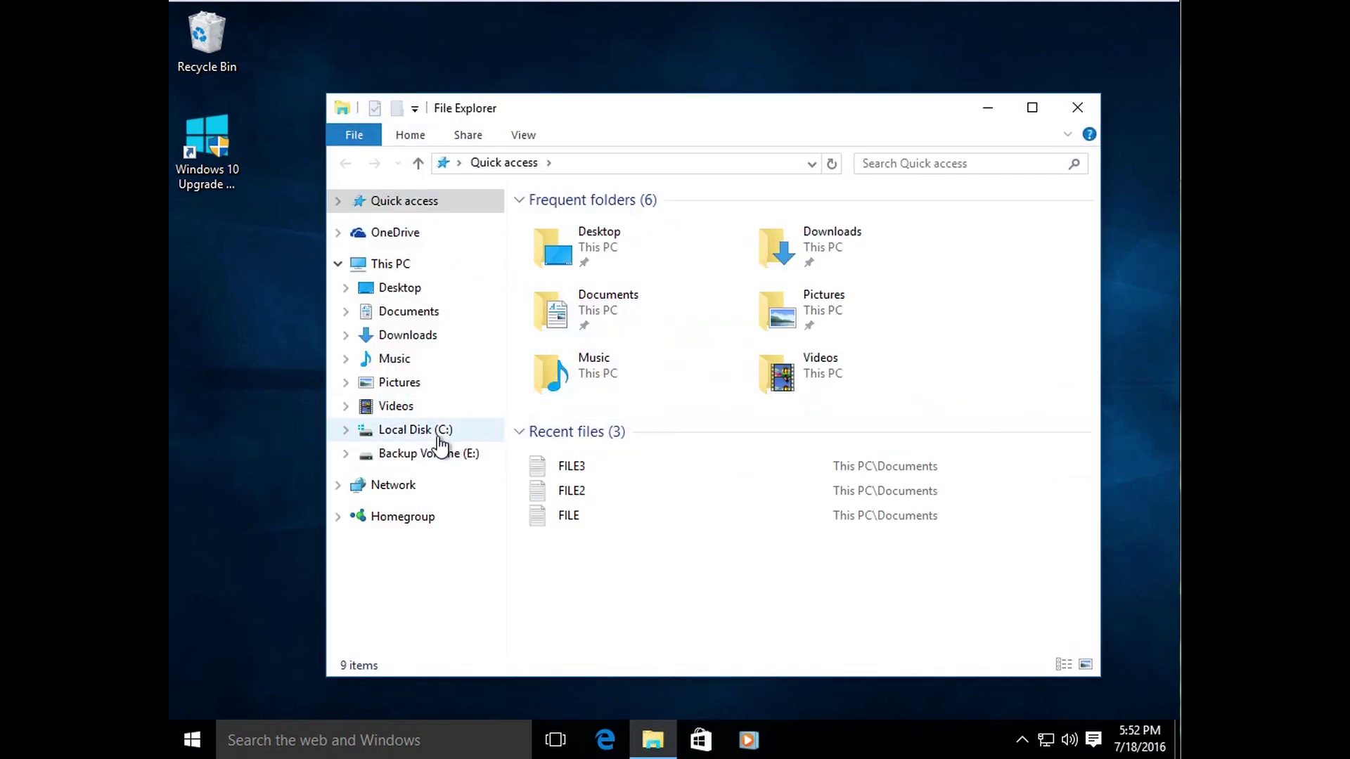
click(437, 430)
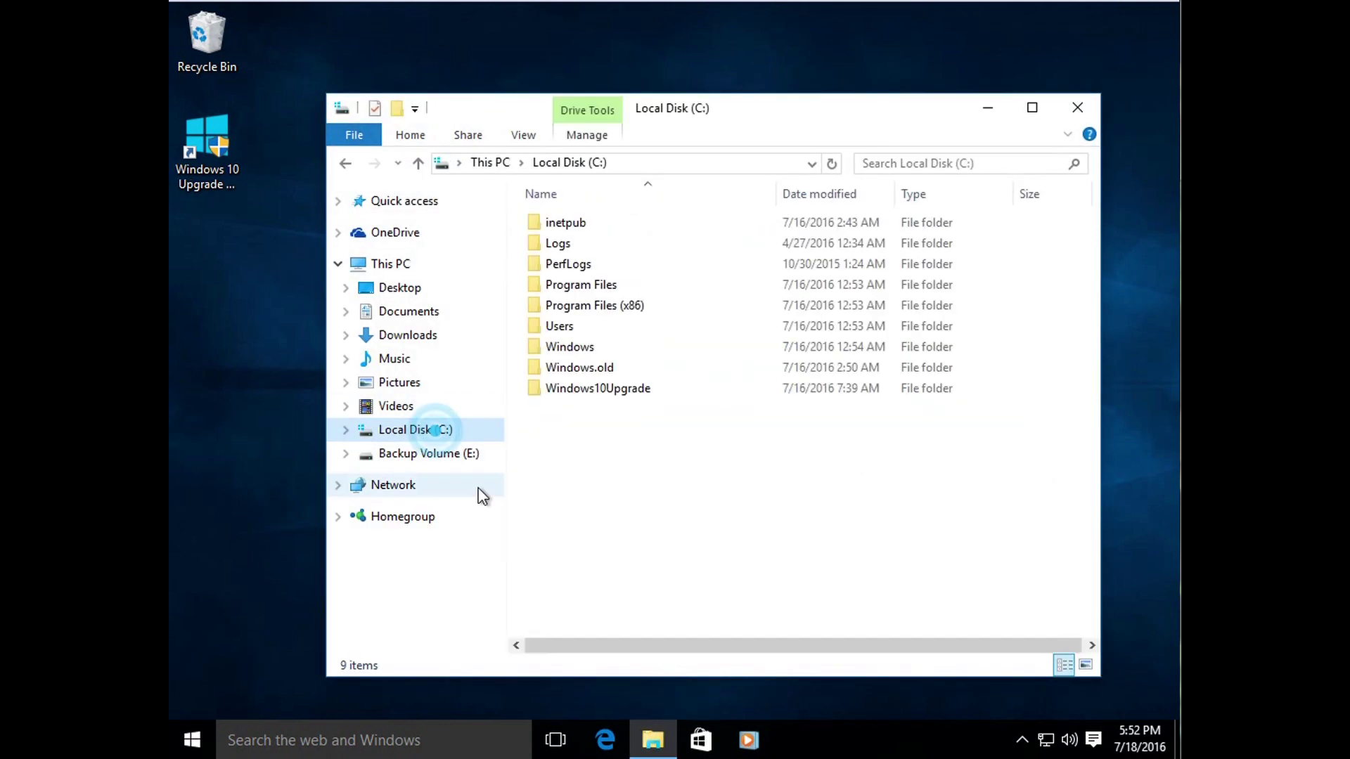
click(345, 430)
click(380, 236)
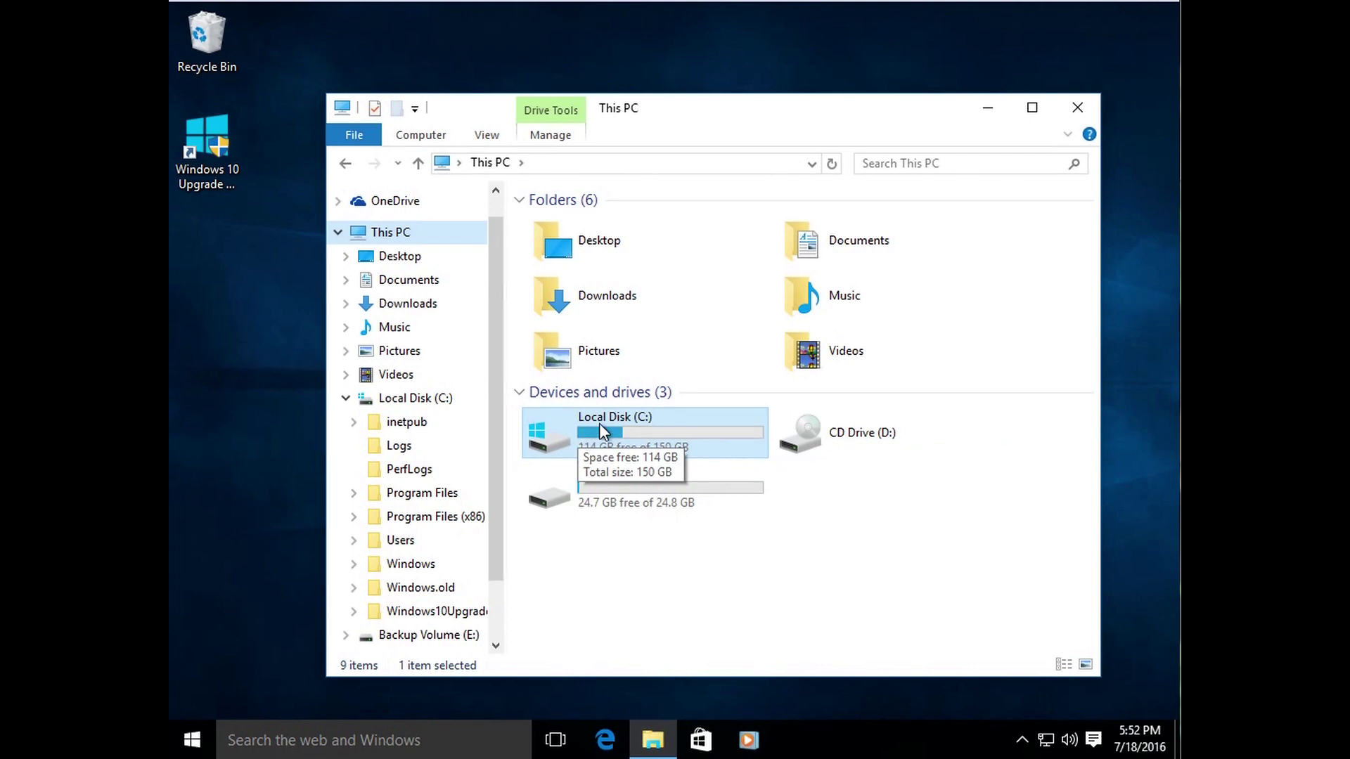
Step: Select Local Disk (C:) and Backup Volume (E:) in turn to compare their free space
click(894, 538)
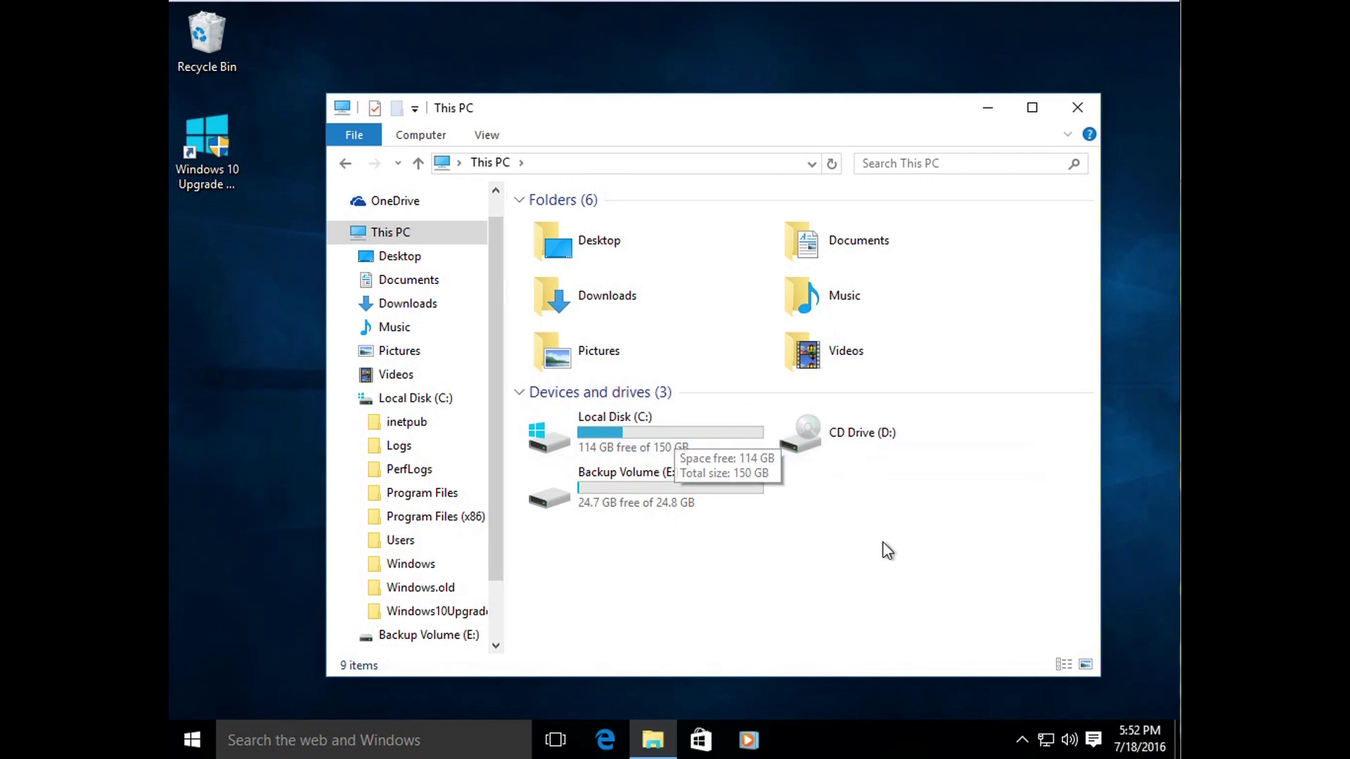
click(662, 427)
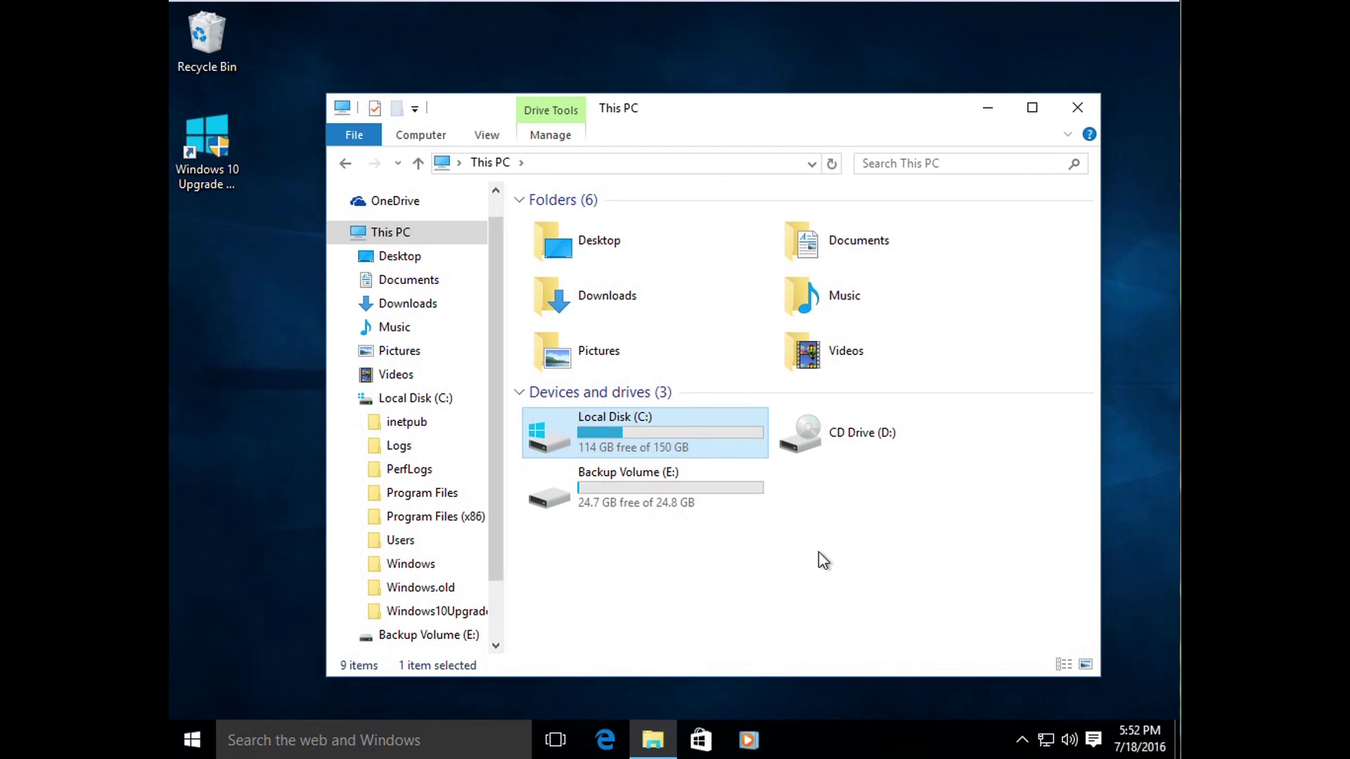
click(706, 507)
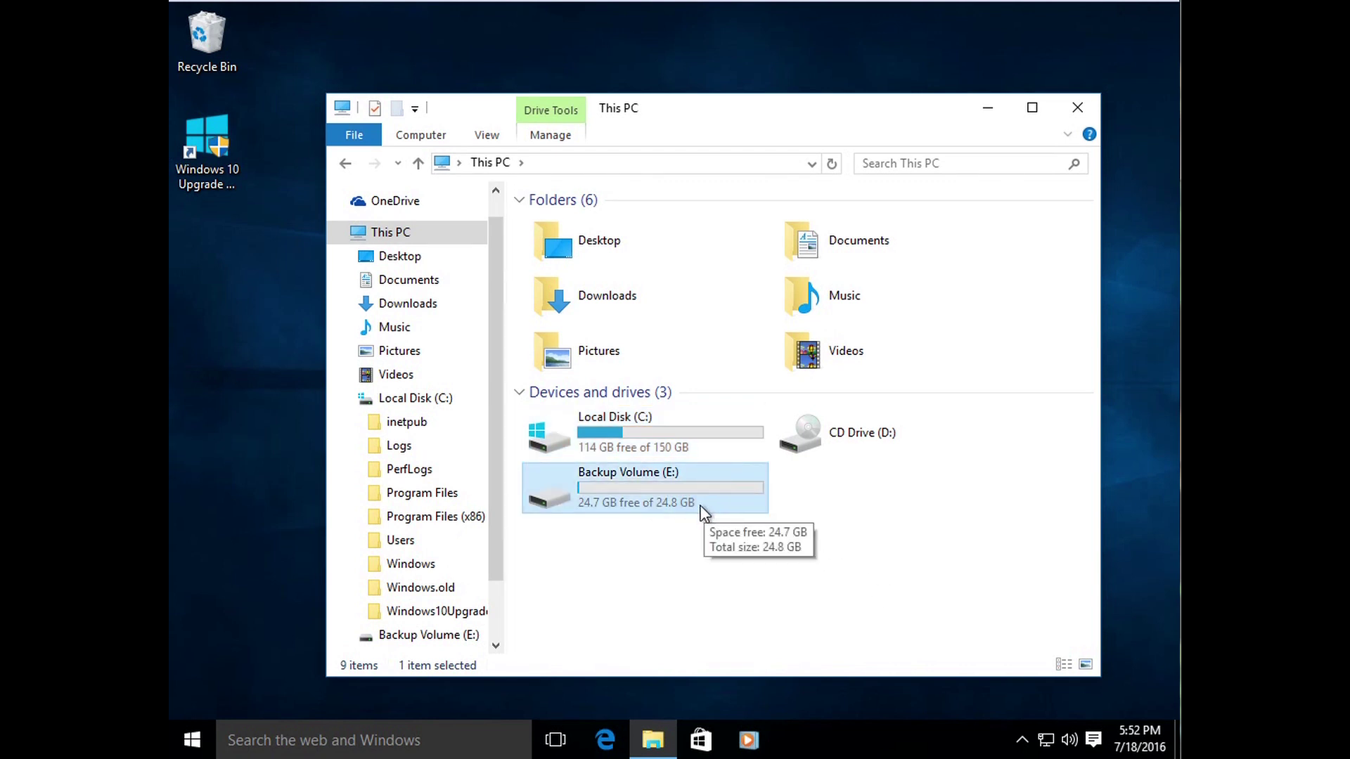
click(674, 565)
click(674, 491)
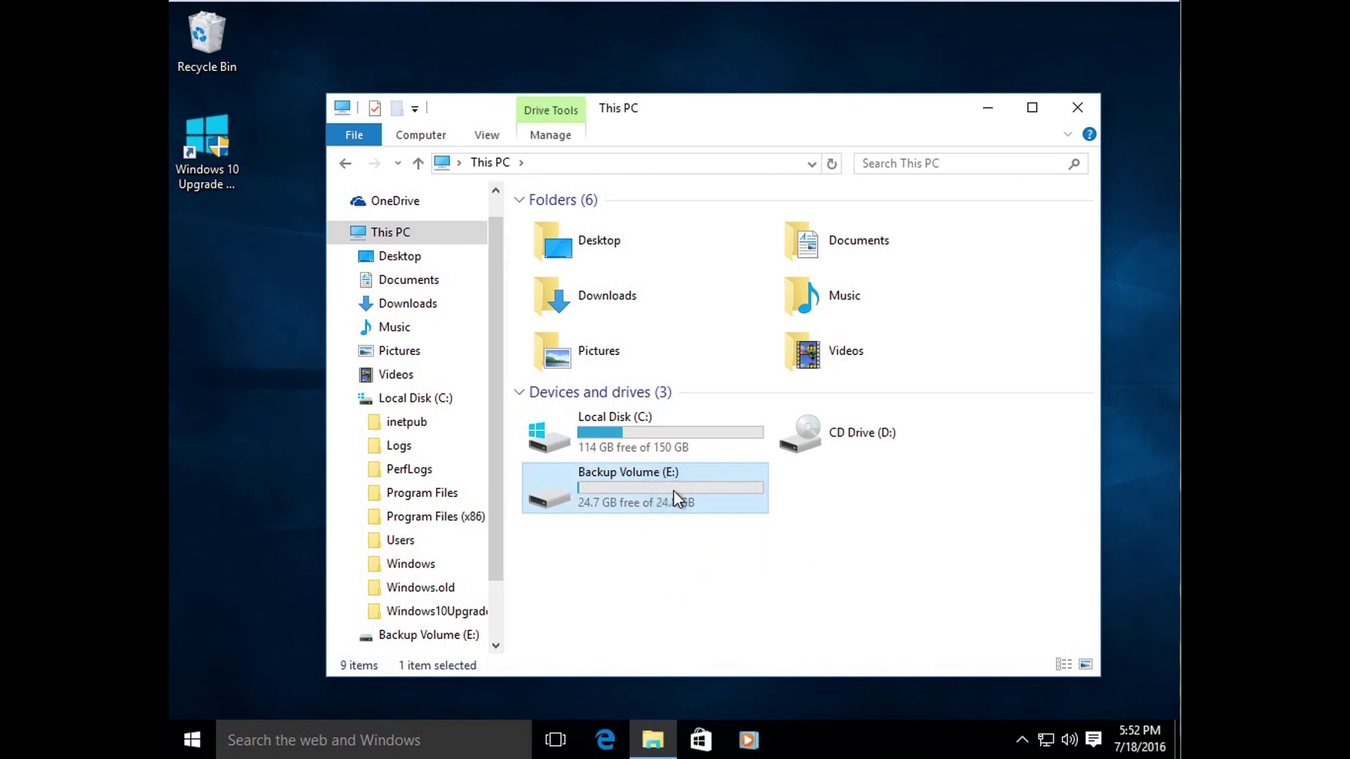
click(652, 446)
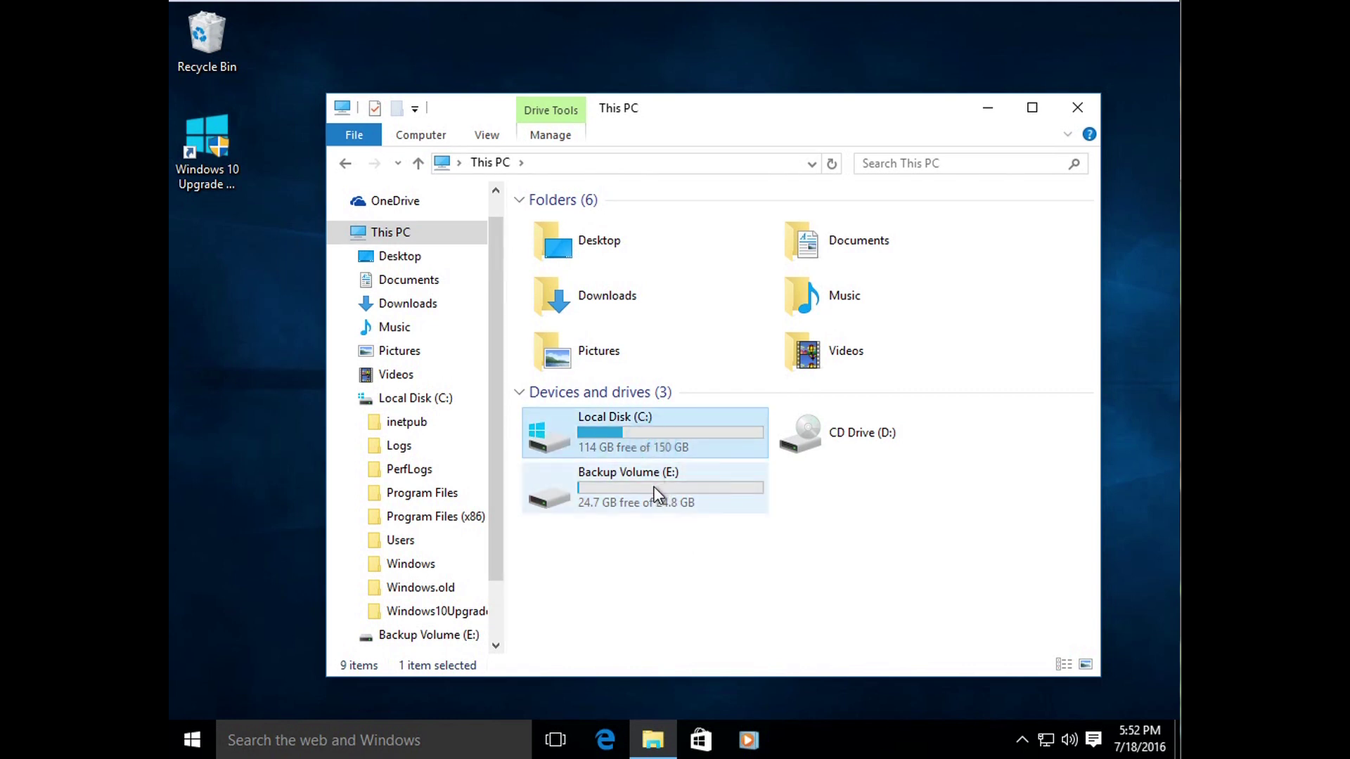
mouse_move(654, 495)
click(701, 566)
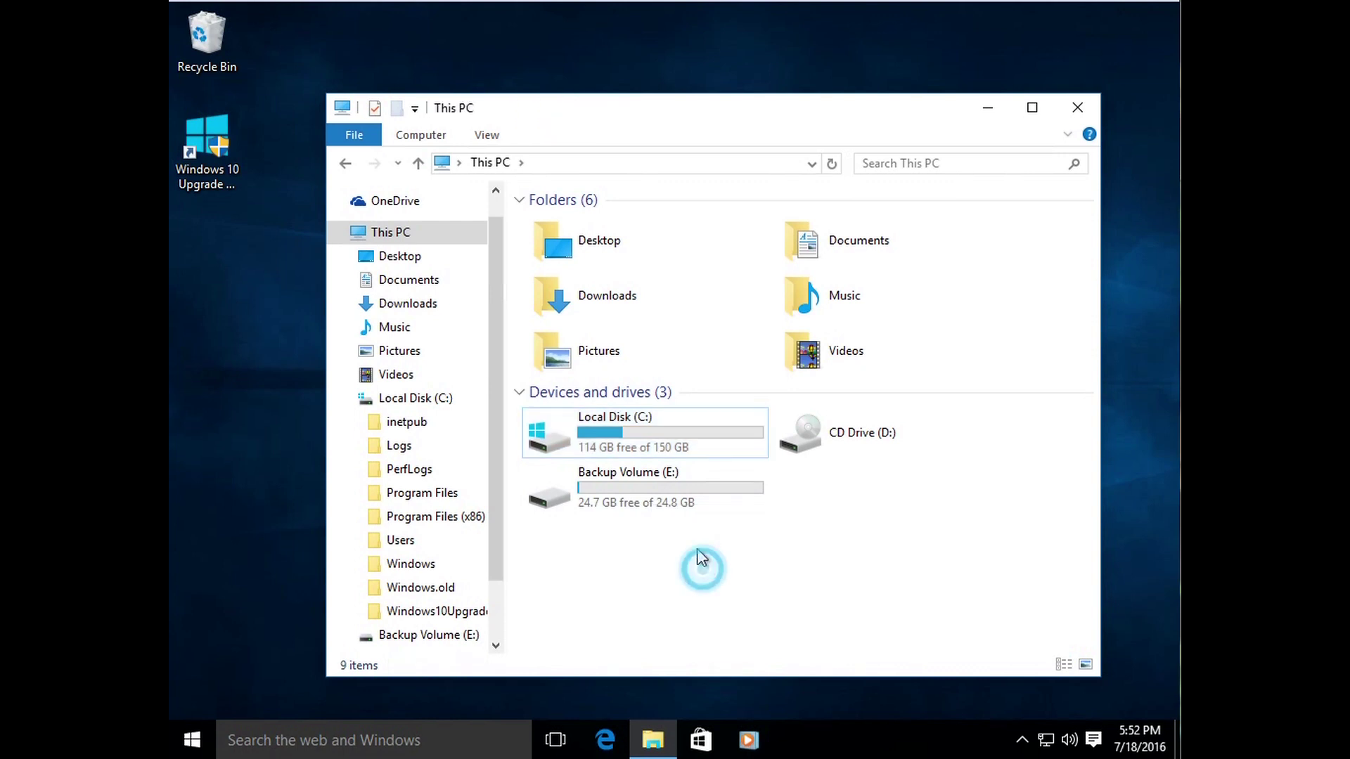
click(640, 437)
click(693, 589)
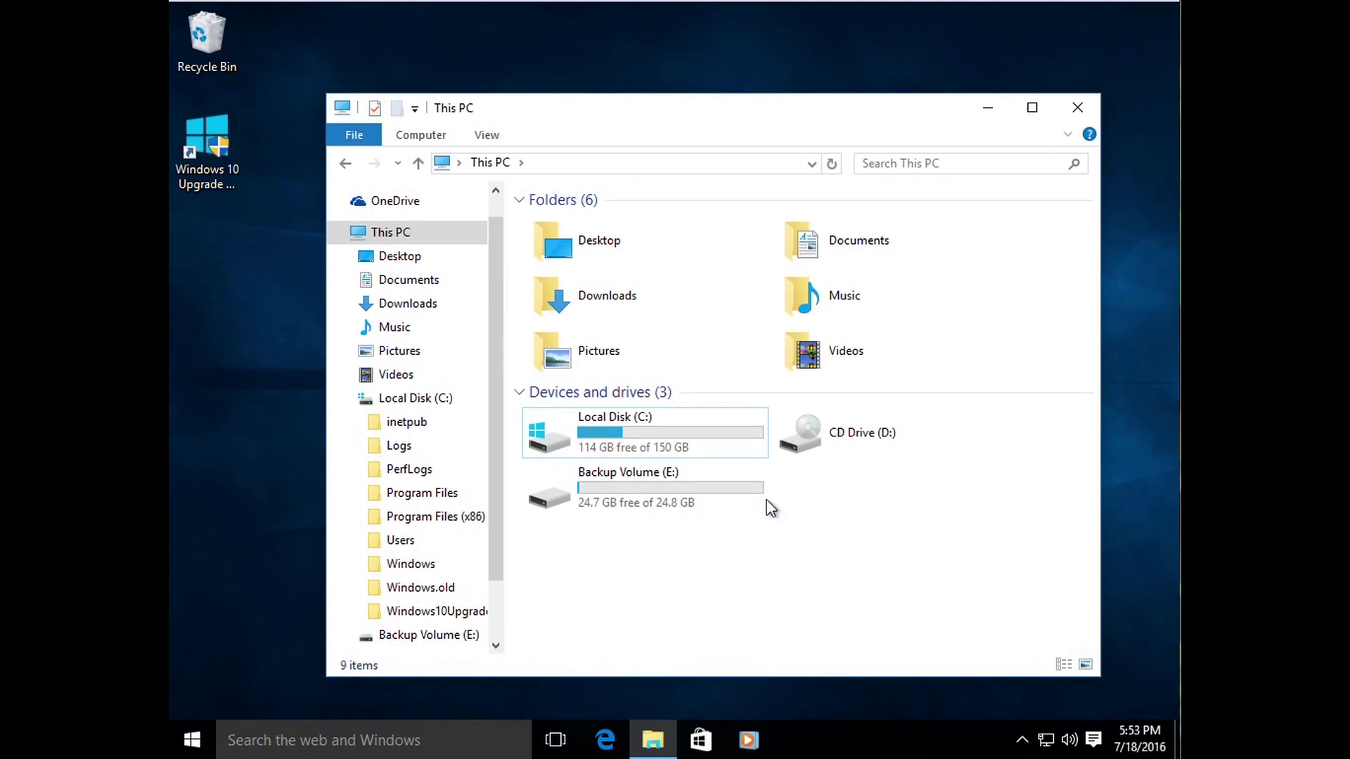
Step: Check Local Disk (C:) properties: 36.2 GB used, 114 GB free of 150 GB
right_click(661, 442)
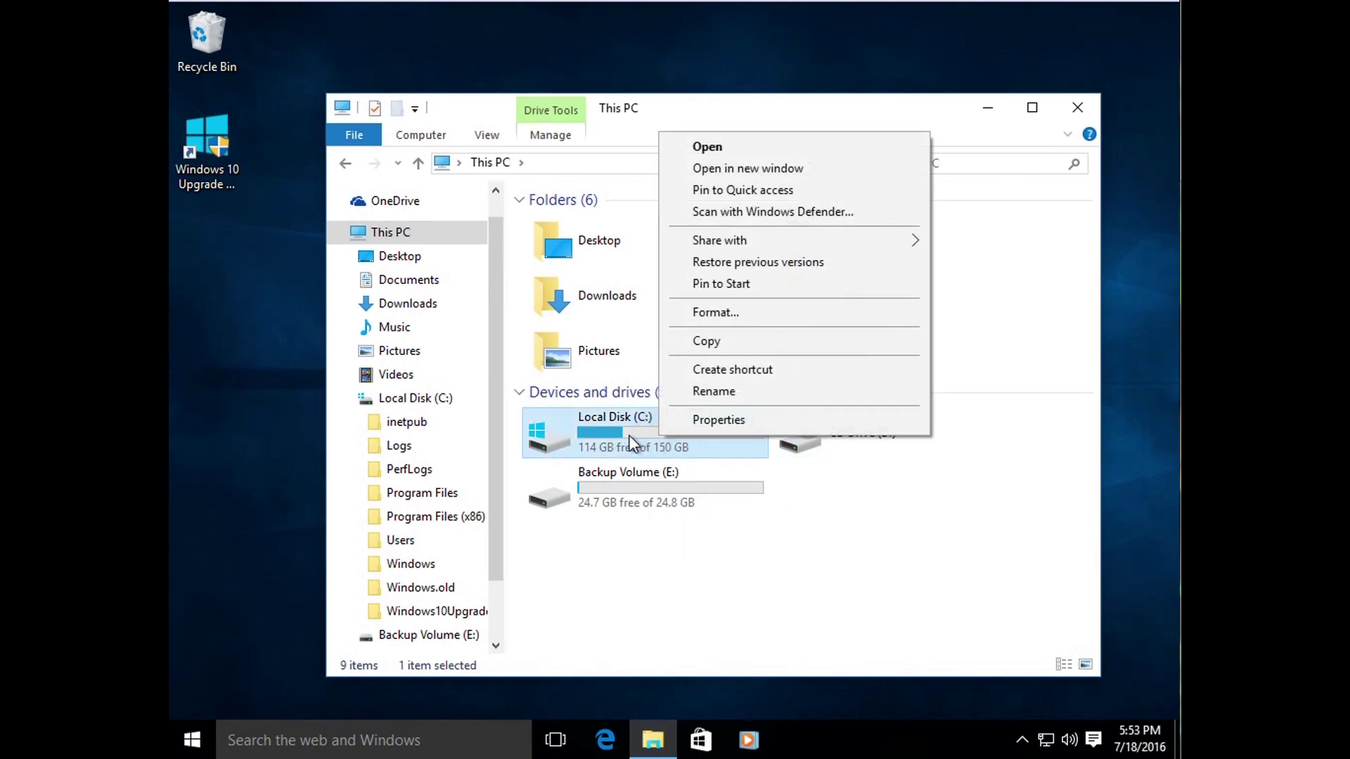
click(776, 612)
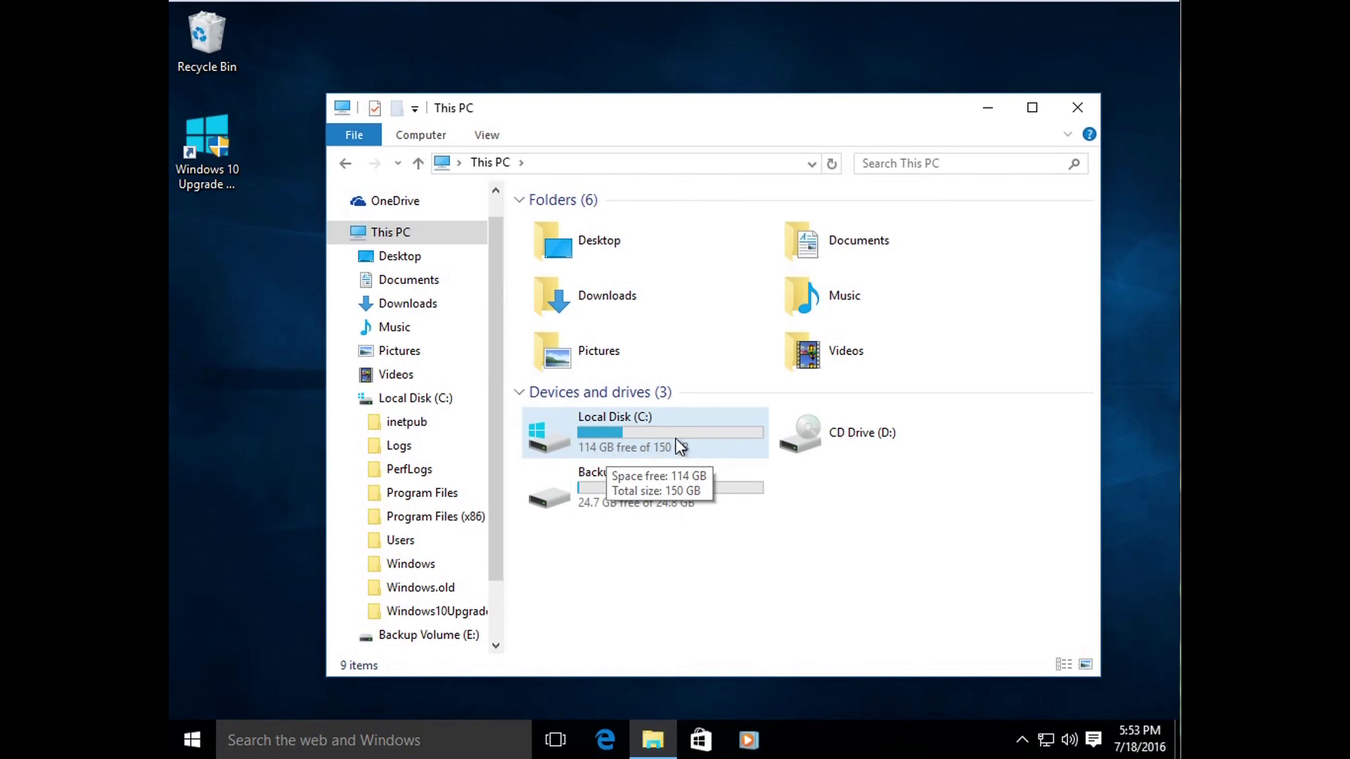
right_click(677, 442)
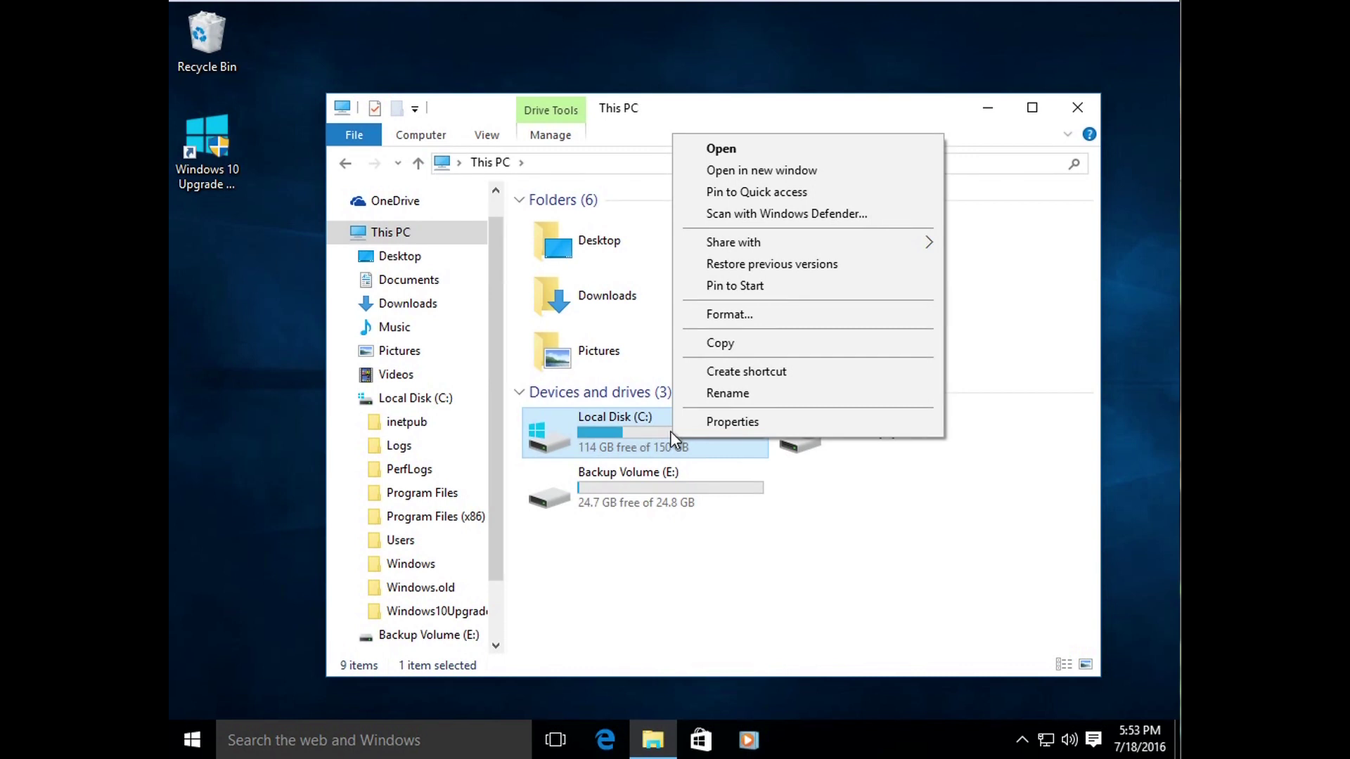
click(729, 424)
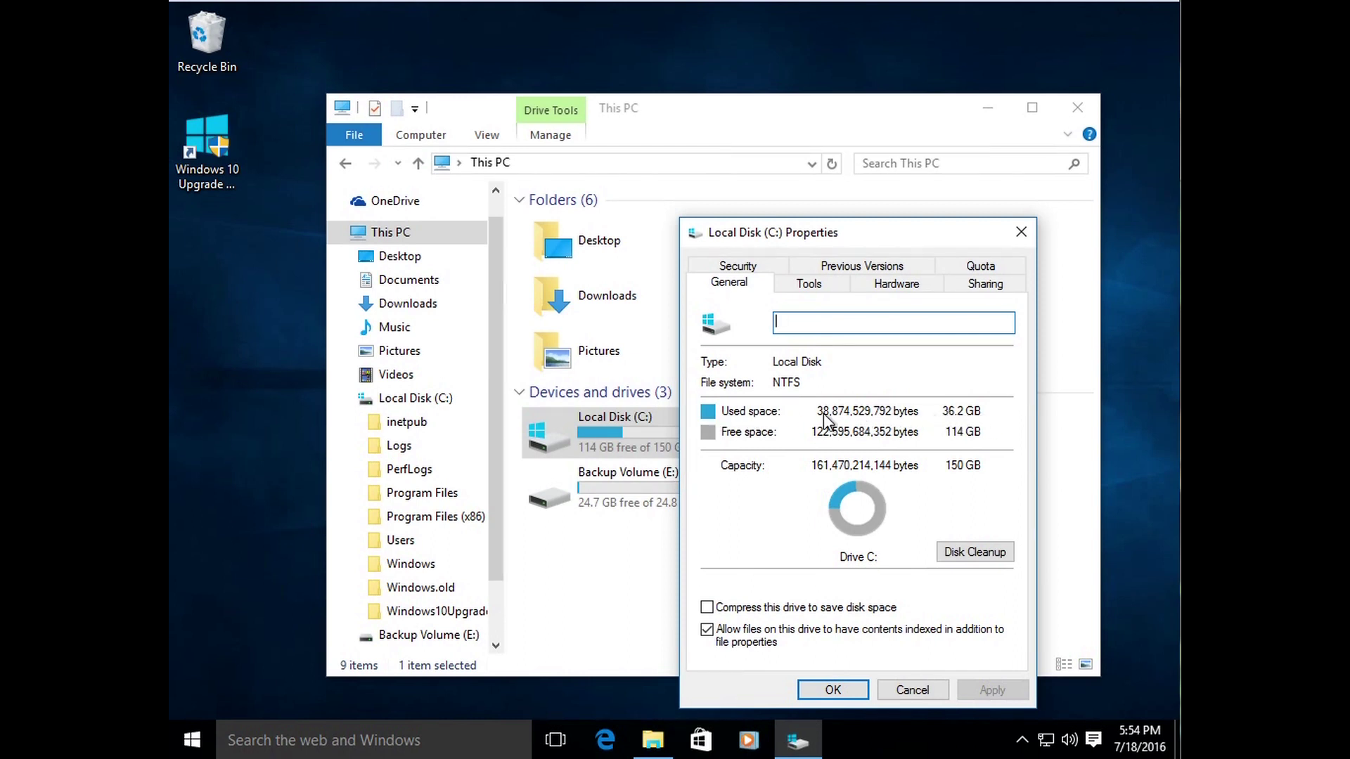
click(868, 683)
Step: Briefly open Backup Volume (E:) to view its contents, then return to This PC
click(647, 591)
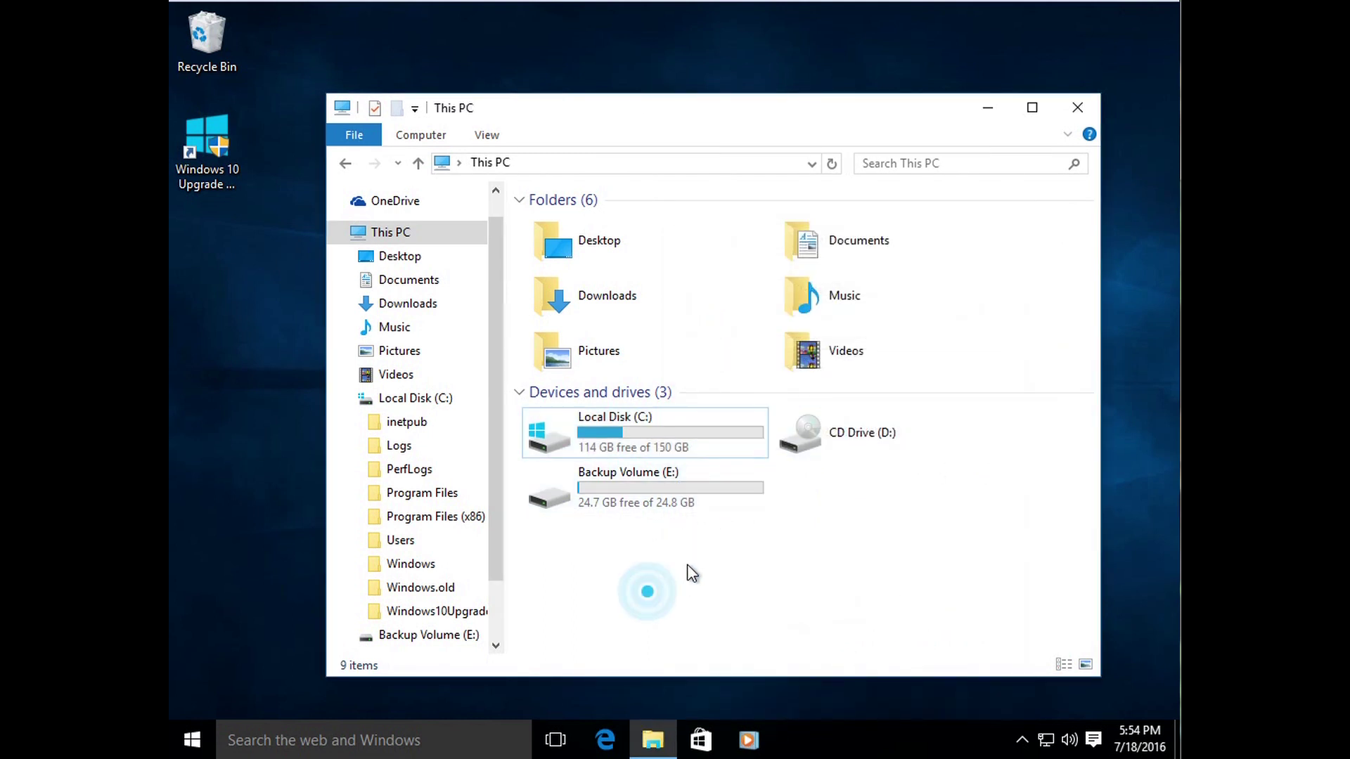
click(624, 567)
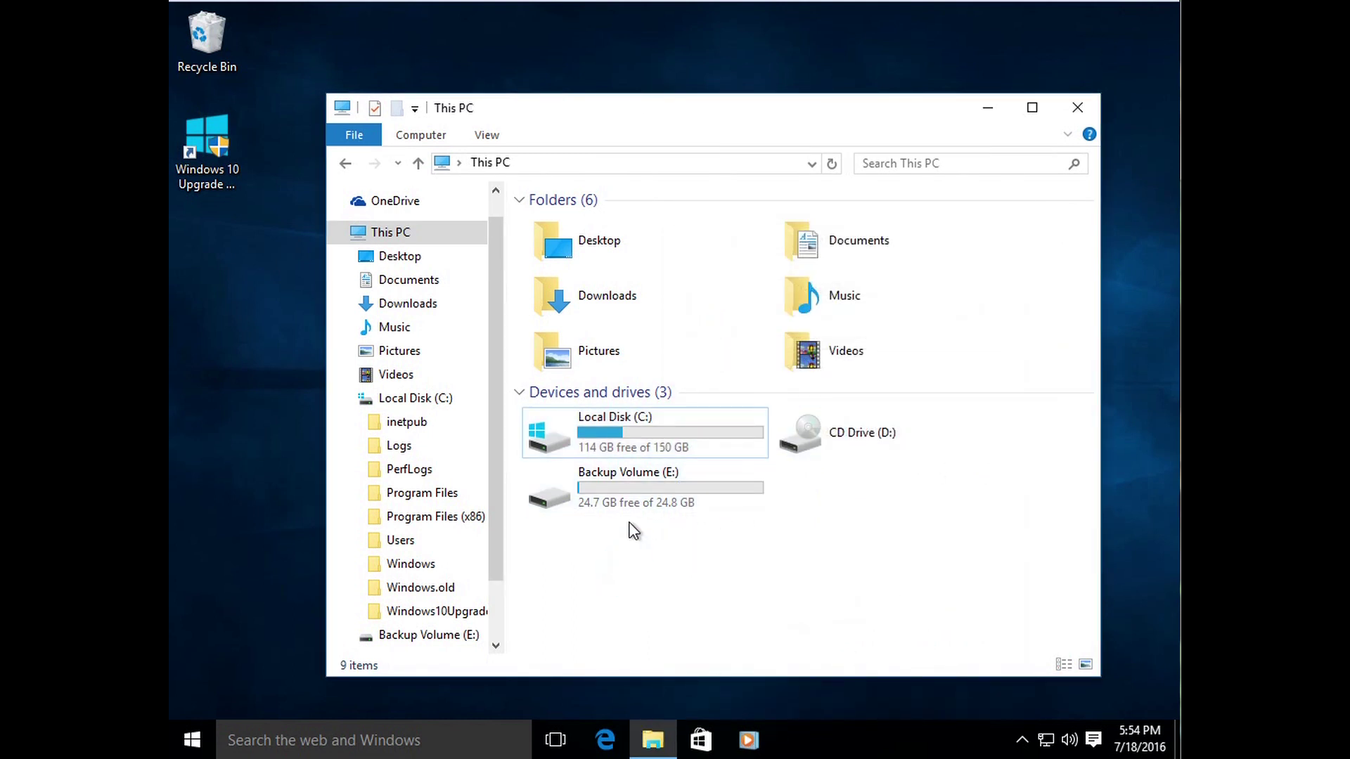
click(669, 478)
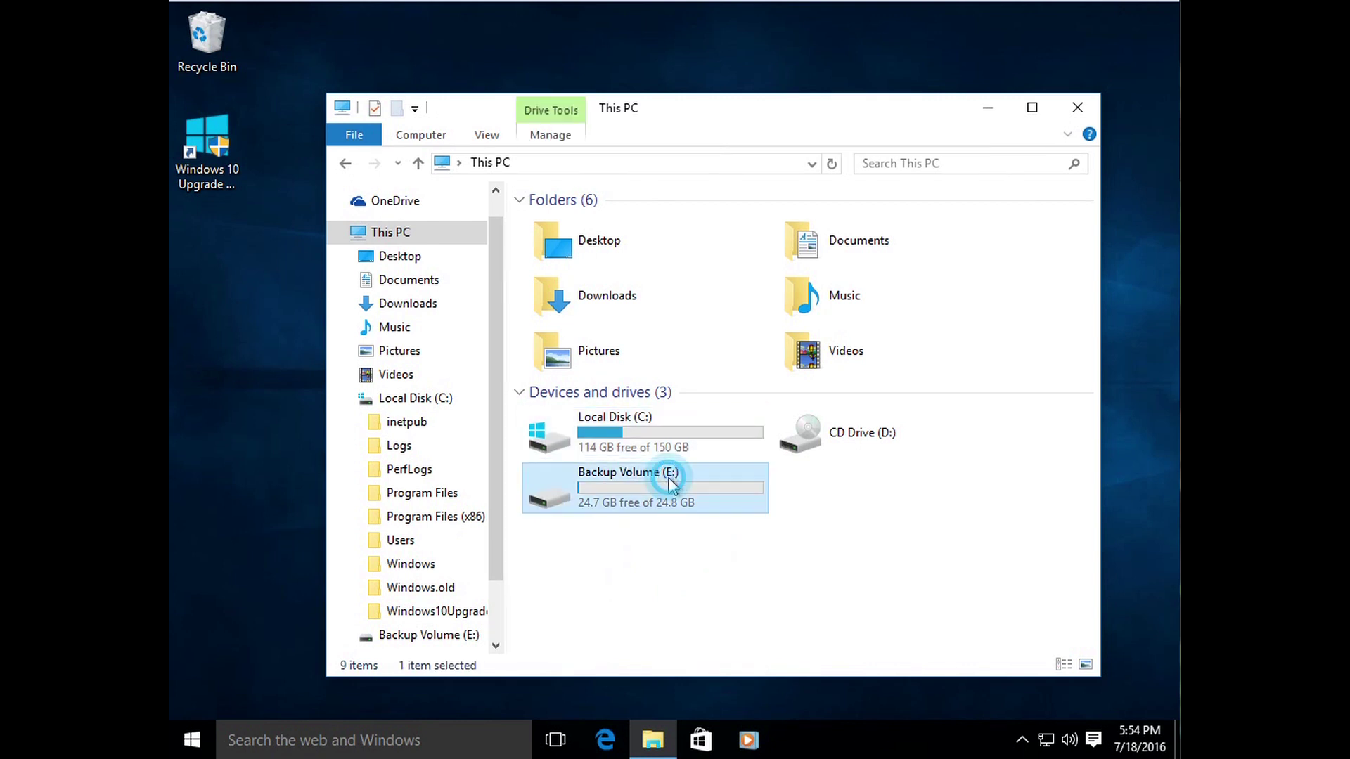
double_click(624, 494)
click(343, 165)
click(663, 573)
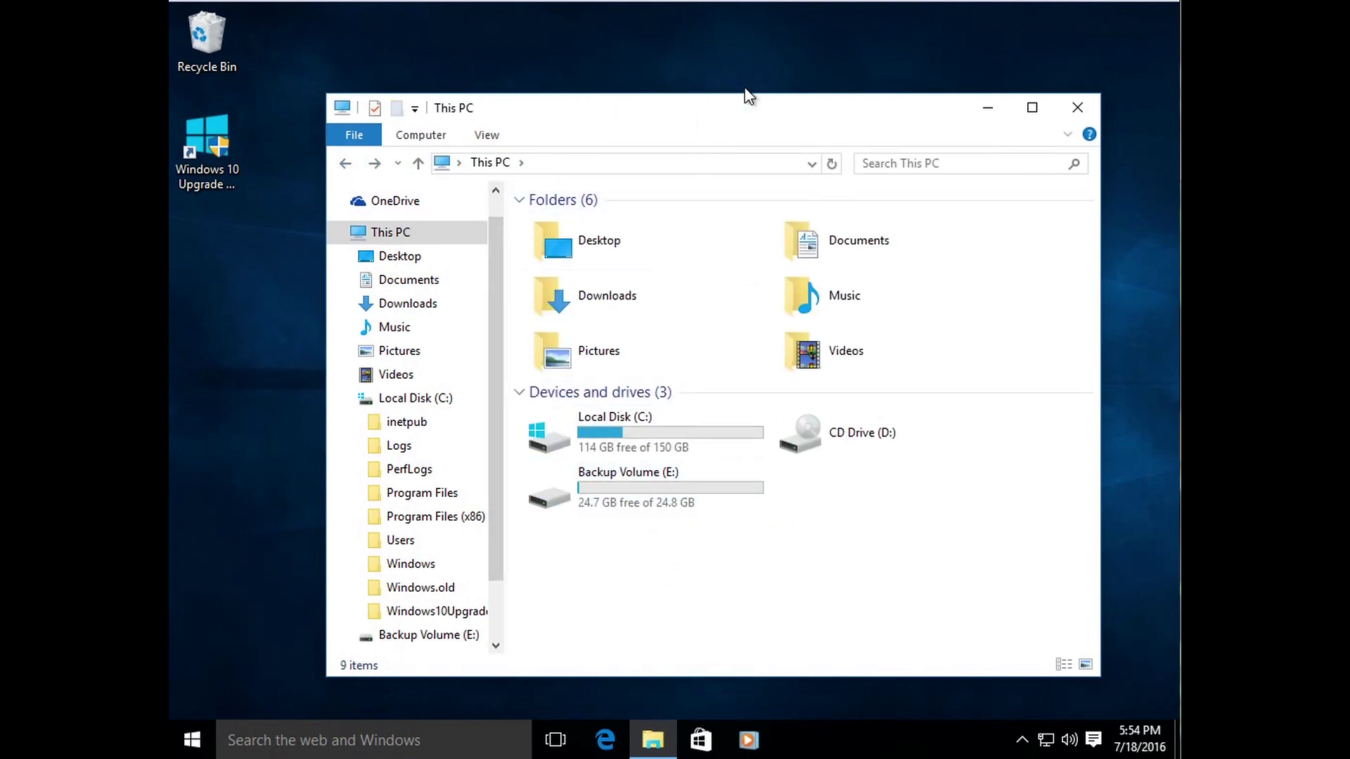
Step: Open the Documents folder and collapse the Local Disk (C:) tree
click(598, 357)
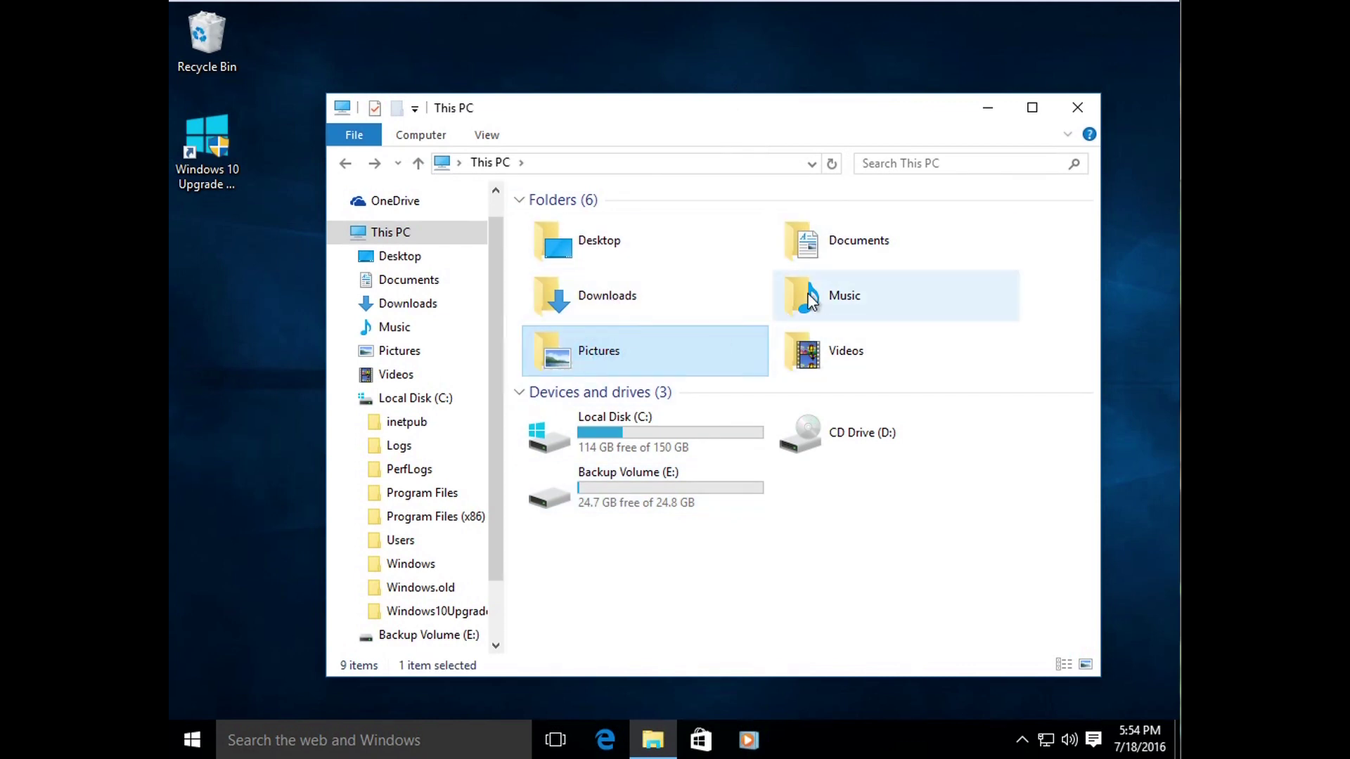
double_click(816, 236)
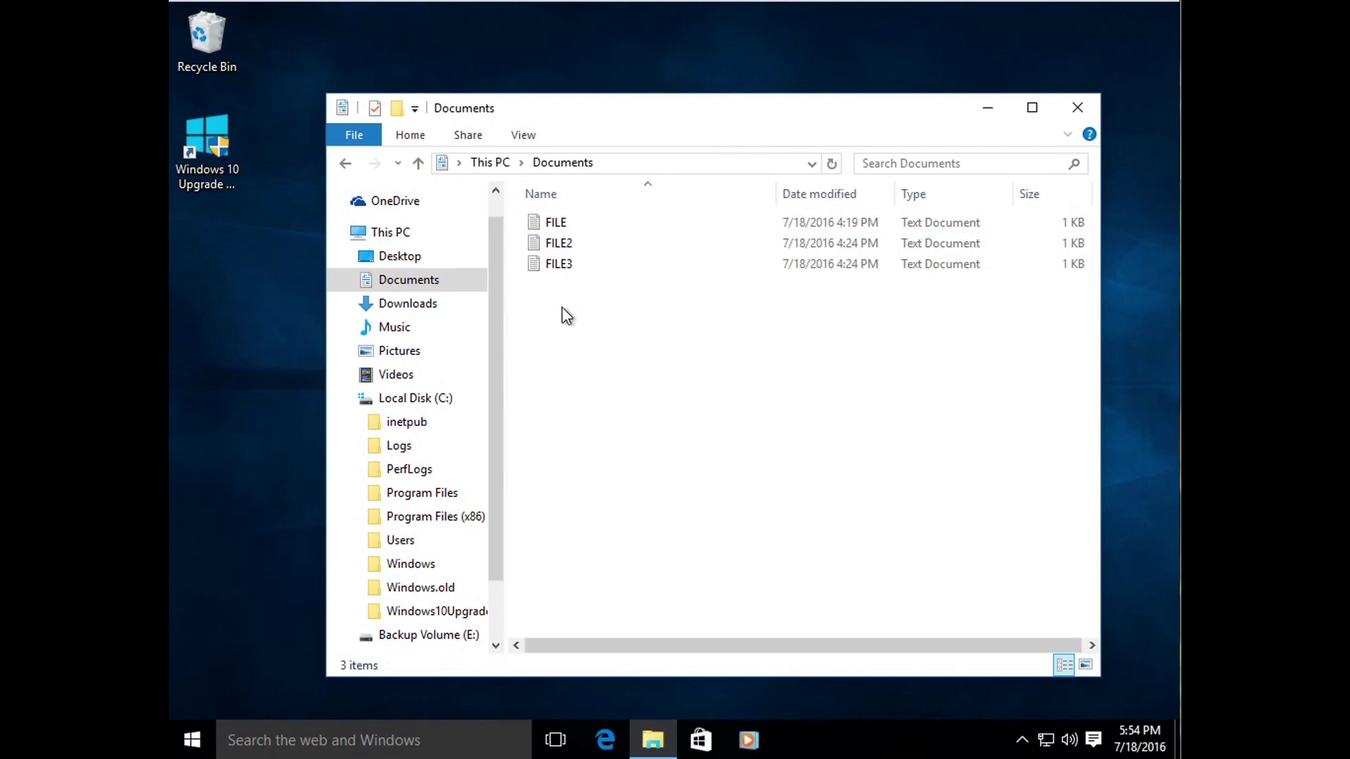
click(345, 398)
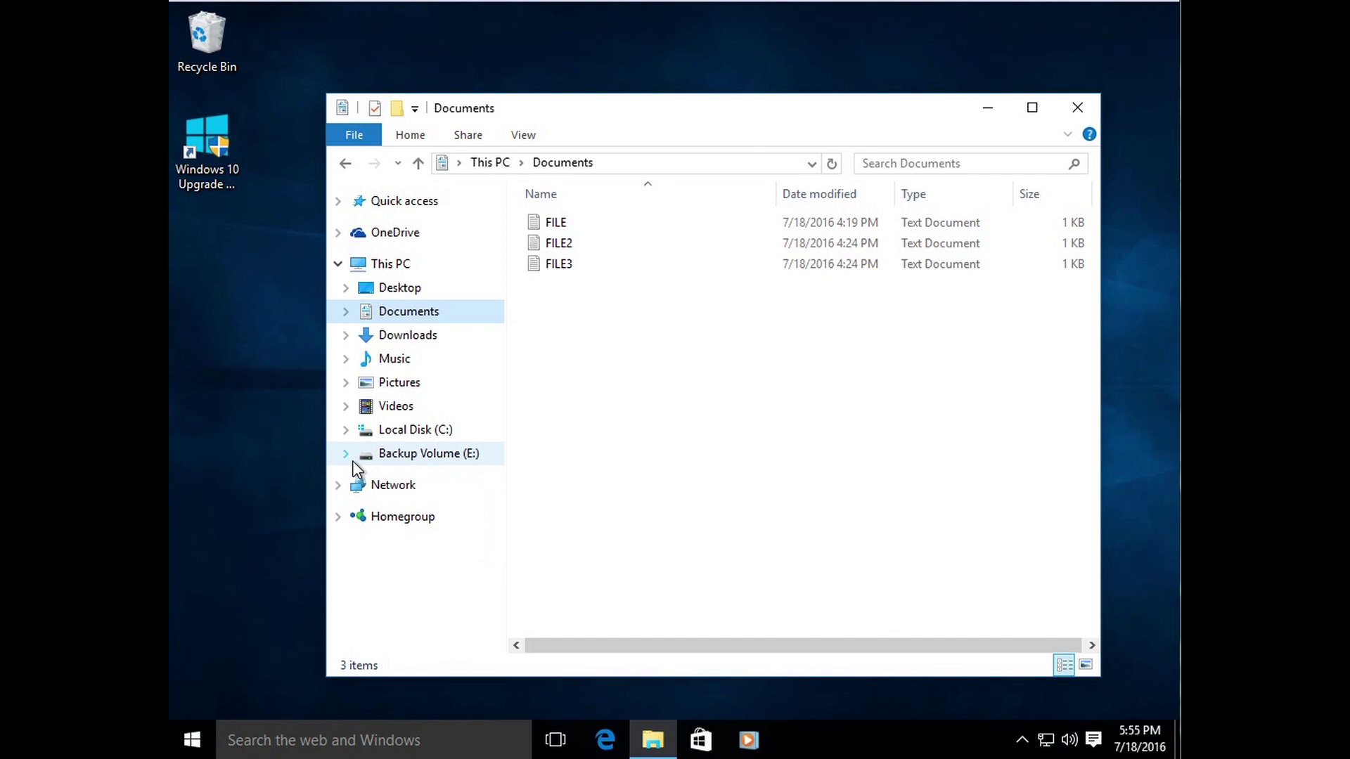
Step: Copy FILE, FILE2 and FILE3 from Documents and paste them into Backup Volume (E:)
drag(544, 290, 567, 235)
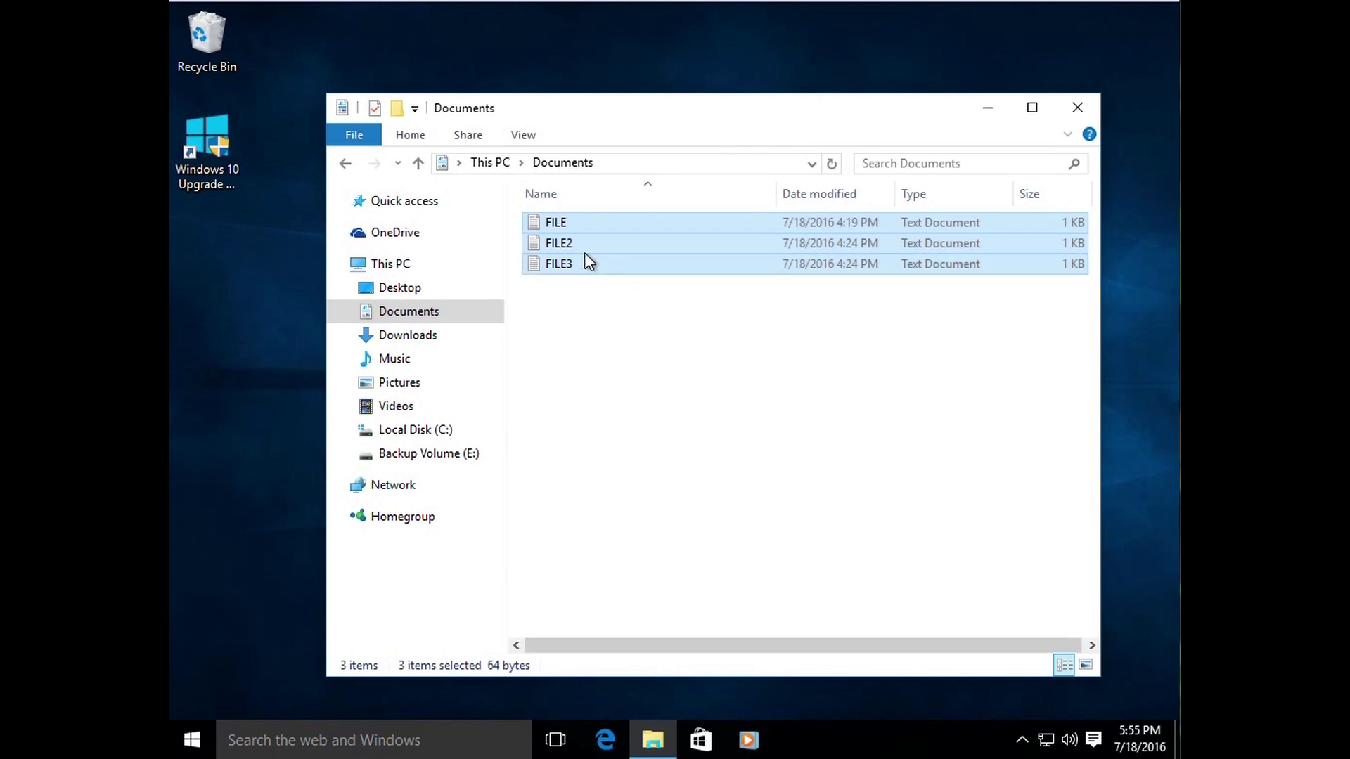
right_click(579, 247)
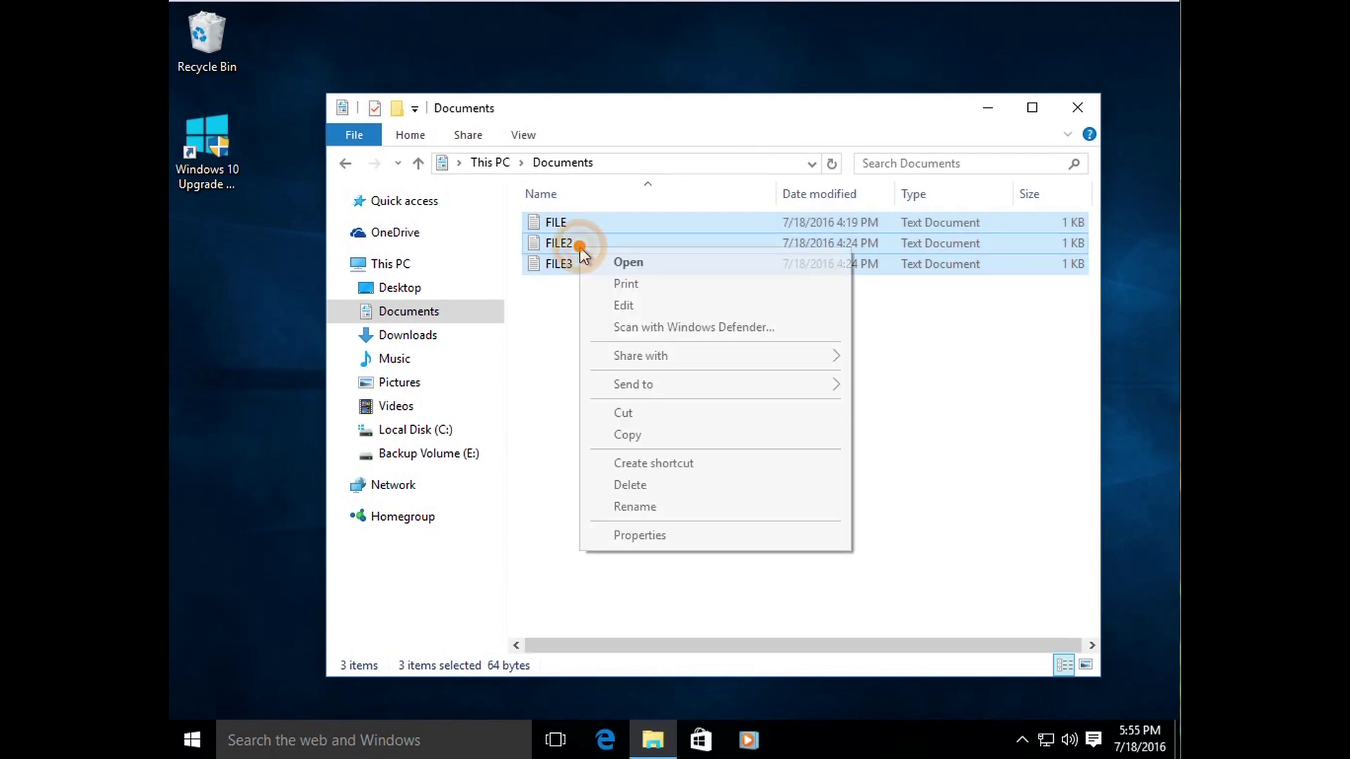
click(633, 436)
click(458, 457)
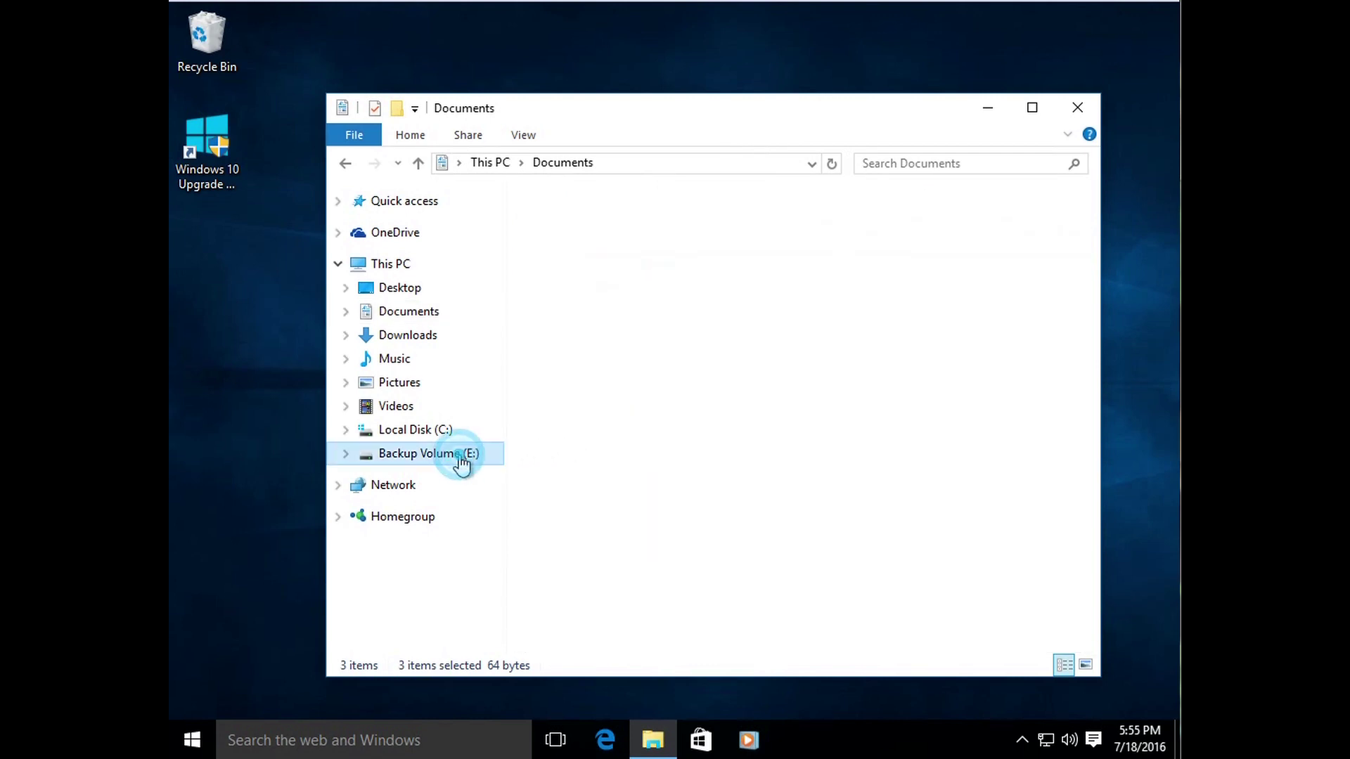
right_click(618, 348)
click(706, 481)
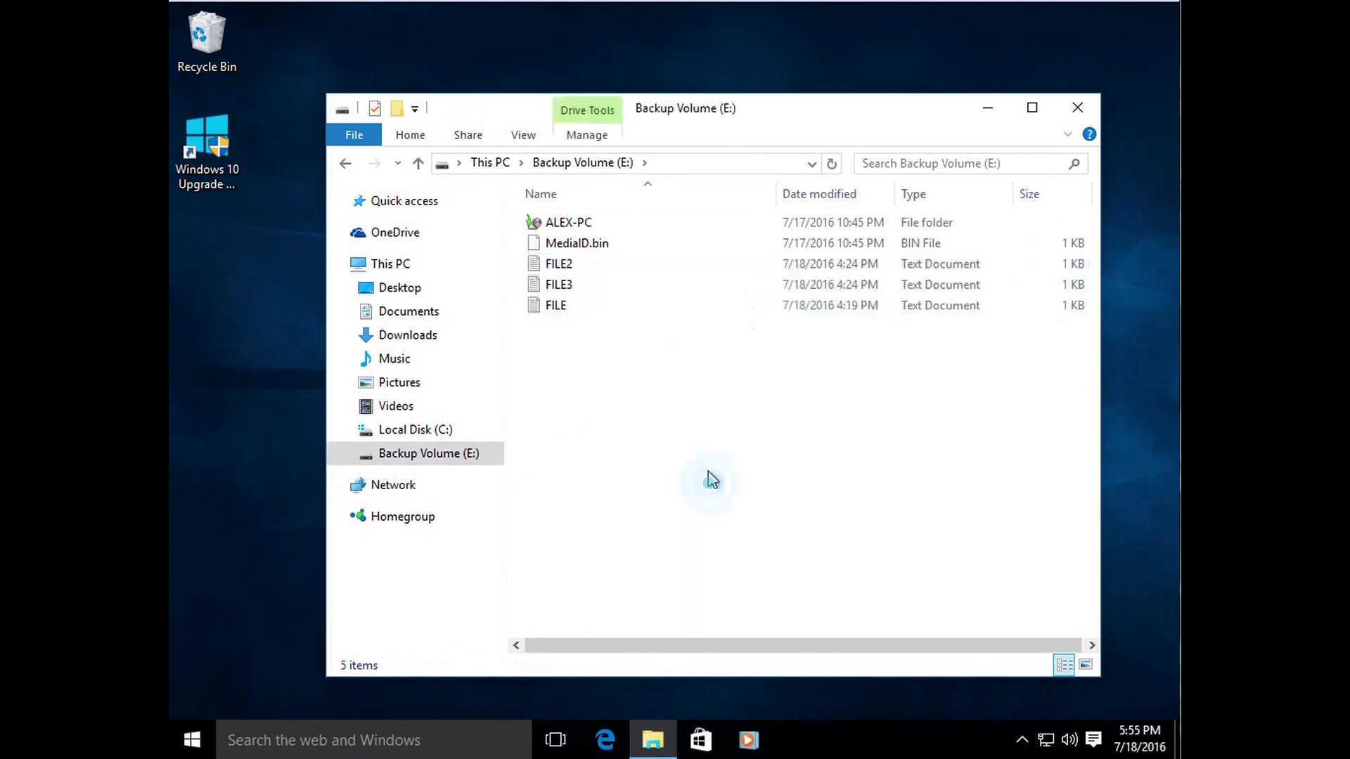
Step: Switch between Documents and Backup Volume (E:) to compare the originals with the copies
click(446, 310)
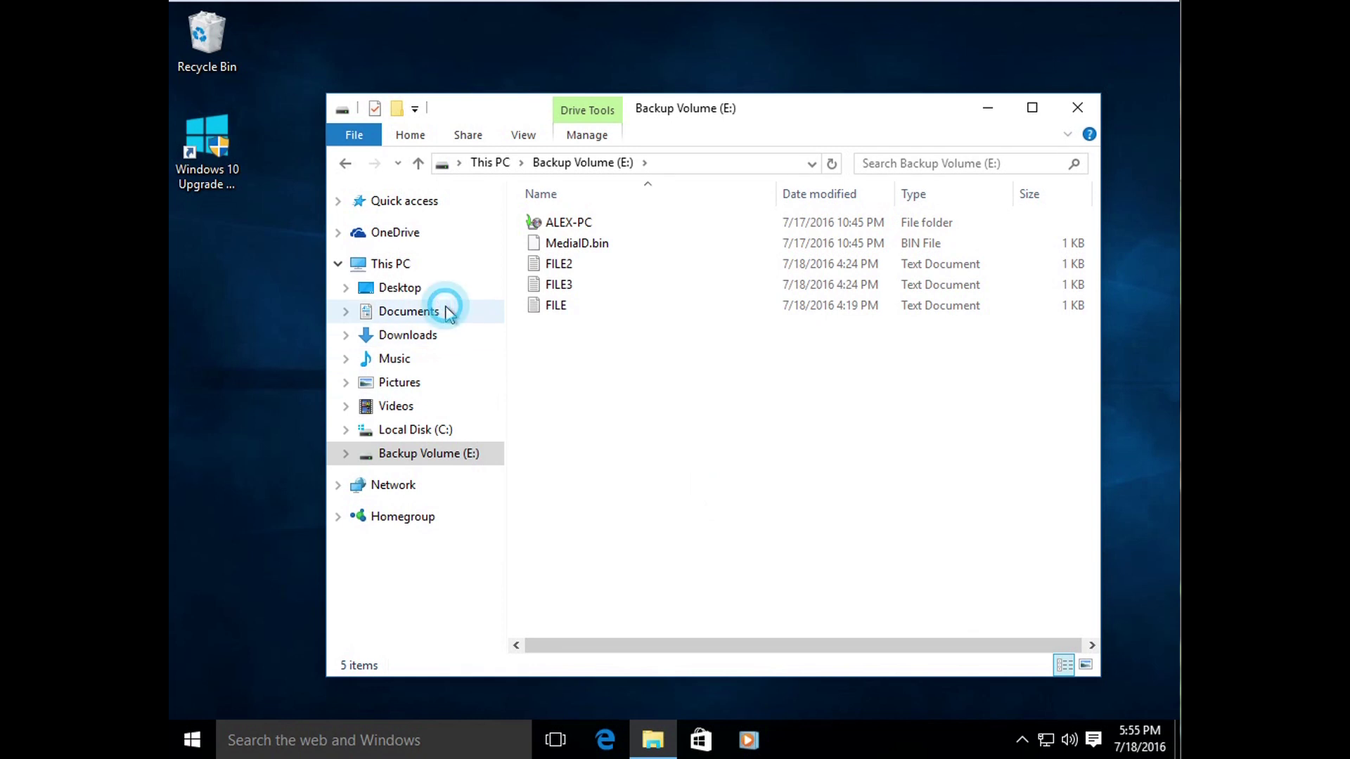
click(441, 454)
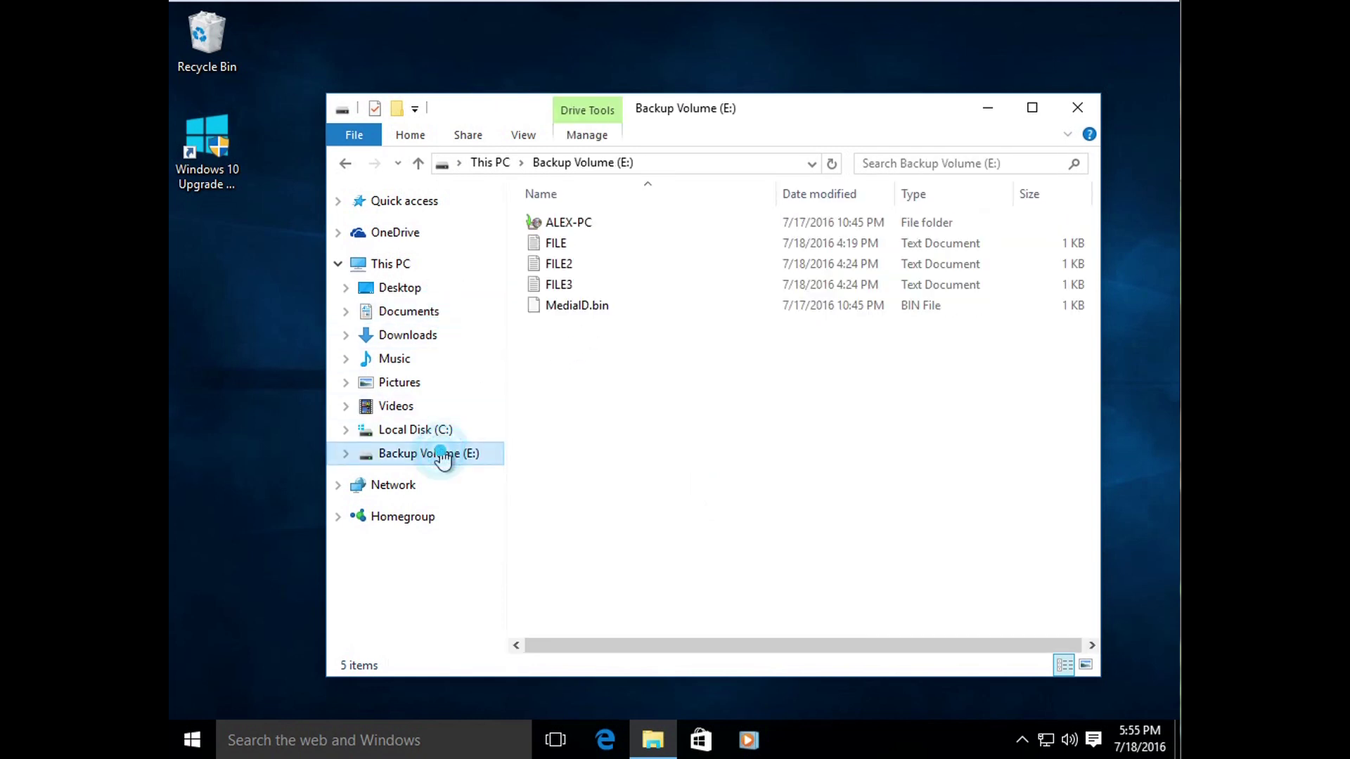
click(434, 313)
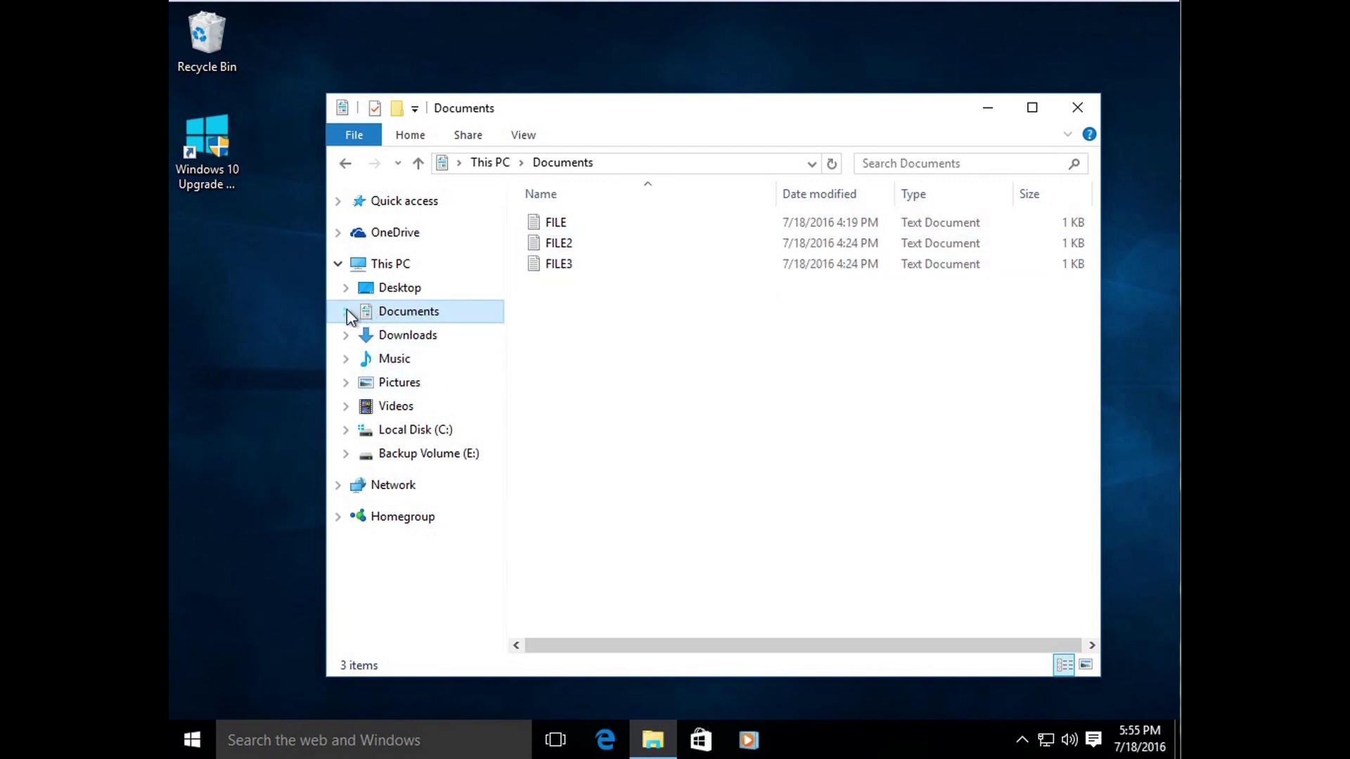
click(424, 455)
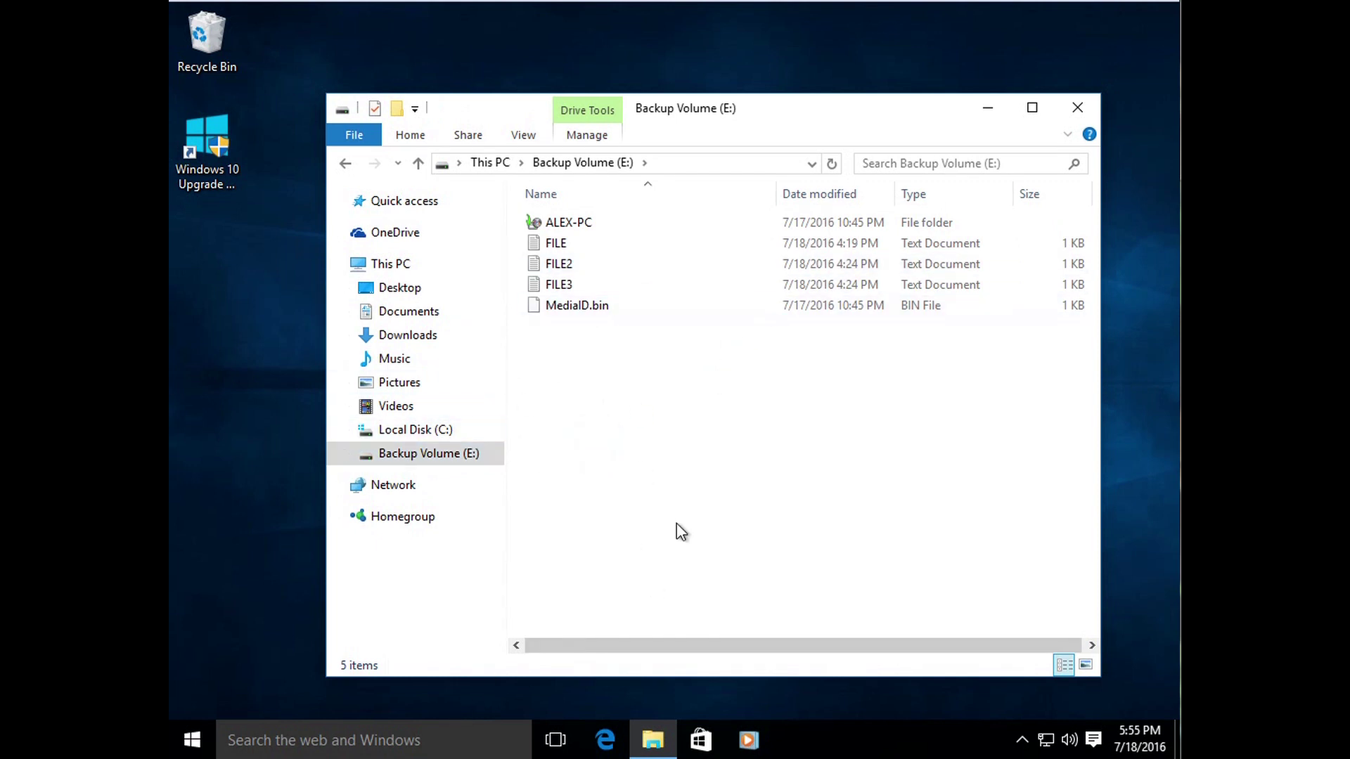
Step: Close File Explorer and search 'backup' to open Backup and Restore (Windows 7)
click(1070, 118)
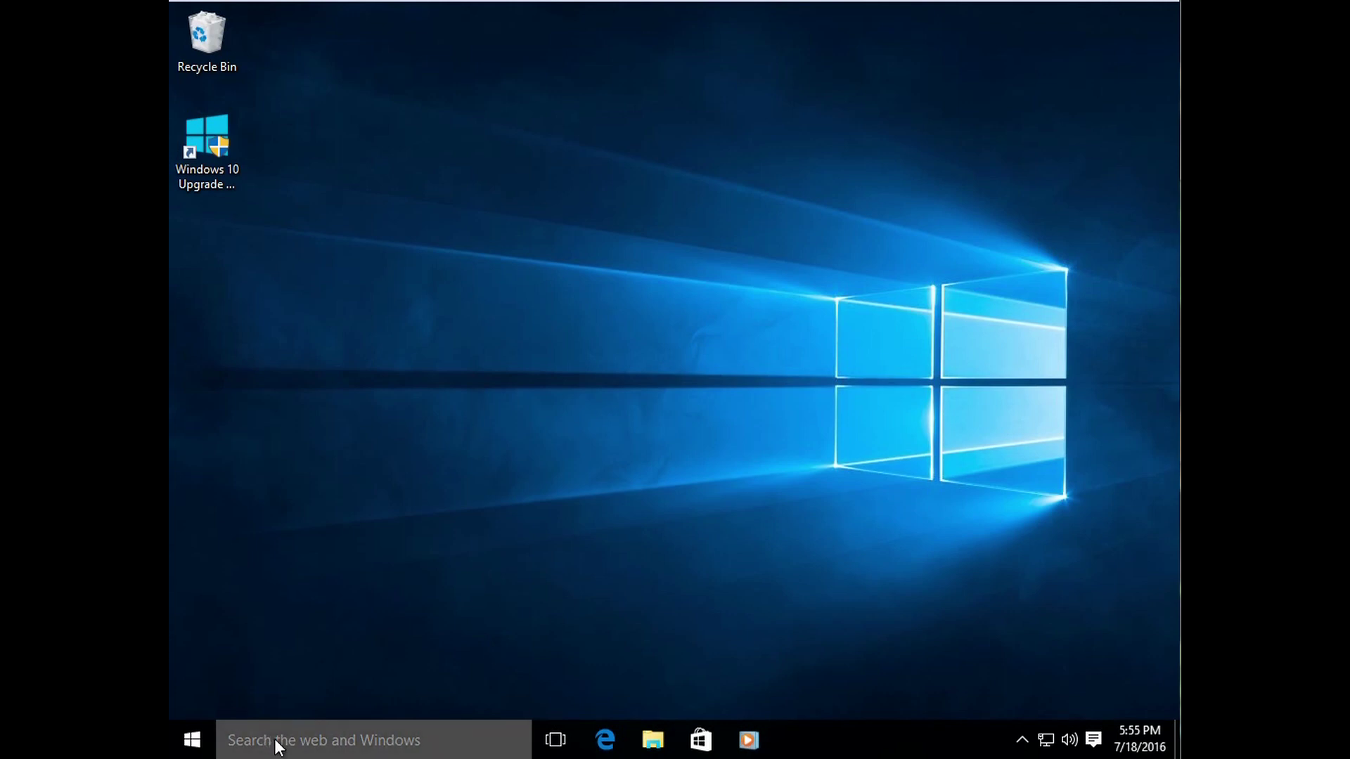
click(331, 738)
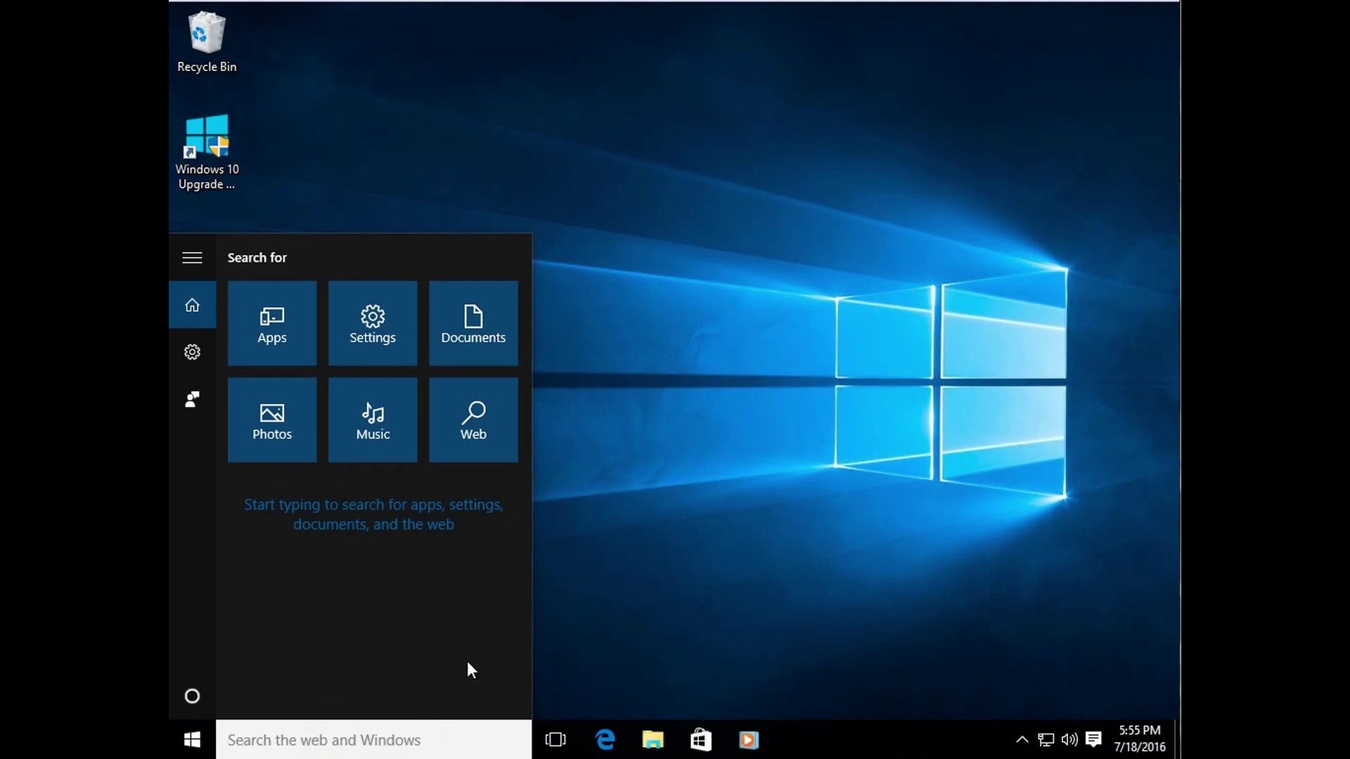
text(backup)
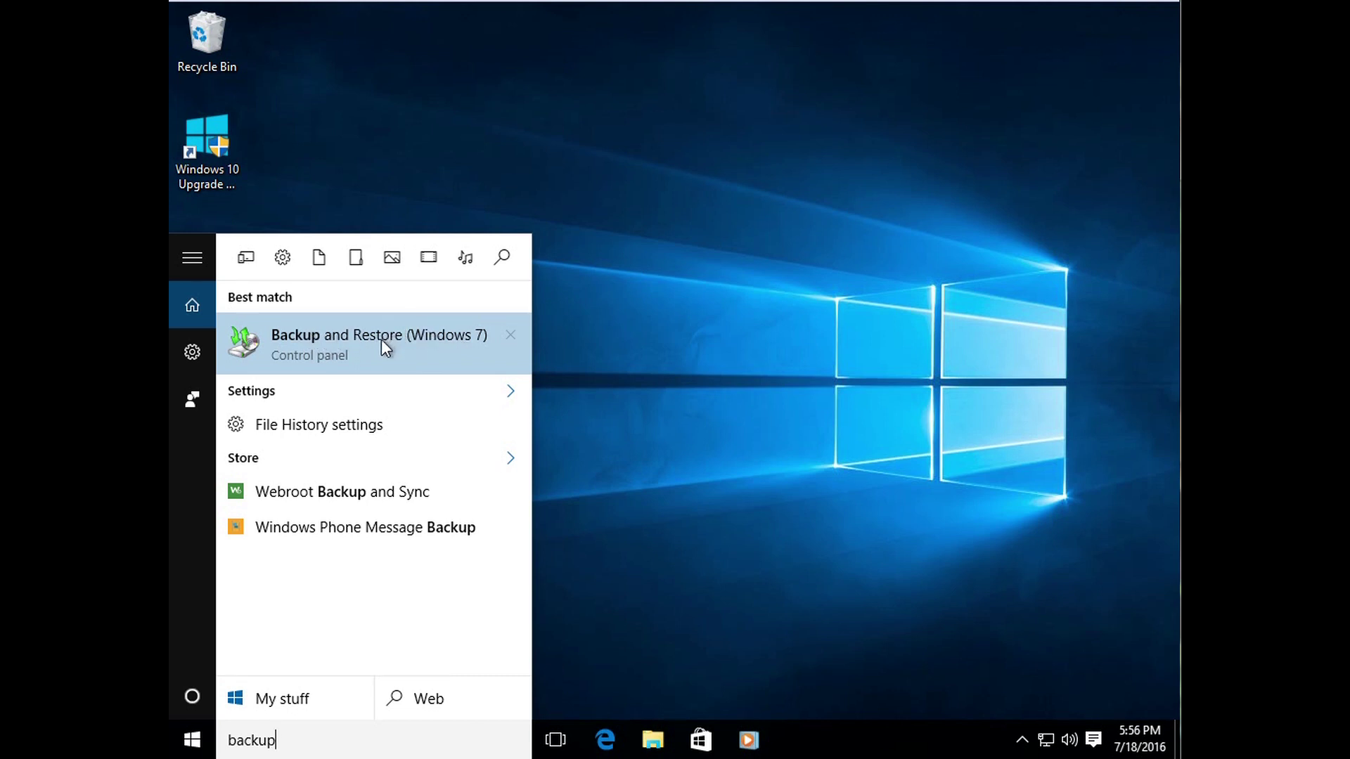
click(336, 344)
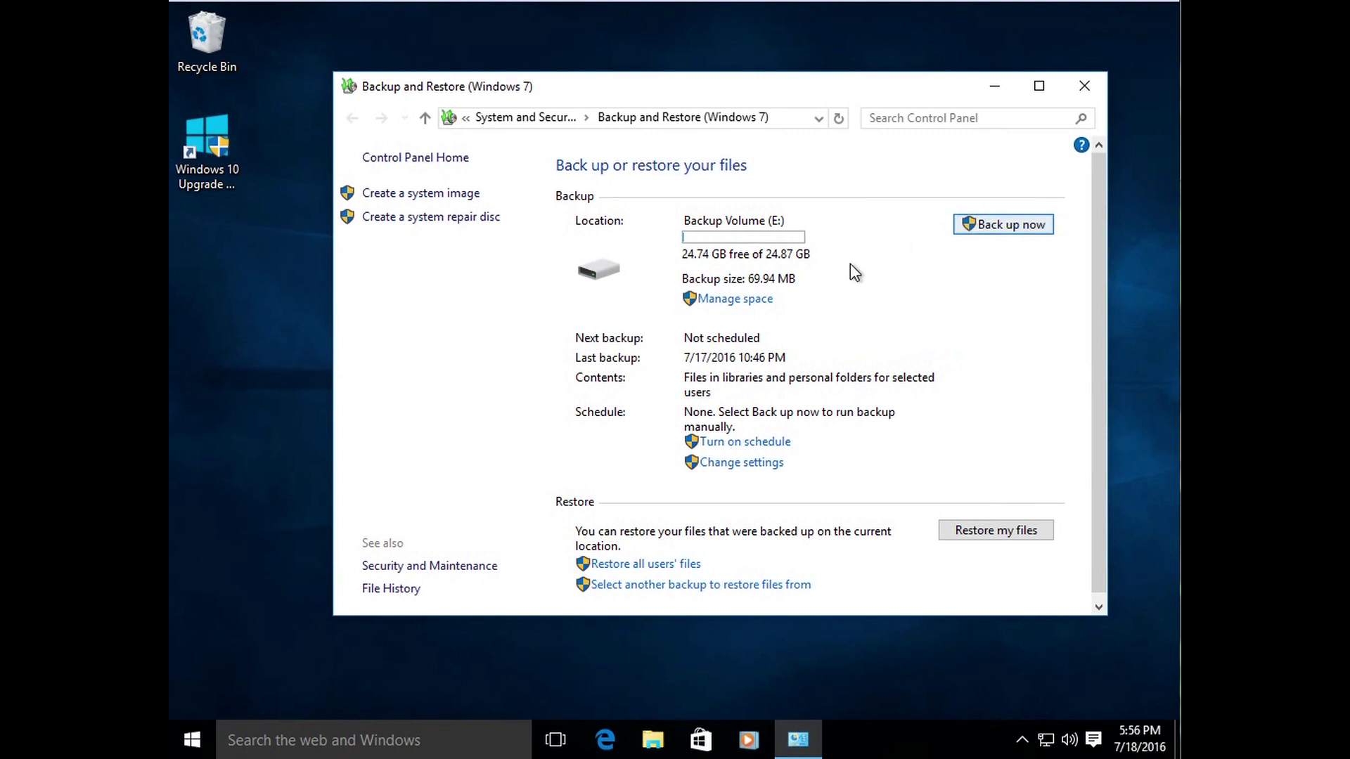
Step: Launch Set up backup via Change settings and move the wizard window aside
click(757, 463)
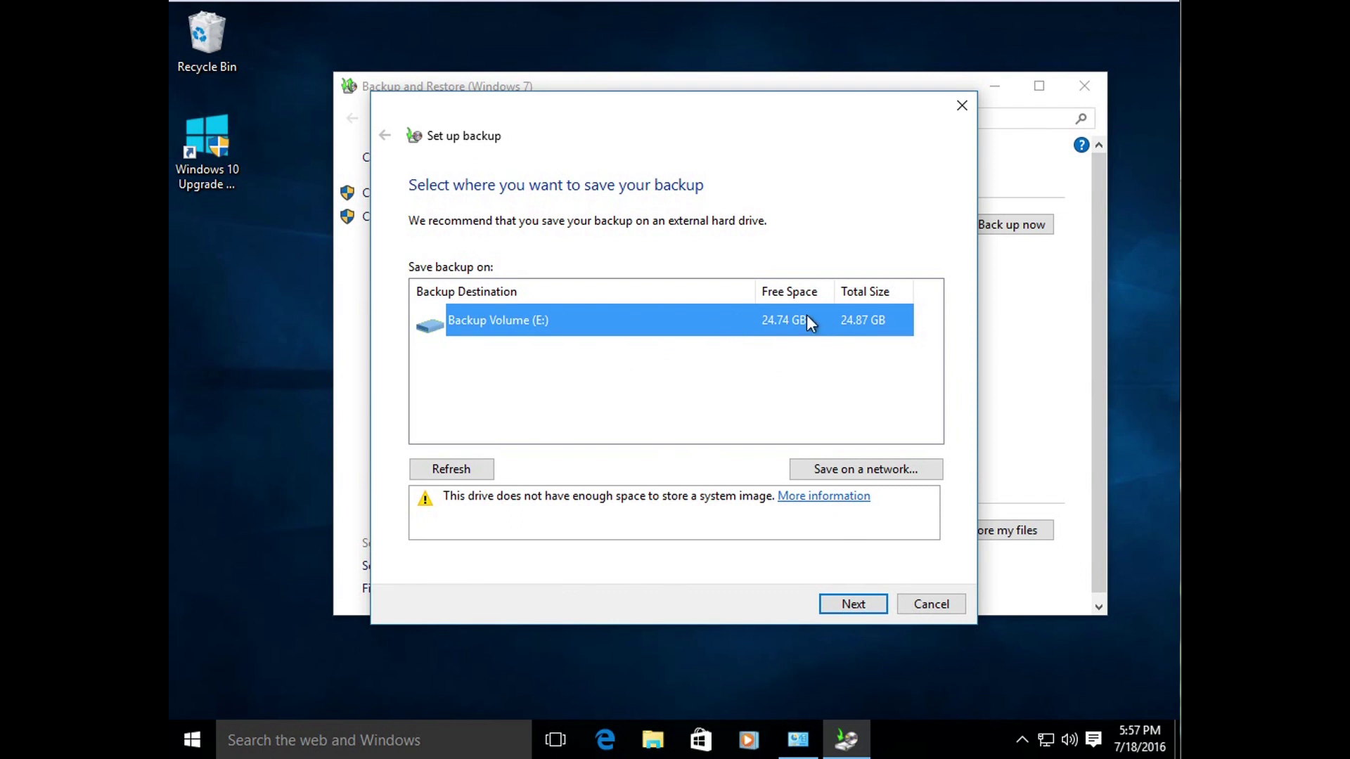
drag(693, 144, 706, 173)
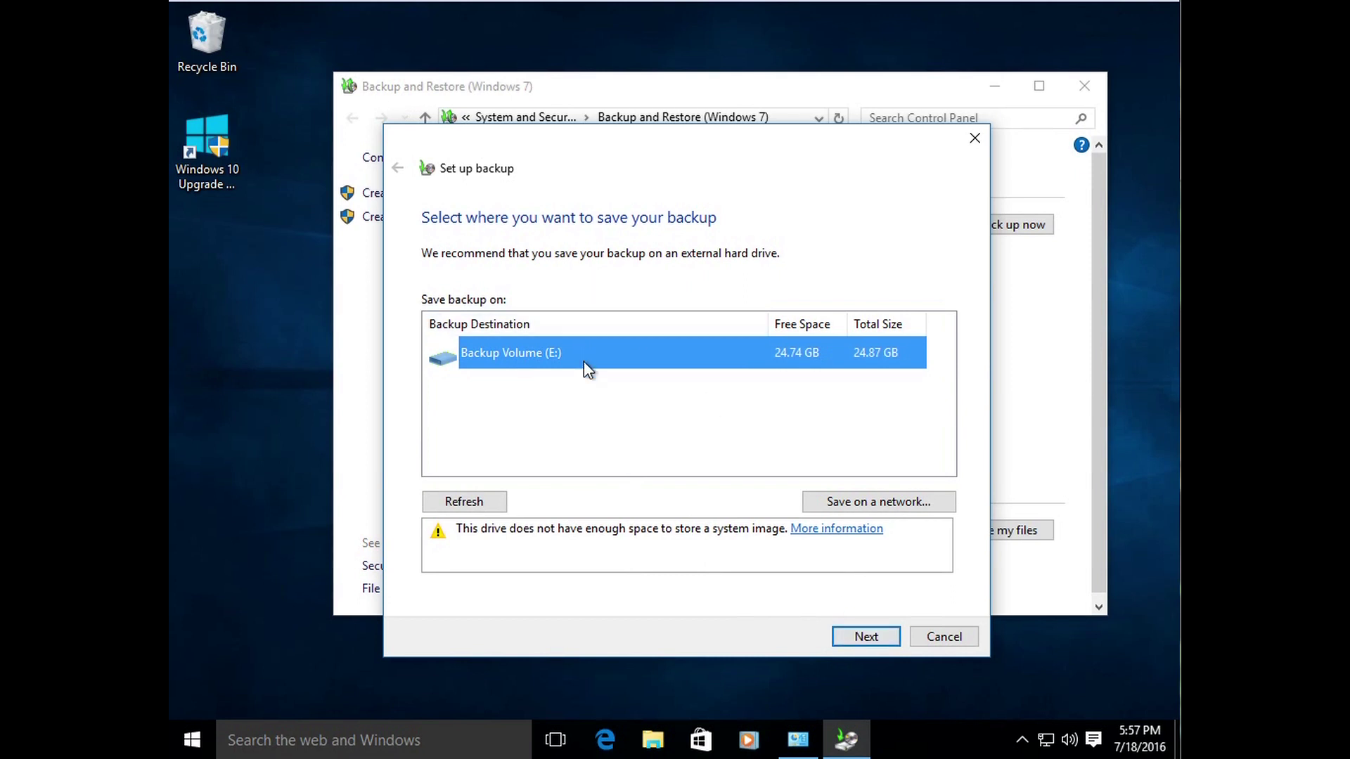
Step: Keep Backup Volume (E:) and choose the backup items manually instead of letting Windows decide
click(865, 636)
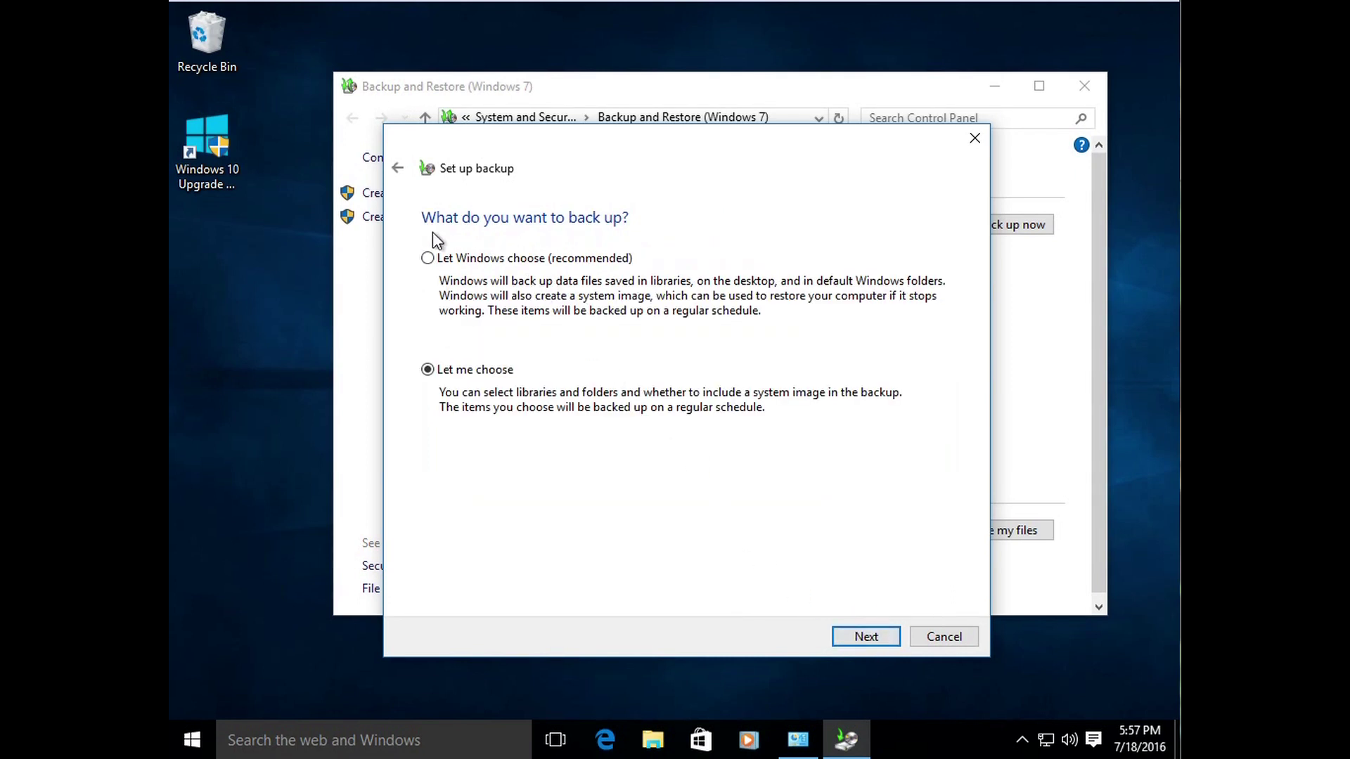
click(529, 260)
click(481, 370)
click(868, 634)
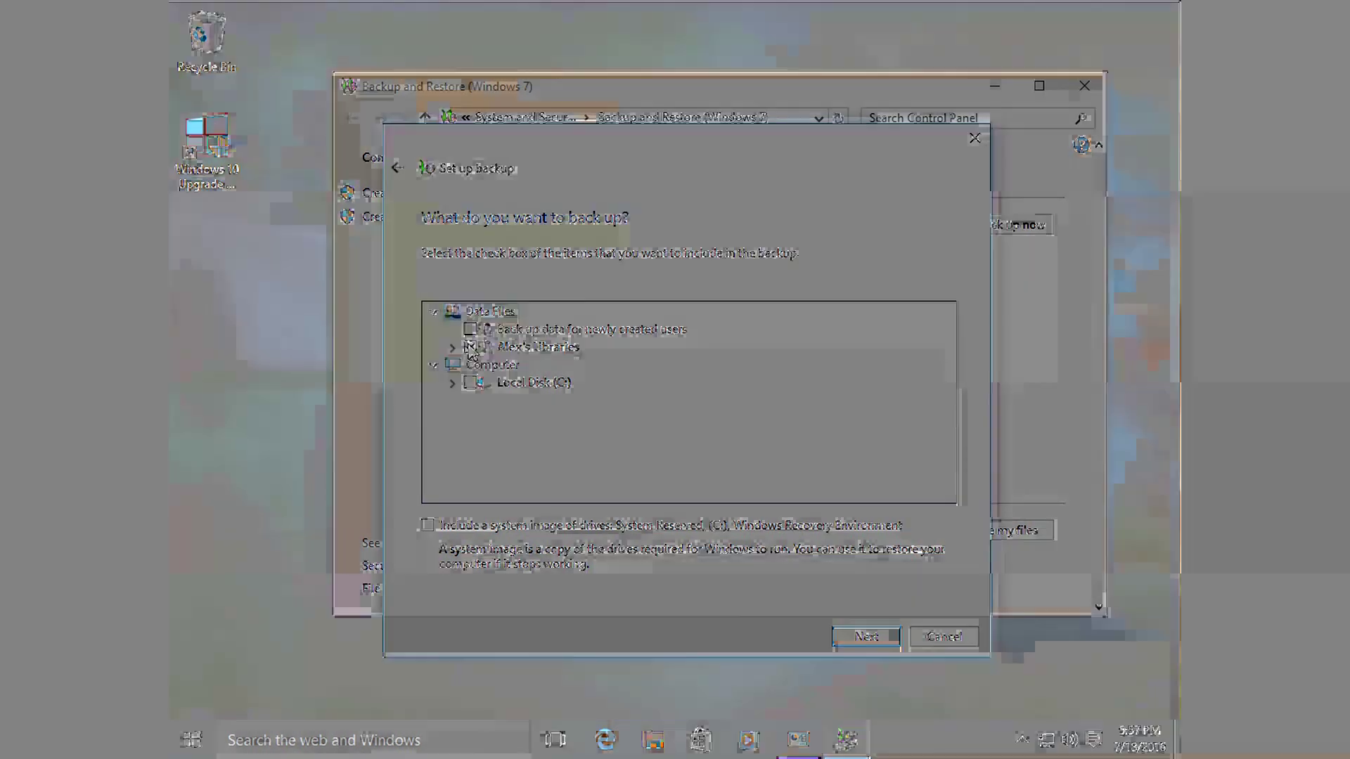
Step: Exclude Additional Locations and Videos Library under Alex's Libraries, and include a system image
click(452, 346)
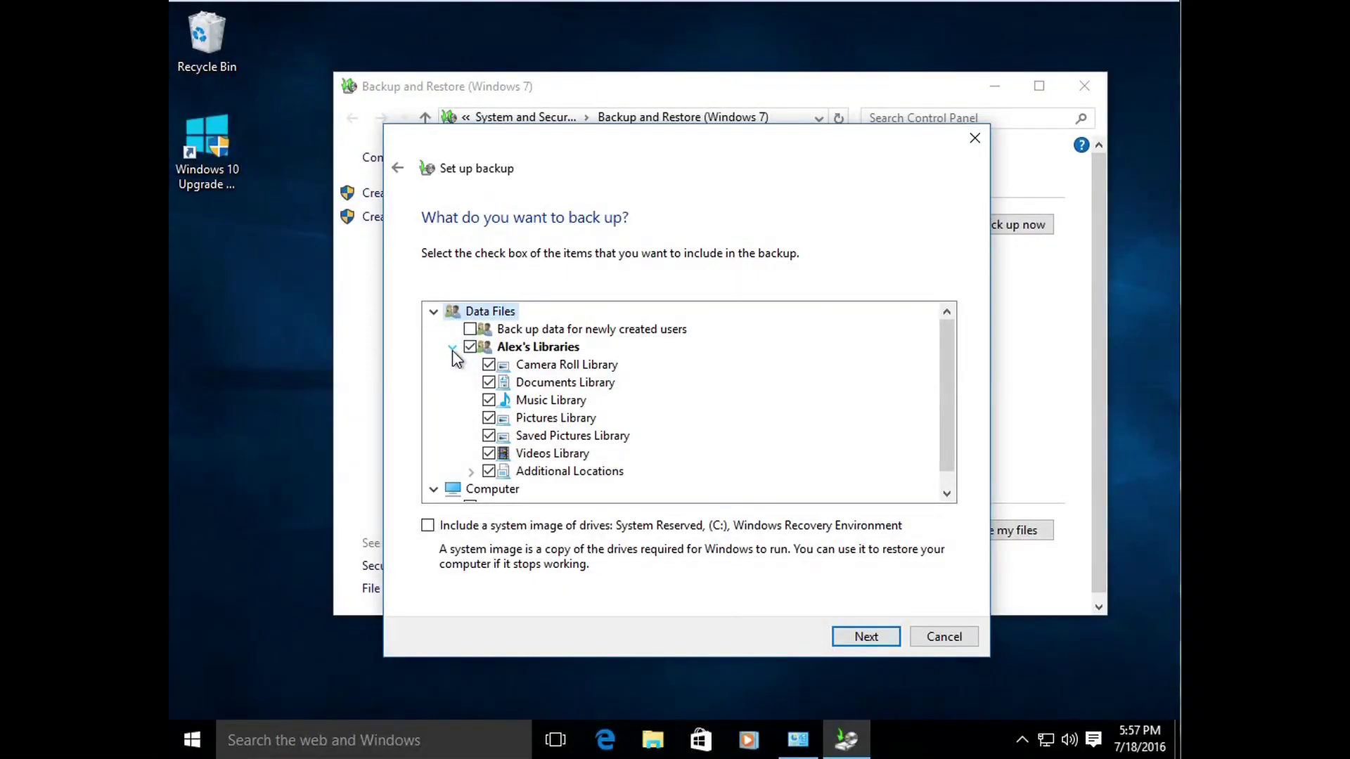
click(452, 347)
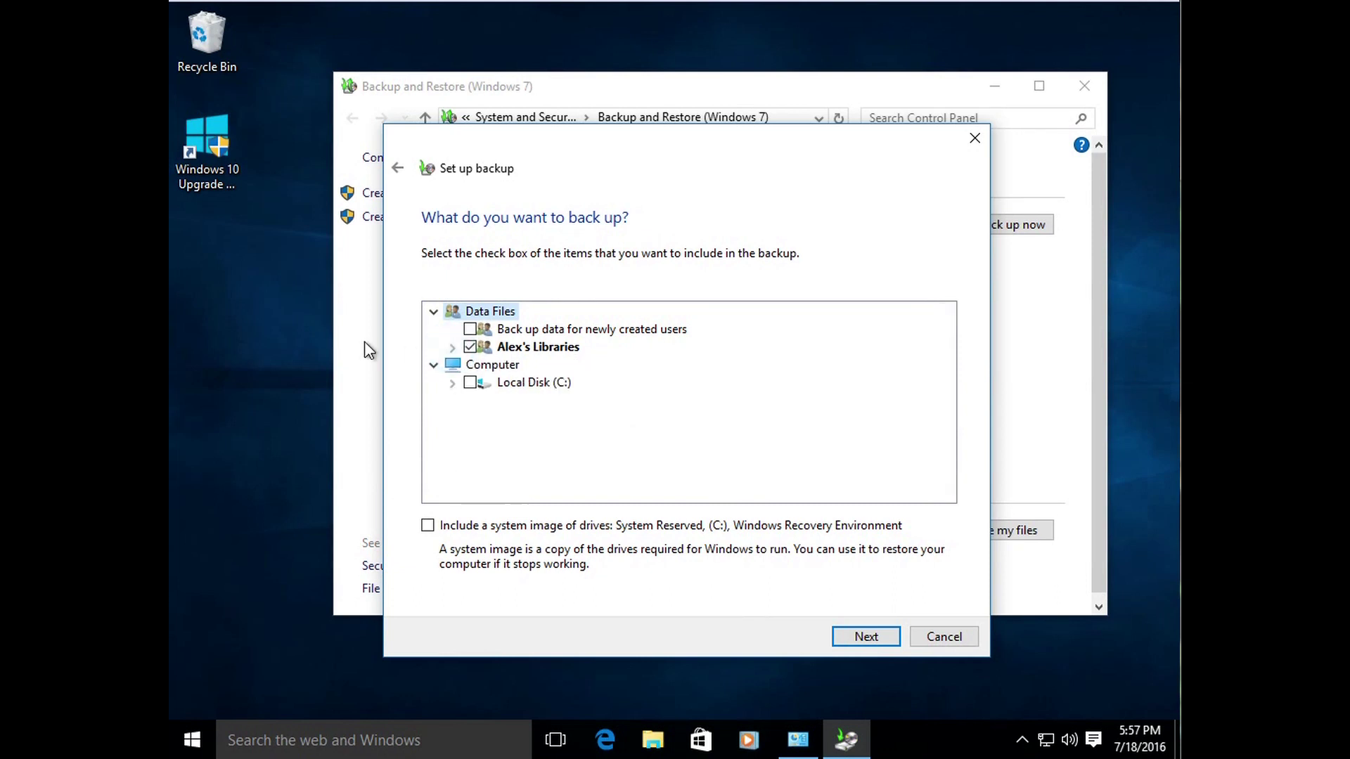
click(470, 346)
click(469, 346)
click(452, 347)
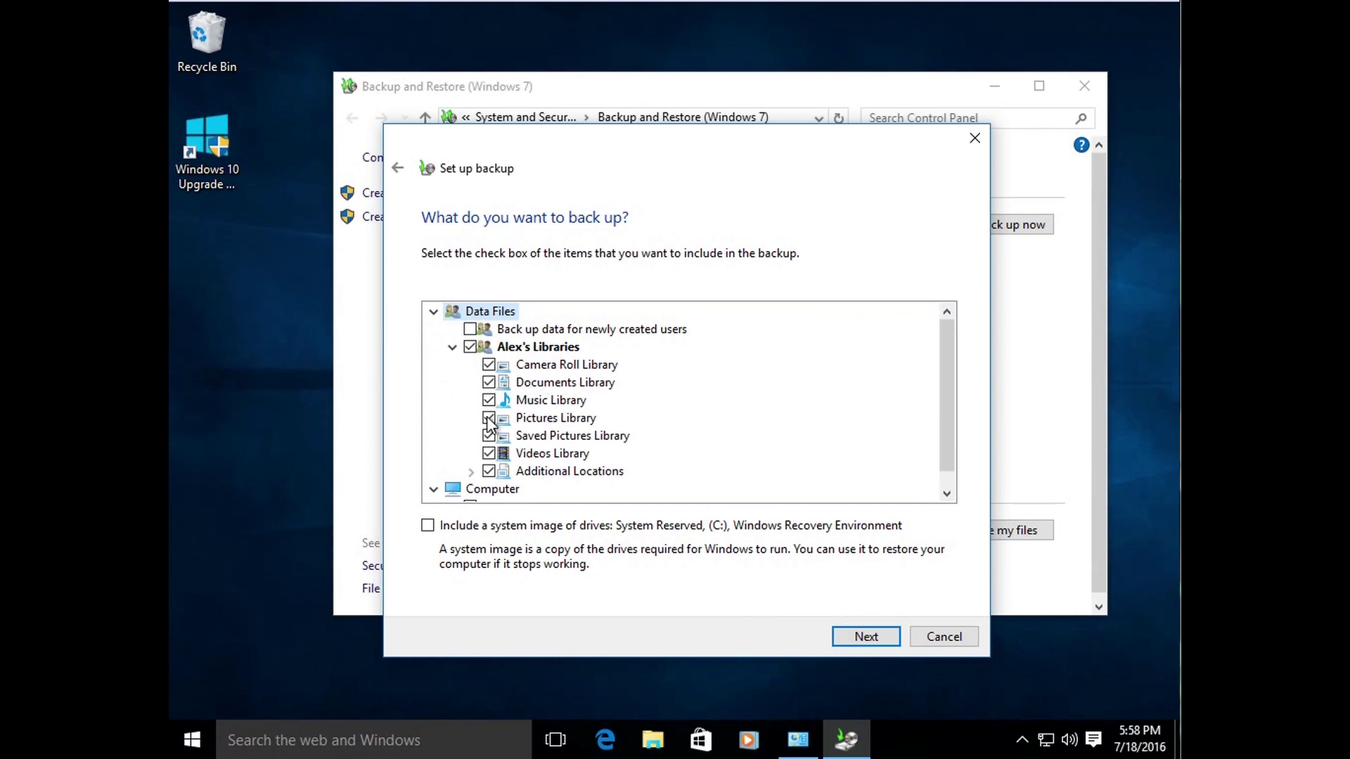
click(488, 470)
click(486, 454)
click(428, 526)
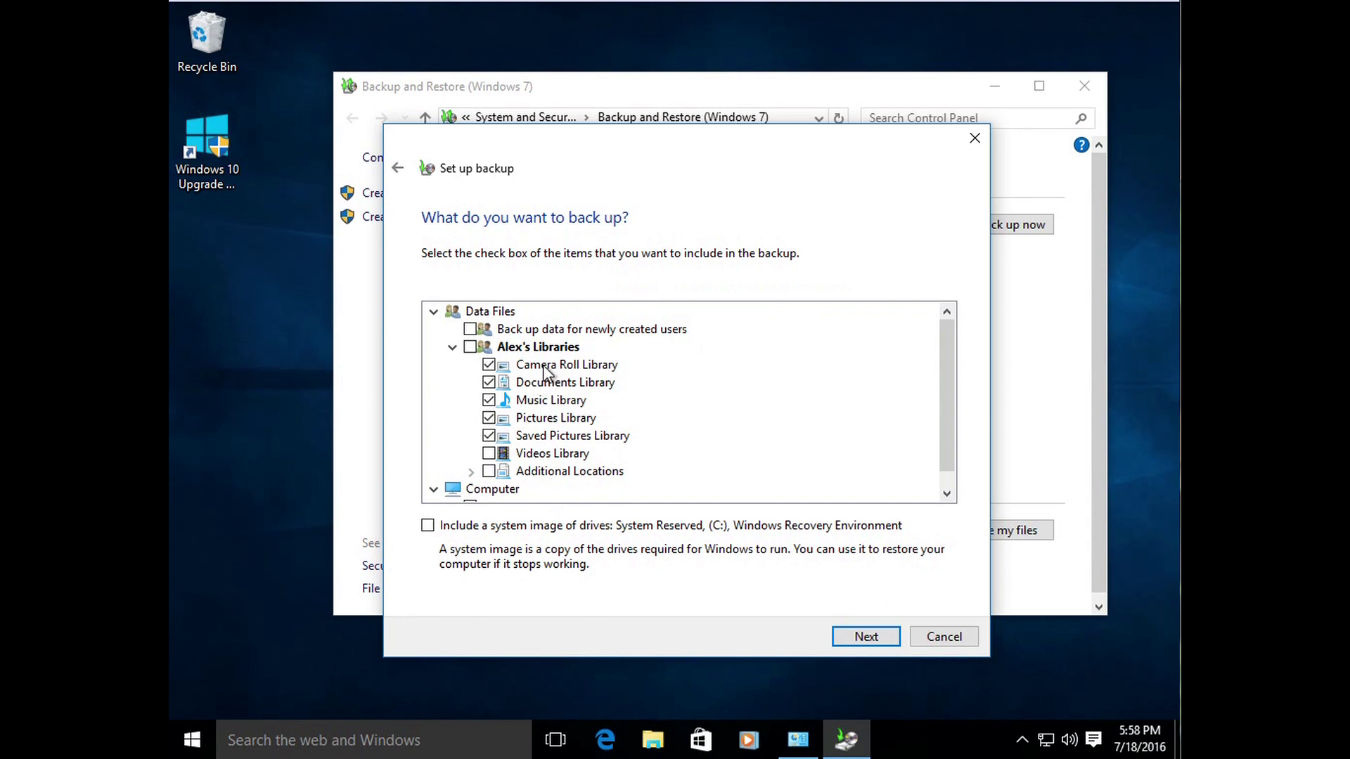
Step: Review the backup settings and save them, exiting setup
click(872, 640)
click(859, 637)
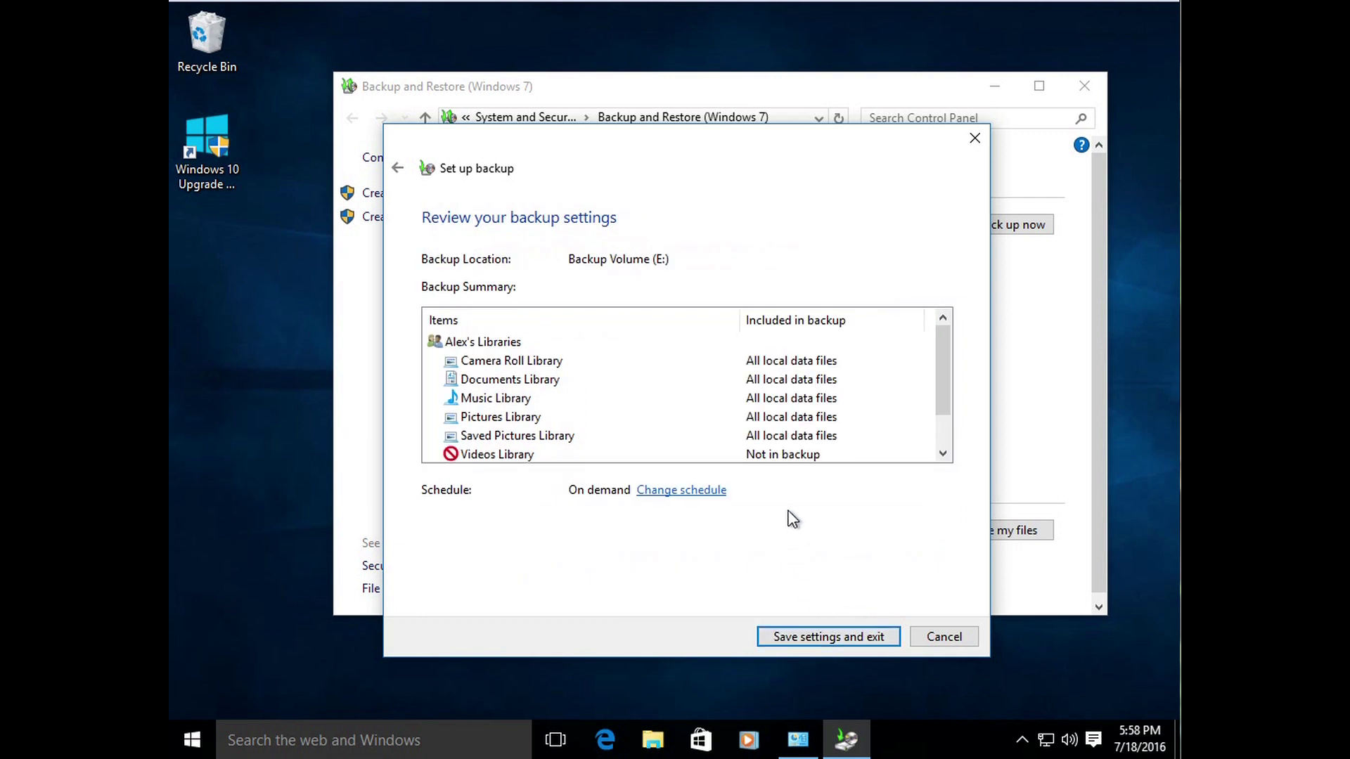
scroll(556, 454, down, 1)
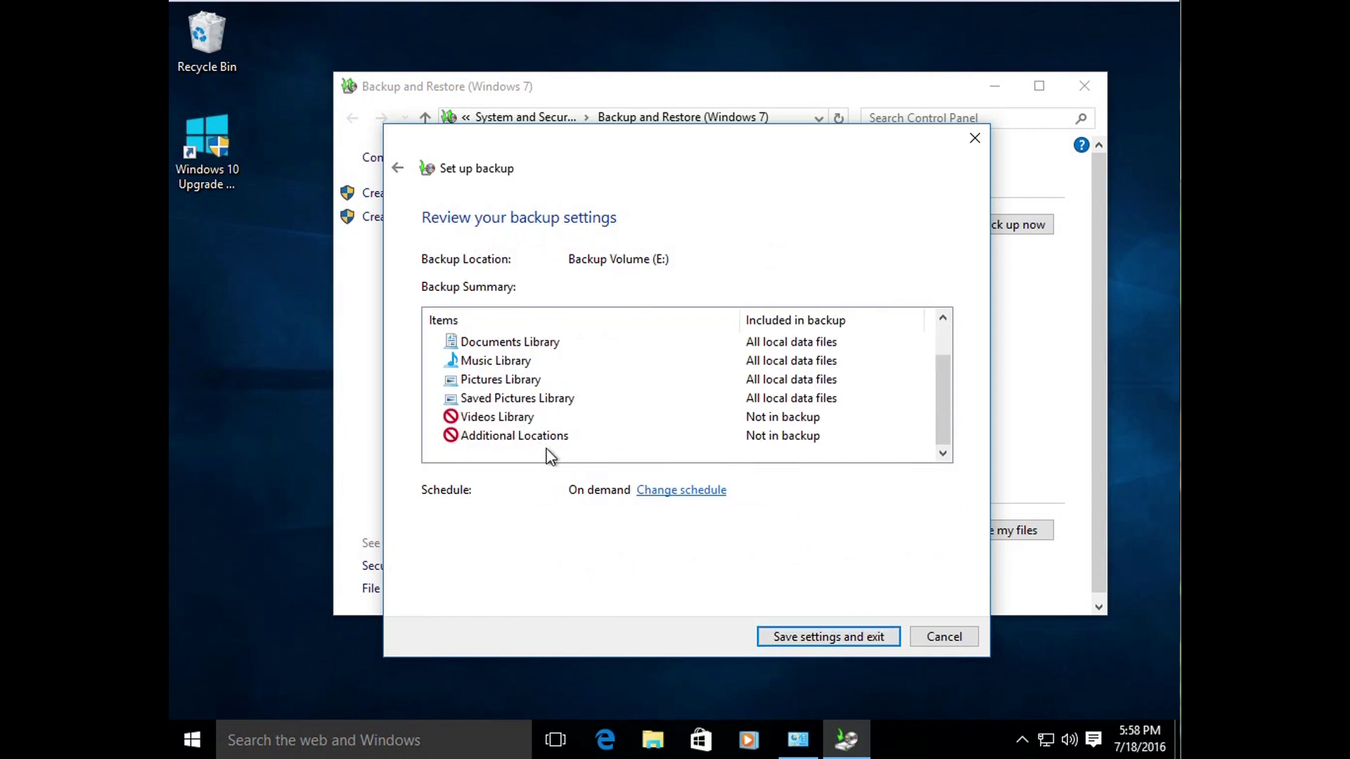
scroll(550, 453, up, 1)
click(850, 635)
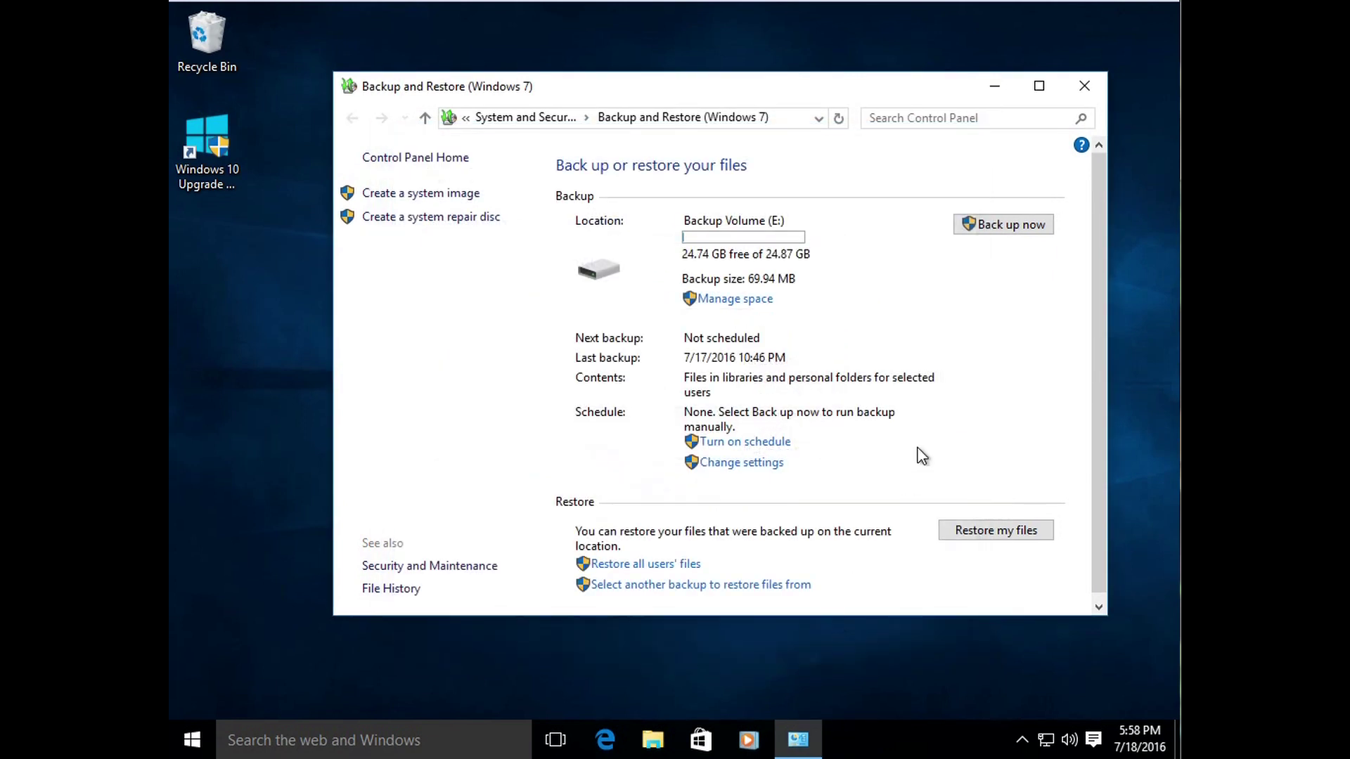
Step: Run a 70.00 MB backup now and turn on the Sunday 7:00 PM schedule
click(1007, 232)
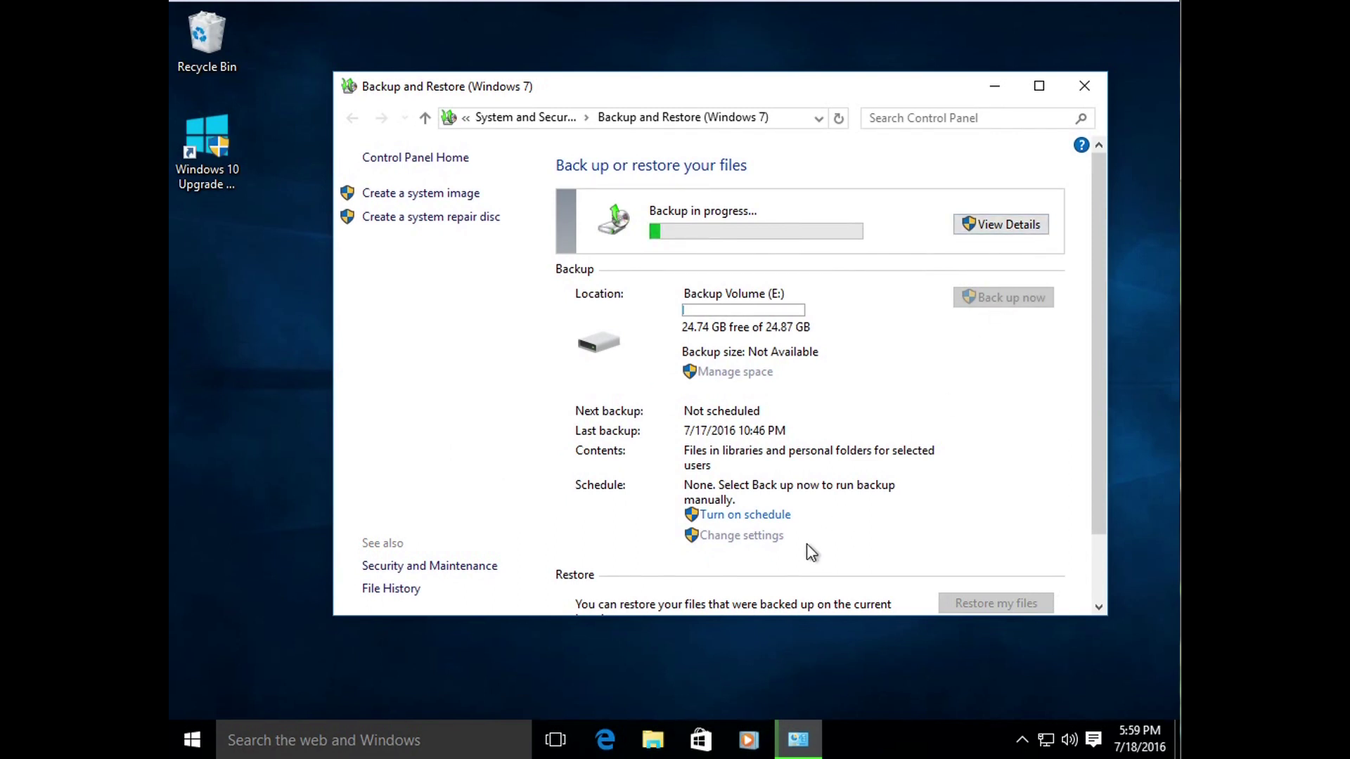
click(731, 518)
click(738, 517)
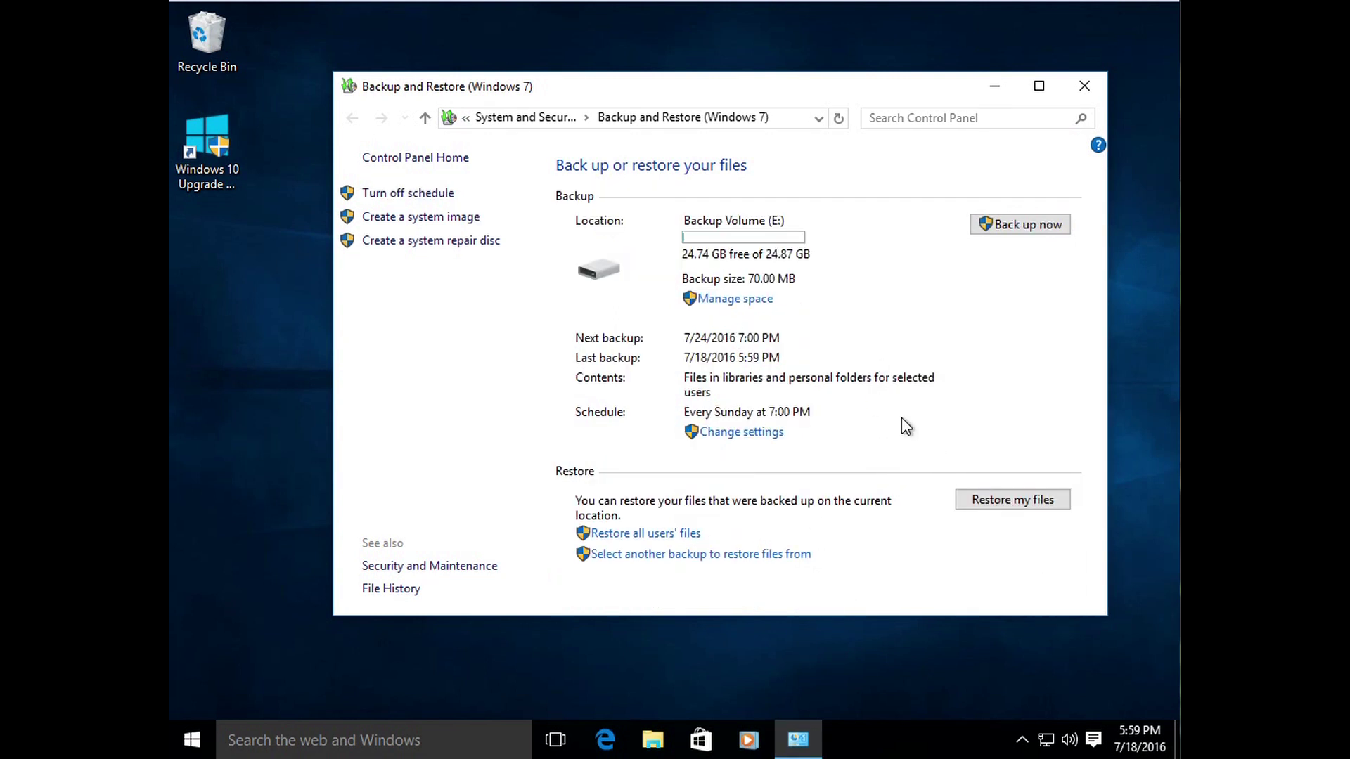
click(771, 436)
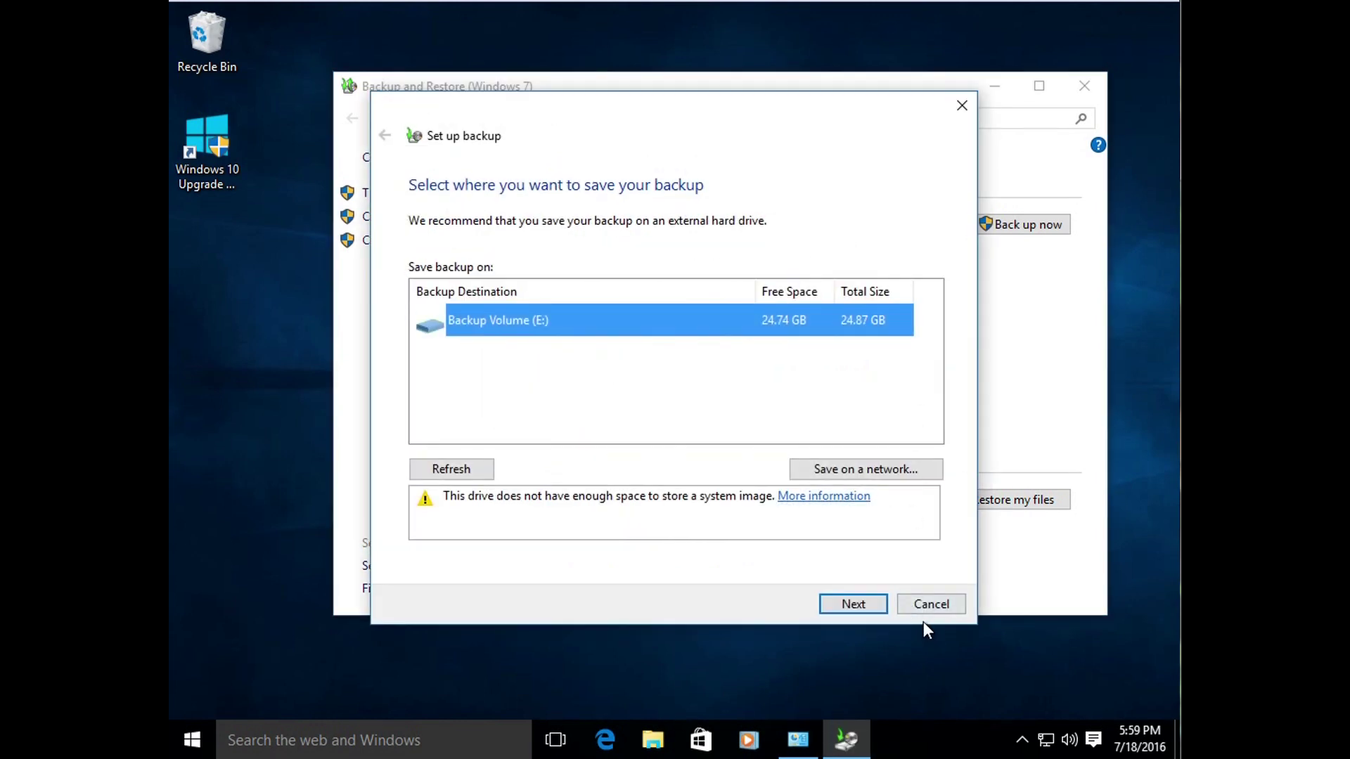
Step: Cancel the setup wizard and turn off the backup schedule, leaving it Not scheduled
click(926, 606)
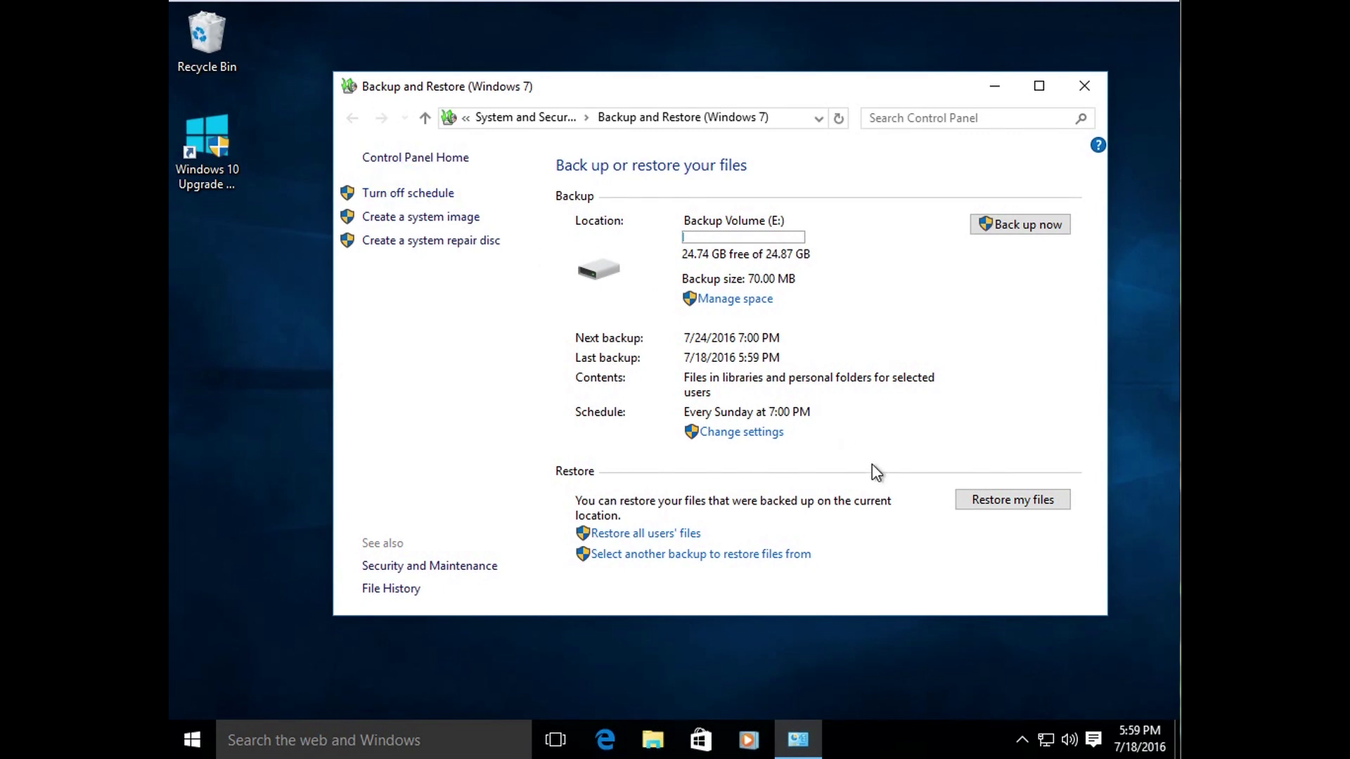
click(423, 196)
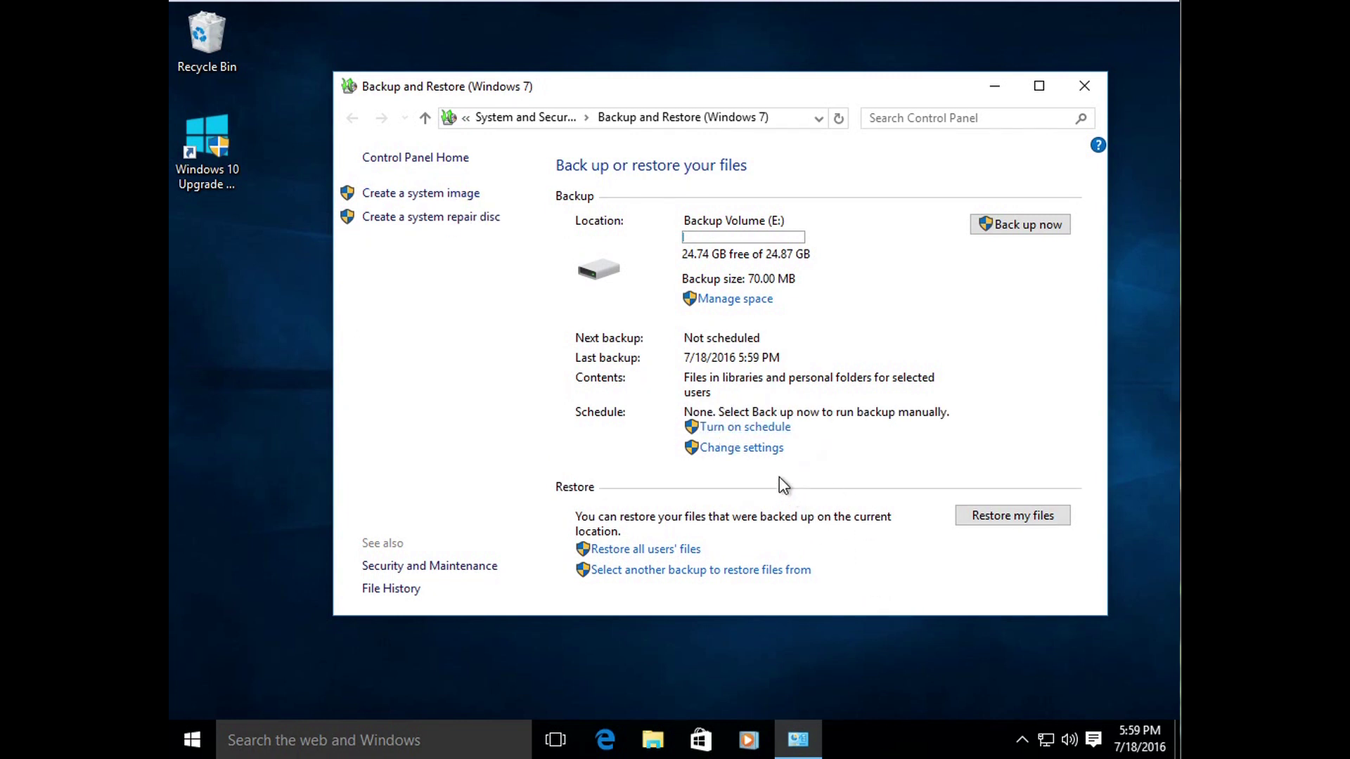
Step: Step through Change settings to the review page, keeping Backup Volume (E:) and the chosen items
click(749, 450)
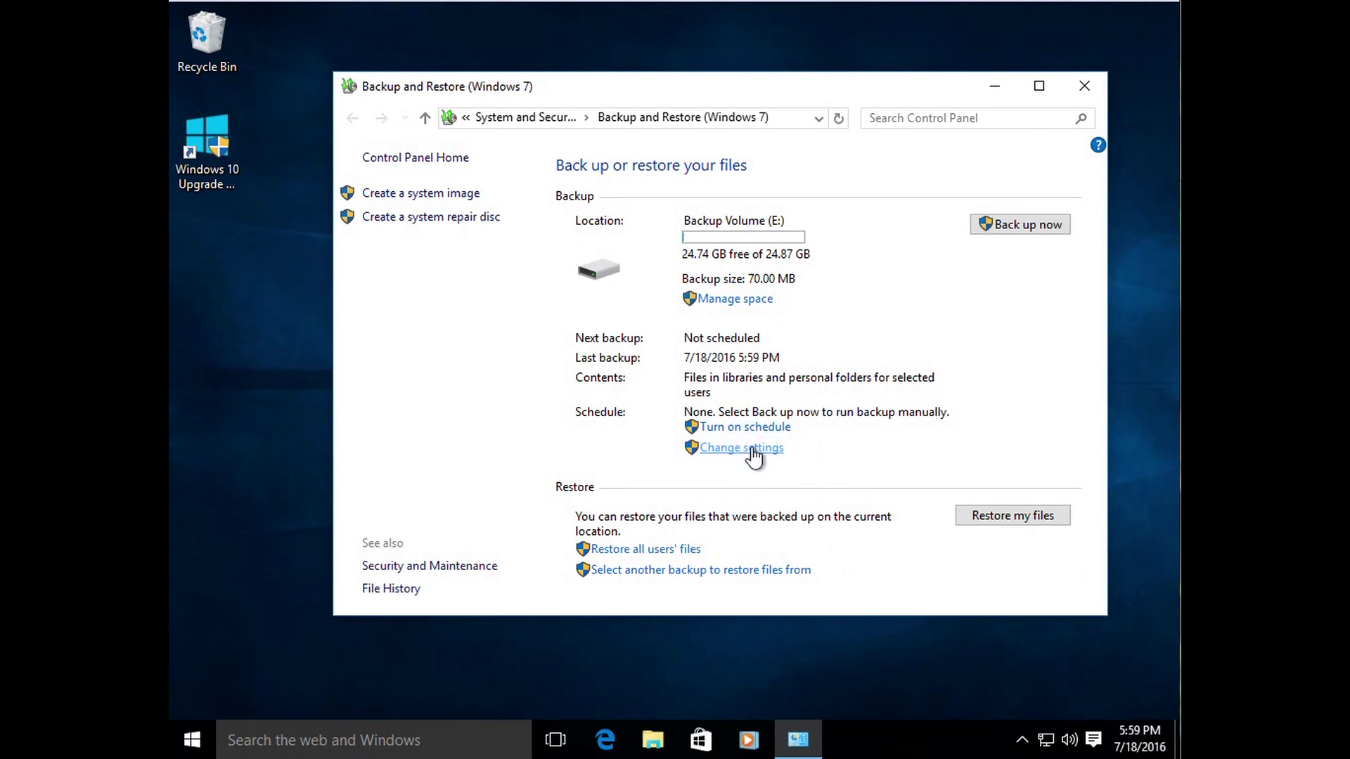
click(854, 603)
click(855, 603)
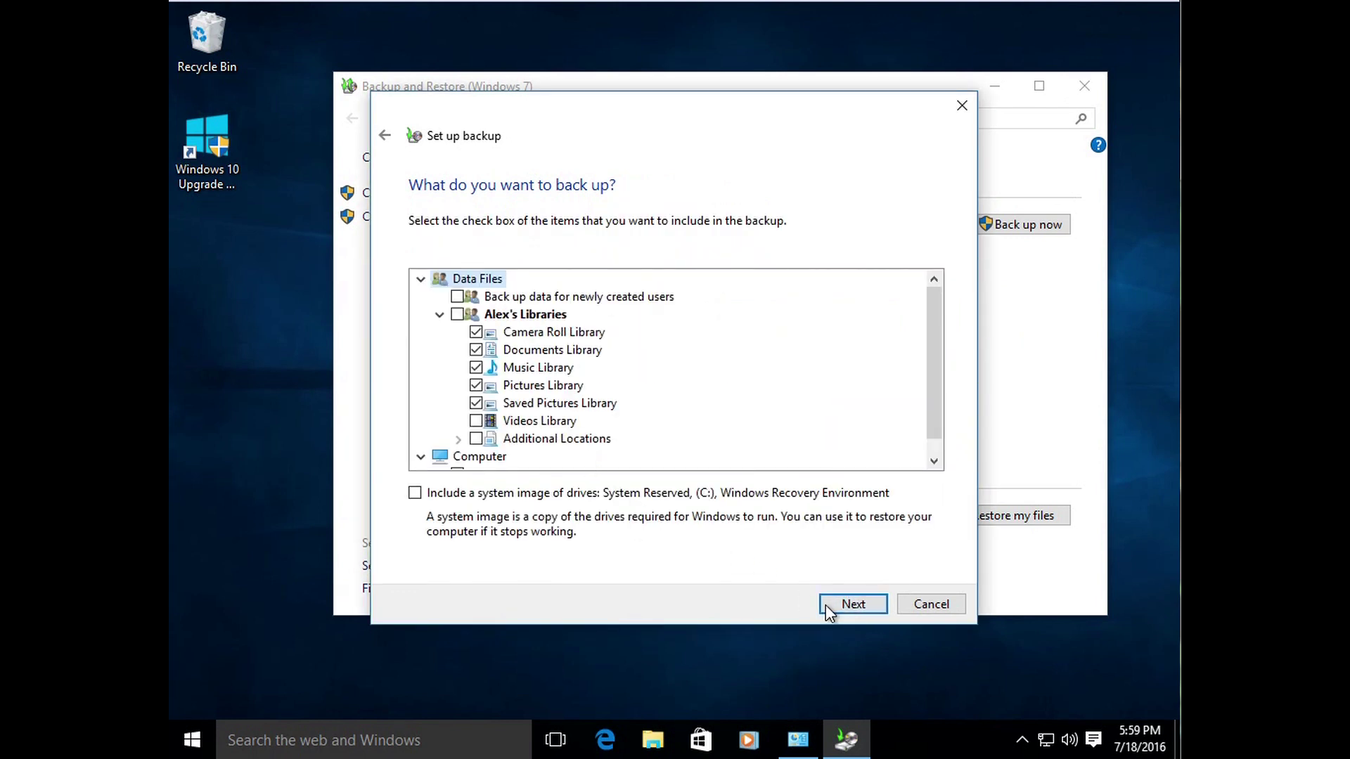
click(832, 606)
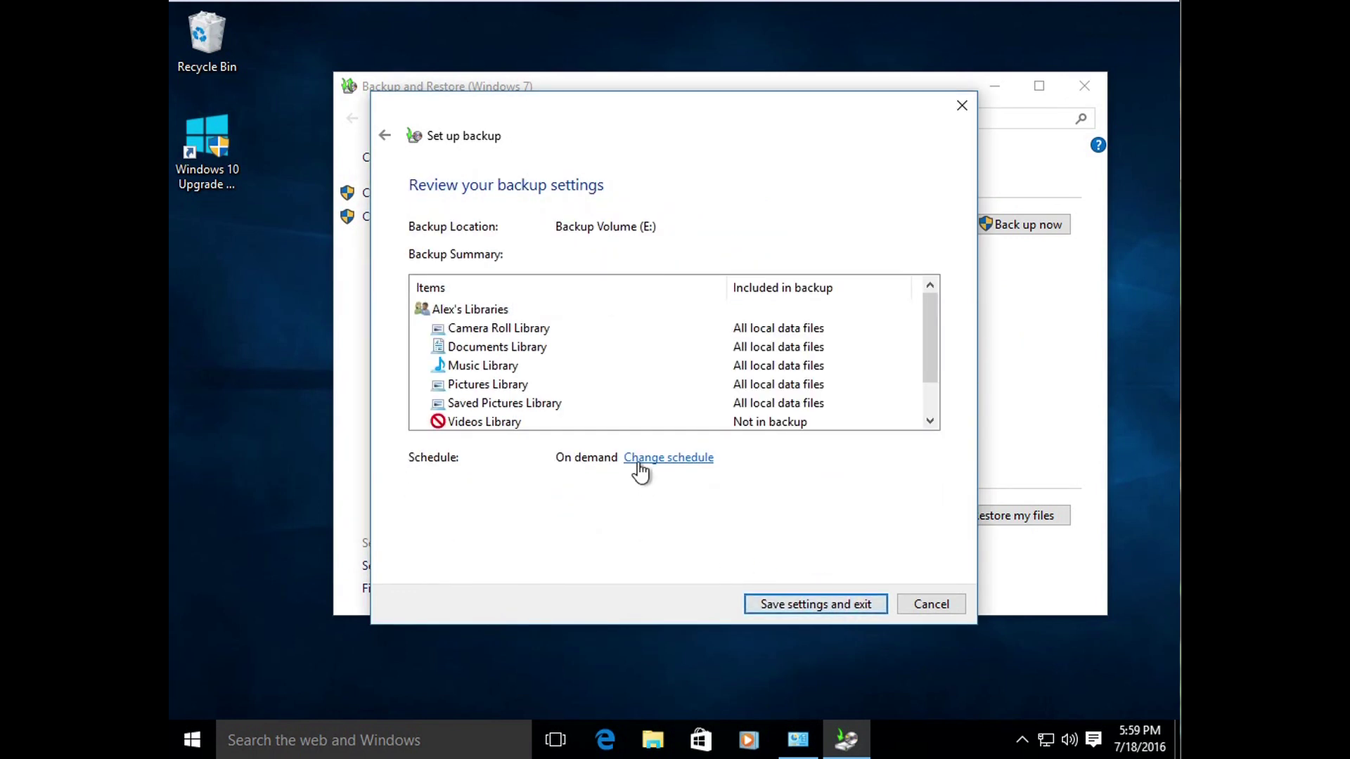
drag(922, 366, 918, 412)
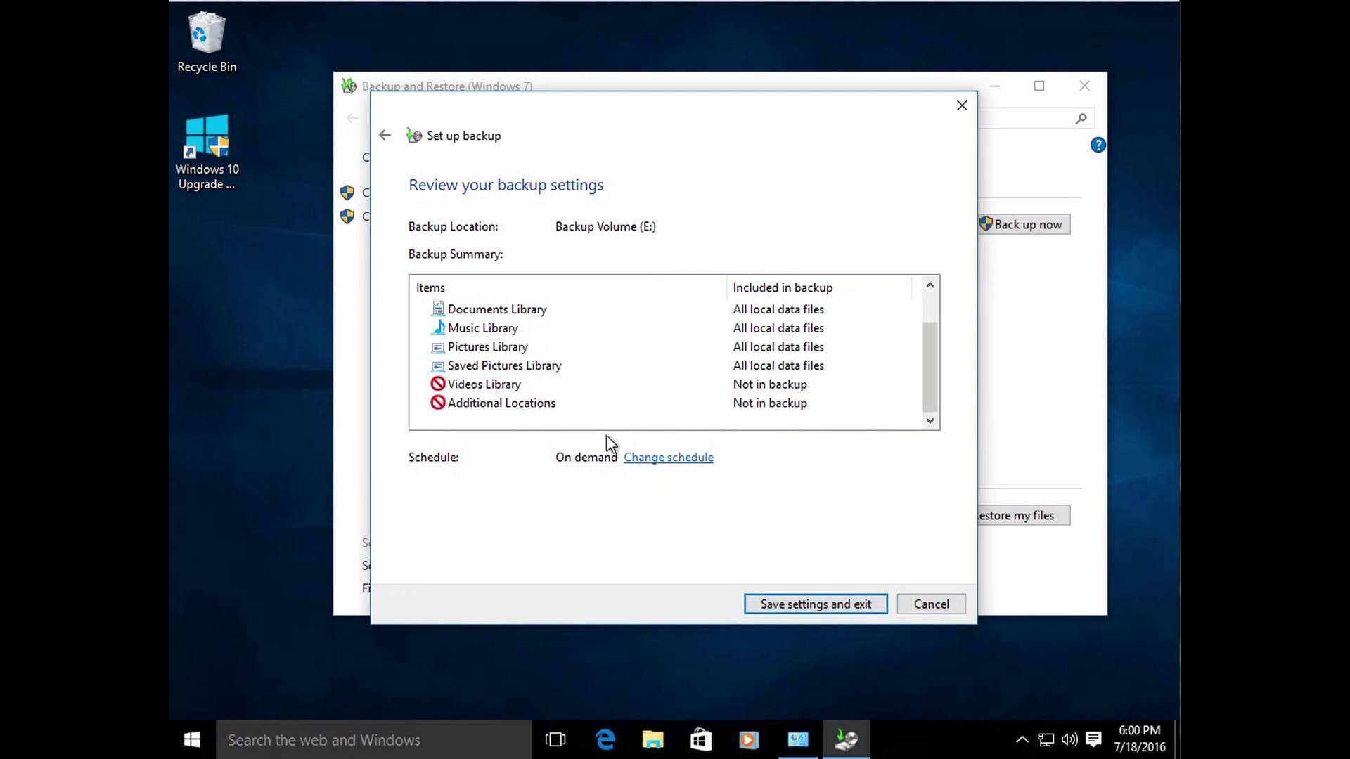
drag(665, 130, 265, 316)
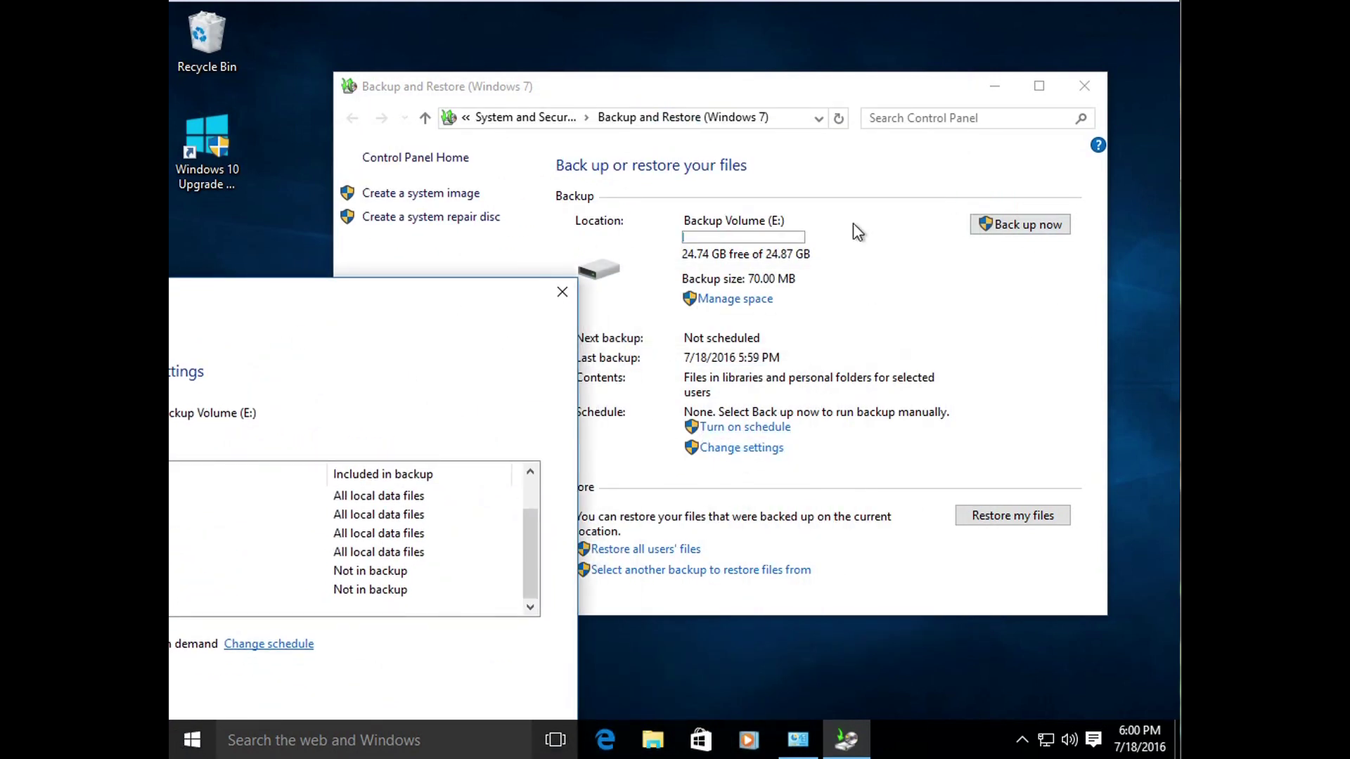
drag(344, 313, 773, 131)
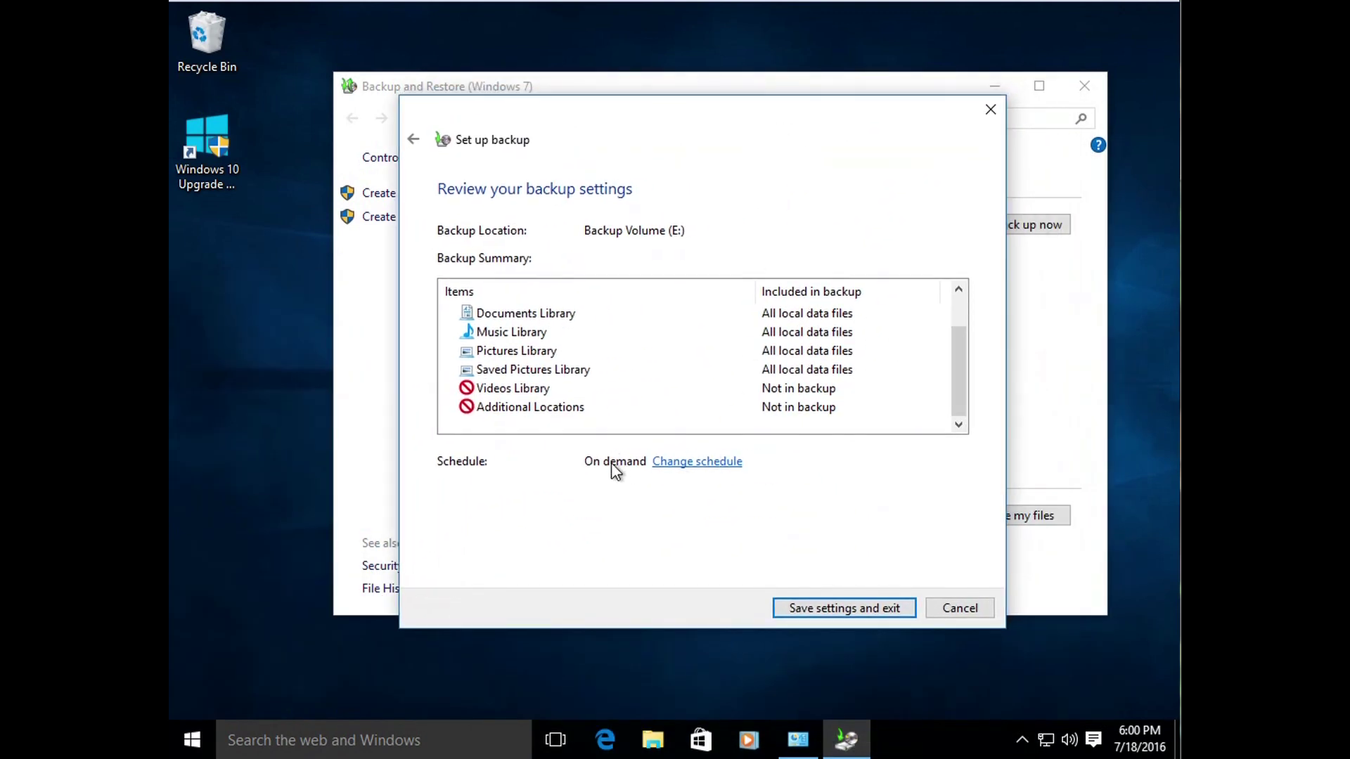
Step: Try Daily, Monthly (day 29) and Weekly backup schedules, then cancel both dialogs unsaved
click(712, 462)
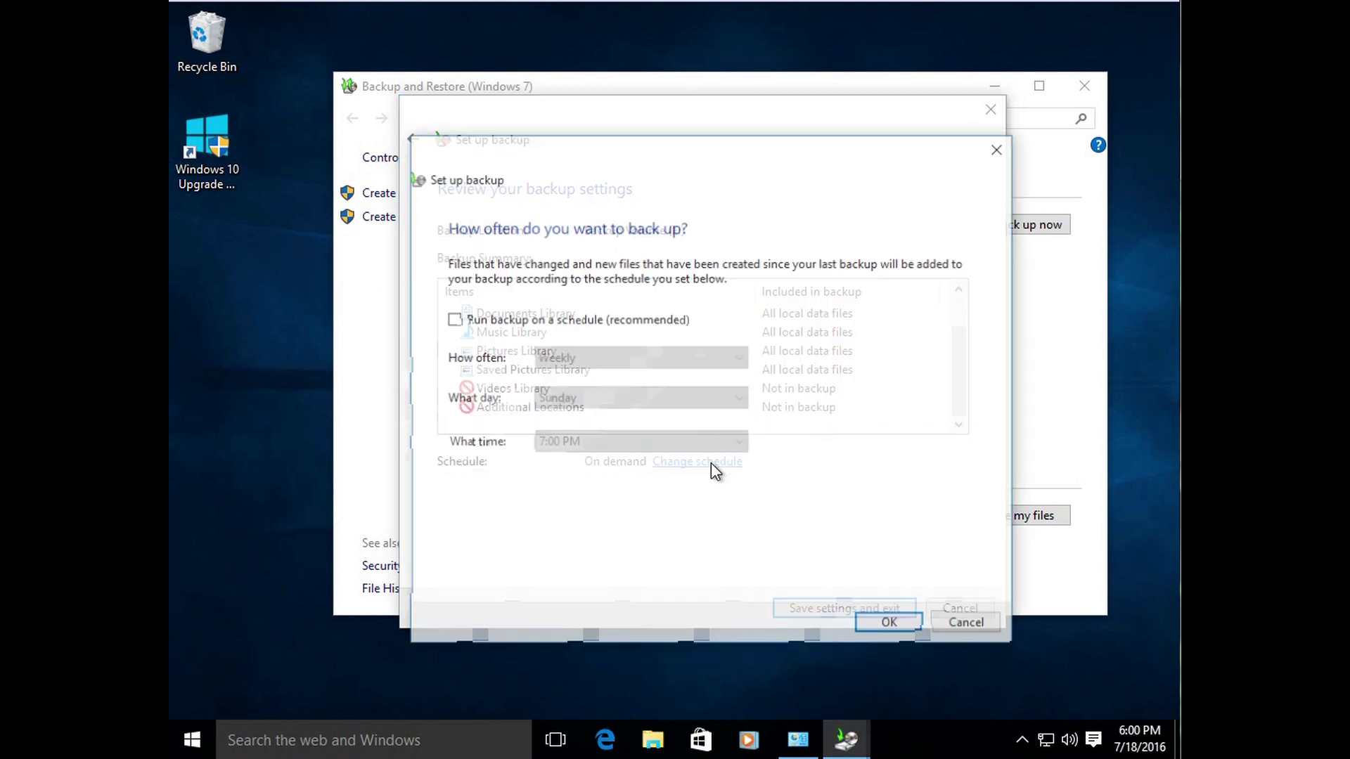
click(483, 319)
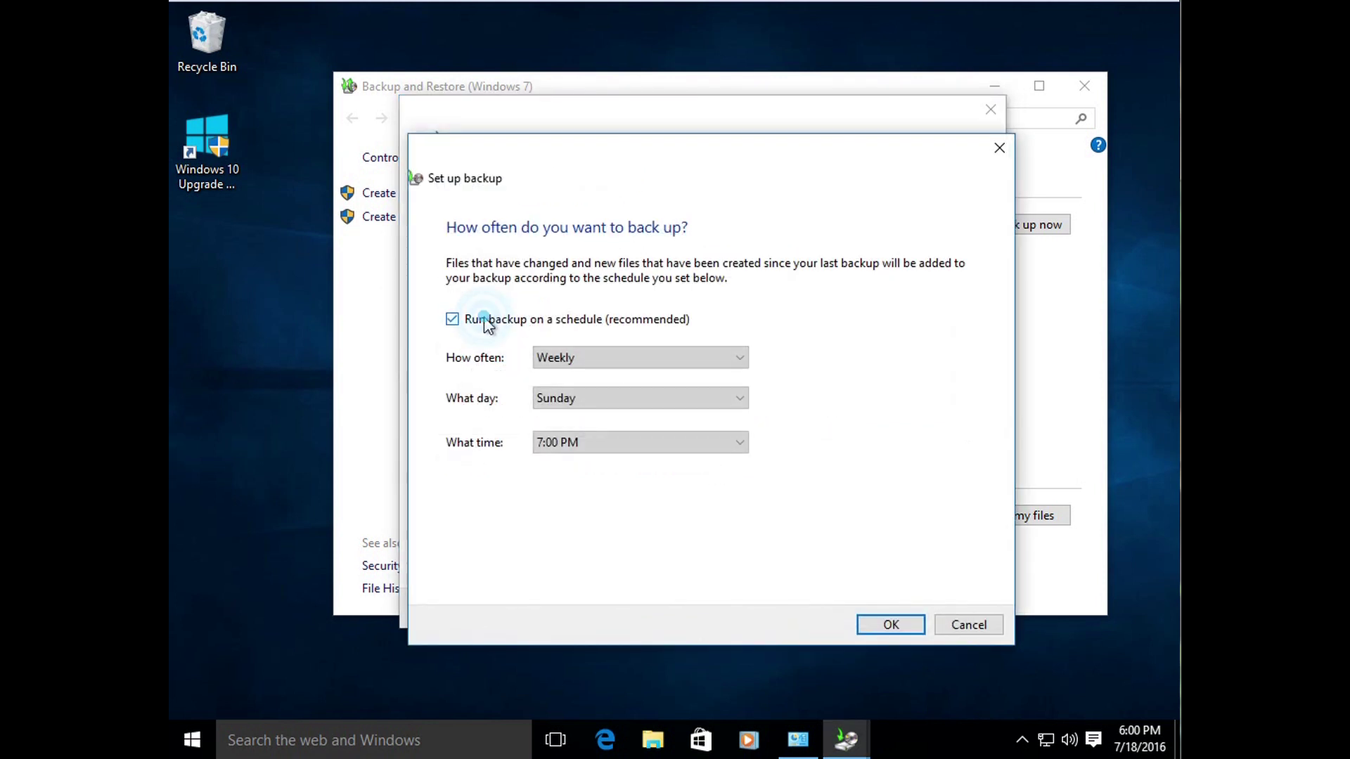
click(596, 357)
click(592, 378)
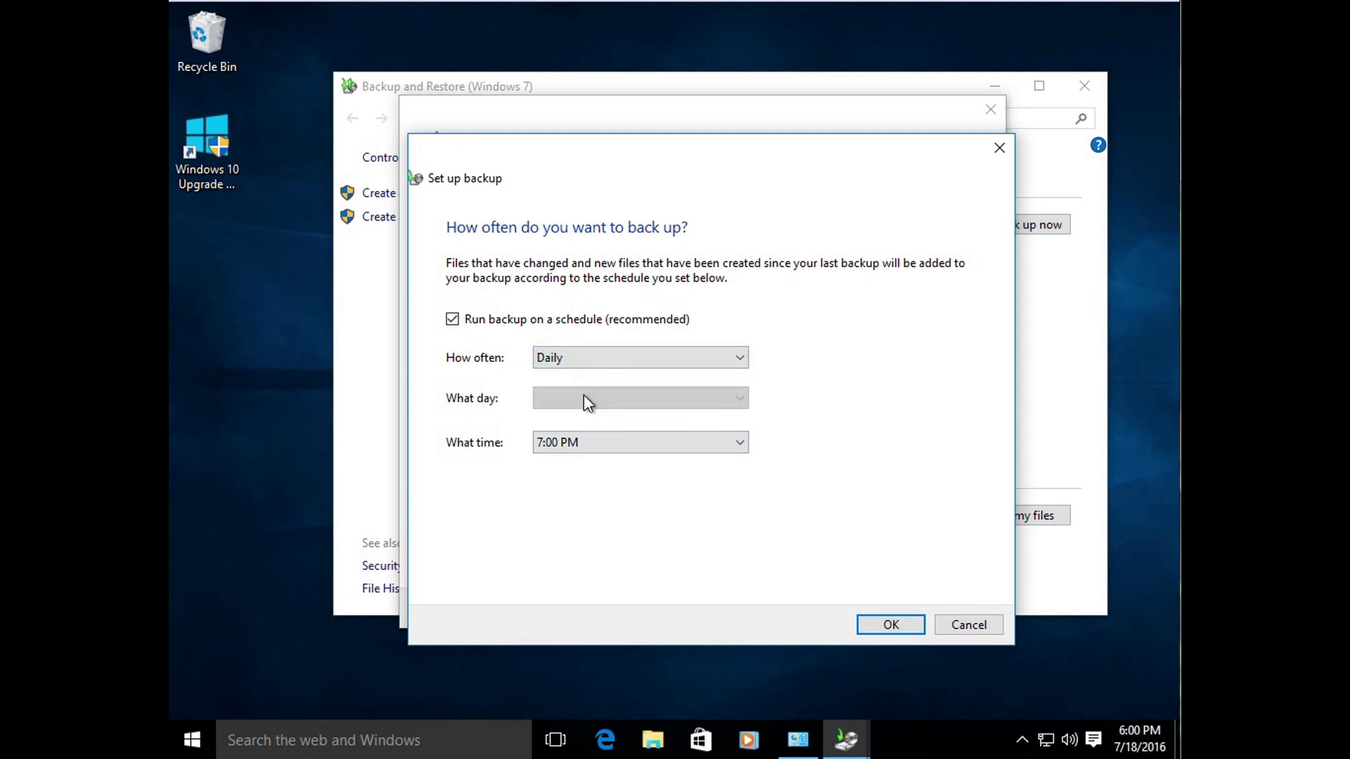
click(564, 361)
click(577, 407)
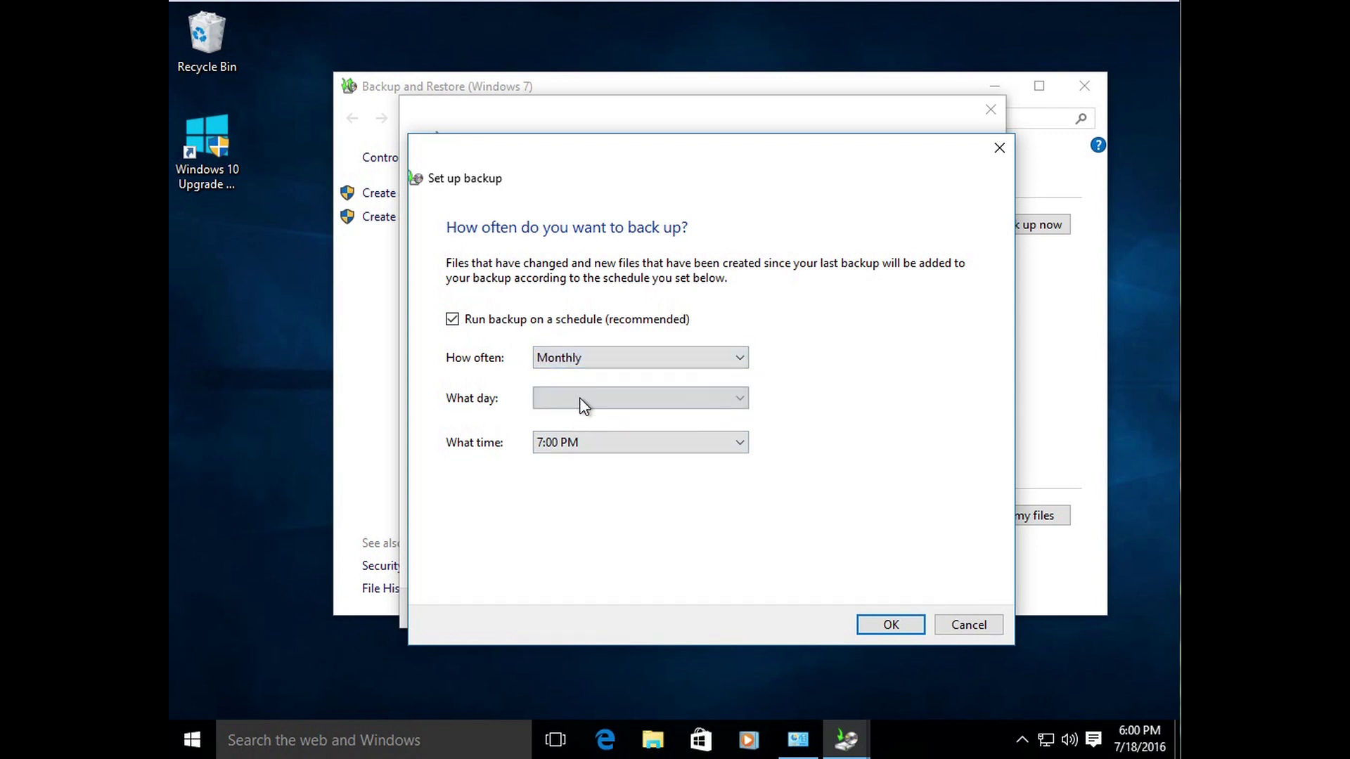
click(579, 397)
click(658, 394)
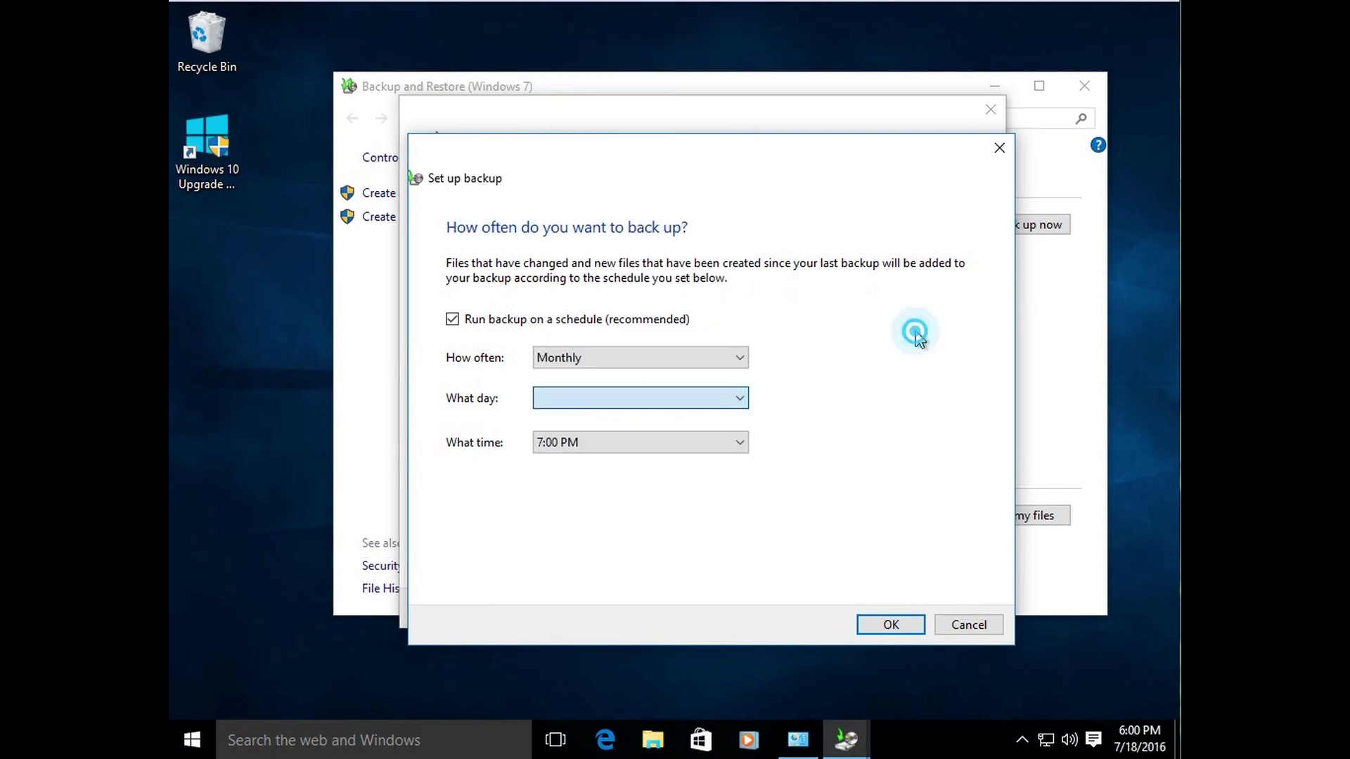
click(563, 357)
click(556, 391)
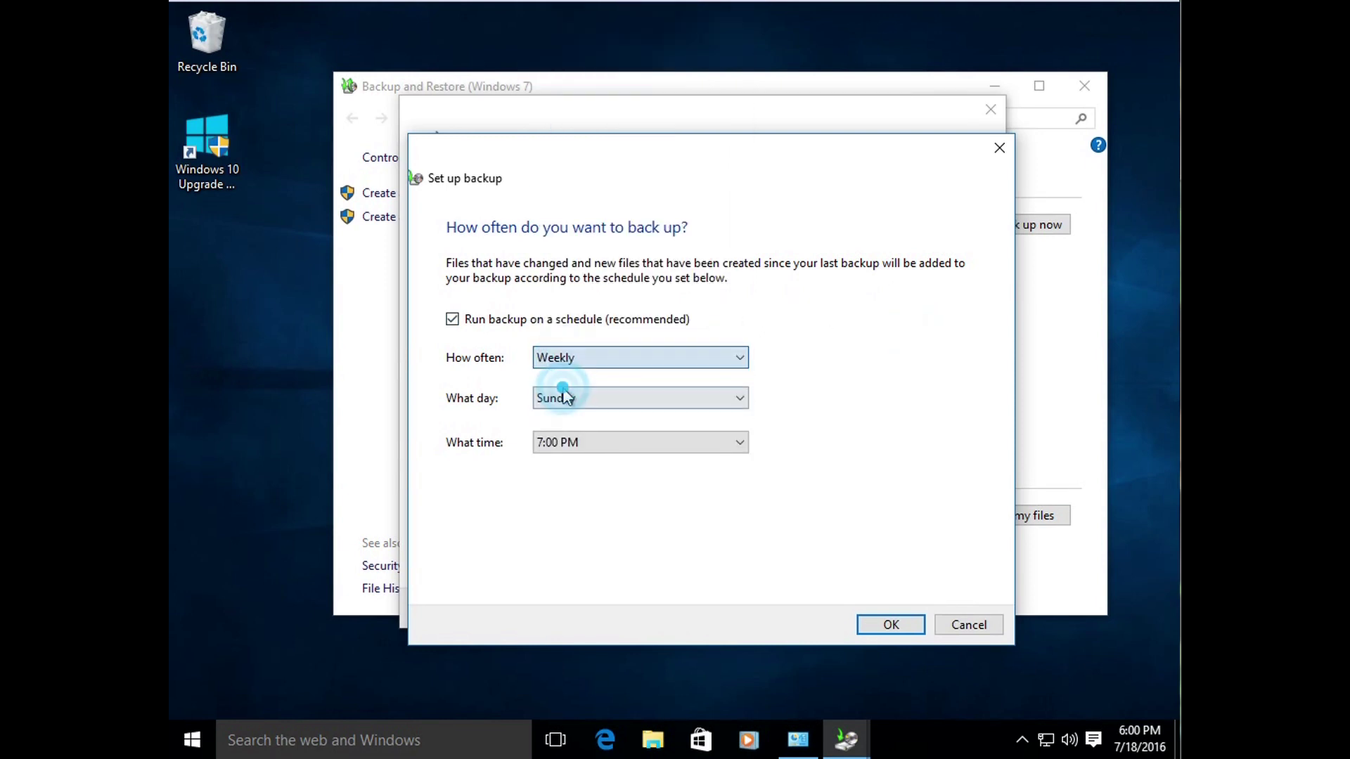
click(595, 417)
click(603, 359)
click(595, 406)
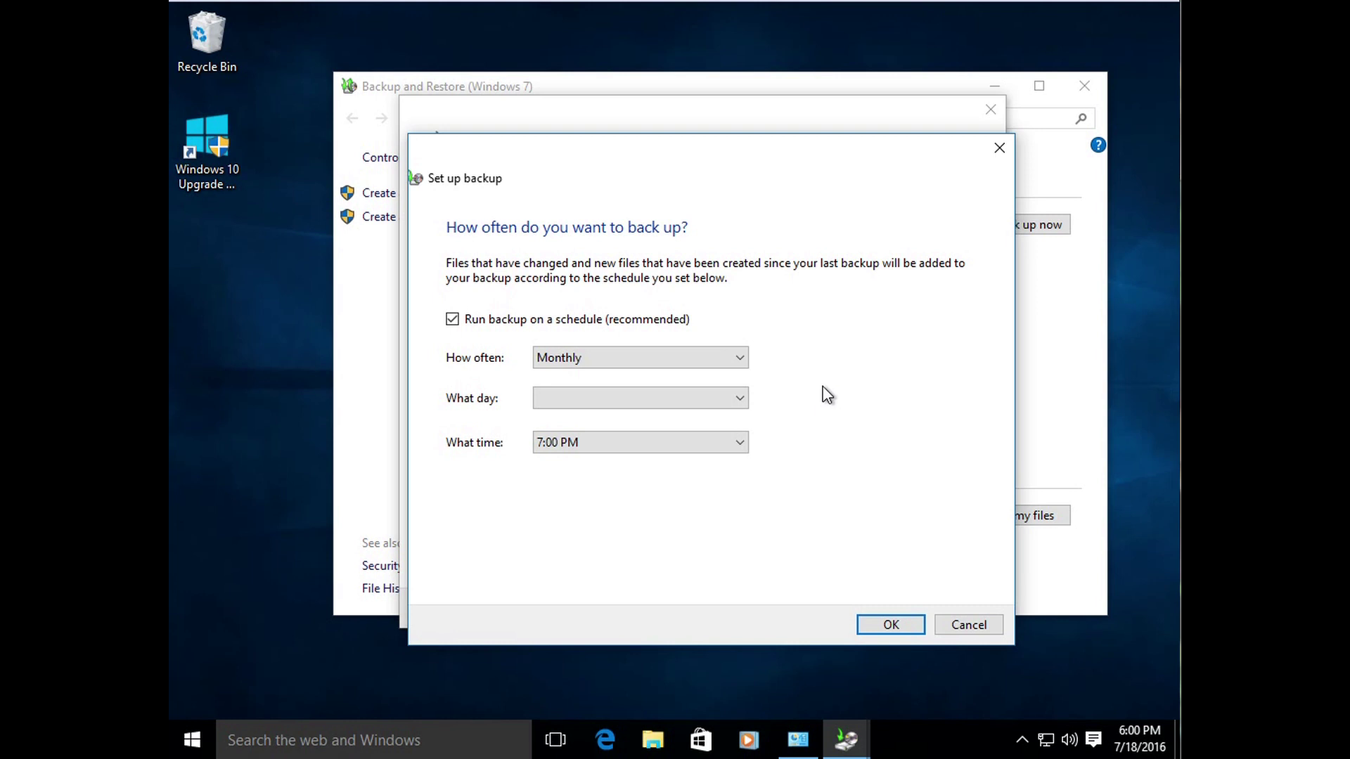
click(979, 631)
click(943, 609)
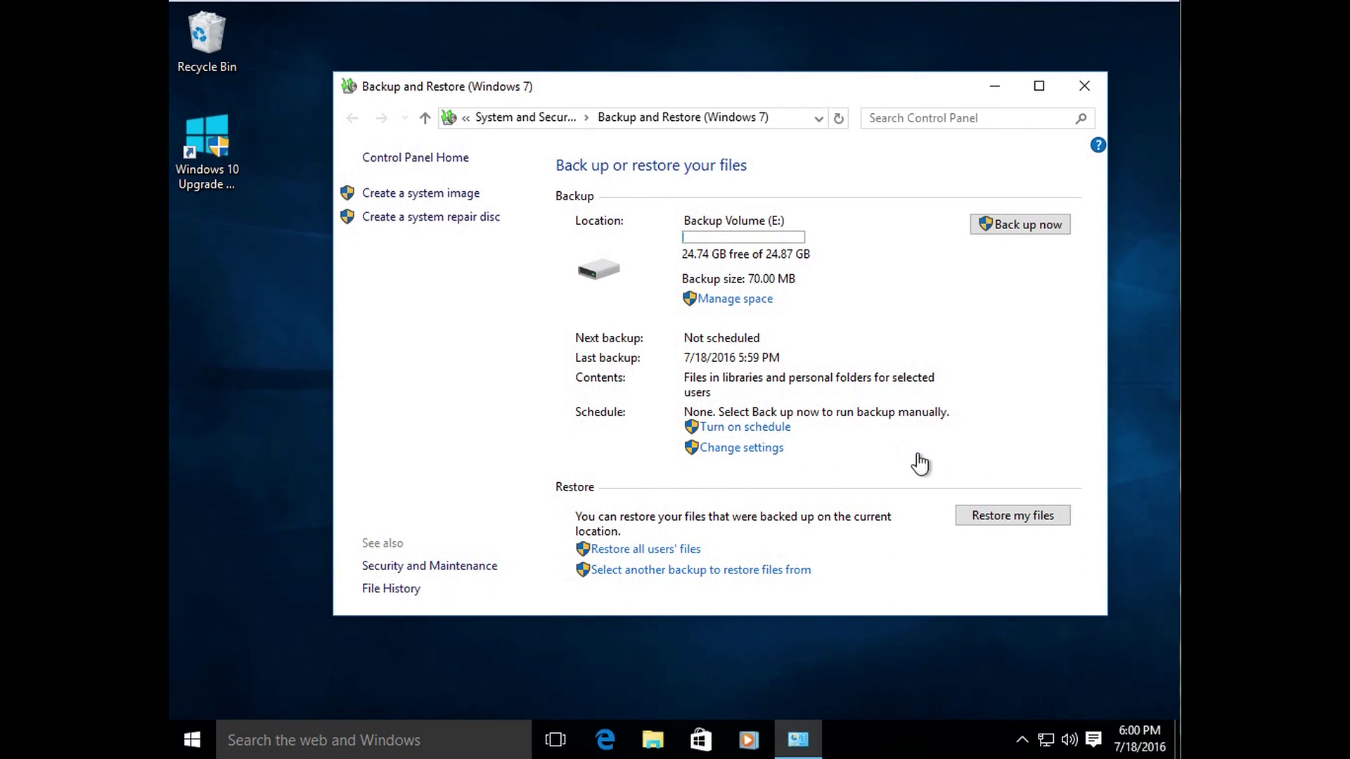
Step: Cancel the reopened backup setup, close Backup and Restore, and open File Explorer at Quick access
click(748, 445)
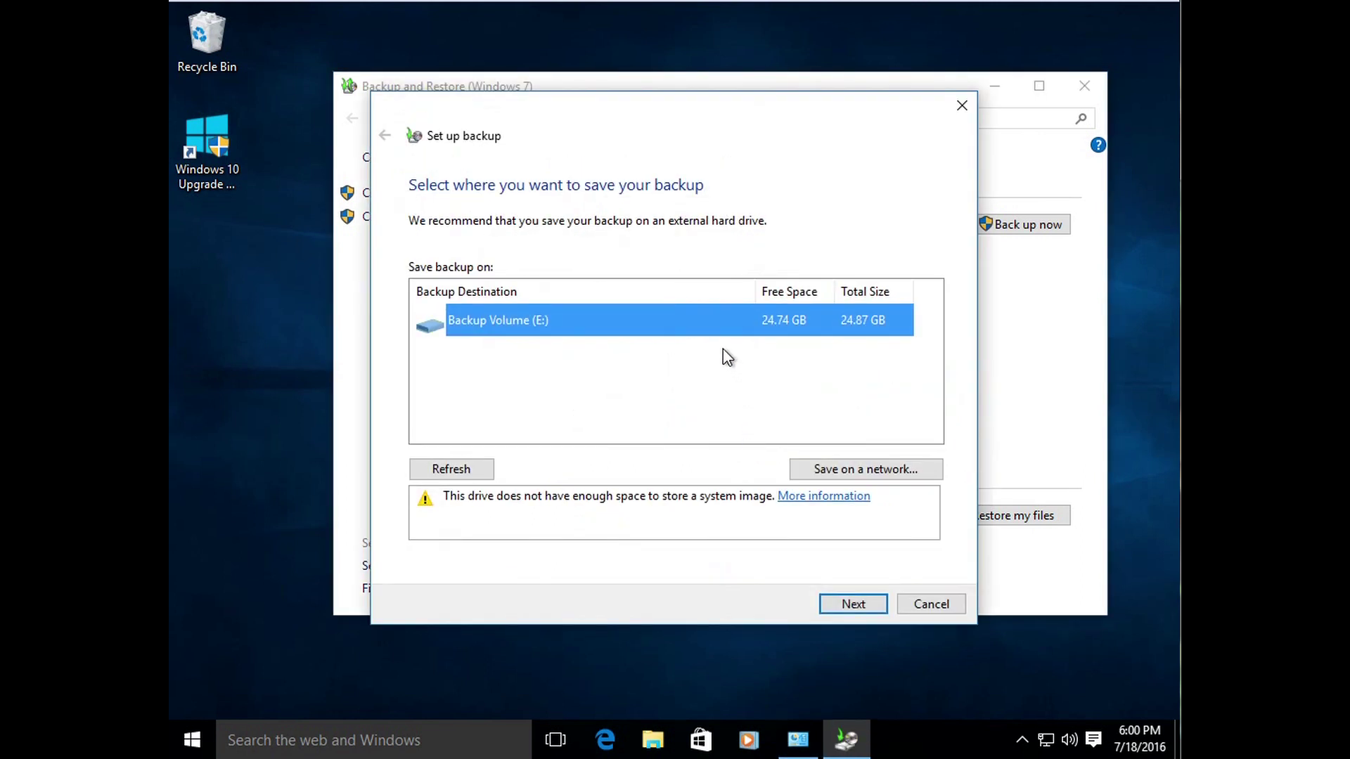
click(932, 603)
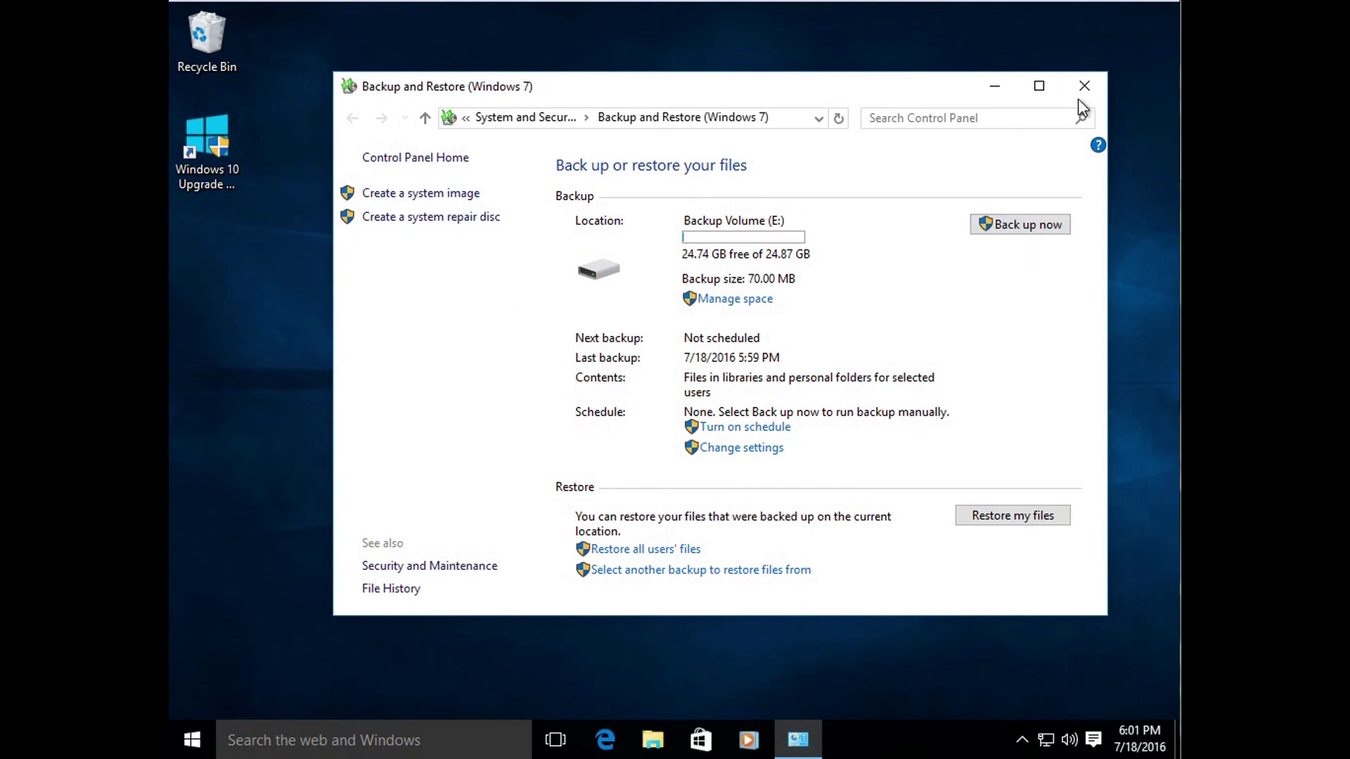
click(1083, 85)
click(651, 738)
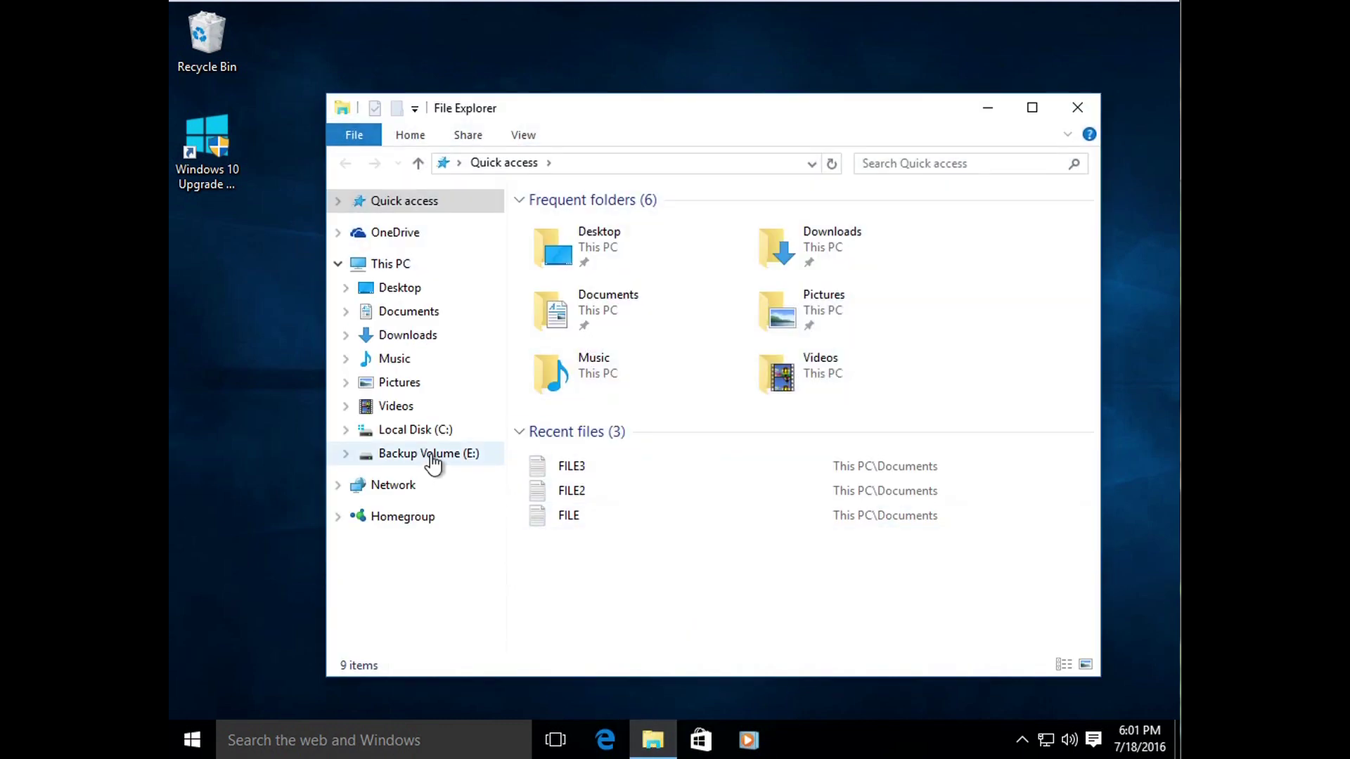
Step: Open Backup Volume (E:), open the ALEX-PC backup folder, and close its restore dialog
click(430, 454)
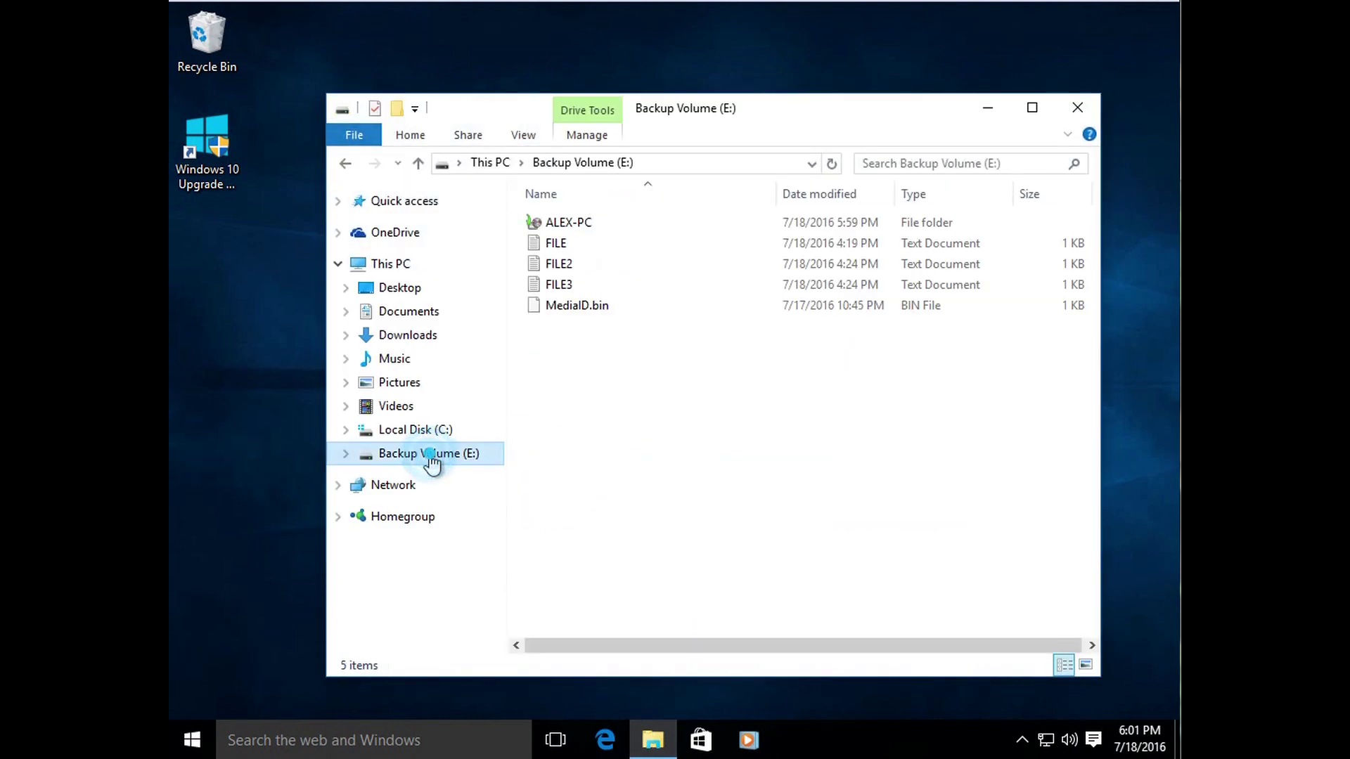
click(566, 222)
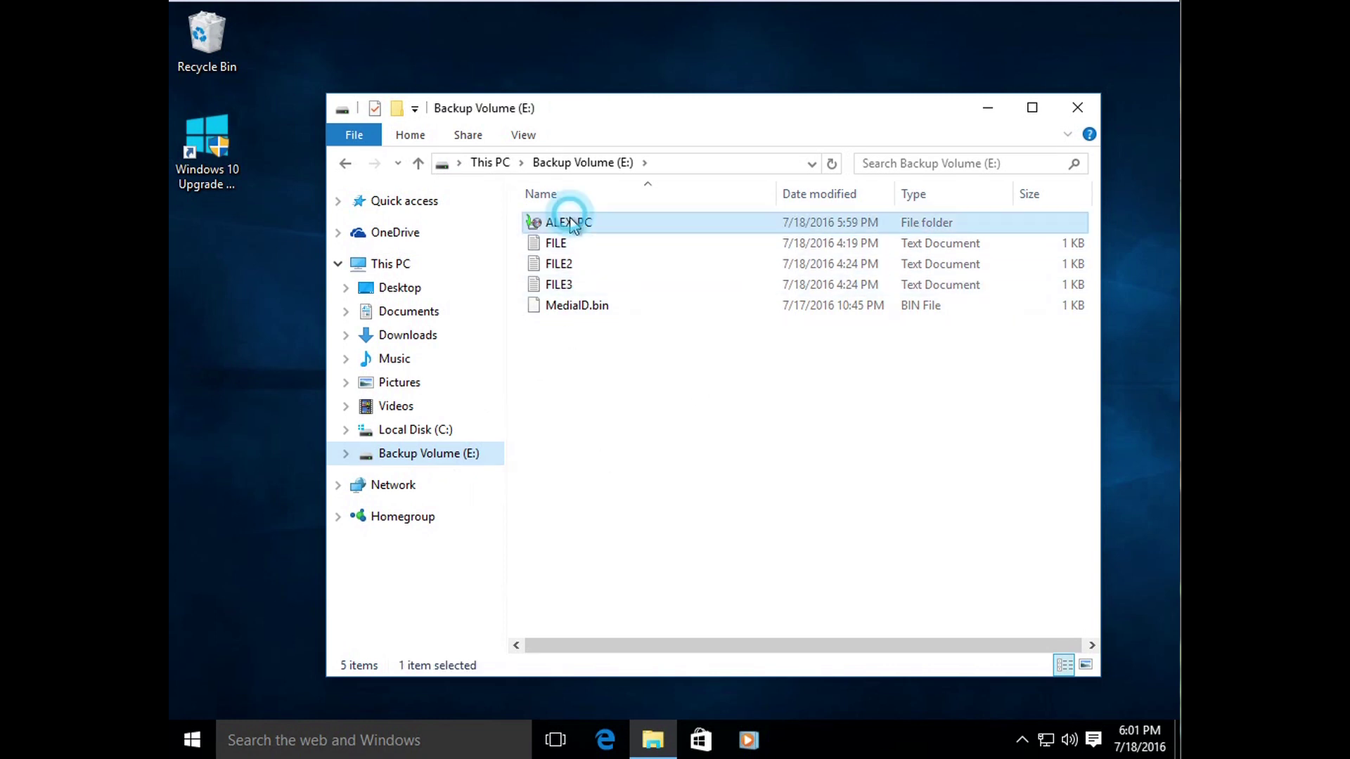
ctrl+click(579, 308)
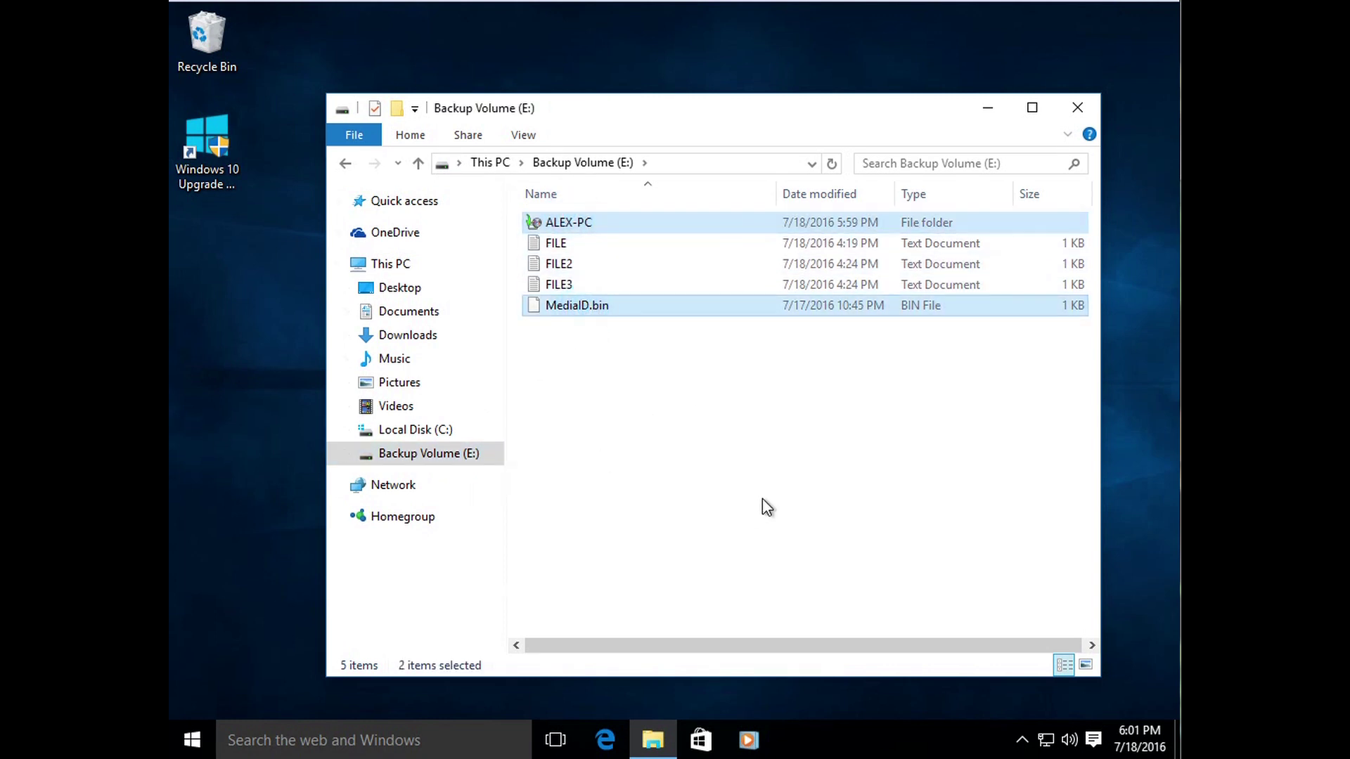
click(626, 380)
click(551, 221)
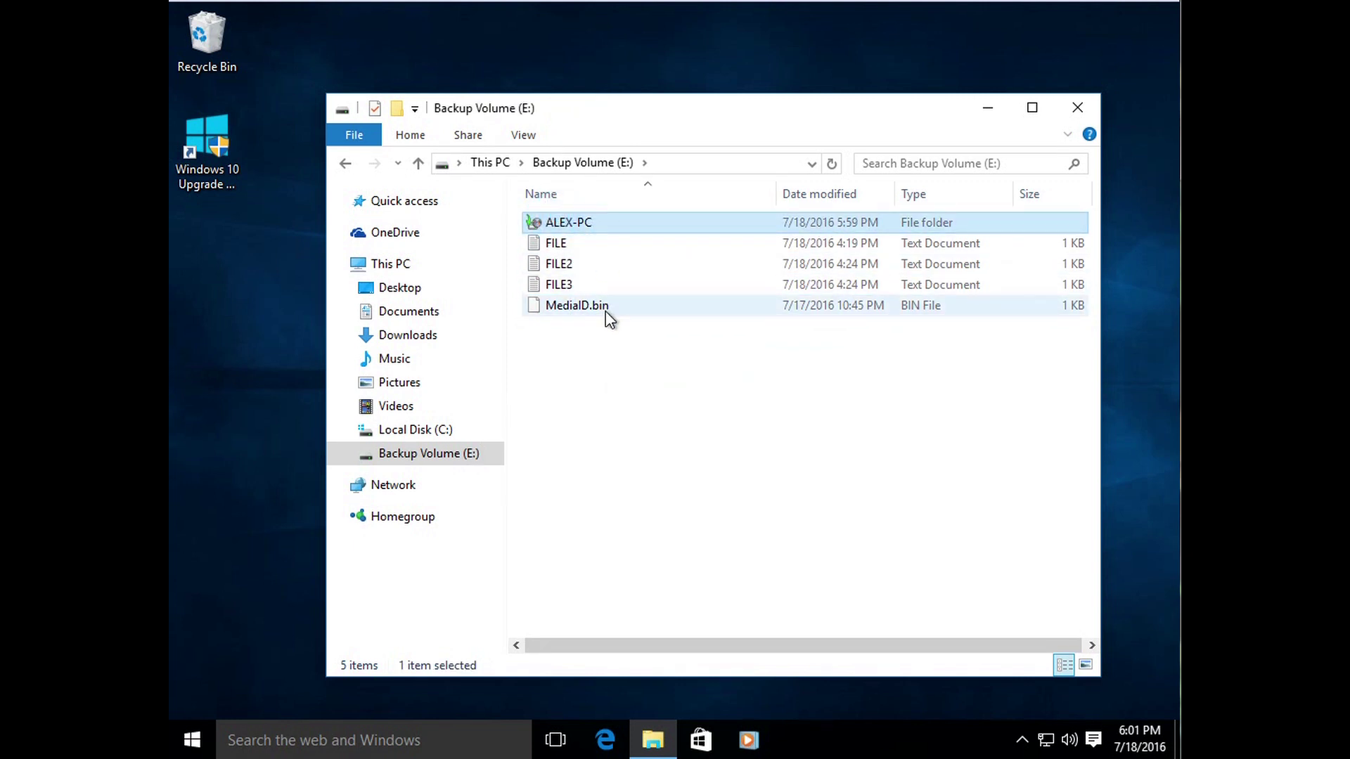
double_click(594, 223)
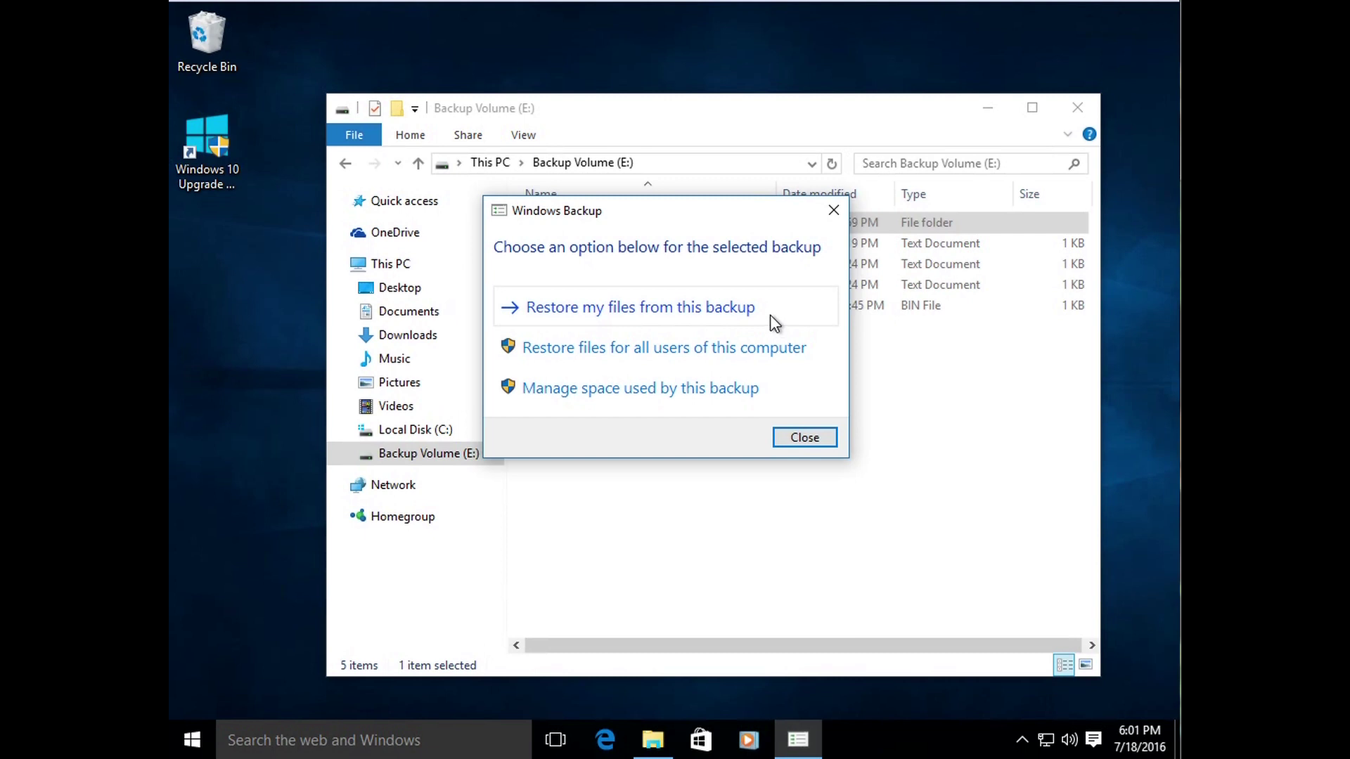
click(833, 211)
Step: Reselect ALEX-PC, dismiss its restore options again, select and clear FILE–MediaID.bin, and open Windows search
click(594, 412)
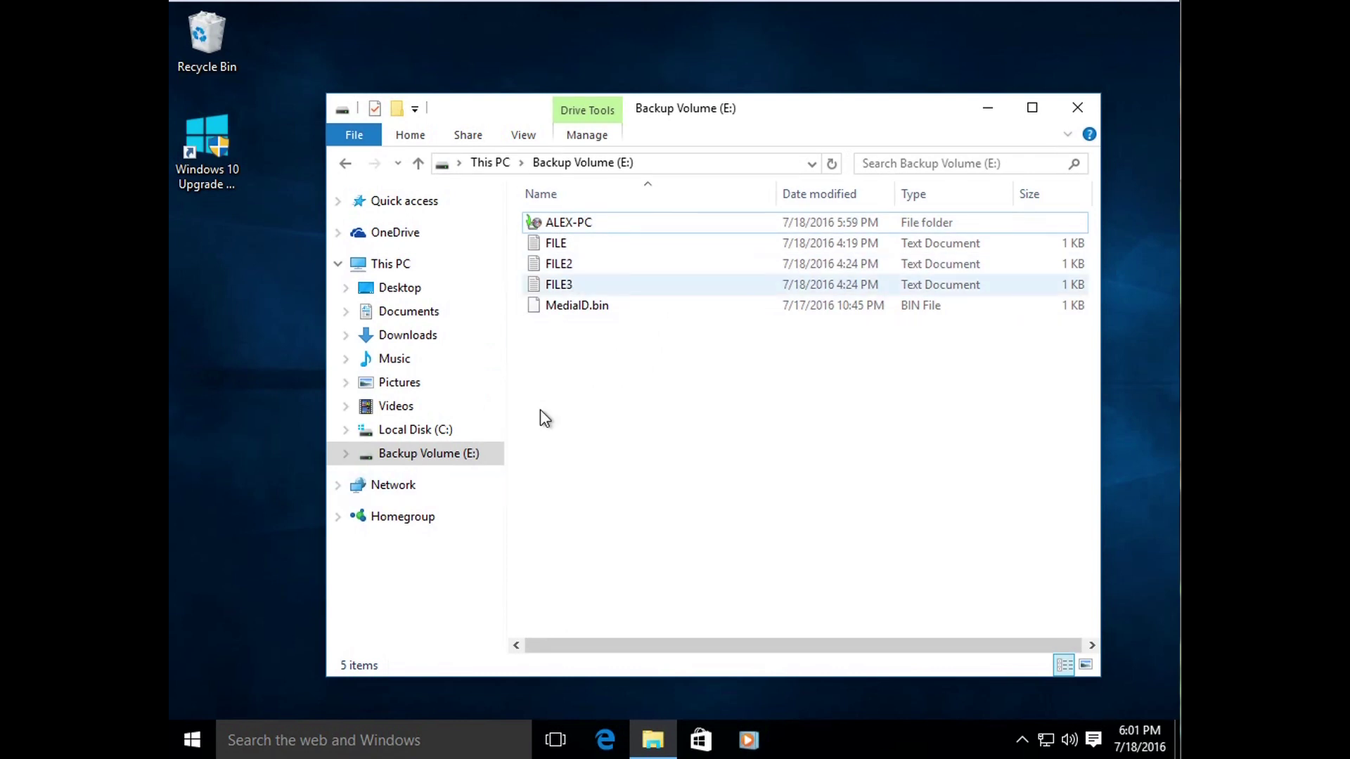
click(623, 430)
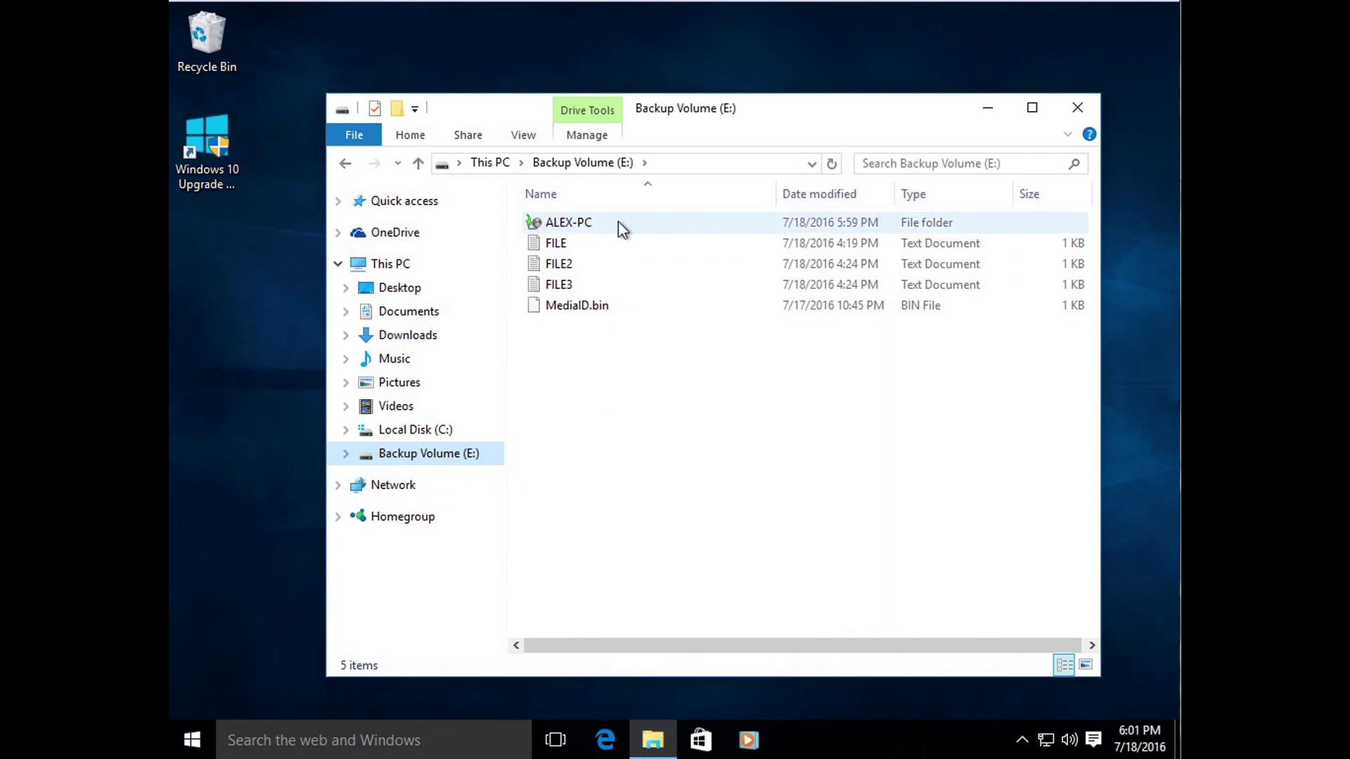
click(571, 225)
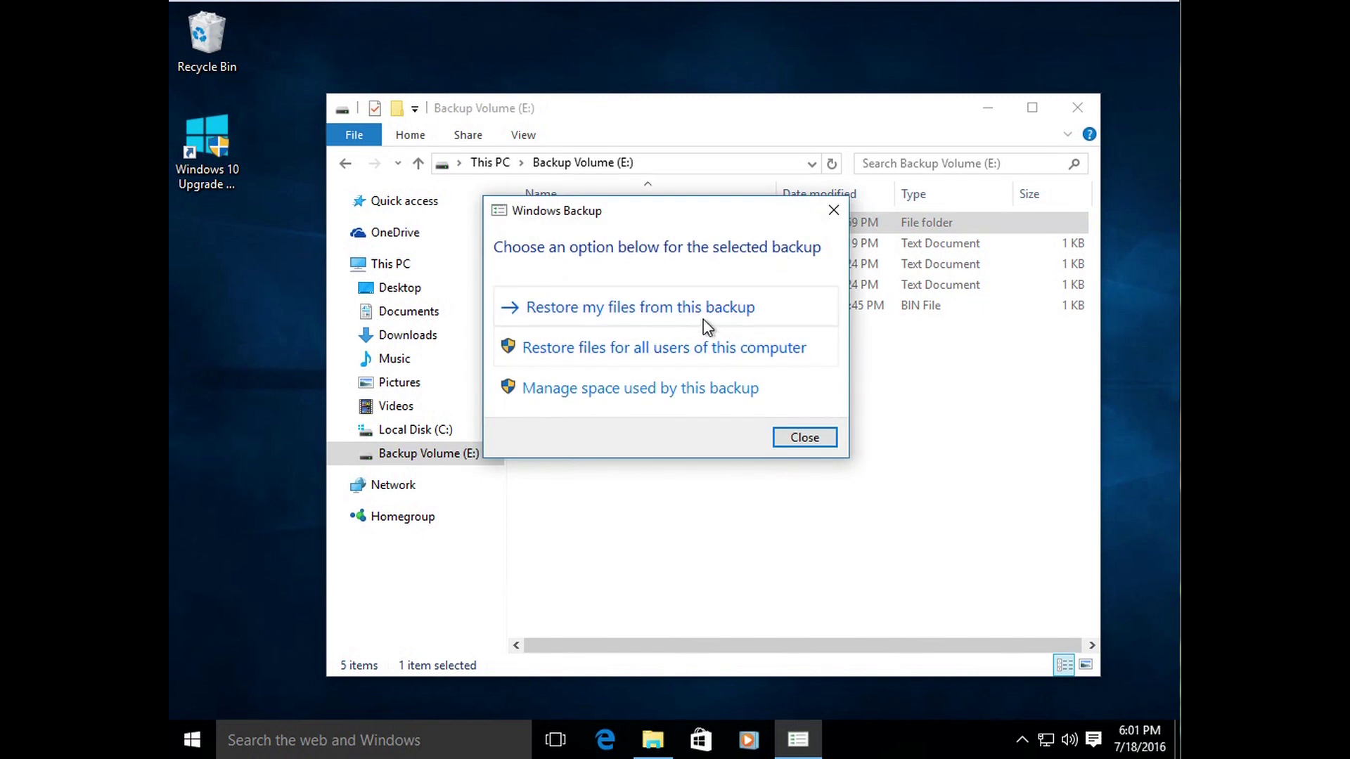
click(814, 442)
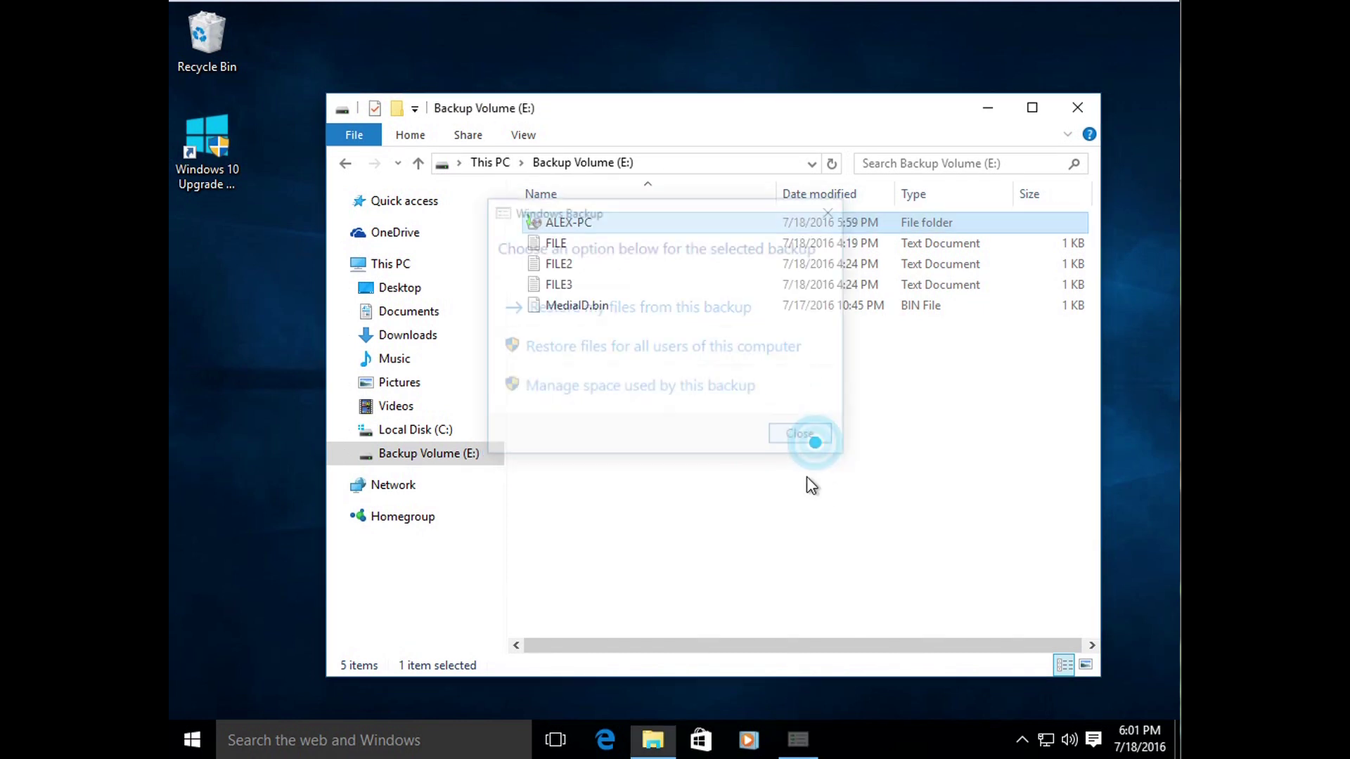
click(451, 467)
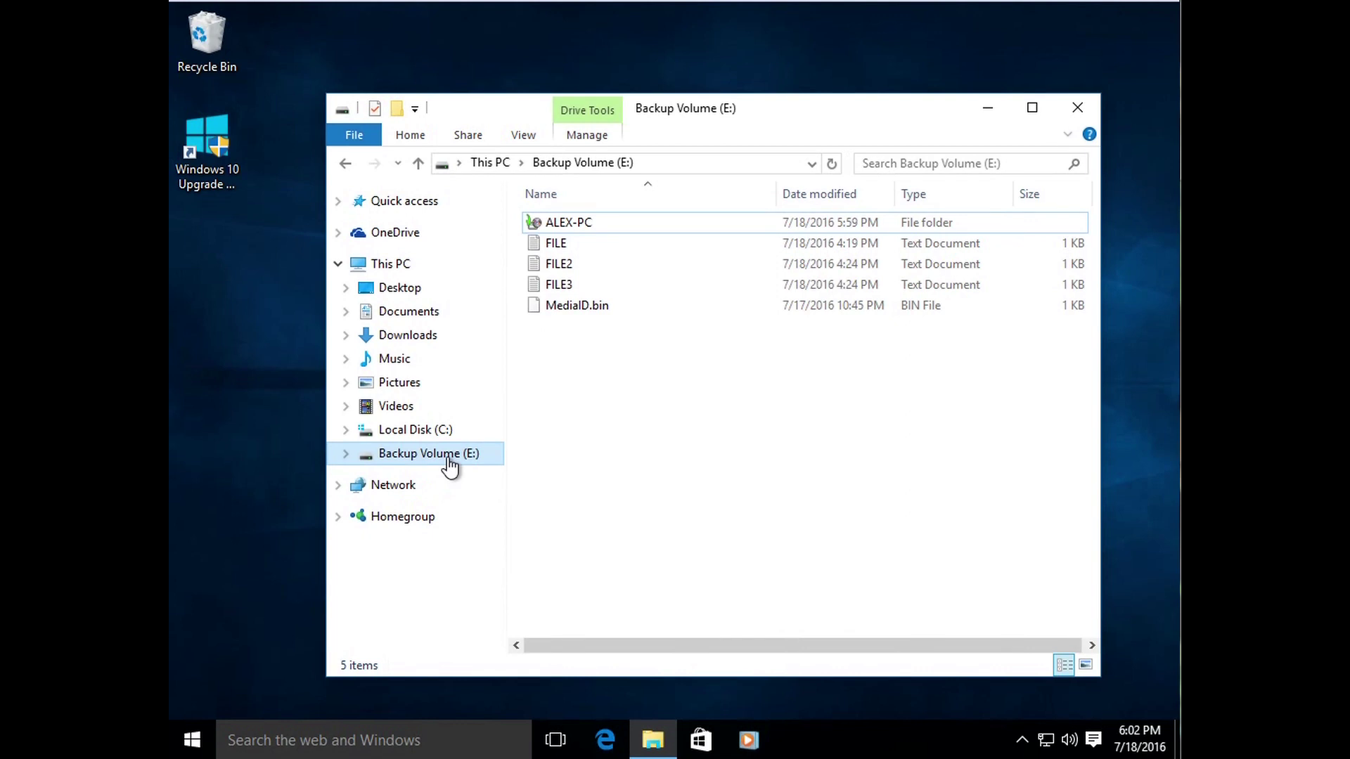
drag(536, 326, 576, 253)
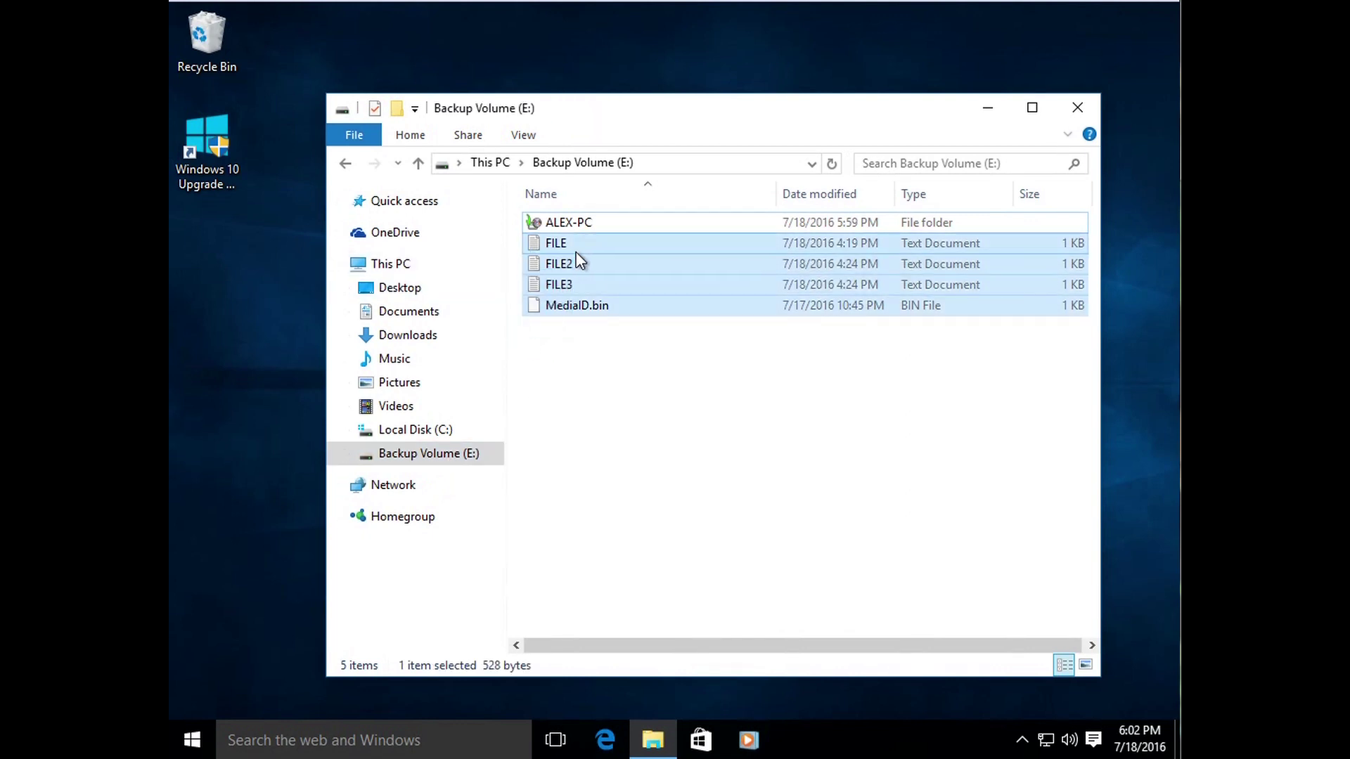
click(594, 431)
click(444, 739)
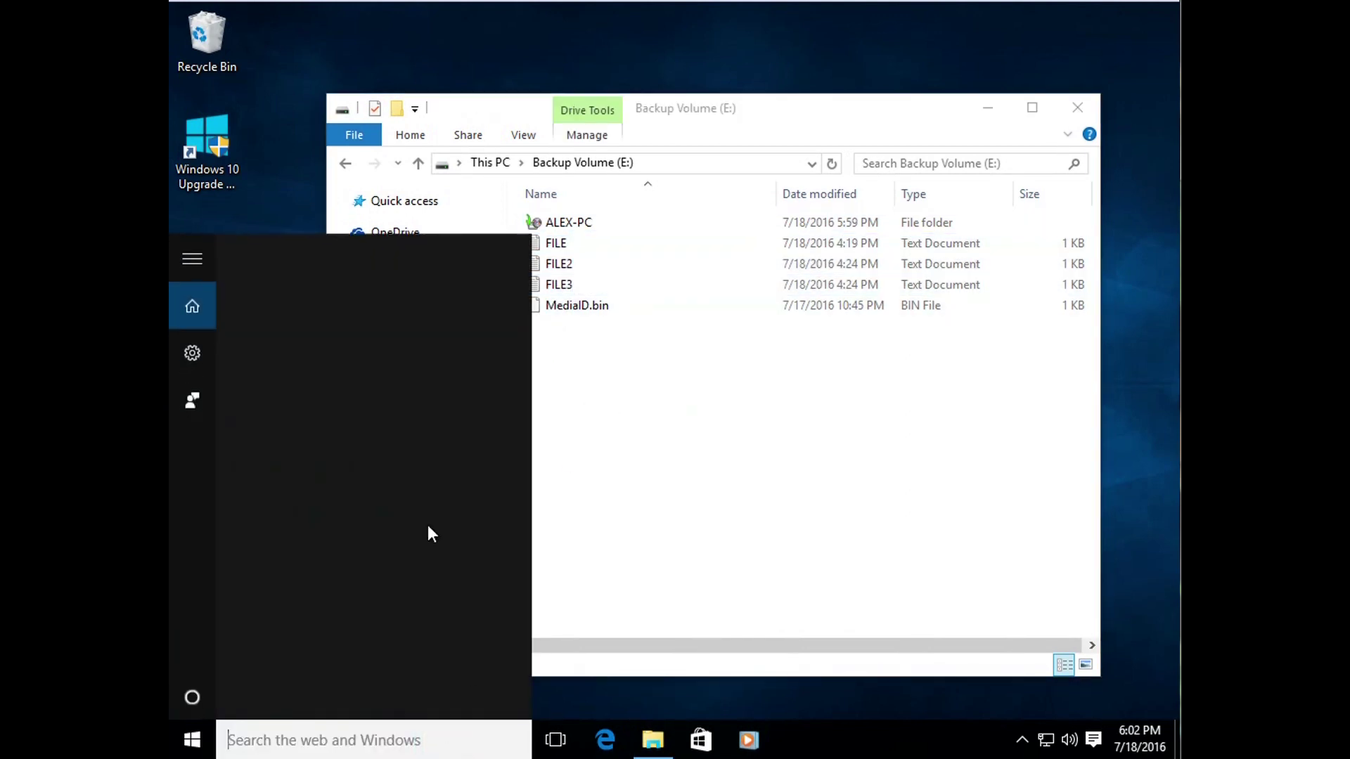
Step: Search 'backup' to open and close Backup and Restore (Windows 7), then close the Backup Volume (E:) window
text(backup)
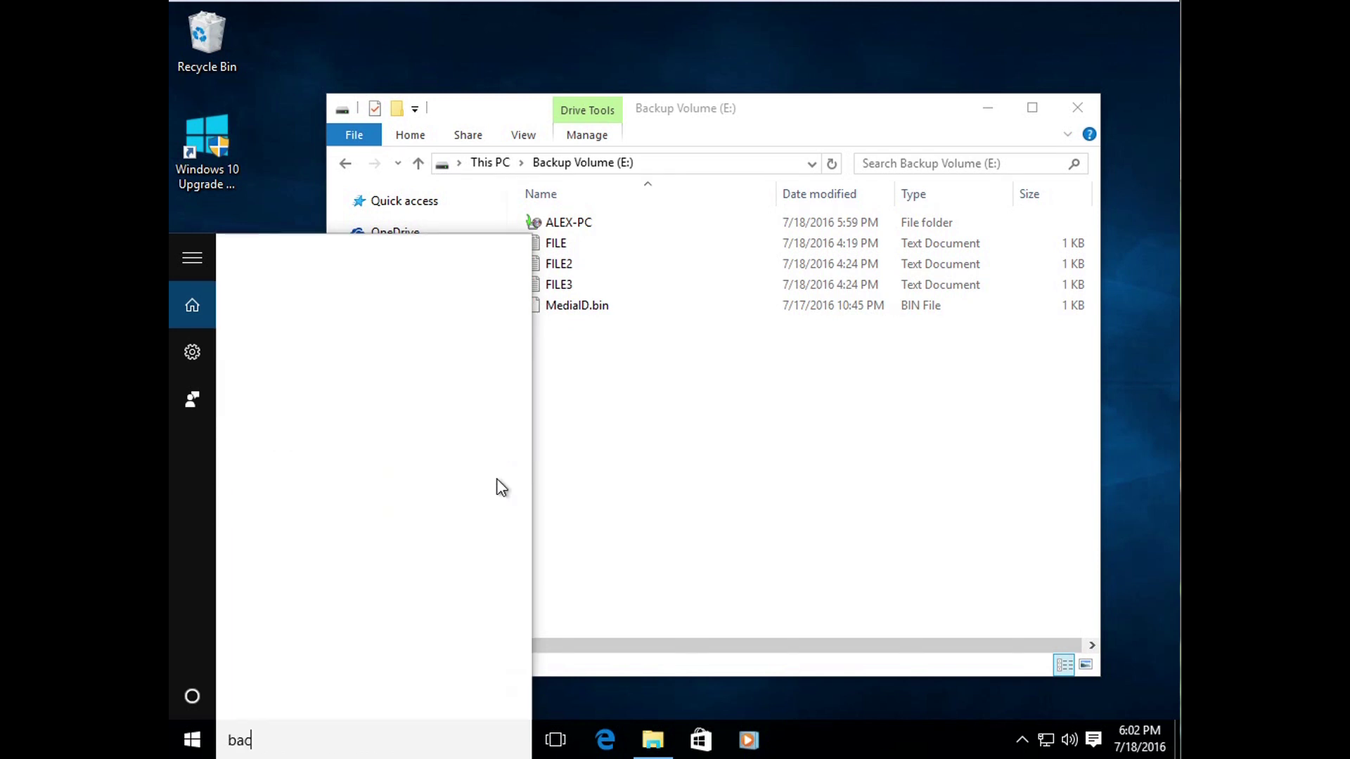
click(410, 334)
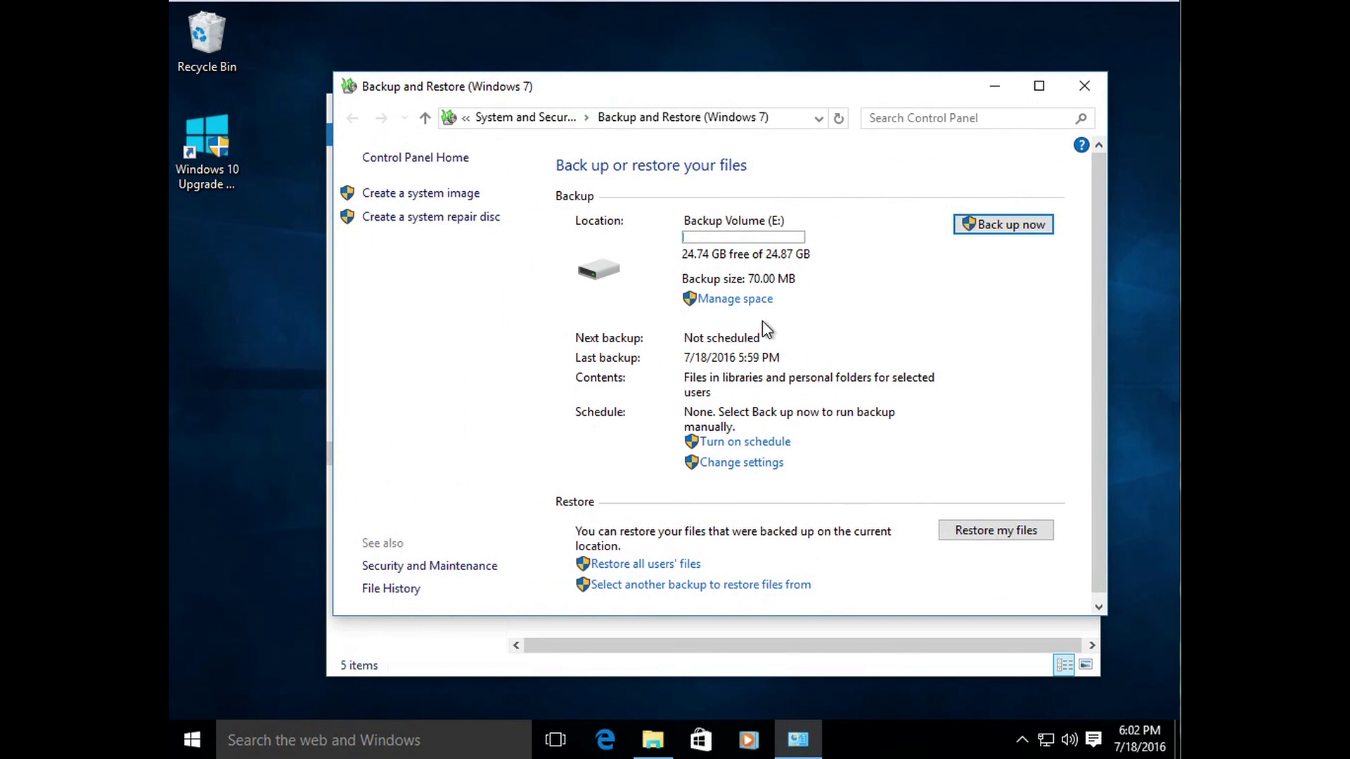
click(1083, 86)
drag(784, 121, 785, 78)
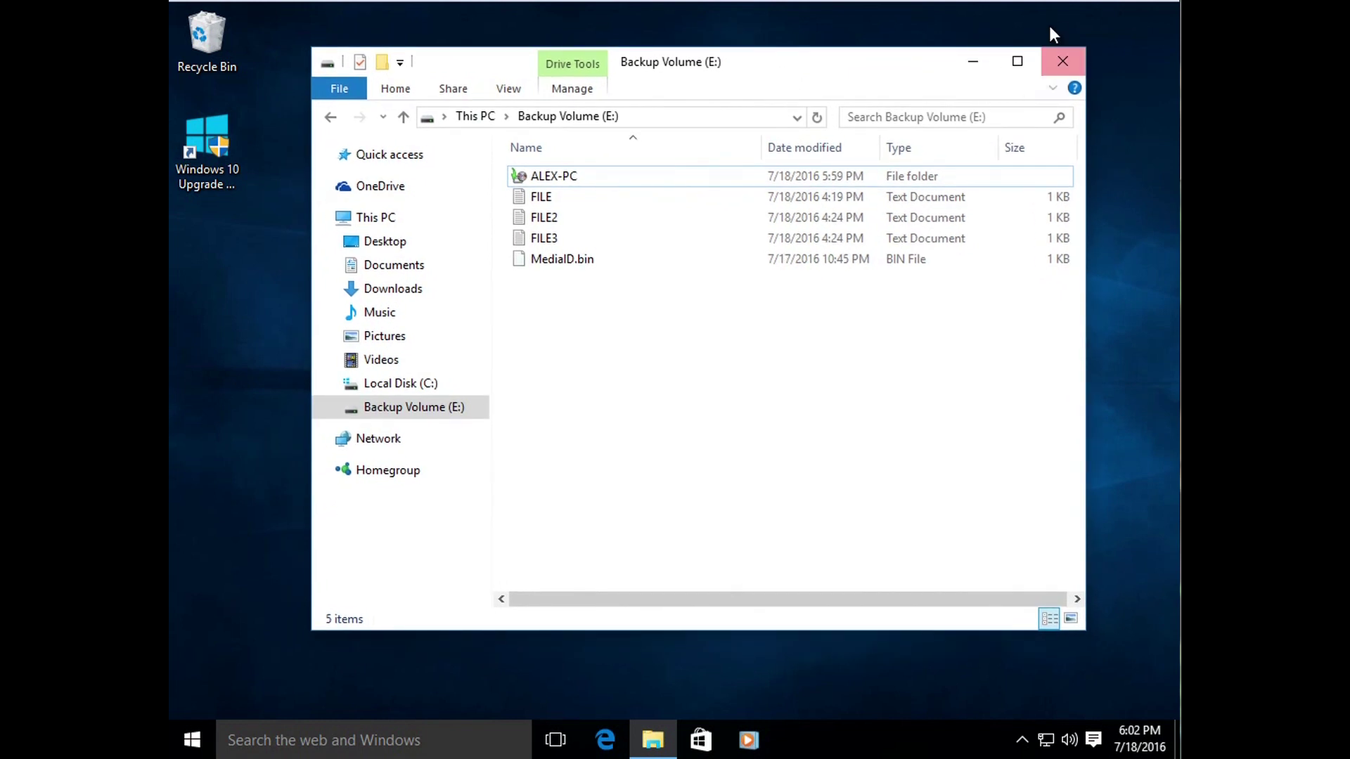
click(1060, 59)
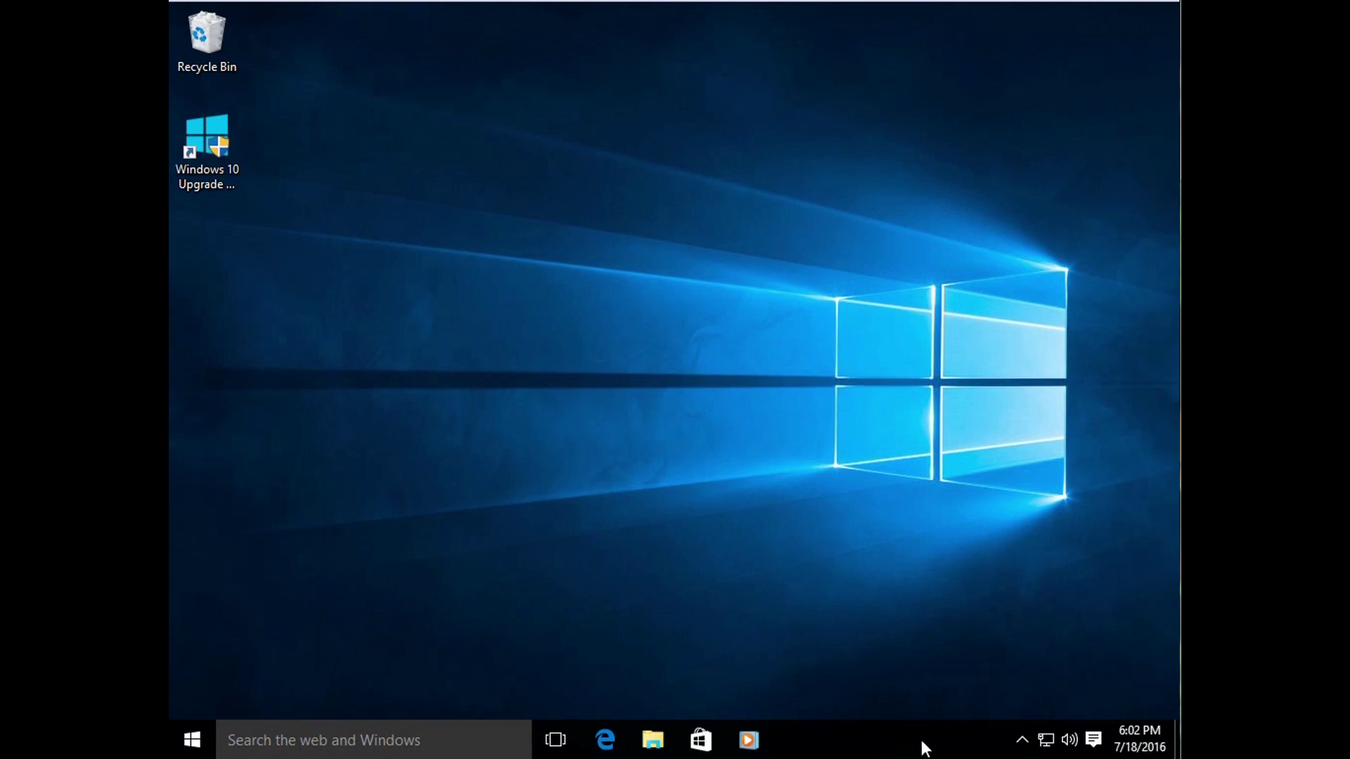
drag(1123, 147, 625, 576)
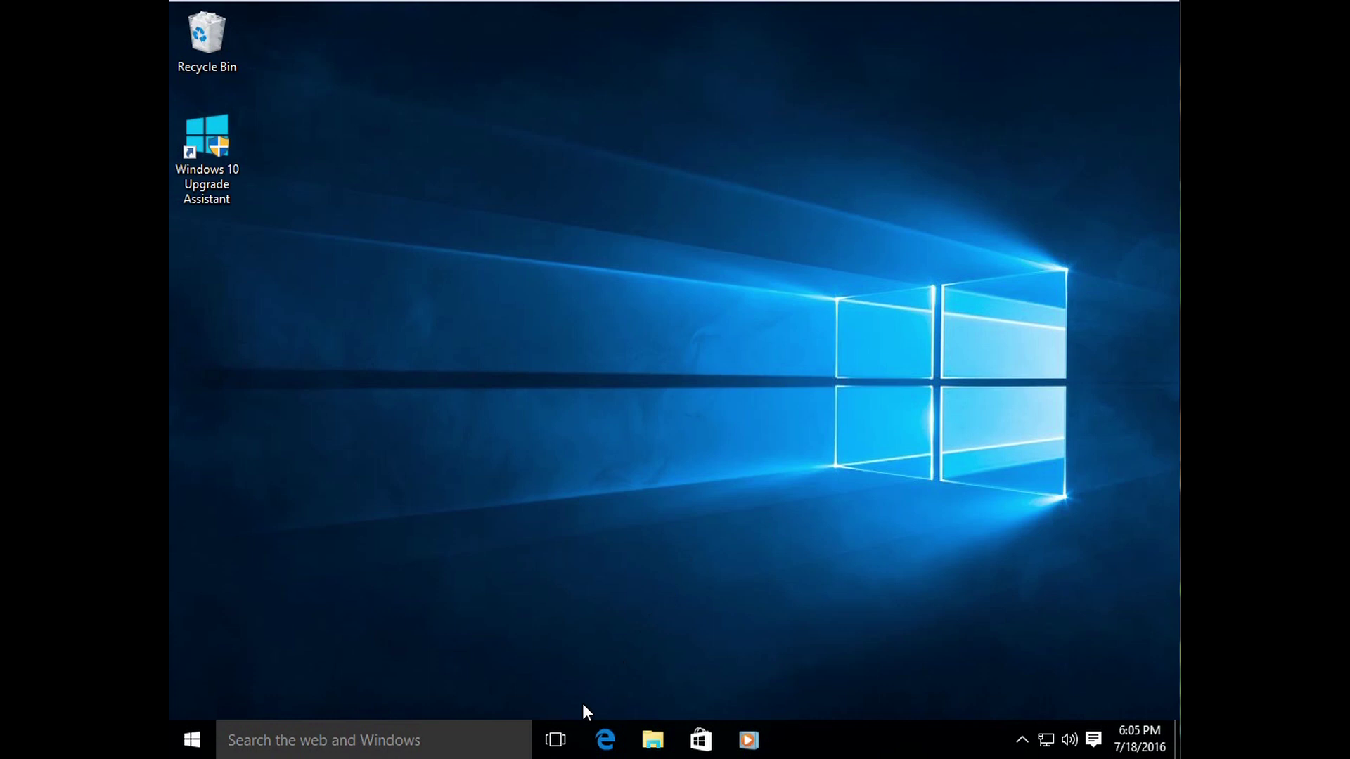
Step: Launch Edge, go to youtube.com, and search YouTube for 'blissful techno health'
click(604, 731)
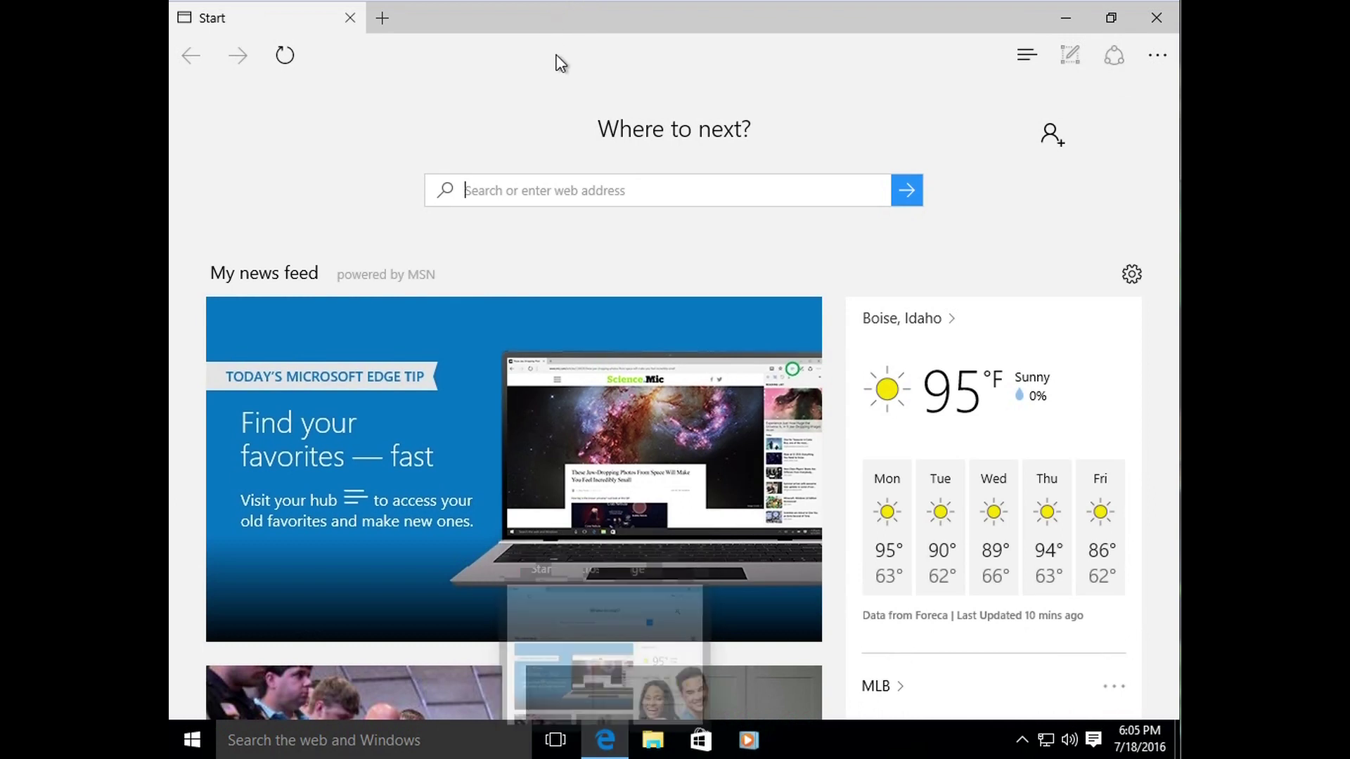
click(506, 44)
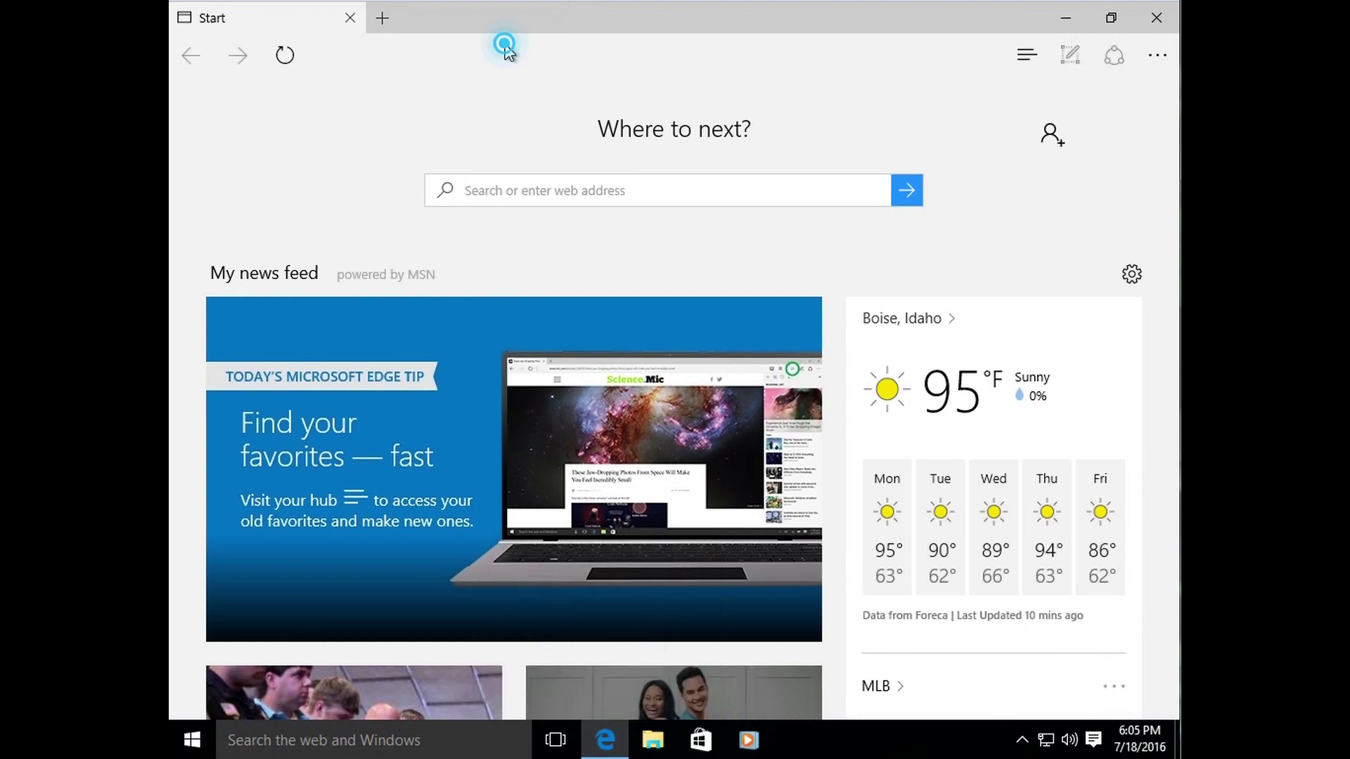
click(495, 56)
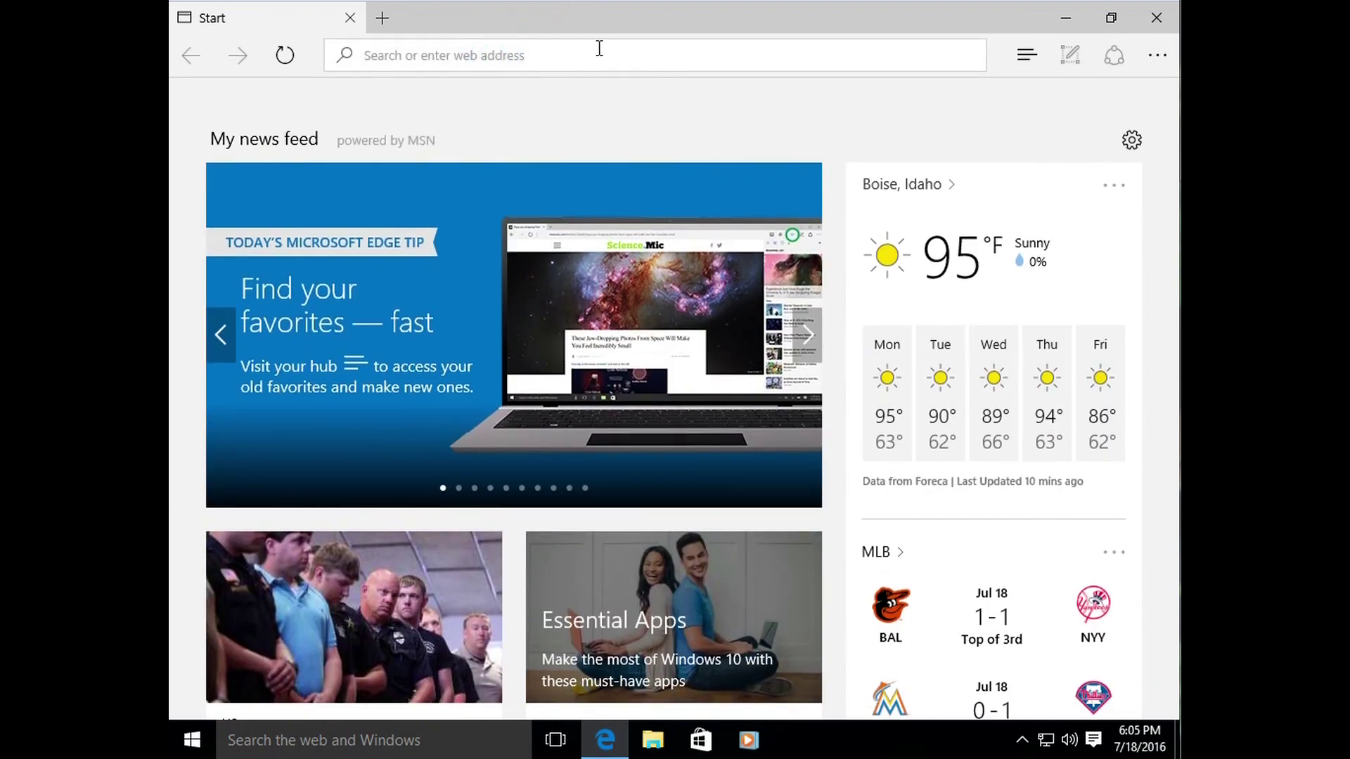
text(youtube.com)
key(Return)
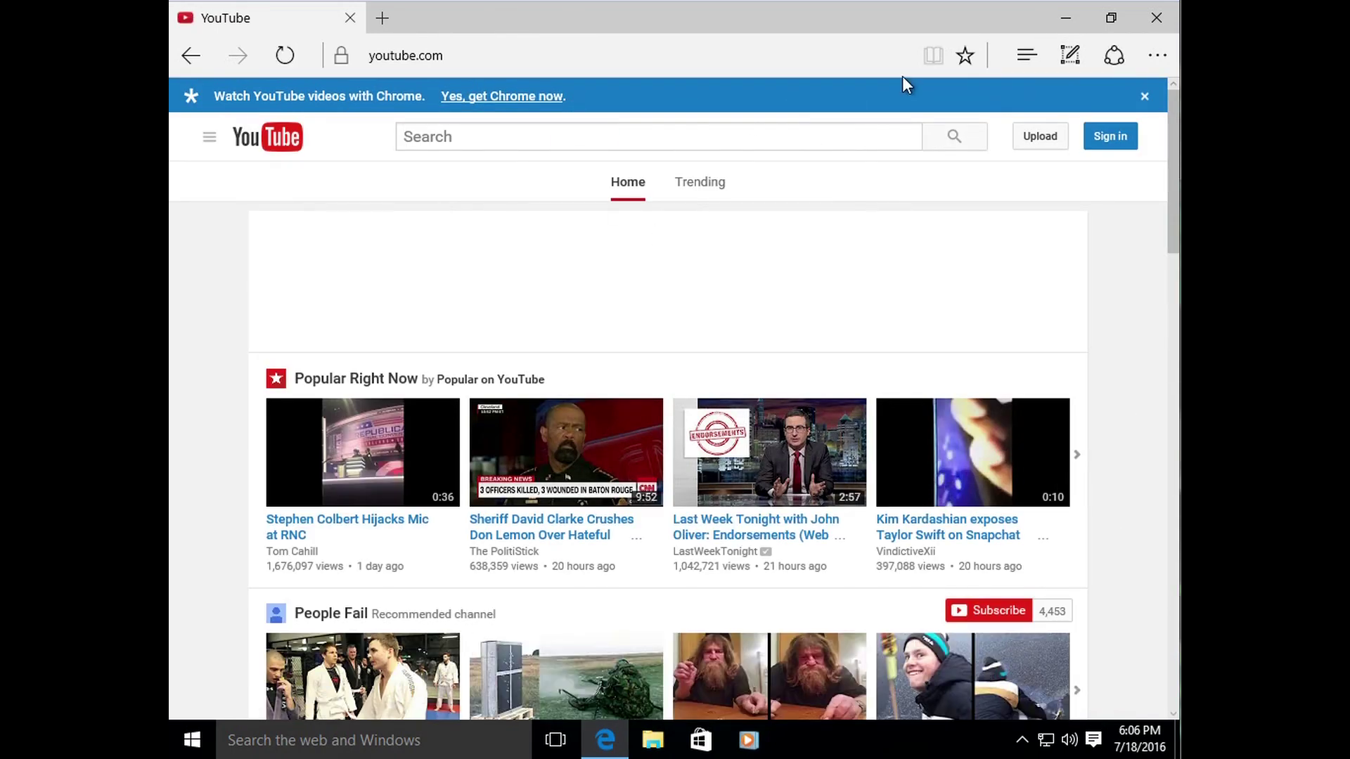
text(blissfu)
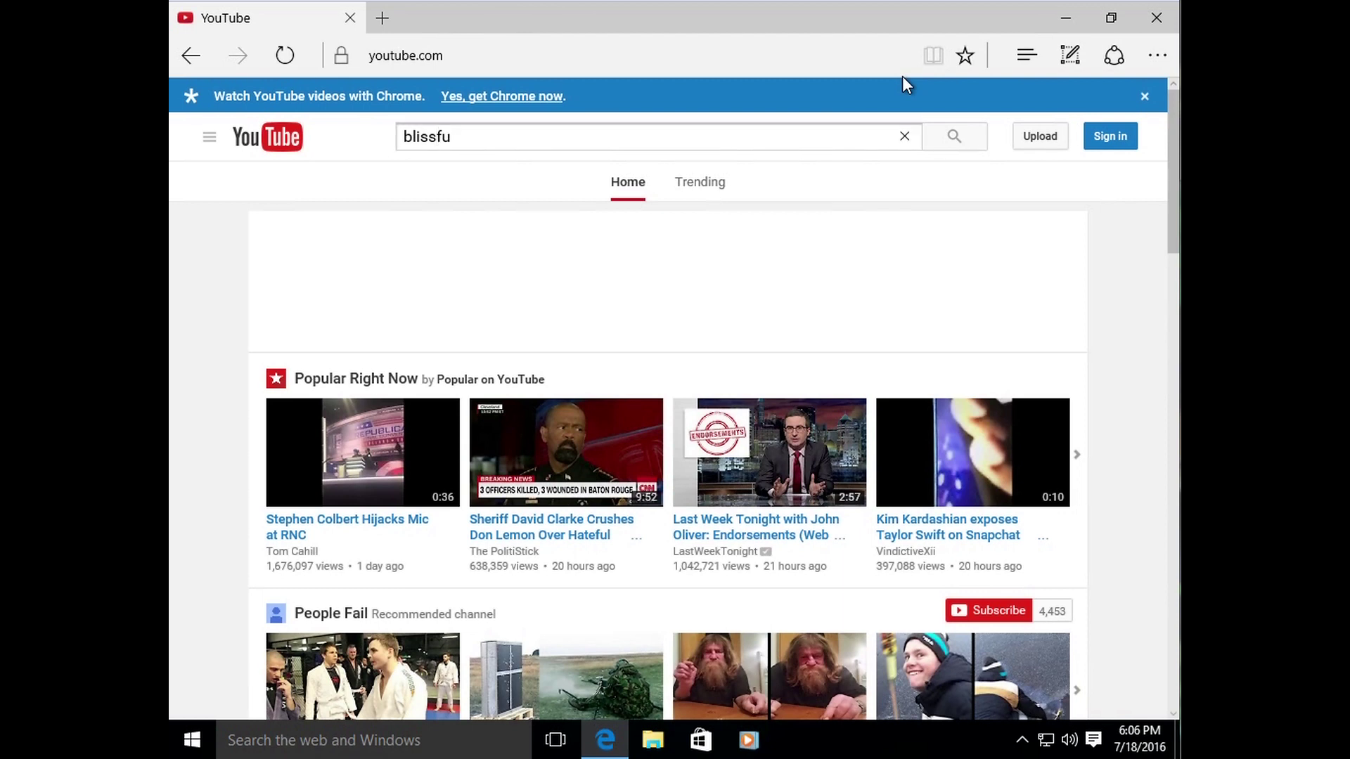
text(l techno health)
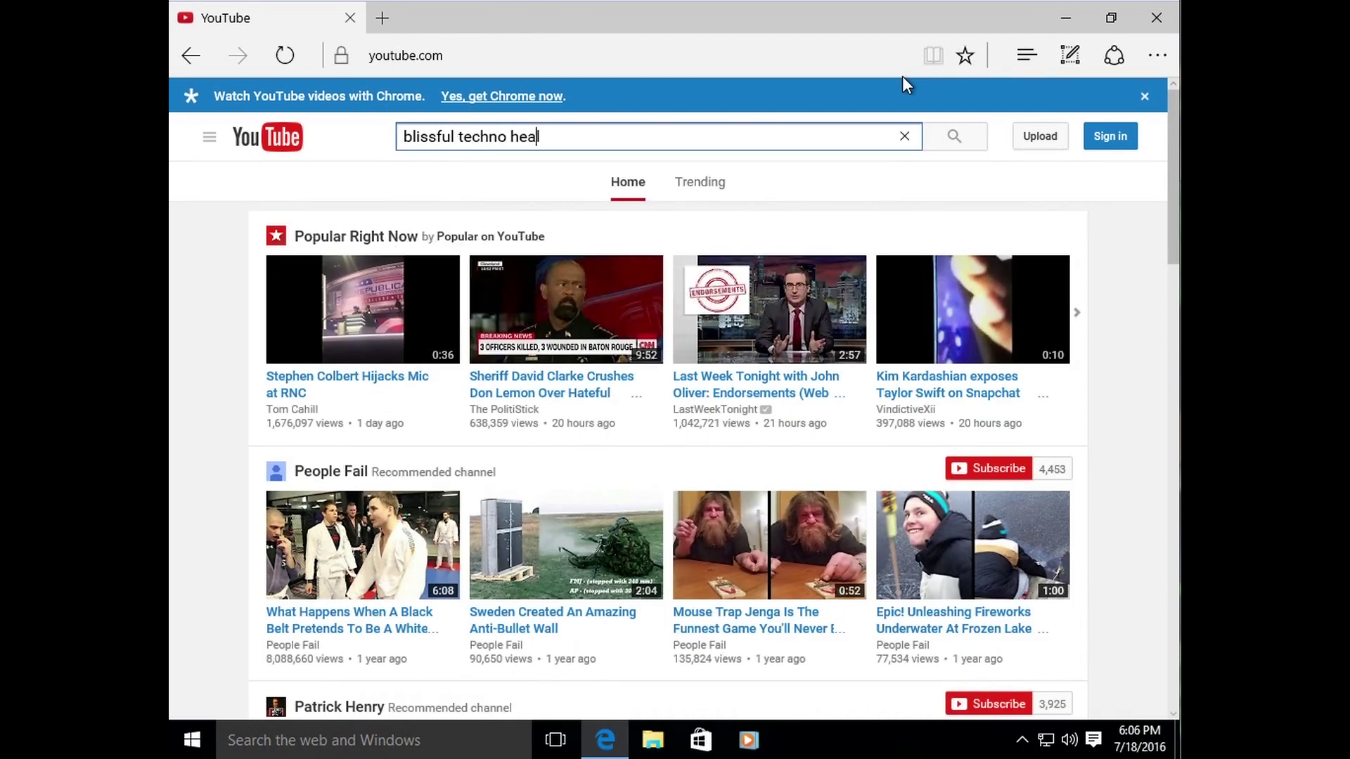
key(Return)
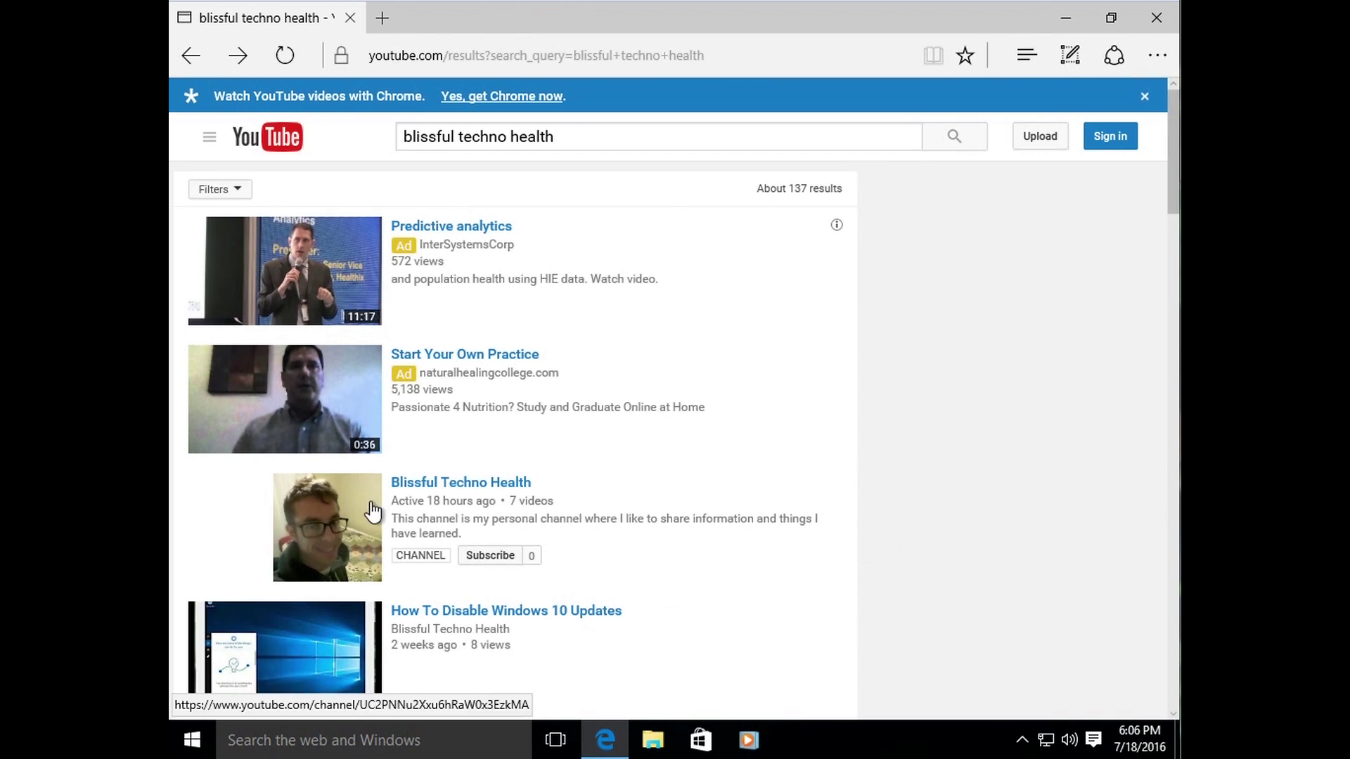
click(445, 485)
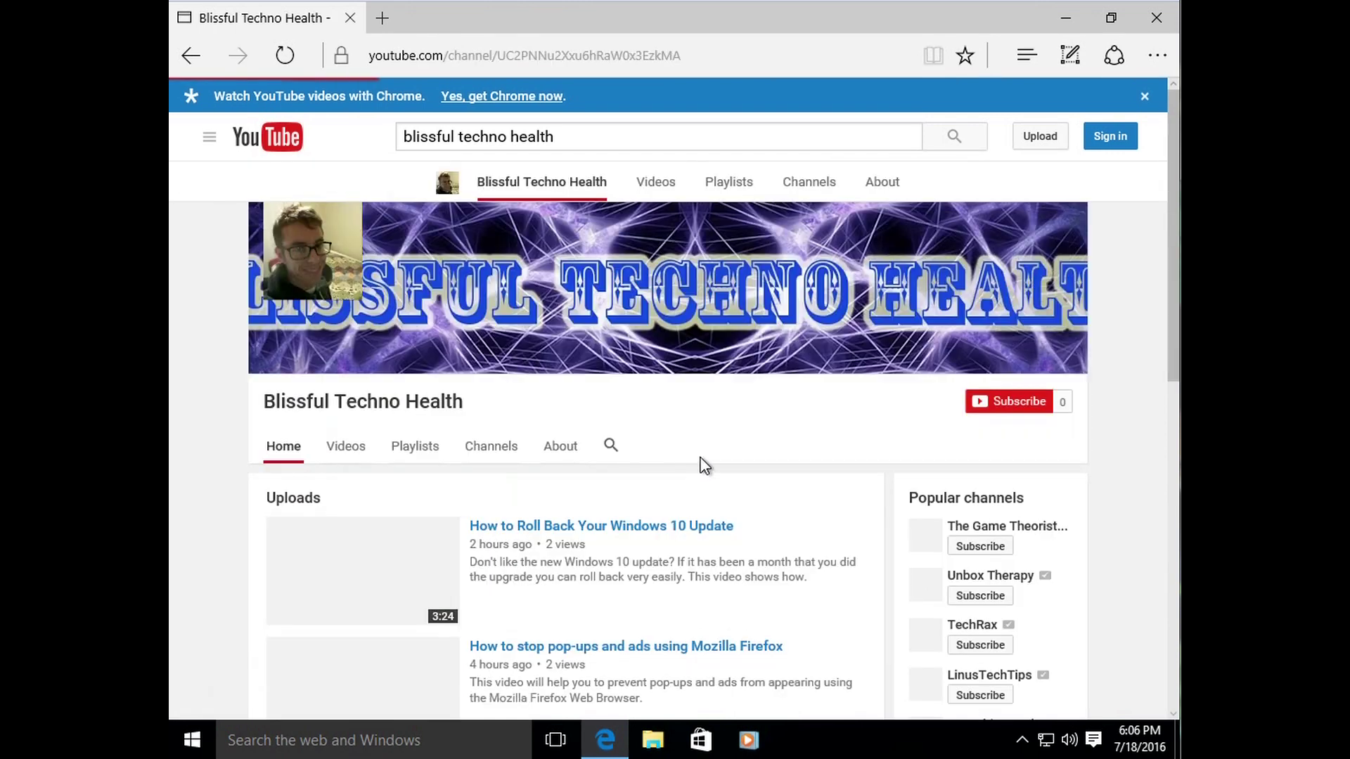
drag(1169, 289, 1174, 466)
click(560, 660)
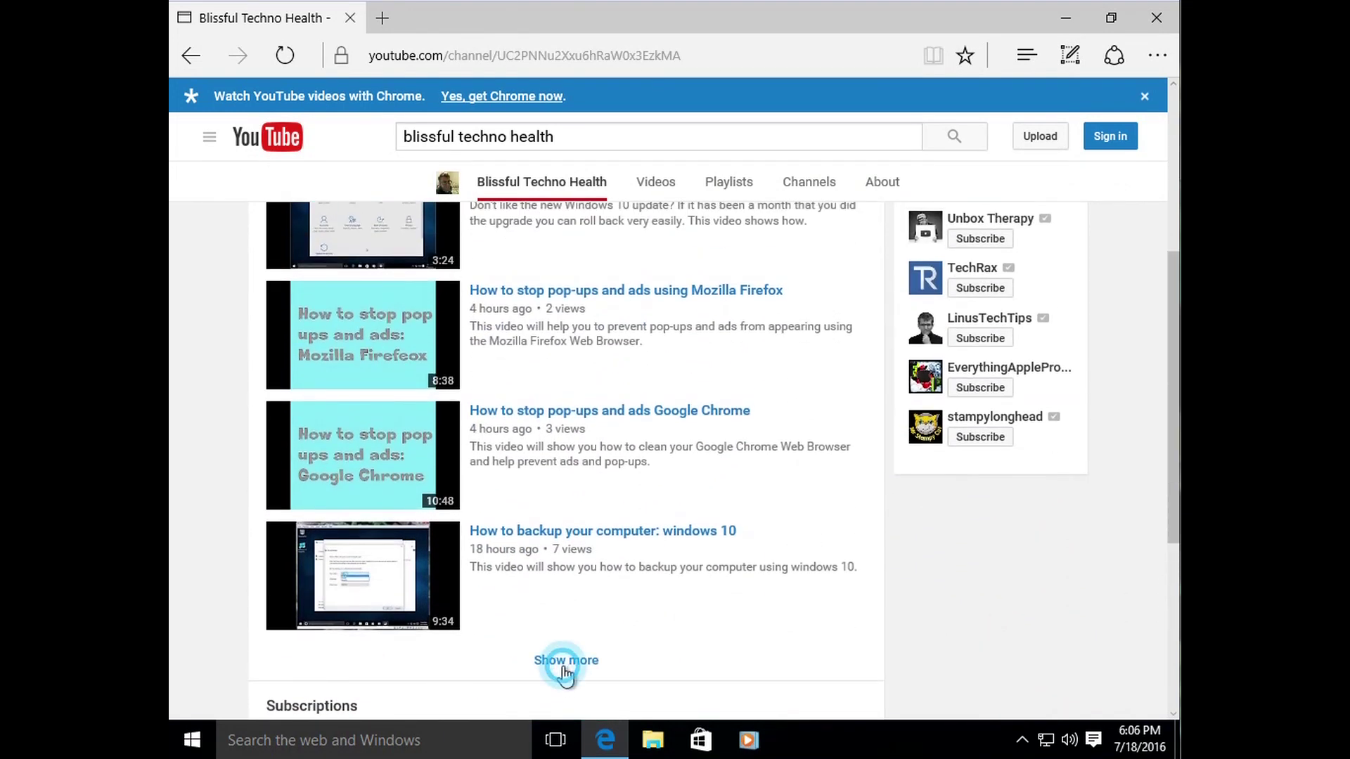
scroll(731, 618, down, 5)
scroll(767, 551, down, 3)
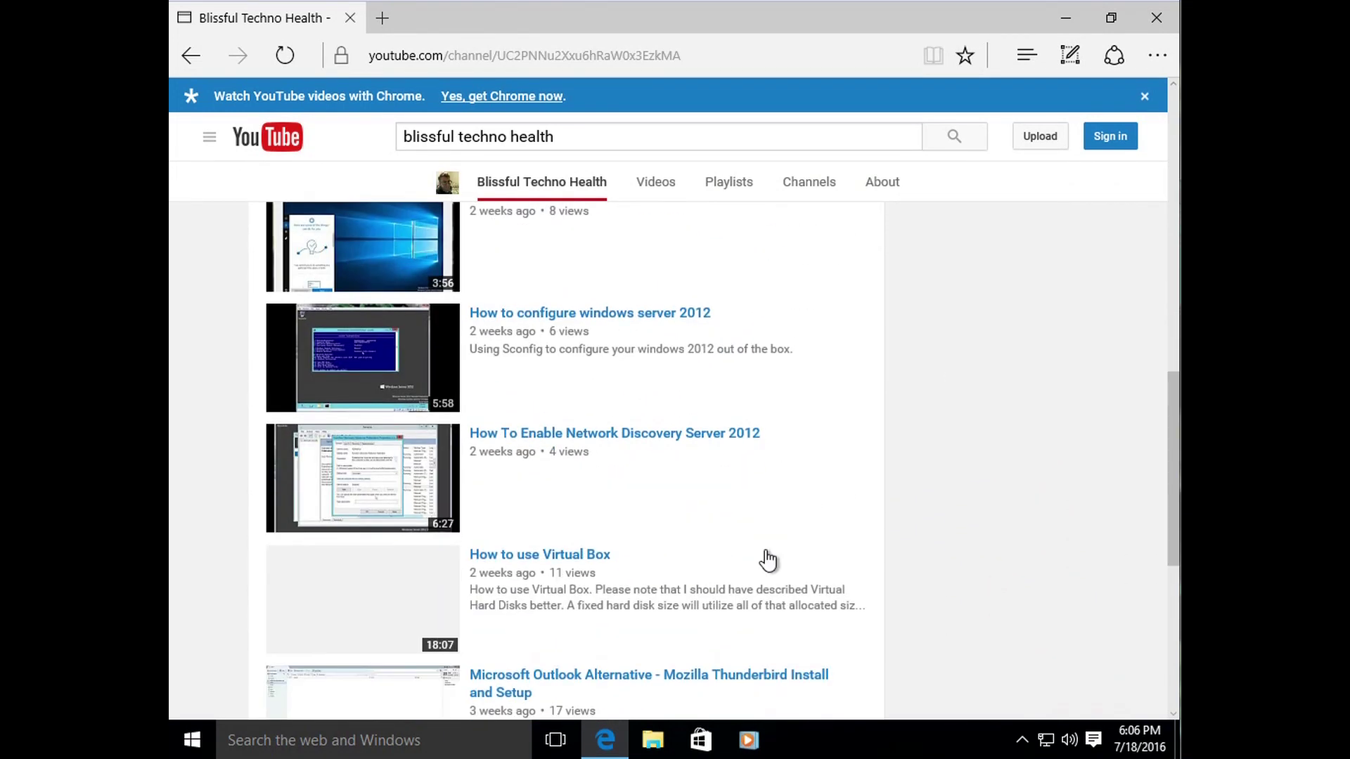
scroll(771, 553, down, 3)
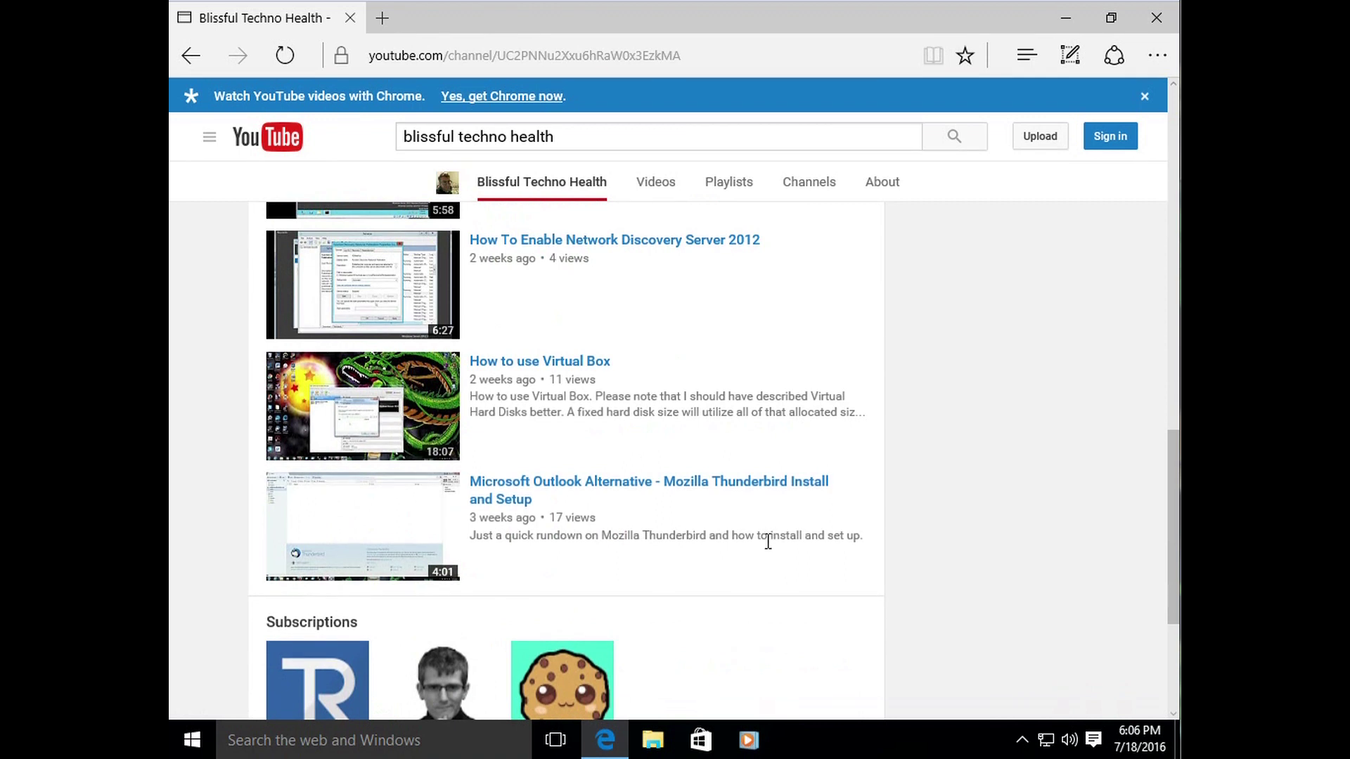
scroll(766, 548, up, 3)
scroll(766, 548, down, 1)
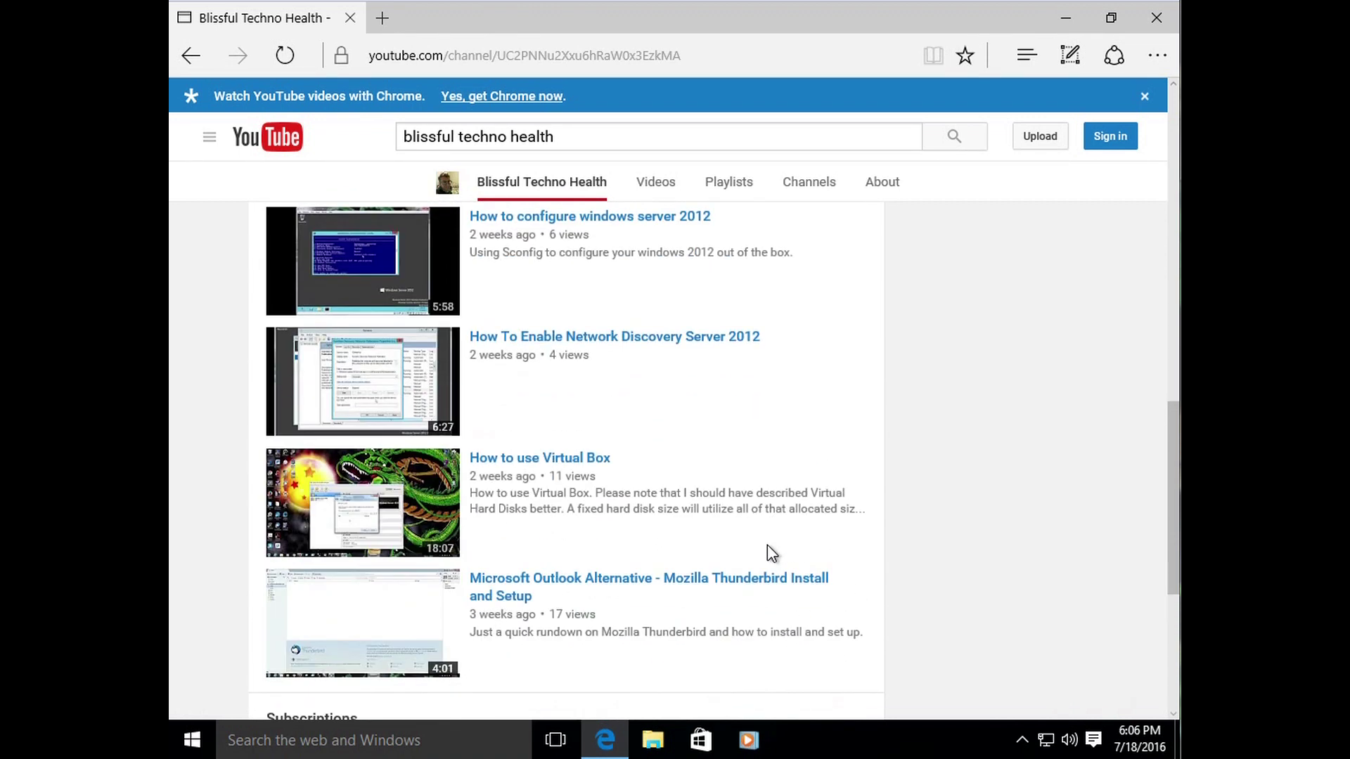
scroll(789, 509, up, 1)
scroll(790, 504, up, 10)
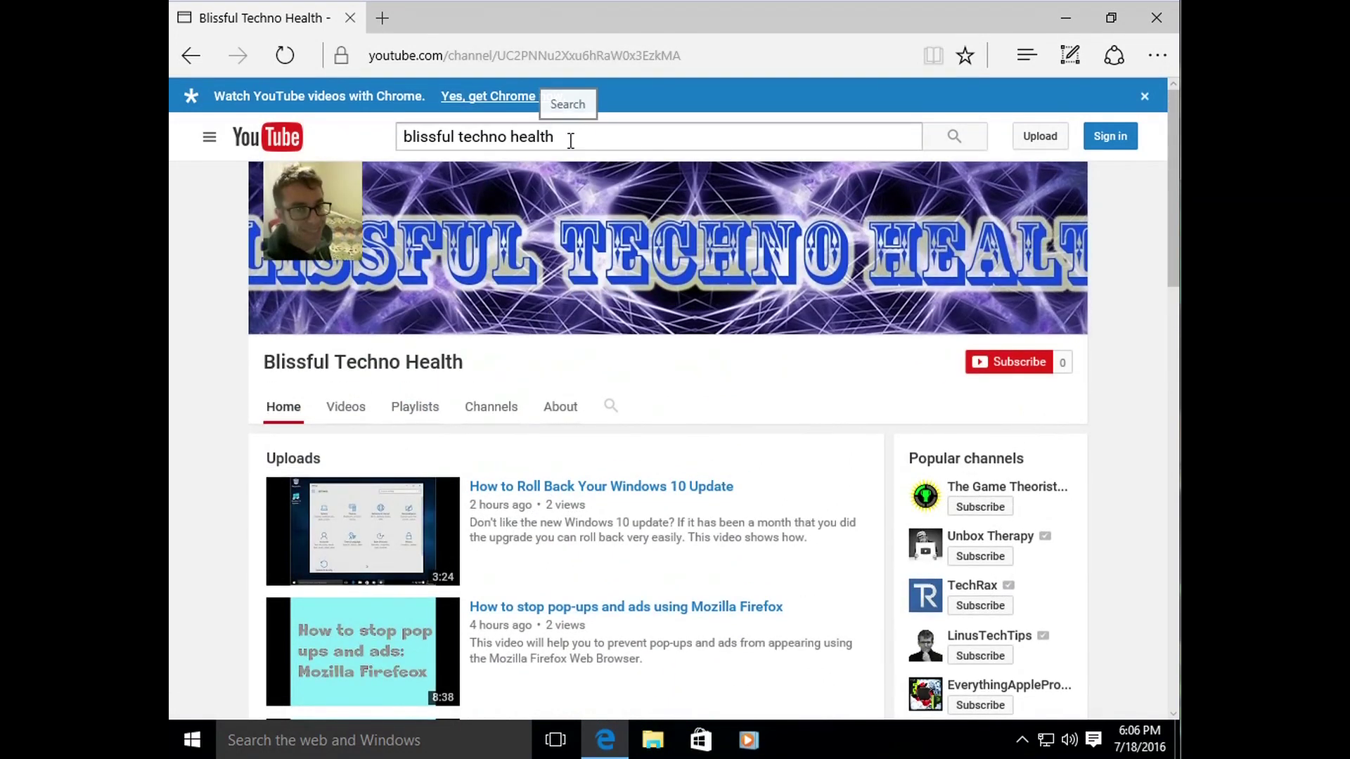
Step: Select the Blissful Techno Health channel's full web address in the address bar and delete it
drag(569, 139, 352, 139)
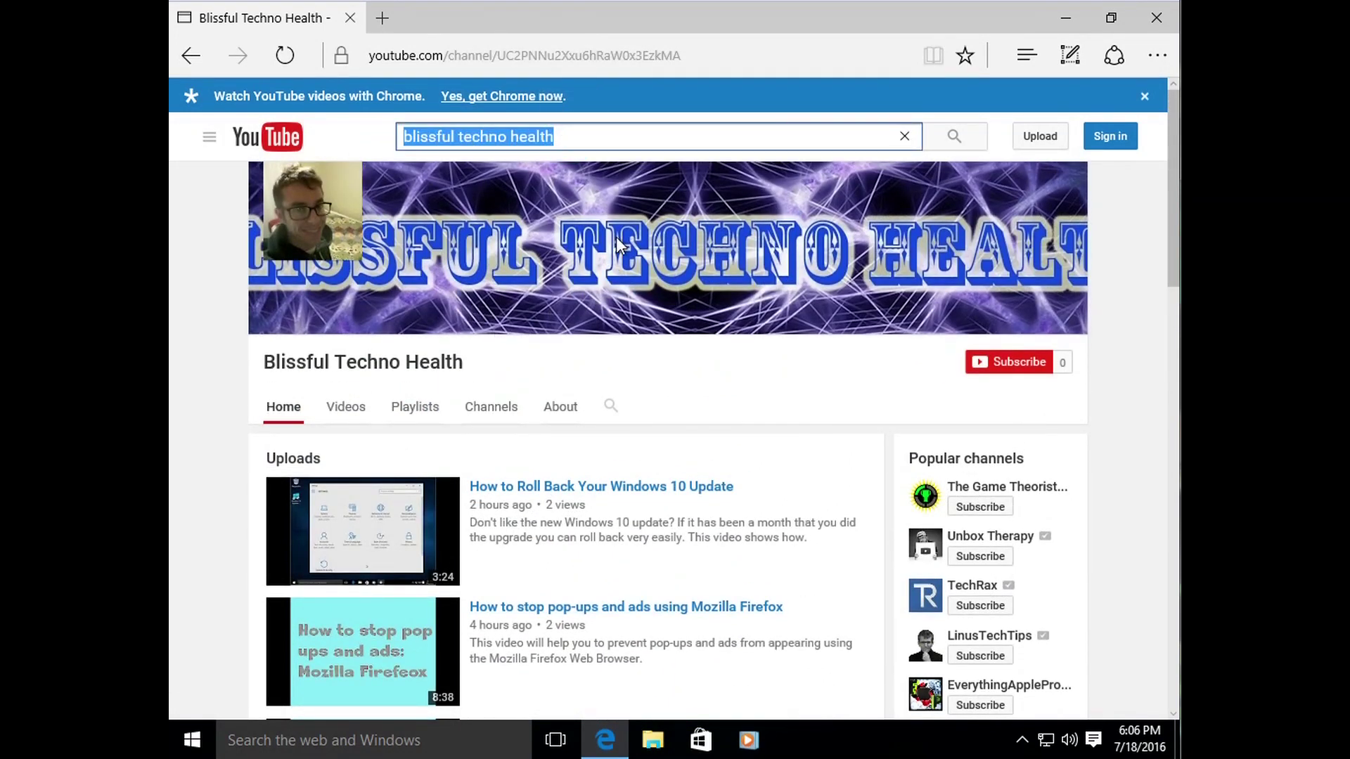
click(535, 54)
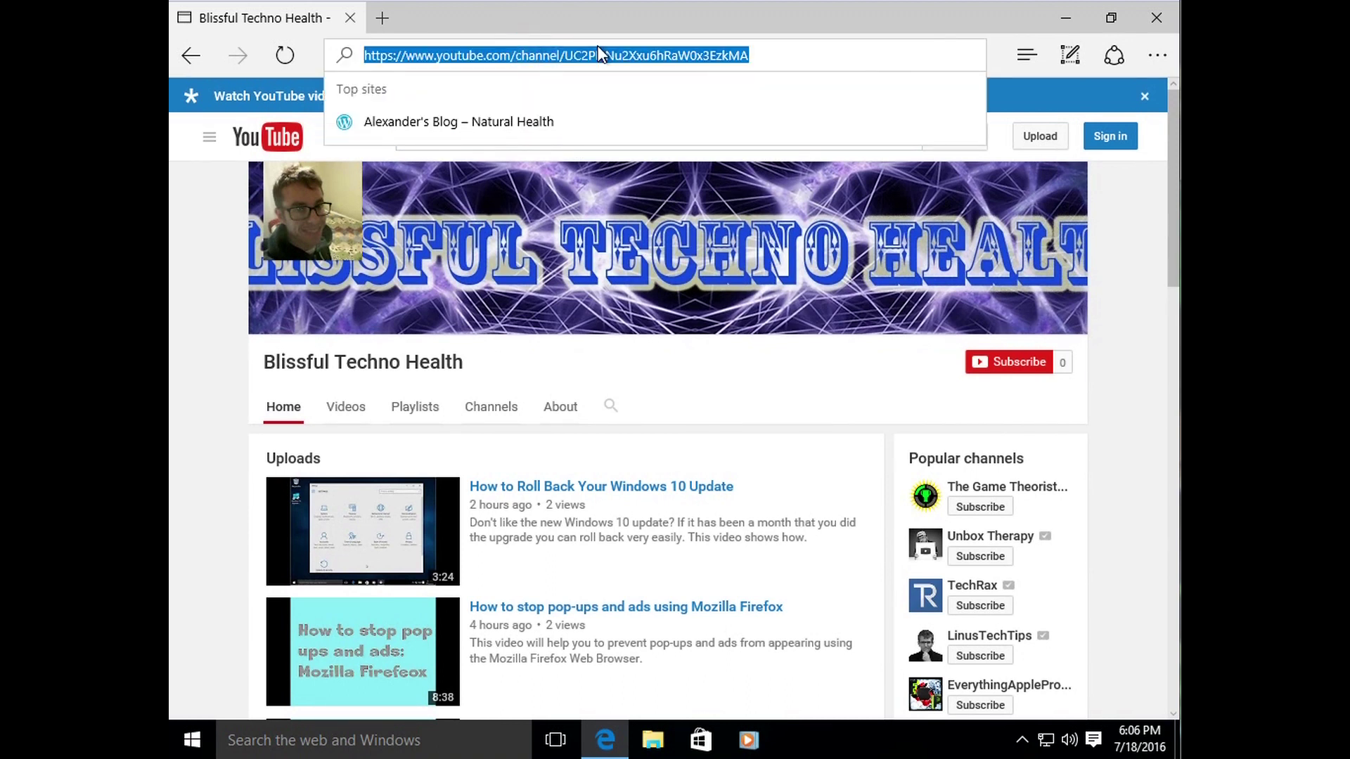
click(766, 53)
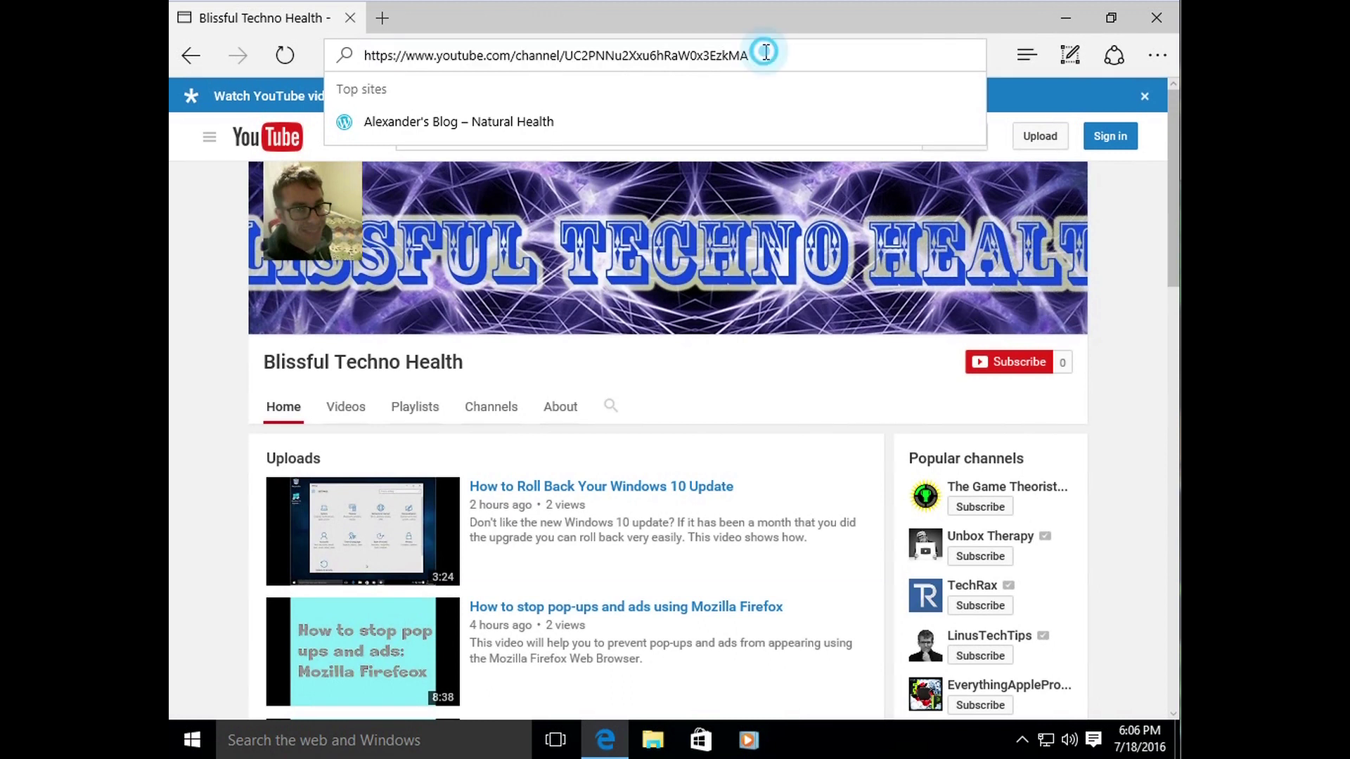
drag(766, 53, 344, 64)
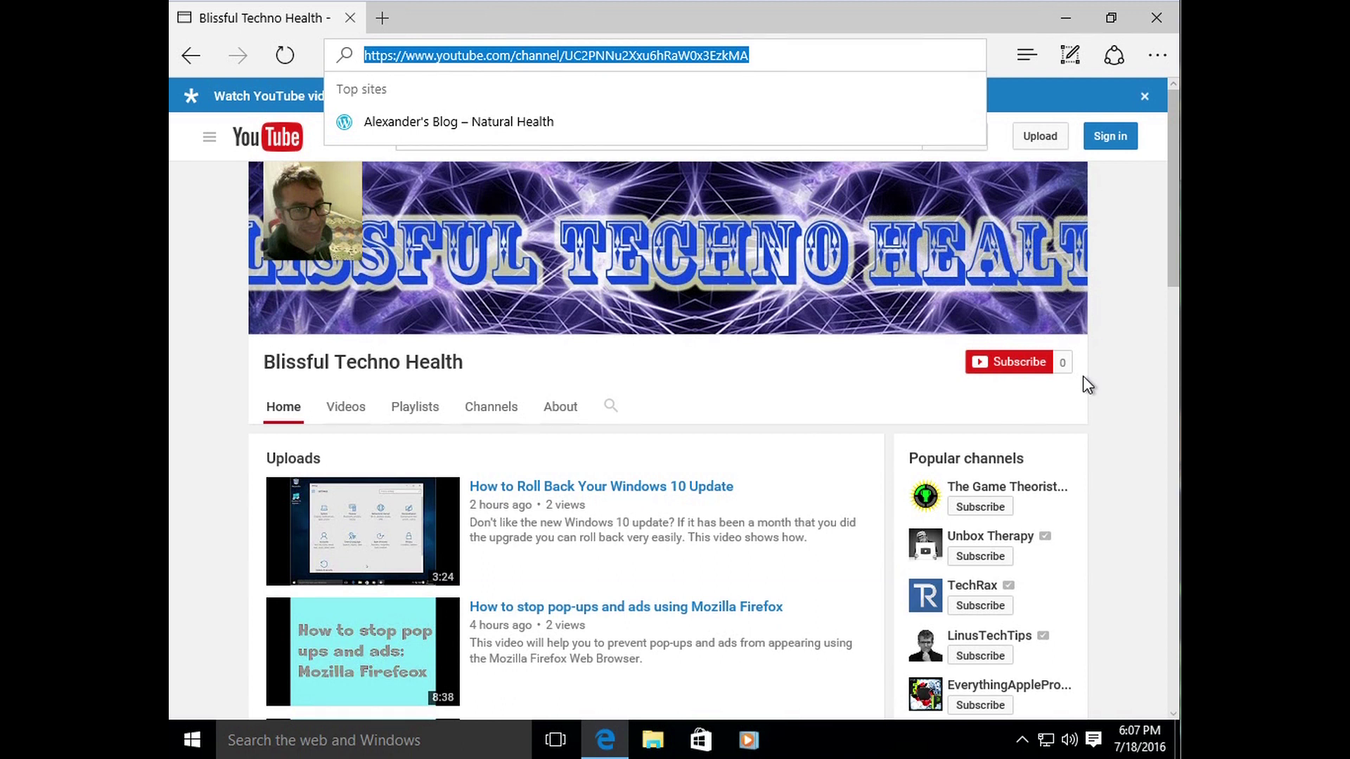
key(BackSpace)
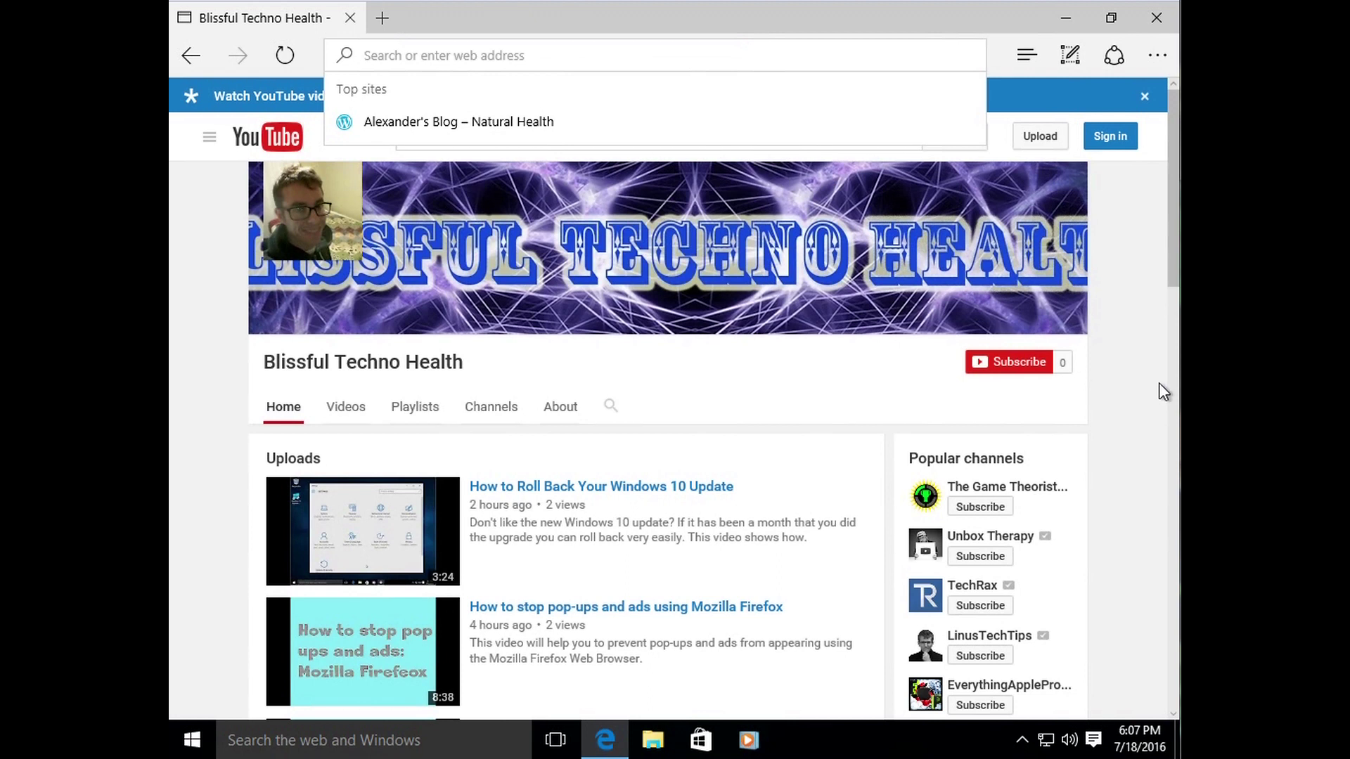
Step: Close Microsoft Edge, leaving the desktop with only Recycle Bin and Upgrade Assistant
click(1156, 18)
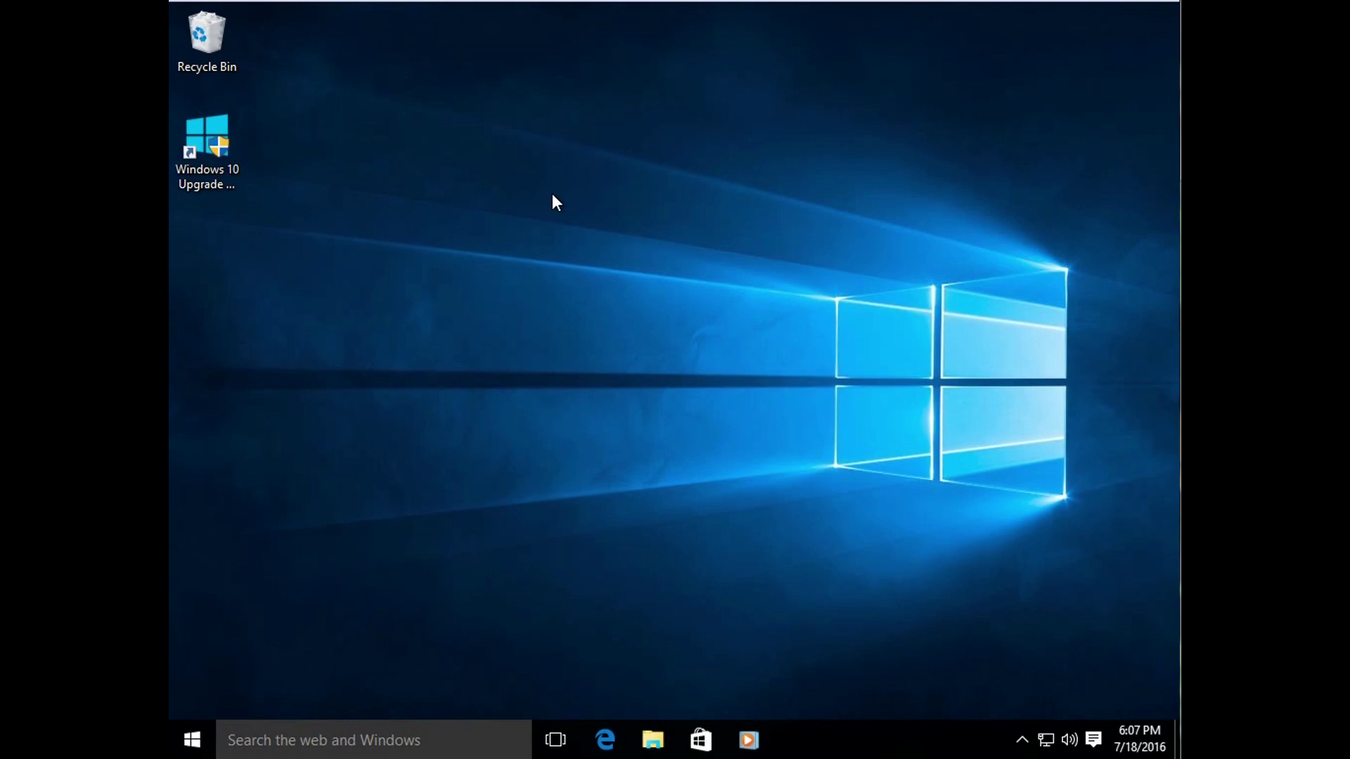
Step: Launch Edge and reach the YouTube home page via the address bar
click(604, 739)
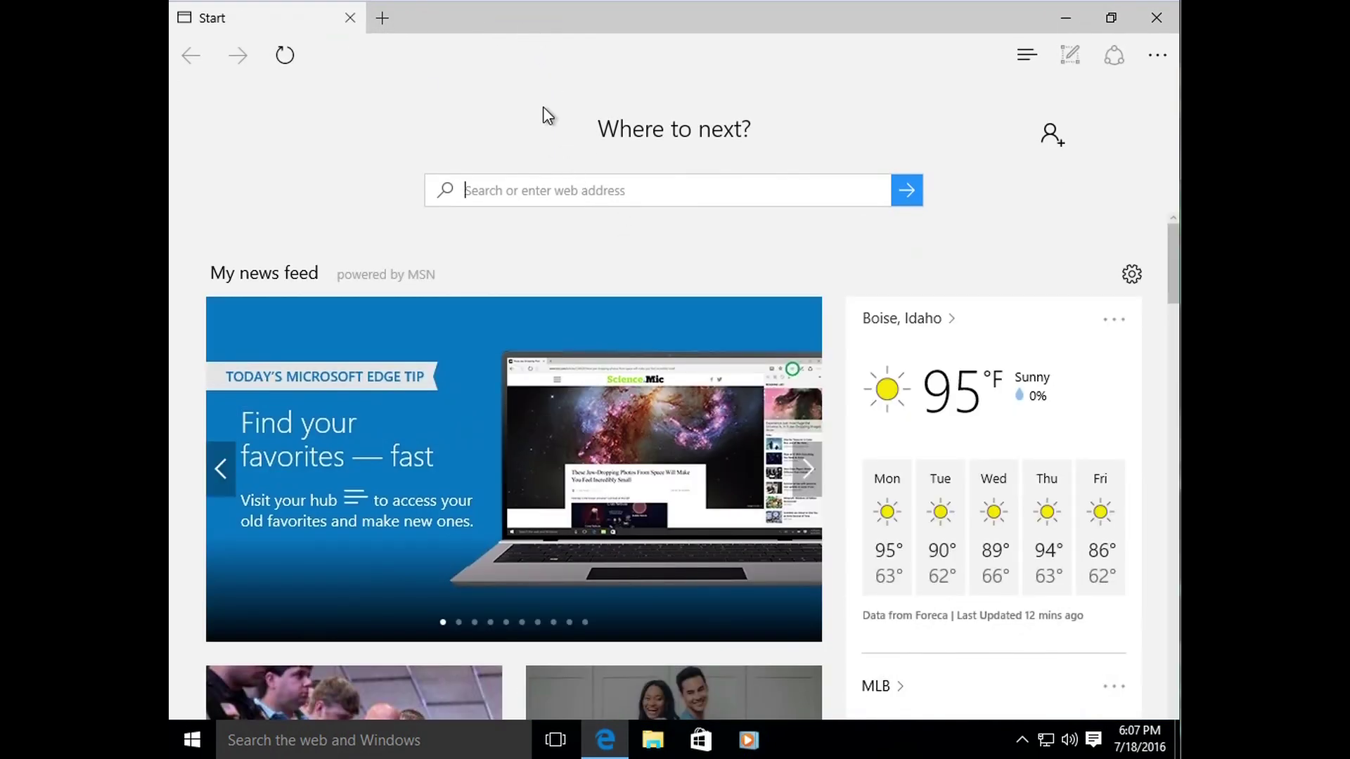
click(522, 51)
text(you)
key(Return)
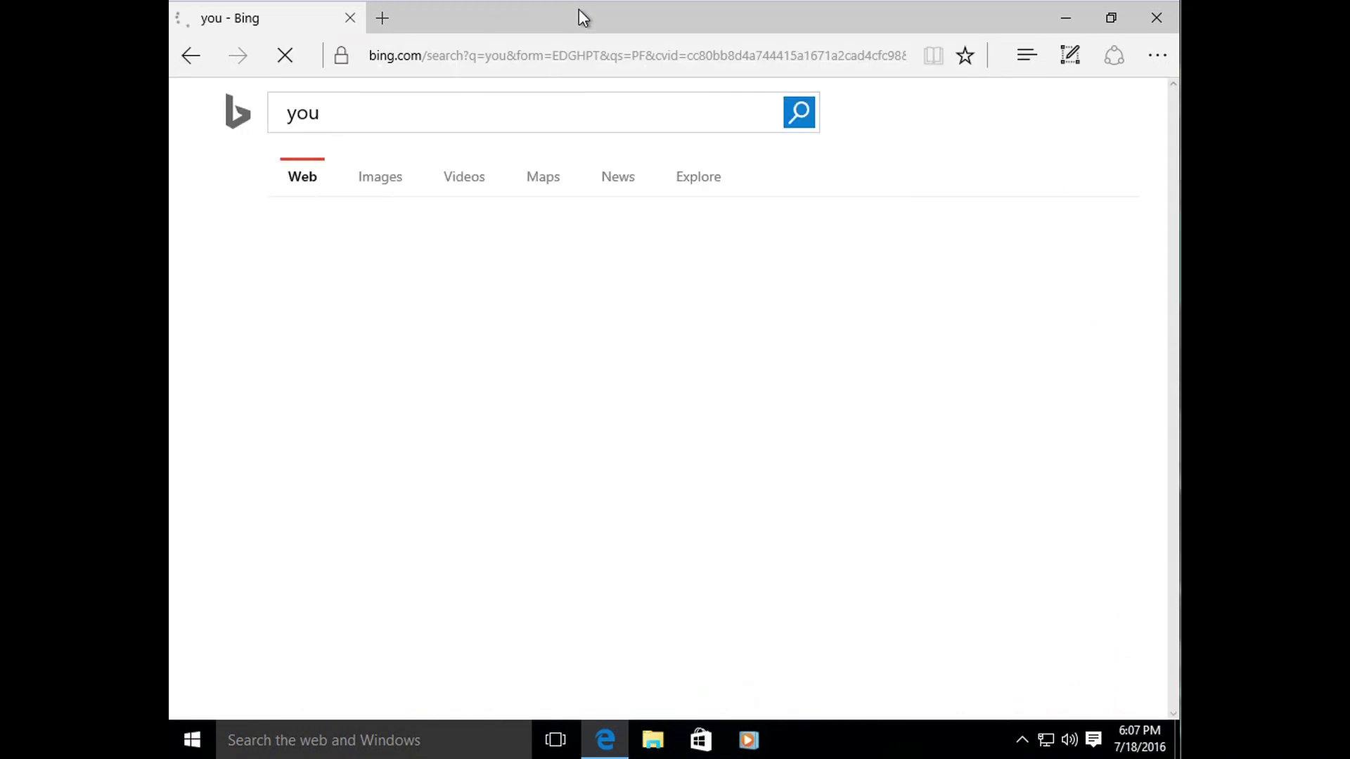
click(512, 56)
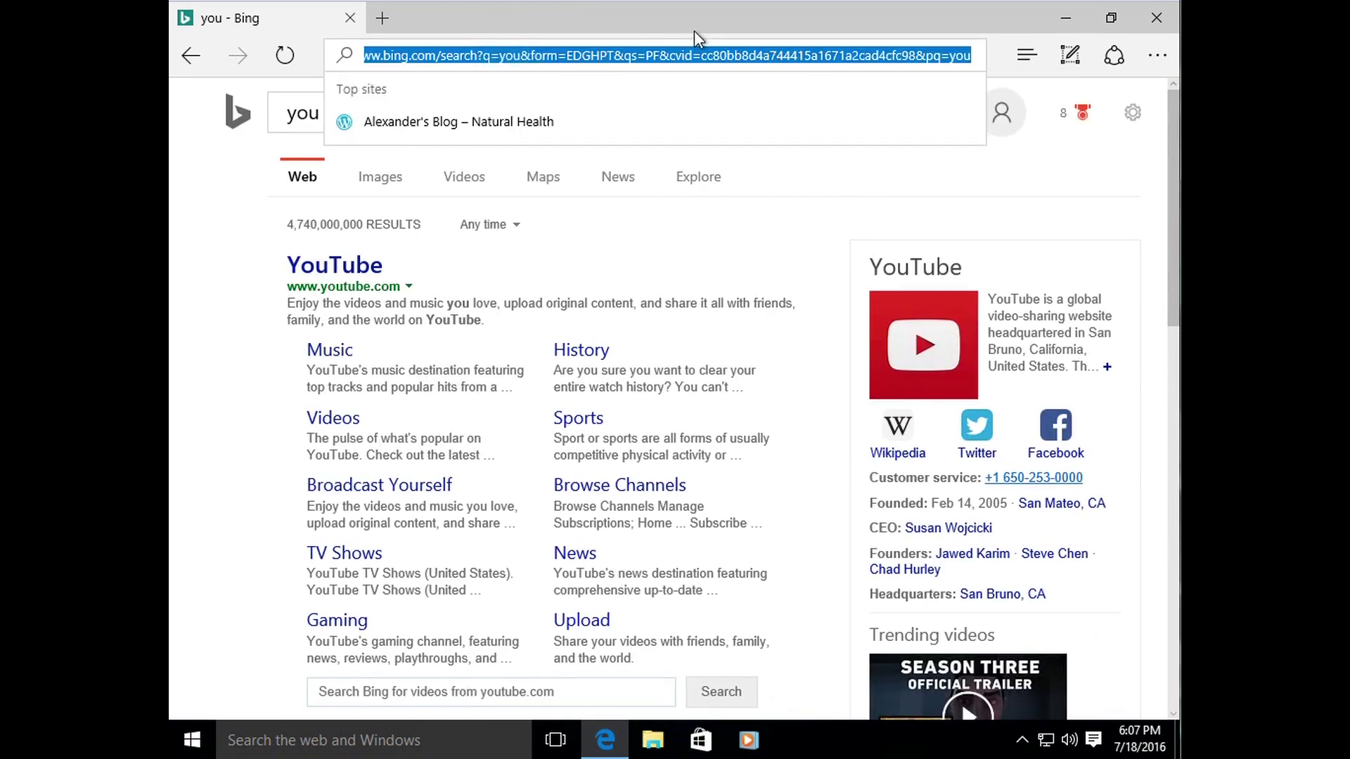
text(youtube.com/)
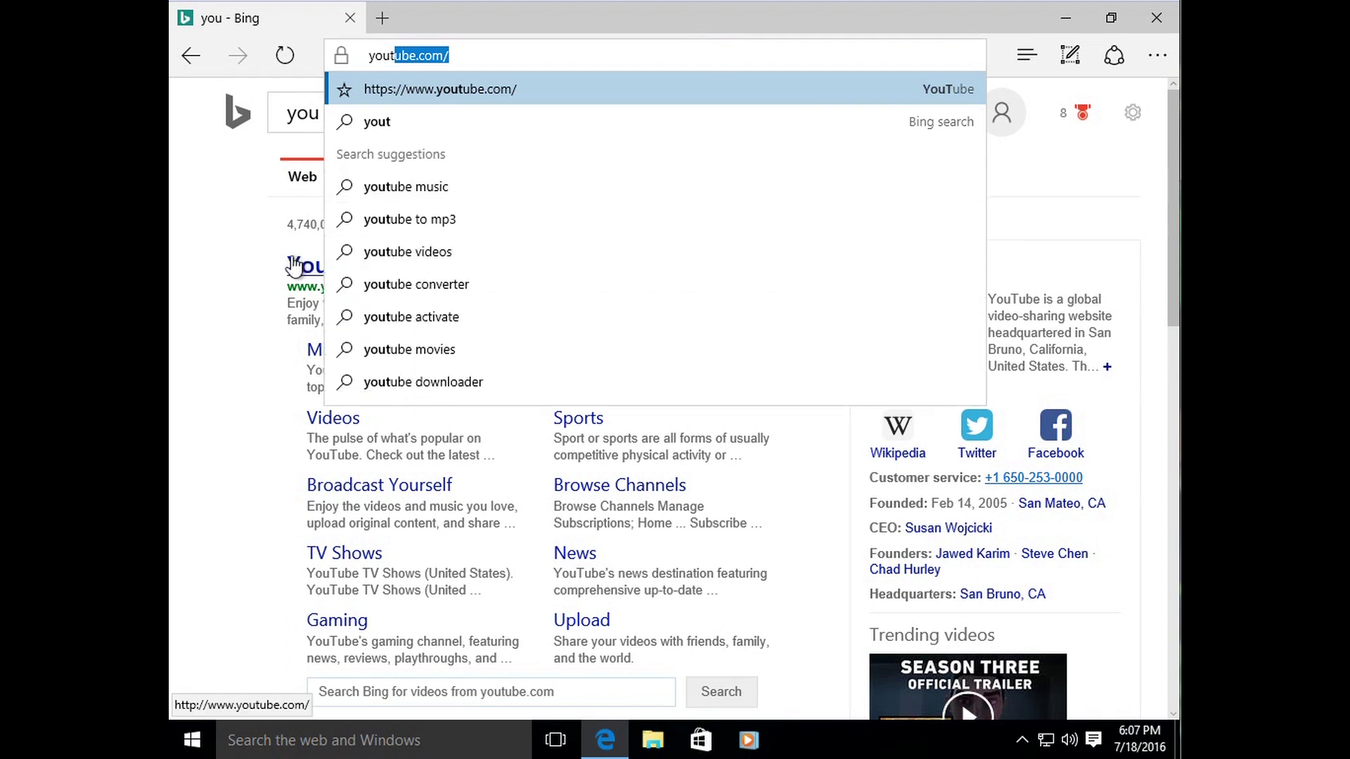
click(293, 258)
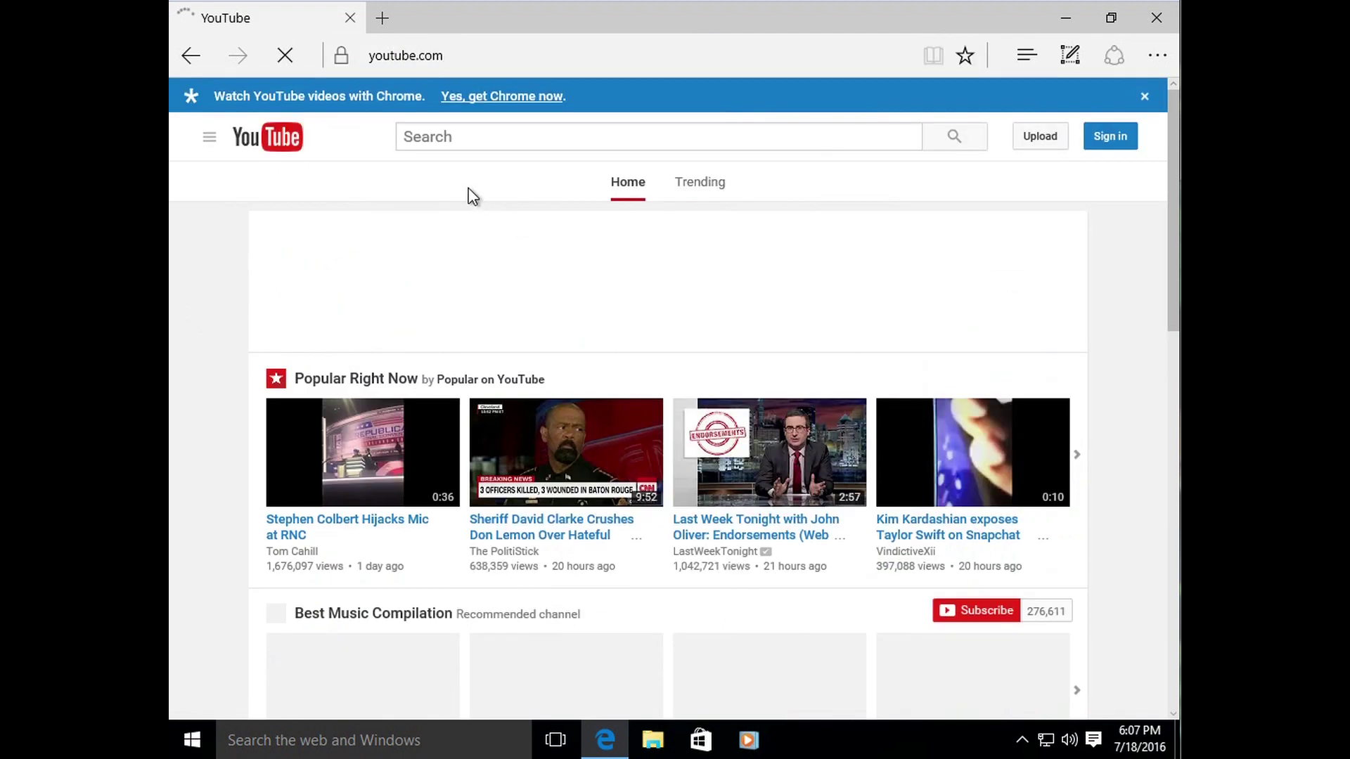
Step: Search YouTube for 'blissful techno health' and open the channel's page to view its uploads
click(447, 137)
text(blissful techno health)
key(Return)
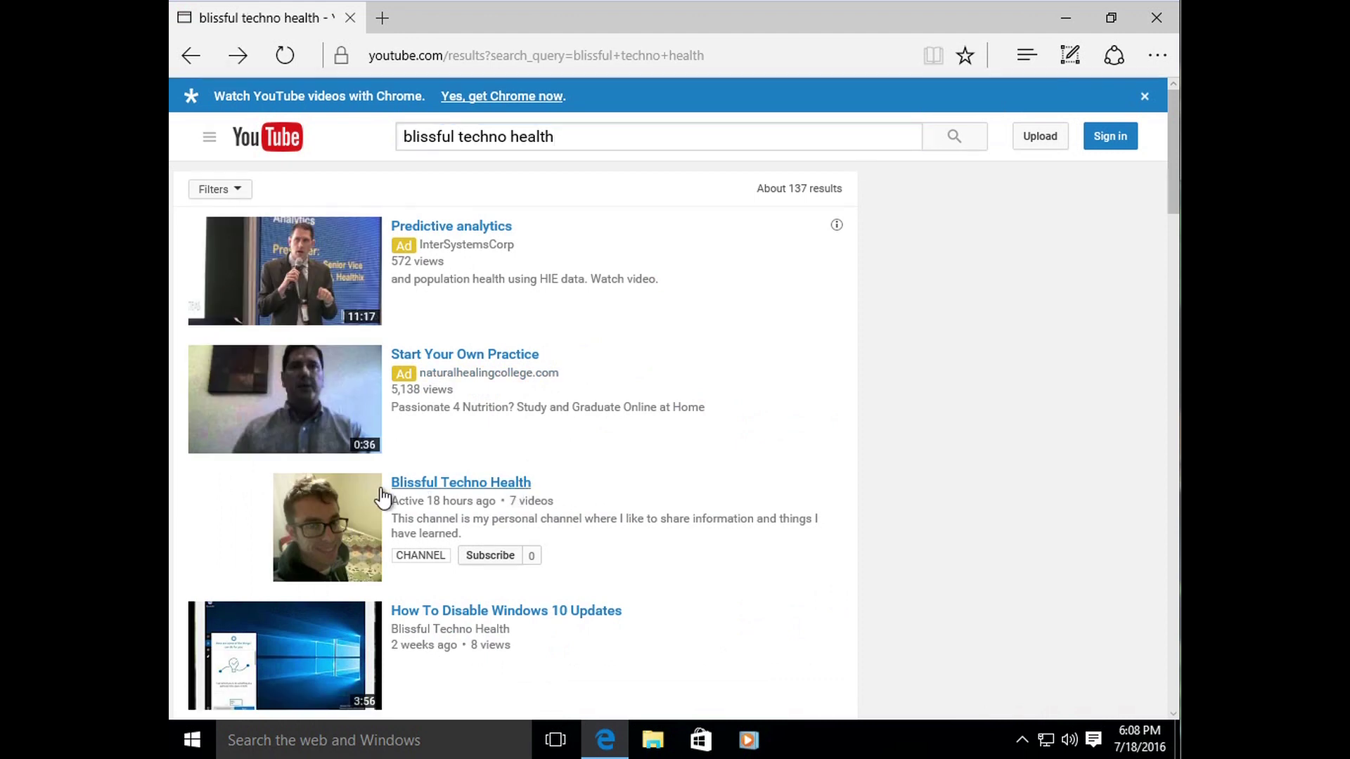
click(422, 484)
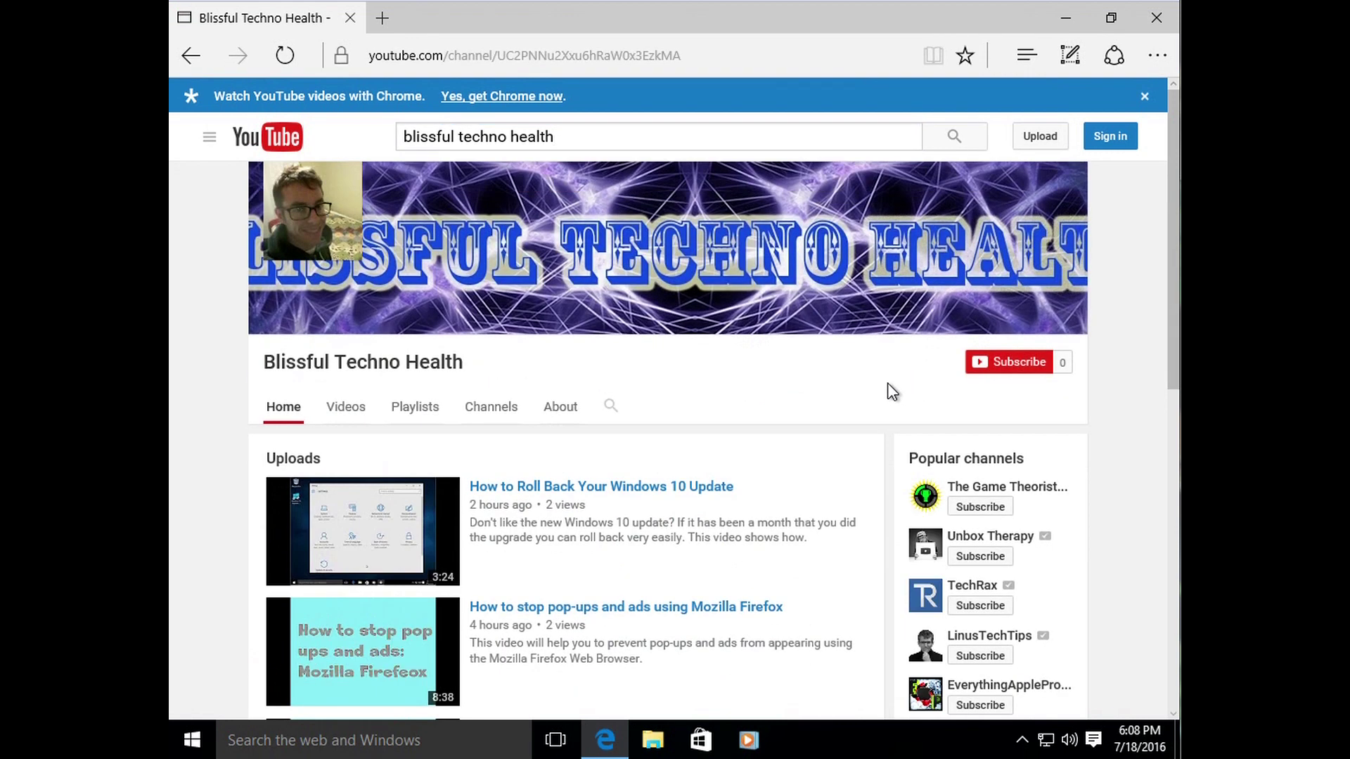
drag(1176, 369, 1175, 593)
scroll(645, 406, up, 5)
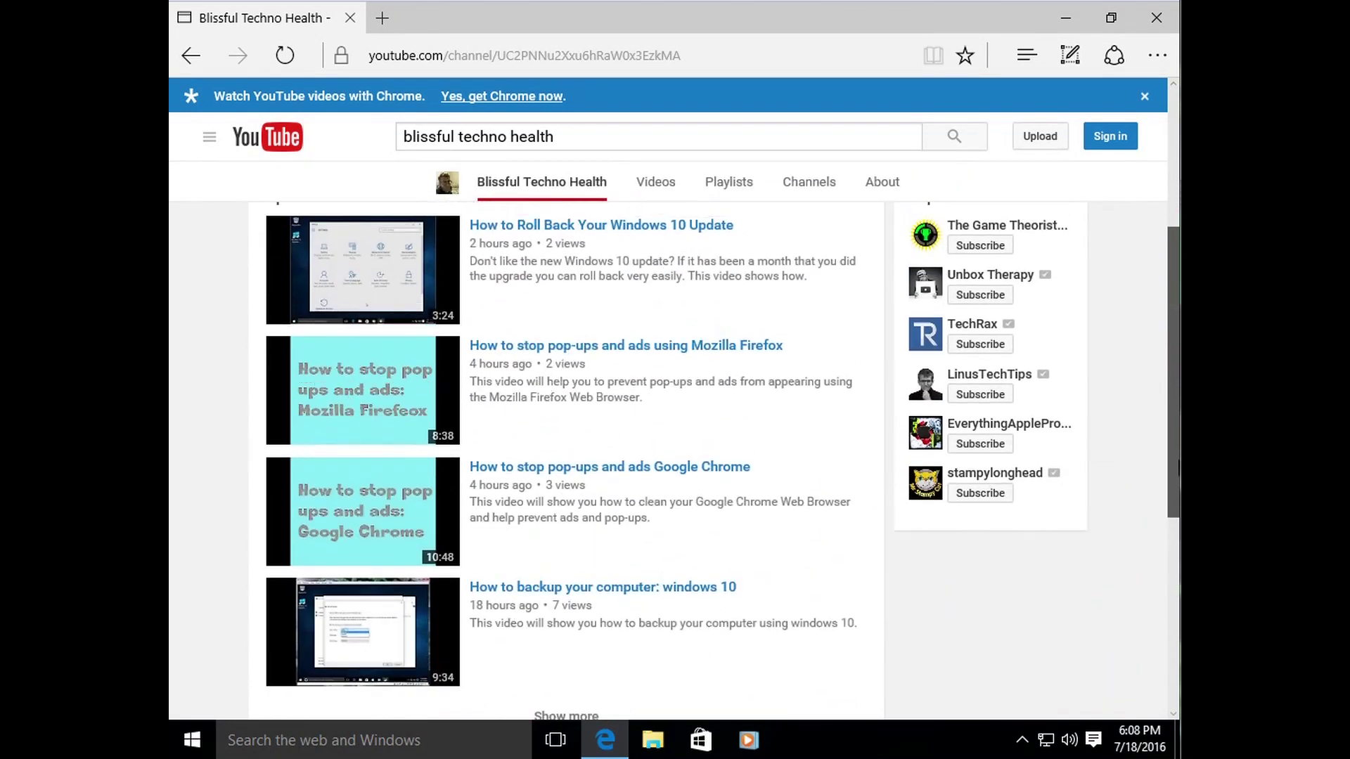
Step: Play 'How to Roll Back Your Windows 10 Update' and pause it at 0:03
click(641, 366)
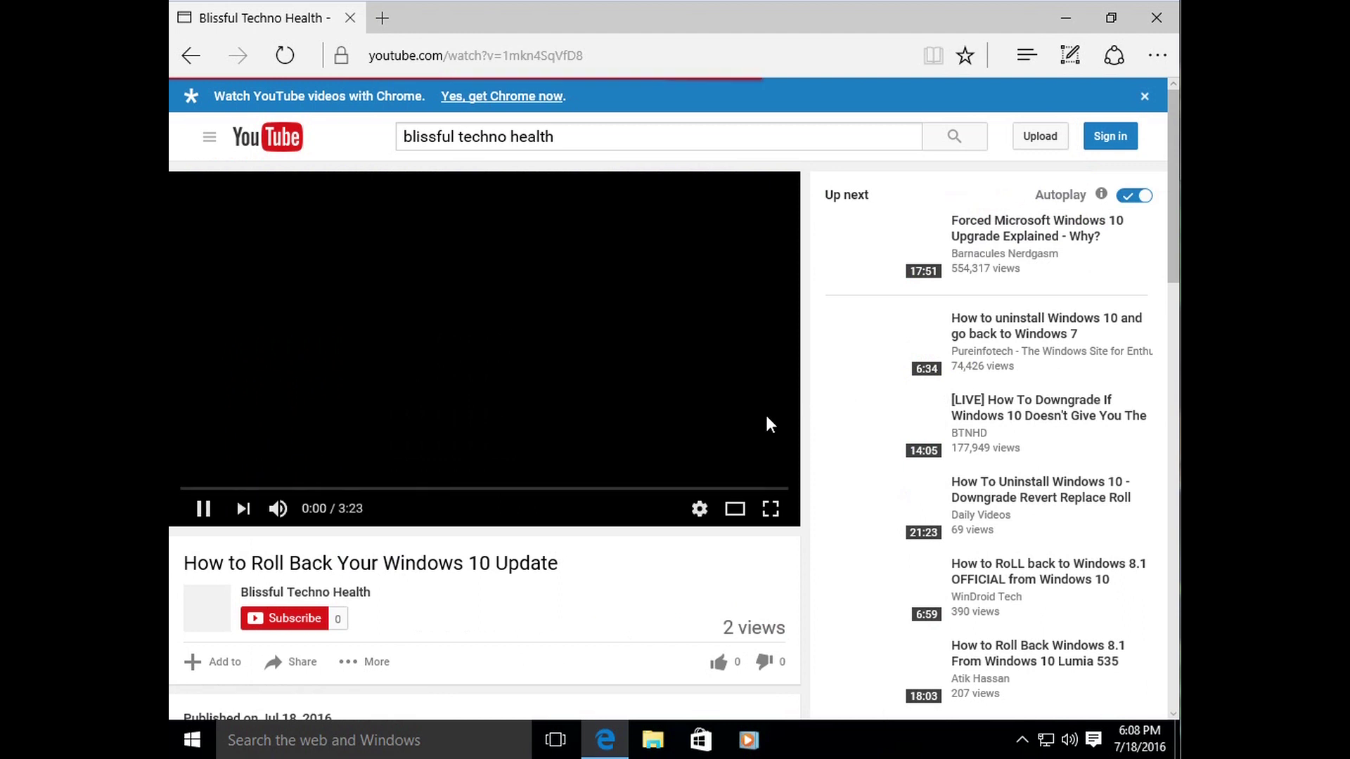
scroll(601, 533, down, 3)
scroll(599, 530, up, 2)
scroll(601, 534, down, 3)
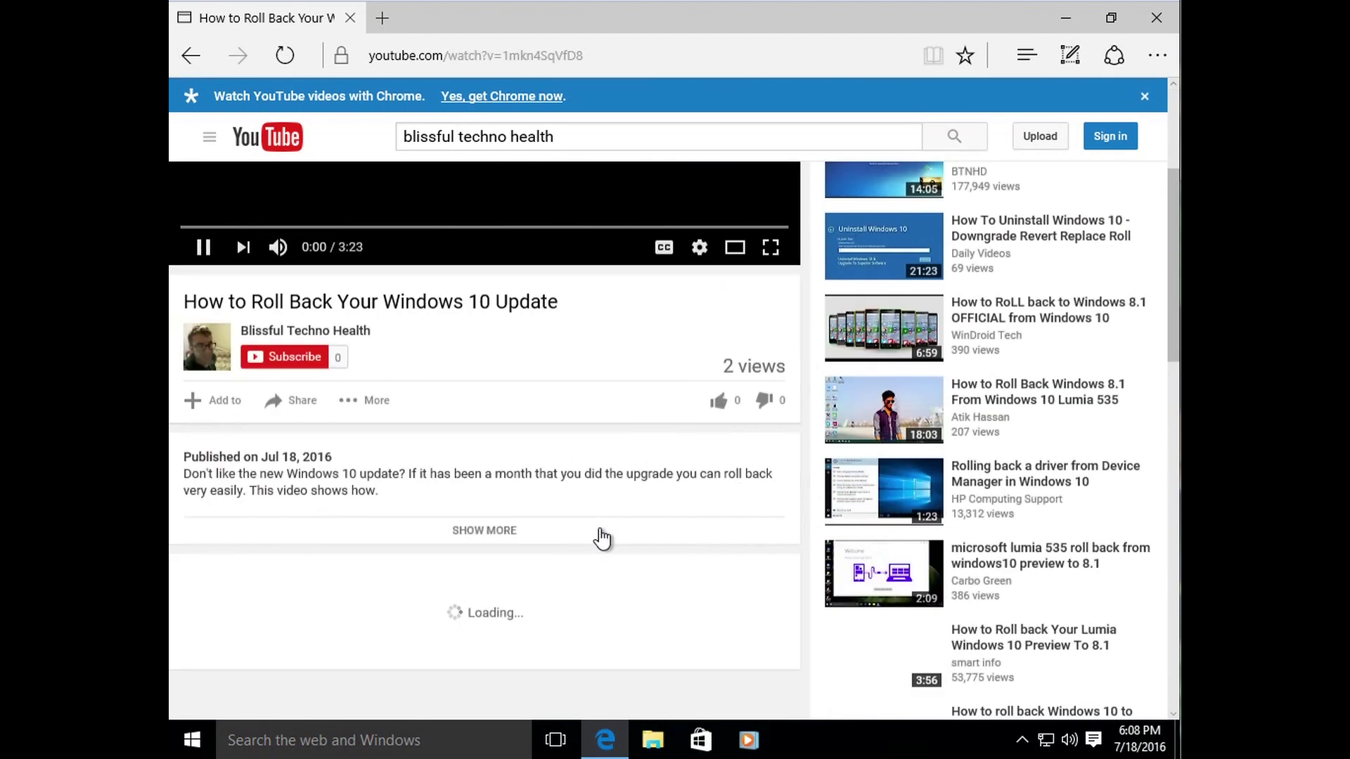
scroll(589, 520, up, 4)
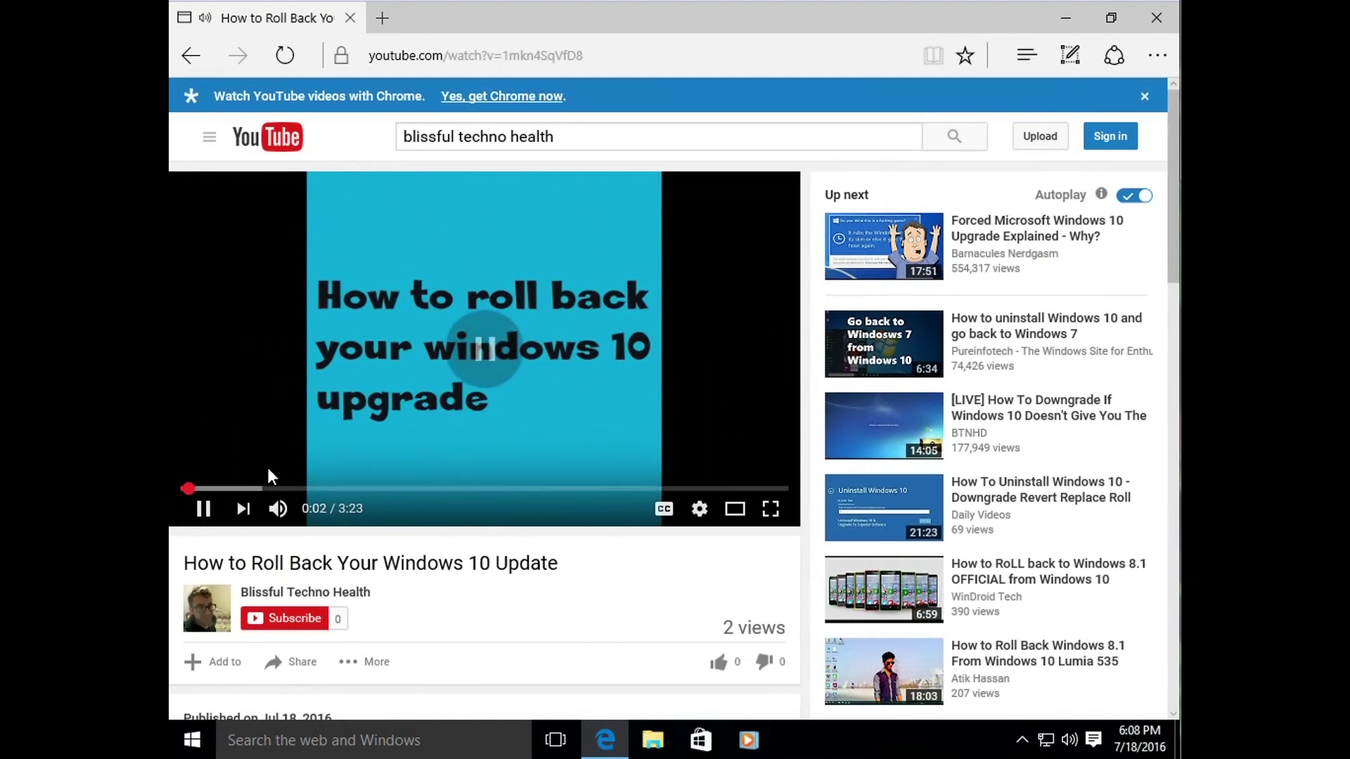
click(211, 512)
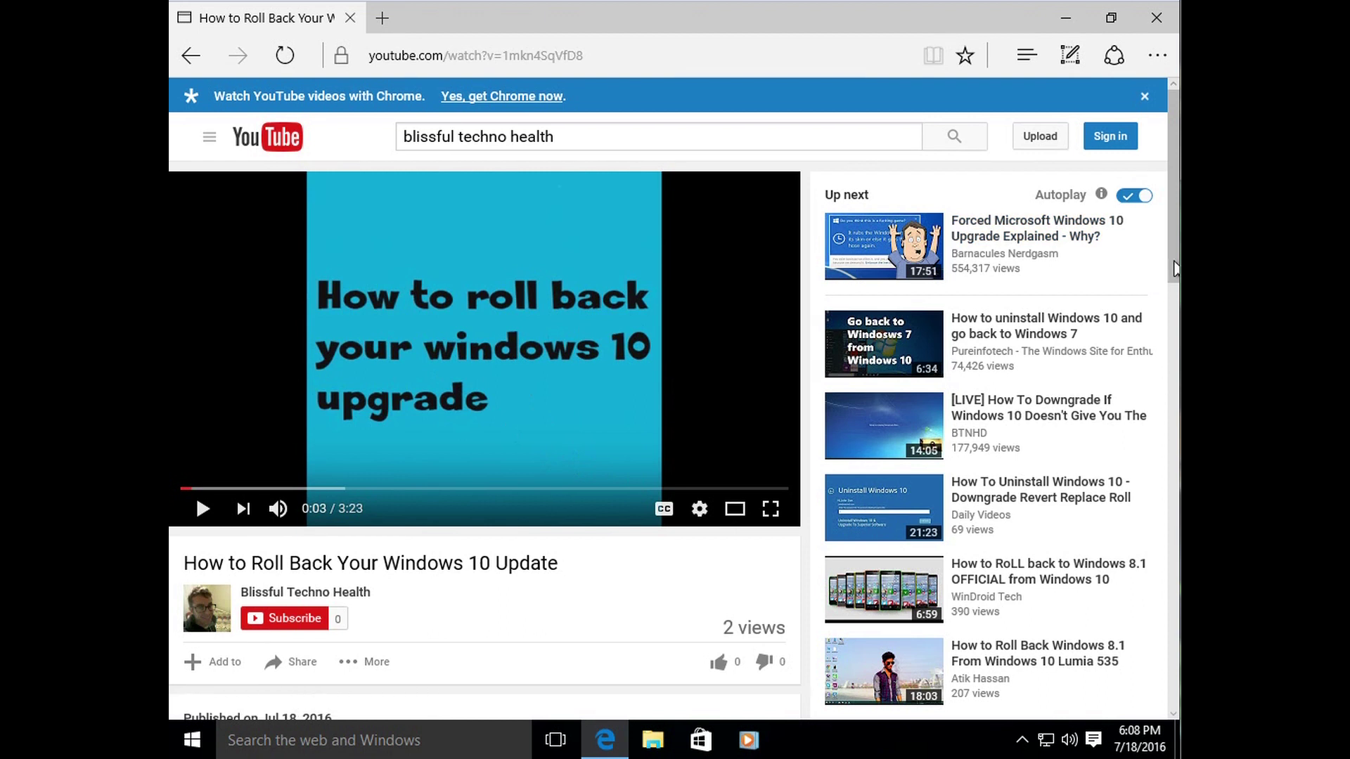
drag(1174, 267, 1169, 231)
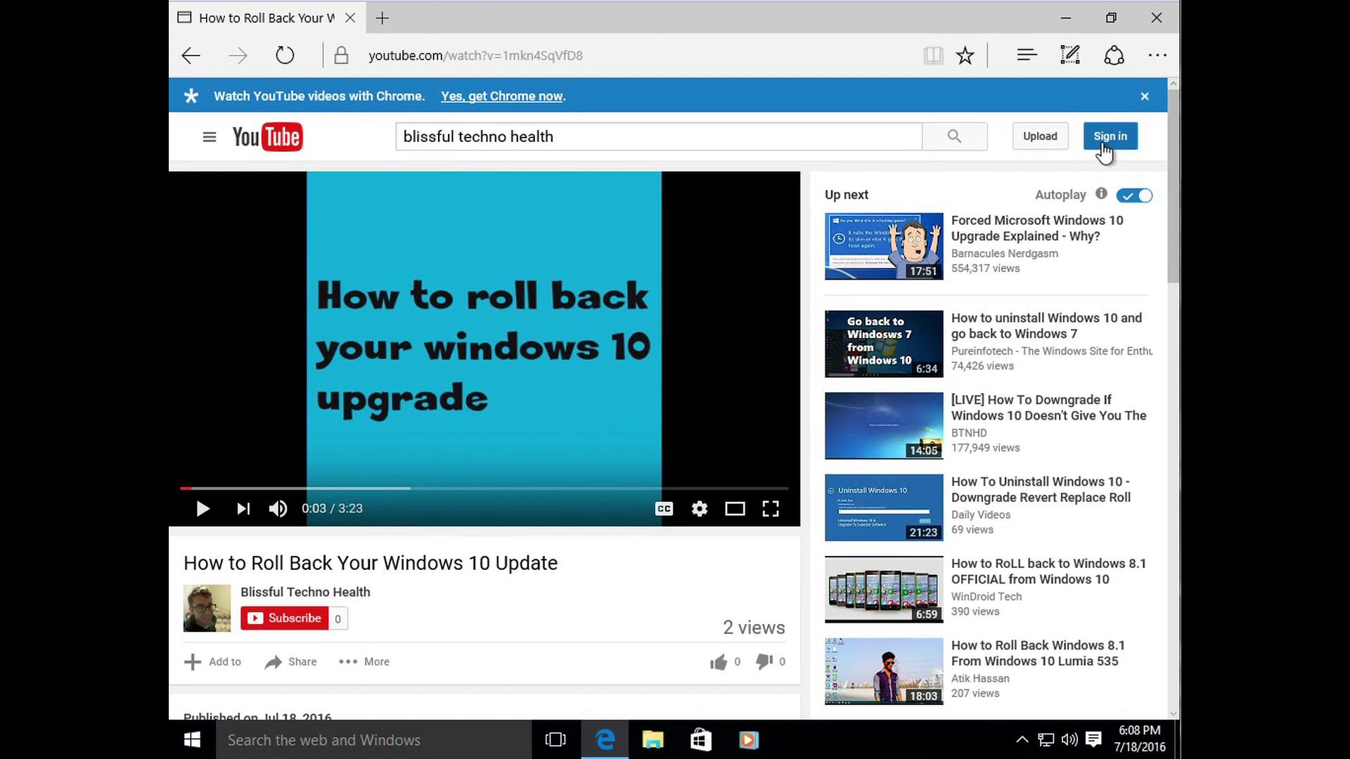
drag(1173, 151, 1176, 225)
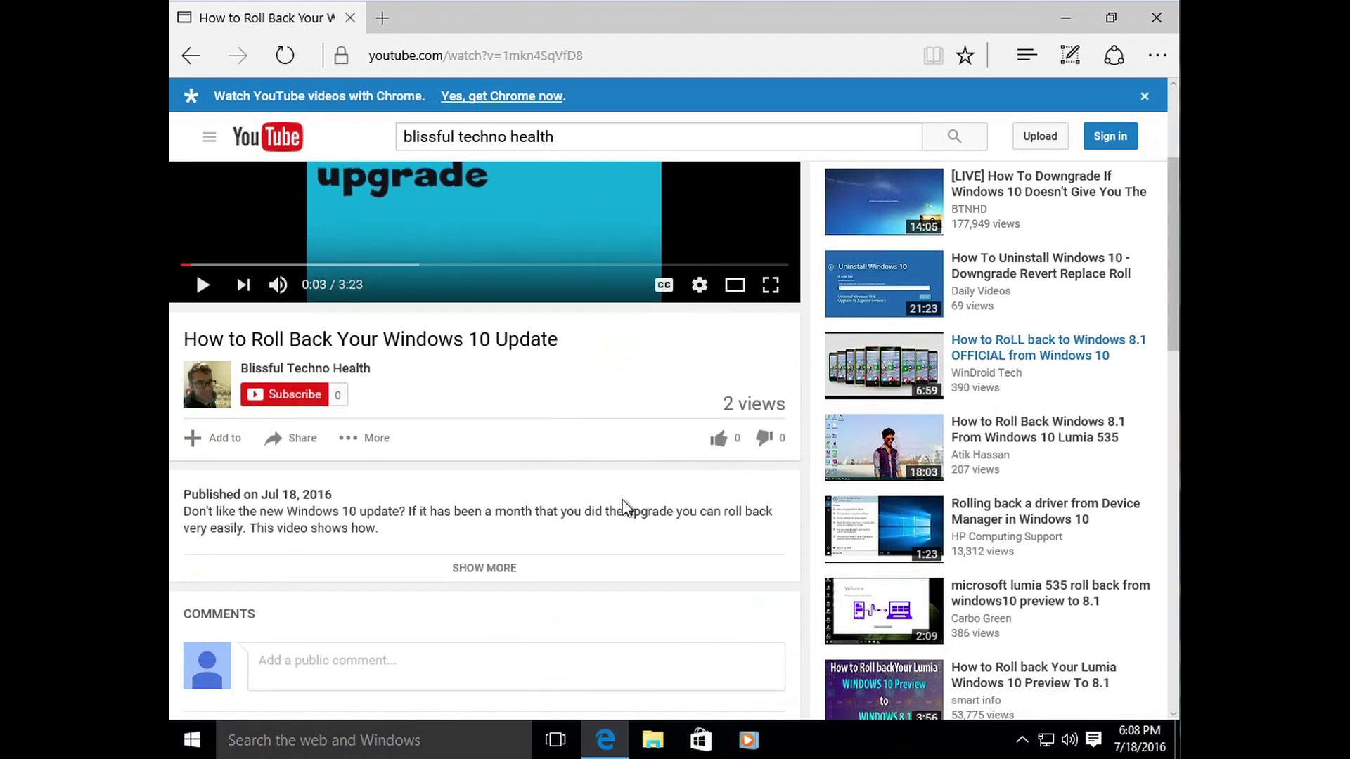
Step: Back out of the Google sign-in triggered by the comment box, then close the browser
click(285, 665)
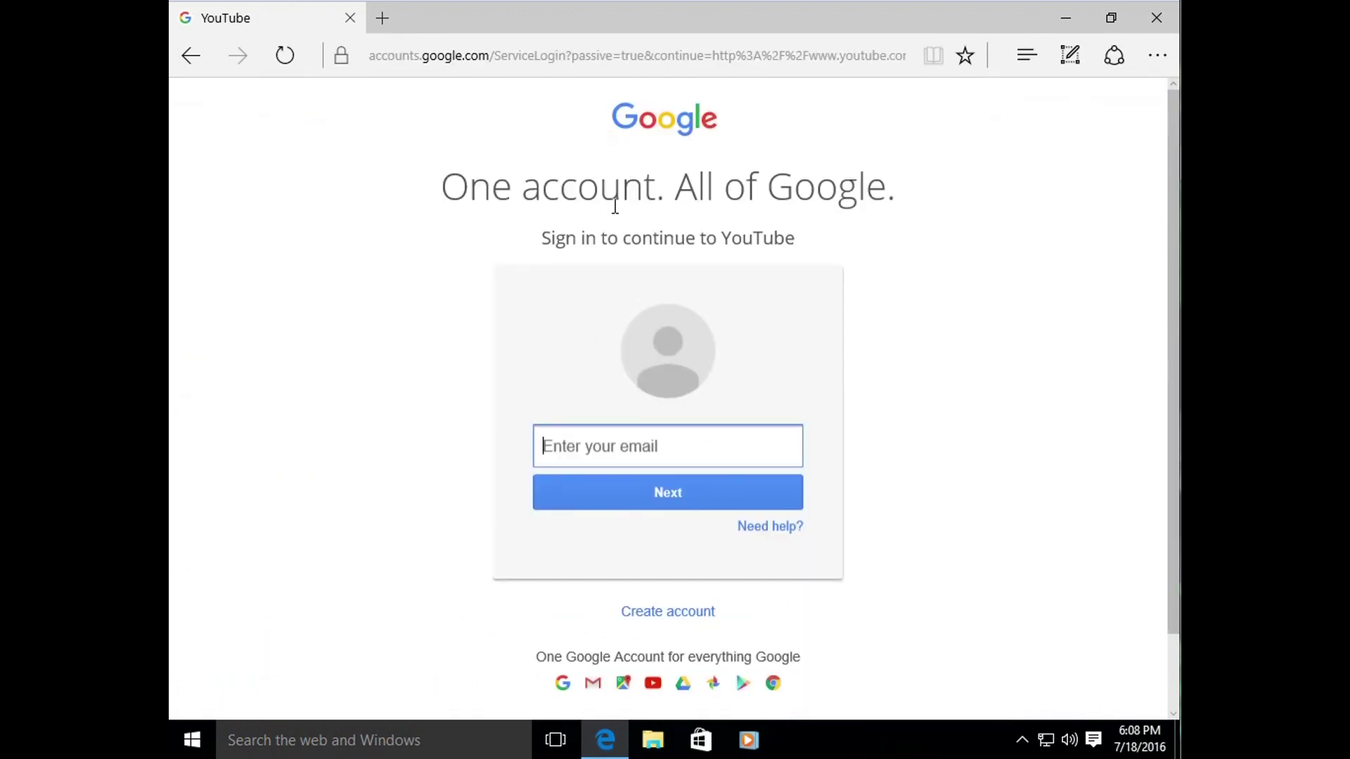
click(191, 55)
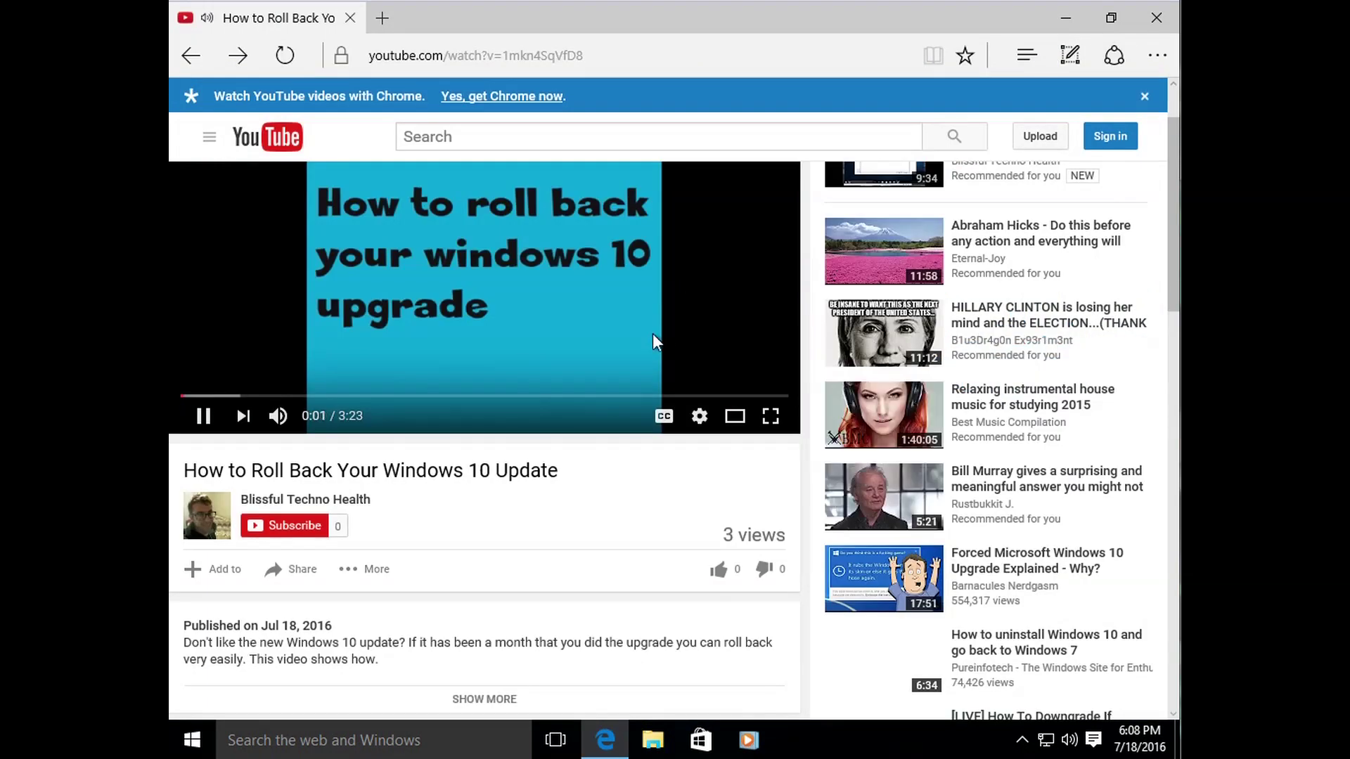
click(1156, 17)
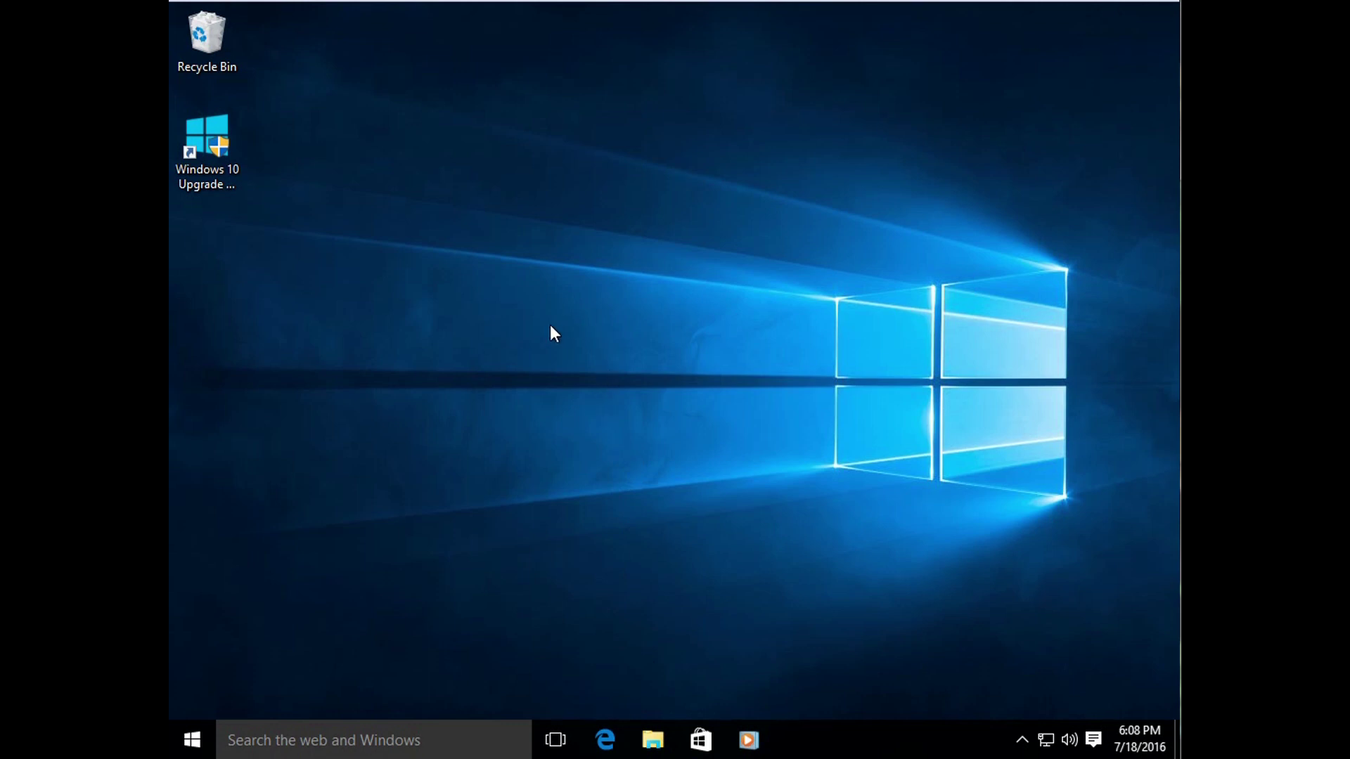
drag(330, 263, 169, 22)
click(432, 309)
drag(322, 247, 335, 184)
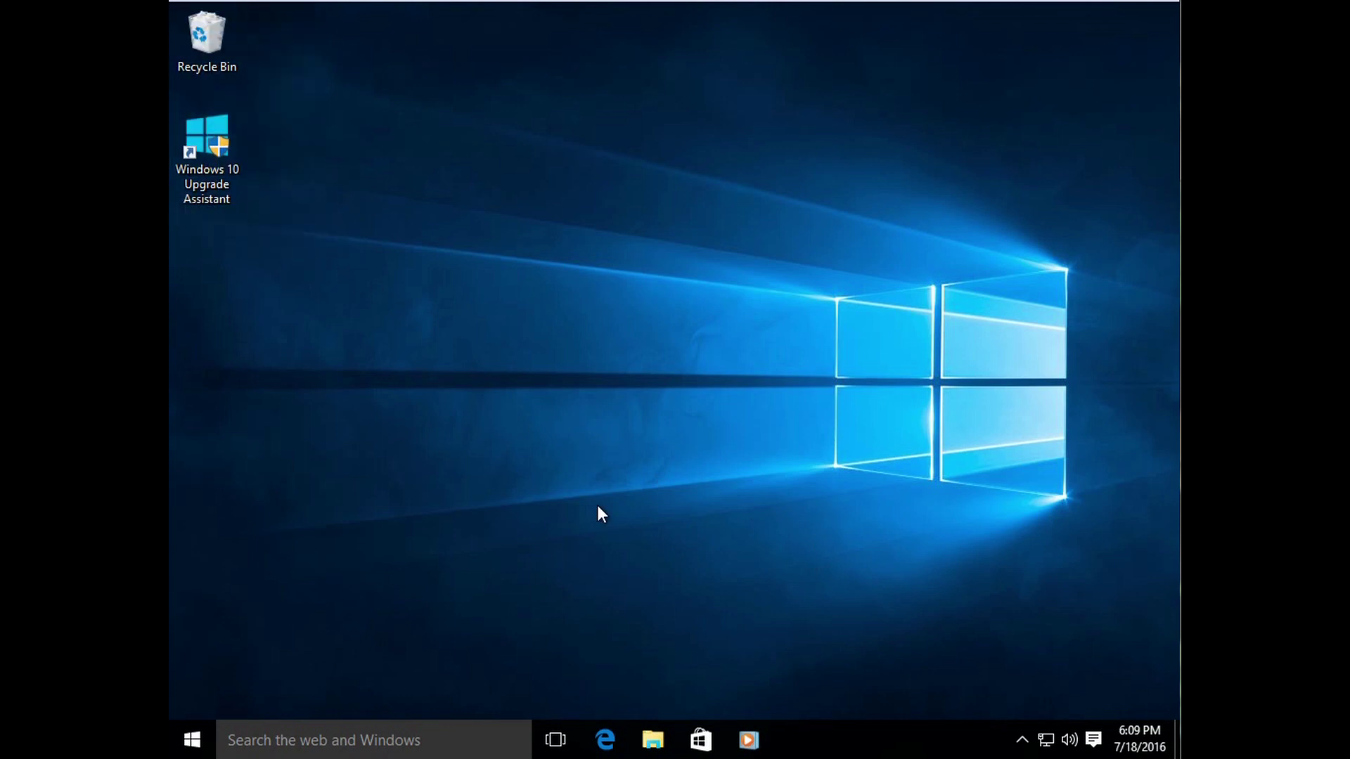